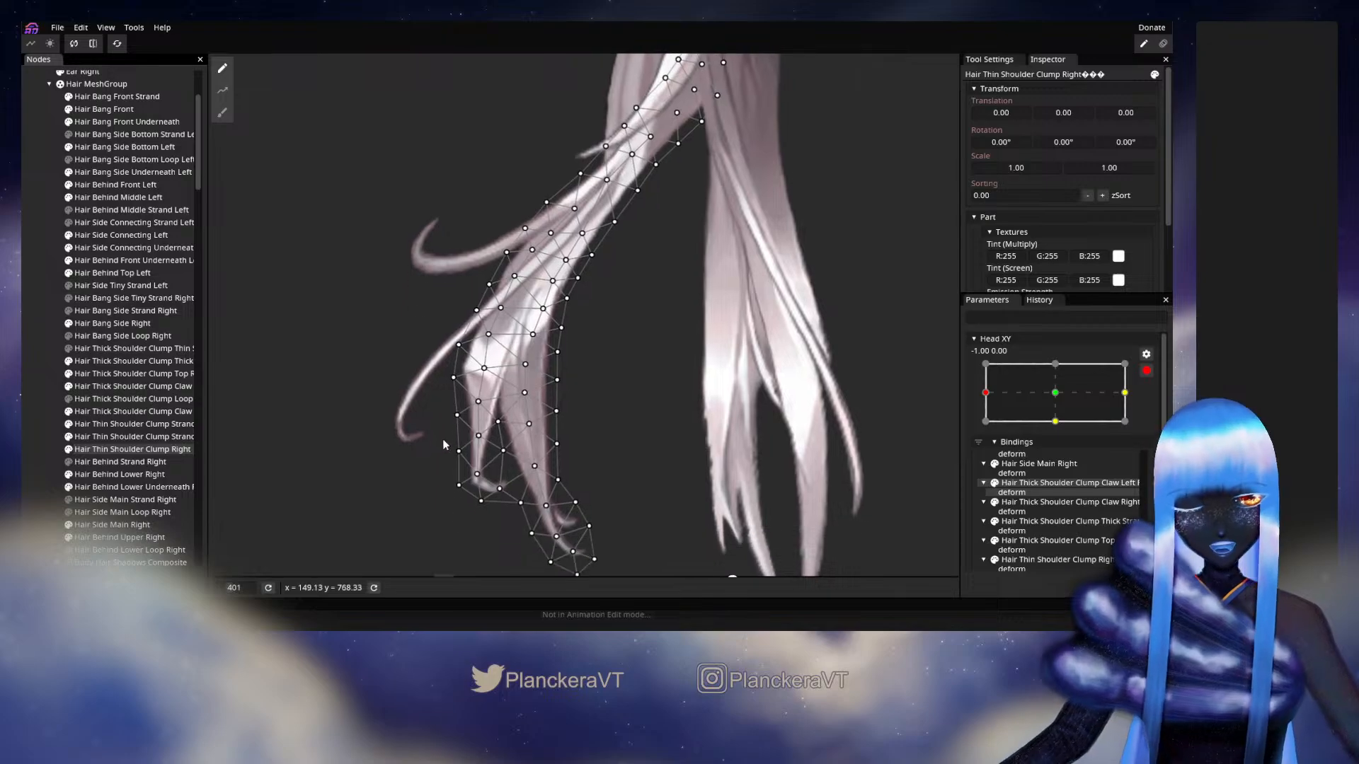
Adjust a mesh vertex on the short prong of Hair Thin Shoulder Clump Right at Head XY -1.00, 0.00, and preview the head movement around that pose
scroll(443, 440, "up", 1)
left_click(469, 488)
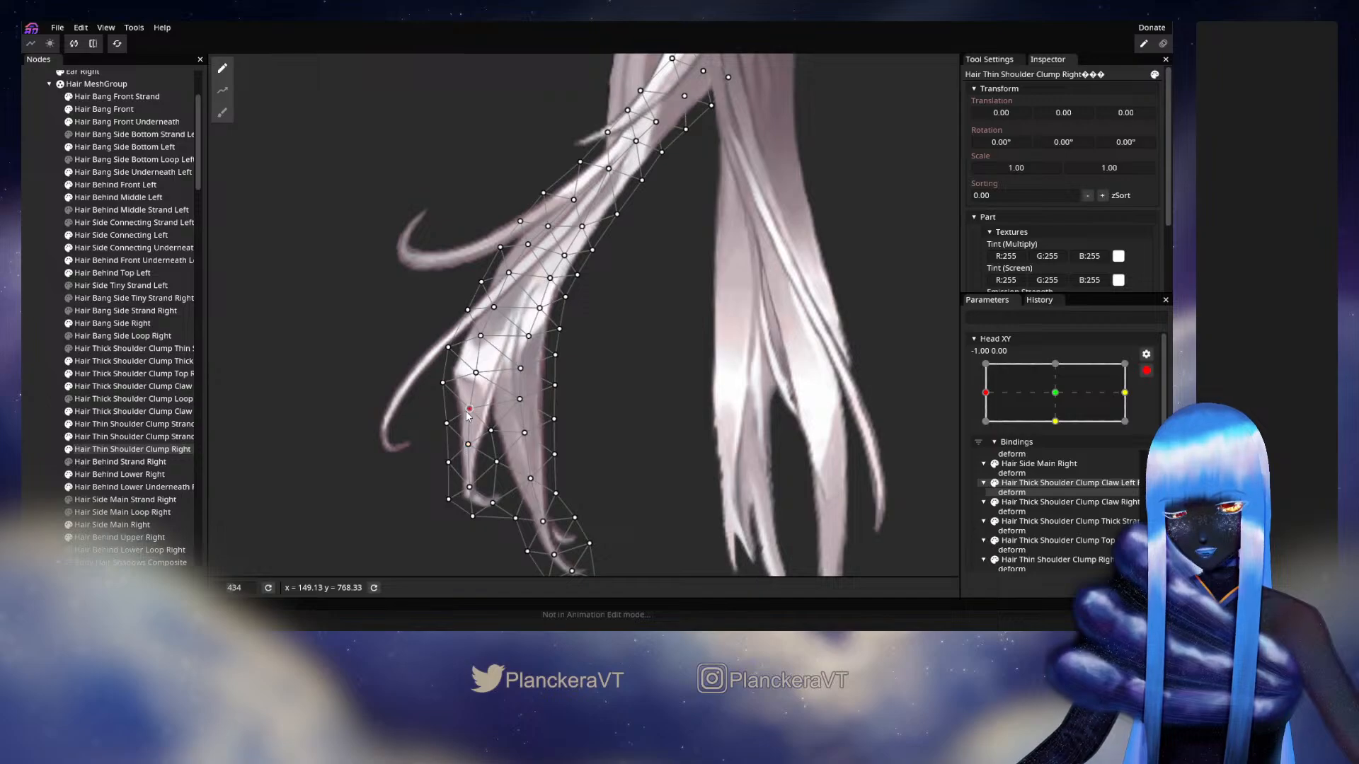
left_click(44, 406)
left_click(1147, 371)
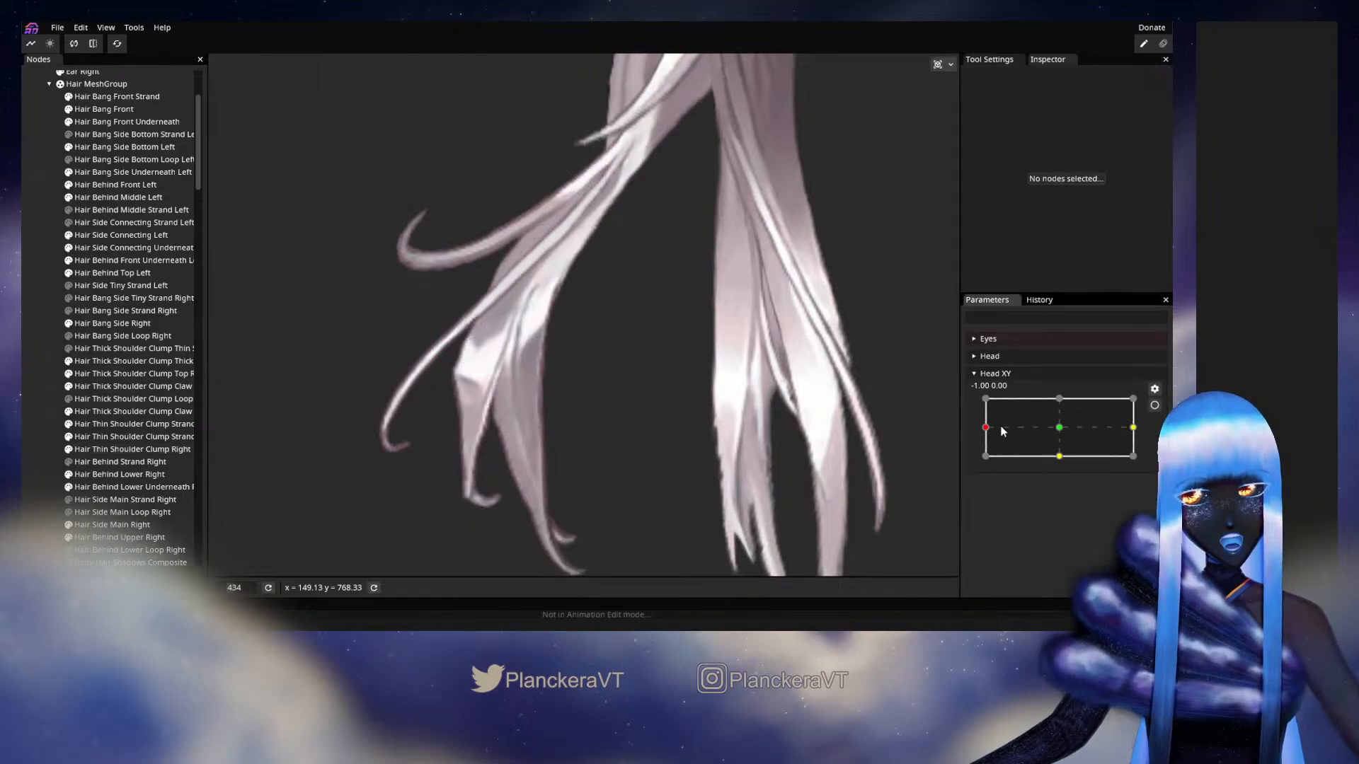
mouse_move(1001, 432)
left_mouse_down()
mouse_move(1058, 433)
mouse_move(986, 423)
left_mouse_up()
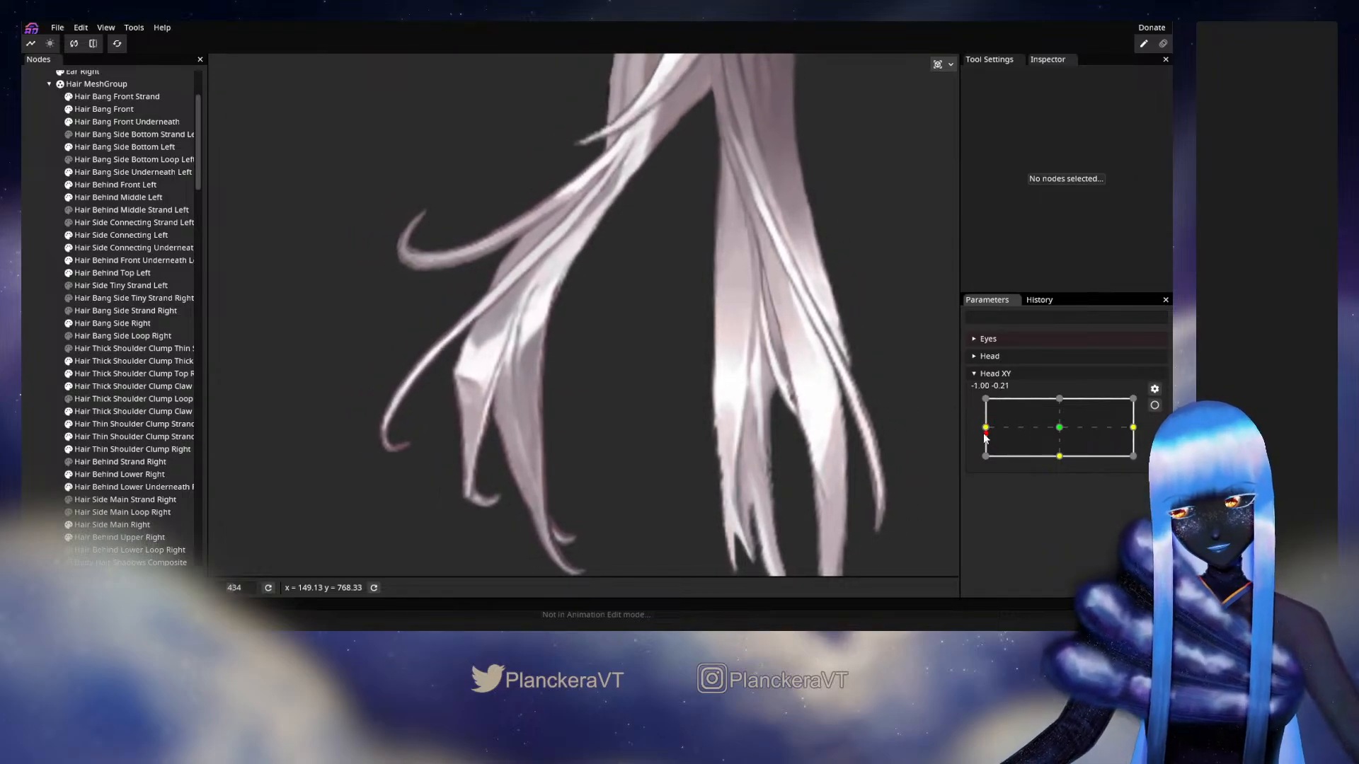
left_click_drag(986, 425, 818, 425)
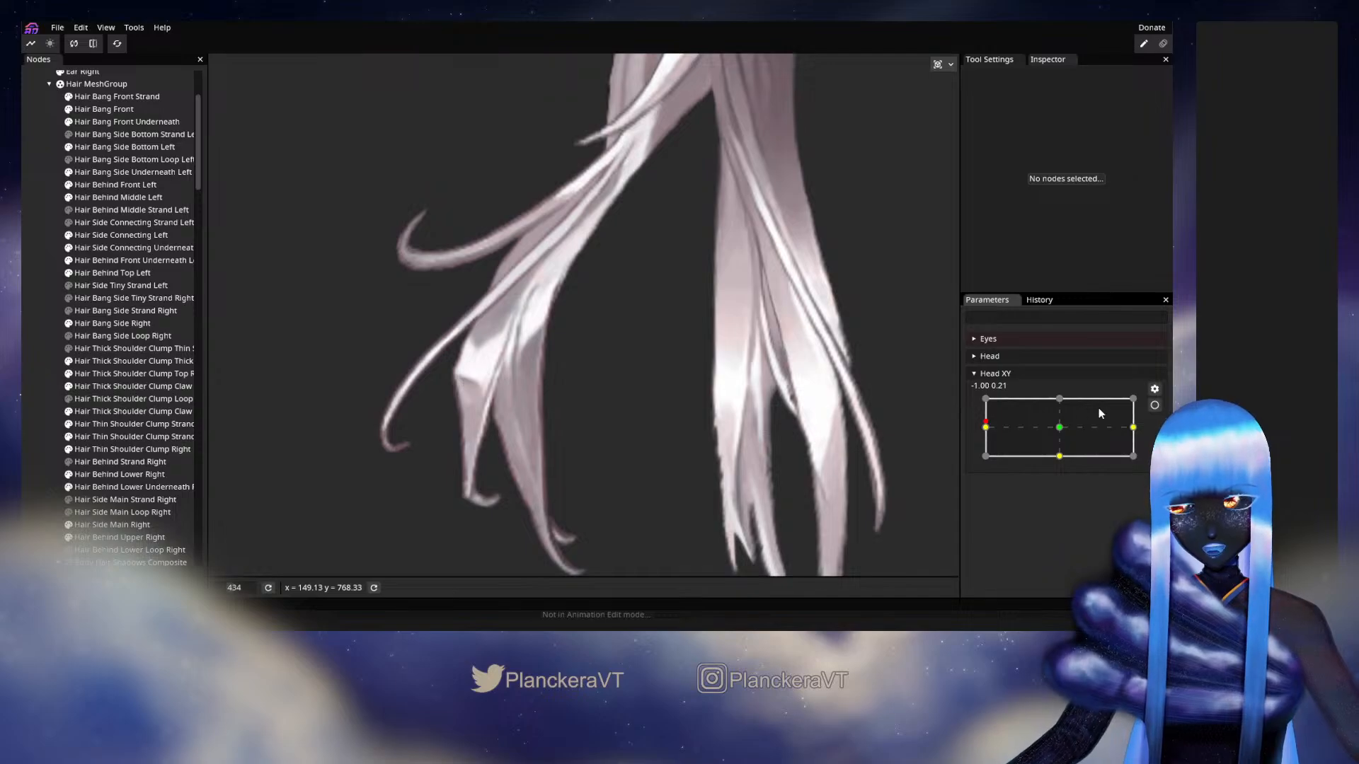
Nudge the outer-edge vertex at the bend of Hair Thin Shoulder Clump Right with Head XY armed, and preview the deformation around the -1.00 keypoint
left_click(1154, 405)
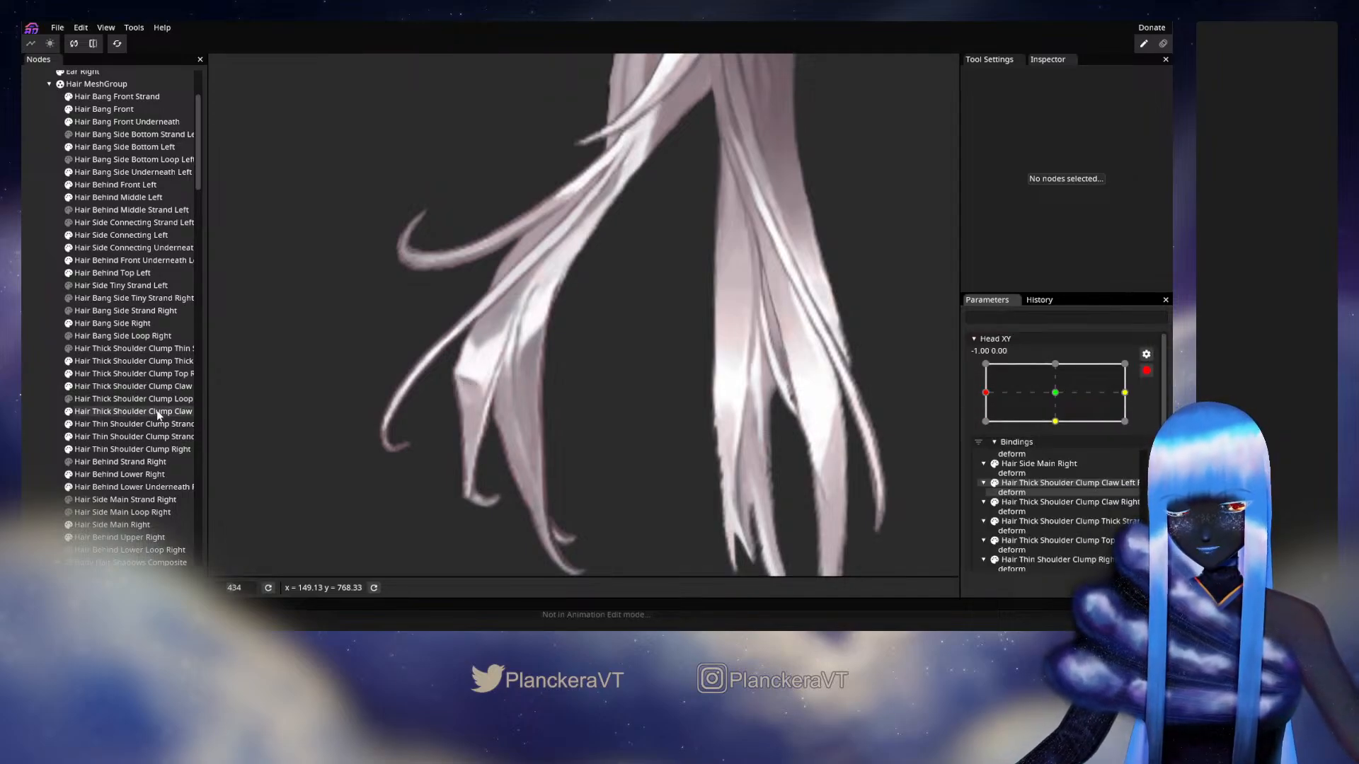
left_click(111, 451)
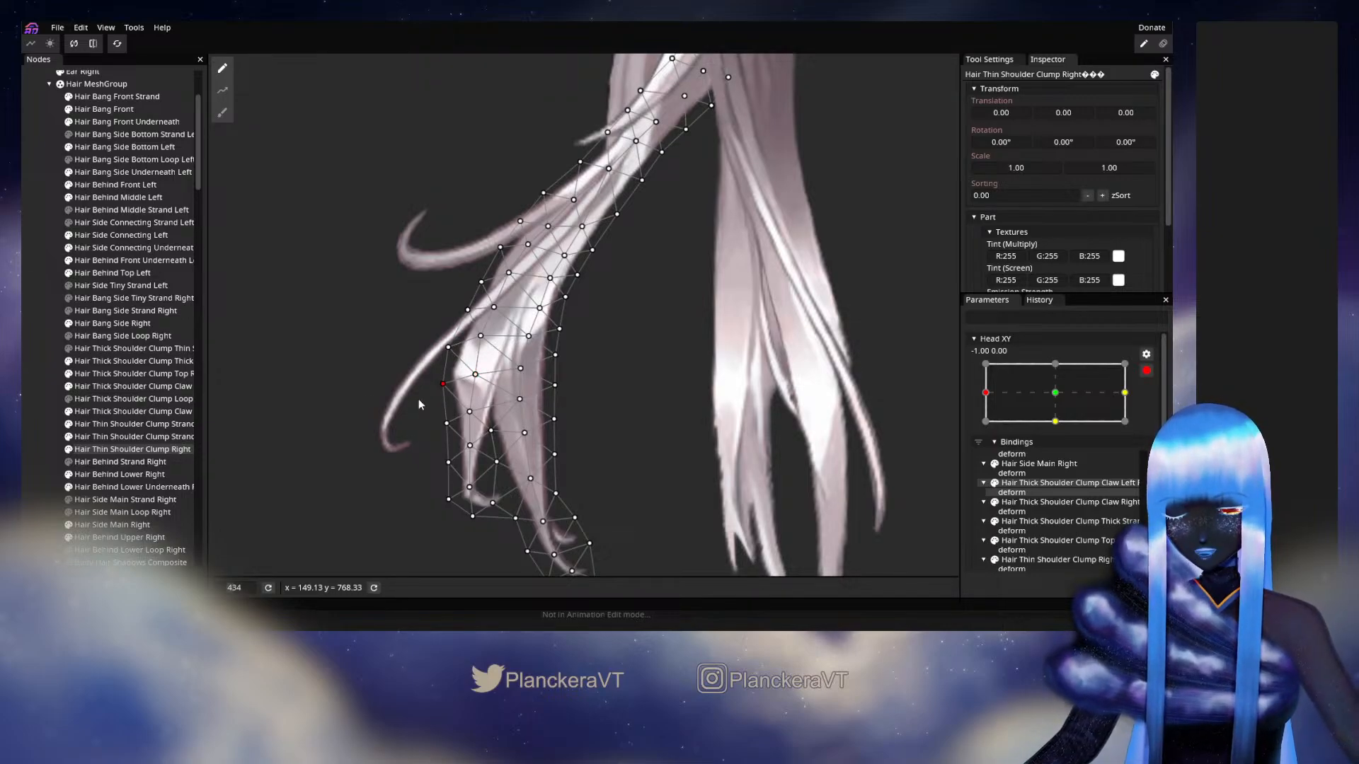
left_click(64, 406)
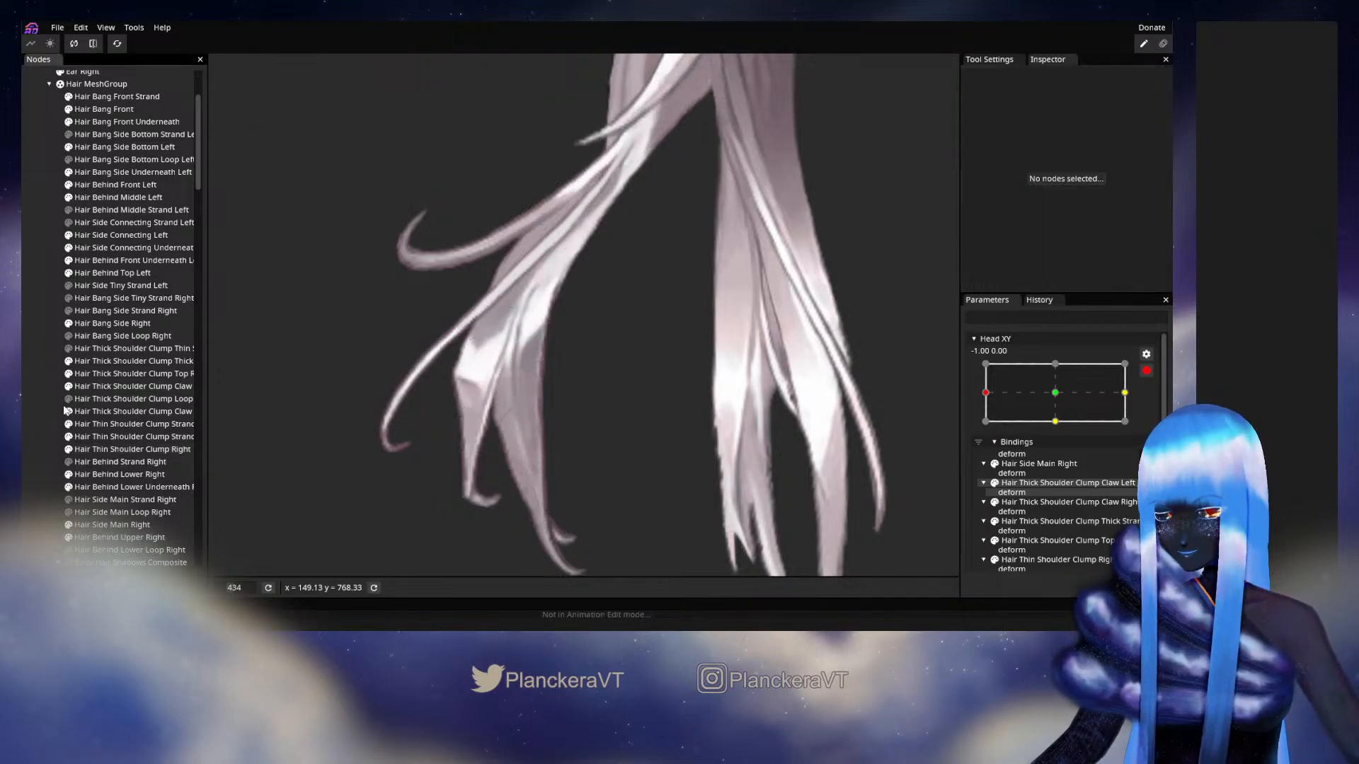
left_click(1145, 371)
mouse_move(987, 428)
left_mouse_down()
mouse_move(1074, 432)
mouse_move(973, 432)
left_mouse_up()
Move the interior vertex at the bright bend of Hair Thin Shoulder Clump Right slightly inward at Head XY -1.00, and preview the change
left_click(1154, 404)
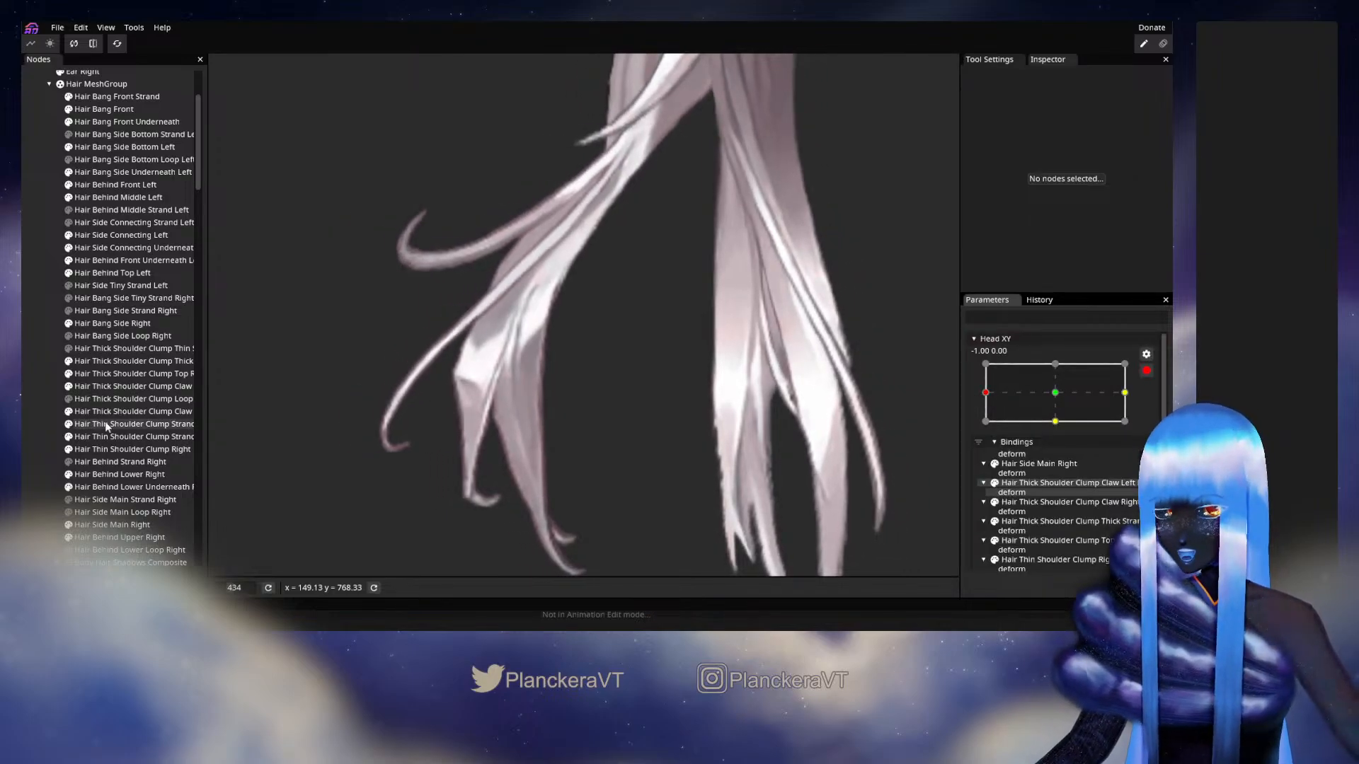
left_click(98, 451)
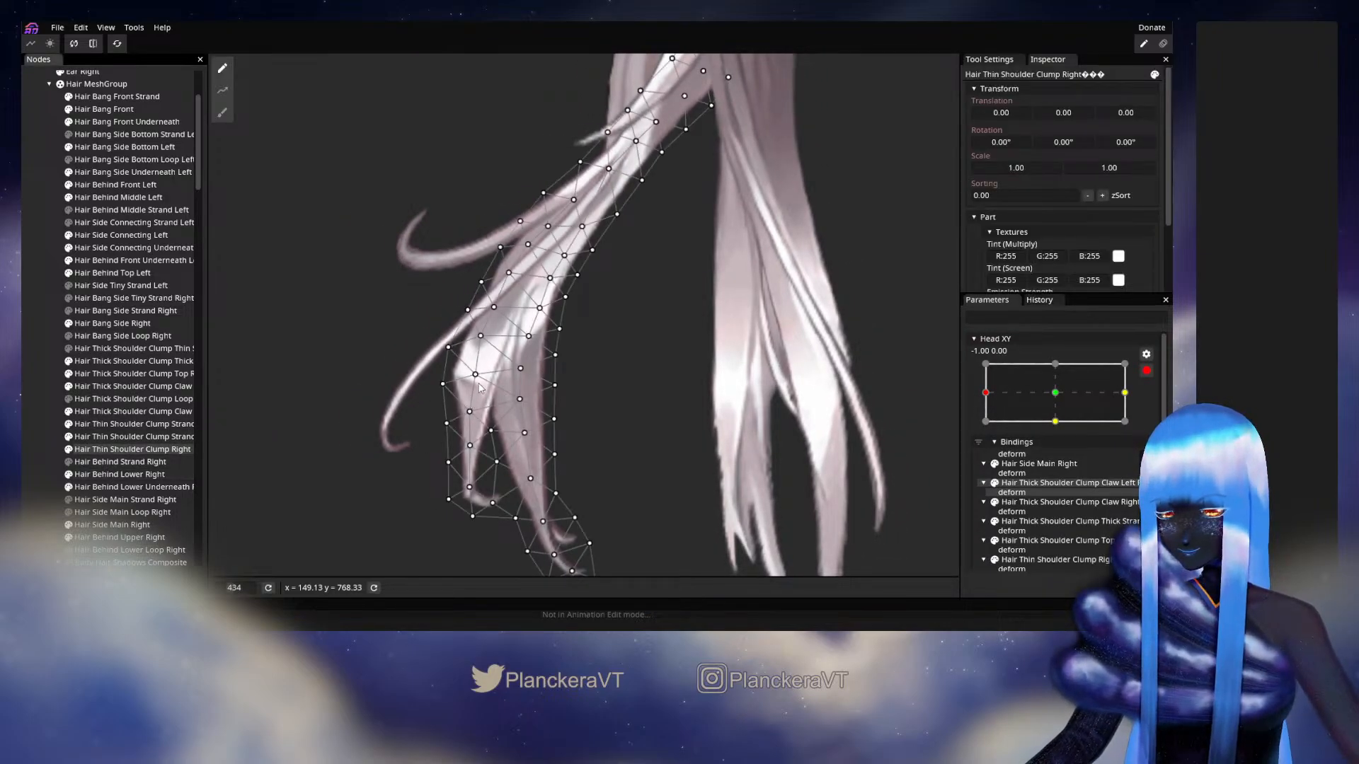
left_click(481, 383)
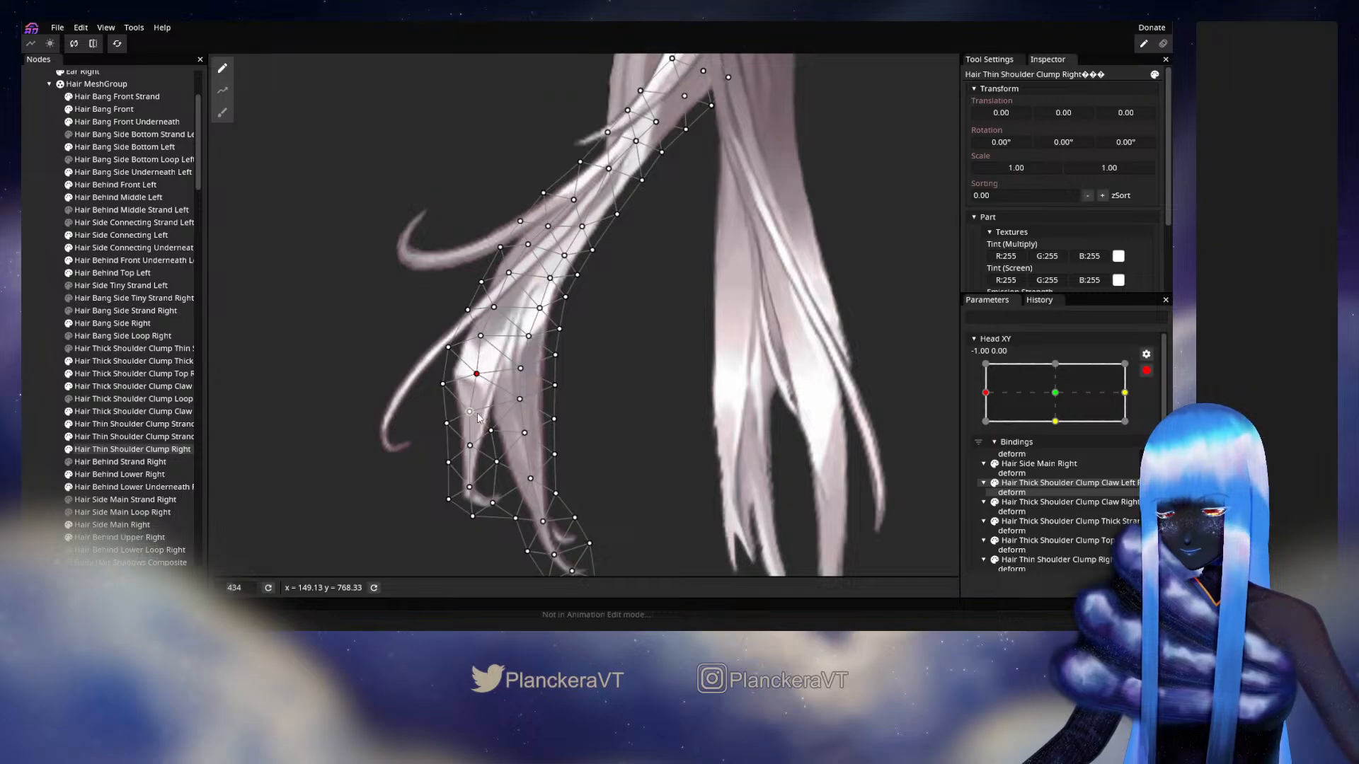
left_click(80, 411)
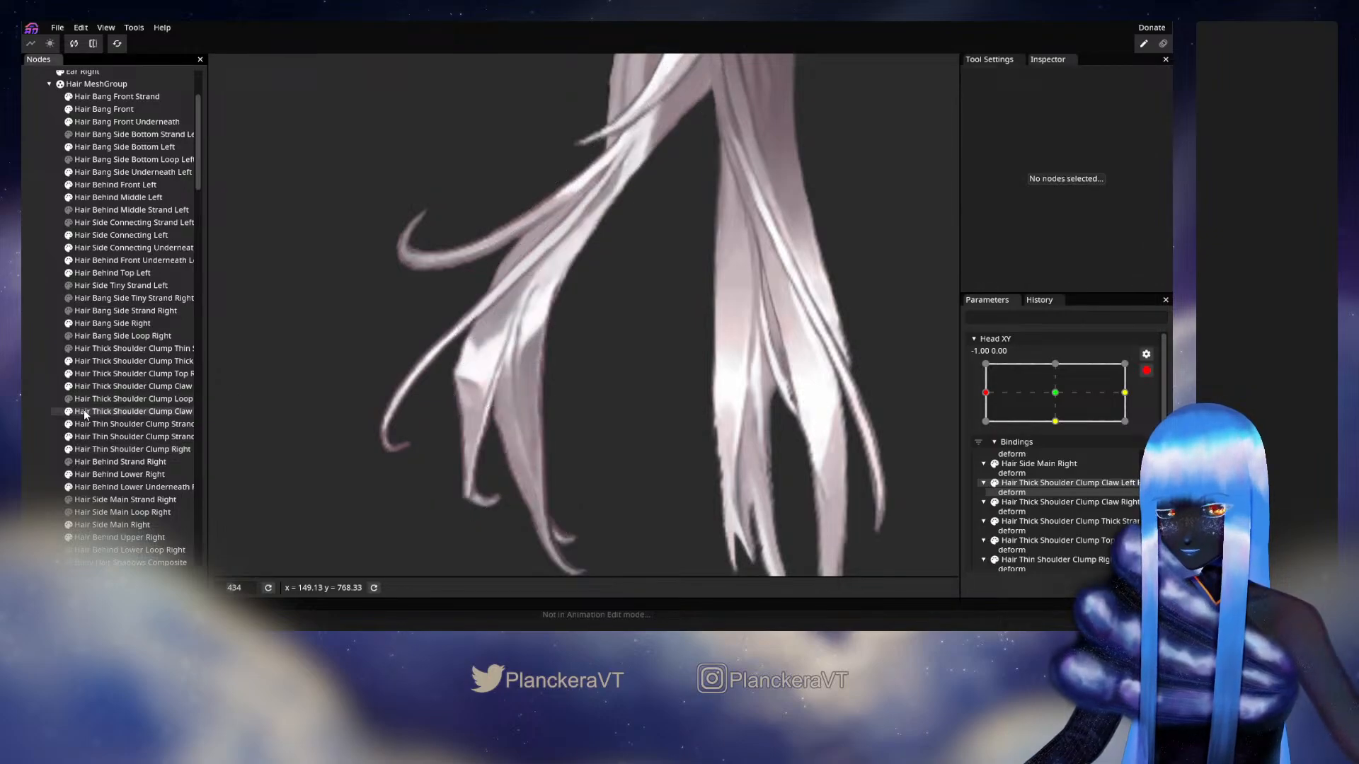
left_click(1146, 370)
mouse_move(1000, 427)
left_mouse_down()
mouse_move(1056, 422)
mouse_move(987, 427)
mouse_move(1061, 422)
mouse_move(985, 427)
left_mouse_up()
Raise the two central vertices above the long prong of Hair Thin Shoulder Clump Right at Head XY -1.00, and preview the head movement
left_click(1154, 405)
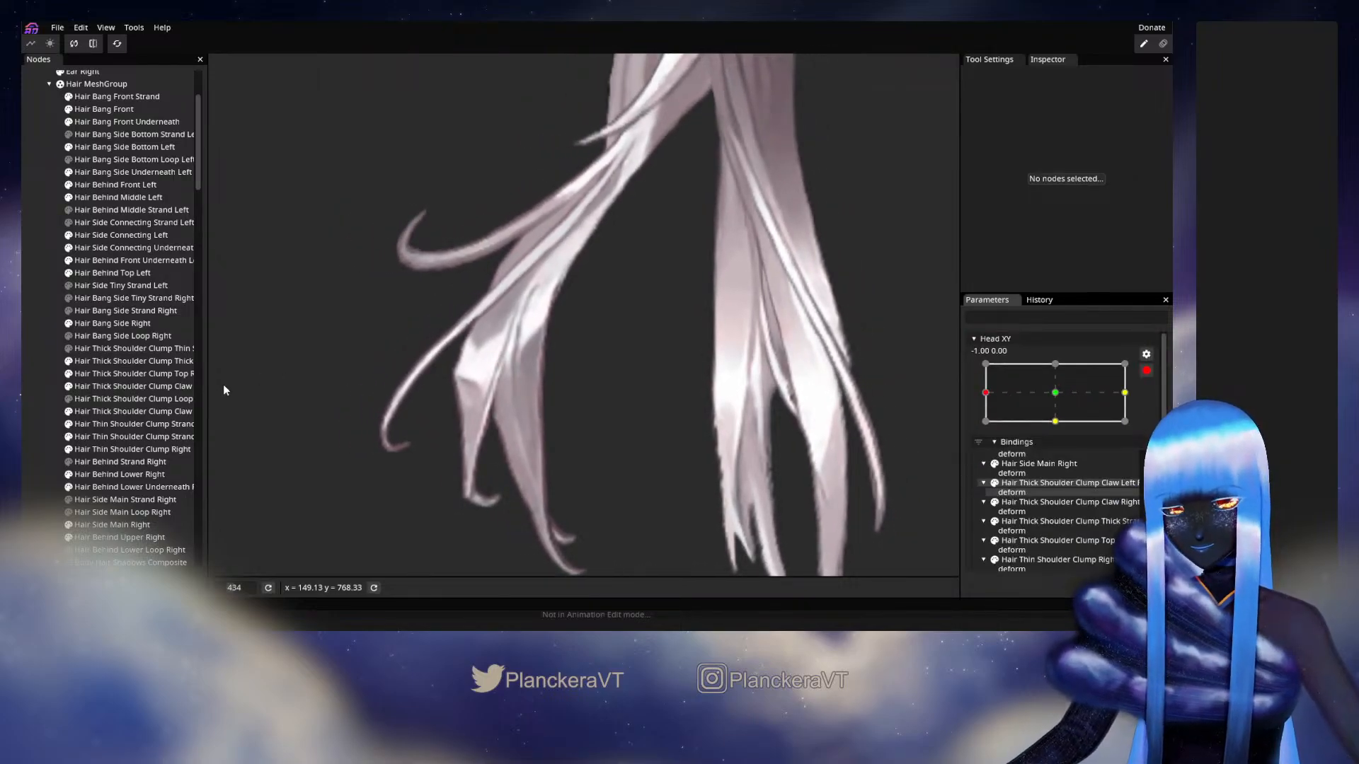
left_click(93, 452)
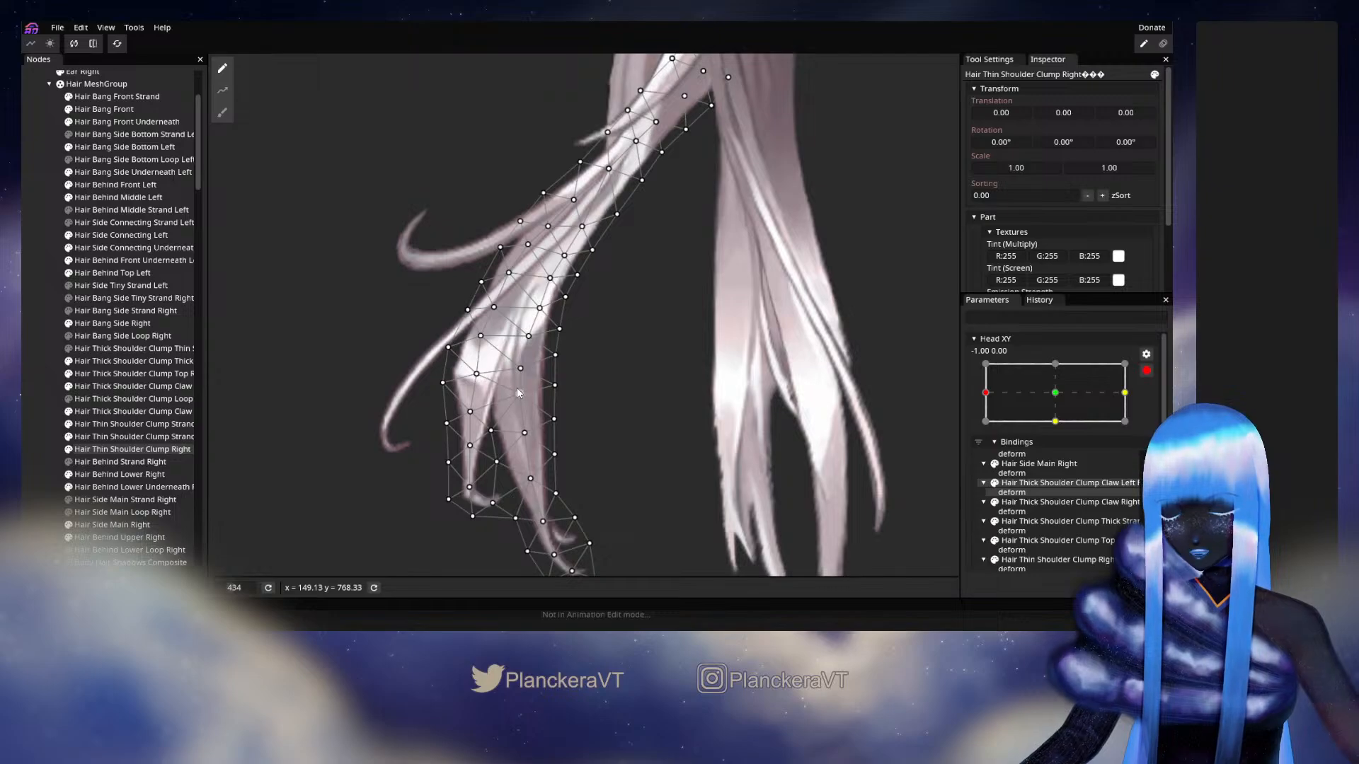
left_click(518, 390)
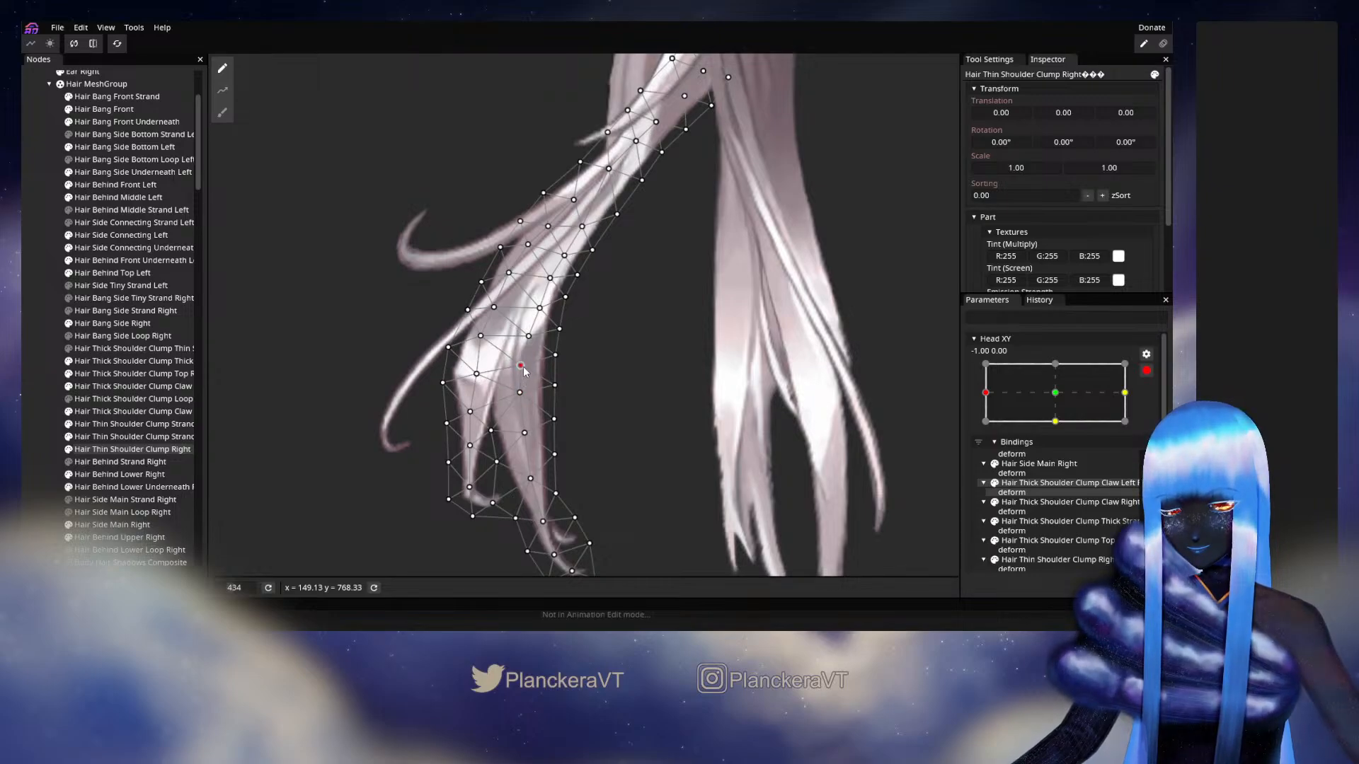
left_click(34, 378)
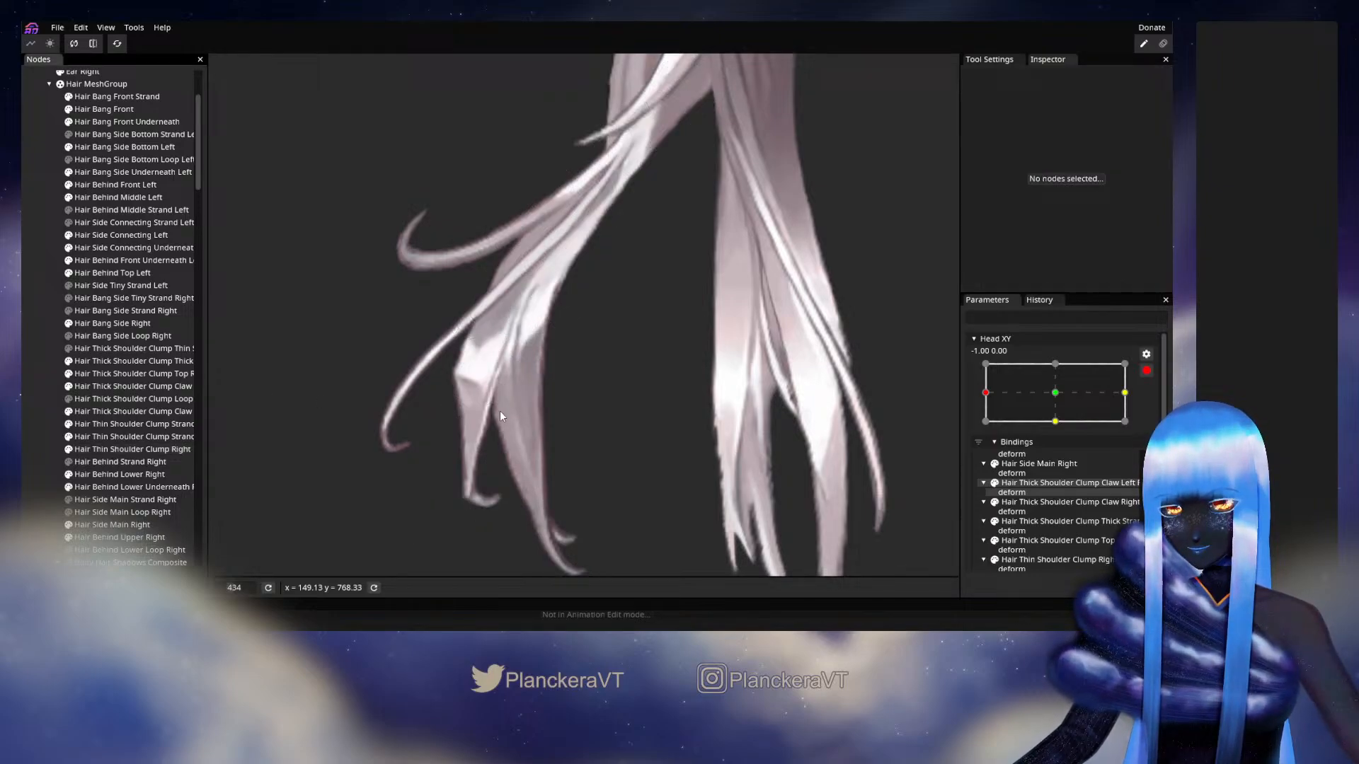
left_click(1147, 372)
mouse_move(985, 427)
left_mouse_down()
mouse_move(1070, 428)
mouse_move(985, 426)
left_mouse_up()
Shift the two central vertices above the long prong of Hair Thin Shoulder Clump Right slightly toward the short prong, and preview around Head XY -1.00
left_click(1154, 405)
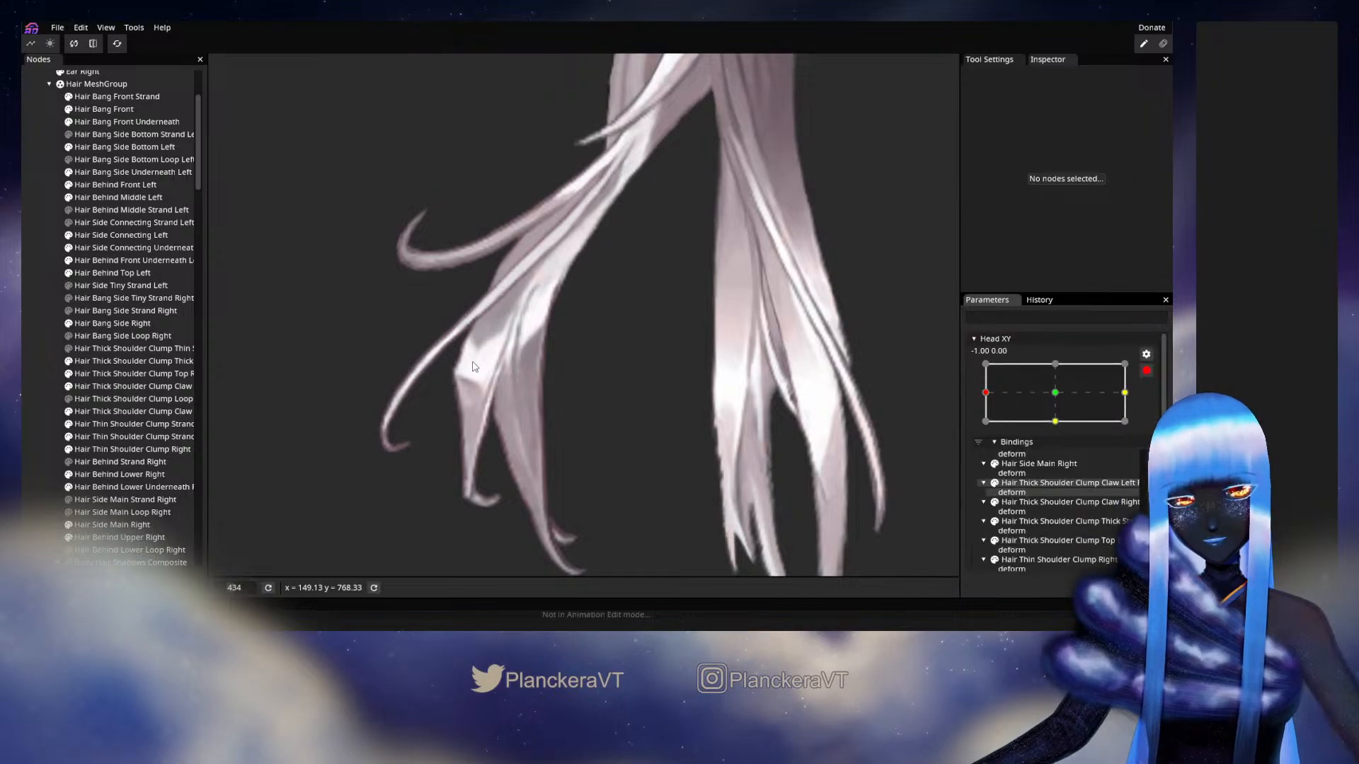
left_click(104, 450)
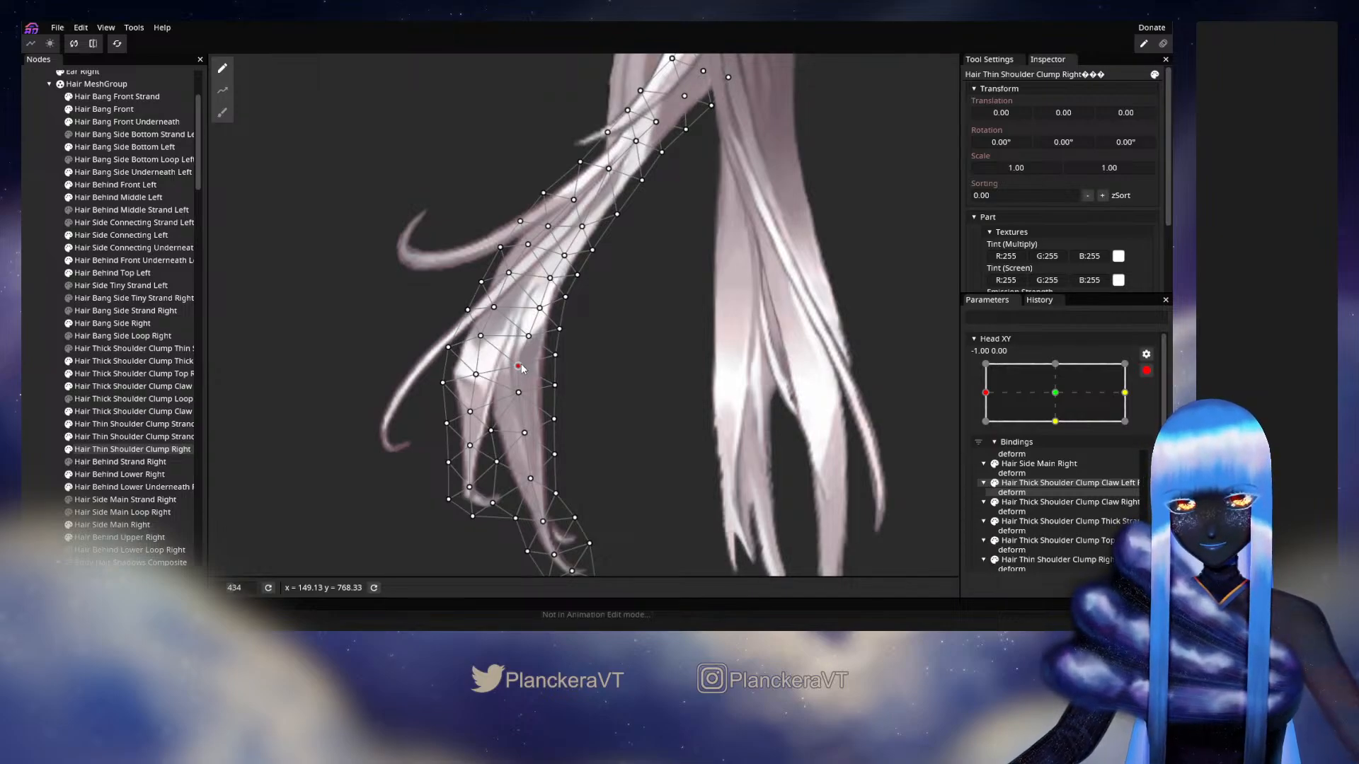
left_click(519, 393)
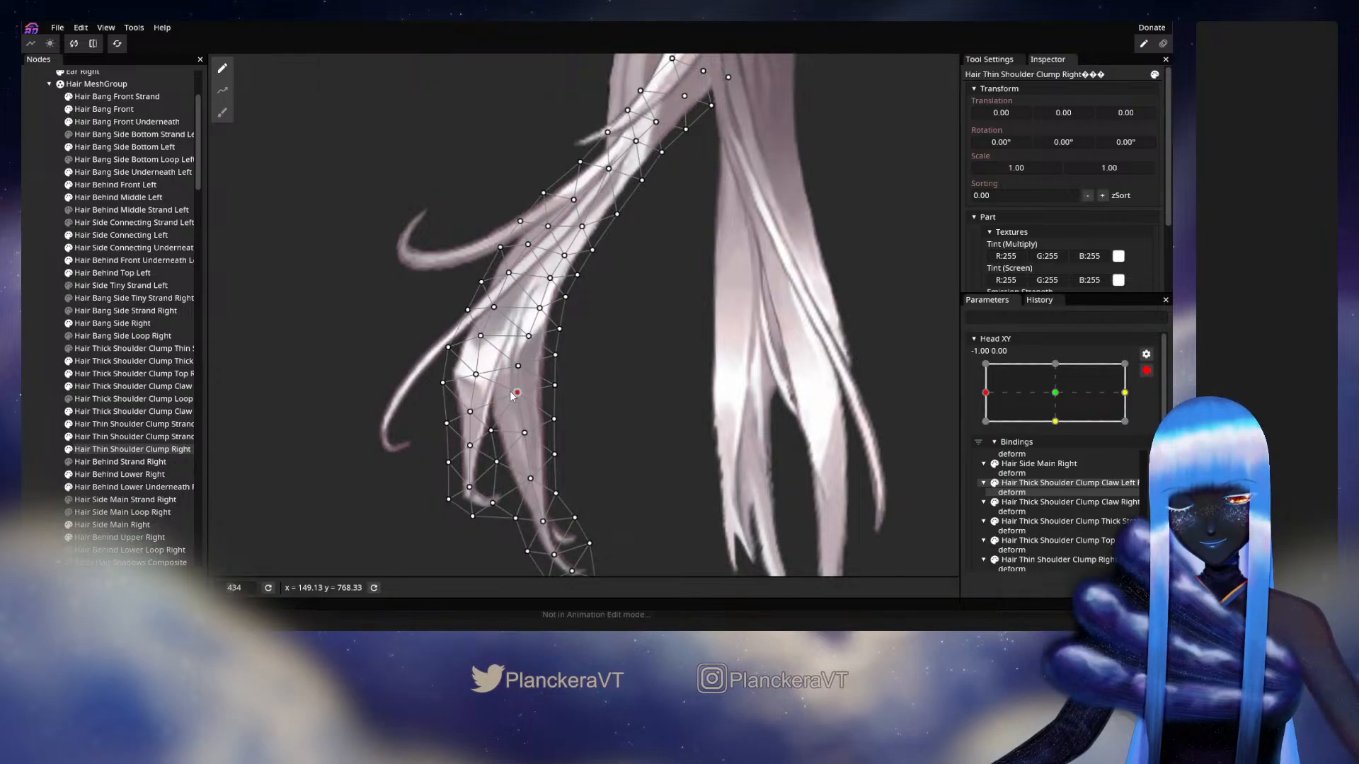
left_click(27, 402)
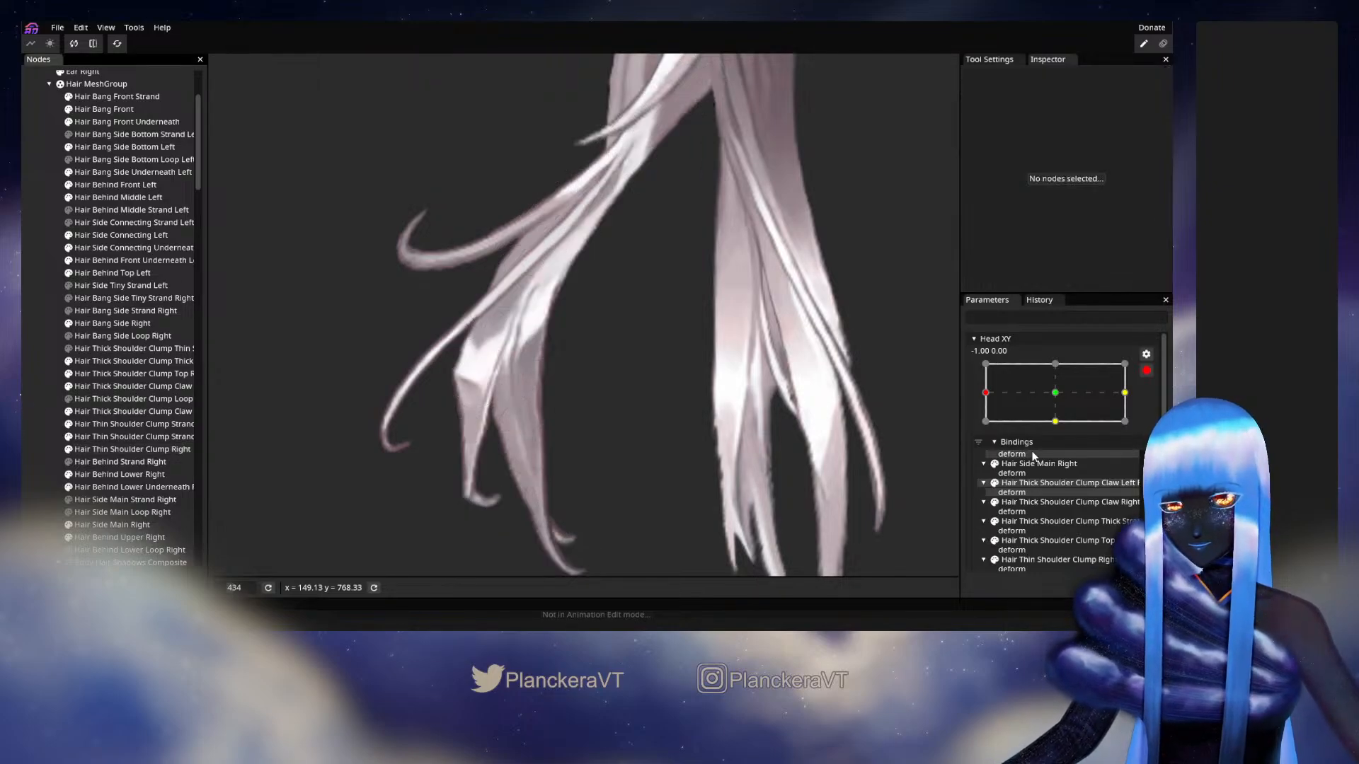
left_click(1146, 371)
mouse_move(989, 433)
left_mouse_down()
mouse_move(1055, 430)
mouse_move(984, 429)
left_mouse_up()
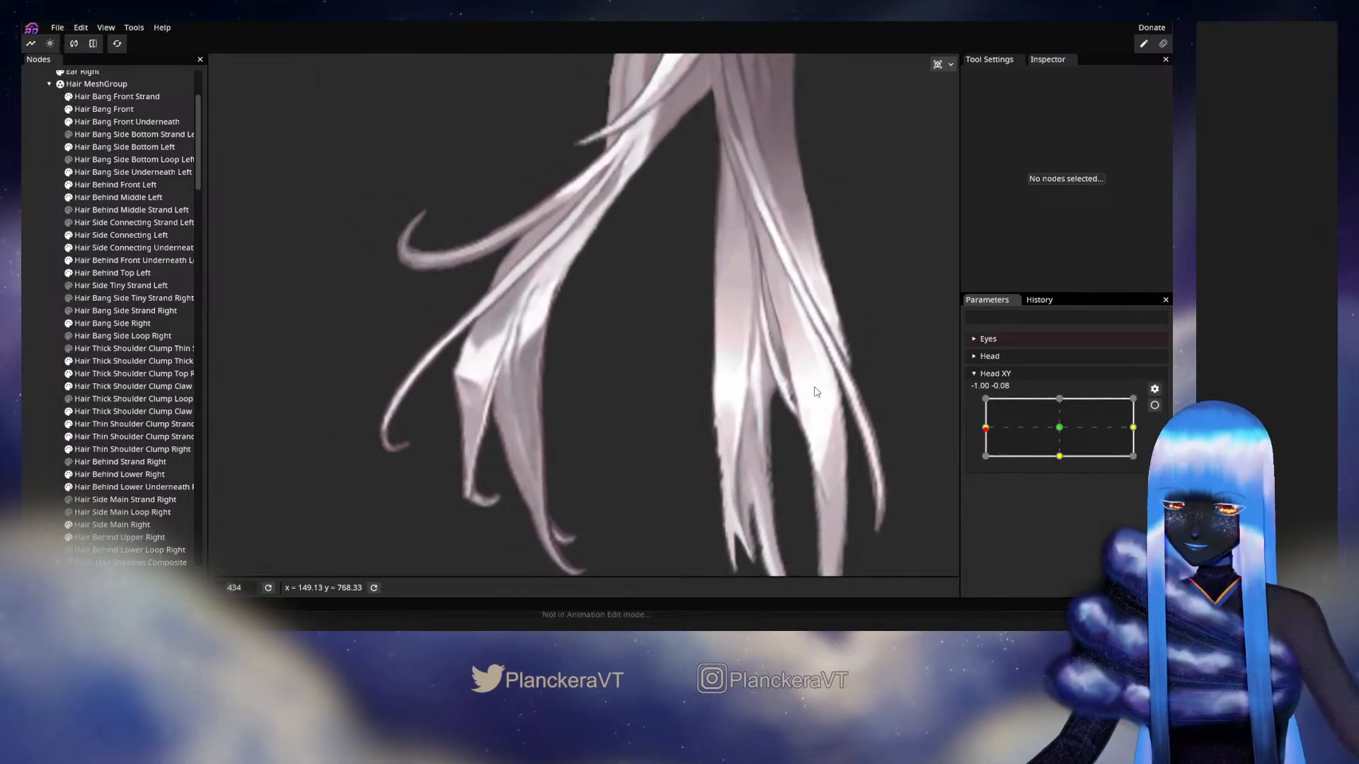
mouse_move(986, 428)
left_mouse_down()
mouse_move(1058, 425)
mouse_move(986, 427)
left_mouse_up()
Lower the two central vertices above the long prong of Hair Thin Shoulder Clump Right slightly at Head XY -1.00, and preview the hair motion
left_click(1154, 406)
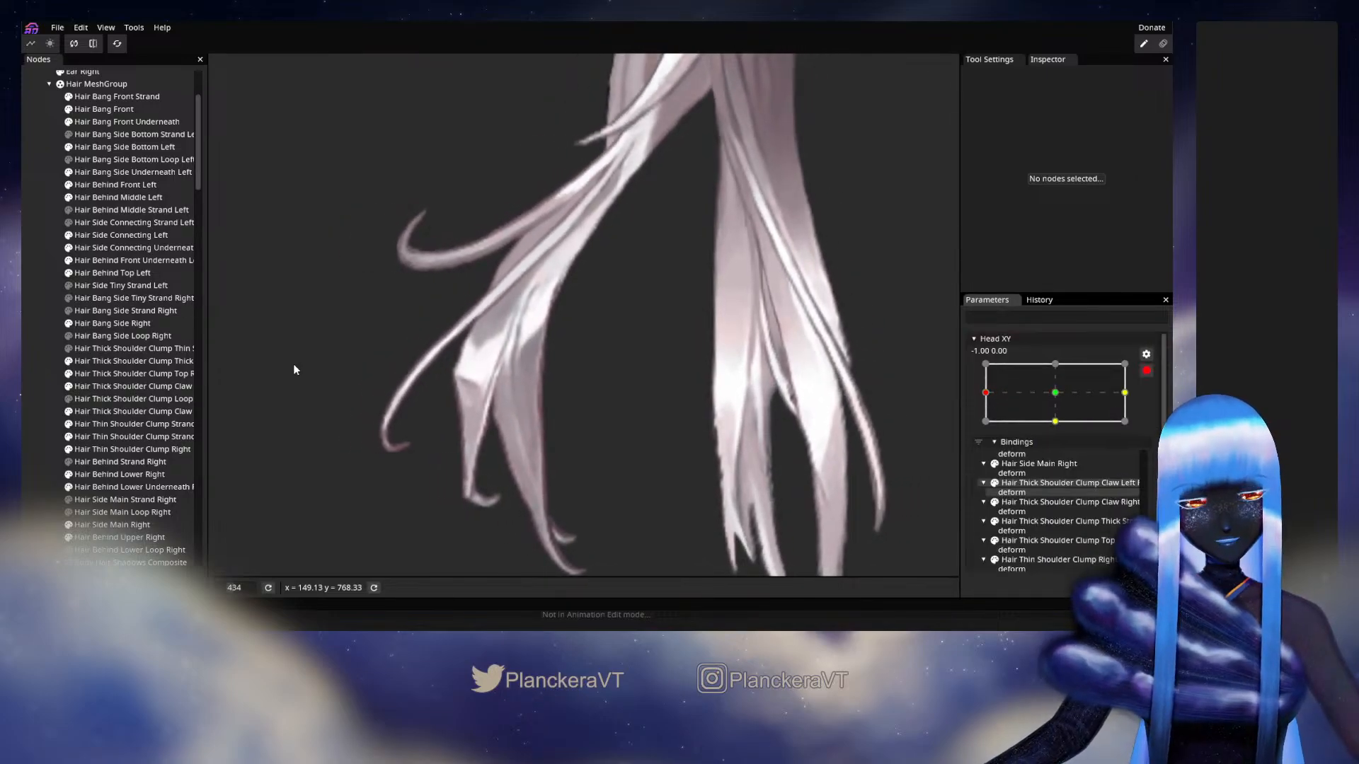
left_click(132, 449)
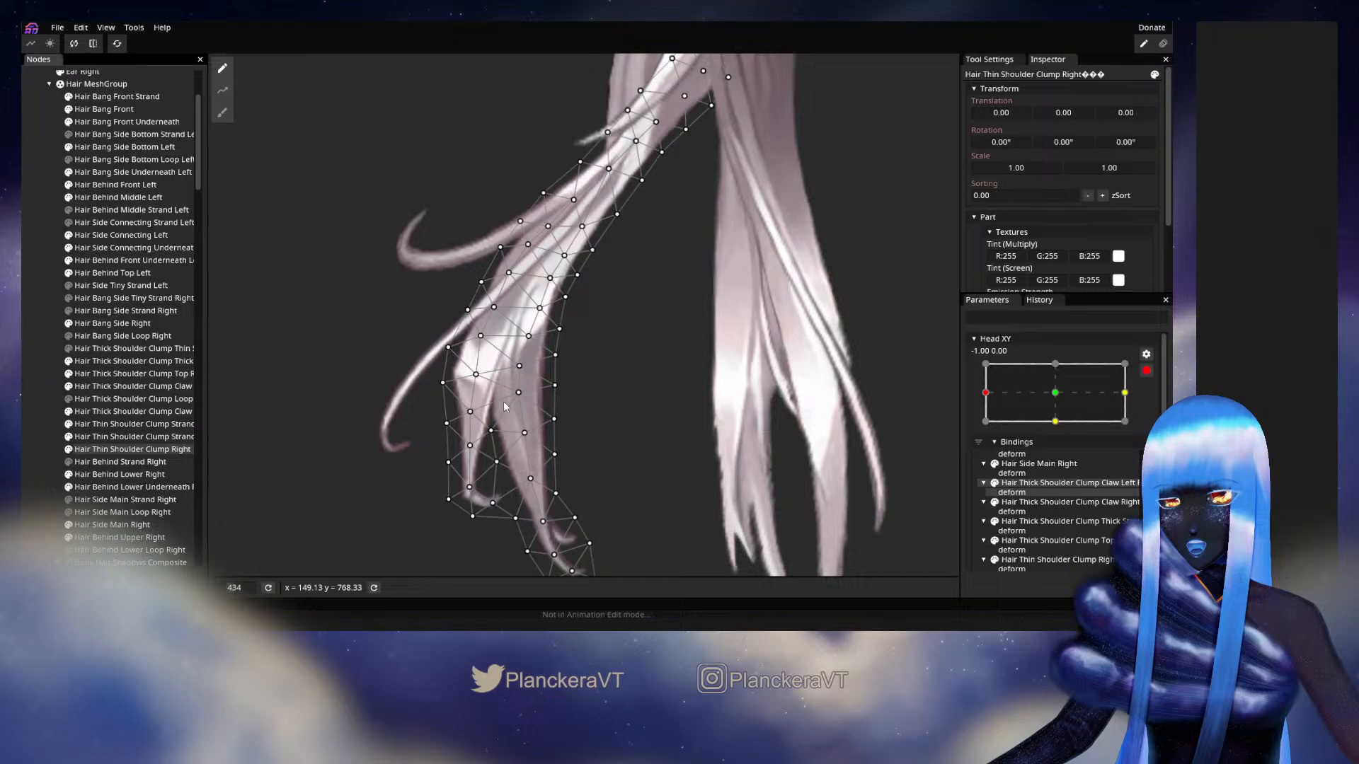
left_click(519, 369)
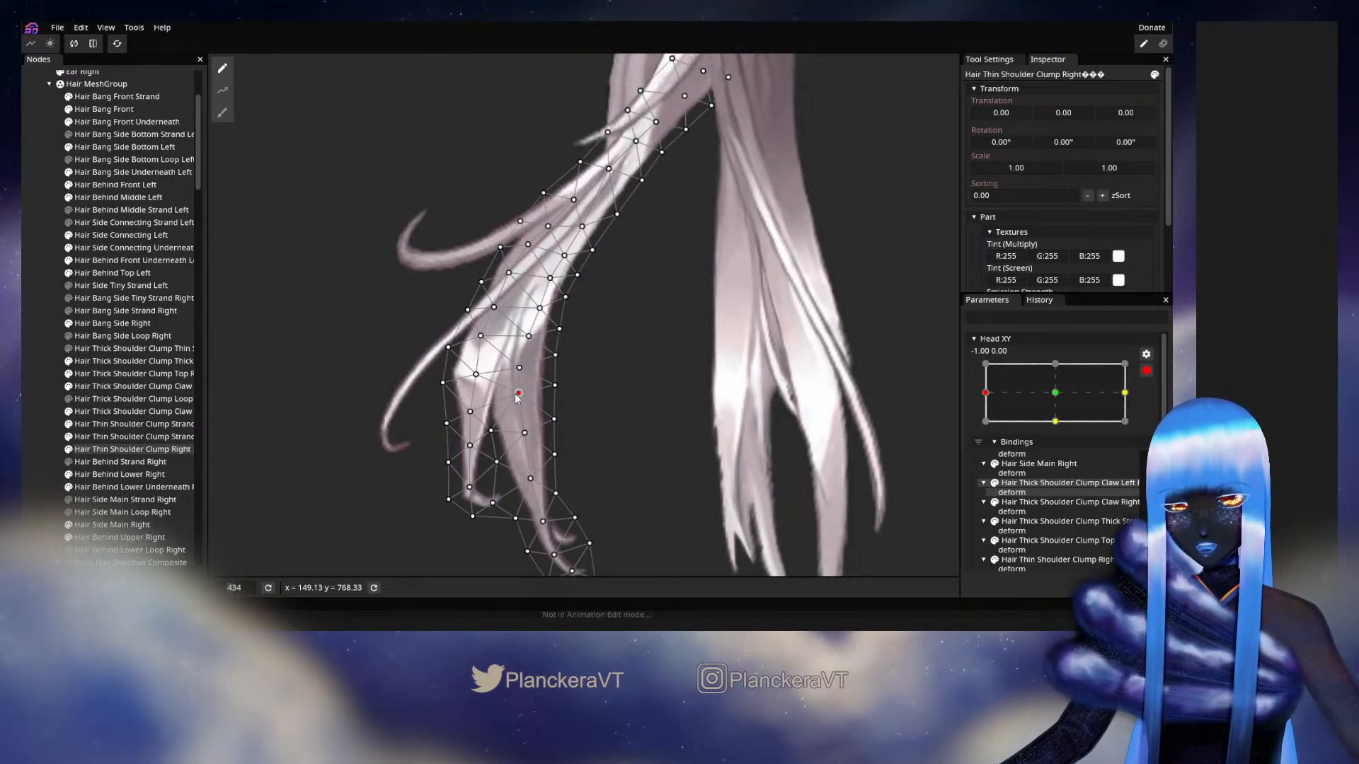
left_click(740, 418)
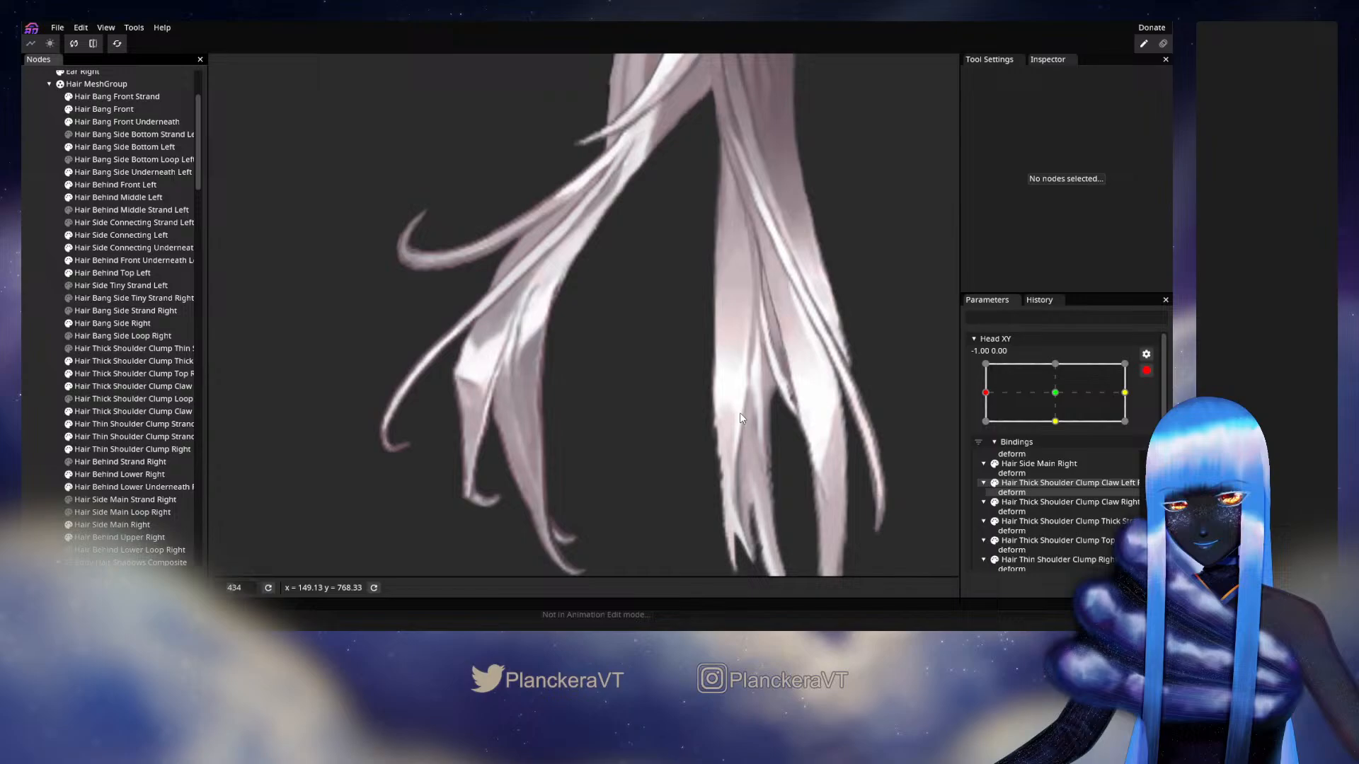
left_click(1146, 371)
left_click_drag(989, 433, 1017, 426)
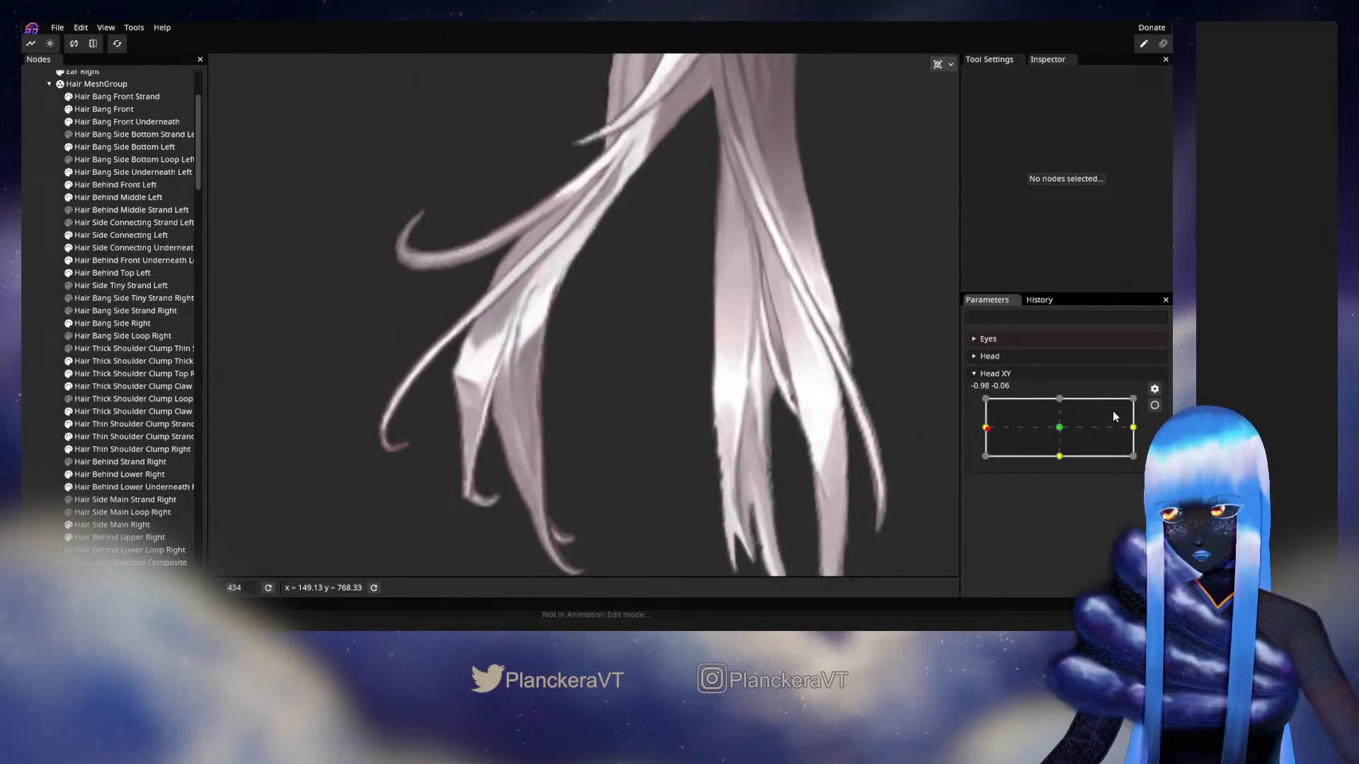
Nudge the upper interior vertex of the long prong of Hair Thin Shoulder Clump Right at Head XY -1.00, and preview the head movement
left_click(1155, 405)
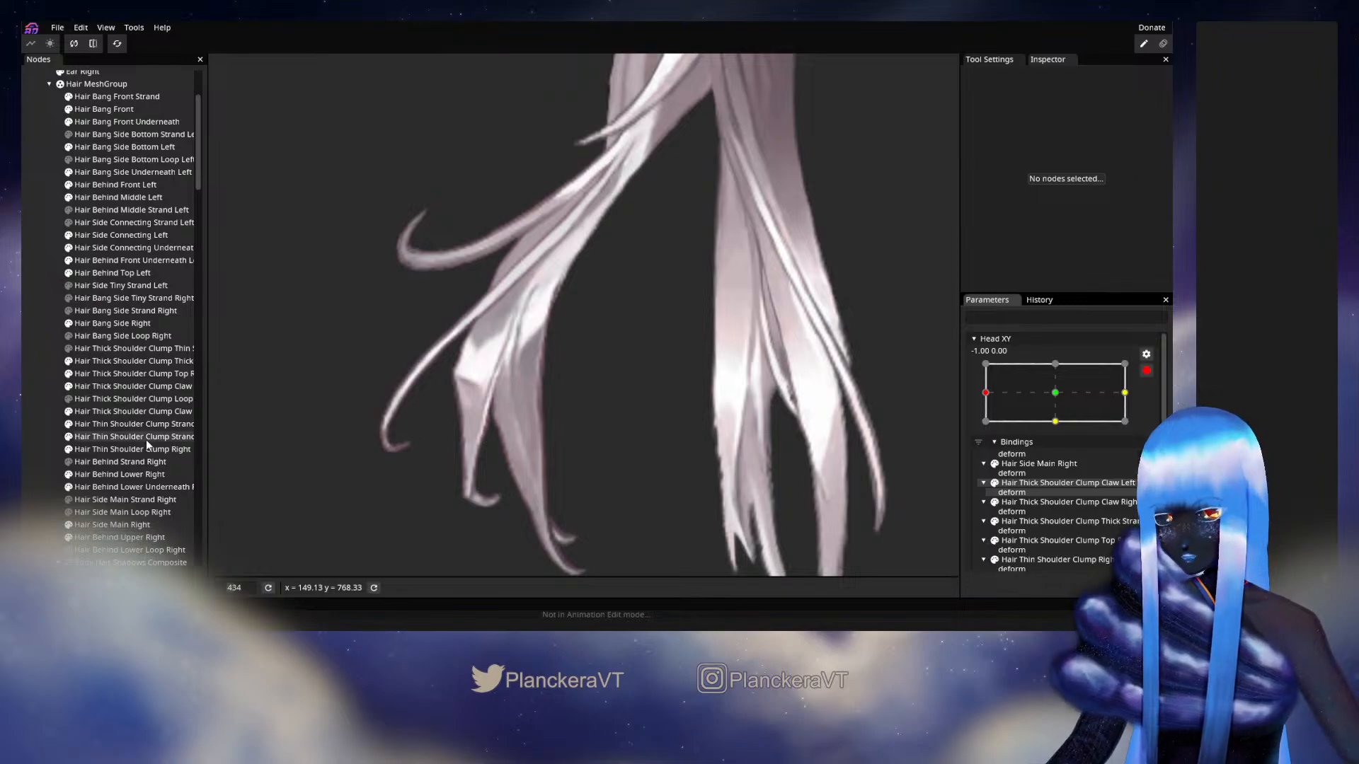
left_click(122, 449)
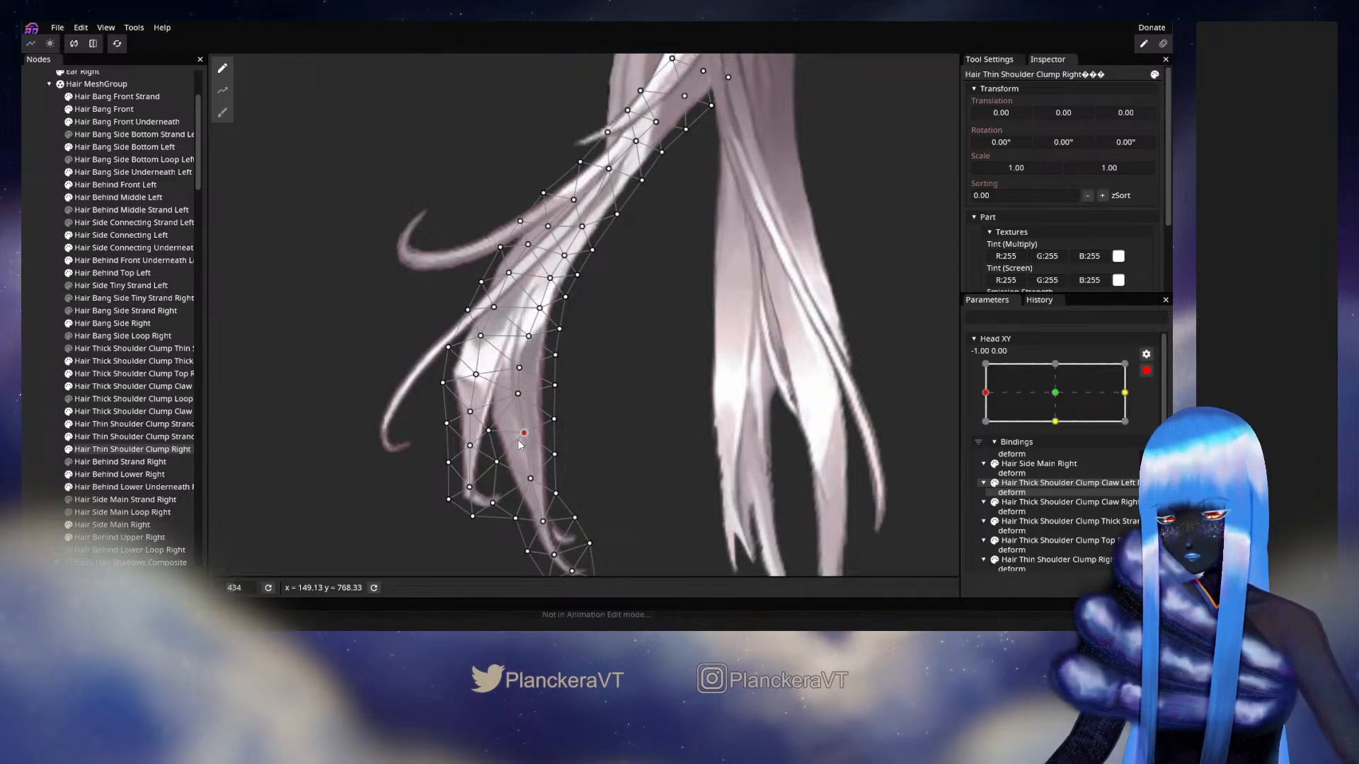
left_click(35, 410)
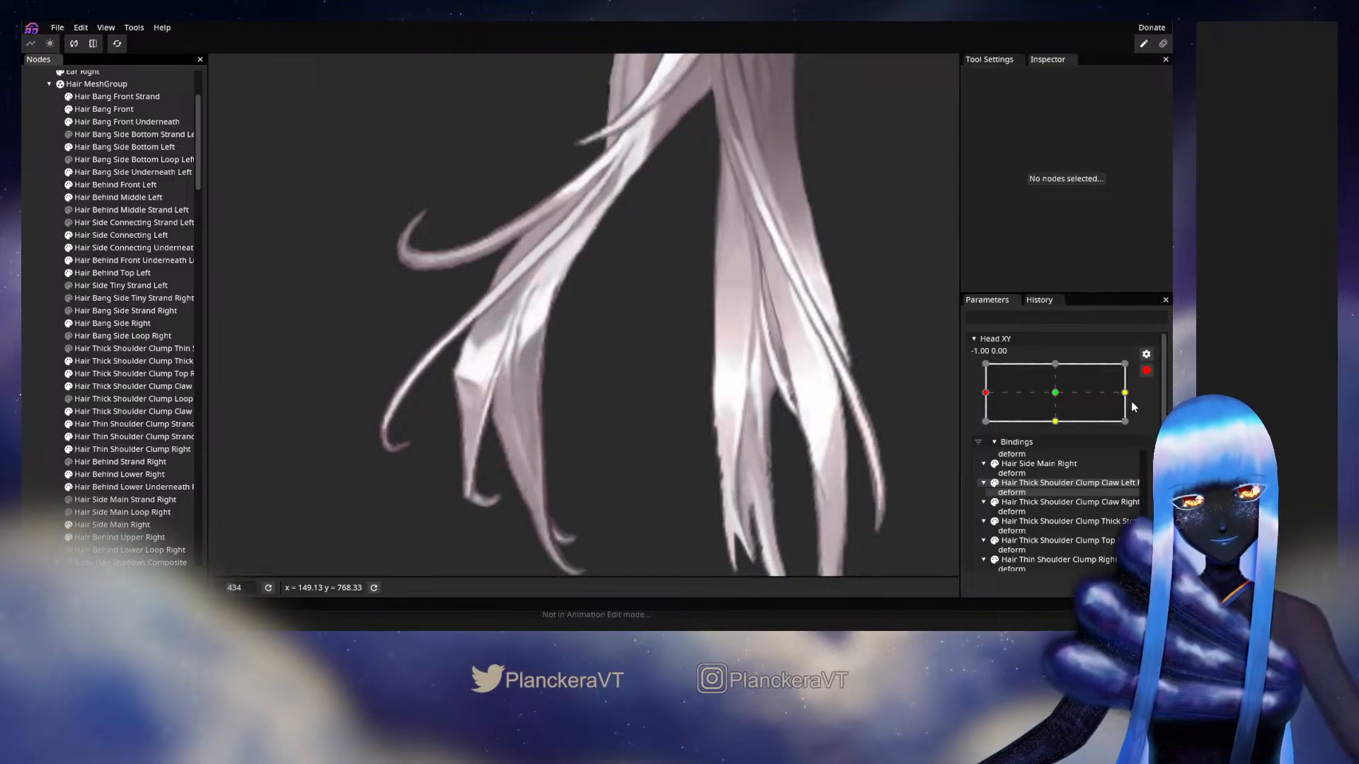
left_click(1146, 371)
mouse_move(989, 432)
left_mouse_down()
mouse_move(1065, 435)
mouse_move(990, 444)
mouse_move(986, 429)
left_mouse_up()
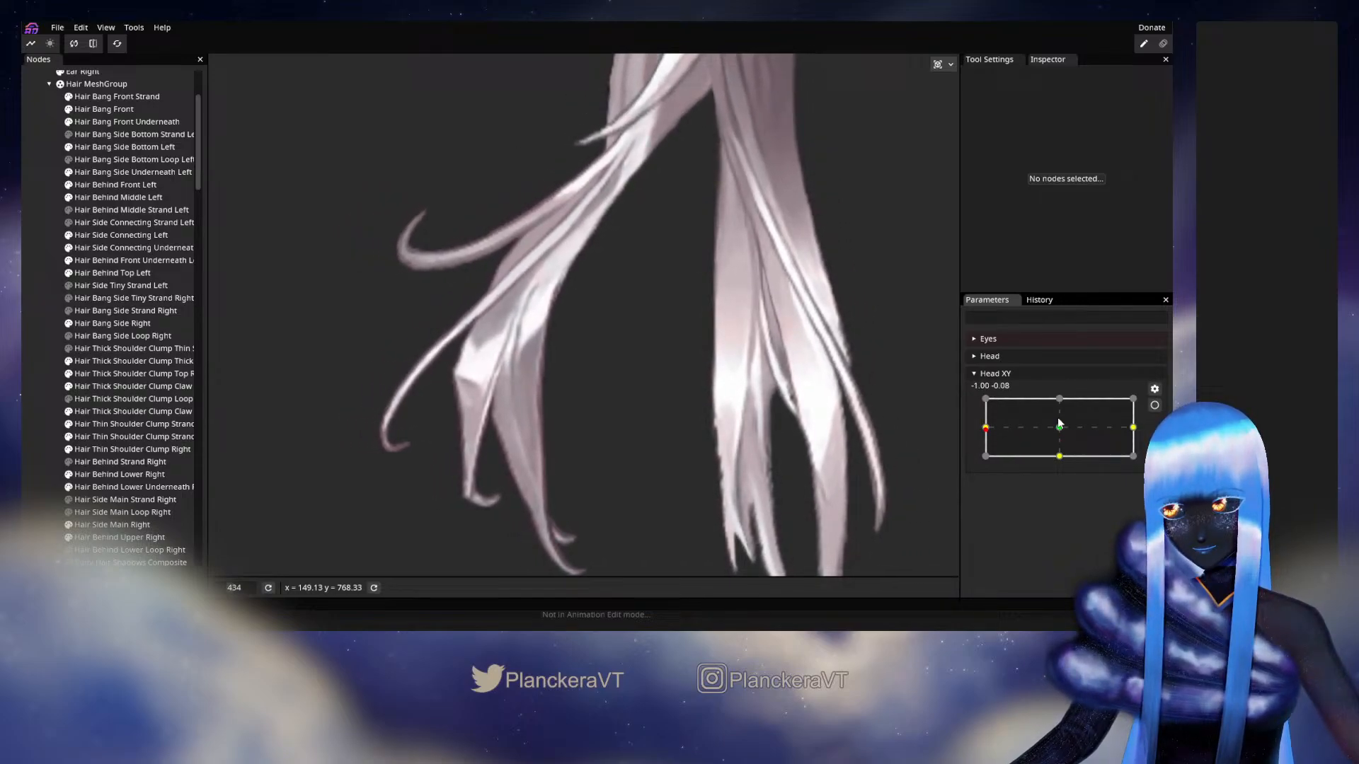
Pull the outer-edge vertex at the bend of Hair Thin Shoulder Clump Right slightly inward at Head XY -1.00, and preview the result
left_click(1153, 406)
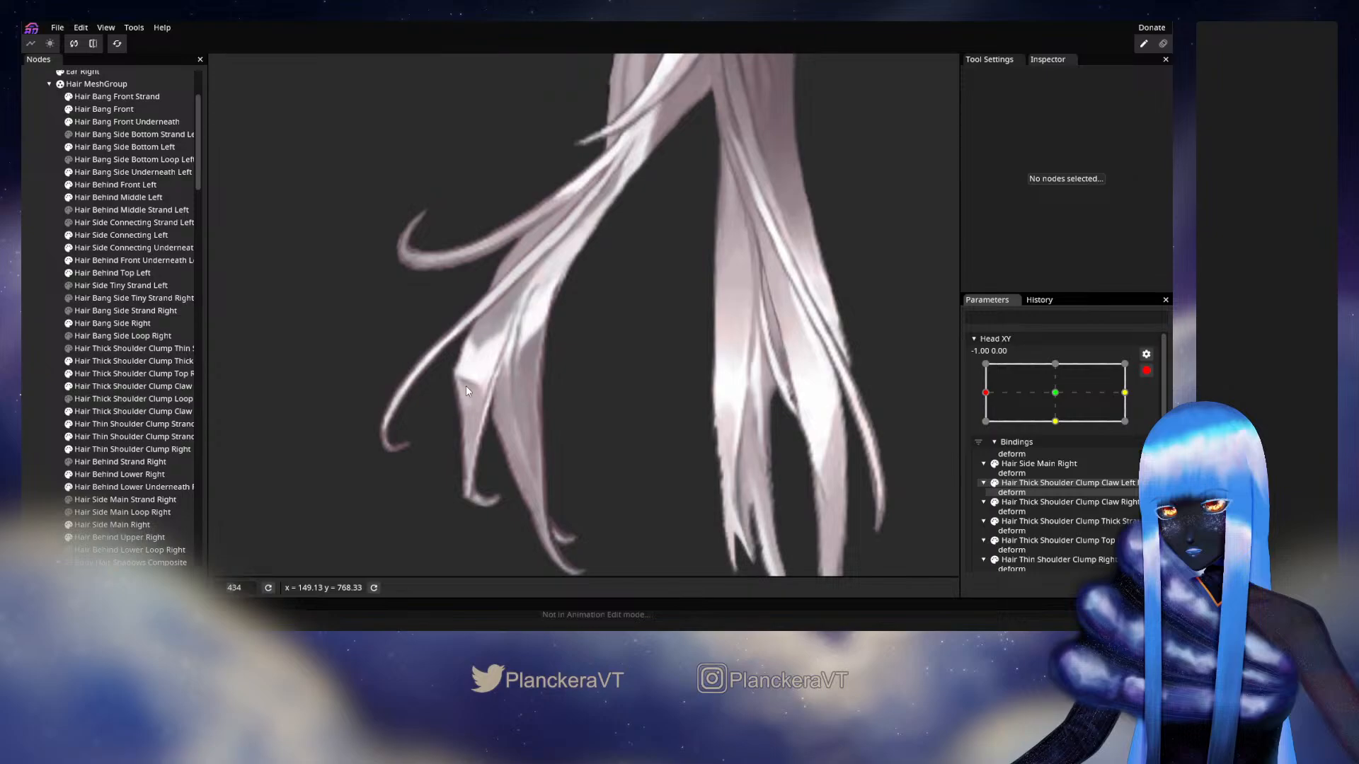
left_click(122, 451)
left_click_drag(451, 388, 452, 391)
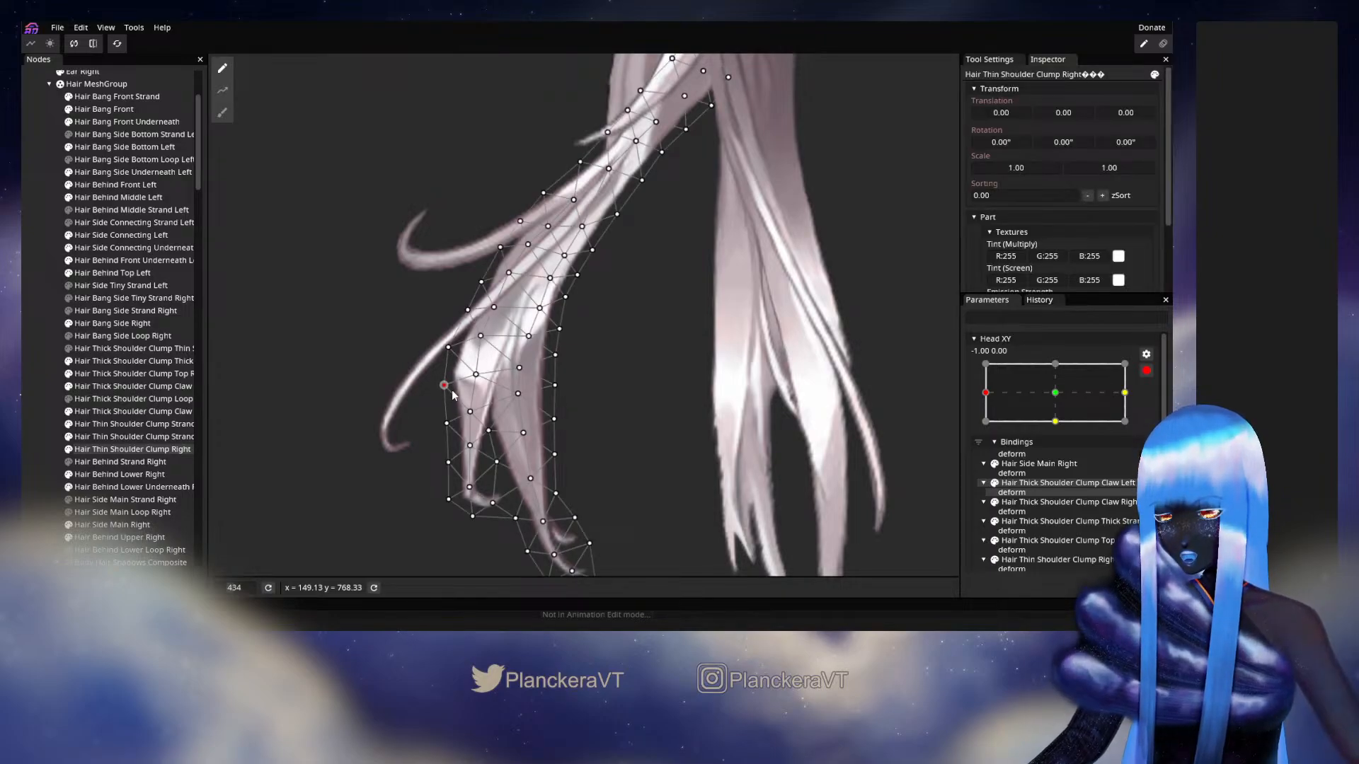
left_click(23, 426)
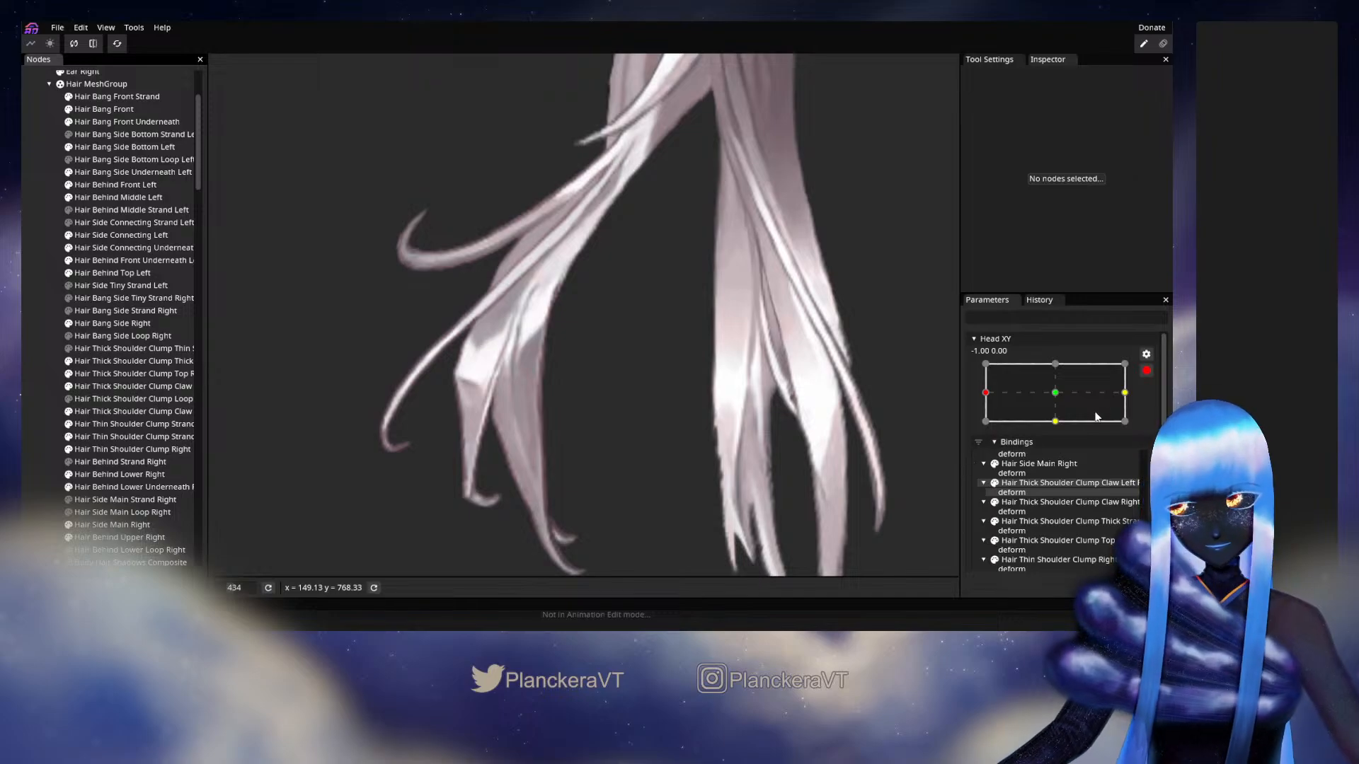
left_click(1146, 371)
mouse_move(986, 428)
left_mouse_down()
mouse_move(1053, 427)
mouse_move(1047, 442)
mouse_move(1008, 444)
mouse_move(1045, 446)
mouse_move(987, 435)
left_mouse_up()
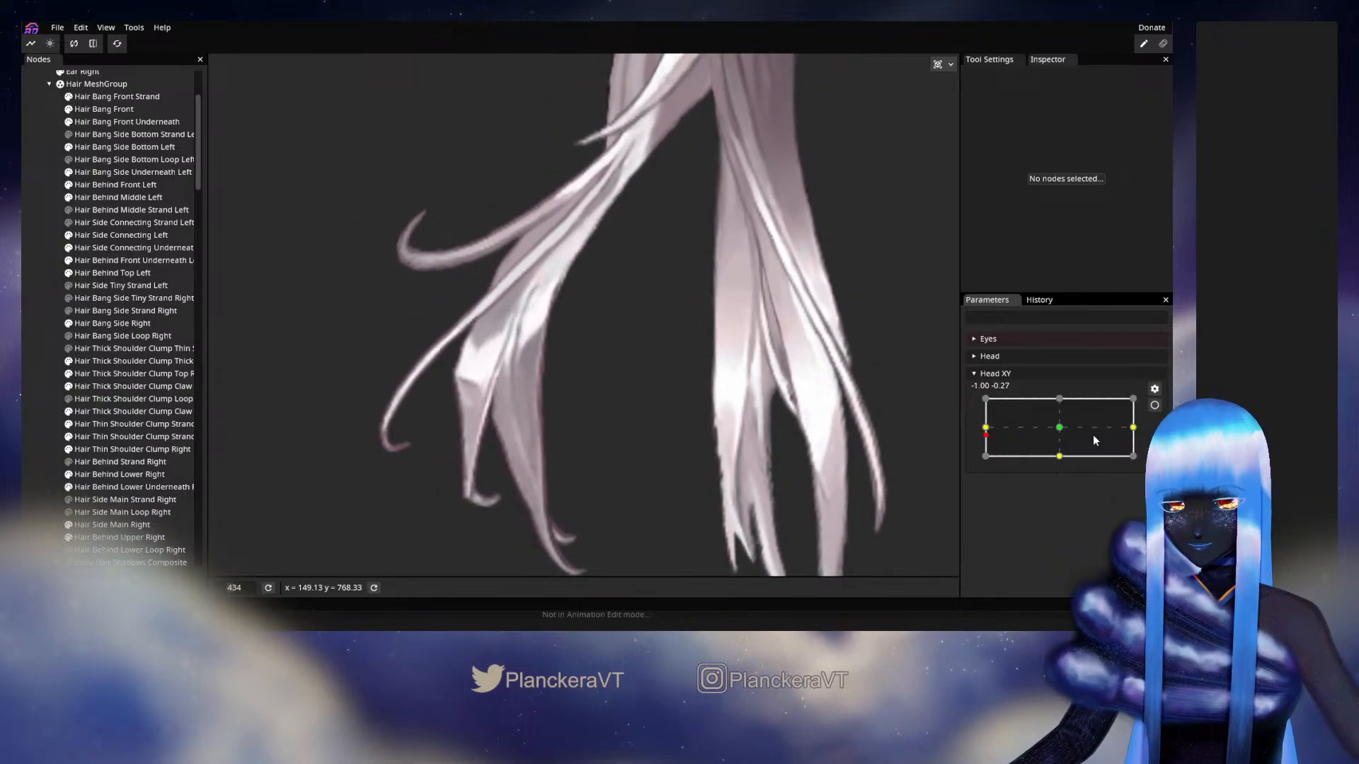
Adjust the outer-edge vertices just below the bend of Hair Thin Shoulder Clump Right at Head XY -1.00, and preview the hair motion
left_click(1155, 406)
left_click(132, 449)
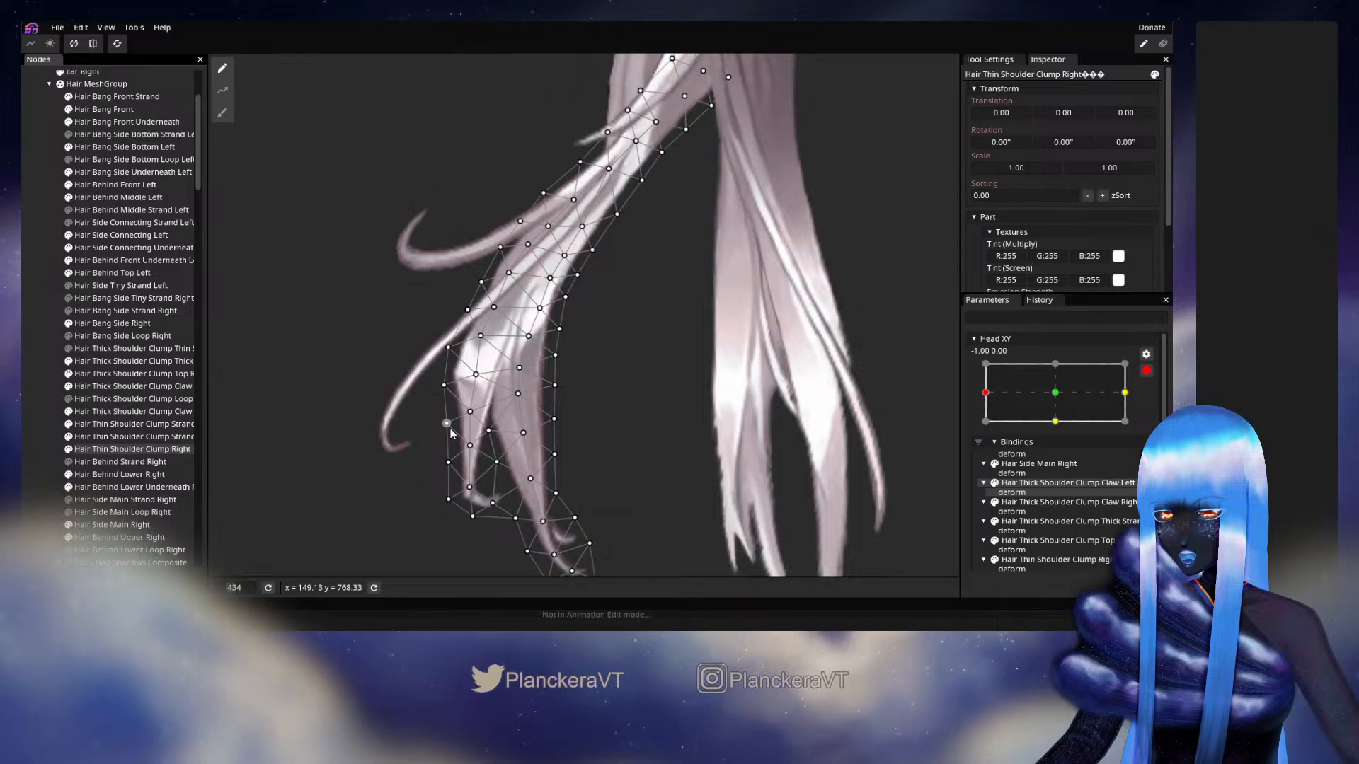
left_click(444, 385)
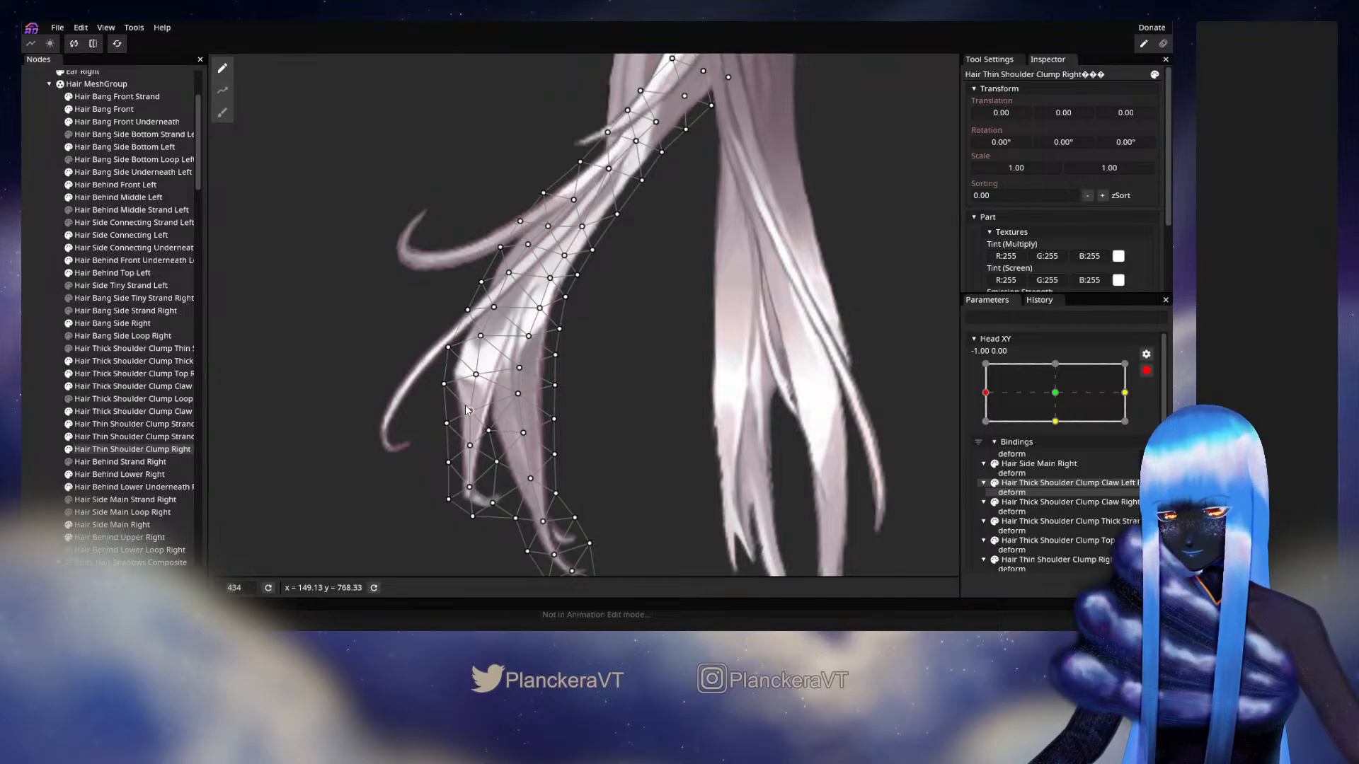
left_click(433, 411)
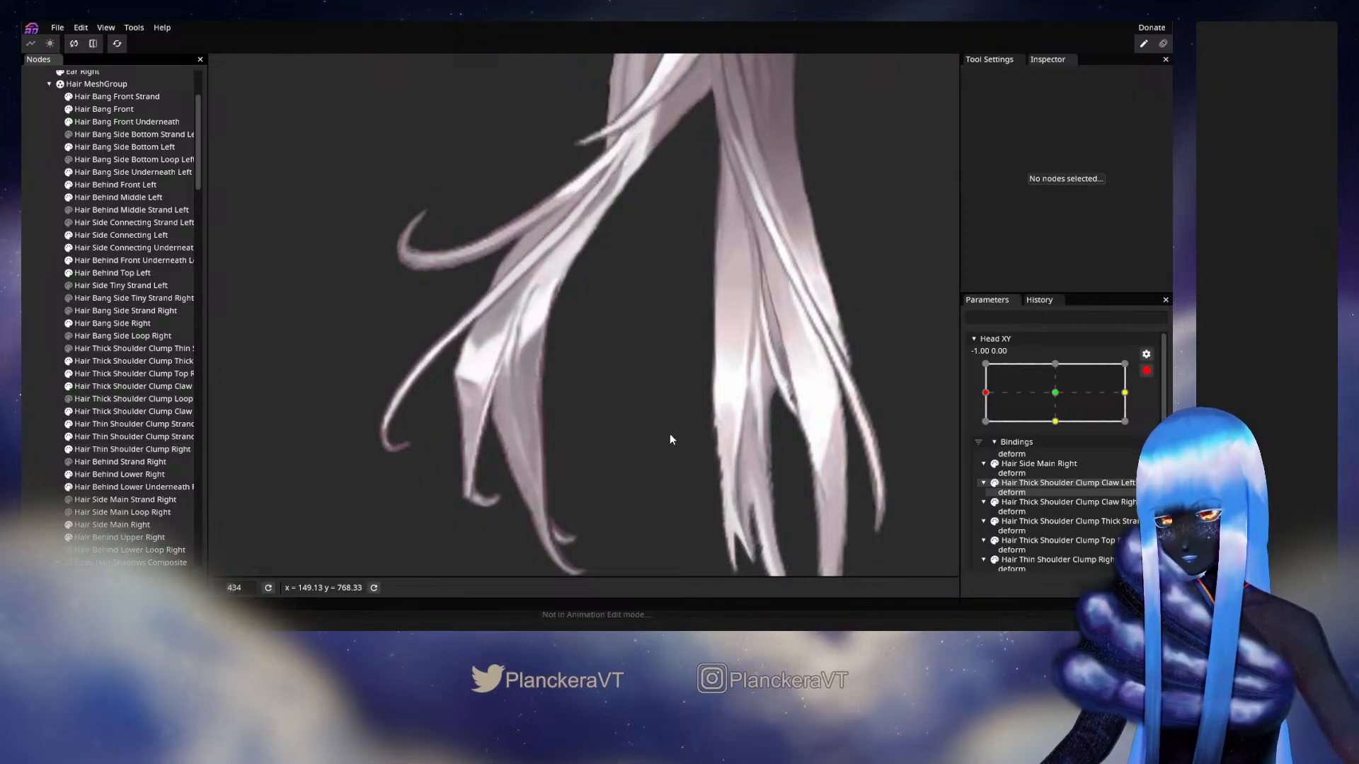
left_click(1147, 371)
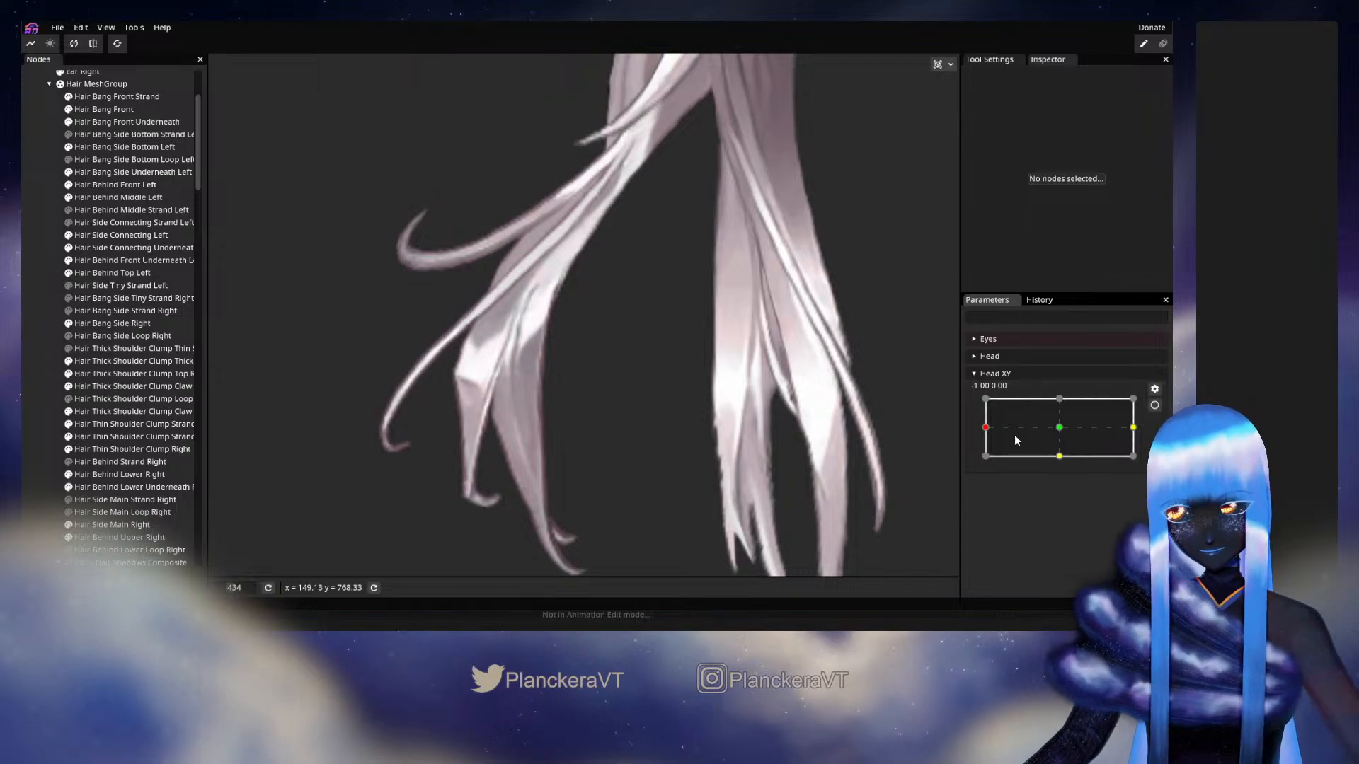
left_click_drag(994, 428, 995, 430)
left_click_drag(1027, 434, 985, 428)
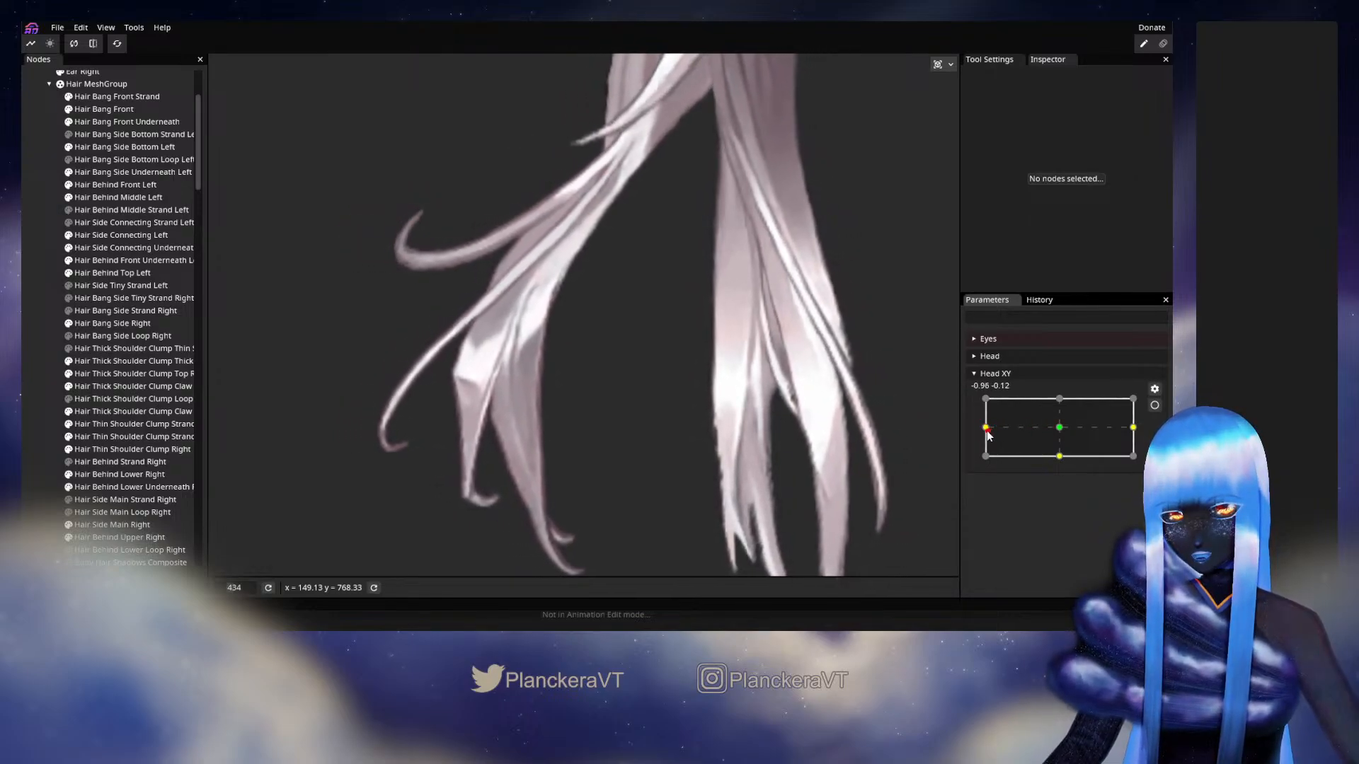
Nudge the interior vertex at the top of the short prong of Hair Thin Shoulder Clump Right at Head XY -1.00, and preview it
left_click(1155, 406)
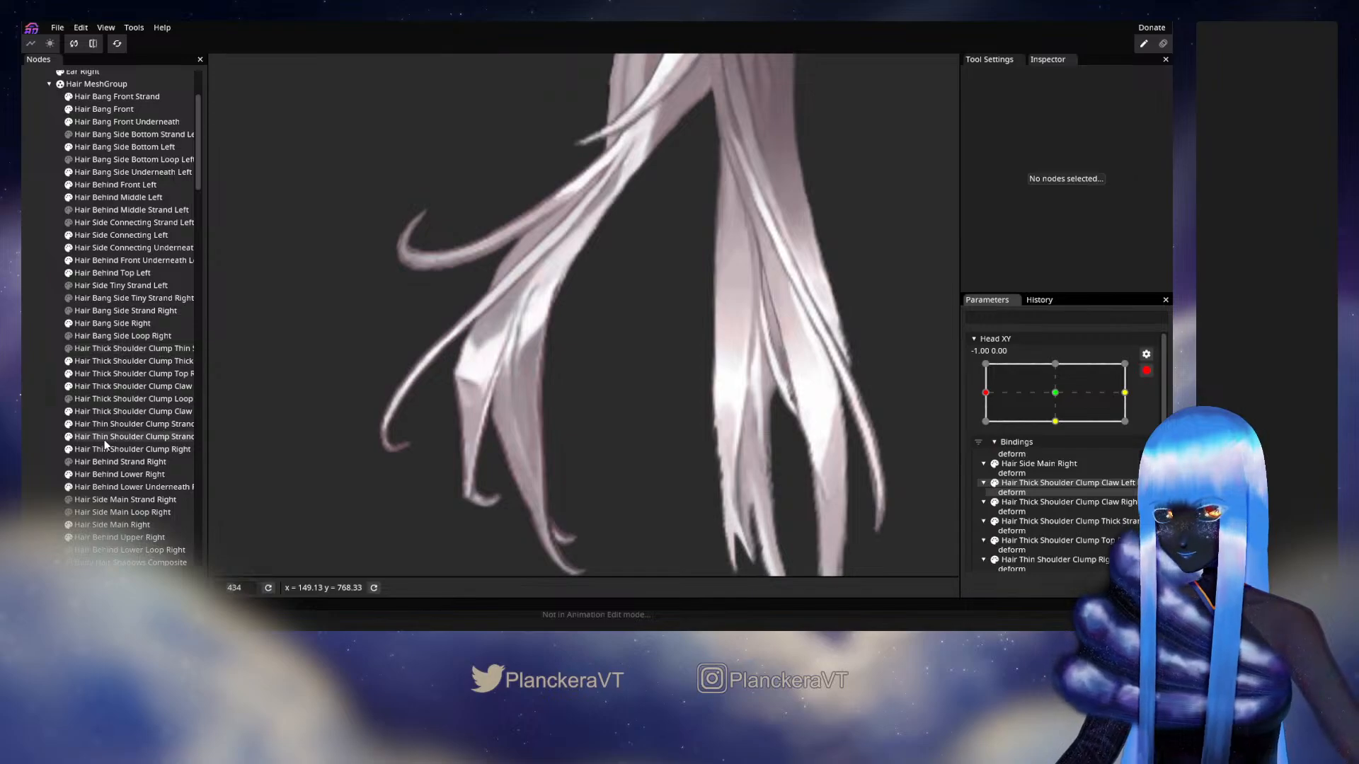
left_click(131, 450)
left_click(470, 411)
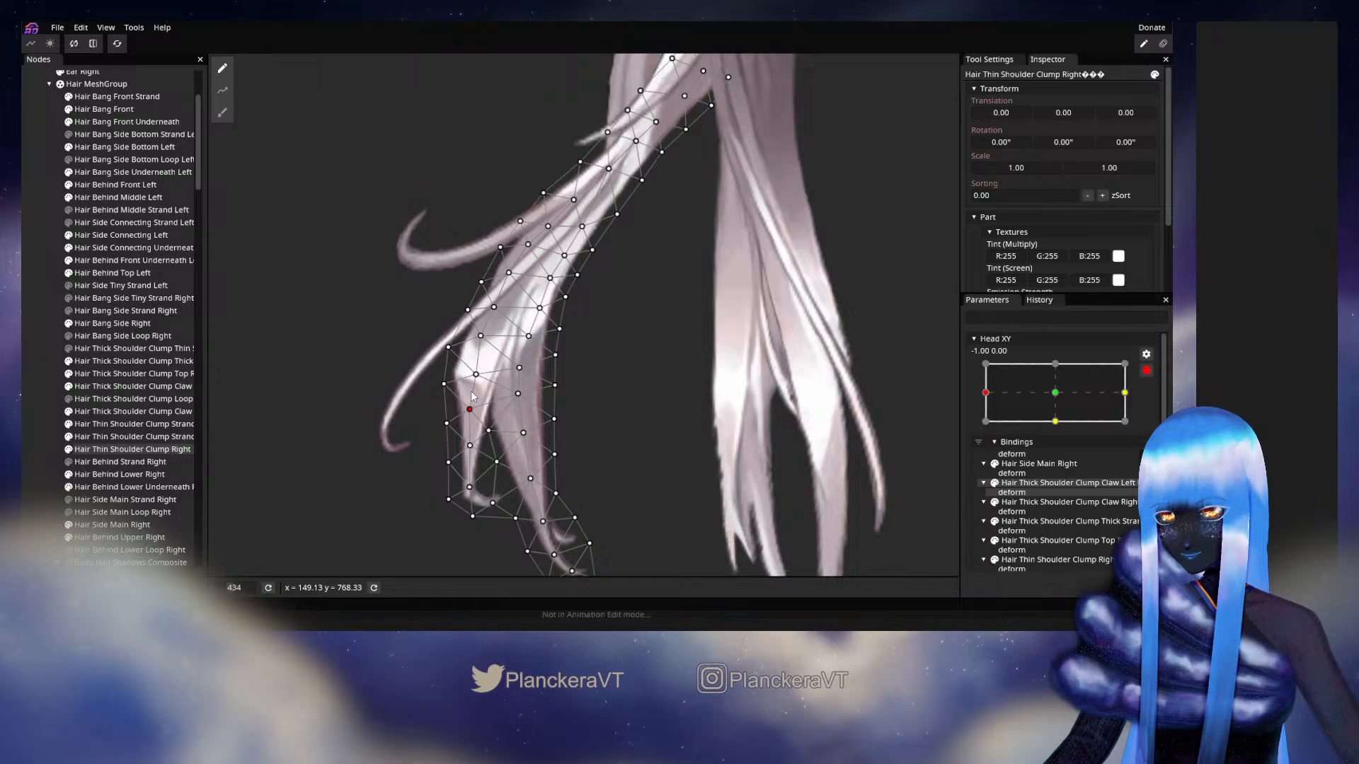
left_click(22, 392)
left_click(1147, 370)
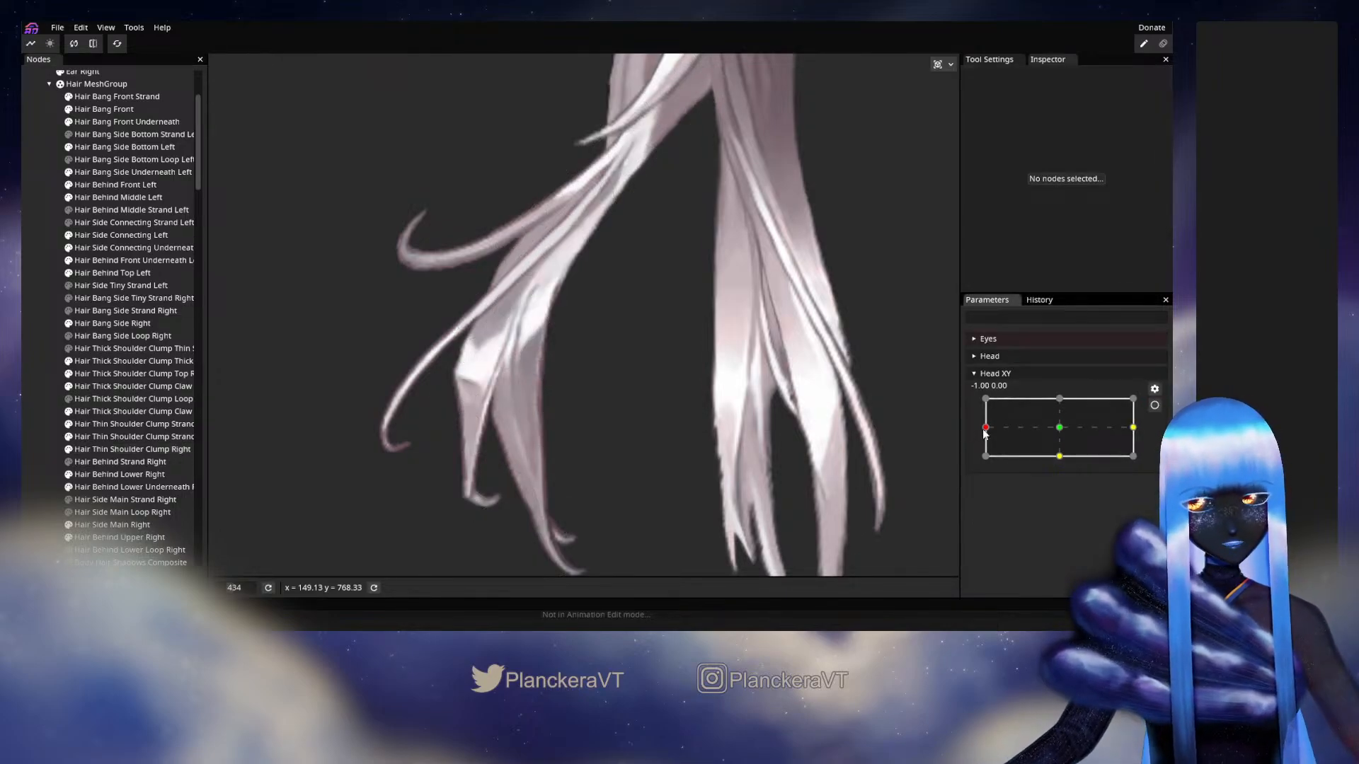
mouse_move(984, 433)
left_mouse_down()
mouse_move(1070, 428)
mouse_move(981, 433)
left_mouse_up()
Nudge the interior vertex at the bend of Hair Thin Shoulder Clump Right at Head XY -1.00, and preview the head turn toward center and back
left_click(1154, 405)
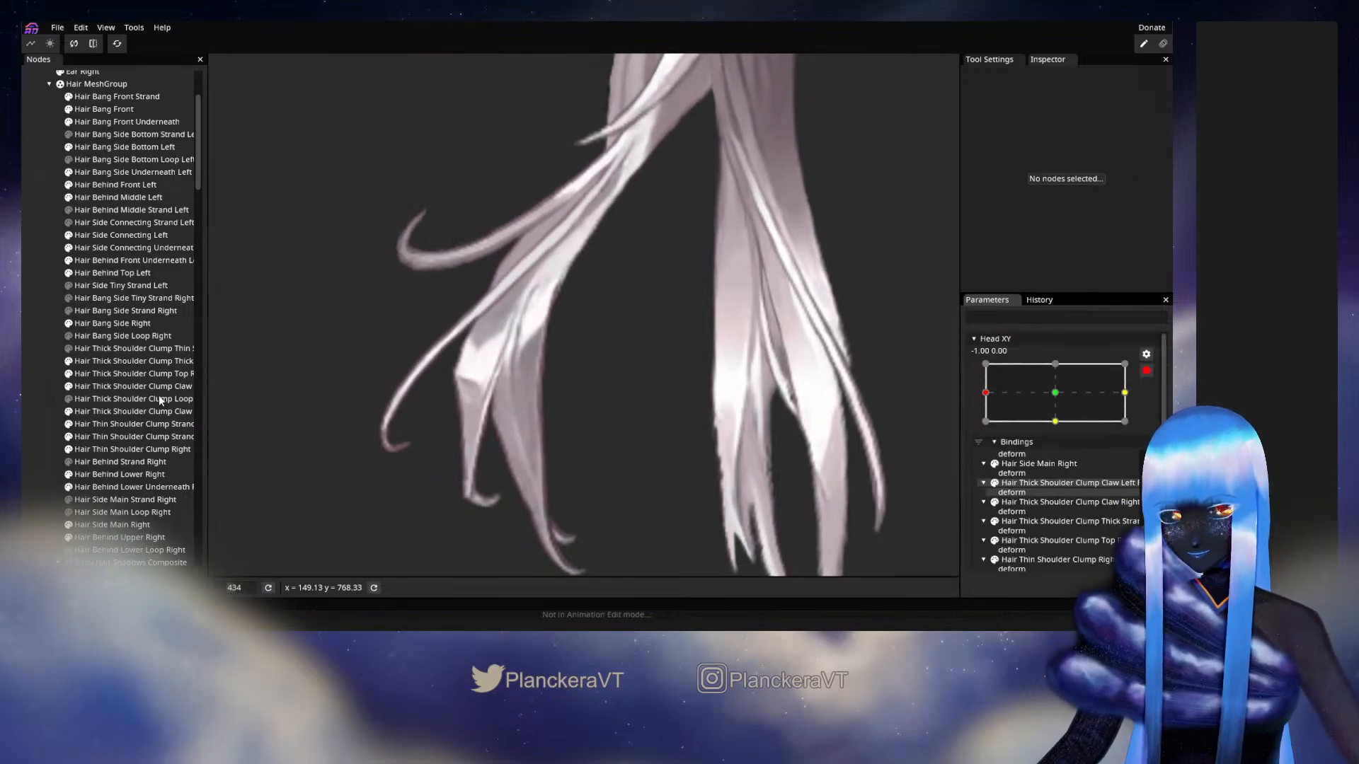
left_click(132, 450)
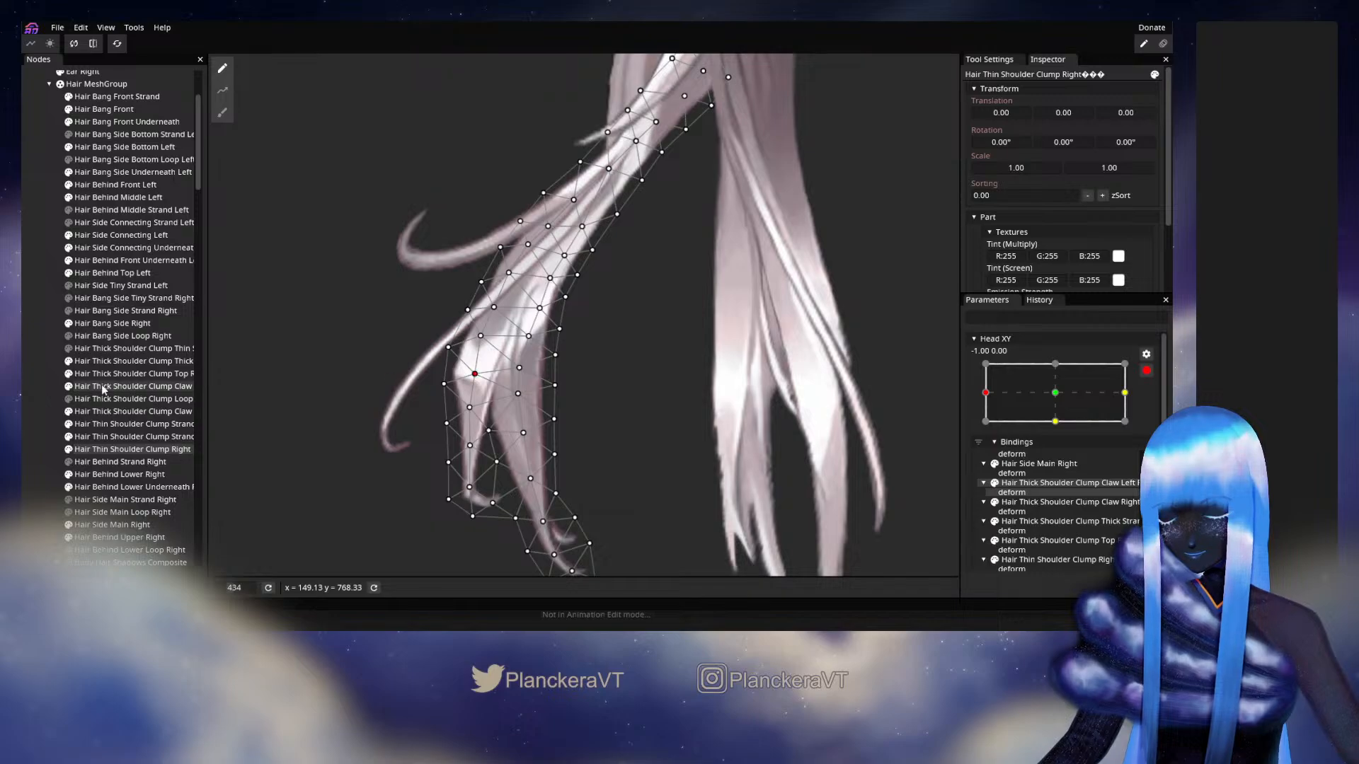
left_click(39, 401)
left_click(1145, 370)
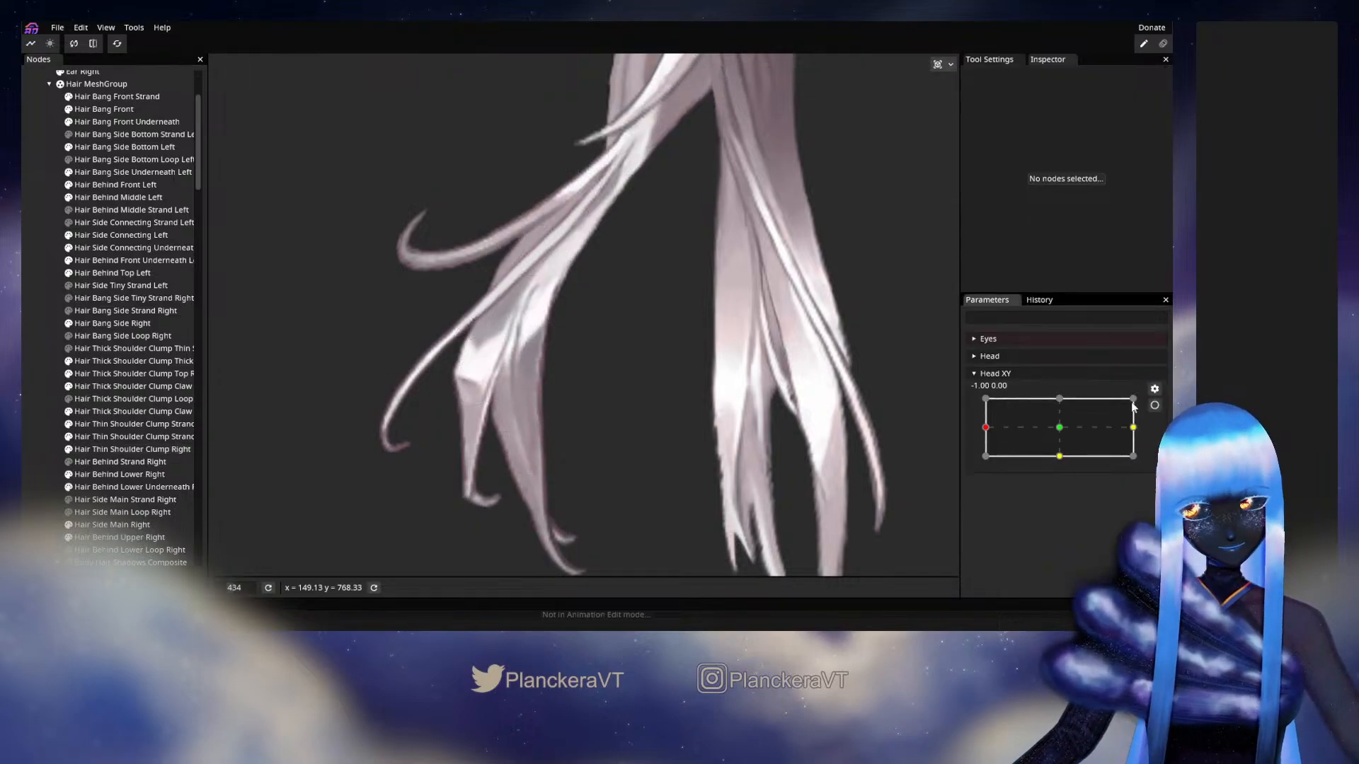
mouse_move(986, 434)
left_mouse_down()
mouse_move(1068, 418)
mouse_move(988, 419)
left_mouse_up()
scroll(623, 382, "down", 5)
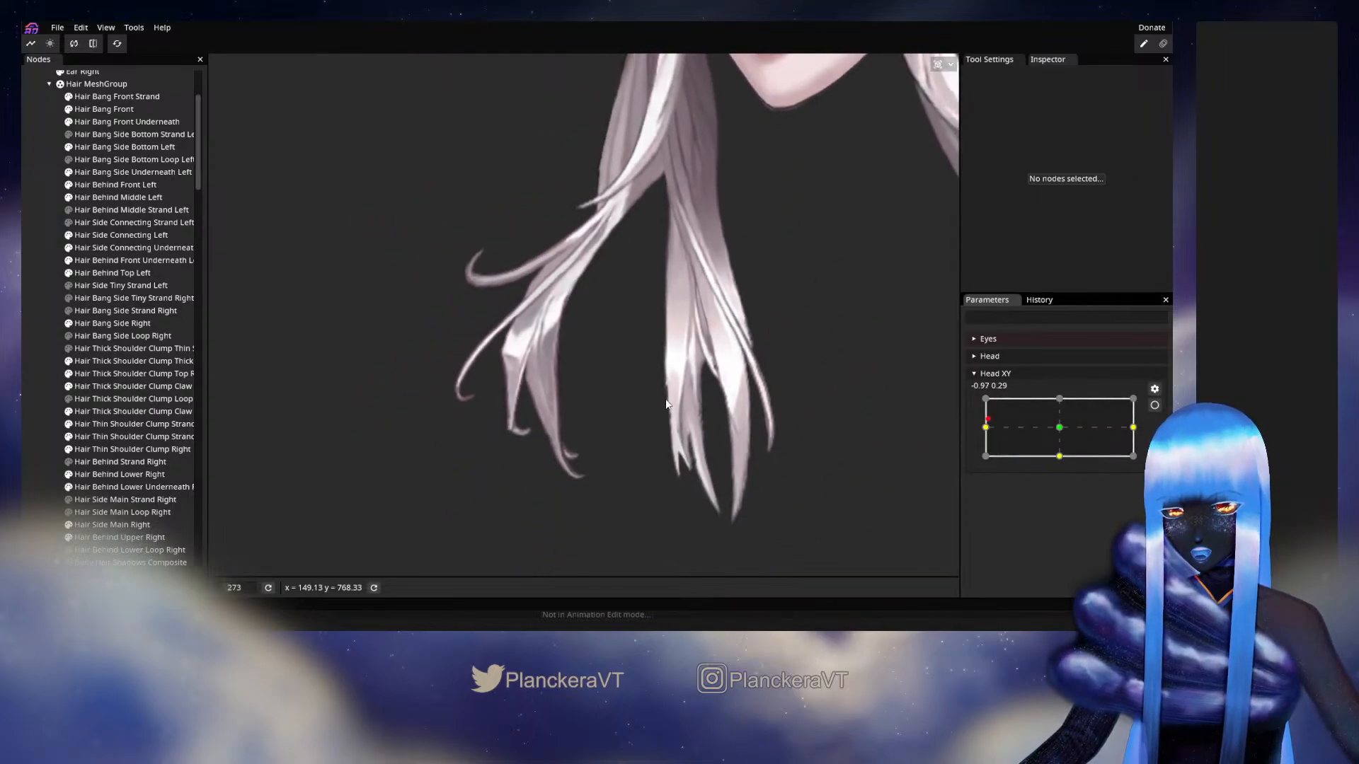
scroll(673, 408, "down", 5)
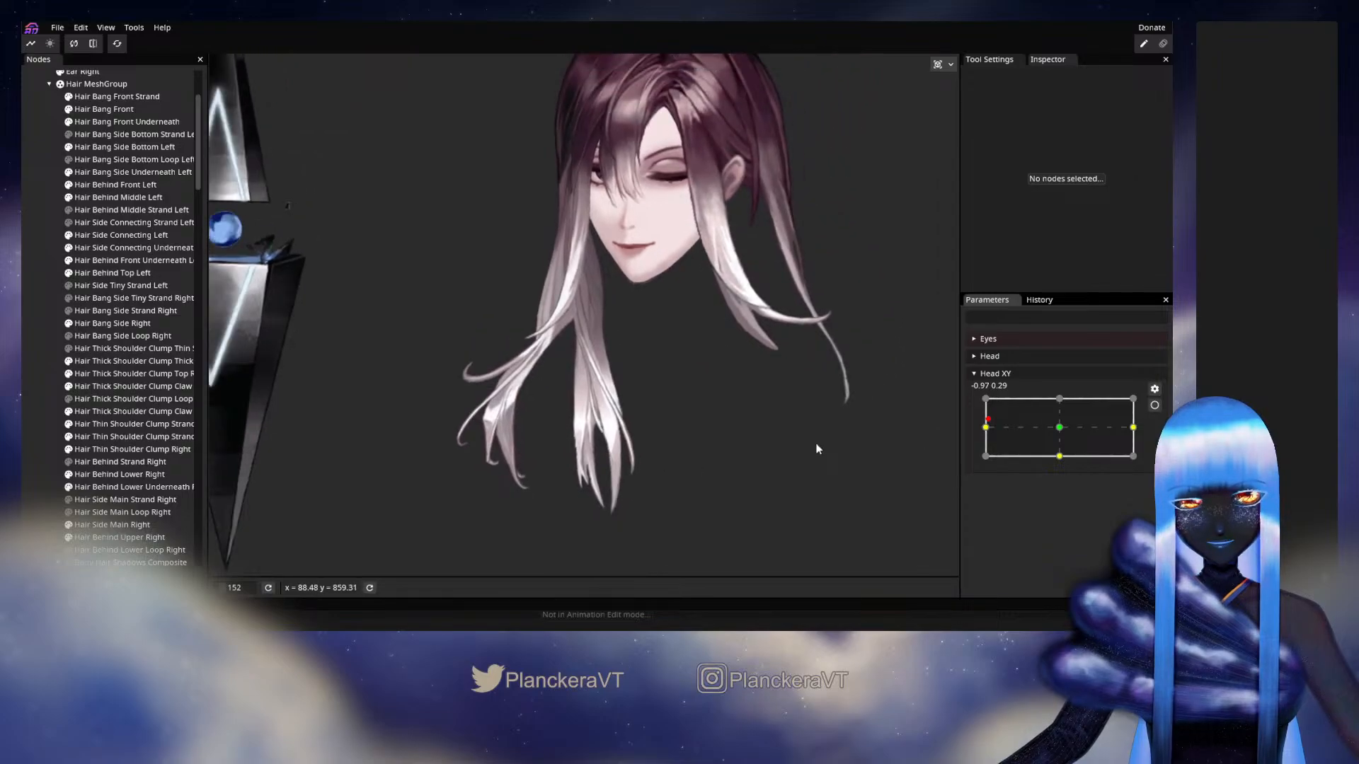
left_click(1057, 418)
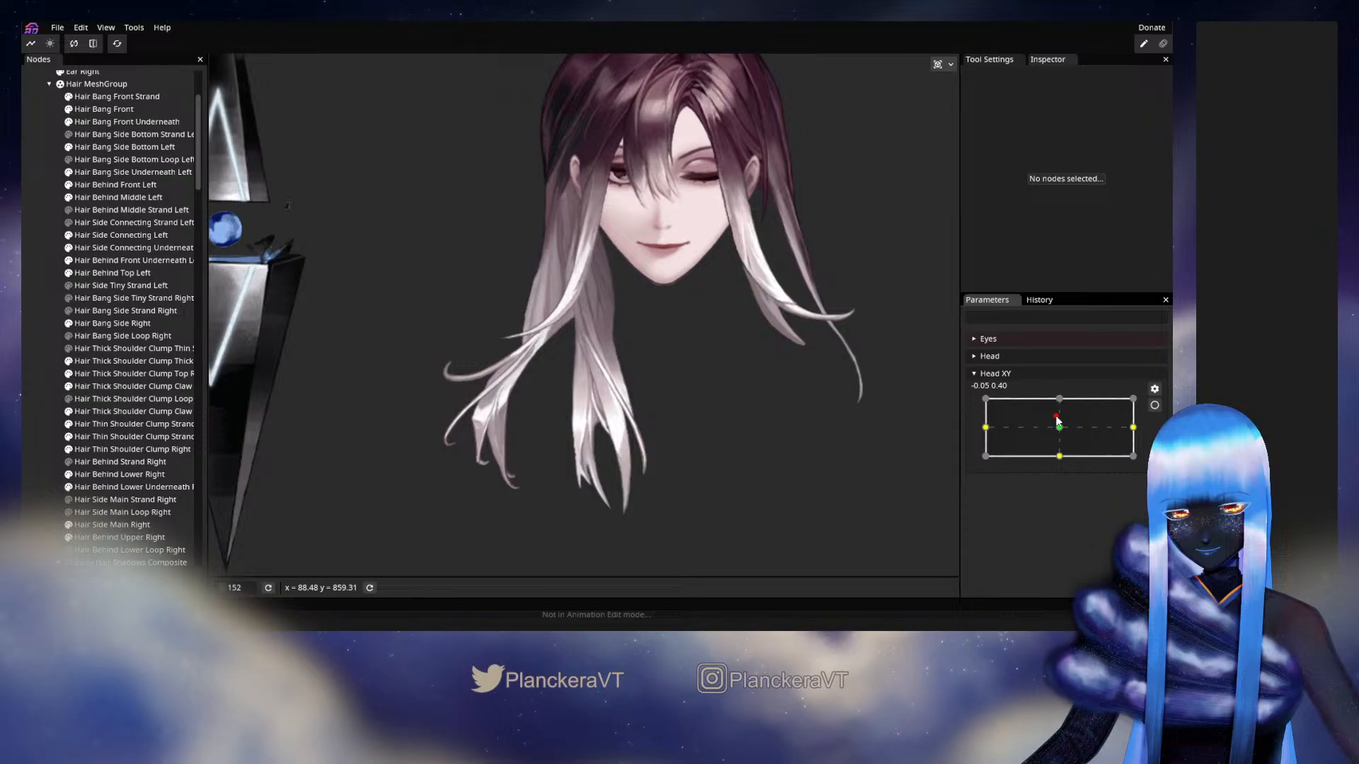
left_click_drag(1057, 418, 977, 430)
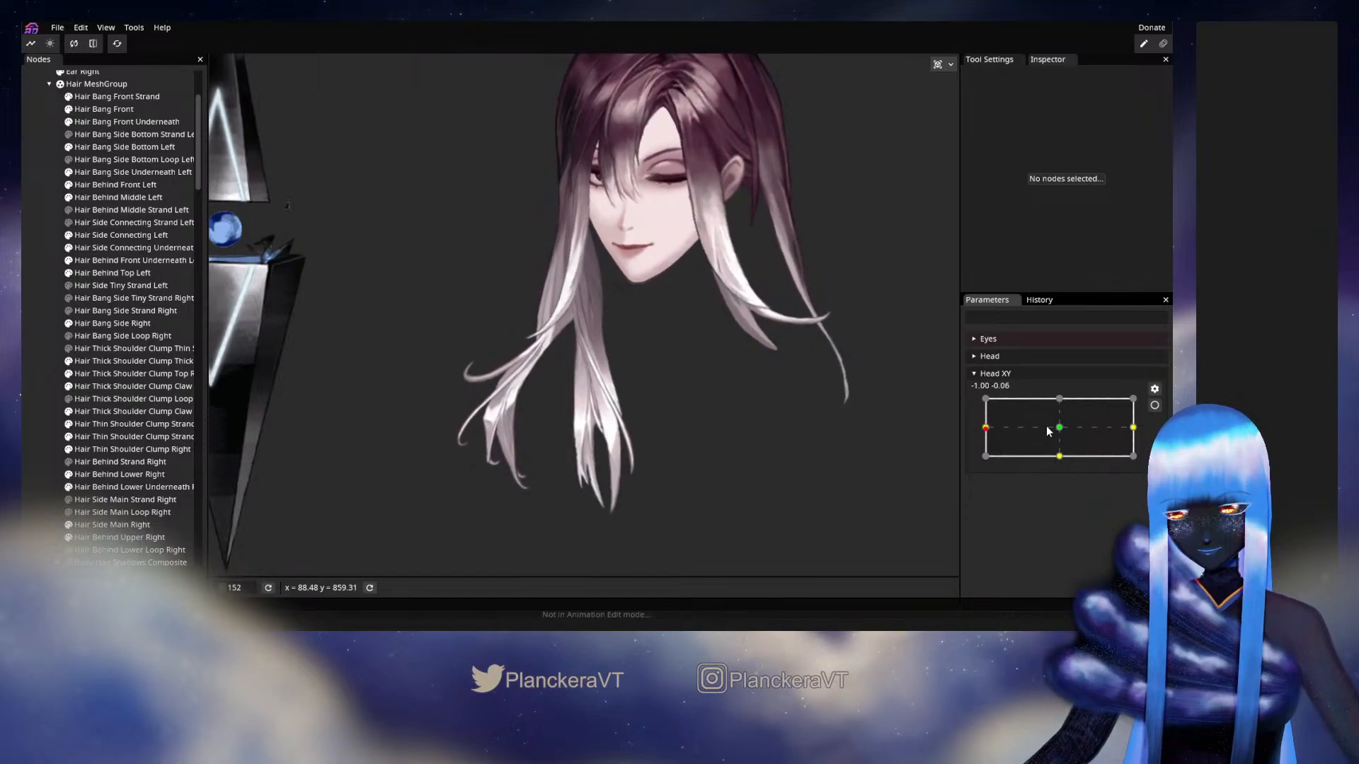
Shift the lower interior vertices of Hair Thin Shoulder Clump Right's long prong slightly toward the short prong at Head XY -1.00, and preview the motion
left_click(1155, 405)
scroll(495, 475, "up", 5)
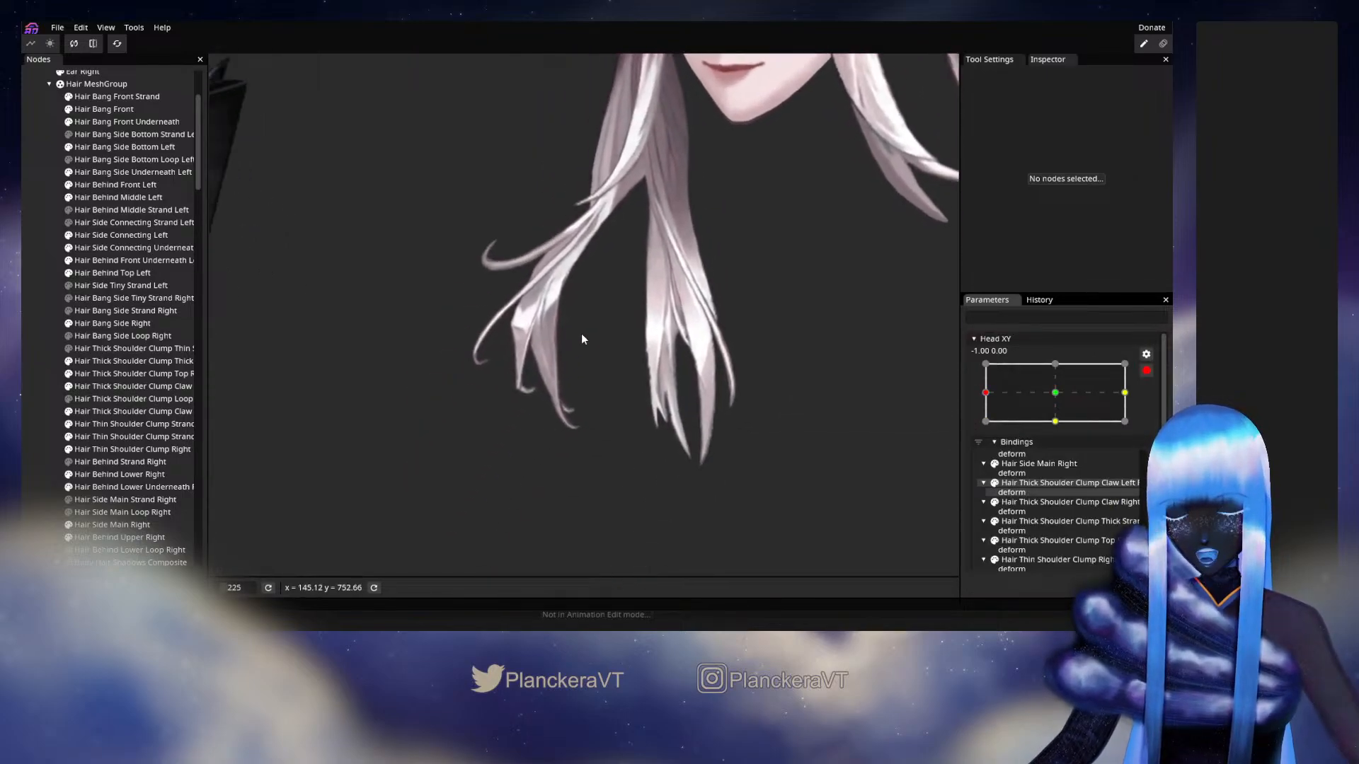
scroll(572, 392, "up", 3)
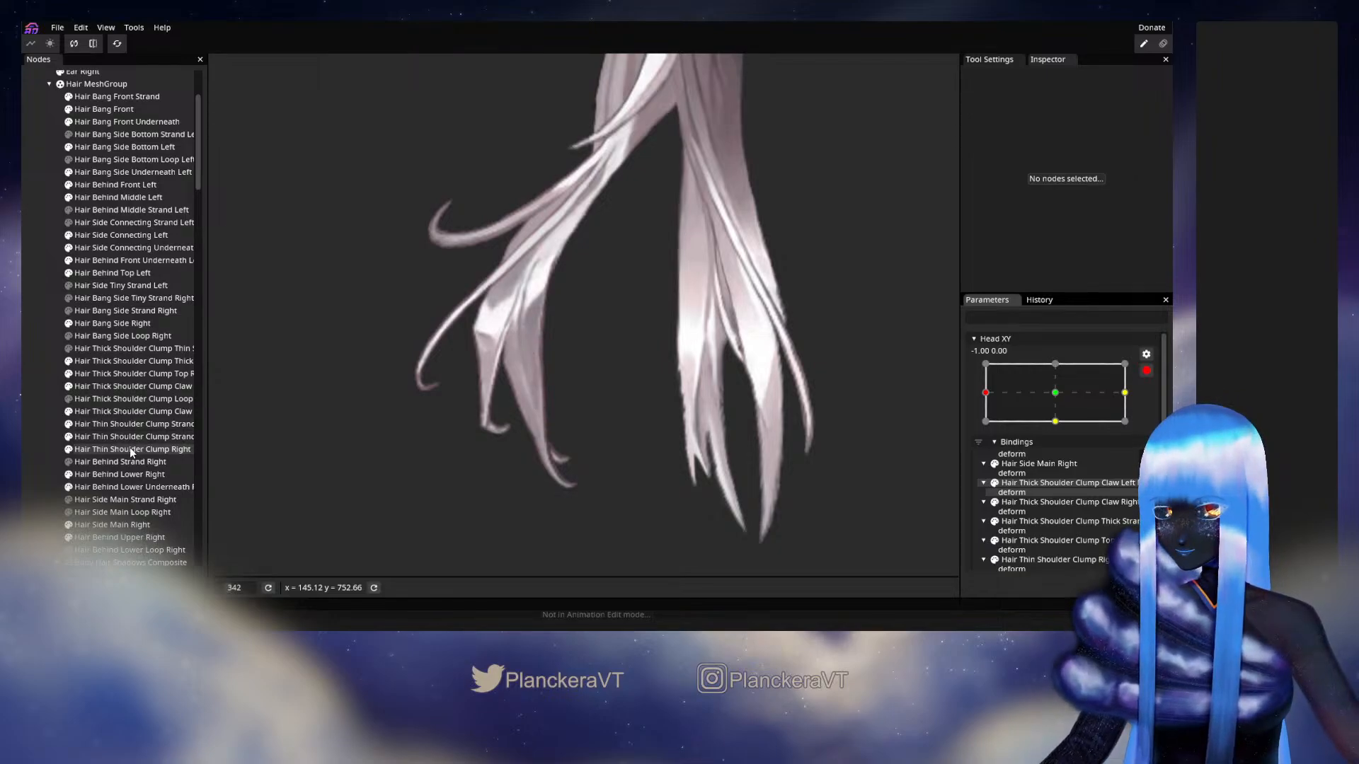
left_click(133, 450)
left_click(528, 413)
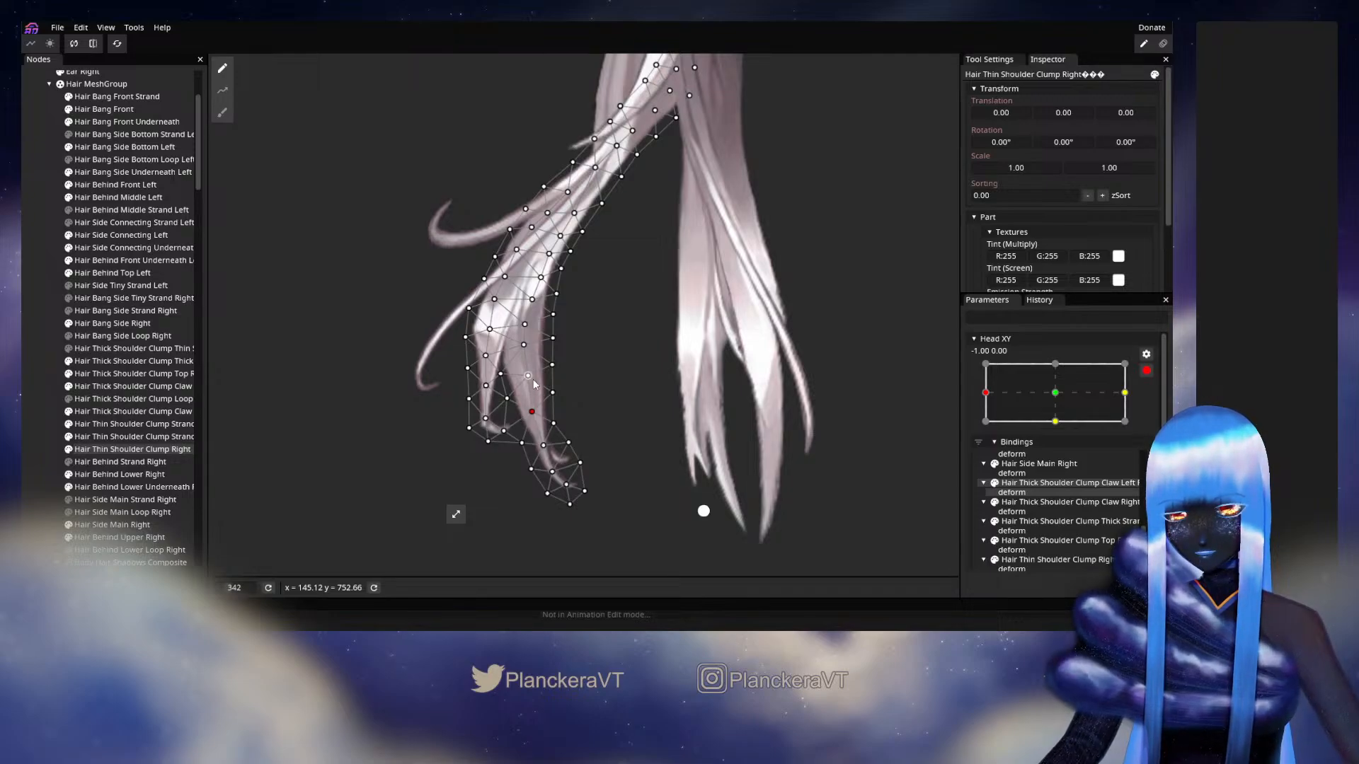
left_click(32, 364)
scroll(726, 426, "down", 2)
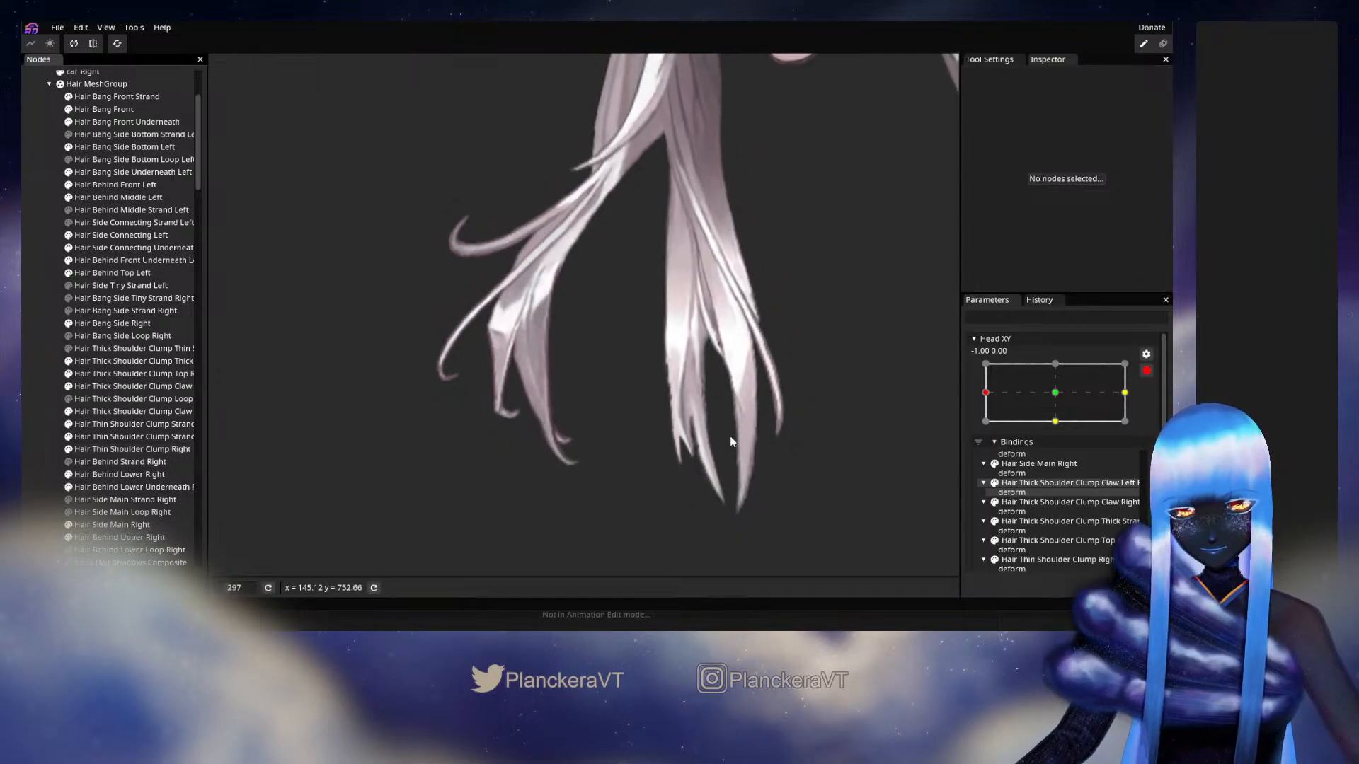
left_click(1145, 370)
mouse_move(985, 434)
left_mouse_down()
mouse_move(1061, 434)
mouse_move(981, 438)
left_mouse_up()
Adjust the mesh vertices around the curled tip of Hair Thin Shoulder Clump Right's long prong at Head XY -1.00, and preview the result
left_click(1154, 406)
scroll(533, 451, "up", 4)
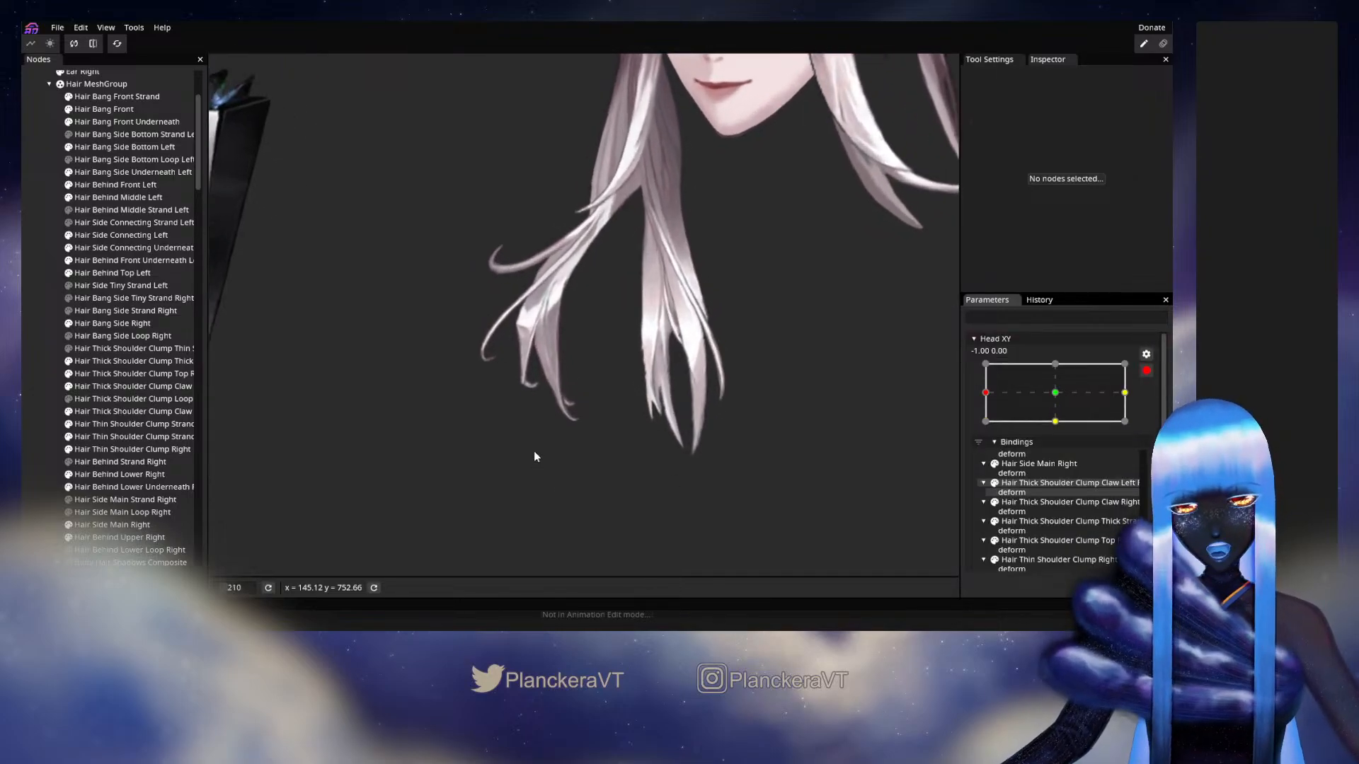
scroll(540, 448, "up", 1)
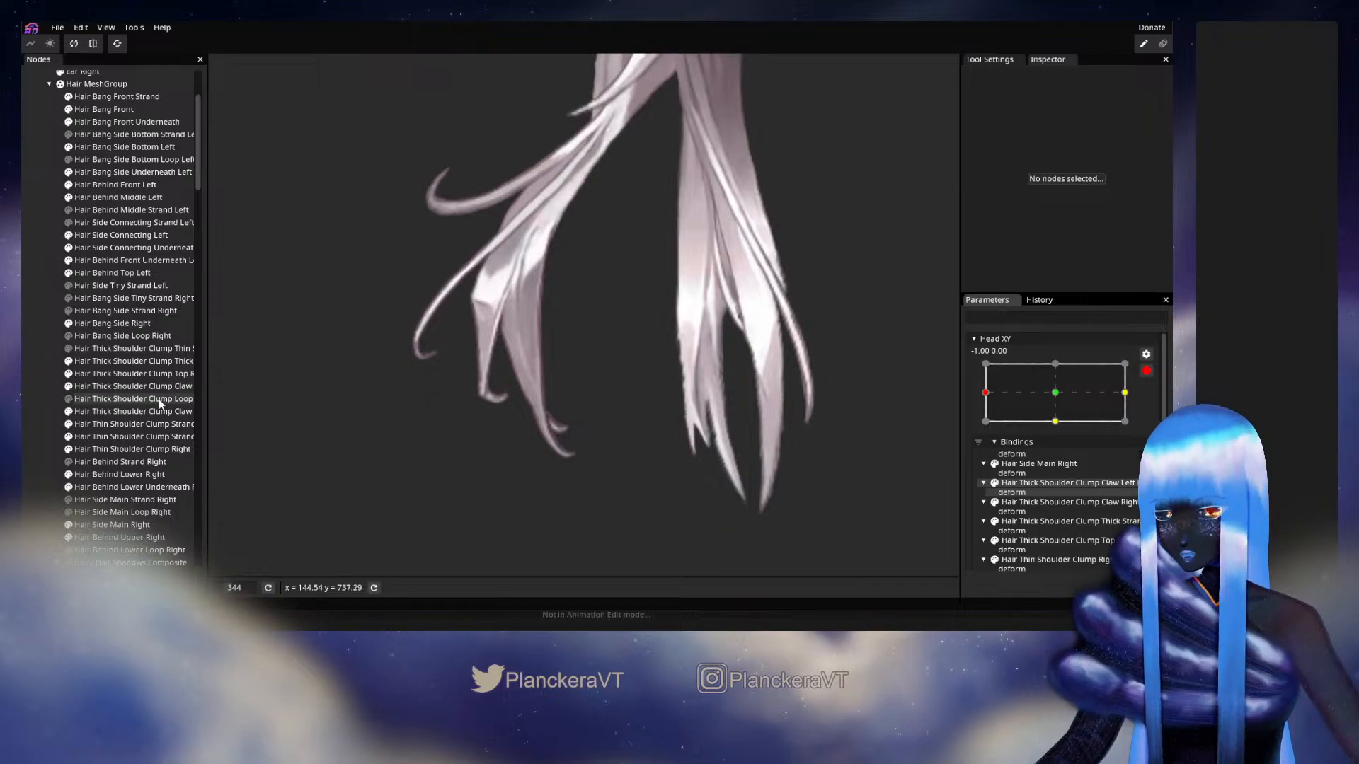
left_click(106, 450)
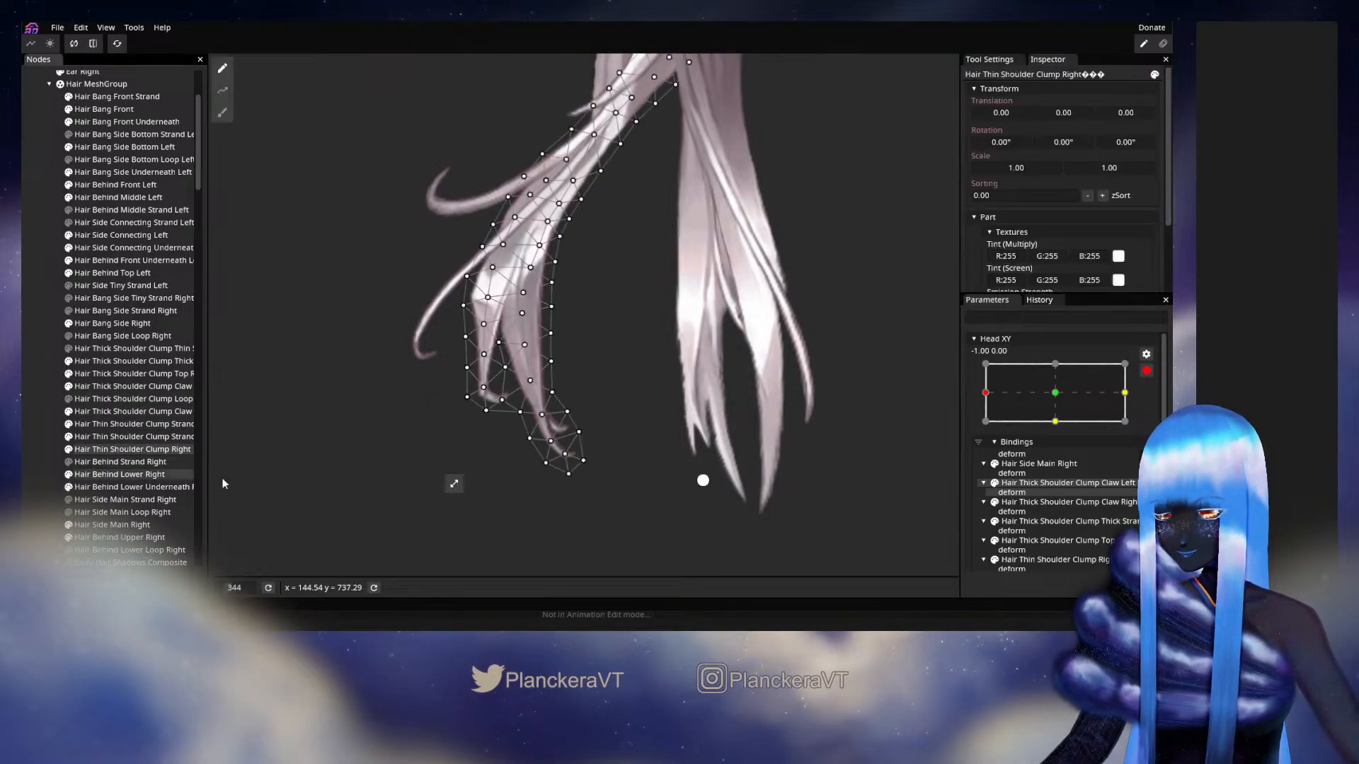
scroll(527, 485, "up", 1)
left_click(536, 431)
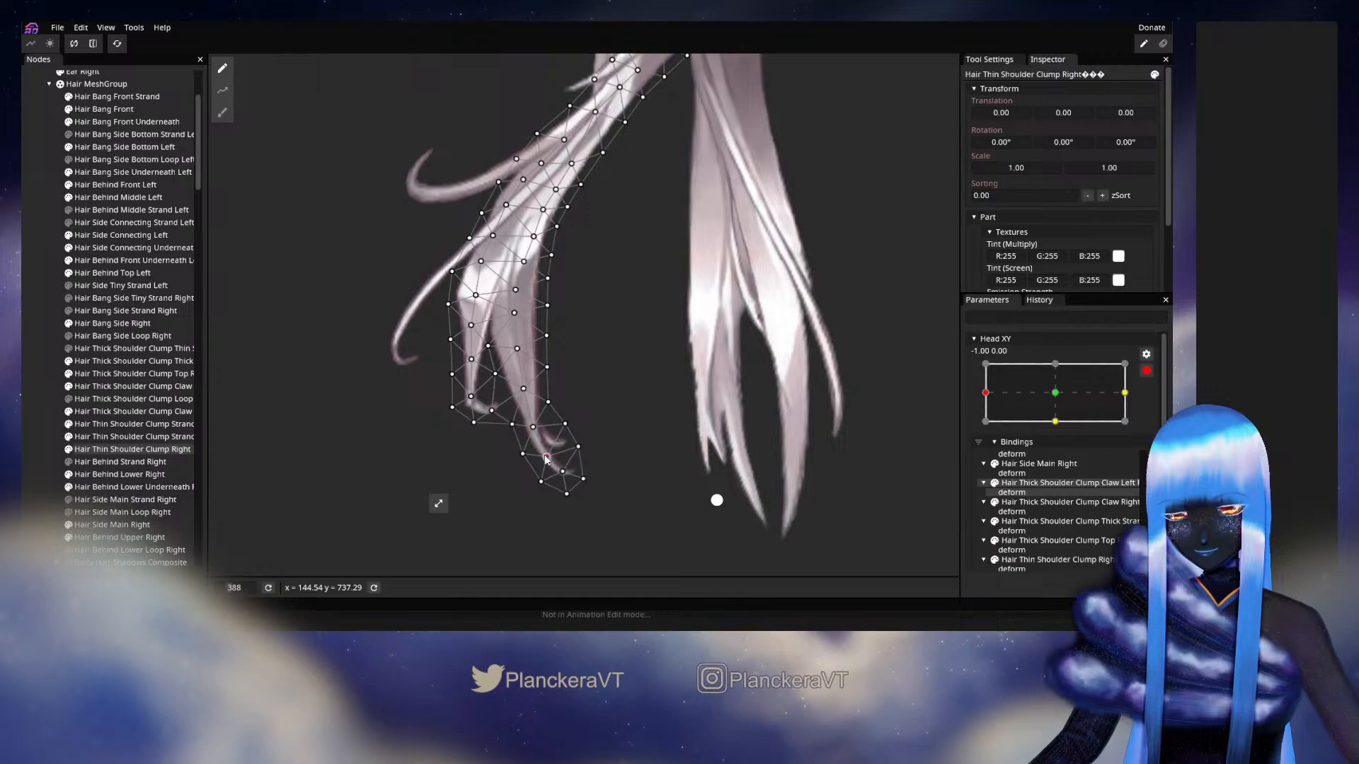
left_click(40, 382)
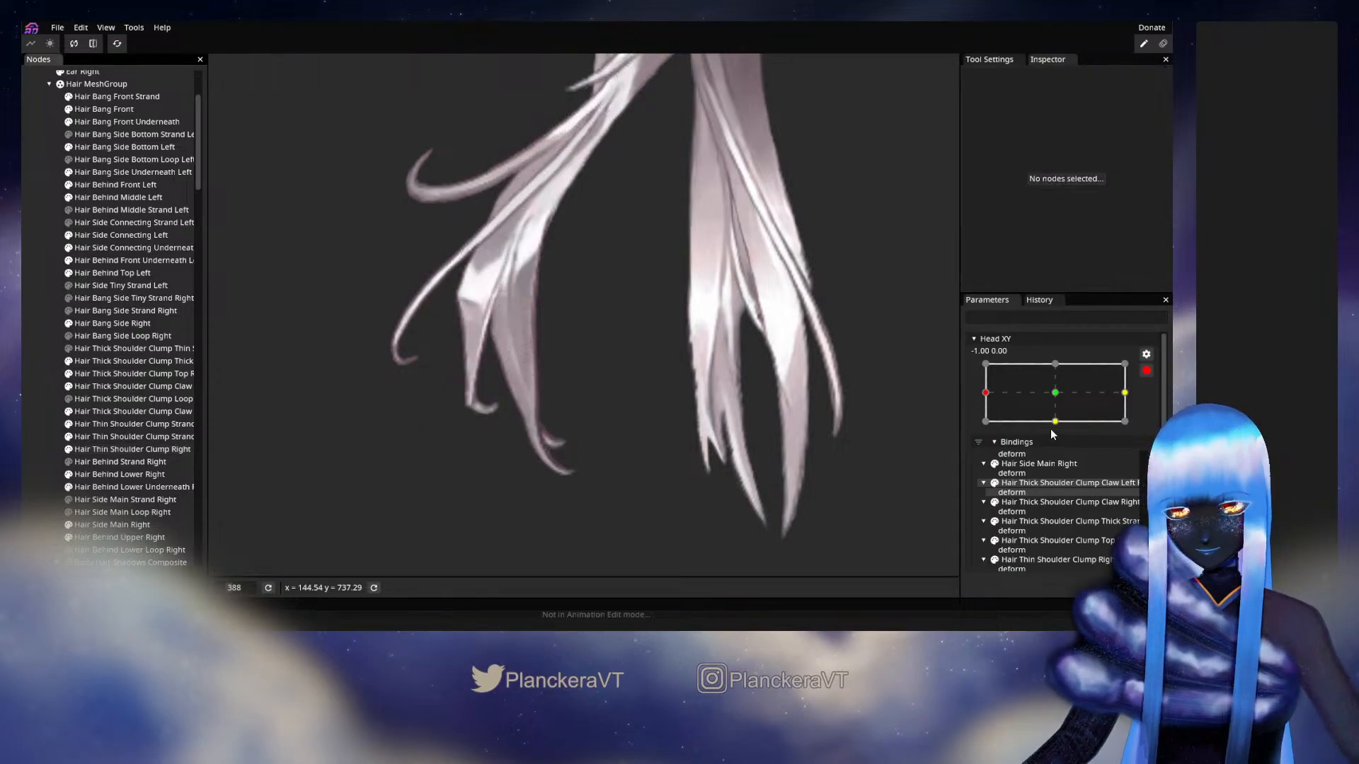
left_click(1146, 370)
mouse_move(985, 428)
left_mouse_down()
mouse_move(1062, 431)
mouse_move(972, 429)
left_mouse_up()
Nudge the interior vertices in the upper part of Hair Thin Shoulder Clump Right's long prong at Head XY -1.00, and preview the movement
left_click(1155, 405)
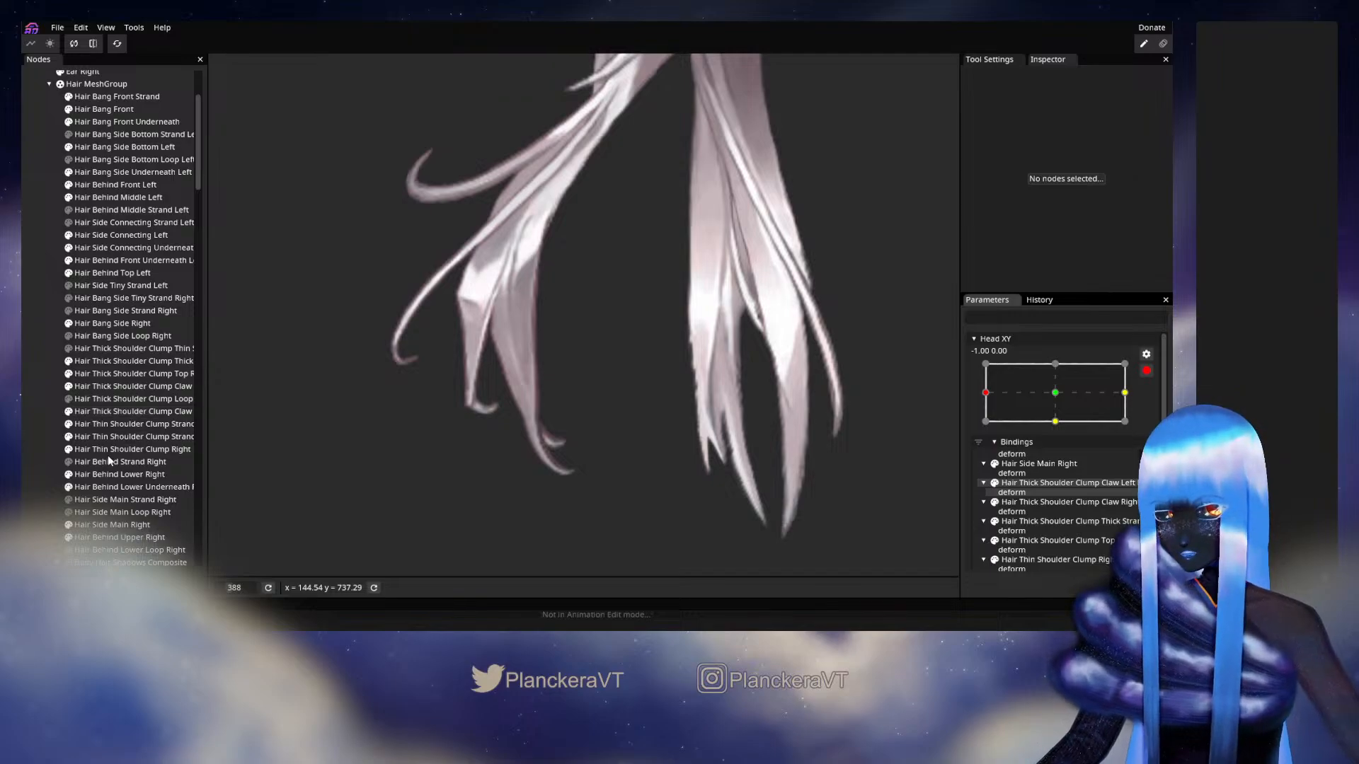
left_click(149, 449)
left_click(517, 349)
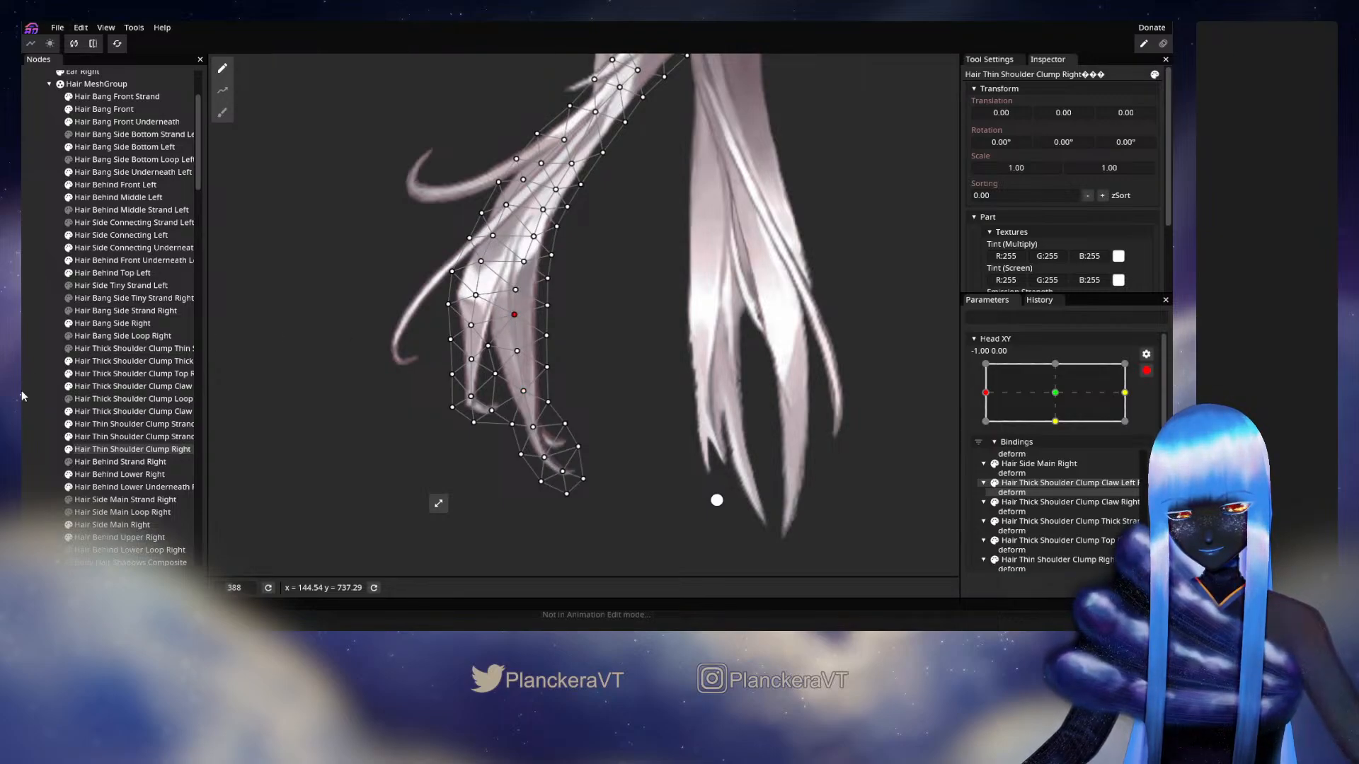
left_click(385, 395)
left_click(1146, 370)
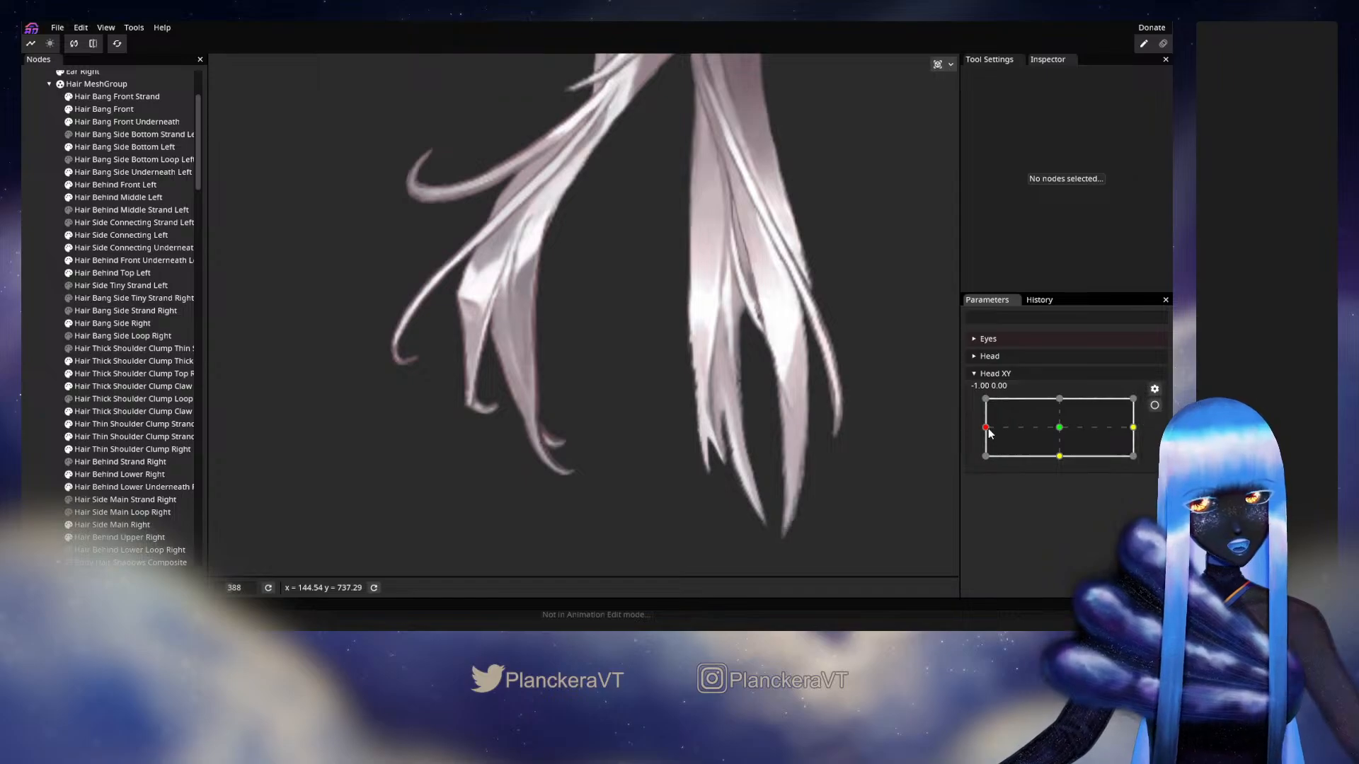
mouse_move(985, 427)
left_mouse_down()
mouse_move(1072, 428)
mouse_move(991, 428)
left_mouse_up()
Examine the hair motion on the whole head by sweeping Head XY between -1.00 and the center
scroll(744, 436, "down", 5)
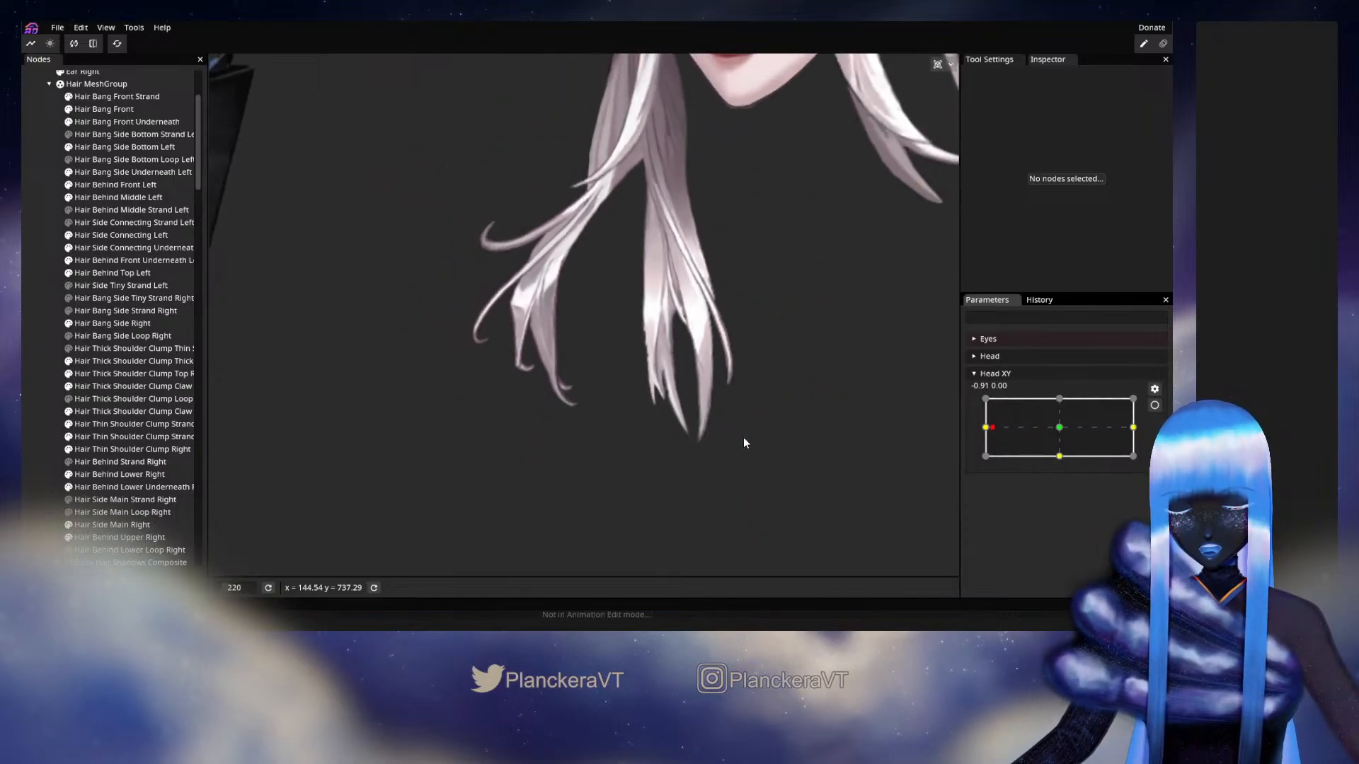
scroll(746, 435, "down", 3)
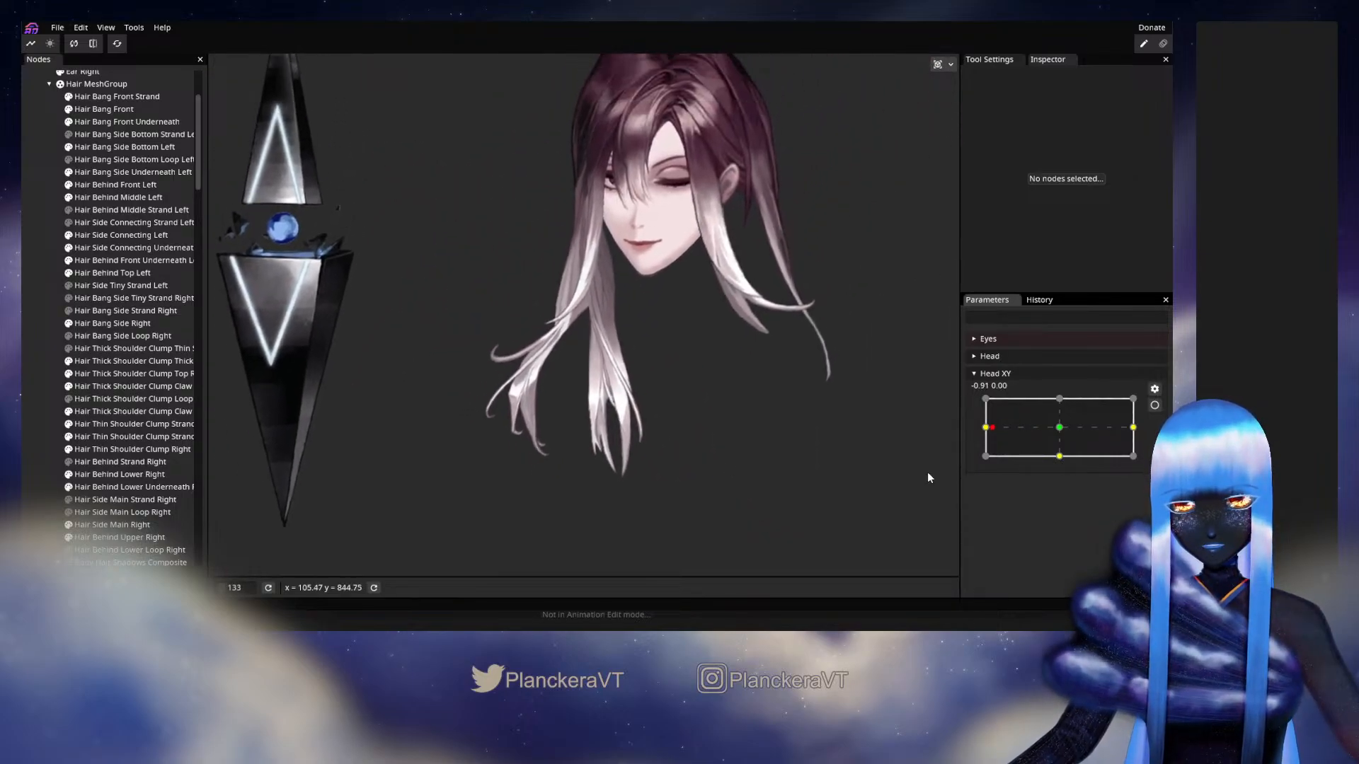
left_click_drag(992, 428, 1027, 425)
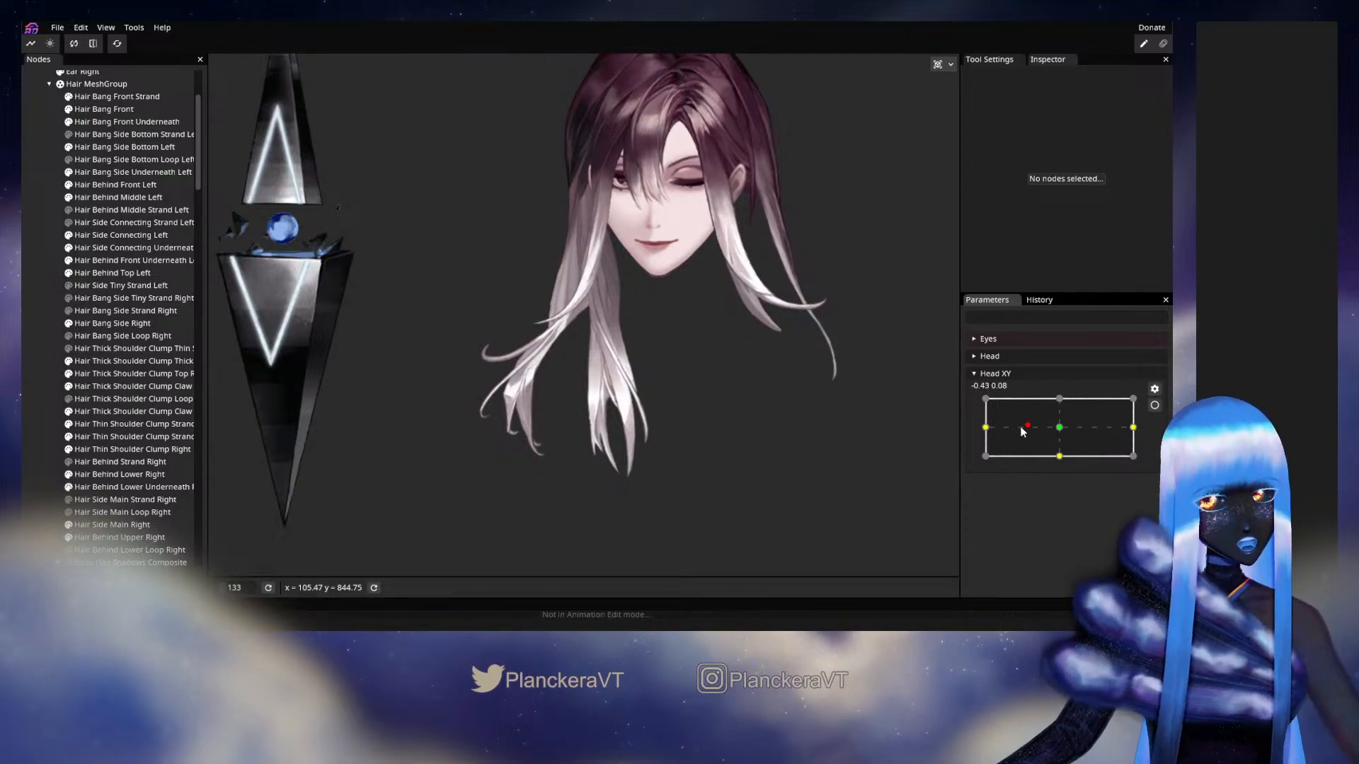
left_click_drag(1030, 429, 1065, 432)
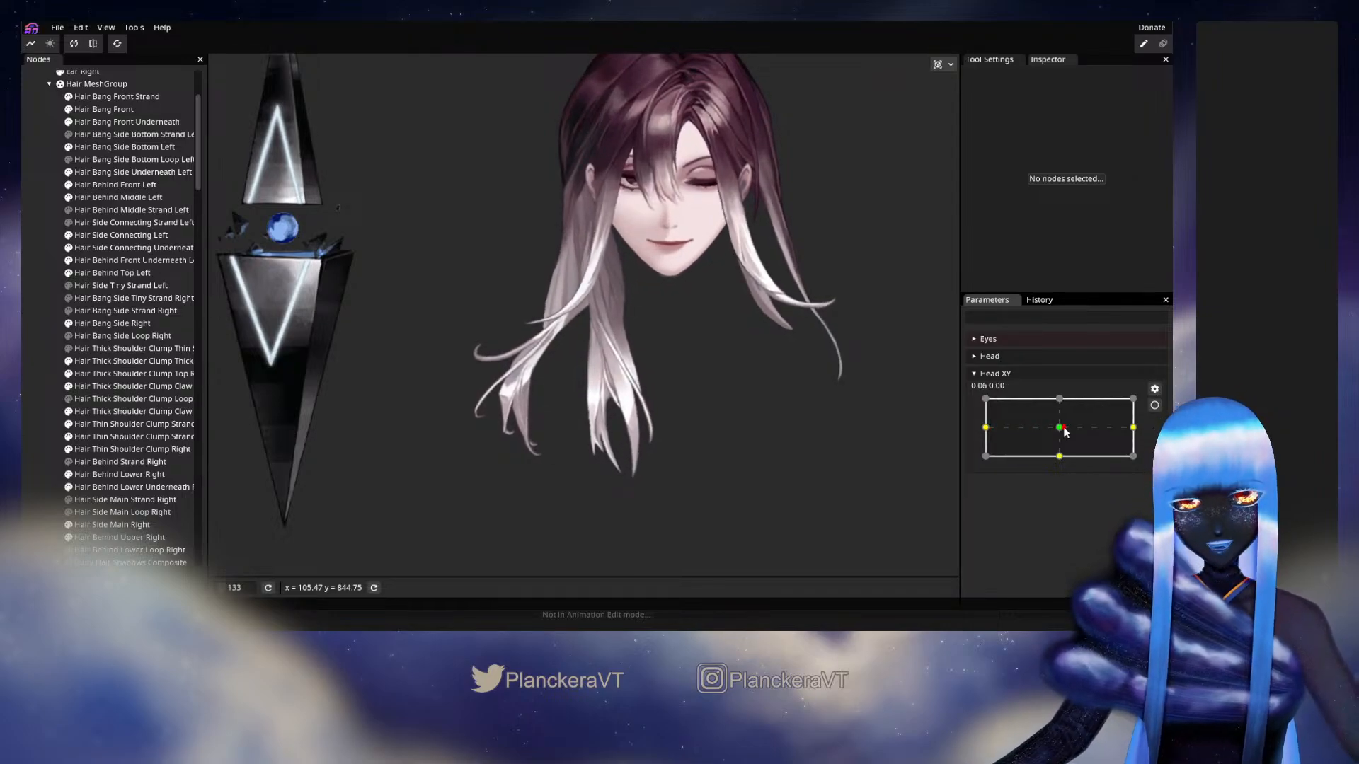
left_click_drag(1065, 432, 994, 428)
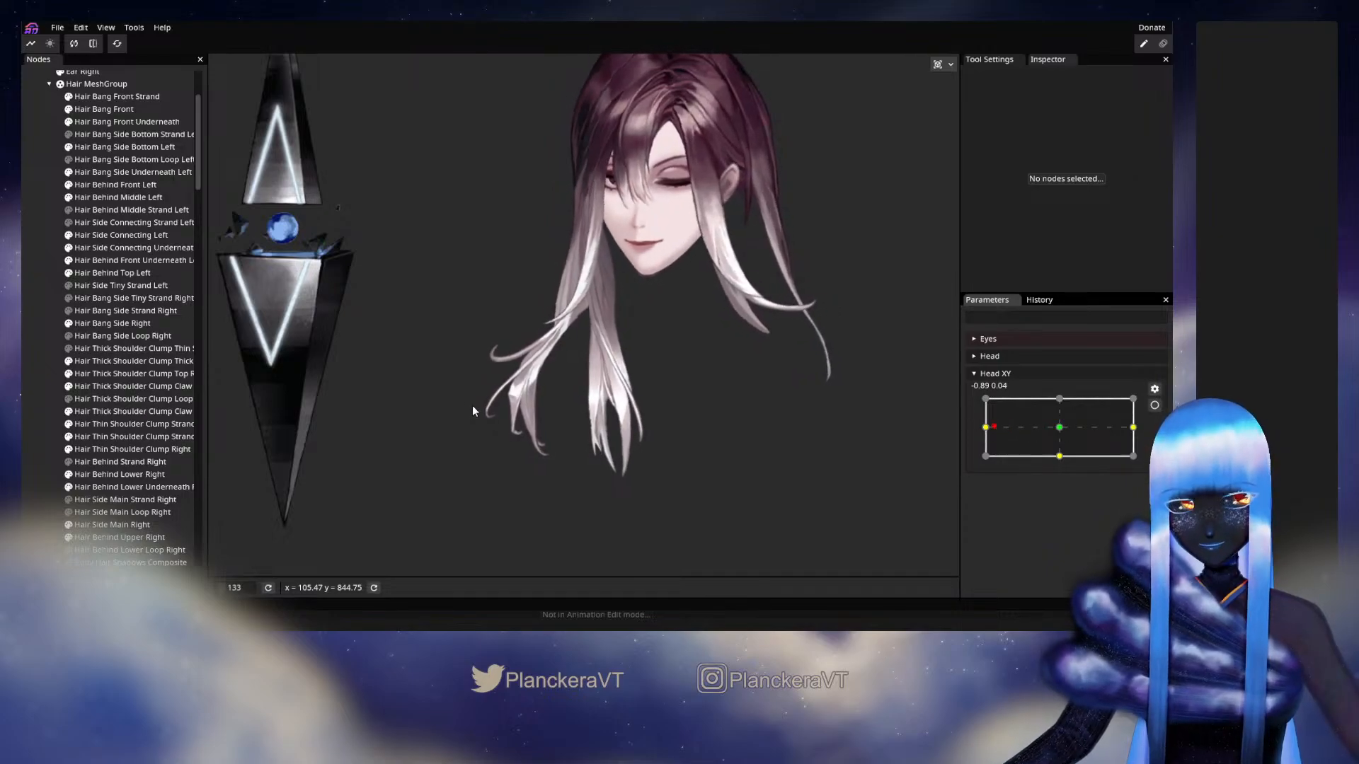
scroll(131, 362, "up", 3)
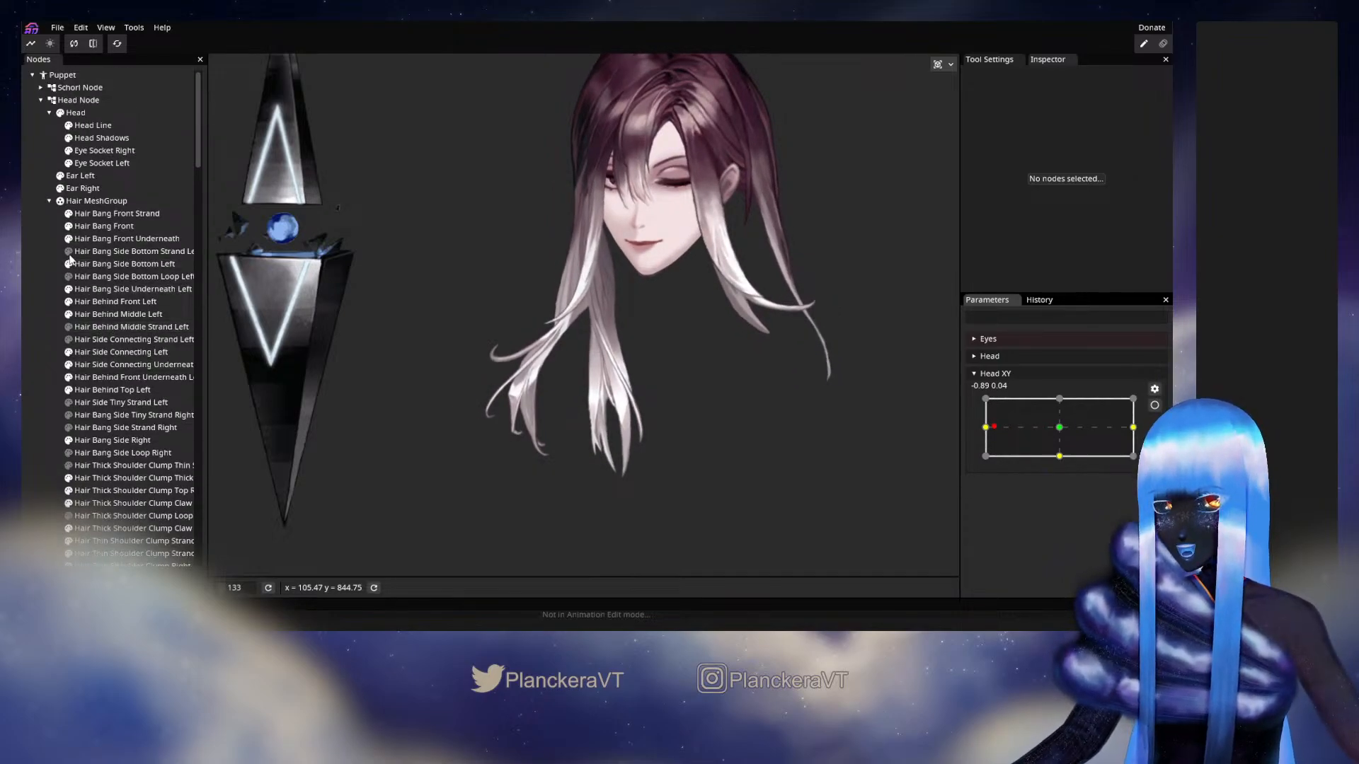
left_click_drag(676, 301, 599, 373)
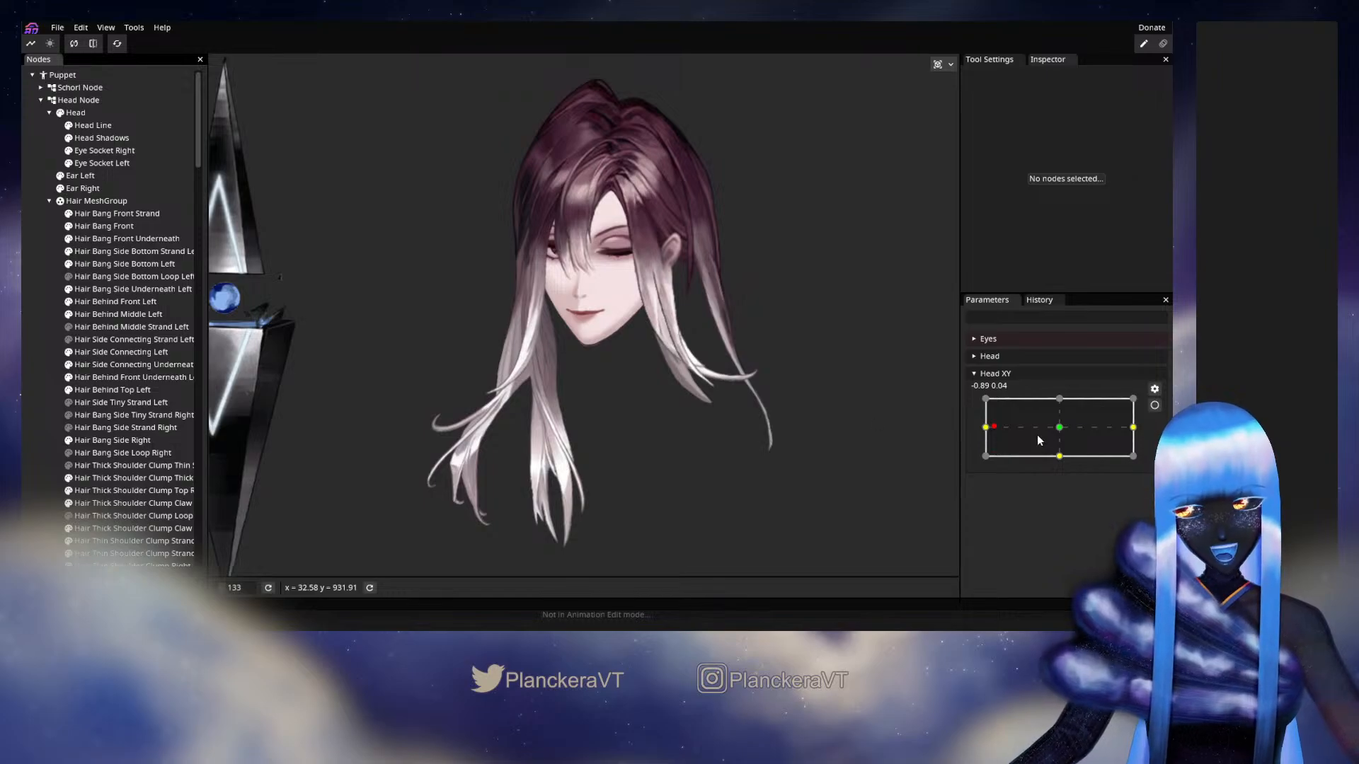
left_click_drag(1038, 437, 963, 426)
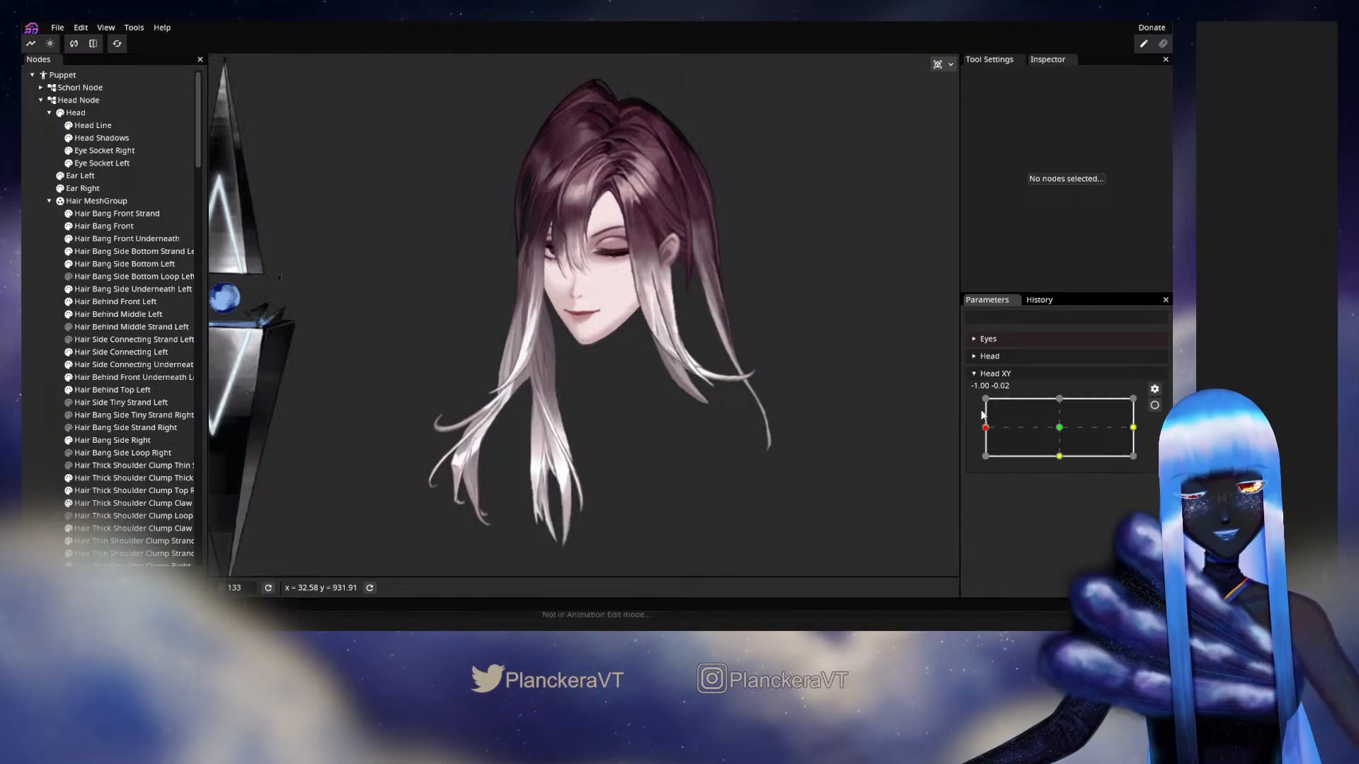
Push Hair Bang Side Bottom Strand Left and its tip toward the face with the size 167 circle brush at Head XY -1.00, 0.00, and preview the motion
mouse_move(991, 435)
left_mouse_down()
mouse_move(1076, 423)
mouse_move(963, 419)
mouse_move(983, 429)
left_mouse_up()
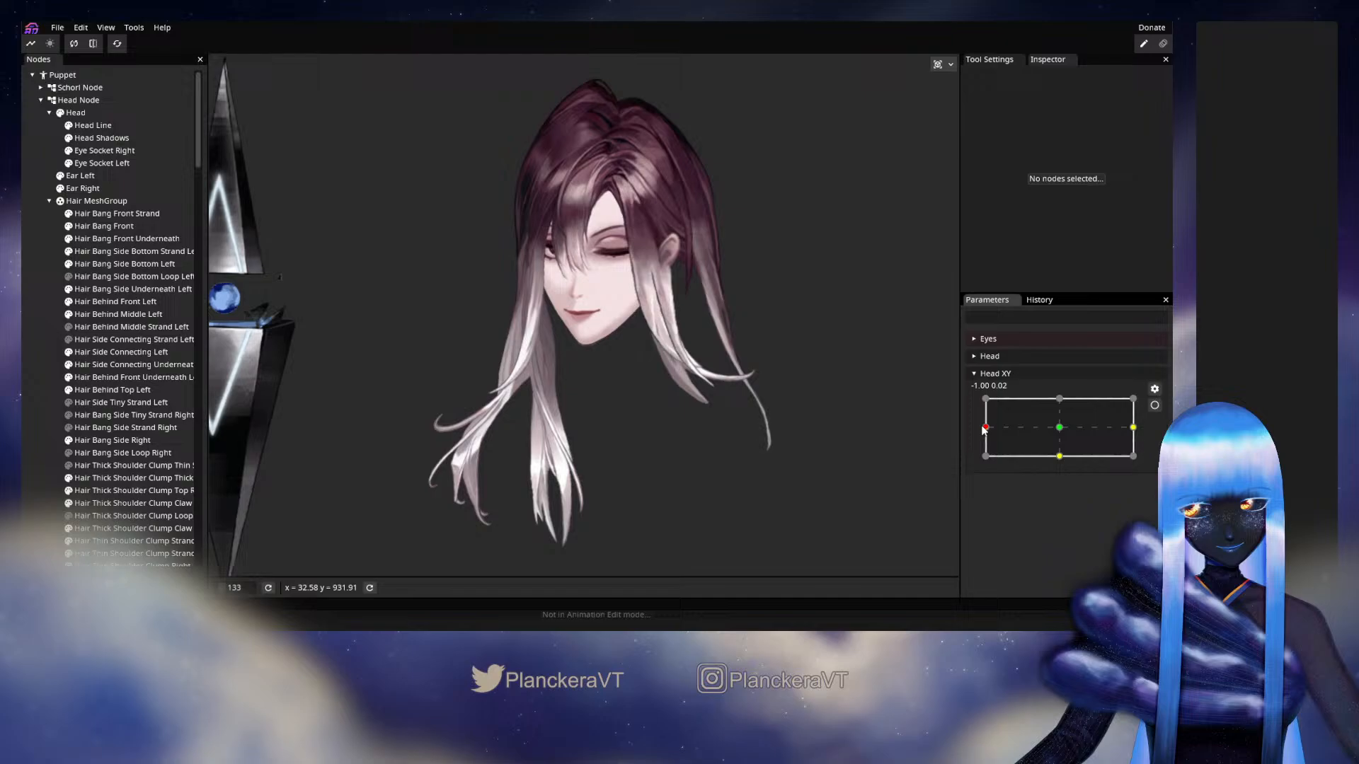
left_click(1155, 406)
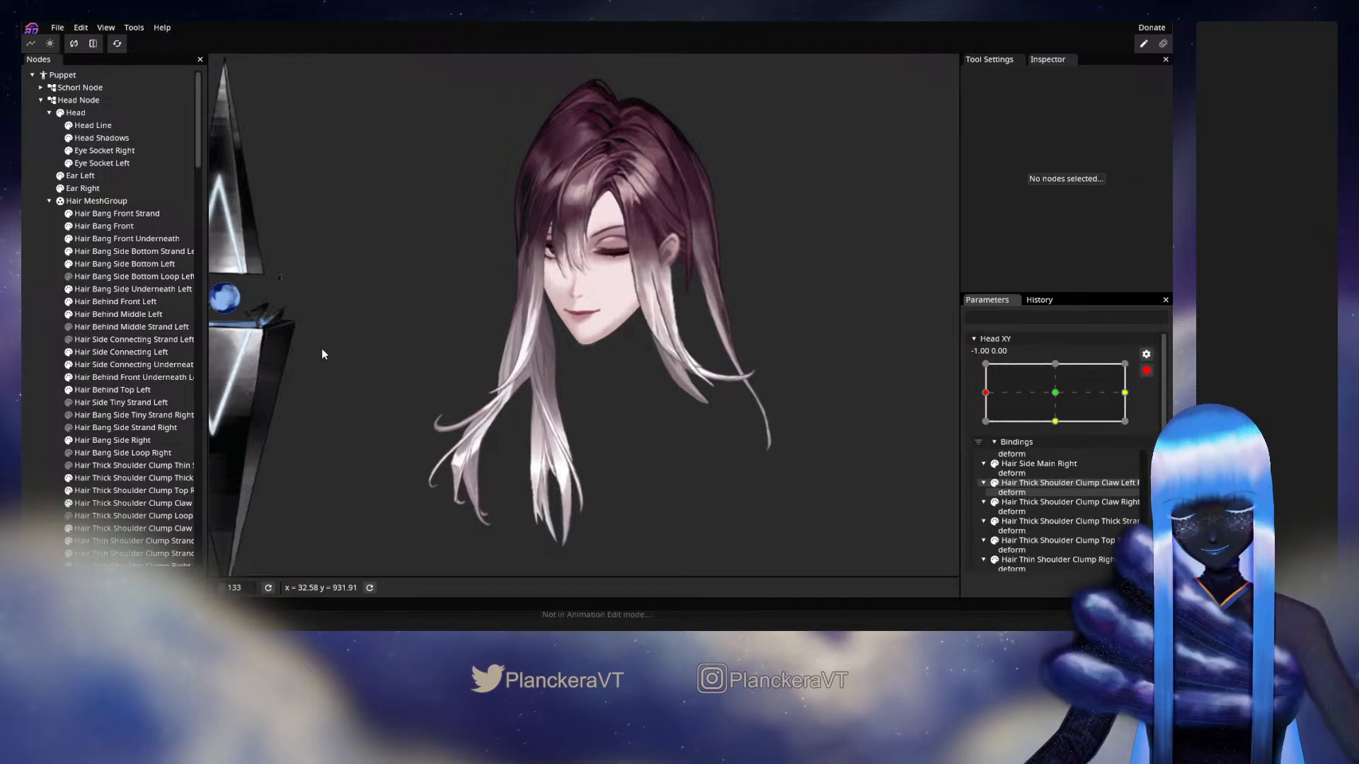
left_click(95, 251)
left_click(222, 111)
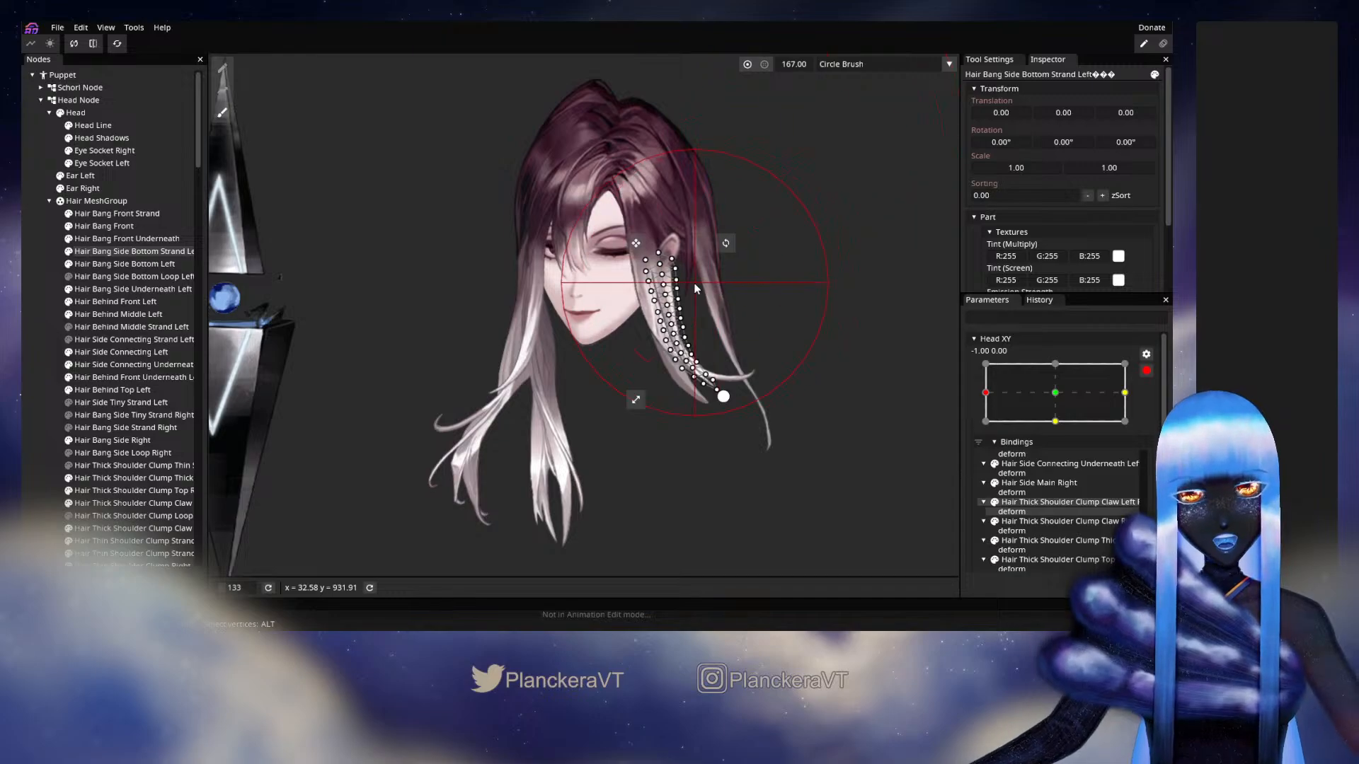
left_click_drag(675, 282, 661, 304)
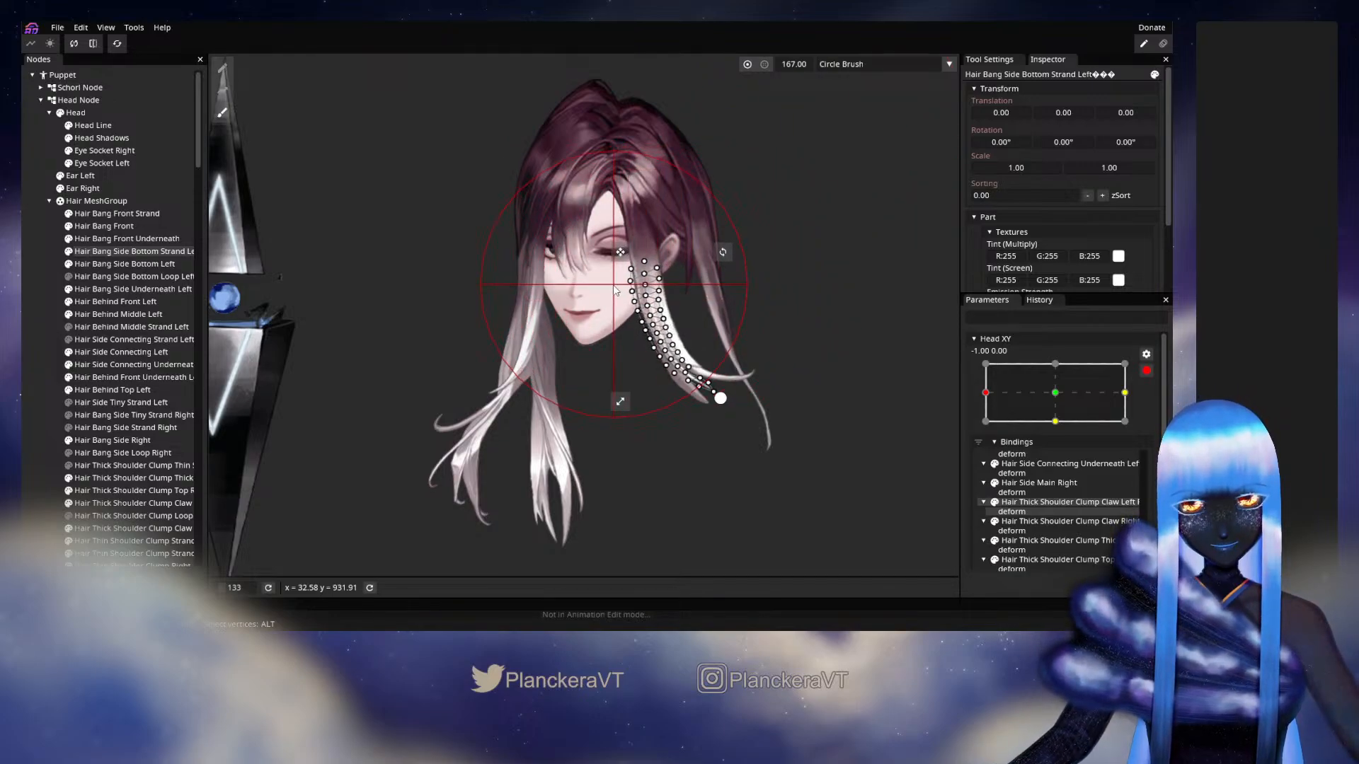
left_click_drag(740, 392, 725, 395)
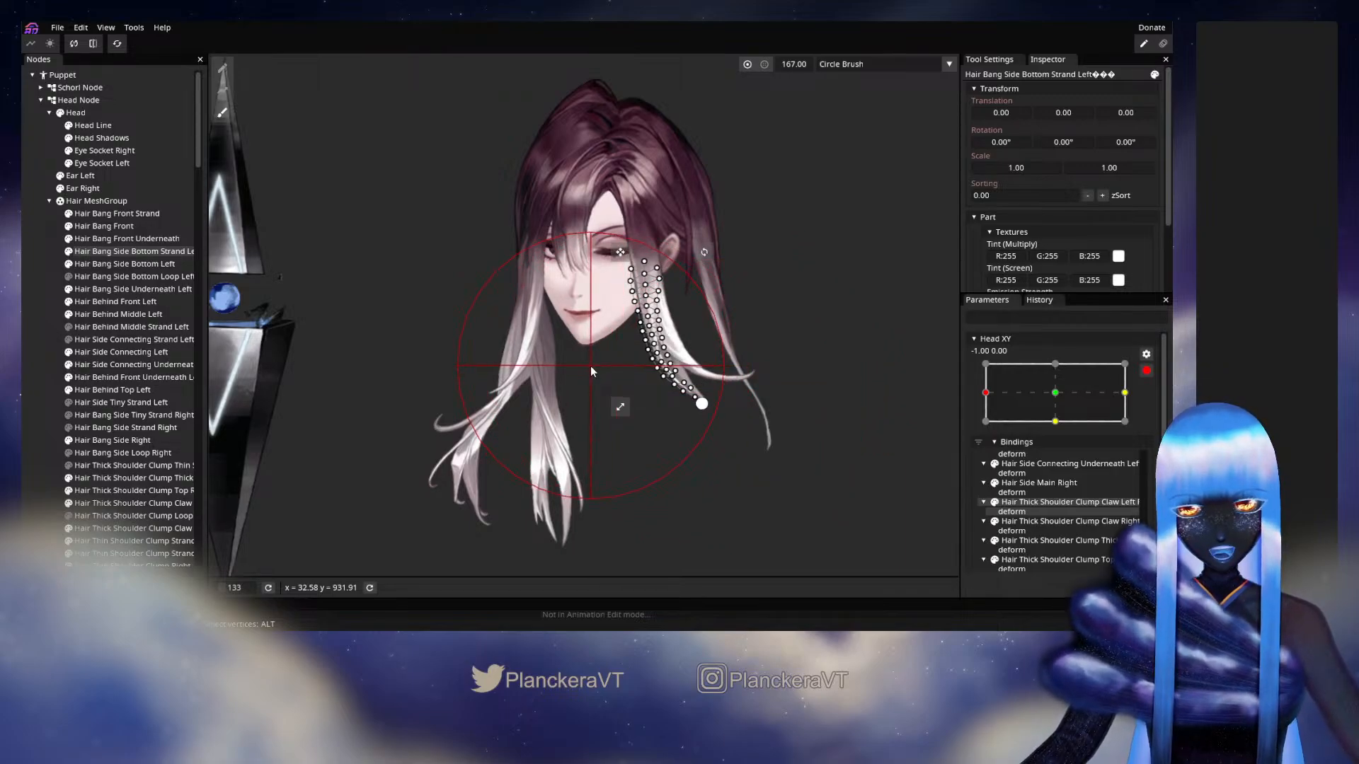
left_click(45, 396)
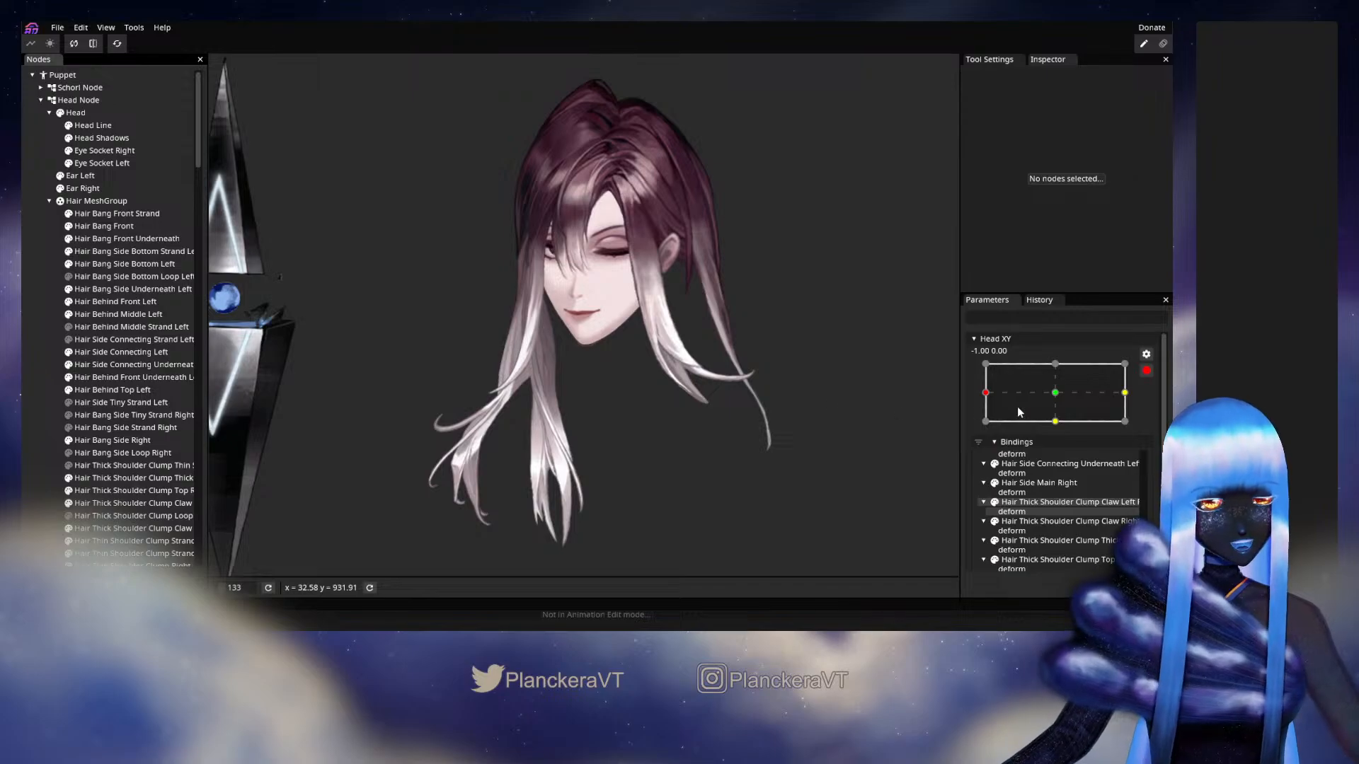
left_click(1146, 371)
mouse_move(986, 427)
left_mouse_down()
mouse_move(1068, 433)
mouse_move(982, 439)
left_mouse_up()
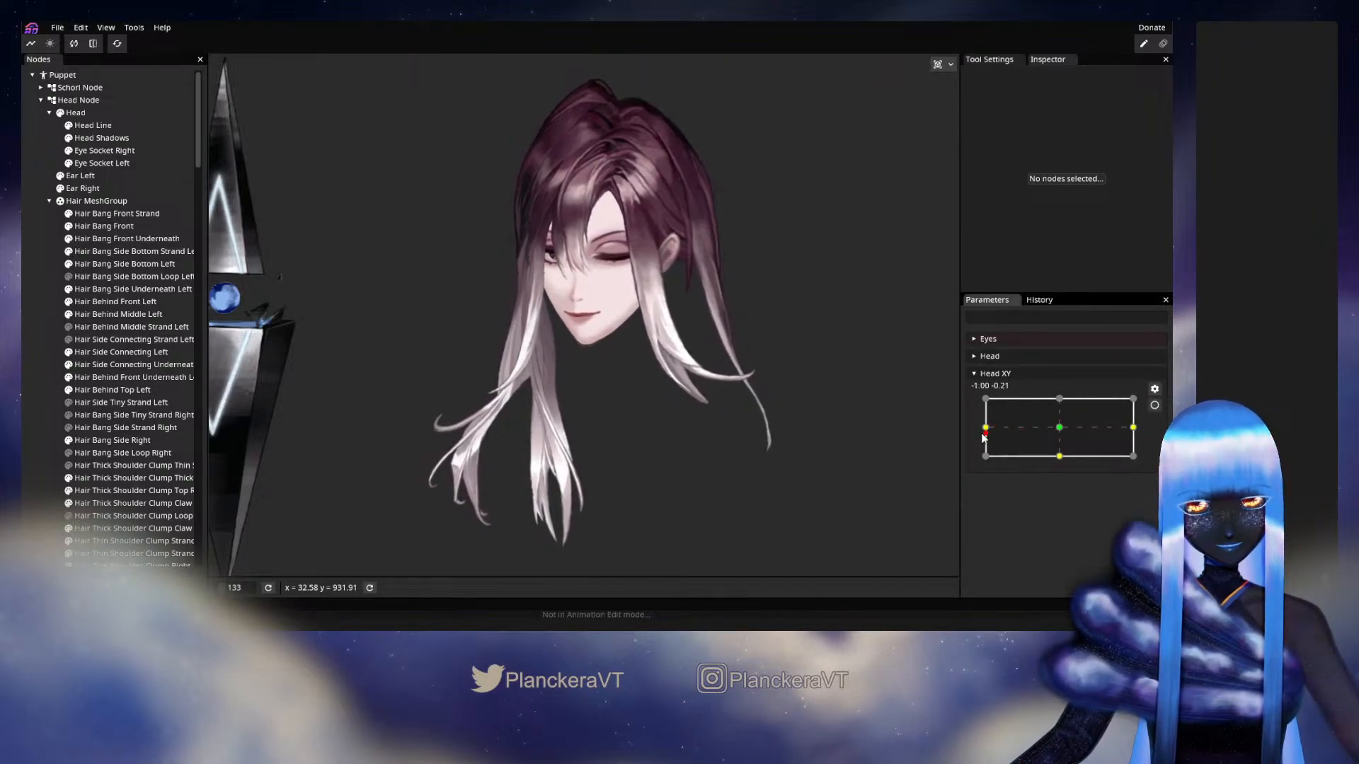
Reduce the circle brush to size 79, nudge the tip of Hair Bang Side Bottom Strand Left slightly toward the face at Head XY -1.00, and preview it
left_click(1154, 404)
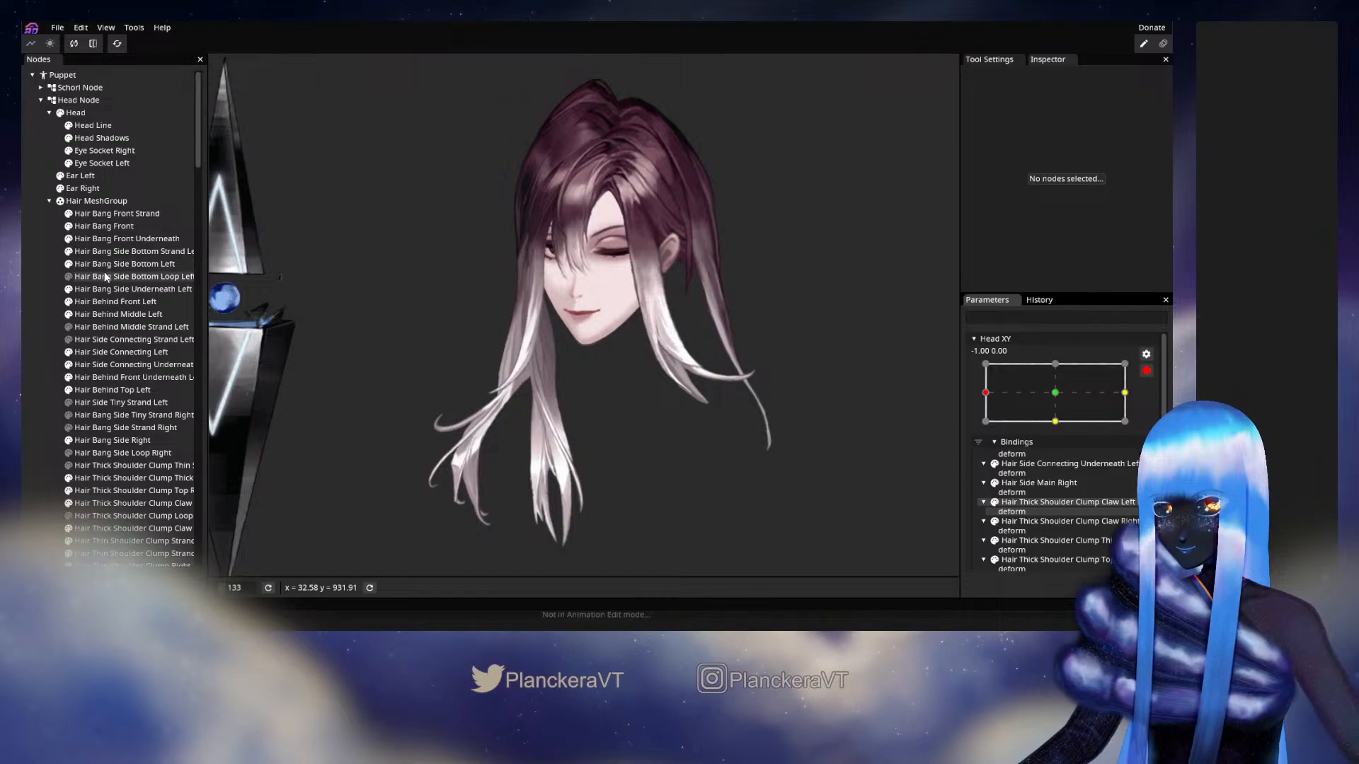
left_click(162, 253)
left_click(222, 112)
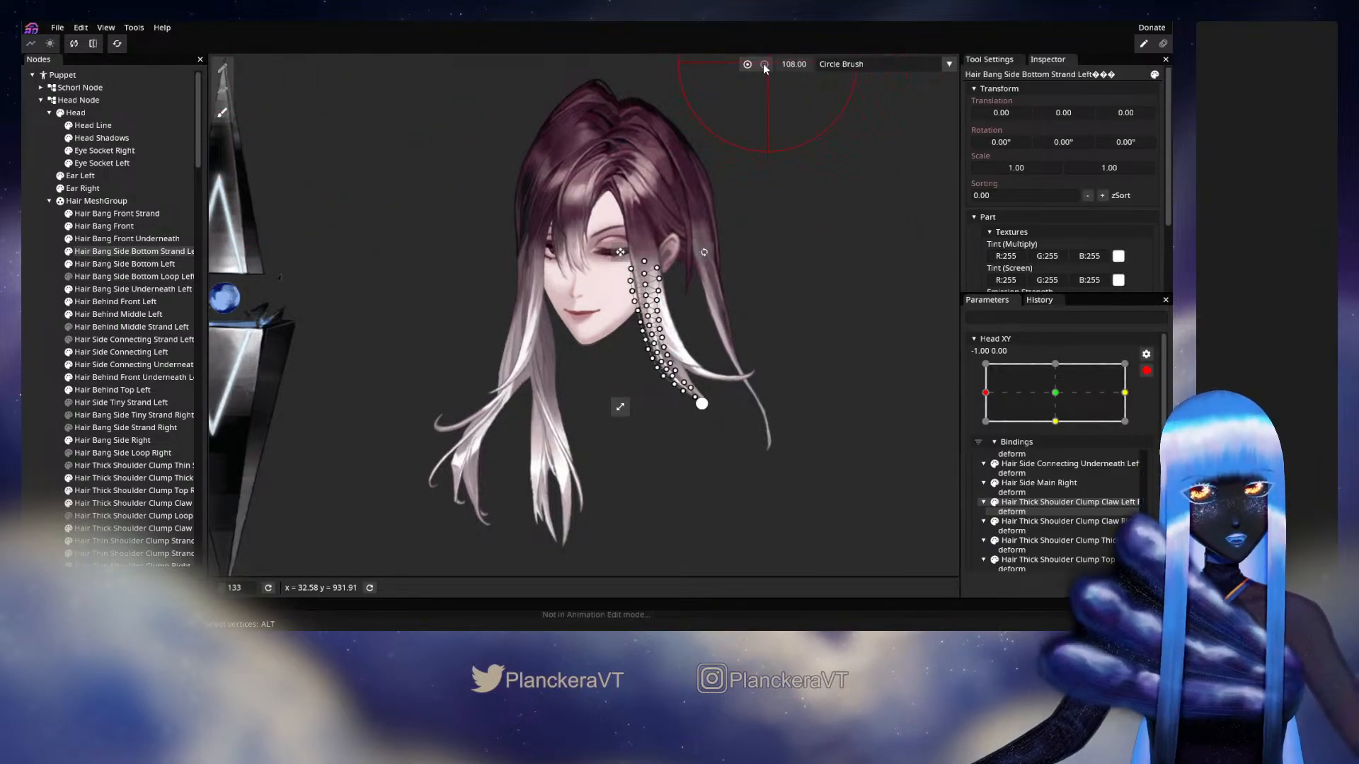
left_click_drag(764, 65, 745, 65)
left_click_drag(627, 347, 624, 341)
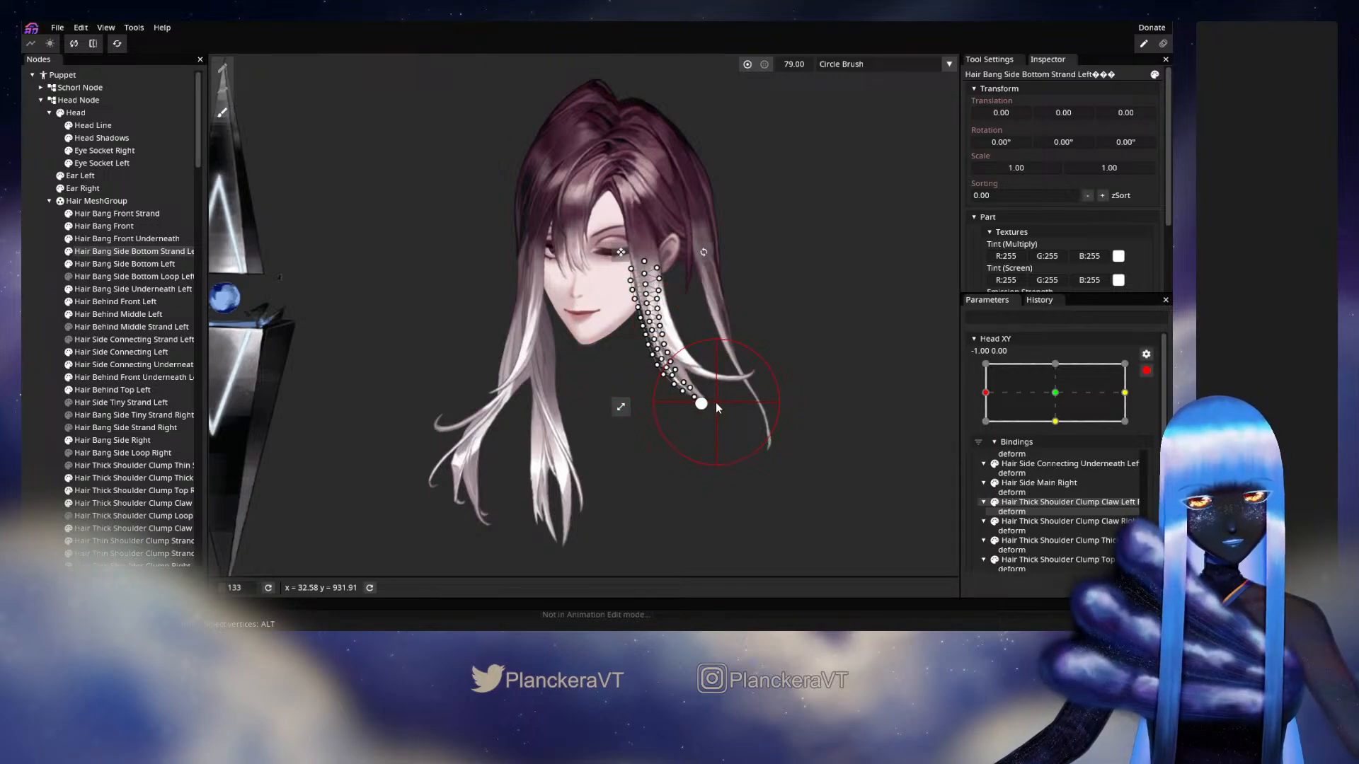
left_click_drag(716, 402, 711, 402)
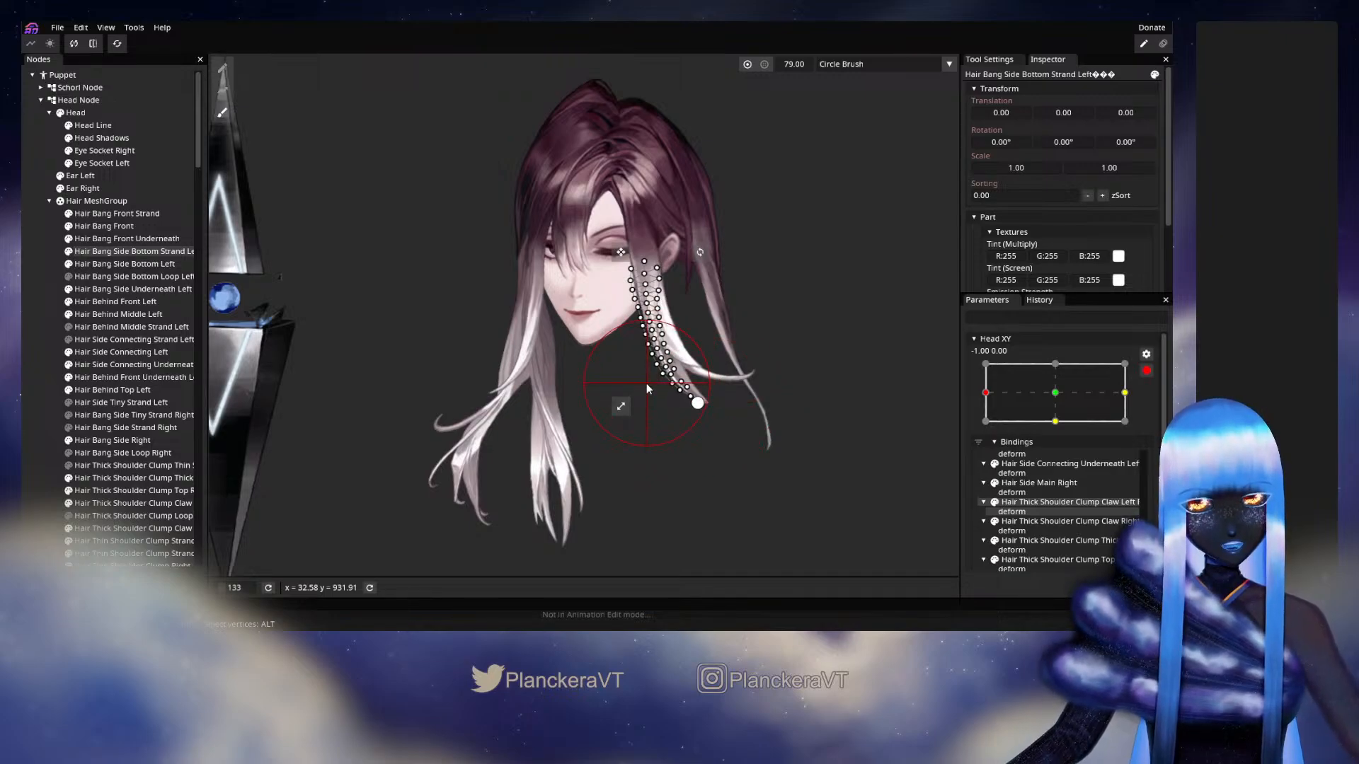
left_click(34, 331)
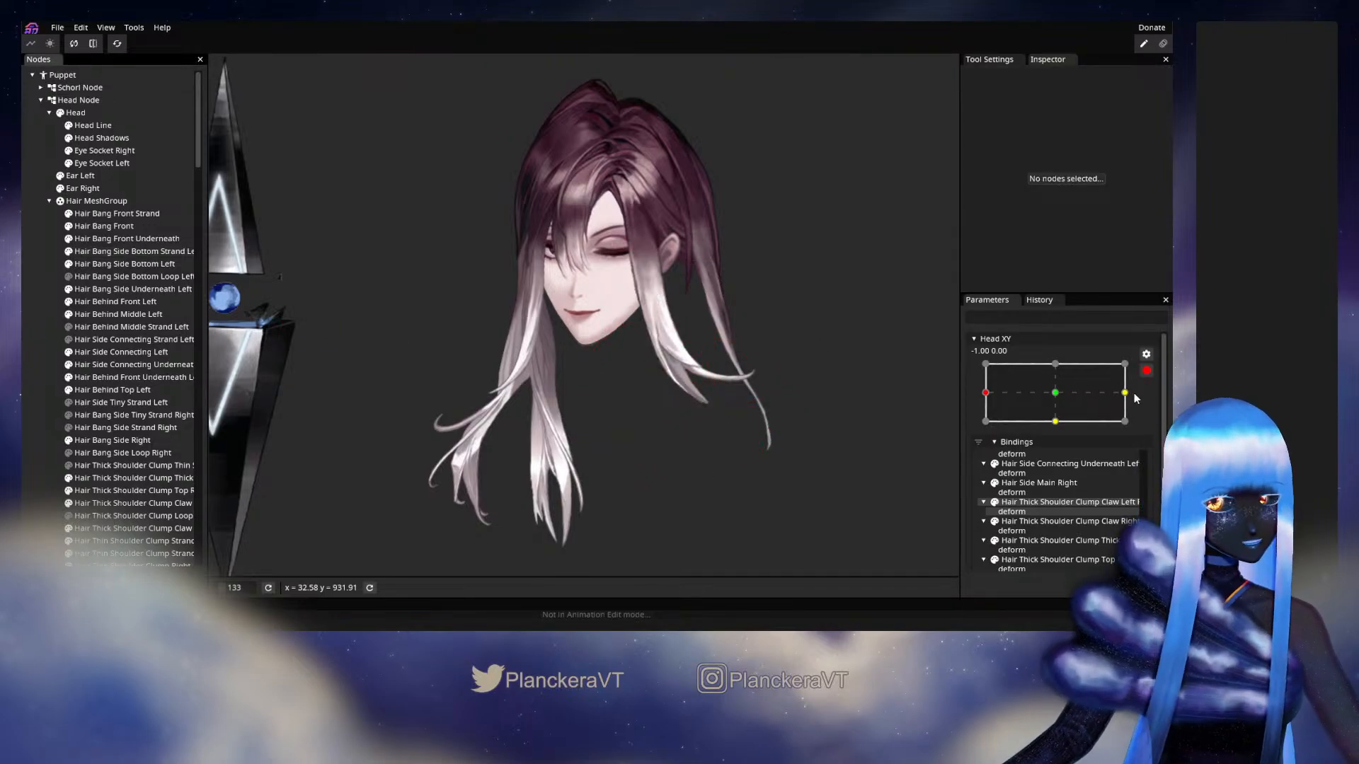
left_click(1147, 370)
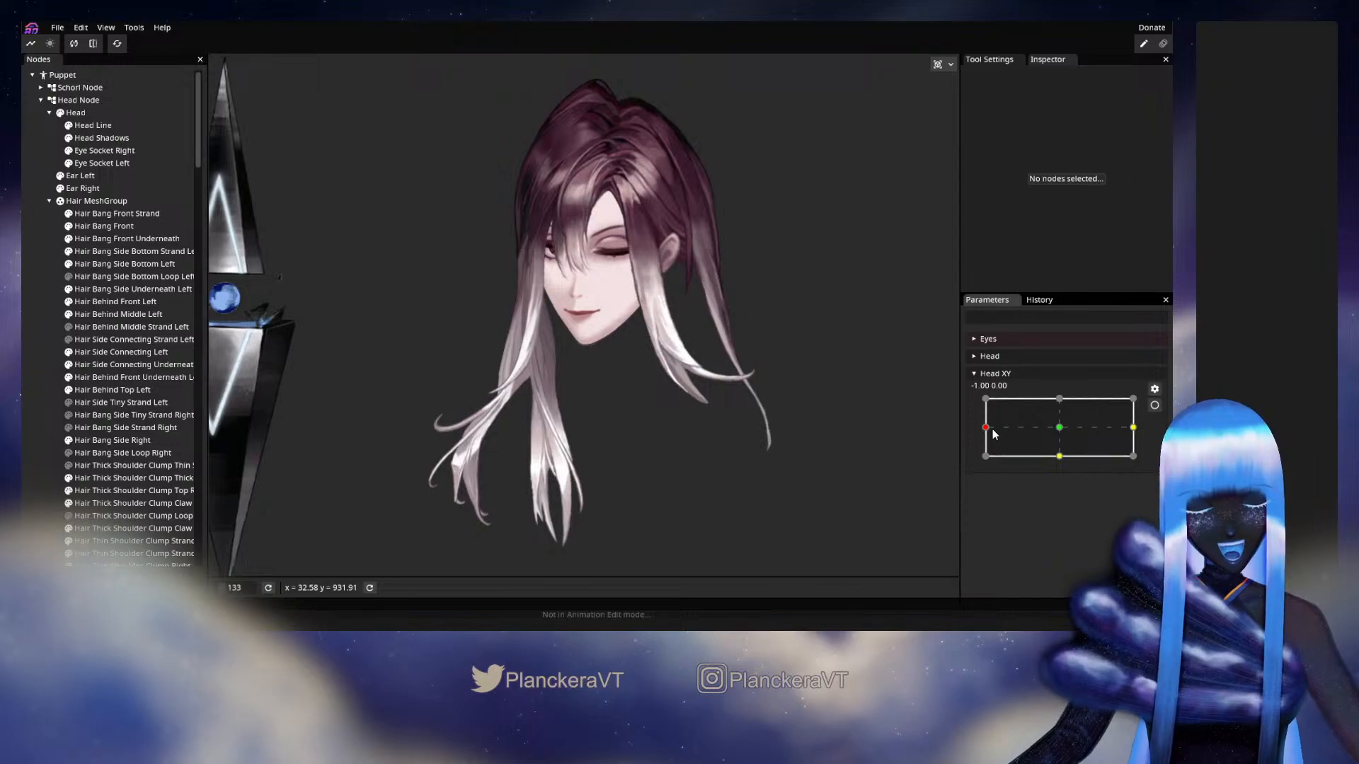
mouse_move(991, 429)
left_mouse_down()
mouse_move(1060, 431)
mouse_move(966, 428)
mouse_move(1056, 429)
mouse_move(985, 427)
left_mouse_up()
Brush the upper end and the tip of Hair Bang Side Bottom Strand Left slightly upward at Head XY -1.00, and preview the head turn
left_click(1154, 405)
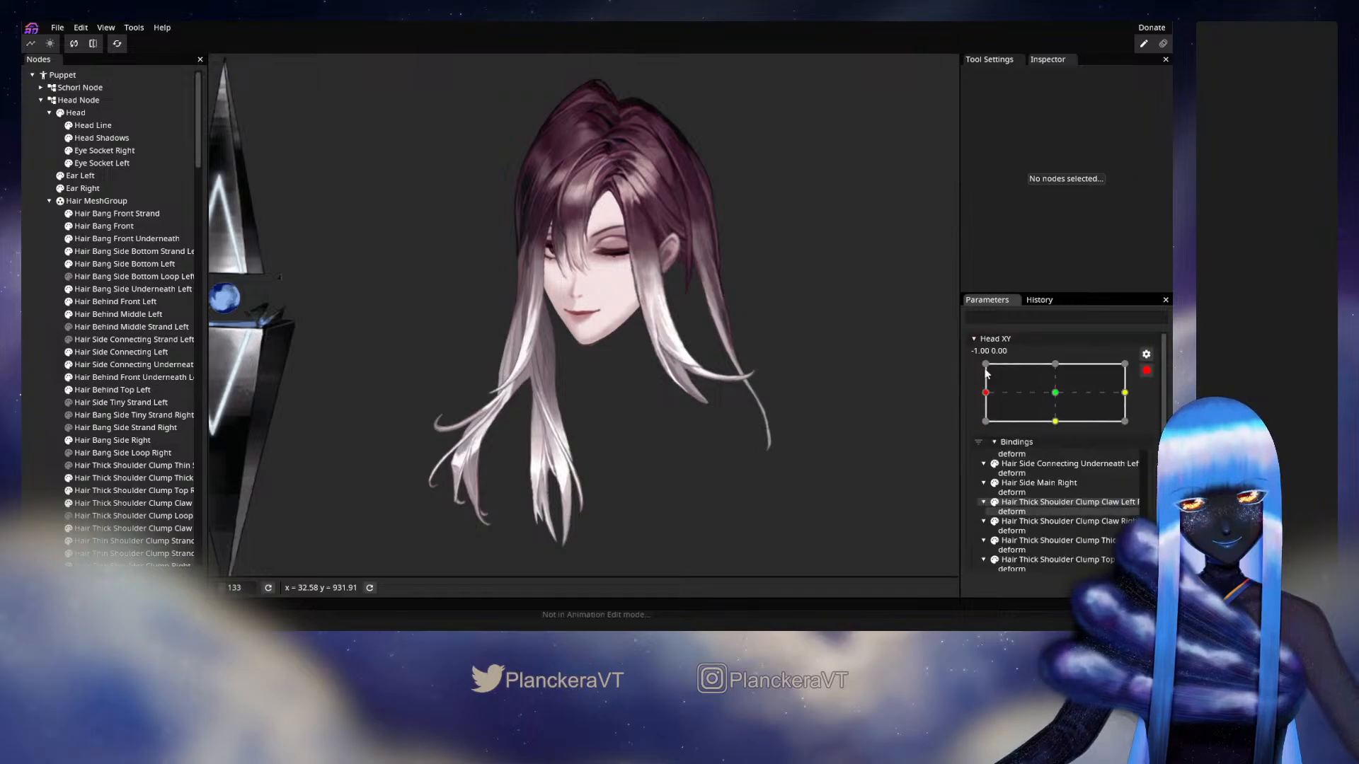
left_click(95, 253)
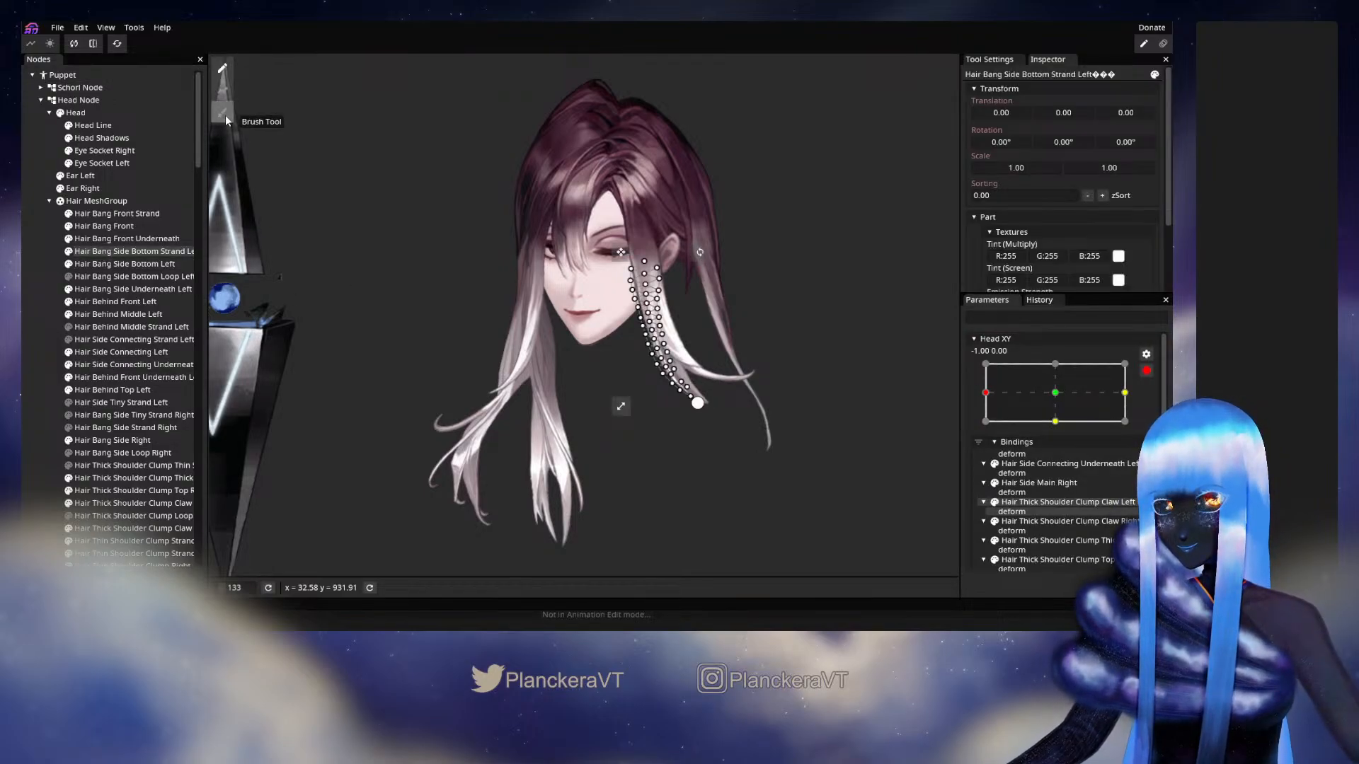
left_click(225, 117)
left_click_drag(640, 266, 645, 321)
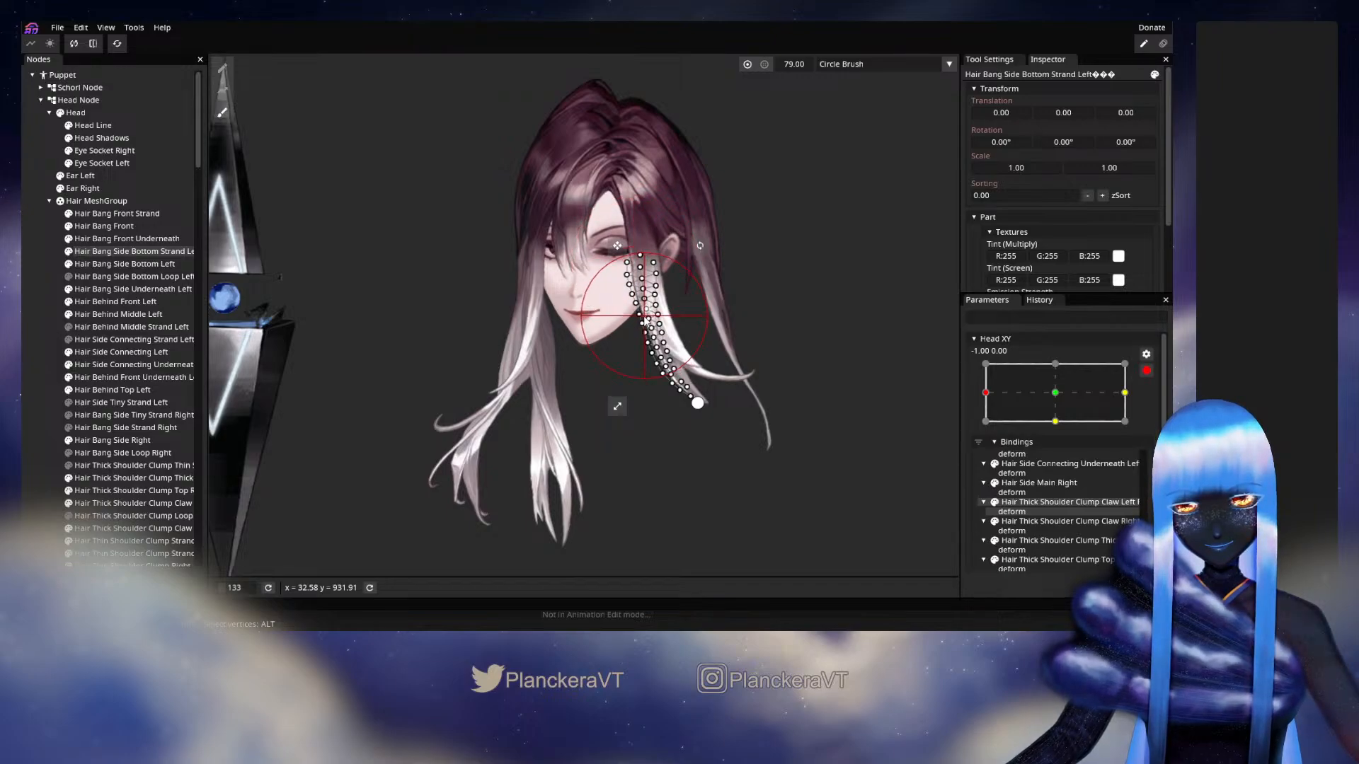
left_click_drag(664, 382, 668, 404)
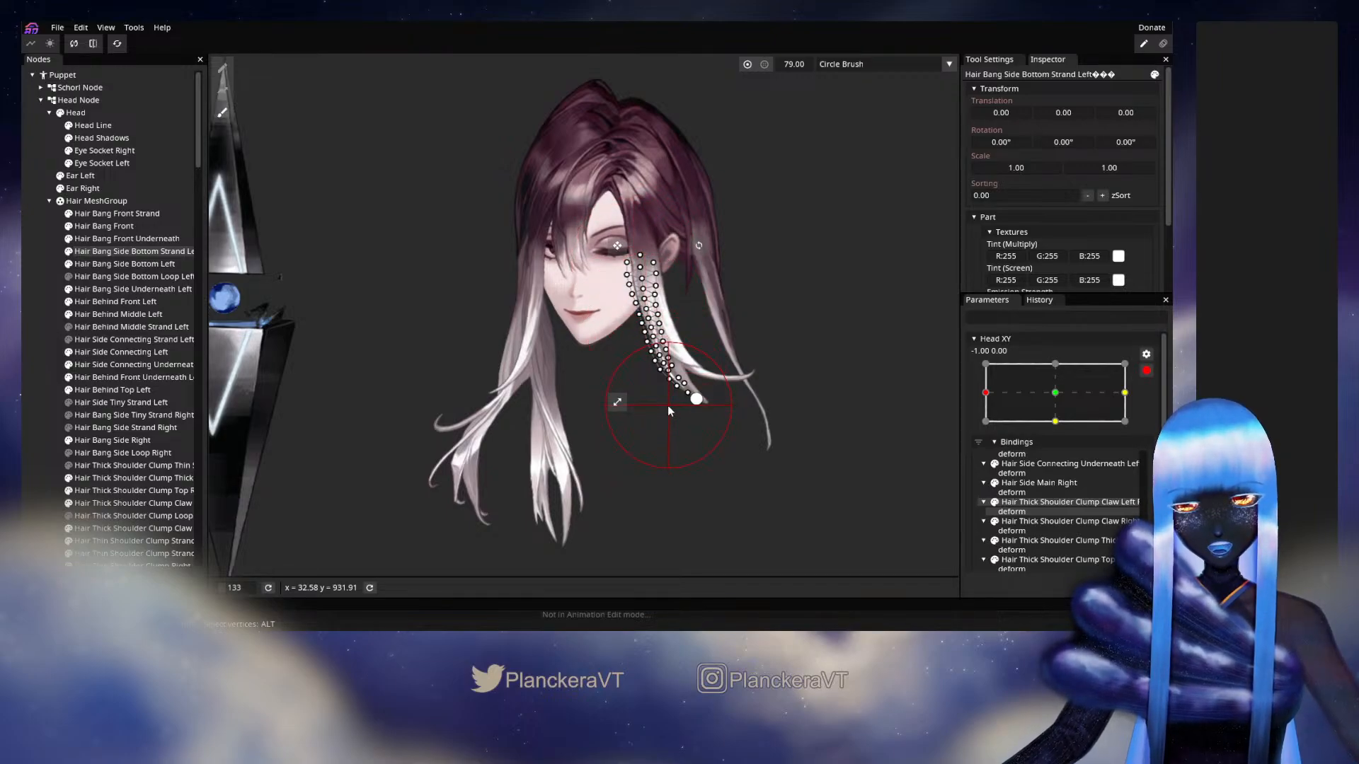
left_click(22, 344)
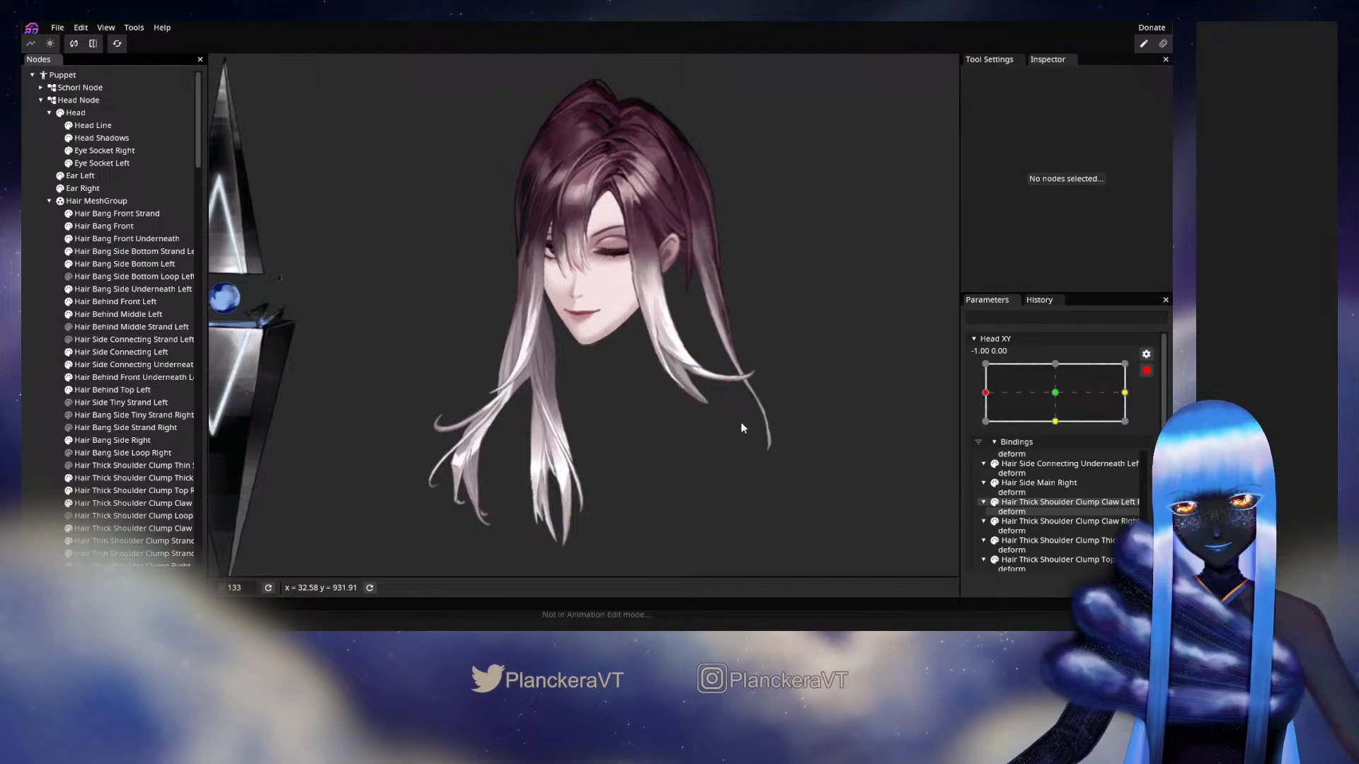
left_click(1146, 371)
mouse_move(986, 428)
left_mouse_down()
mouse_move(1064, 425)
mouse_move(990, 428)
mouse_move(1050, 446)
mouse_move(974, 434)
left_mouse_up()
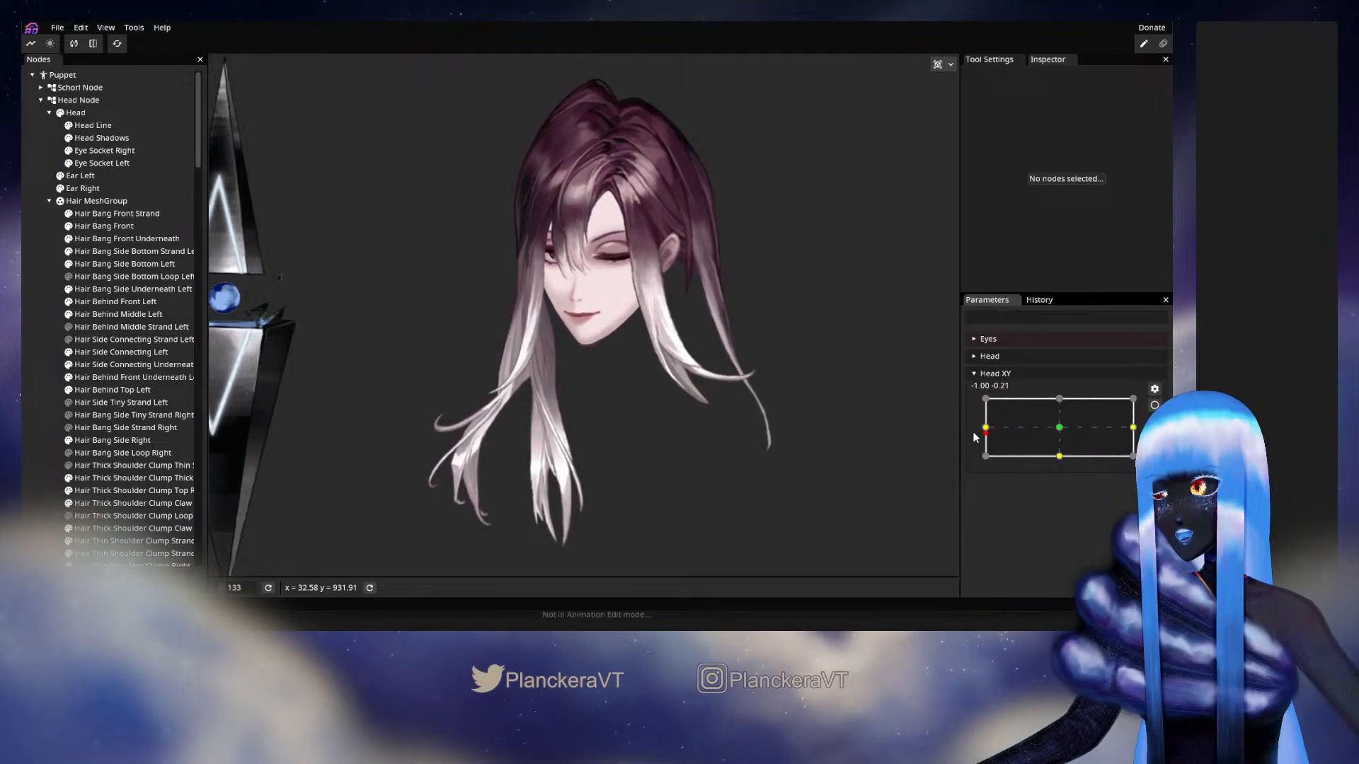
Fine-tune the upper part of Hair Bang Side Bottom Strand Left with the Brush Tool at Head XY -1.00, and check the motion close up
left_click(1154, 405)
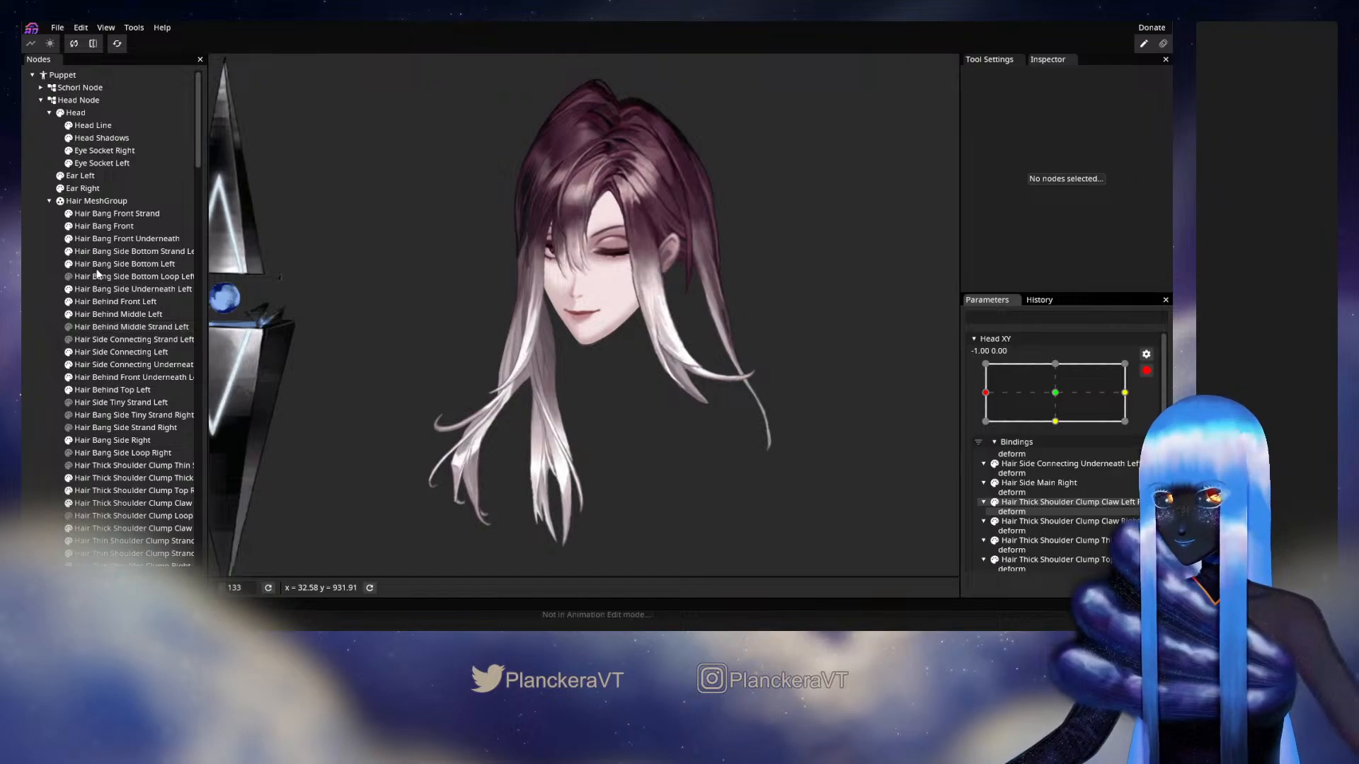
left_click(106, 251)
left_click(223, 114)
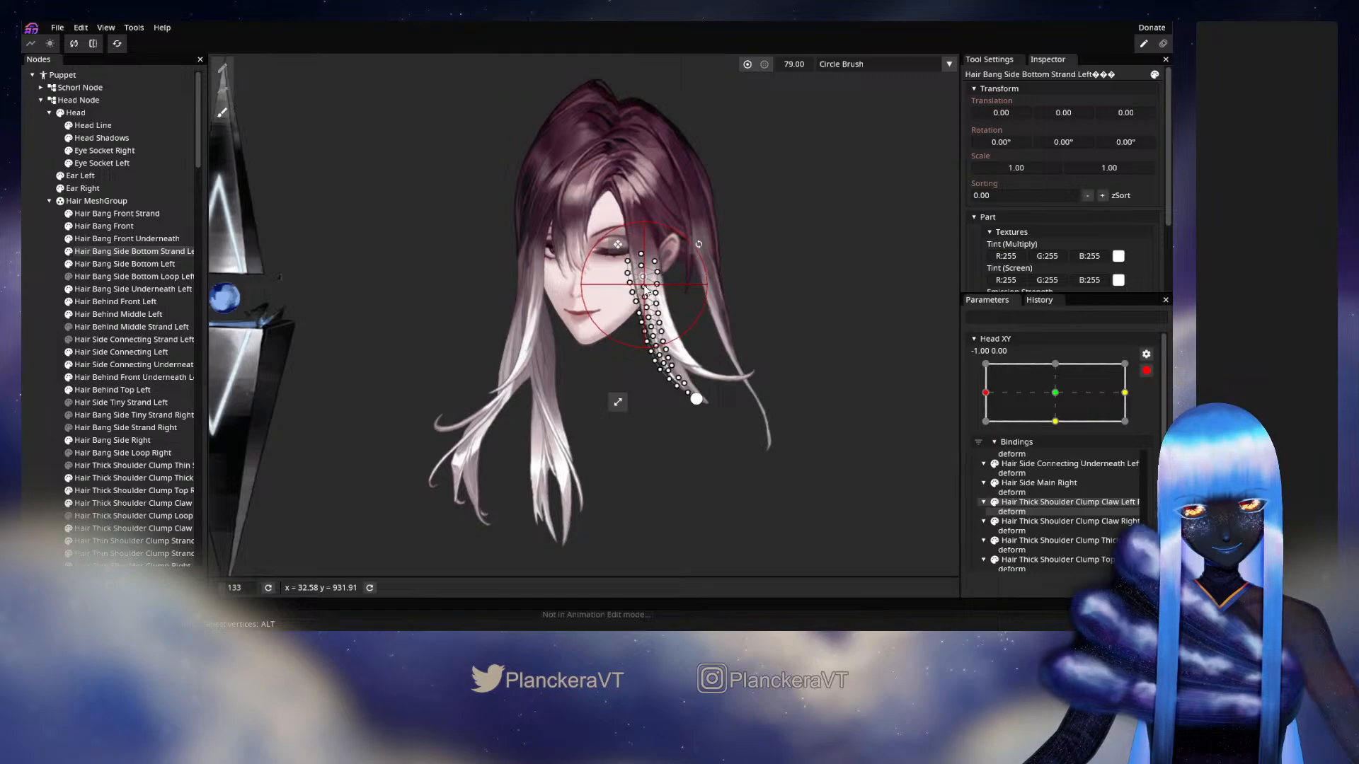
left_click(31, 369)
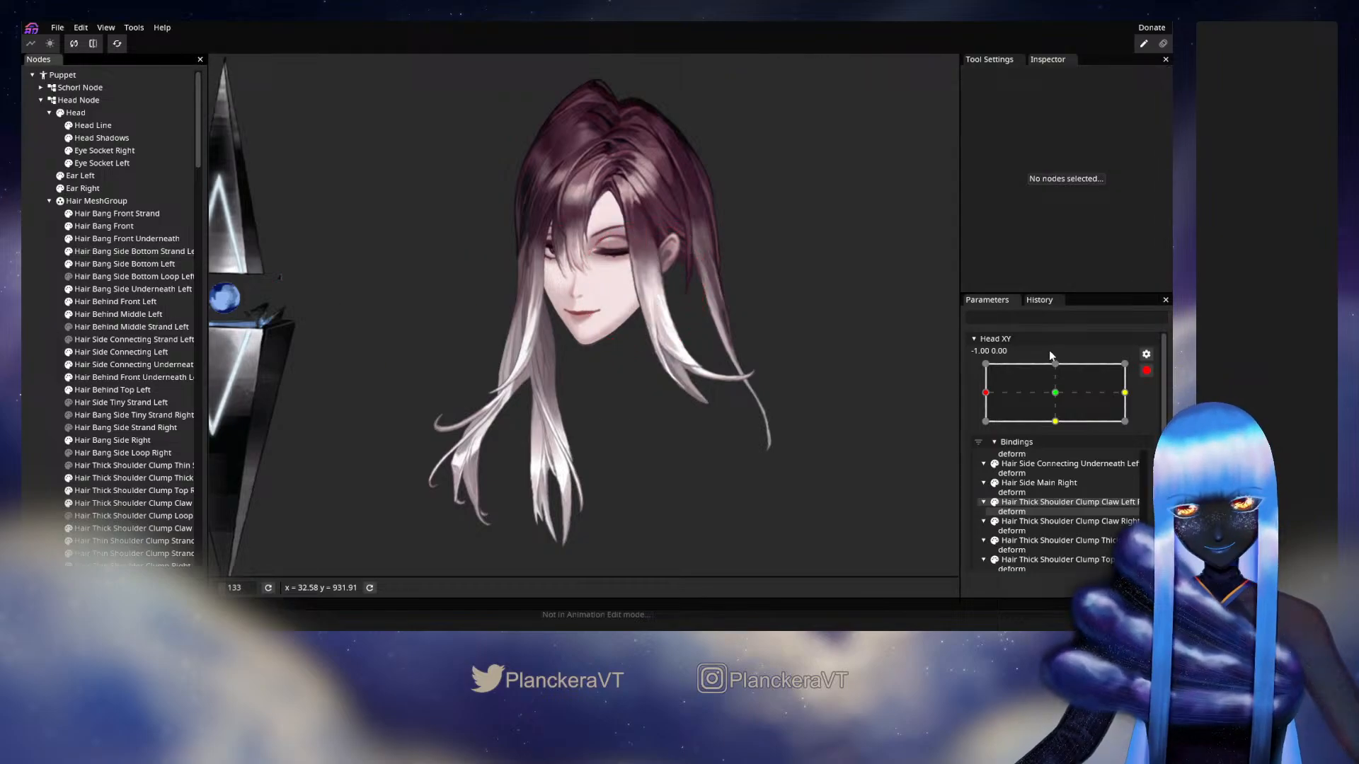
left_click(1146, 371)
mouse_move(994, 433)
left_mouse_down()
mouse_move(1054, 433)
mouse_move(991, 432)
left_mouse_up()
scroll(788, 412, "up", 5)
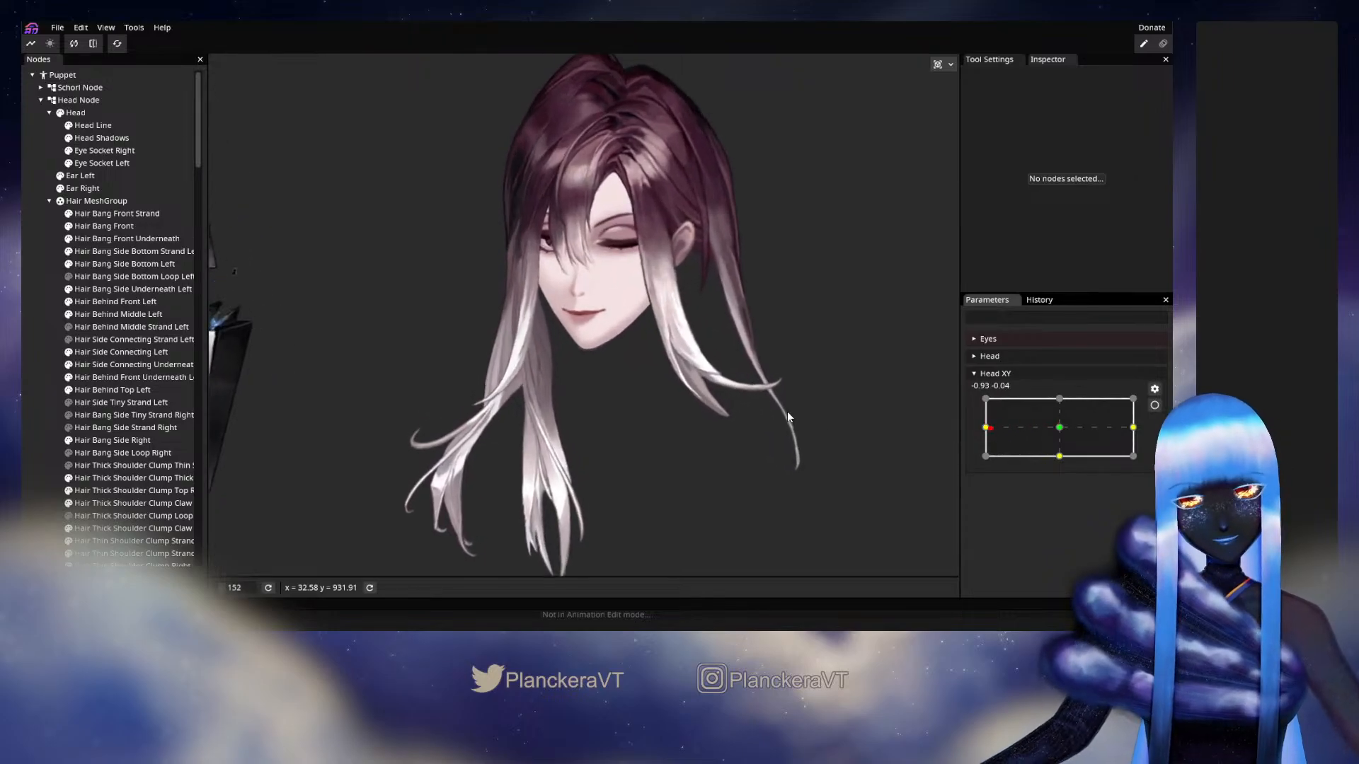
scroll(790, 416, "up", 6)
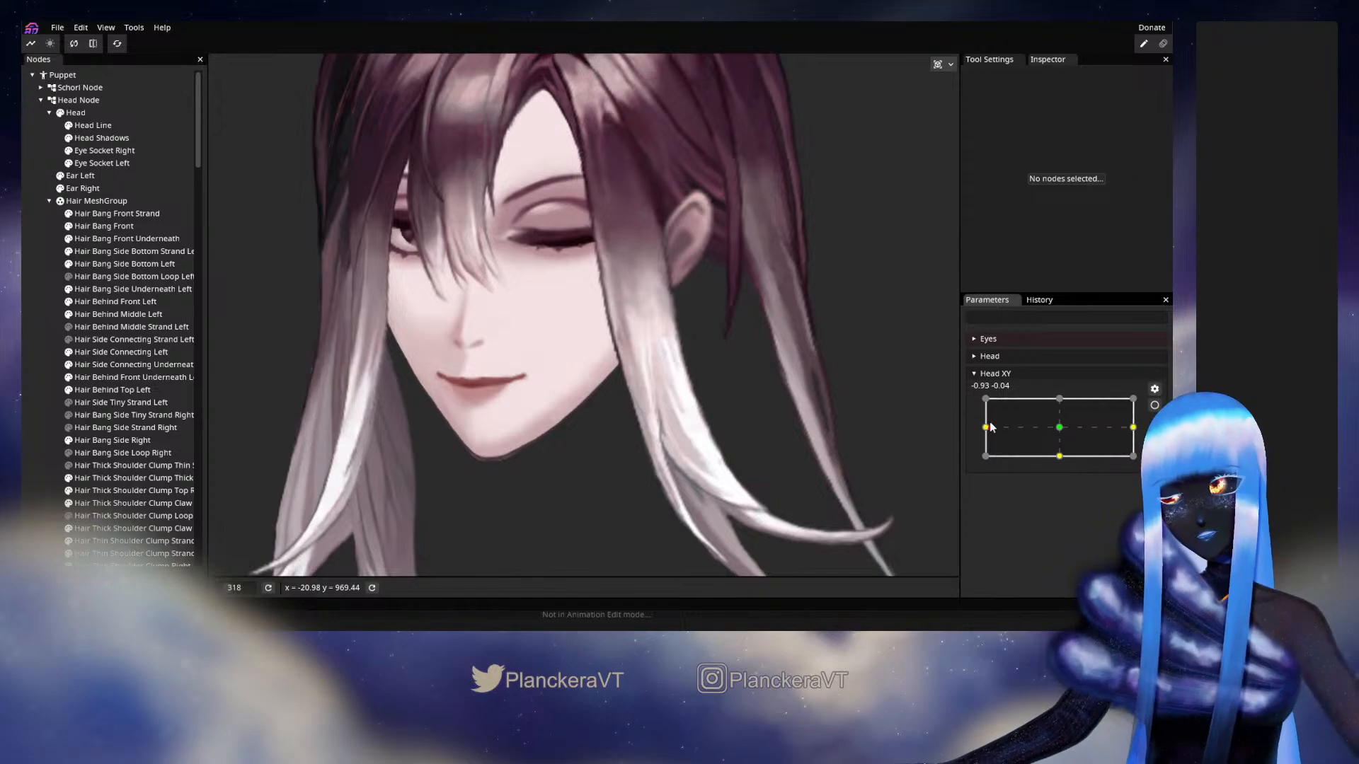
mouse_move(986, 428)
left_mouse_down()
mouse_move(1066, 435)
mouse_move(976, 425)
mouse_move(1055, 419)
mouse_move(971, 422)
mouse_move(982, 421)
left_mouse_up()
Adjust individual interior vertices in the upper half of Hair Bang Side Bottom Strand Left at Head XY -1.00 with the point tool
left_click(1154, 405)
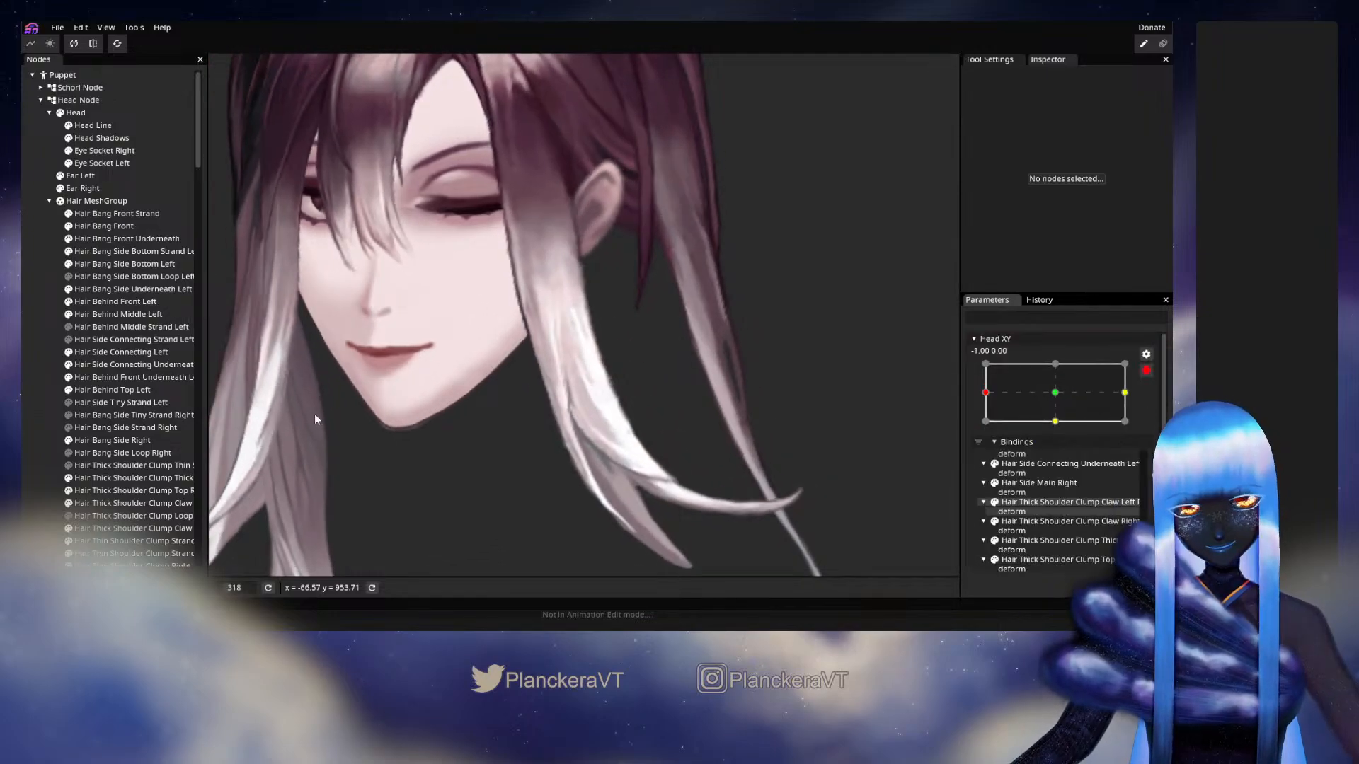
left_click(99, 252)
left_click(222, 113)
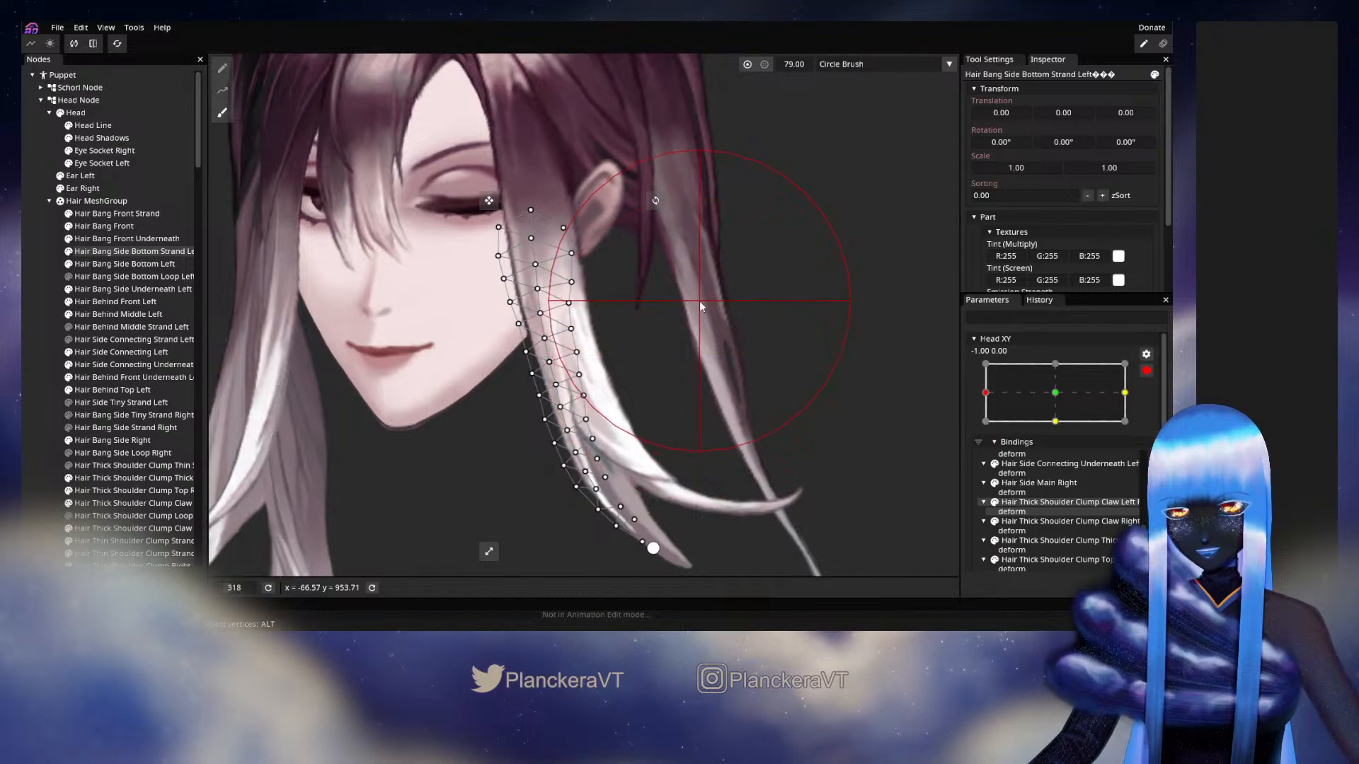
left_click(223, 68)
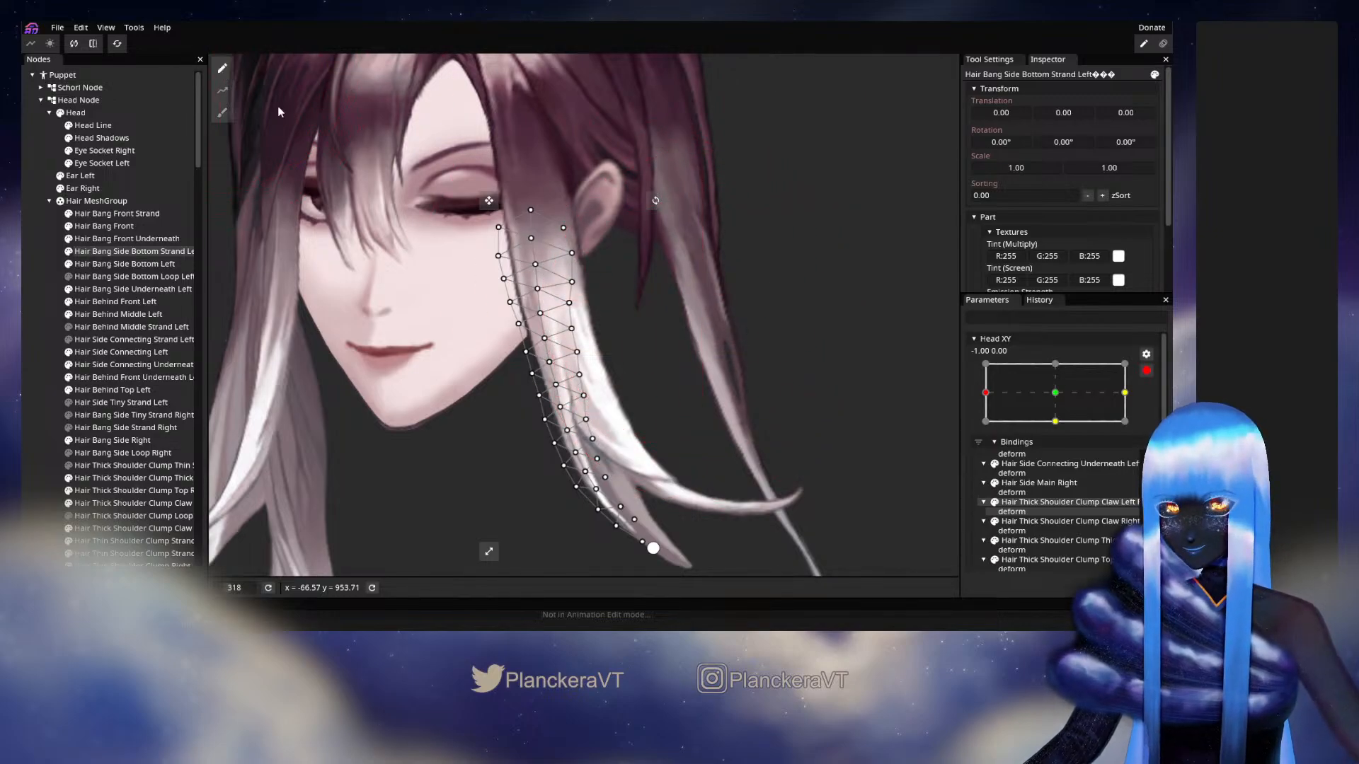
left_click(542, 314)
left_click_drag(545, 315, 549, 313)
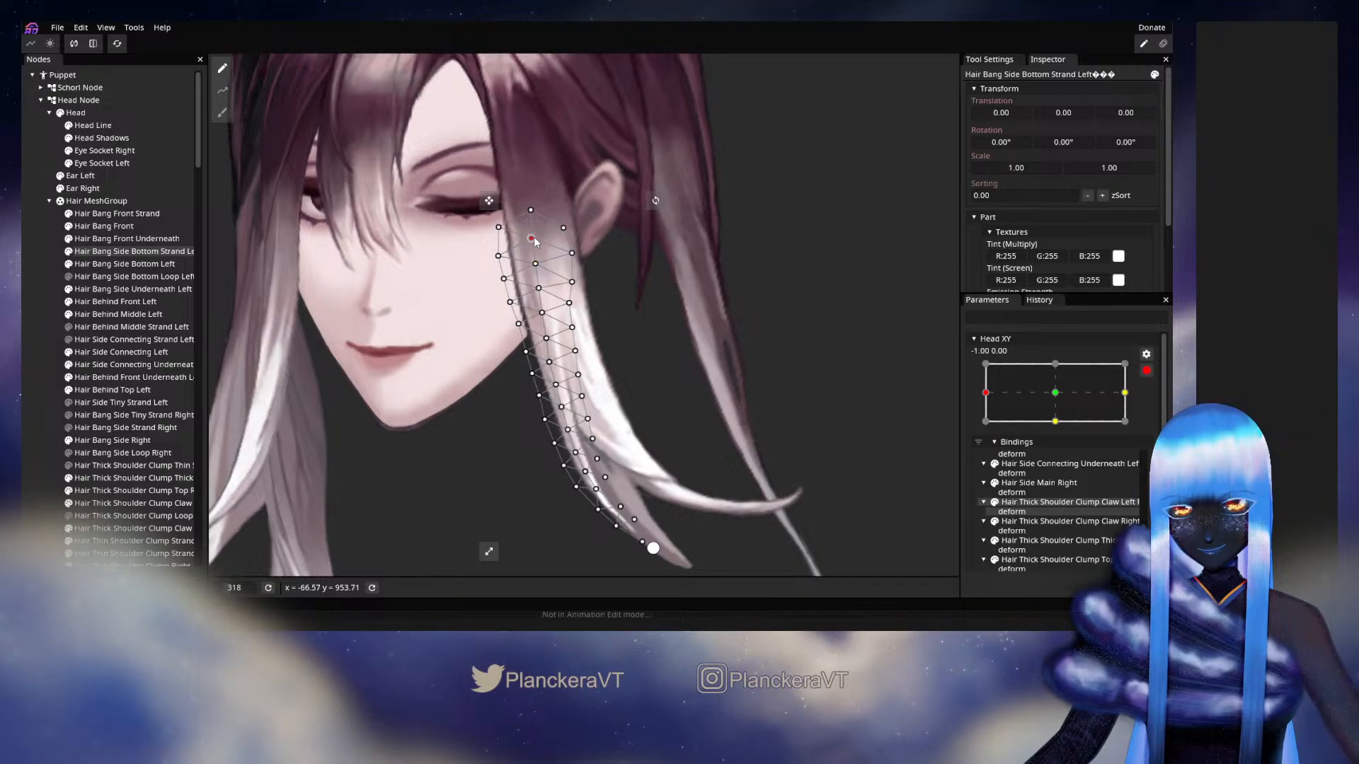
Shift the vertices near the tip of Hair Bang Side Bottom Strand Left slightly inward at Head XY -1.00, and preview the turn toward the center
left_click_drag(652, 433, 644, 354)
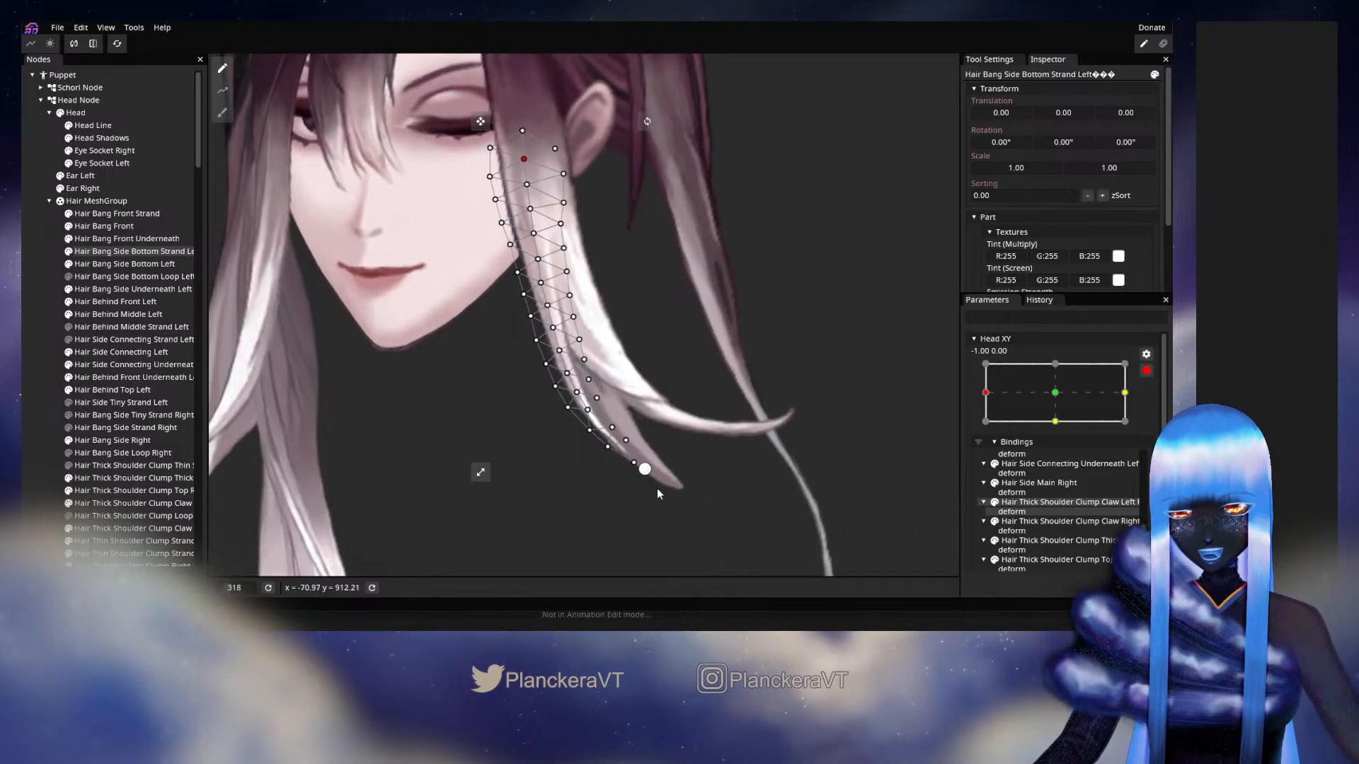
left_click(611, 426)
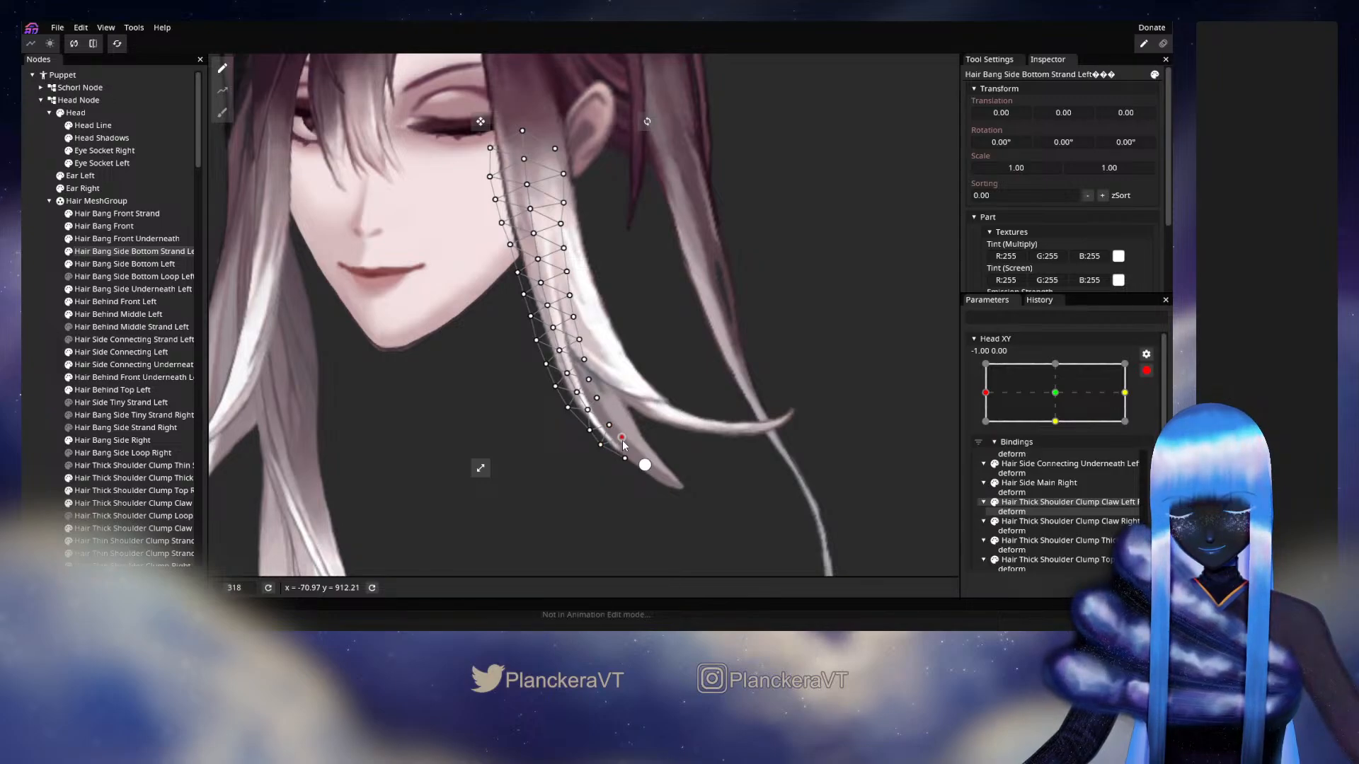
left_click(26, 365)
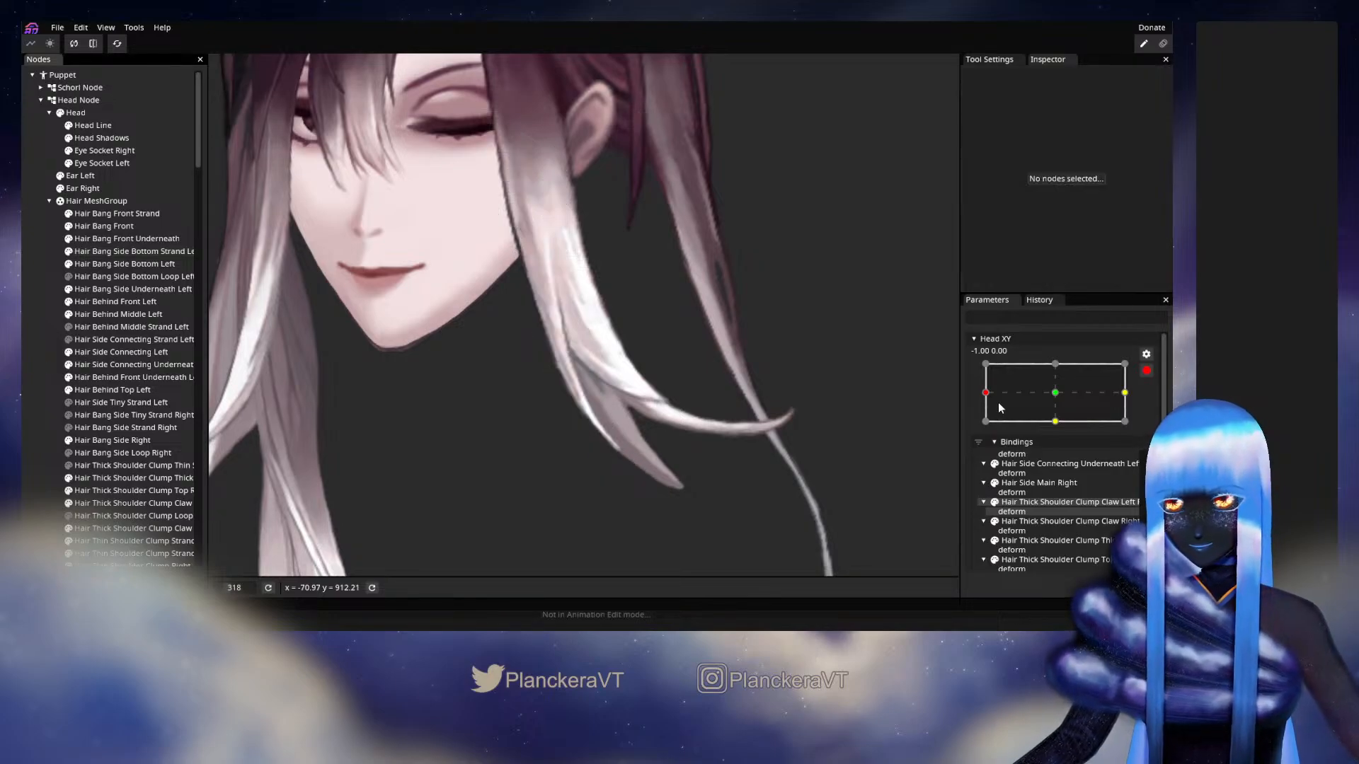
left_click(1148, 371)
left_click(1148, 373)
left_click_drag(985, 428, 936, 435)
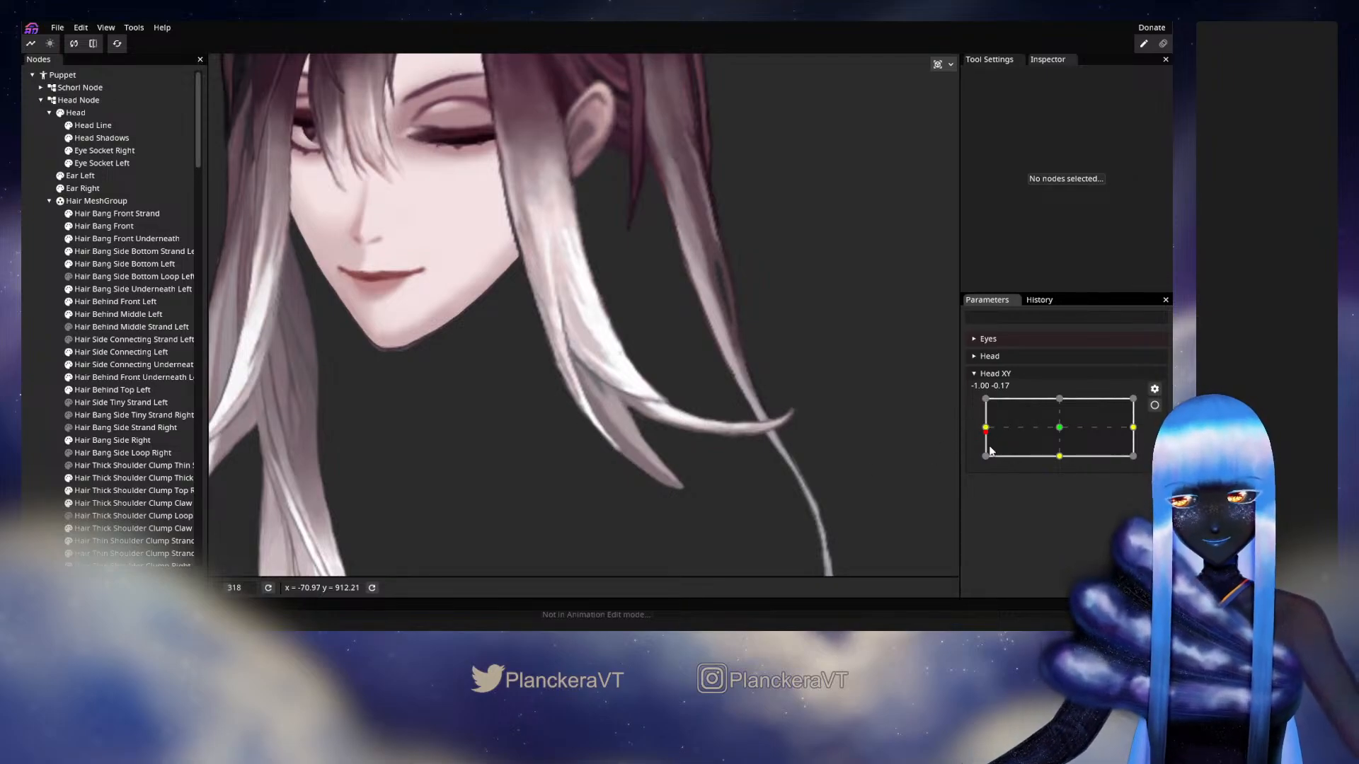
left_click_drag(761, 400, 805, 482)
scroll(742, 462, "up", 1)
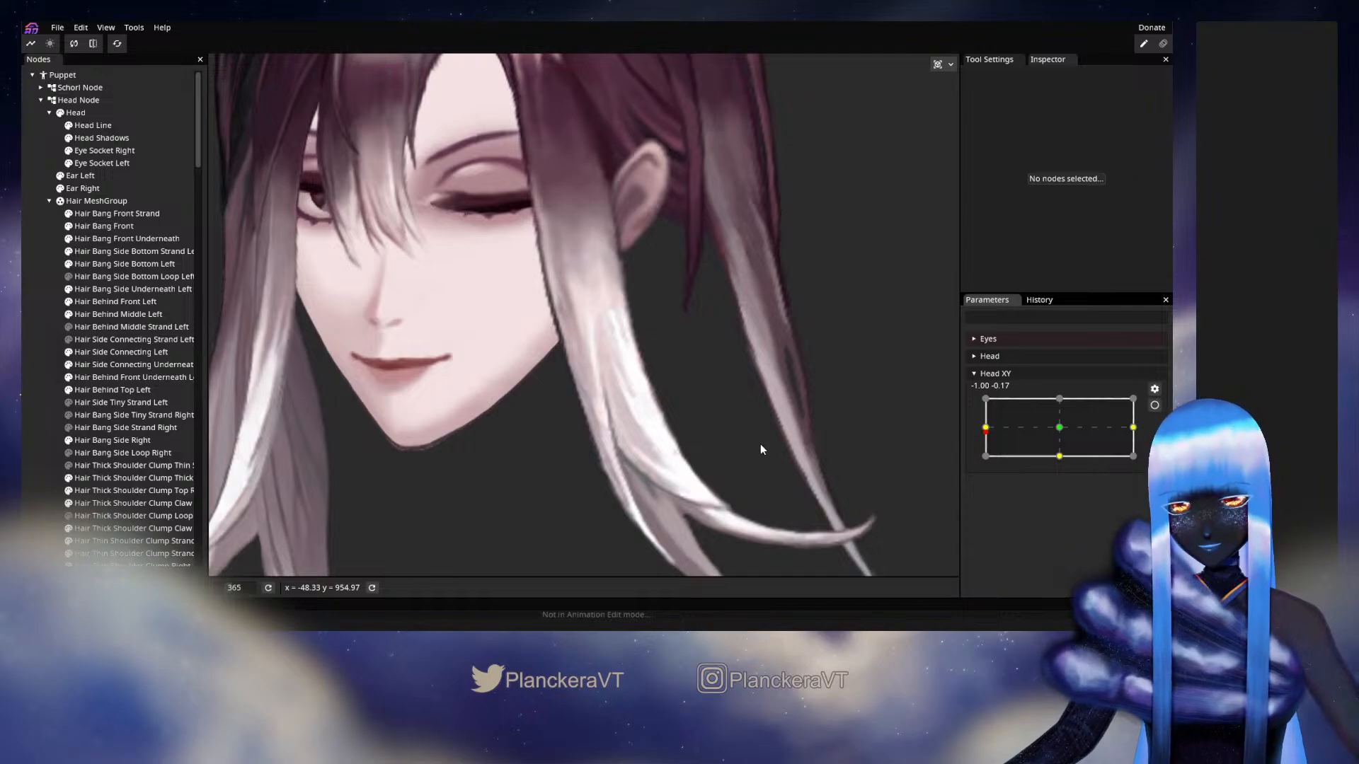
mouse_move(986, 439)
left_mouse_down()
mouse_move(1027, 429)
mouse_move(1054, 442)
mouse_move(972, 431)
mouse_move(1065, 431)
mouse_move(982, 429)
left_mouse_up()
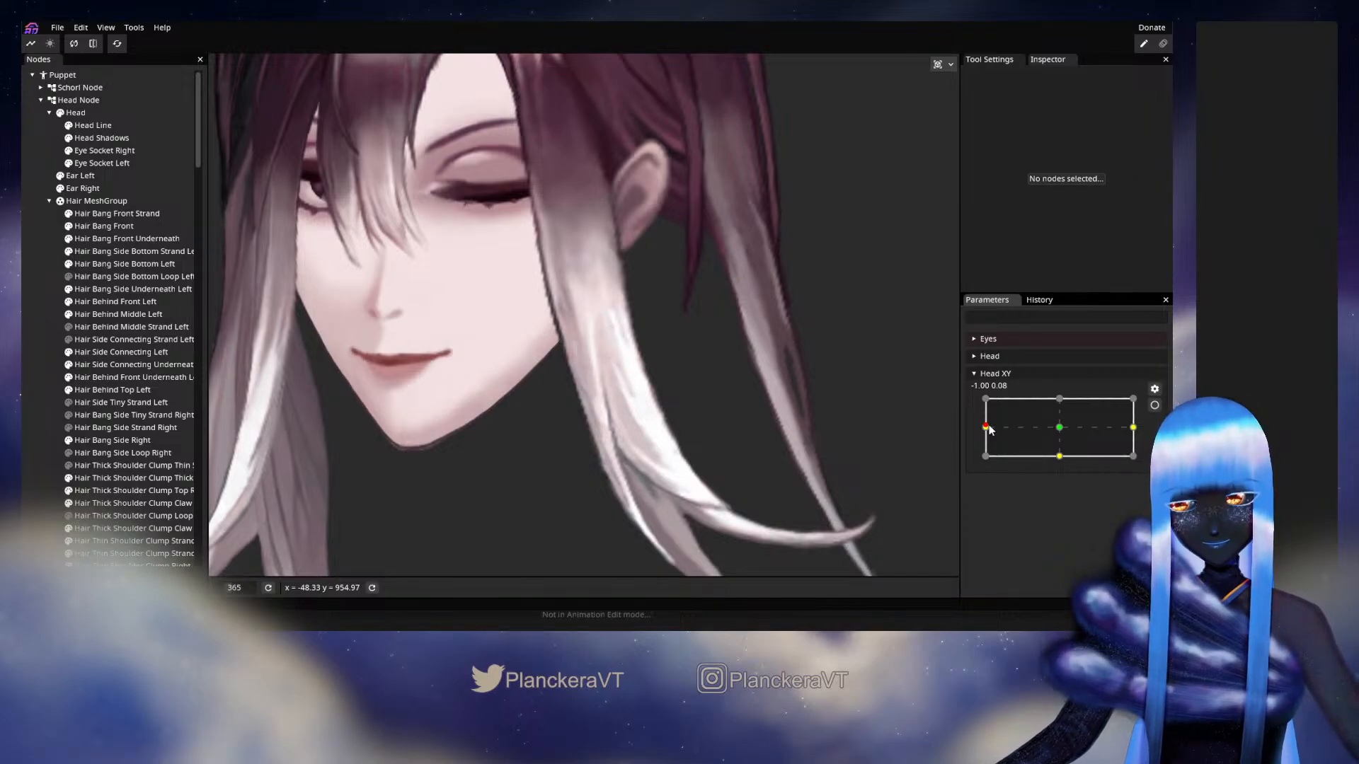
left_click_drag(1021, 451, 1059, 423)
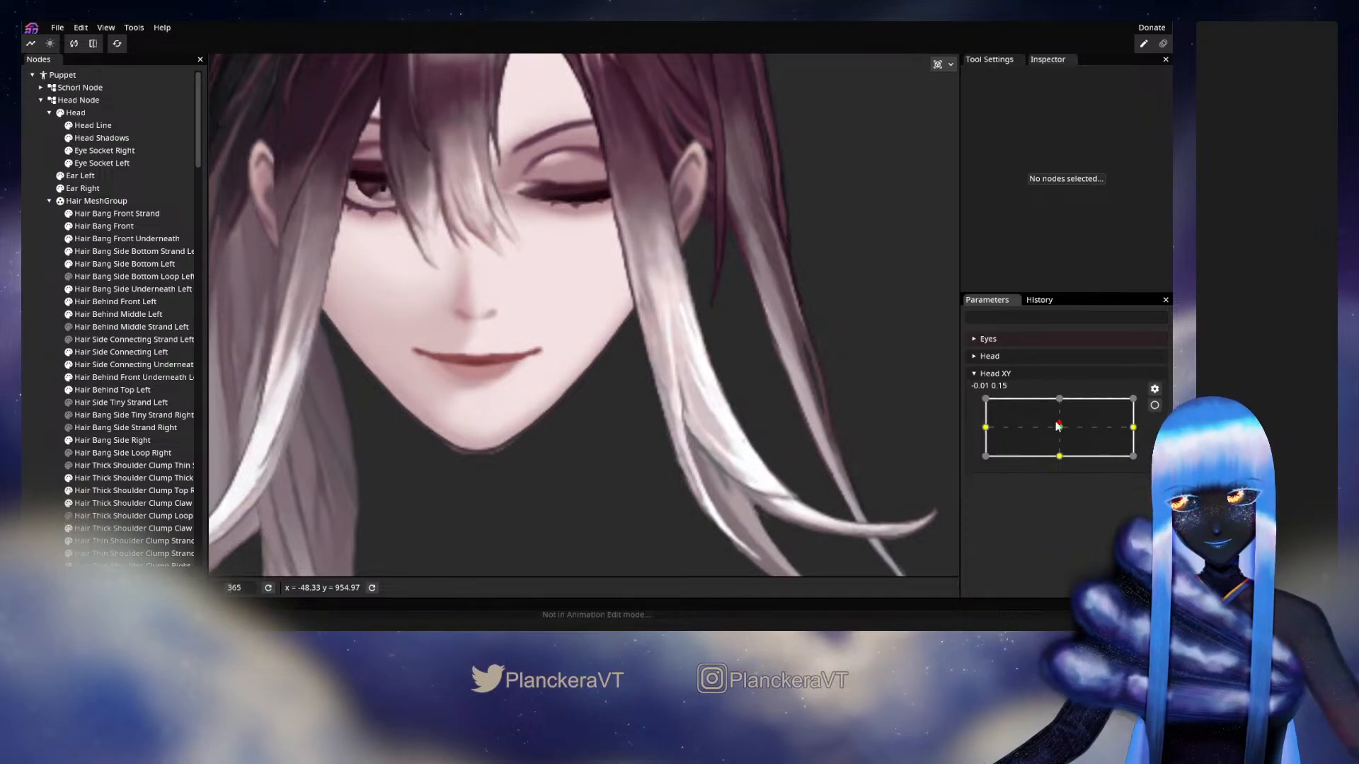
Adjust individual vertices in the upper part of Hair Bang Side Bottom Strand Left at Head XY -1.00, 0.00 with the point tool
left_click_drag(1059, 426, 982, 419)
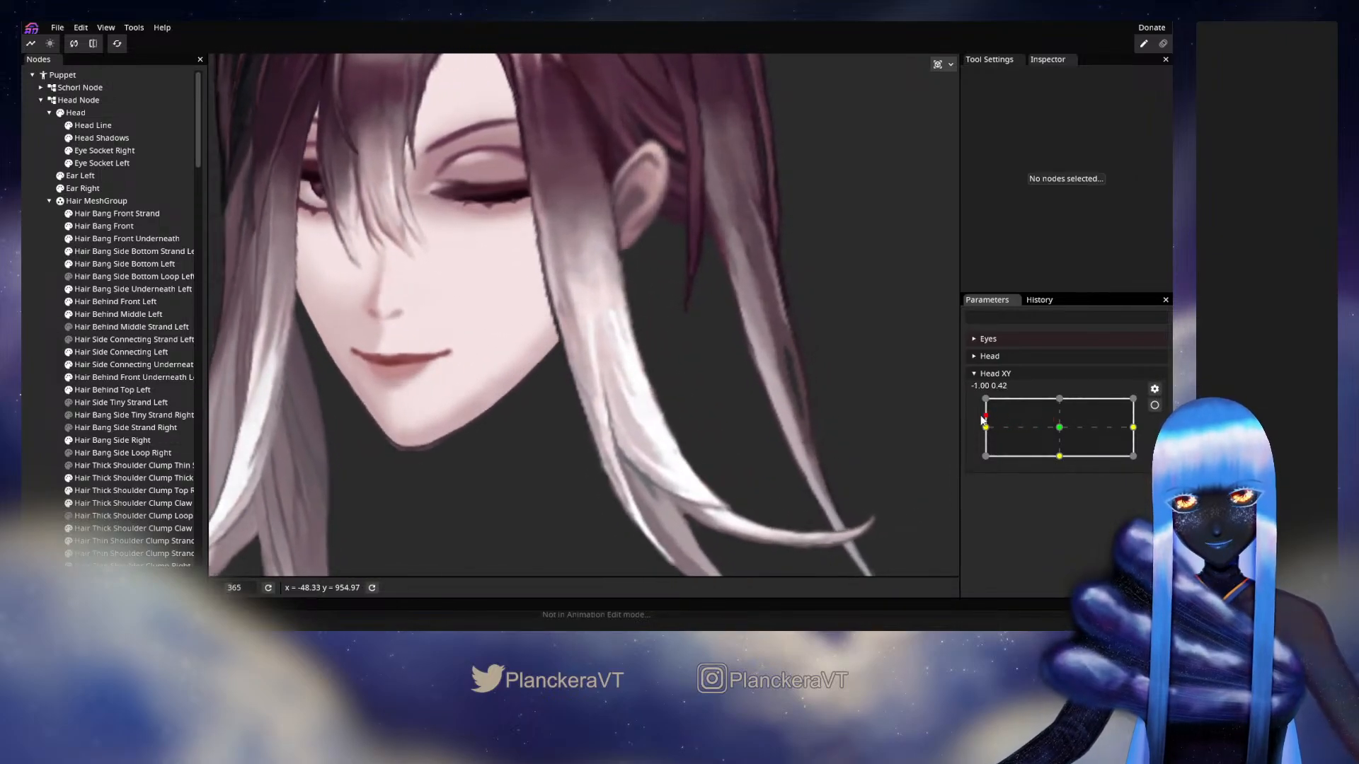
left_click(1154, 405)
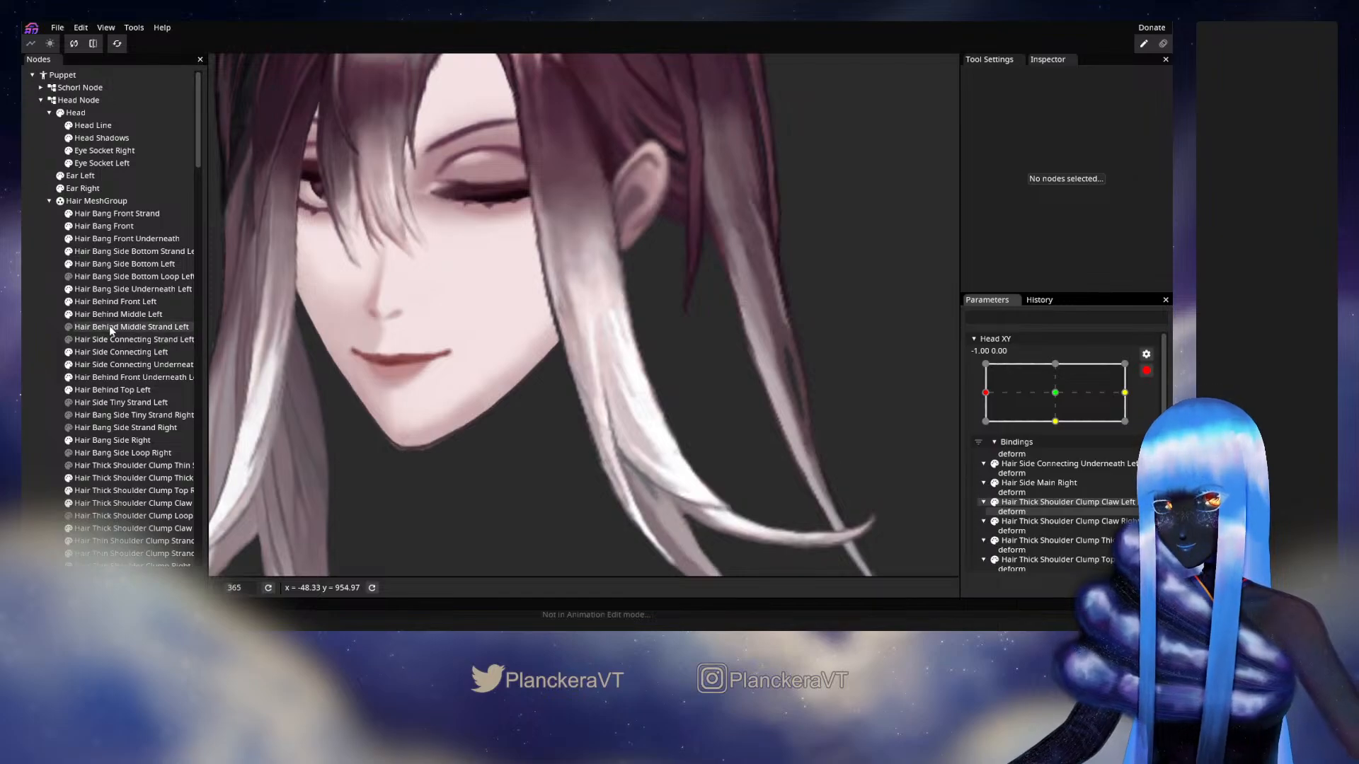
left_click(106, 249)
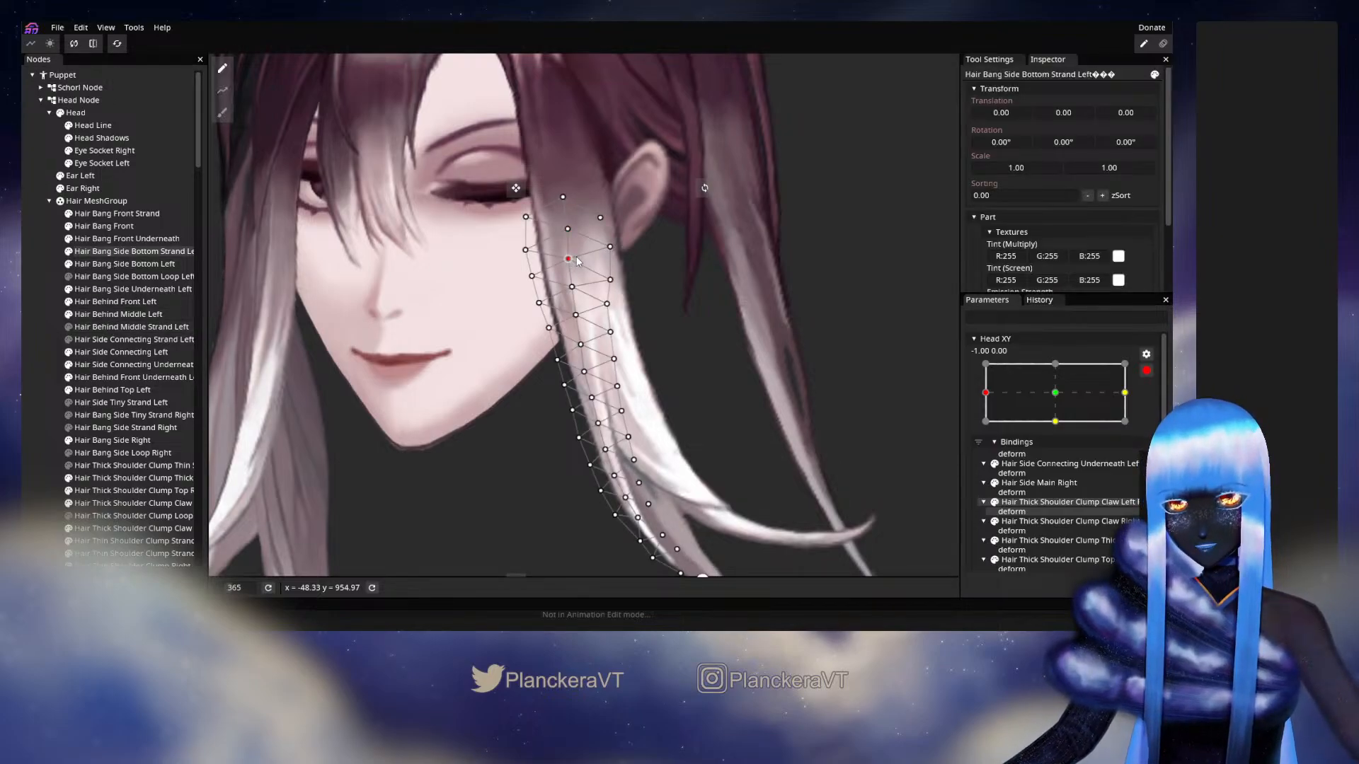
left_click_drag(569, 259, 579, 255)
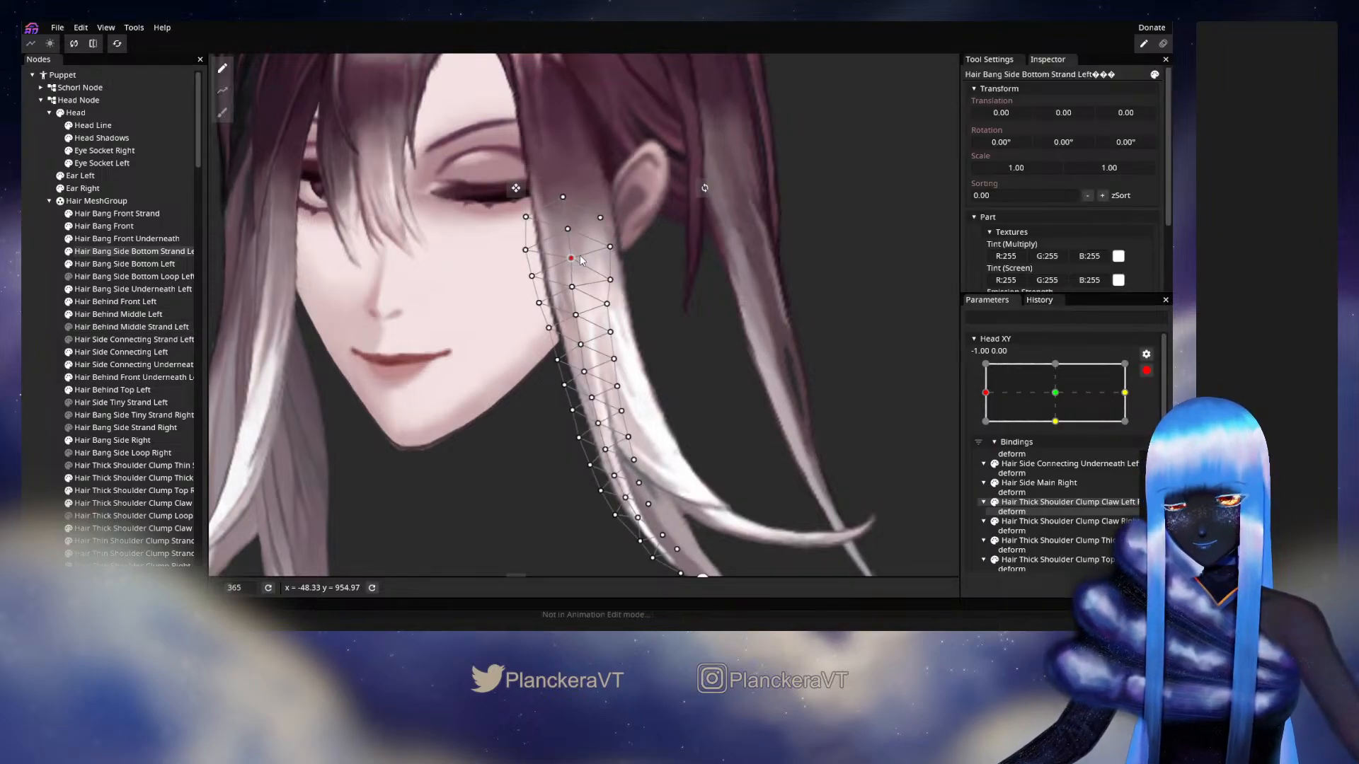
left_click(528, 277)
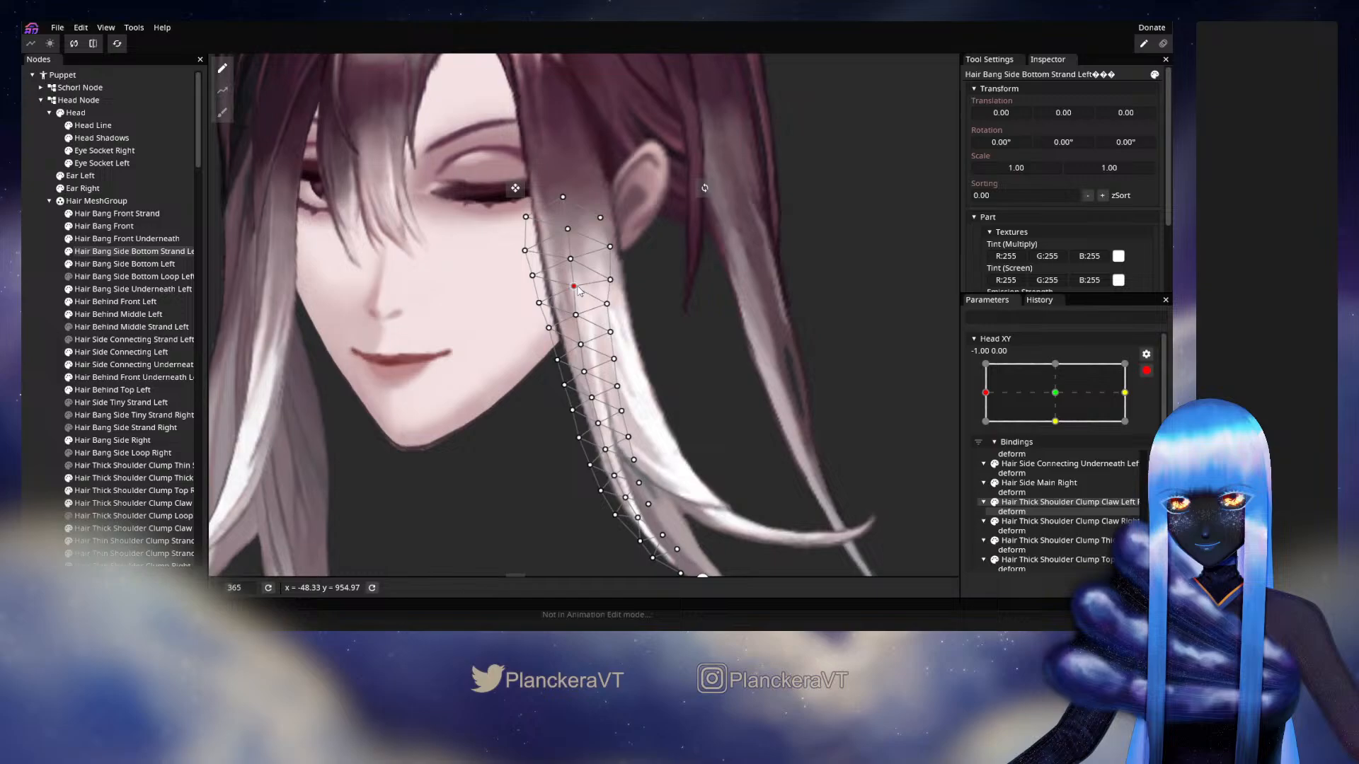
left_click(539, 304)
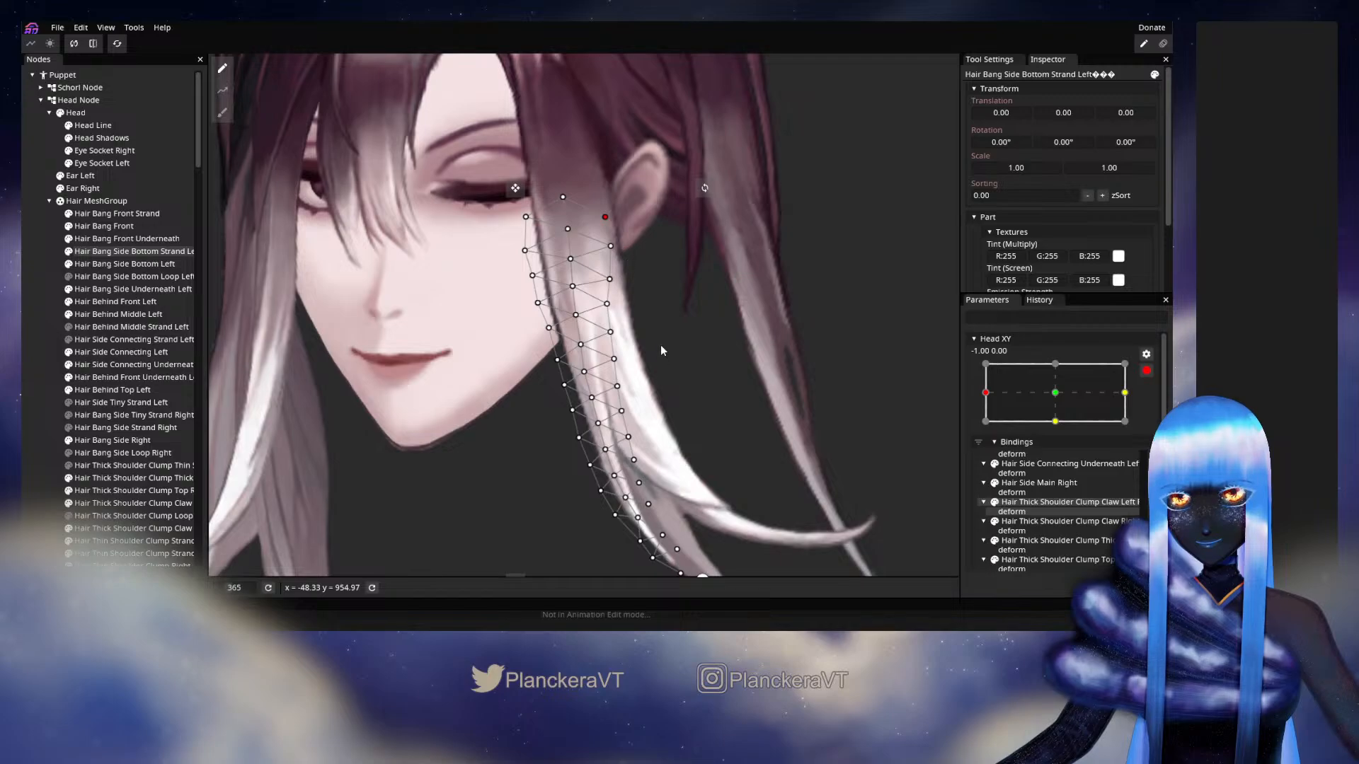
Brush the tip of Hair Bang Side Bottom Strand Left slightly outward with the Circle Brush at Head XY -1.00, and preview the head turn
left_click_drag(729, 554, 707, 470)
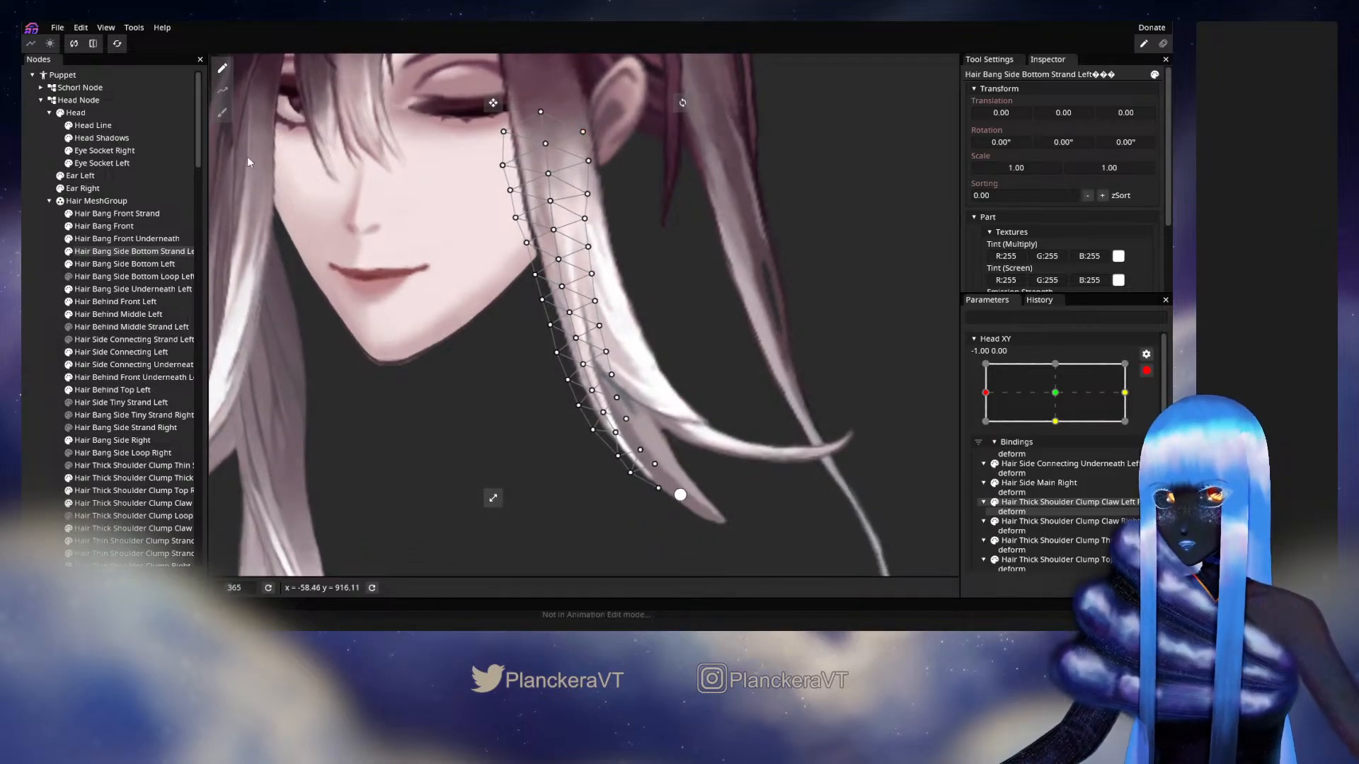
left_click(222, 111)
left_click_drag(661, 556, 704, 576)
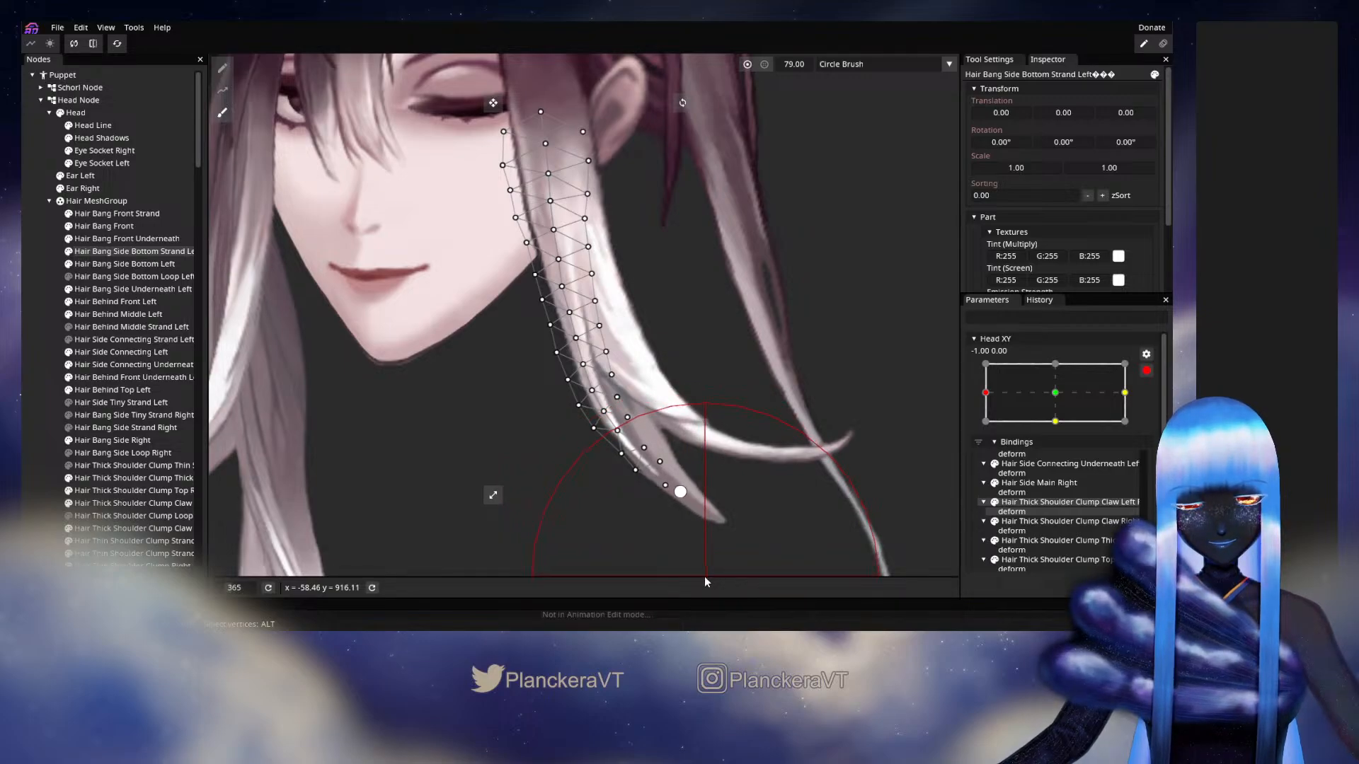
left_click(39, 375)
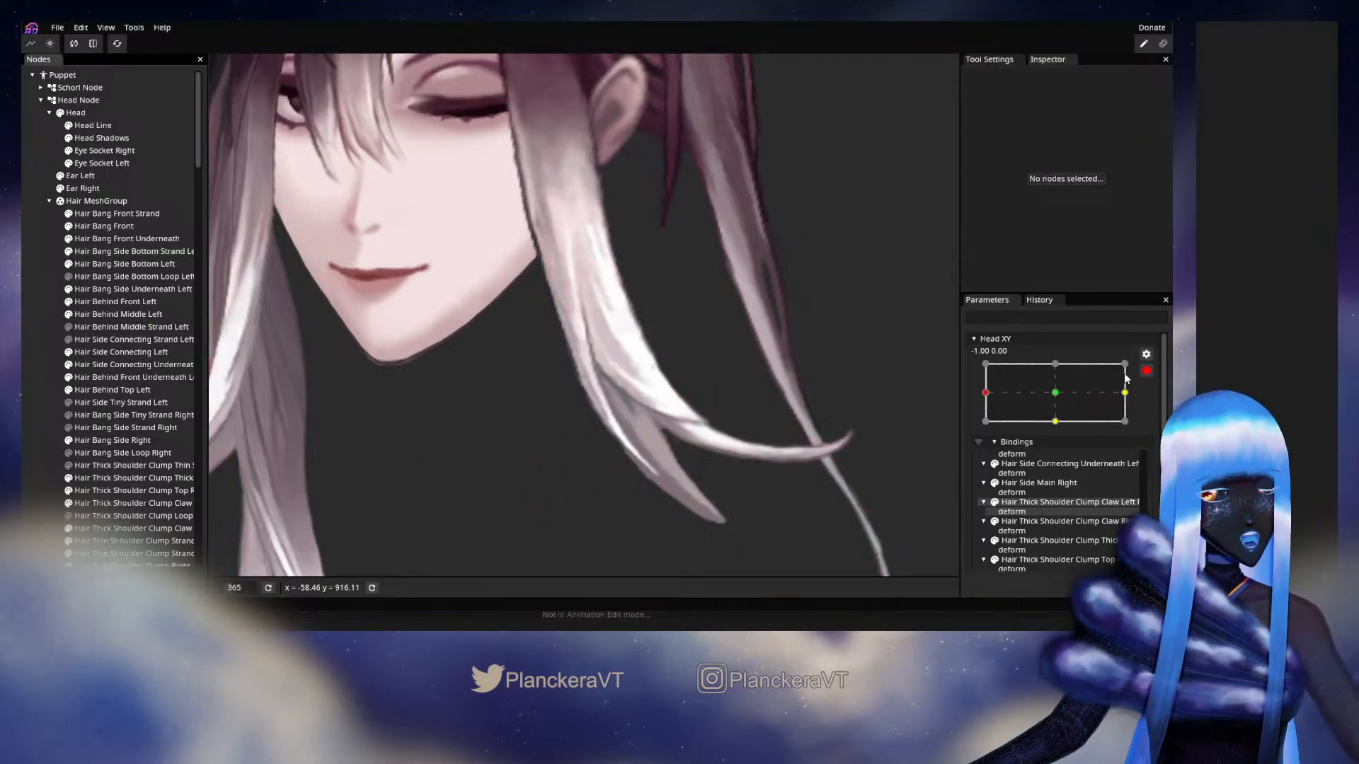
left_click(1146, 370)
mouse_move(1006, 436)
left_mouse_down()
mouse_move(1069, 429)
mouse_move(988, 429)
left_mouse_up()
Brush the middle of Hair Bang Side Bottom Strand Left's face-side edge slightly downward at Head XY -1.00, and check the head turn close up
left_click(1155, 405)
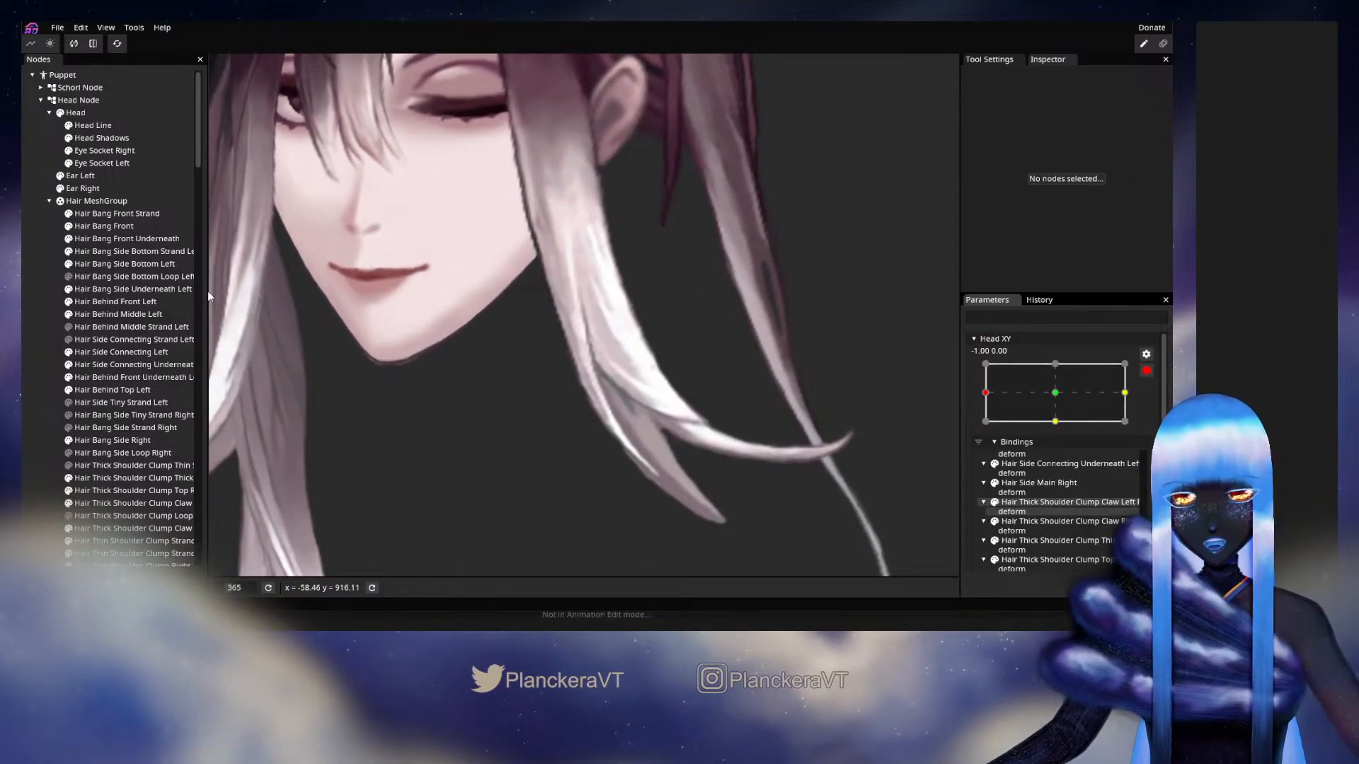
left_click(121, 240)
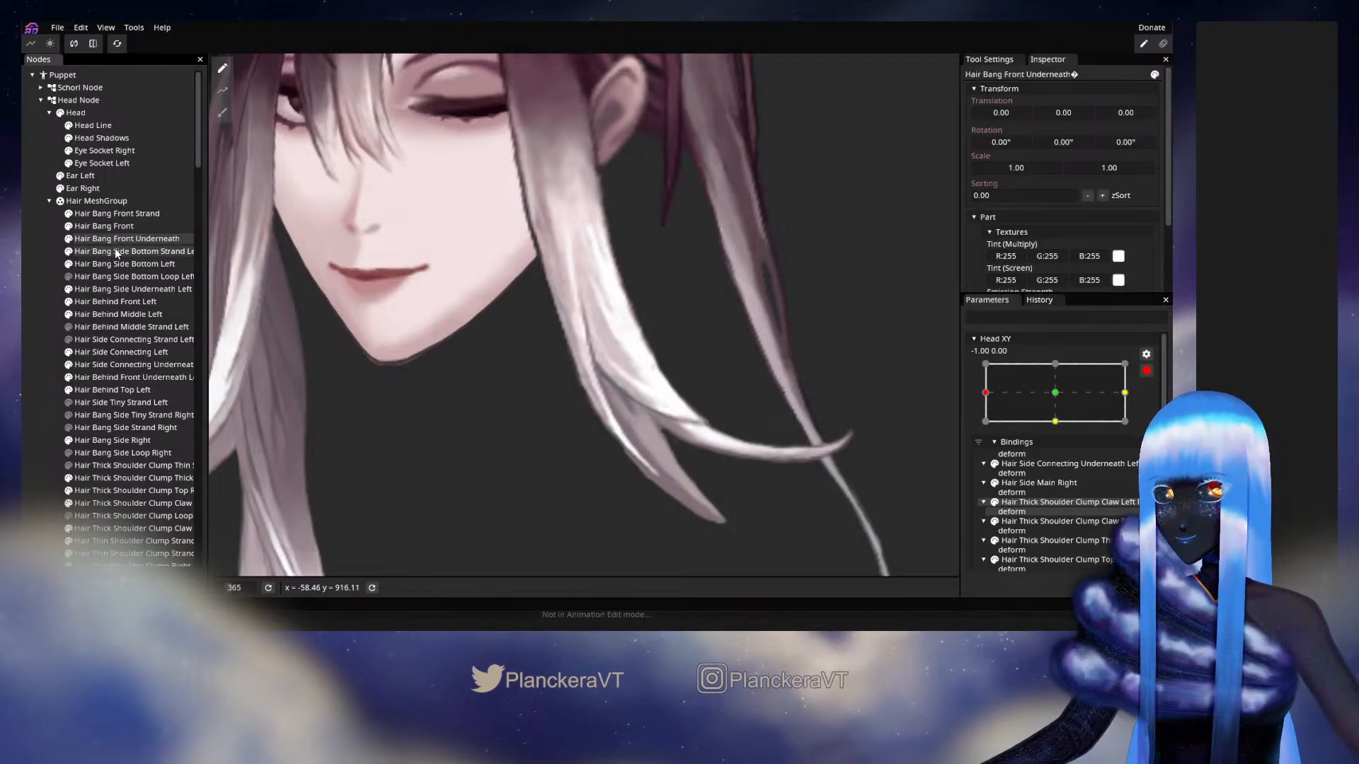
left_click(114, 247)
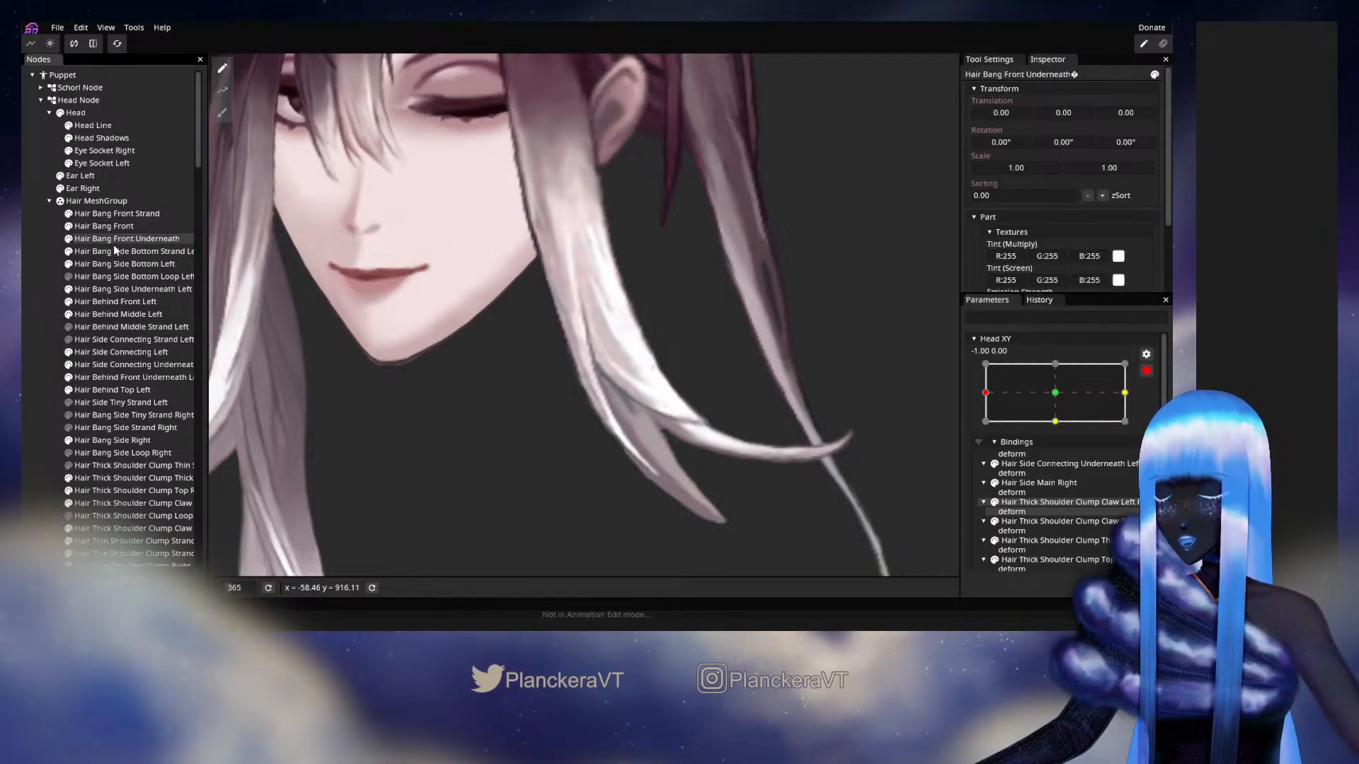
left_click(223, 113)
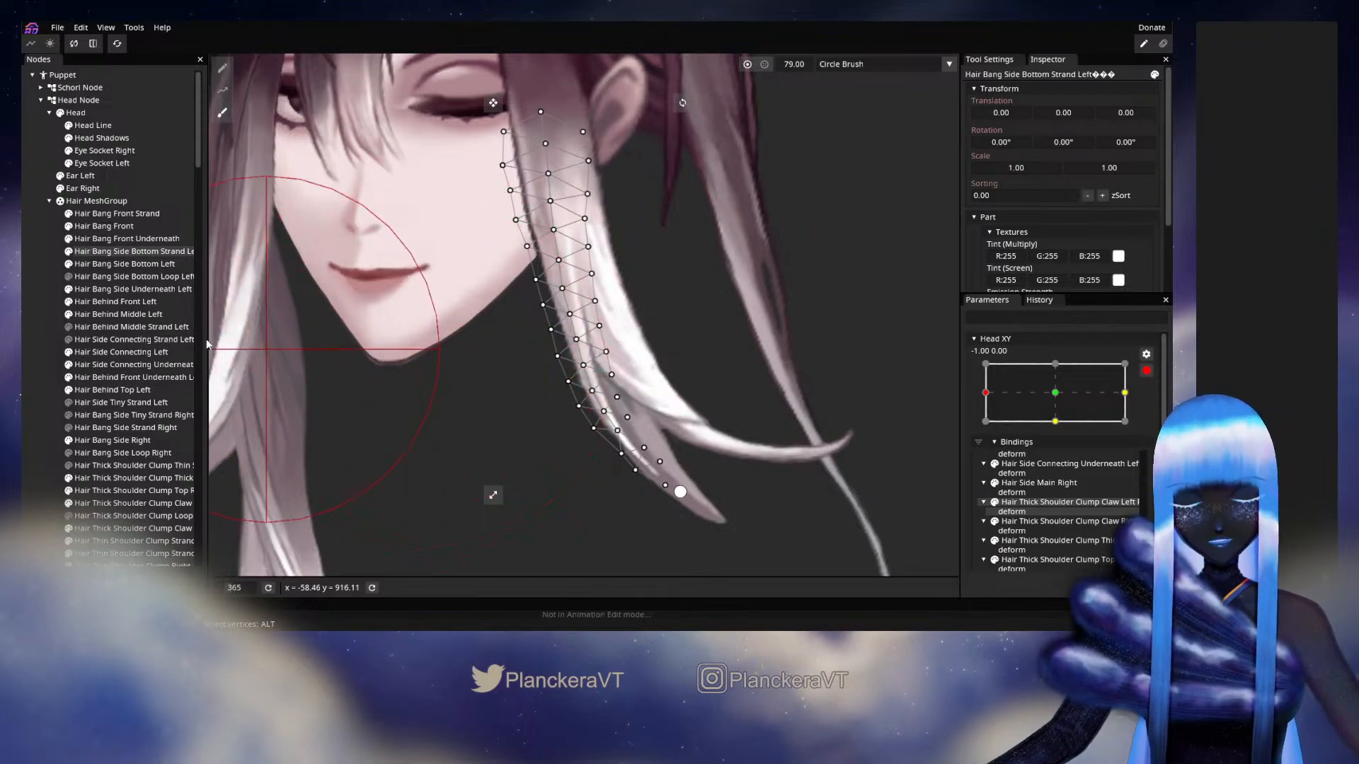
left_click(41, 333)
left_click(1147, 370)
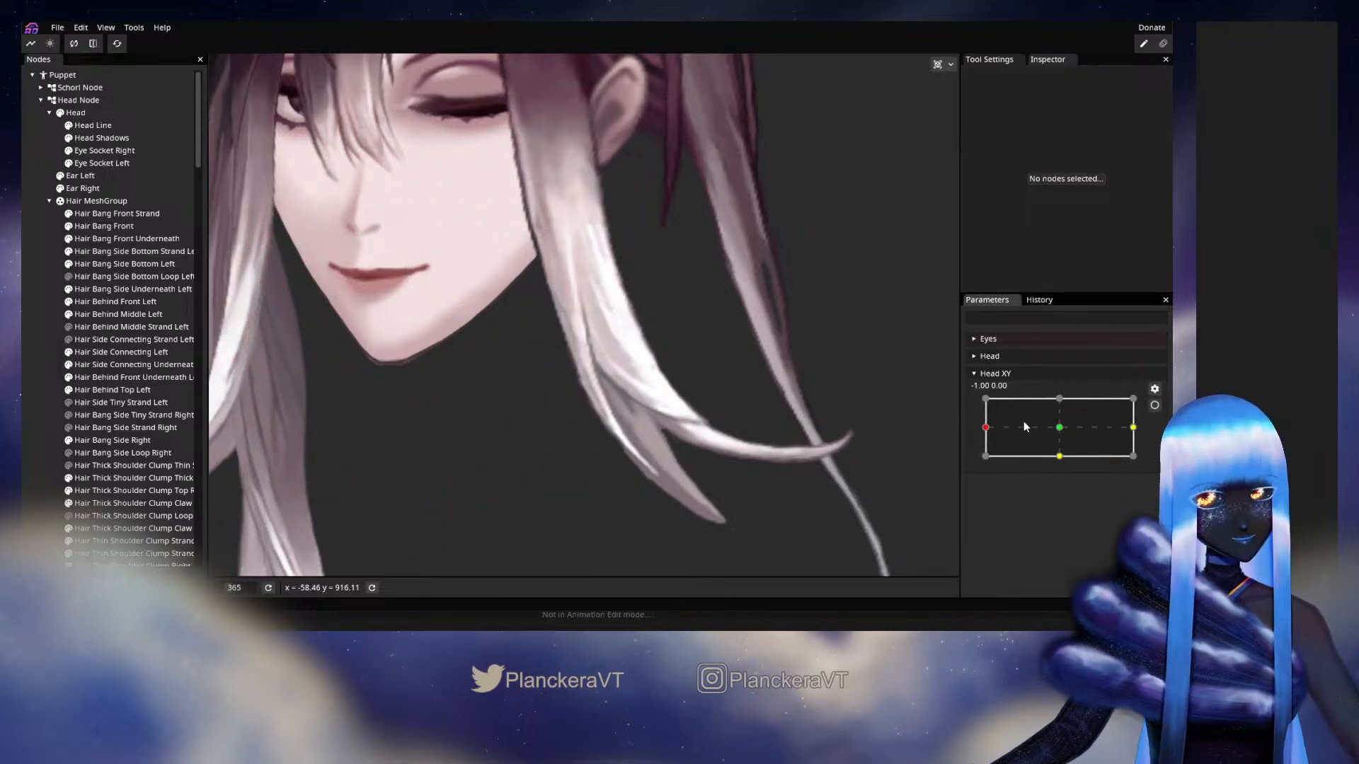
left_click_drag(1023, 422, 985, 433)
scroll(808, 335, "up", 1)
left_click_drag(808, 336, 825, 355)
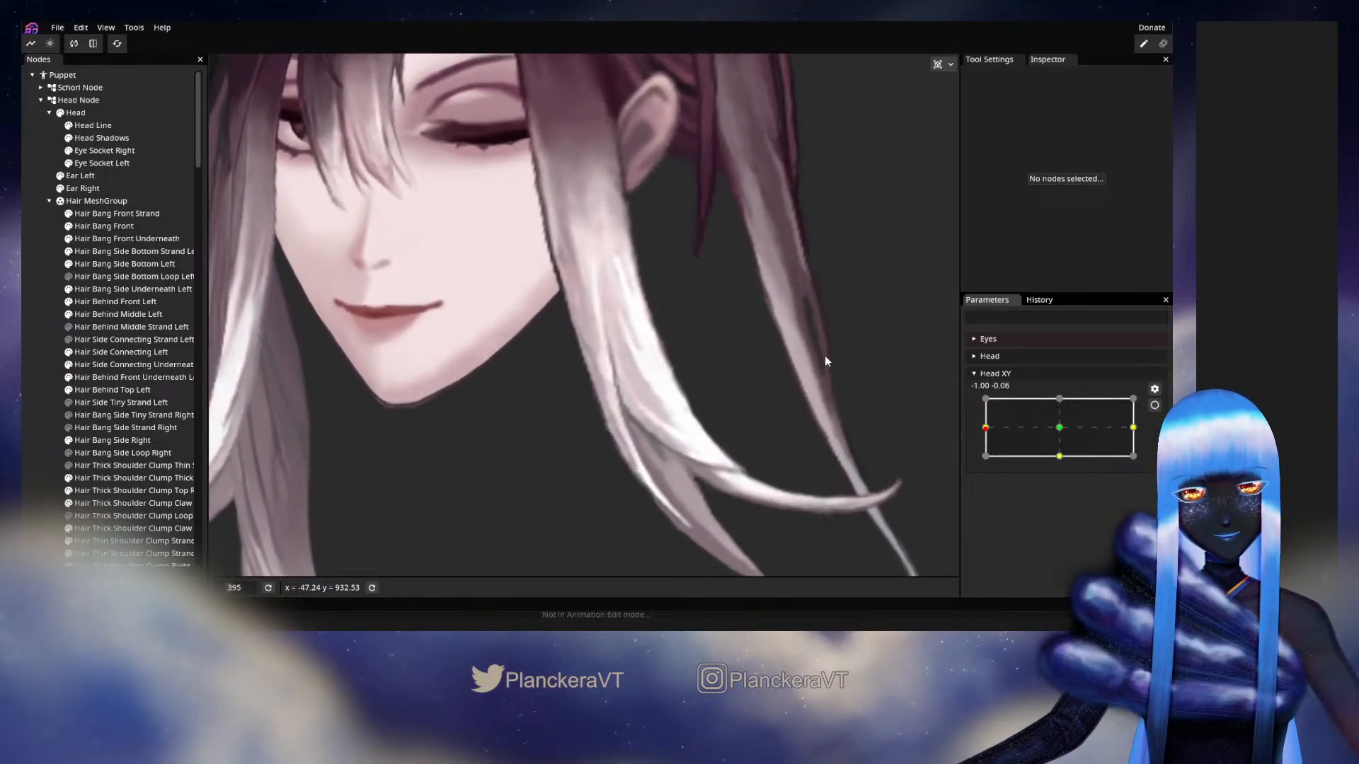
left_click_drag(745, 339, 764, 394)
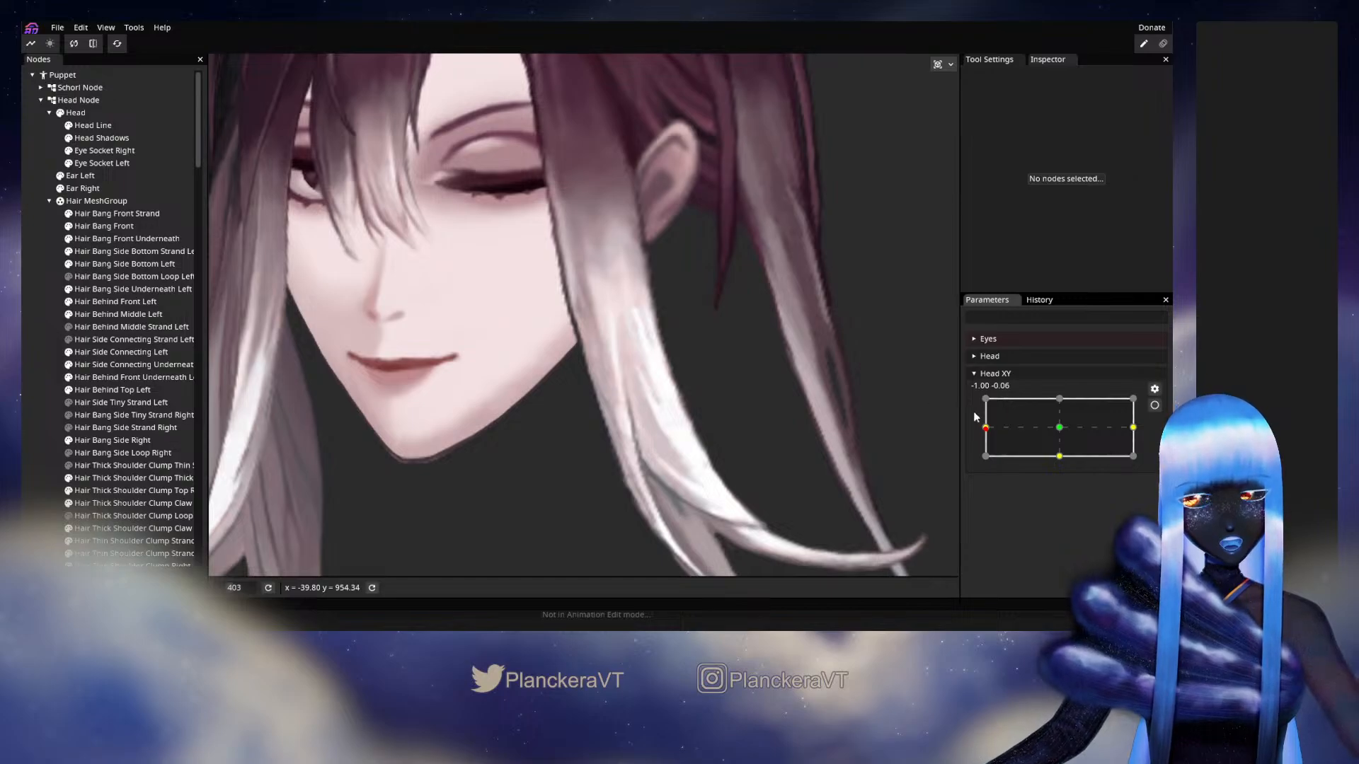
mouse_move(993, 437)
left_mouse_down()
mouse_move(1054, 443)
mouse_move(975, 436)
mouse_move(1068, 433)
mouse_move(983, 427)
left_mouse_up()
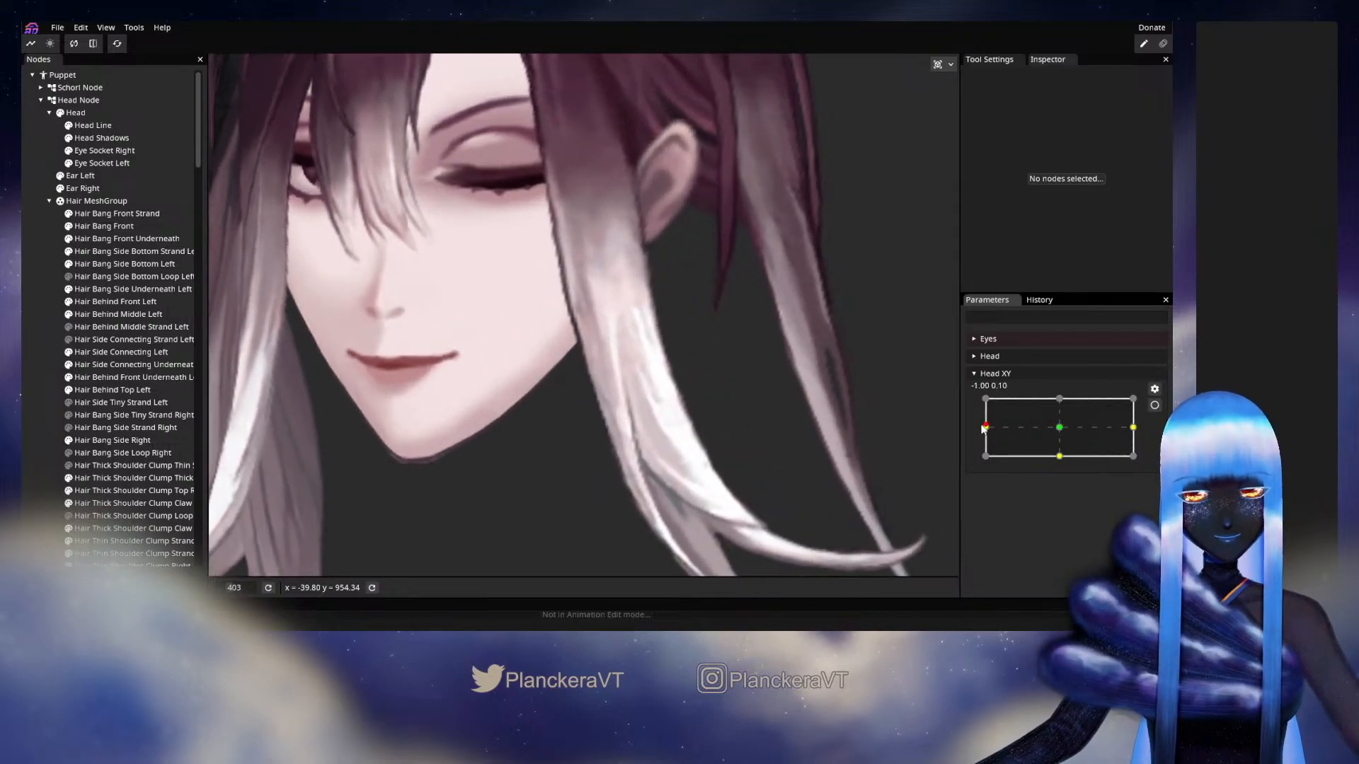
Nudge a vertex on the upper outer edge of Hair Bang Side Bottom Strand Left at Head XY -1.00, and preview the motion down to the tip
left_click(1155, 405)
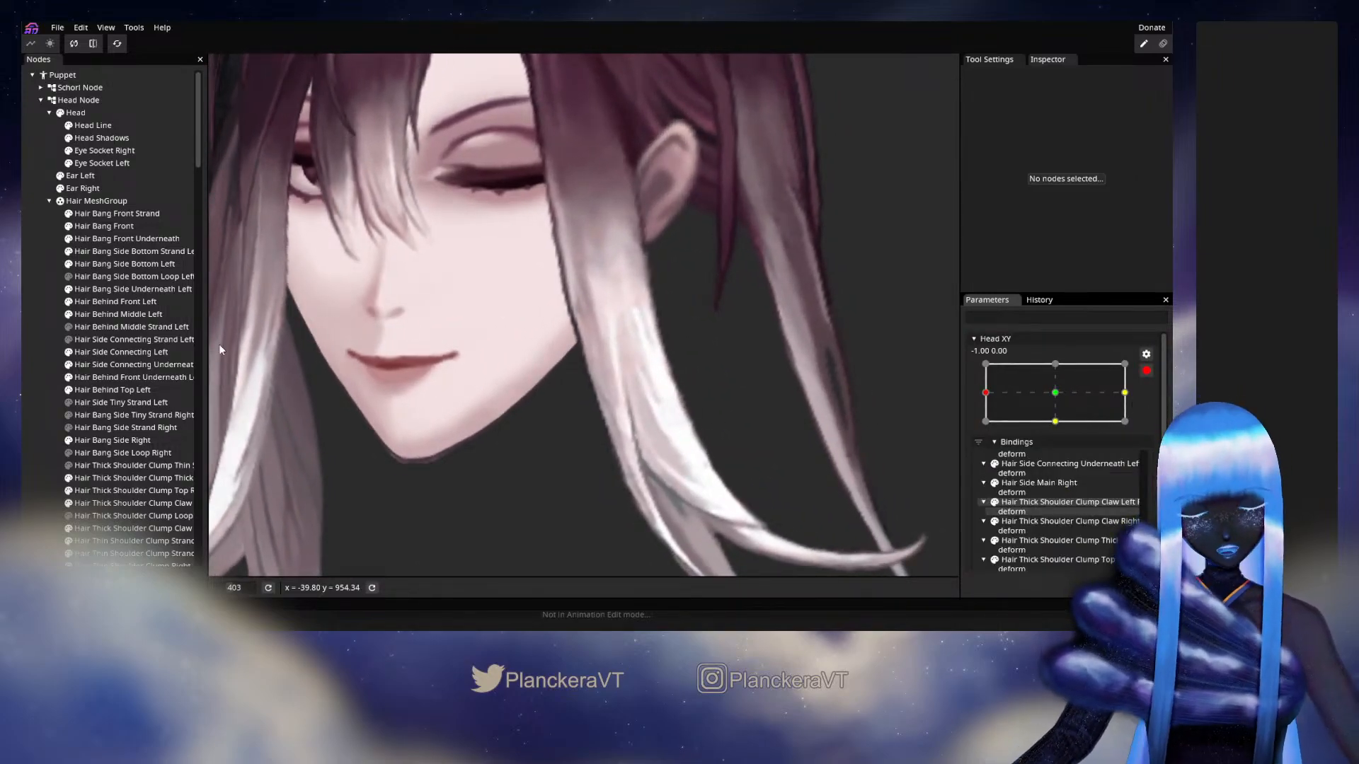
left_click(106, 255)
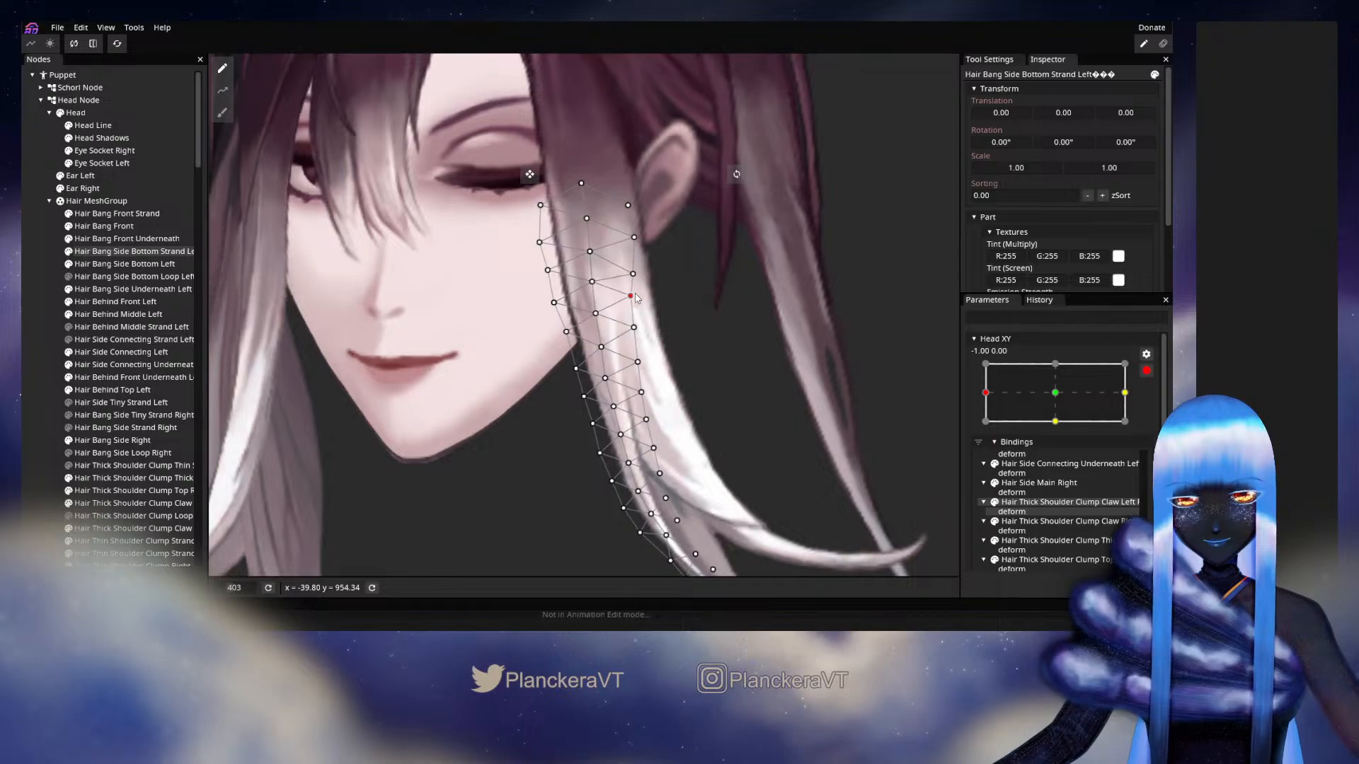
left_click(913, 389)
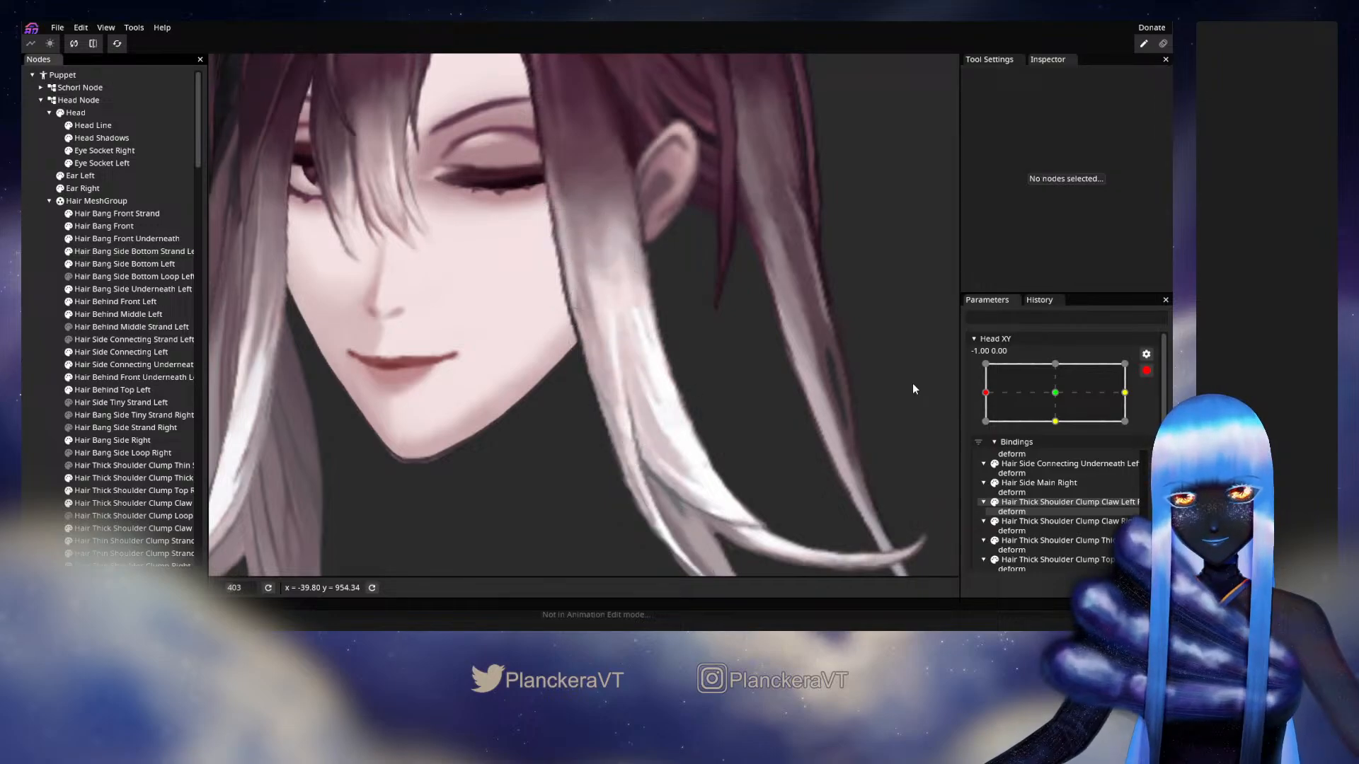
left_click(1146, 371)
mouse_move(990, 427)
left_mouse_down()
mouse_move(1063, 427)
mouse_move(985, 432)
mouse_move(1055, 429)
mouse_move(993, 424)
left_mouse_up()
left_click_drag(826, 531, 827, 419)
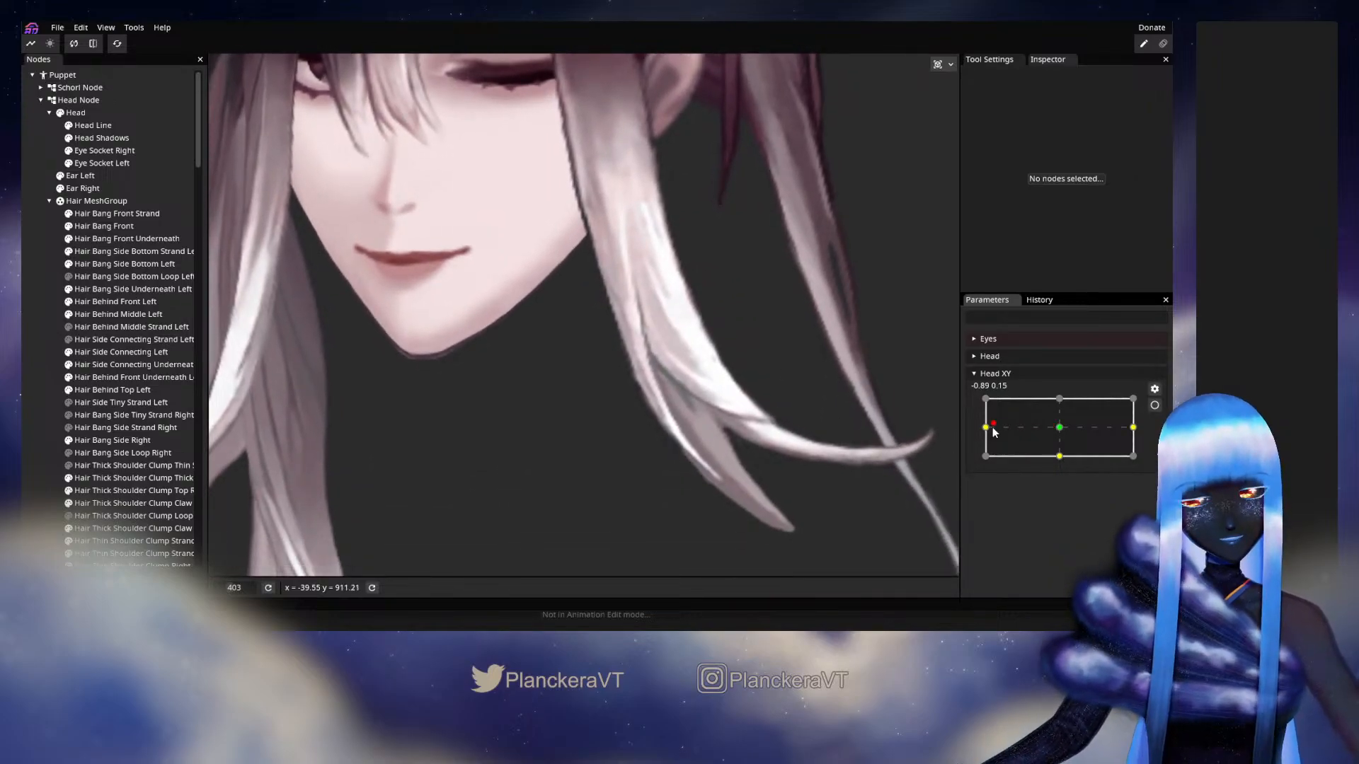
mouse_move(995, 430)
left_mouse_down()
mouse_move(1053, 435)
mouse_move(976, 440)
mouse_move(1058, 433)
mouse_move(976, 430)
left_mouse_up()
Adjust the outer-edge vertices in the lower half of Hair Bang Side Bottom Strand Left at Head XY -1.00, and preview the turn
left_click(1155, 406)
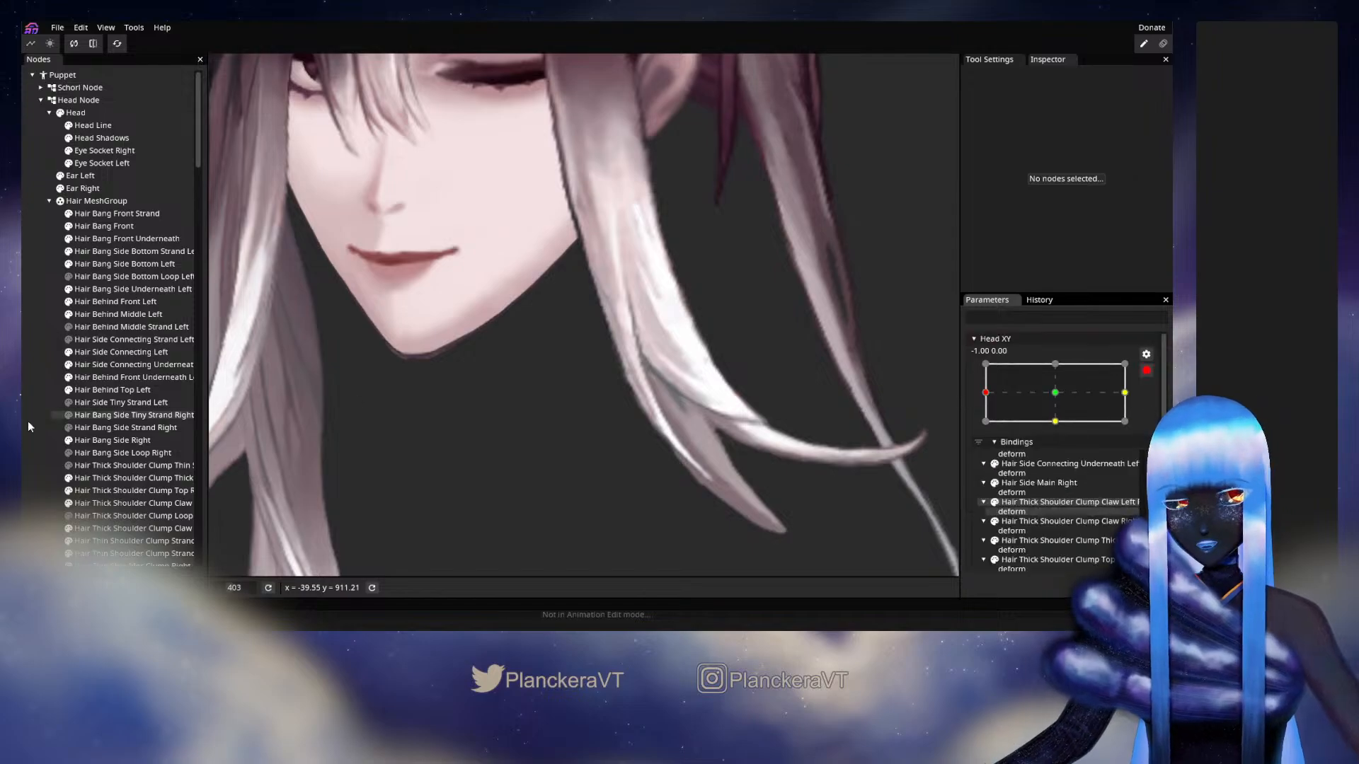
left_click(115, 253)
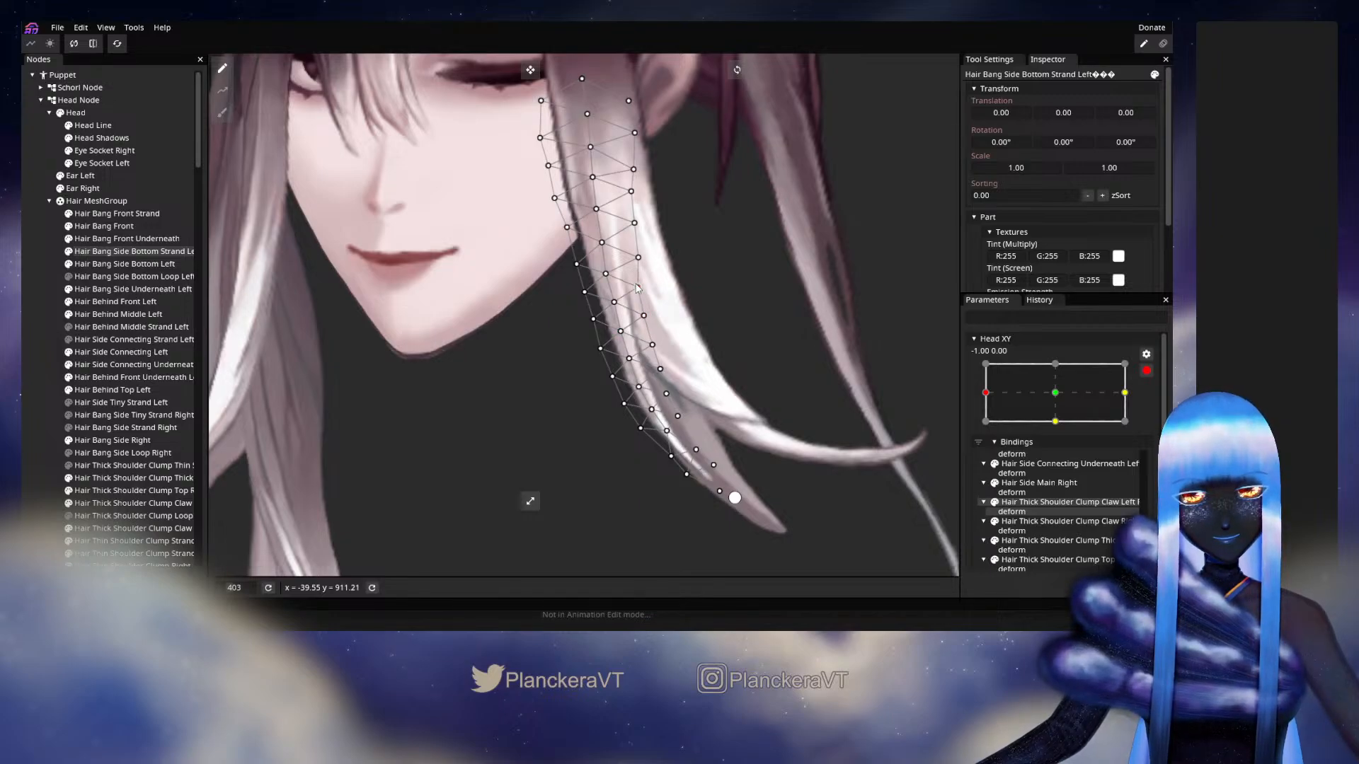
left_click(651, 346)
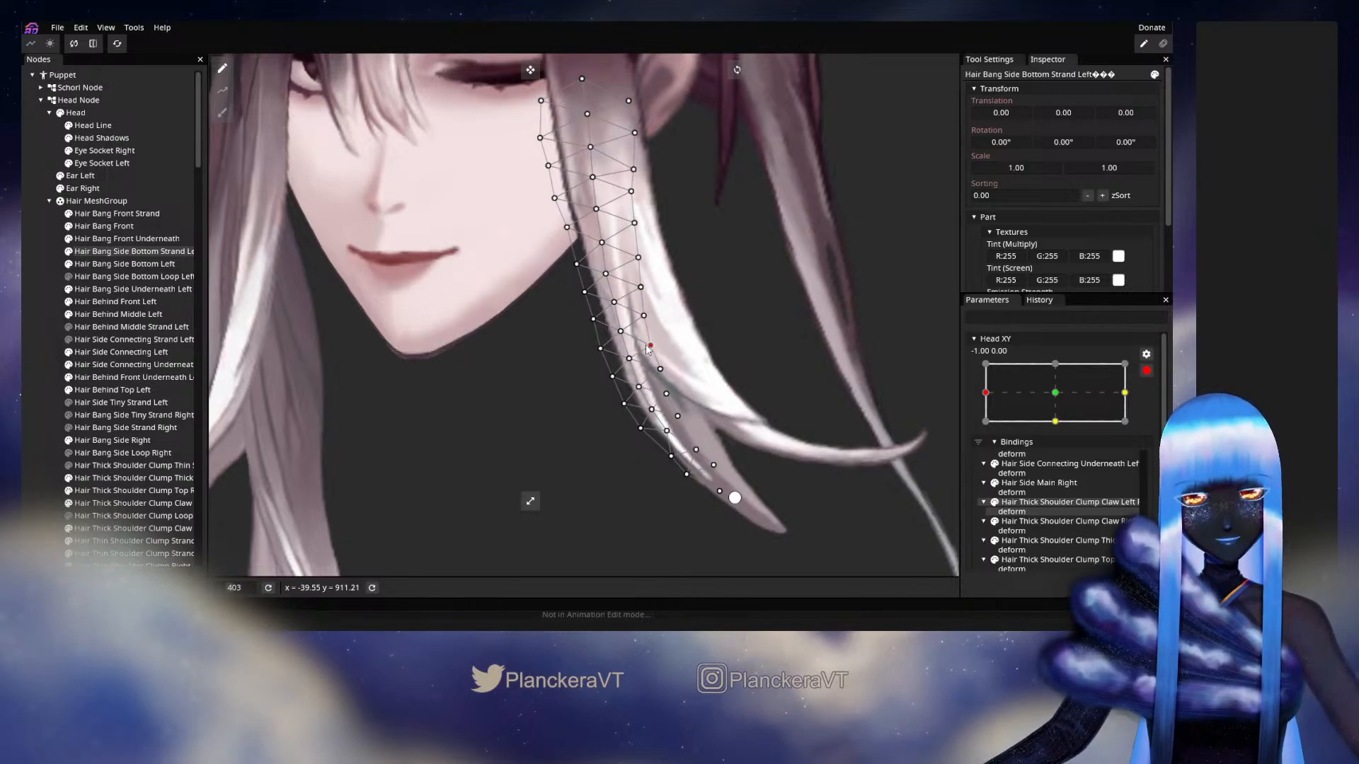
left_click(659, 370)
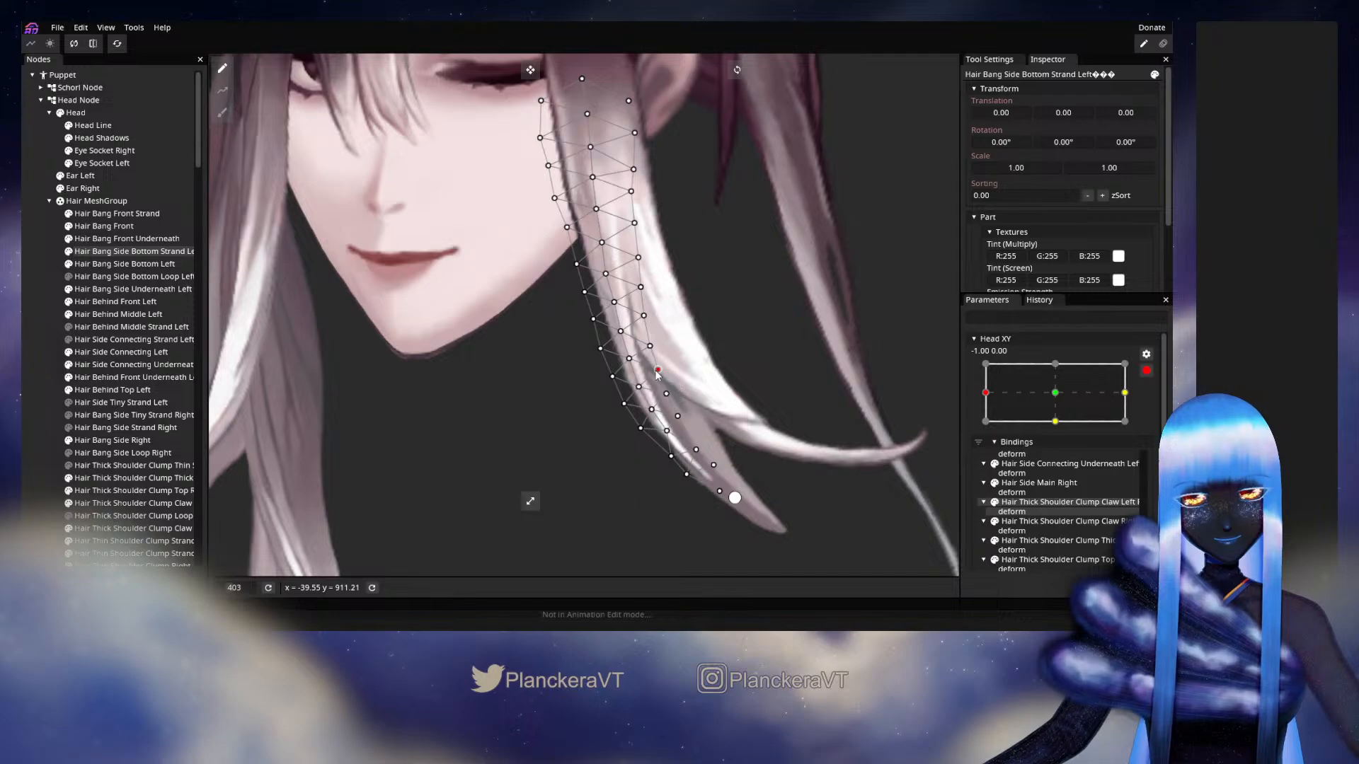
left_click(678, 416)
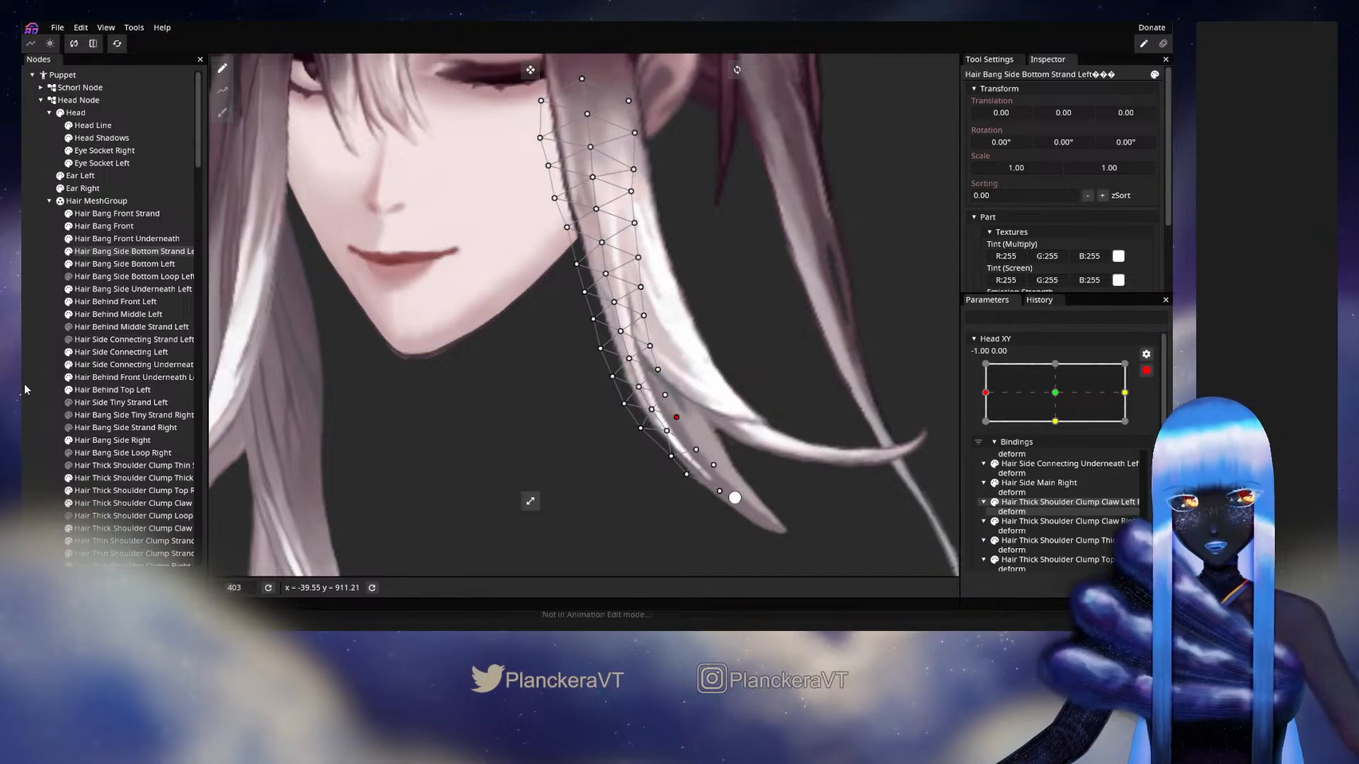
left_click(755, 421)
left_click(1147, 371)
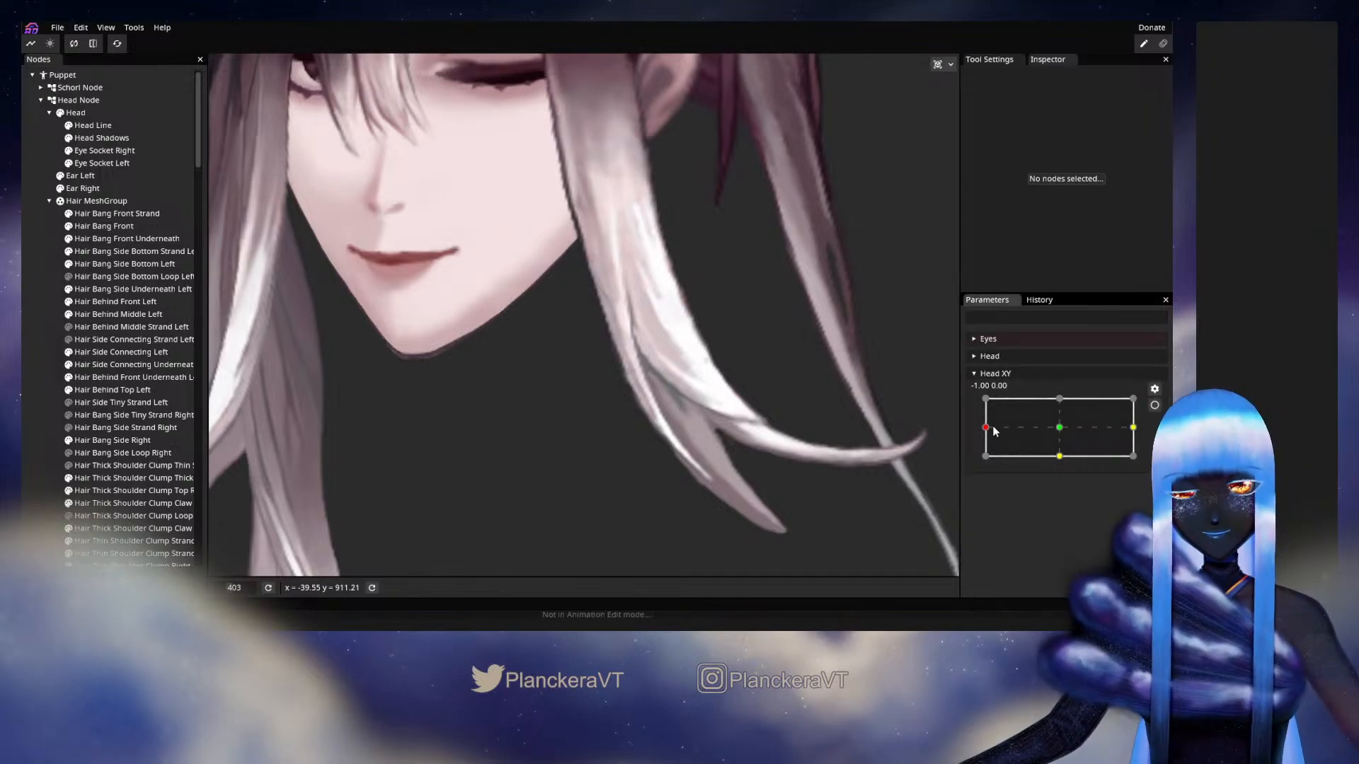
mouse_move(1000, 430)
left_mouse_down()
mouse_move(1068, 428)
mouse_move(985, 429)
left_mouse_up()
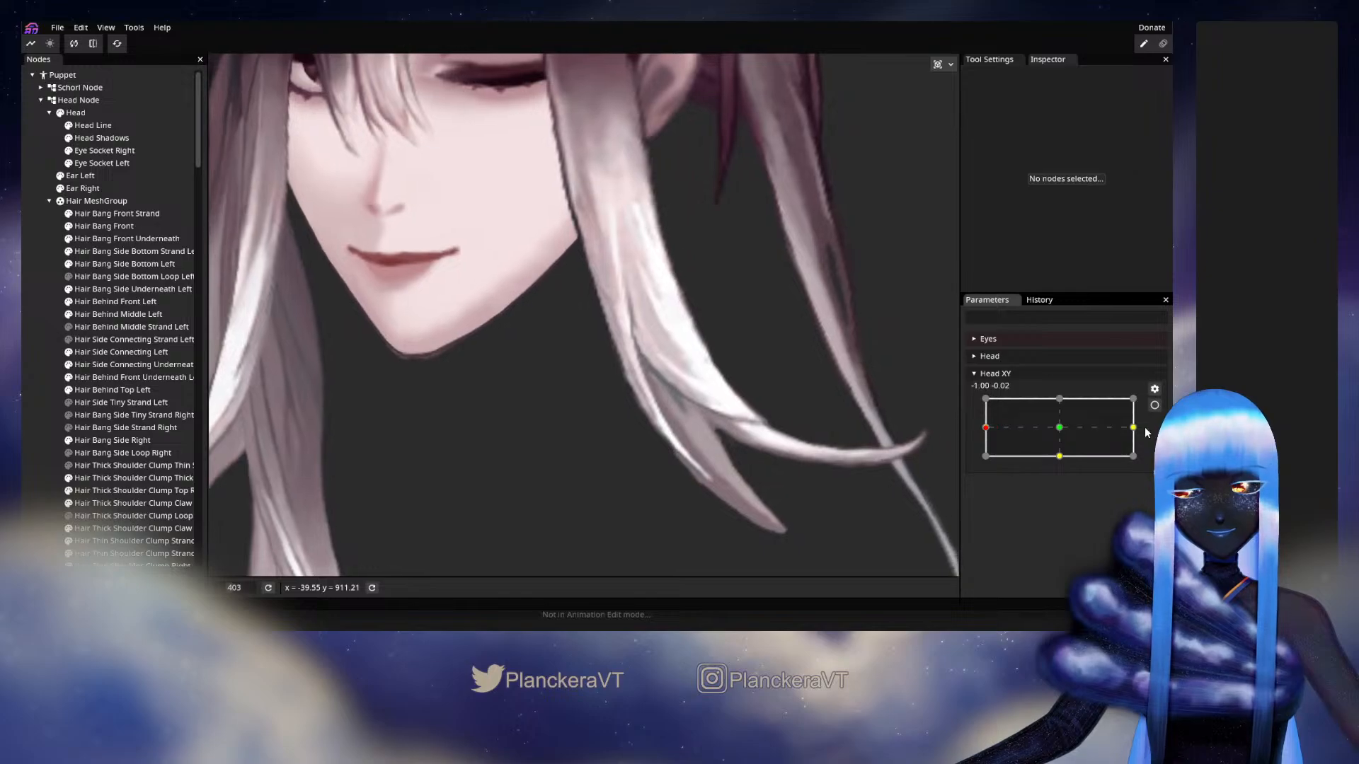
Brush the vertices around the tip of Hair Bang Side Bottom Strand Left slightly downward at Head XY -1.00, and preview the head motion
left_click(1152, 408)
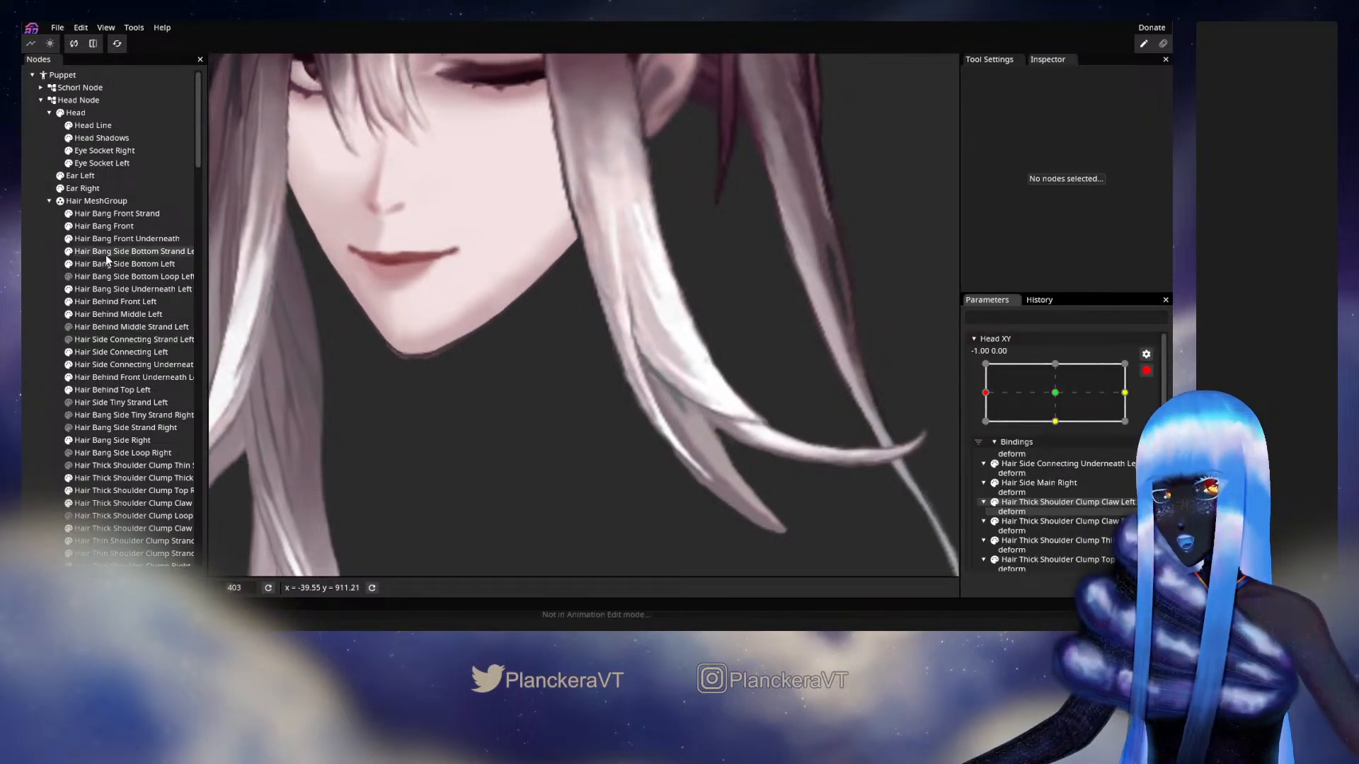
left_click(139, 252)
left_click(222, 112)
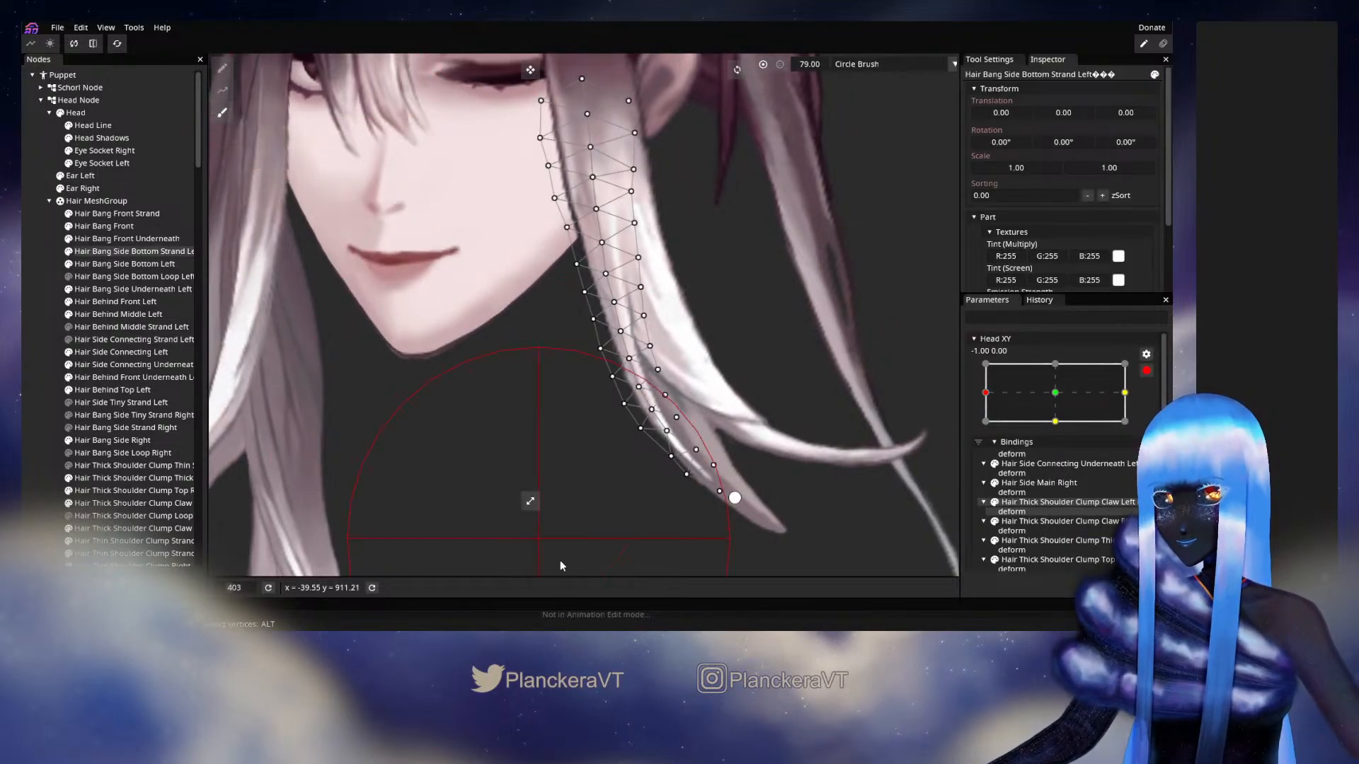
mouse_move(608, 572)
left_mouse_down()
mouse_move(586, 476)
mouse_move(609, 501)
left_mouse_up()
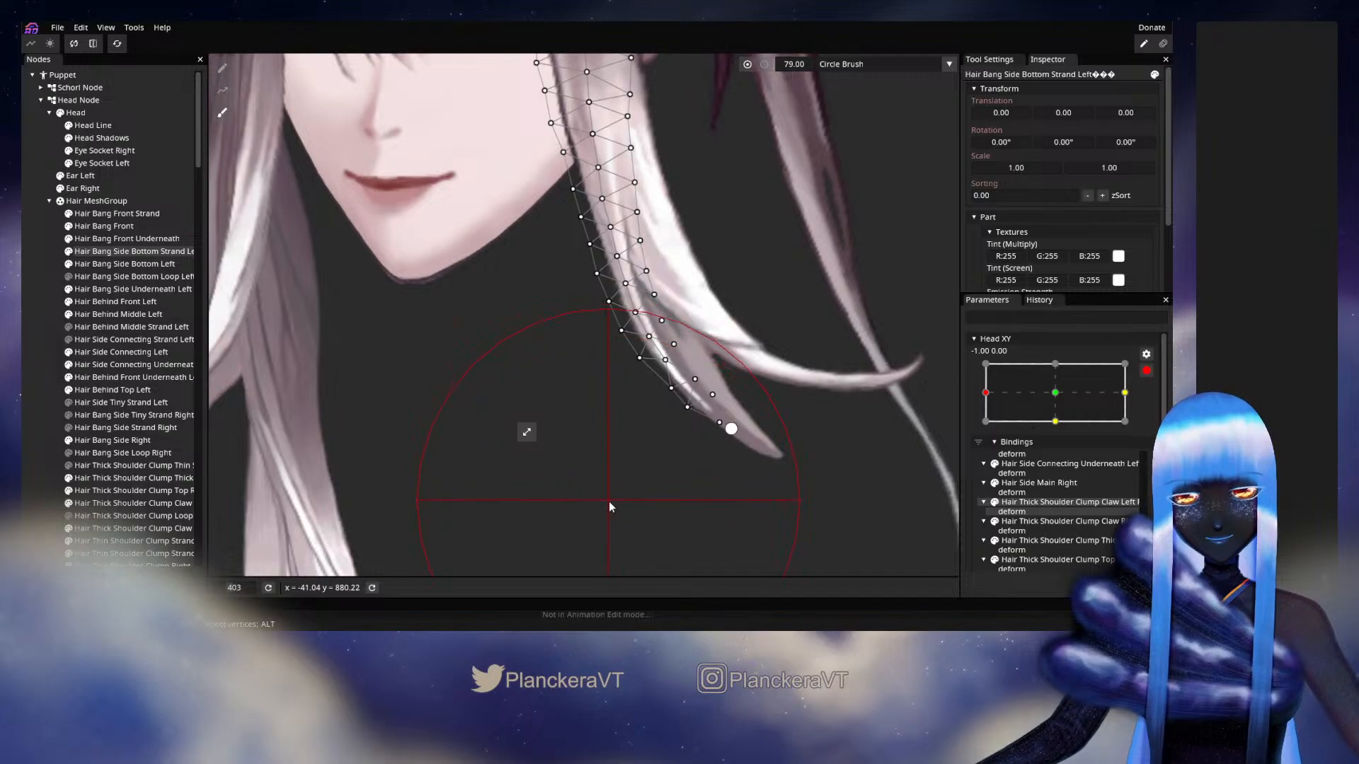
left_click(39, 394)
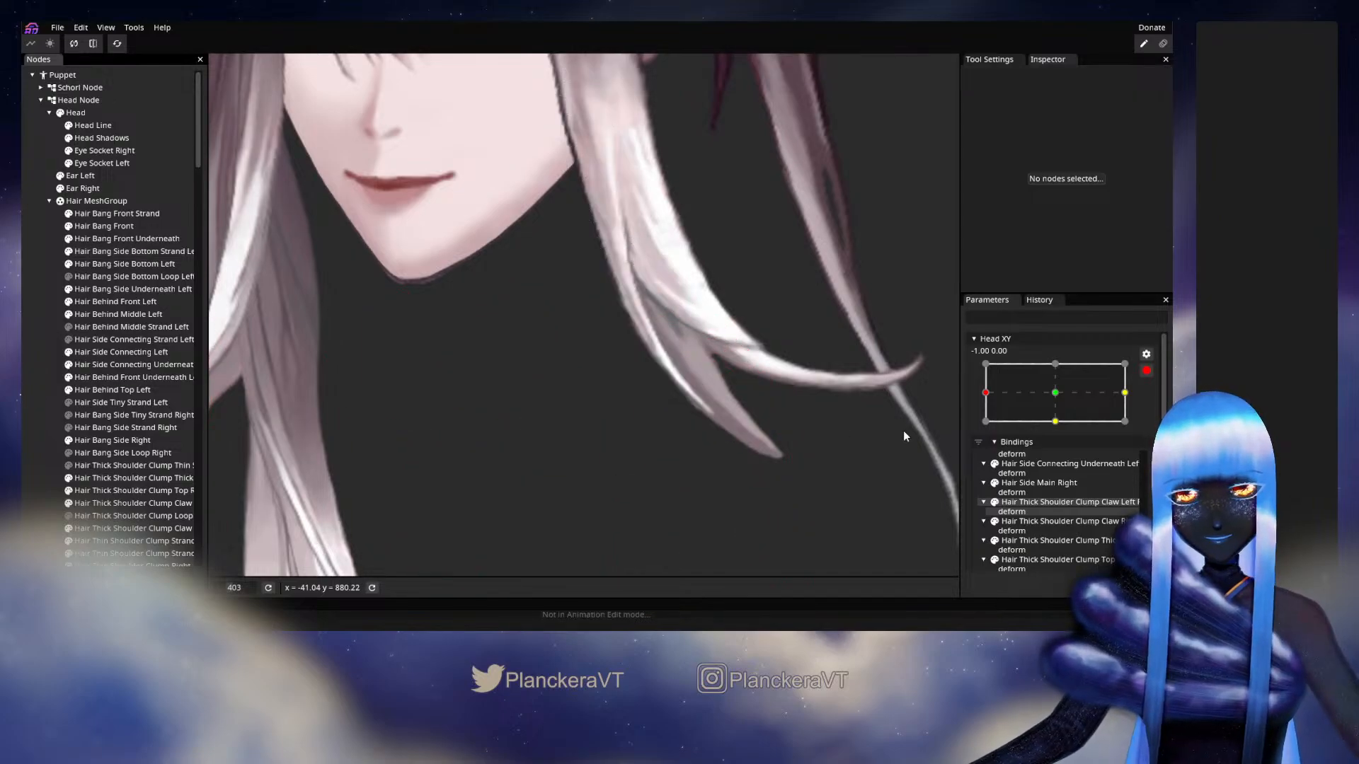
left_click(1146, 370)
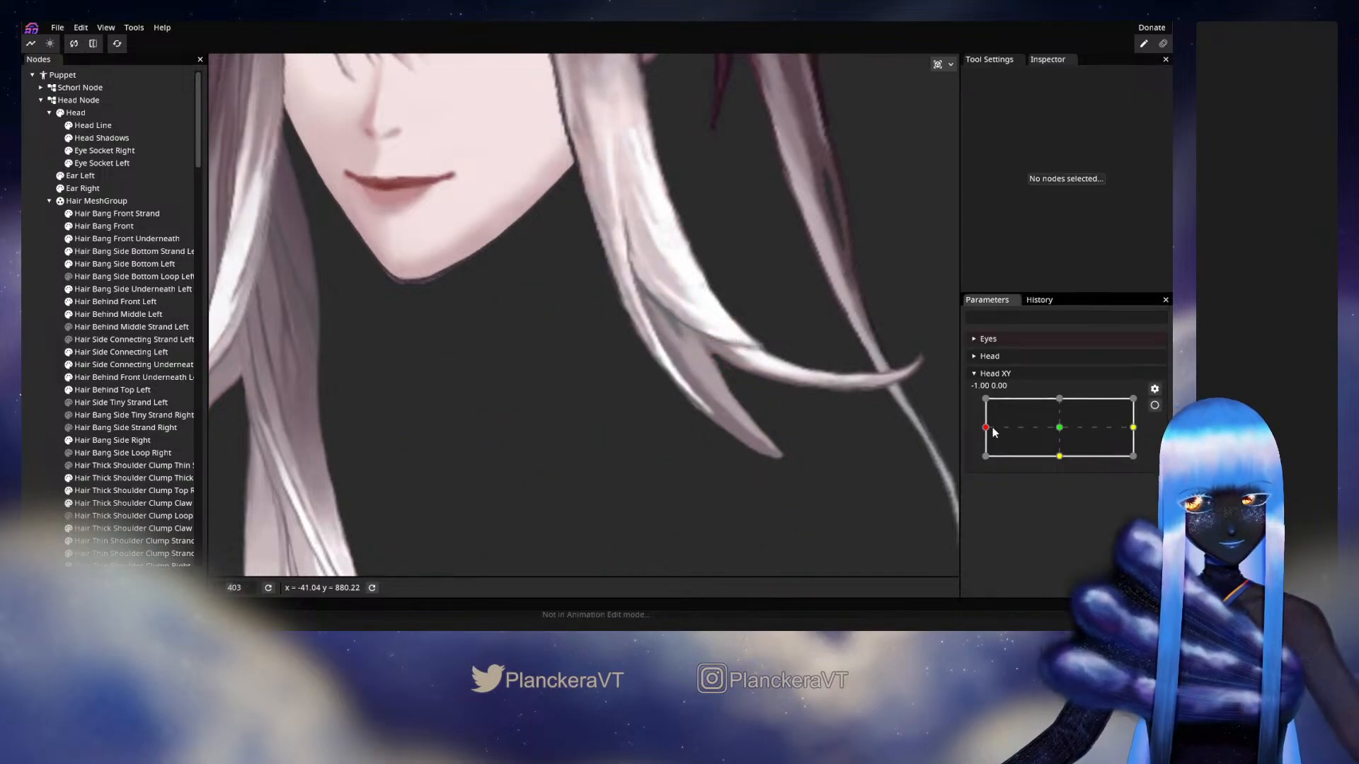
mouse_move(988, 426)
left_mouse_down()
mouse_move(1059, 428)
mouse_move(986, 439)
left_mouse_up()
Nudge a vertex on the lower outer edge of Hair Bang Side Bottom Strand Left at Head XY -1.00, and preview the head turn
left_click(1155, 405)
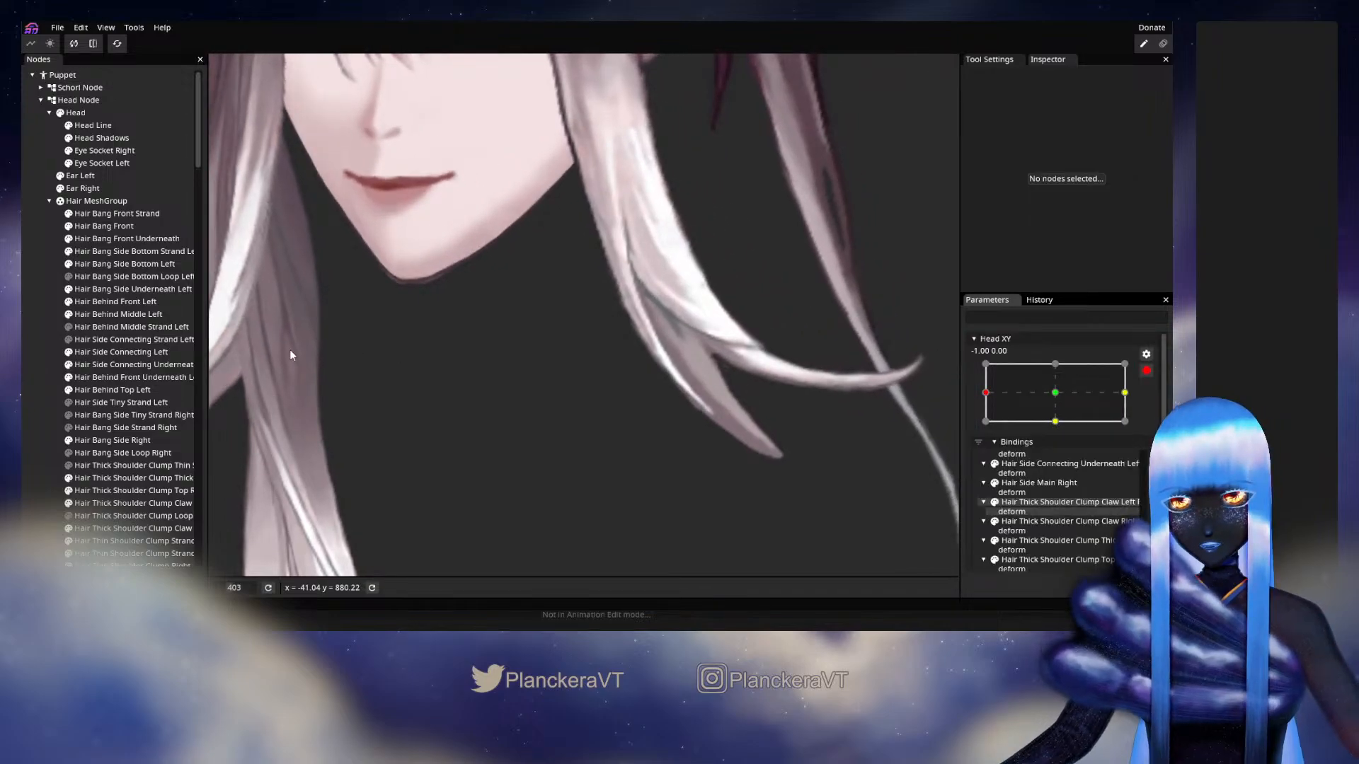
left_click(121, 251)
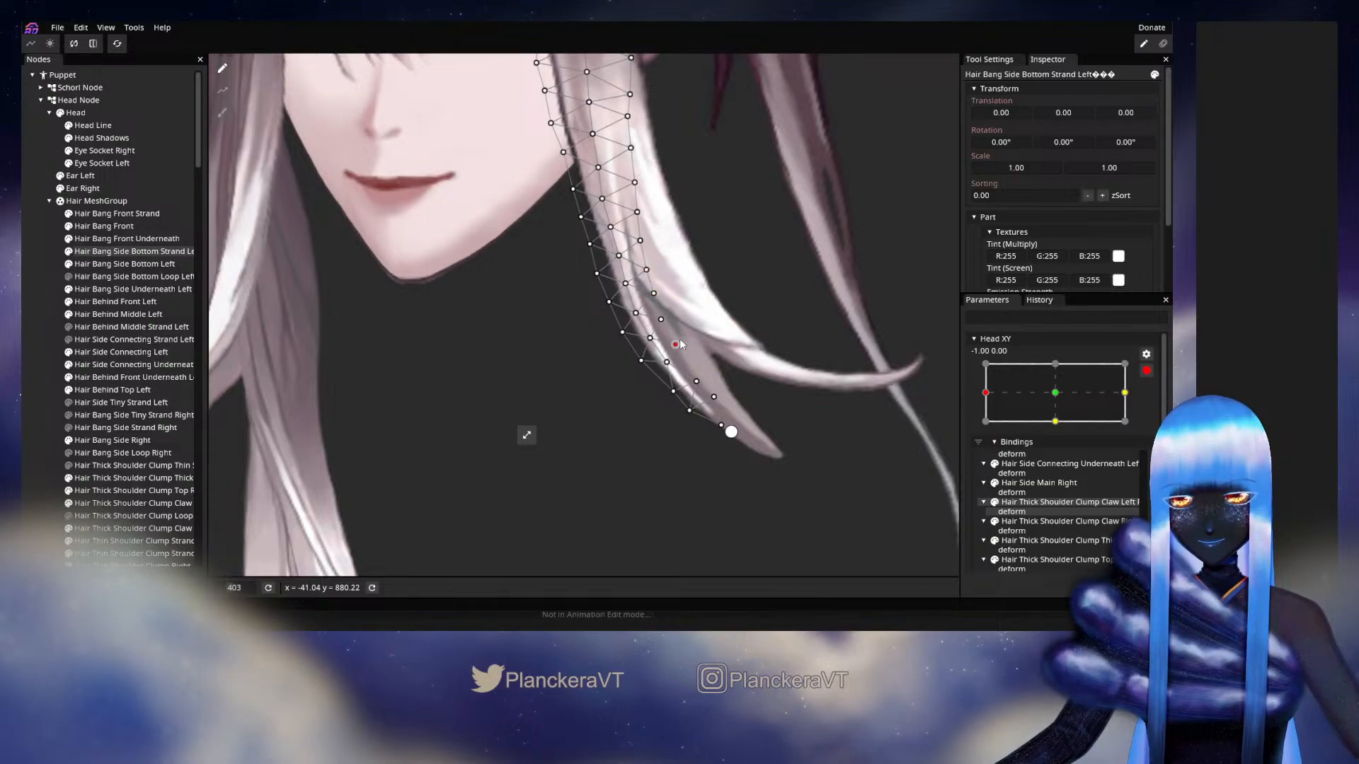
left_click(307, 348)
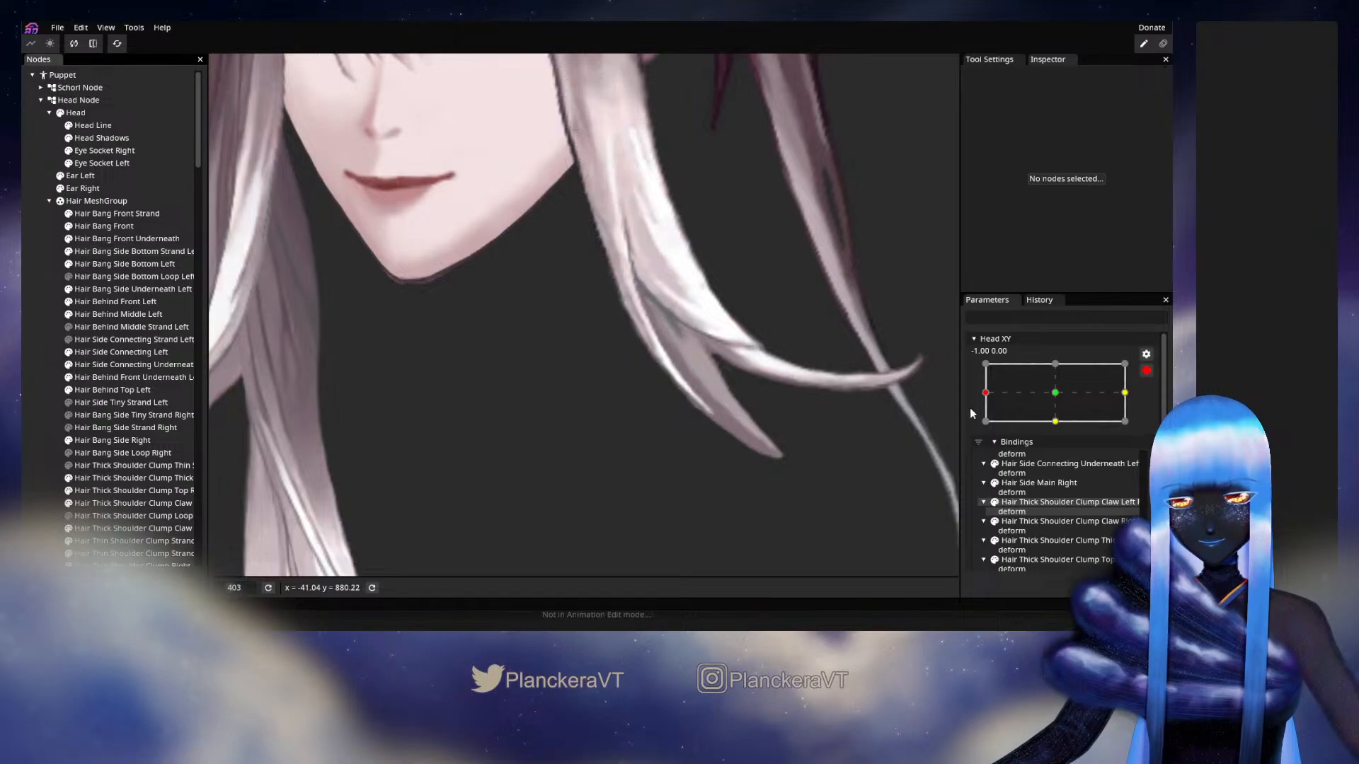
mouse_move(987, 427)
left_mouse_down()
mouse_move(1068, 430)
mouse_move(976, 429)
left_mouse_up()
Brush the lower face-side edge of Hair Bang Side Bottom Strand Left slightly downward at Head XY -1.00, and preview the head turn
left_click(1155, 405)
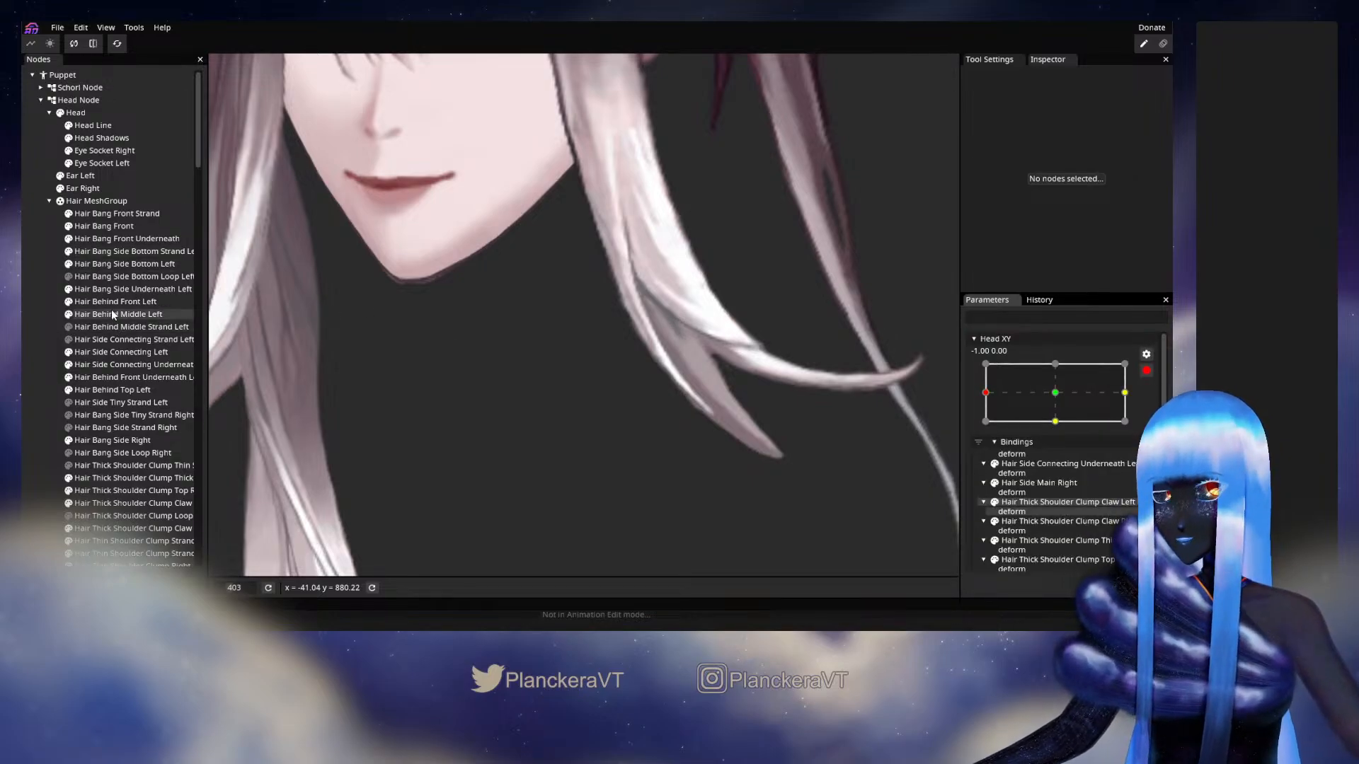
left_click(92, 252)
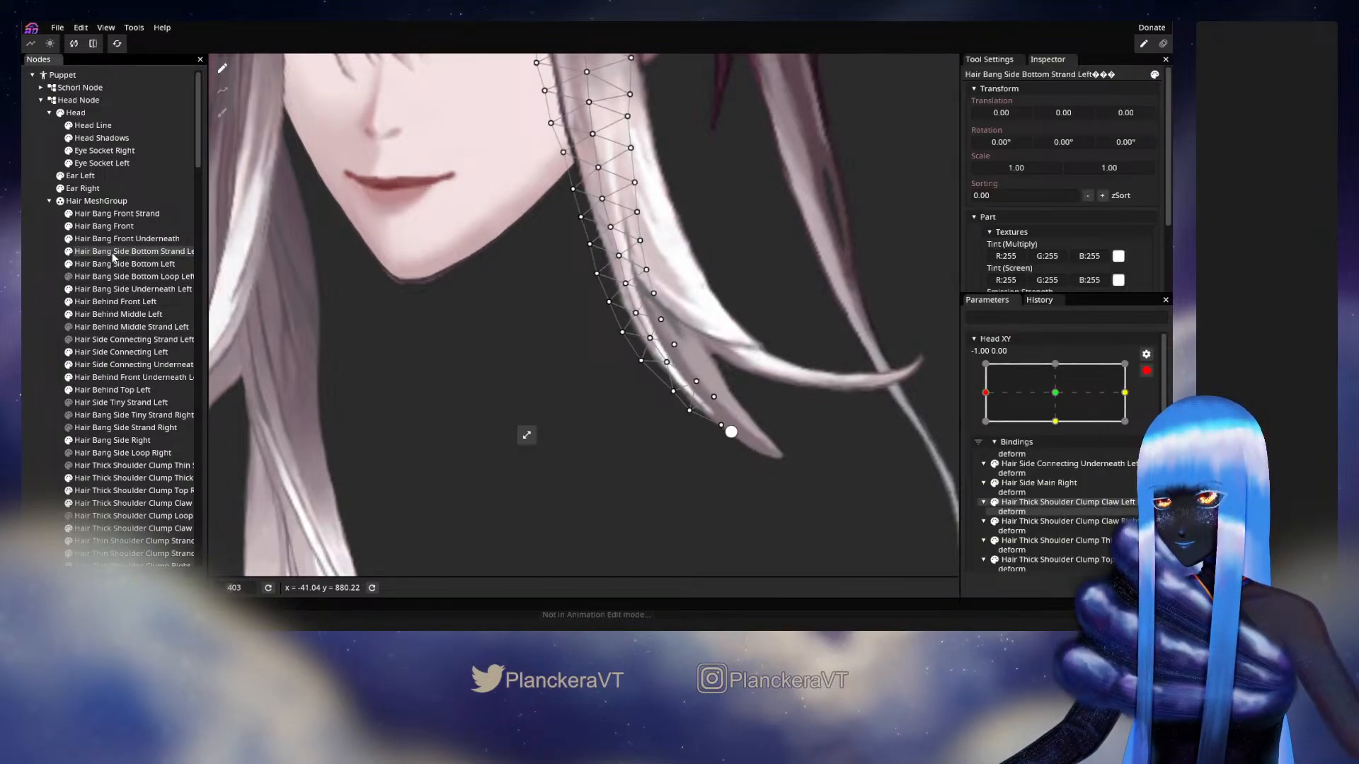
left_click(223, 112)
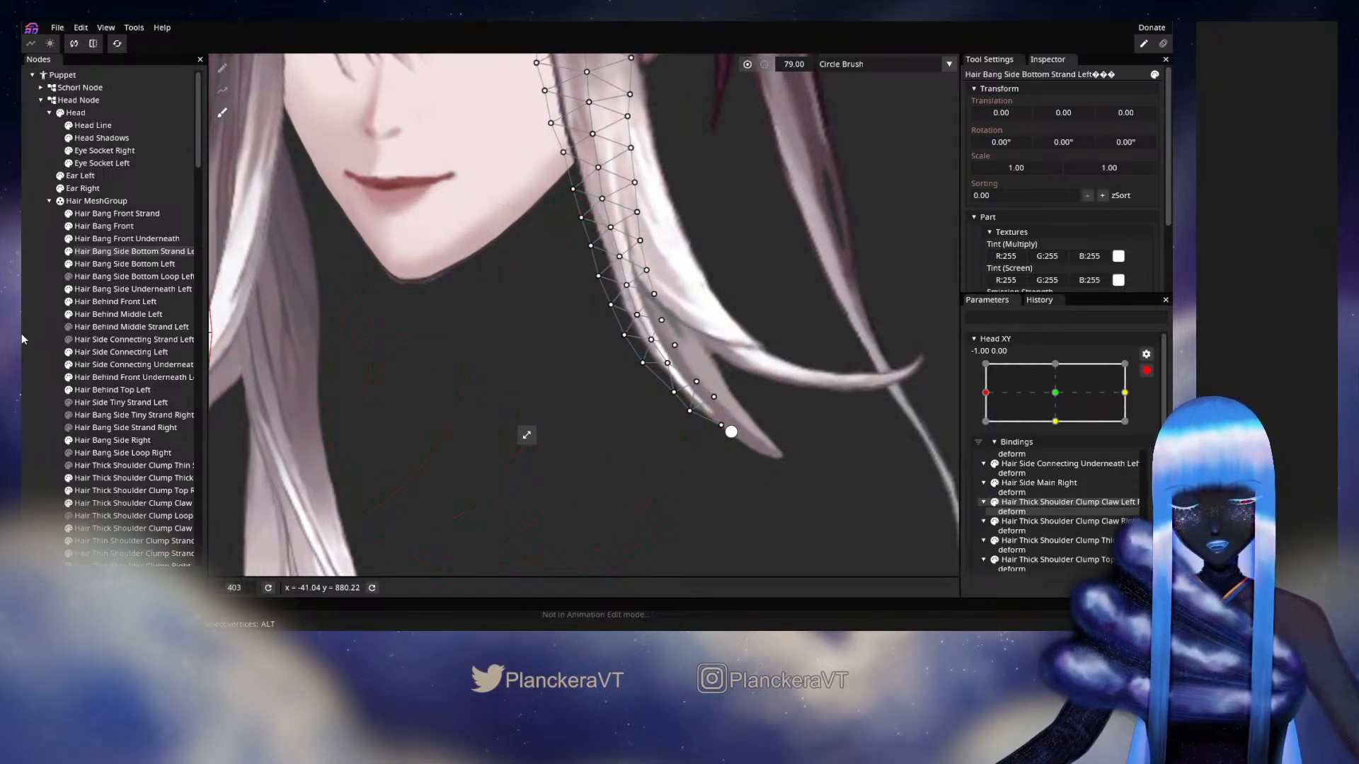
left_click(63, 350)
left_click(1146, 371)
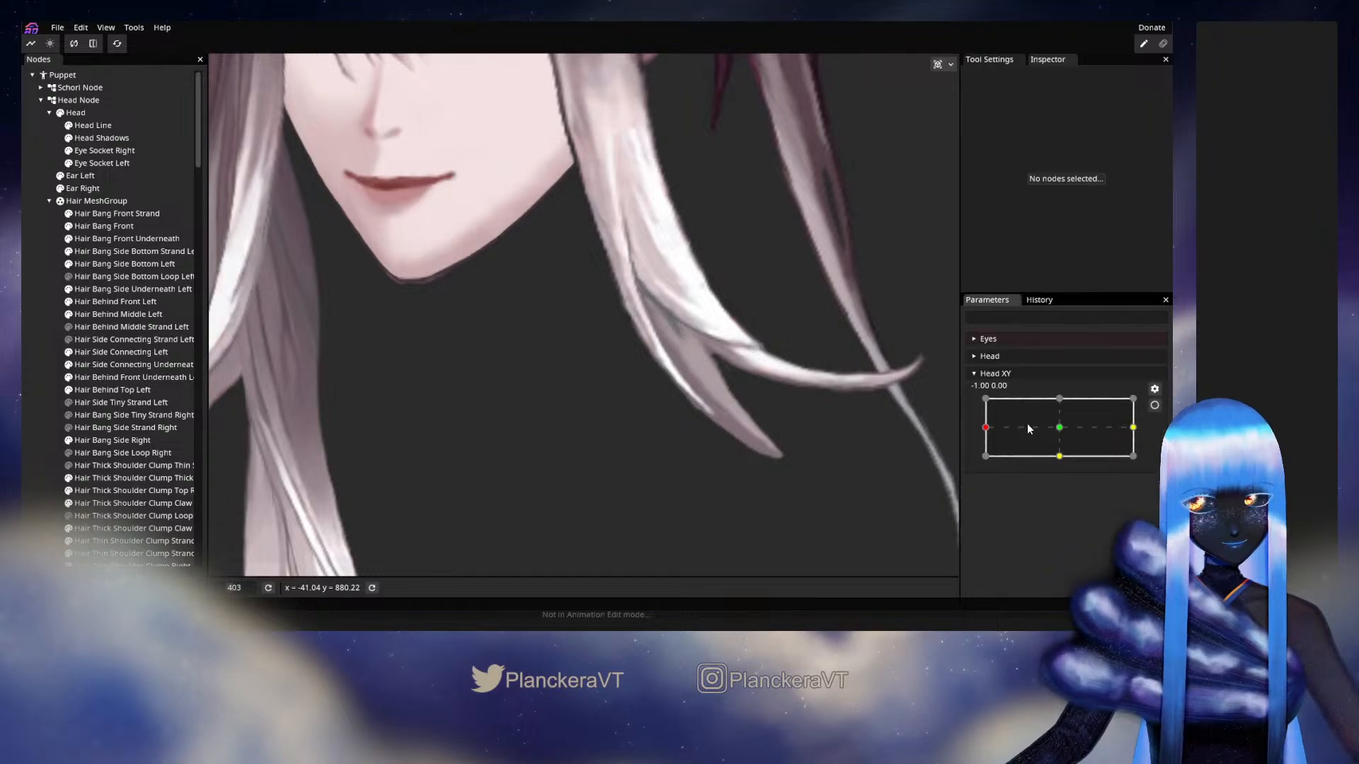
mouse_move(988, 432)
left_mouse_down()
mouse_move(1041, 426)
mouse_move(985, 426)
left_mouse_up()
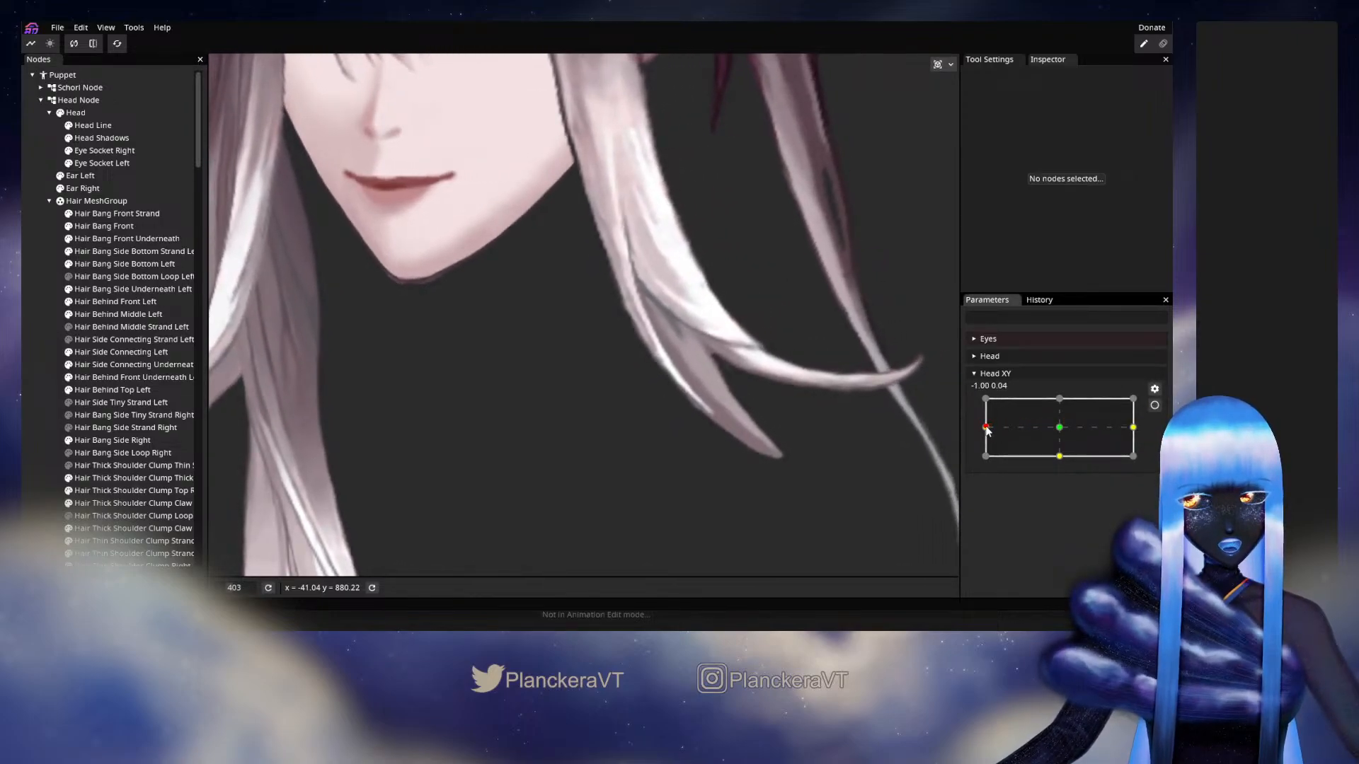
Adjust the outer-edge and centre vertices in Hair Bang Side Bottom Strand Left's lower half at Head XY -1.00, saving before previewing the turn
left_click(1155, 406)
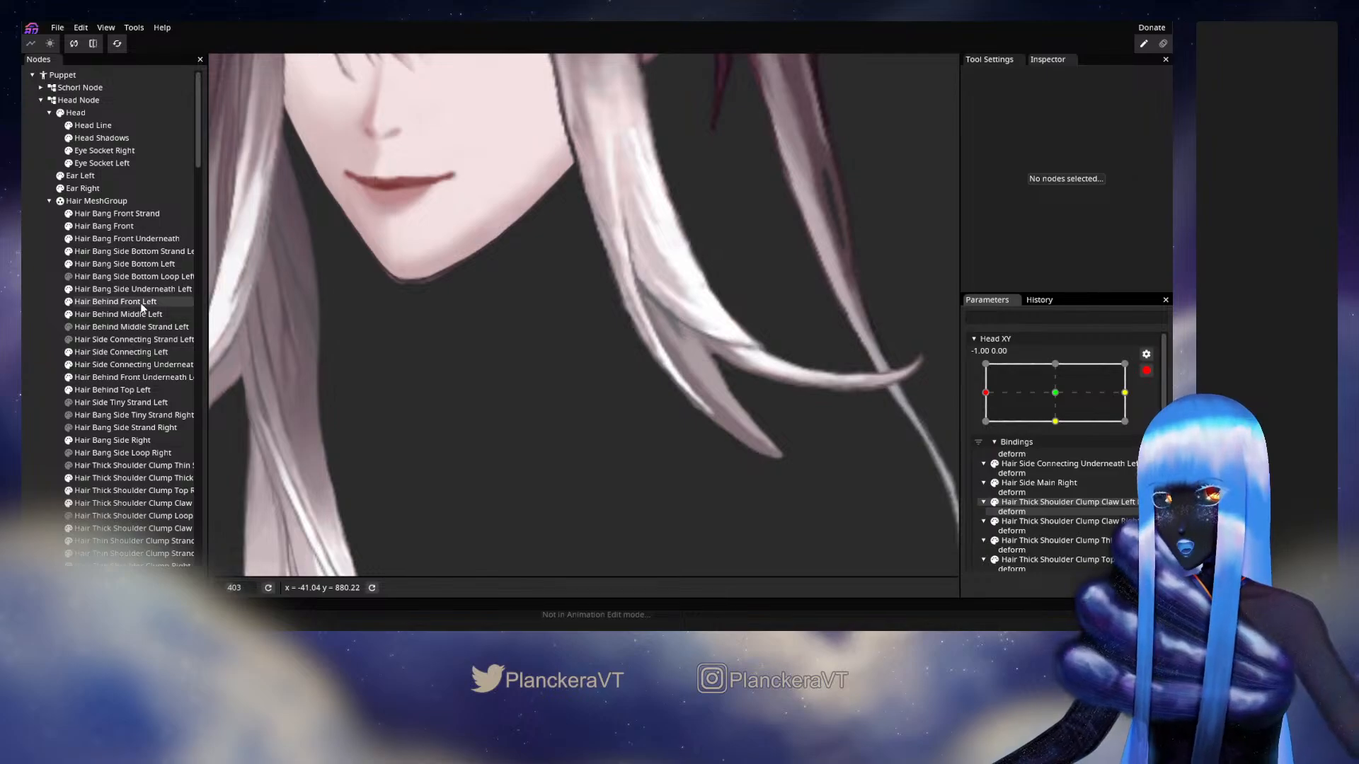
left_click(129, 254)
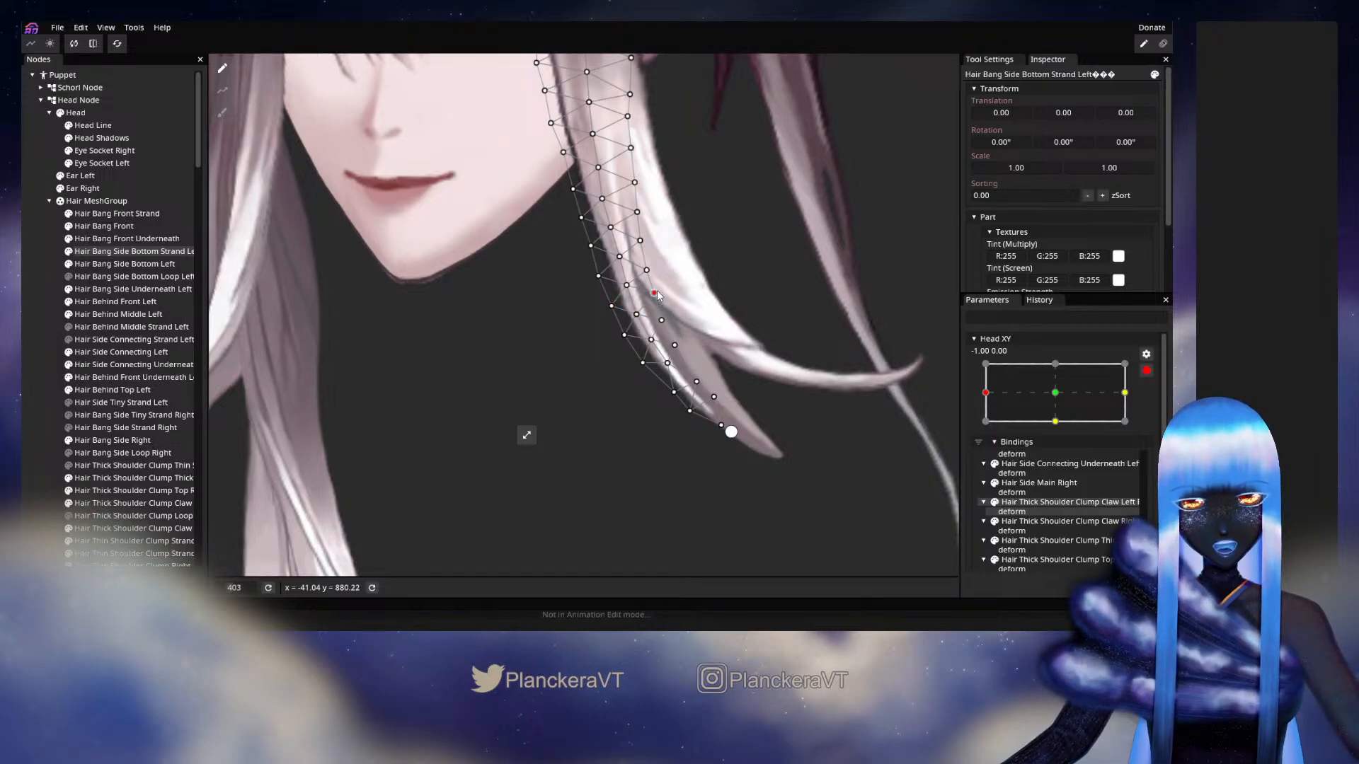
left_click(651, 341)
key("ctrl+s")
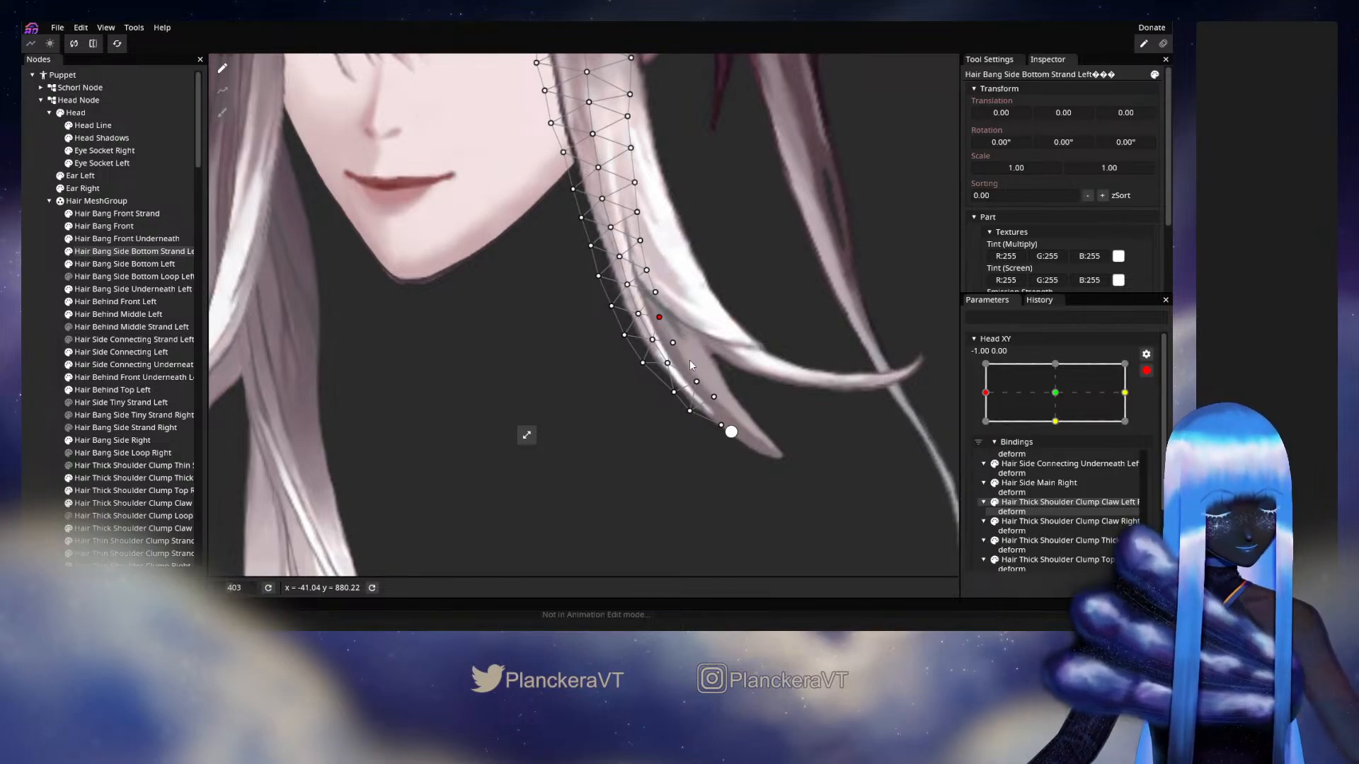
left_click(24, 428)
left_click(1143, 369)
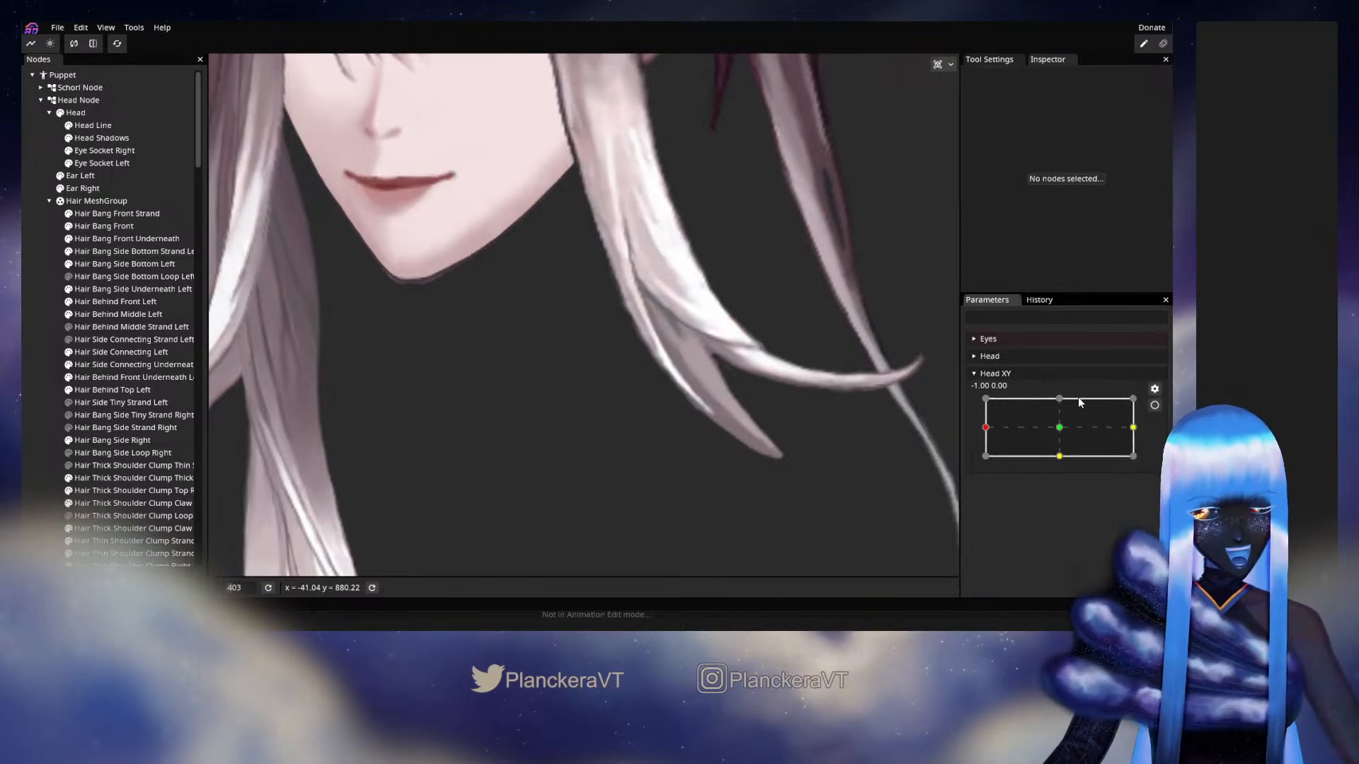
mouse_move(986, 427)
left_mouse_down()
mouse_move(1059, 425)
mouse_move(986, 428)
left_mouse_up()
Fine-tune the vertices along the centre row of Hair Bang Side Bottom Strand Left's lower half at Head XY -1.00, and preview the motion
left_click(1153, 407)
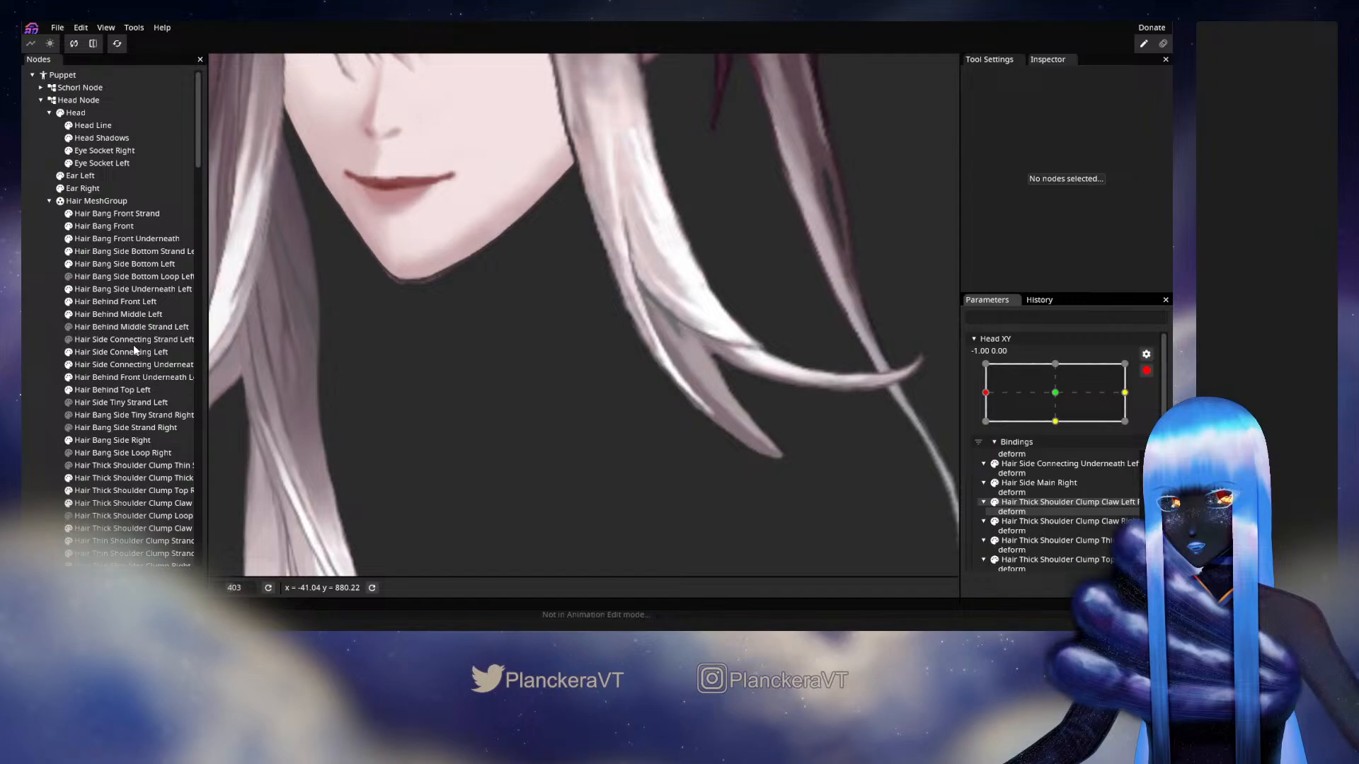
left_click(113, 265)
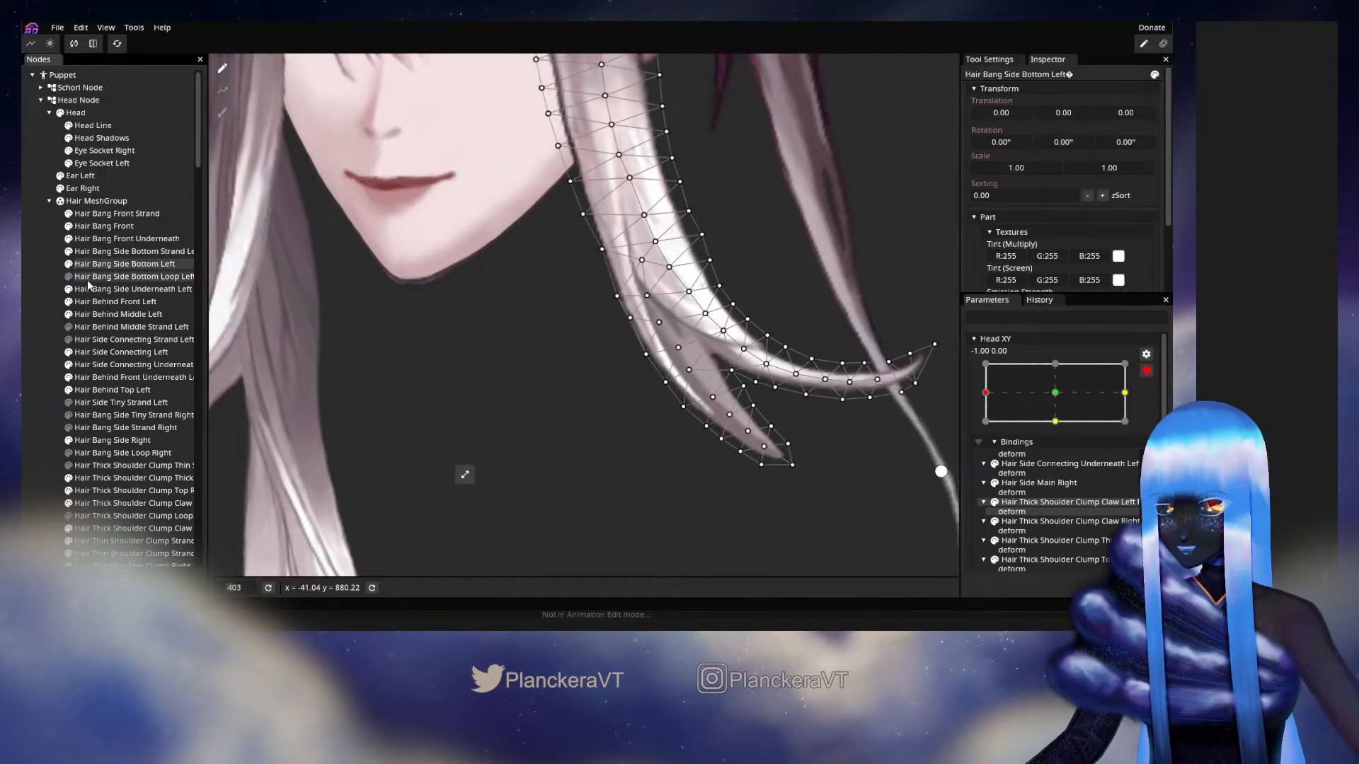
left_click(127, 252)
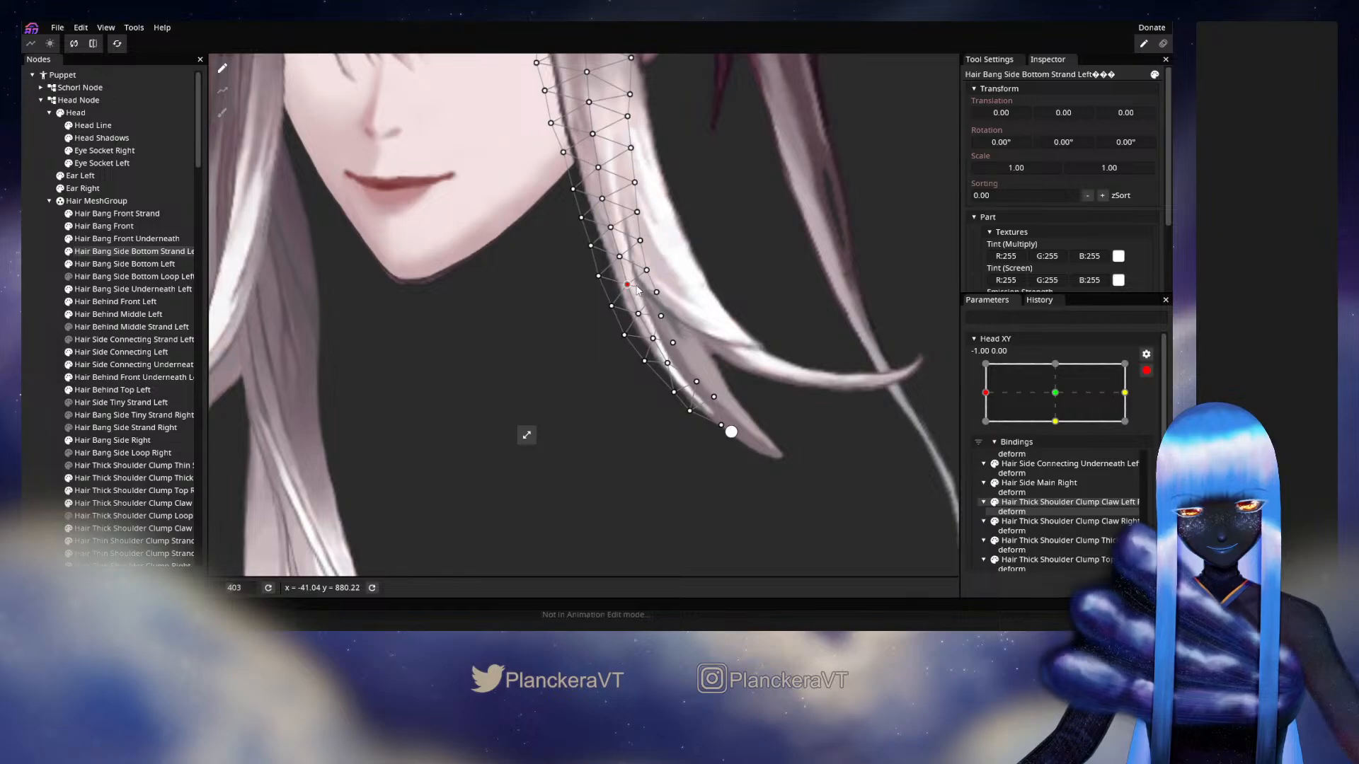
left_click(30, 337)
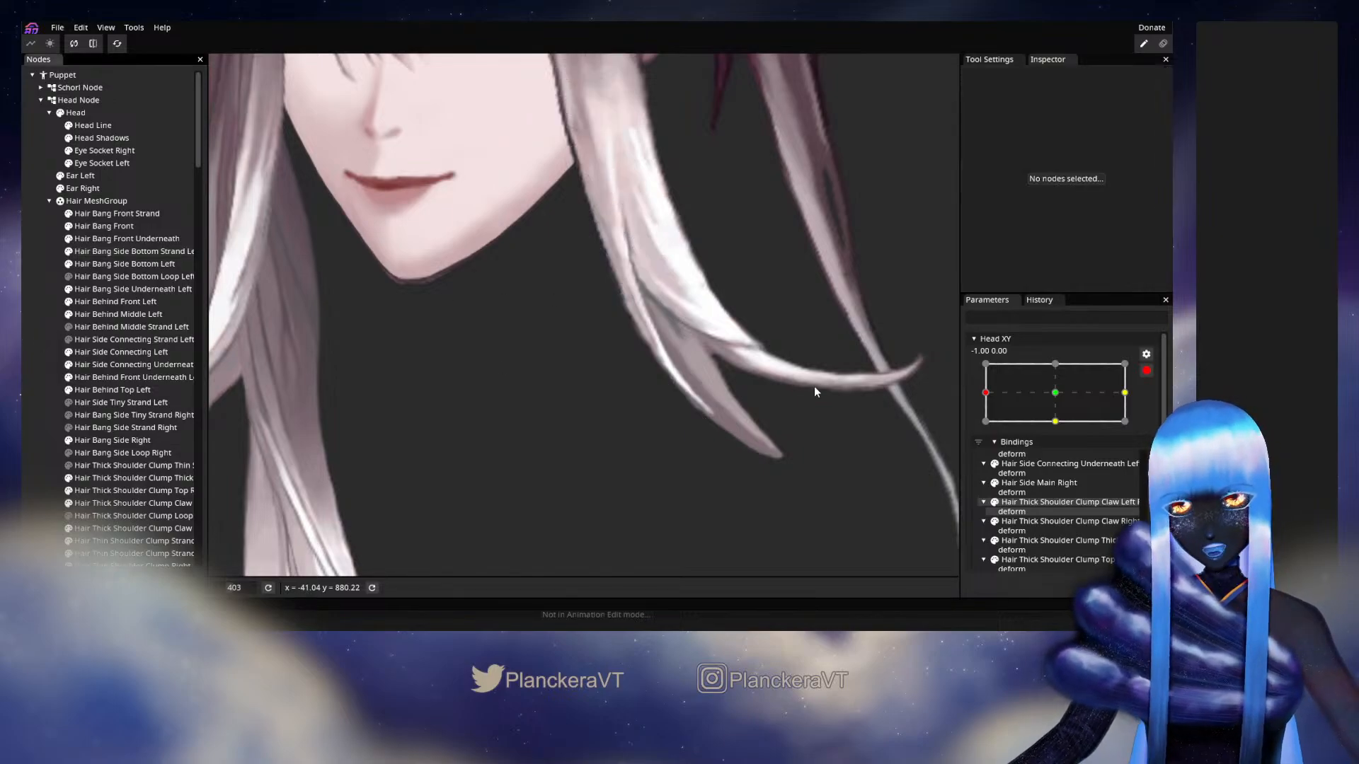
left_click(1150, 374)
left_click(1151, 372)
mouse_move(985, 428)
left_mouse_down()
mouse_move(1060, 427)
mouse_move(1027, 416)
mouse_move(985, 427)
left_mouse_up()
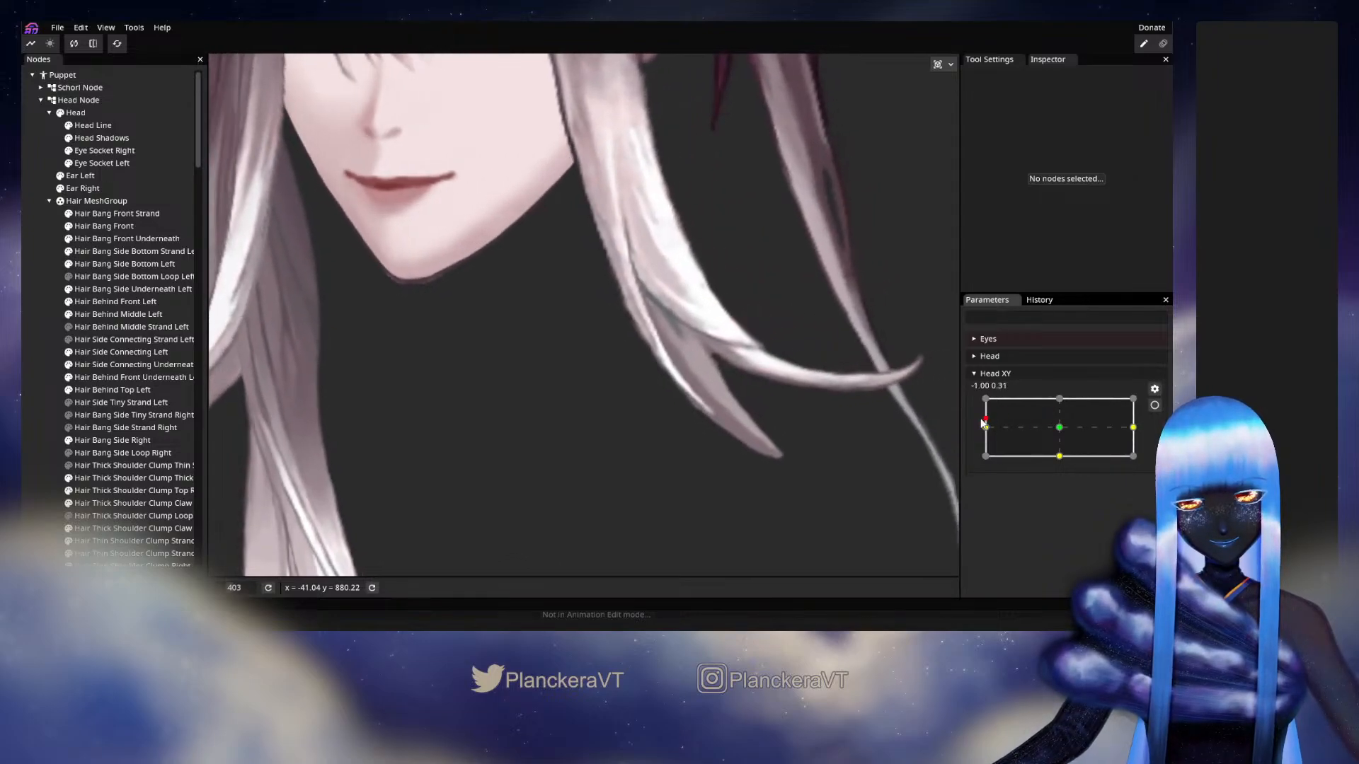
Nudge the face-side vertices just above the tip of Hair Bang Side Bottom Strand Left at Head XY -1.00, and preview the turn
left_click(1154, 405)
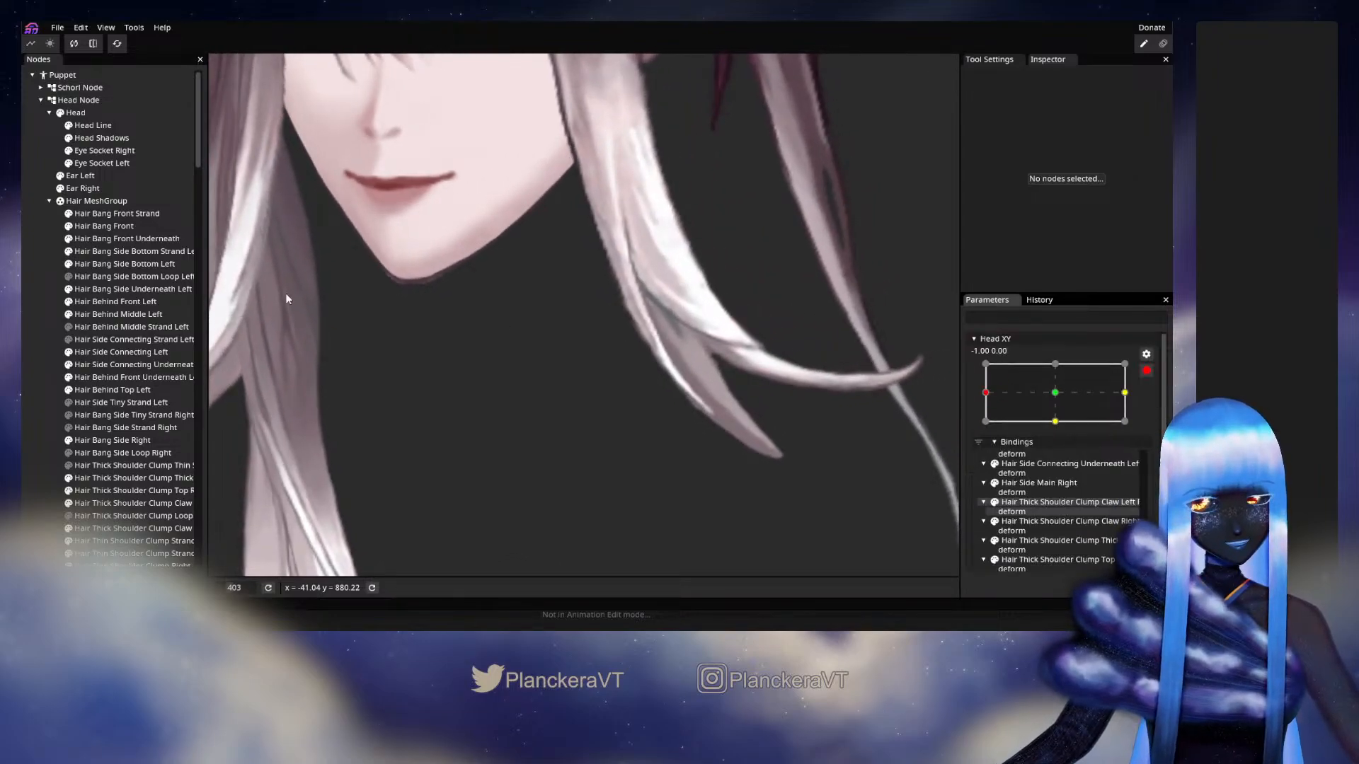
left_click(120, 249)
left_click(651, 339)
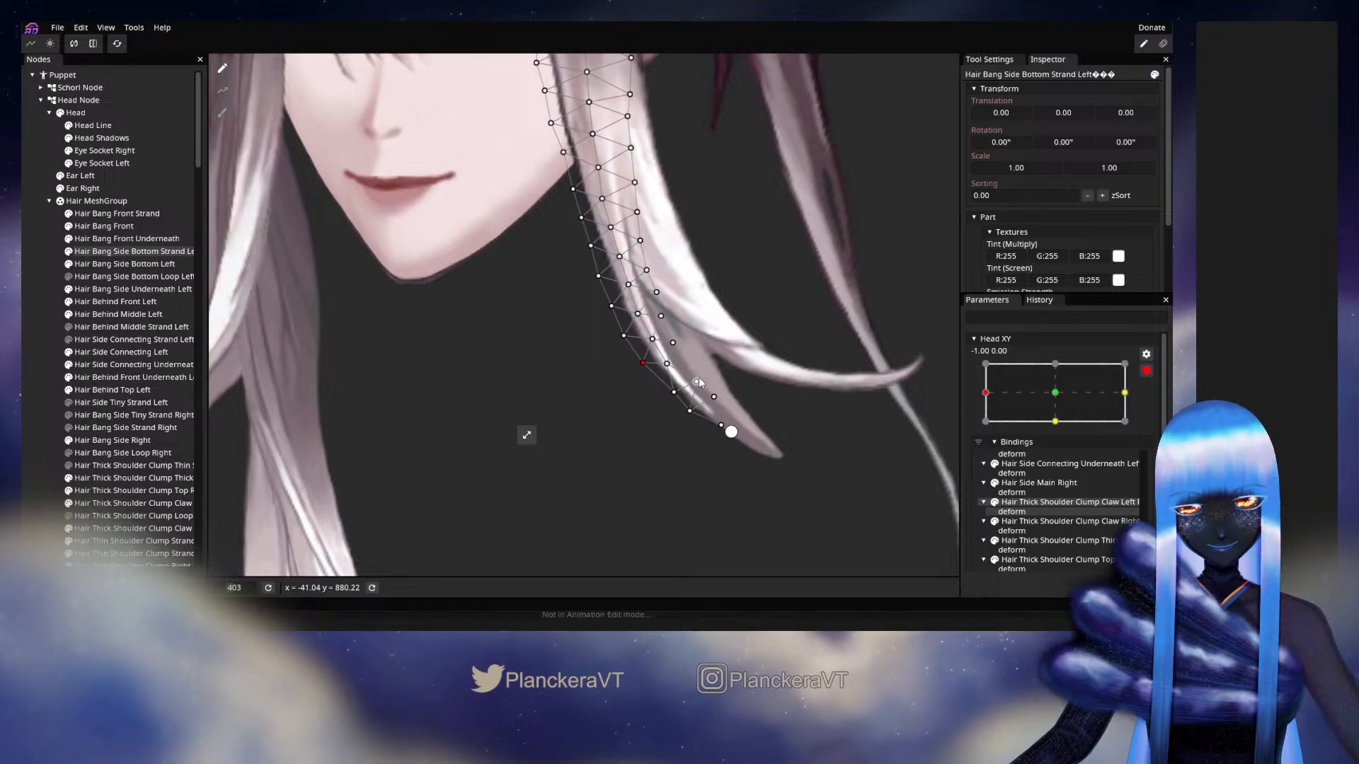
left_click(674, 392)
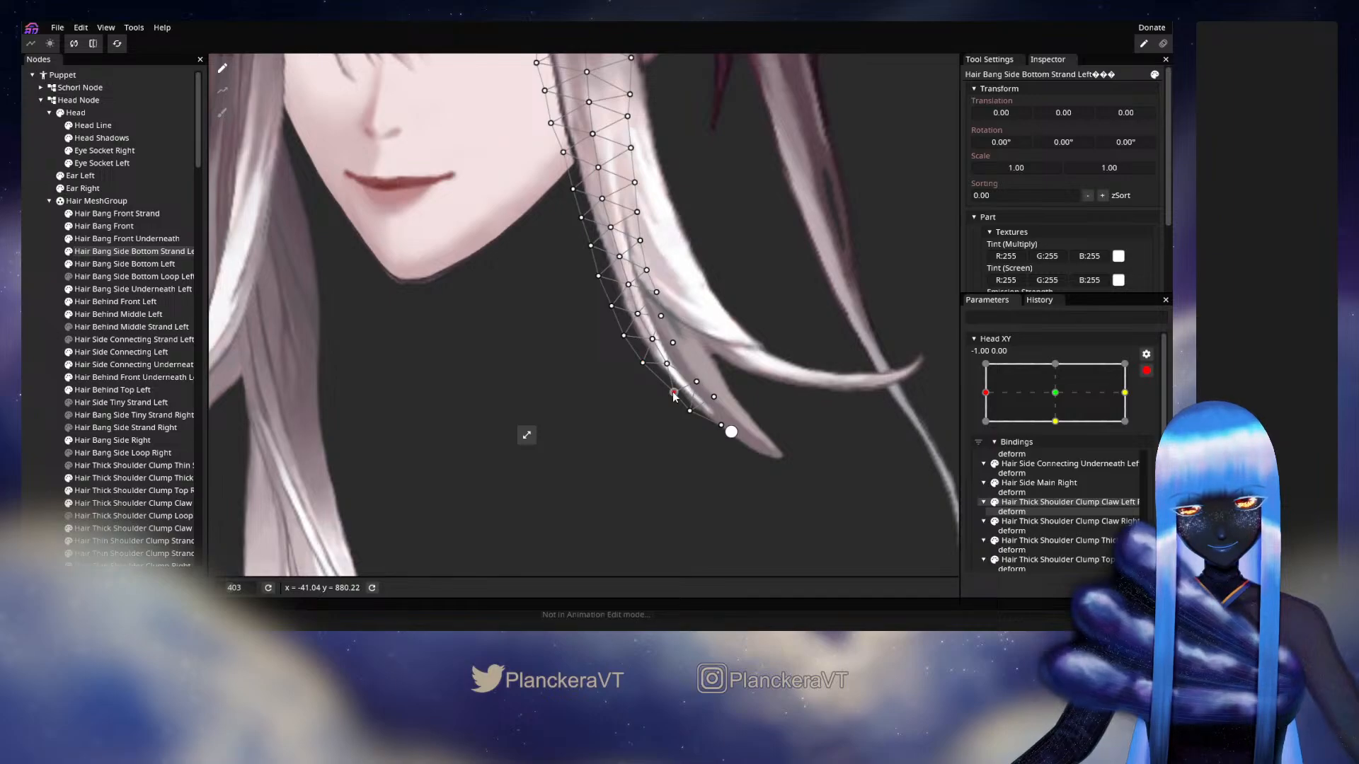
left_click(50, 320)
left_click(1147, 370)
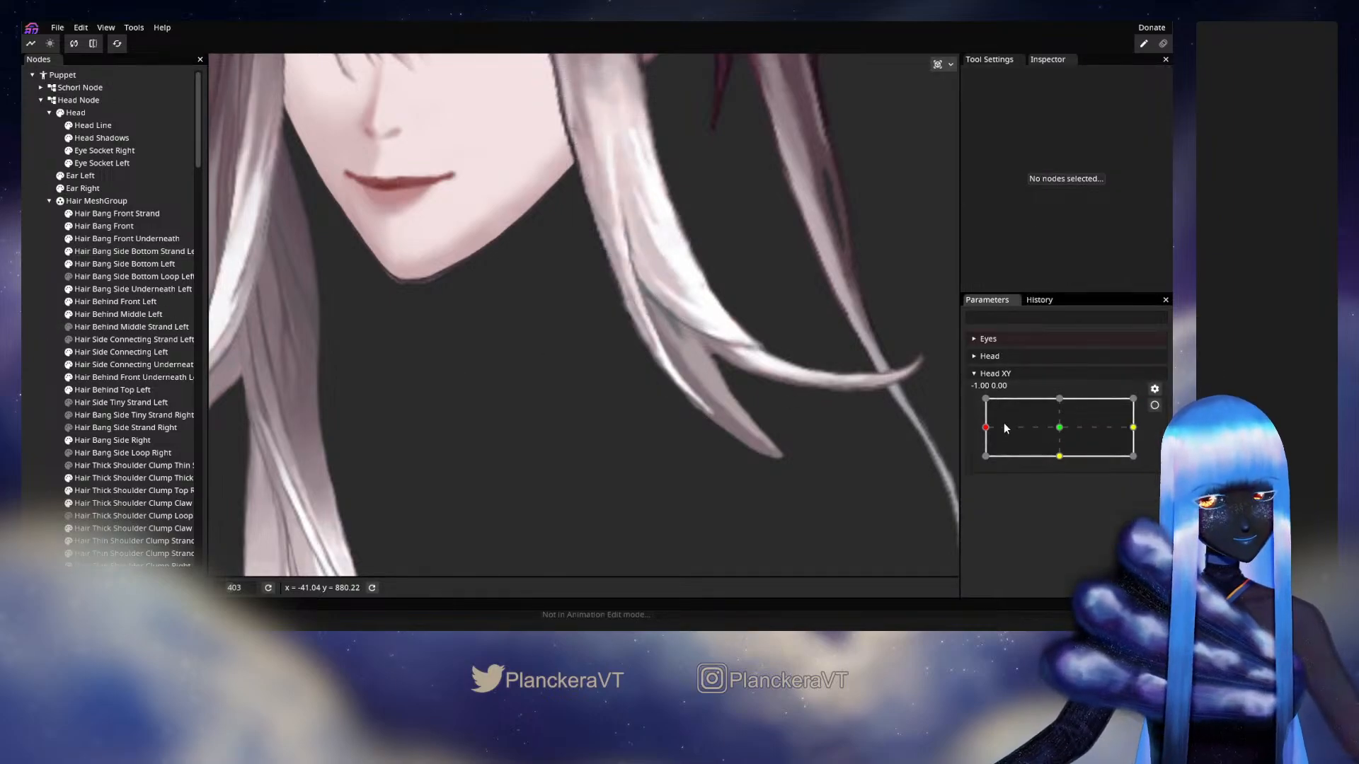
mouse_move(1004, 427)
left_mouse_down()
mouse_move(1051, 430)
mouse_move(993, 438)
mouse_move(1059, 440)
mouse_move(985, 438)
left_mouse_up()
Move the outer-edge vertices midway down Hair Bang Side Bottom Strand Left slightly inward at Head XY -1.00, and preview the head turn
left_click(1155, 404)
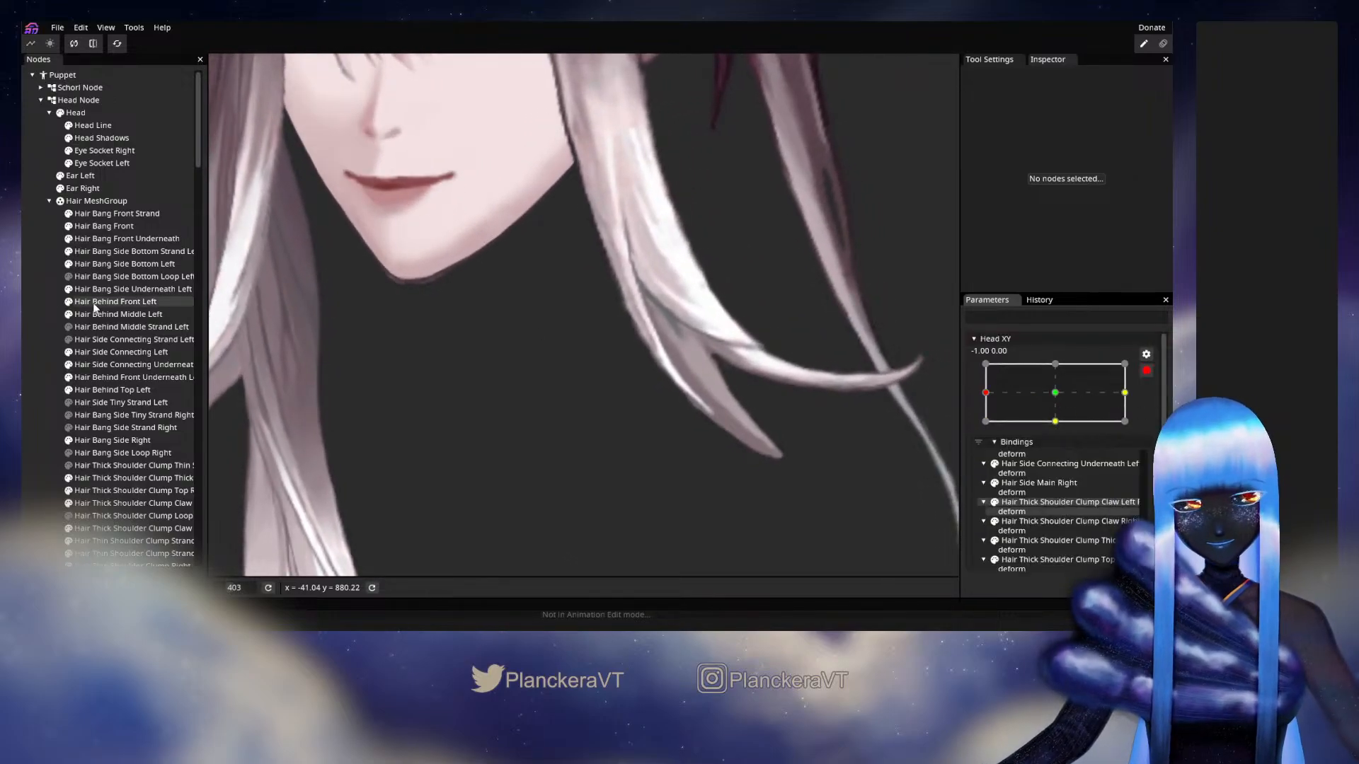
left_click(127, 251)
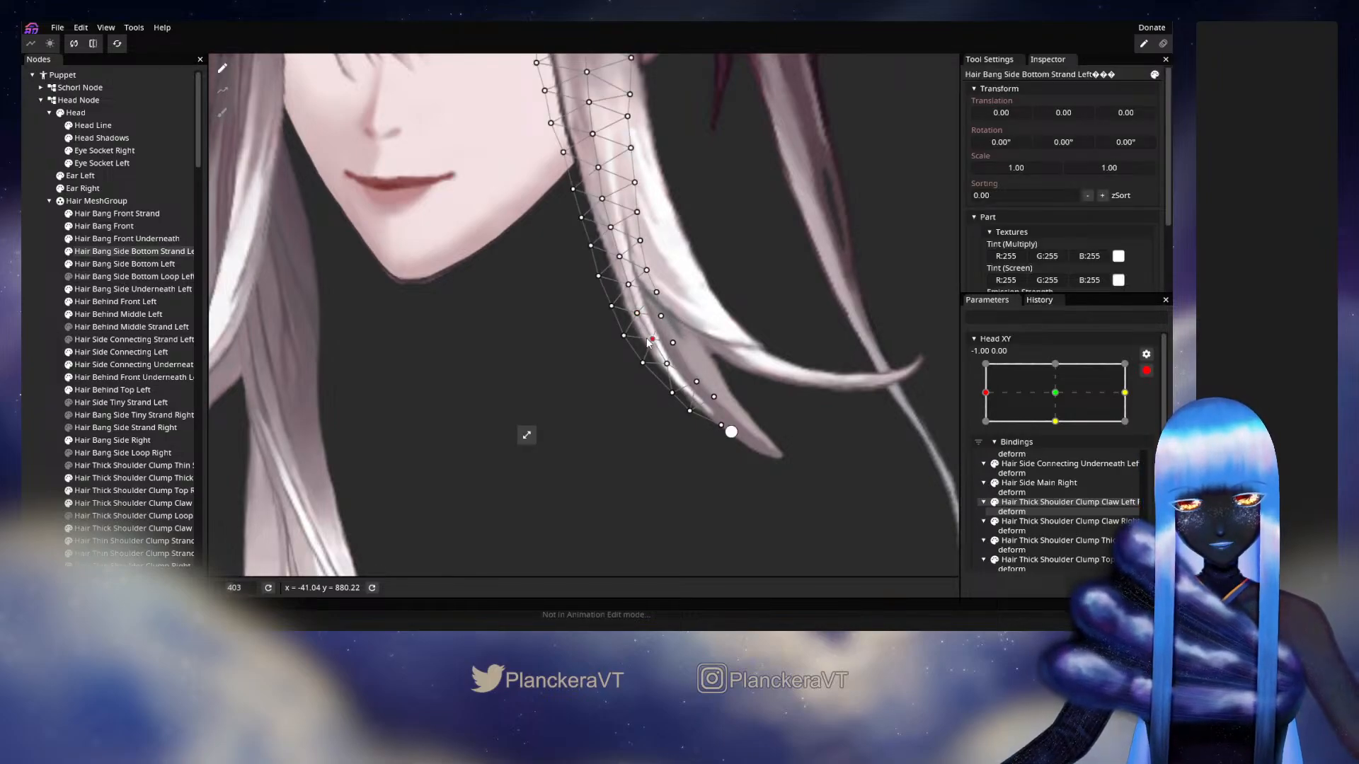
left_click(661, 317)
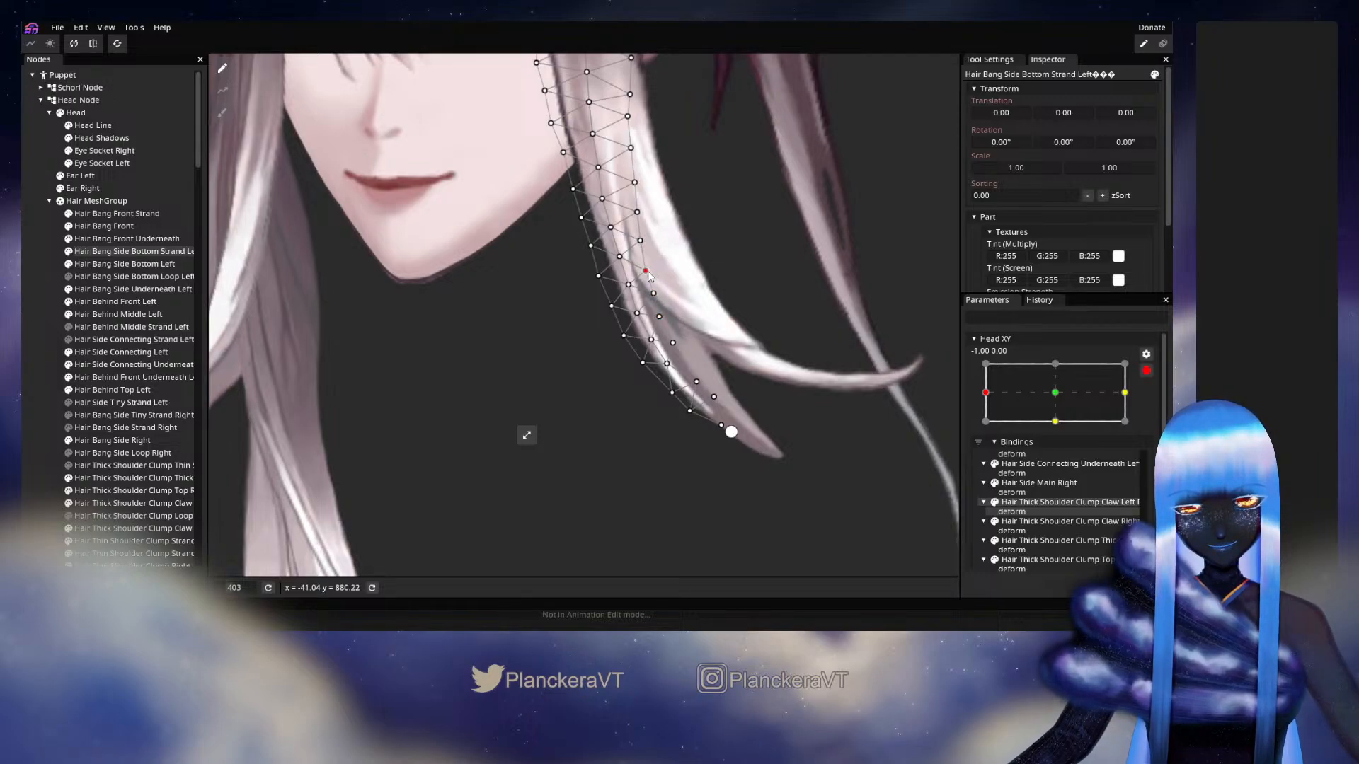
left_click(555, 382)
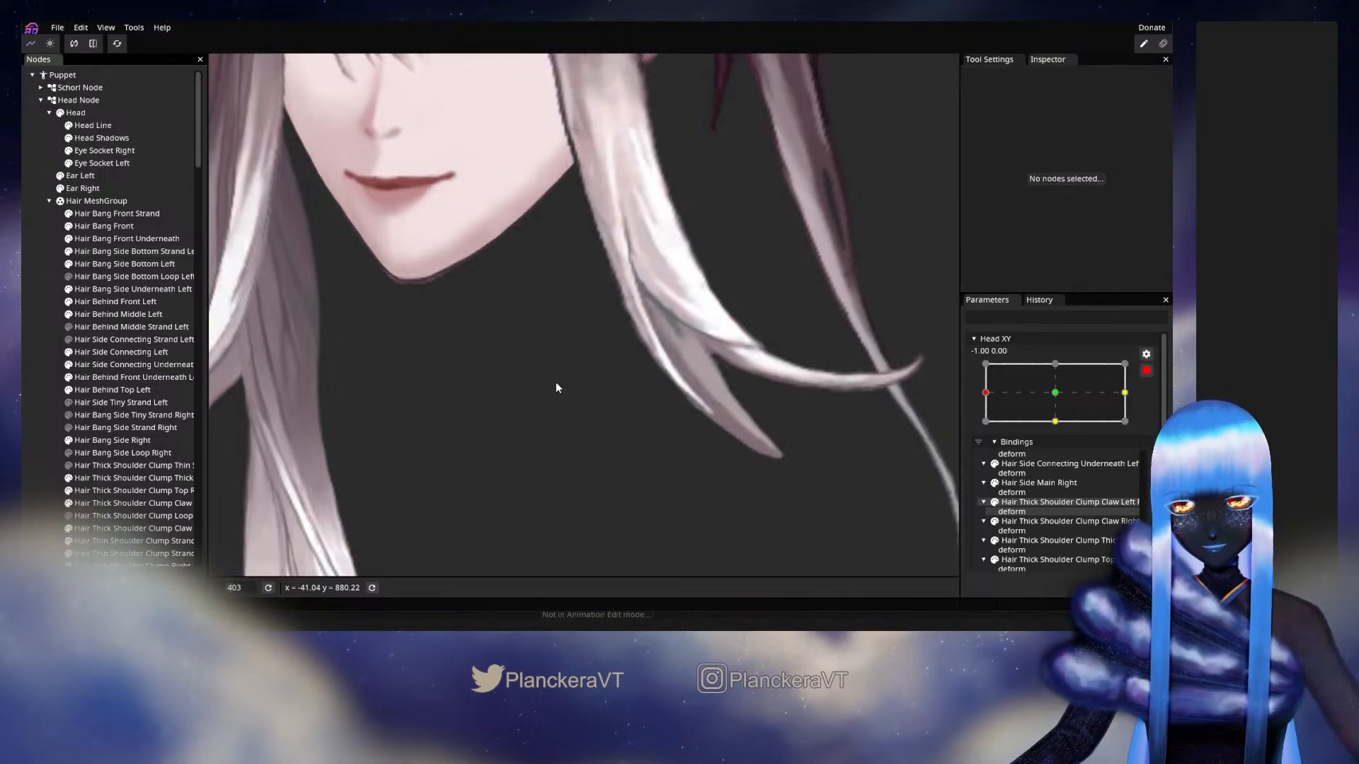
left_click(1146, 370)
left_click(1001, 431)
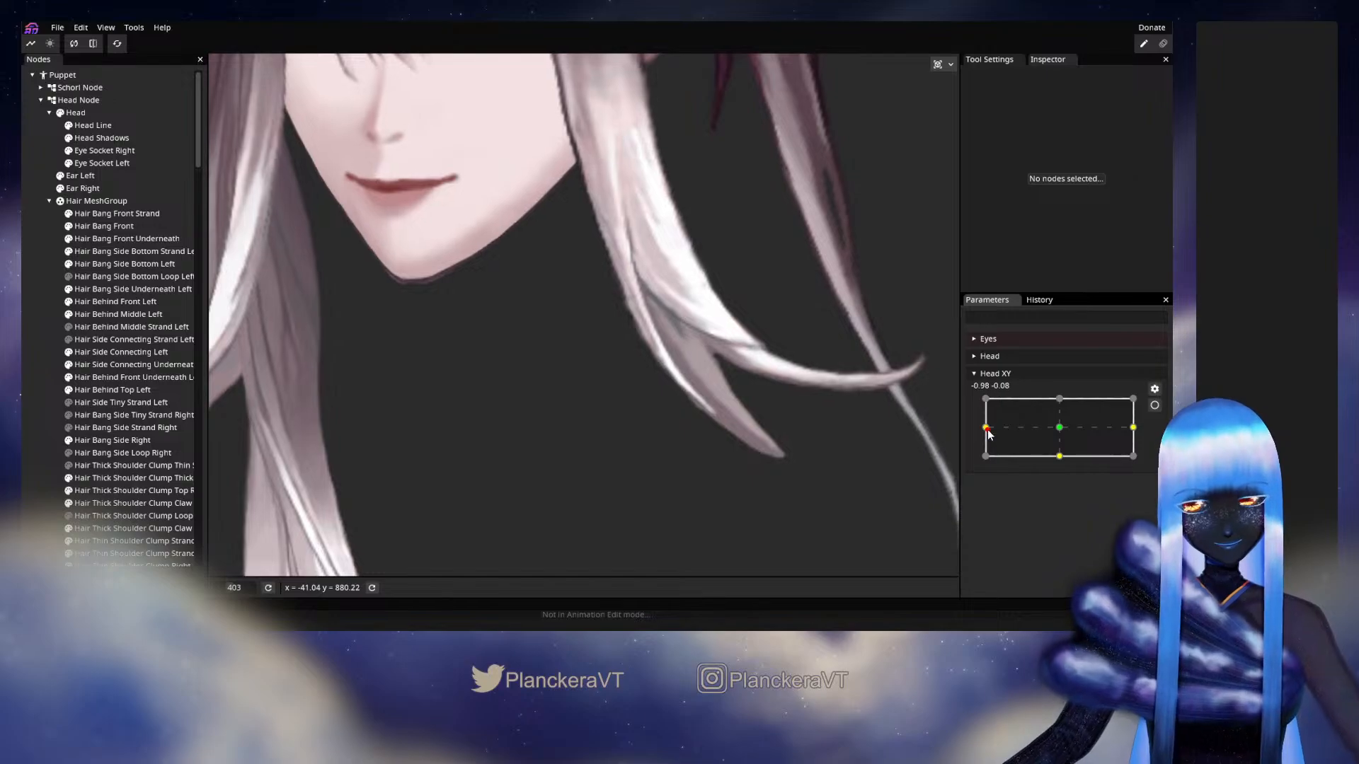
mouse_move(1000, 432)
left_mouse_down()
mouse_move(1052, 434)
mouse_move(986, 434)
mouse_move(1067, 425)
mouse_move(984, 428)
left_mouse_up()
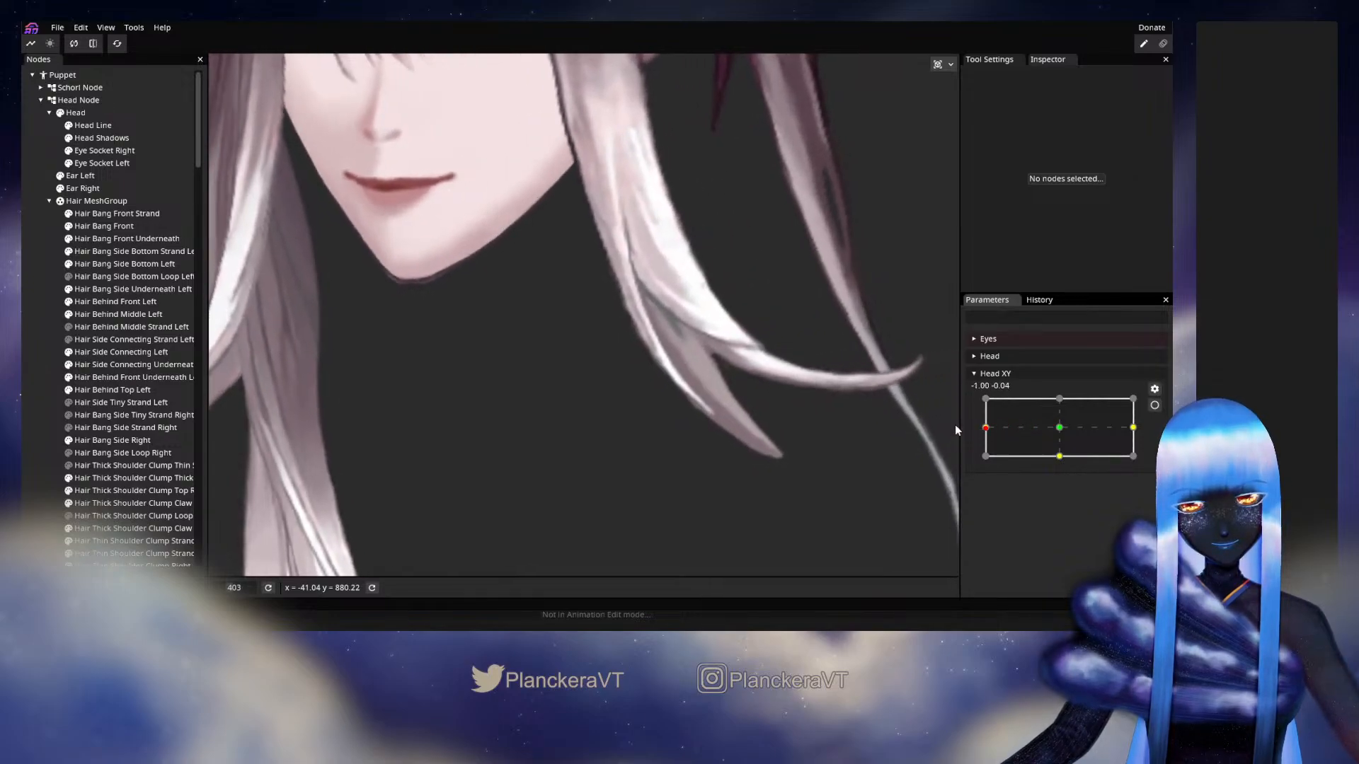
Adjust the lower face-side and centre vertices of Hair Bang Side Bottom Strand Left at Head XY -1.00, and preview the turn to centre and back
left_click(1153, 406)
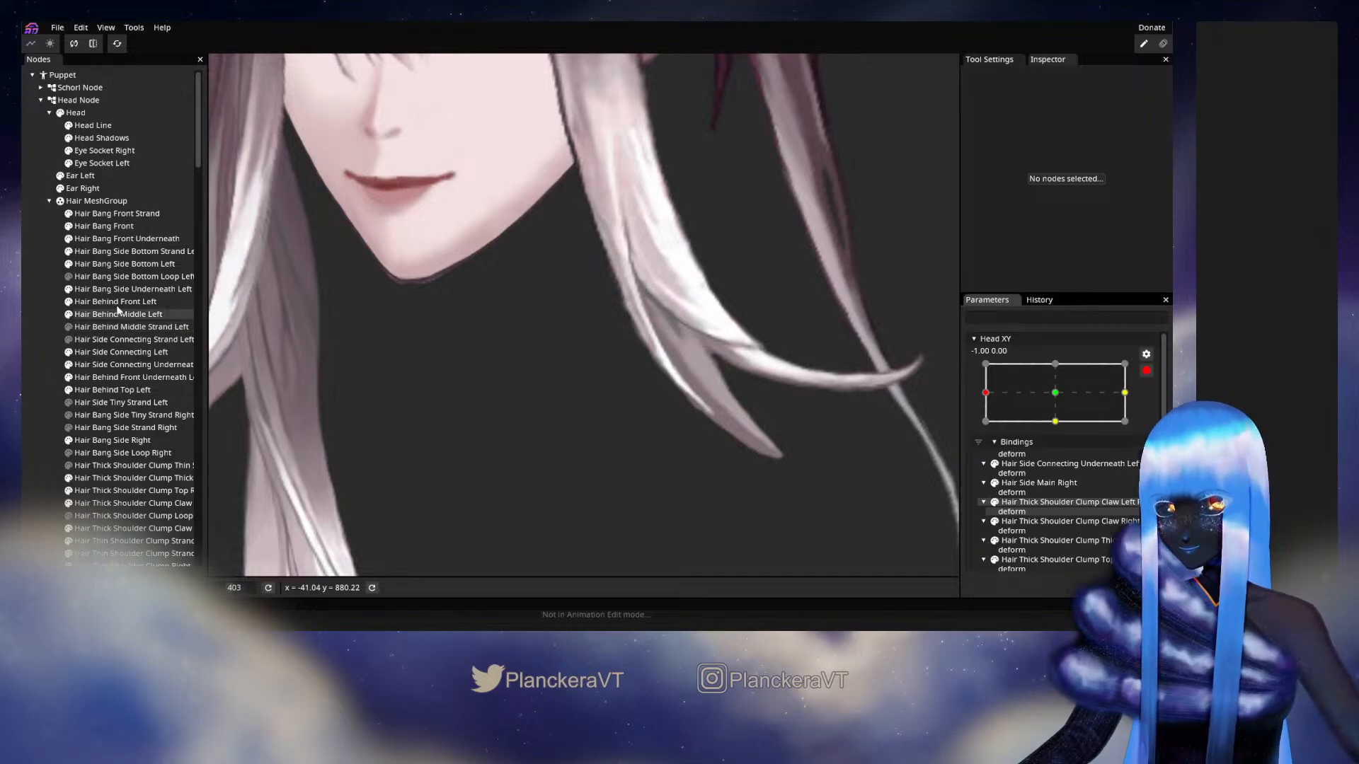
left_click(105, 251)
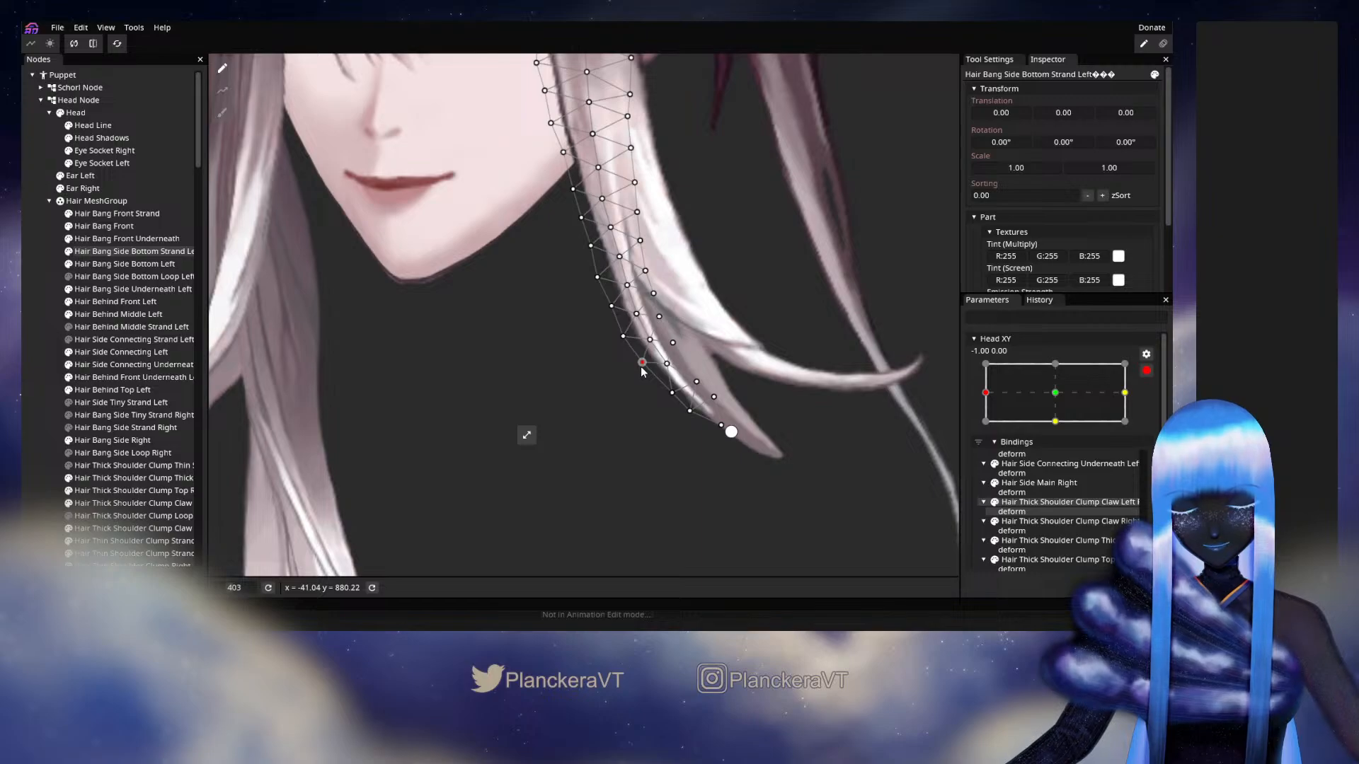
left_click(627, 286)
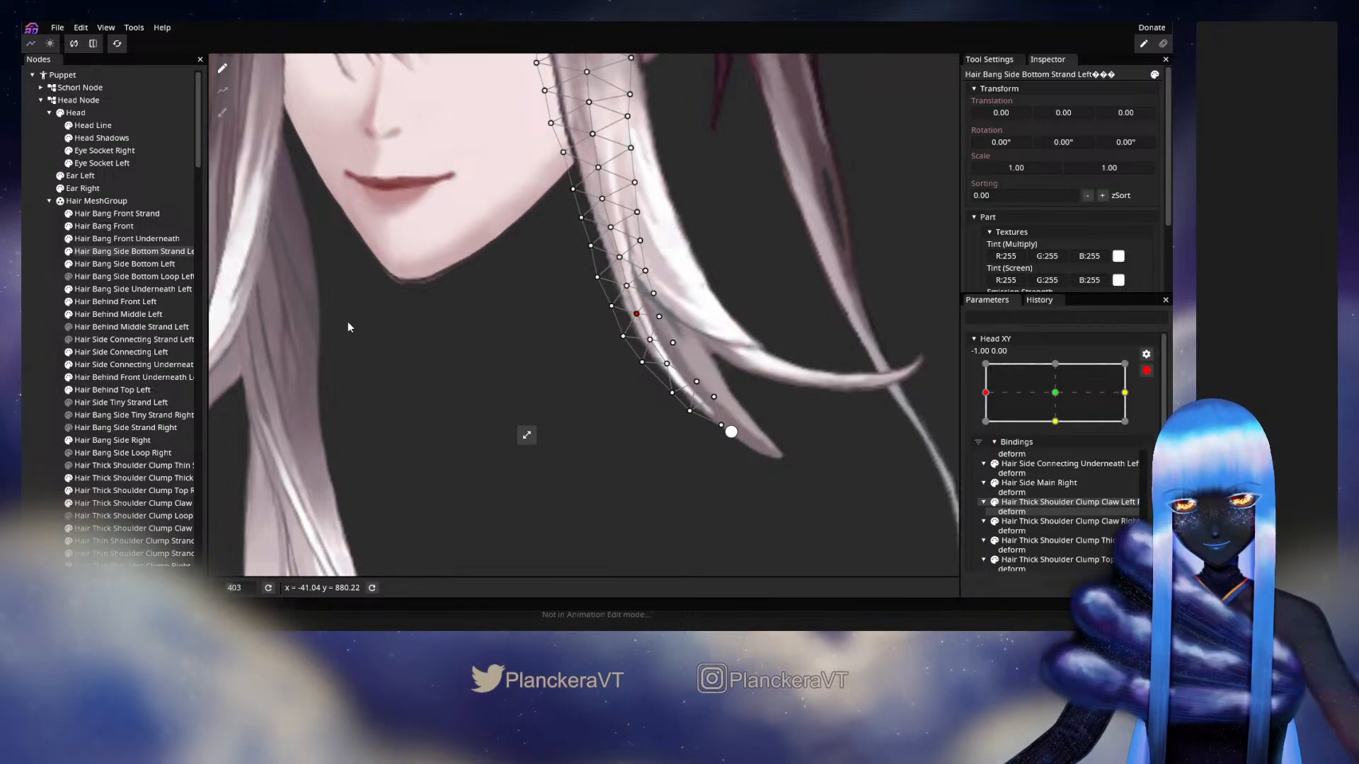
left_click(39, 356)
left_click(1147, 370)
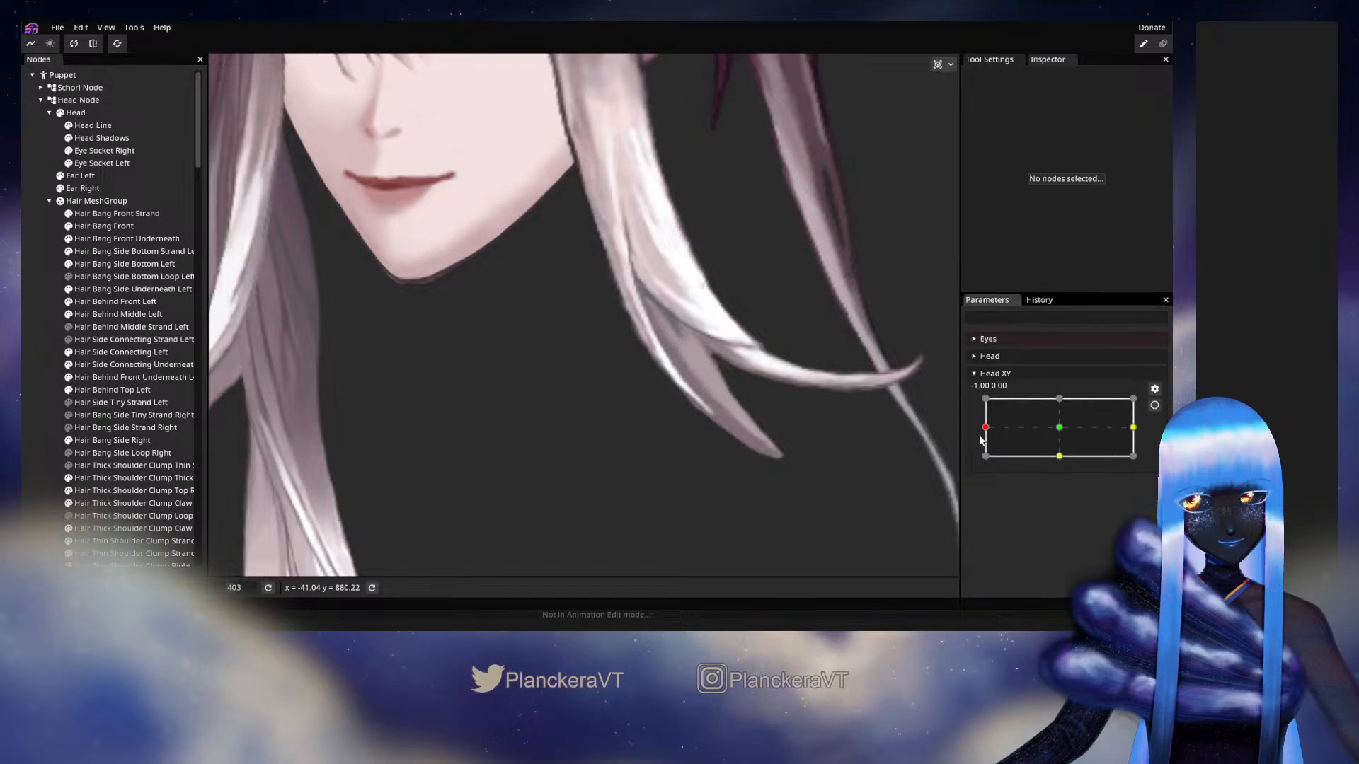
left_click_drag(985, 428, 1057, 436)
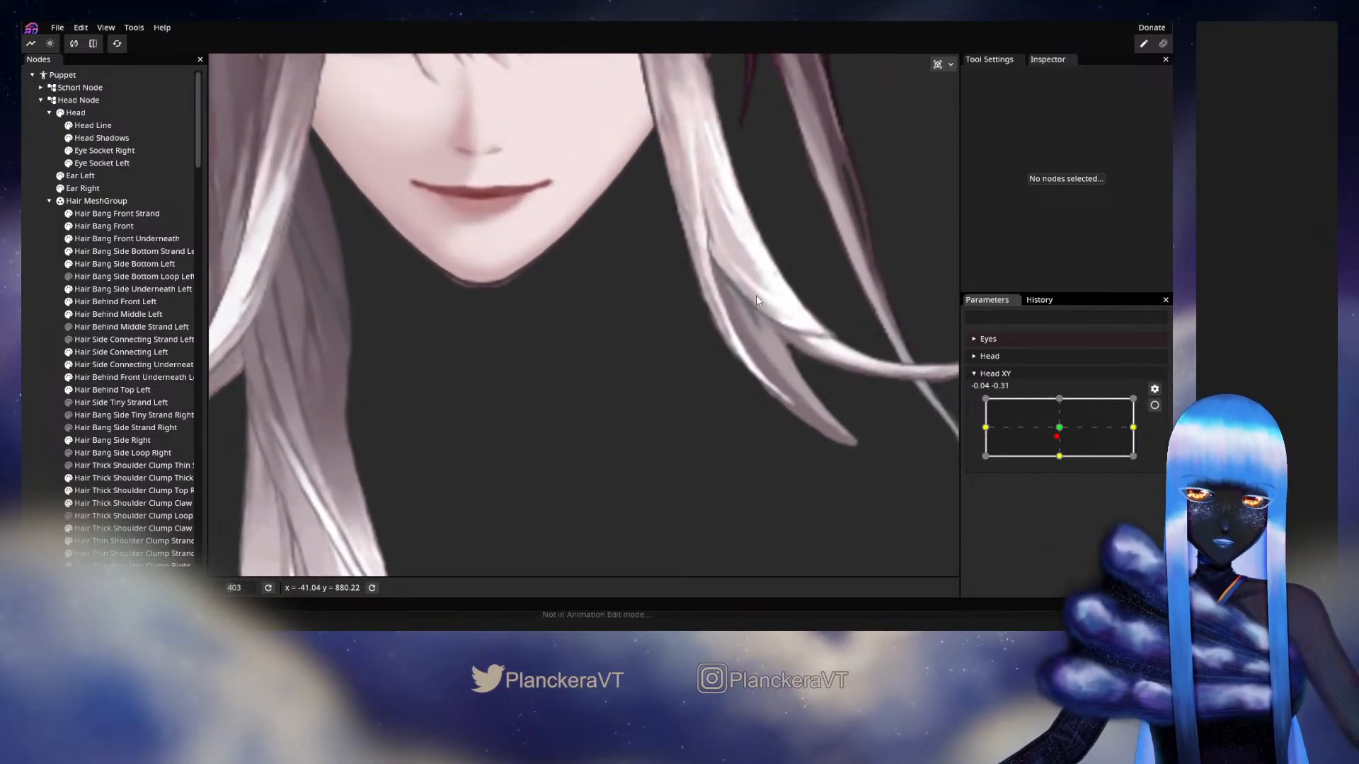
left_click_drag(1067, 434, 986, 427)
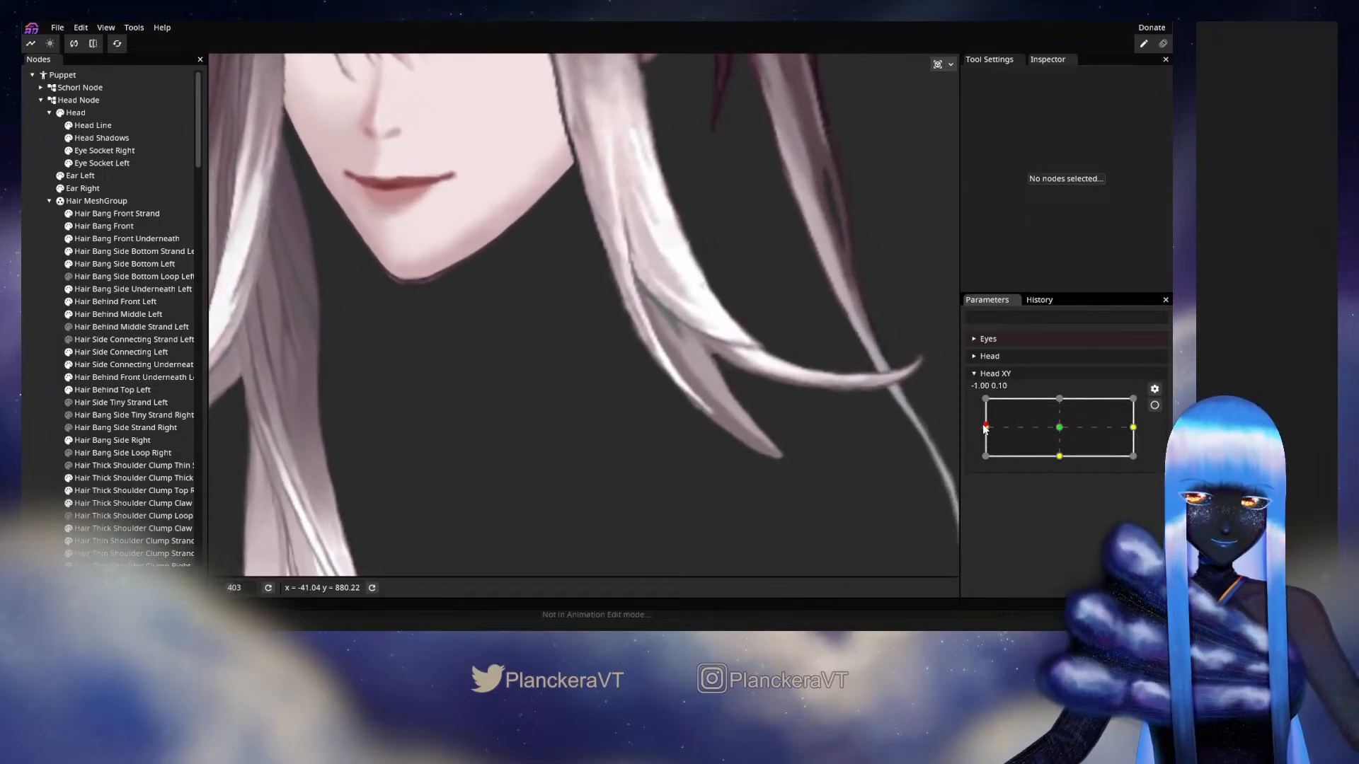
Adjust the face-side, centre and outer-edge vertices on the lower half of Hair Bang Side Bottom Strand Left at Head XY -1.00, and preview the turn
left_click(1154, 405)
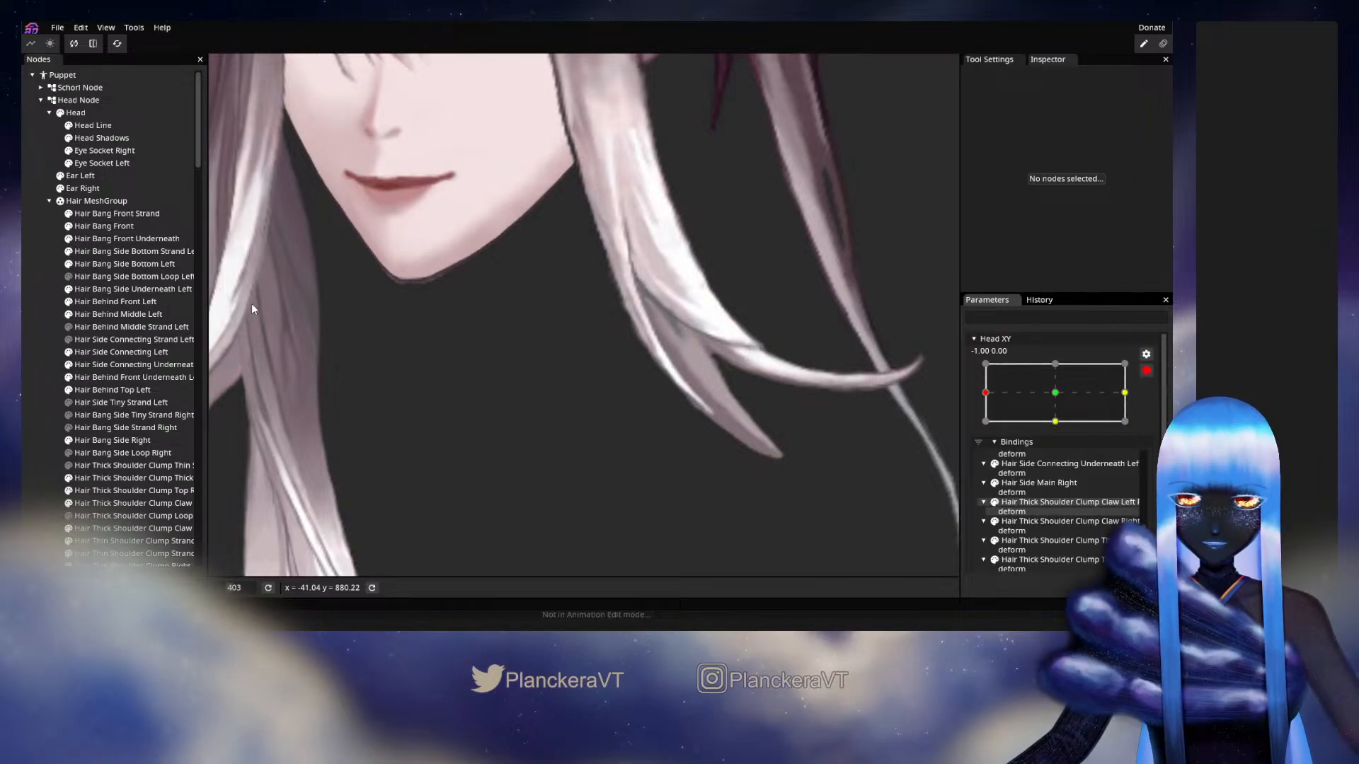
left_click(104, 251)
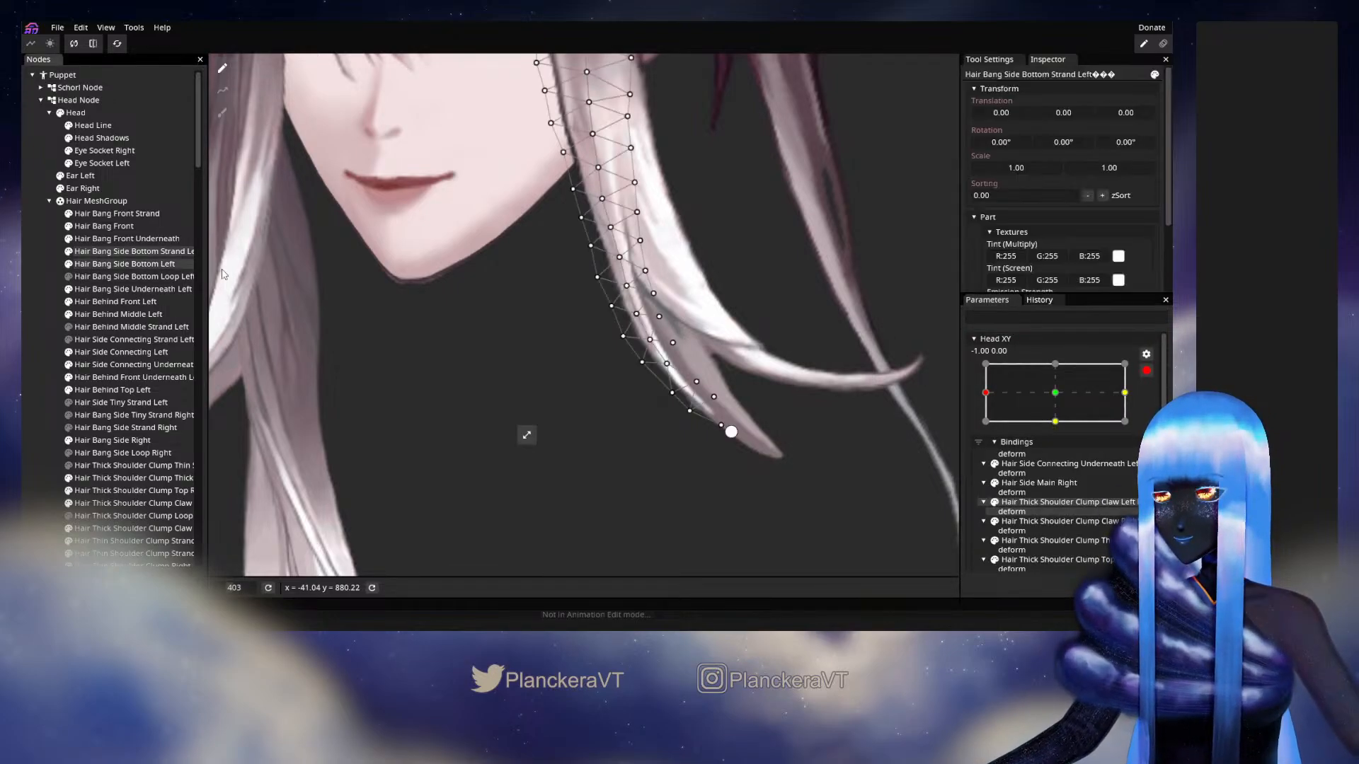
left_click(646, 272)
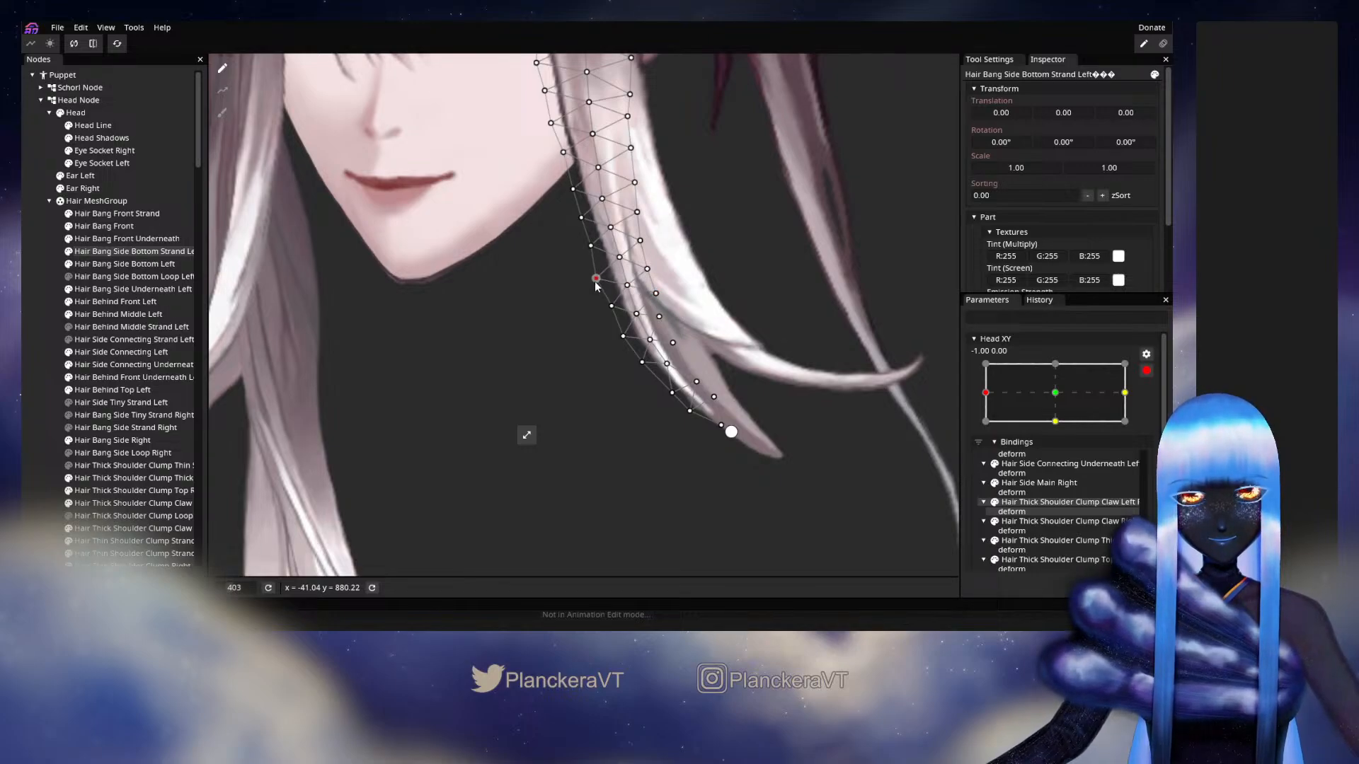
left_click(611, 307)
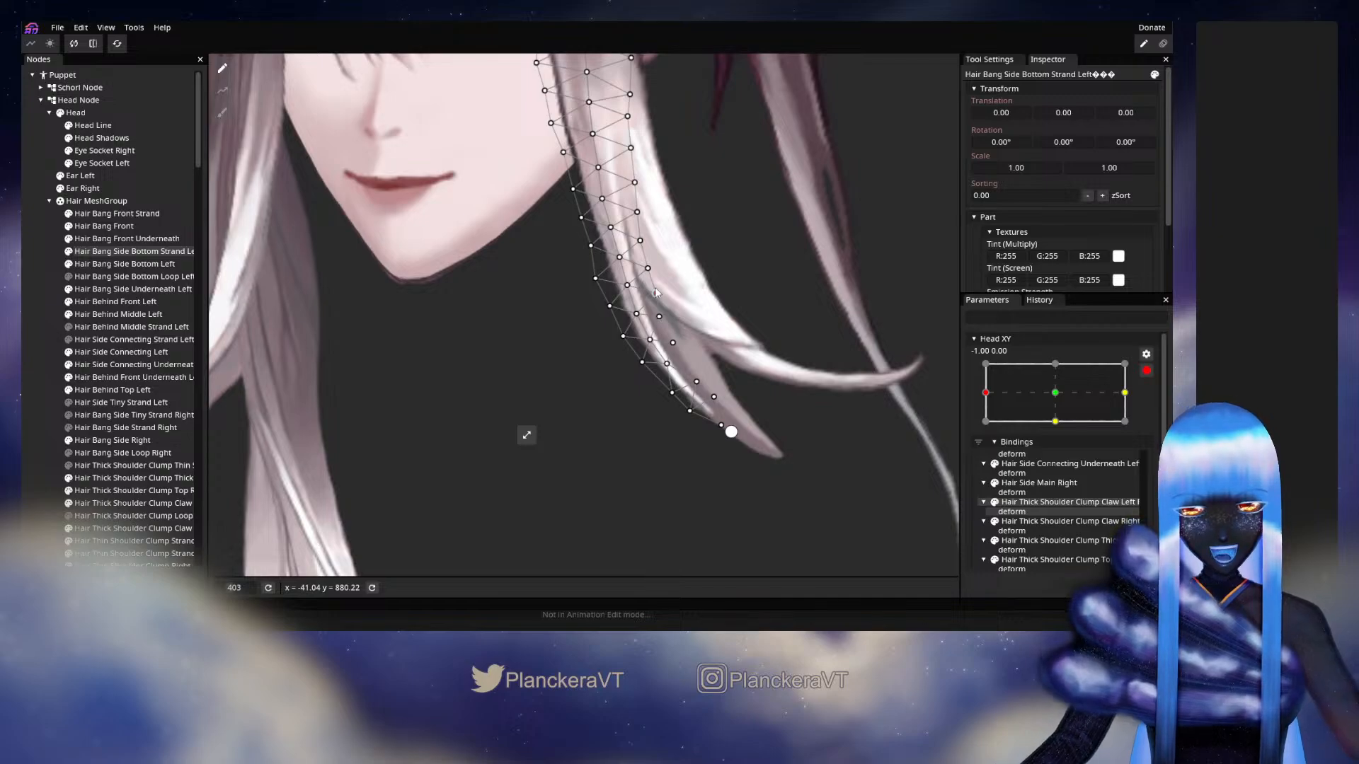
left_click(637, 314)
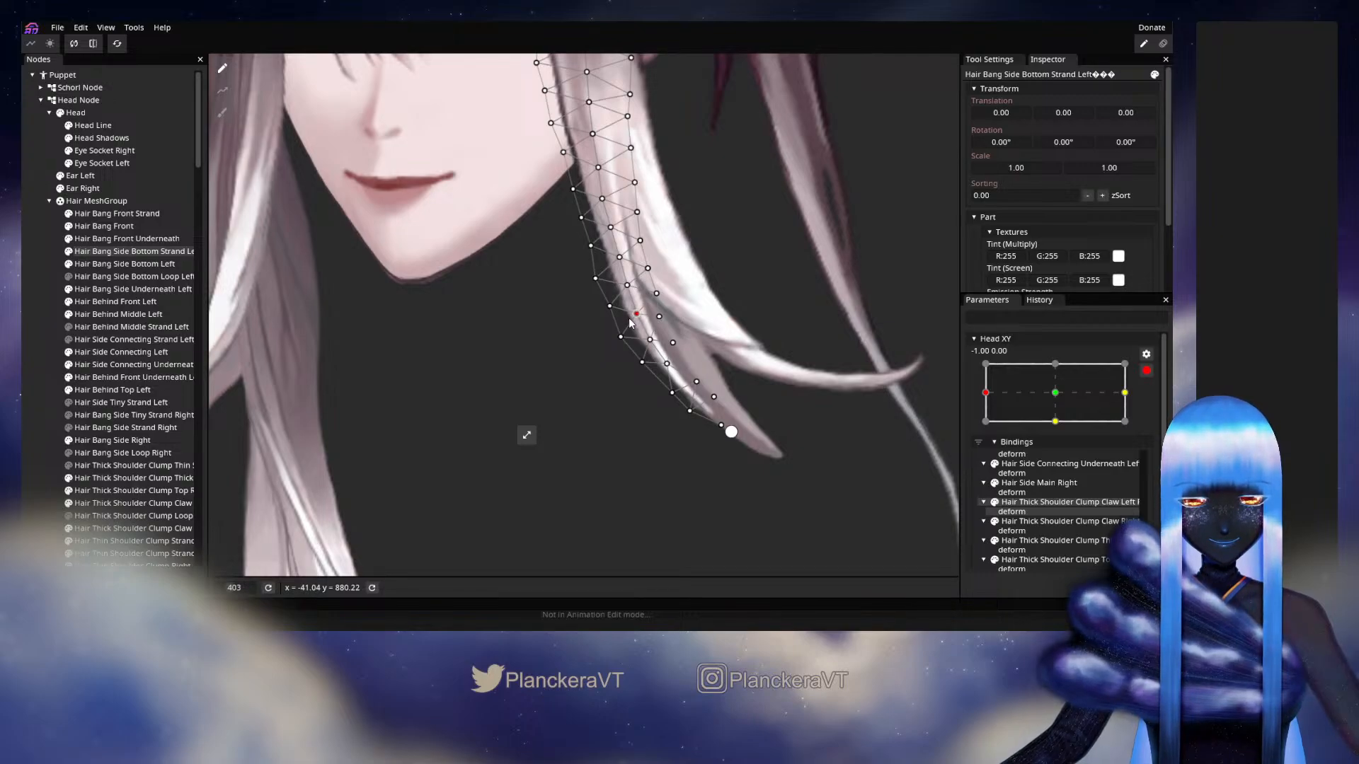
left_click(660, 370)
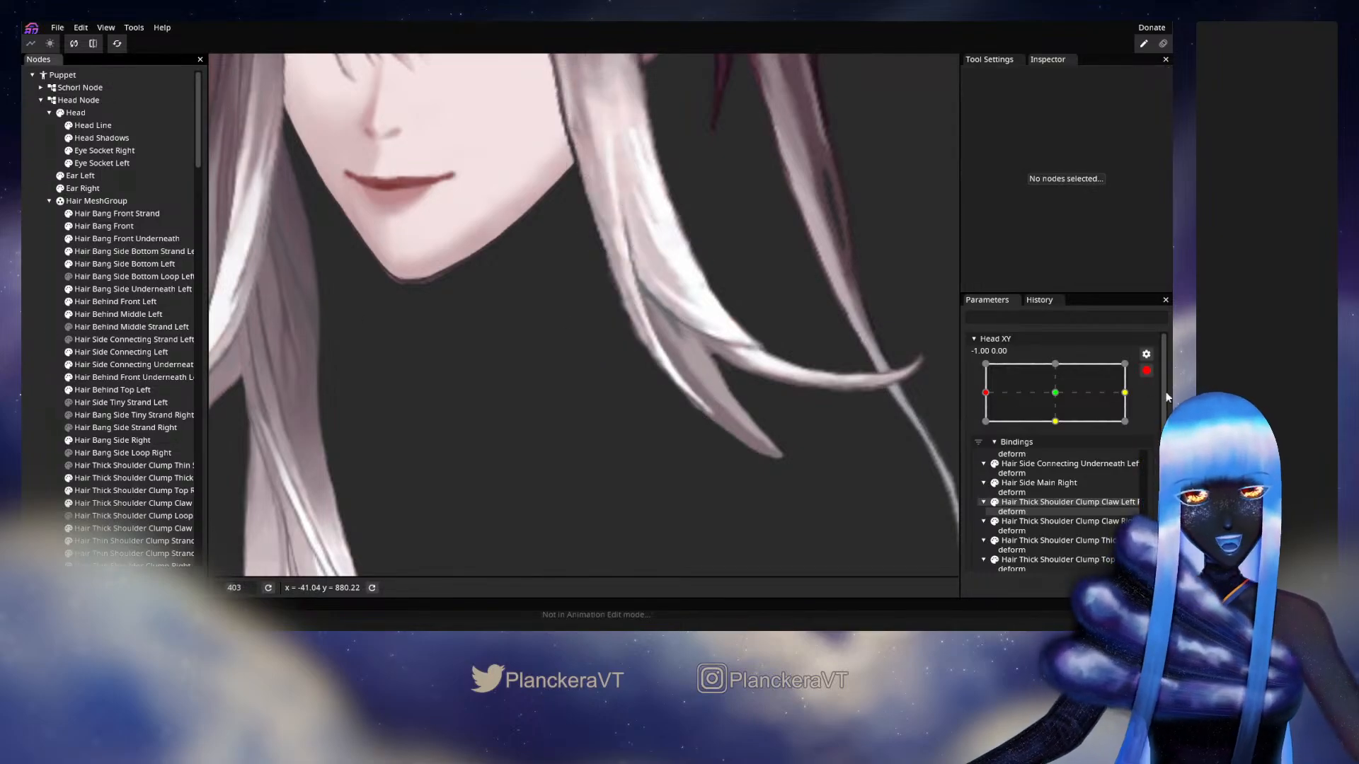
left_click(1147, 370)
mouse_move(986, 428)
left_mouse_down()
mouse_move(1062, 428)
mouse_move(987, 431)
mouse_move(1062, 434)
mouse_move(999, 433)
mouse_move(989, 447)
mouse_move(1072, 435)
mouse_move(986, 428)
left_mouse_up()
Nudge the face-side and inner vertices of Hair Bang Side Bottom Left around the split between its two tips, and preview the head turn
left_click(125, 263)
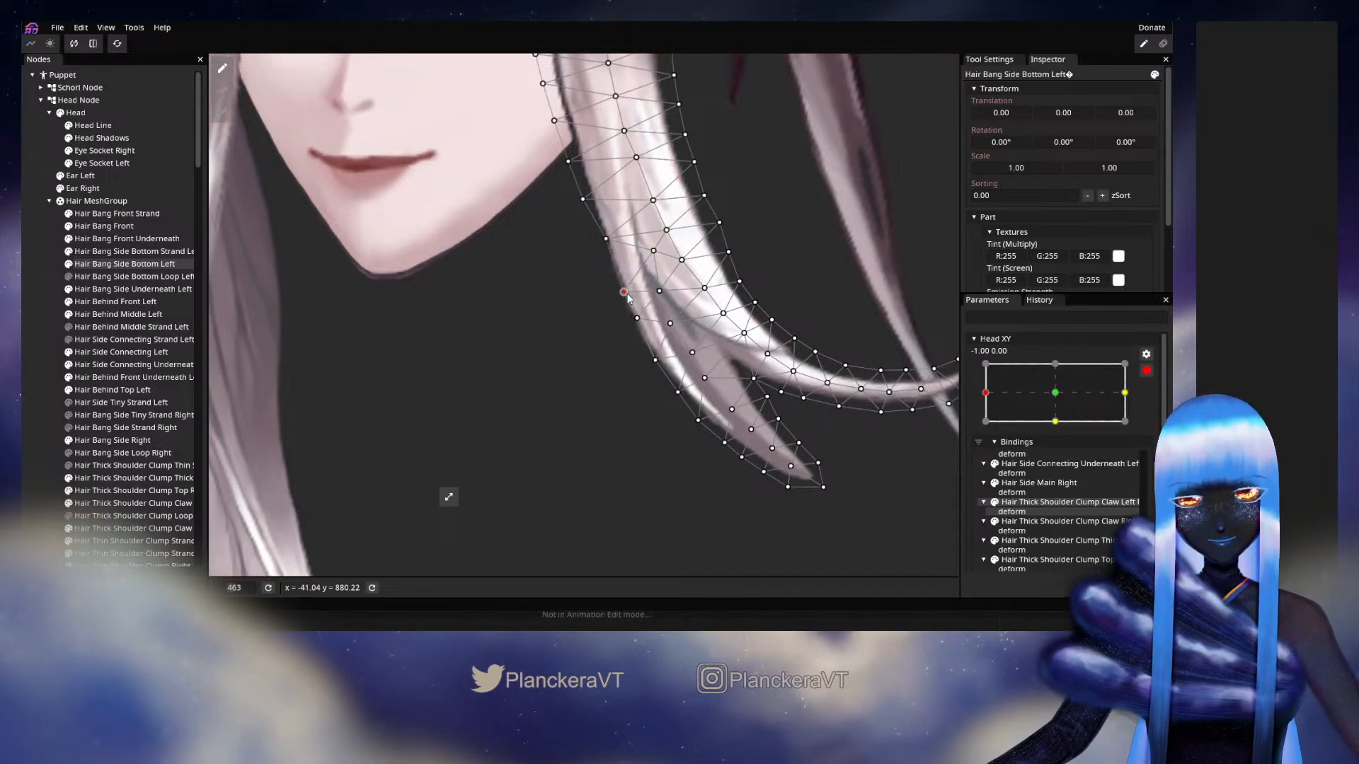
left_click(659, 292)
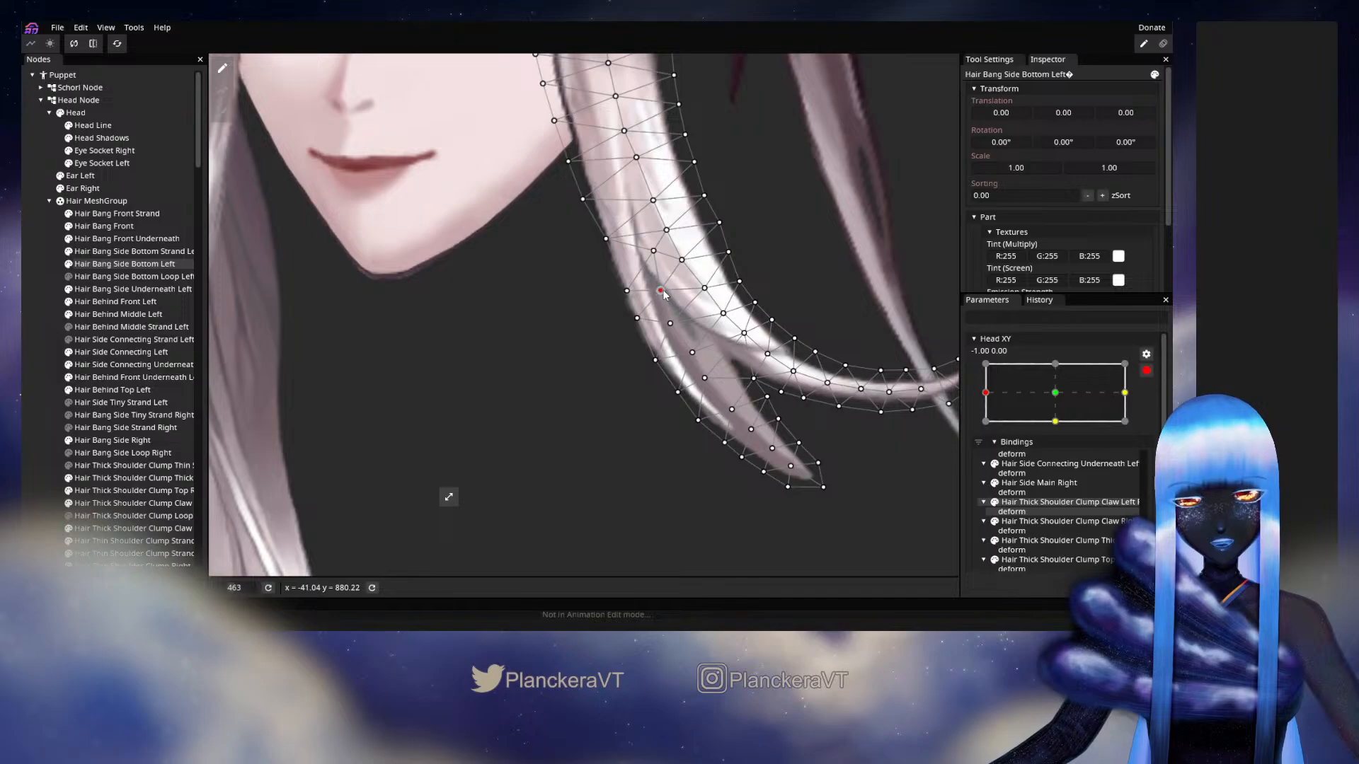
left_click(671, 322)
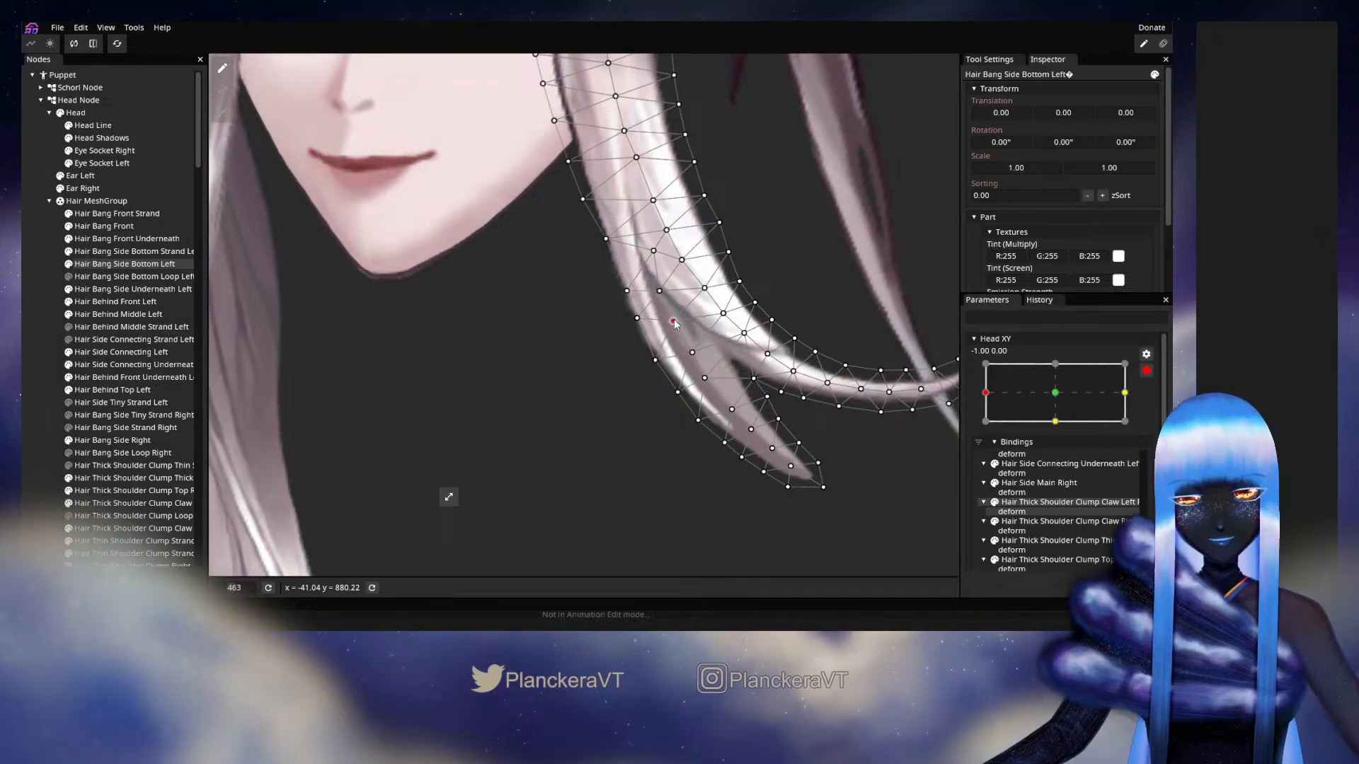
left_click(42, 306)
scroll(759, 405, "down", 7)
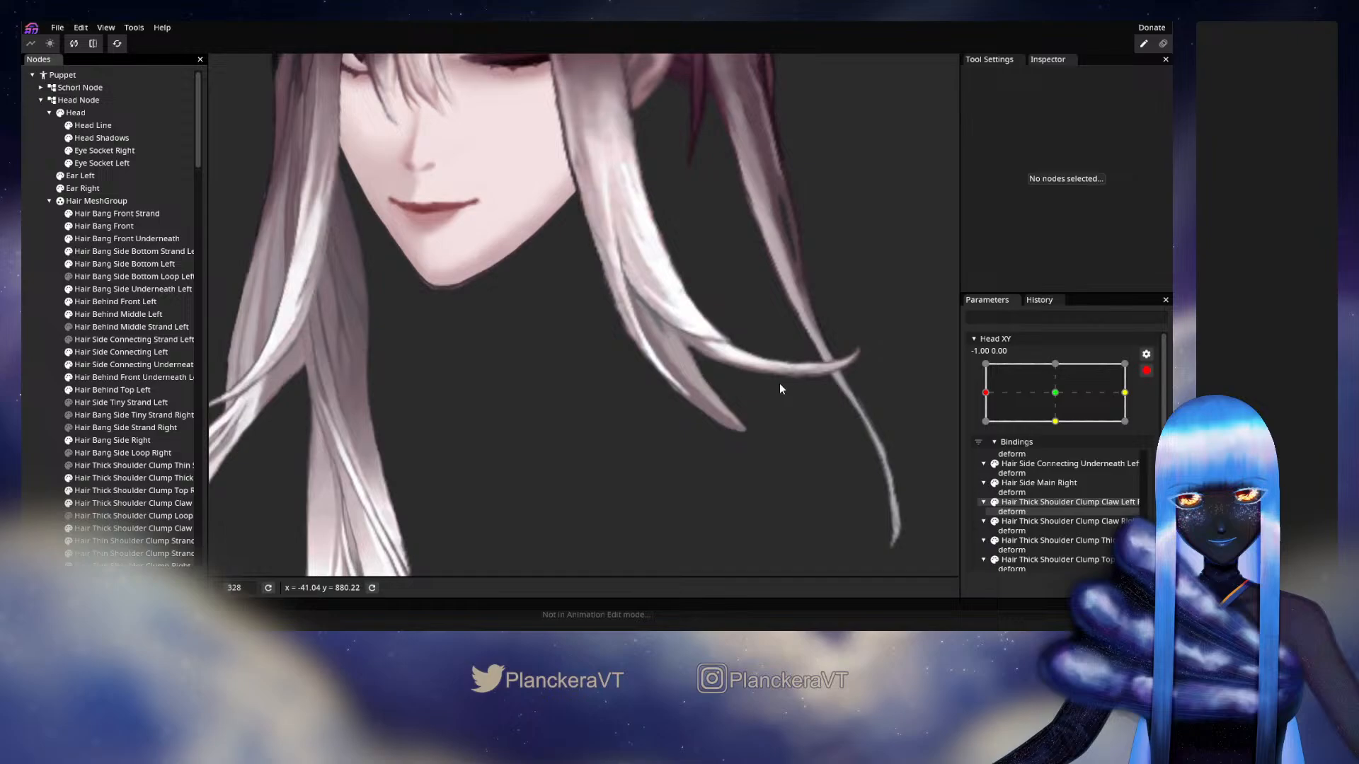
left_click(1146, 370)
mouse_move(989, 431)
left_mouse_down()
mouse_move(1060, 428)
mouse_move(990, 433)
left_mouse_up()
Reshape the face-side edge of Hair Bang Side Bottom Left just above the split at Head XY -1.00
left_click(1155, 405)
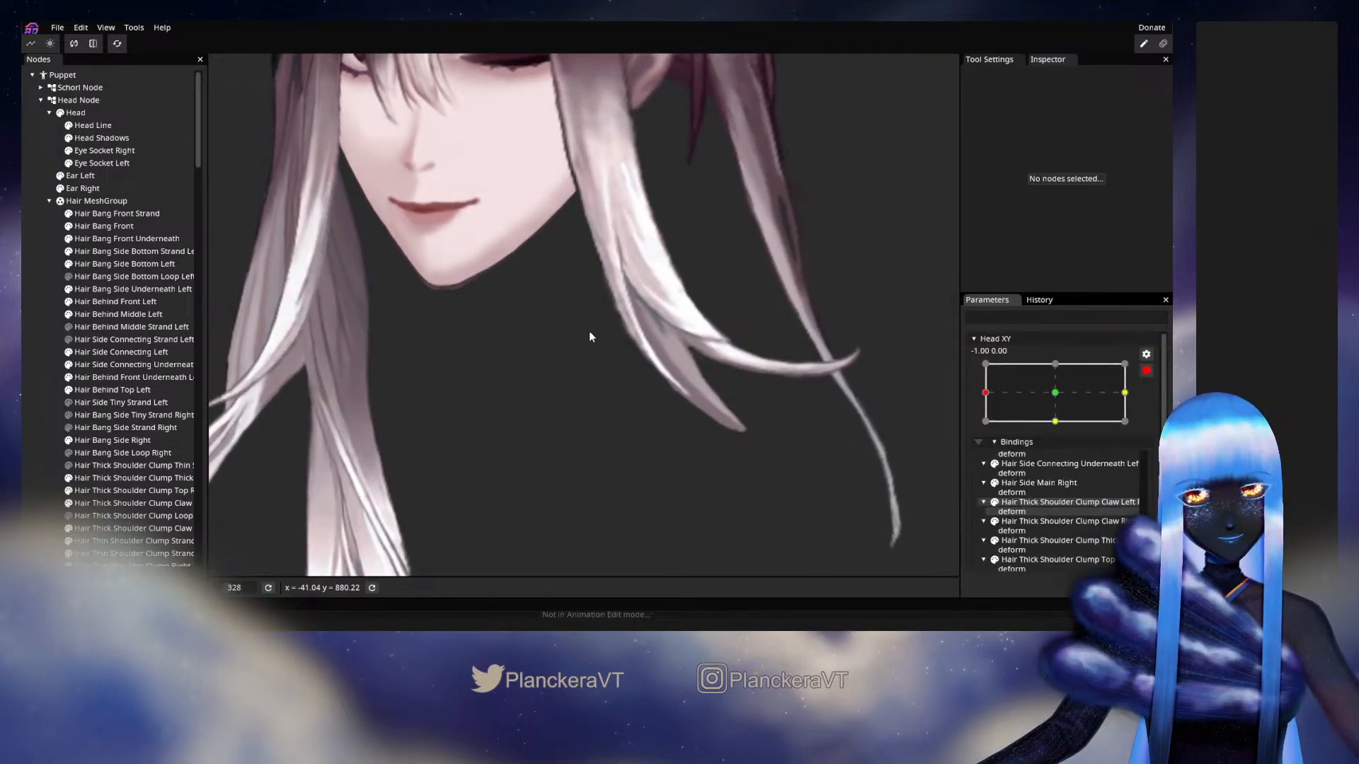
scroll(590, 337, "up", 3)
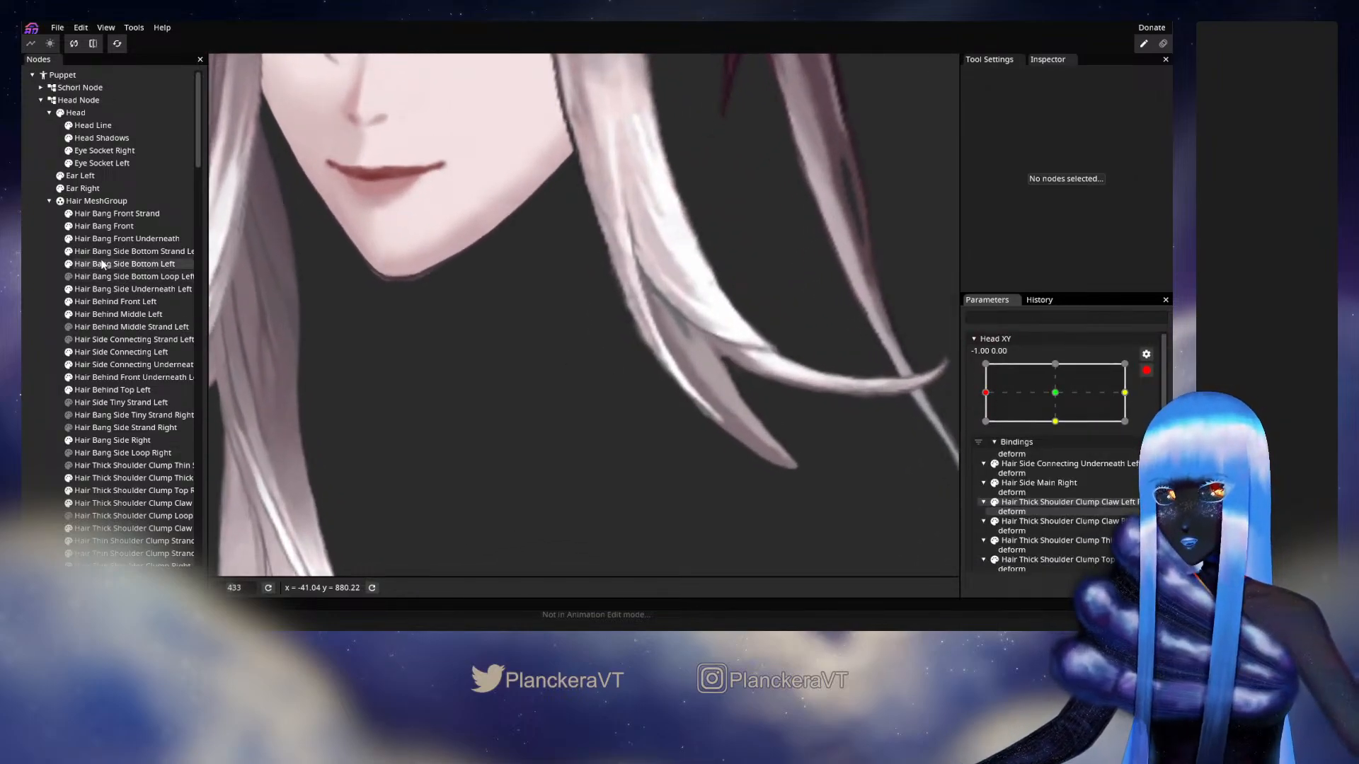
left_click(105, 240)
left_click(145, 267)
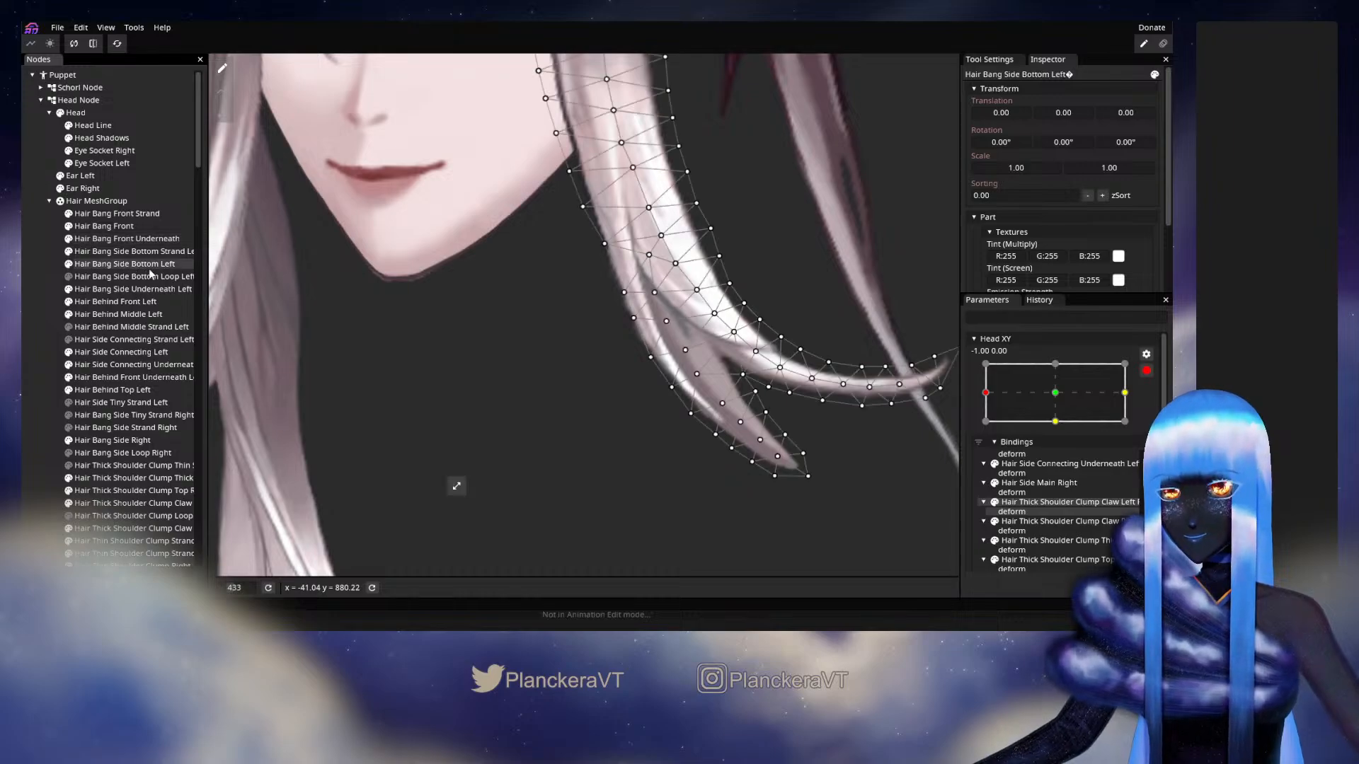
scroll(590, 298, "up", 1)
left_click(584, 280)
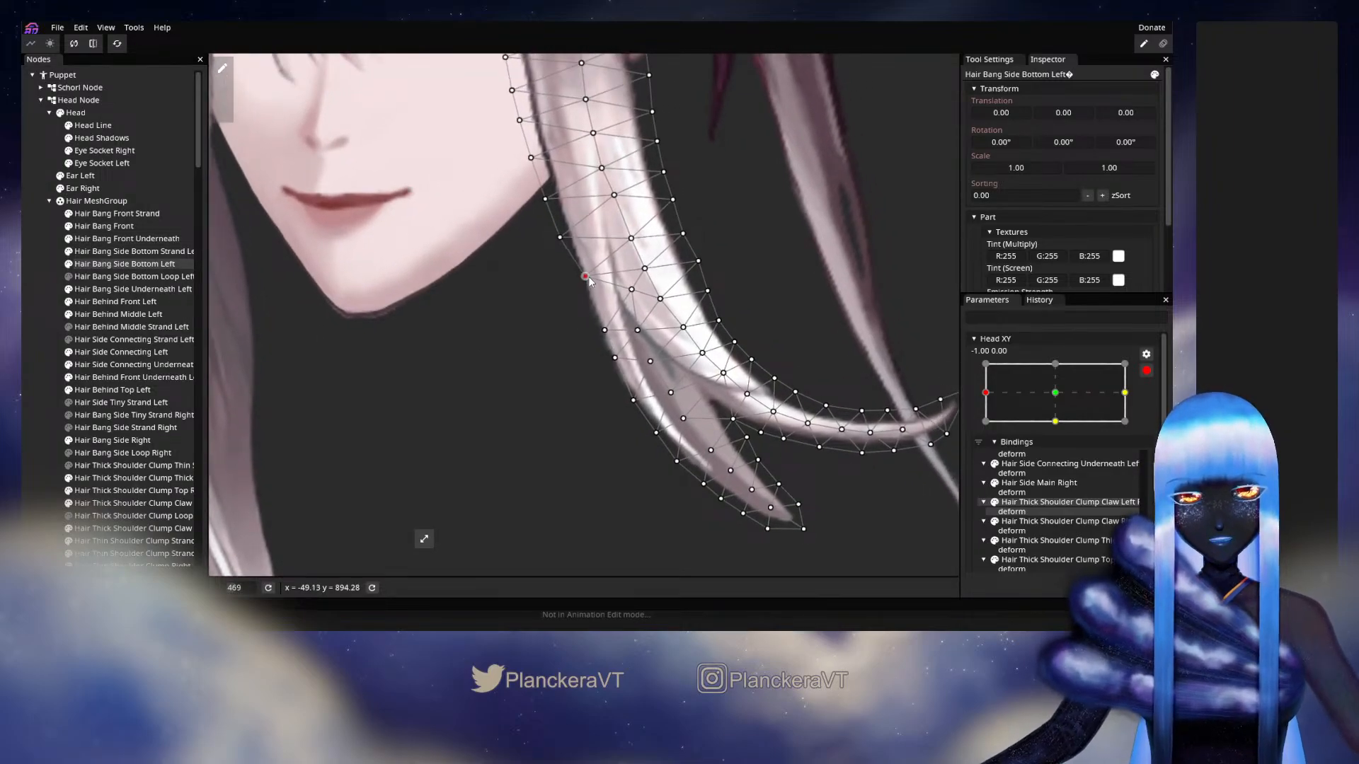
left_click_drag(593, 274, 589, 275)
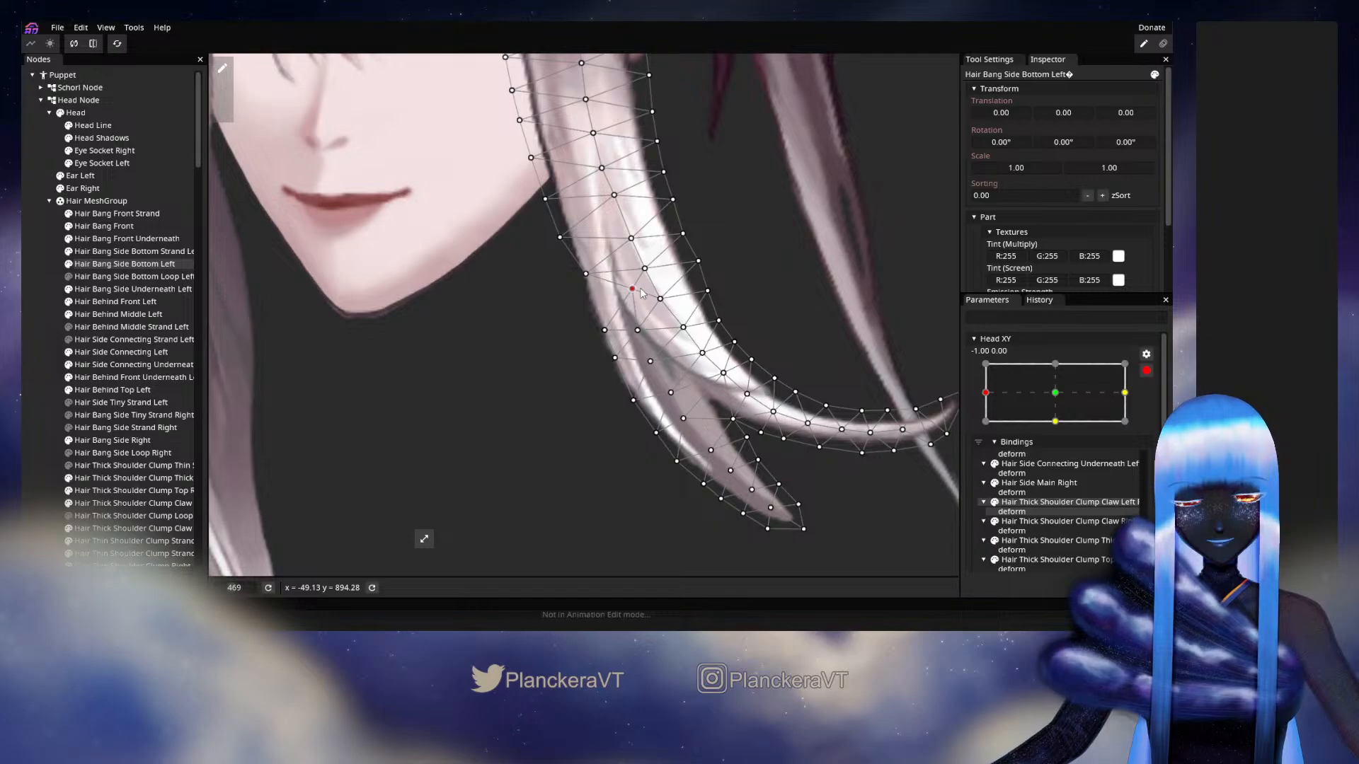
left_click_drag(603, 328, 608, 325)
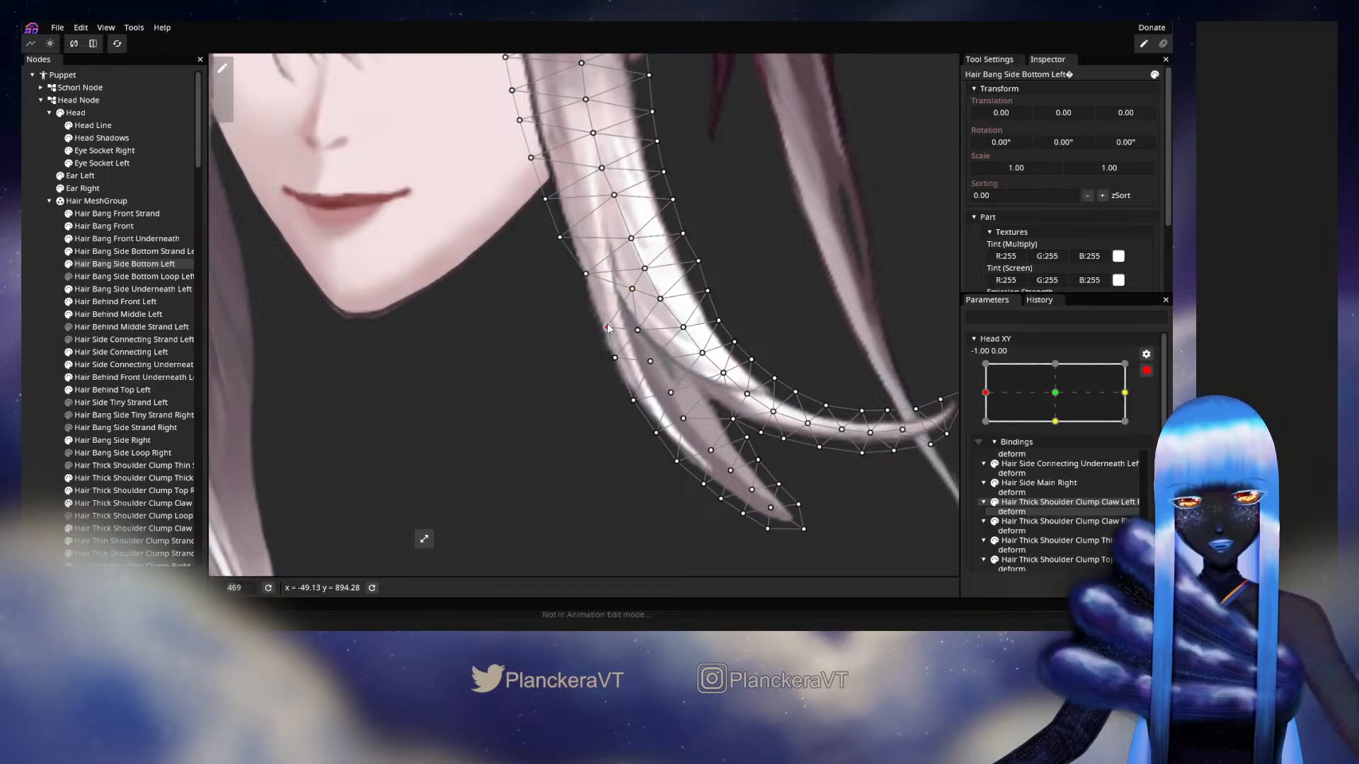
Fine-tune the inner vertices of Hair Bang Side Bottom Left above the split, and preview the head turn
left_click(632, 287)
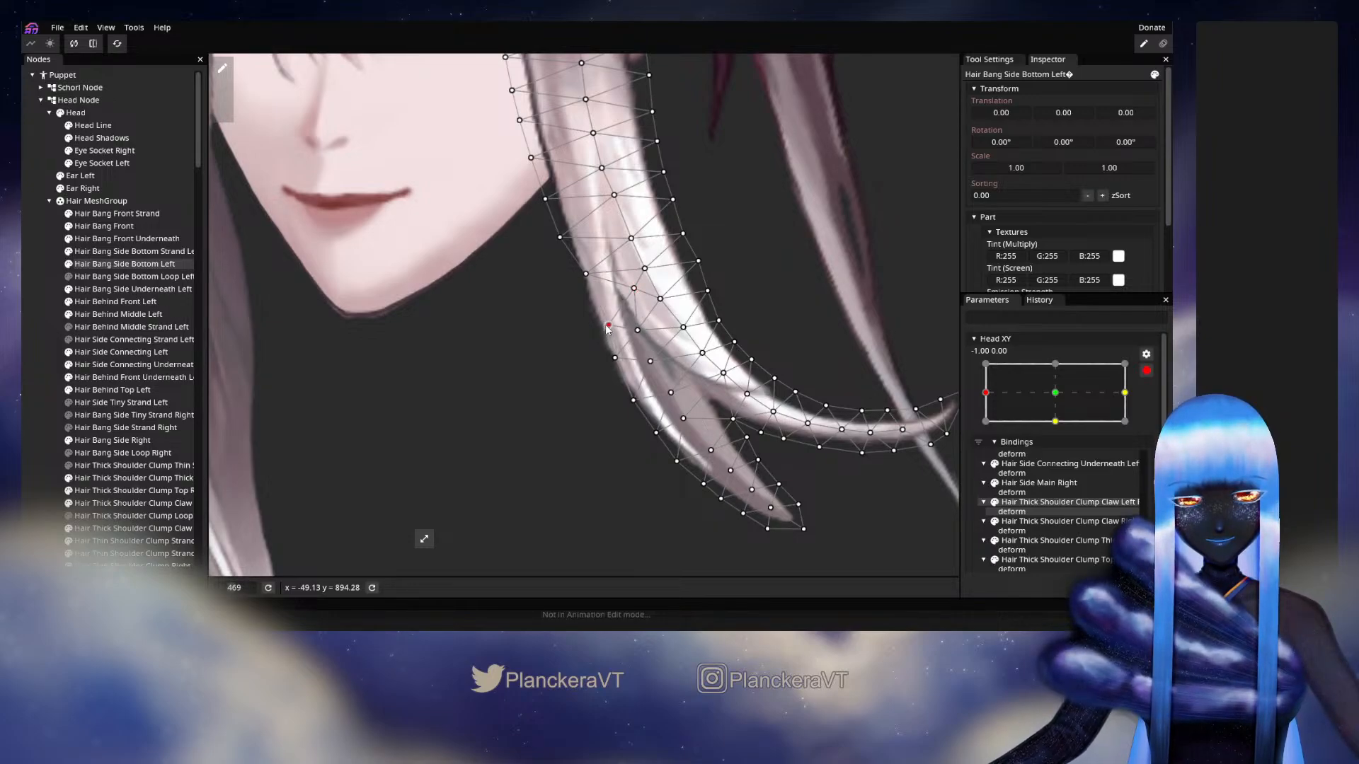
left_click(639, 330)
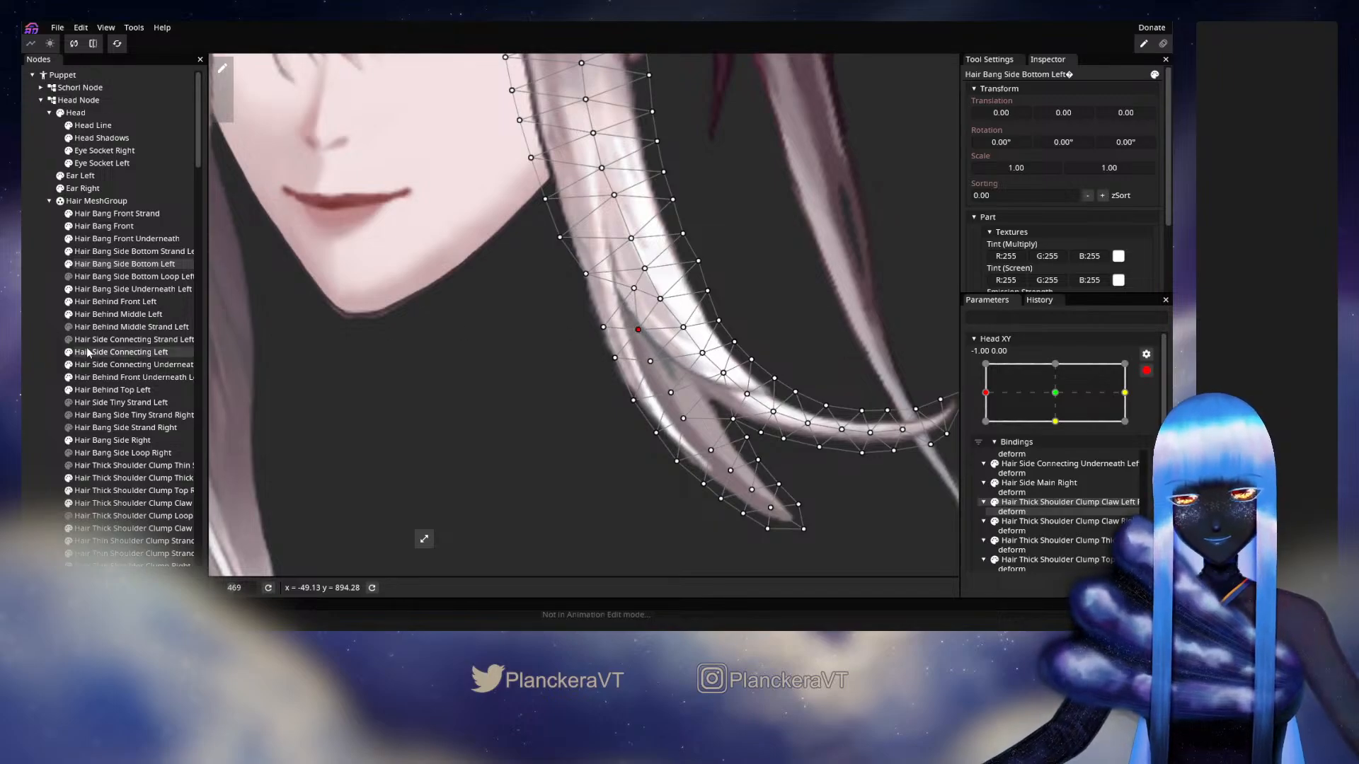
left_click(36, 359)
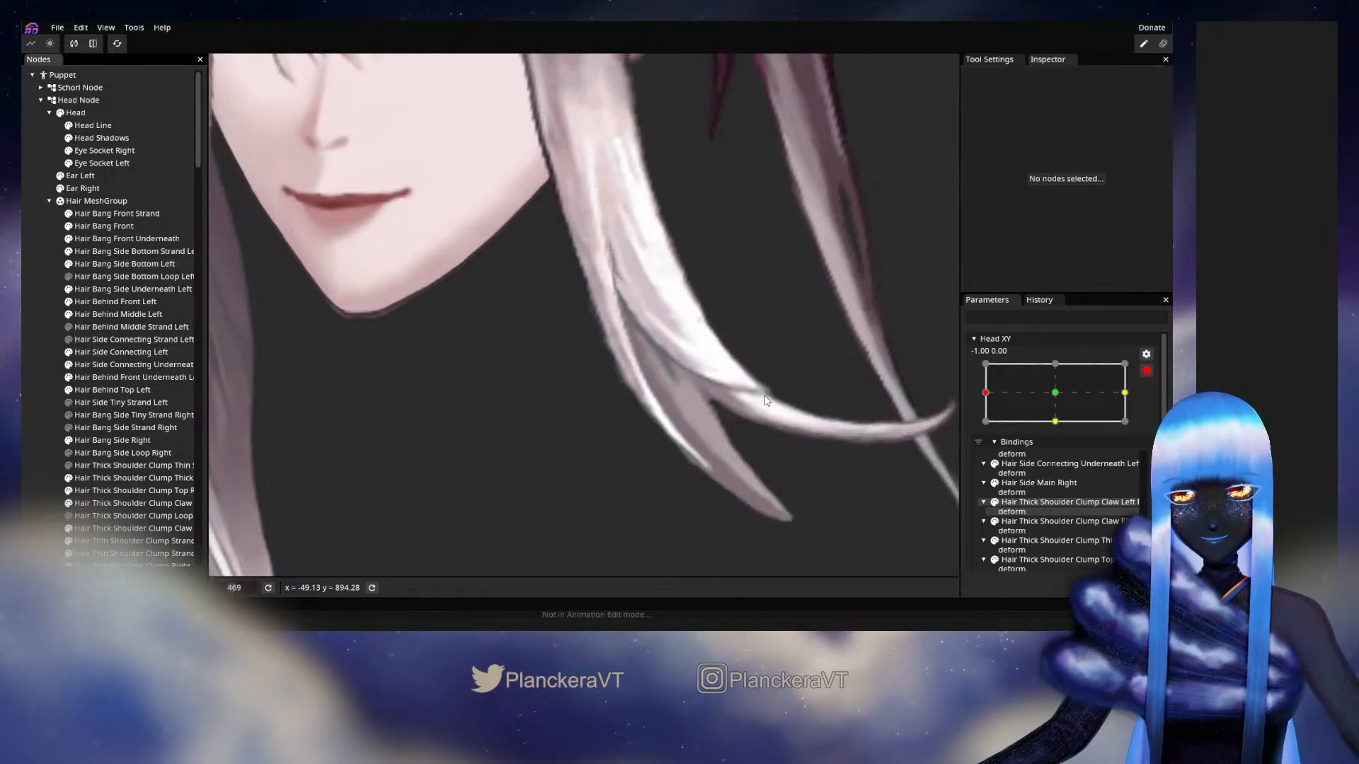
left_click(1146, 370)
mouse_move(985, 427)
left_mouse_down()
mouse_move(1059, 429)
mouse_move(981, 435)
left_mouse_up()
Nudge the inner vertex of Hair Bang Side Bottom Left at the split slightly at Head XY -1.00, and preview the motion
left_click(1154, 405)
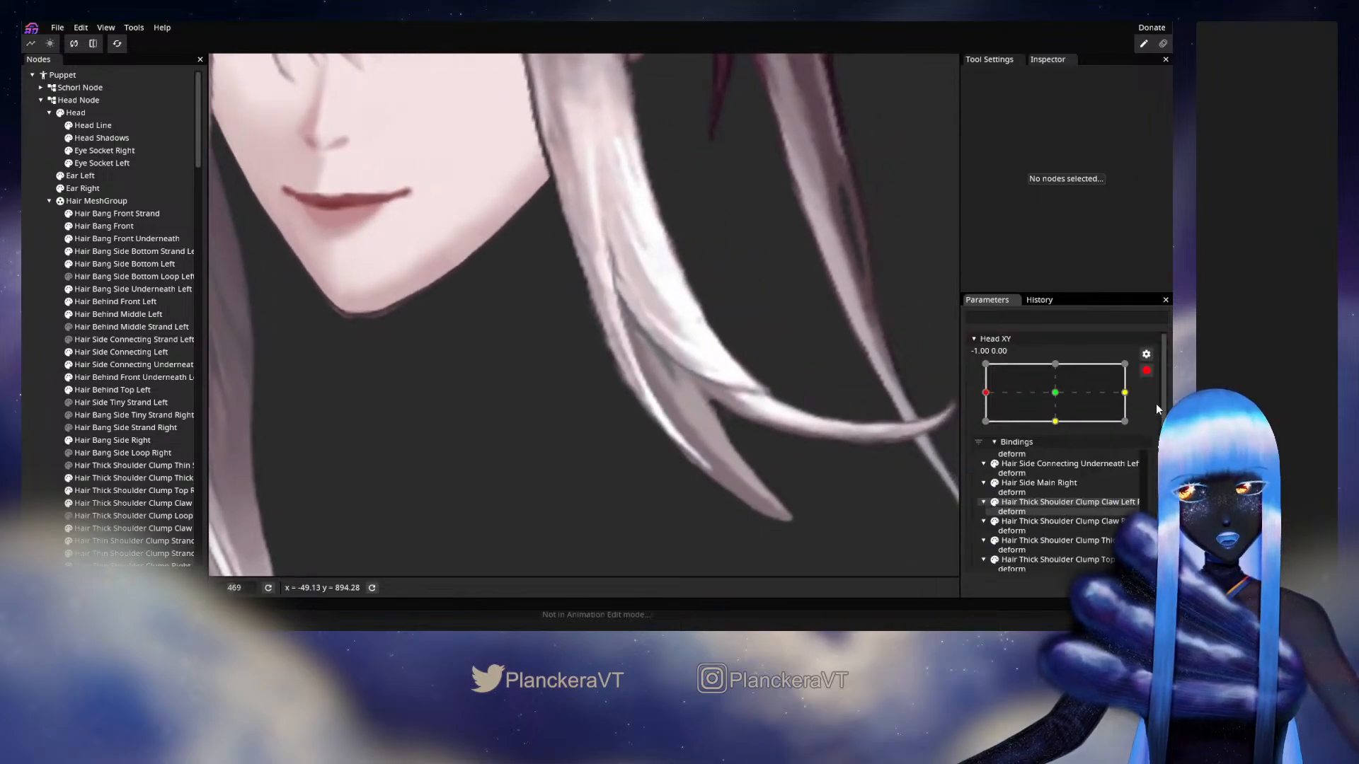
left_click(104, 265)
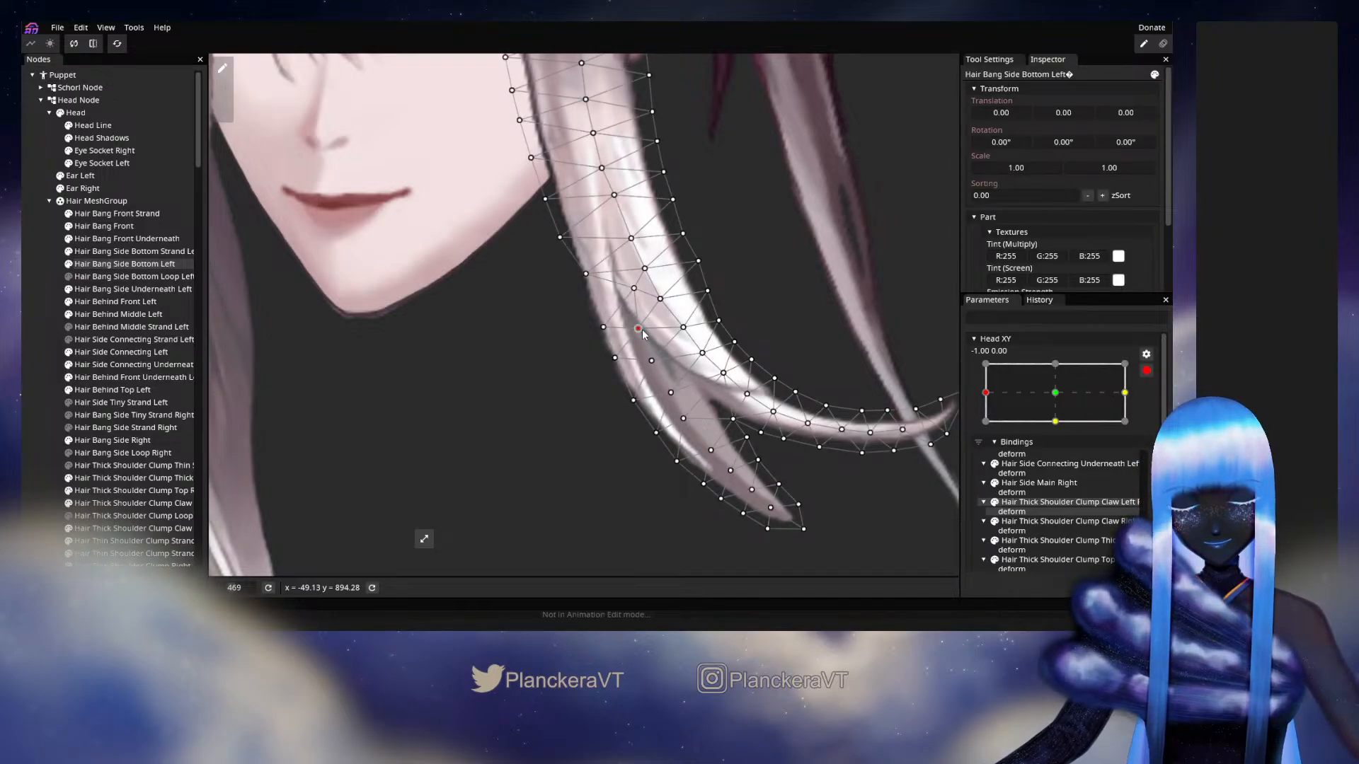
left_click(45, 331)
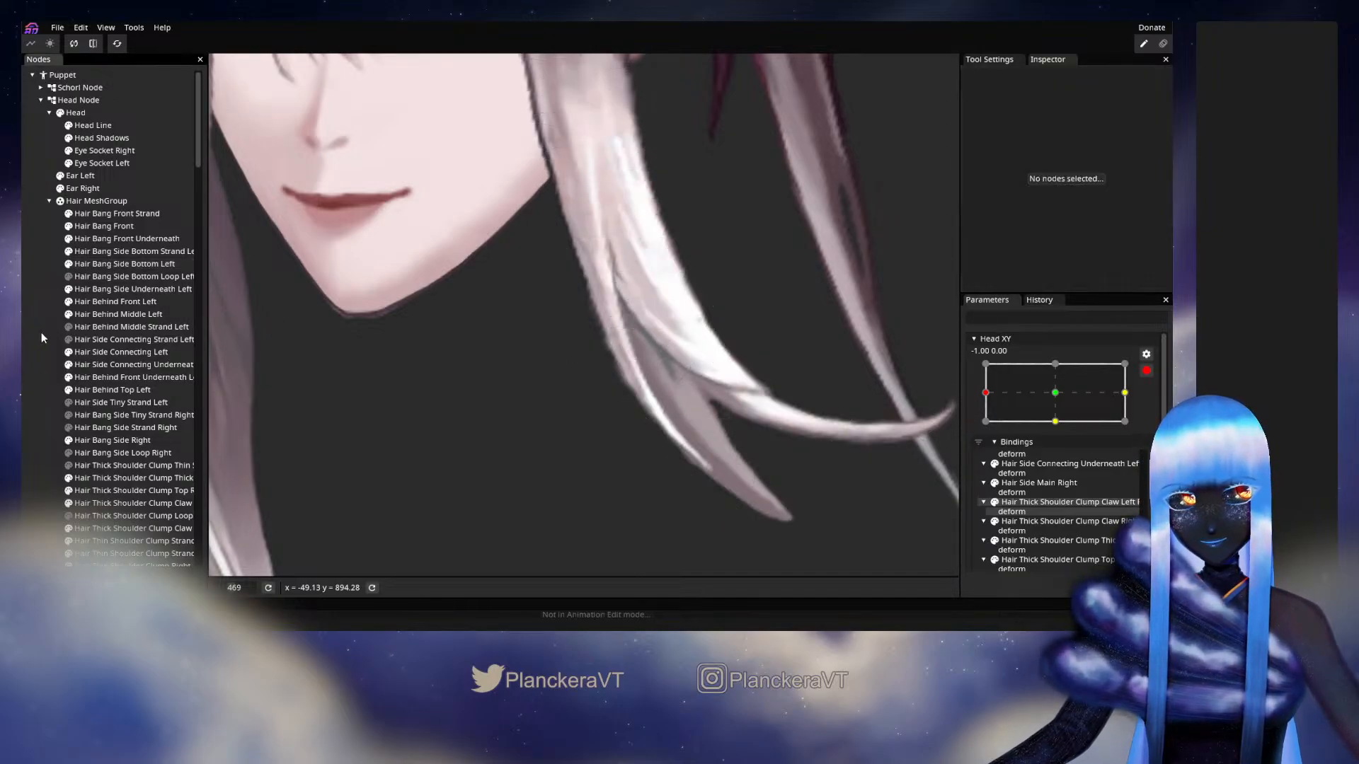
left_click(1146, 371)
mouse_move(988, 427)
left_mouse_down()
mouse_move(1062, 419)
mouse_move(987, 419)
mouse_move(1062, 419)
mouse_move(989, 421)
mouse_move(1059, 417)
mouse_move(998, 426)
mouse_move(1045, 433)
mouse_move(986, 429)
left_mouse_up()
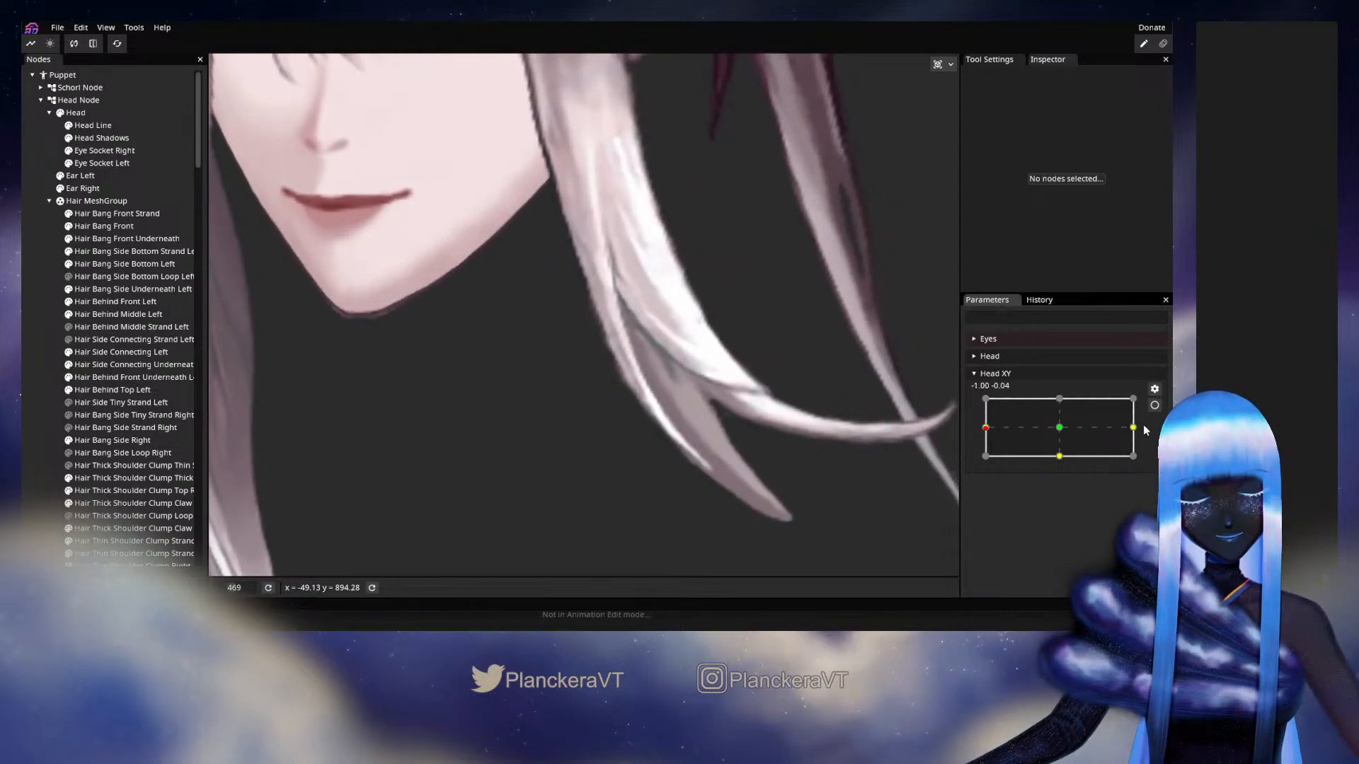
Adjust the face-side vertex above the tip of Hair Bang Side Bottom Strand Left at Head XY -1.00, and preview the turn
left_click(1153, 406)
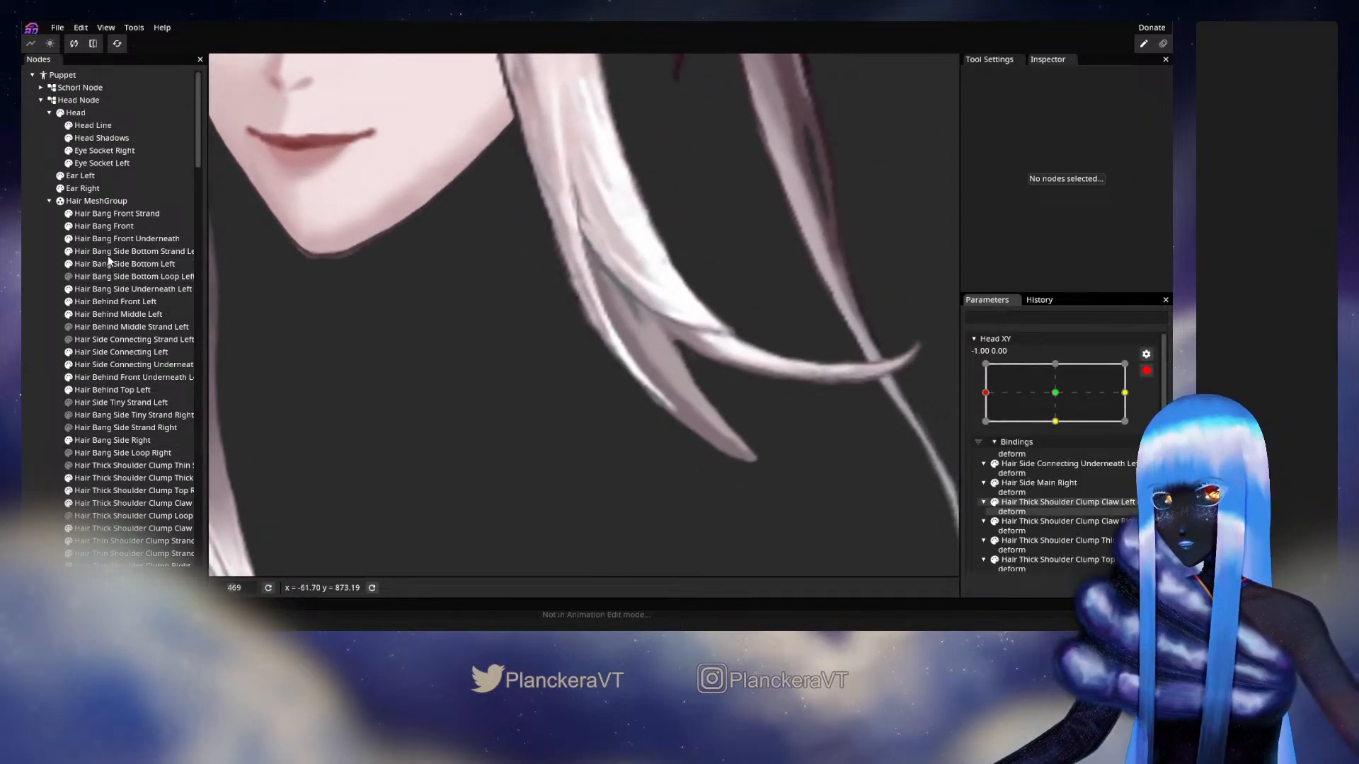
left_click(110, 252)
scroll(529, 390, "up", 1)
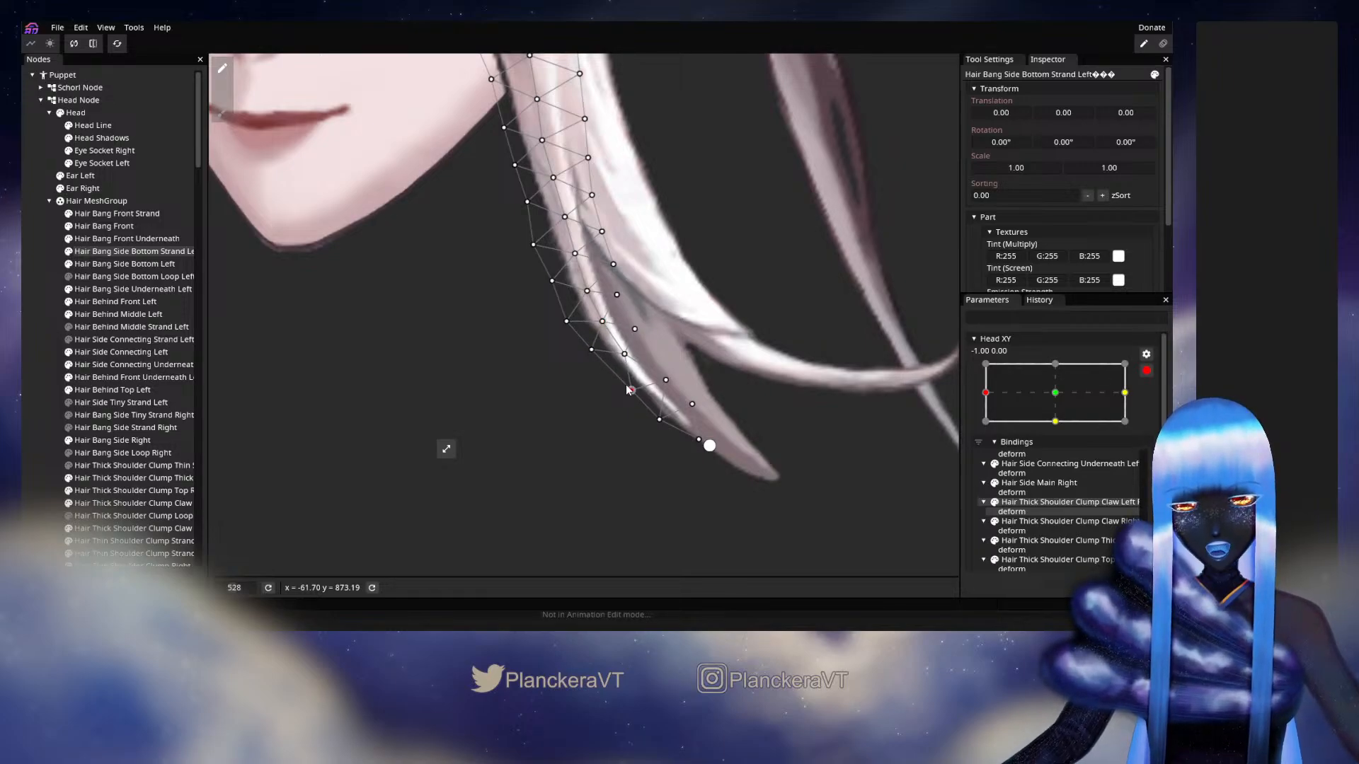
left_click(849, 417)
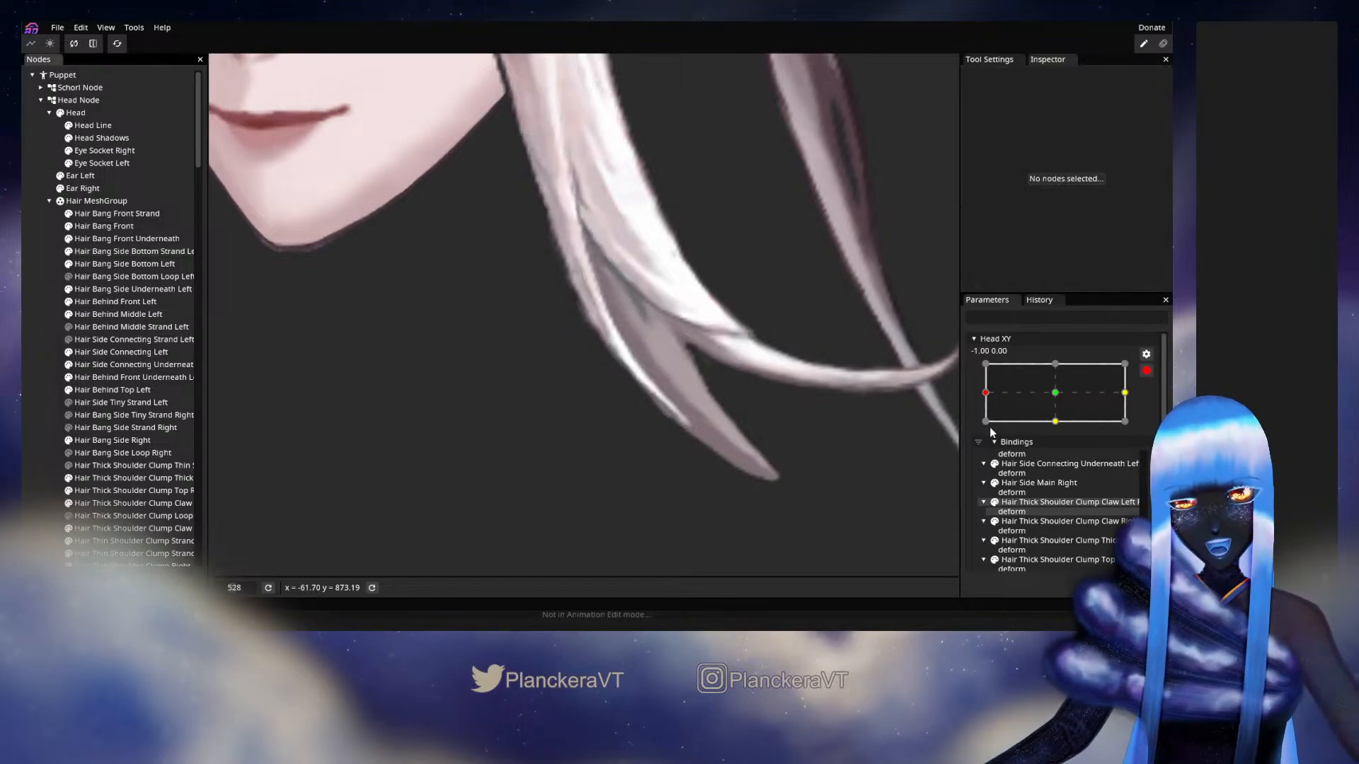
left_click(1146, 372)
mouse_move(987, 429)
left_mouse_down()
mouse_move(1066, 434)
mouse_move(986, 427)
left_mouse_up()
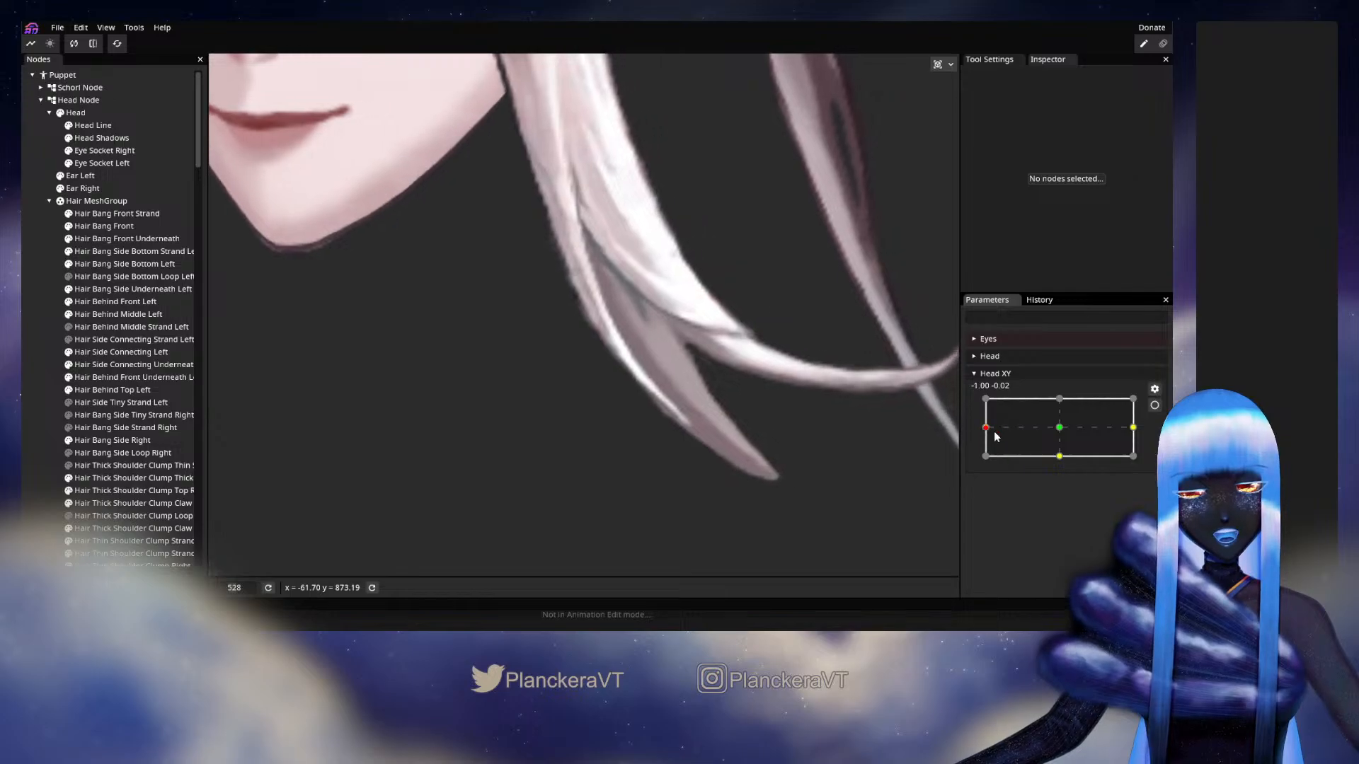
Move the tip vertices of Hair Bang Side Bottom Strand Left slightly up and outward at Head XY -1.00, preview the turn, and resume editing that keypoint
left_click(1154, 405)
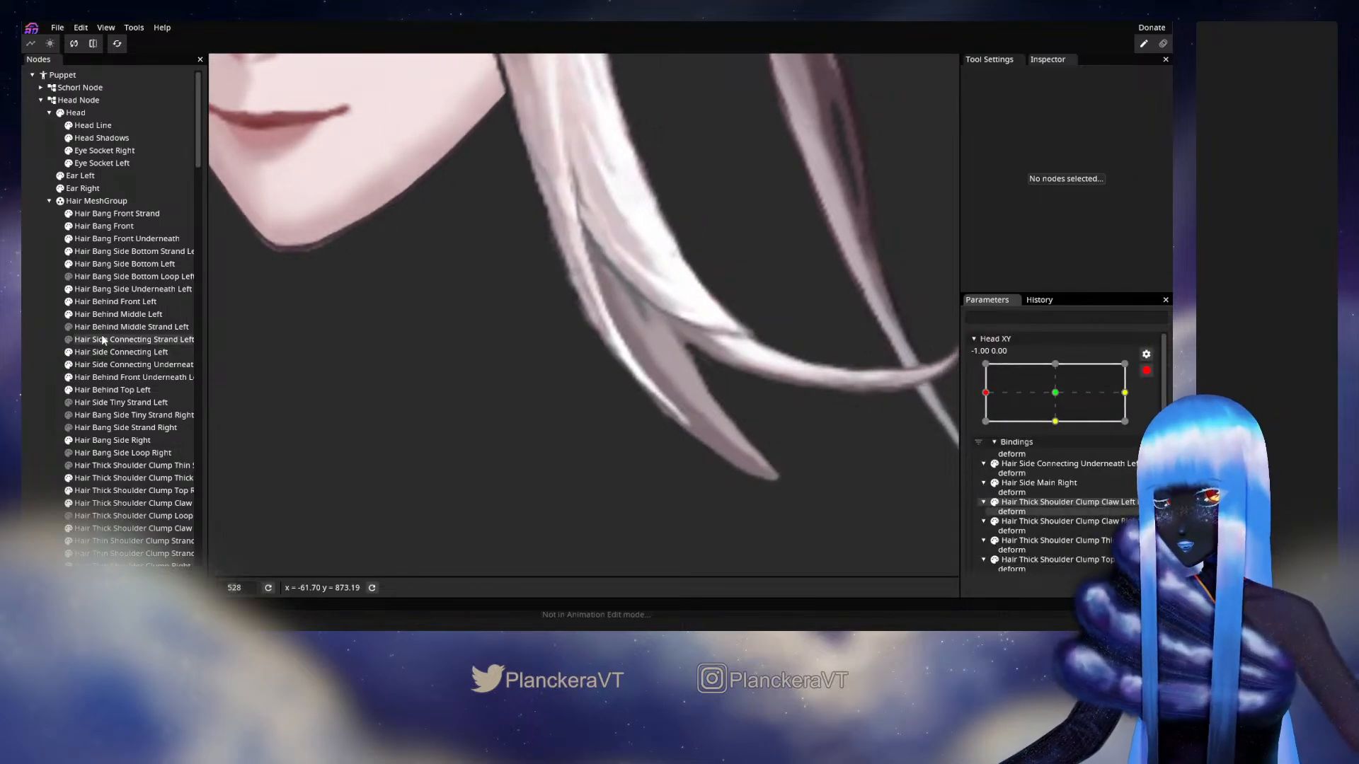
left_click(110, 251)
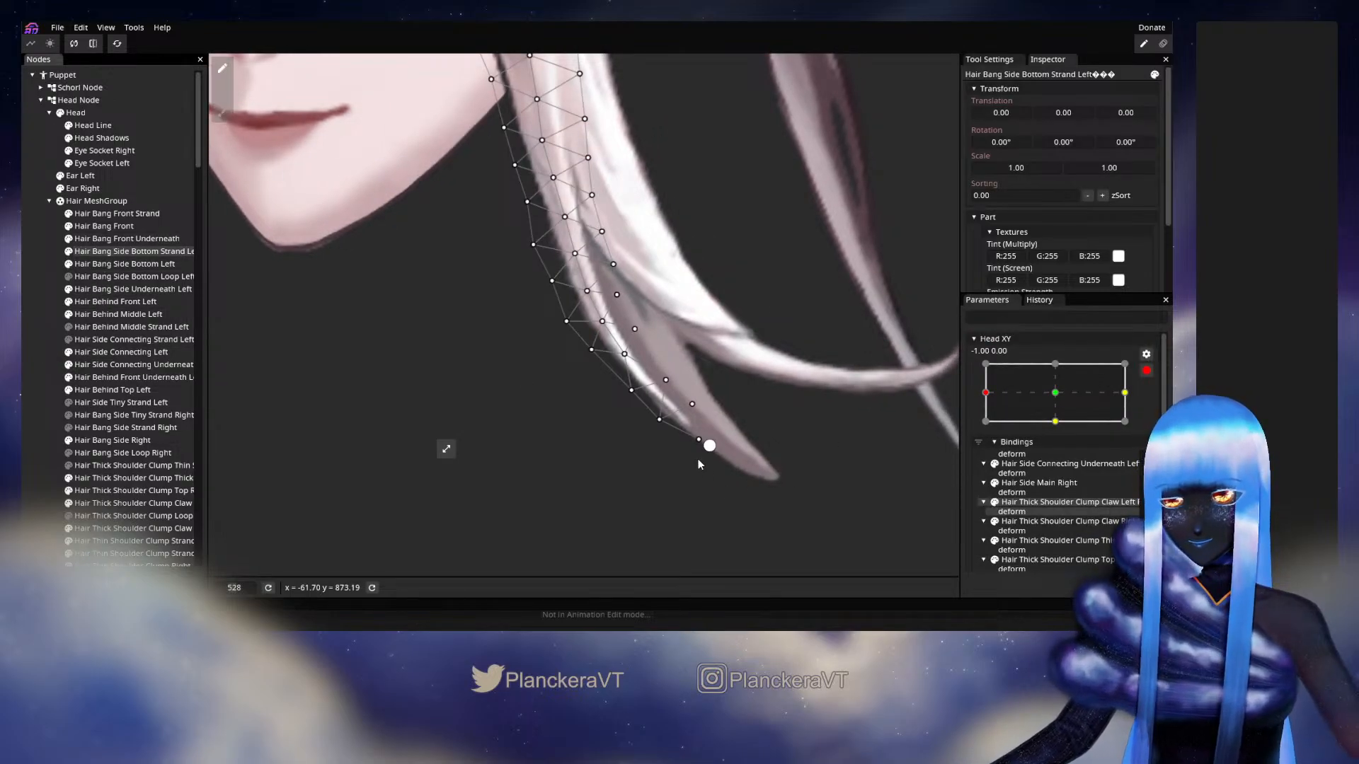
left_click(693, 401)
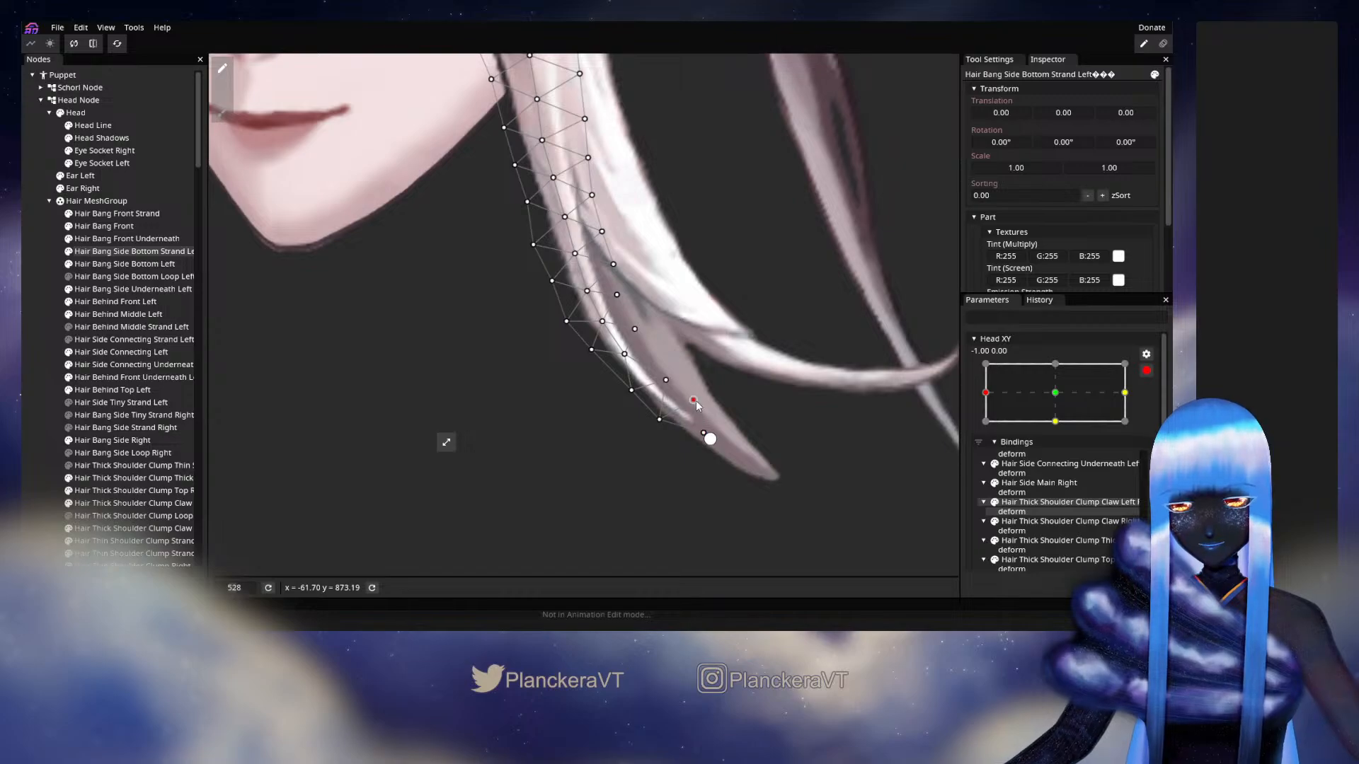
left_click(689, 399)
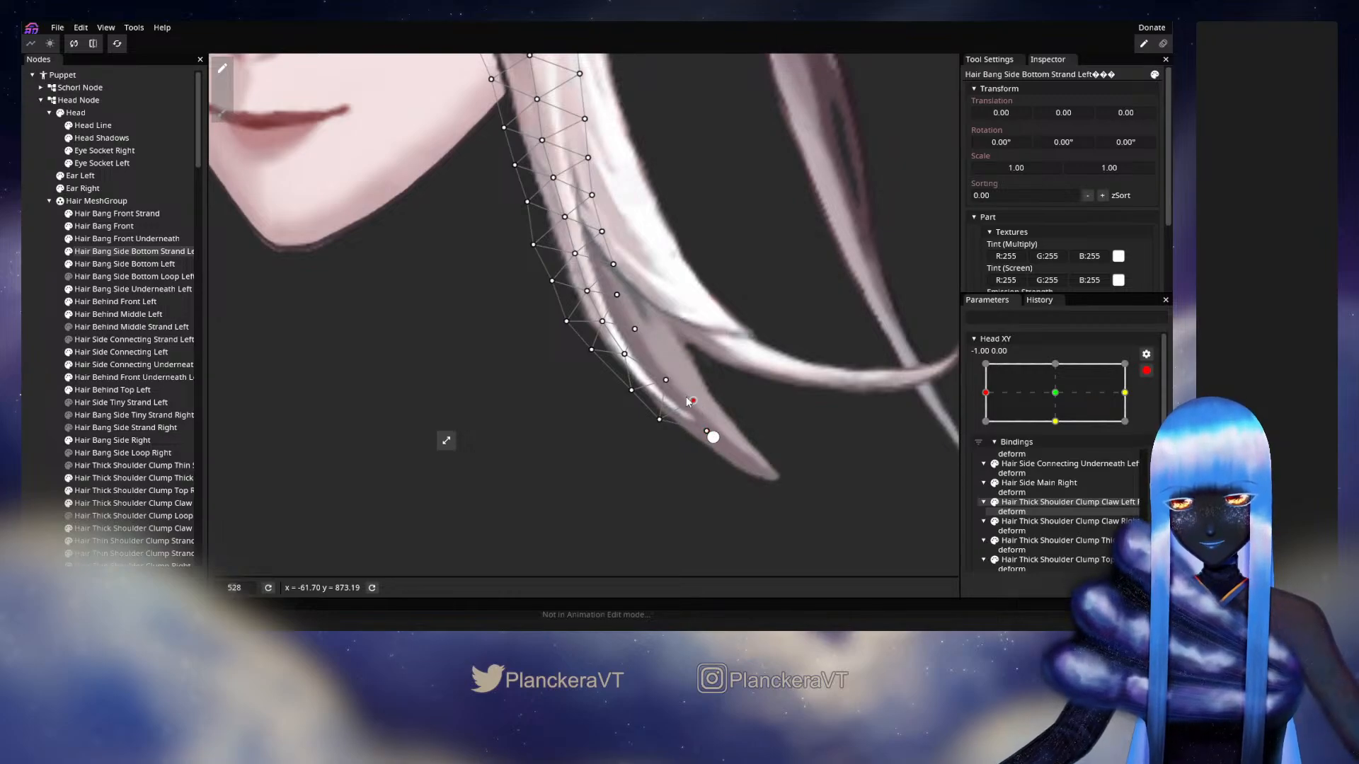
left_click(664, 419)
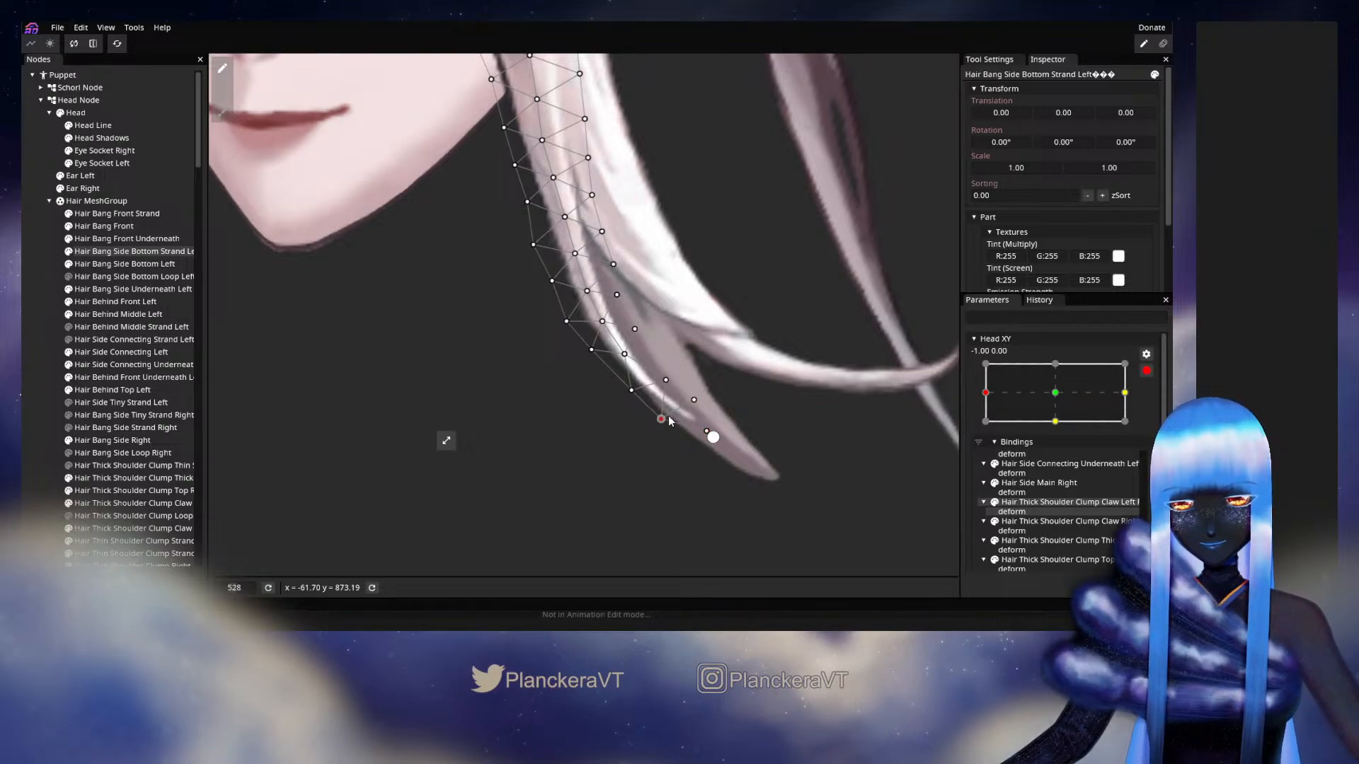
left_click(37, 368)
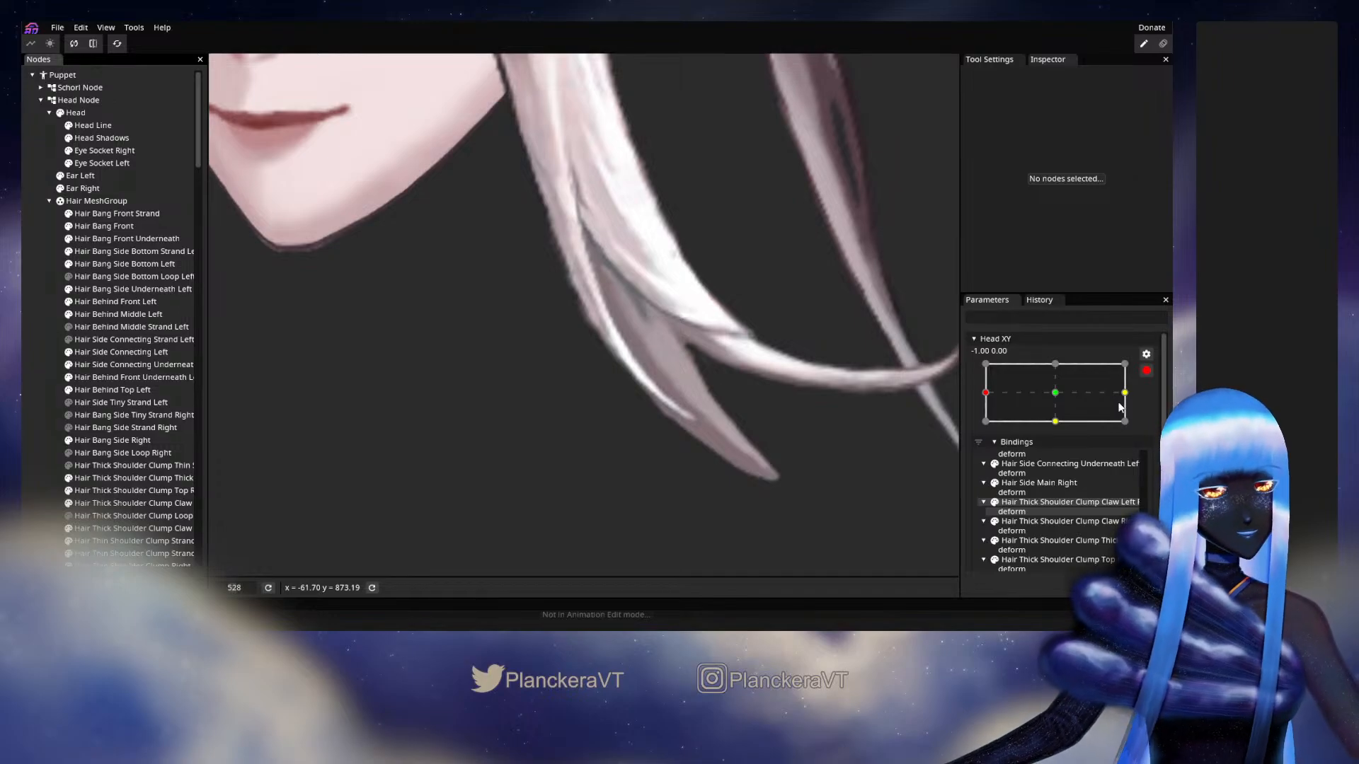
left_click(1146, 370)
mouse_move(991, 426)
left_mouse_down()
mouse_move(1060, 425)
mouse_move(985, 428)
left_mouse_up()
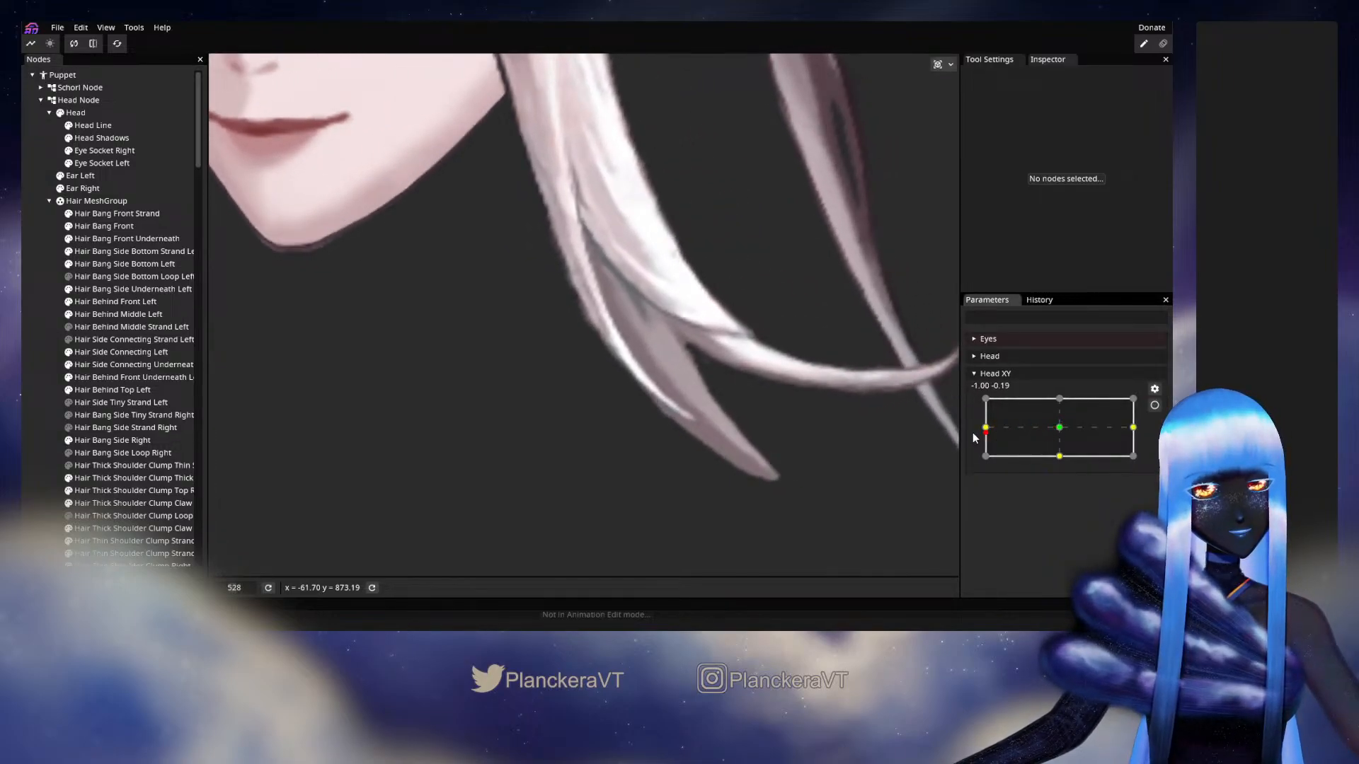
left_click(1154, 405)
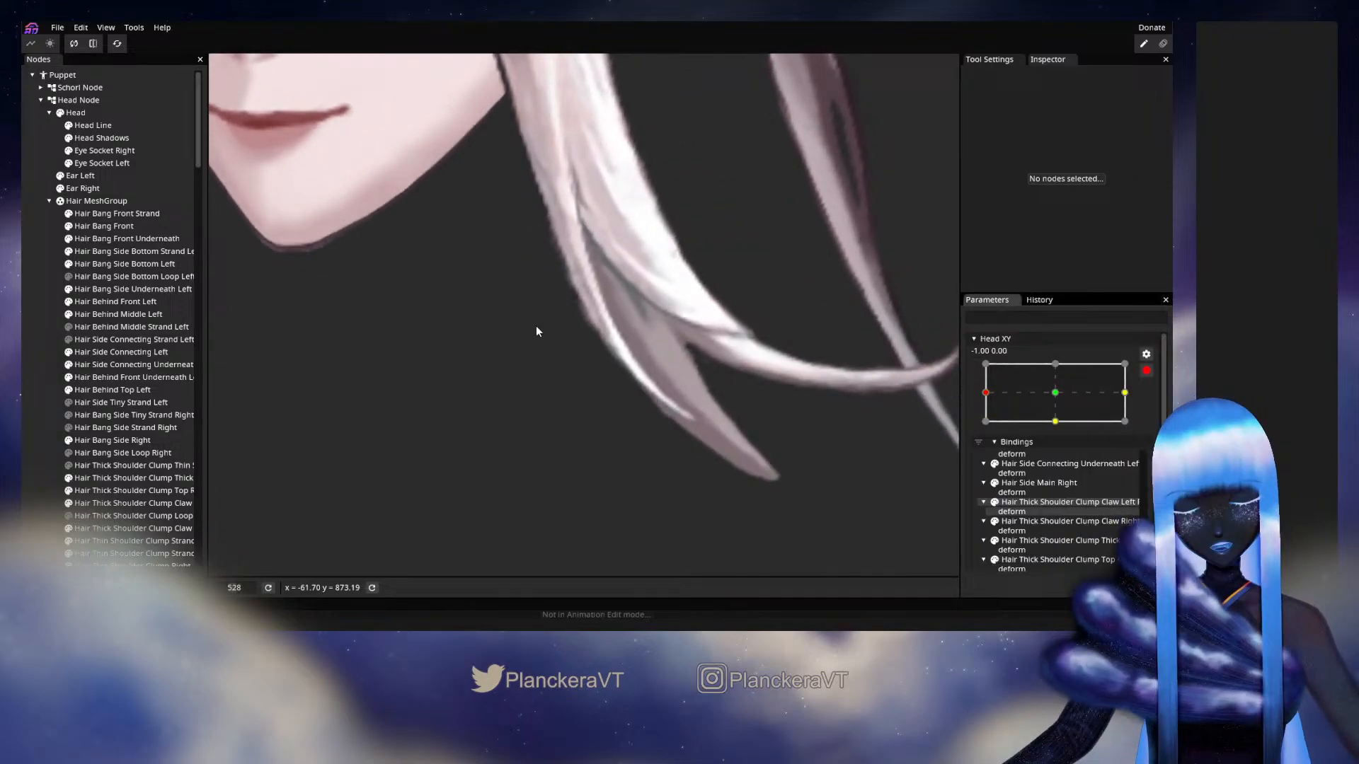
Adjust the tip vertex of Hair Bang Side Bottom Strand Left at Head XY -1.00, 0.00, preview the turn, and resume editing that keypoint
left_click(100, 253)
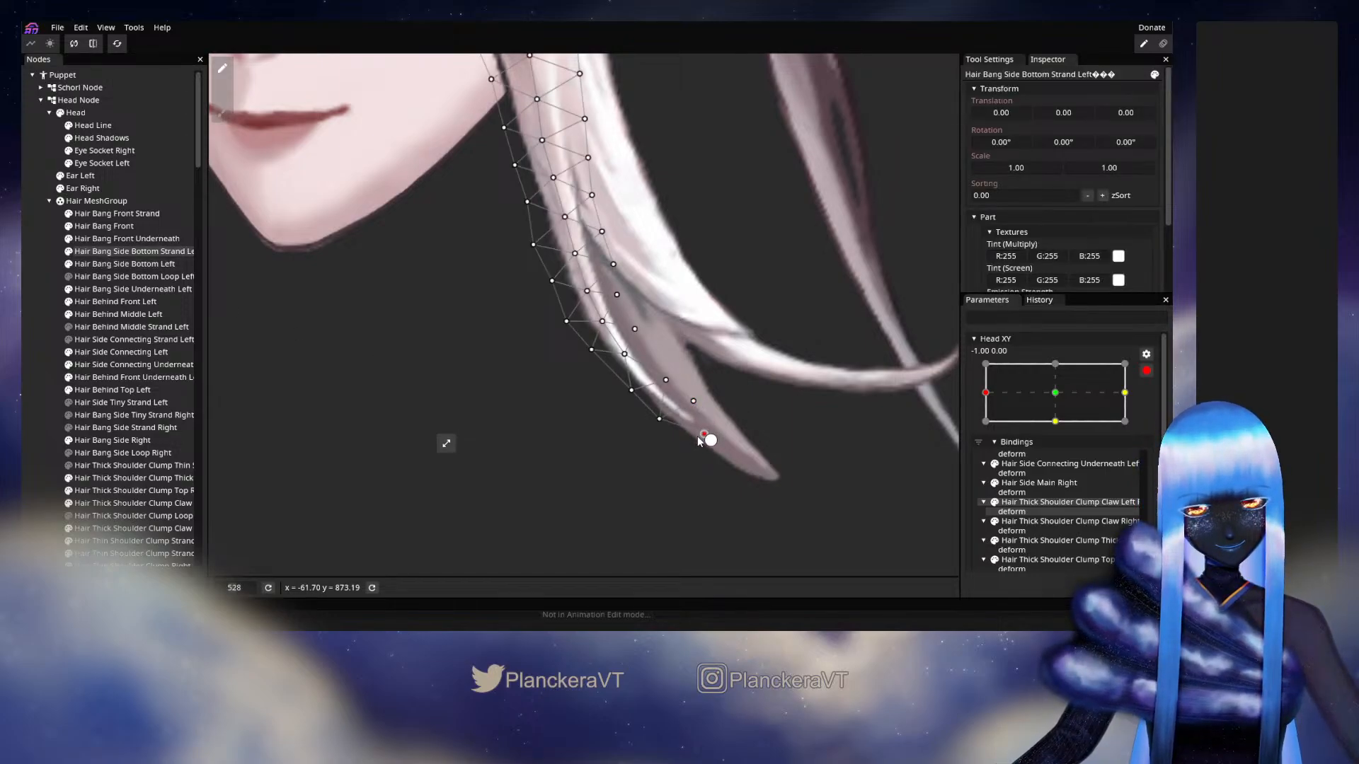
left_click(23, 332)
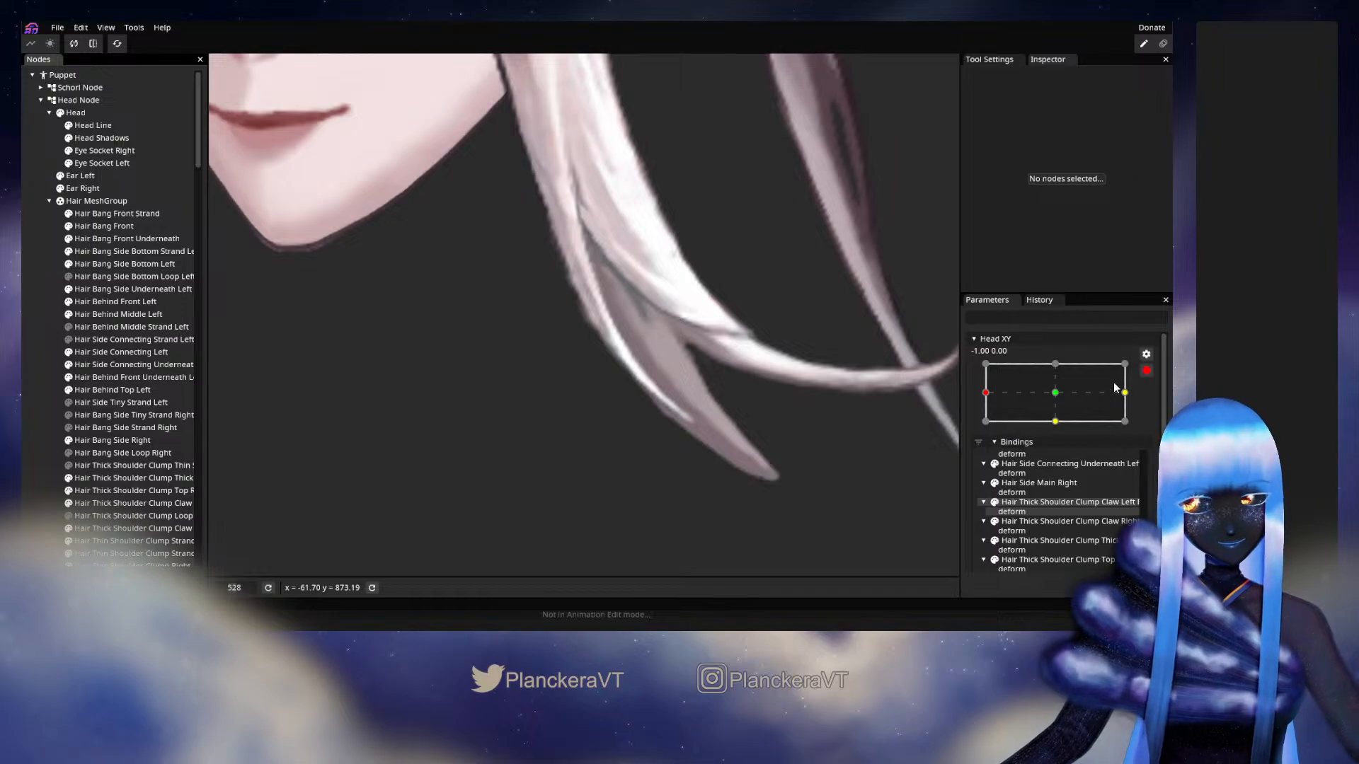
left_click(1146, 371)
left_click_drag(1069, 398, 925, 425)
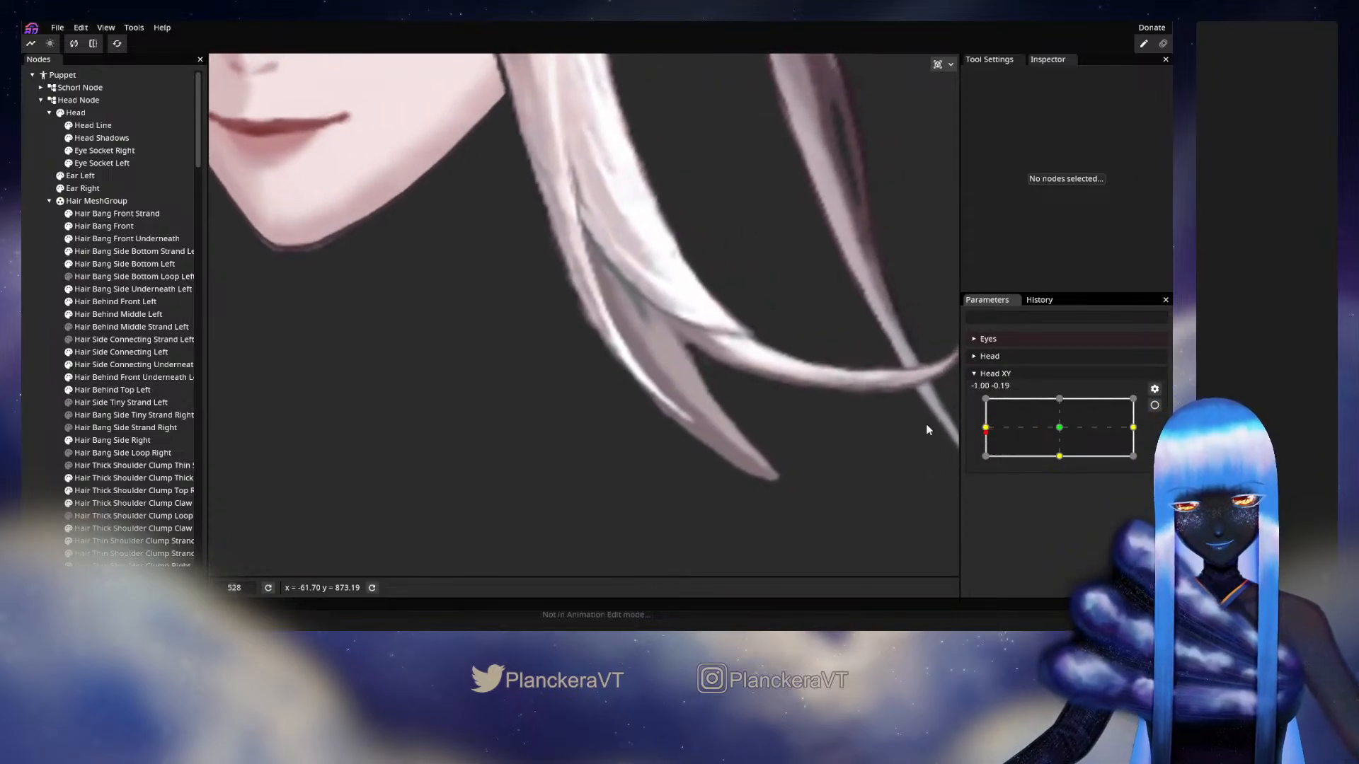
scroll(780, 383, "down", 3)
left_click_drag(780, 384, 781, 480)
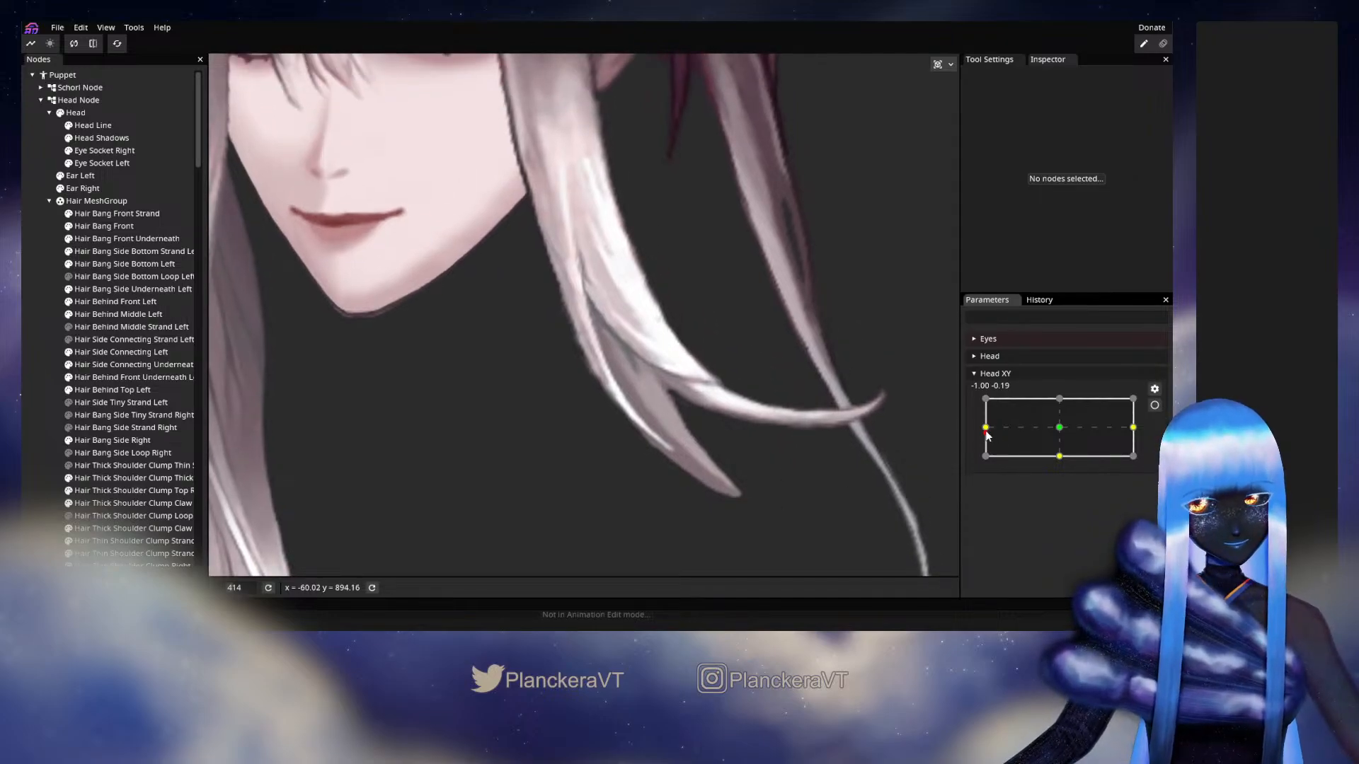
mouse_move(986, 432)
left_mouse_down()
mouse_move(1054, 425)
mouse_move(972, 426)
mouse_move(1055, 428)
mouse_move(977, 428)
left_mouse_up()
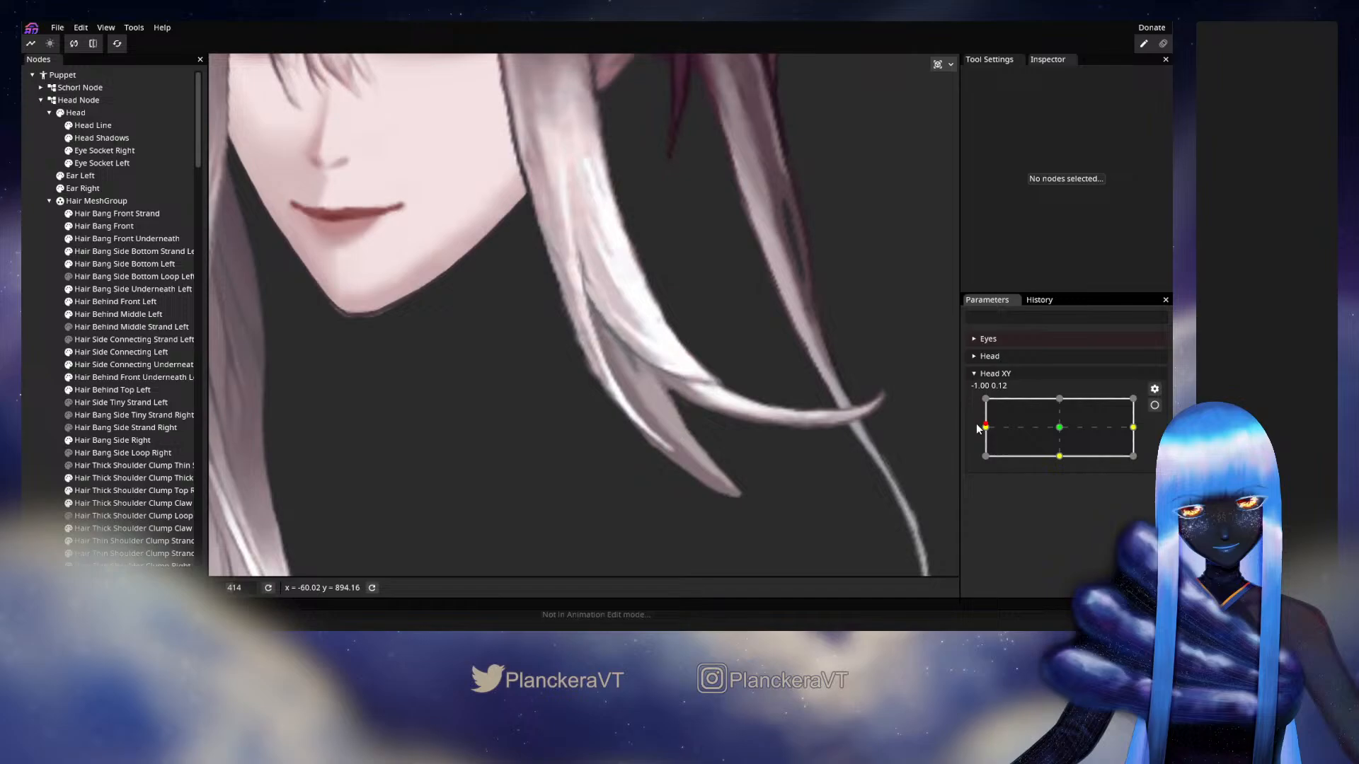
left_click(1154, 405)
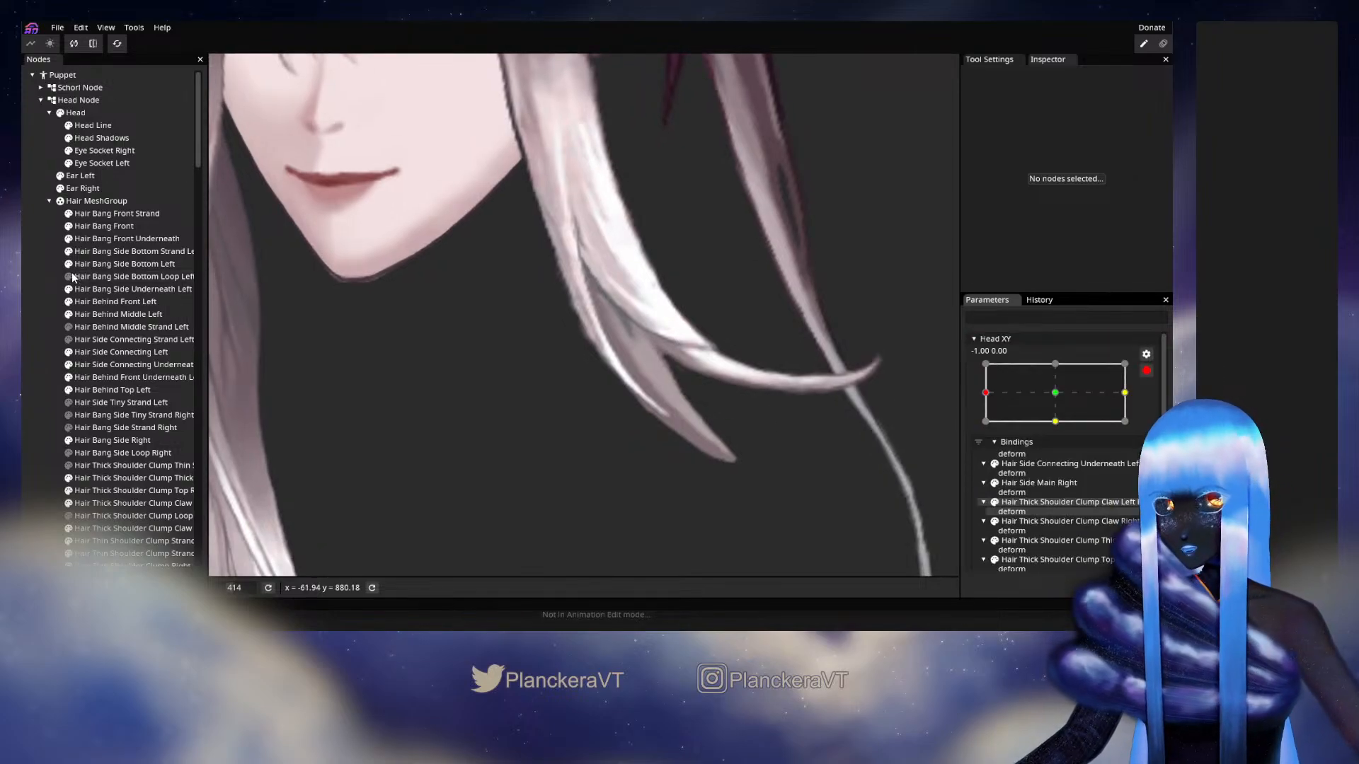
Shift the tip of Hair Bang Side Bottom Strand Left slightly down and outward with the Circle Brush, preview the turn, and resume keypoint editing
left_click(102, 252)
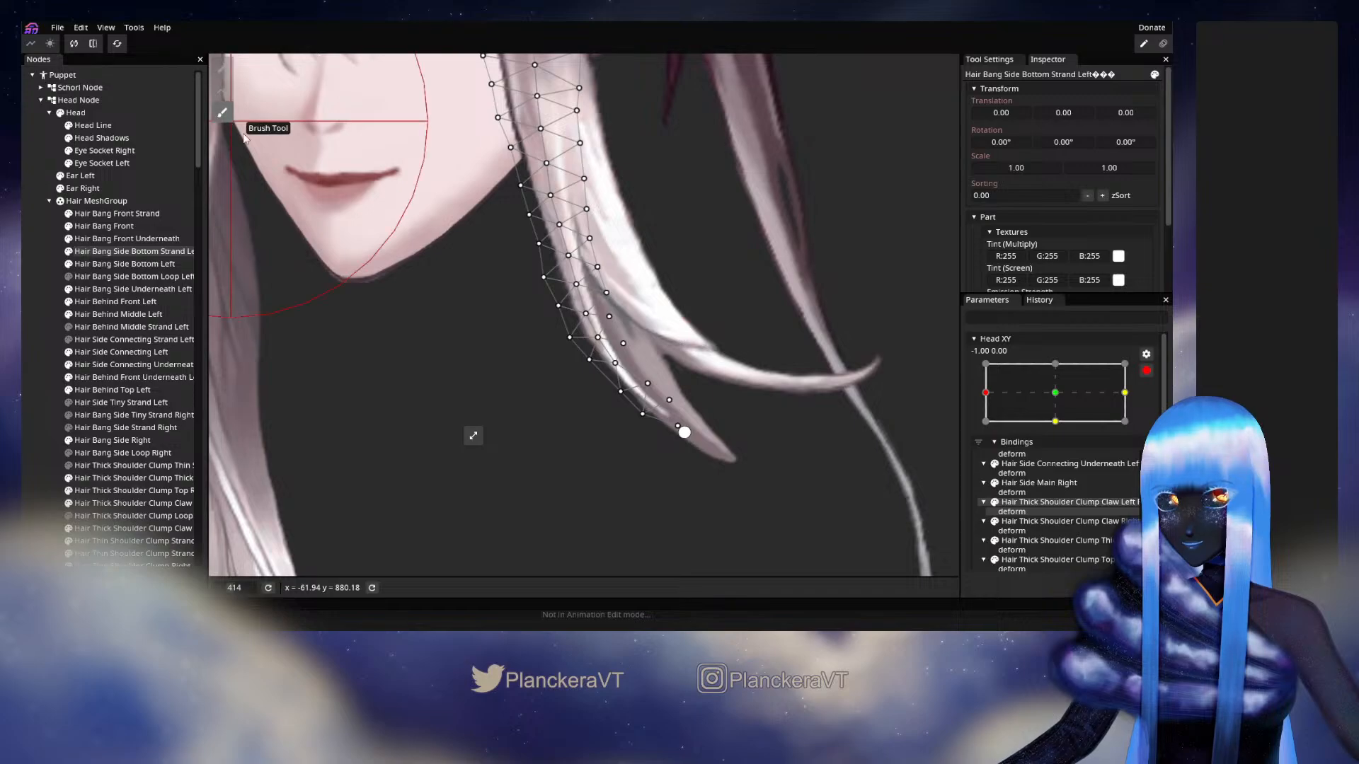
left_click(222, 112)
left_click_drag(754, 515, 758, 520)
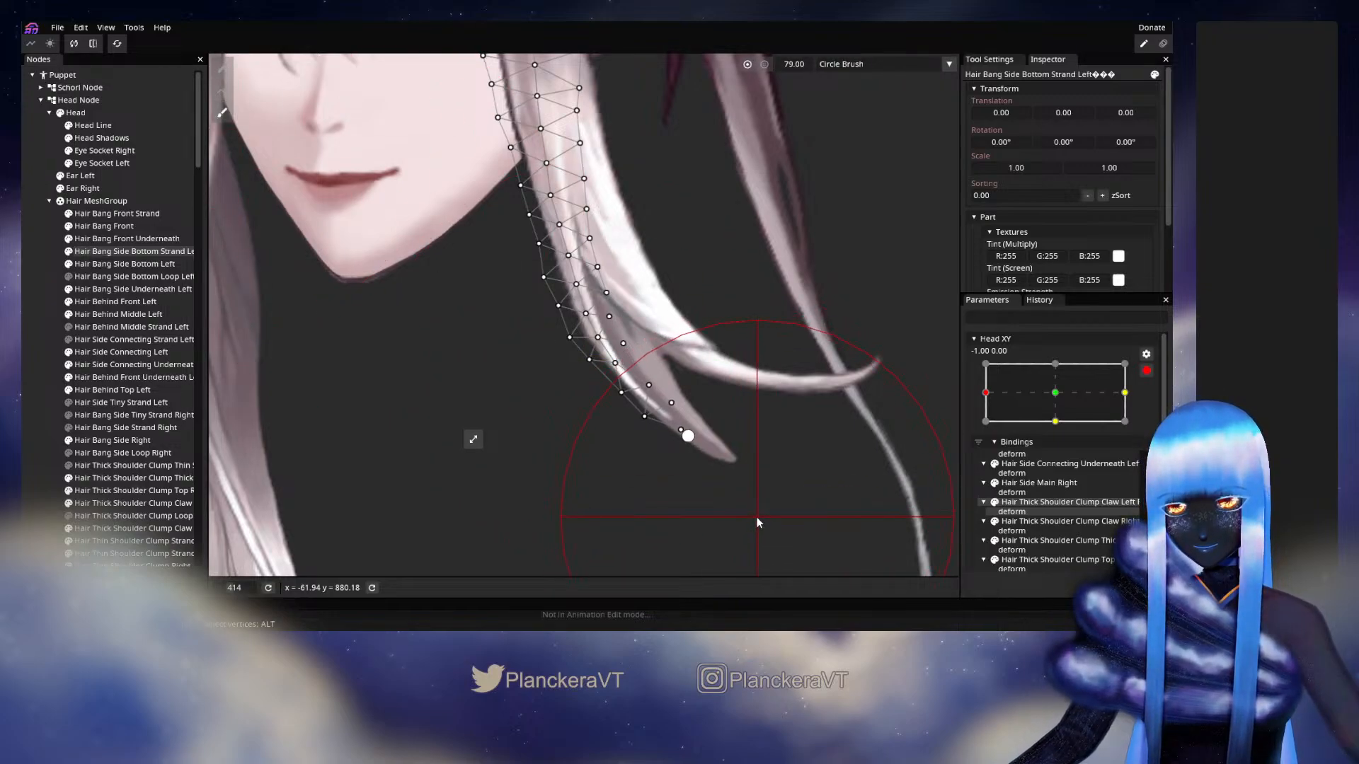
left_click(713, 406)
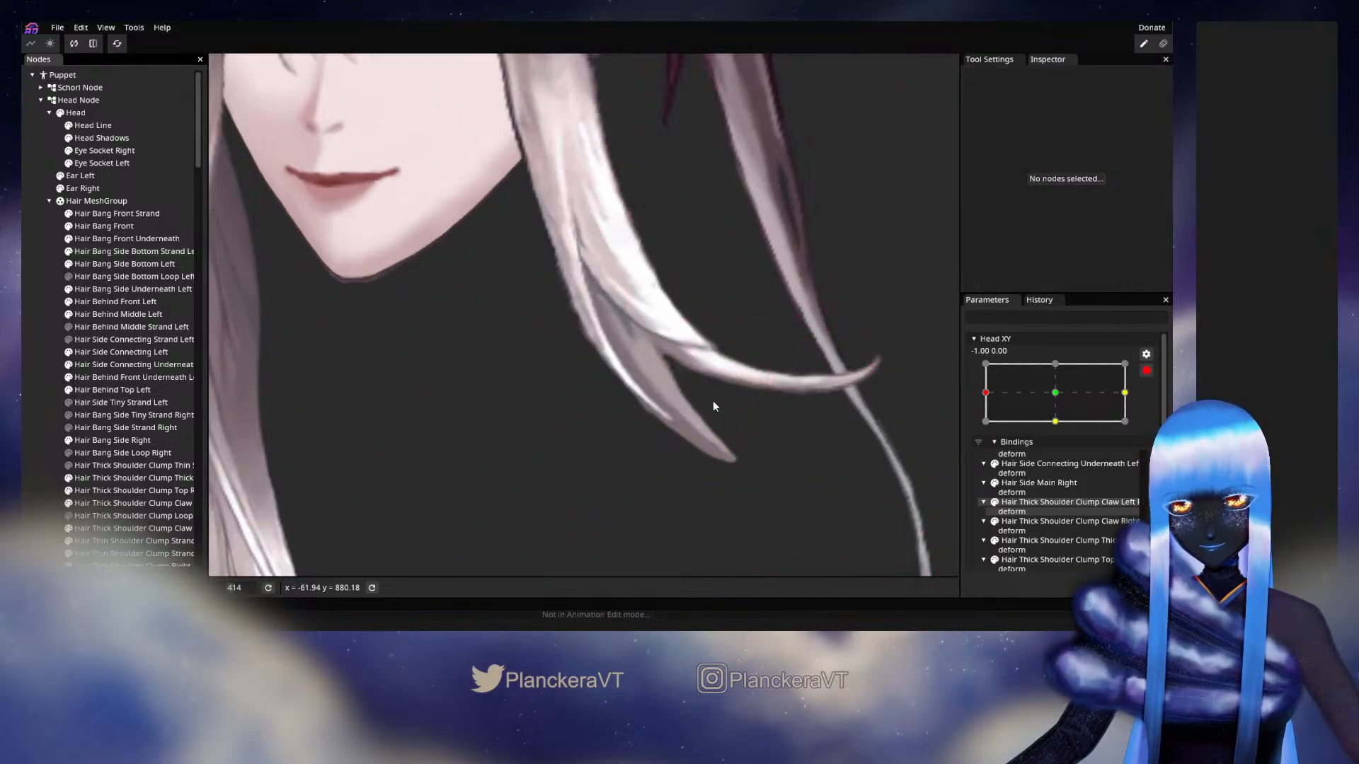
left_click(1147, 373)
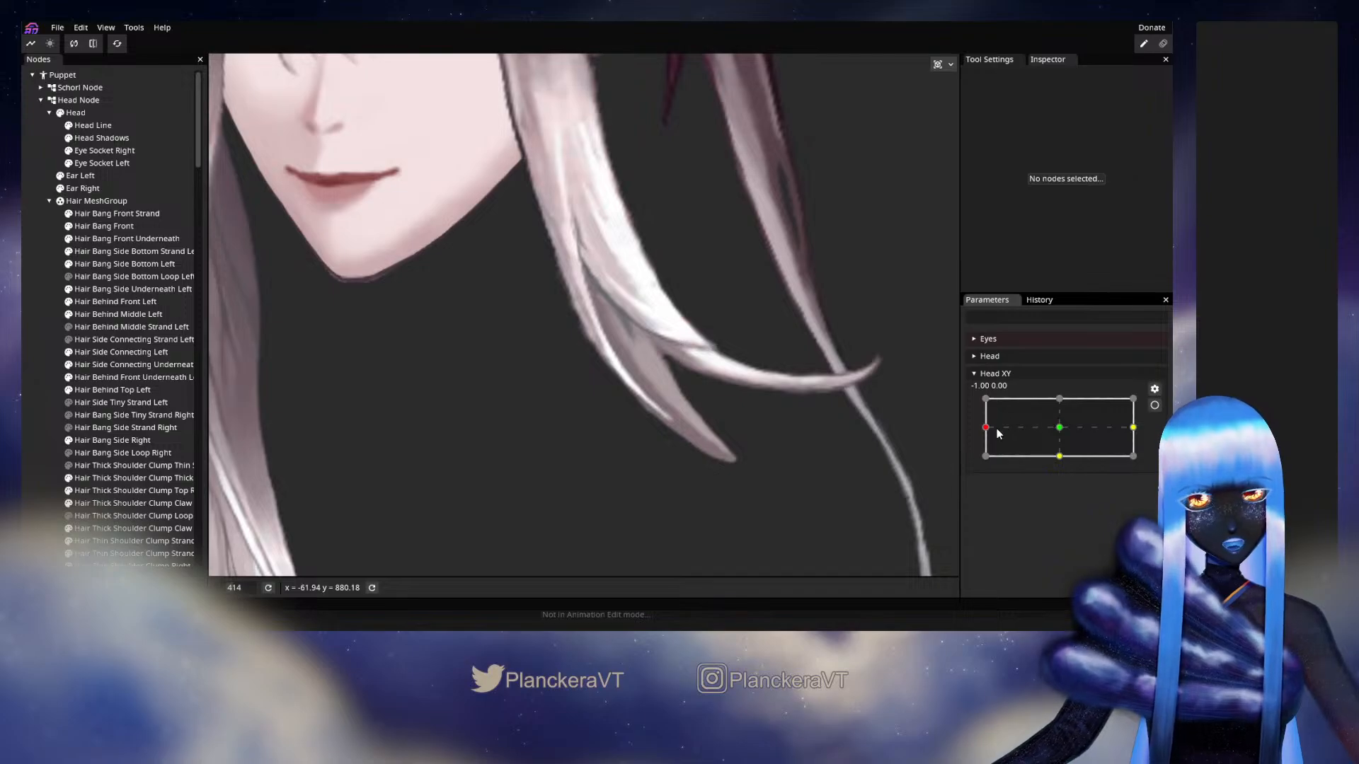
mouse_move(998, 434)
left_mouse_down()
mouse_move(1050, 434)
mouse_move(986, 438)
mouse_move(1063, 437)
mouse_move(983, 433)
left_mouse_up()
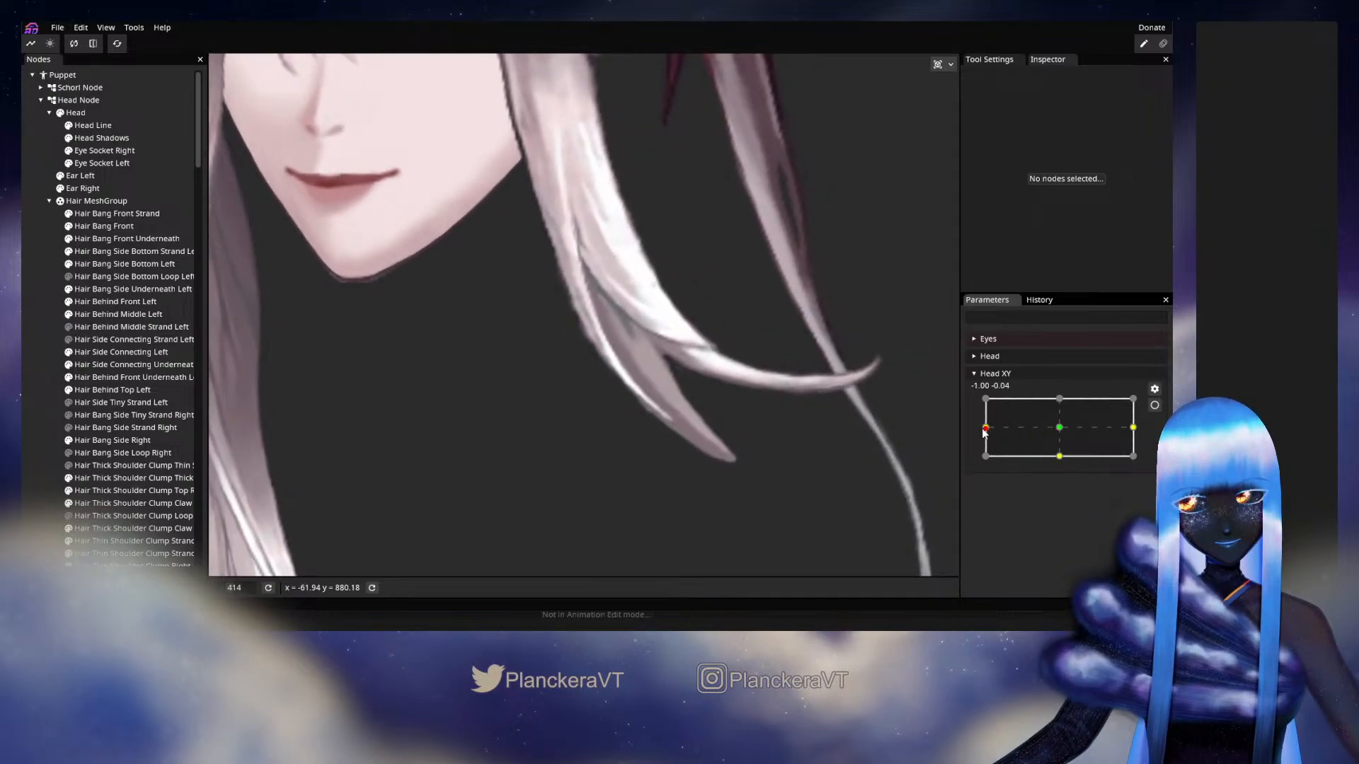
left_click(1153, 405)
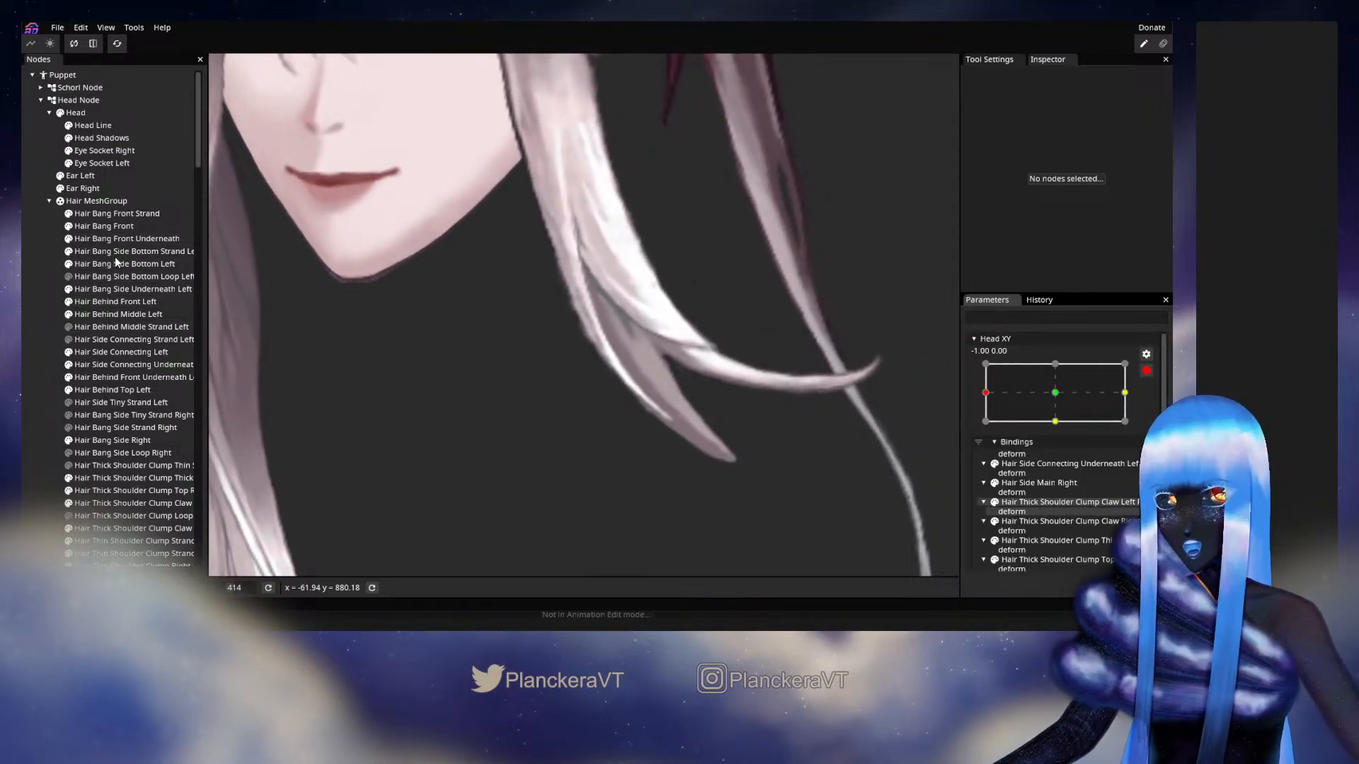
Nudge the central vertex above the tip of Hair Bang Side Bottom Strand Left at Head XY -1.00, and preview small head movements
left_click(126, 239)
left_click(134, 253)
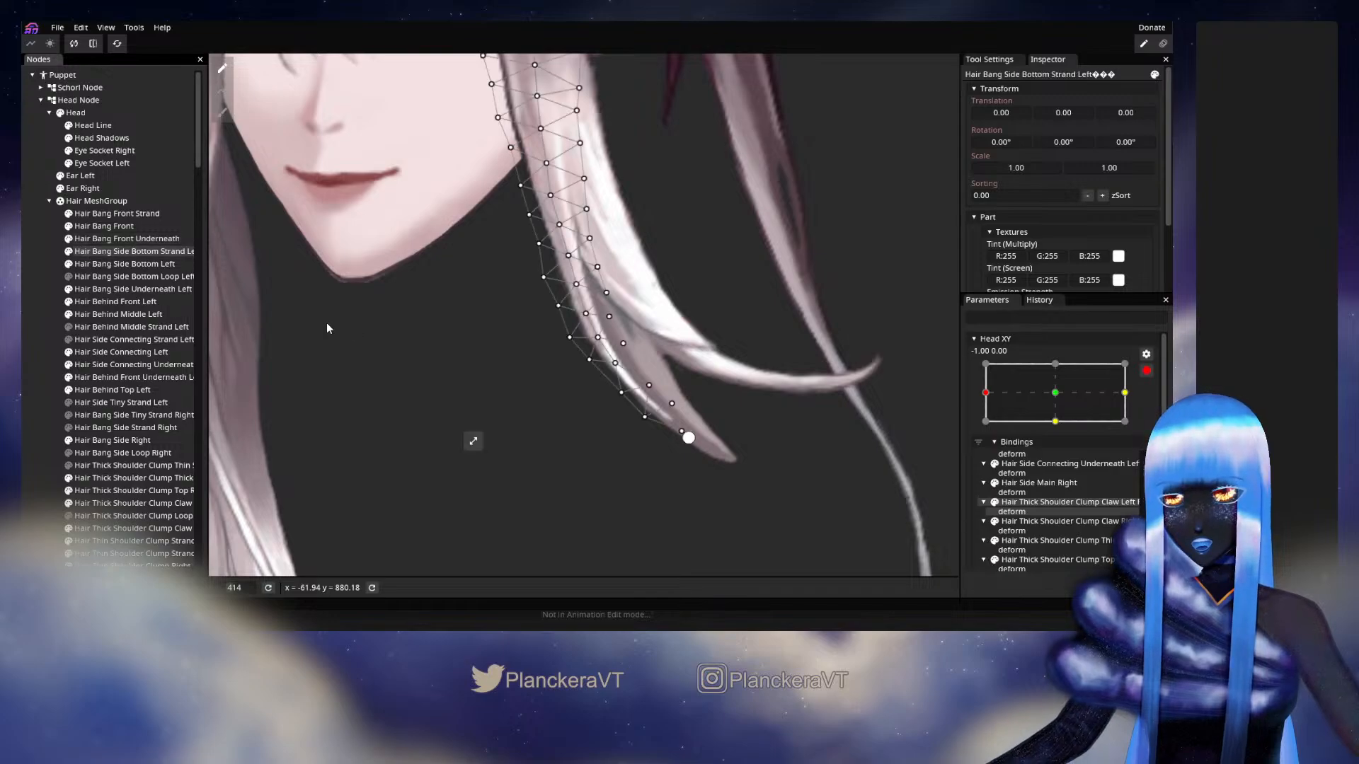
scroll(559, 409, "up", 2)
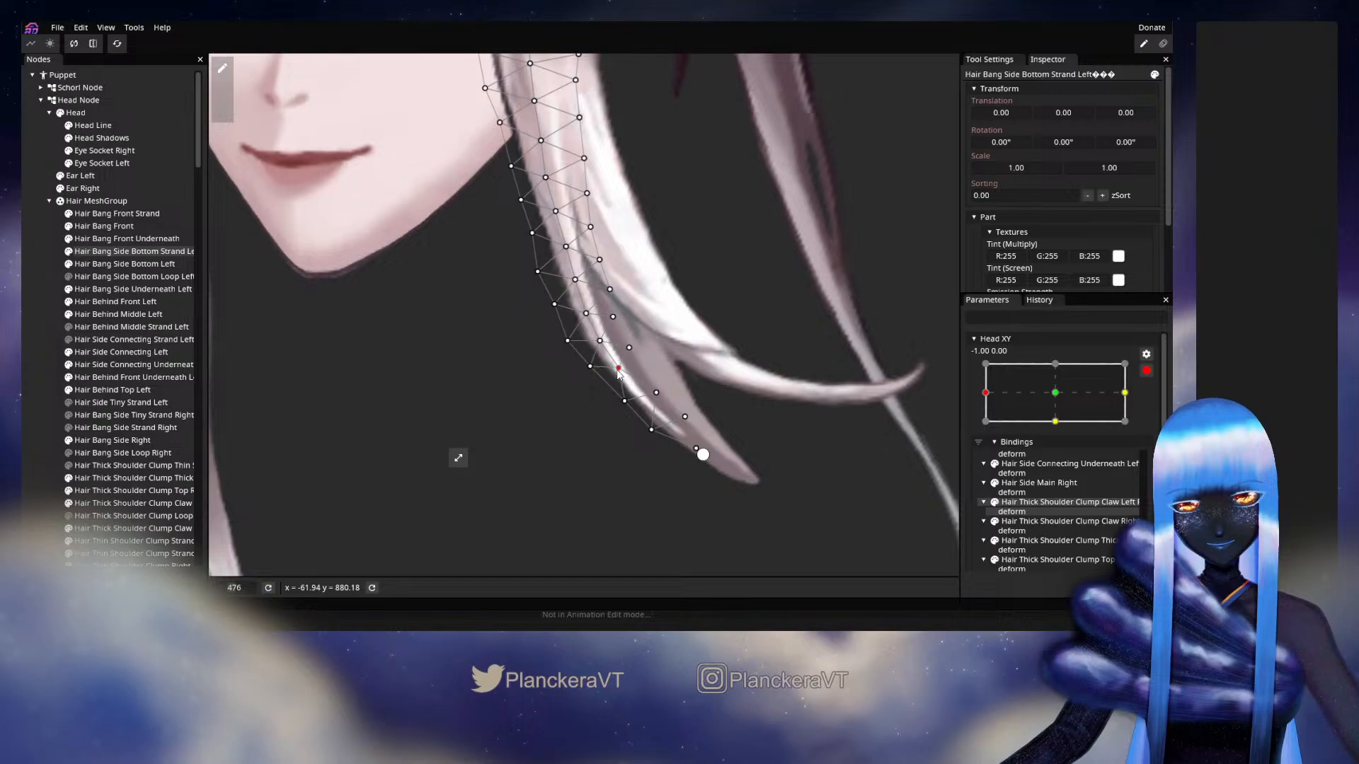
left_click(420, 349)
scroll(678, 419, "down", 4)
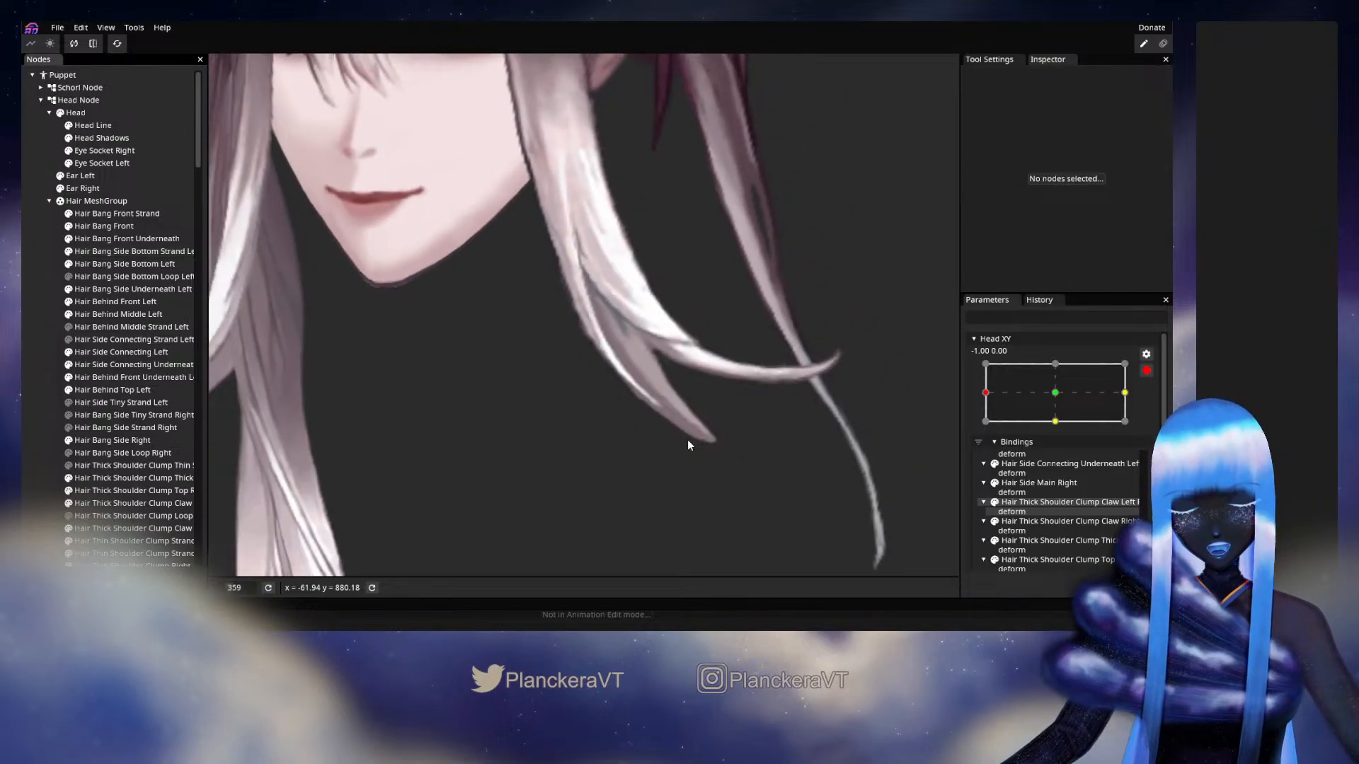
left_click(1144, 371)
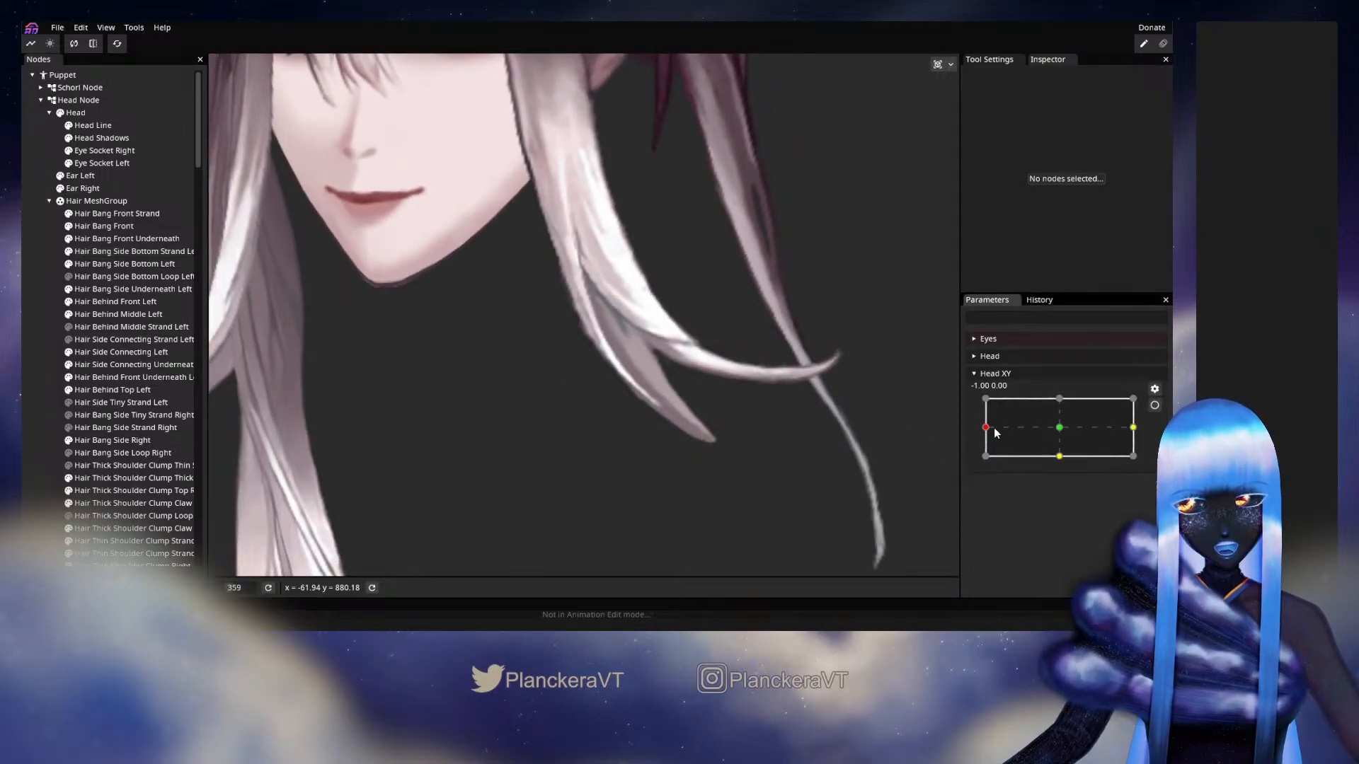
mouse_move(985, 427)
left_mouse_down()
mouse_move(1067, 427)
mouse_move(988, 431)
left_mouse_up()
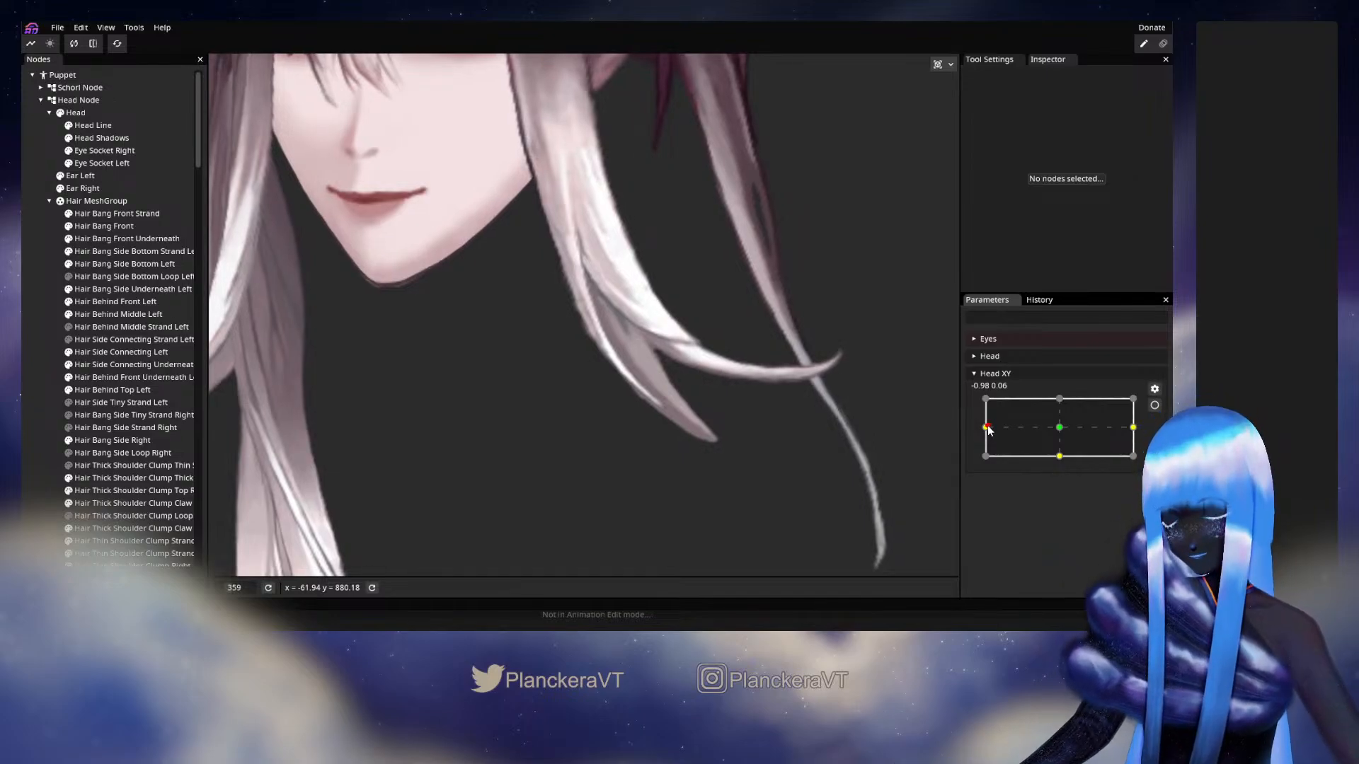
mouse_move(989, 429)
left_mouse_down()
mouse_move(1060, 435)
mouse_move(988, 435)
left_mouse_up()
left_click(1154, 406)
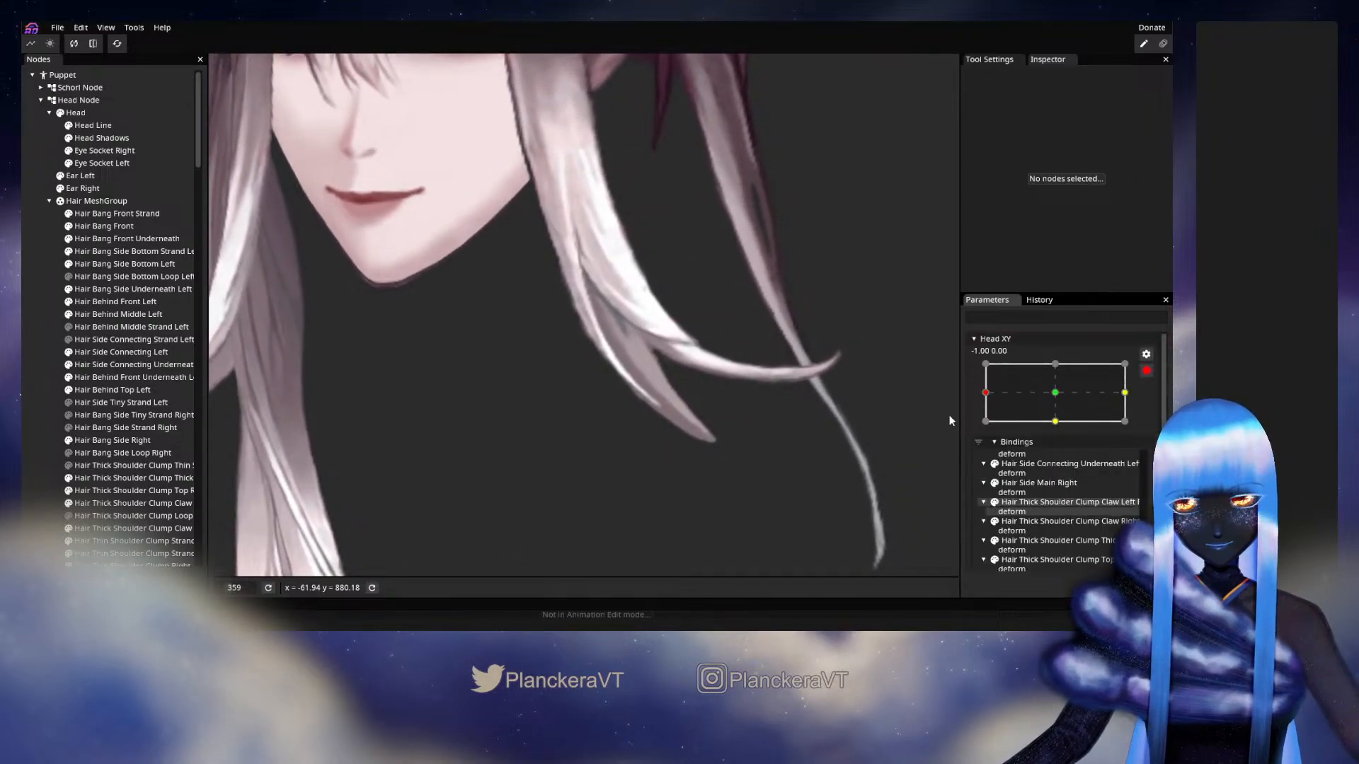
Fine-tune the lower face-side vertices of Hair Bang Side Bottom Strand Left at Head XY -1.00, and check the strand without its mesh
scroll(691, 423, "up", 1)
scroll(691, 421, "up", 1)
left_click(679, 409)
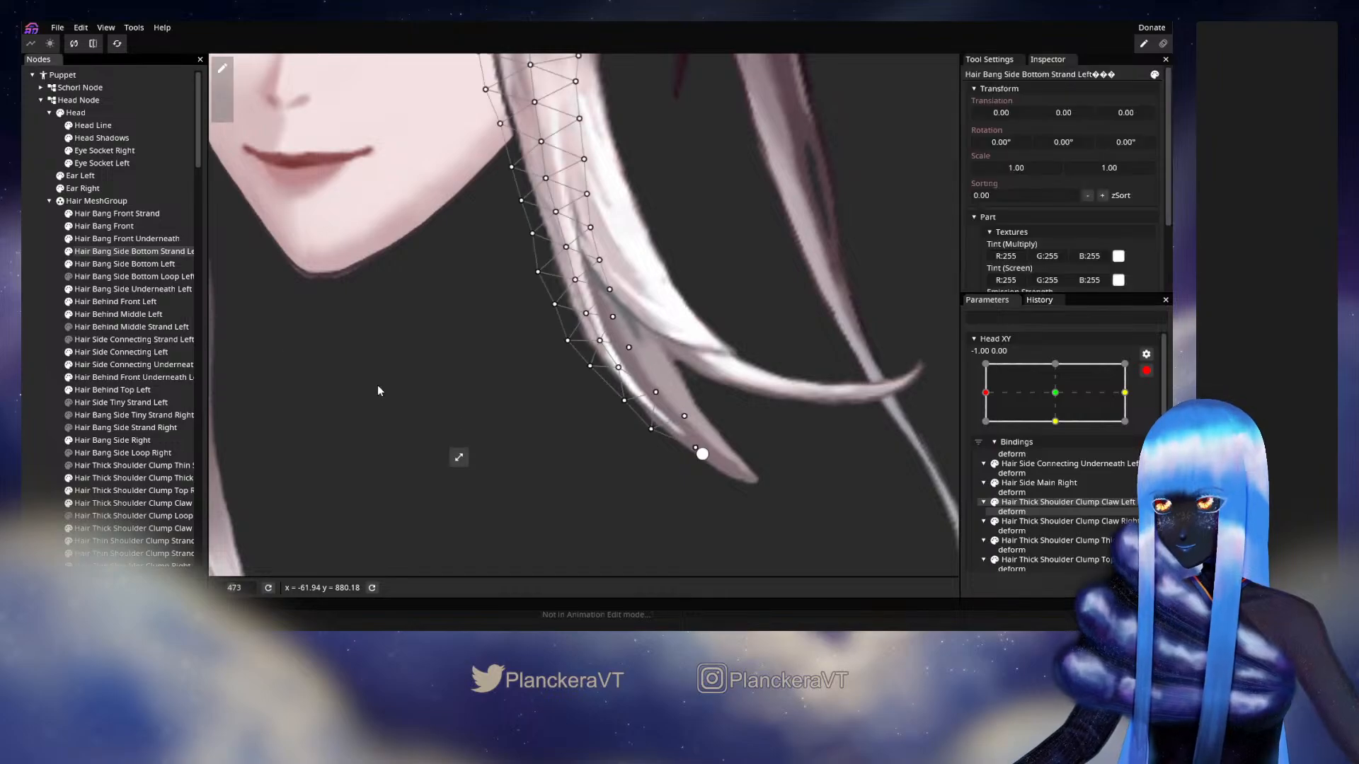
left_click(658, 396)
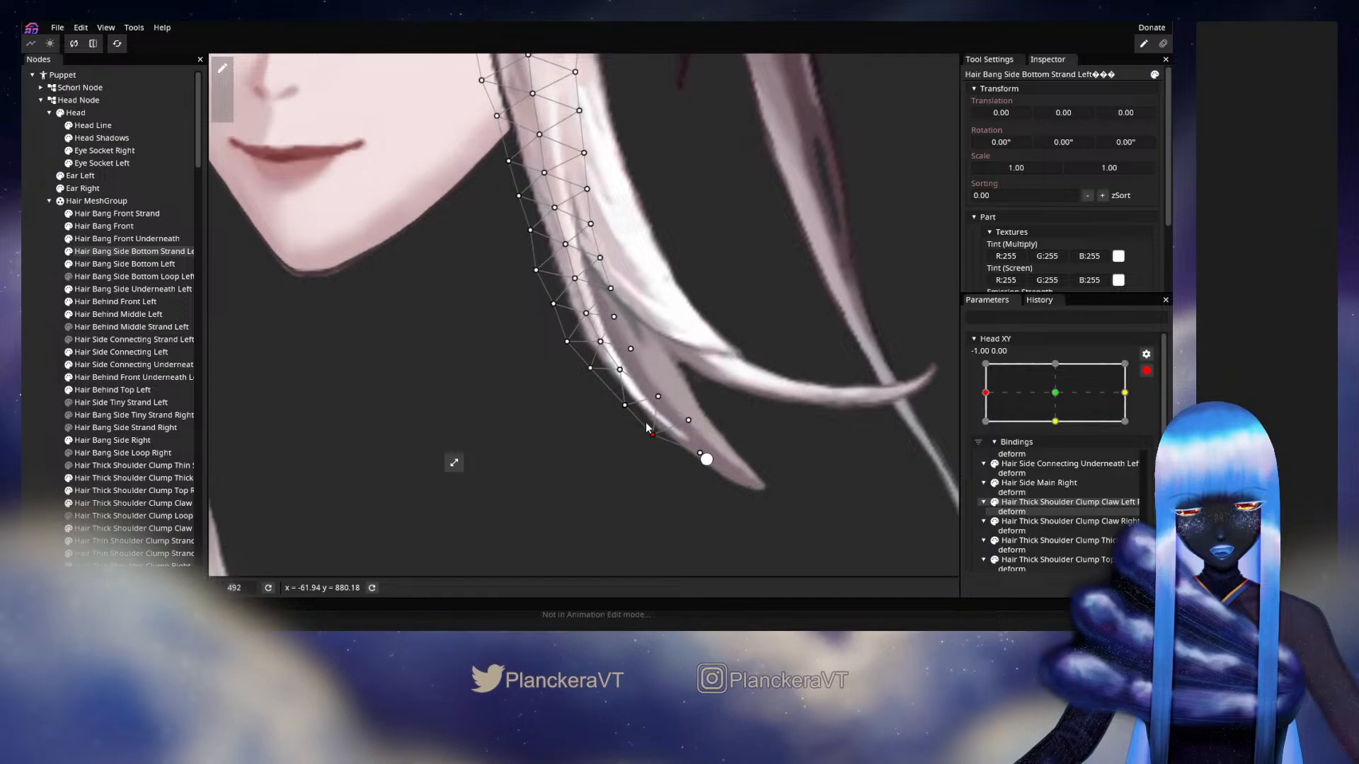
left_click(620, 369)
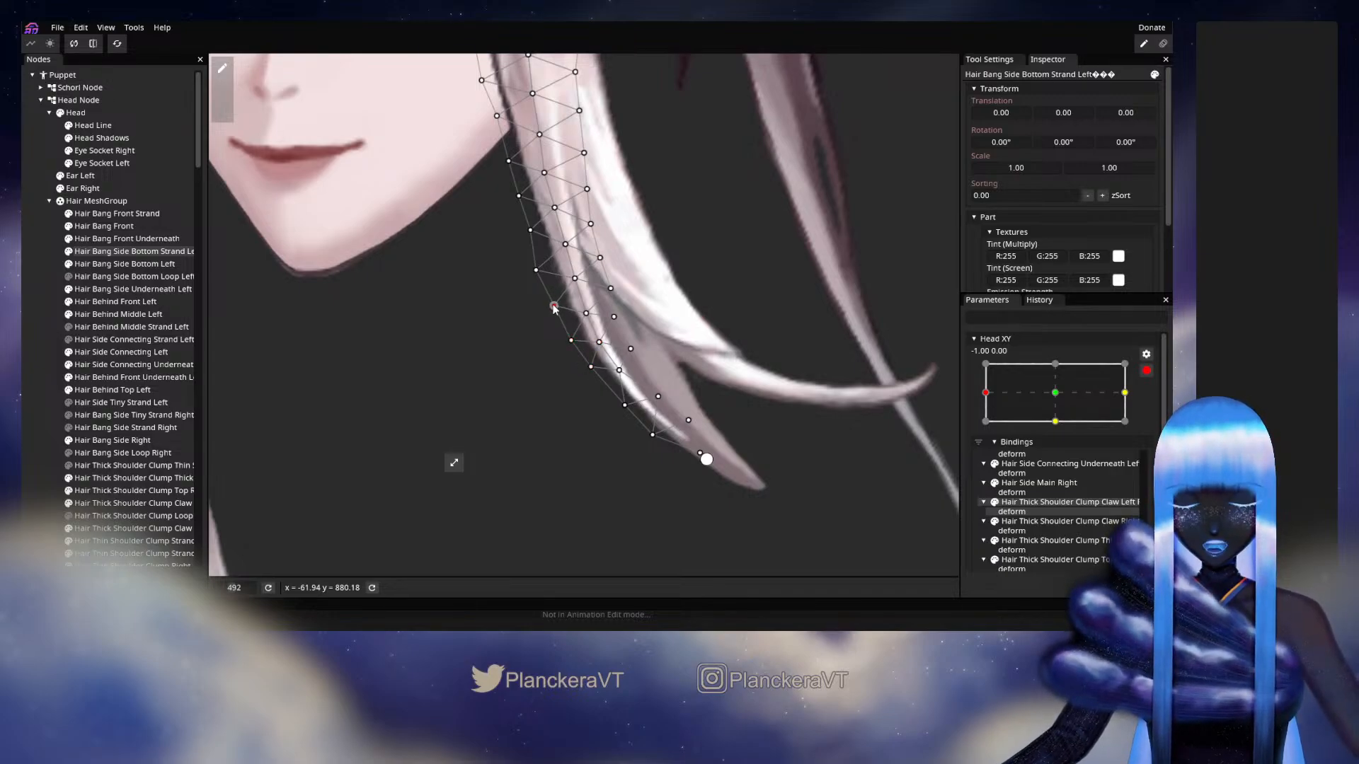
left_click(42, 306)
scroll(672, 458, "down", 5)
scroll(667, 464, "up", 3)
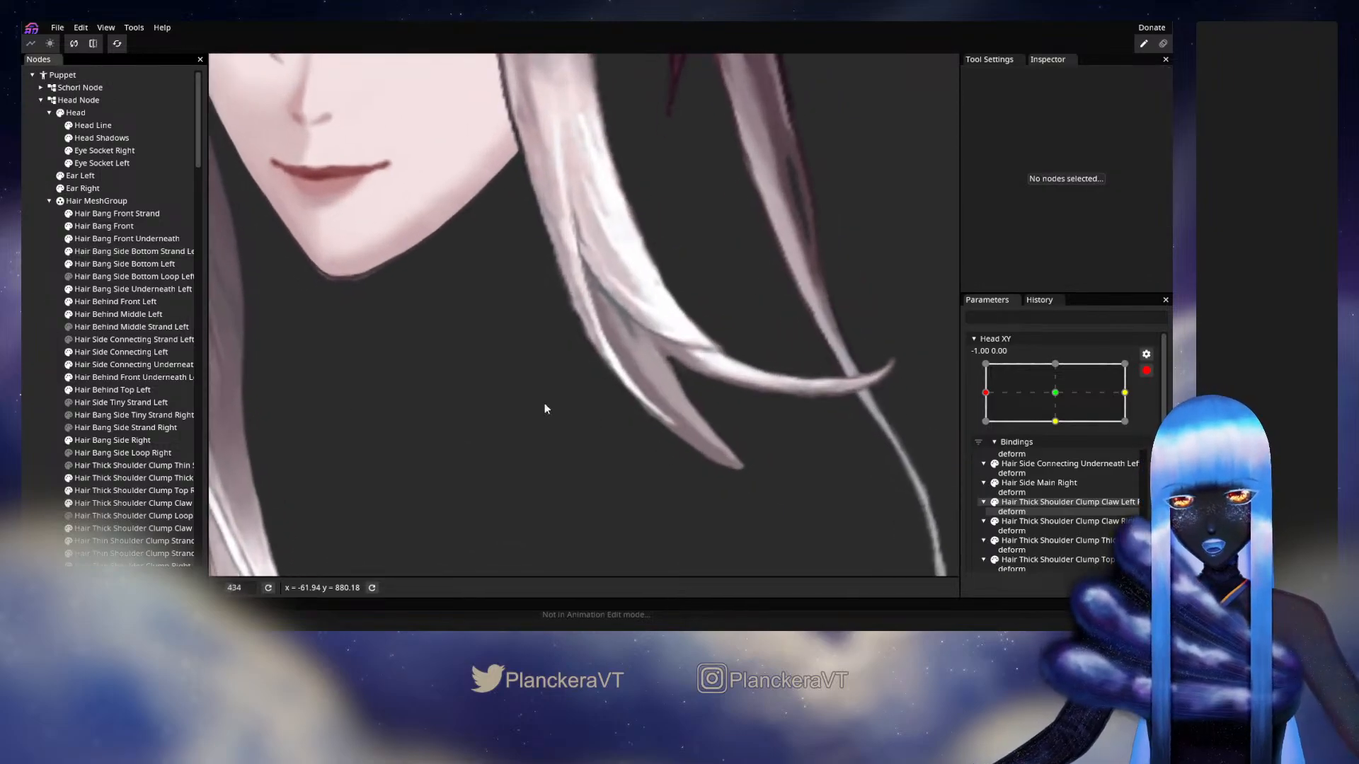
Tuck the face-side vertices midway down Hair Bang Side Bottom Strand Left slightly inward at Head XY -1.00, and preview the head turn
left_click(118, 255)
scroll(576, 354, "up", 1)
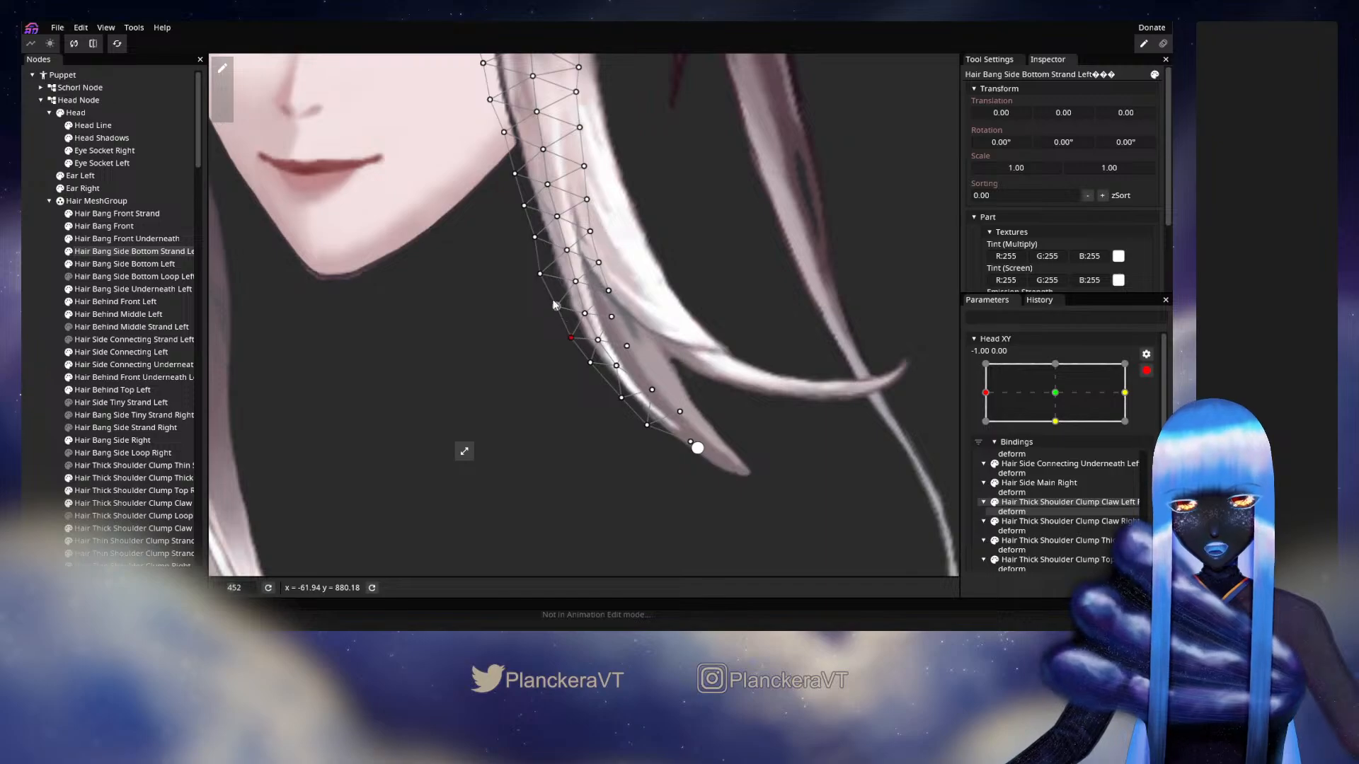
left_click_drag(550, 307, 543, 273)
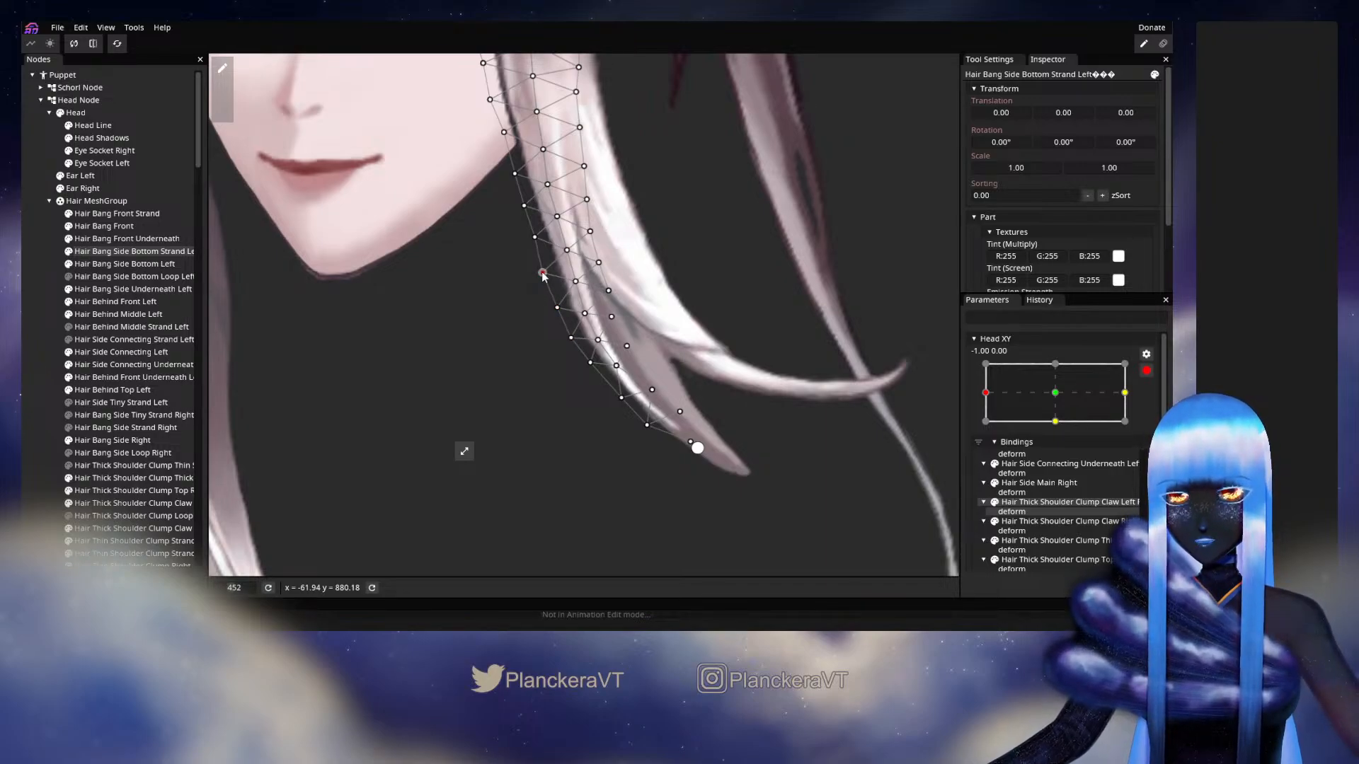
left_click(24, 331)
scroll(698, 419, "down", 2)
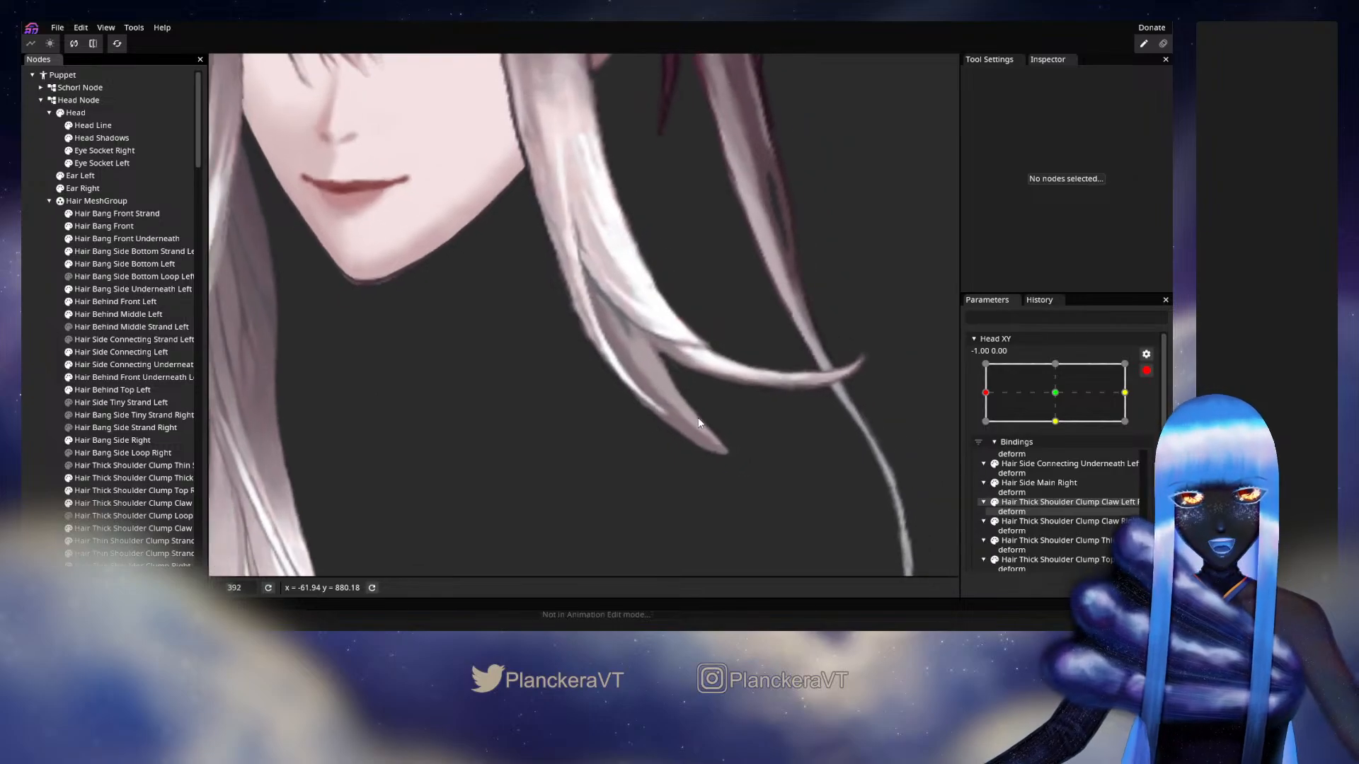
scroll(698, 423, "down", 3)
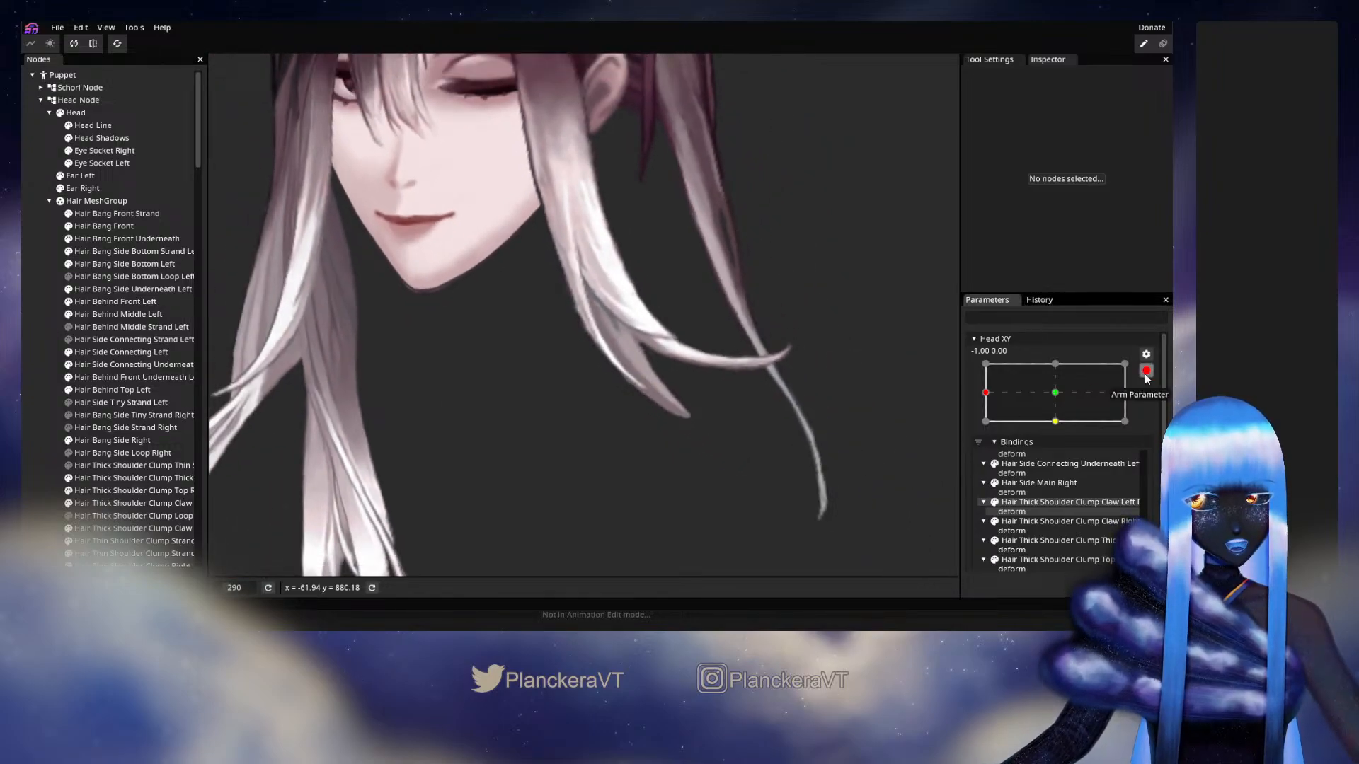
left_click(1147, 370)
left_click_drag(985, 427, 1055, 408)
left_click(1154, 405)
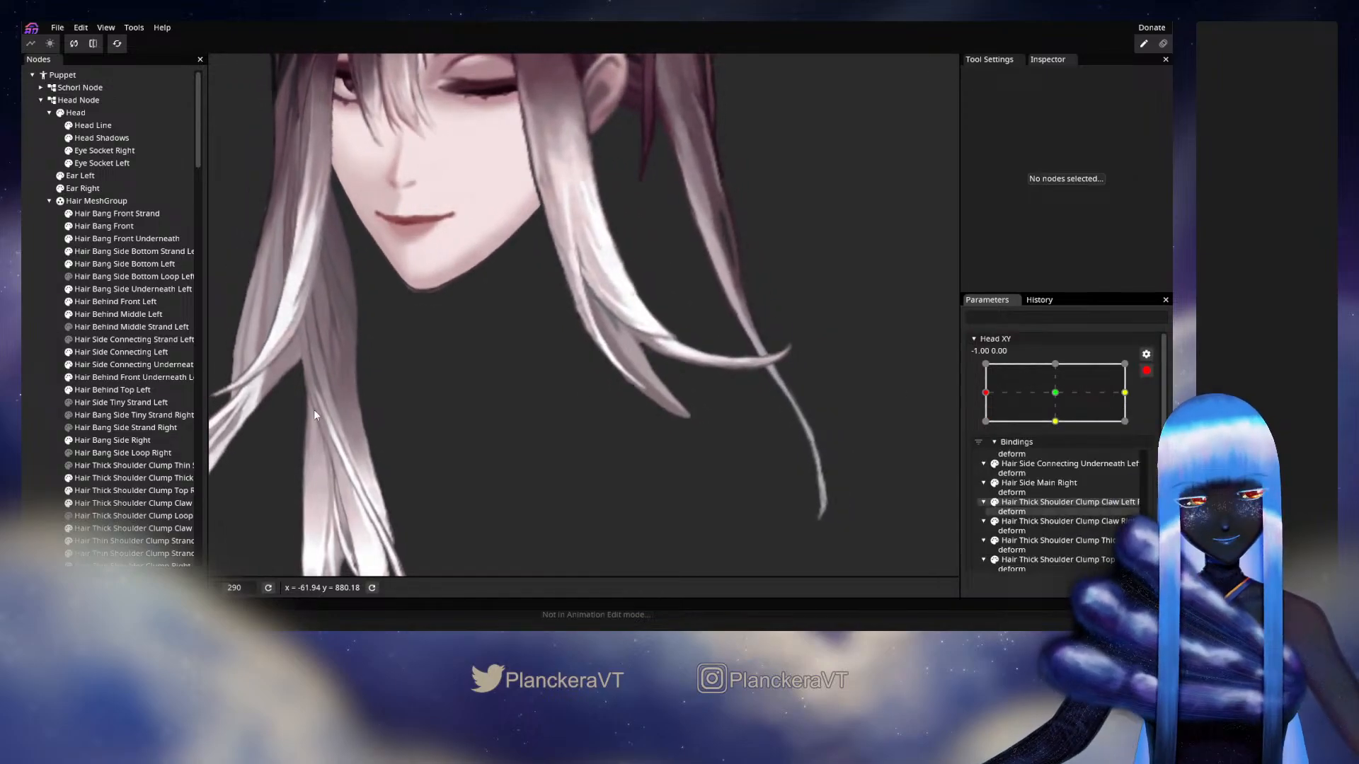
Refine the vertices around the bend of Hair Bang Side Bottom Strand Left, preview the motion near Head XY -1.00, and resume keypoint editing
left_click(104, 253)
scroll(604, 430, "up", 5)
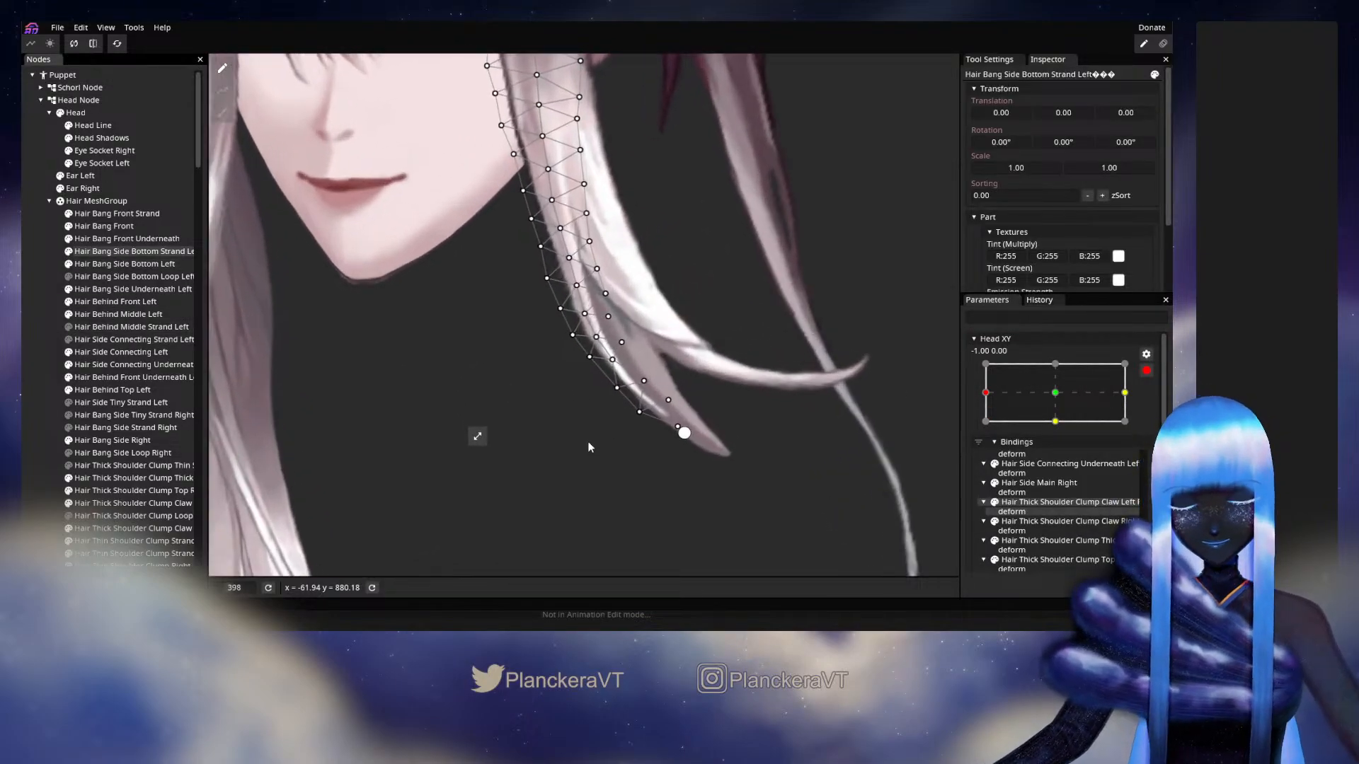
scroll(598, 382, "up", 1)
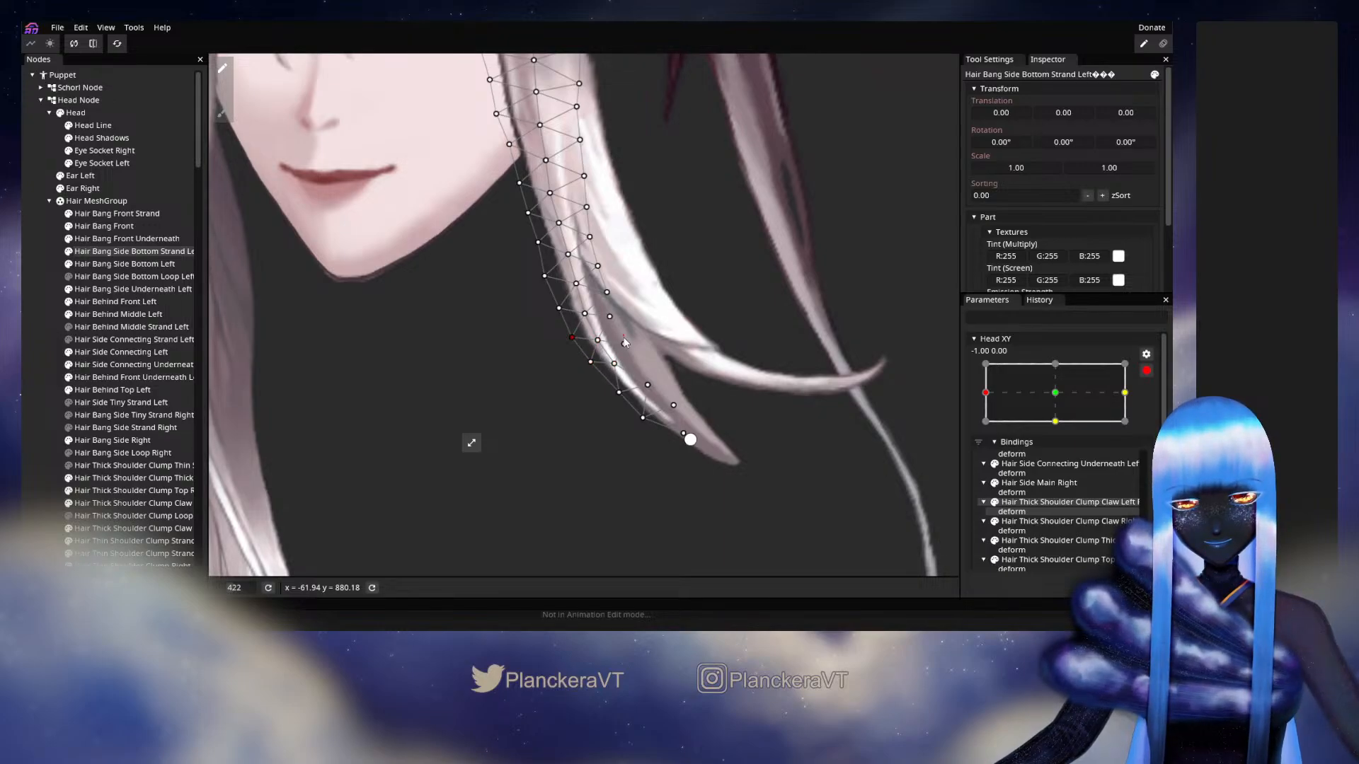
left_click(33, 343)
left_click(1146, 371)
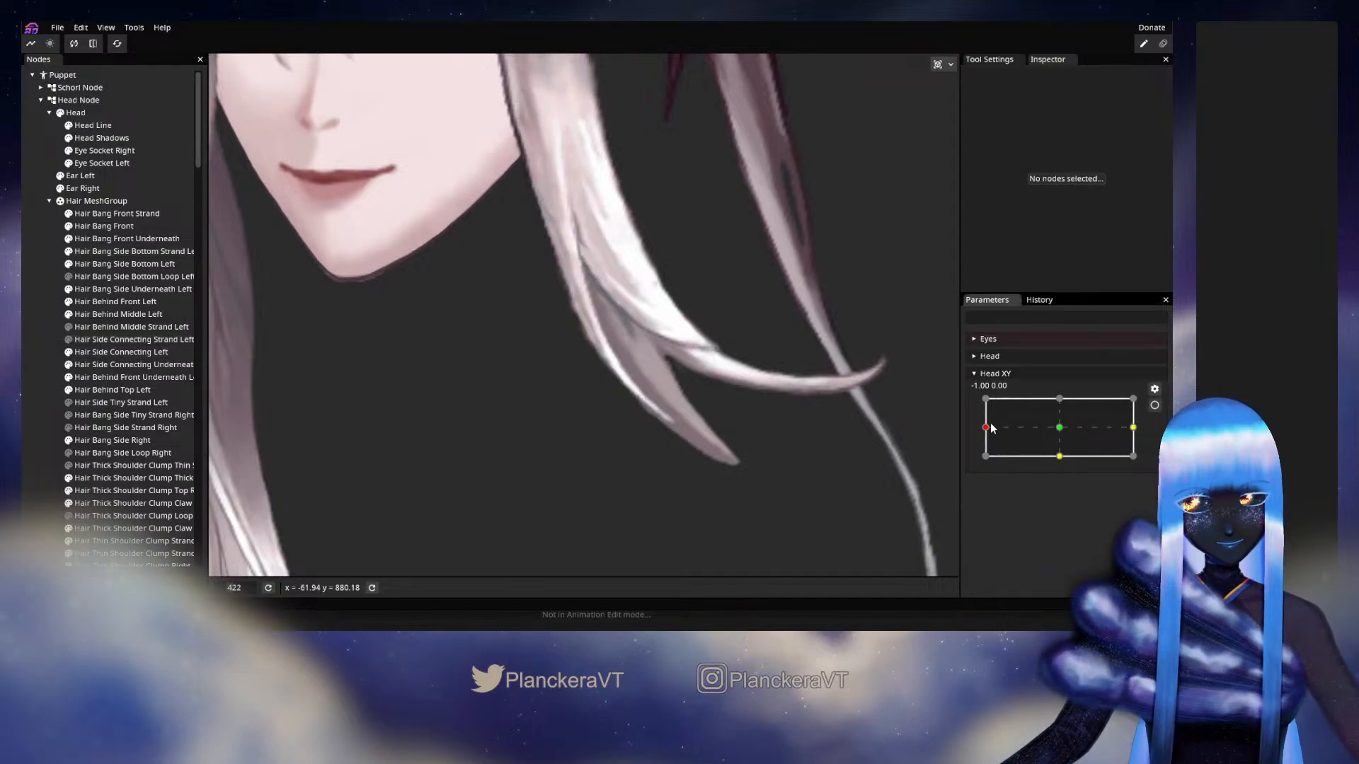
mouse_move(986, 426)
left_mouse_down()
mouse_move(1058, 446)
mouse_move(1052, 430)
mouse_move(985, 432)
mouse_move(1055, 428)
mouse_move(989, 435)
left_mouse_up()
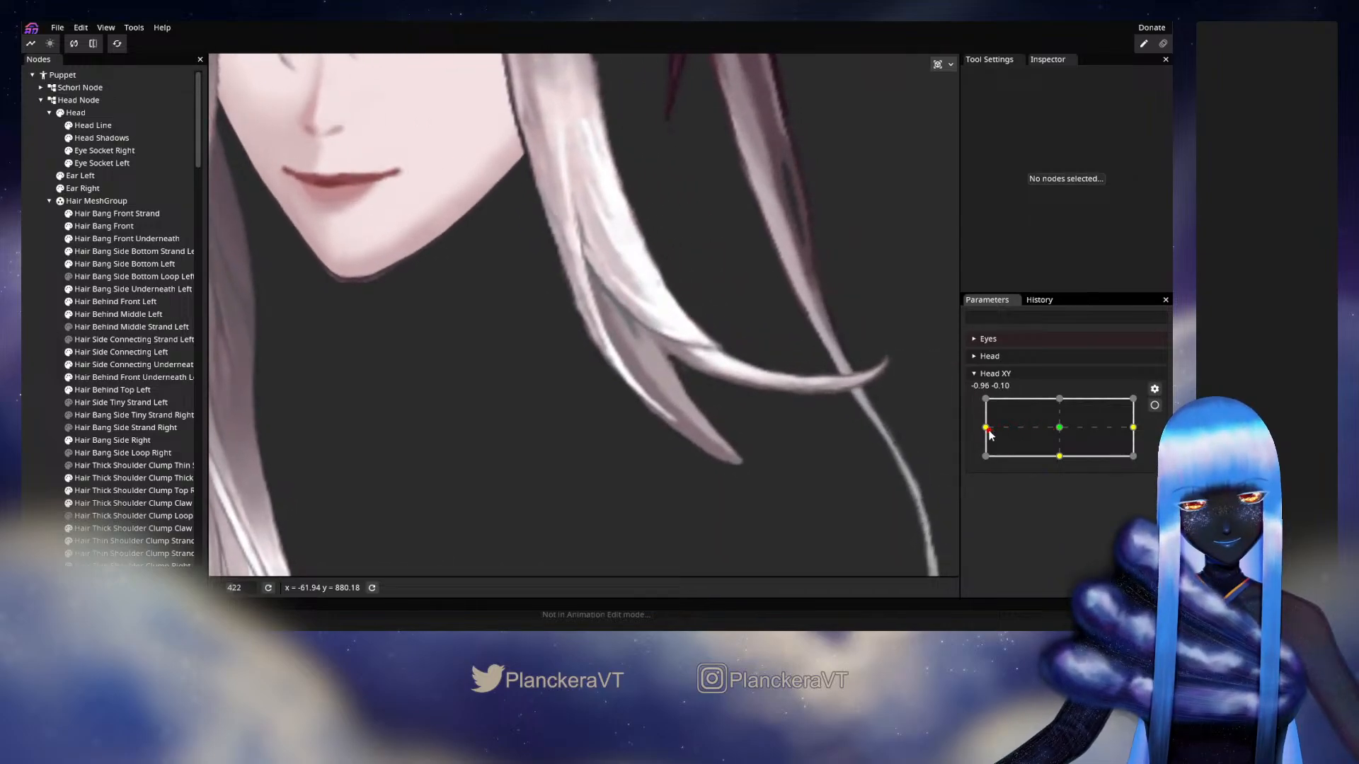
left_click(1155, 406)
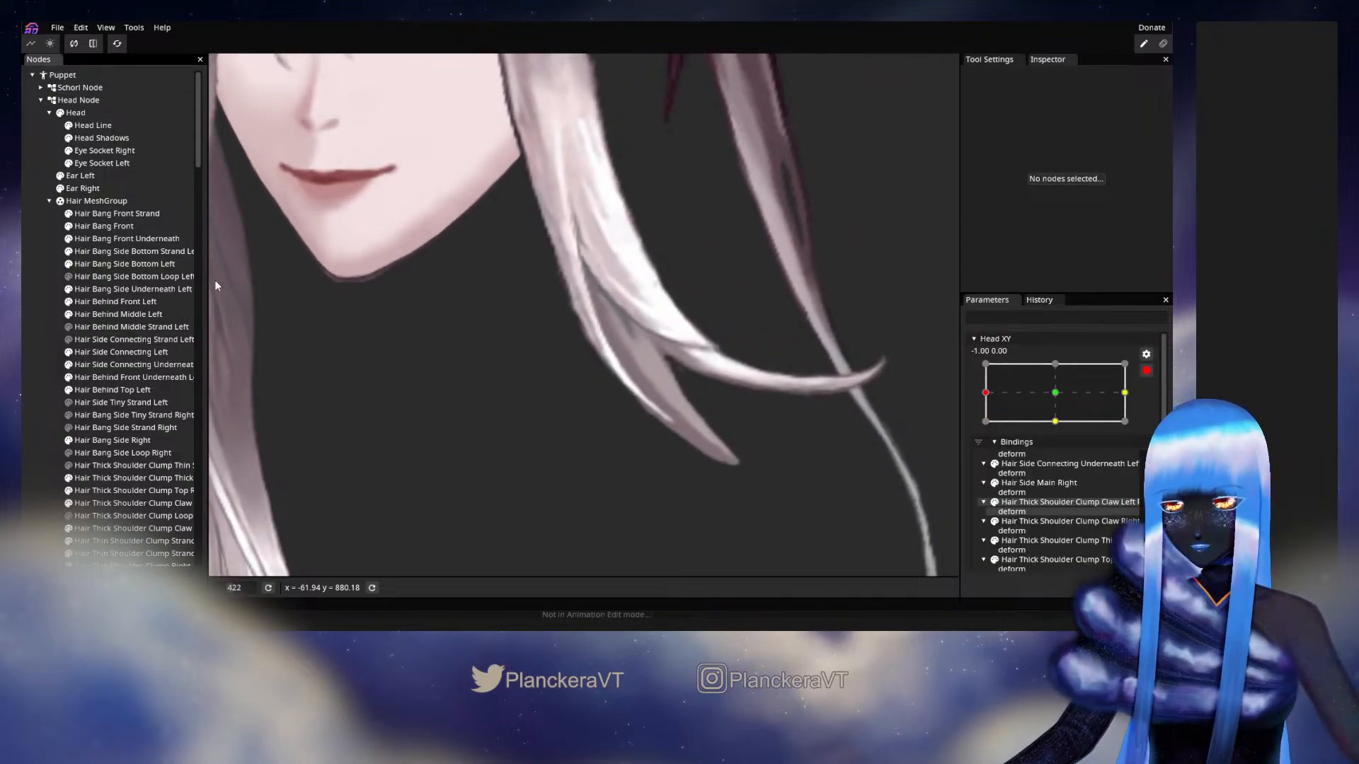
Check the inner vertices along the bend of Hair Bang Side Bottom Strand Left, preview a slight head turn, and resume editing at Head XY -1.00
left_click(107, 252)
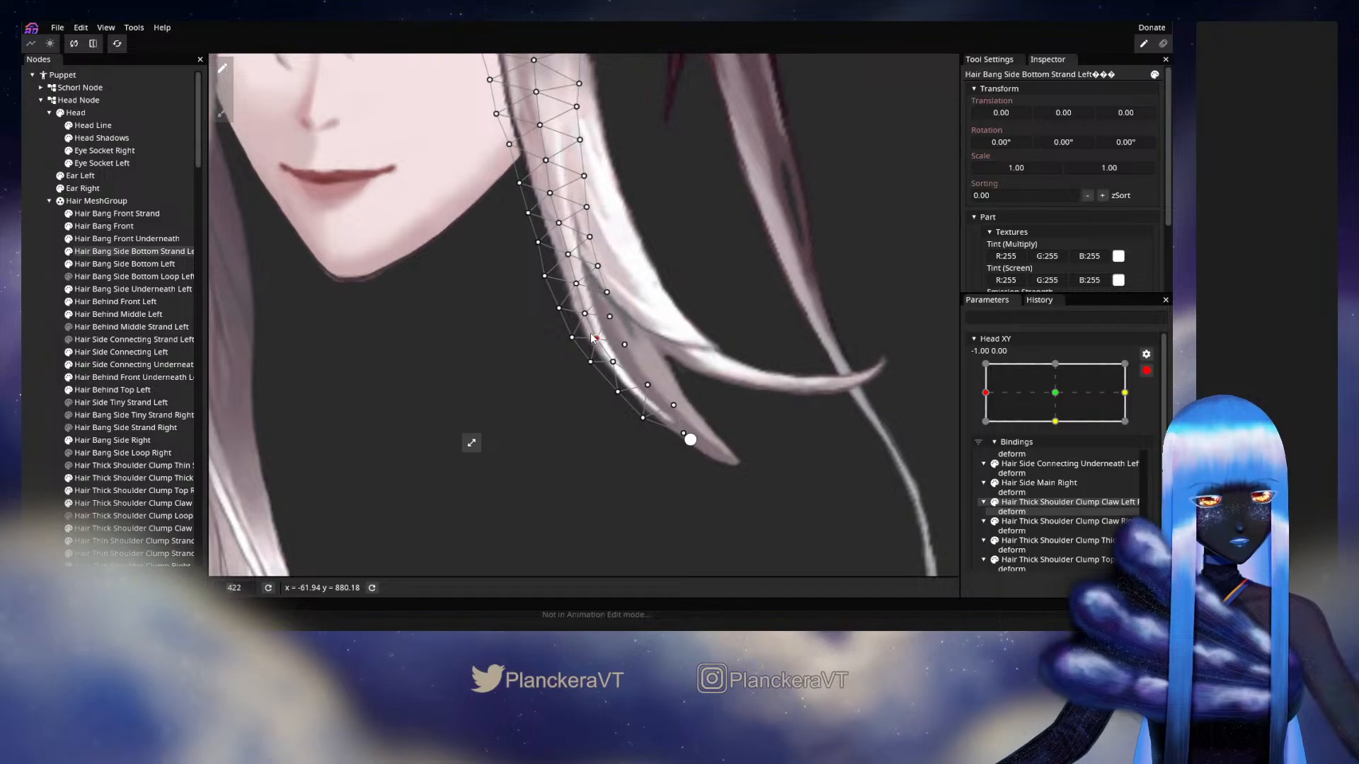
left_click(664, 421)
scroll(800, 433, "down", 3)
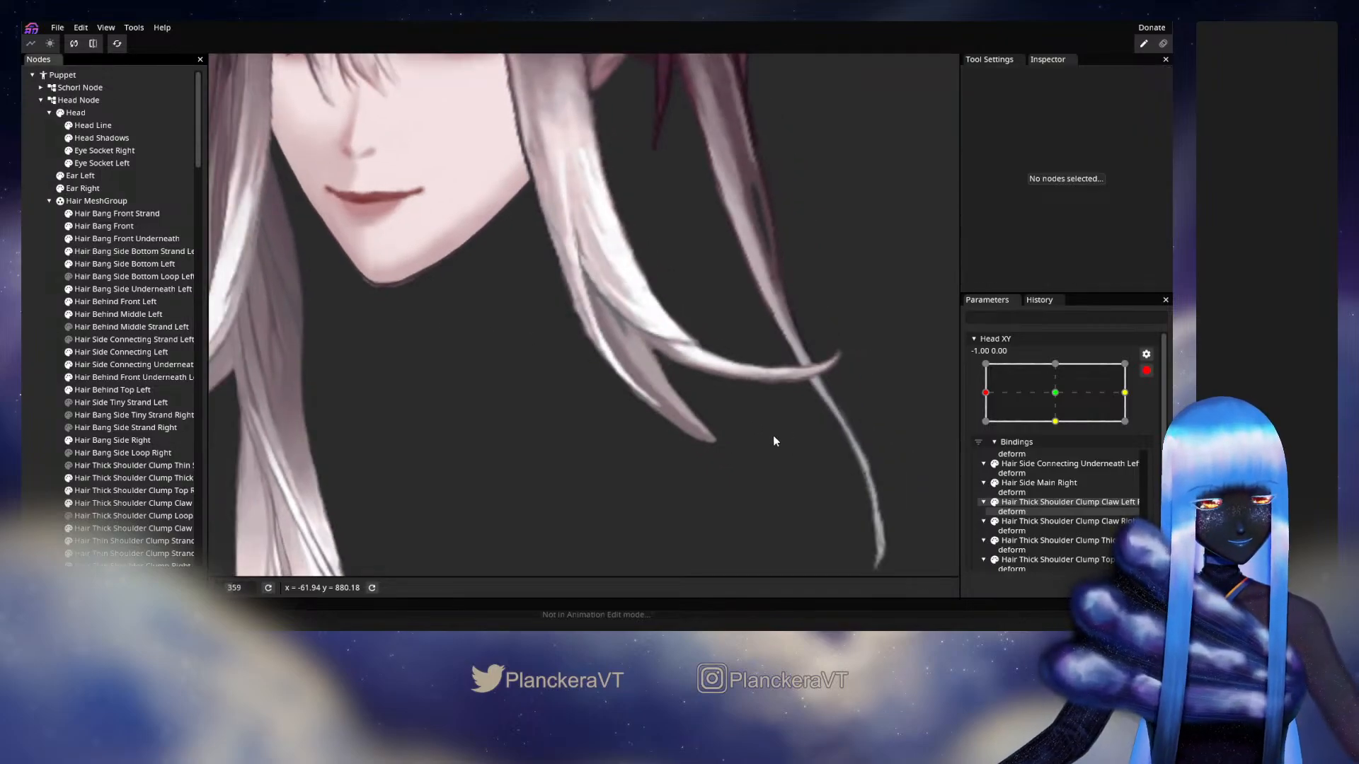
left_click(1146, 371)
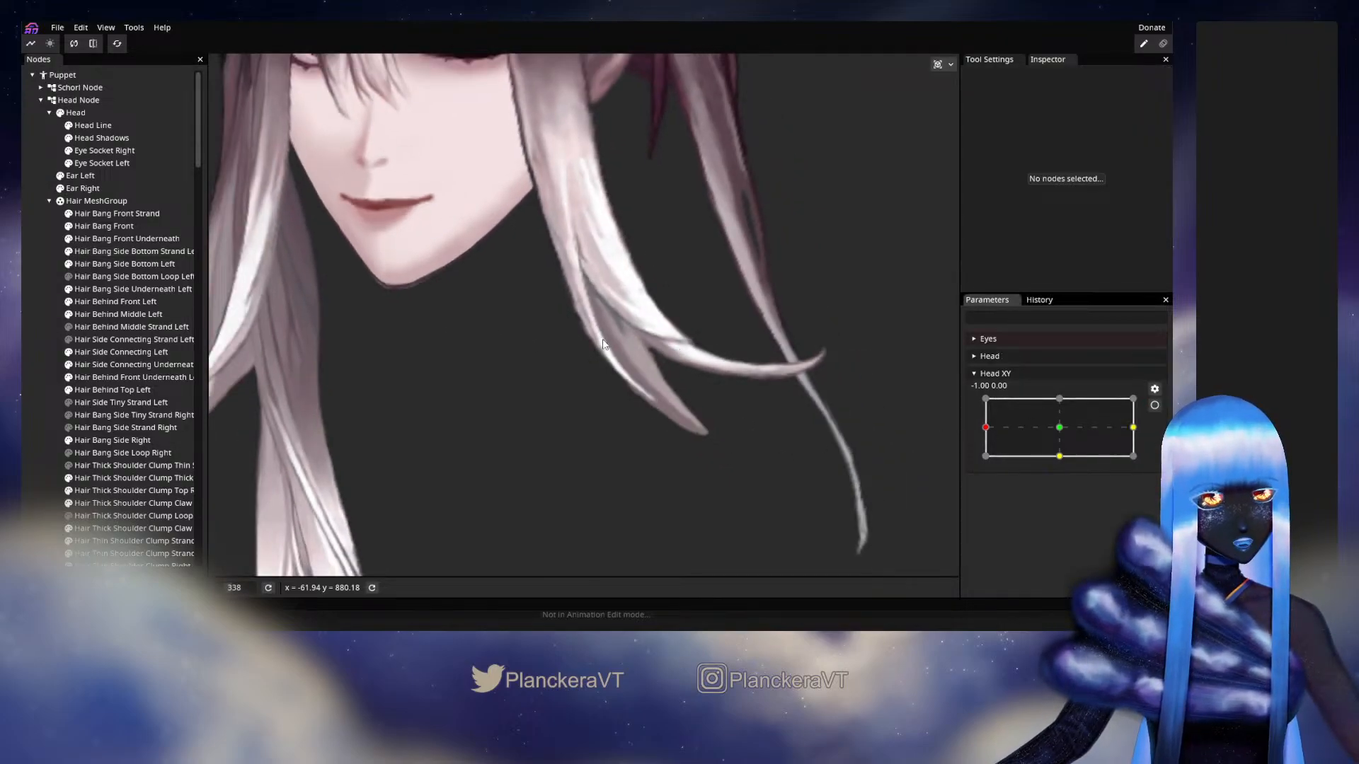
mouse_move(983, 429)
left_mouse_down()
mouse_move(1068, 430)
mouse_move(995, 428)
left_mouse_up()
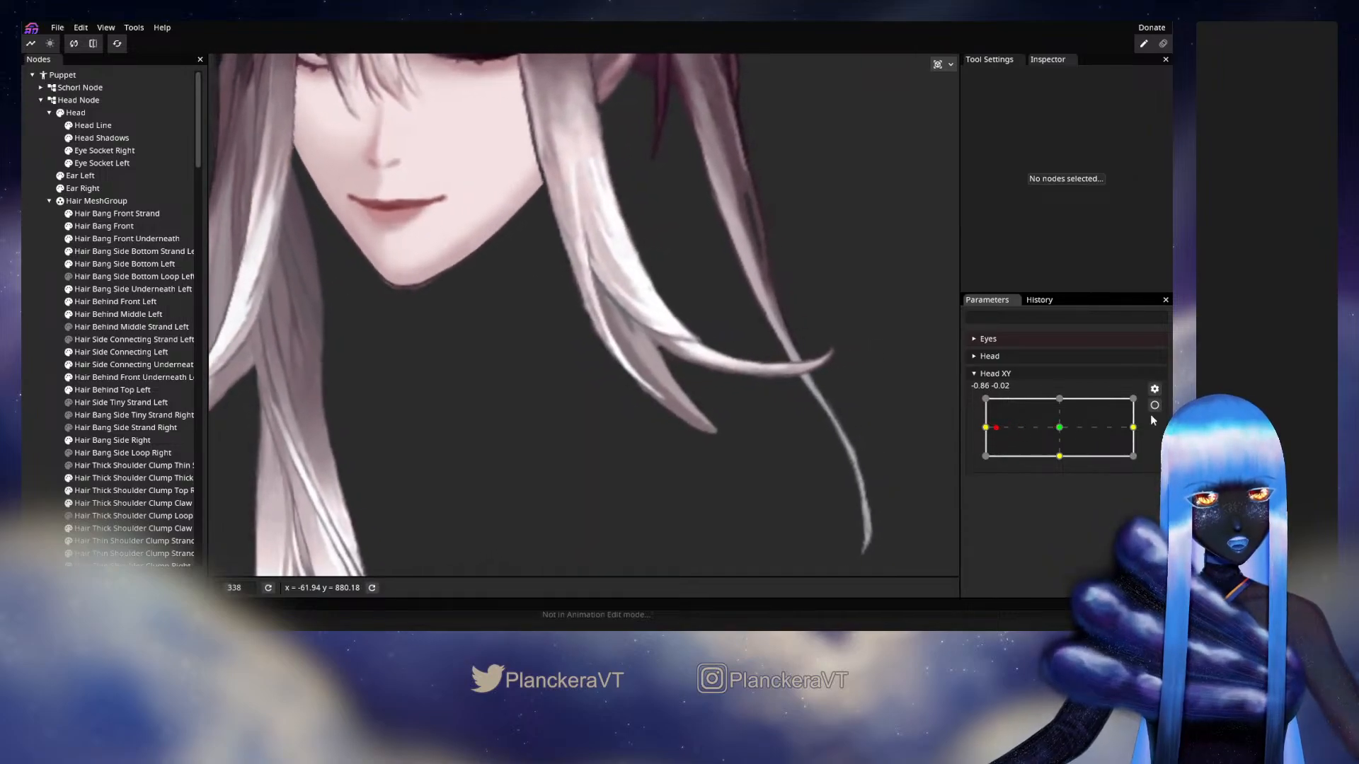
left_click(1155, 406)
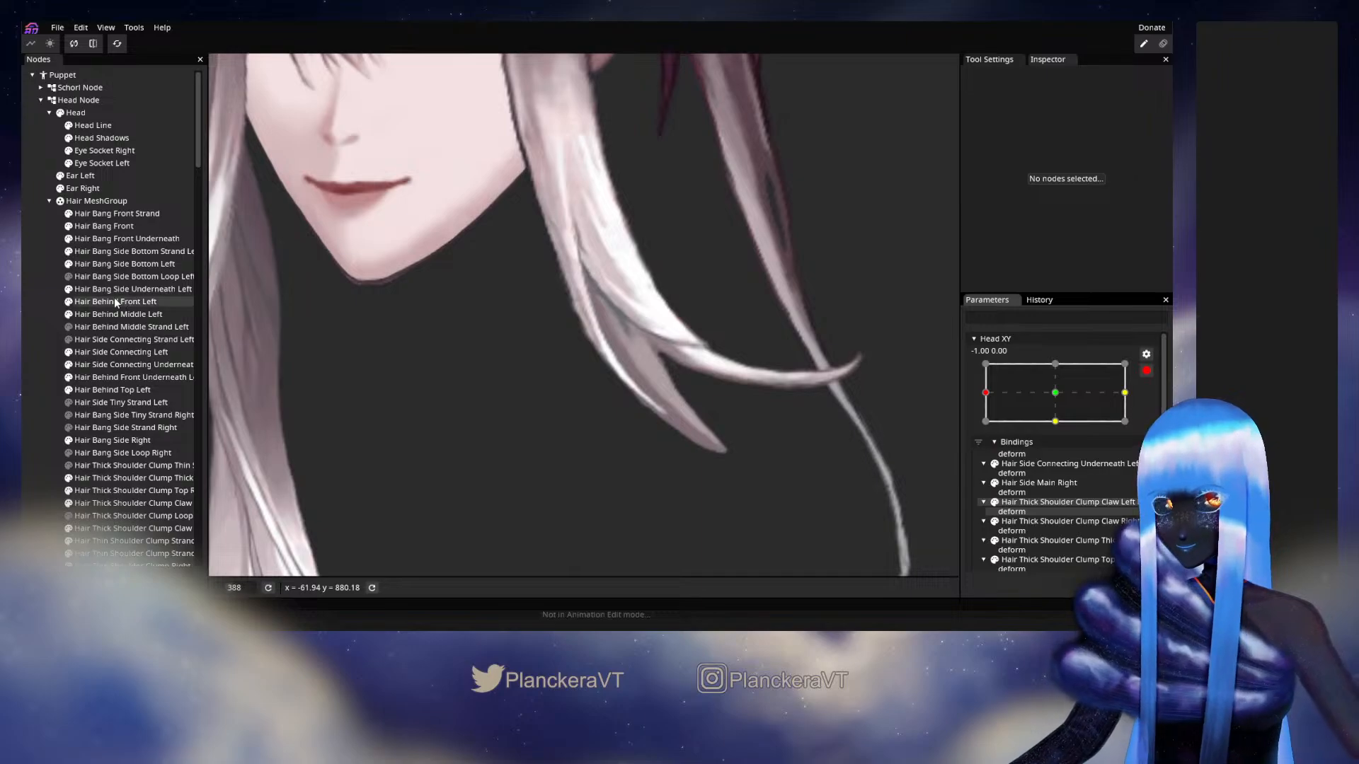
Touch up the inner vertices below the bend of Hair Bang Side Bottom Strand Left at Head XY -1.00, and preview small head movements
left_click(118, 251)
scroll(585, 382, "up", 2)
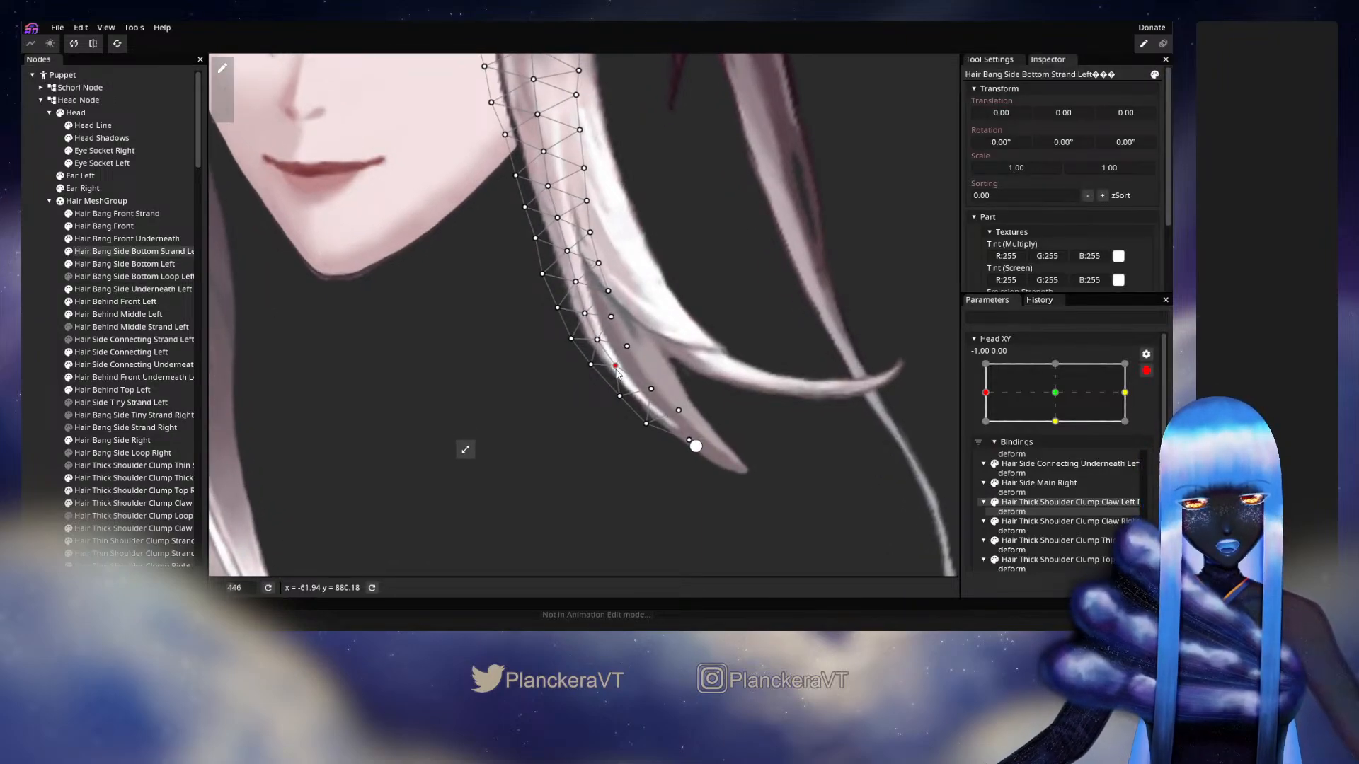
left_click(616, 425)
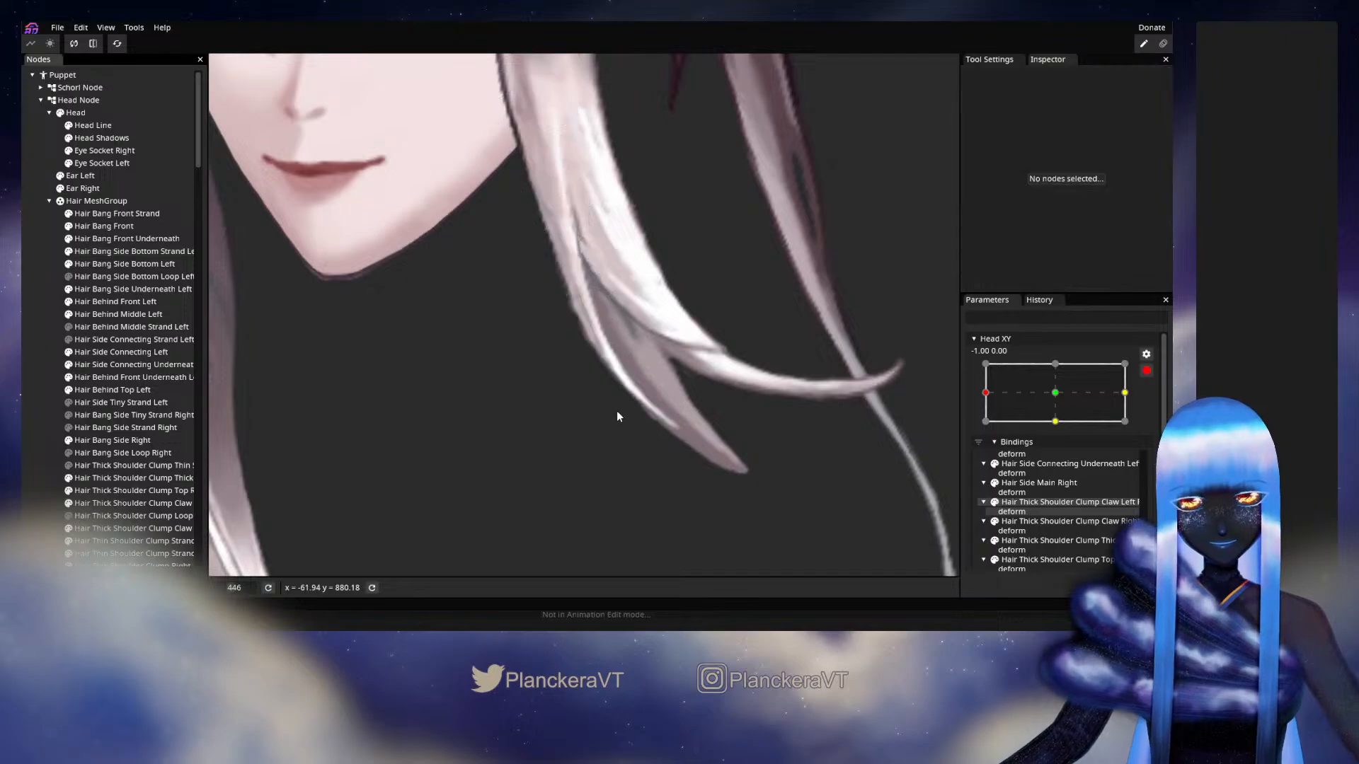
scroll(716, 426, "down", 2)
left_click(1147, 370)
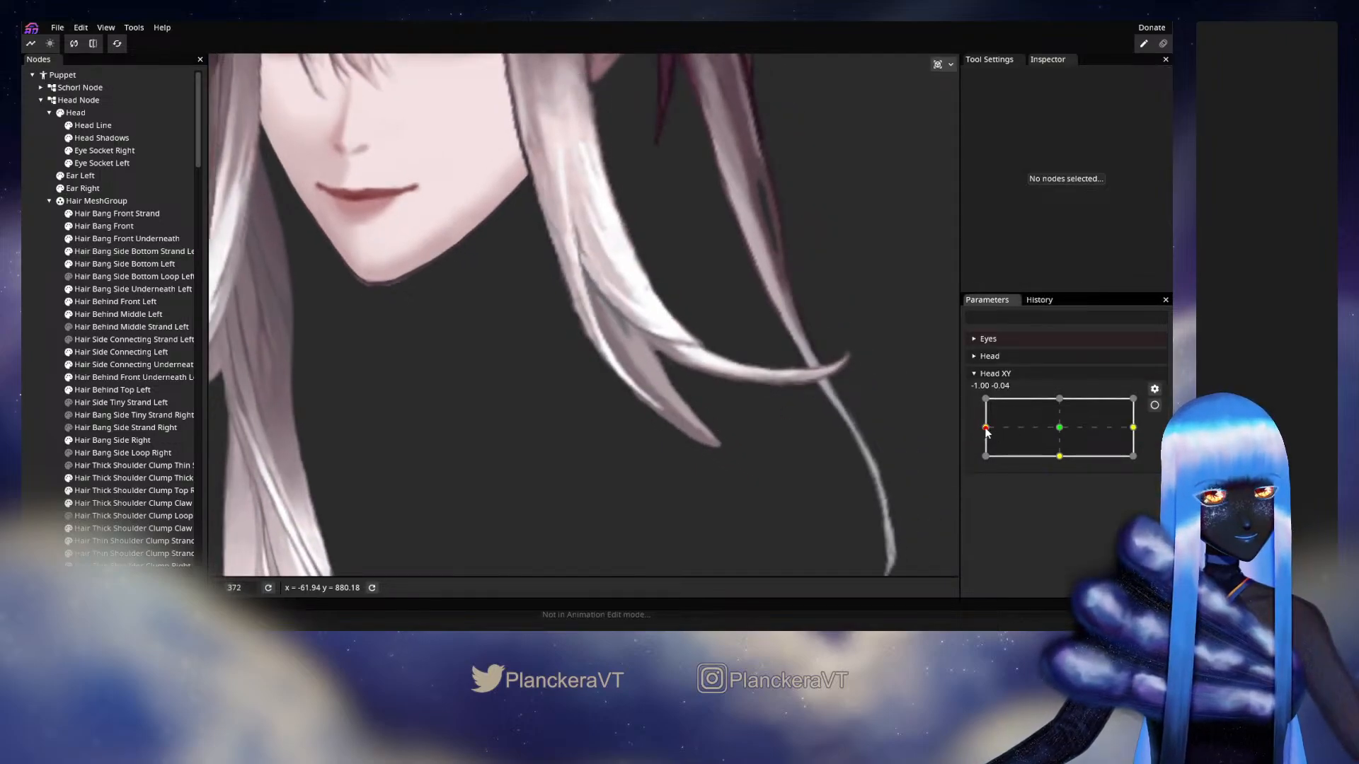
mouse_move(985, 429)
left_mouse_down()
mouse_move(1048, 428)
mouse_move(983, 429)
left_mouse_up()
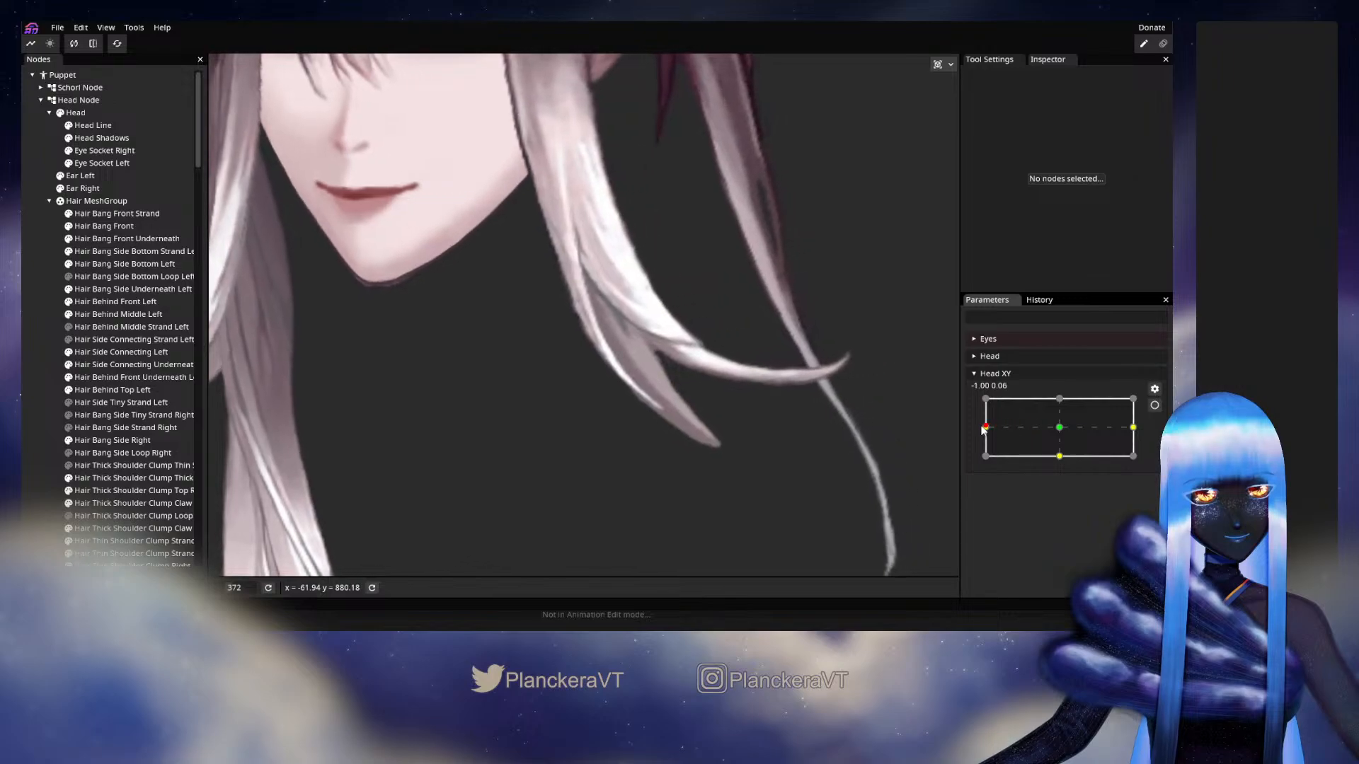
Preview the whole head turning between the centre and Head XY -1.00 to examine how the left side hair moves
scroll(578, 409, "down", 5)
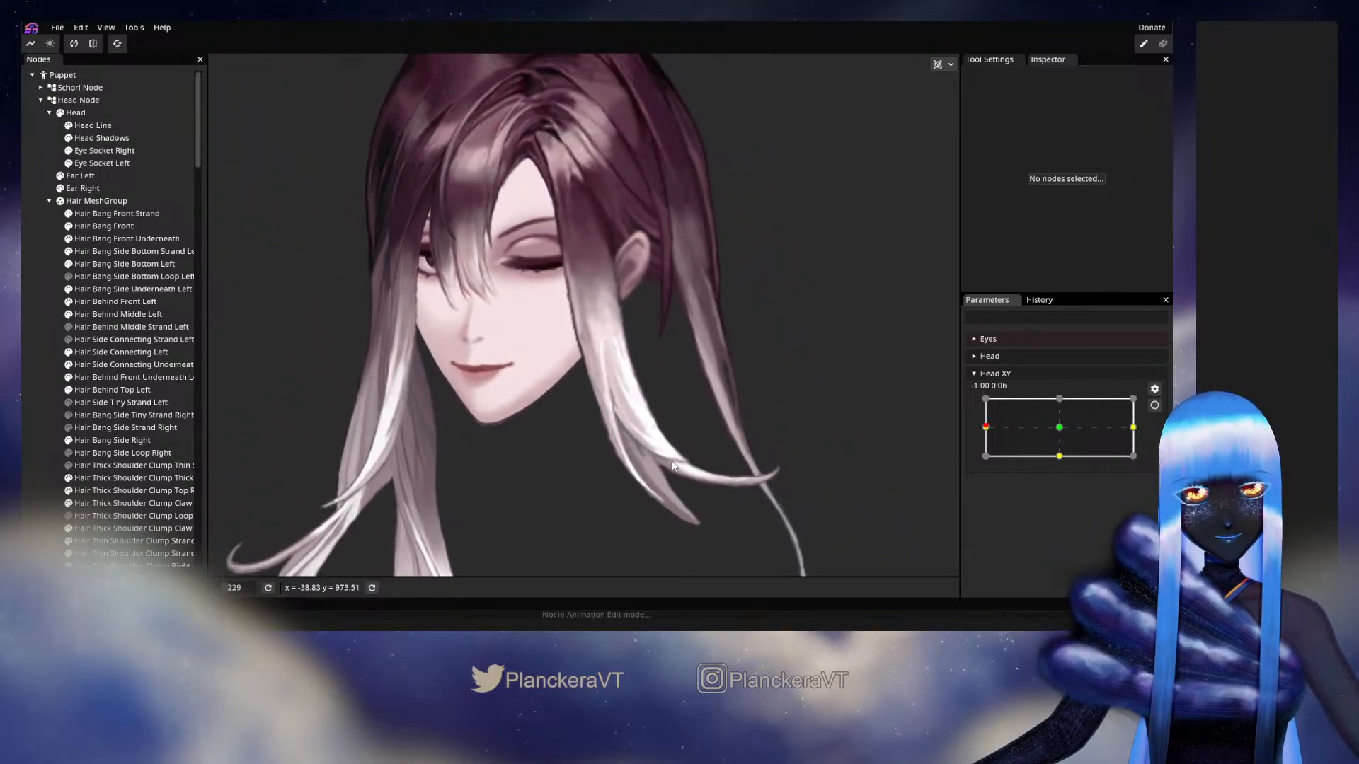
left_click_drag(672, 466, 724, 398)
mouse_move(997, 434)
left_mouse_down()
mouse_move(1062, 434)
mouse_move(987, 430)
mouse_move(1059, 424)
mouse_move(1050, 416)
mouse_move(981, 427)
mouse_move(1061, 425)
mouse_move(982, 436)
left_mouse_up()
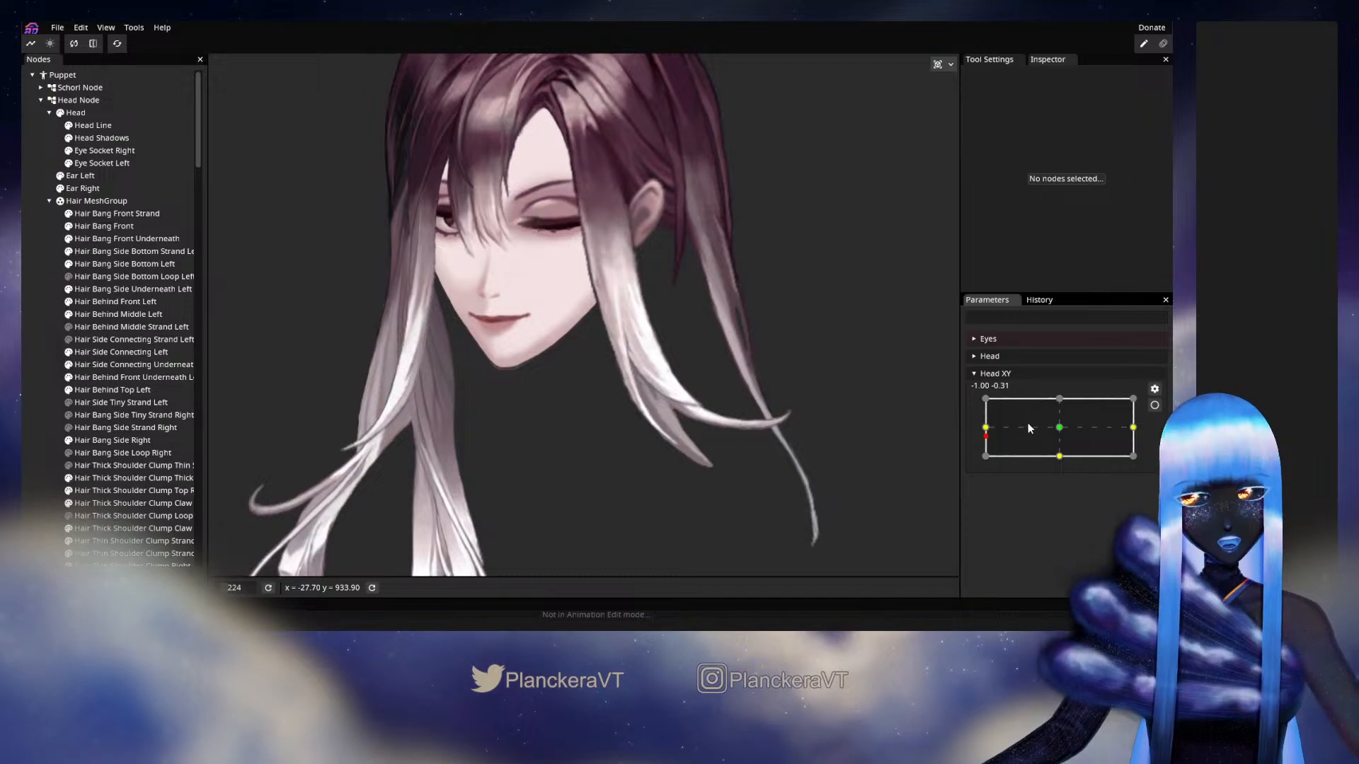
mouse_move(986, 435)
left_mouse_down()
mouse_move(1052, 443)
mouse_move(986, 437)
left_mouse_up()
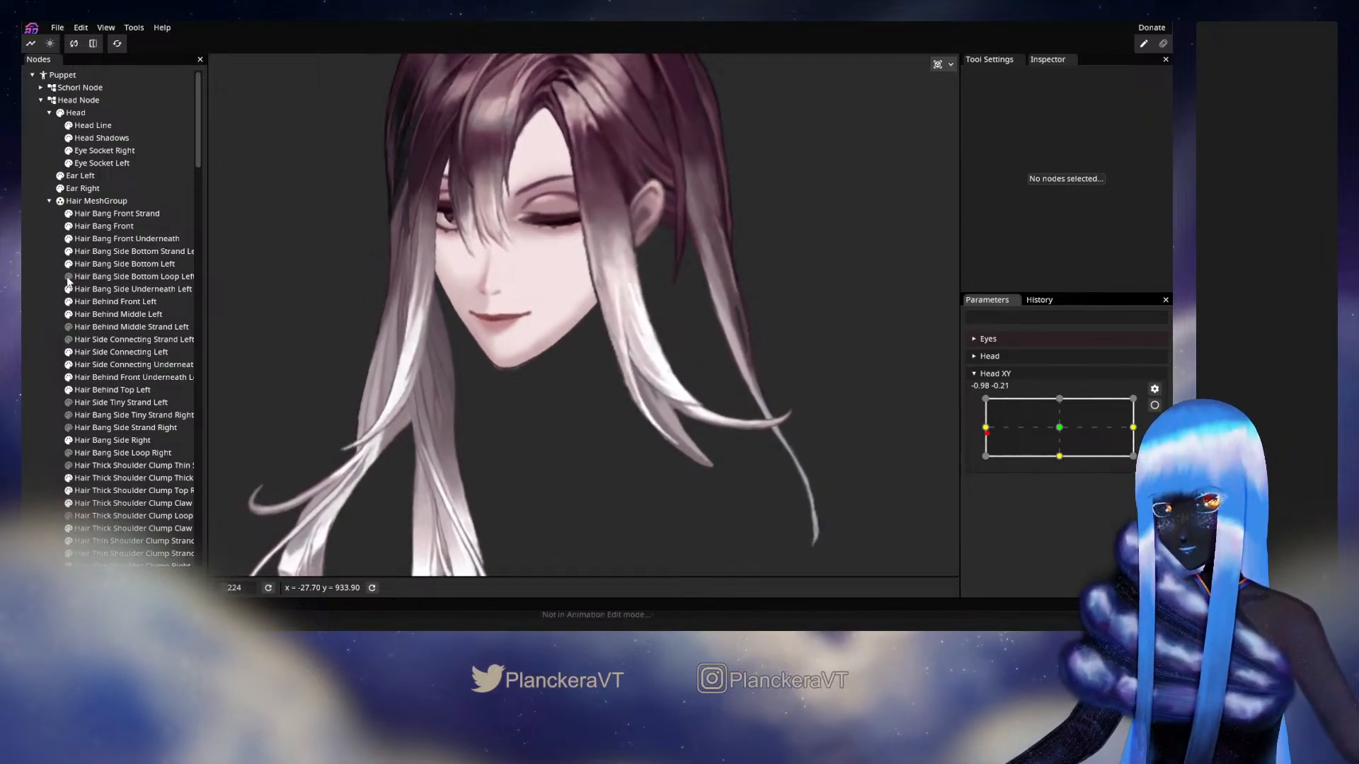
mouse_move(997, 435)
left_mouse_down()
mouse_move(1082, 437)
mouse_move(985, 426)
mouse_move(1059, 414)
left_mouse_up()
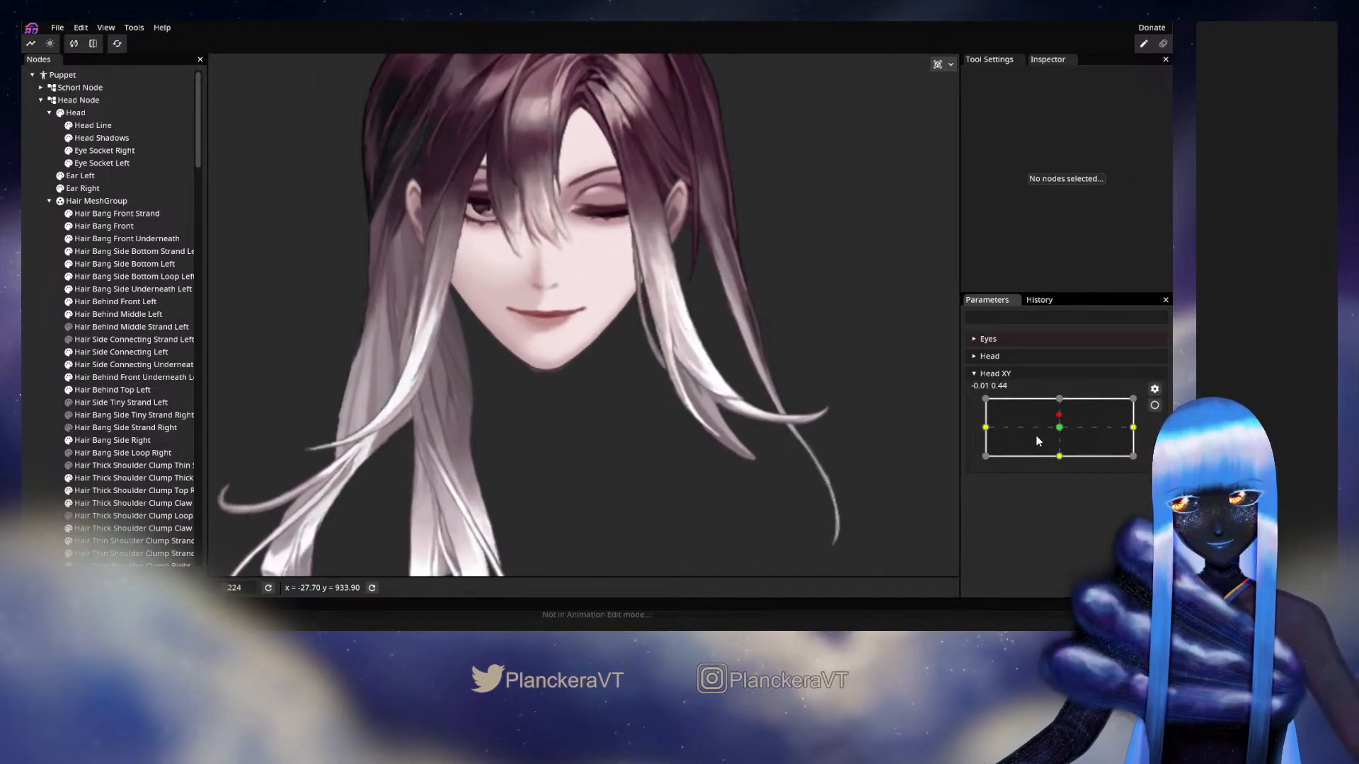
left_click(1066, 423)
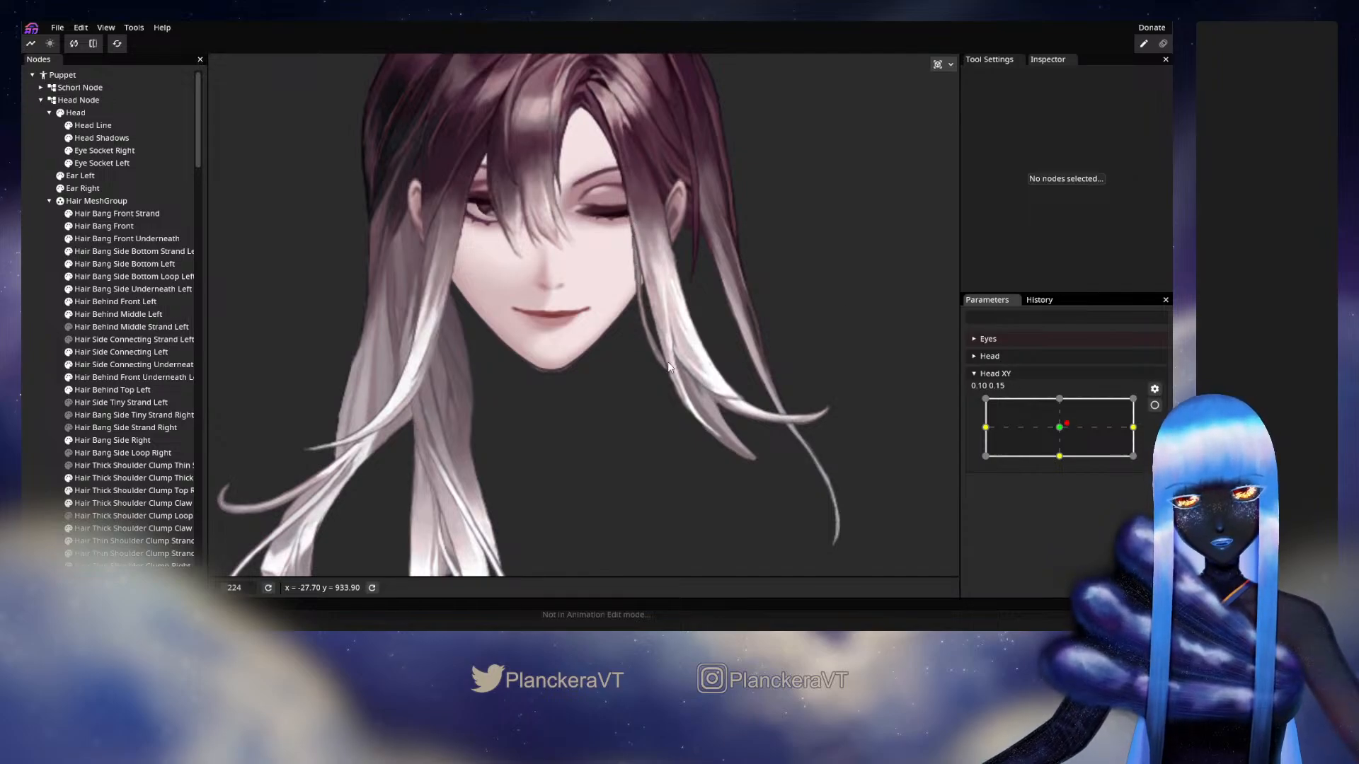
left_click_drag(1066, 428, 982, 426)
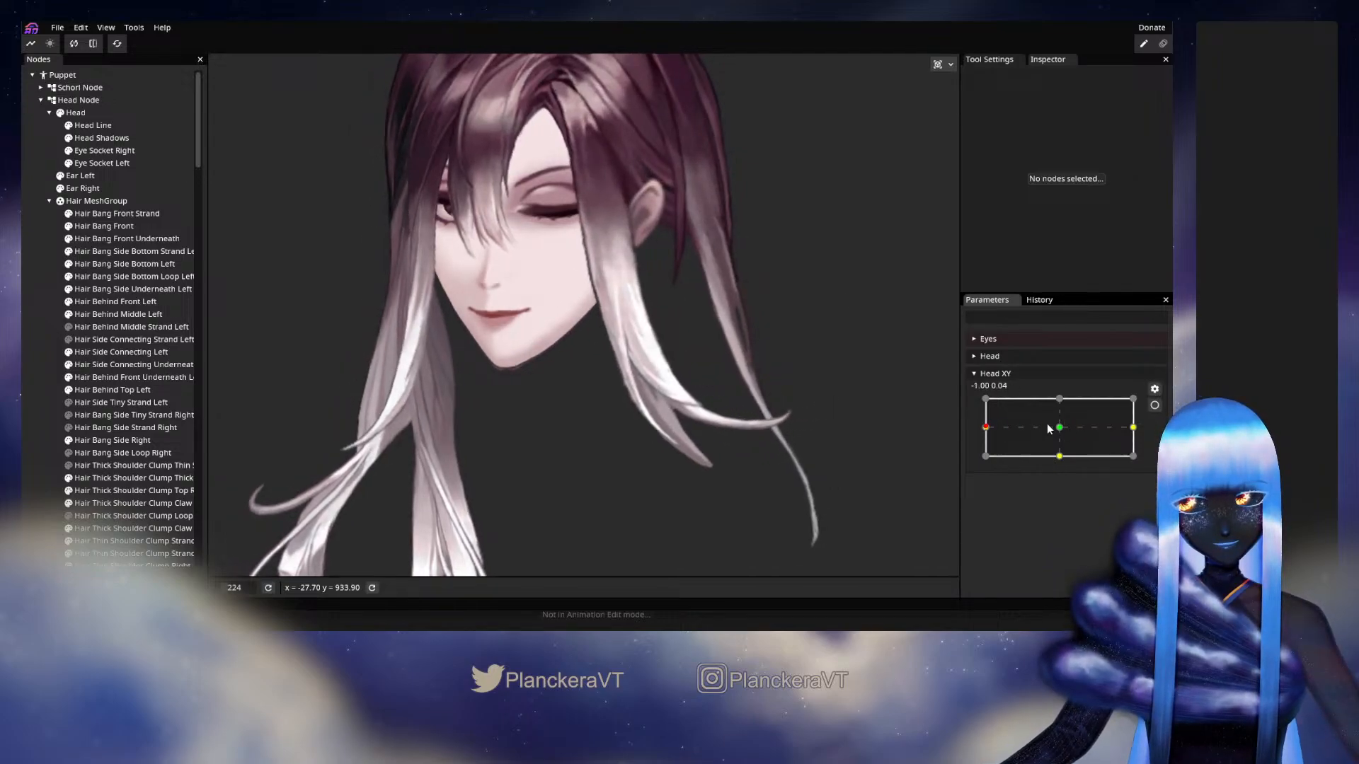
Shift Hair Bang Side Bottom Loop Left toward the edge of the face at Head XY -1.00, using a 152.00 Circle Brush
left_click(1155, 411)
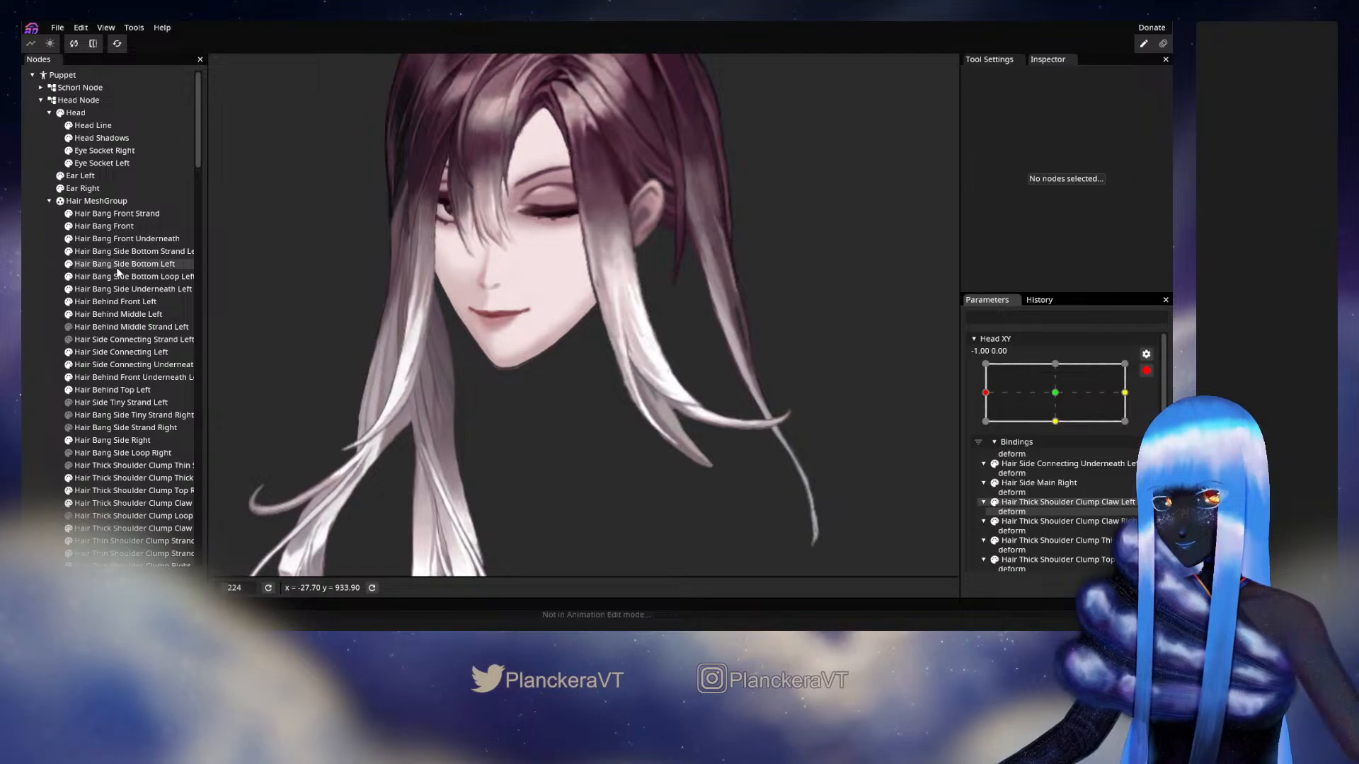
left_click(166, 277)
left_click(222, 112)
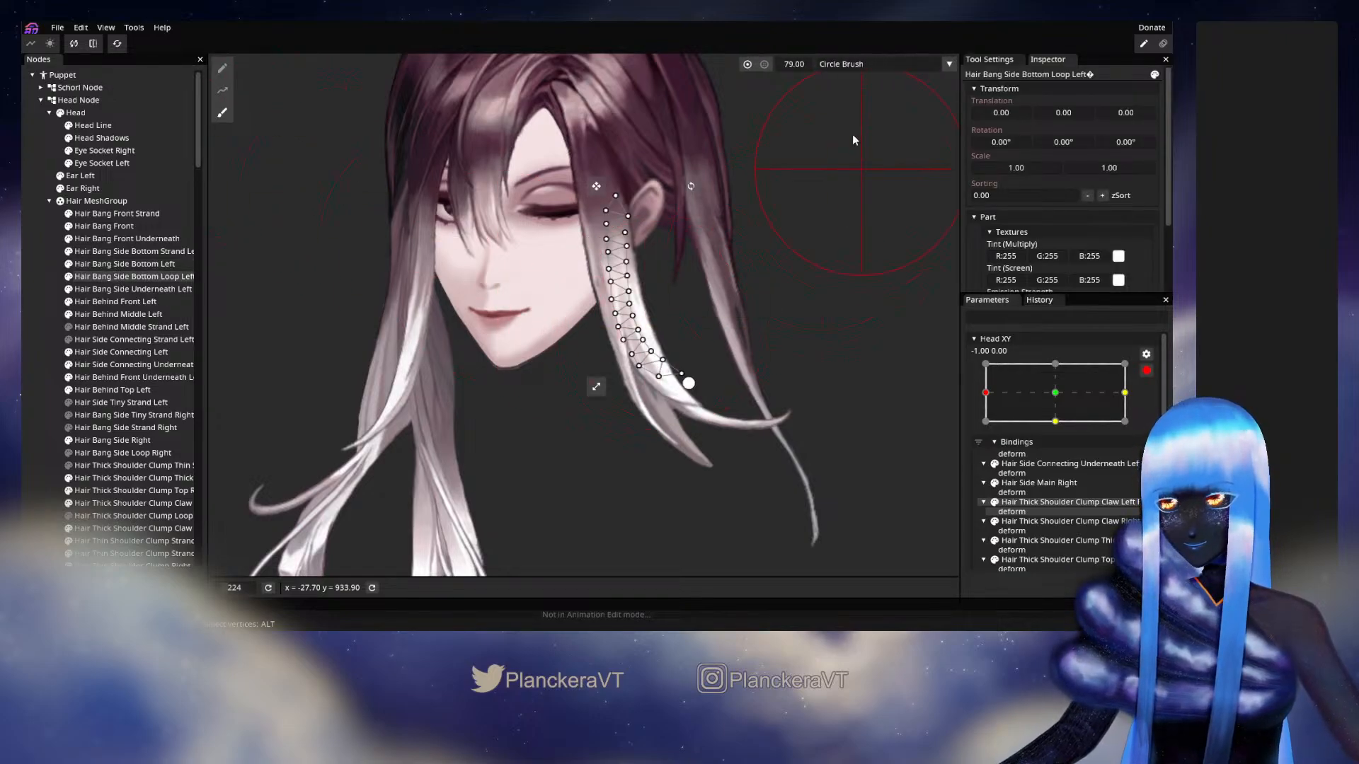
left_click_drag(801, 62, 843, 74)
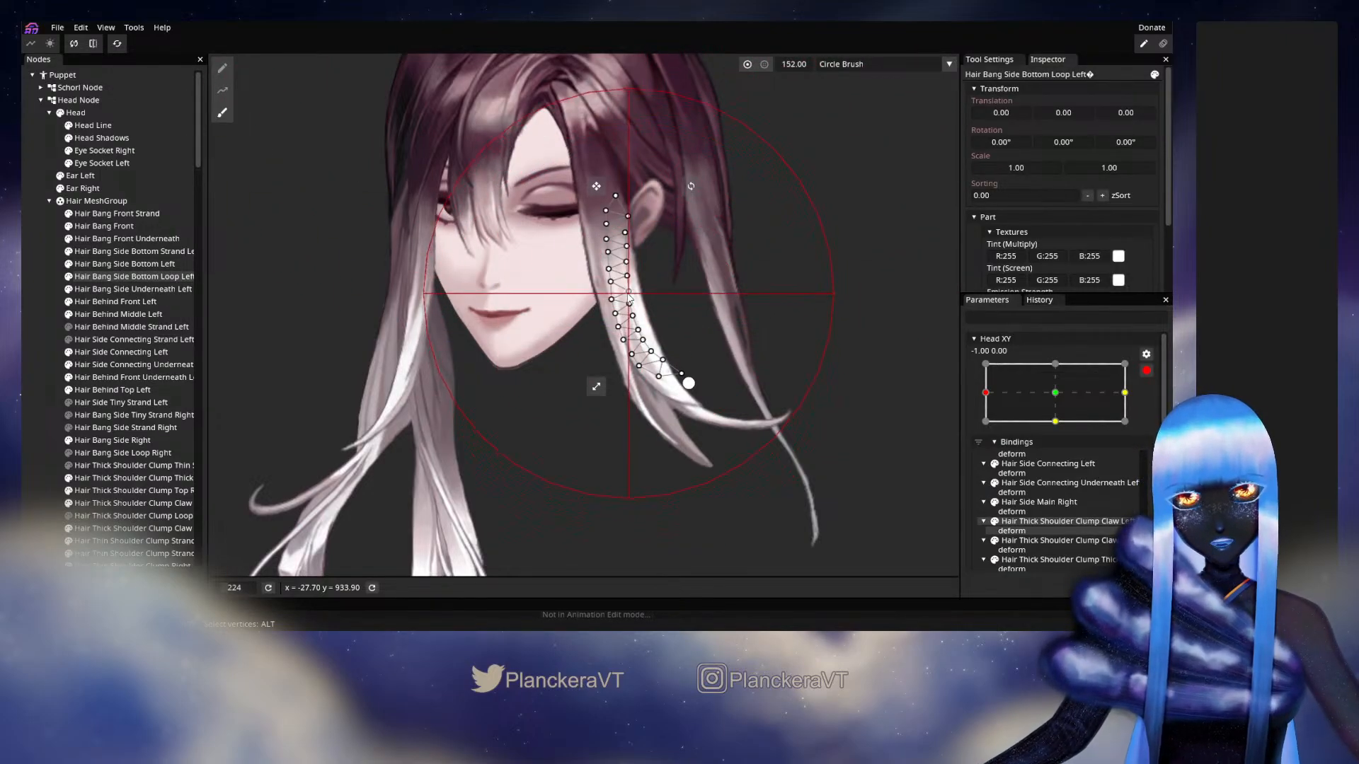
mouse_move(619, 309)
left_mouse_down()
mouse_move(596, 316)
mouse_move(571, 224)
left_mouse_up()
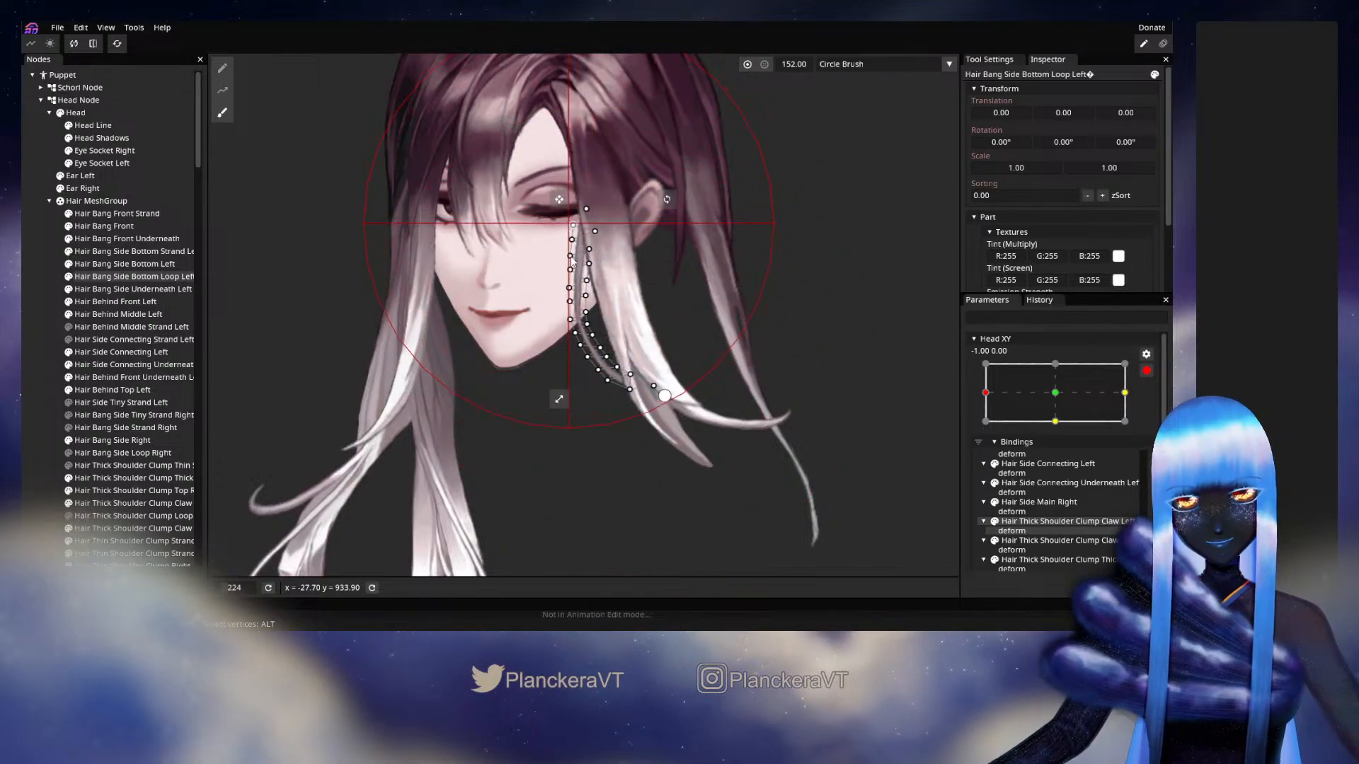
left_click_drag(494, 404, 507, 401)
left_click_drag(423, 397, 456, 397)
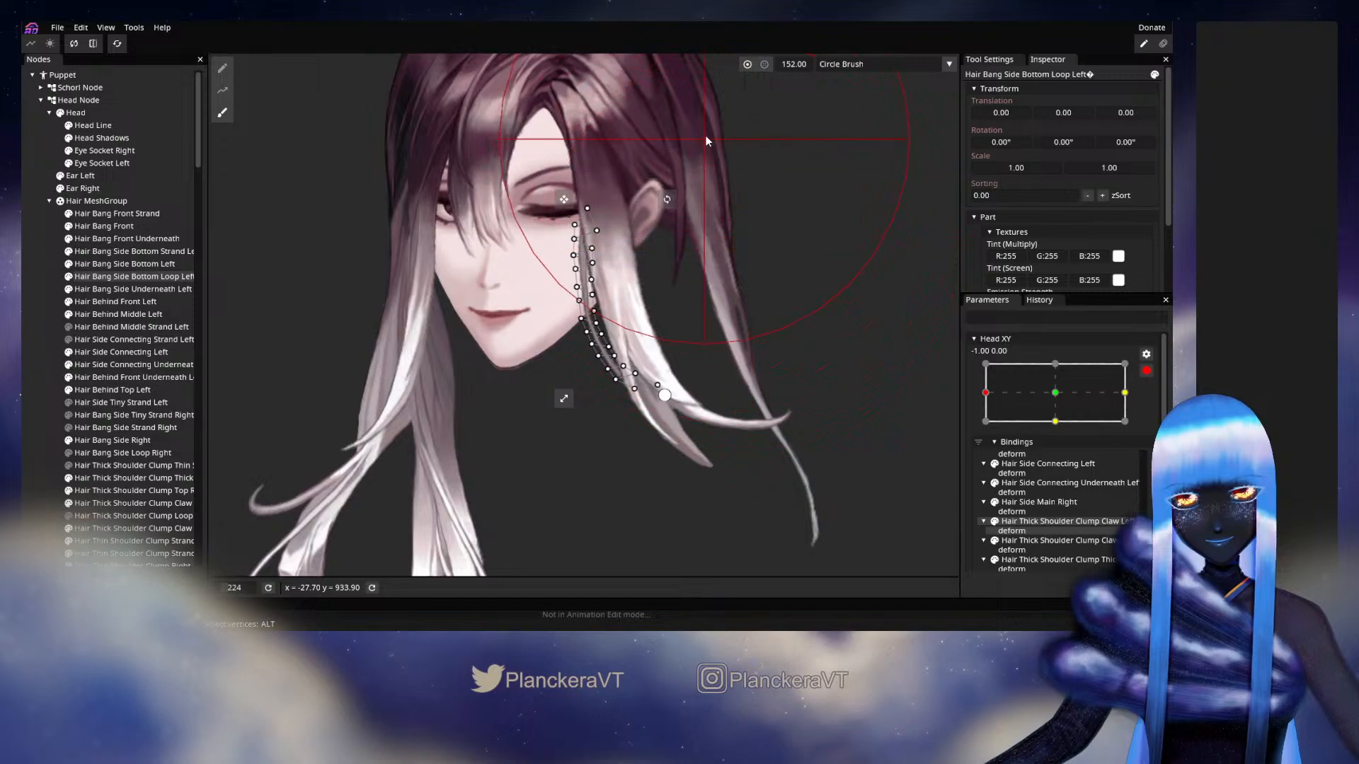
Refine the curve of Hair Bang Side Bottom Loop Left with the Circle Brush reduced to 75.00, and preview the motion near Head XY -1.00
left_click_drag(691, 109, 682, 109)
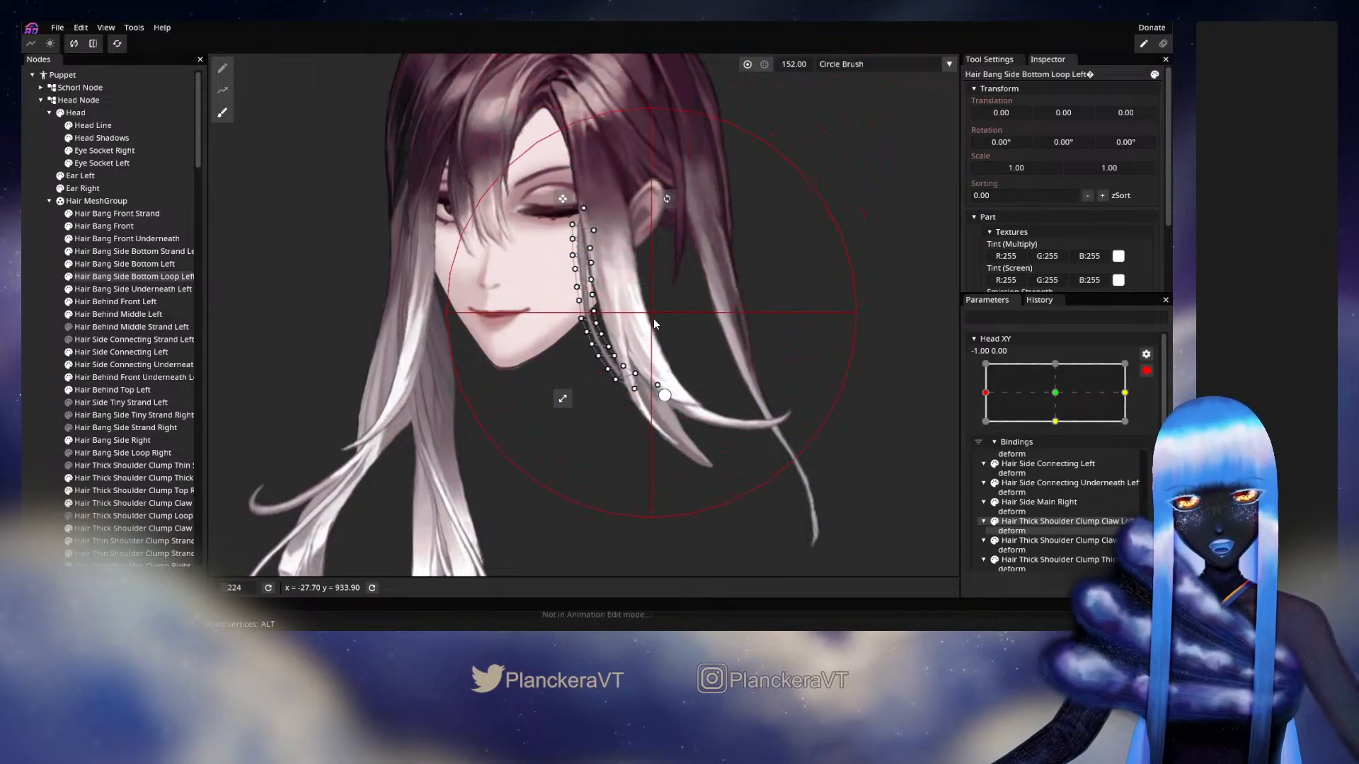
left_click_drag(661, 431, 664, 431)
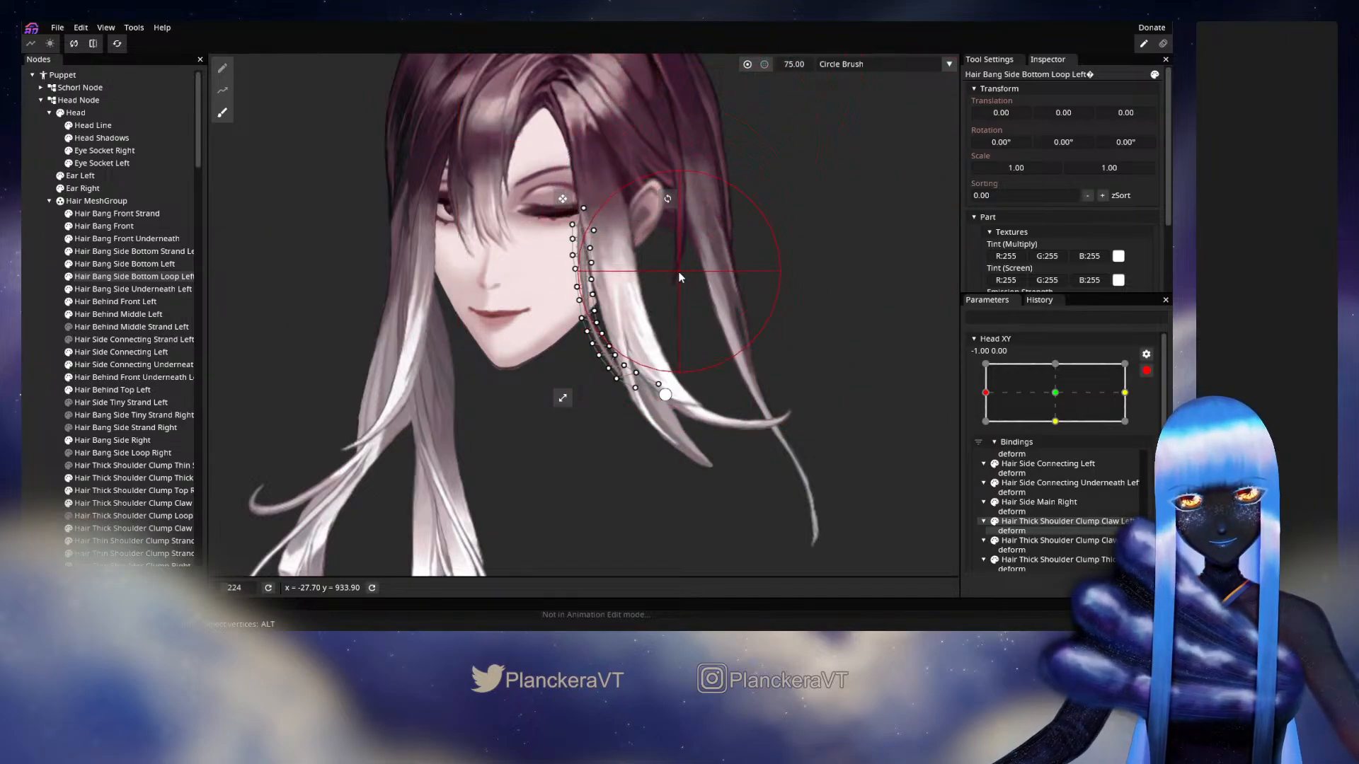
left_click_drag(688, 309, 698, 304)
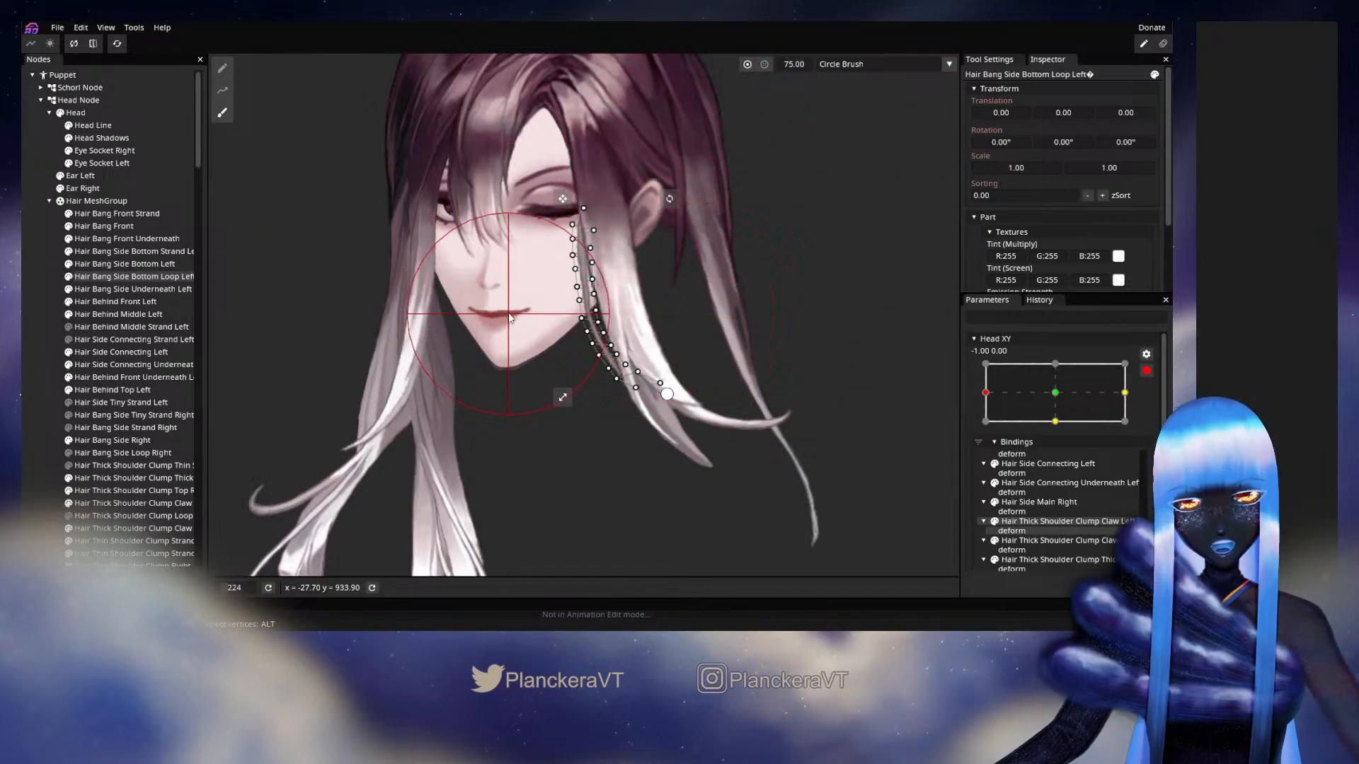
left_click_drag(511, 312, 501, 315)
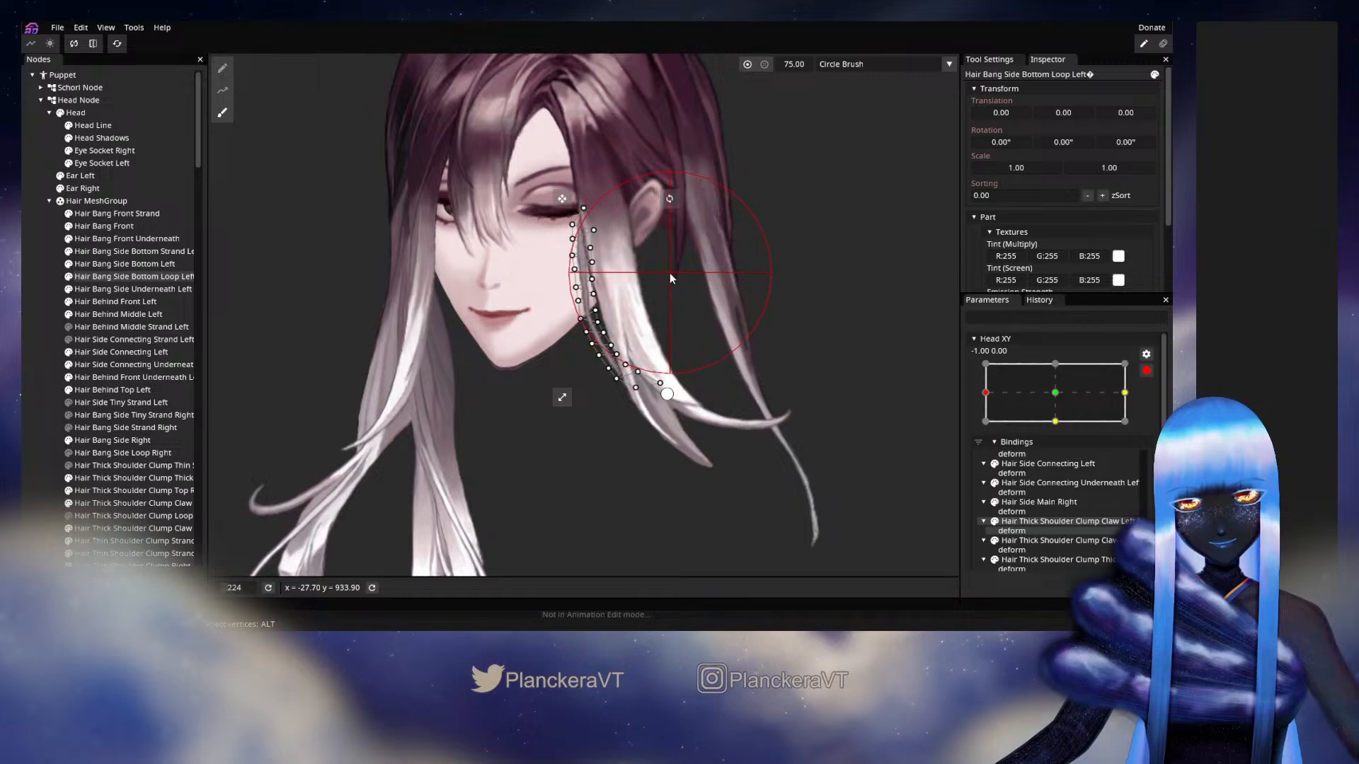
left_click(40, 312)
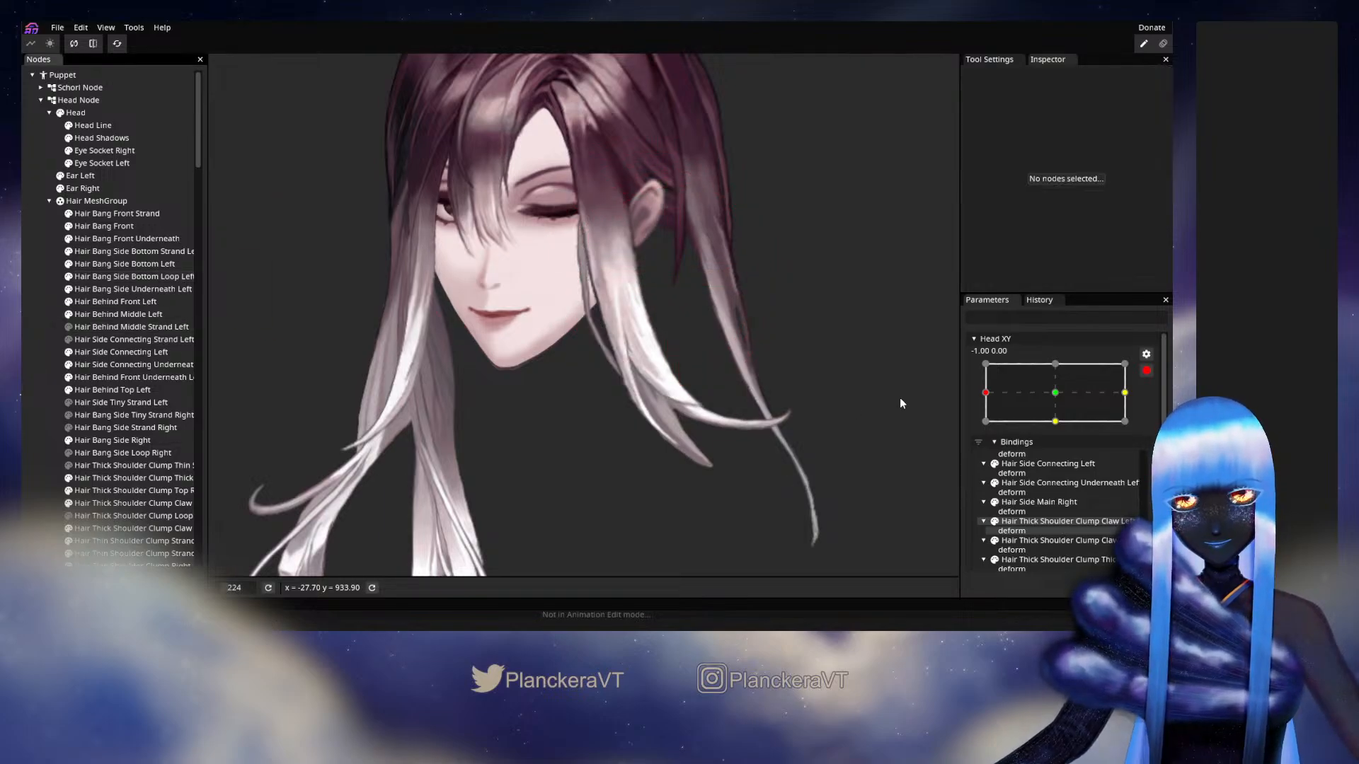
left_click(1146, 370)
mouse_move(986, 427)
left_mouse_down()
mouse_move(1061, 429)
mouse_move(983, 425)
left_mouse_up()
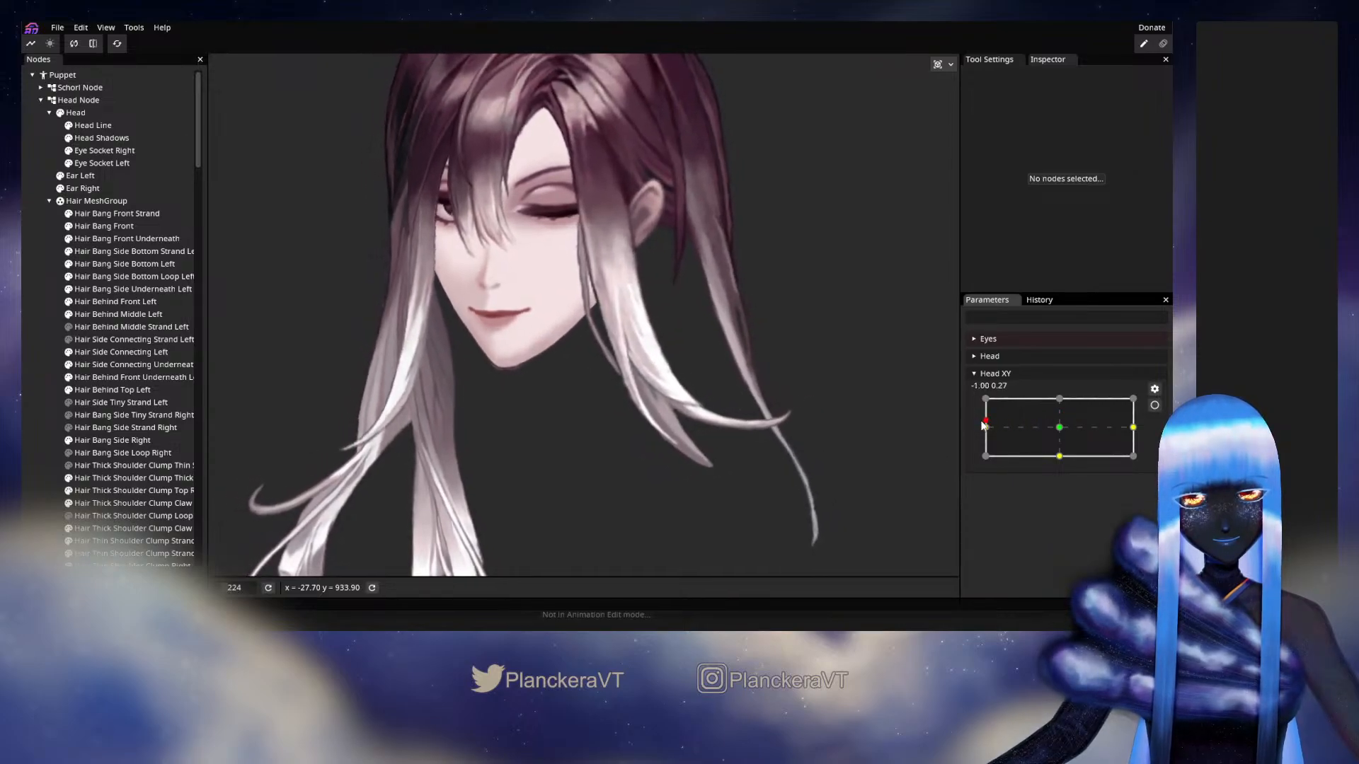
left_click(1153, 404)
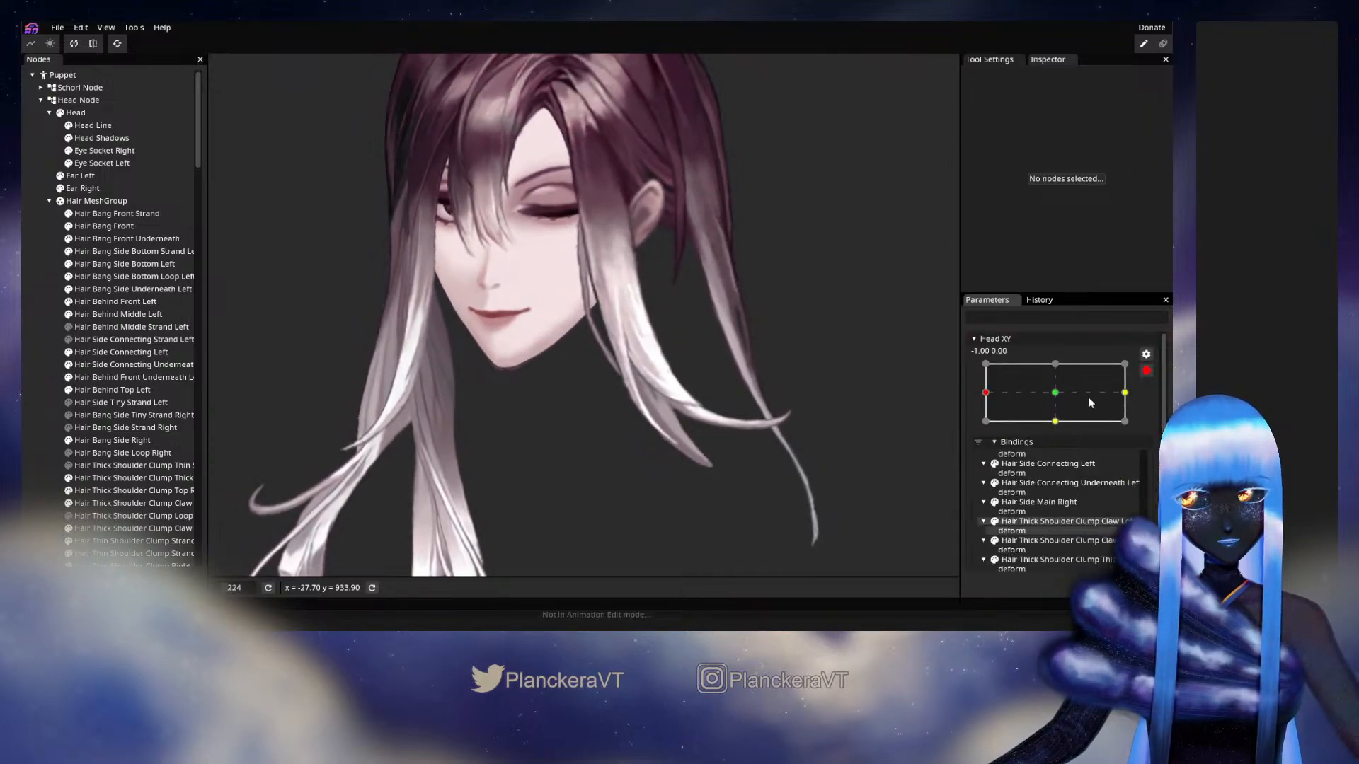
Nudge the upper vertices of Hair Bang Side Bottom Loop Left slightly away from the face at Head XY -1.00, and preview small head movements
left_click(124, 264)
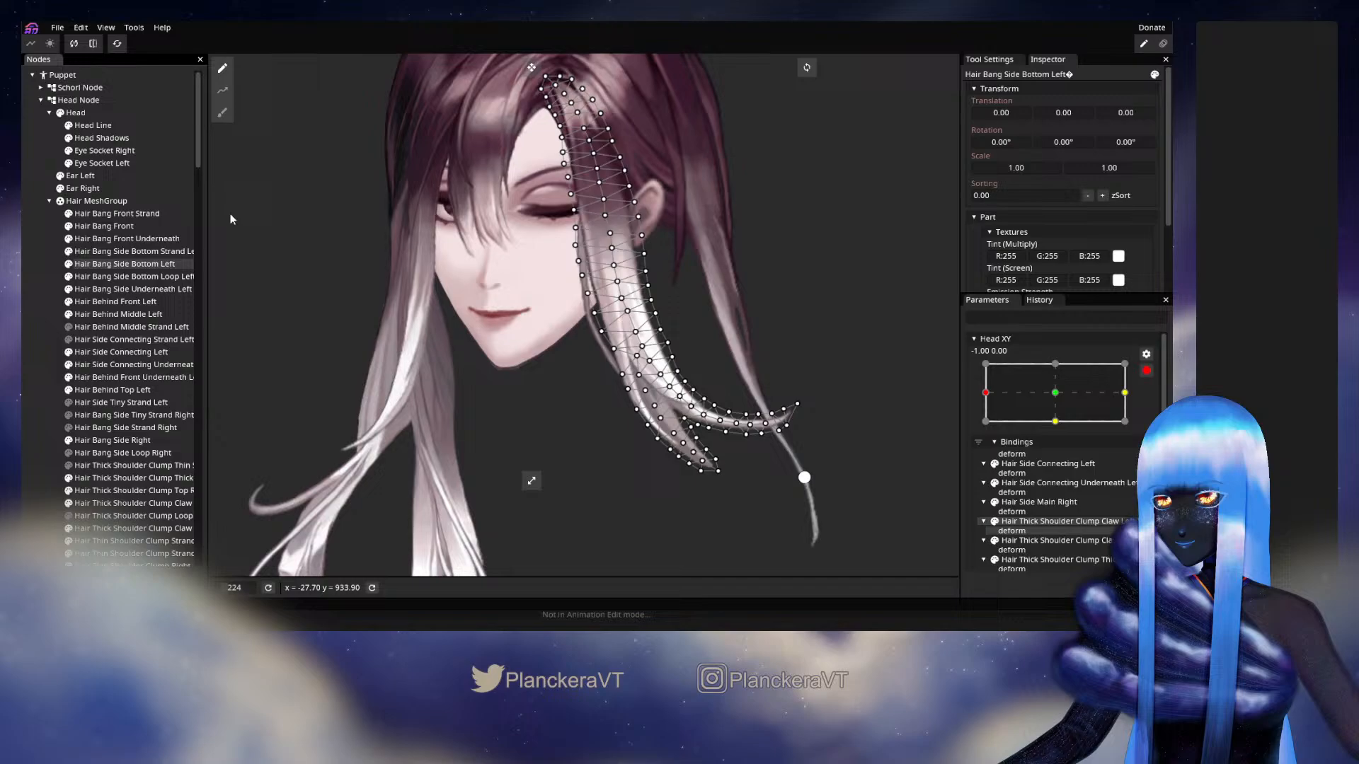
left_click(125, 277)
left_click(222, 112)
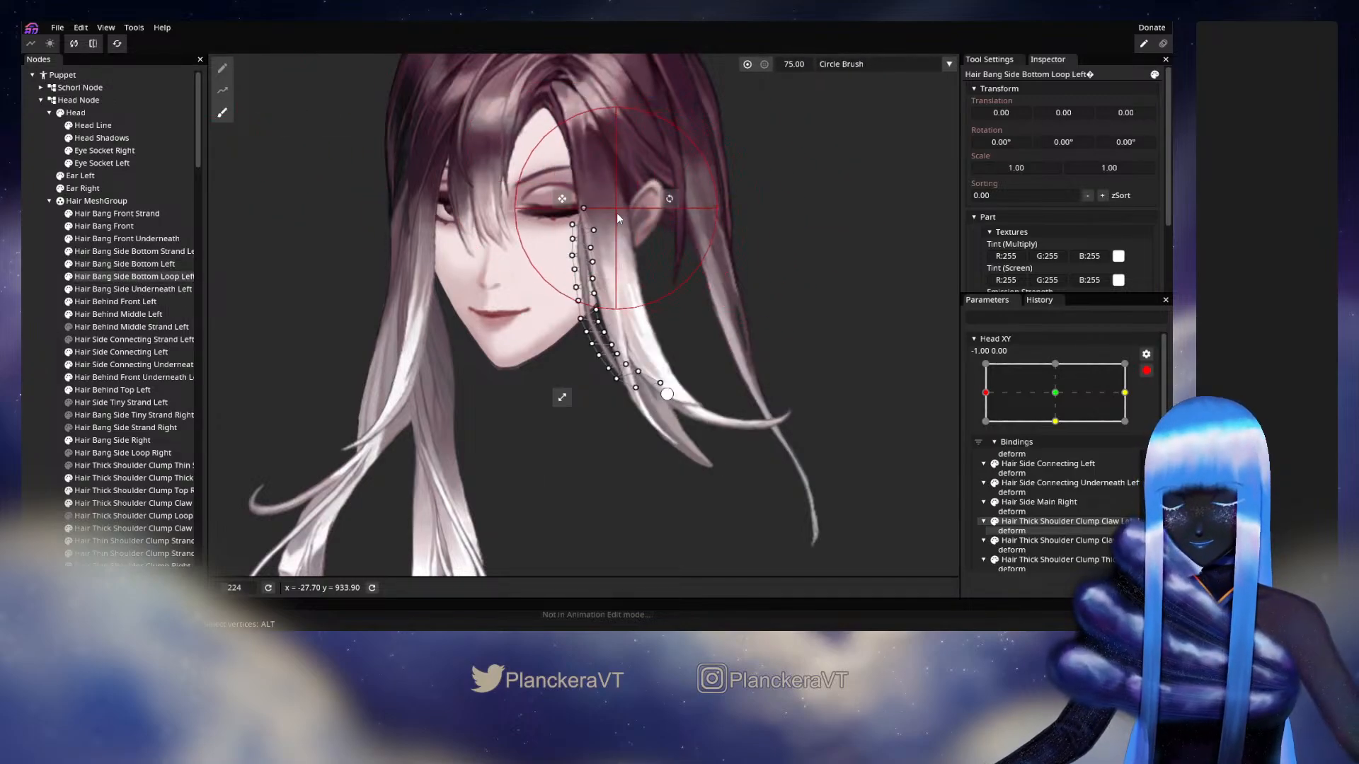
left_click_drag(617, 212, 622, 211)
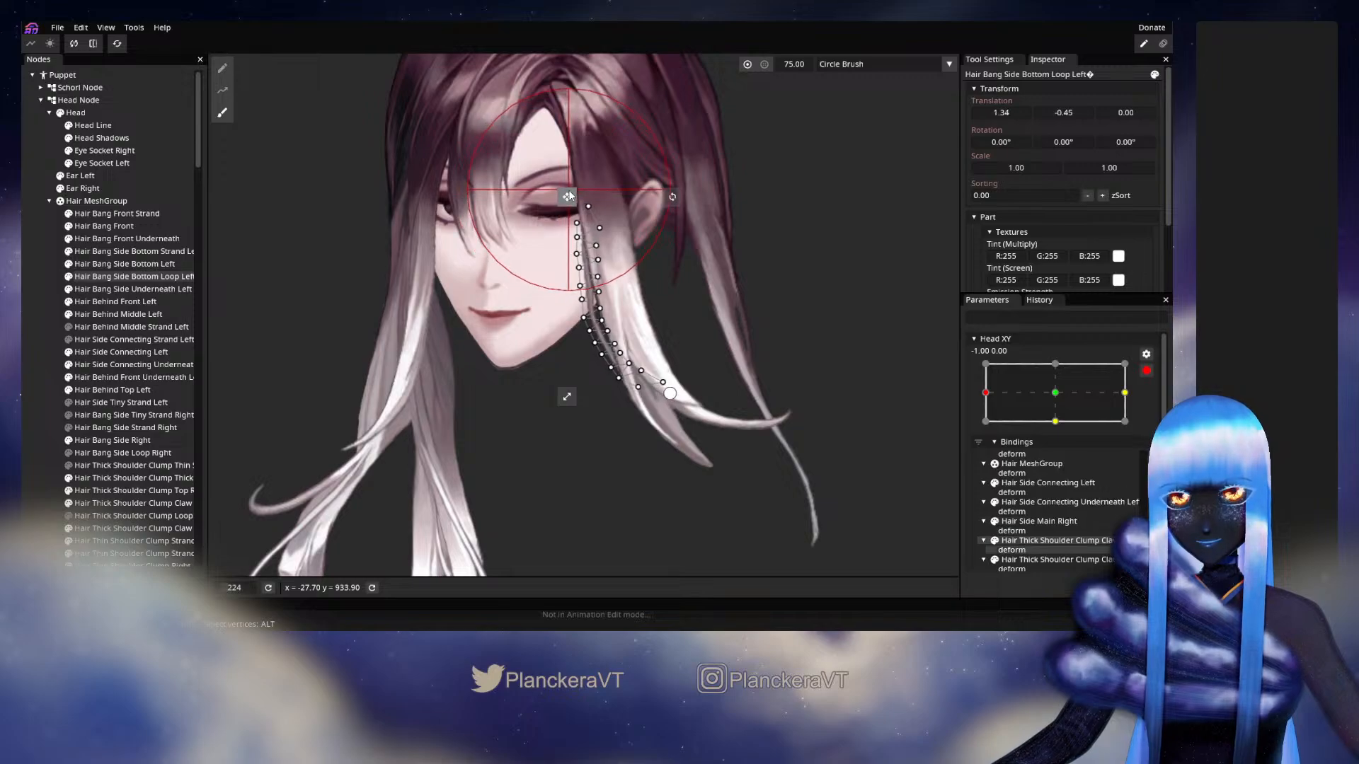
left_click_drag(564, 197, 569, 196)
key("ctrl+z")
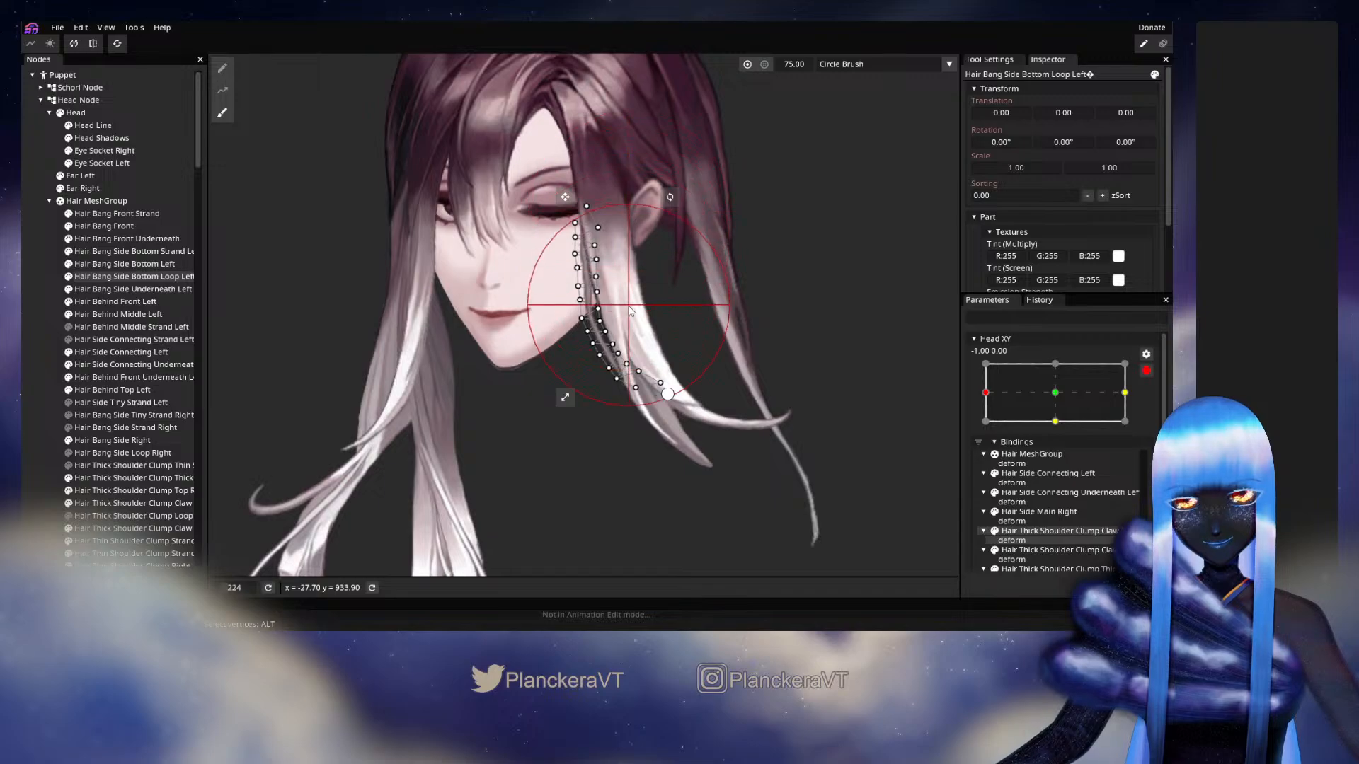
left_click(29, 339)
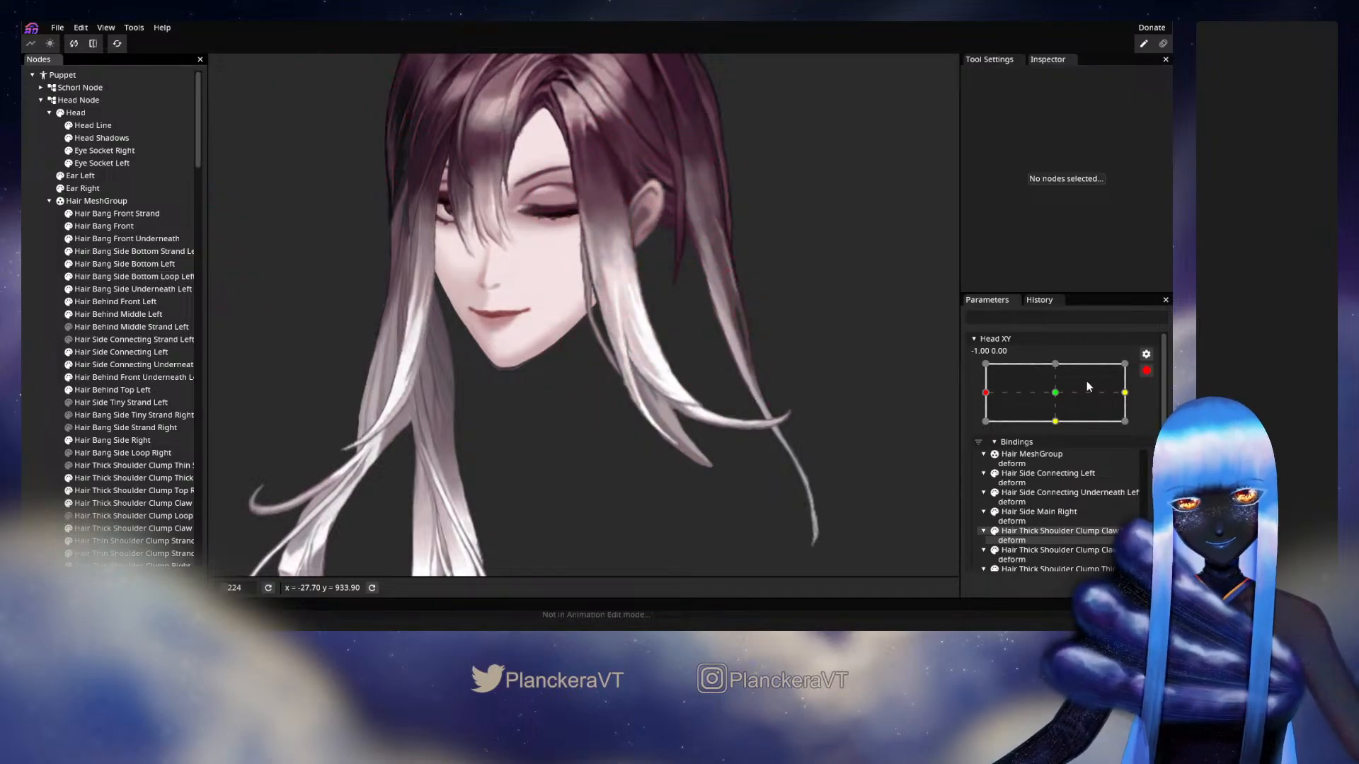
left_click(1147, 370)
mouse_move(985, 428)
left_mouse_down()
mouse_move(1053, 425)
mouse_move(980, 426)
left_mouse_up()
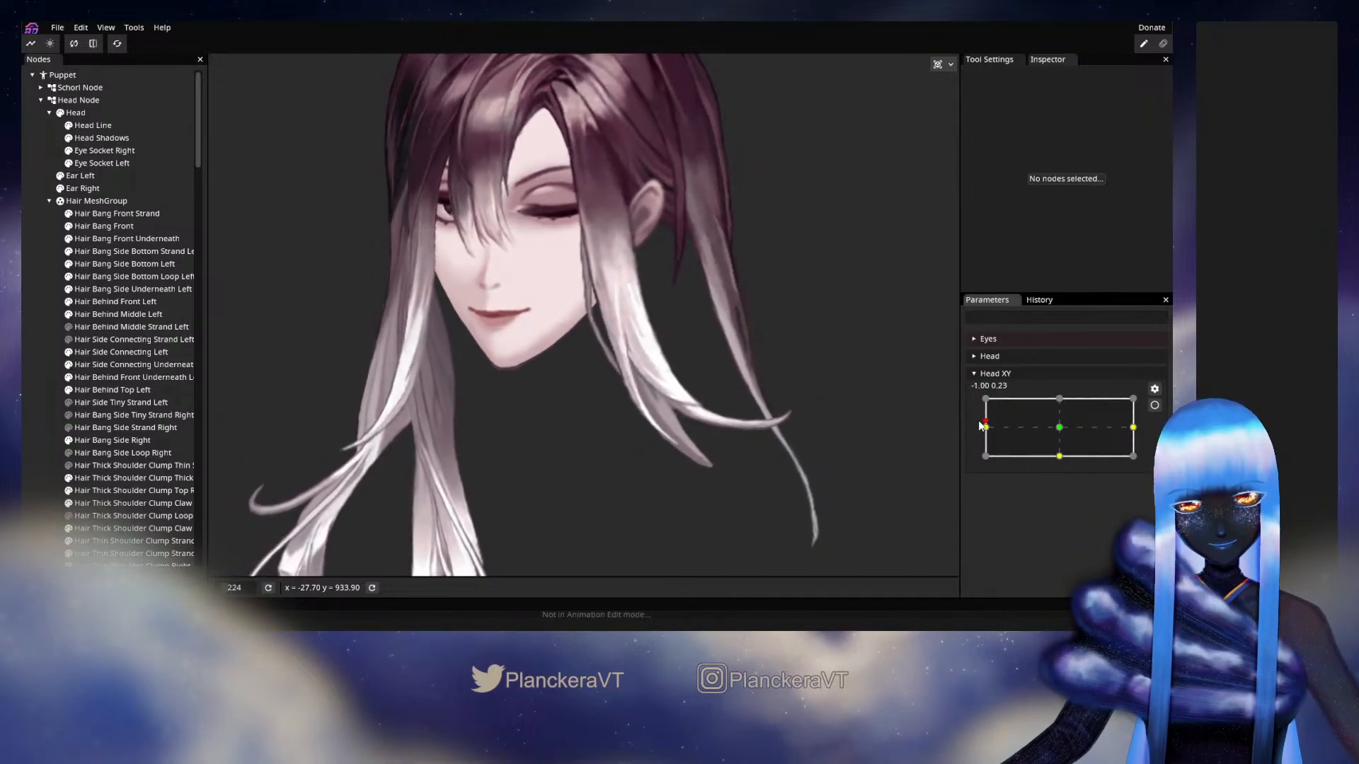
left_click(1153, 408)
Fine-tune individual vertices along the upper and middle part of Hair Bang Side Bottom Loop Left at Head XY -1.00, 0.00
scroll(554, 372, "up", 5)
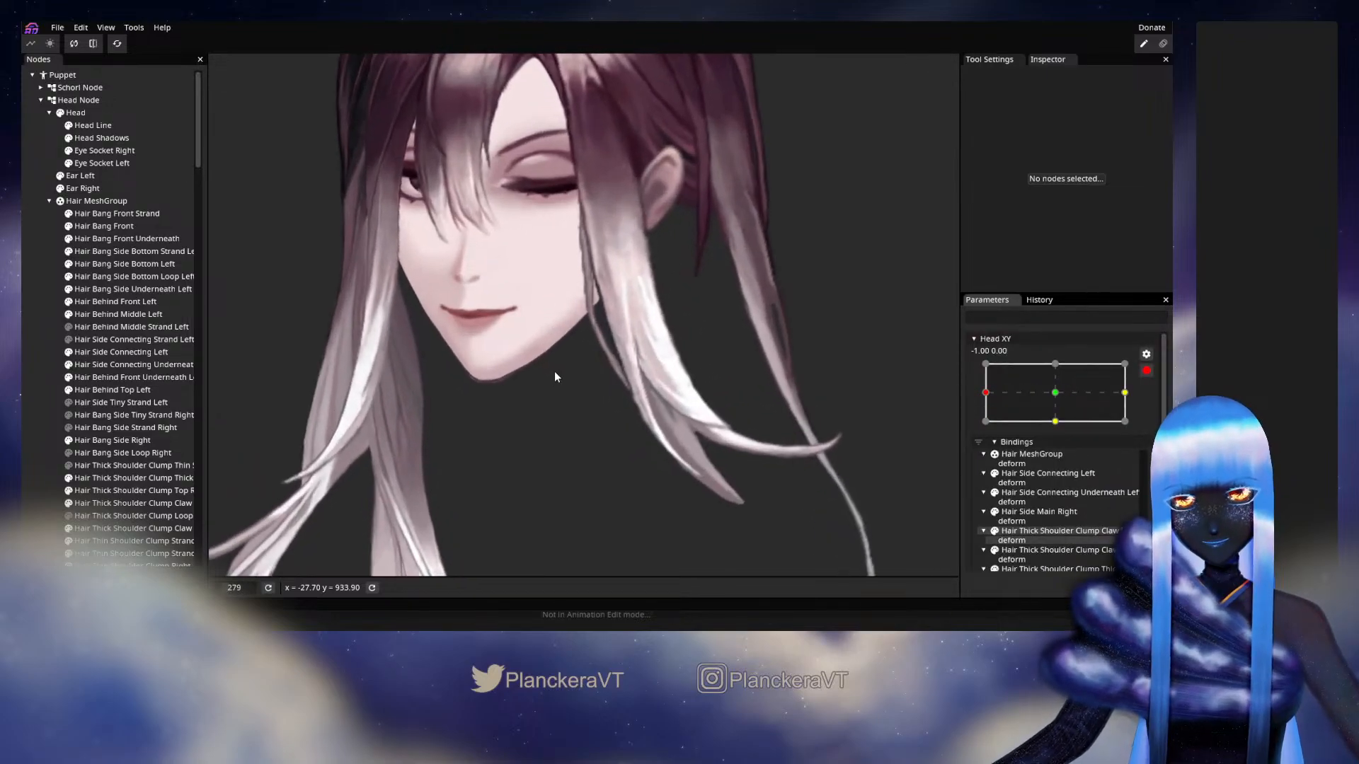
left_click(131, 275)
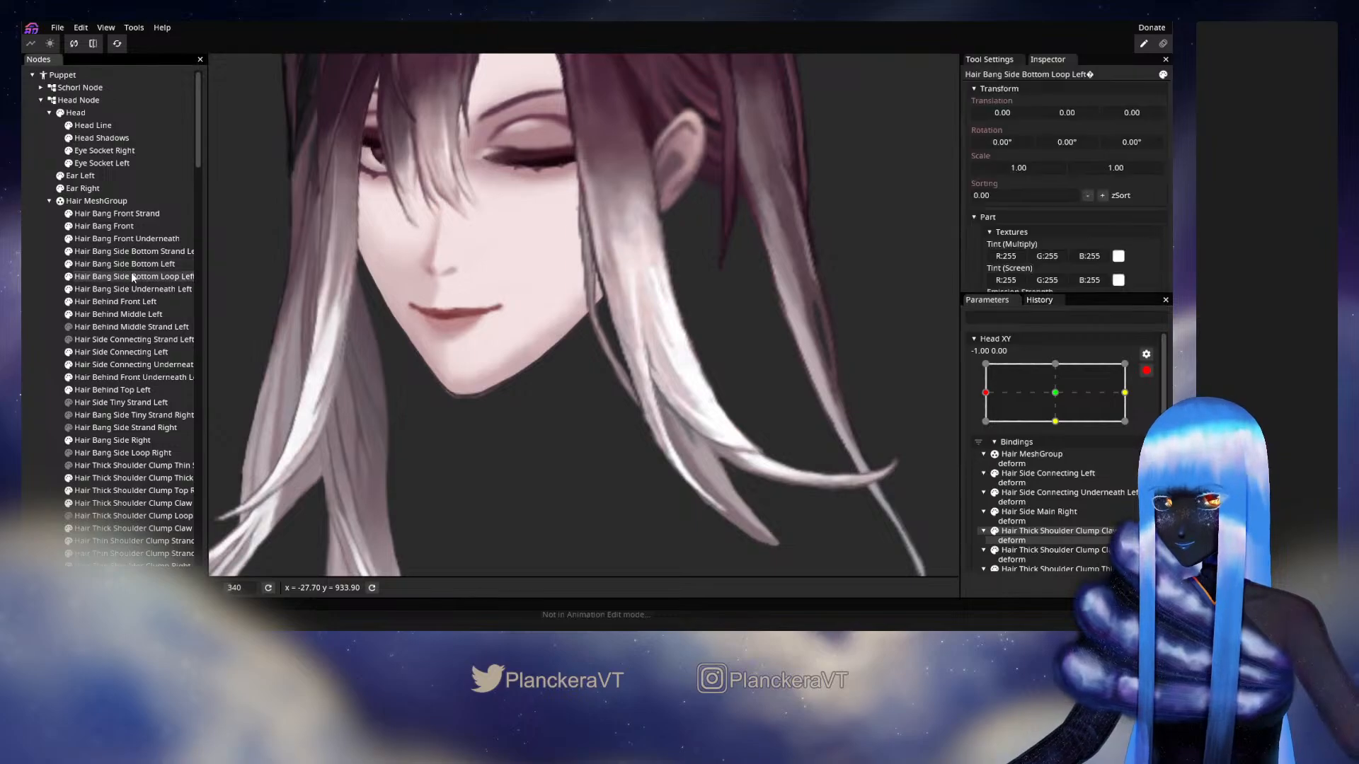
scroll(598, 313, "up", 2)
scroll(598, 314, "up", 1)
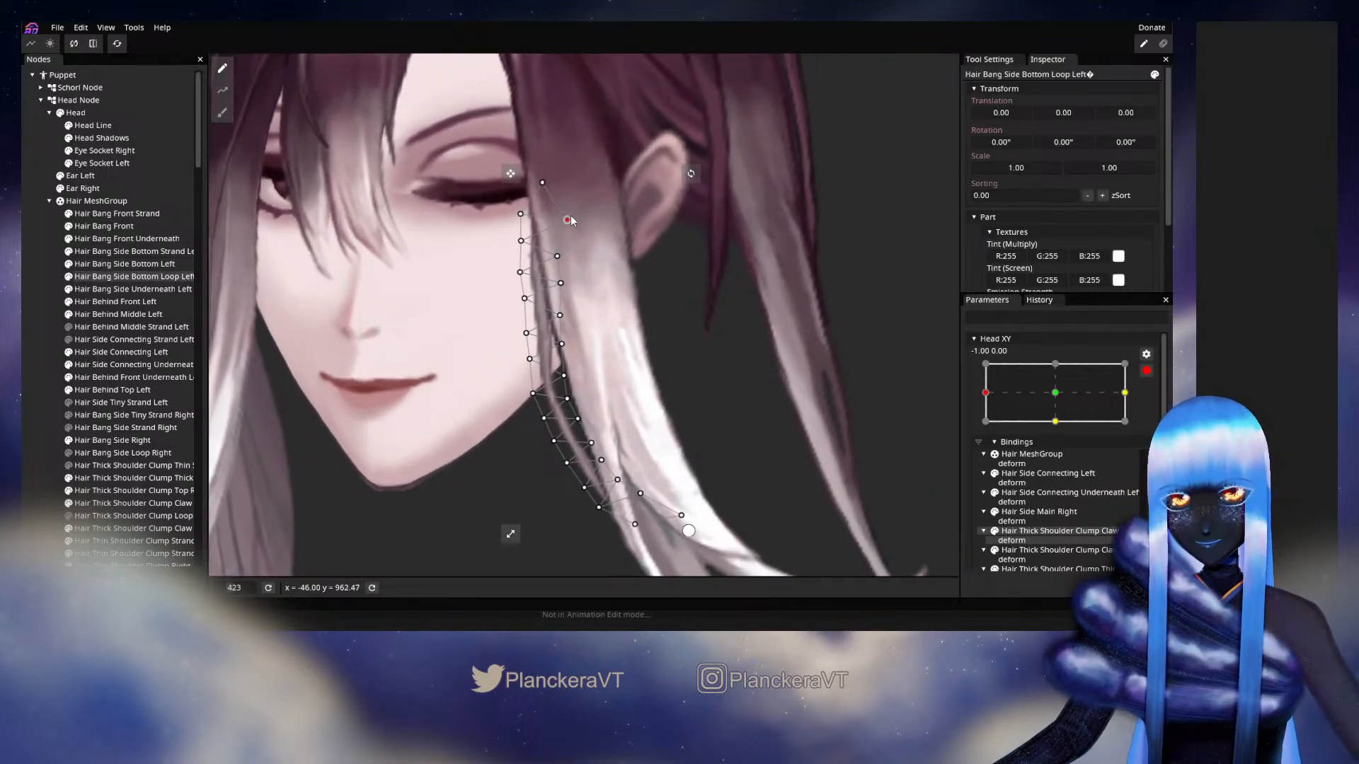
left_click(563, 282)
left_click(521, 272)
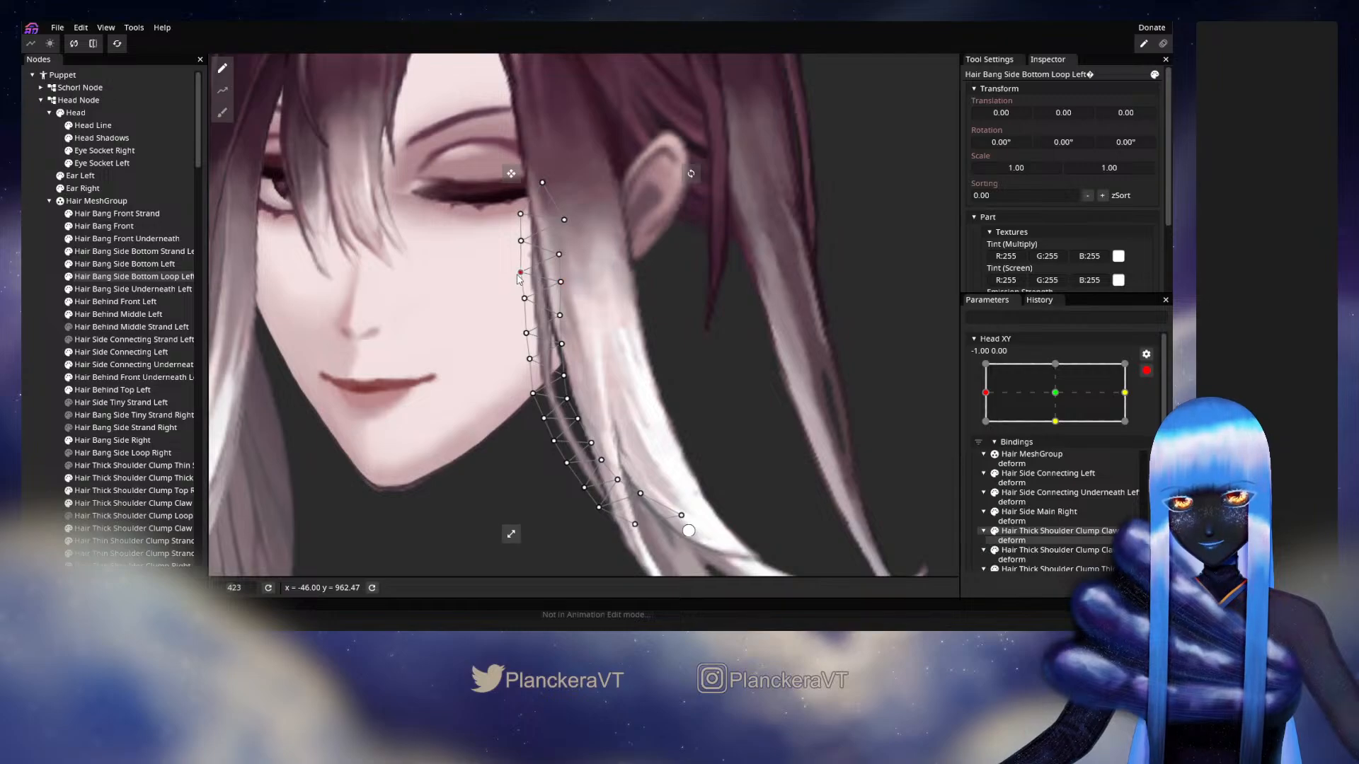
left_click(562, 316)
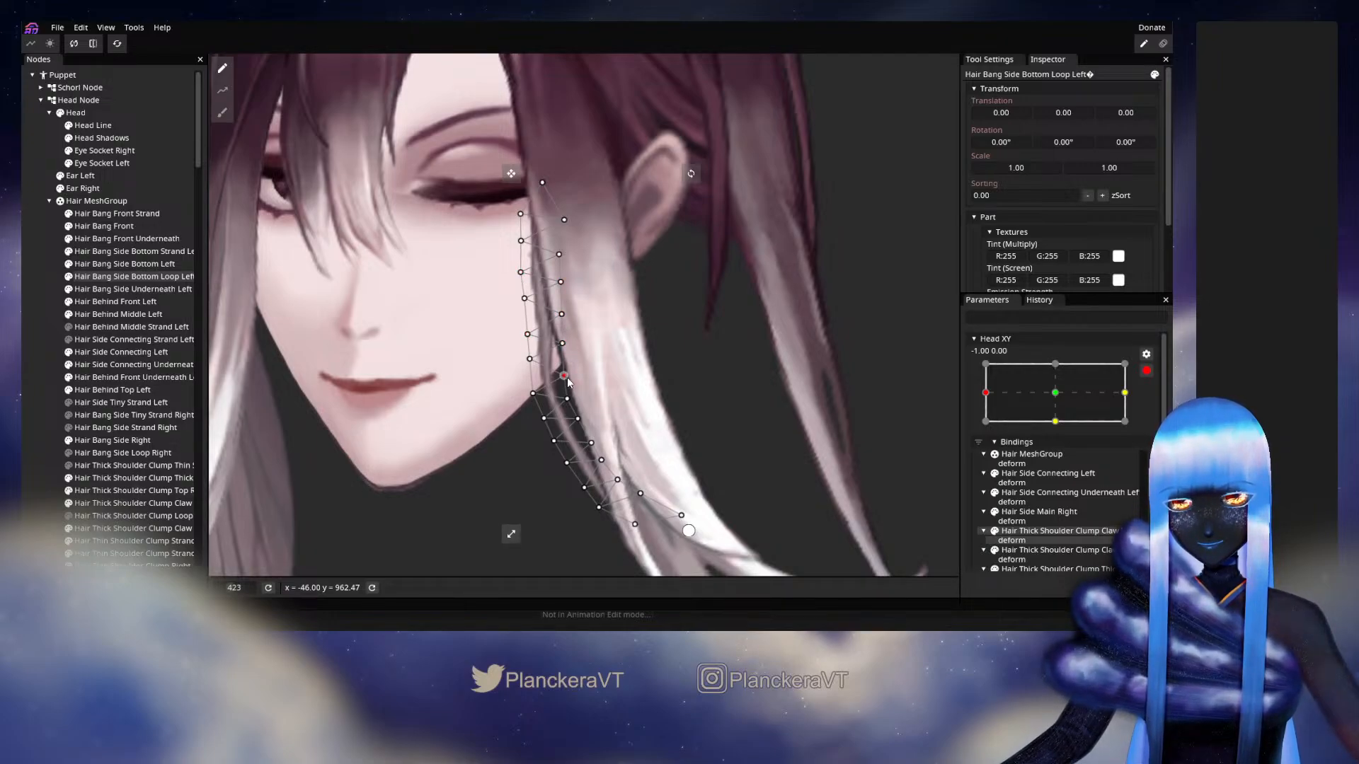
left_click_drag(567, 378, 572, 396)
Even out the vertices of Hair Bang Side Bottom Loop Left below the jaw, and preview small head movements near Head XY -1.00
left_click_drag(538, 453, 533, 313)
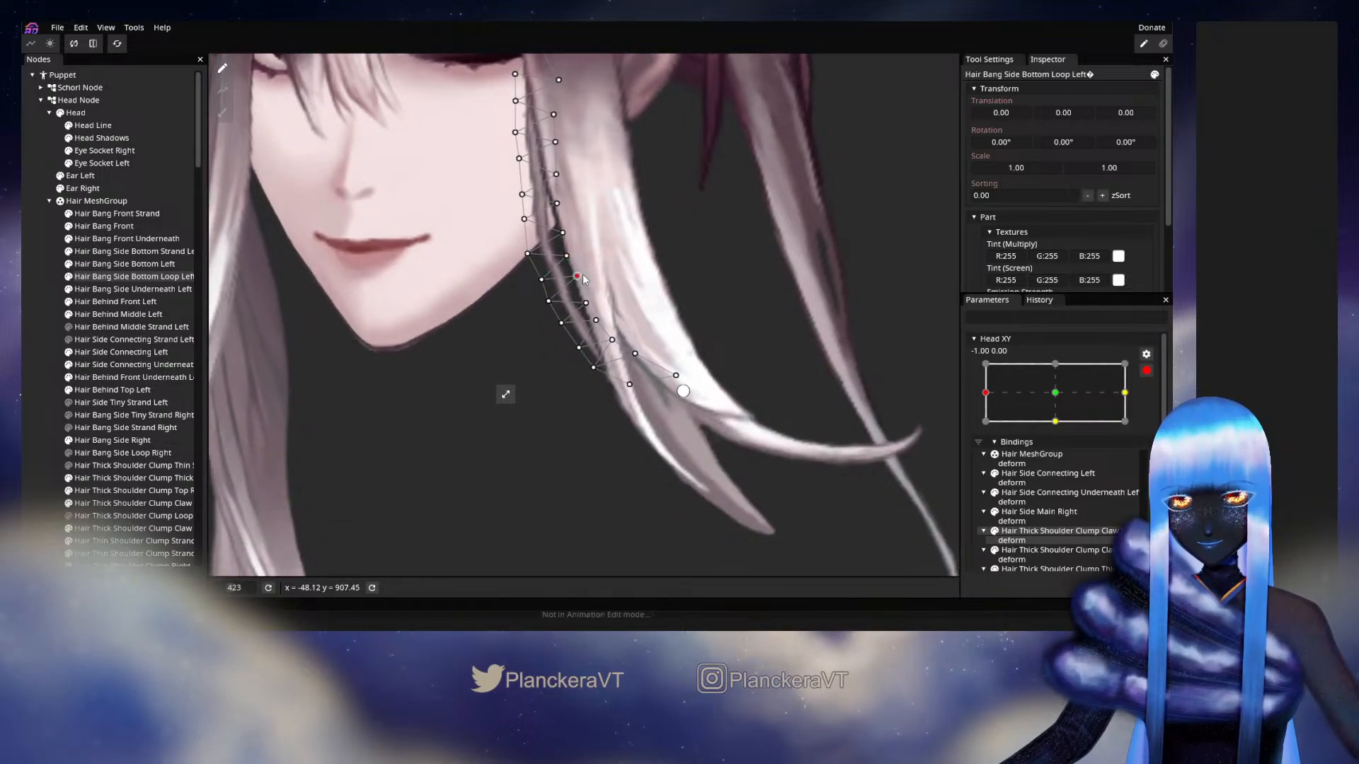
left_click(588, 303)
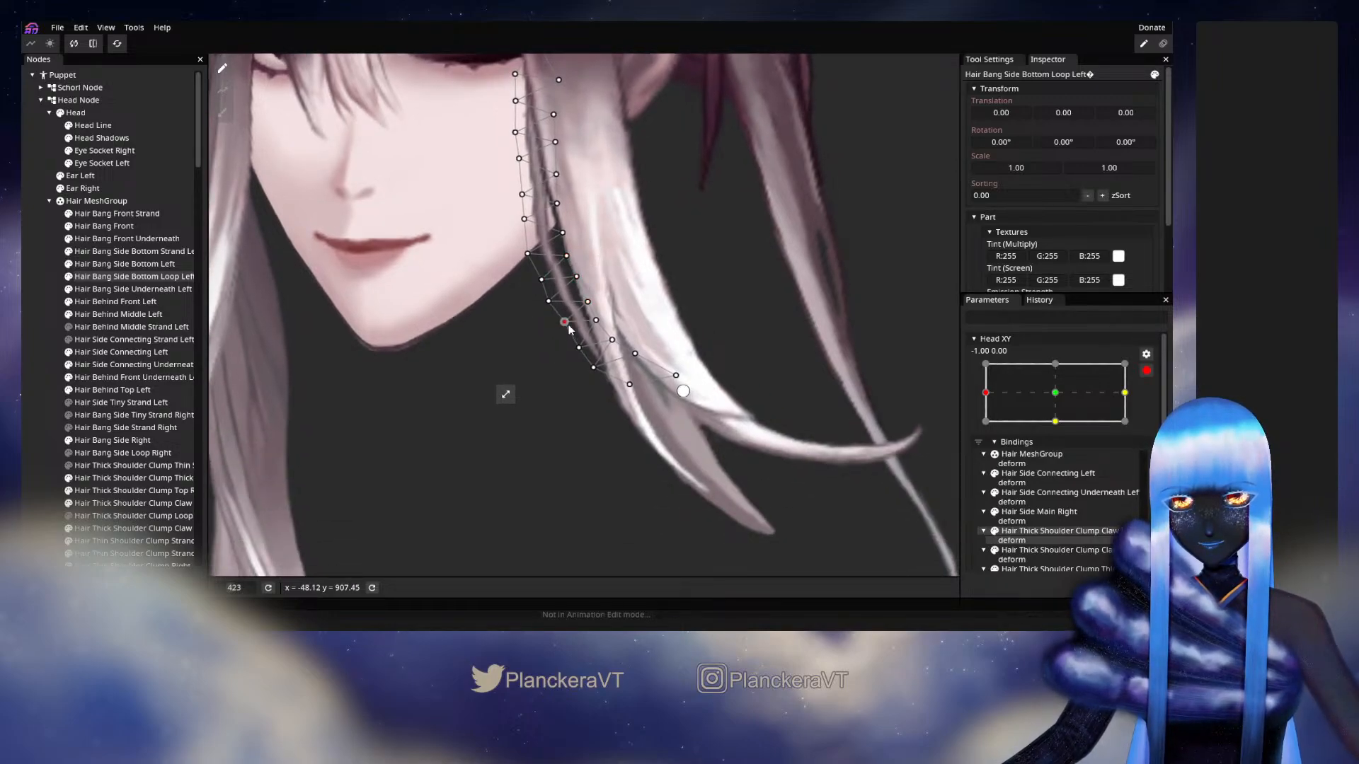
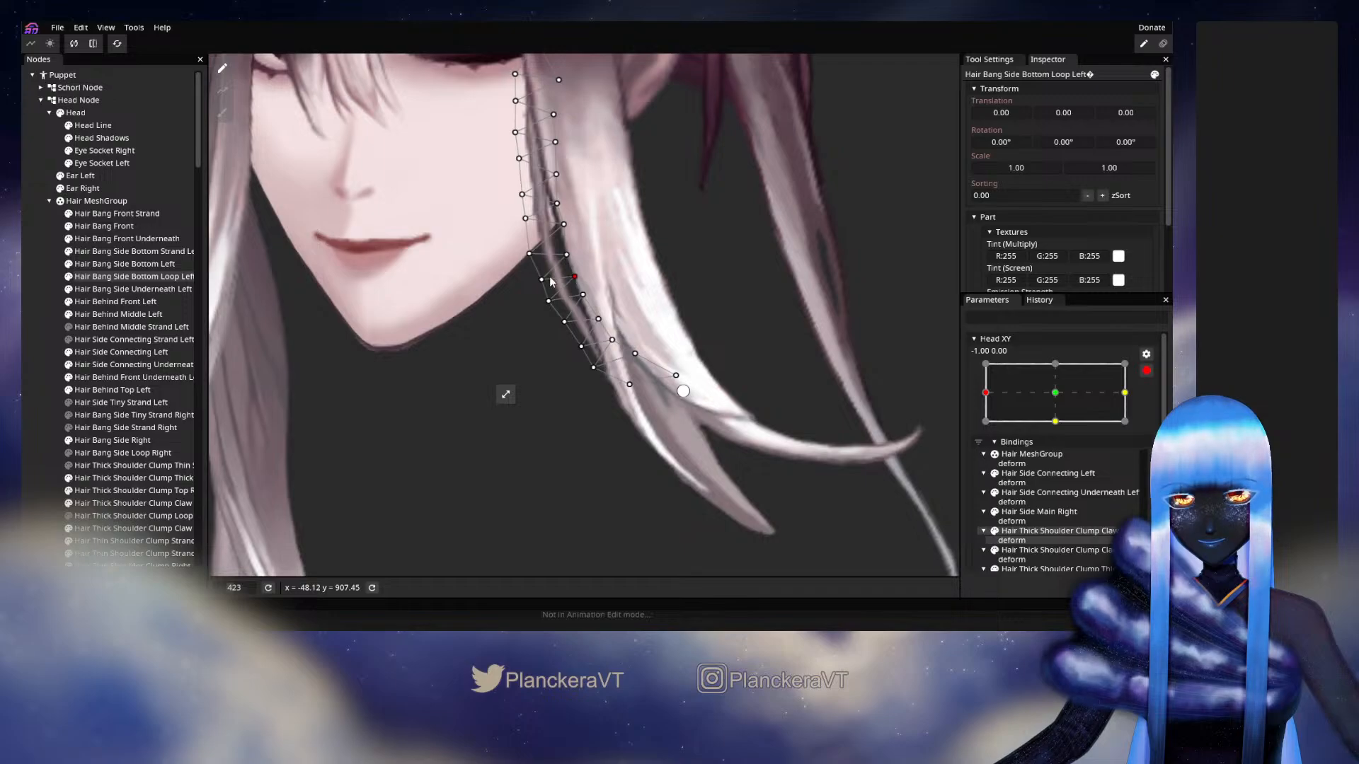
left_click_drag(538, 282, 543, 280)
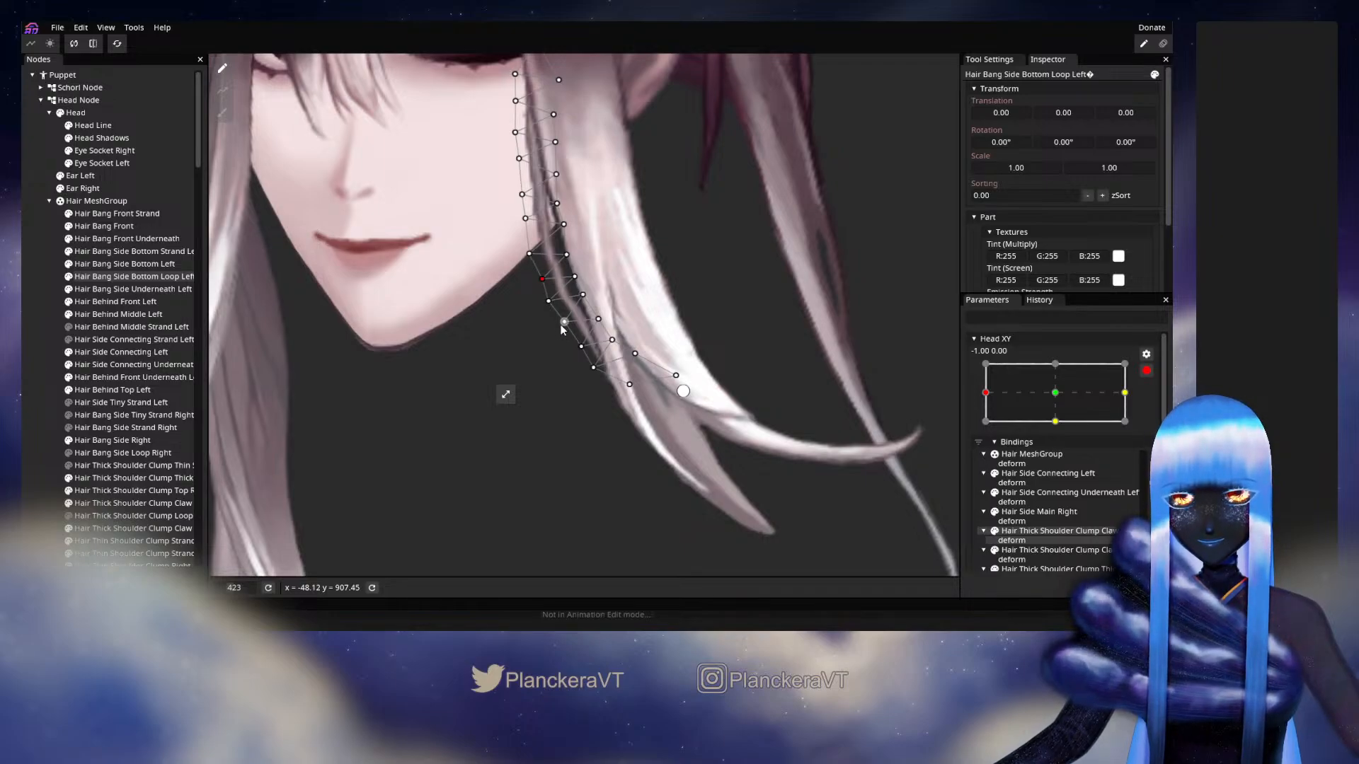
left_click(584, 294)
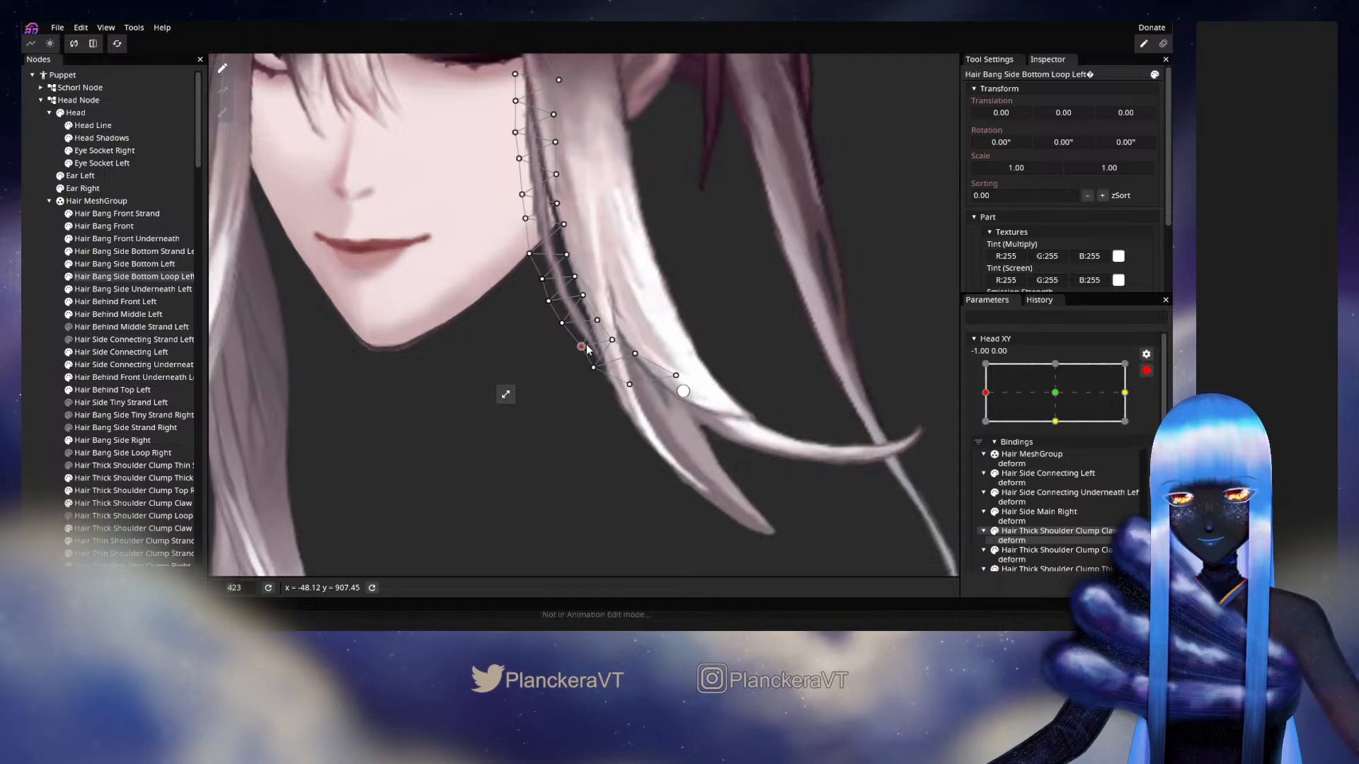
scroll(520, 341, "up", 4)
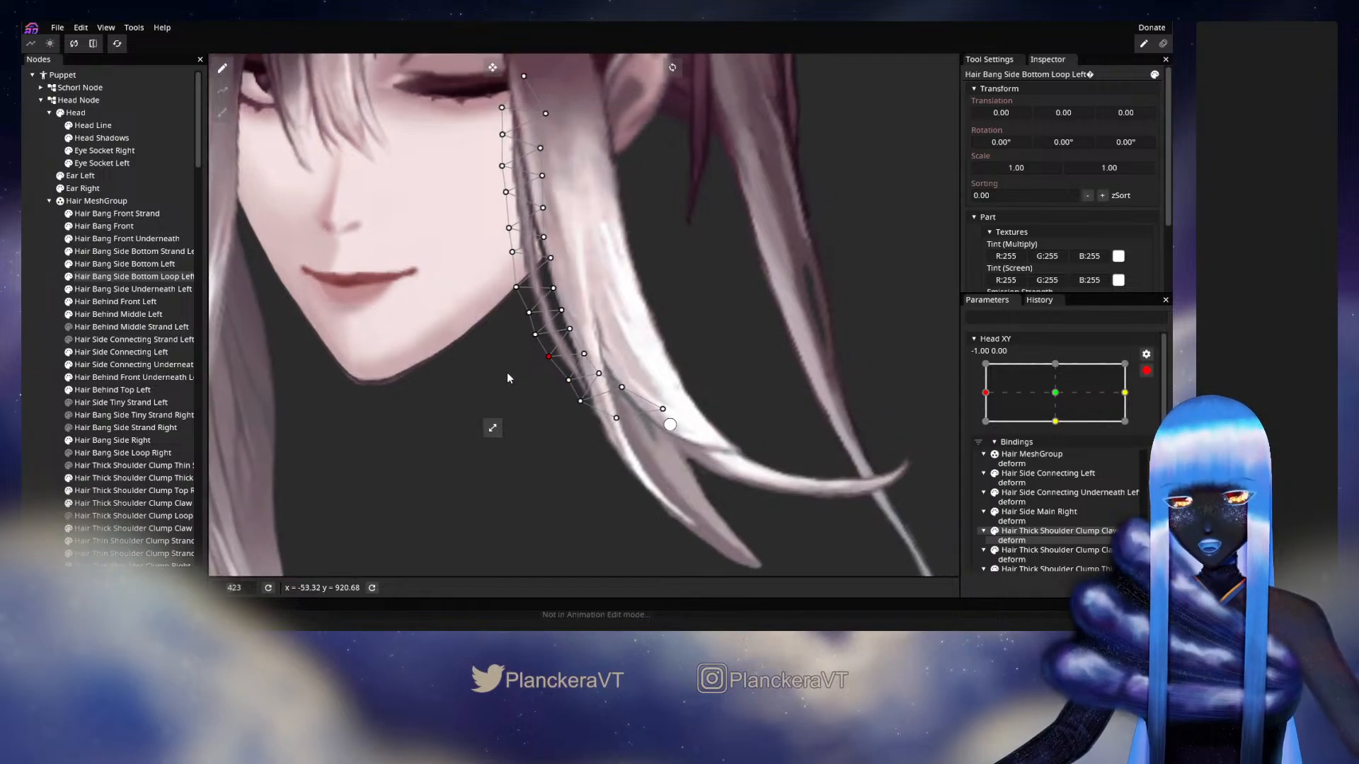
scroll(509, 366, "down", 5)
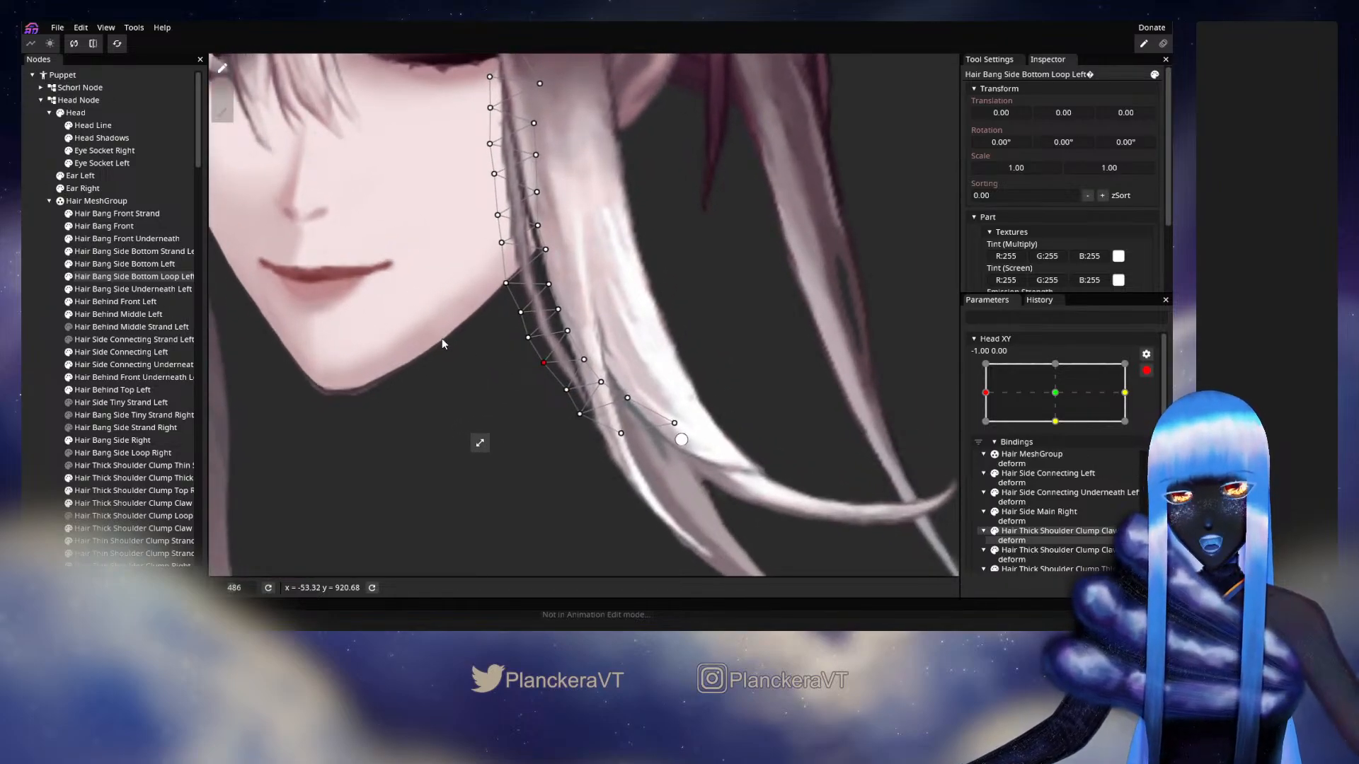
left_click(524, 376)
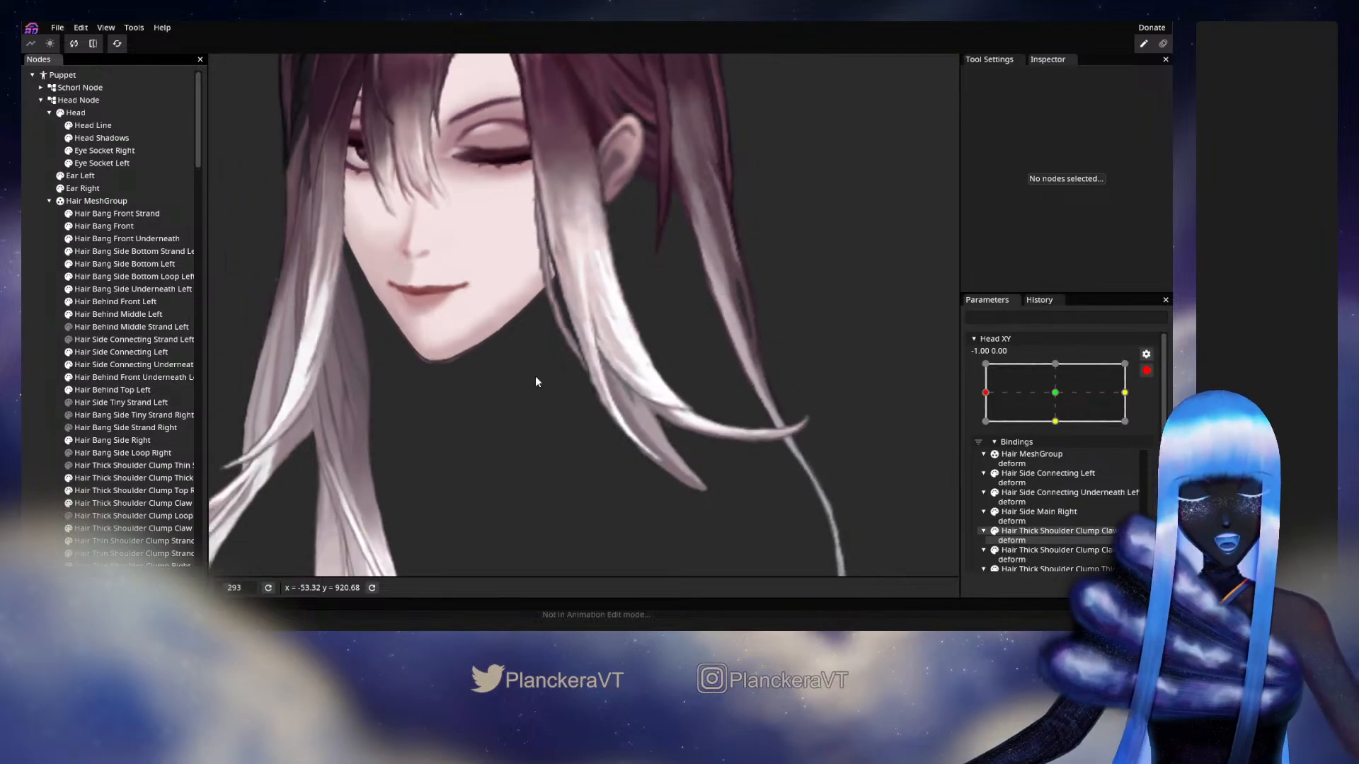
scroll(535, 376, "up", 3)
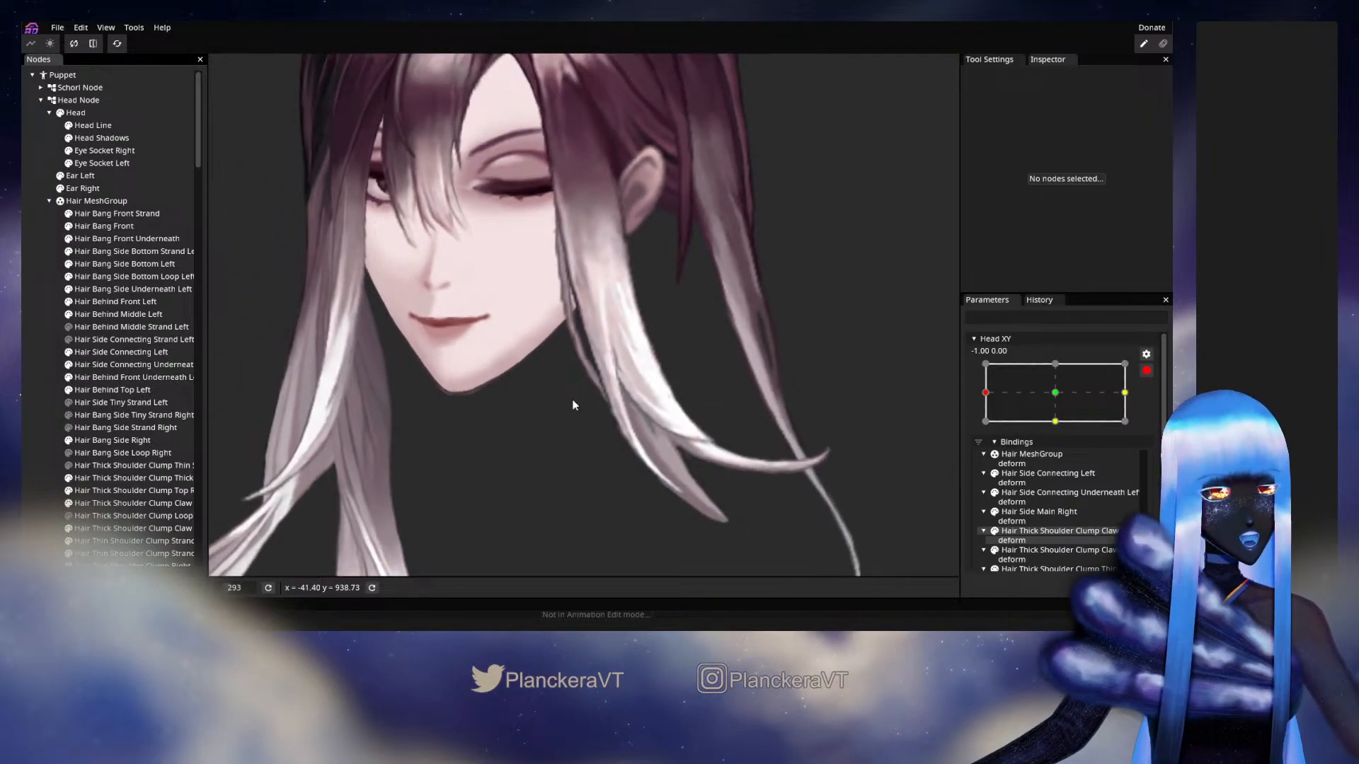
left_click(1147, 371)
mouse_move(987, 430)
left_mouse_down()
mouse_move(1060, 421)
mouse_move(982, 425)
left_mouse_up()
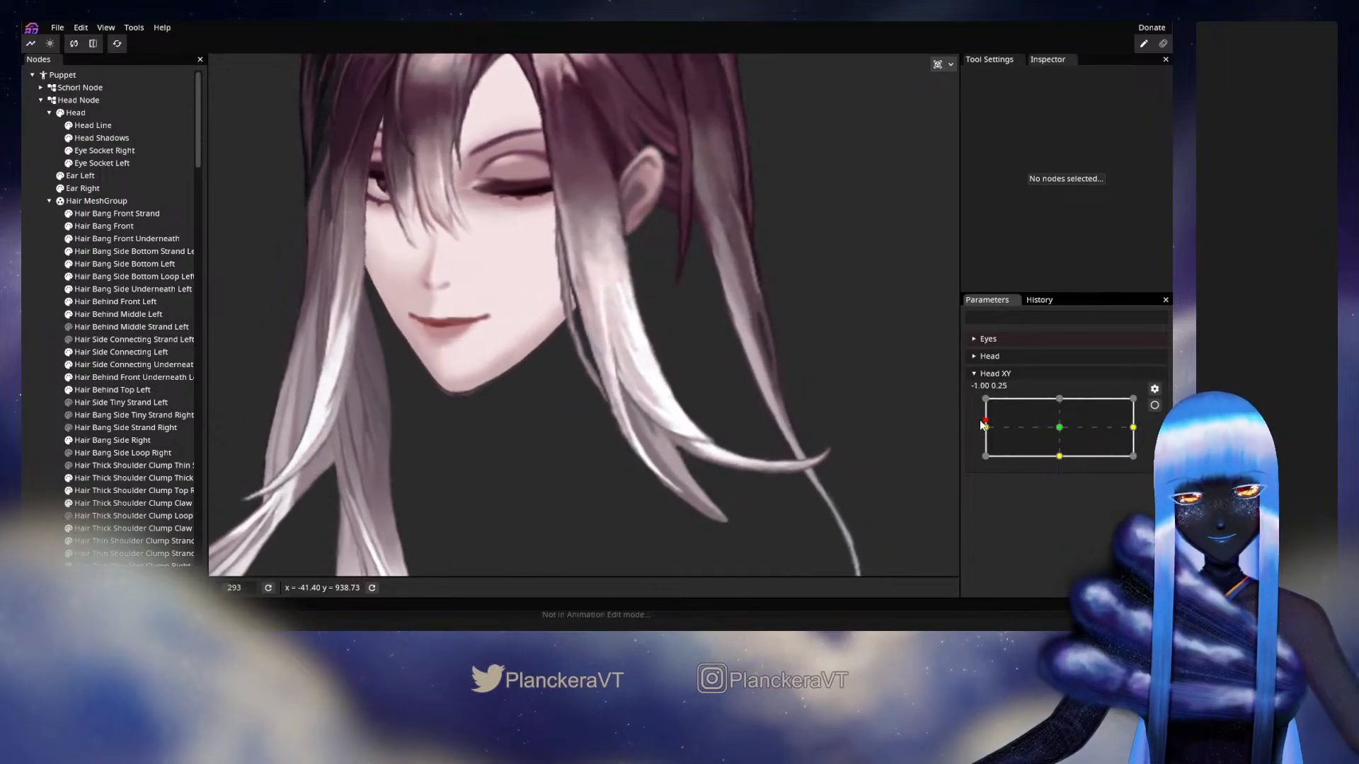
Smooth the curve of Hair Bang Side Bottom Loop Left at Head XY -1.00, 0.00 with the 75.00 Circle Brush, and preview the motion
left_click(1154, 405)
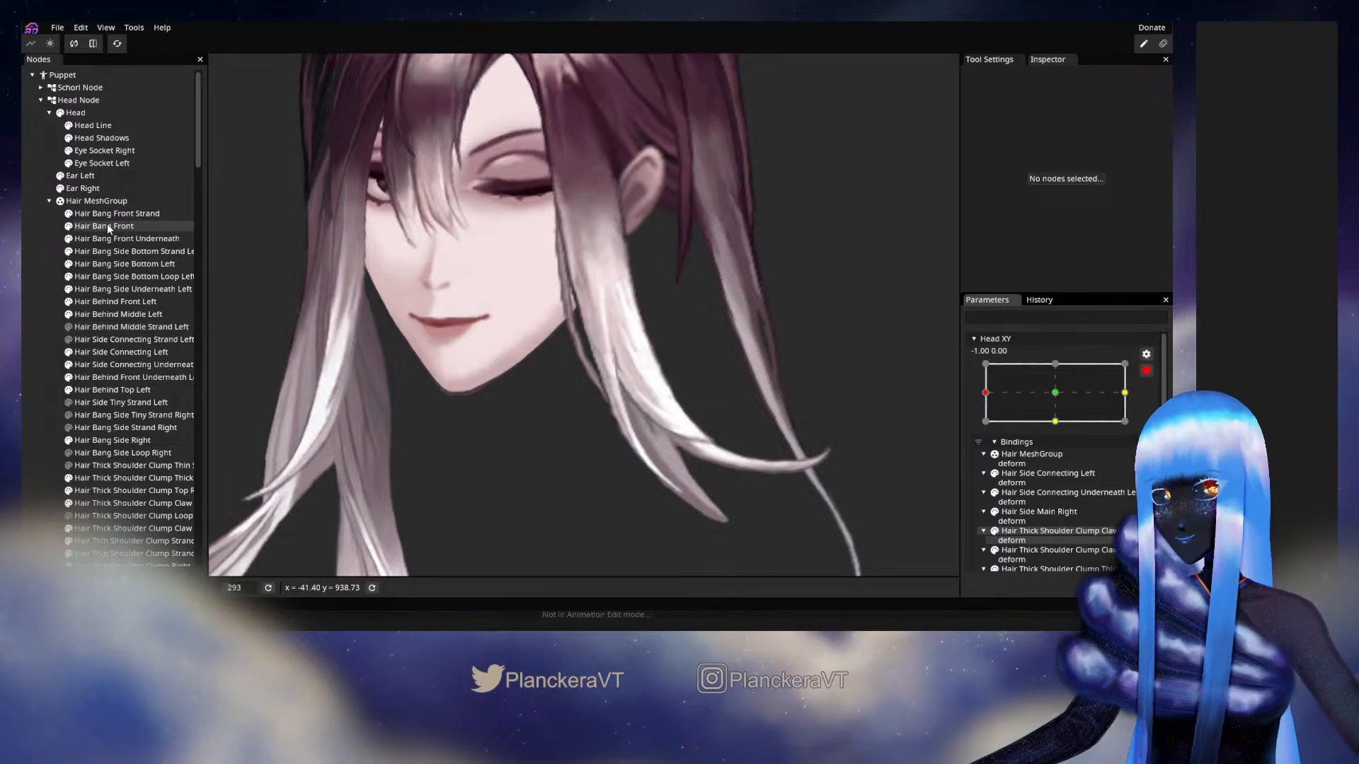
left_click(123, 278)
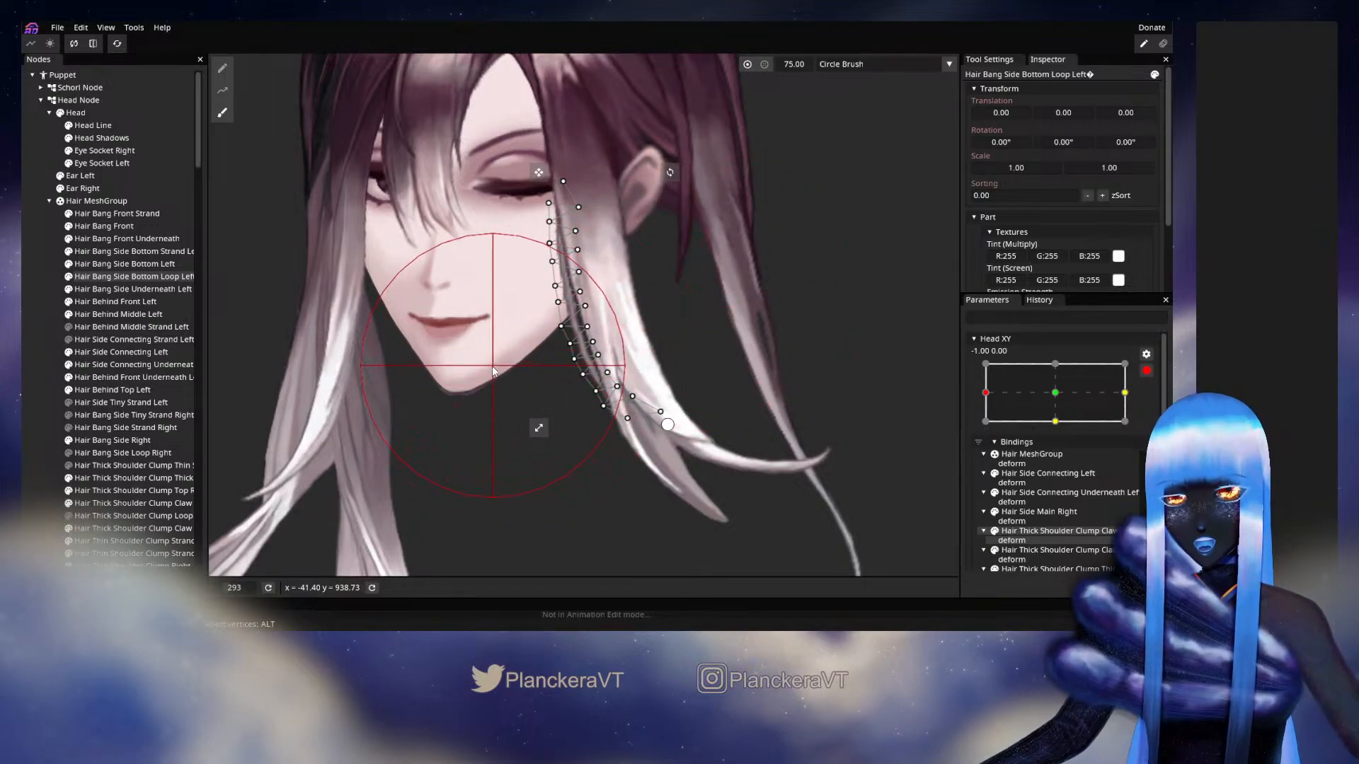
left_click(29, 350)
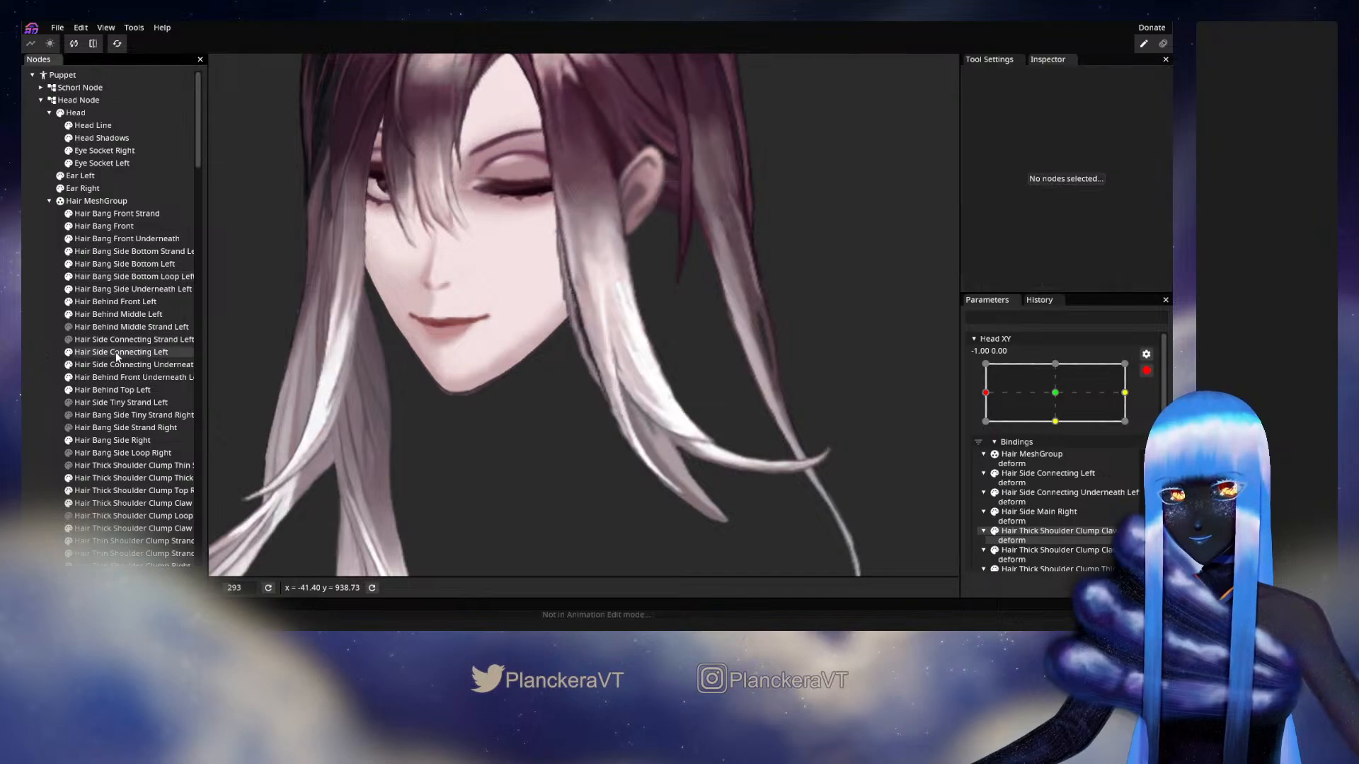
left_click(1146, 371)
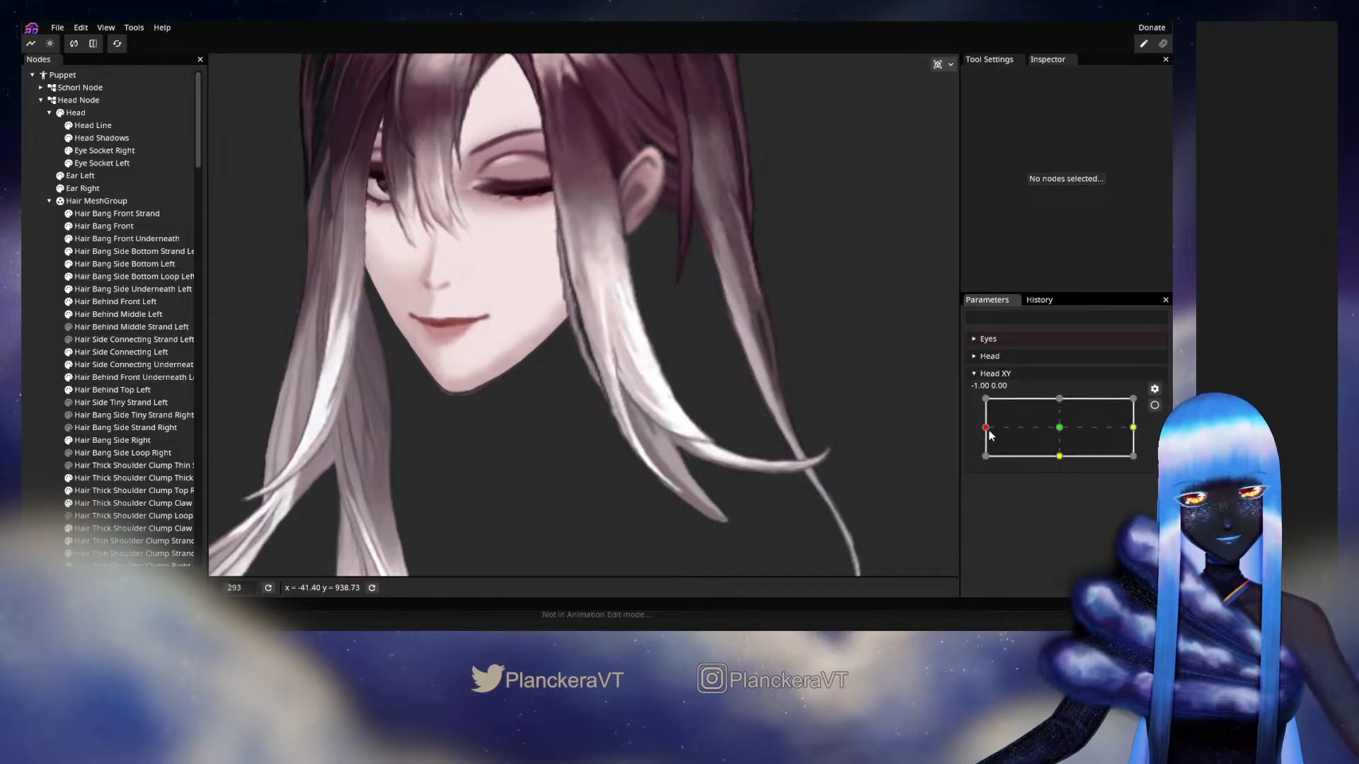
mouse_move(990, 436)
left_mouse_down()
mouse_move(1058, 428)
mouse_move(985, 428)
left_mouse_up()
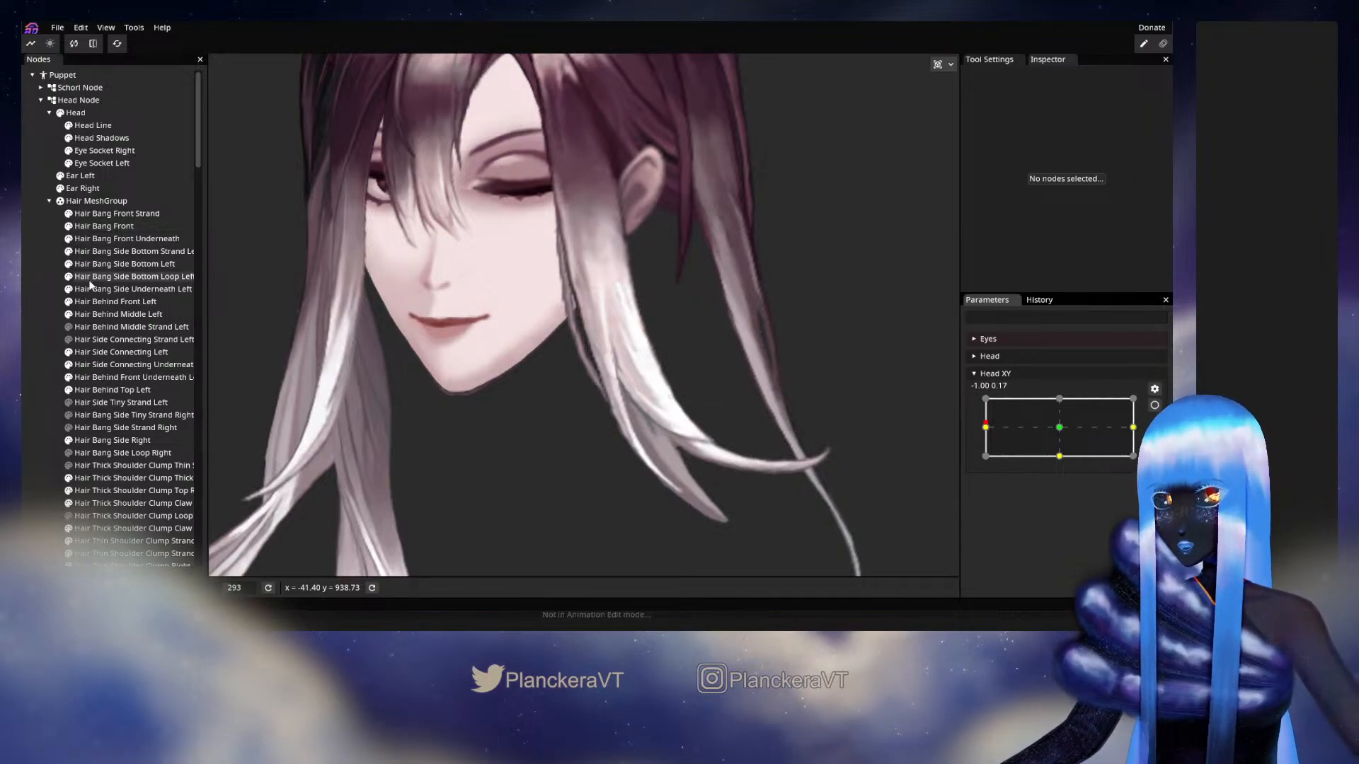
left_click(1154, 404)
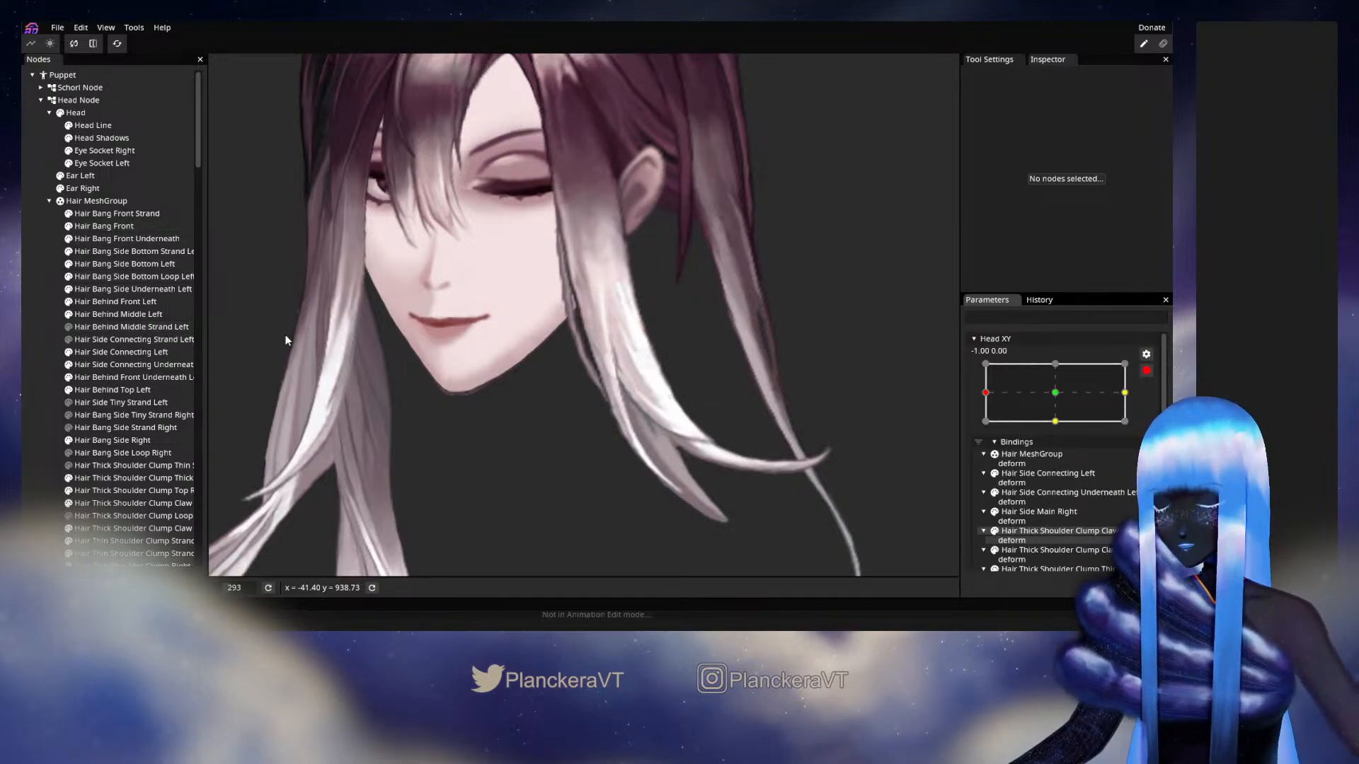
left_click(1147, 370)
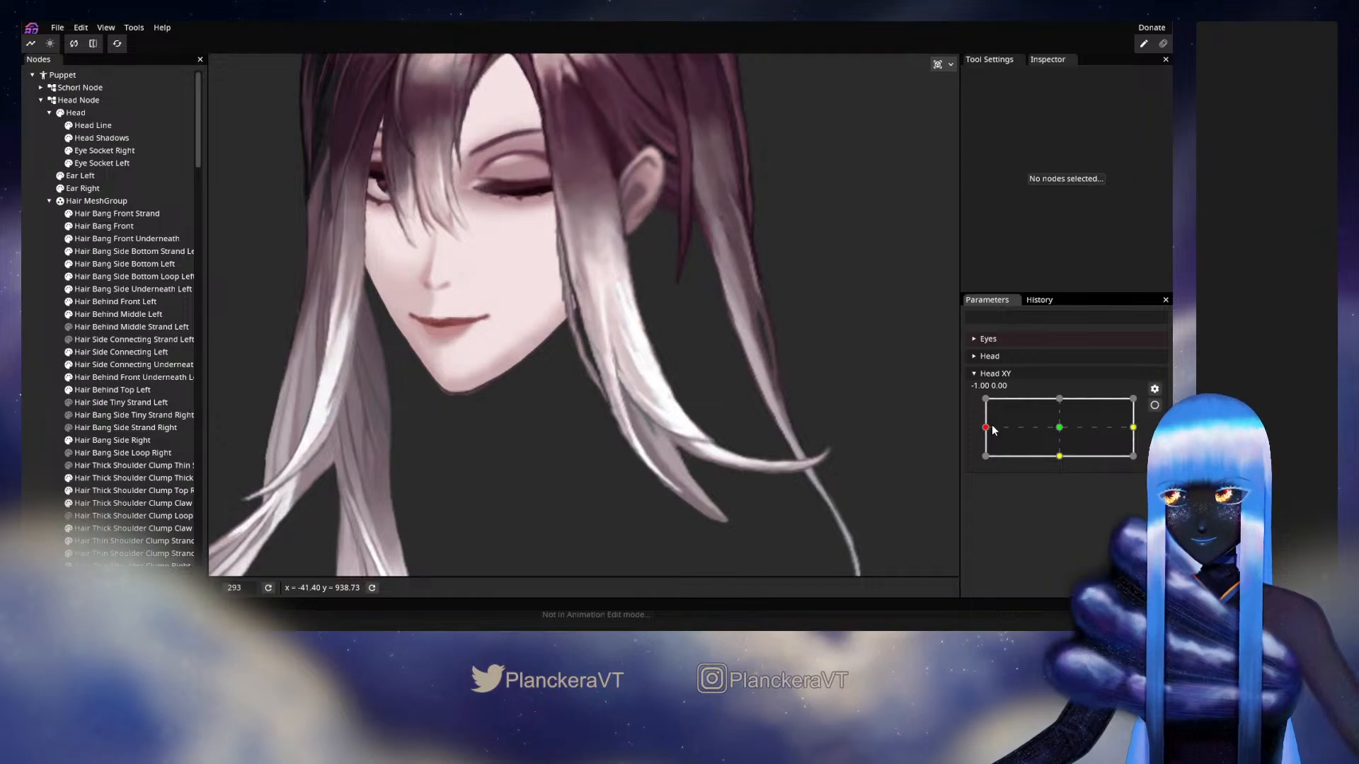
mouse_move(993, 430)
left_mouse_down()
mouse_move(1060, 431)
mouse_move(985, 428)
left_mouse_up()
Nudge the middle vertices of Hair Bang Side Bottom Loop Left slightly with the edge of the 75.00 Circle Brush, and preview the result
left_click(1155, 405)
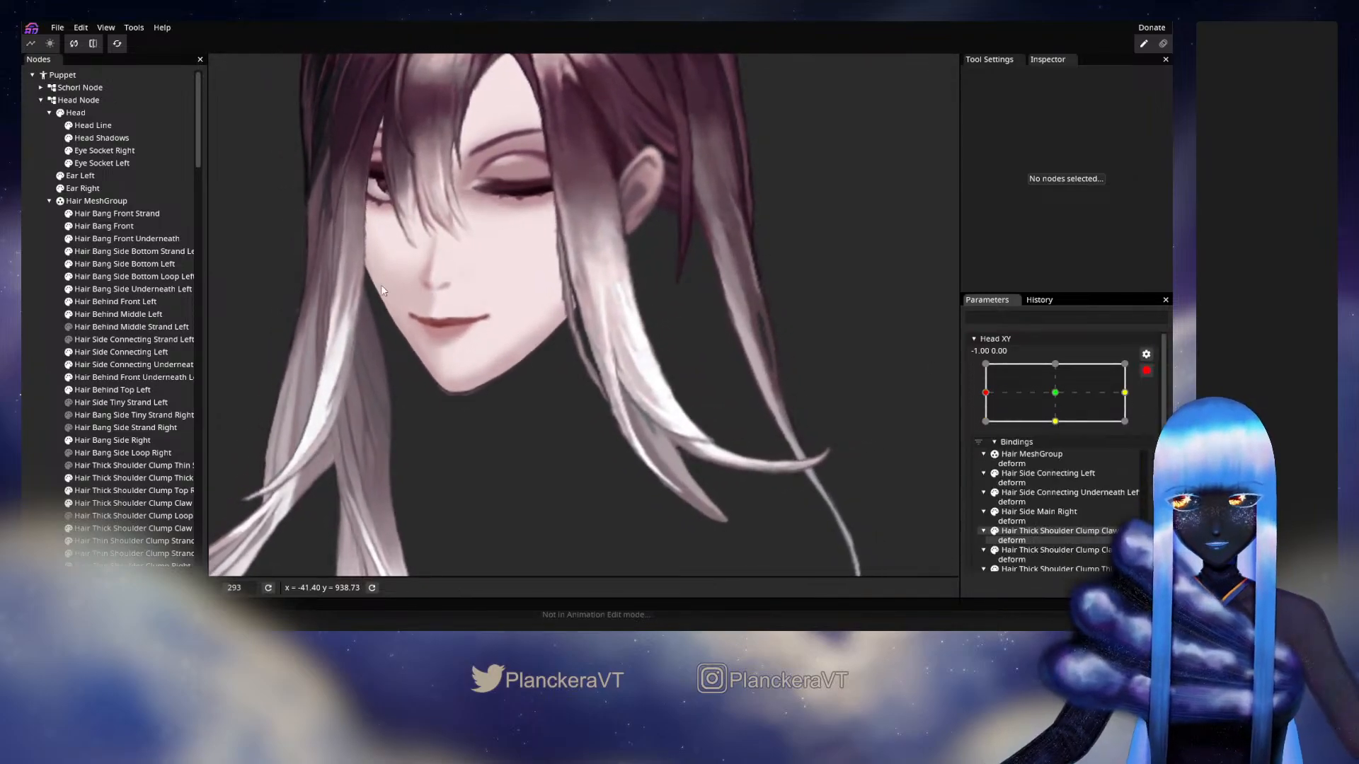
left_click(103, 279)
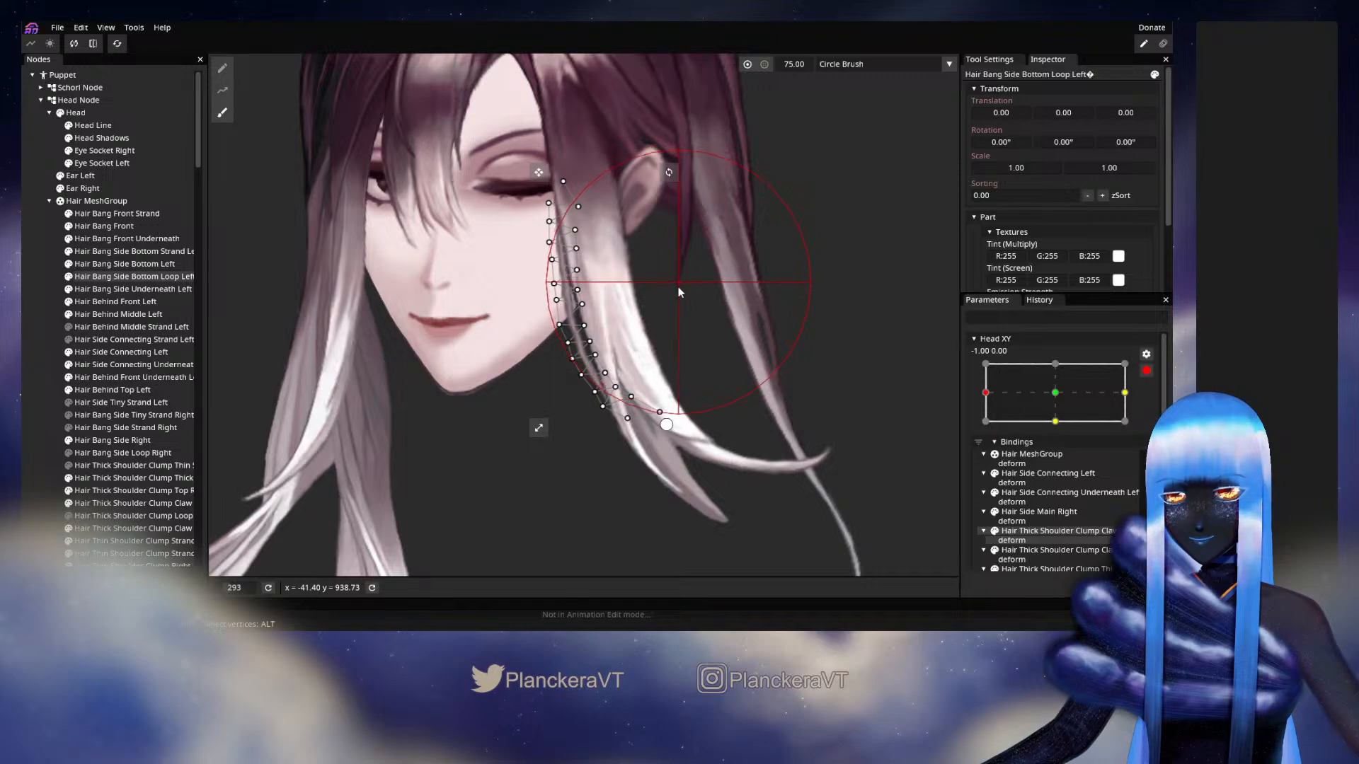
left_click_drag(678, 286, 673, 279)
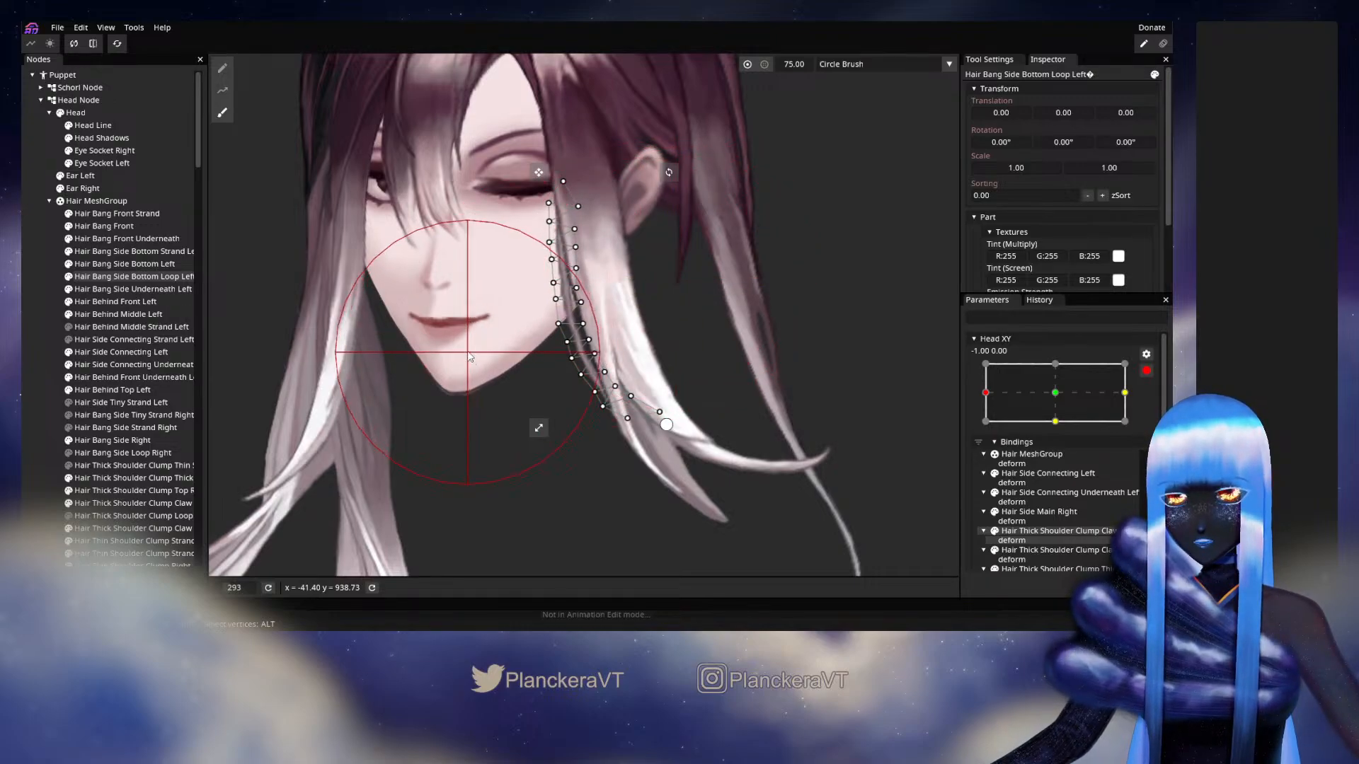
left_click(59, 356)
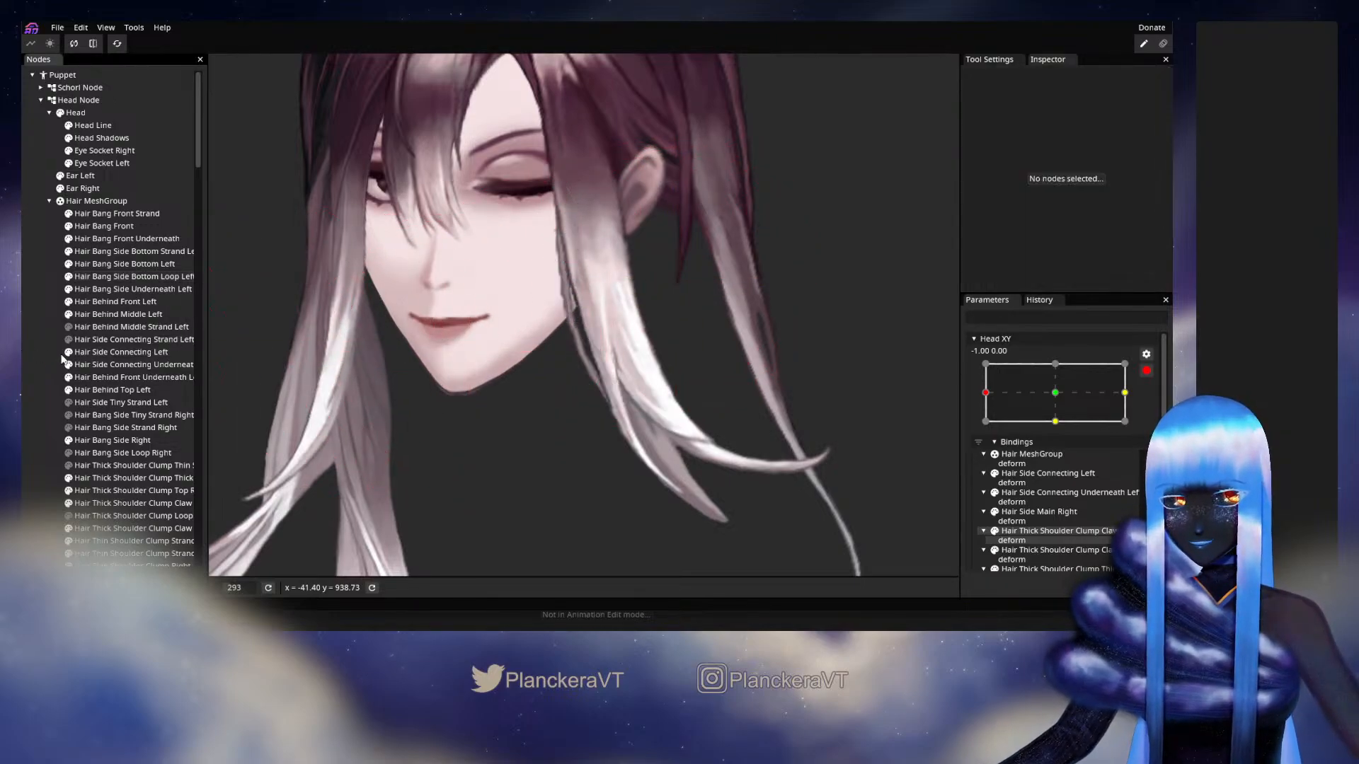
left_click(1146, 373)
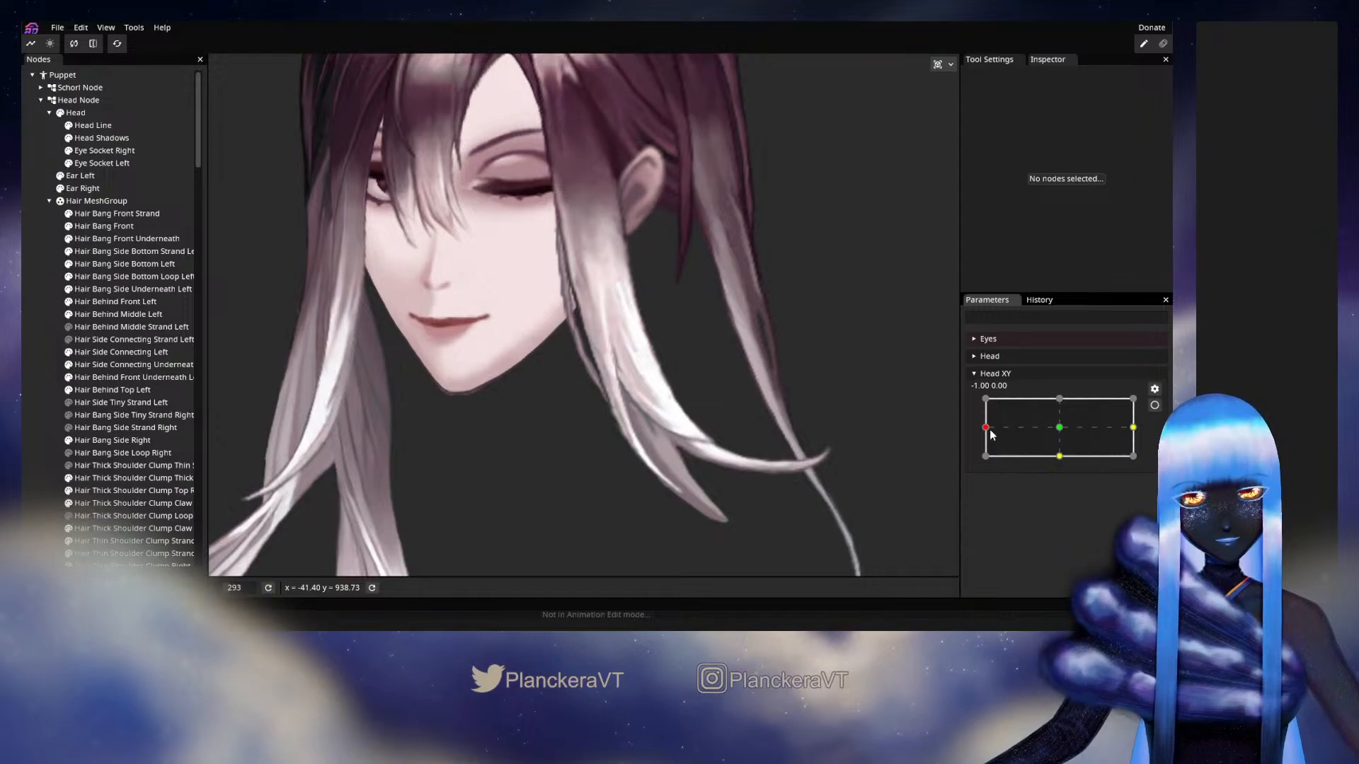
mouse_move(991, 435)
left_mouse_down()
mouse_move(1061, 424)
mouse_move(976, 432)
left_mouse_up()
Shift the lower end of Hair Bang Side Bottom Loop Left slightly toward the face with the 75.00 Circle Brush, and preview the motion
left_click(1154, 405)
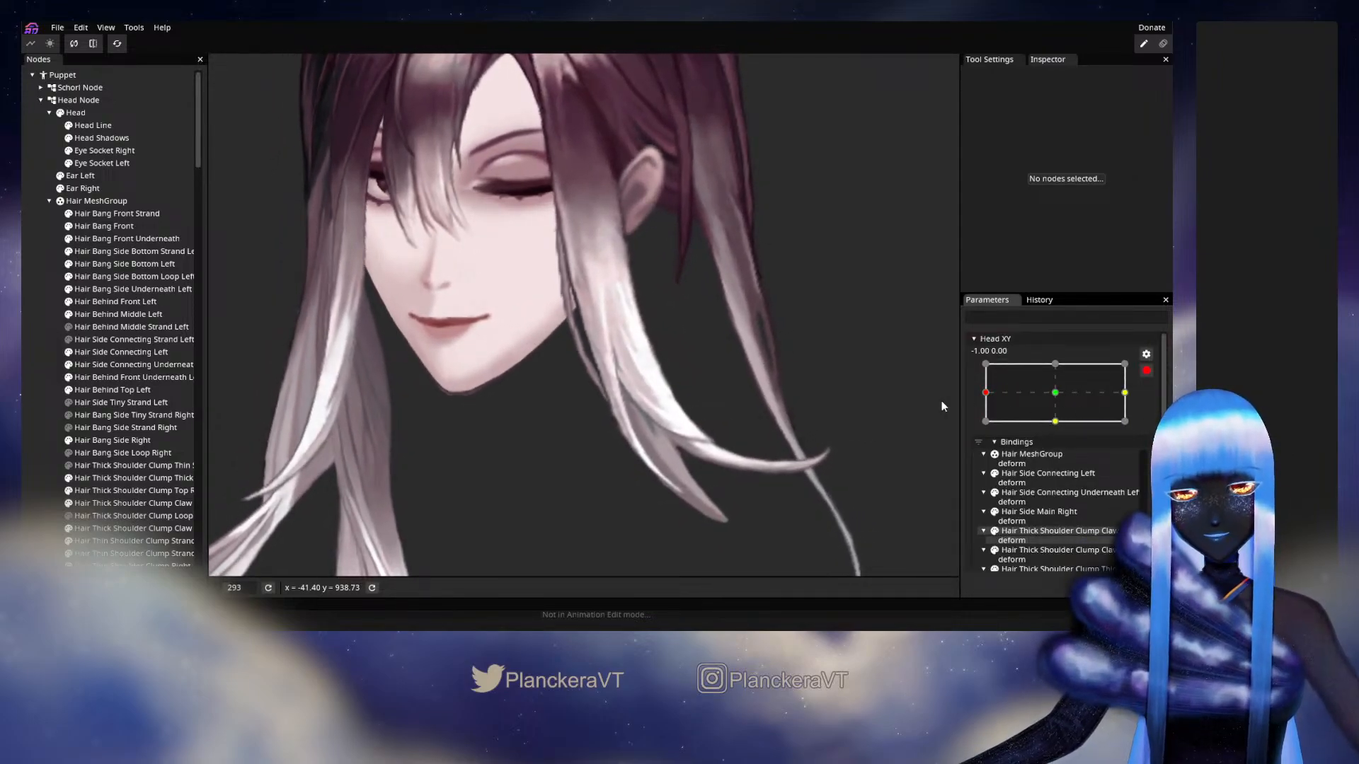
left_click(133, 277)
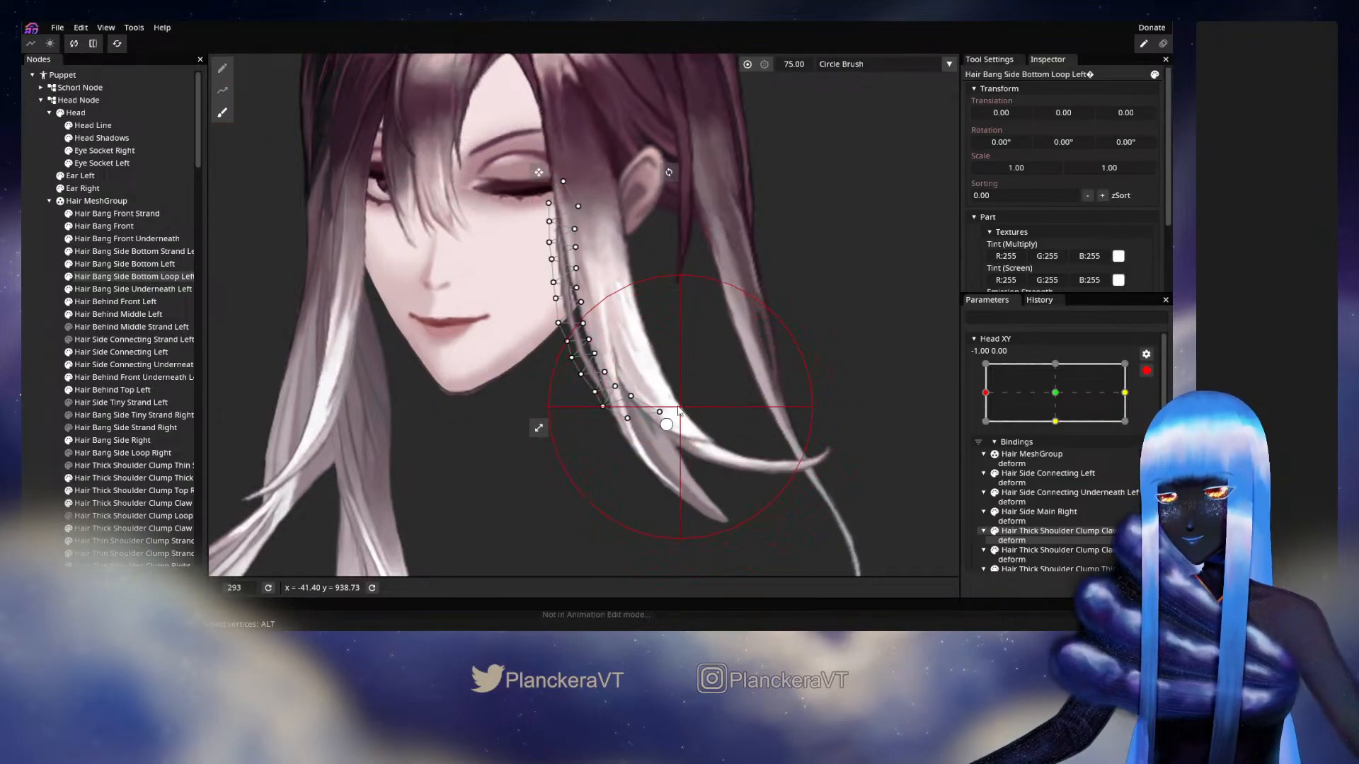
left_click_drag(655, 409, 683, 415)
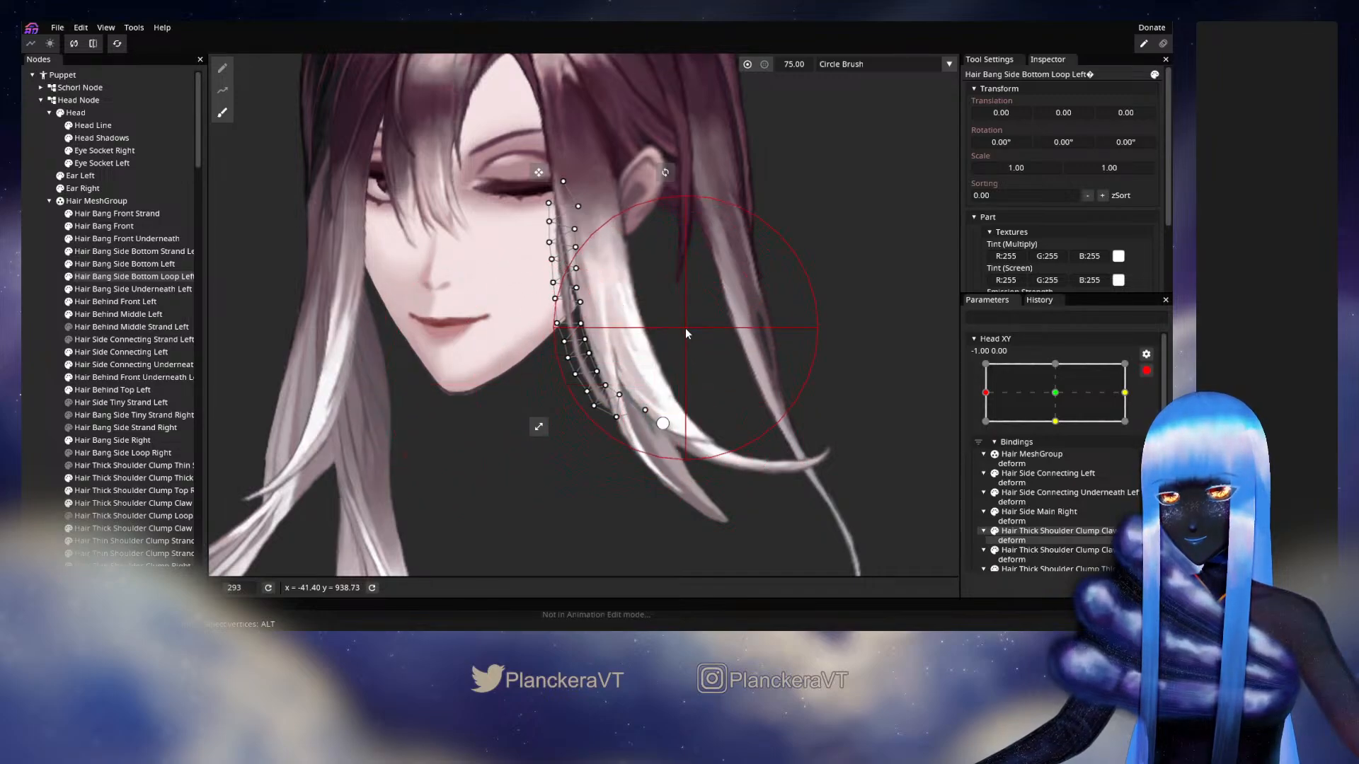
left_click(25, 366)
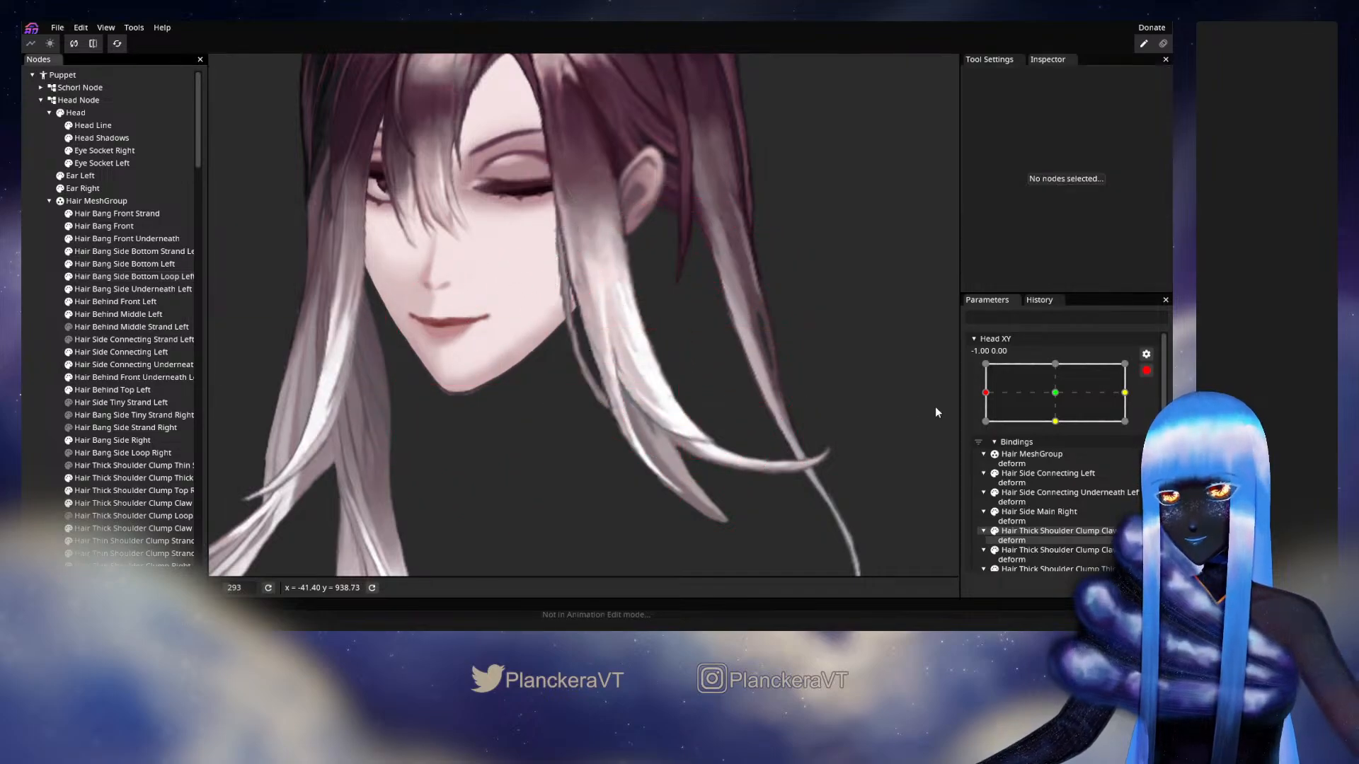
left_click(1146, 370)
mouse_move(985, 427)
left_mouse_down()
mouse_move(1066, 422)
mouse_move(986, 420)
left_mouse_up()
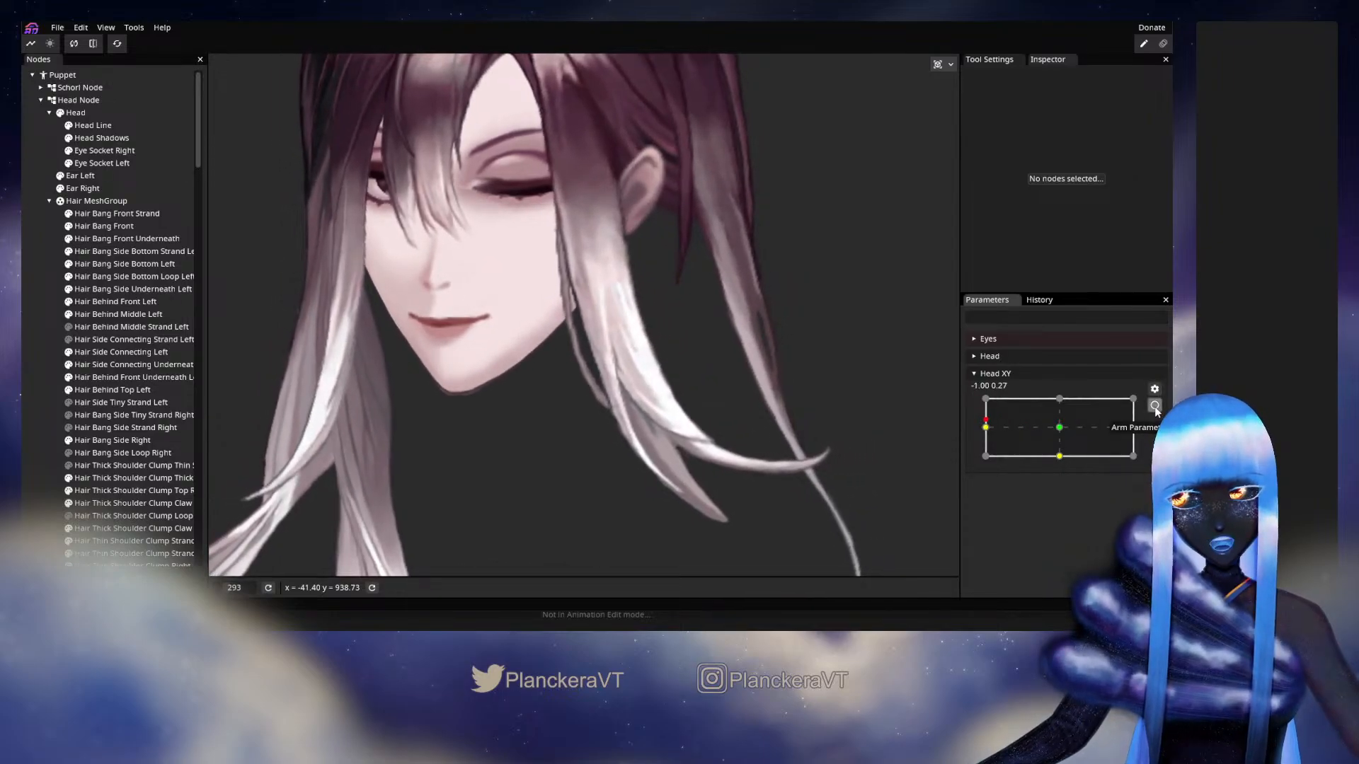
Raise the lower curve of Hair Bang Side Bottom Loop Left toward the jaw at Head XY -1.00, 0.00 with the 75.00 Circle Brush
left_click(1153, 406)
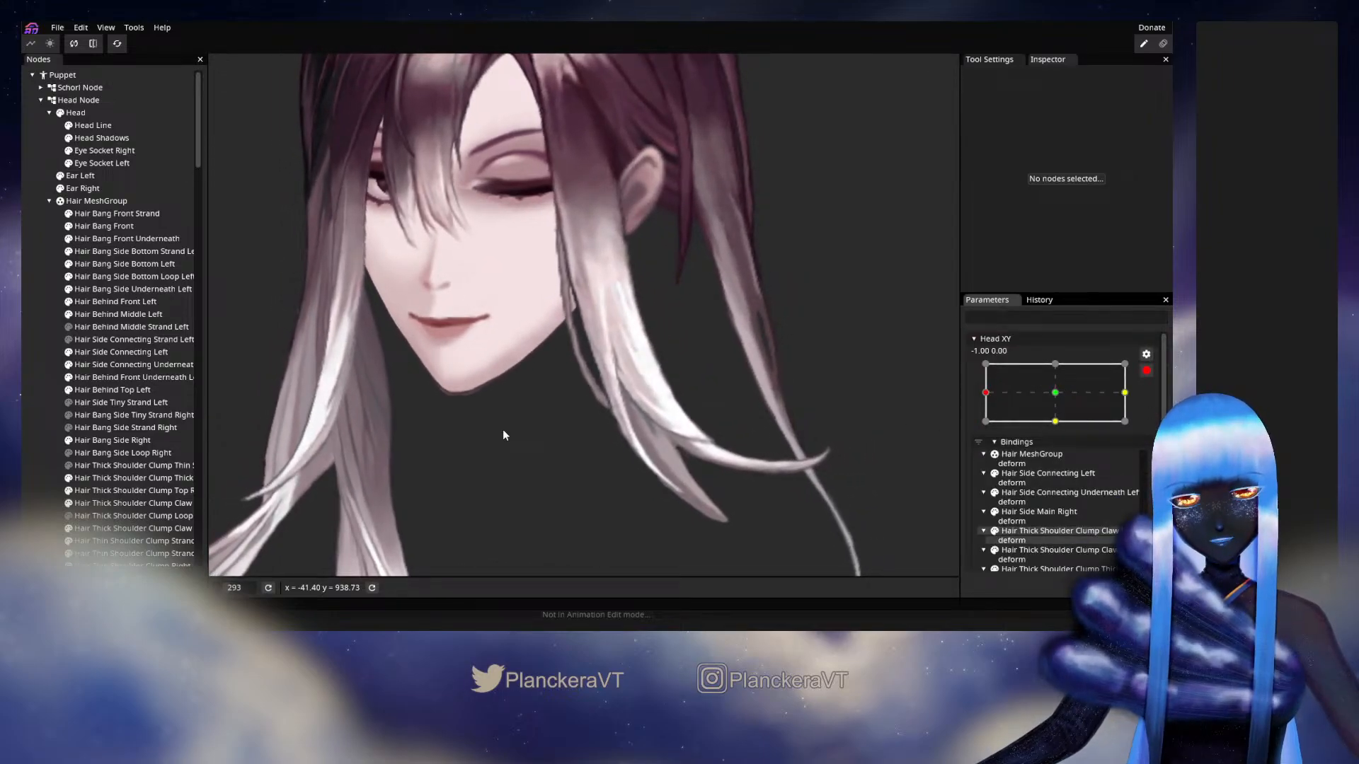
left_click(106, 277)
left_click(223, 113)
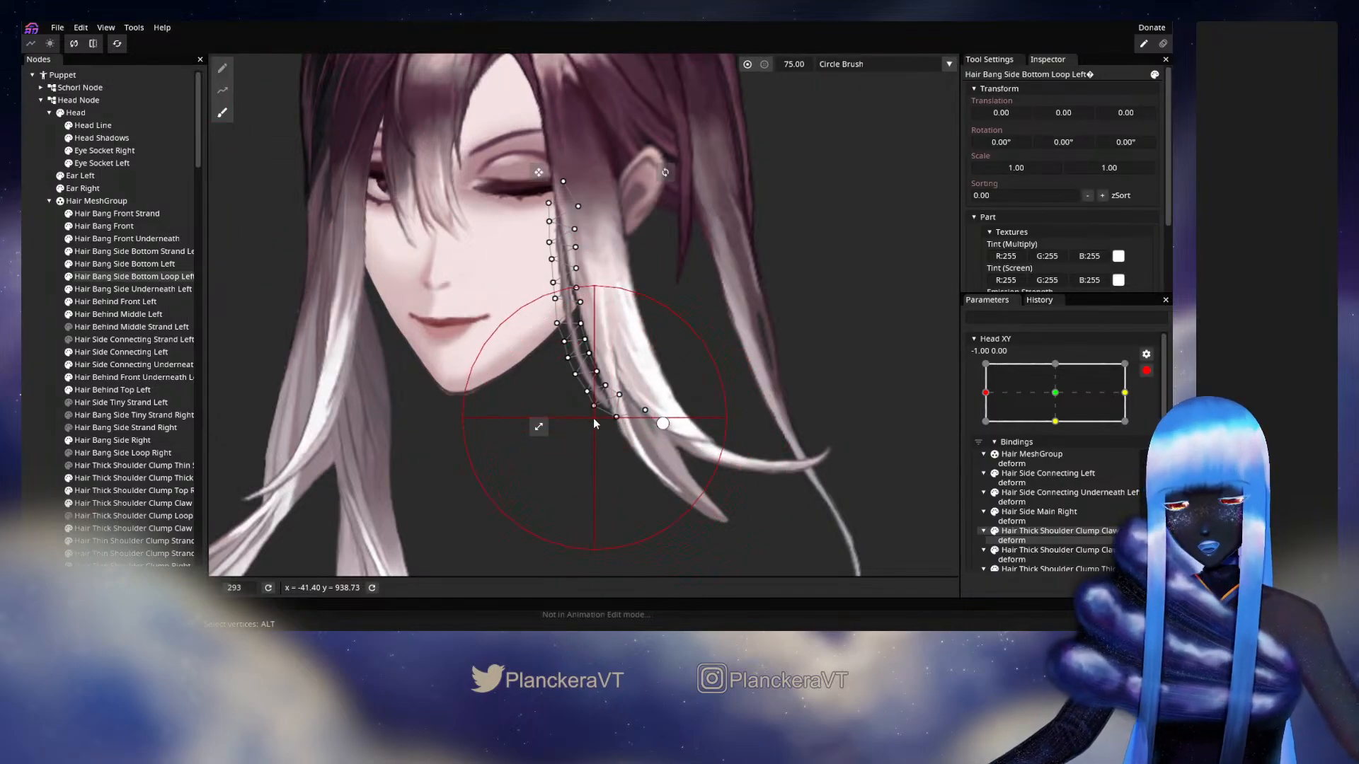
left_click_drag(593, 418, 534, 358)
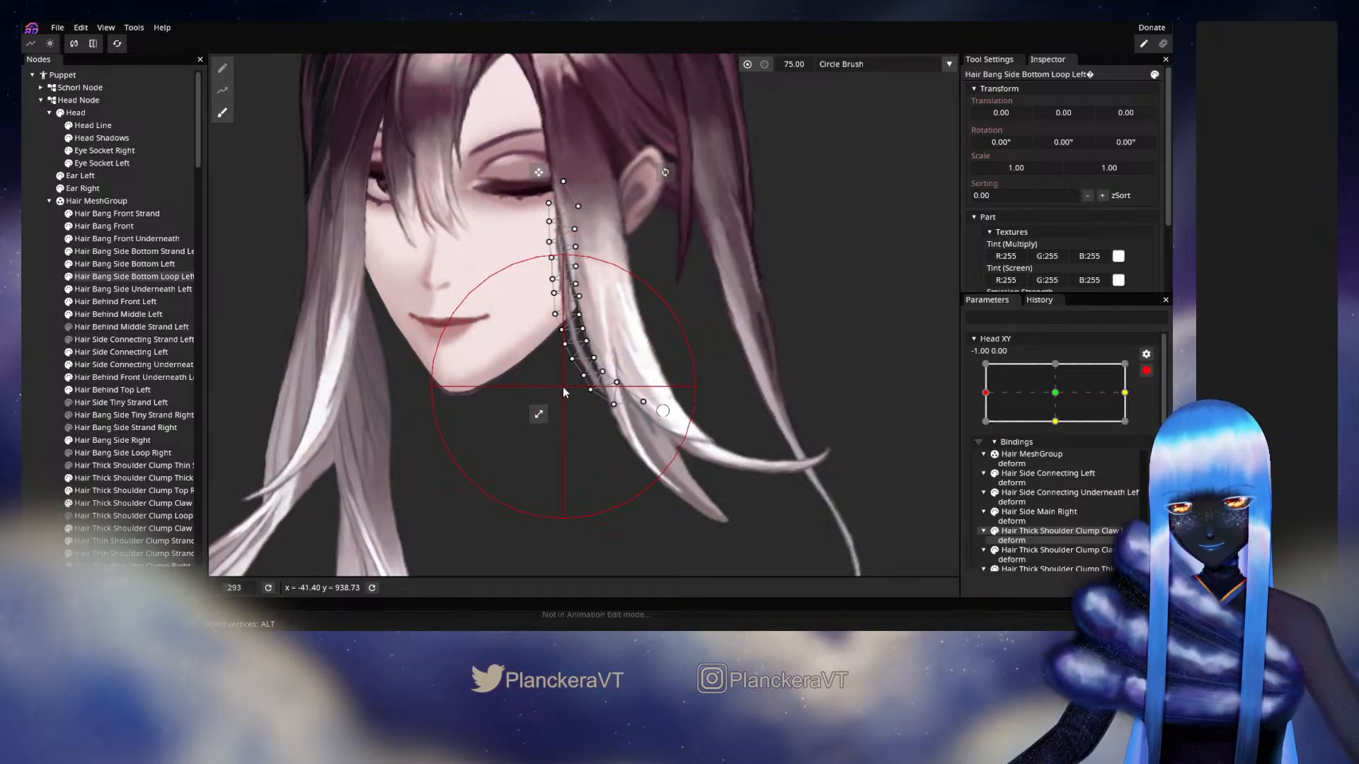
Shift the lower end of Hair Bang Side Bottom Loop Left slightly up toward the face with the 75.00 Circle Brush, and preview the head turn
left_click_drag(624, 434, 614, 430)
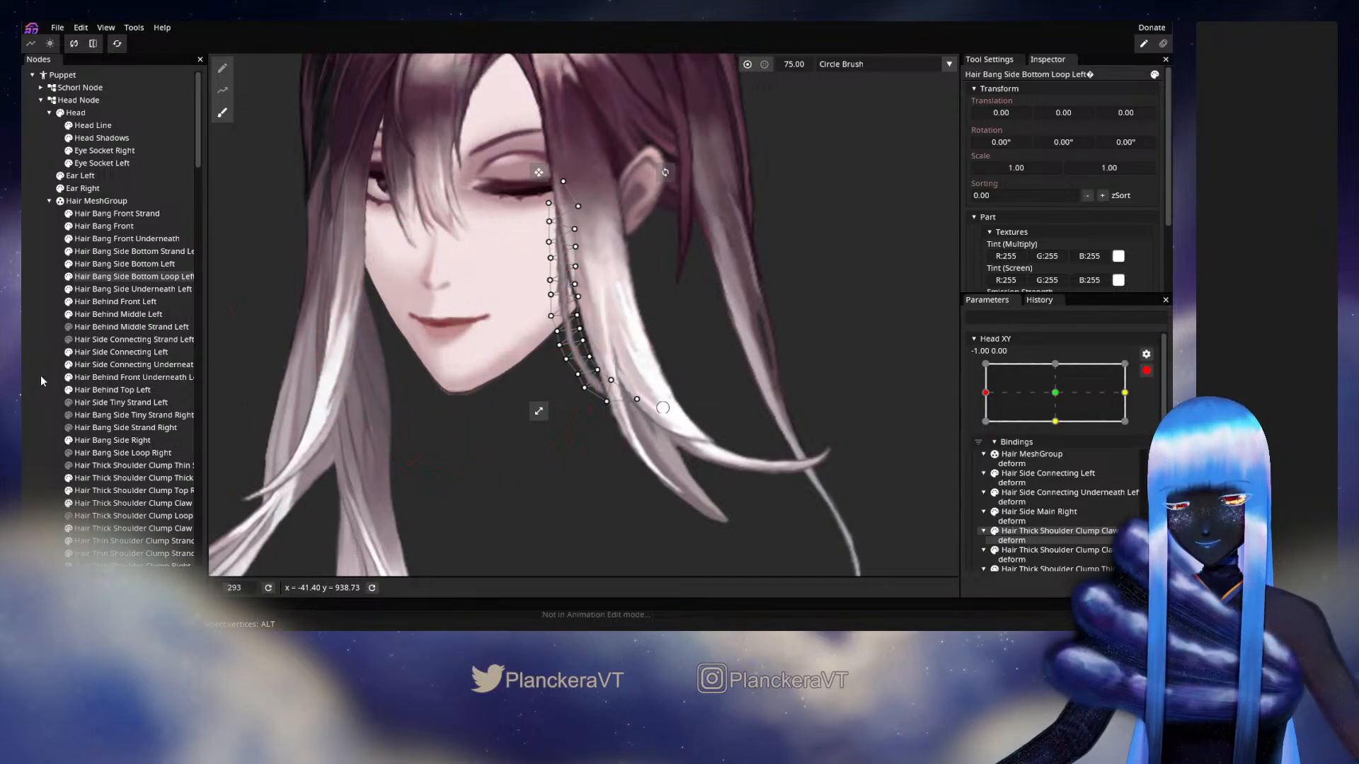
left_click(187, 383)
left_click(1146, 371)
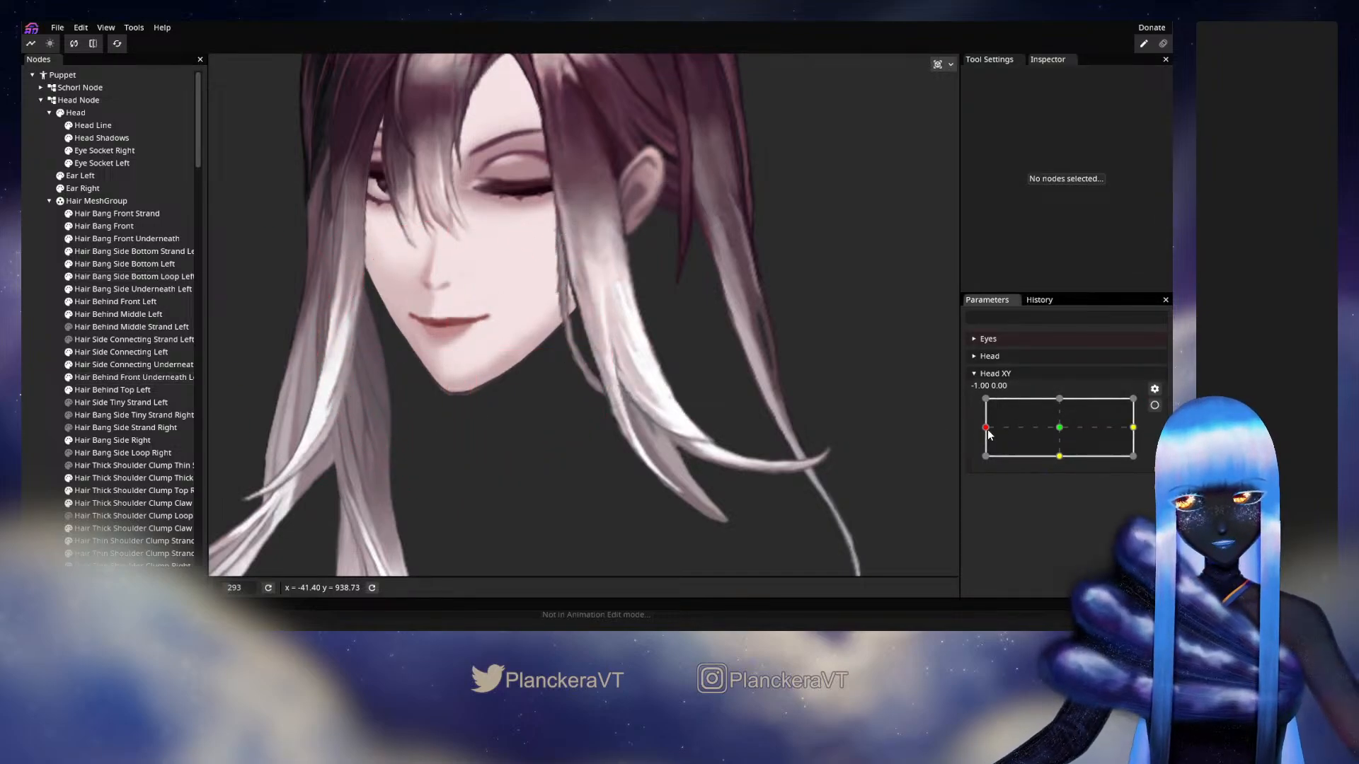
mouse_move(986, 427)
left_mouse_down()
mouse_move(1054, 429)
mouse_move(985, 422)
left_mouse_up()
Lower the bottom end of Hair Bang Side Bottom Loop Left slightly at Head XY -1.00, 0.00 with the 75.00 Circle Brush, and preview the motion
left_click(1154, 406)
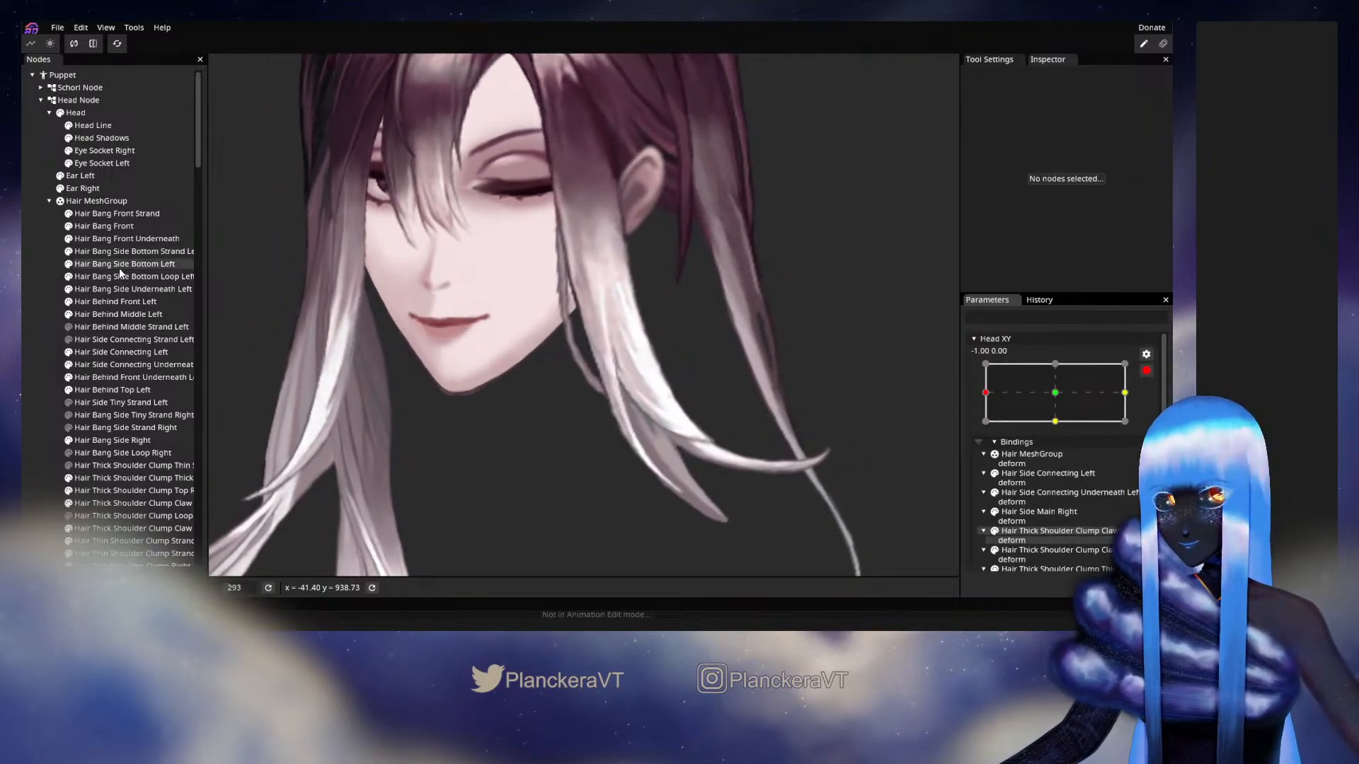
left_click(125, 276)
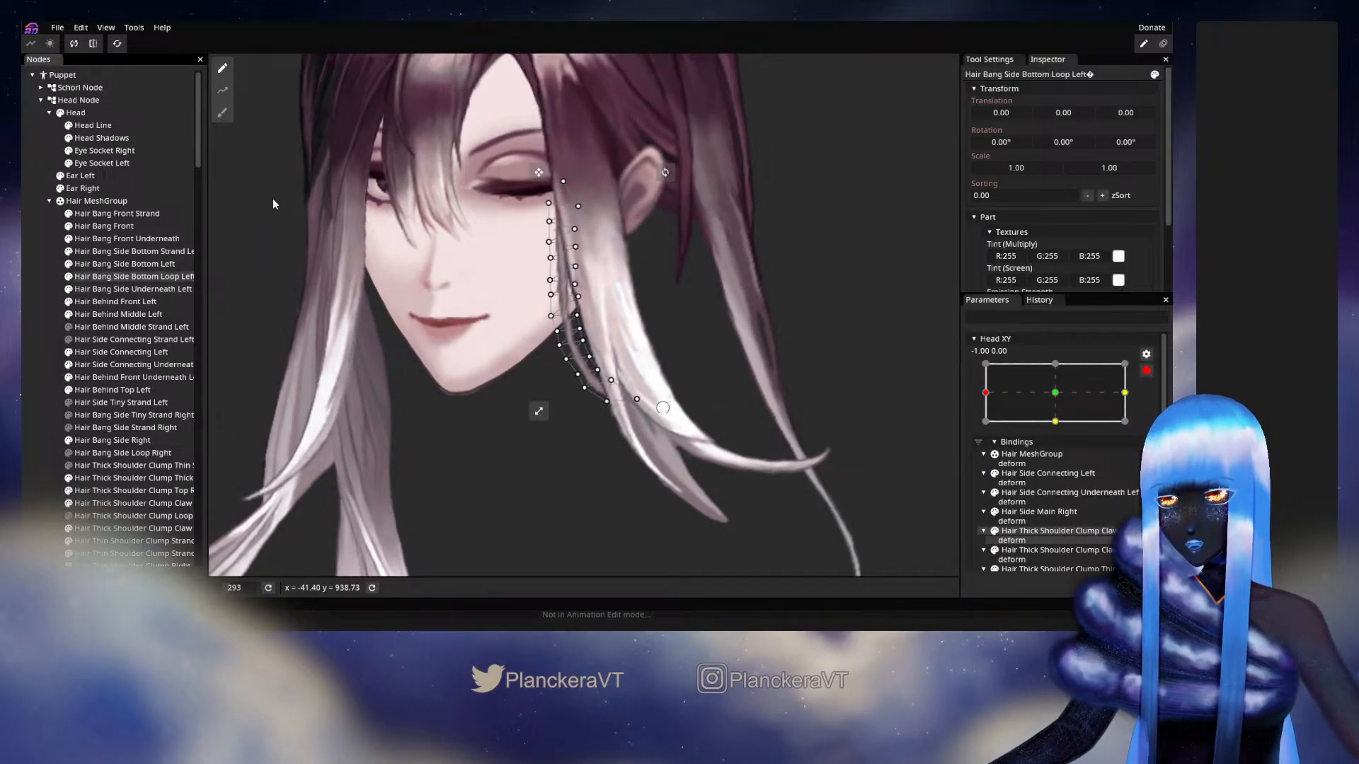
left_click(223, 114)
left_click_drag(590, 436, 592, 453)
left_click(38, 338)
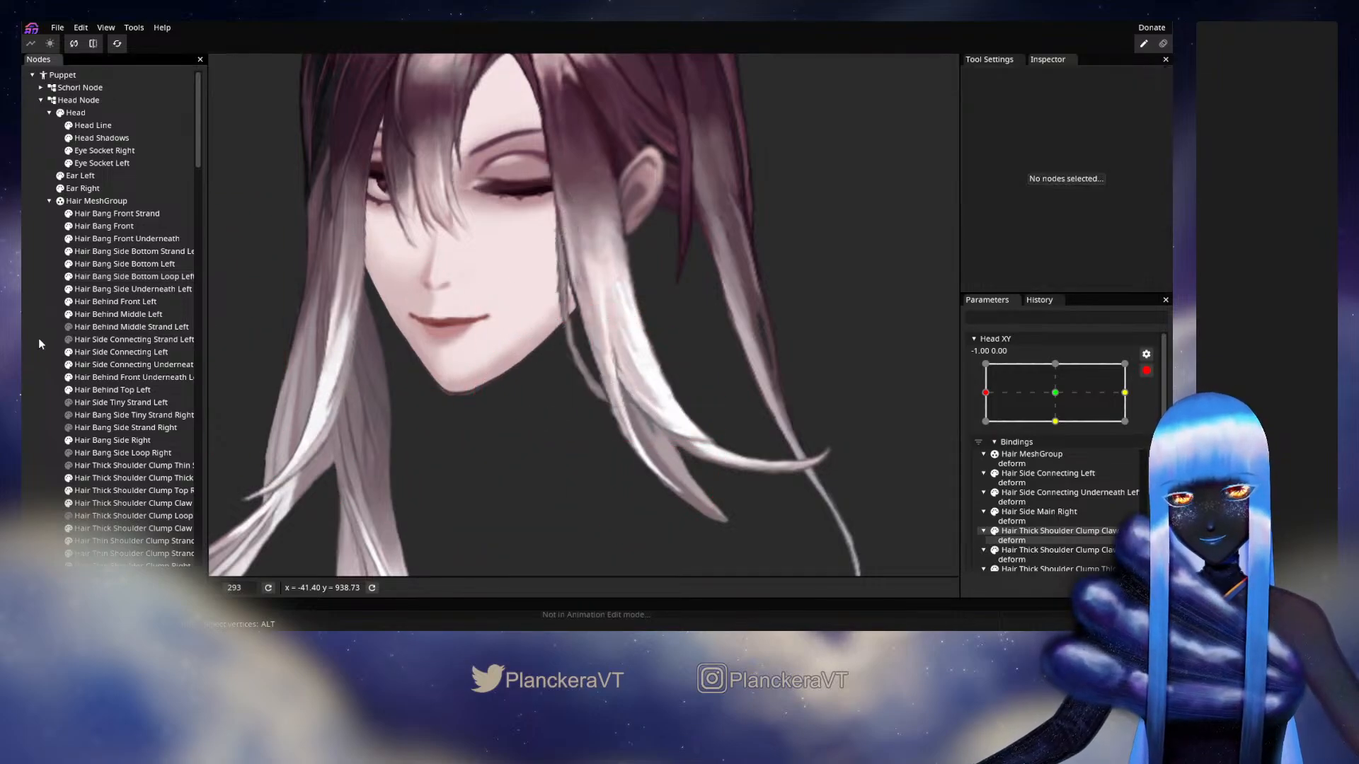
left_click(1145, 373)
mouse_move(986, 427)
left_mouse_down()
mouse_move(1063, 426)
mouse_move(985, 427)
left_mouse_up()
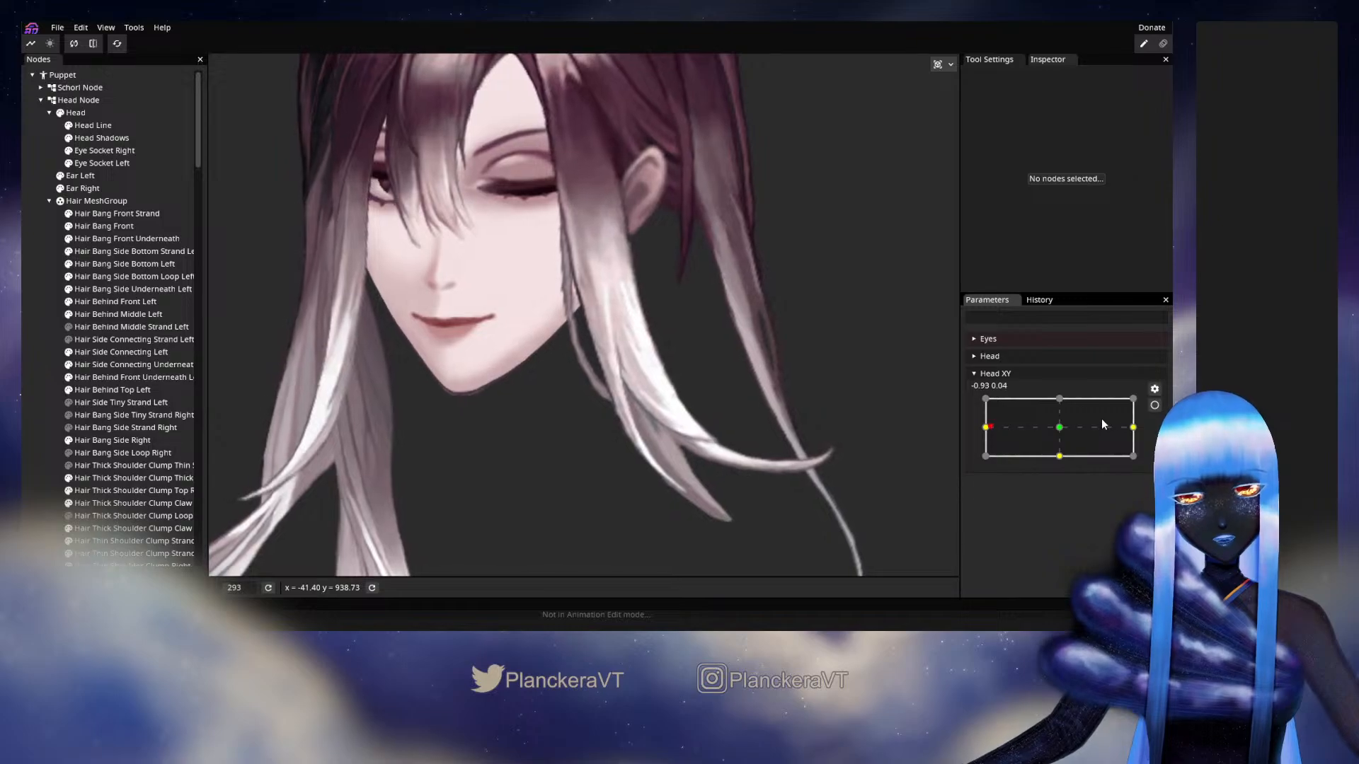
Nudge the lower end of Hair Bang Side Bottom Loop Left slightly away from the face with the 75.00 Circle Brush, and preview the result
left_click(1154, 405)
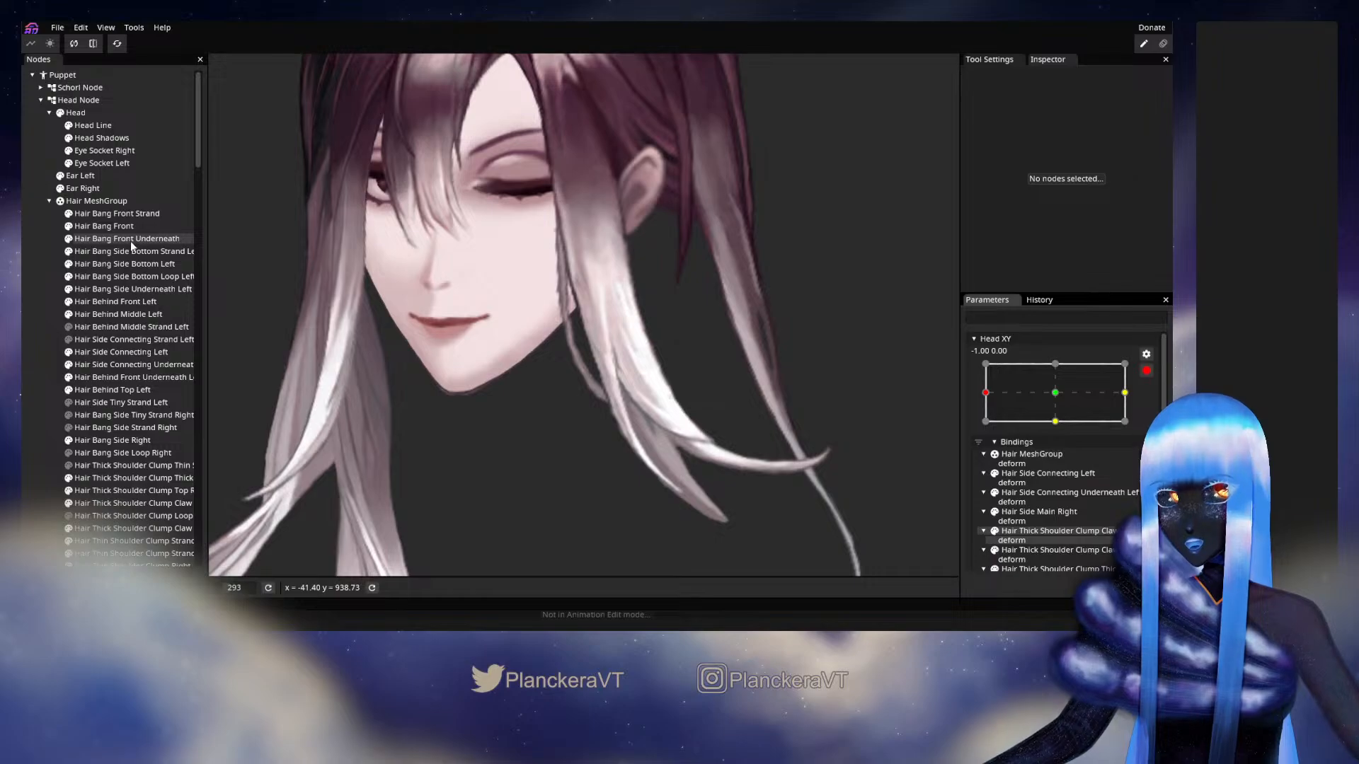
left_click(121, 278)
left_click(222, 112)
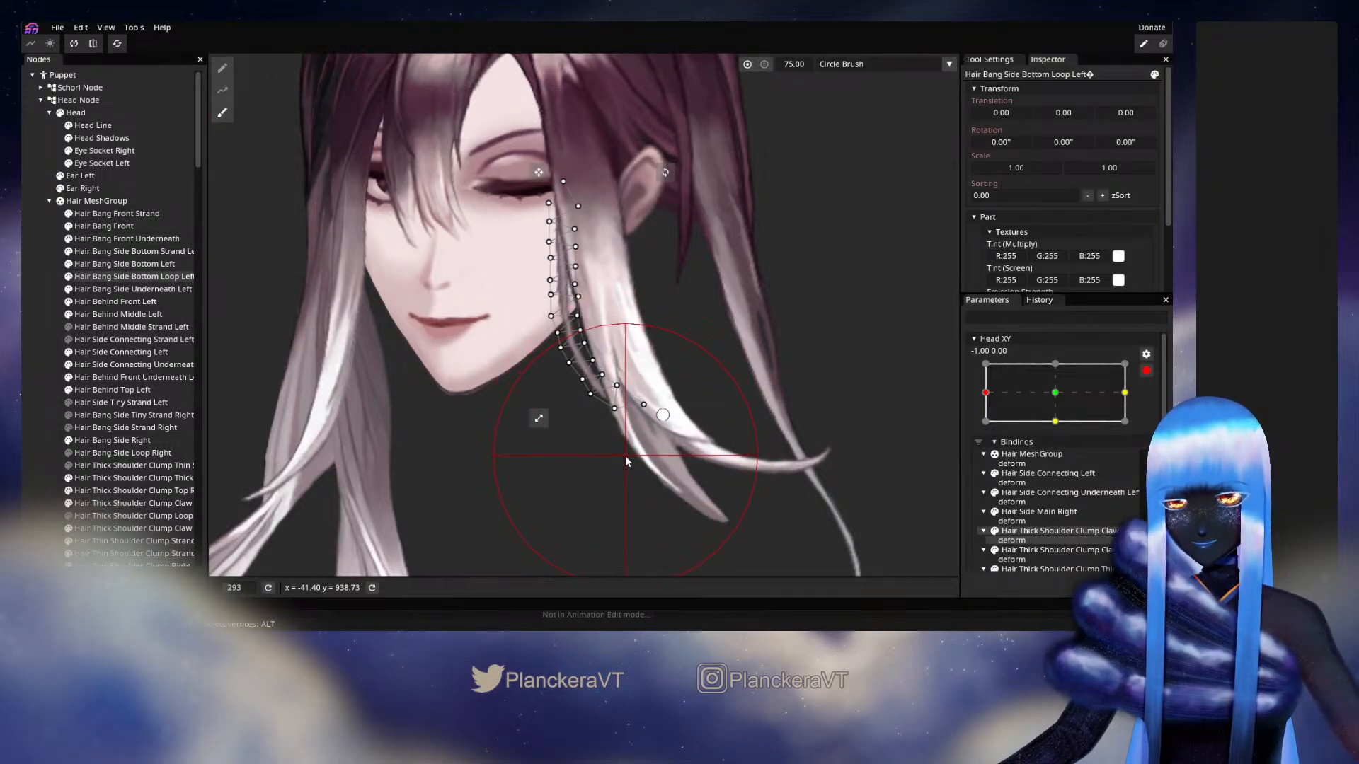
left_click(28, 367)
left_click(1146, 371)
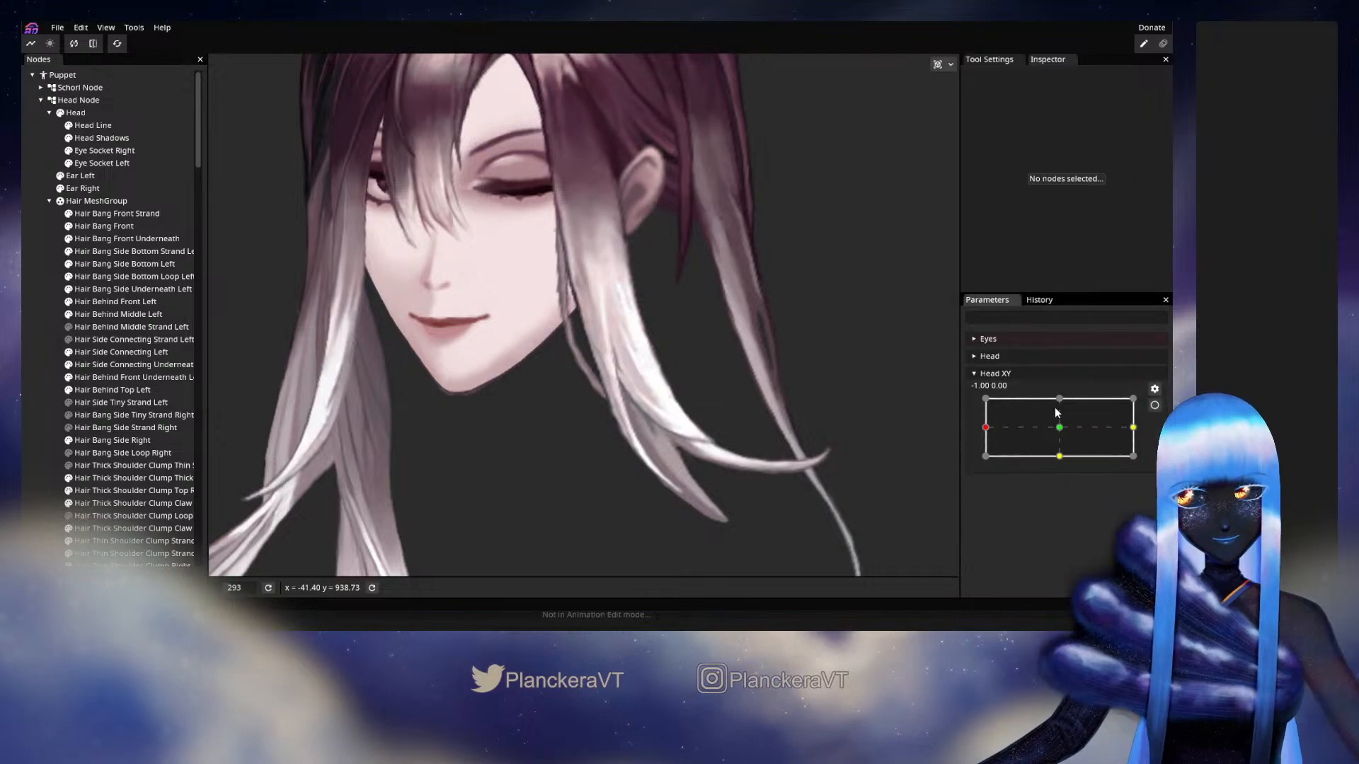
mouse_move(987, 425)
left_mouse_down()
mouse_move(1054, 431)
mouse_move(968, 429)
left_mouse_up()
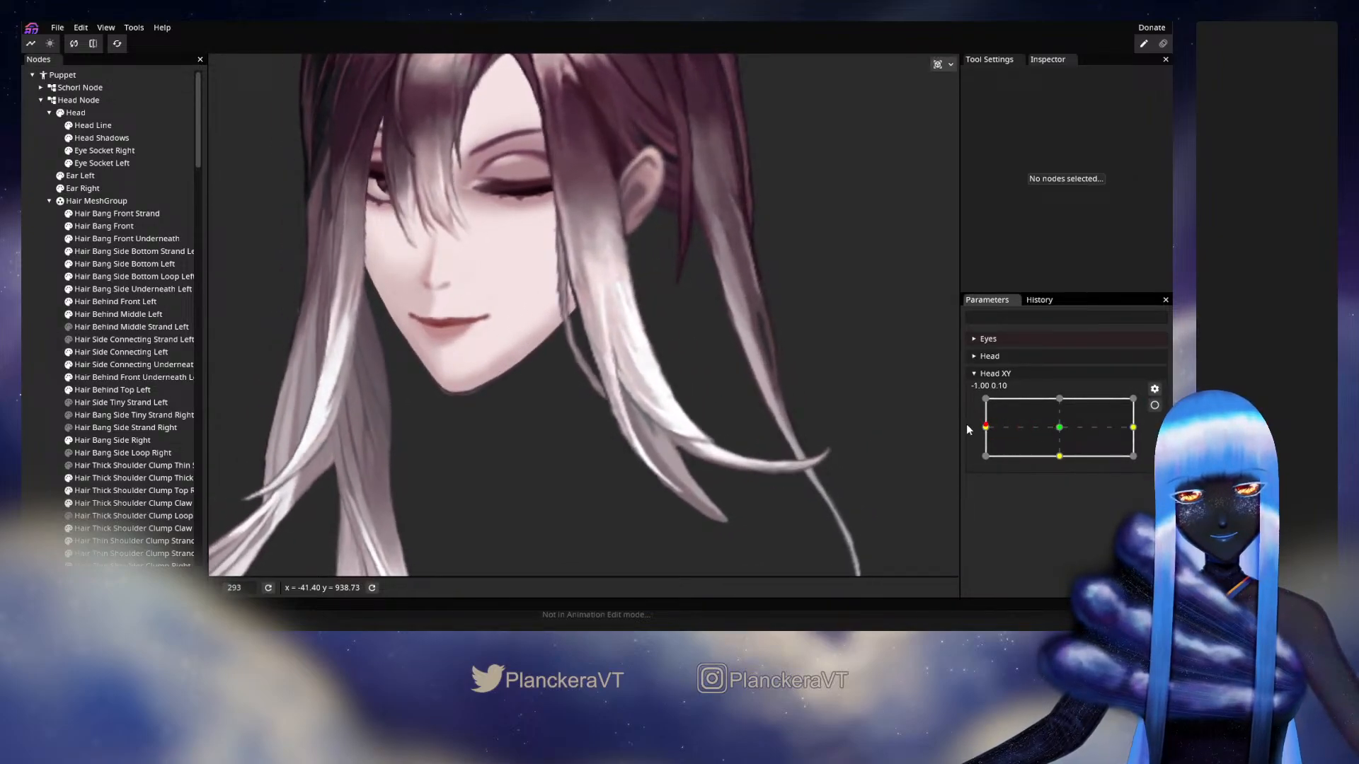
Reopen Hair Bang Side Bottom Loop Left for deformation at Head XY -1.00, 0.00 and reduce the Circle Brush size to 35.00
left_click(1155, 406)
scroll(581, 388, "up", 5)
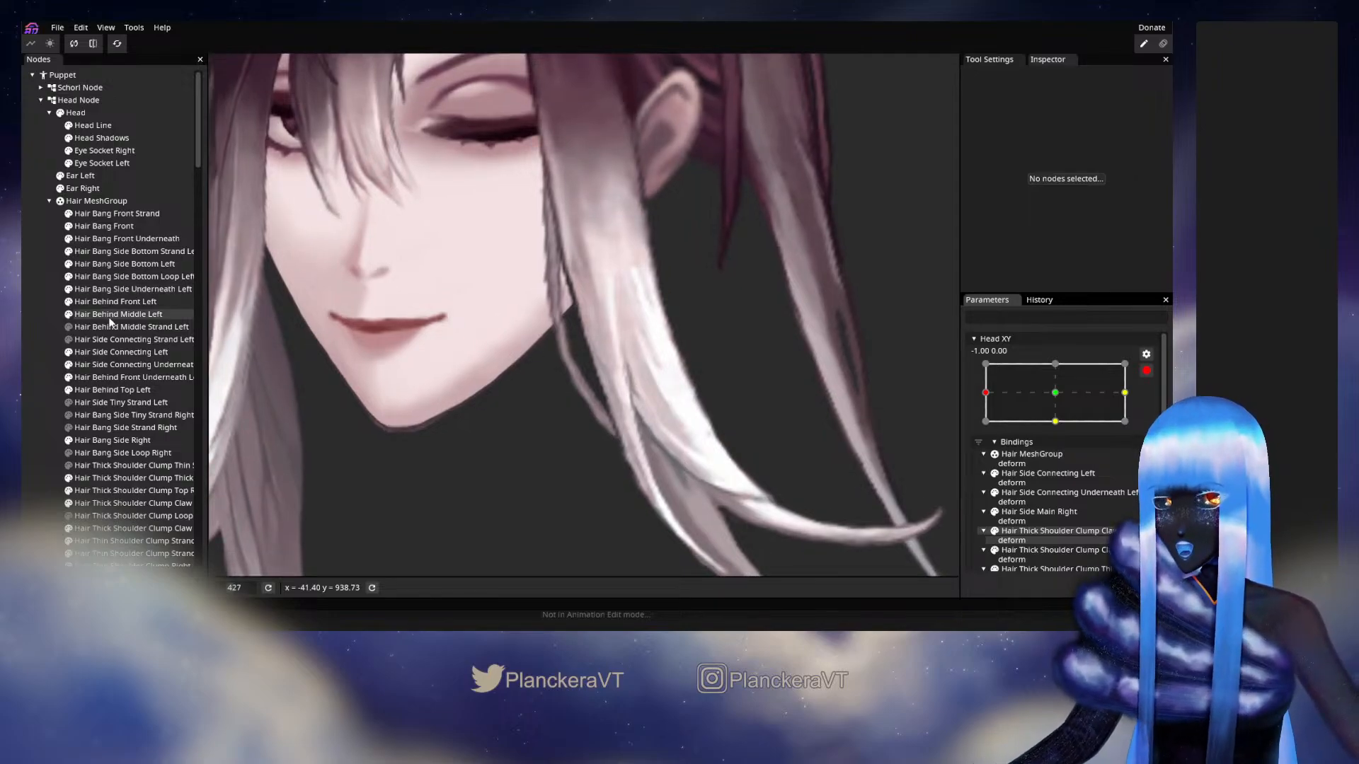
left_click(112, 276)
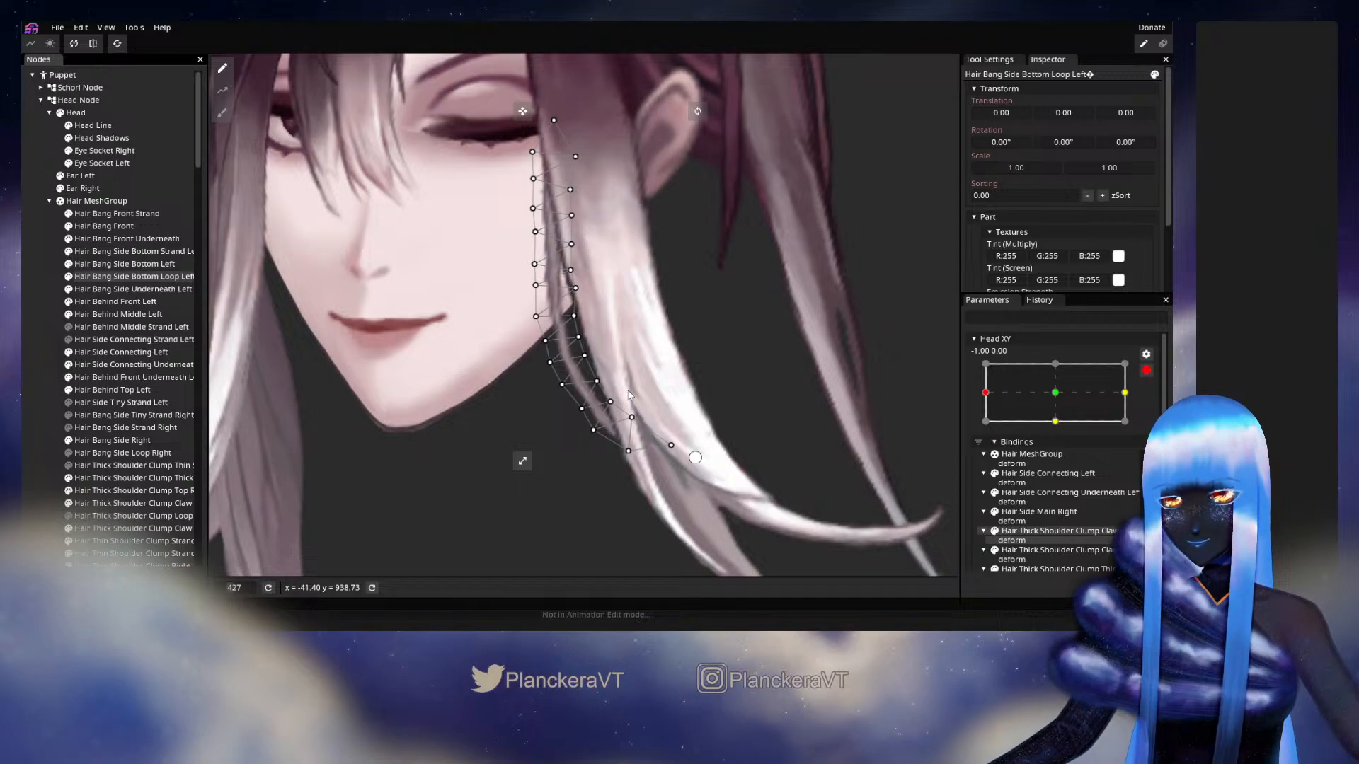
left_click(222, 113)
left_click_drag(846, 204, 745, 230)
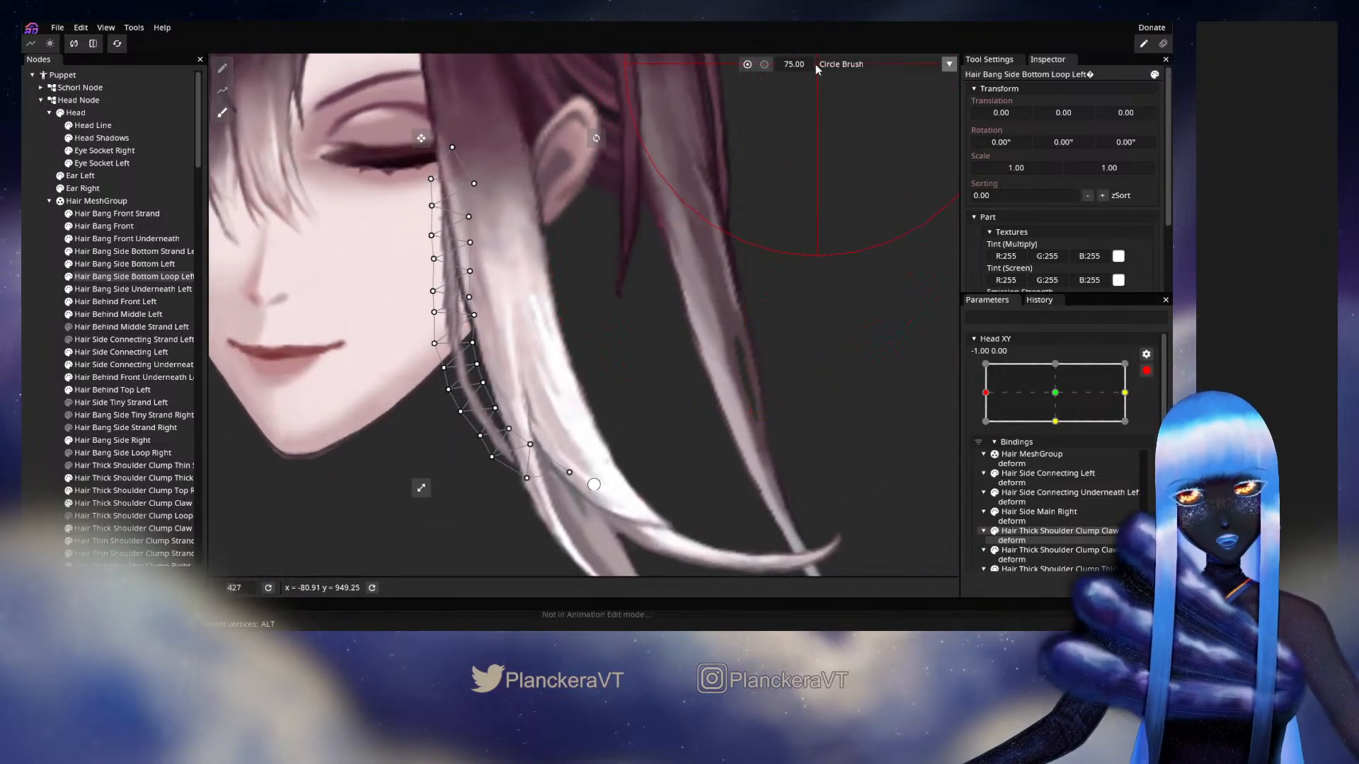
left_click_drag(797, 66, 782, 69)
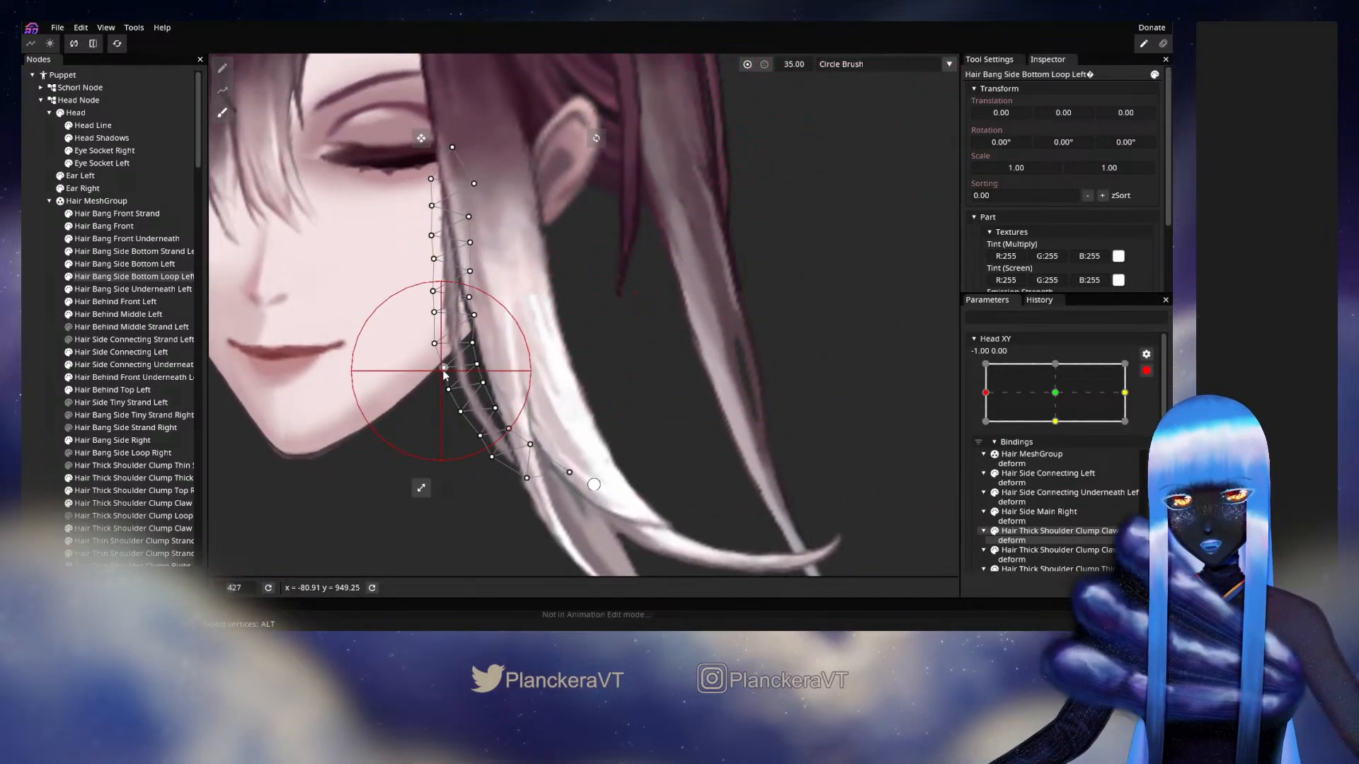
Nudge the Hair Bang Side Bottom Loop Left mesh beside the jaw with the deform brush, and preview the Head XY motion
left_click_drag(443, 370, 453, 366)
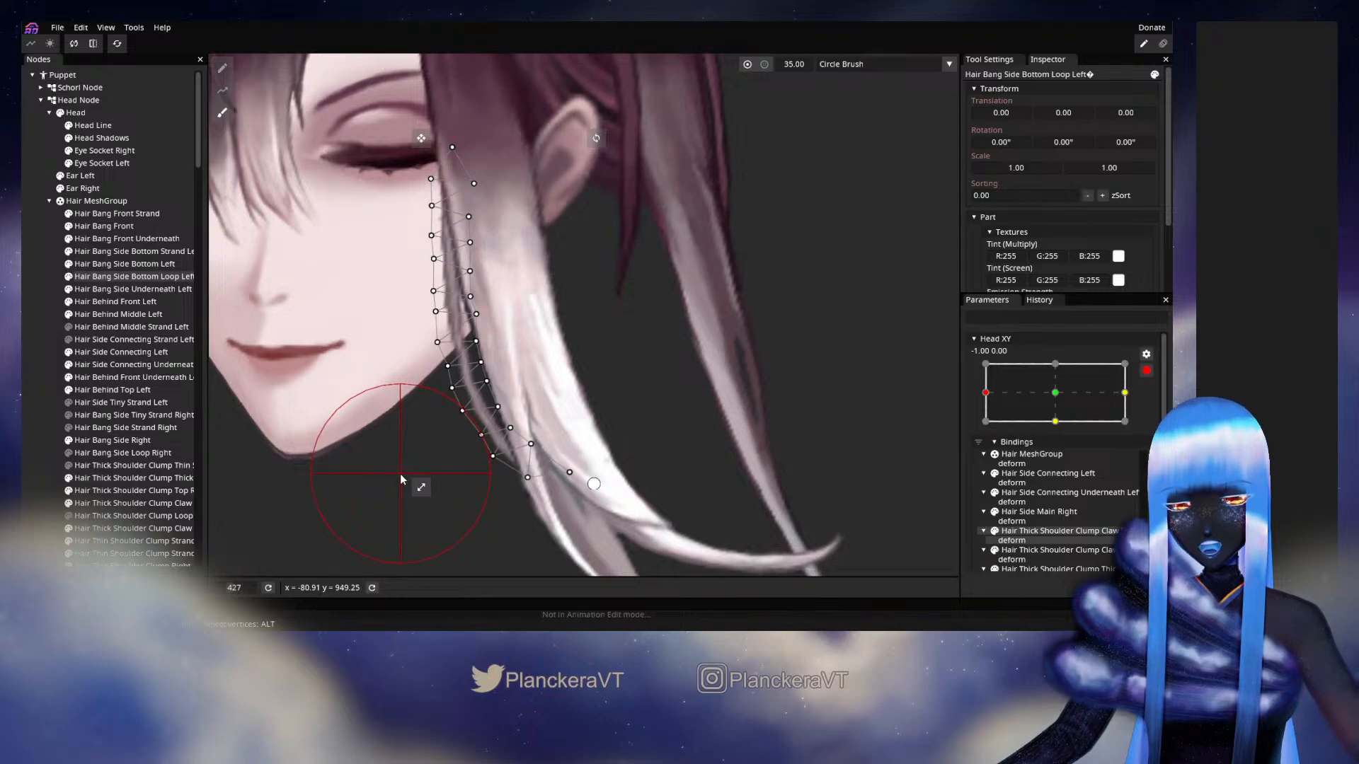
left_click(58, 398)
left_click_drag(410, 398, 446, 403)
left_click(1146, 370)
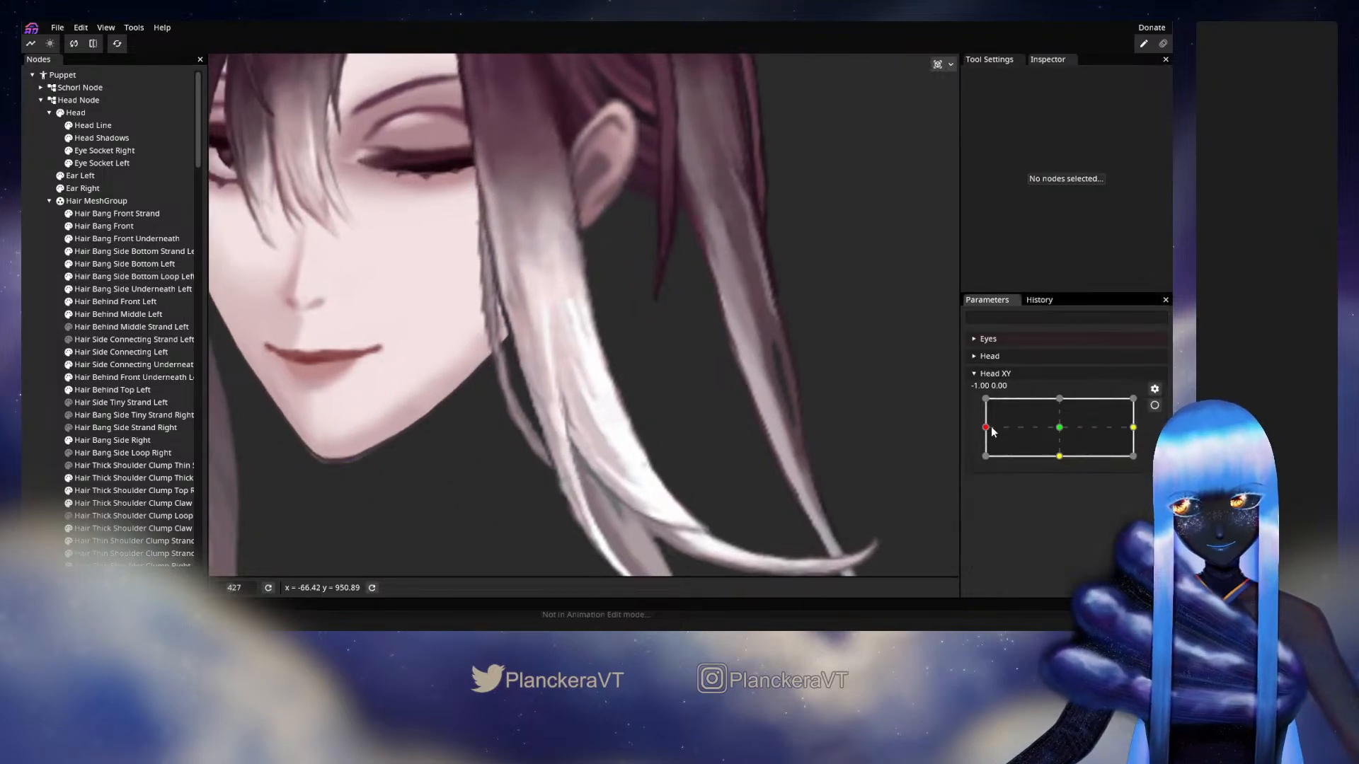
mouse_move(985, 427)
left_mouse_down()
mouse_move(1062, 437)
mouse_move(985, 427)
left_mouse_up()
At Head XY -1.00 0.00, brush the loop strand's middle vertices beside the cheek slightly upward and preview the head turn
left_click(1154, 405)
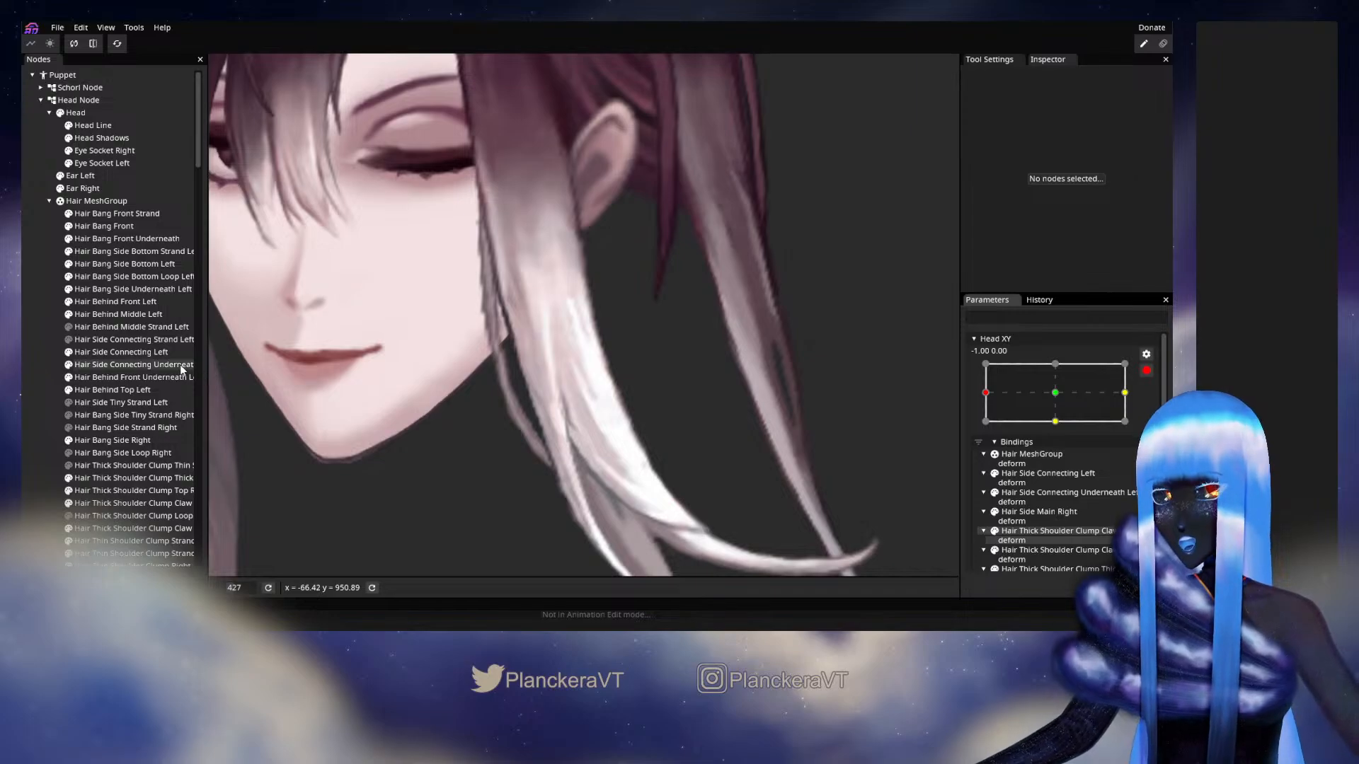
left_click(117, 277)
left_click(222, 113)
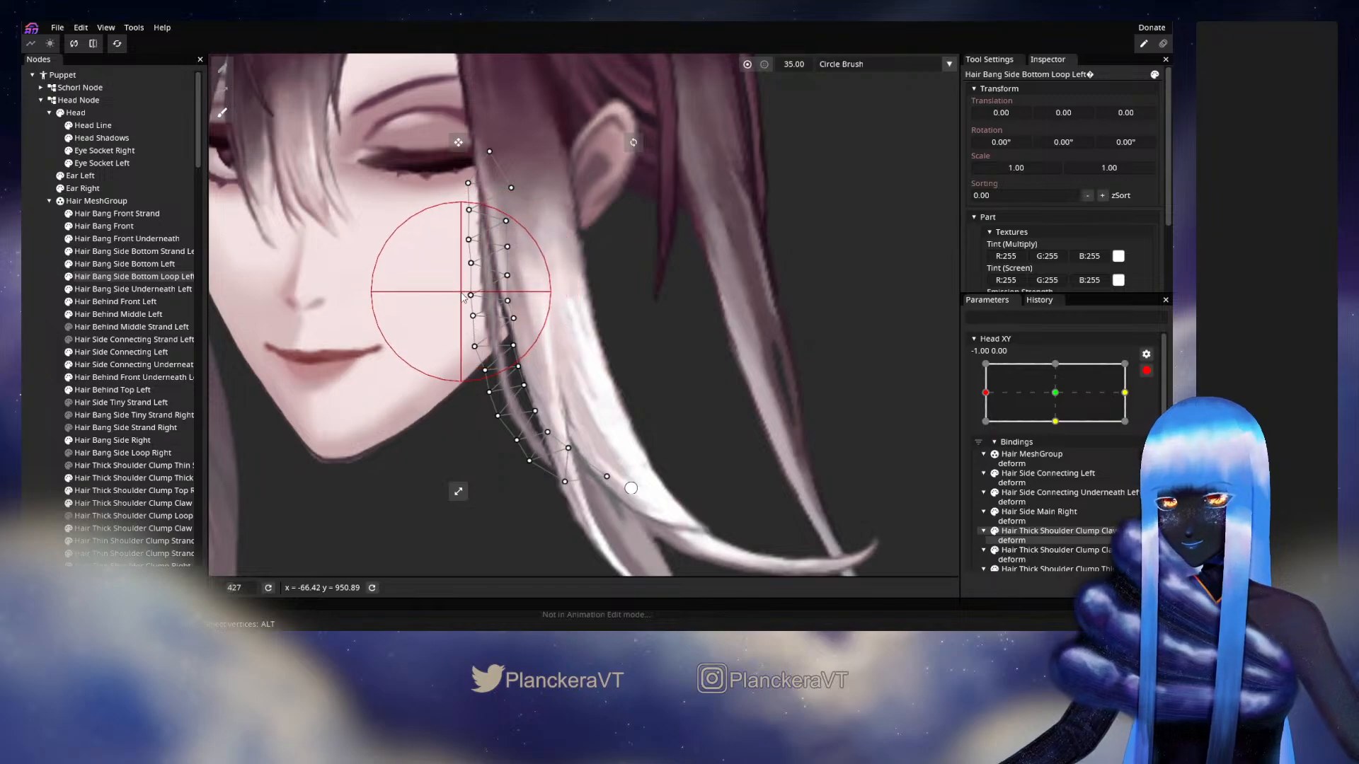
left_click_drag(520, 288, 519, 281)
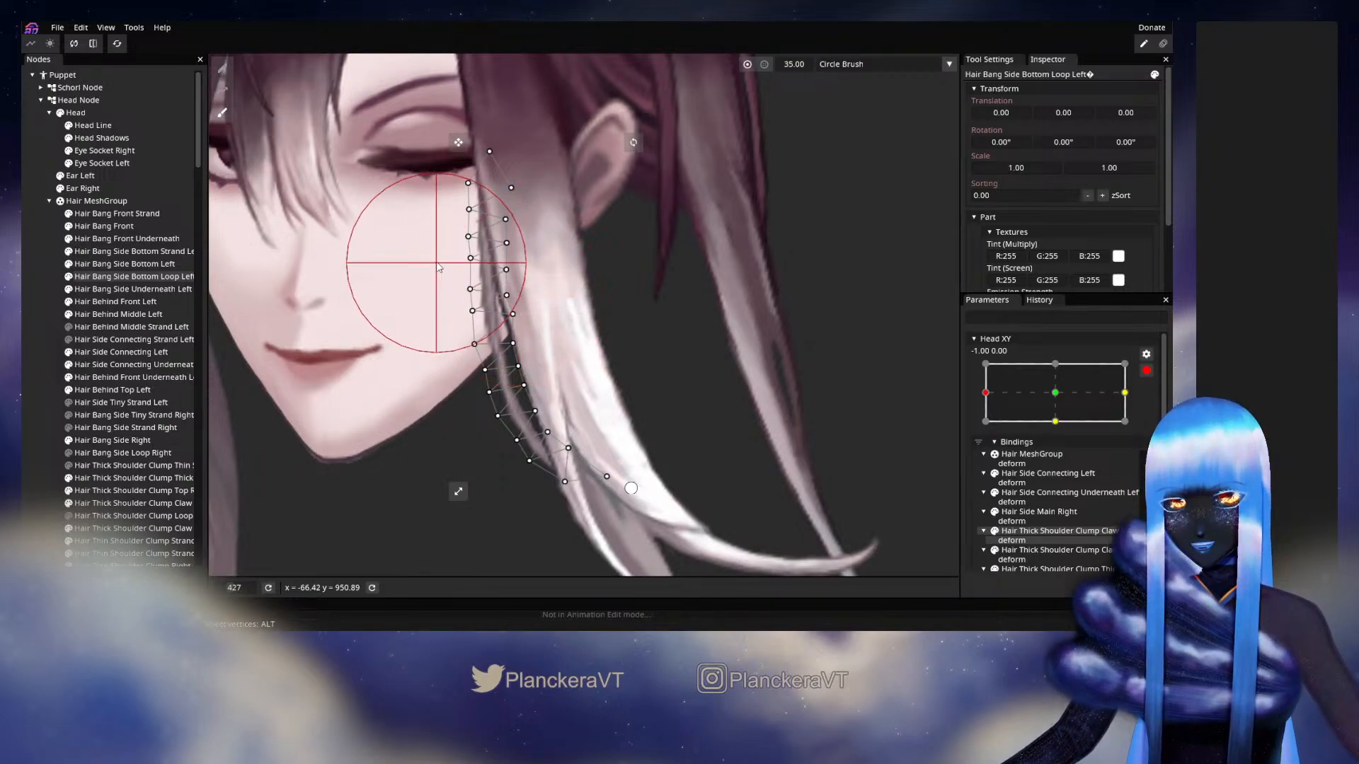
left_click(31, 308)
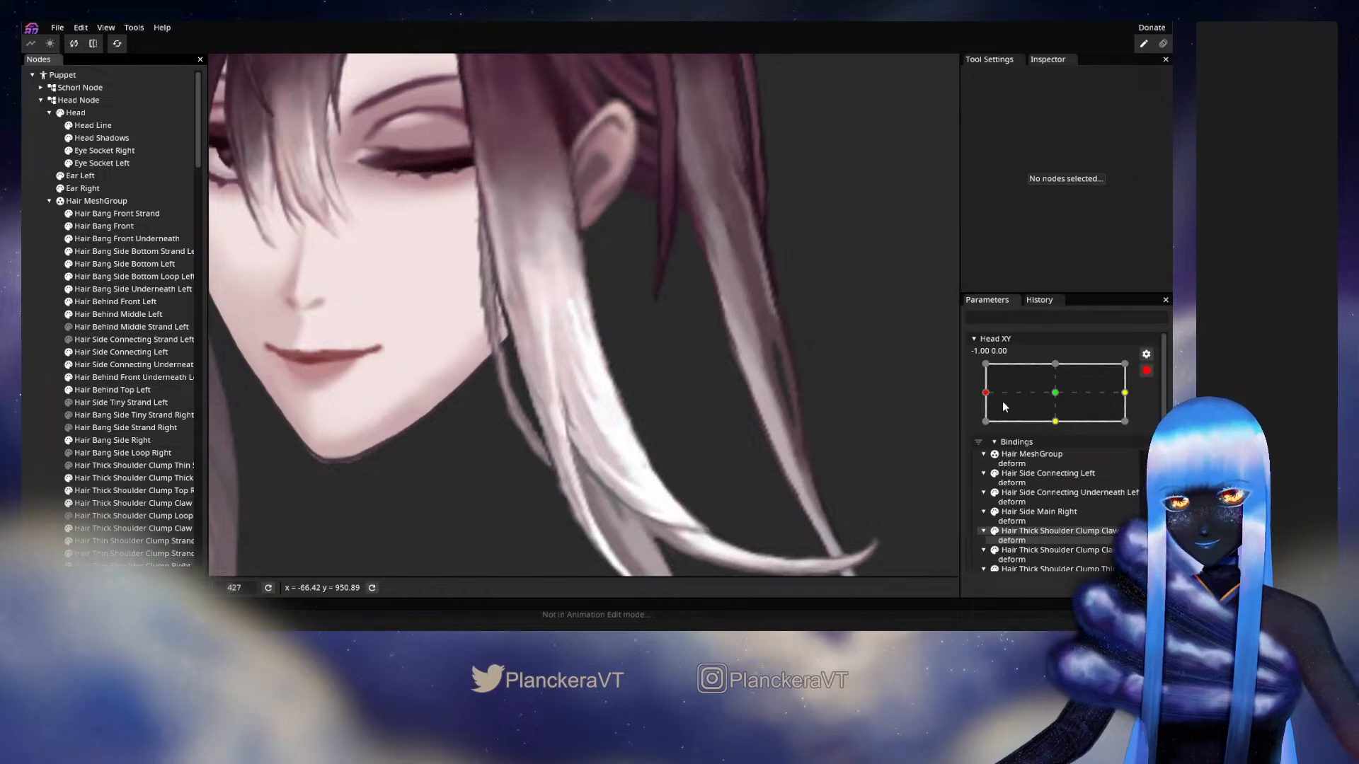
left_click(1147, 370)
left_click_drag(992, 436, 1073, 430)
left_click_drag(1031, 429, 985, 428)
Brush the loop strand's cheek-side vertices further up toward the eye at Head XY -1.00 0.00, and recheck the motion
left_click(1155, 406)
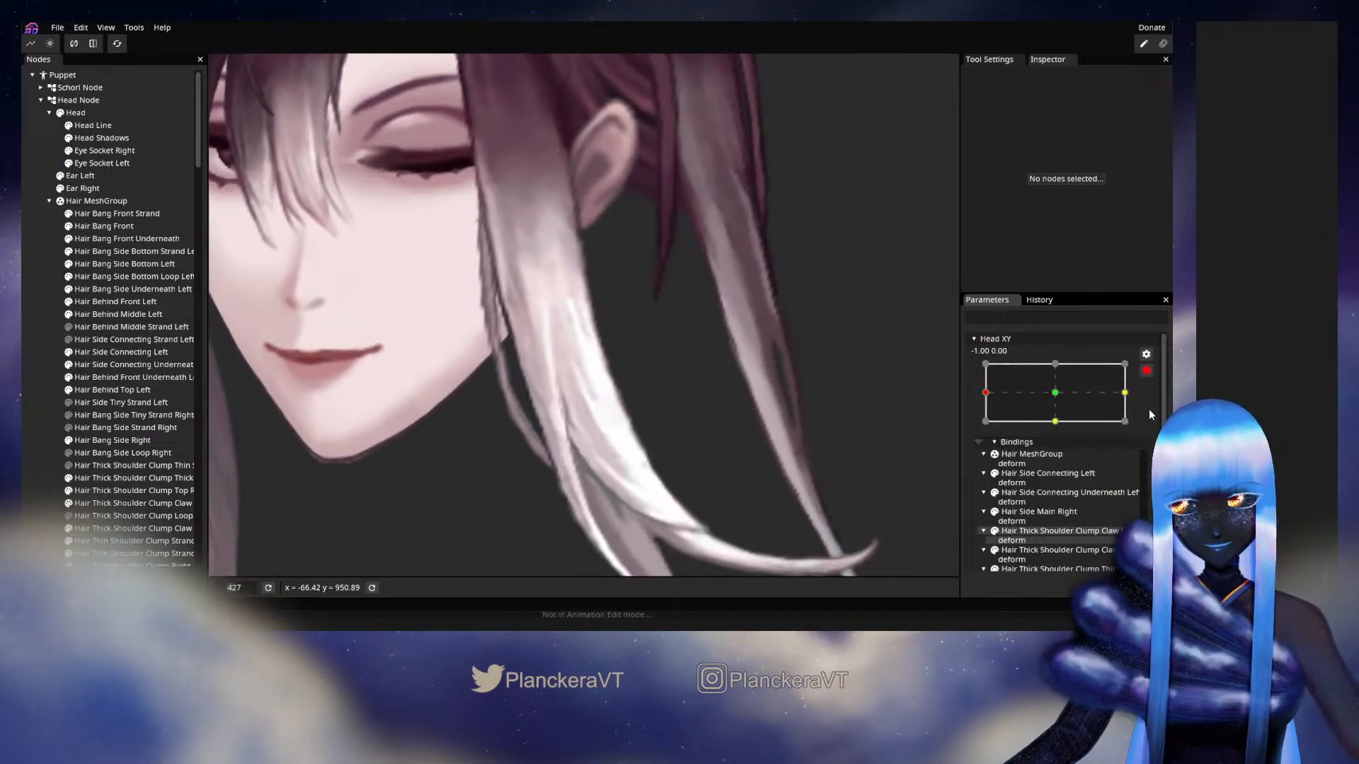
left_click(101, 276)
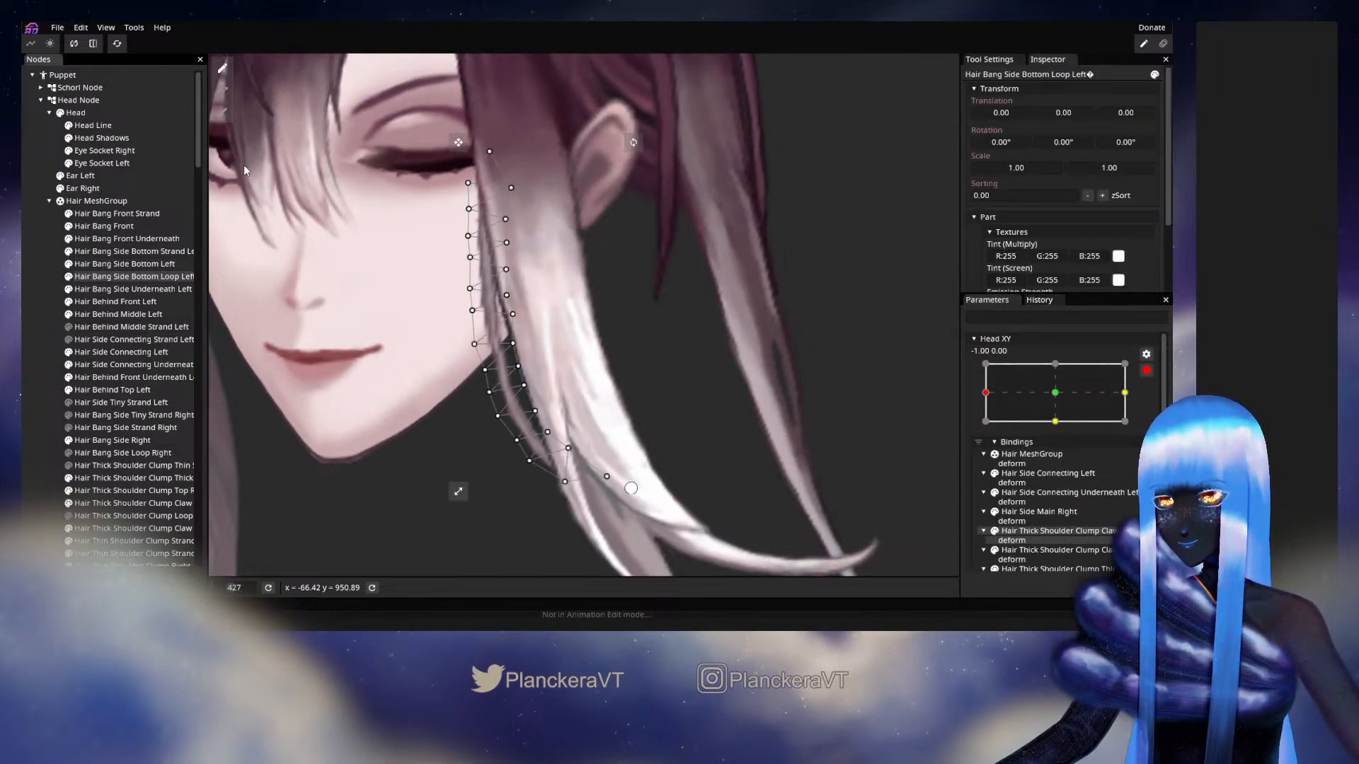
left_click(222, 117)
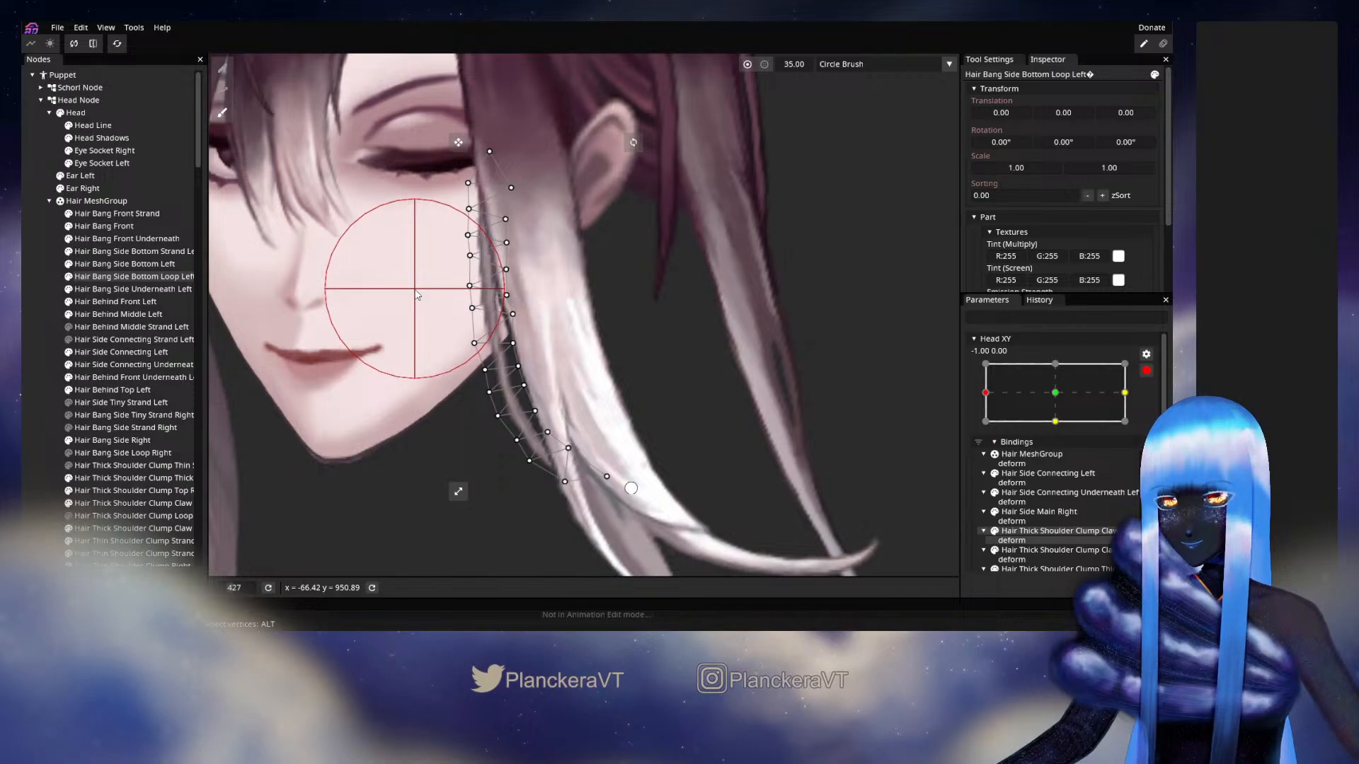
left_click_drag(416, 267, 412, 205)
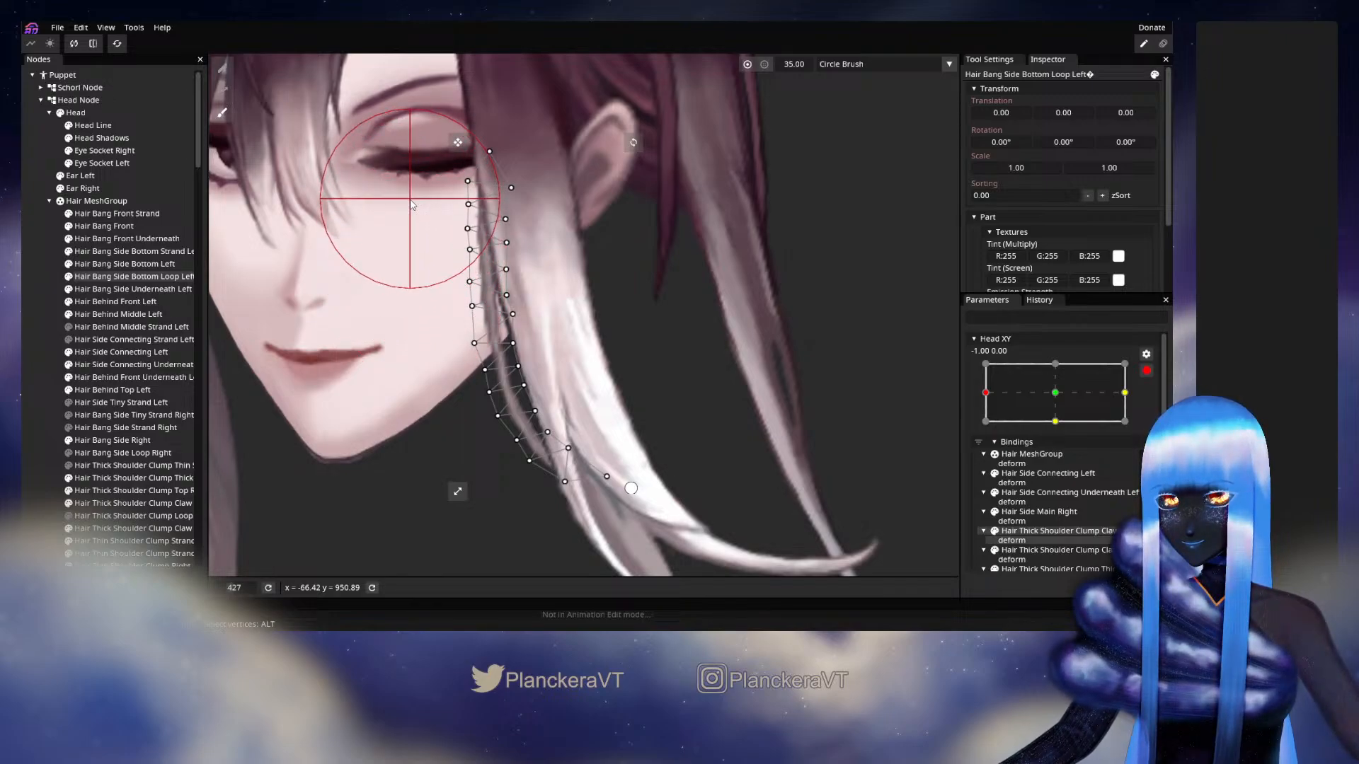
left_click(130, 314)
left_click(1146, 370)
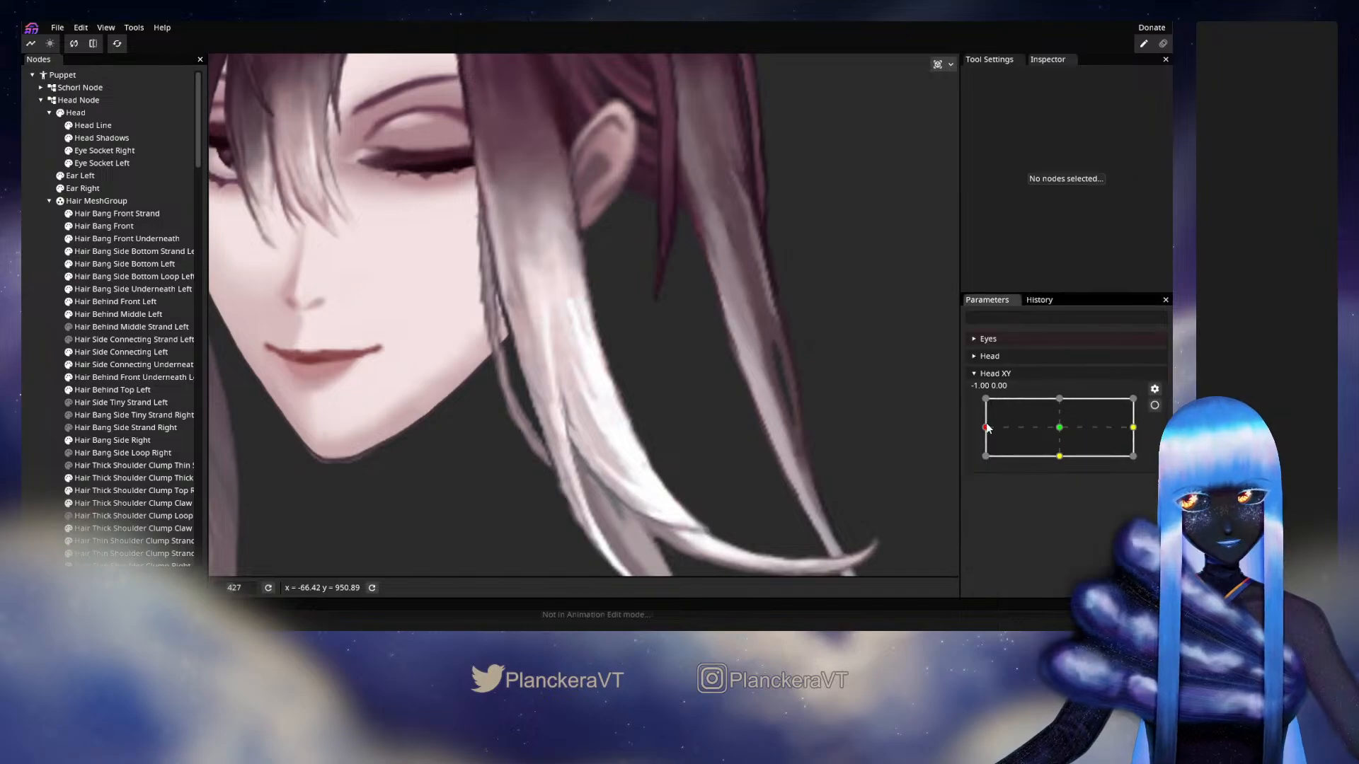
mouse_move(986, 427)
left_mouse_down()
mouse_move(1058, 428)
mouse_move(986, 428)
left_mouse_up()
Spread the loop strand's upper vertices upward below the eye with the deform brush at Head XY -1.00 0.00, and retest the head movement
left_click(1154, 404)
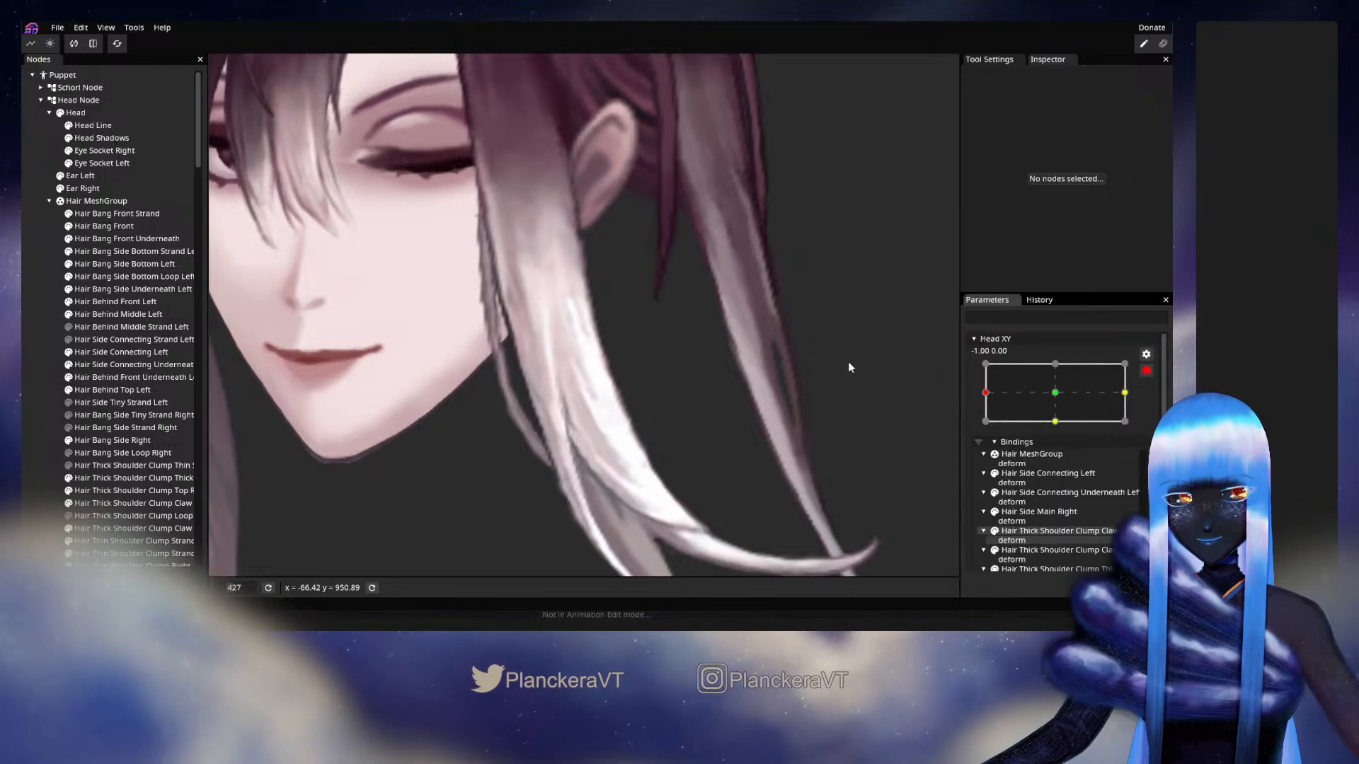
left_click(127, 276)
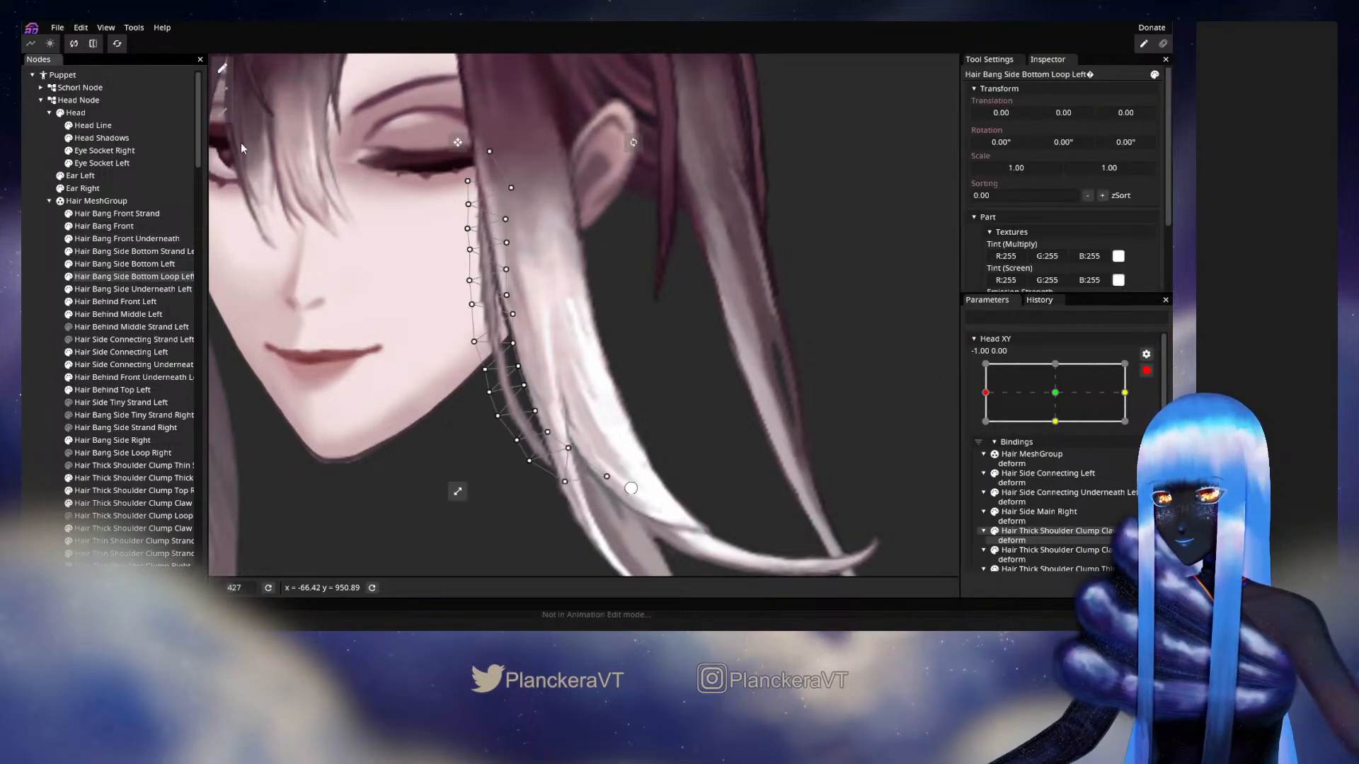
left_click_drag(407, 227, 403, 175)
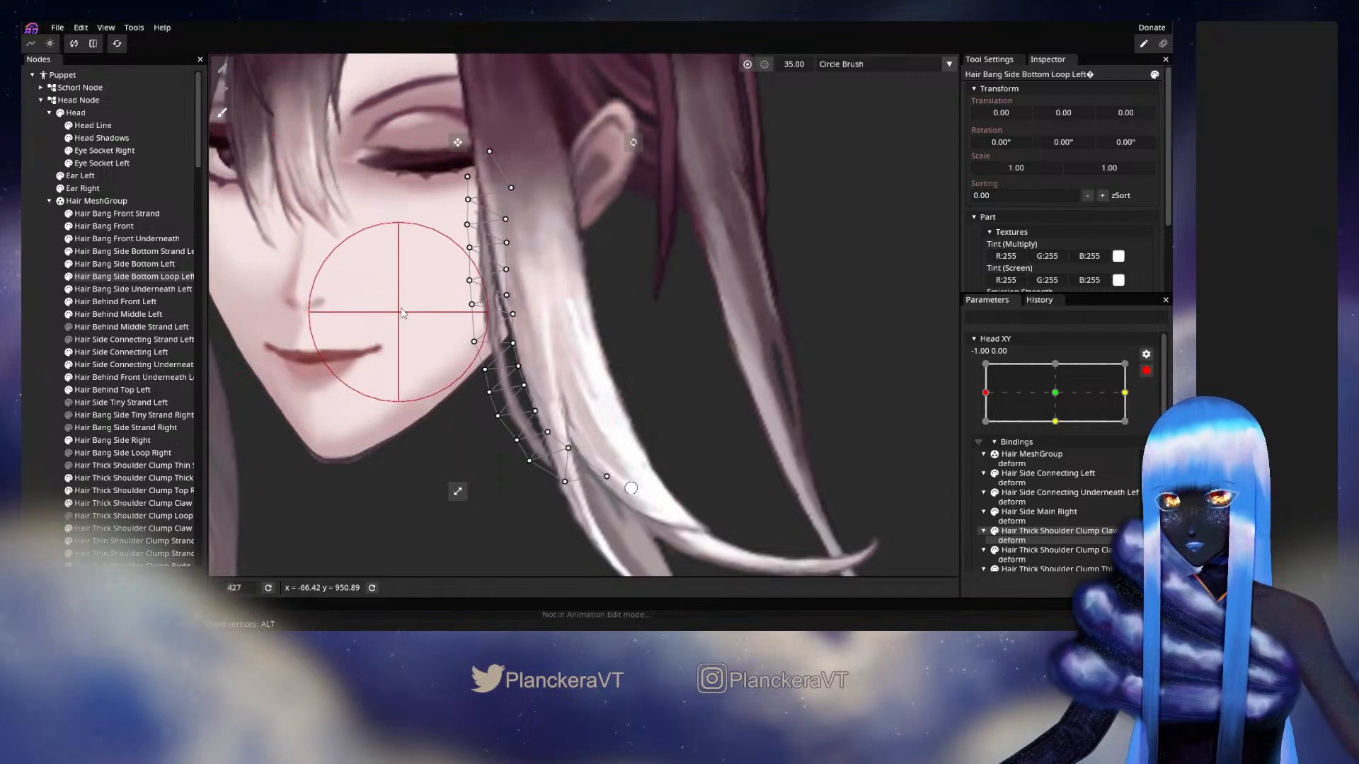
left_click_drag(411, 280, 409, 272)
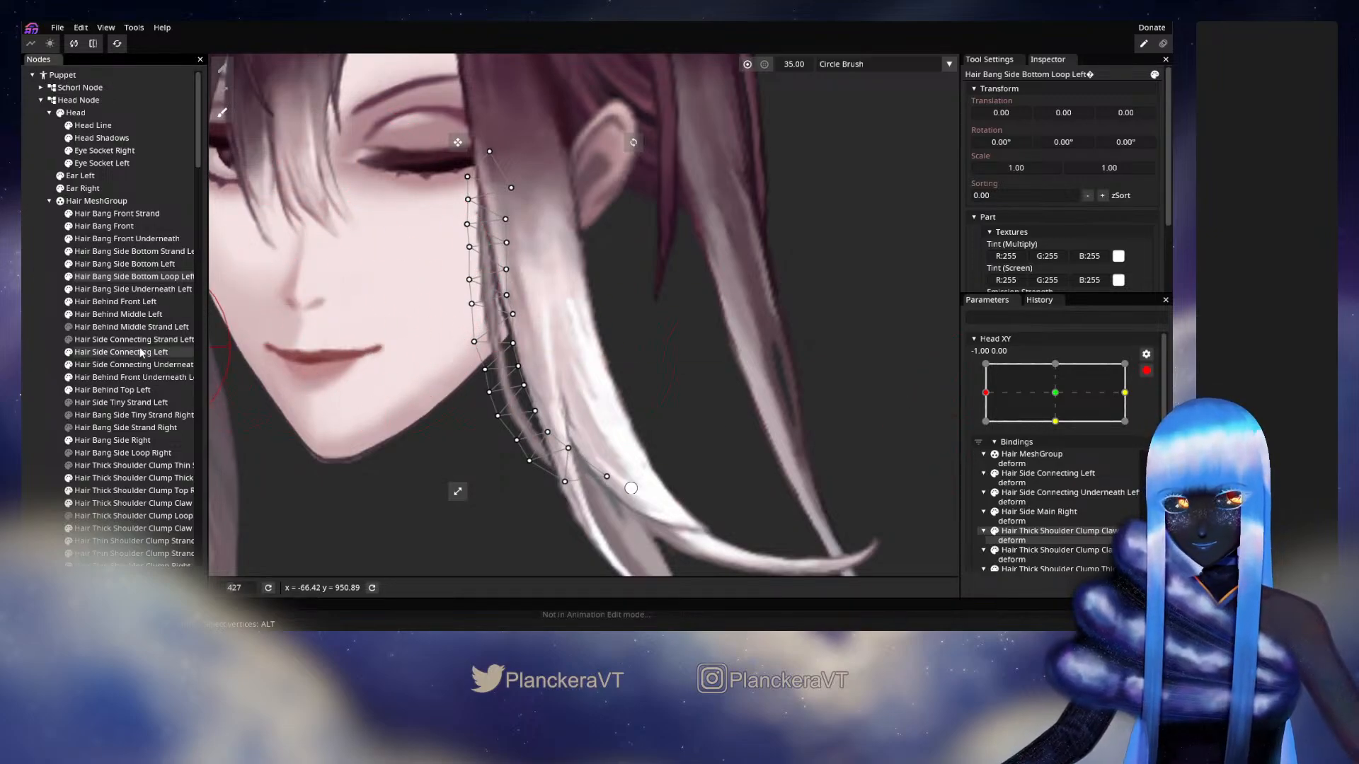
left_click_drag(559, 294, 568, 253)
left_click(32, 377)
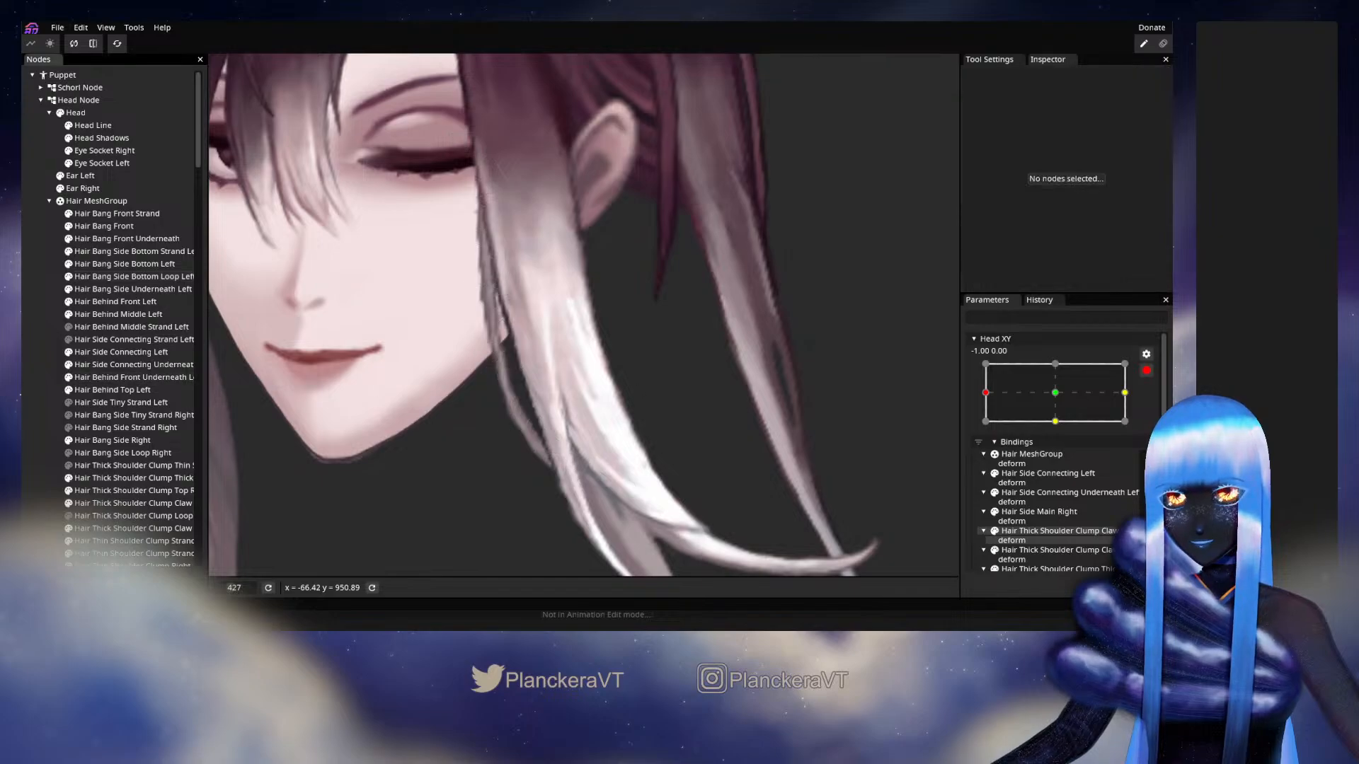
left_click(1146, 370)
mouse_move(985, 427)
left_mouse_down()
mouse_move(1054, 433)
mouse_move(985, 427)
left_mouse_up()
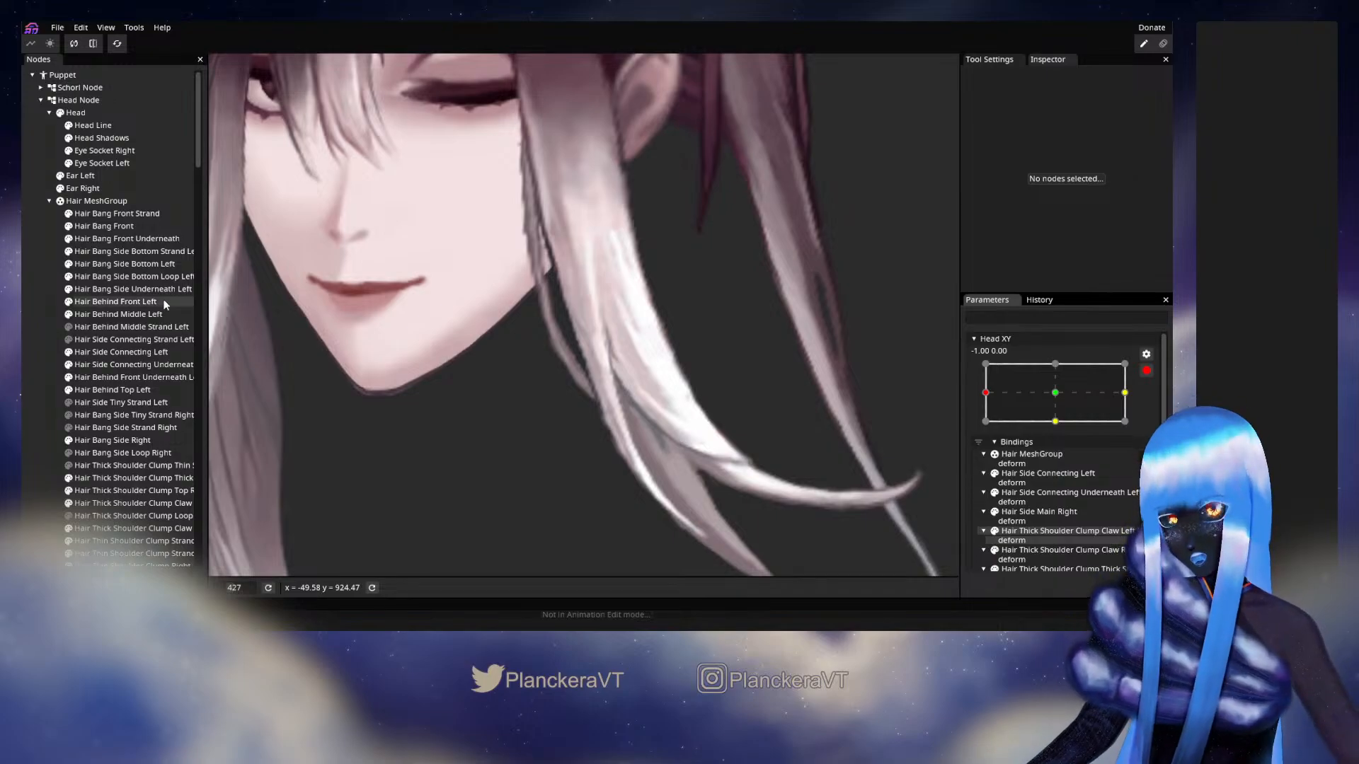
Brush the lower end of Hair Bang Side Bottom Loop Left slightly downward at Head XY -1.00 0.00, and preview the motion
left_click(126, 264)
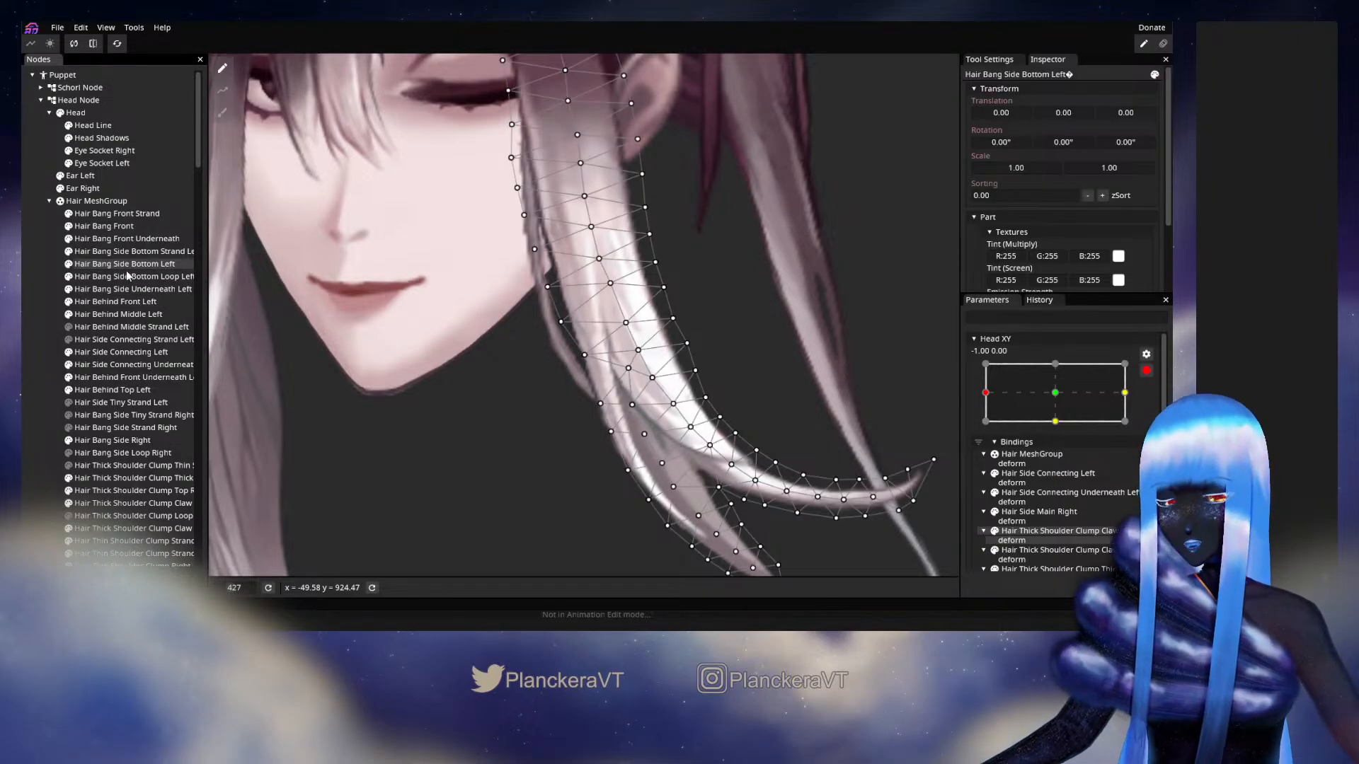
left_click(127, 277)
left_click(222, 112)
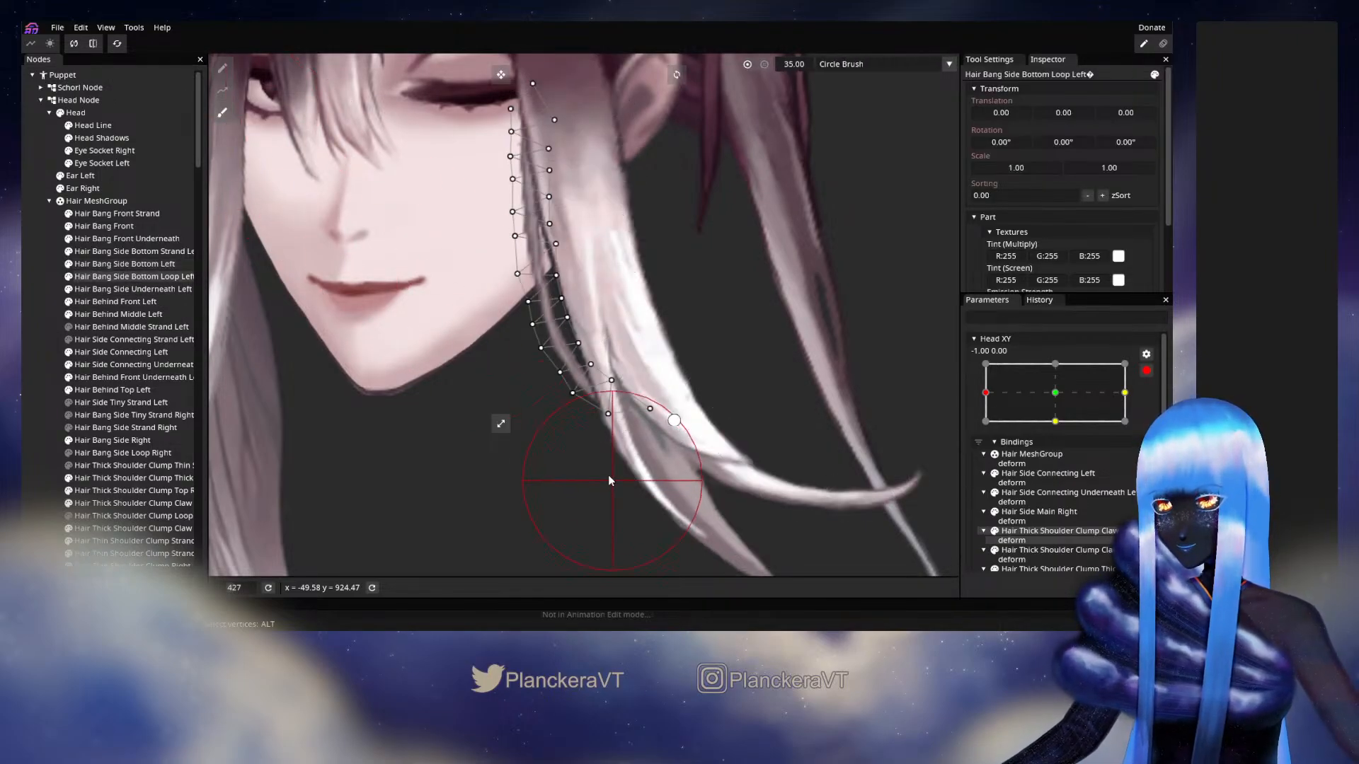
left_click_drag(596, 415, 600, 424)
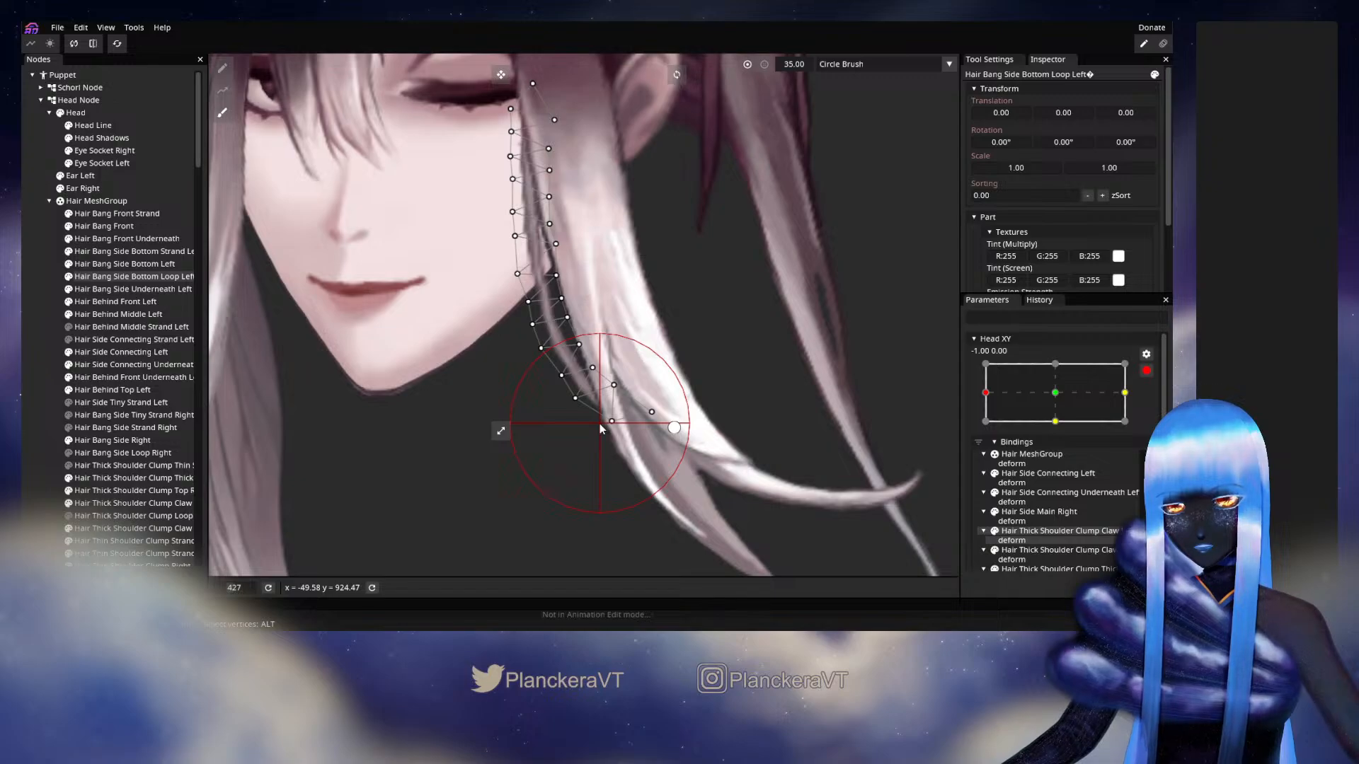
left_click(24, 387)
left_click(1146, 371)
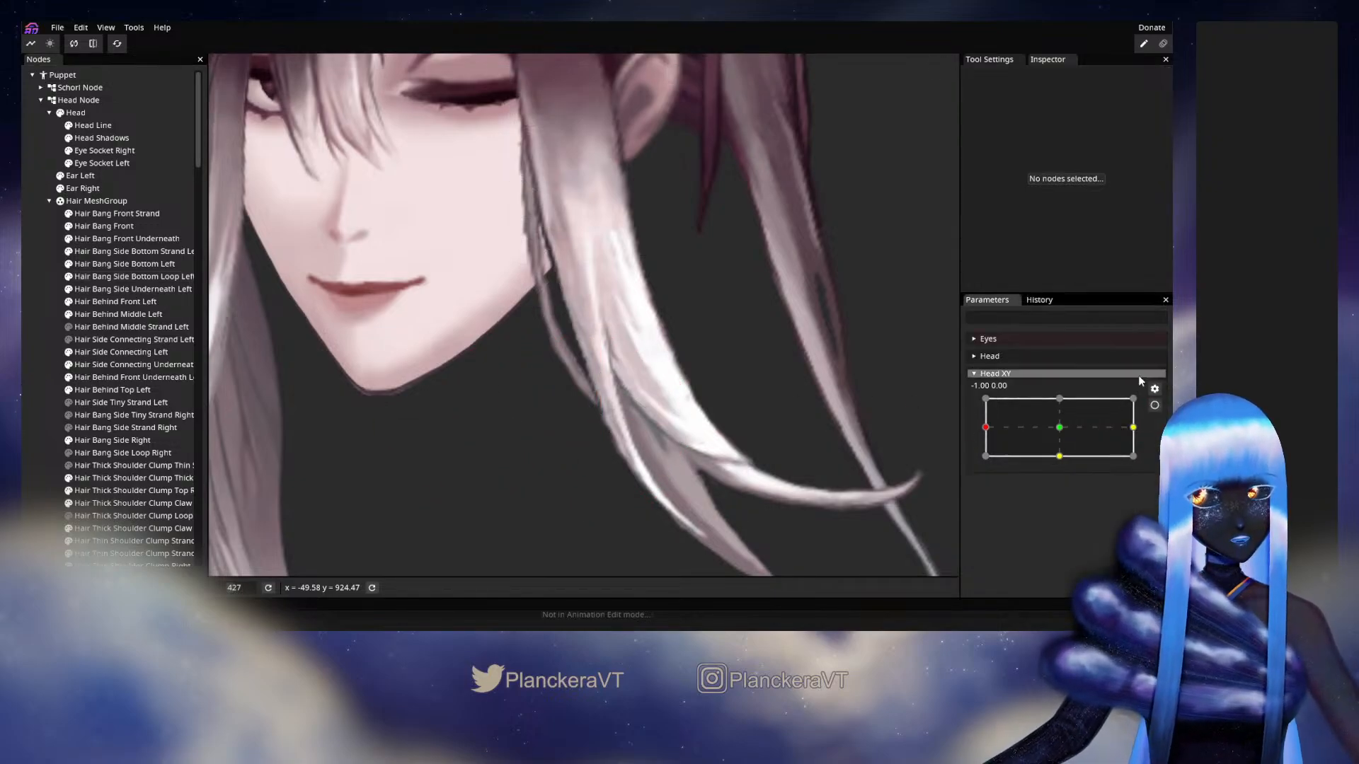
mouse_move(985, 428)
left_mouse_down()
mouse_move(1062, 424)
mouse_move(985, 412)
left_mouse_up()
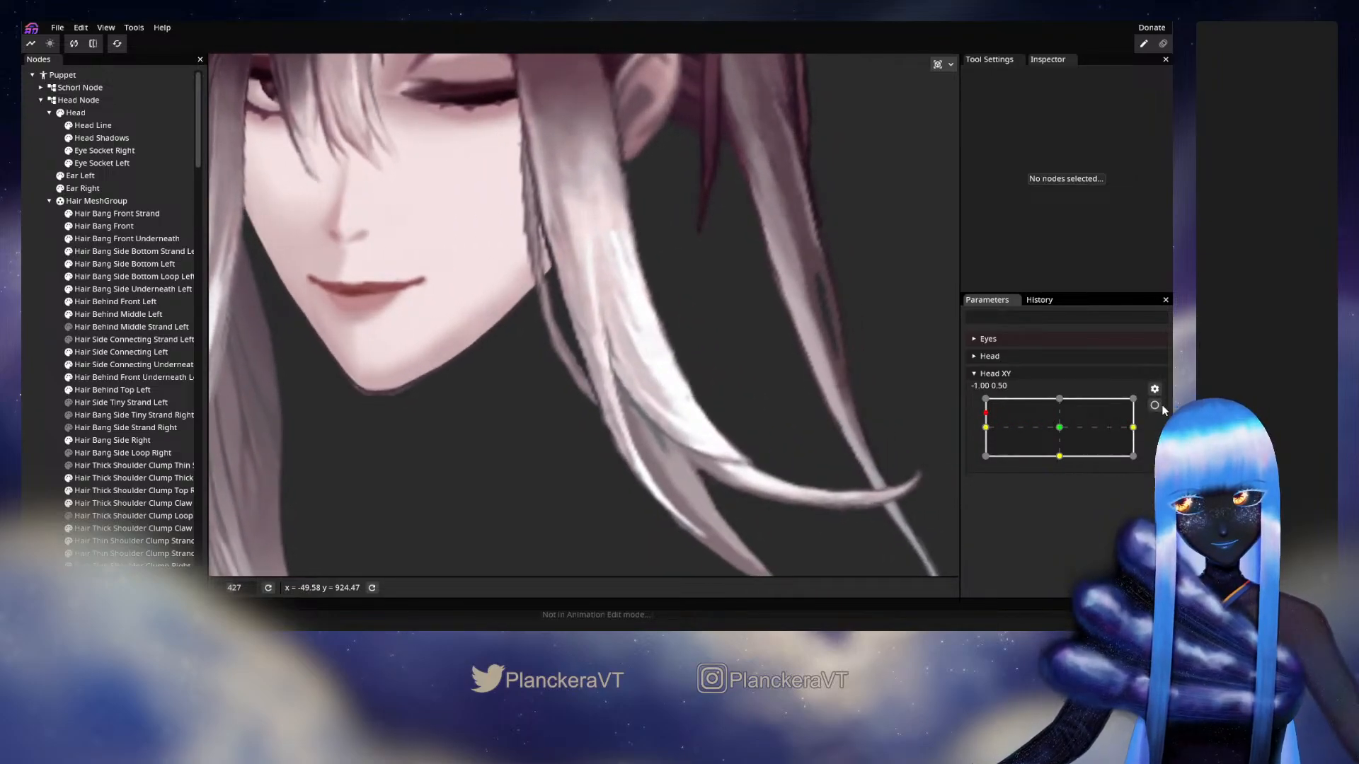
Fine-tune individual vertices along the lower curve of Hair Bang Side Bottom Loop Left at Head XY -1.00 0.00
left_click(1154, 405)
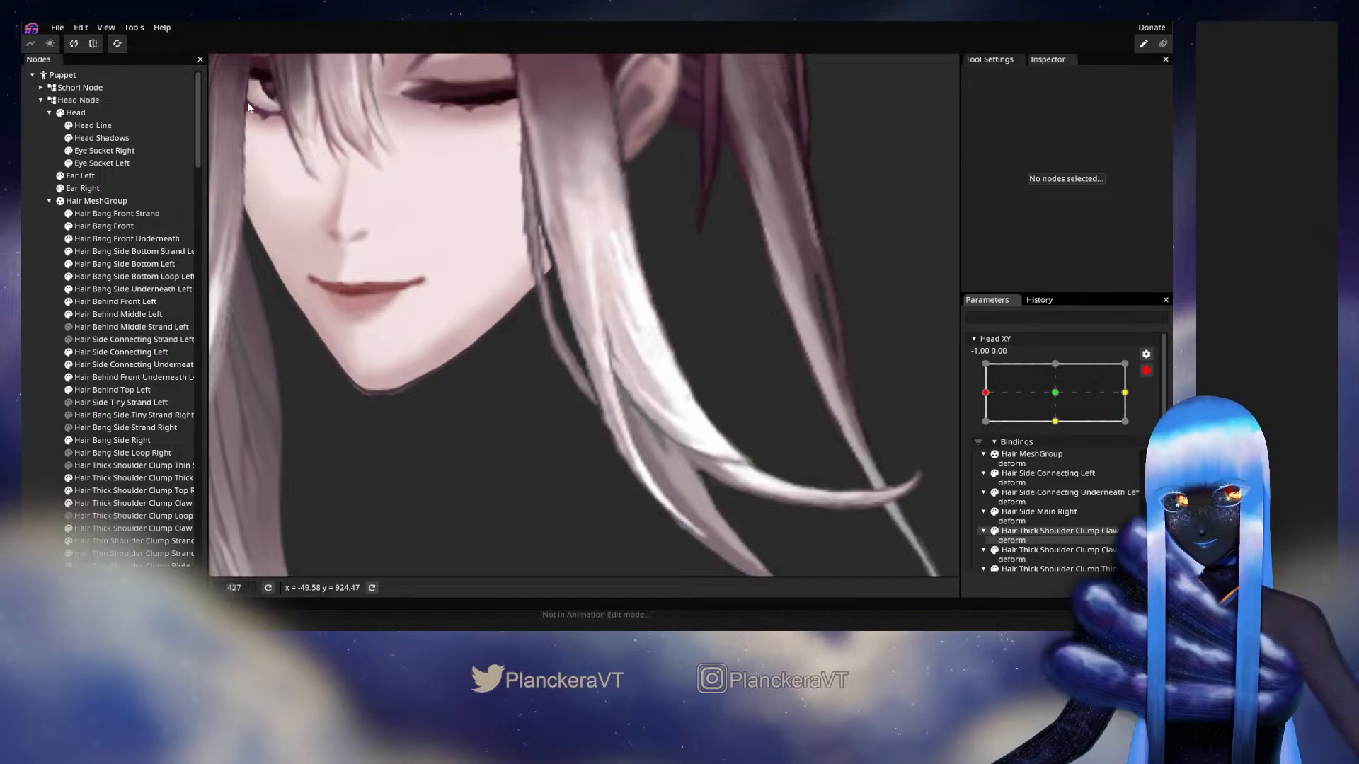
left_click(150, 278)
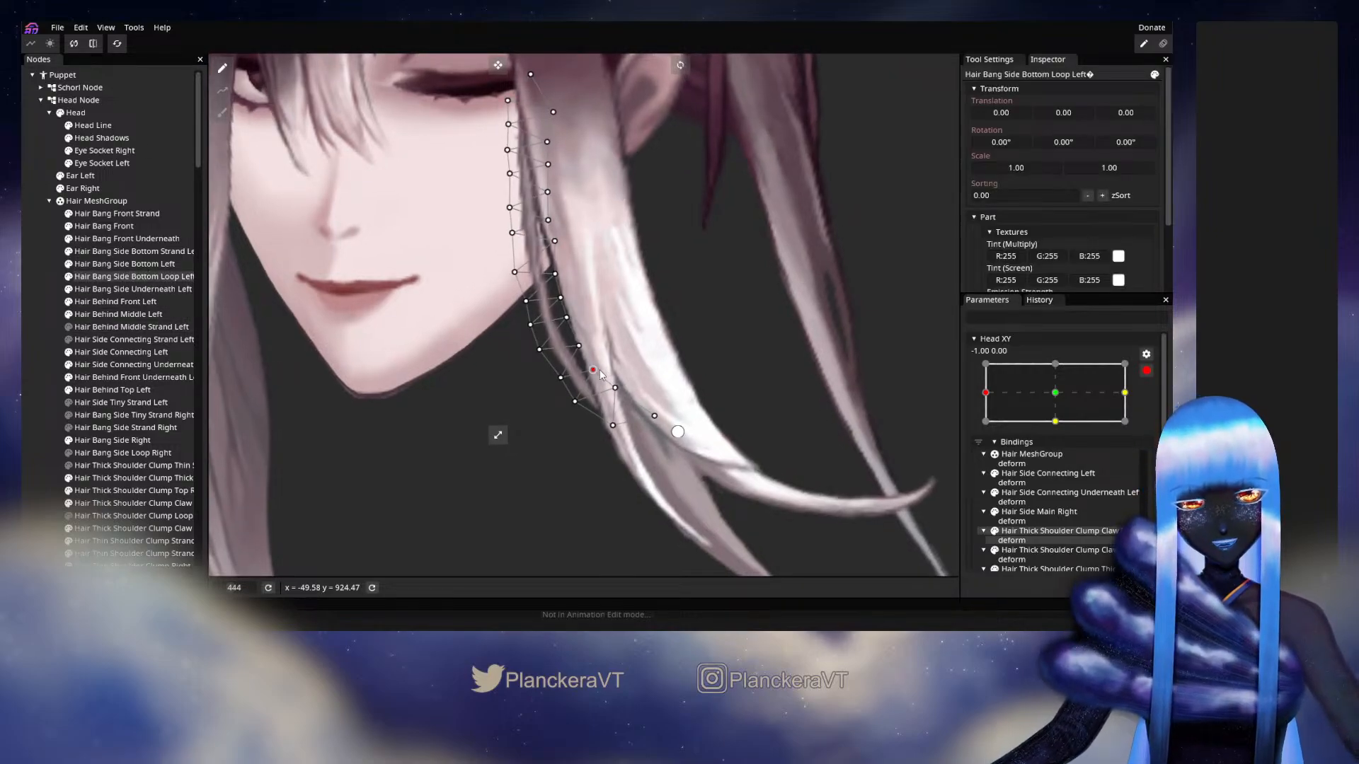
left_click(560, 379)
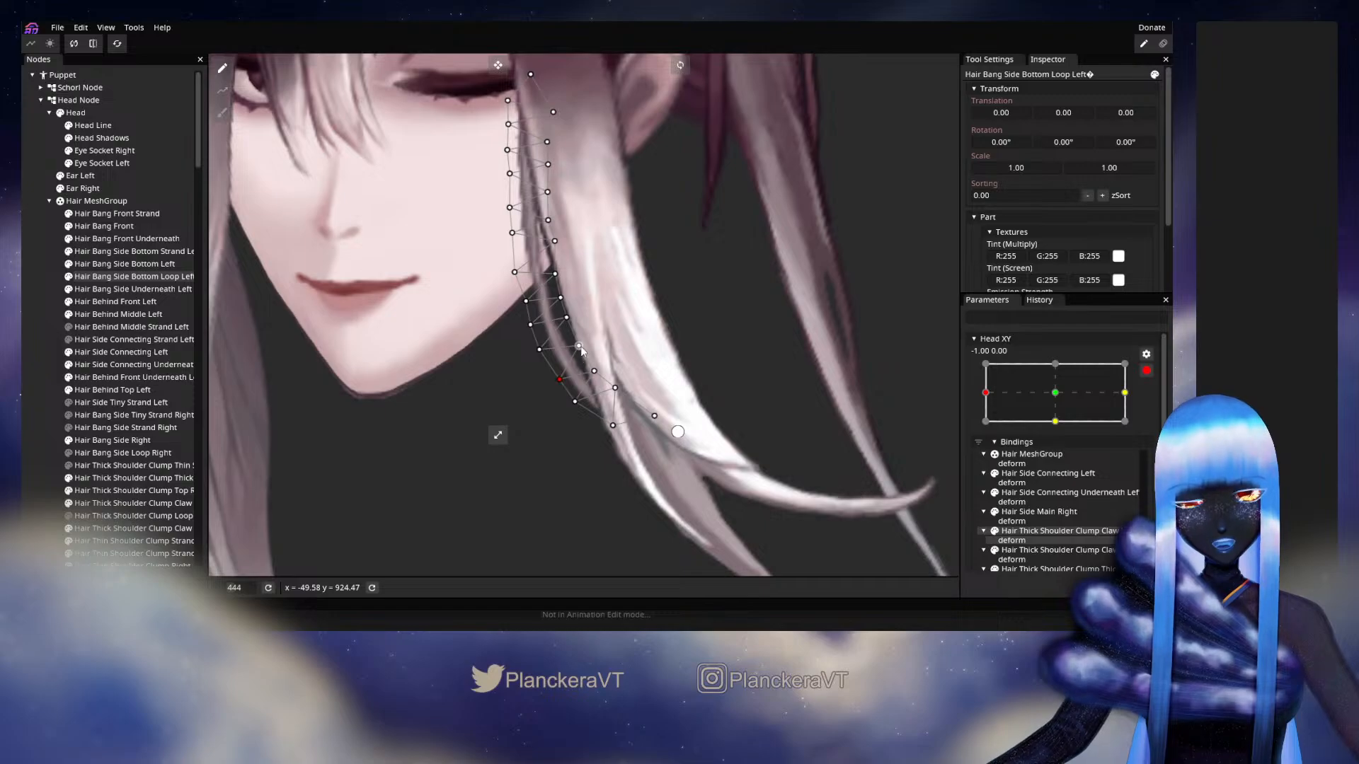
left_click(572, 319)
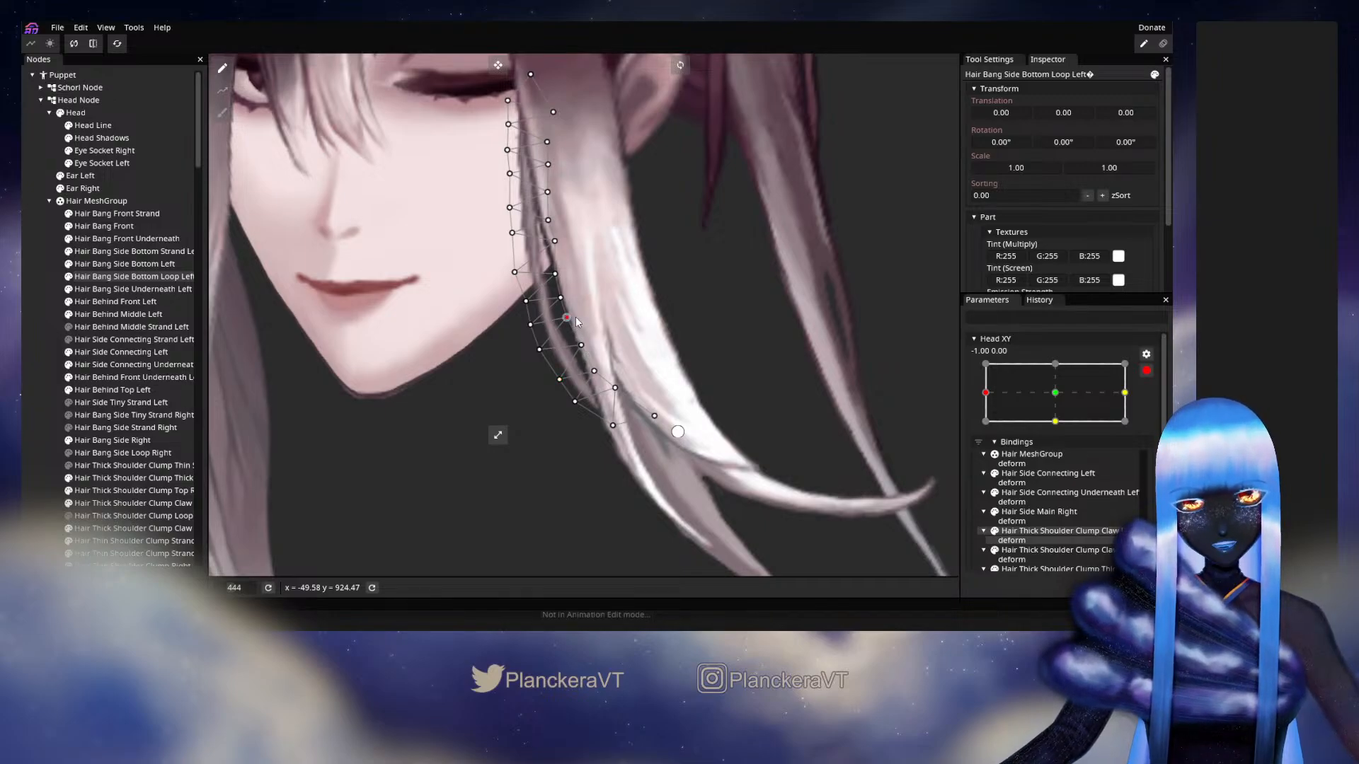
left_click(530, 325)
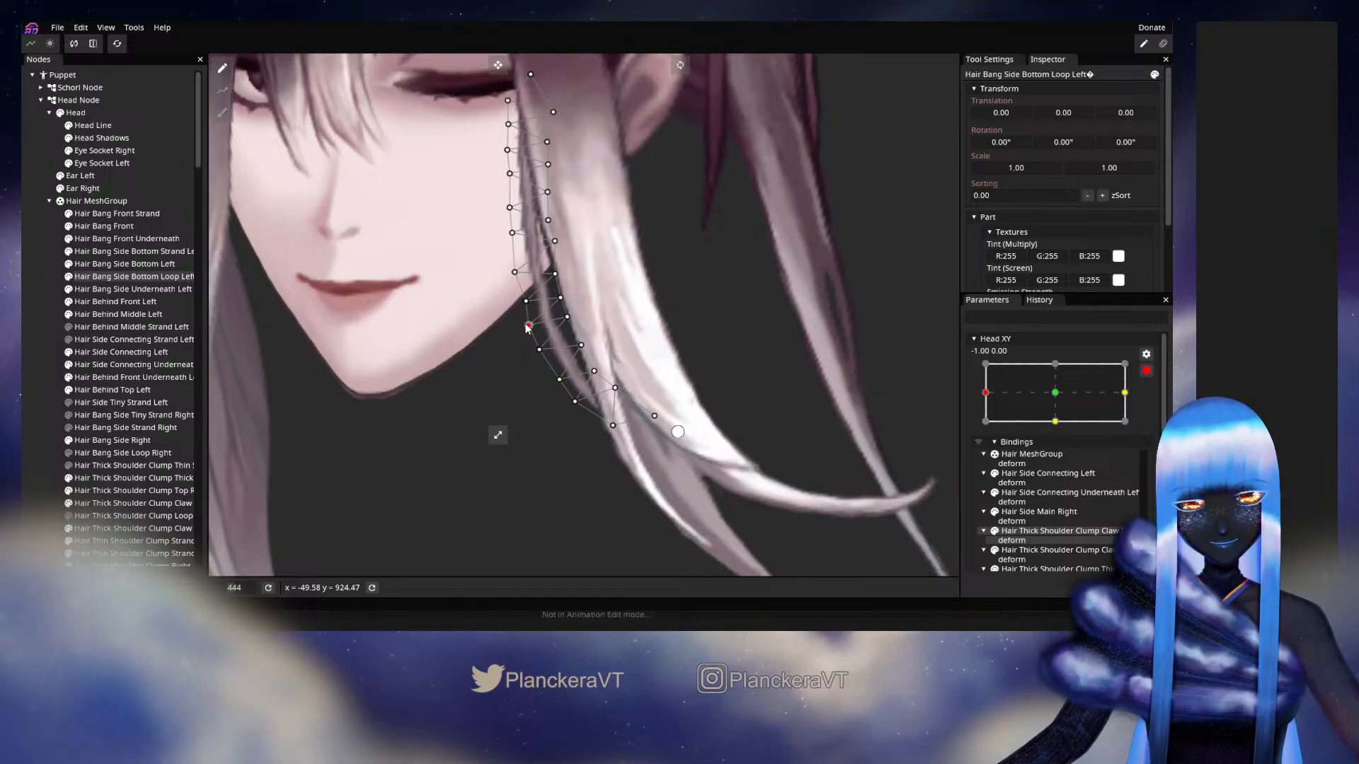
left_click(539, 350)
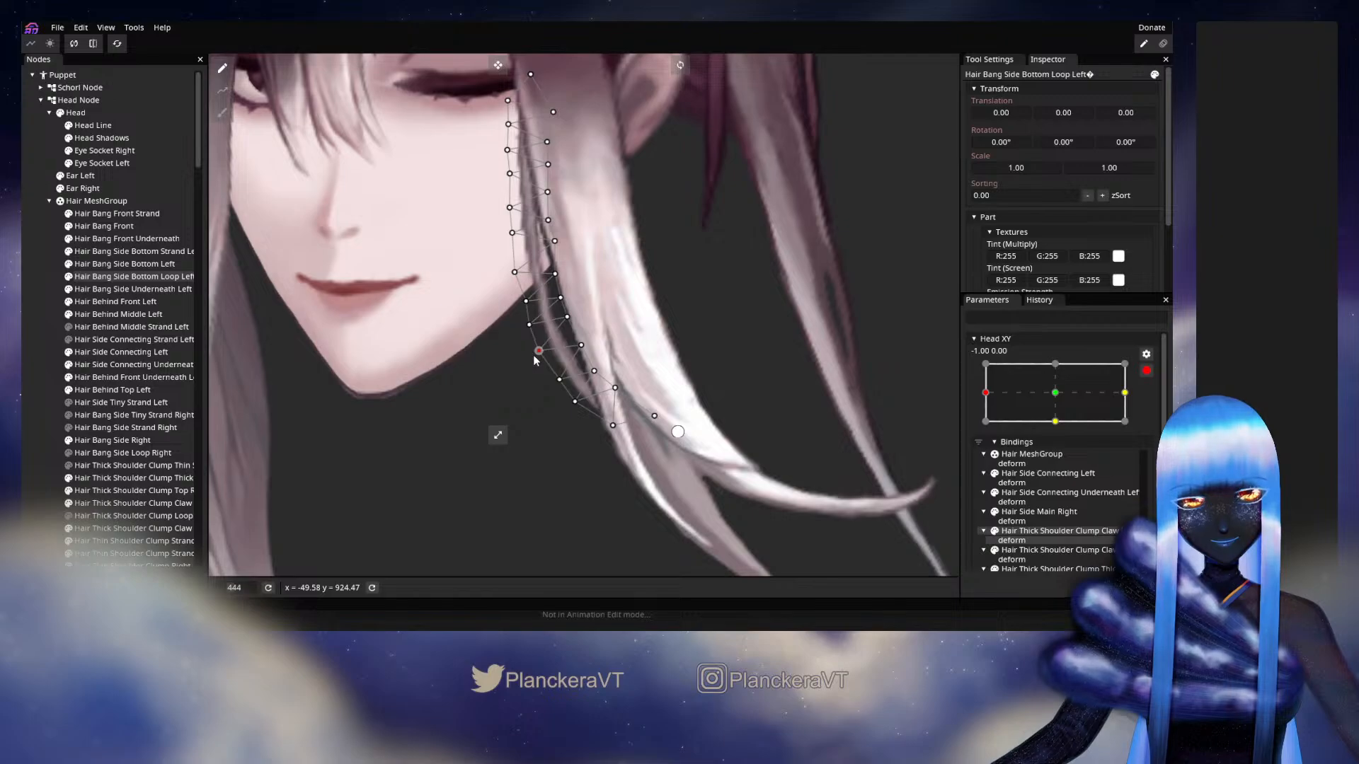
left_click(560, 297)
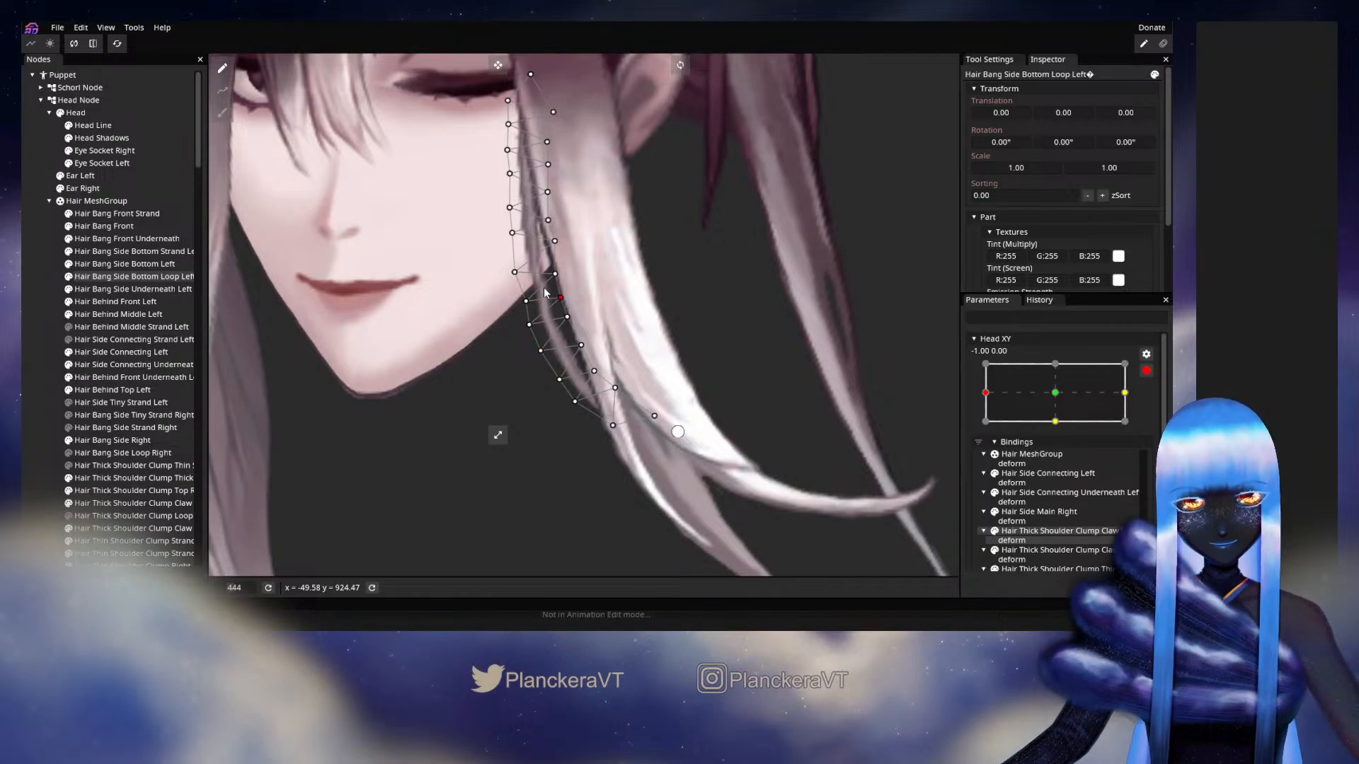
left_click(525, 301)
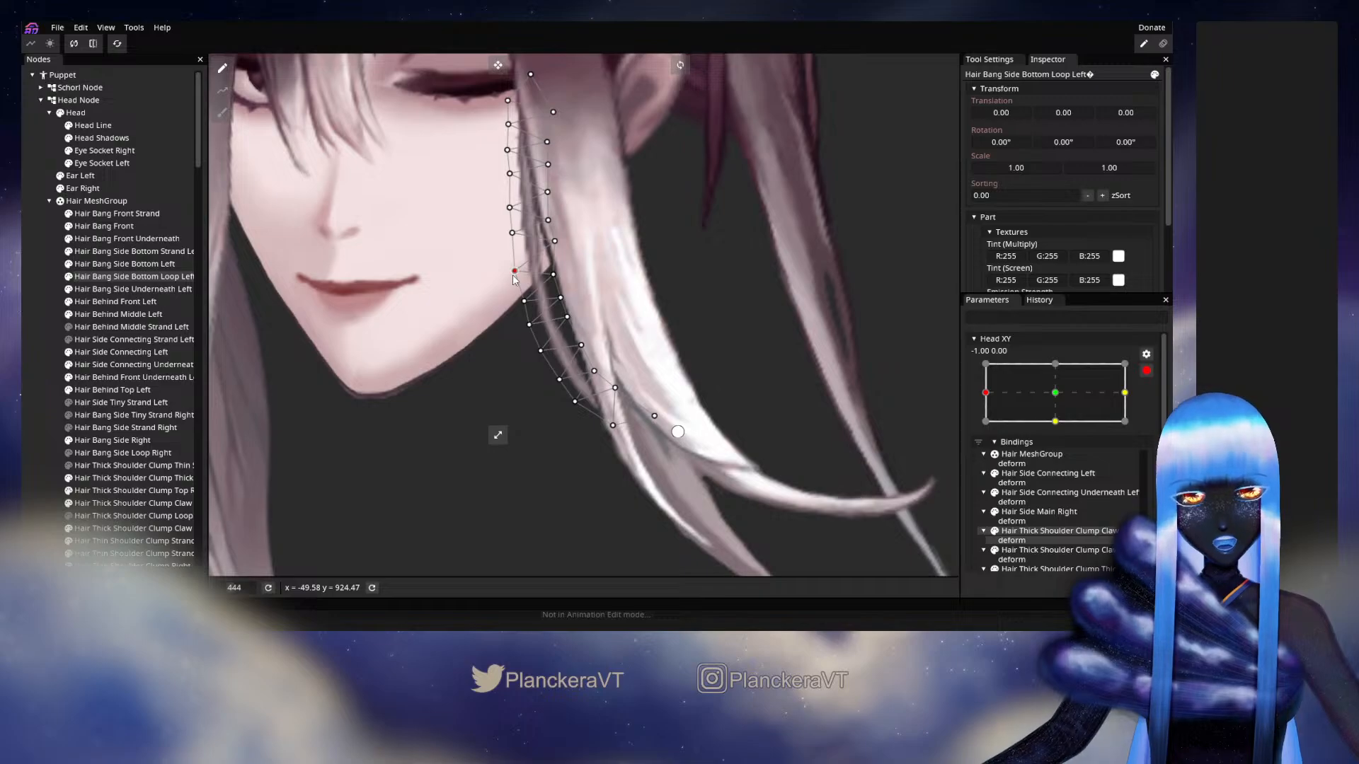
left_click(29, 338)
Preview the Head XY motion on the whole head and around the side hair, and resume keypoint editing at -1.00 0.00
scroll(616, 385, "down", 5)
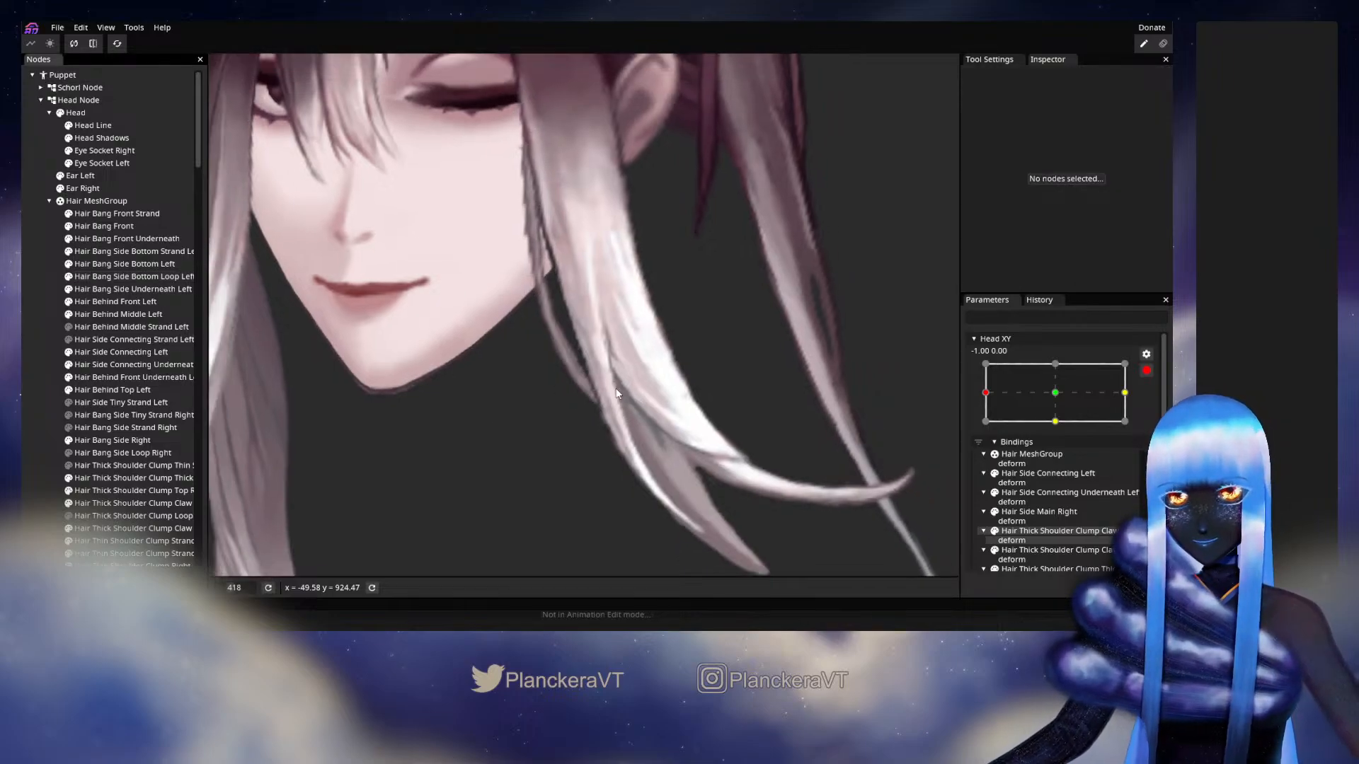
scroll(637, 396, "down", 4)
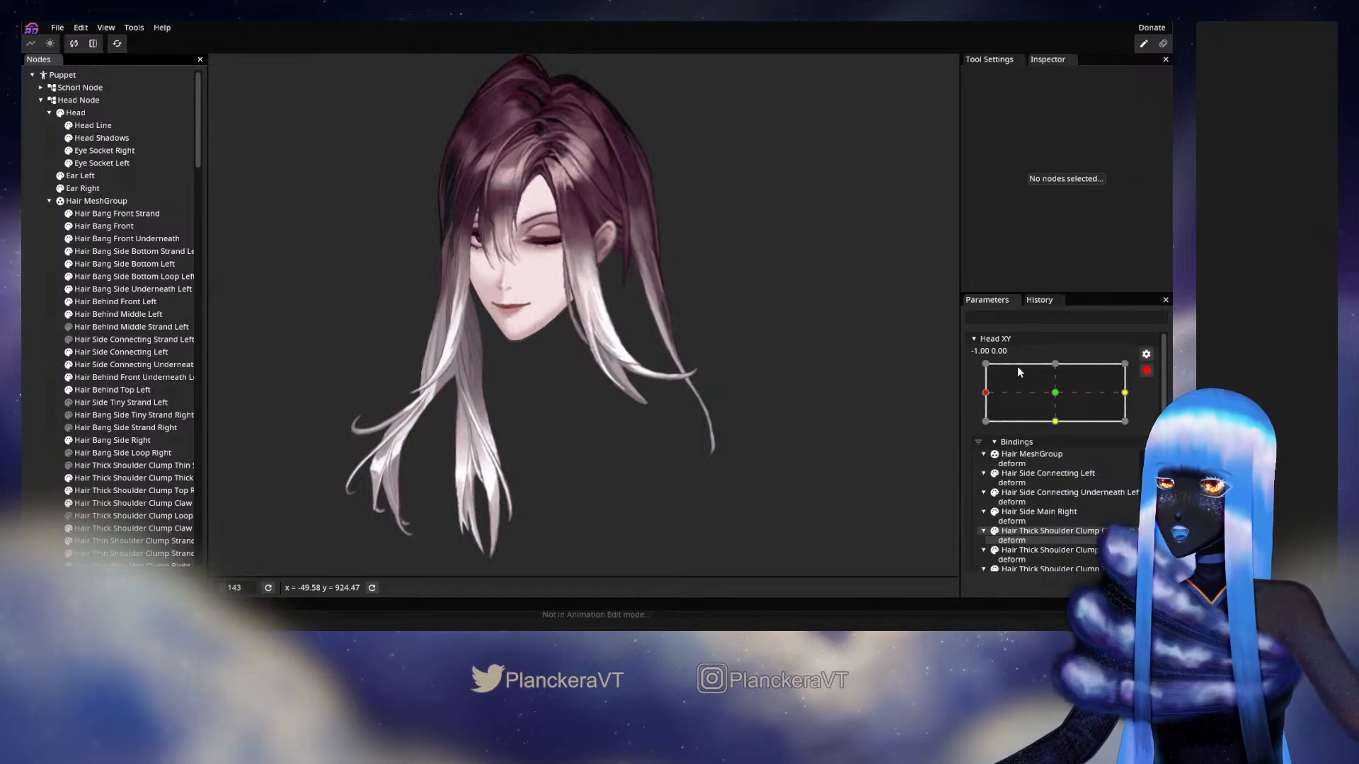
left_click(1146, 370)
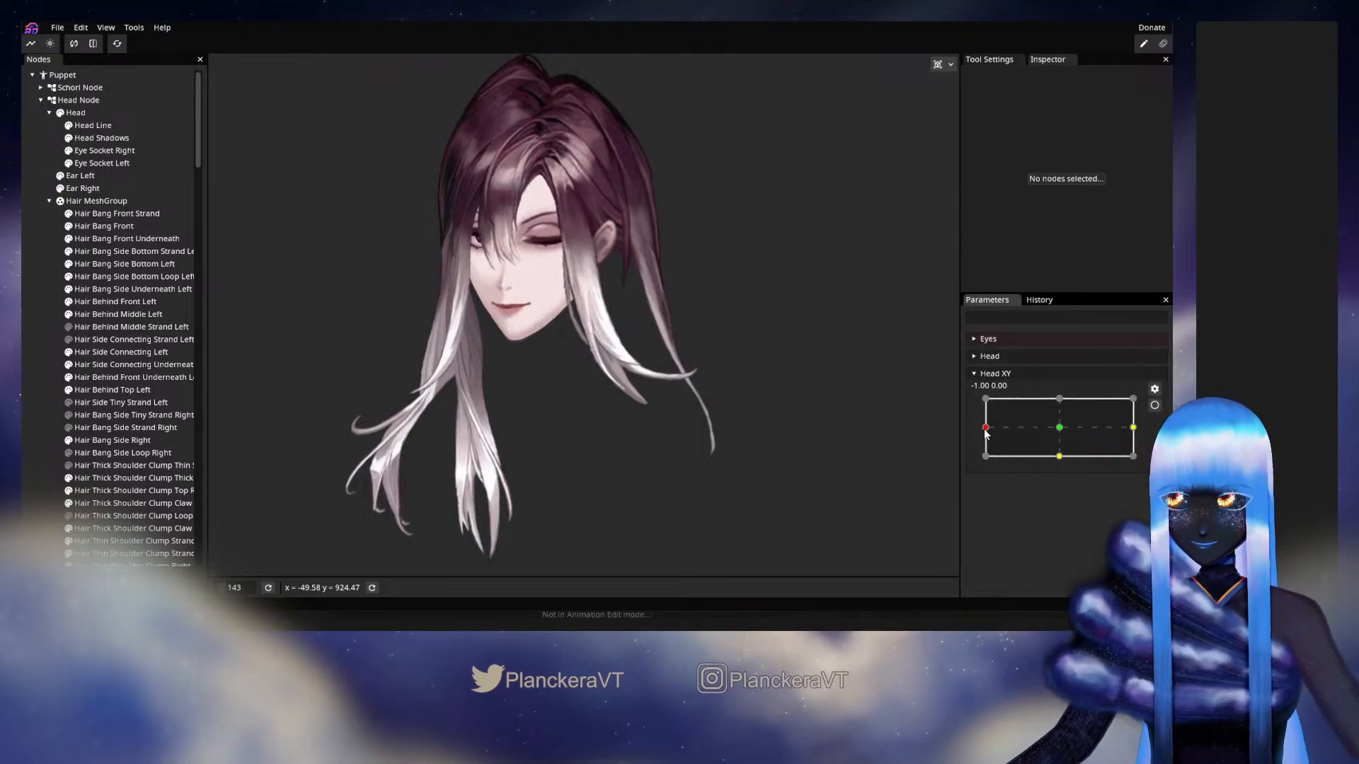
mouse_move(986, 428)
left_mouse_down()
mouse_move(1057, 428)
mouse_move(984, 420)
left_mouse_up()
scroll(572, 372, "up", 4)
scroll(572, 372, "up", 8)
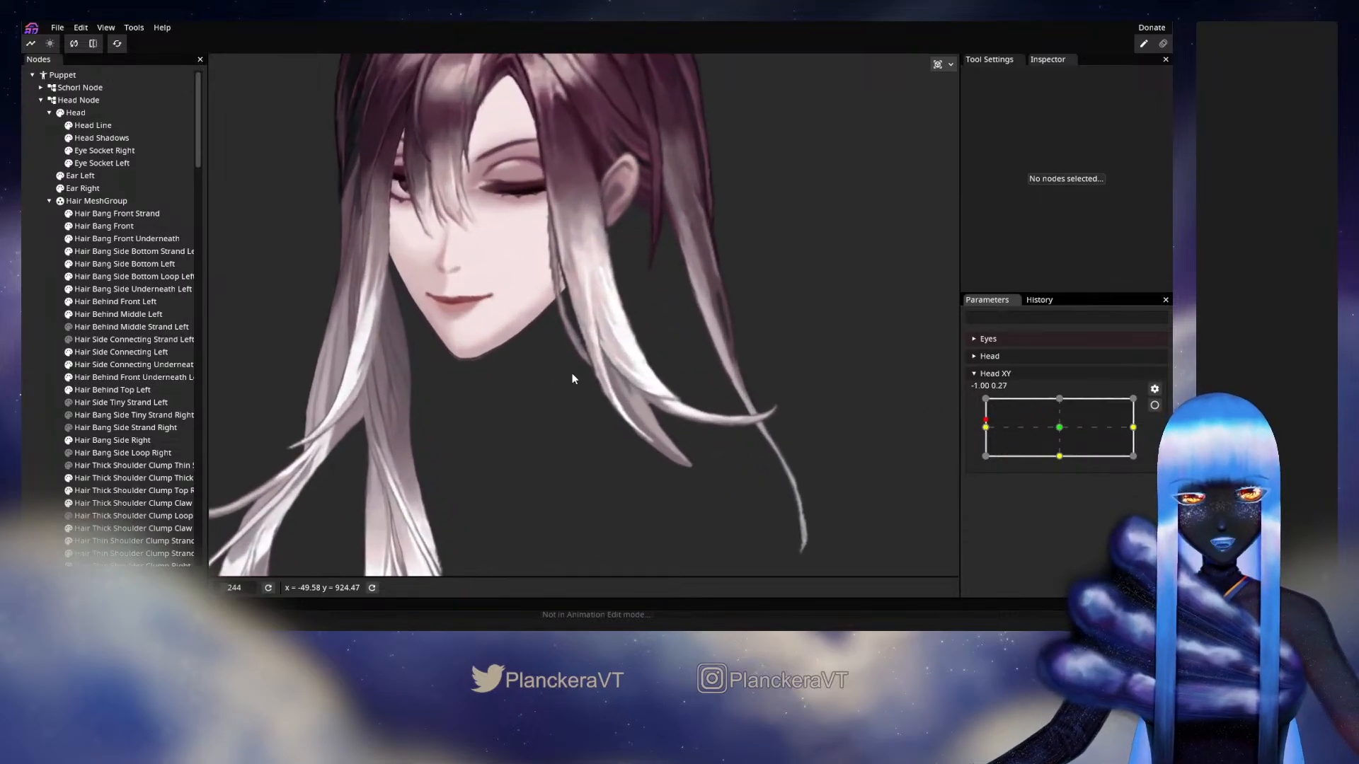
left_click(1155, 406)
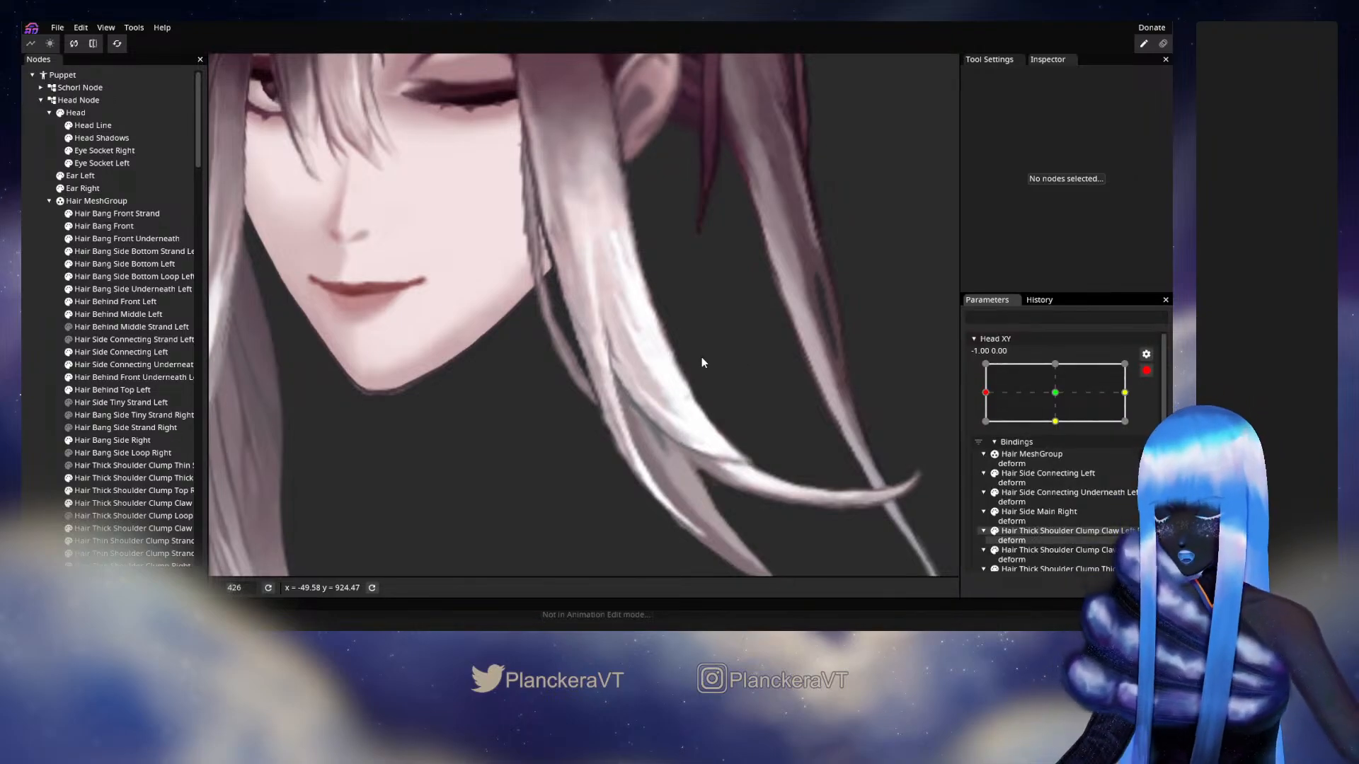
Nudge the vertices of Hair Bang Side Bottom Loop Left beside the jaw corner at Head XY -1.00 0.00, and save the puppet
left_click(123, 277)
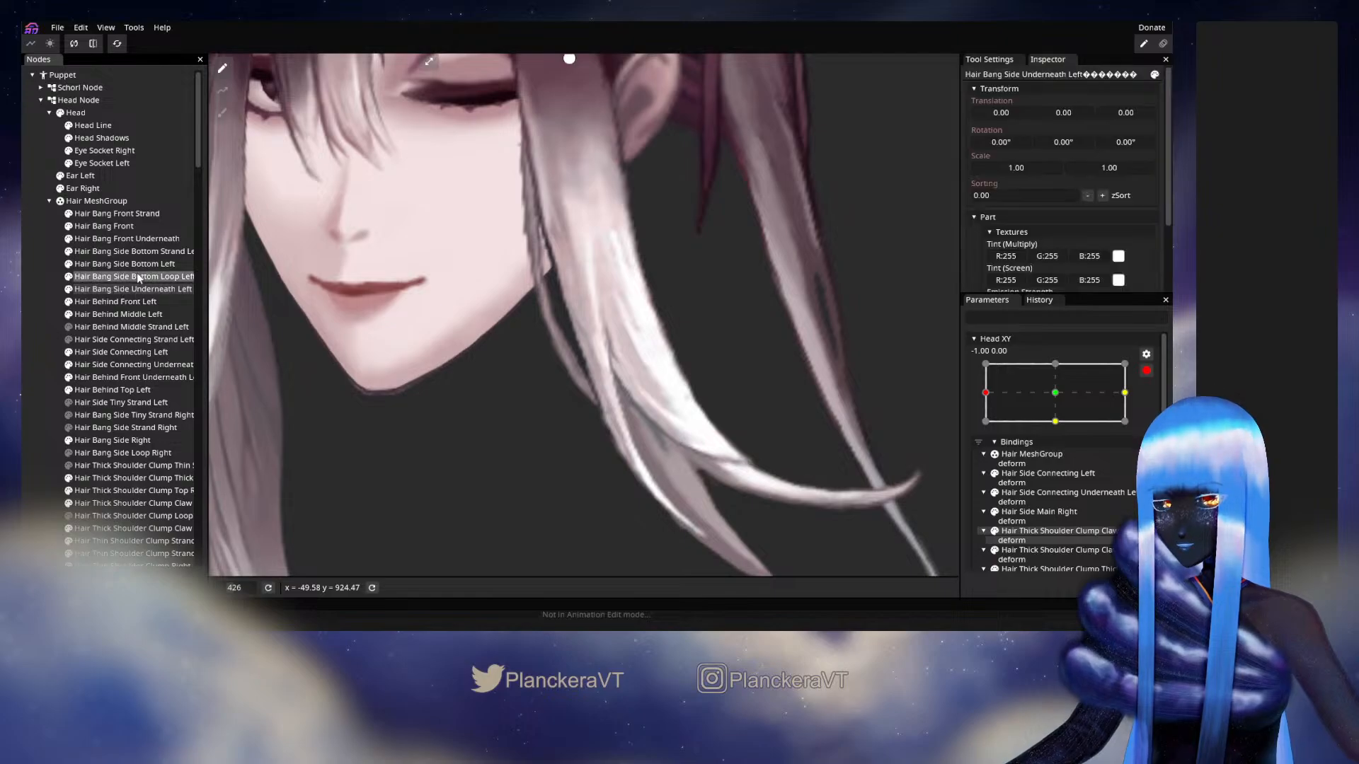
scroll(537, 290, "up", 3)
left_click(556, 292)
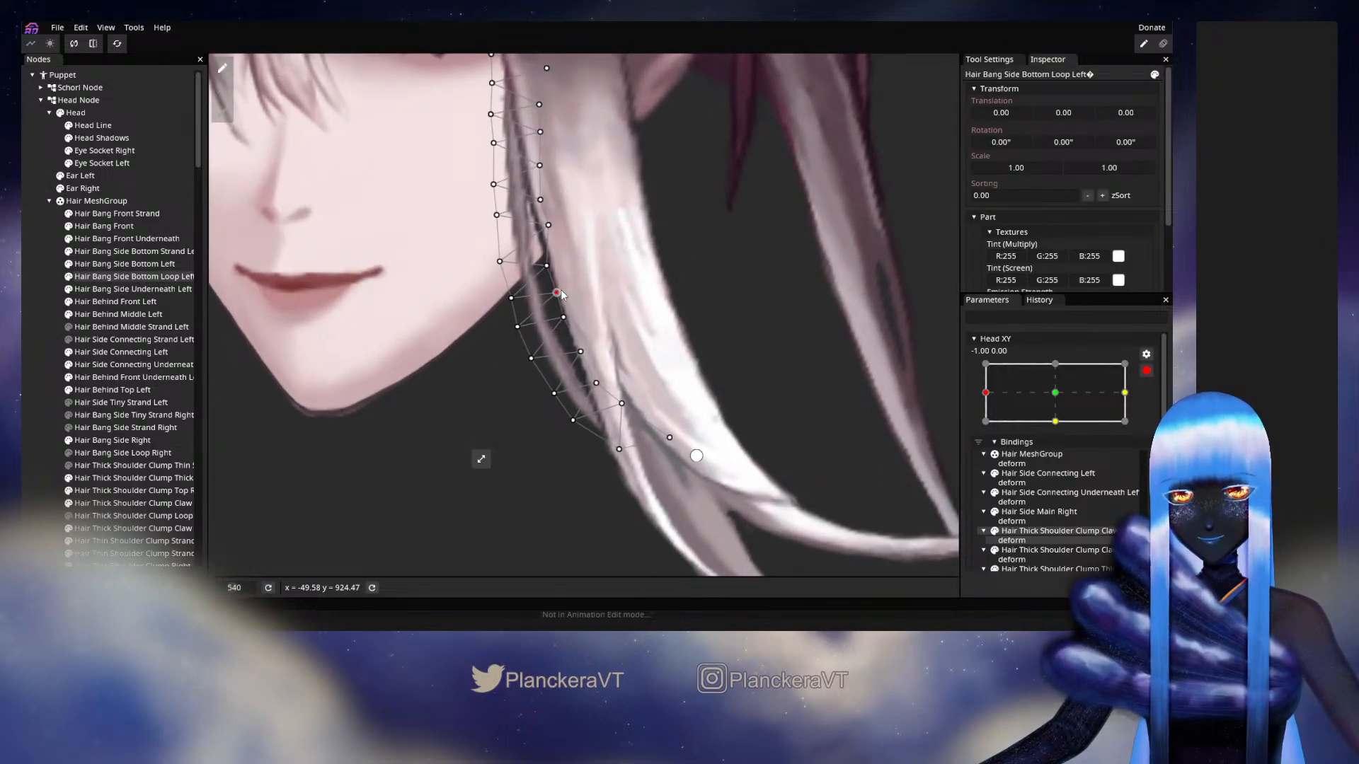
left_click(547, 267)
key("ctrl+s")
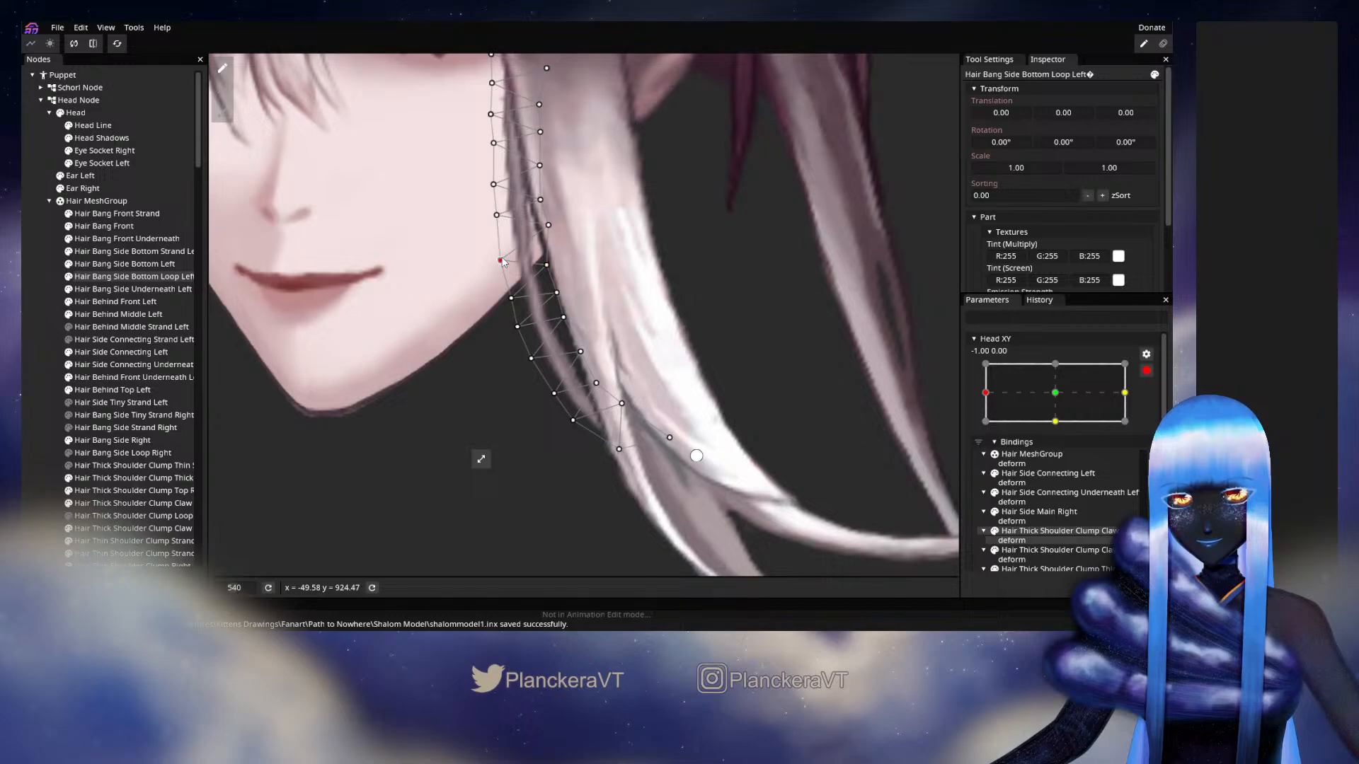
Reposition individual vertices on both edges of the loop strand, from the jawline down to its lower curve
left_click(540, 228)
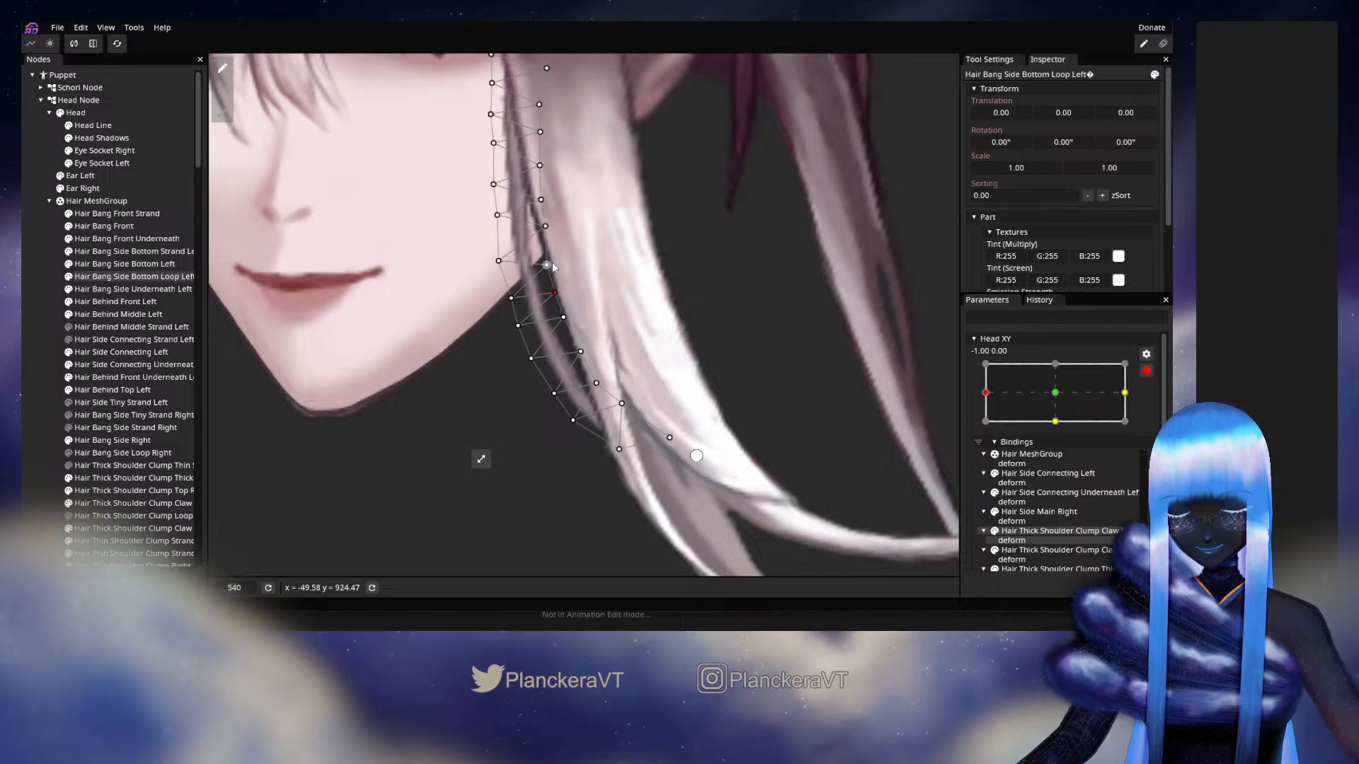
left_click_drag(546, 264, 543, 266)
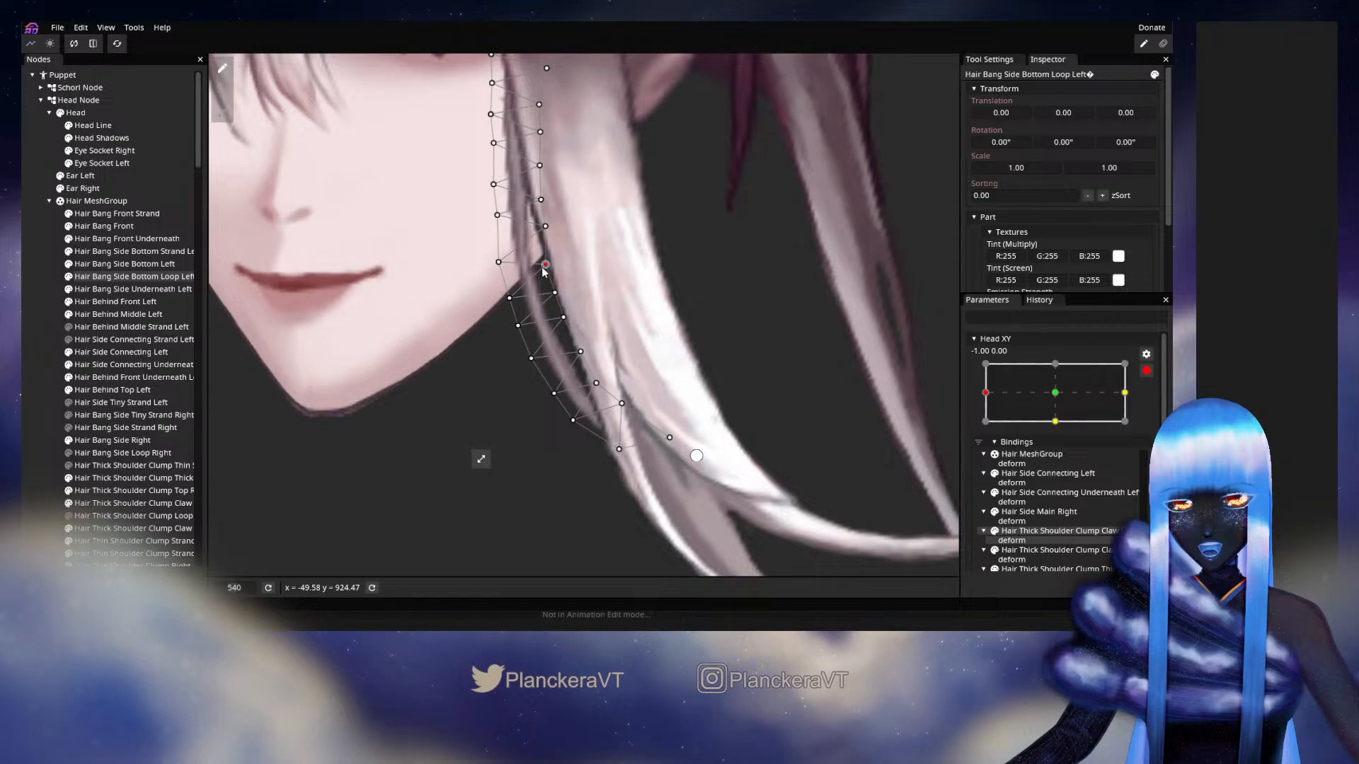
left_click(498, 262)
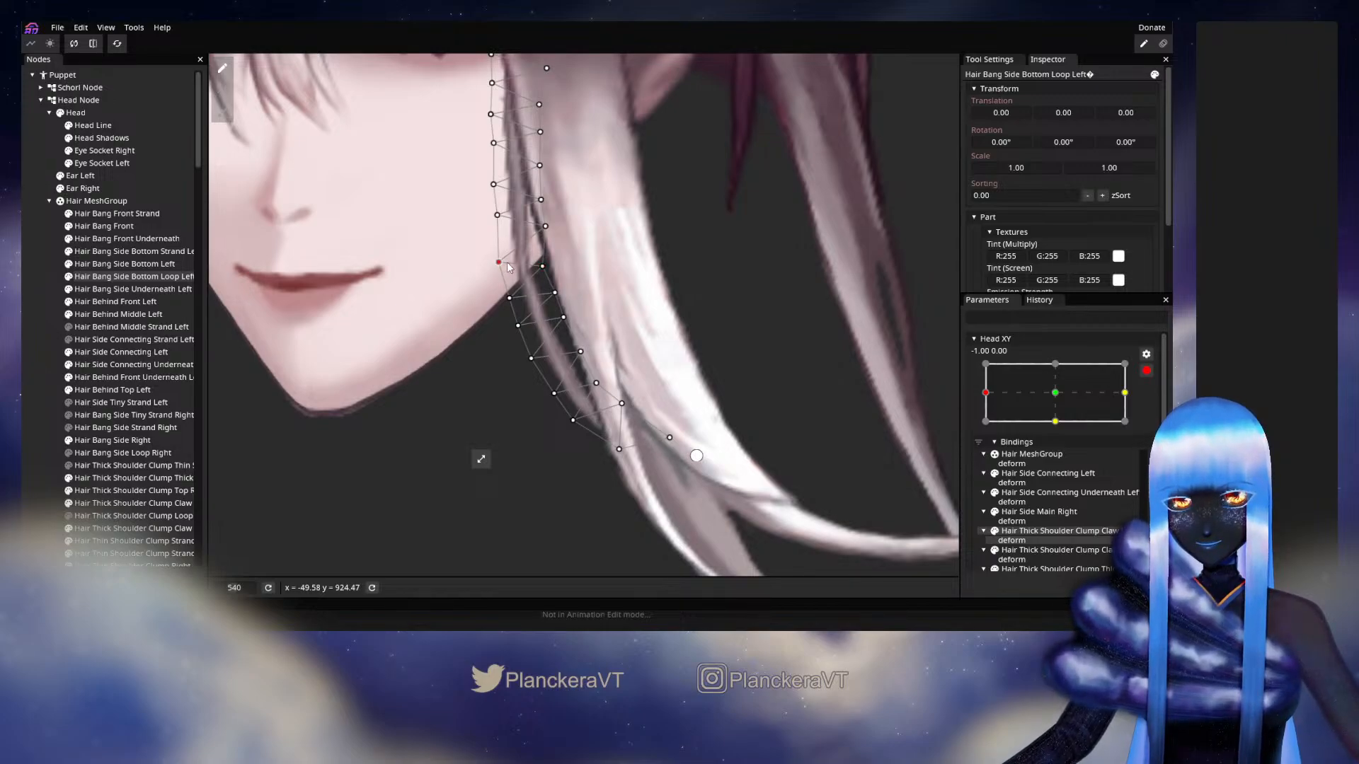
left_click(566, 317)
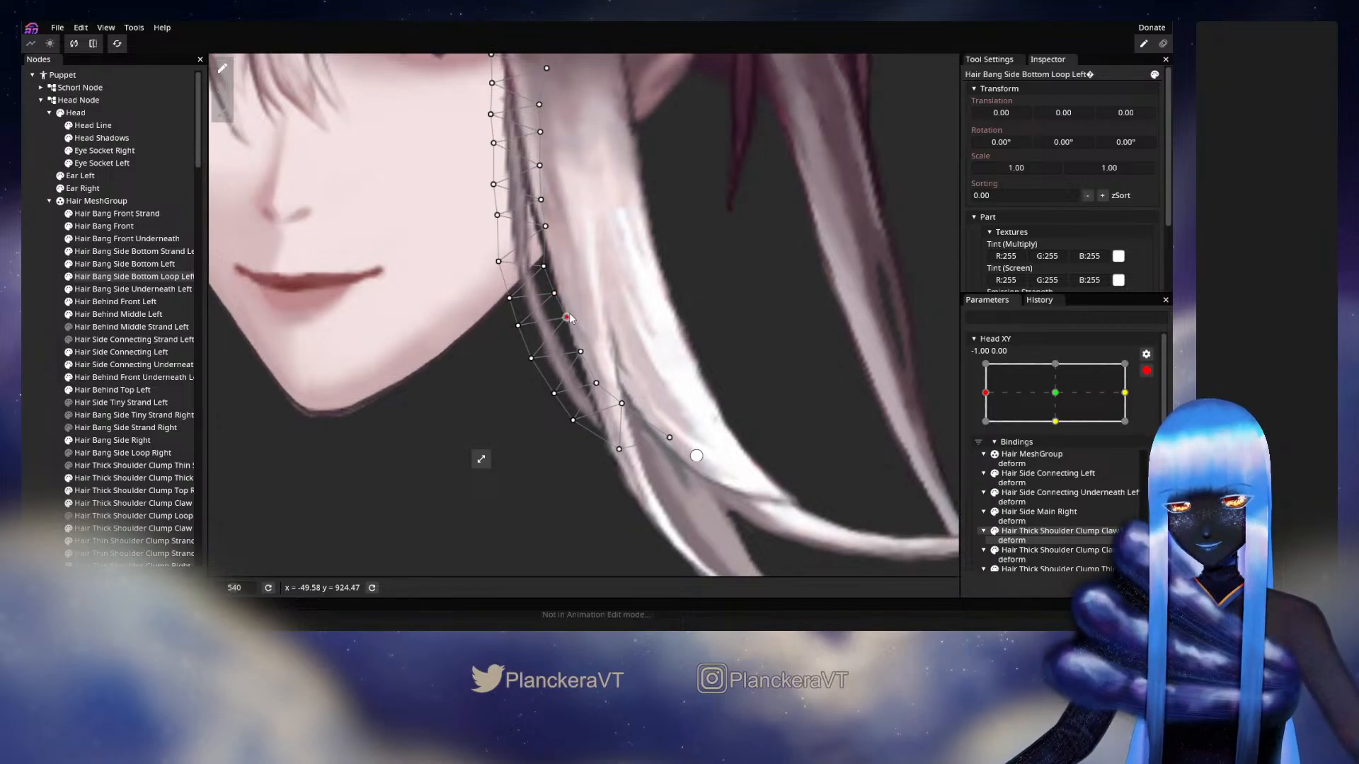
left_click(531, 357)
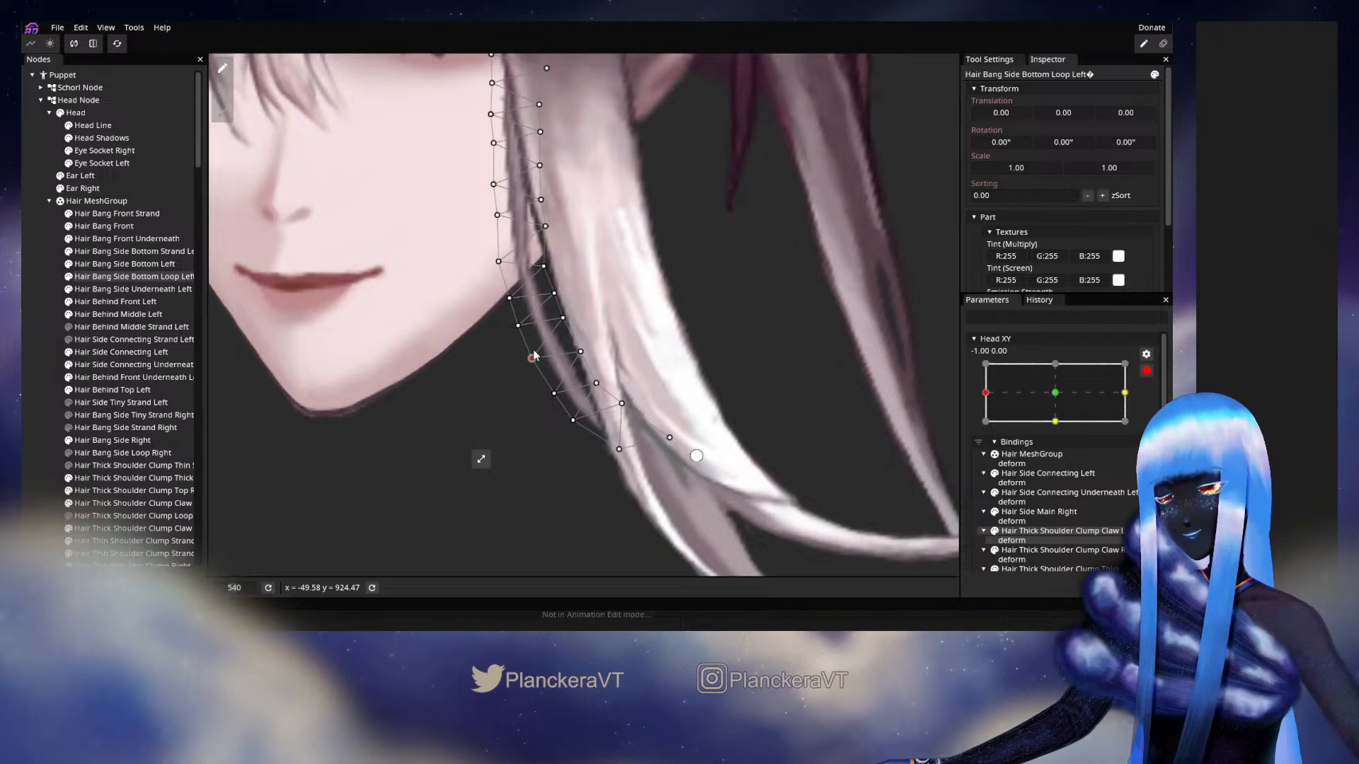
Fine-tune the loop strand's outer-edge vertices between the jaw corner and the curve below it, and deselect the strand
left_click(579, 351)
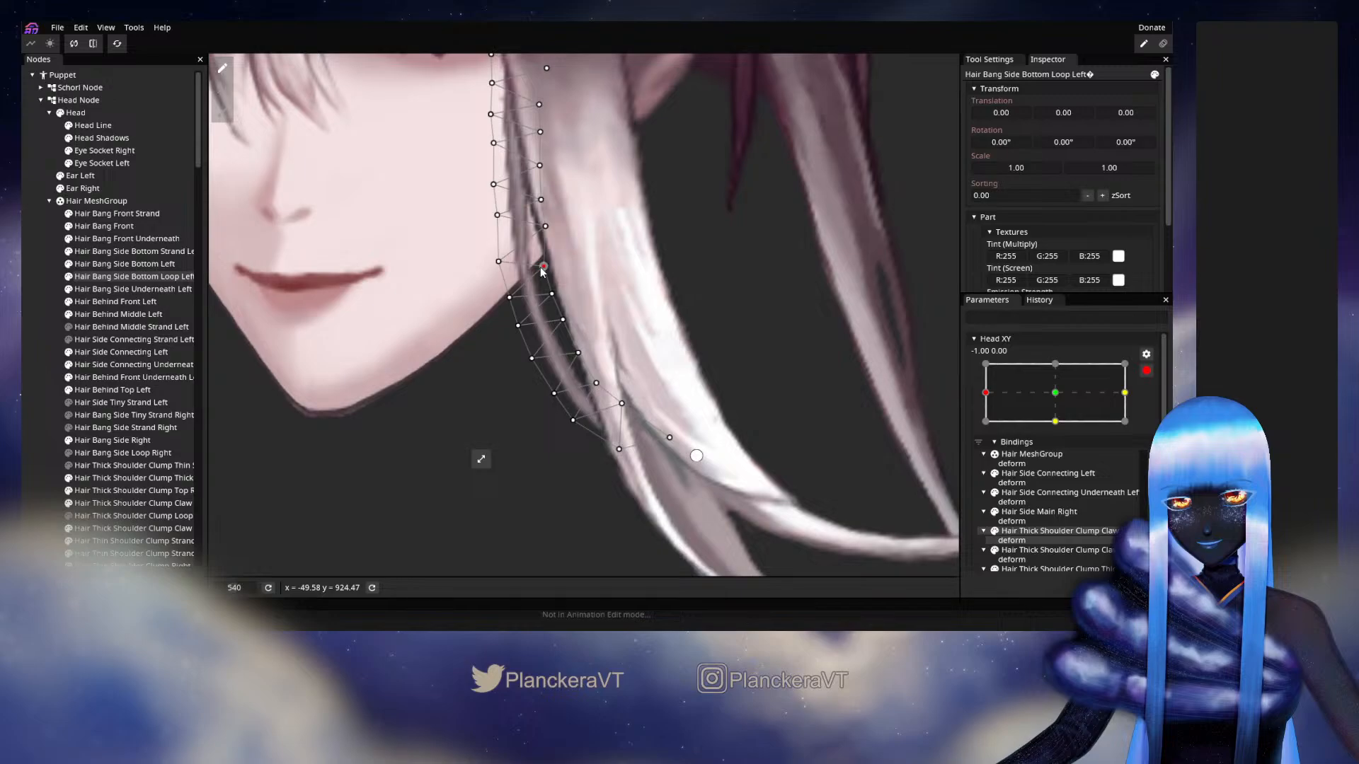
left_click_drag(542, 272, 542, 266)
left_click(577, 349)
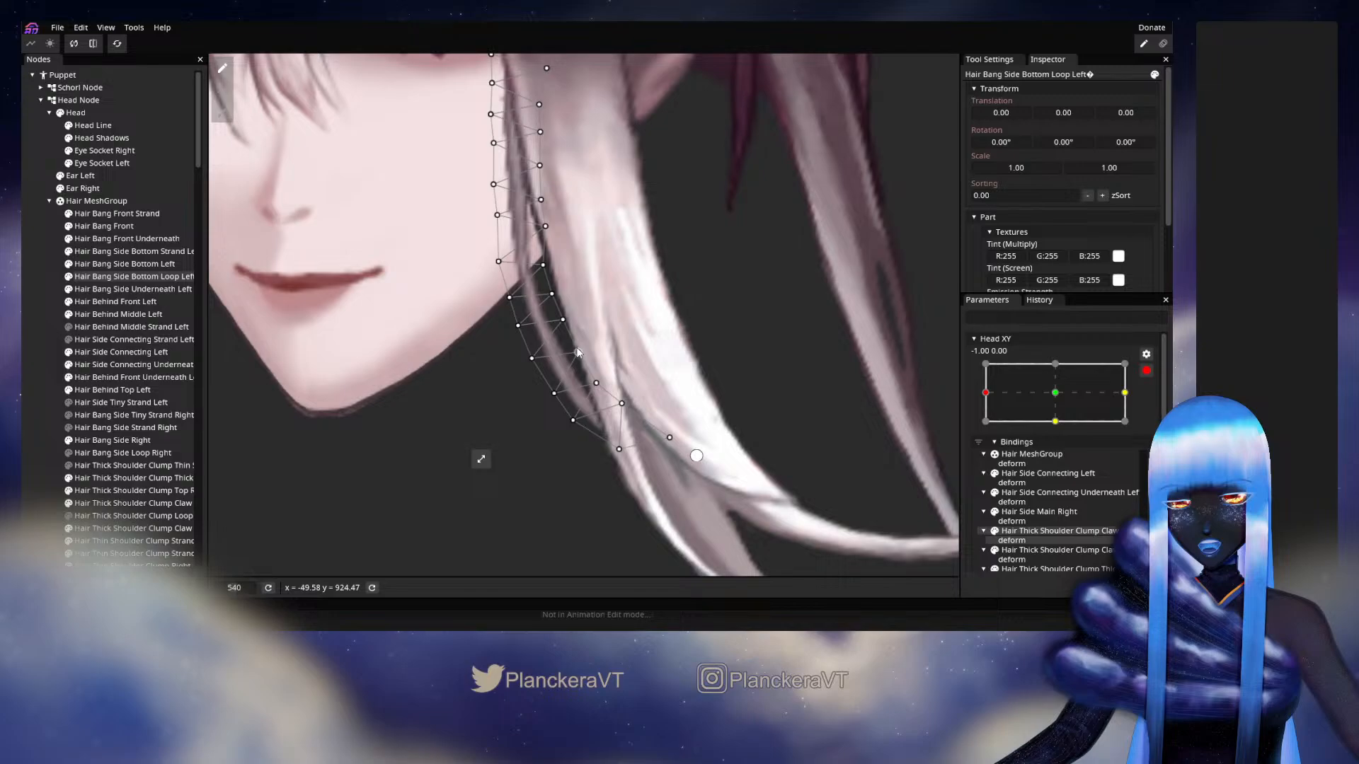
left_click(563, 320)
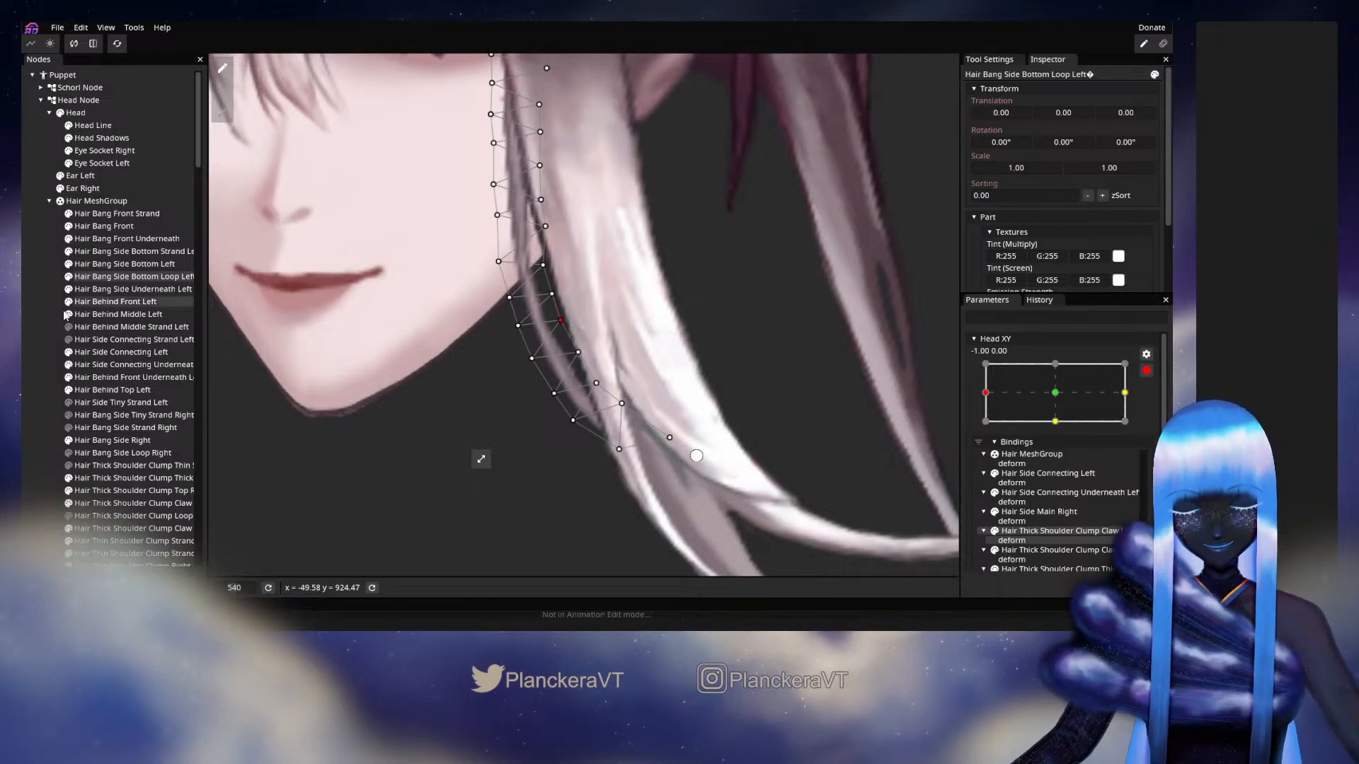
left_click(38, 334)
Preview the Head XY motion around the face and side hair, and resume keypoint editing at -1.00 0.00
scroll(599, 396, "down", 3)
scroll(600, 399, "down", 3)
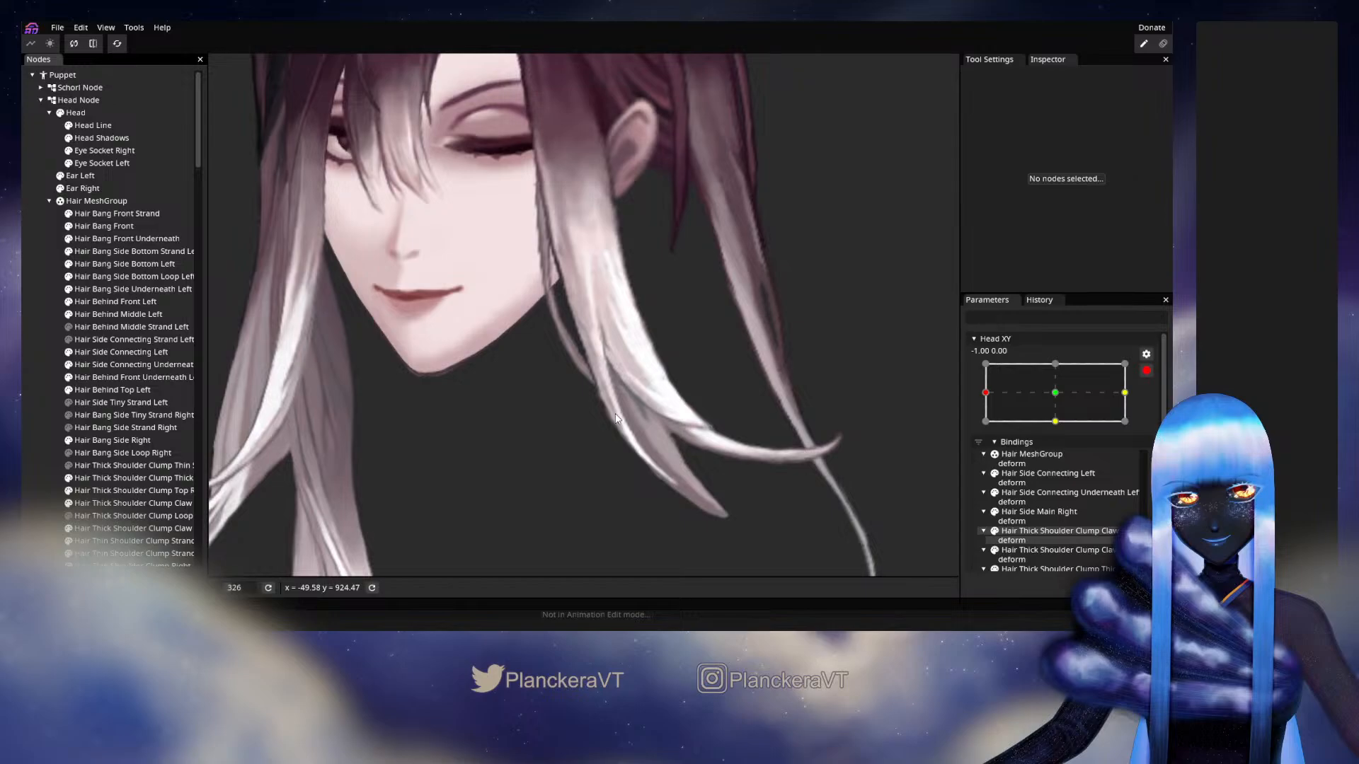
mouse_move(986, 428)
left_mouse_down()
mouse_move(1054, 424)
mouse_move(985, 427)
mouse_move(1049, 424)
mouse_move(1058, 446)
mouse_move(1052, 422)
mouse_move(980, 418)
mouse_move(1061, 412)
mouse_move(984, 430)
mouse_move(1054, 429)
mouse_move(985, 429)
left_mouse_up()
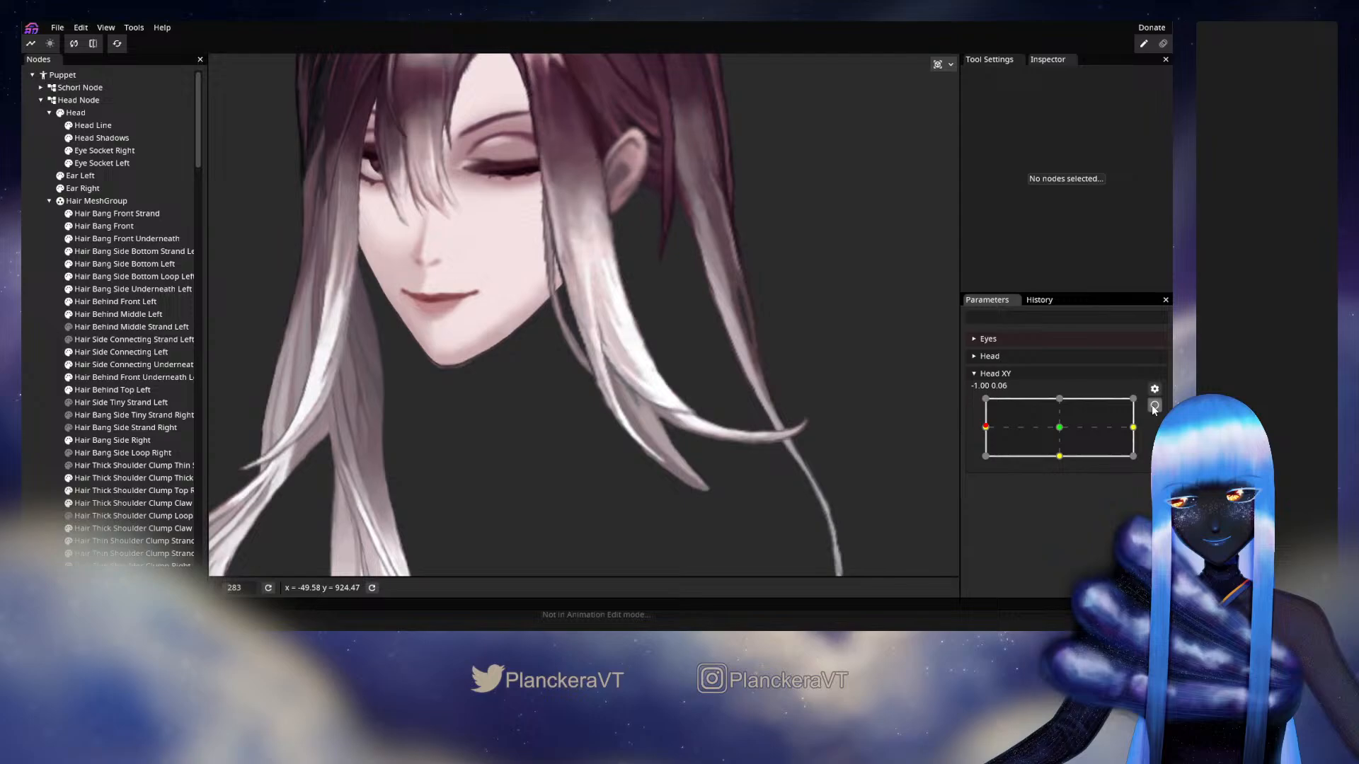
left_click(1154, 406)
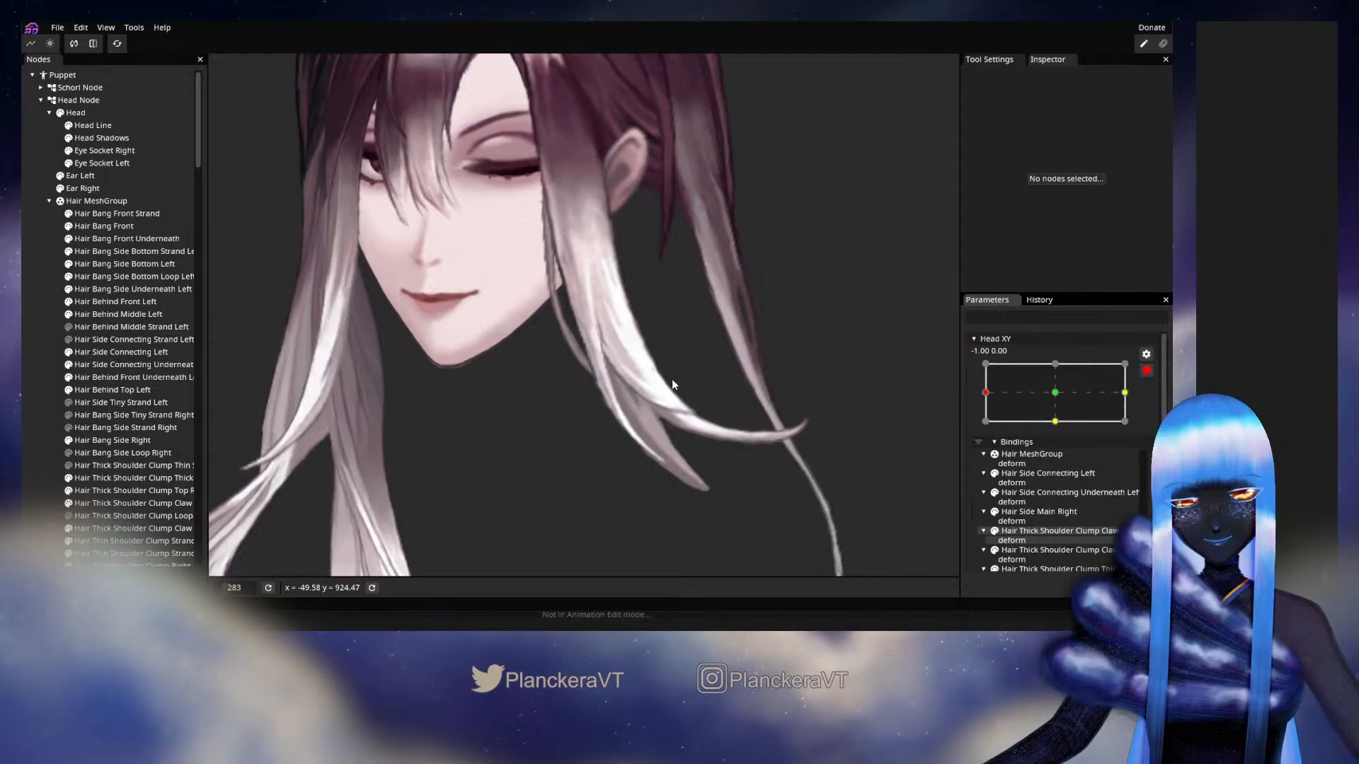
Smooth the bend of Hair Bang Side Bottom Loop Left below the jaw by shifting its edge vertices at Head XY -1.00 0.00
scroll(673, 378, "up", 5)
scroll(678, 376, "up", 1)
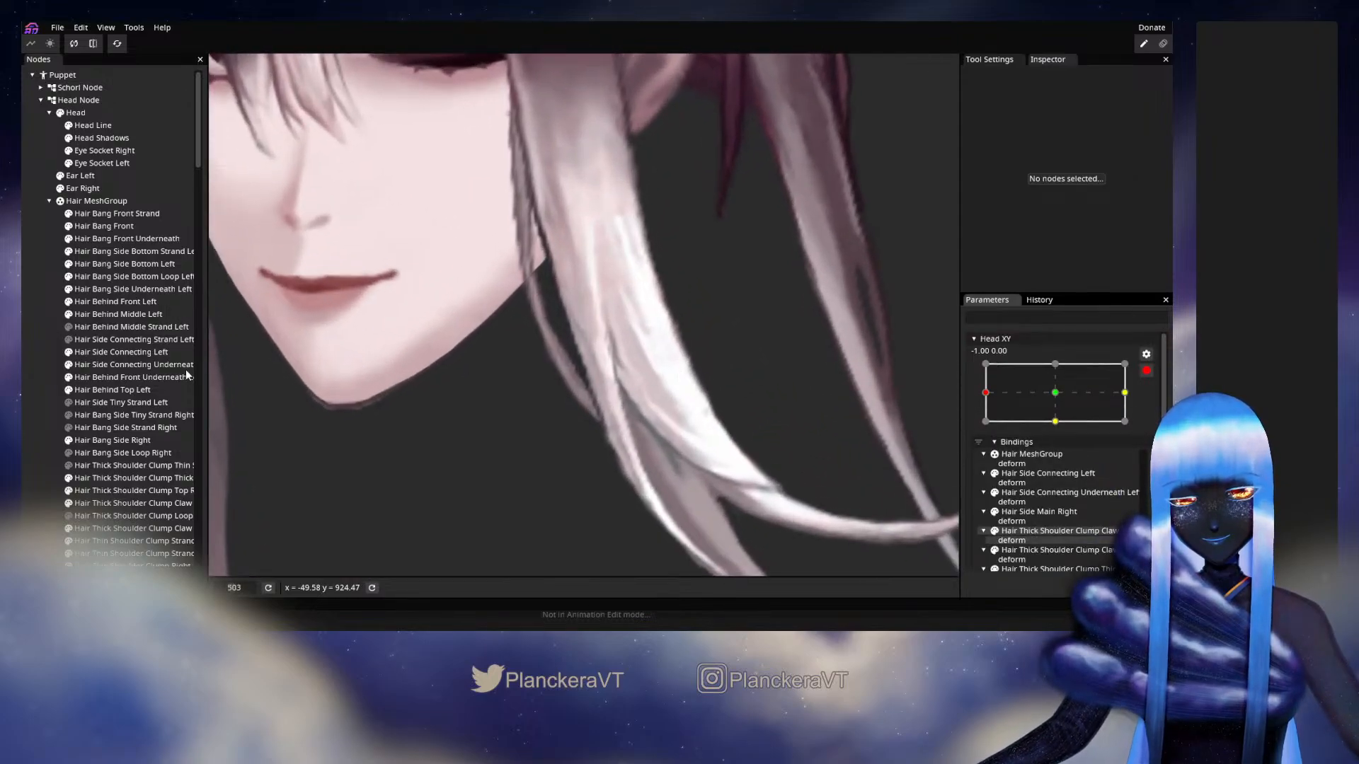
left_click(109, 273)
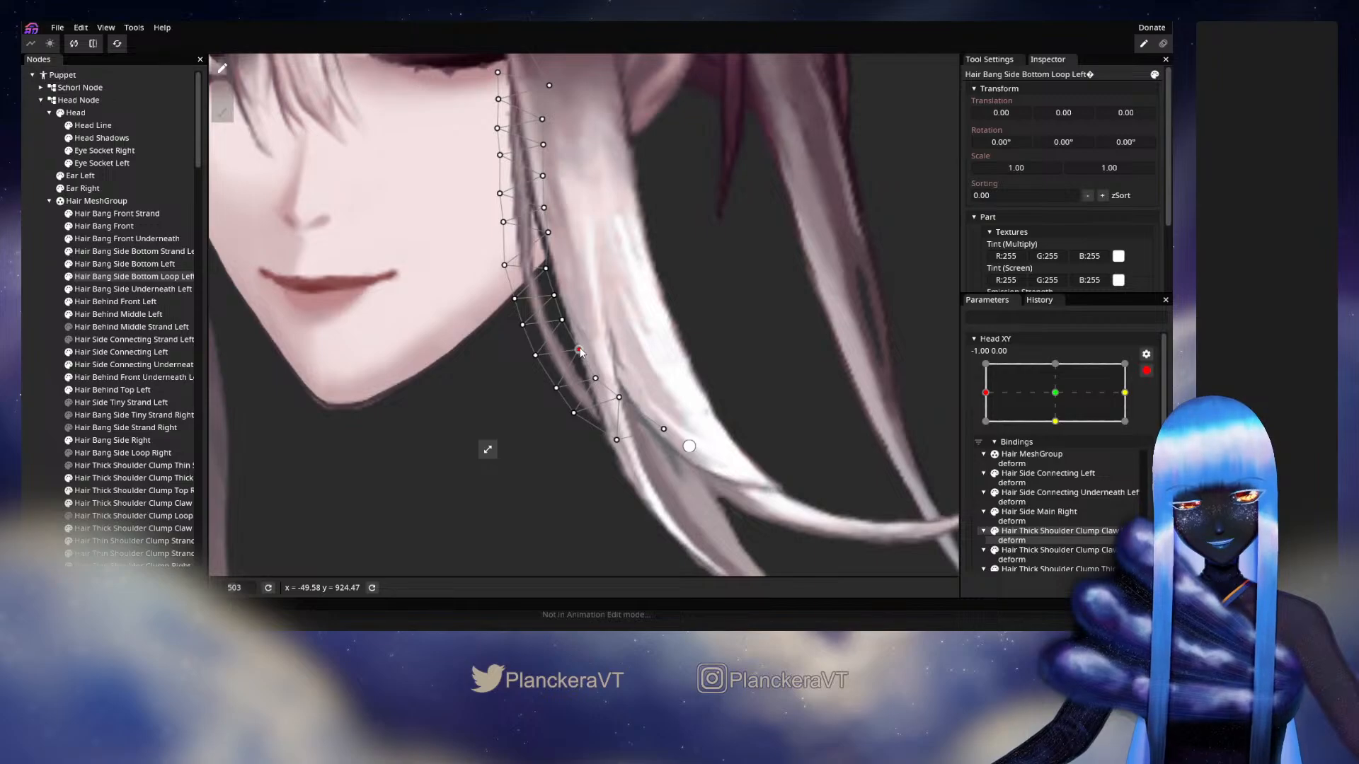
left_click(578, 349)
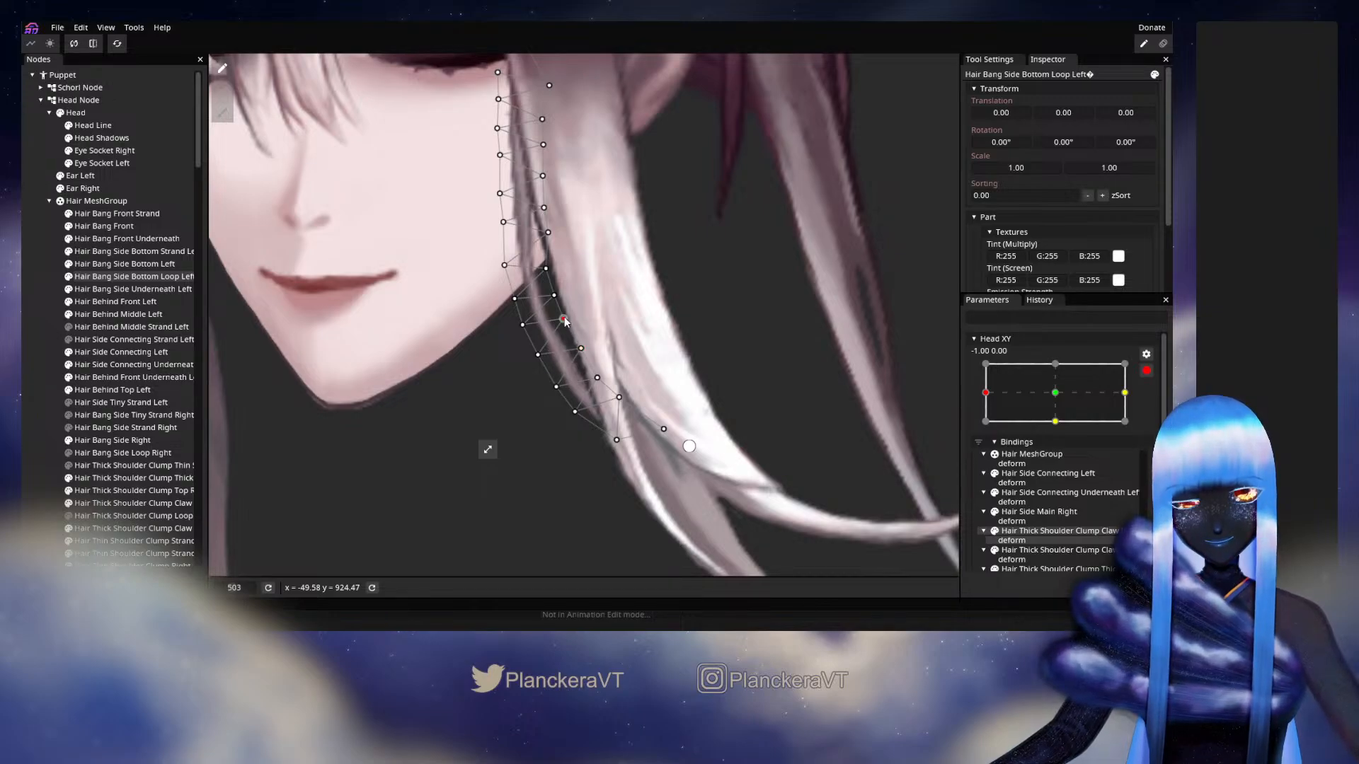
left_click_drag(567, 317, 569, 315)
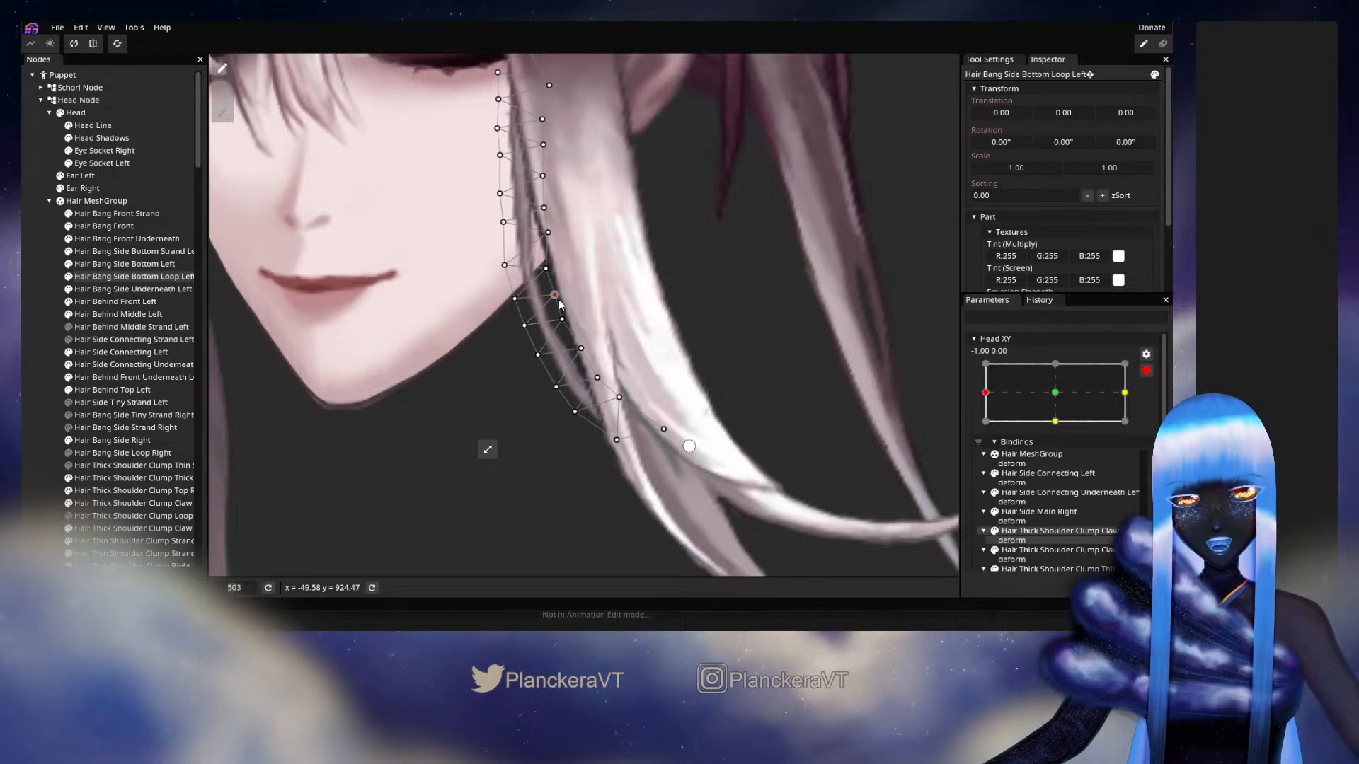
left_click(698, 362)
Test the Head XY motion near -1.00 0.00 with the whole head in view
scroll(683, 364, "down", 5)
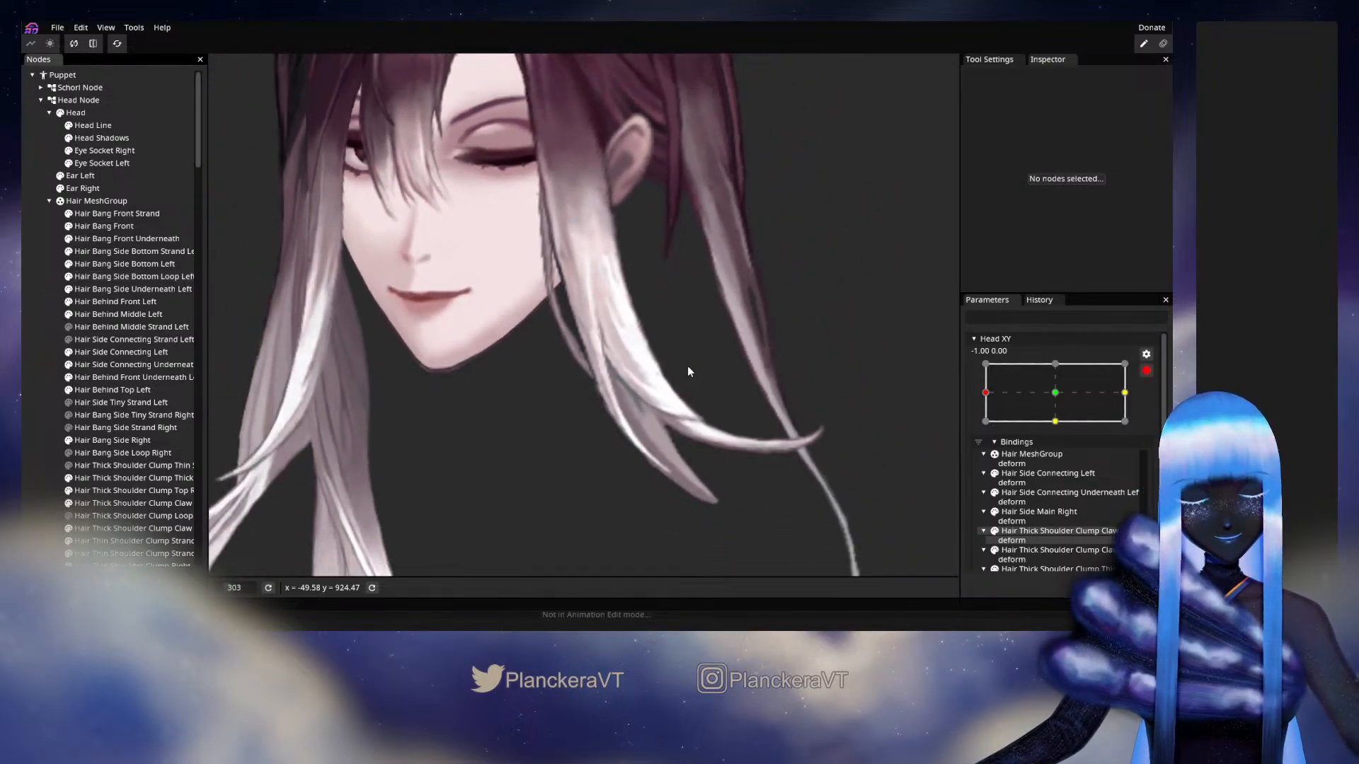
scroll(688, 369, "down", 2)
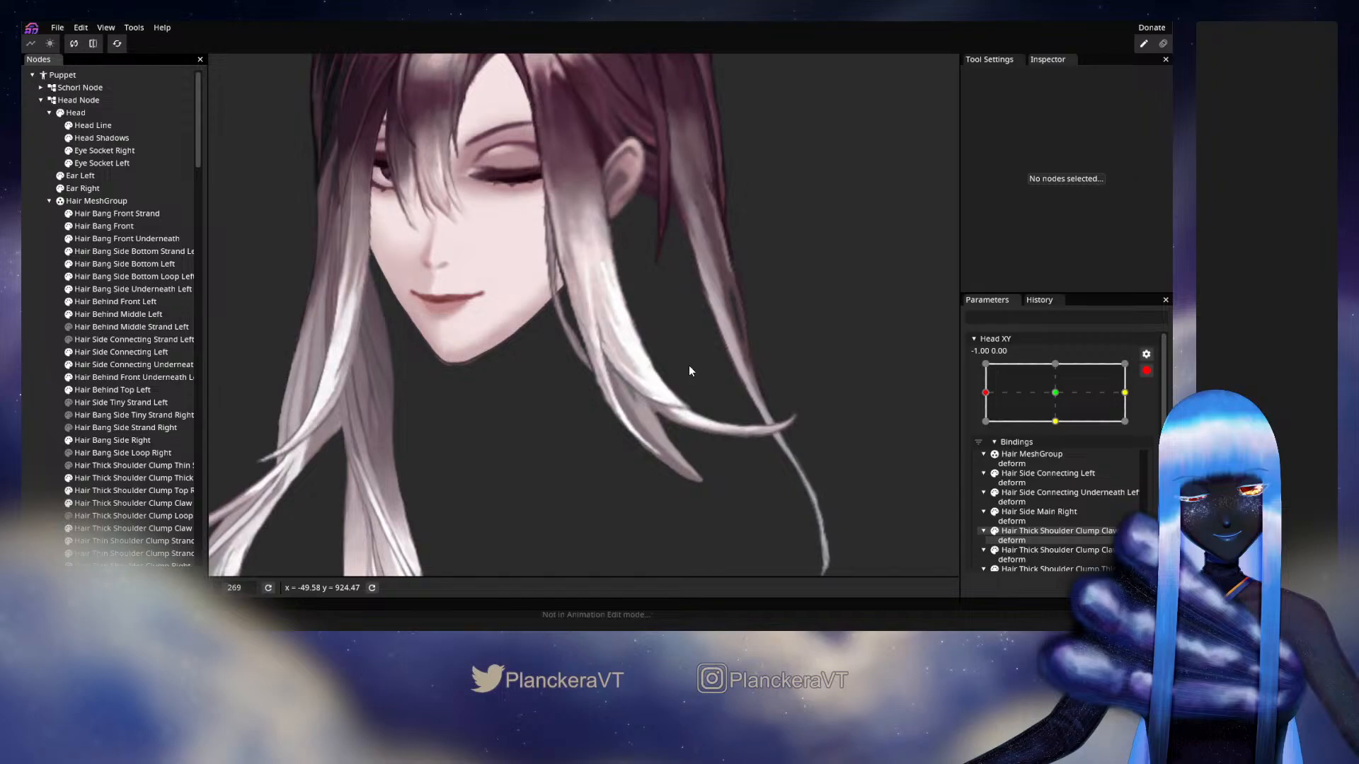
scroll(689, 368, "down", 4)
mouse_move(985, 428)
left_mouse_down()
mouse_move(1059, 428)
mouse_move(984, 427)
left_mouse_up()
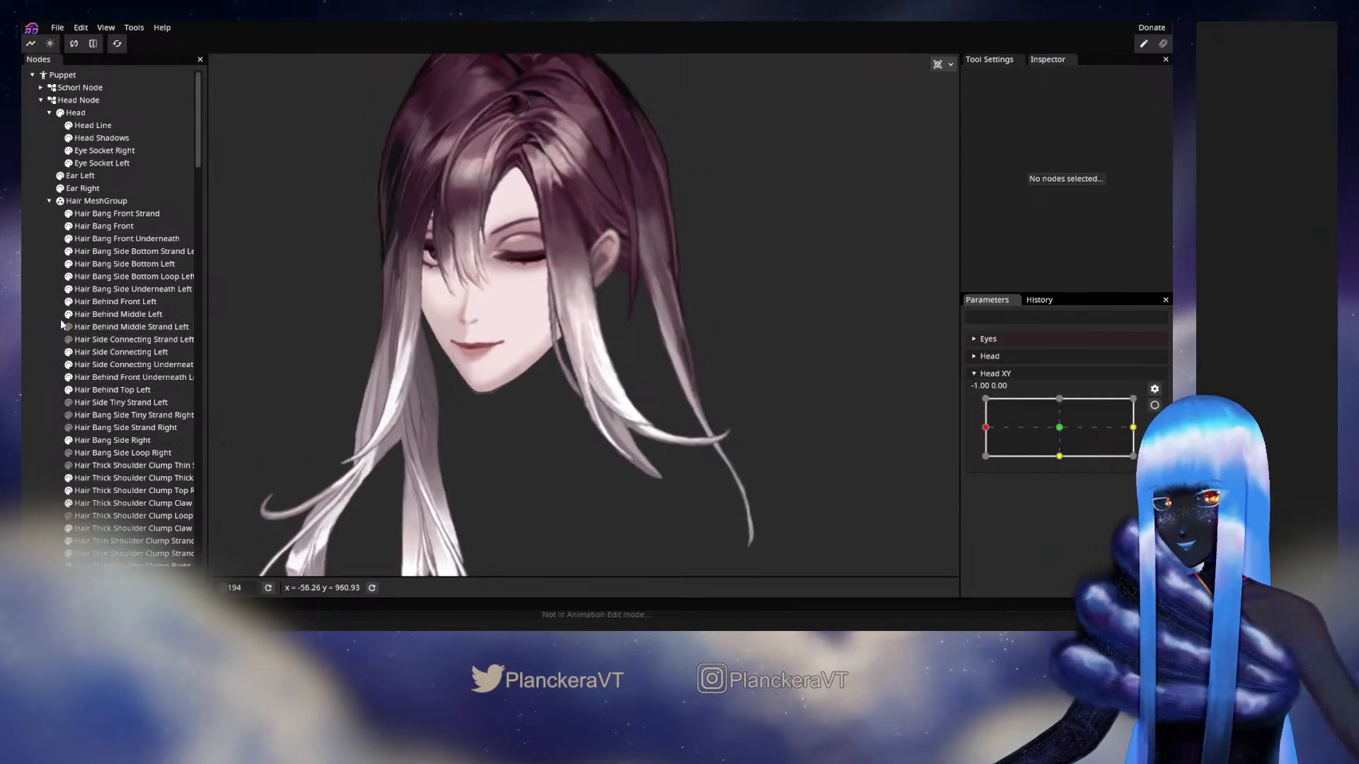
Show Hair Behind Middle Strand Left, test its Head XY motion, and resume keypoint editing at -1.00 0.00
left_click_drag(986, 427, 984, 435)
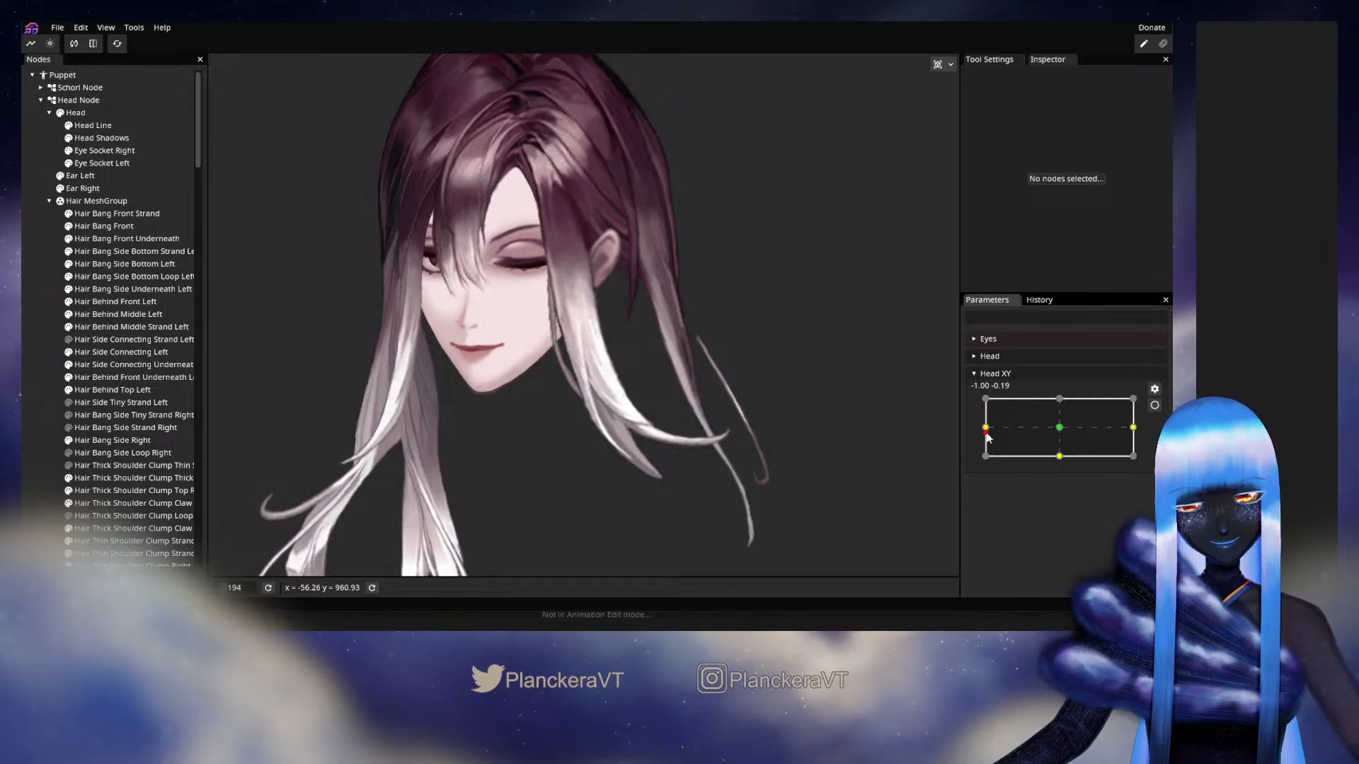
left_click_drag(988, 439, 985, 427)
left_click(1154, 405)
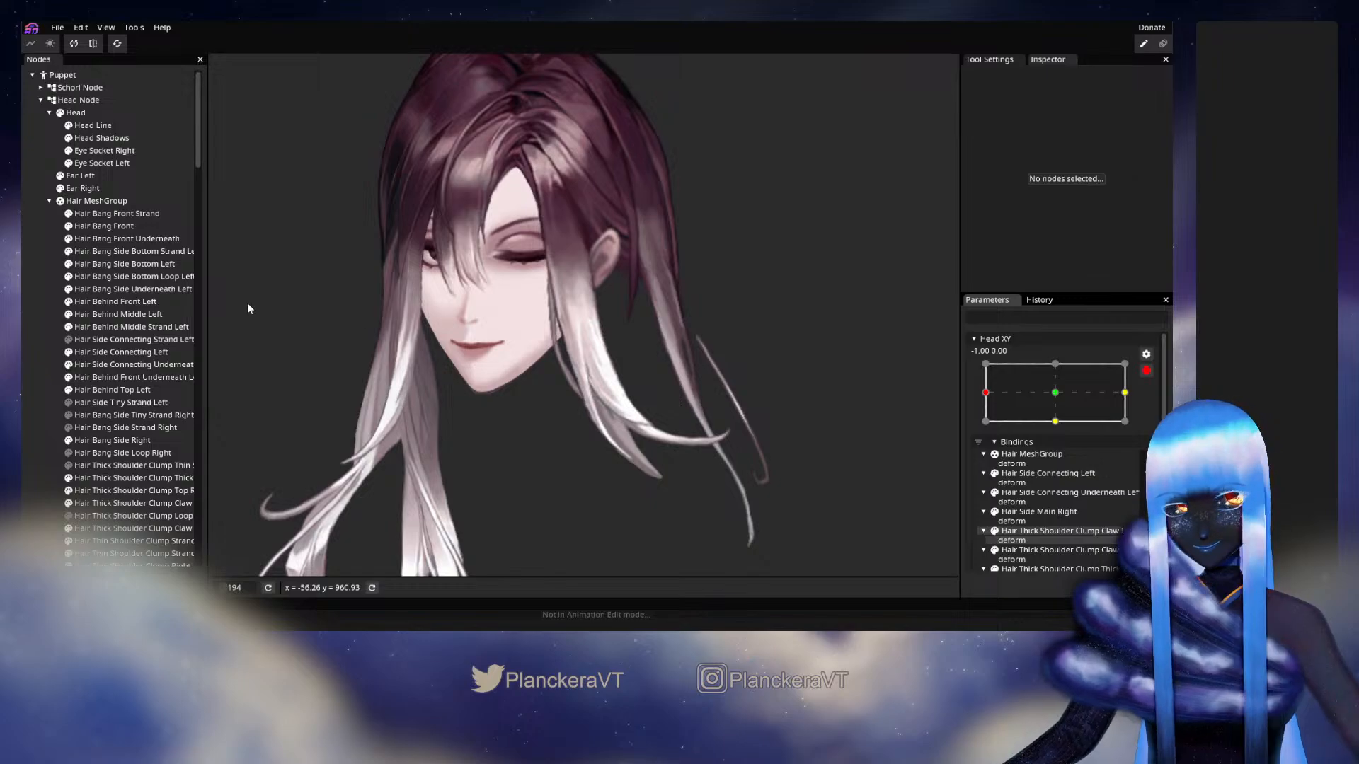
Brush the upper end of Hair Behind Middle Strand Left toward the head at Head XY -1.00 0.00, comparing it with keypoints 0.00 0.00 and -1.00 -1.00
left_click(117, 325)
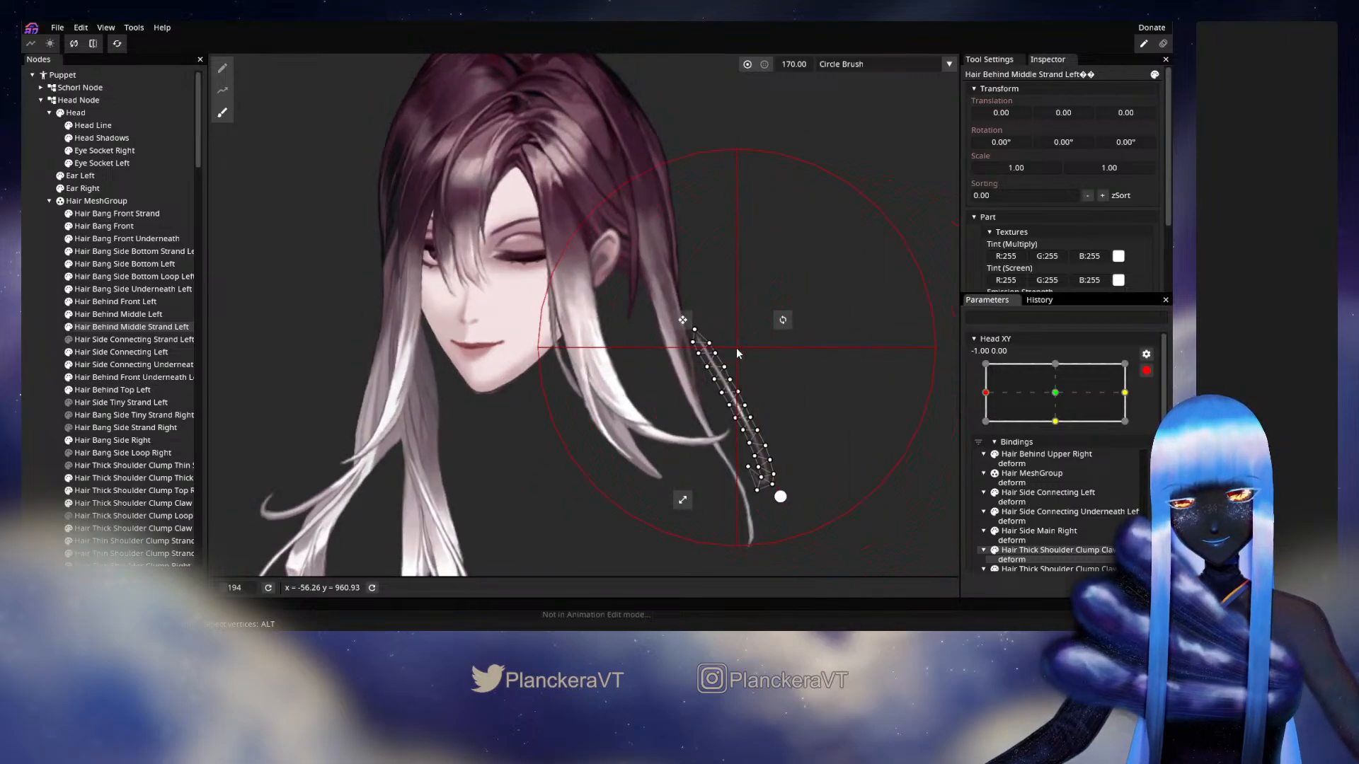
left_click_drag(710, 334, 700, 341)
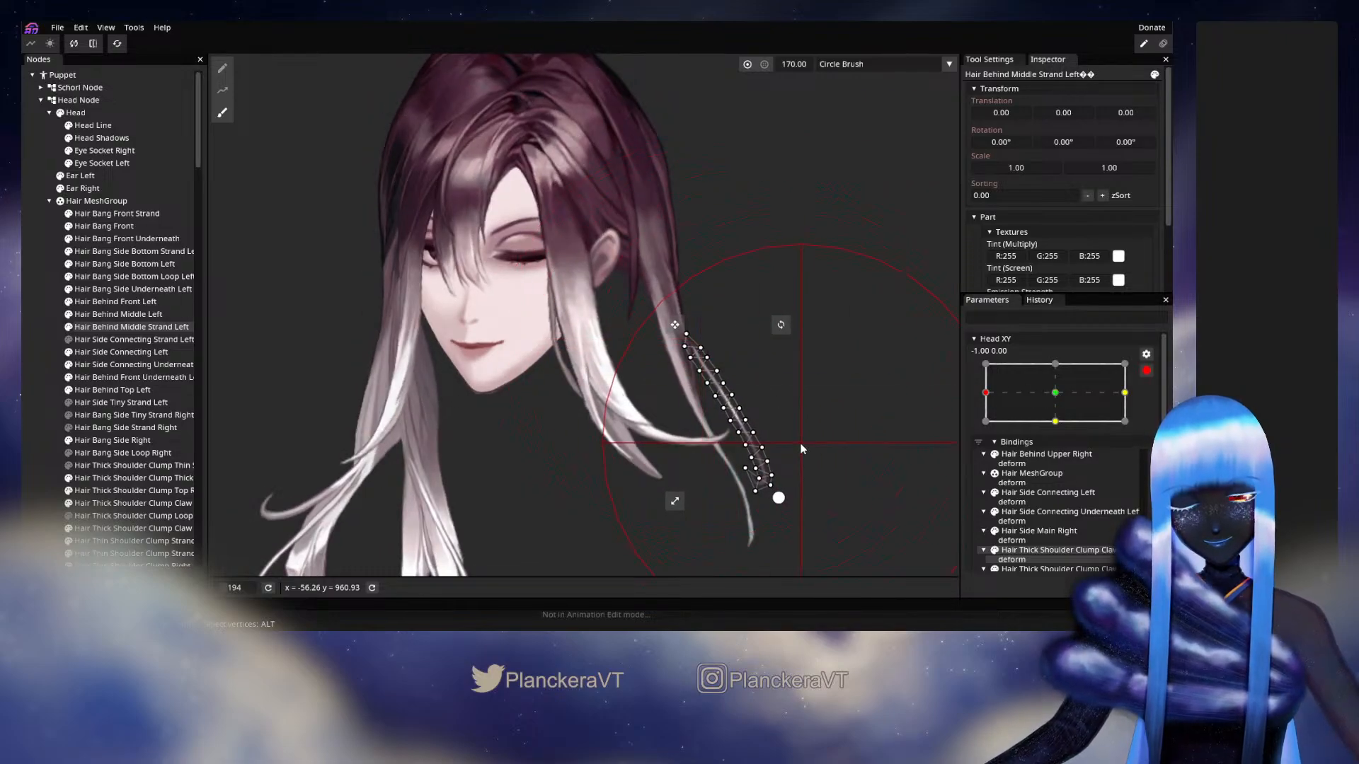
left_click(1069, 403)
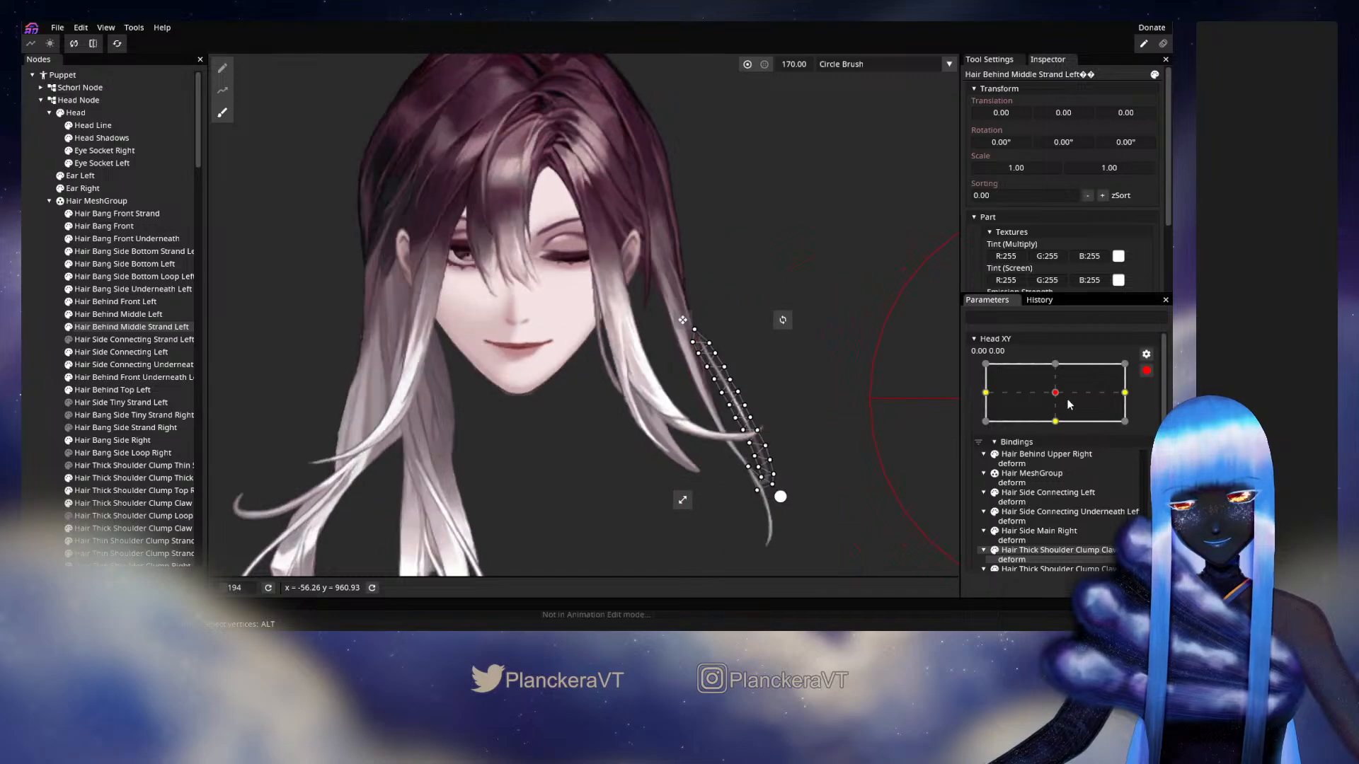
left_click(985, 422)
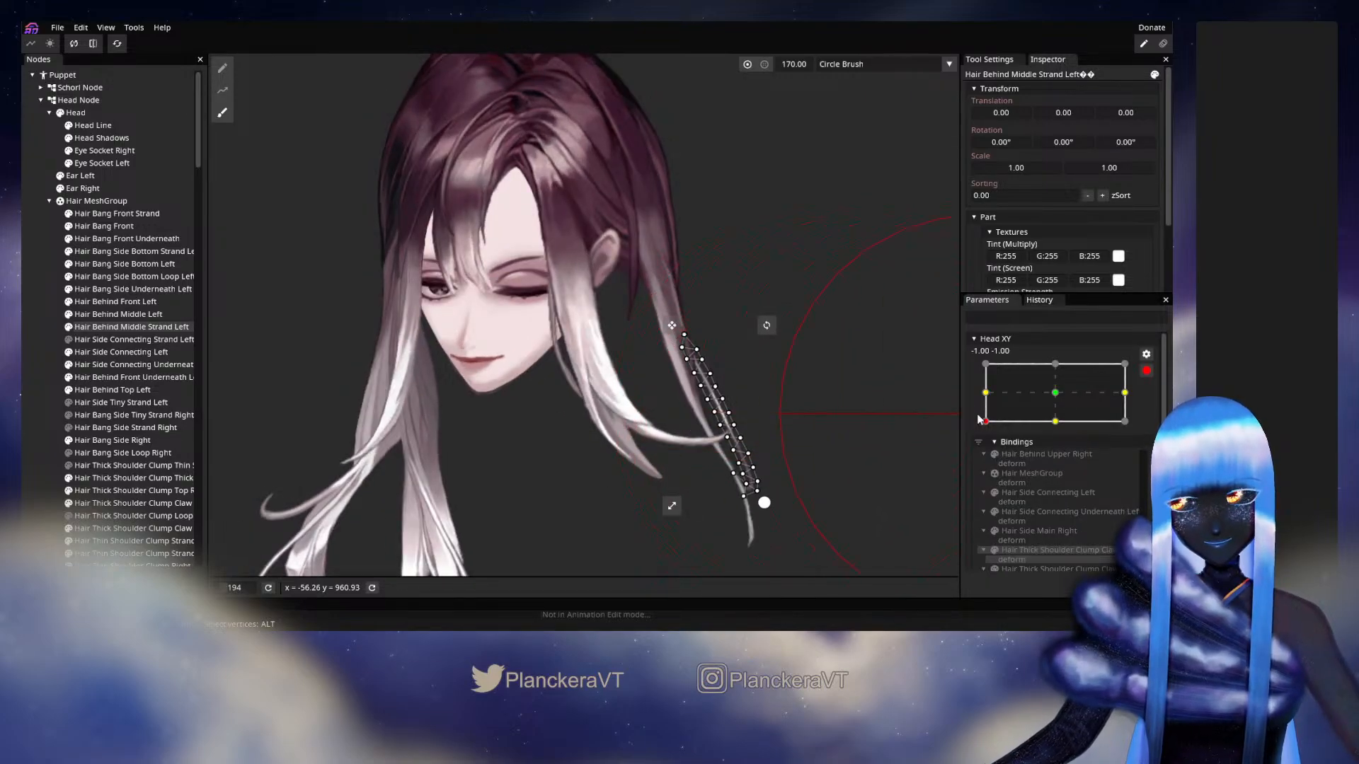
left_click(985, 392)
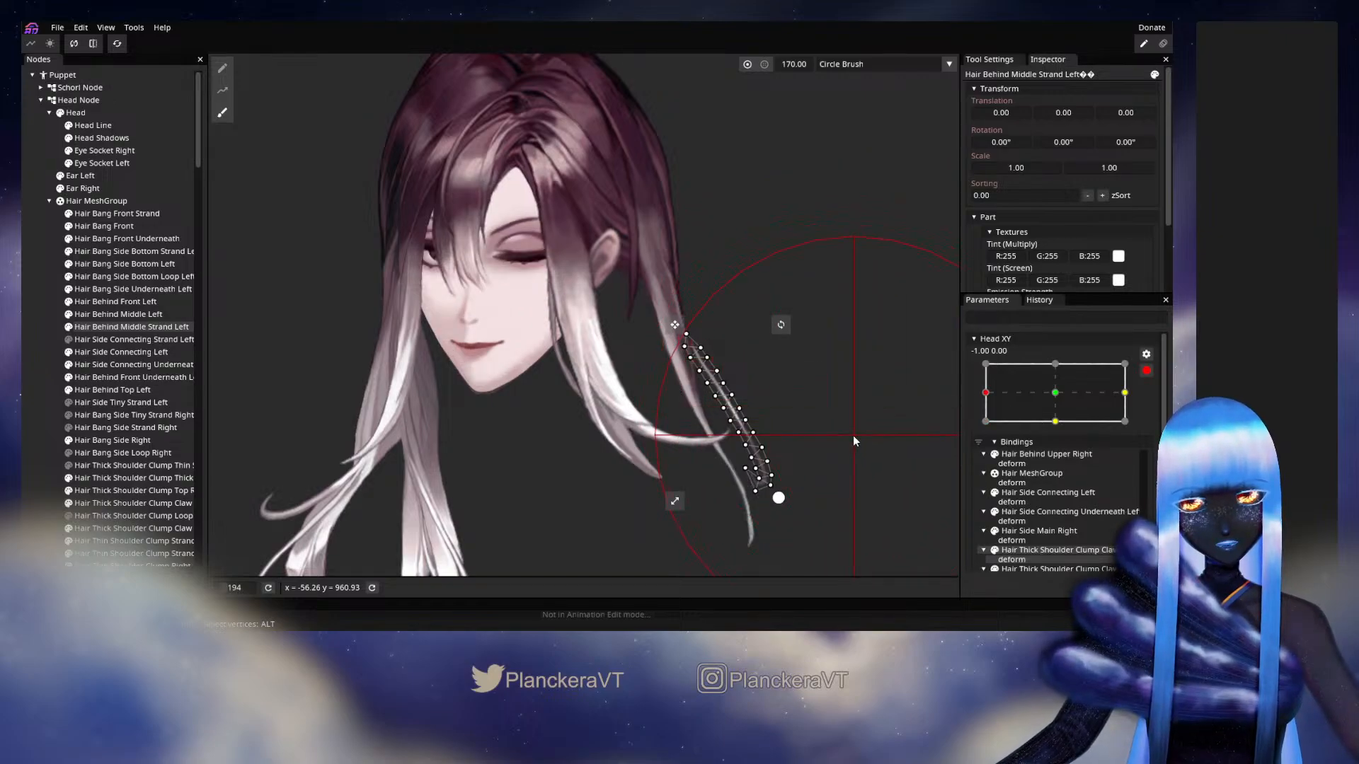
Brush the lower length of Hair Behind Middle Strand Left inward along the back hair with the 170.00 circle brush, and adjust its upper end
left_click_drag(853, 436, 829, 445)
left_click_drag(815, 503, 806, 505)
left_click_drag(706, 309, 704, 308)
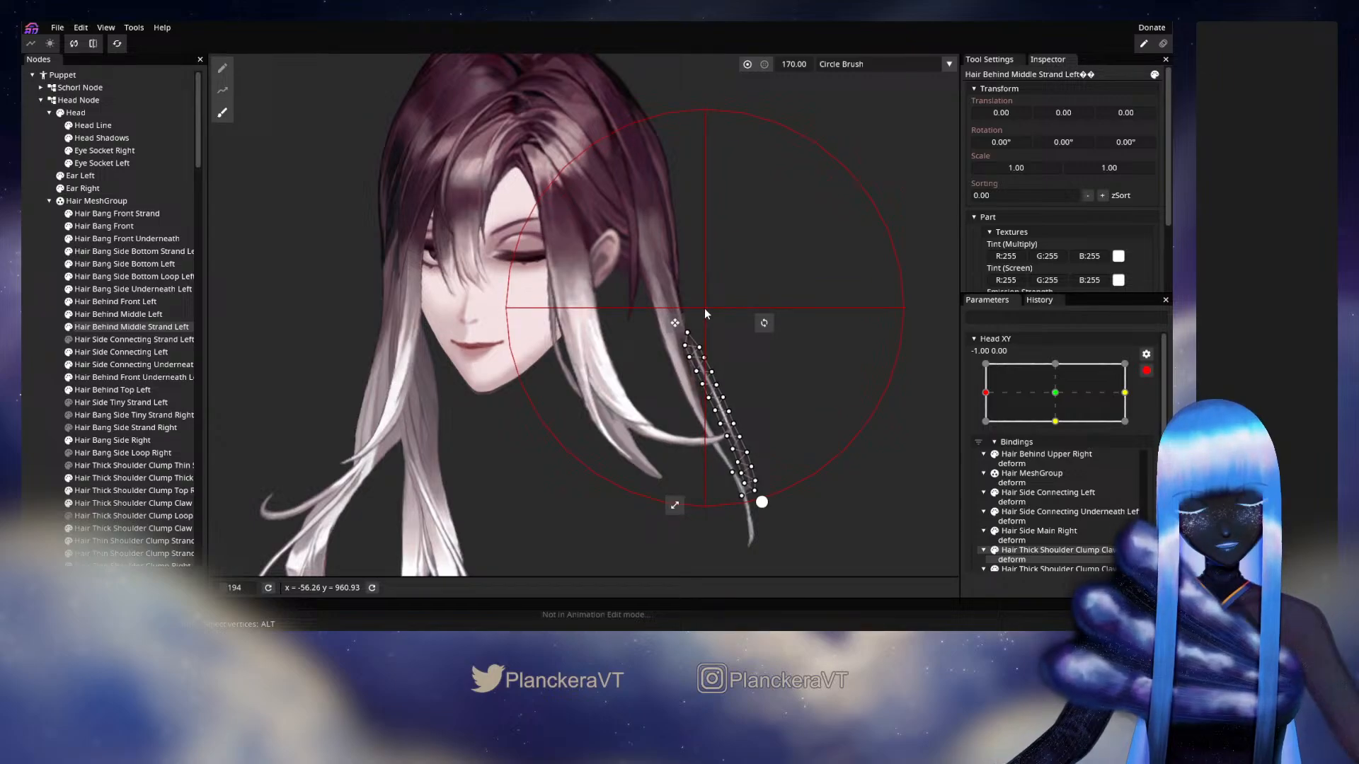
Preview the Head XY motion of the reshaped middle strand, and resume keypoint editing at -1.00 0.00
left_click(50, 385)
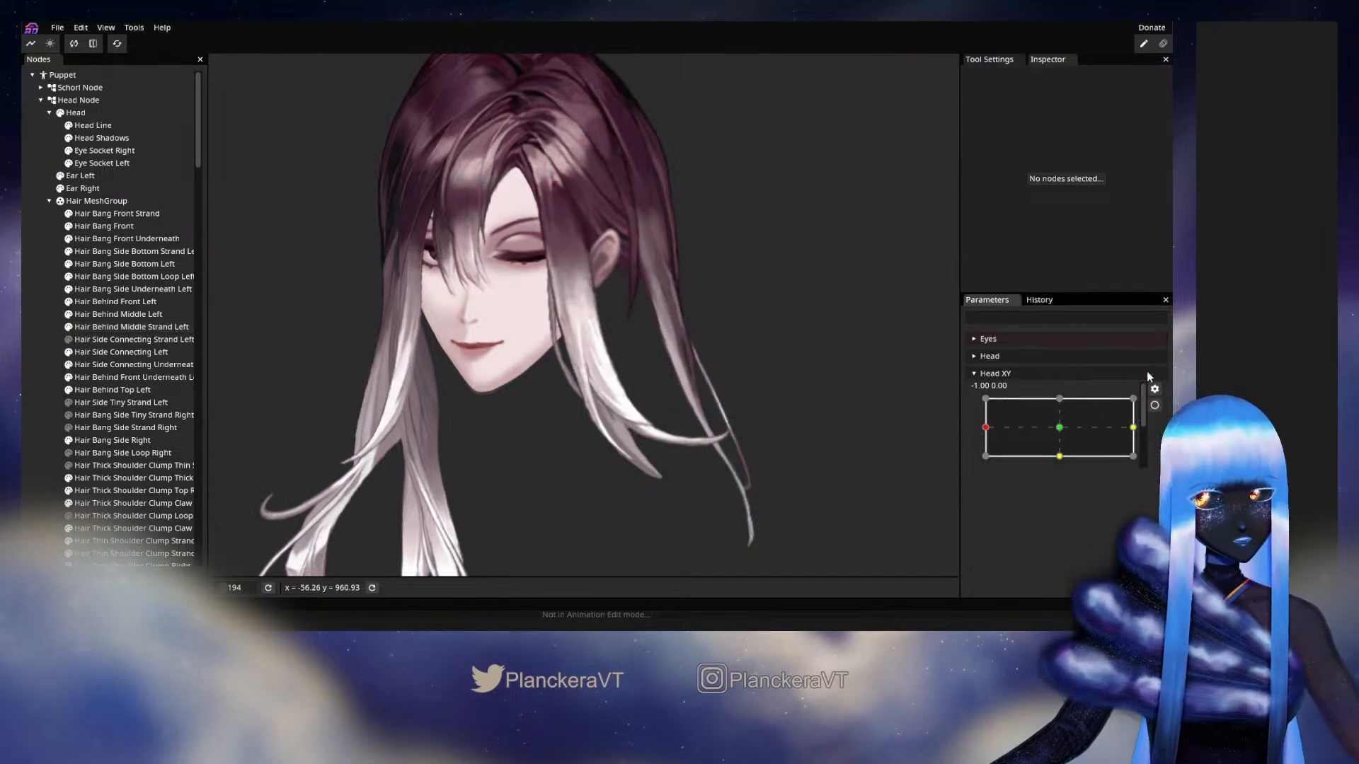
mouse_move(985, 427)
left_mouse_down()
mouse_move(1060, 430)
mouse_move(985, 438)
left_mouse_up()
left_click(1154, 405)
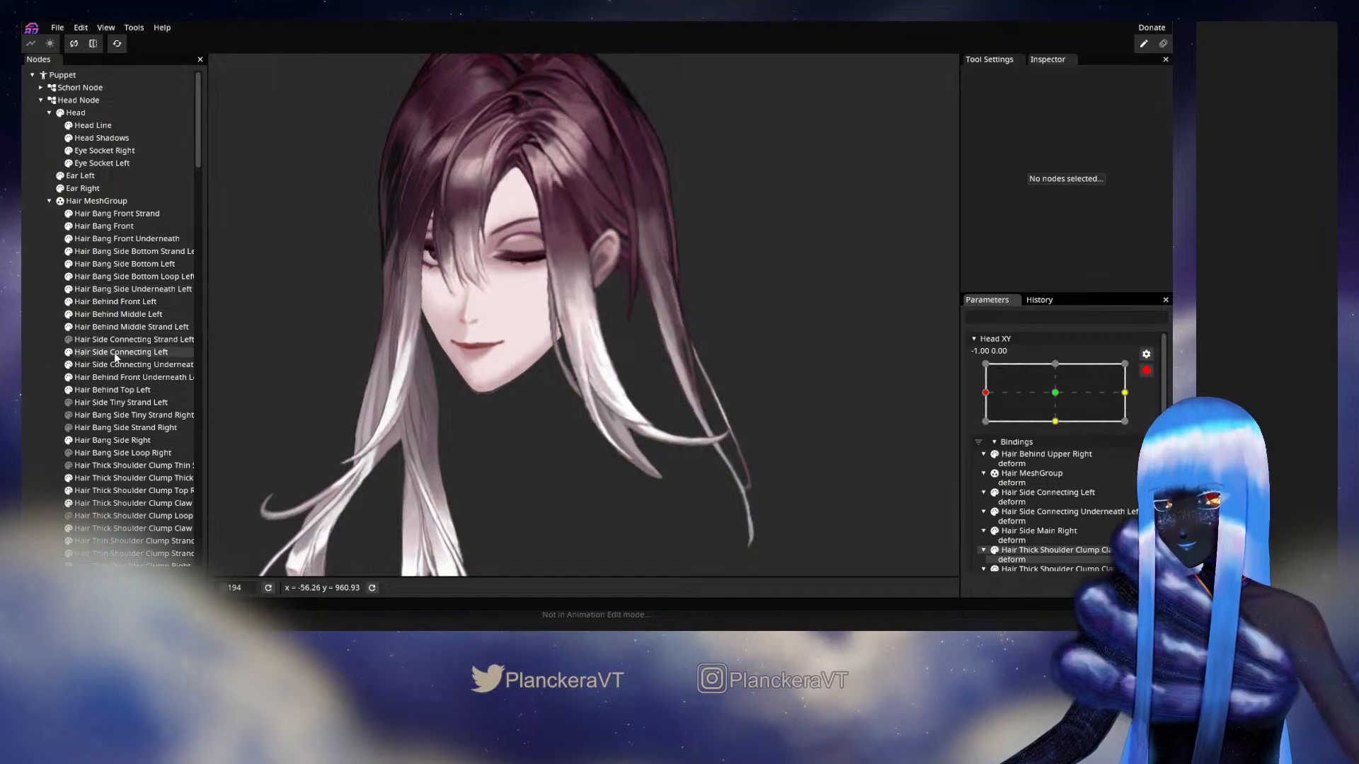
Nudge the upper end of Hair Behind Middle Strand Left slightly outward with the circle brush at Head XY -1.00 0.00, and deselect it
left_click(98, 326)
left_click(222, 112)
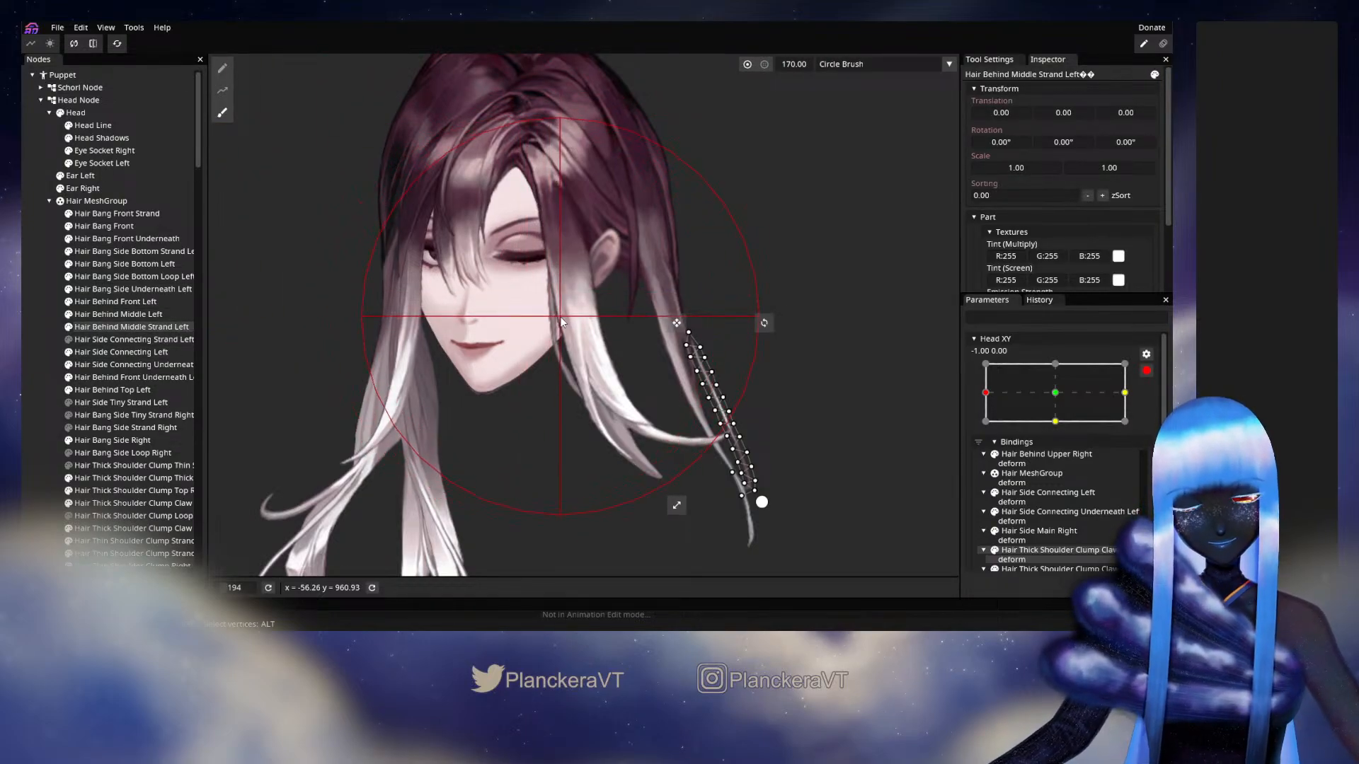
left_click_drag(560, 314, 565, 316)
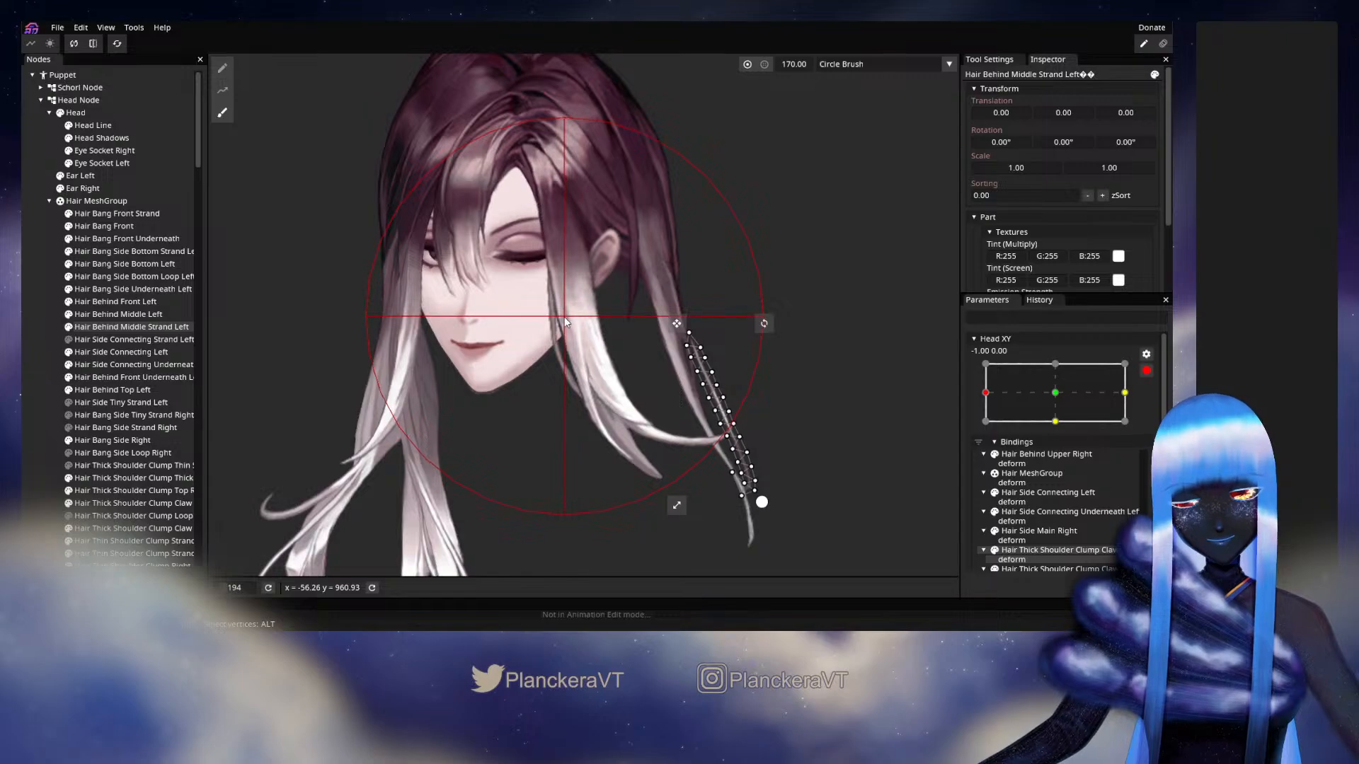
mouse_move(876, 305)
left_mouse_down()
mouse_move(889, 300)
mouse_move(889, 339)
mouse_move(864, 345)
left_mouse_up()
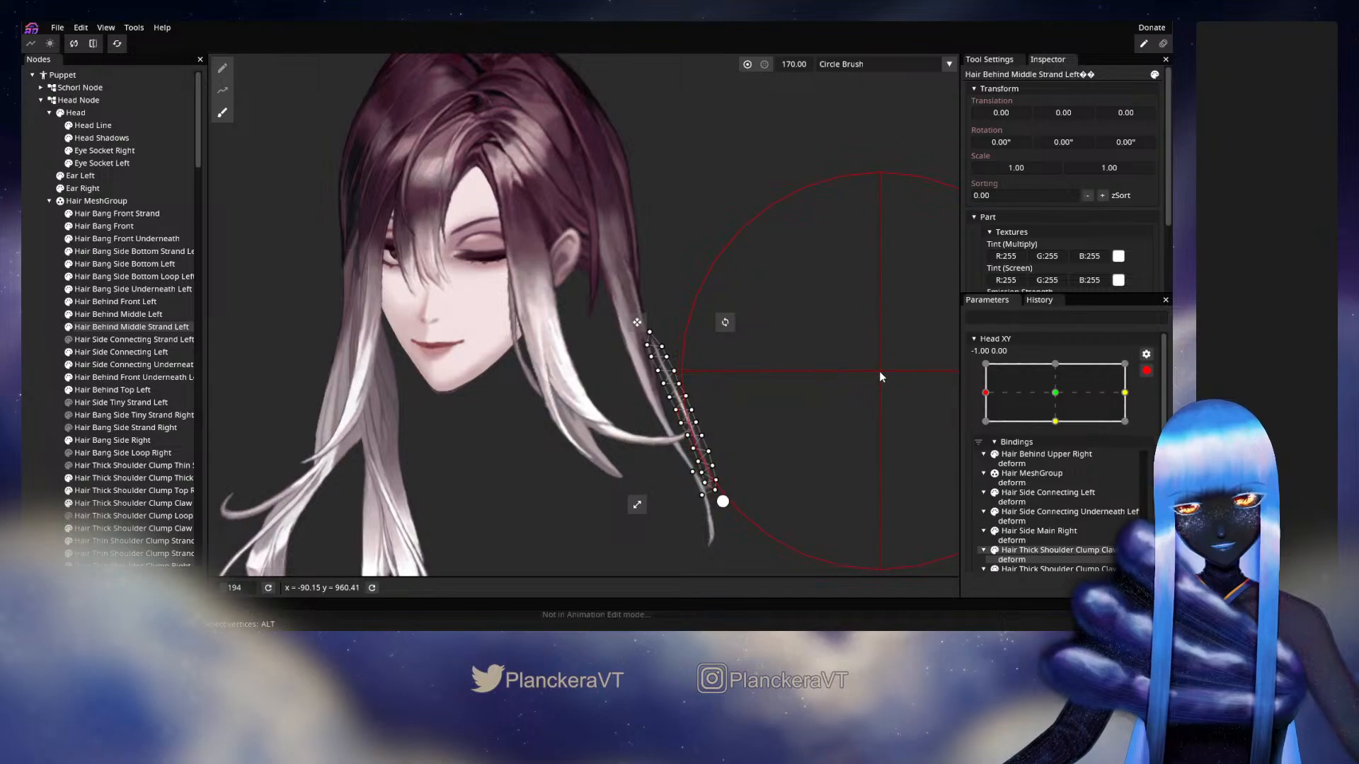
left_click(941, 382)
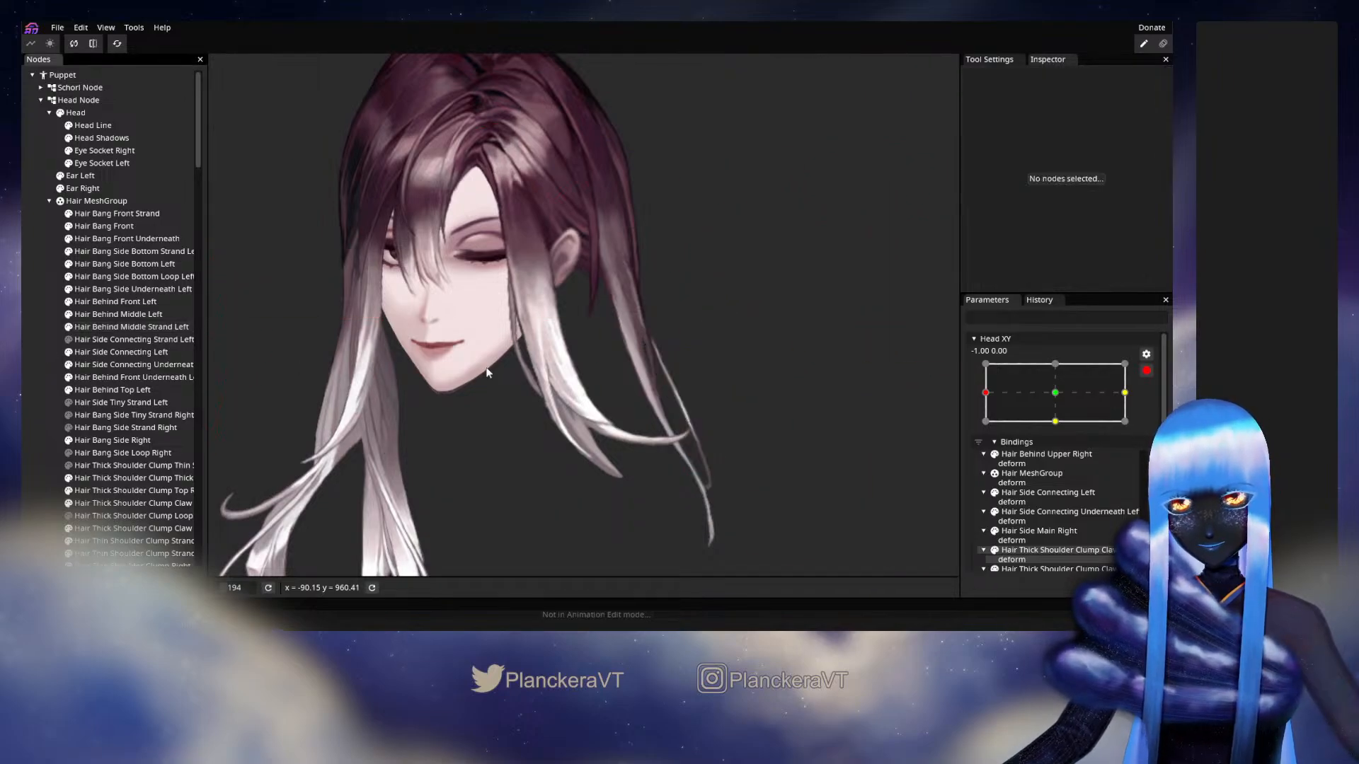
Preview the Head XY motion around -1.00 0.00 to check the middle strand, and resume keypoint editing at -1.00 0.00
left_click(1147, 370)
mouse_move(1004, 419)
left_mouse_down()
mouse_move(1050, 430)
mouse_move(979, 424)
mouse_move(1061, 420)
mouse_move(984, 428)
left_mouse_up()
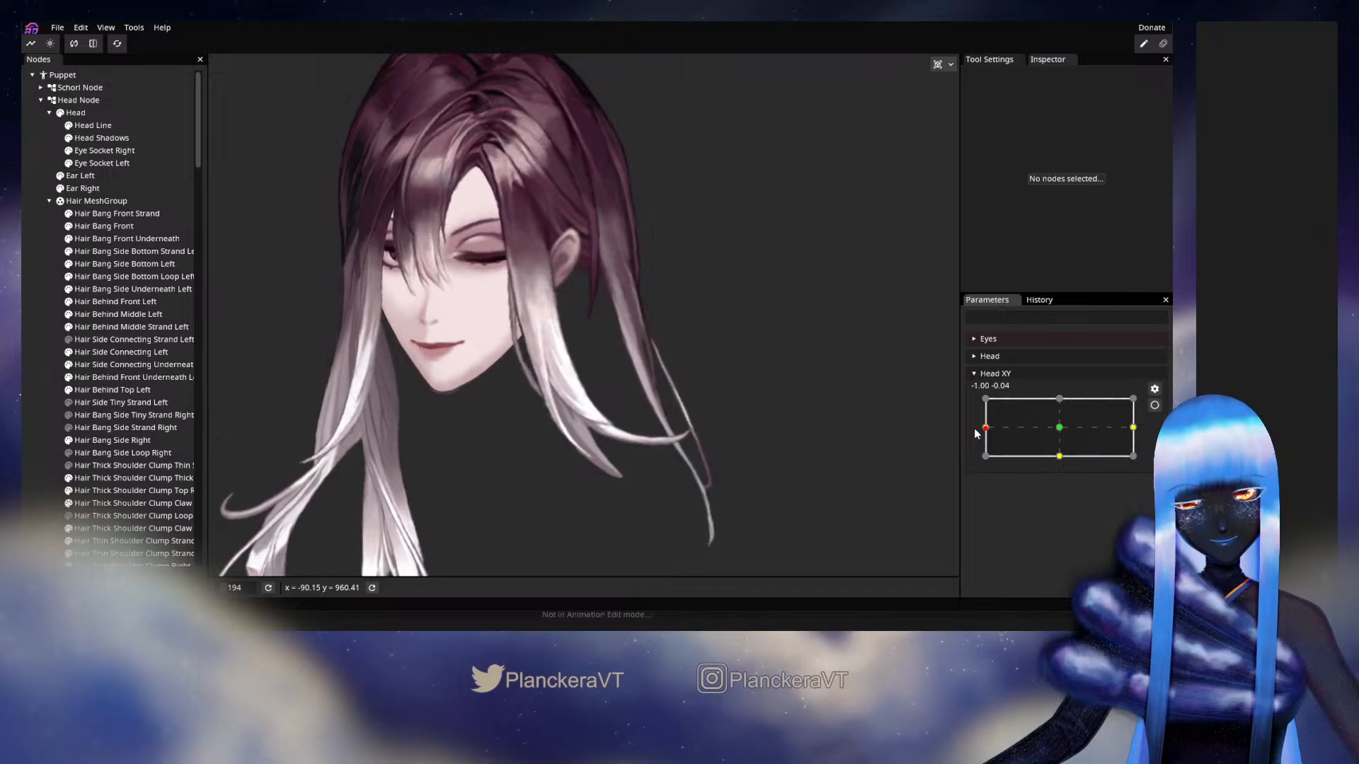
left_click(1154, 405)
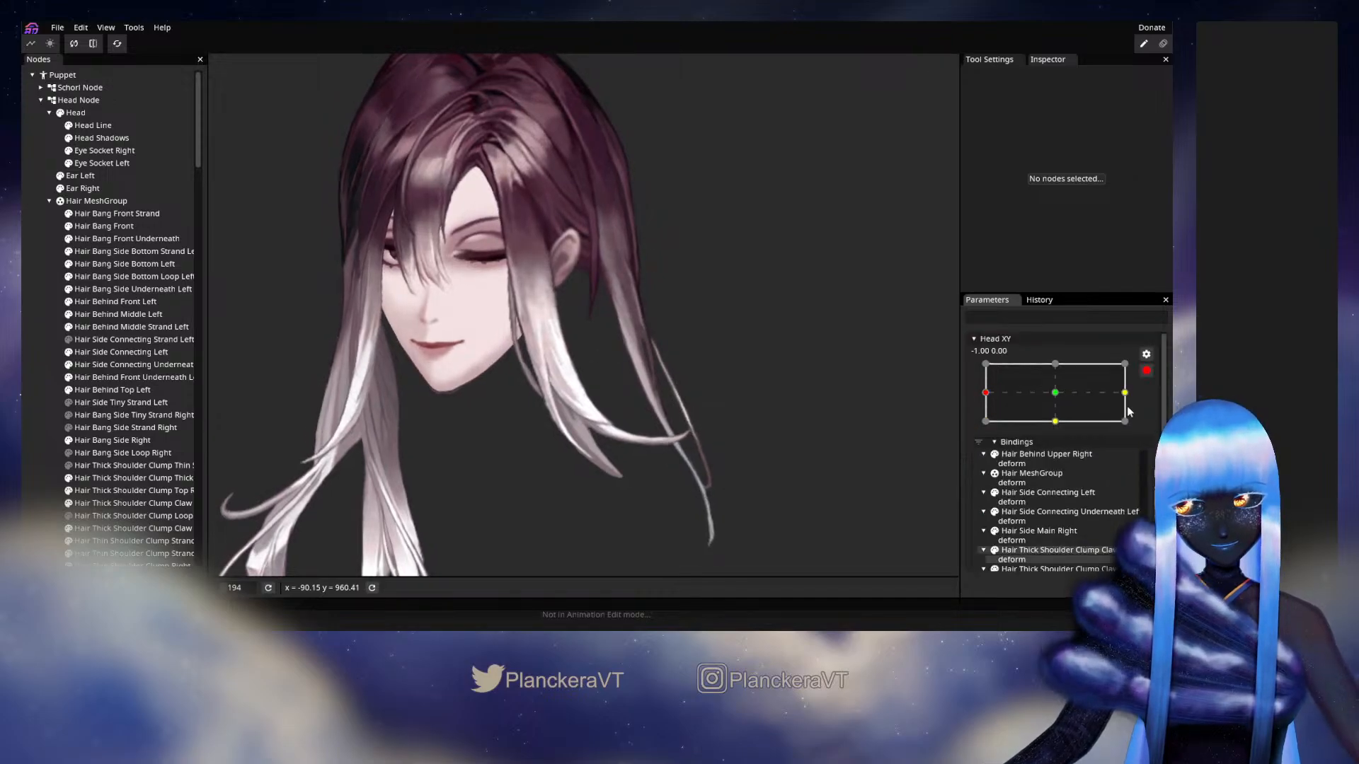
Brush the lower end of Hair Behind Middle Strand Left slightly upward with the 170.00 circle brush, and preview the Head XY motion
left_click(116, 336)
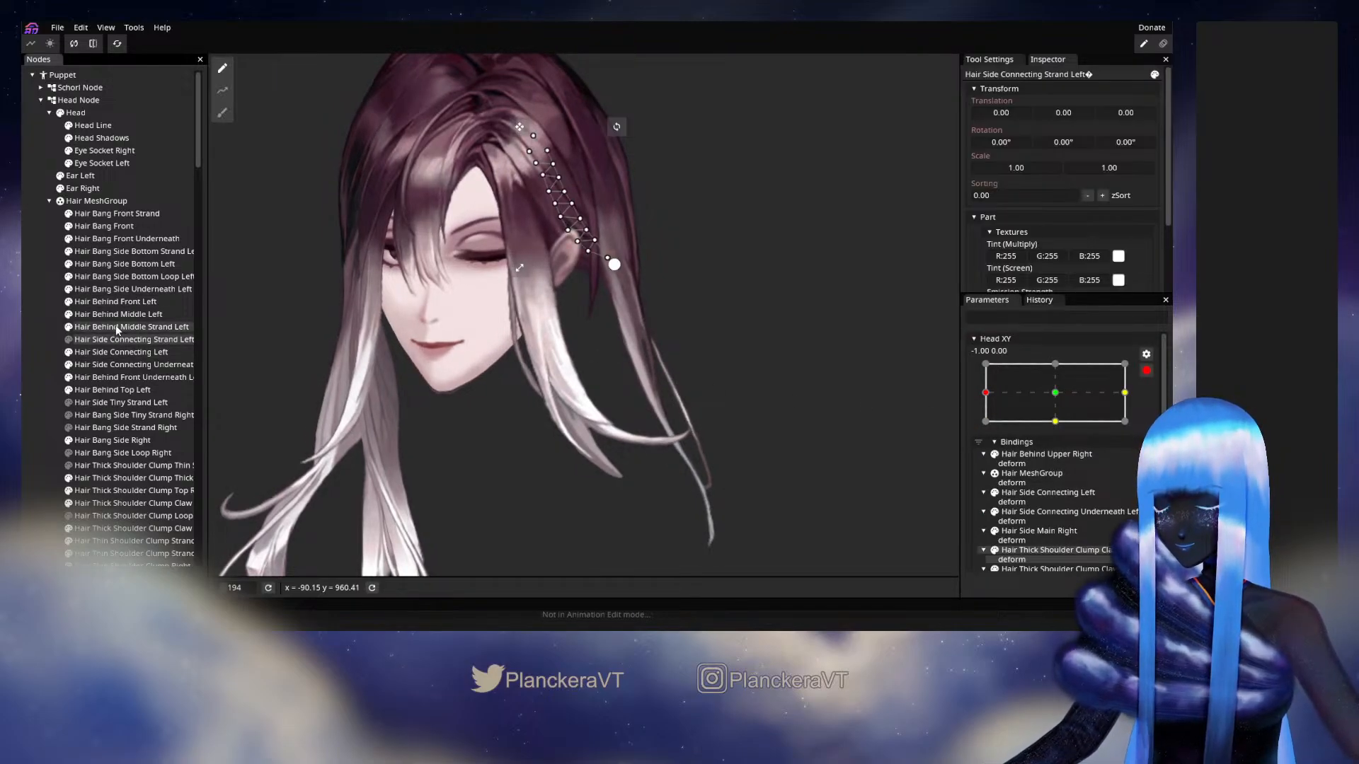
left_click(119, 327)
left_click(222, 113)
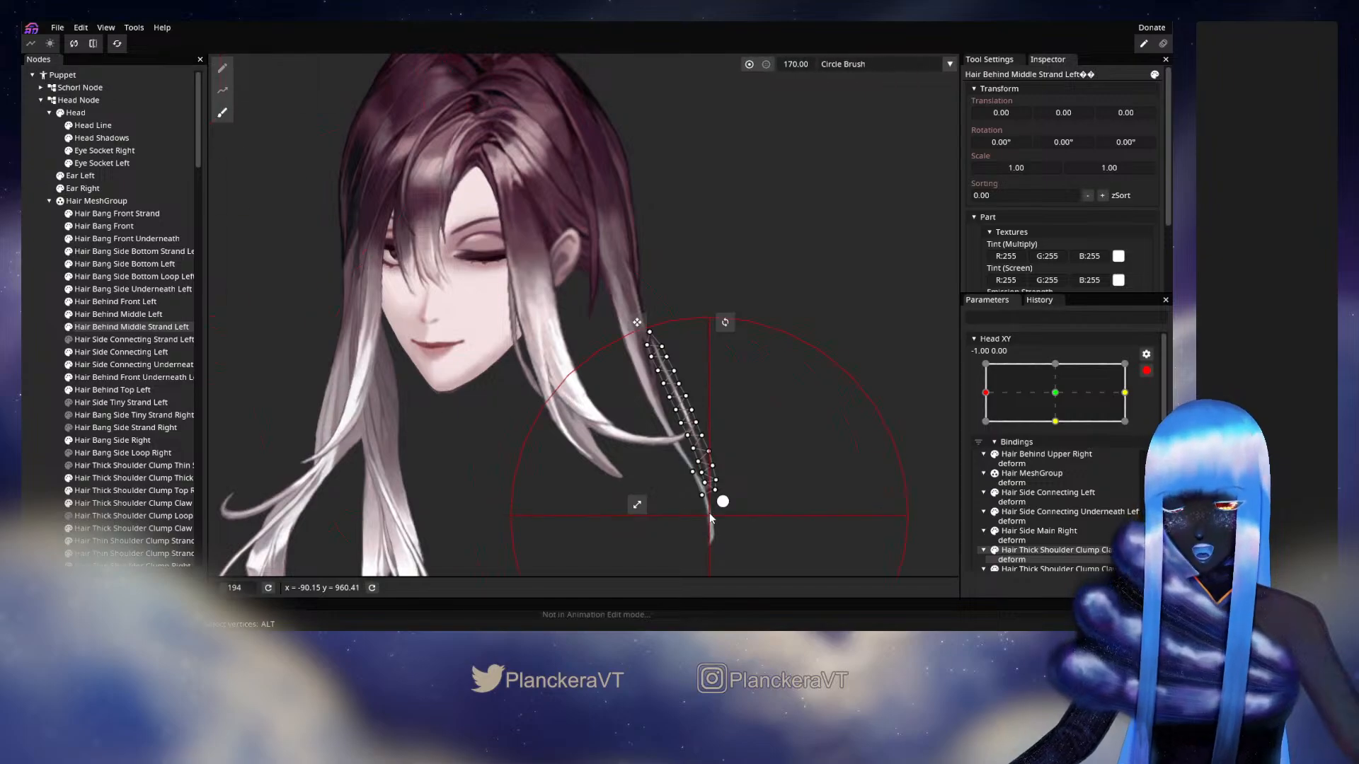
left_click_drag(660, 529, 657, 524)
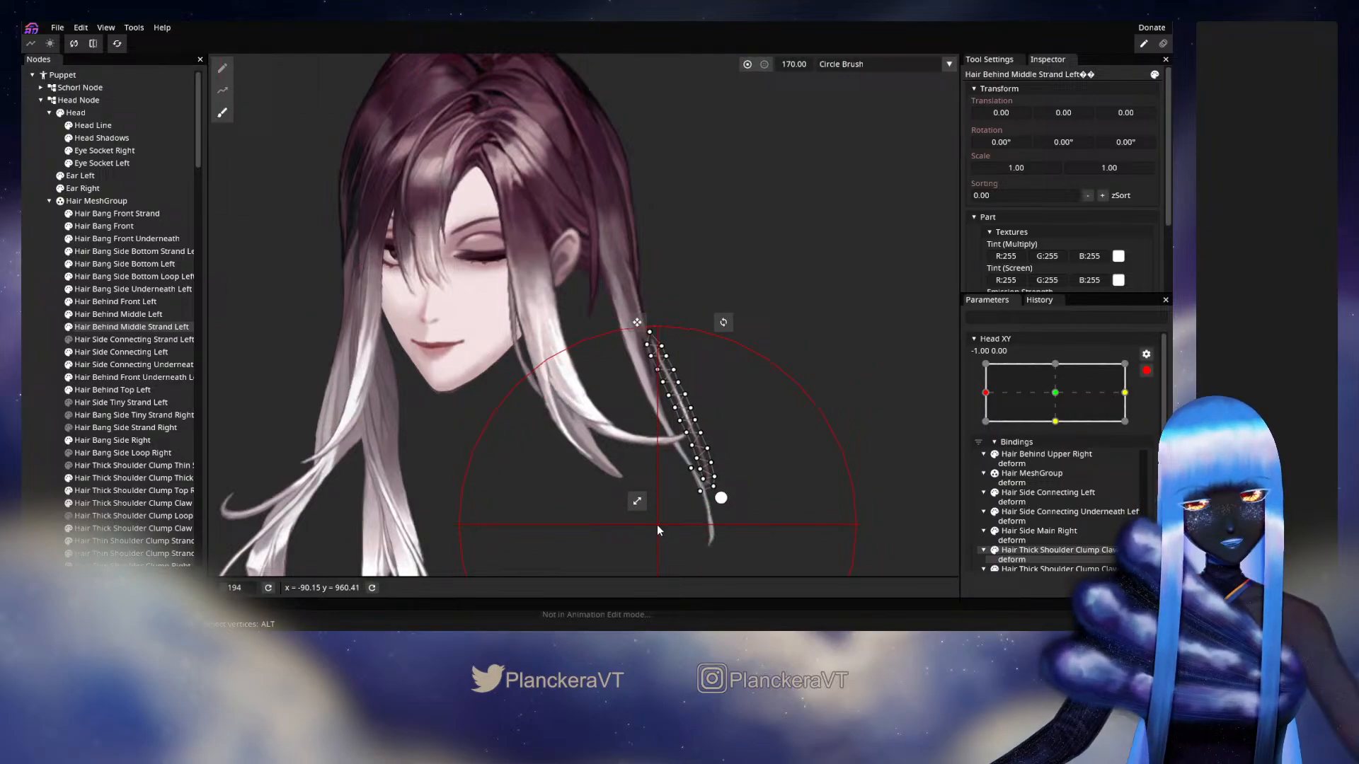
left_click(38, 403)
left_click(1147, 371)
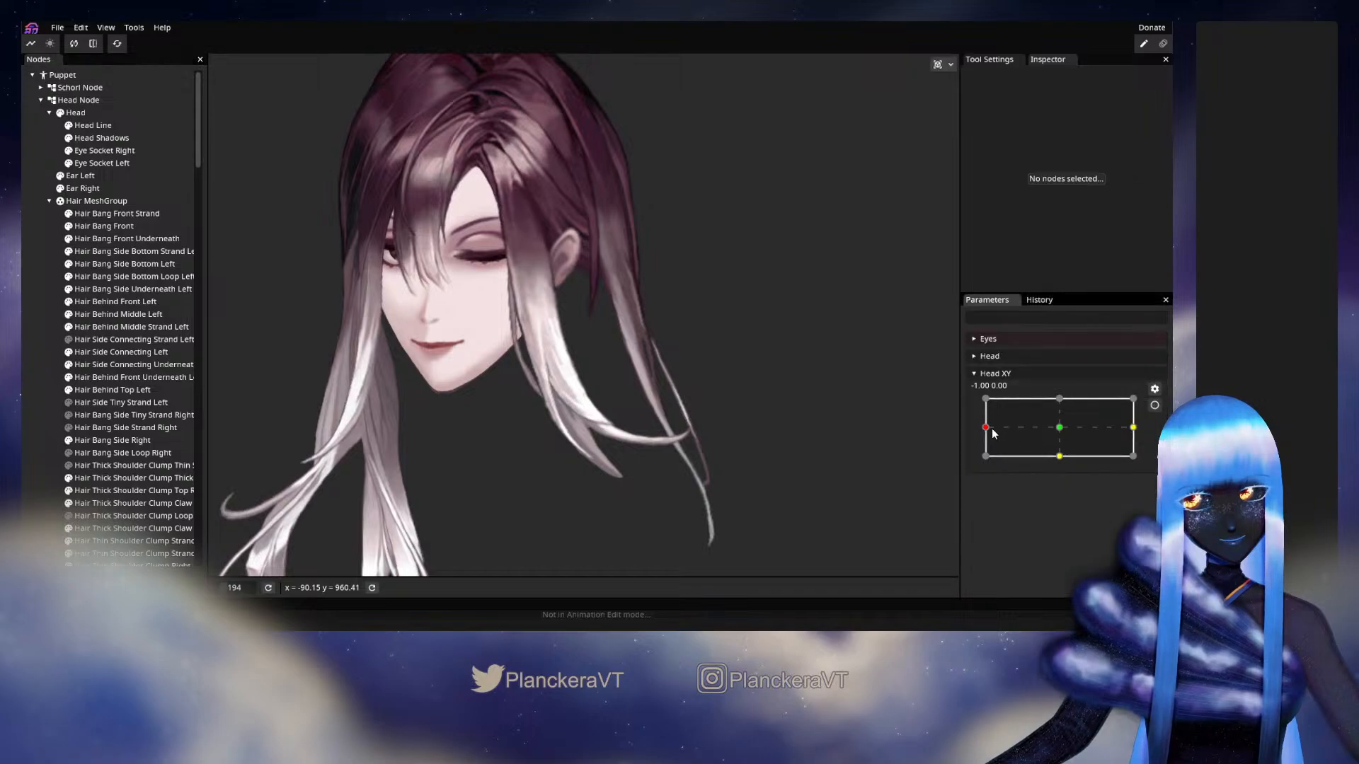
mouse_move(986, 428)
left_mouse_down()
mouse_move(1059, 430)
mouse_move(965, 430)
left_mouse_up()
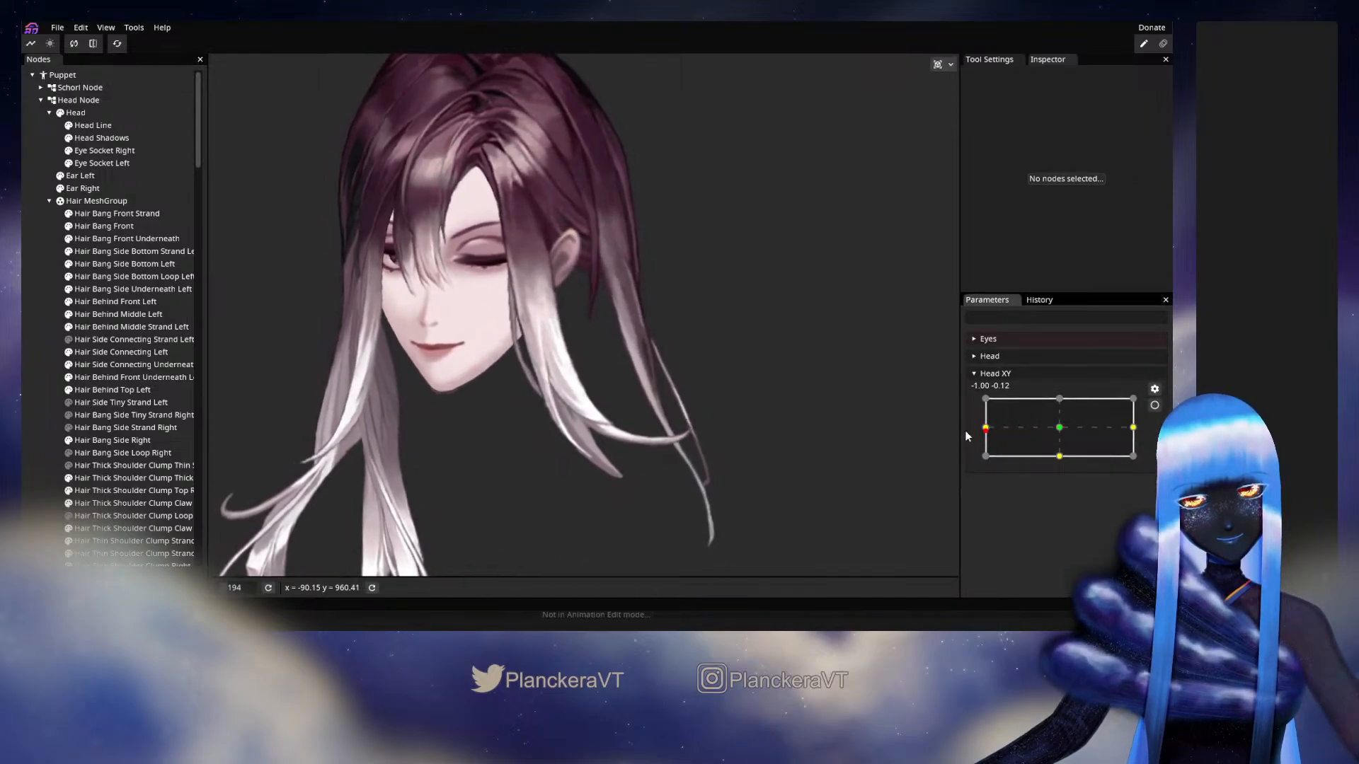
Bow the middle of Hair Behind Middle Strand Left outward with a 47.00 circle brush at Head XY -1.00 0.00, and preview the motion
scroll(776, 463, "up", 3)
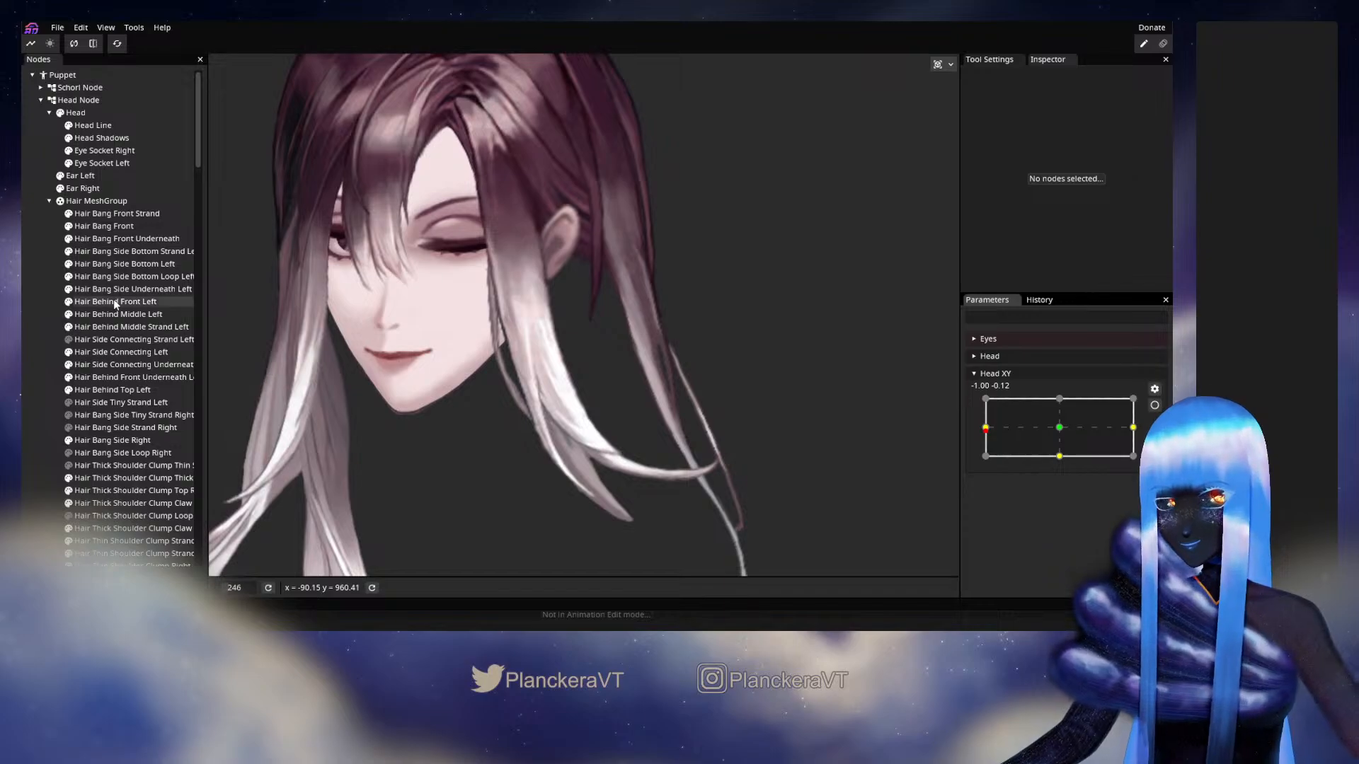
left_click(131, 326)
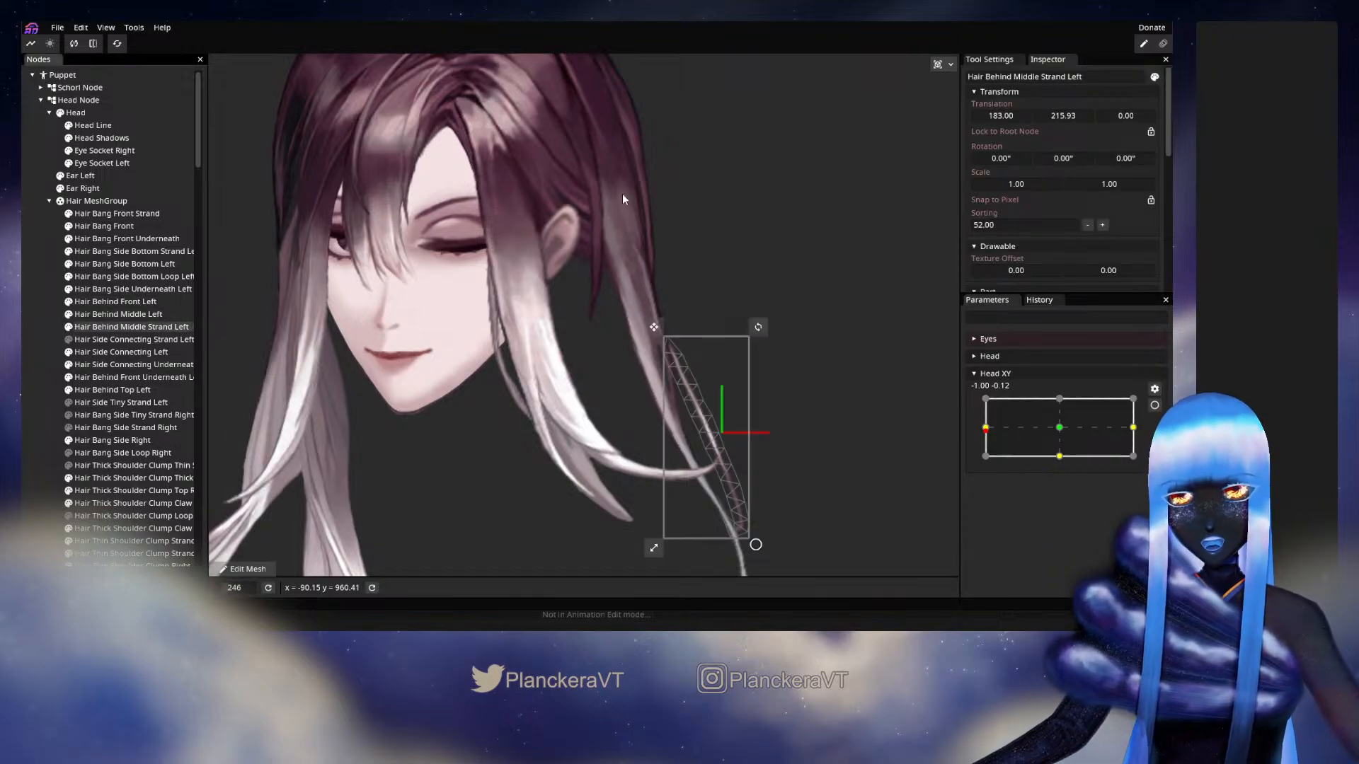
left_click(1155, 406)
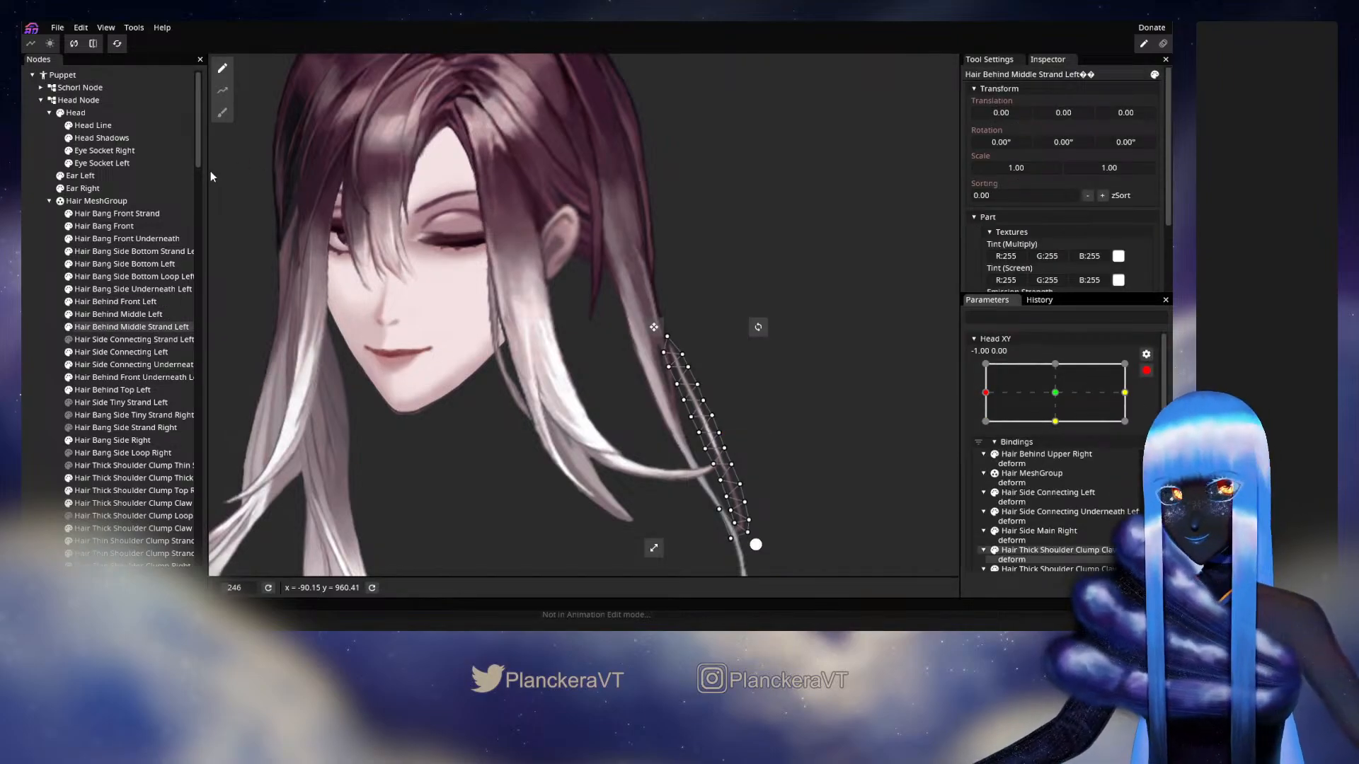
left_click(222, 112)
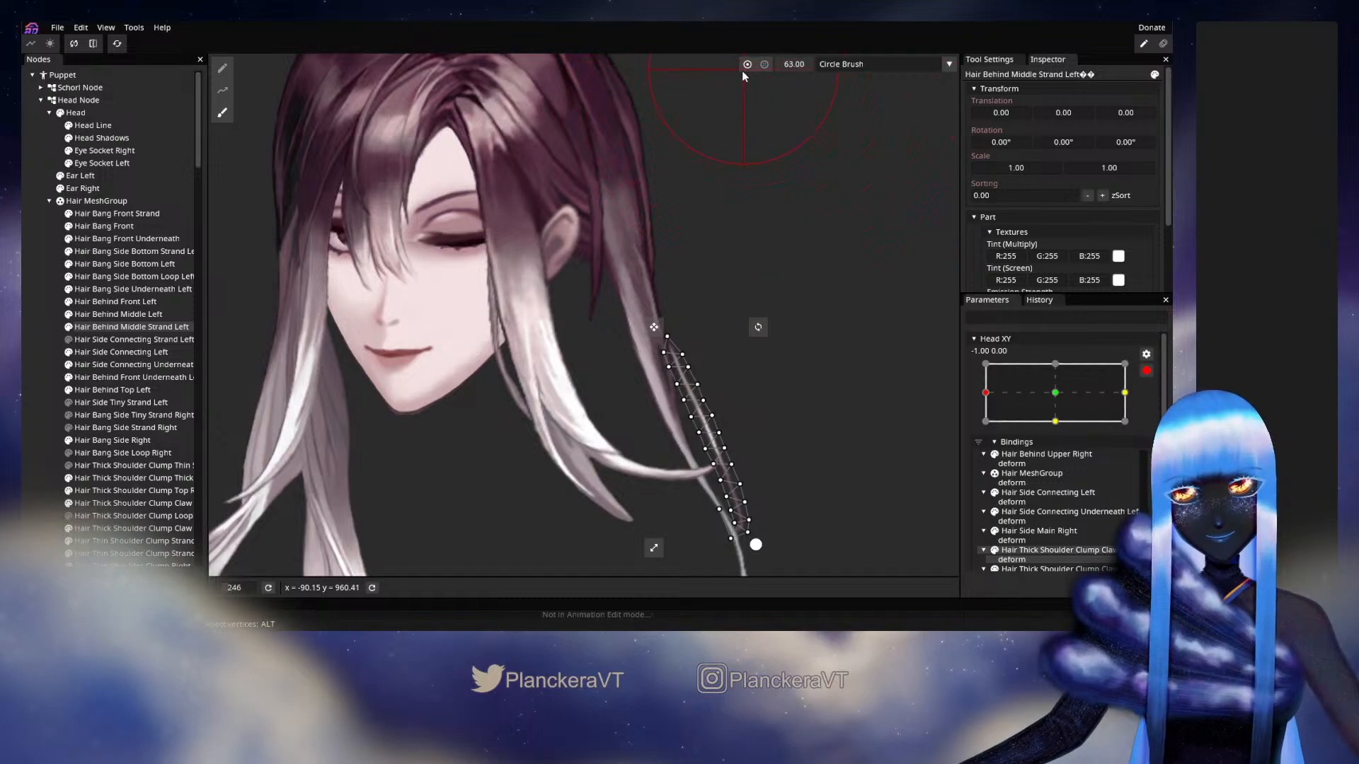
left_click_drag(743, 71, 732, 72)
left_click_drag(768, 338, 741, 284)
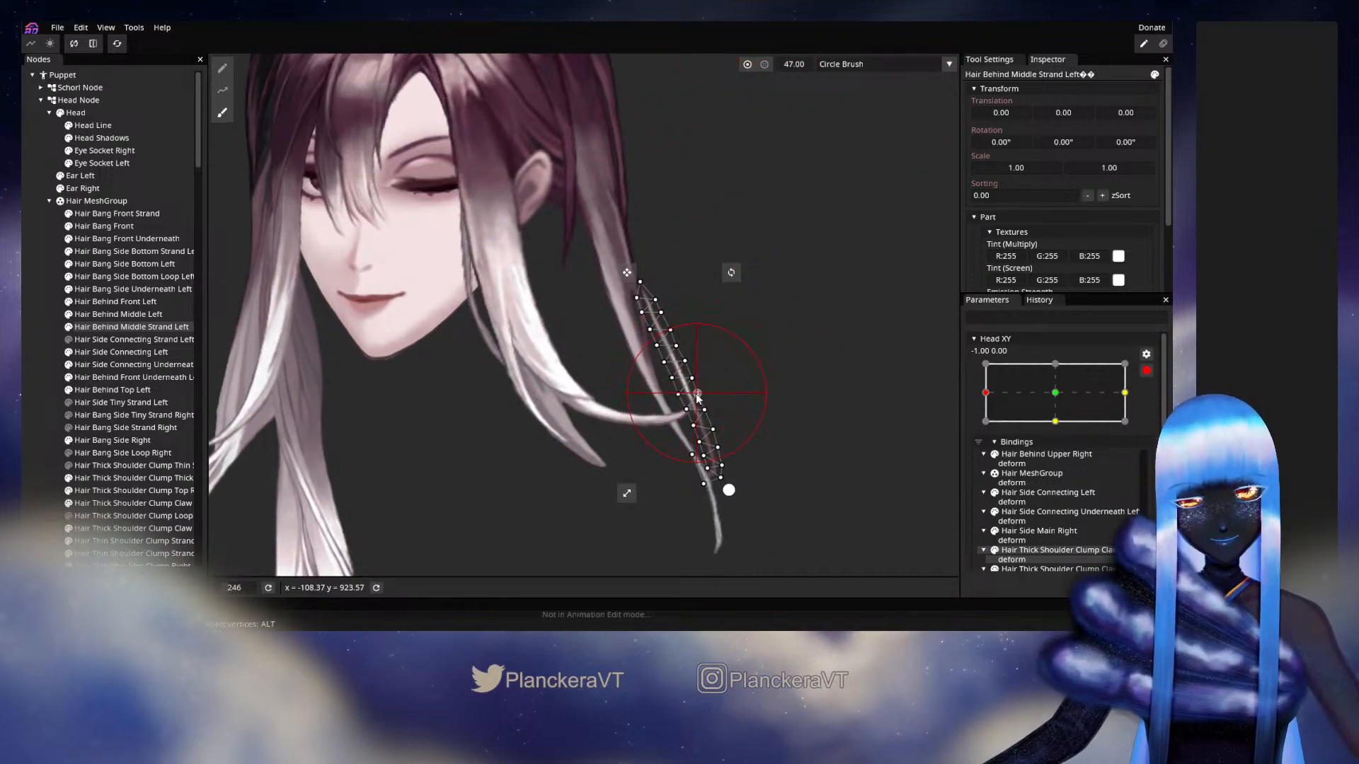
mouse_move(696, 394)
left_mouse_down()
mouse_move(686, 352)
mouse_move(711, 413)
left_mouse_up()
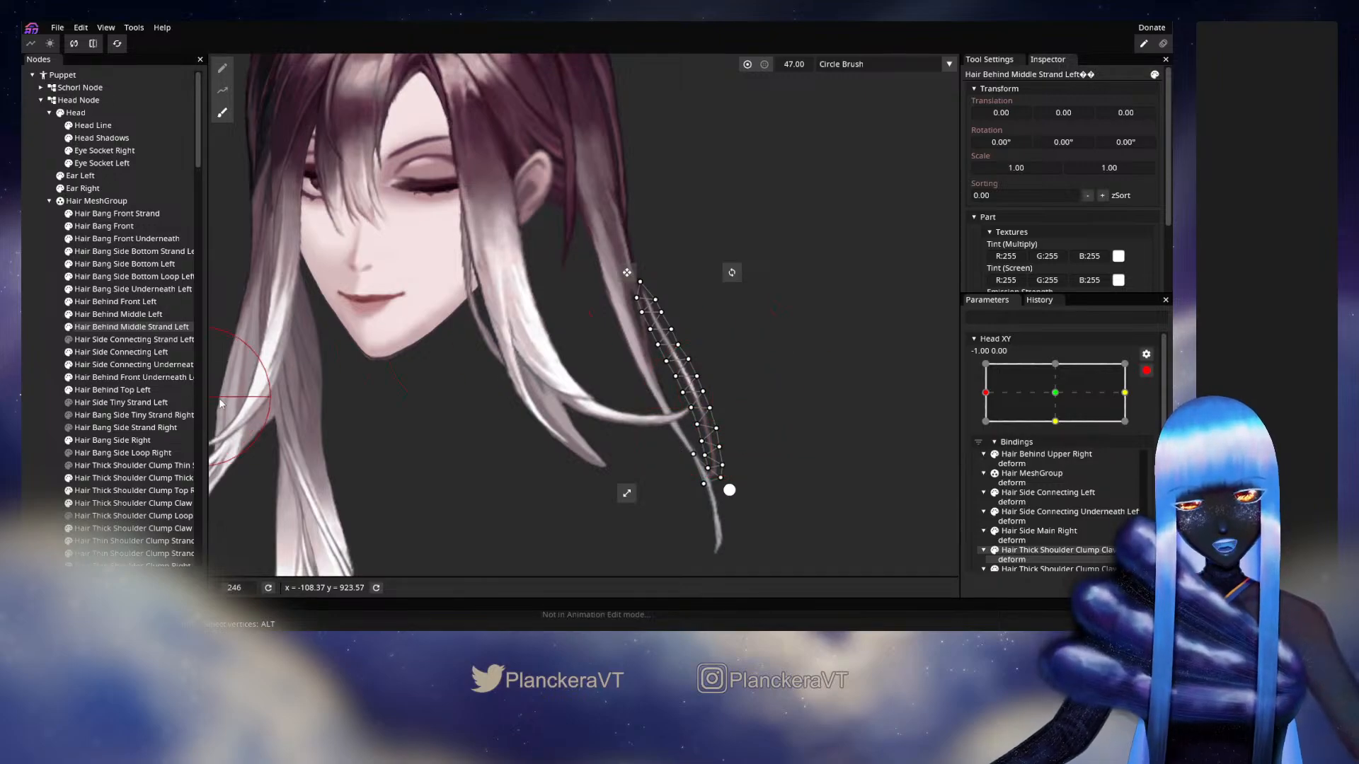
left_click(28, 409)
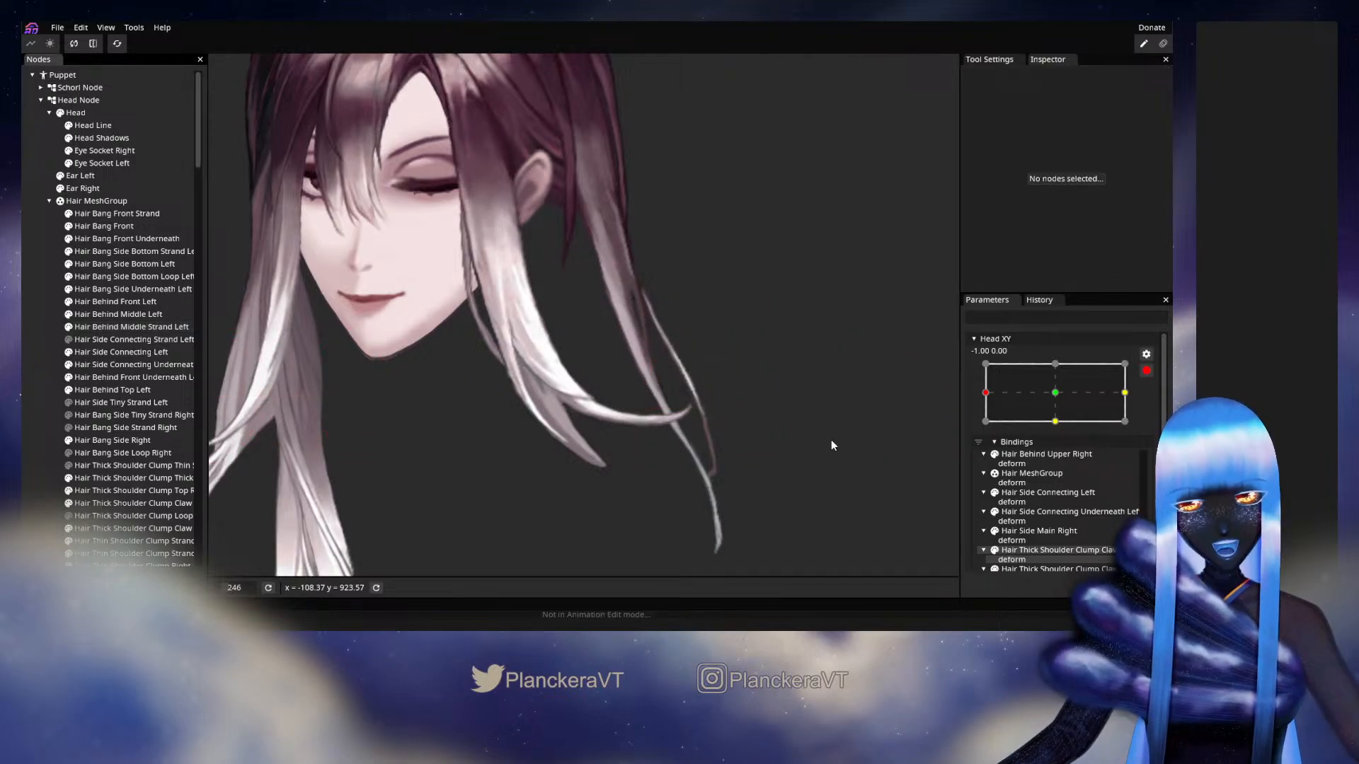
left_click(1147, 371)
mouse_move(990, 431)
left_mouse_down()
mouse_move(1059, 426)
mouse_move(981, 434)
mouse_move(1012, 443)
mouse_move(1054, 433)
mouse_move(981, 433)
left_mouse_up()
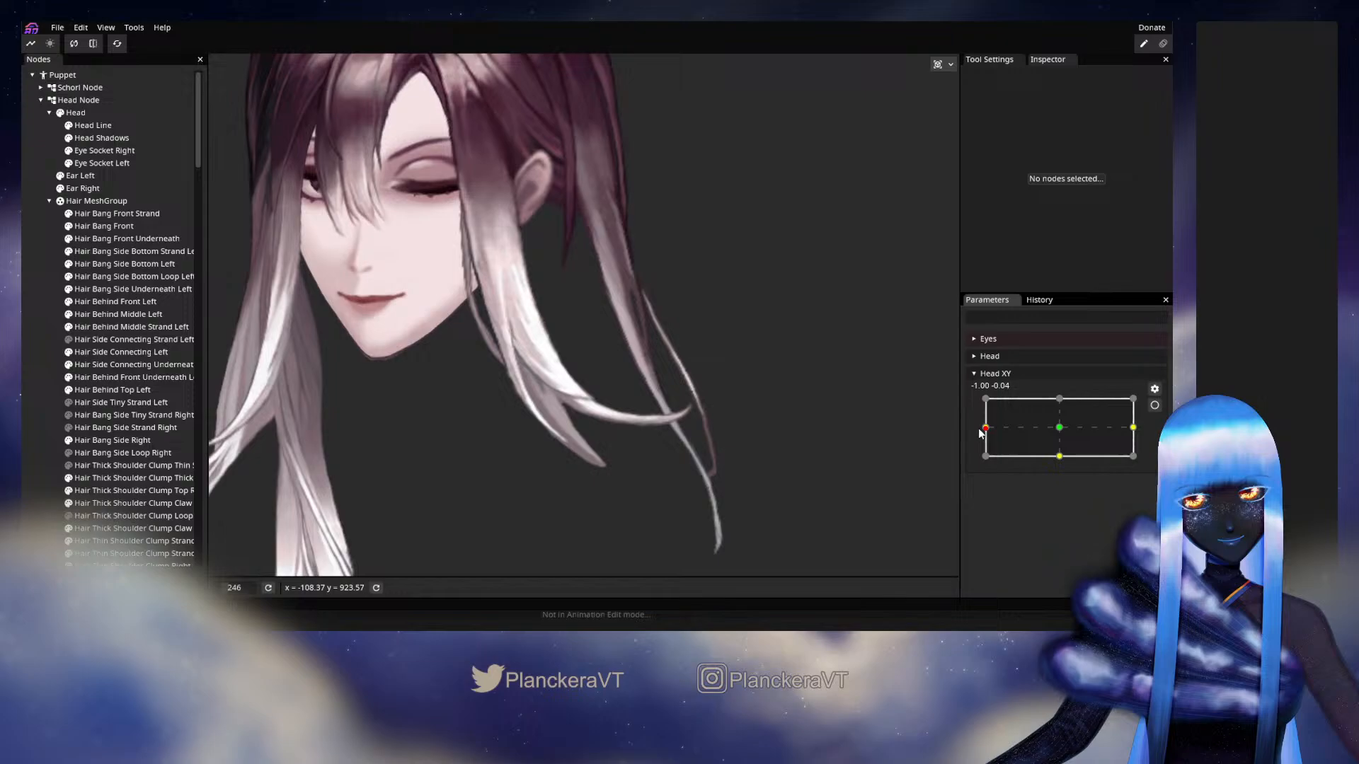
left_click(1155, 404)
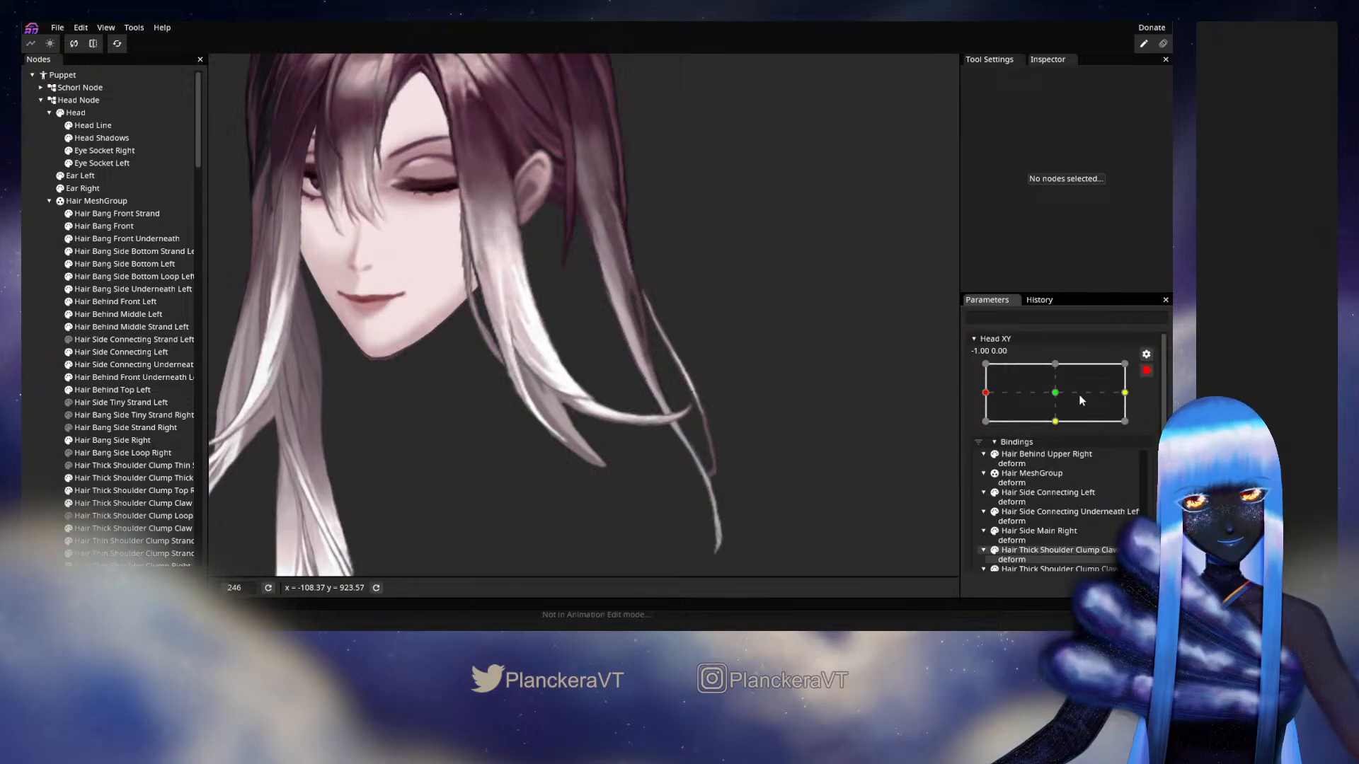
Refine the upper length of Hair Behind Middle Strand Left with a 34.00 circle brush, and check its motion near Head XY -1.00 0.00
left_click(130, 327)
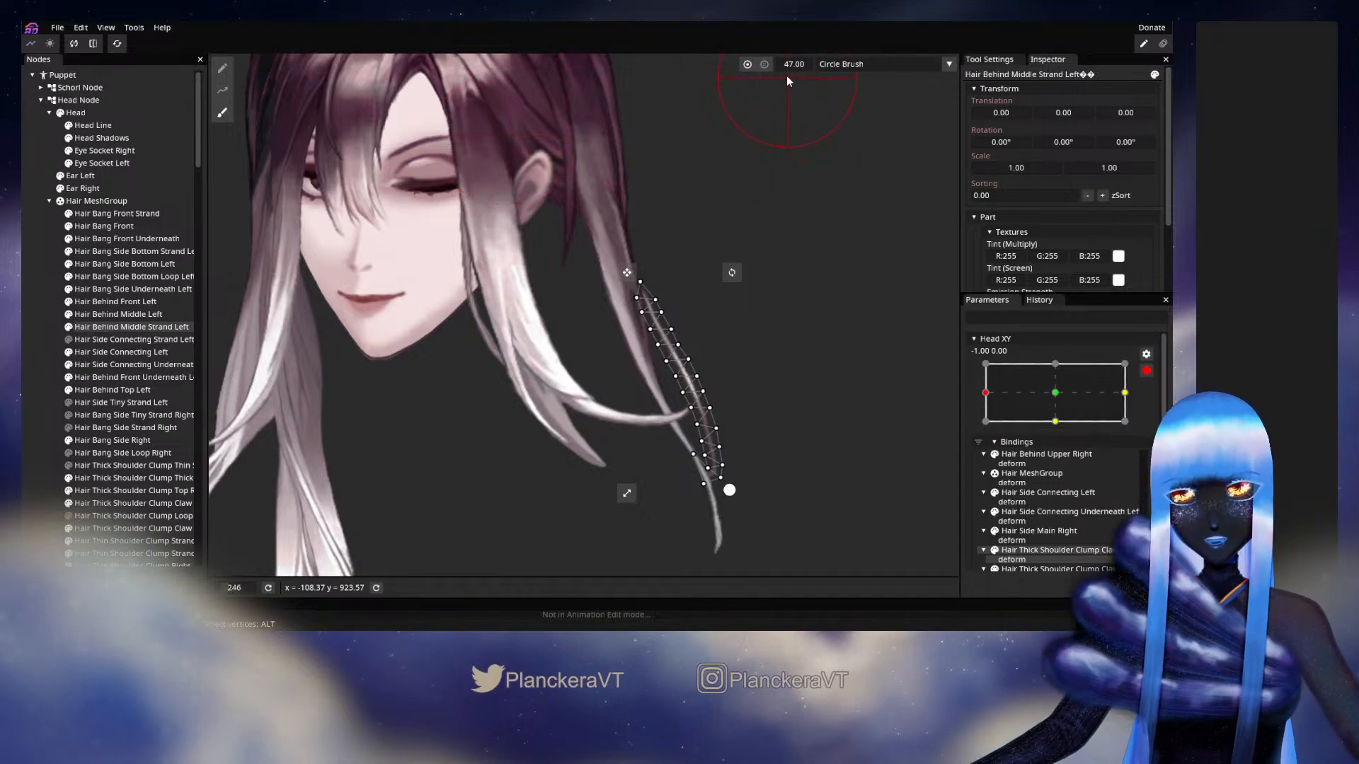
left_click_drag(798, 63, 790, 63)
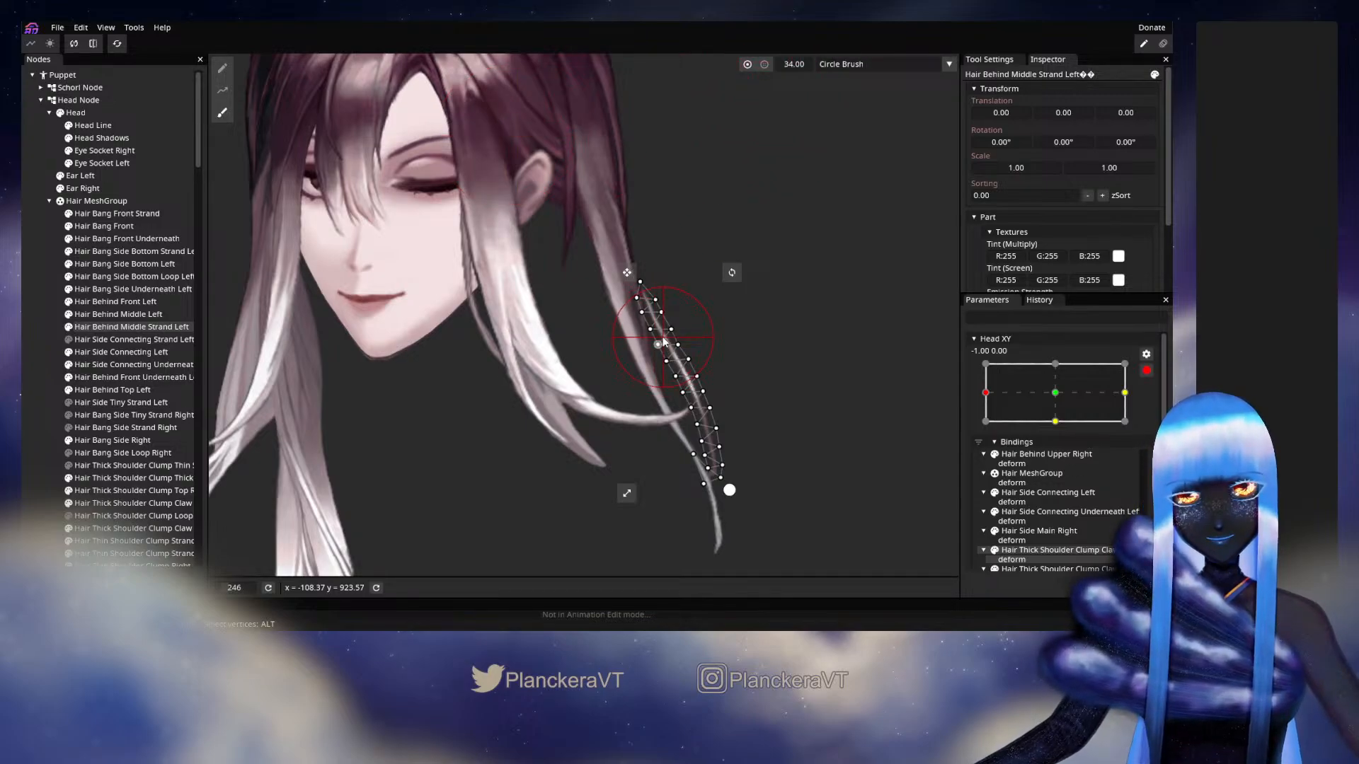
left_click_drag(663, 338, 667, 337)
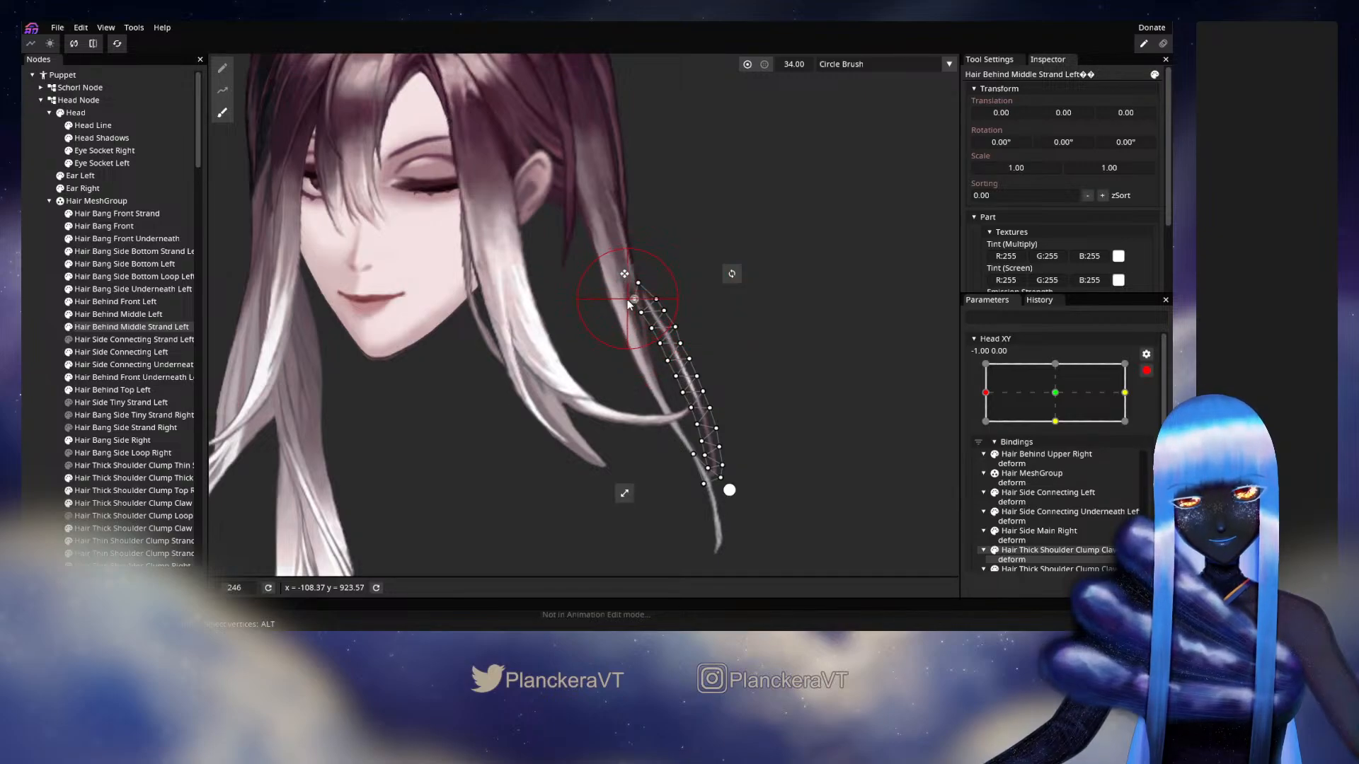
left_click(145, 377)
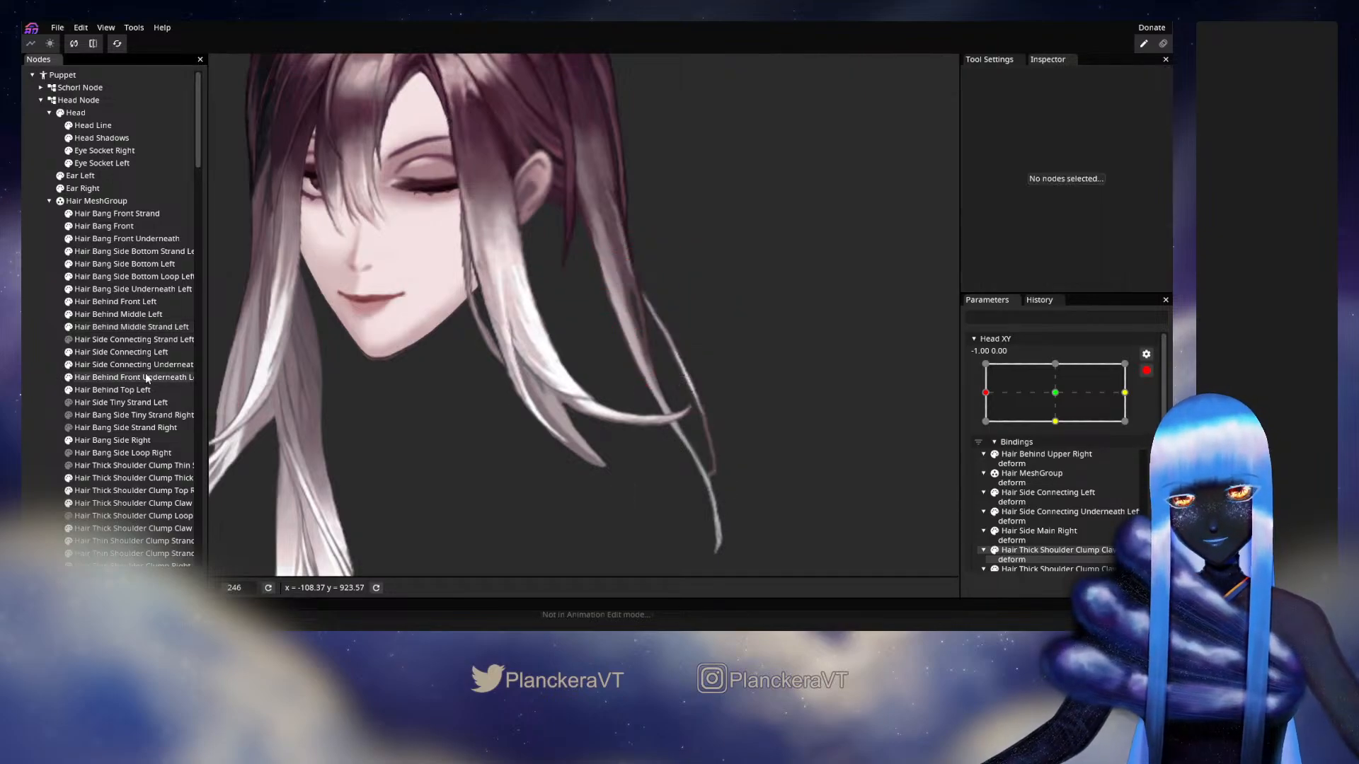
left_click(1141, 374)
mouse_move(994, 430)
left_mouse_down()
mouse_move(1061, 431)
mouse_move(988, 433)
left_mouse_up()
left_click(1155, 405)
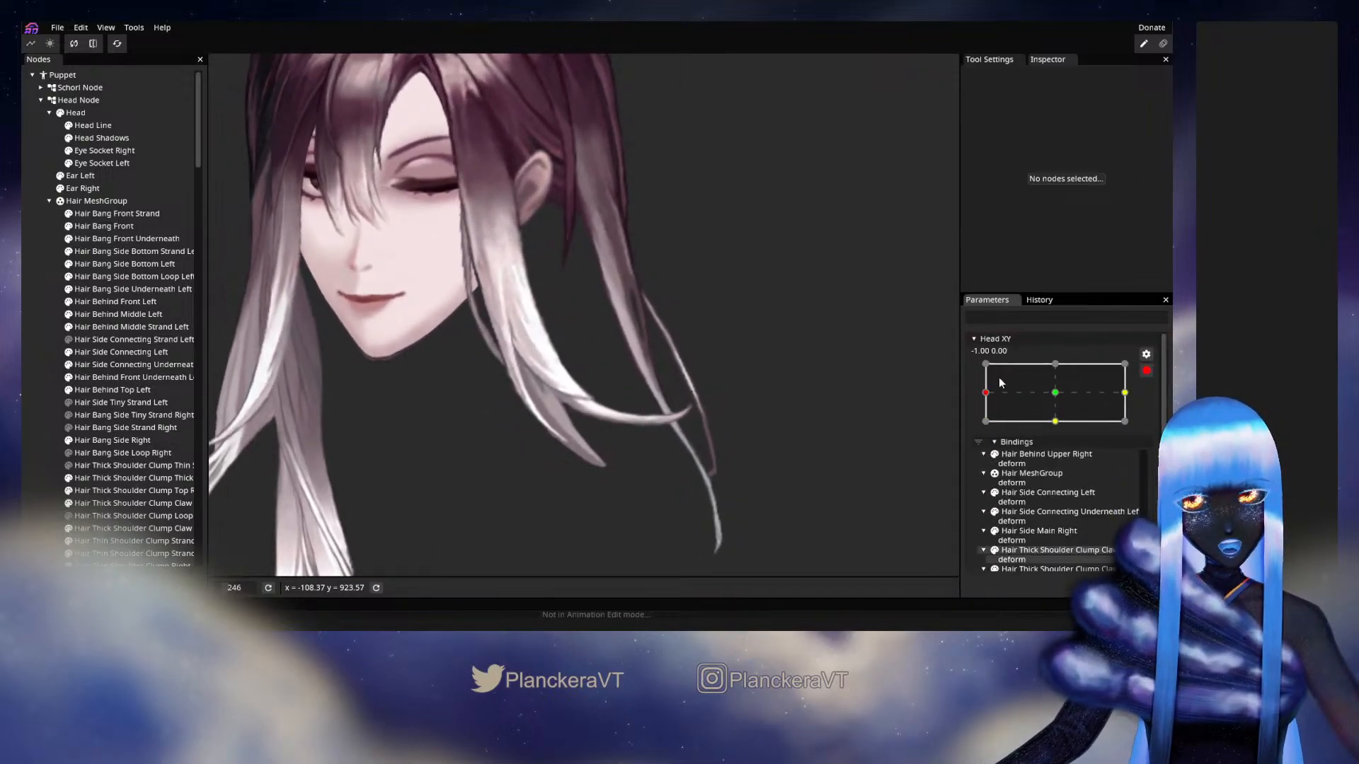
Fine-tune the upper part of Hair Behind Middle Strand Left by brush and by individual outer-edge mesh points, and preview the Head XY motion
left_click(90, 327)
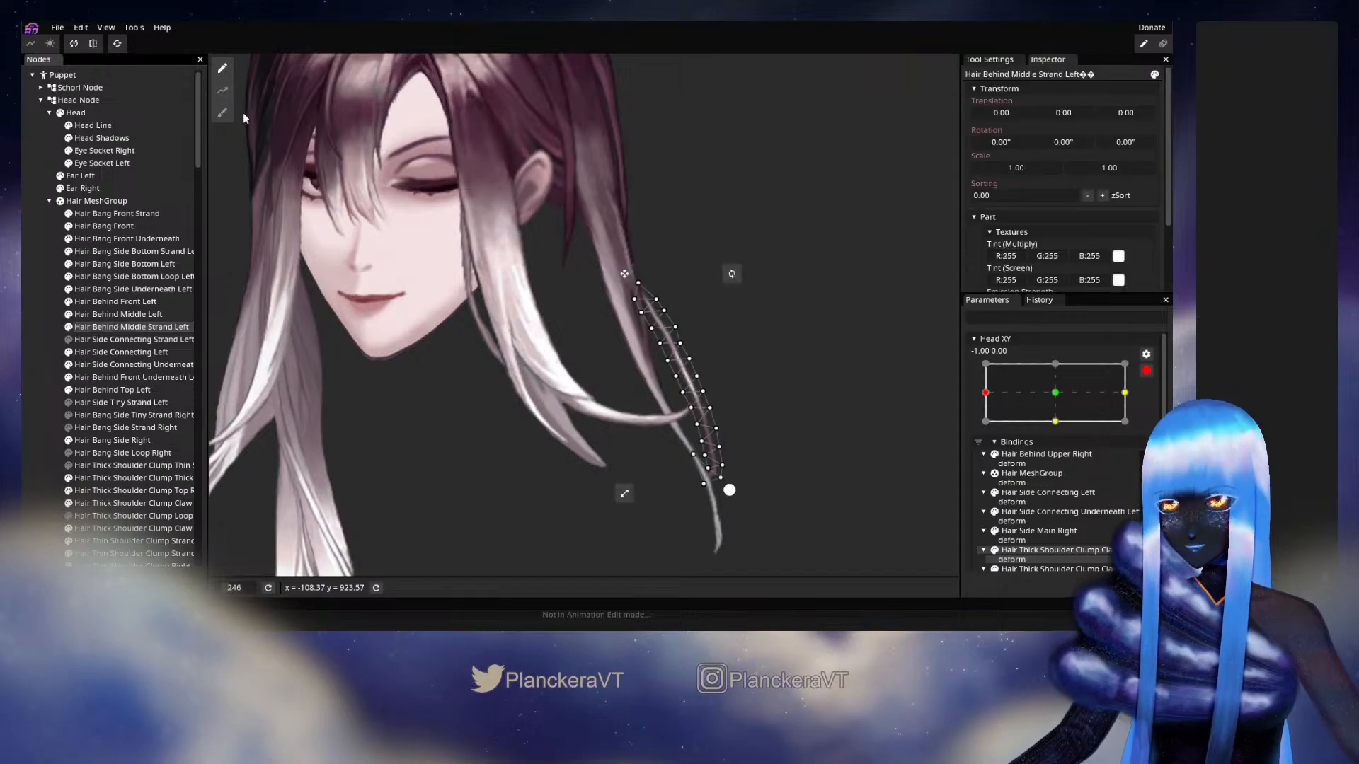
left_click(223, 113)
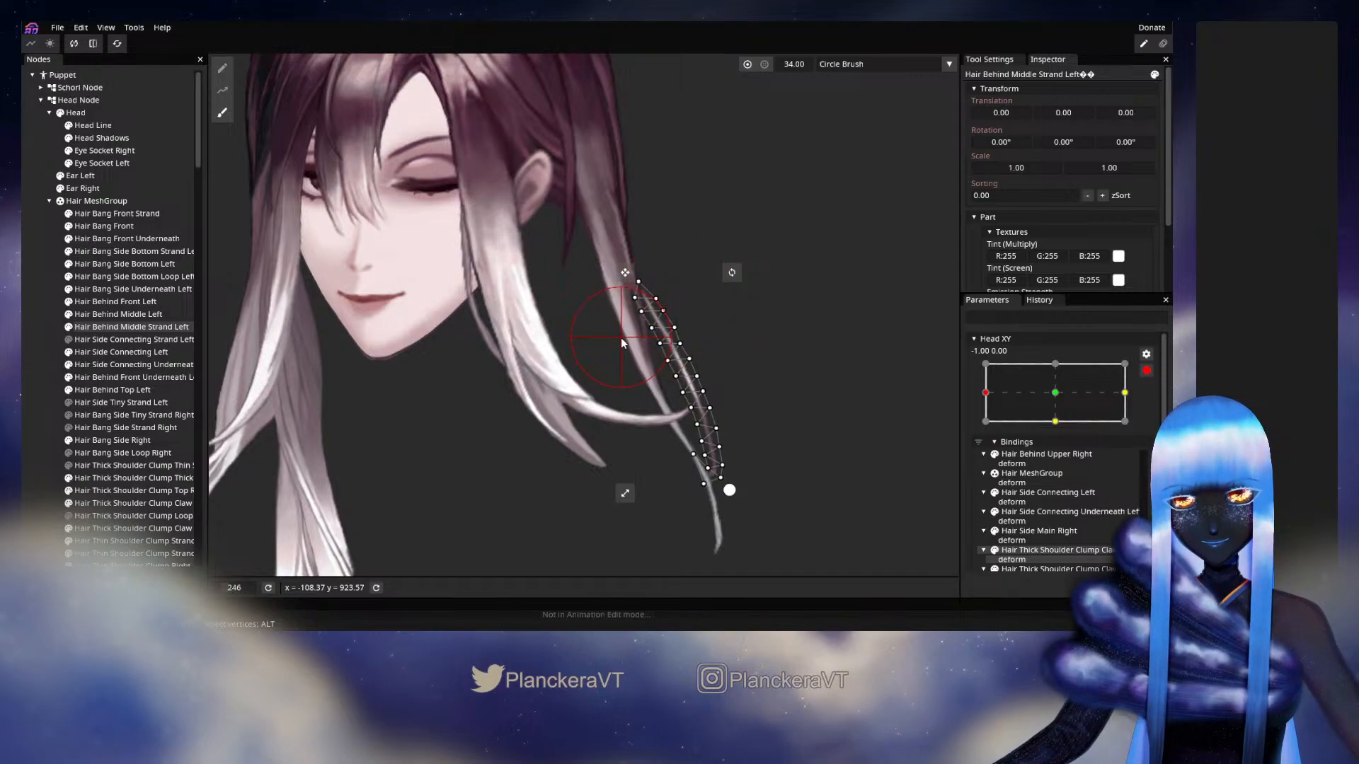
left_click(223, 69)
scroll(607, 269, "up", 4)
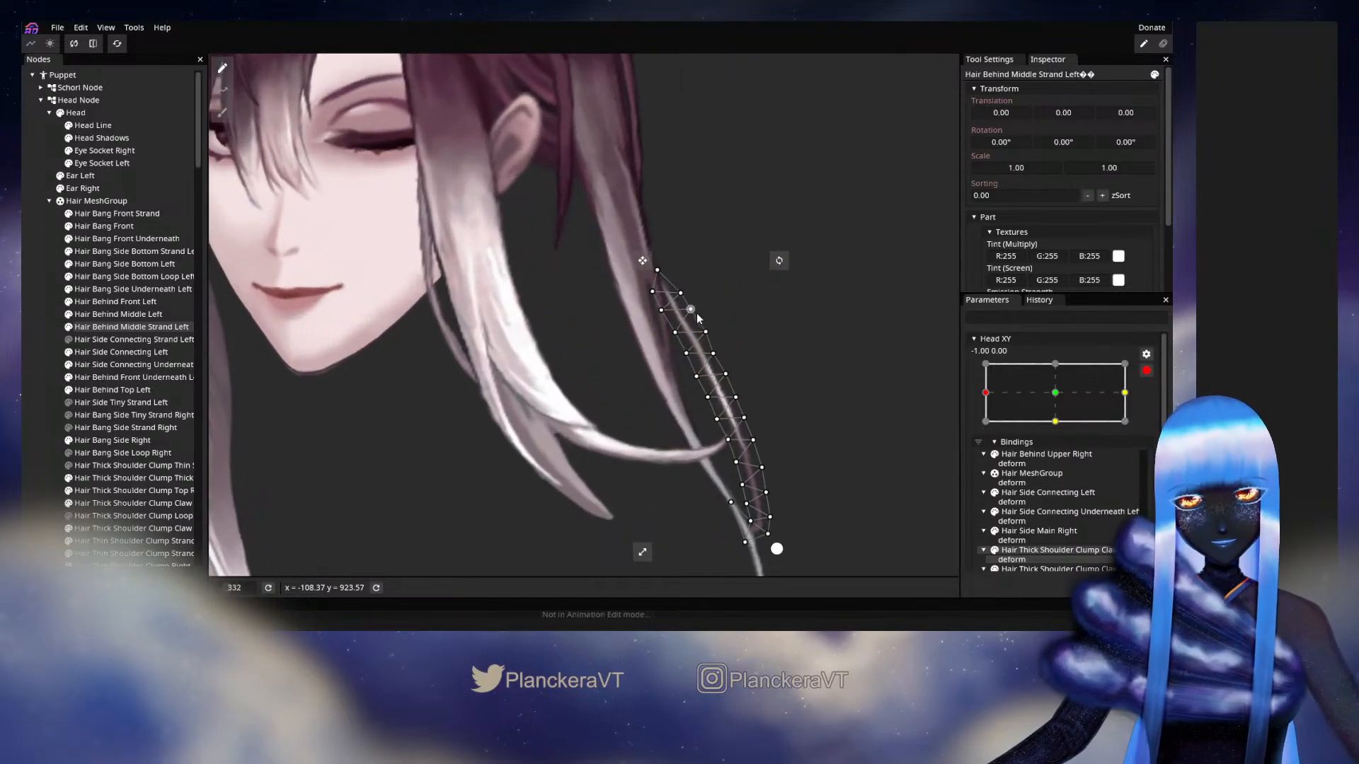
left_click(700, 308)
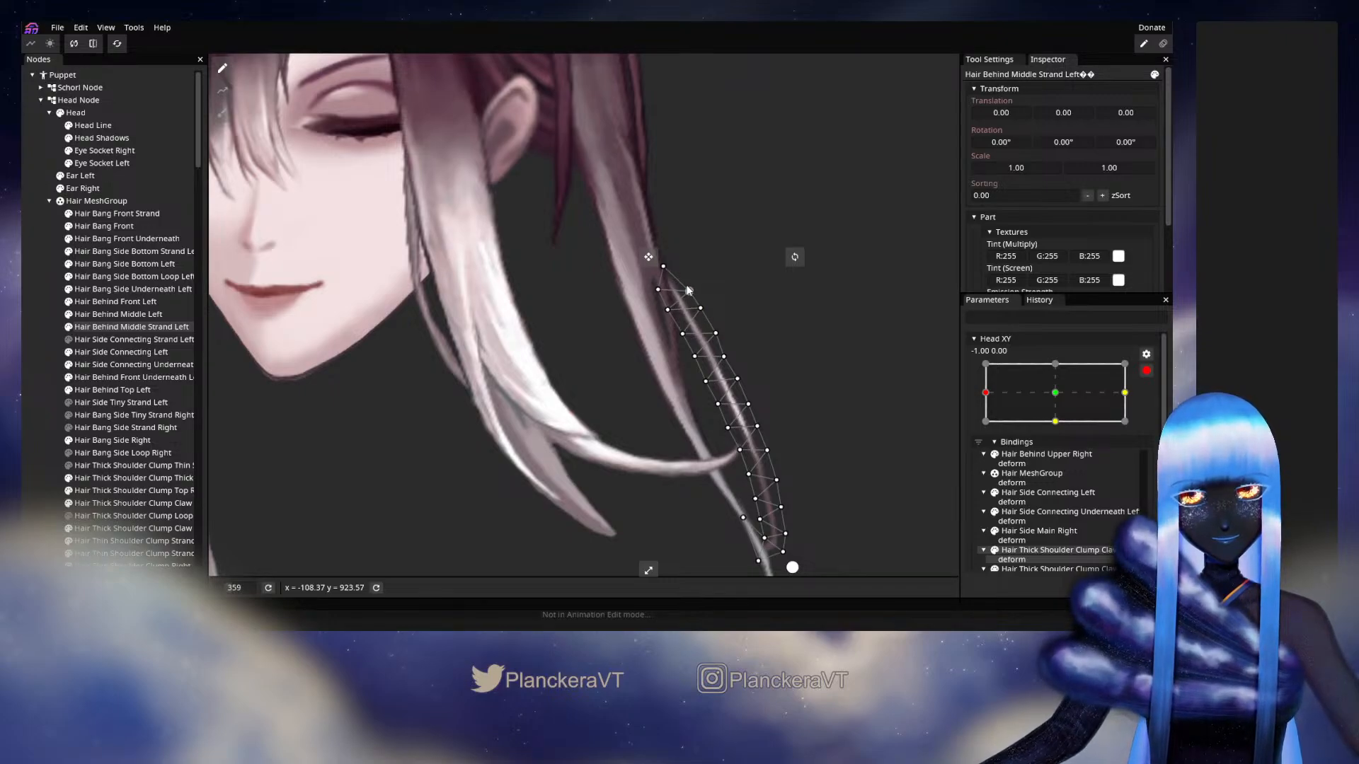
left_click(716, 332)
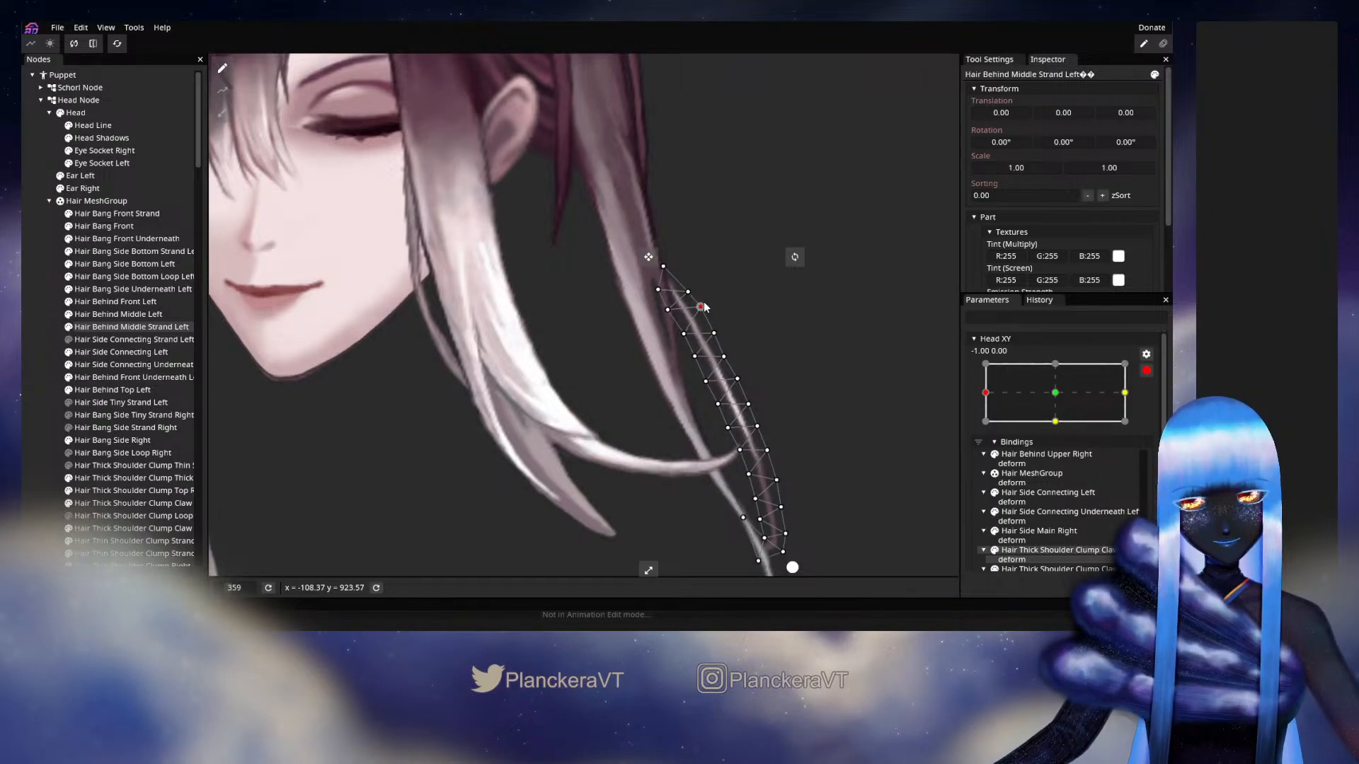
left_click(58, 338)
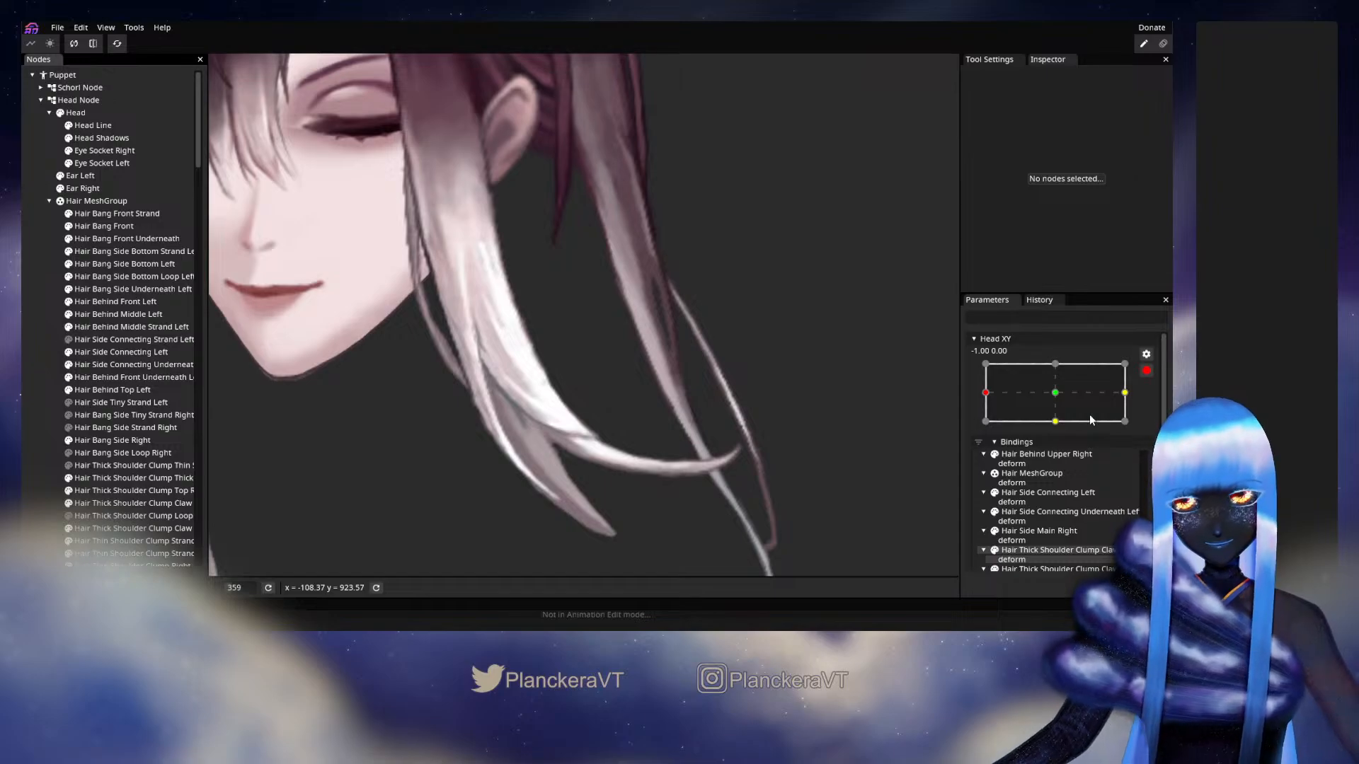
left_click(1146, 371)
left_click_drag(1011, 433, 977, 431)
left_click(1154, 405)
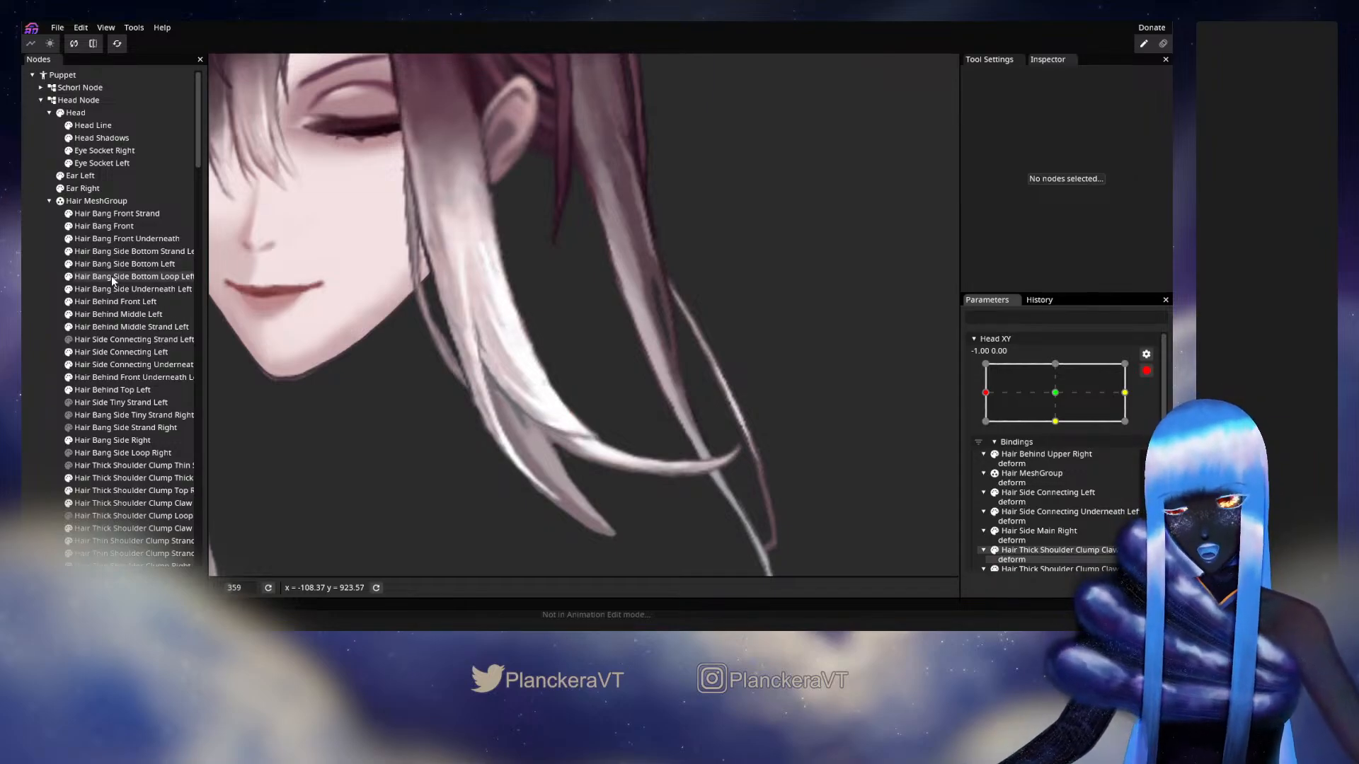
Reposition the topmost mesh points of Hair Behind Middle Strand Left against the back hair, and preview the Head XY motion
left_click(105, 328)
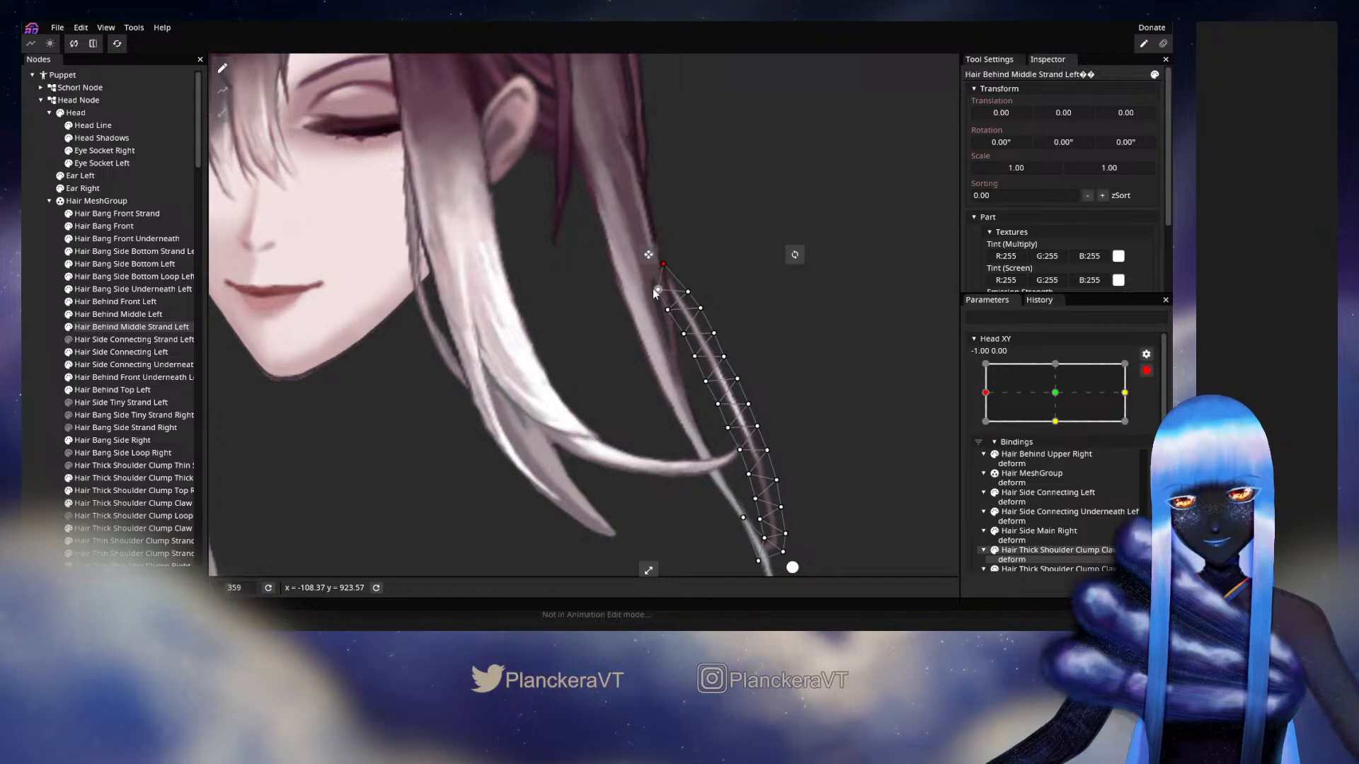
left_click(690, 290)
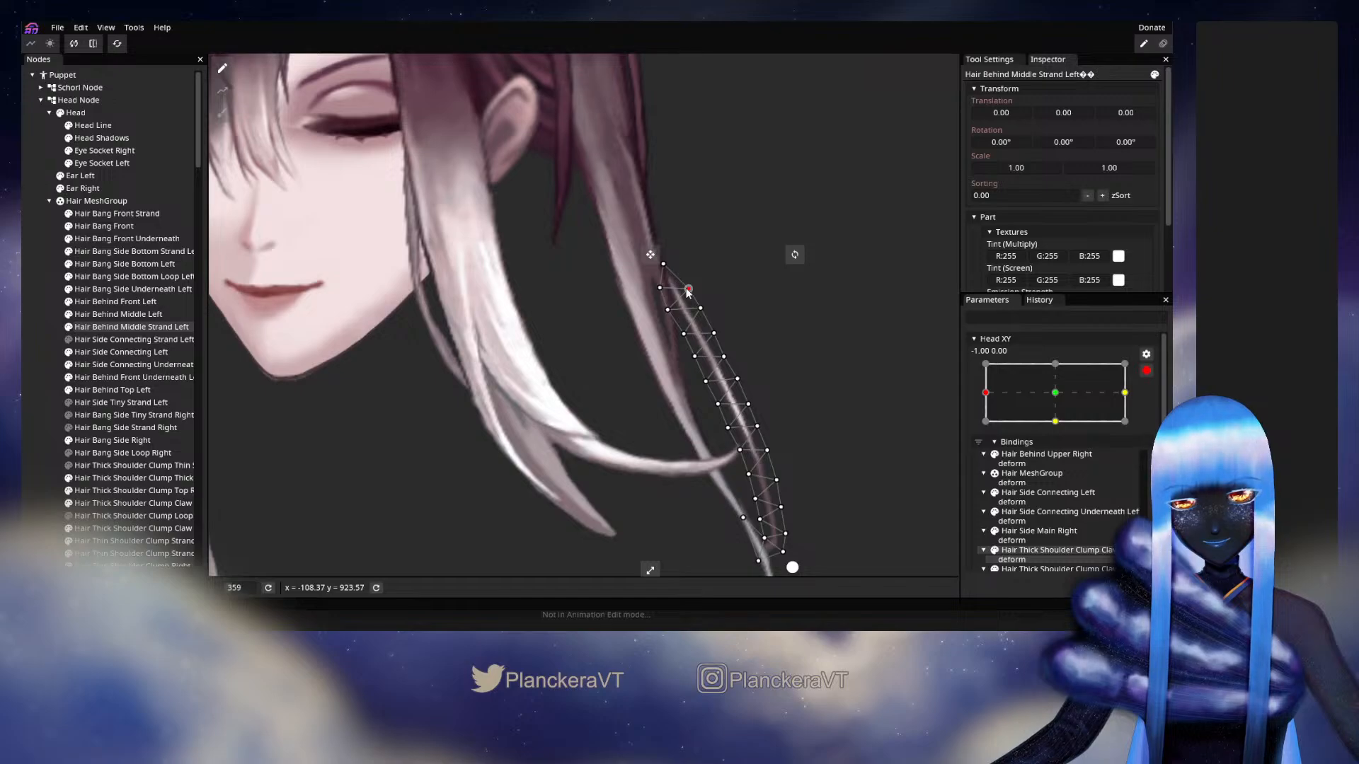
left_click(719, 347)
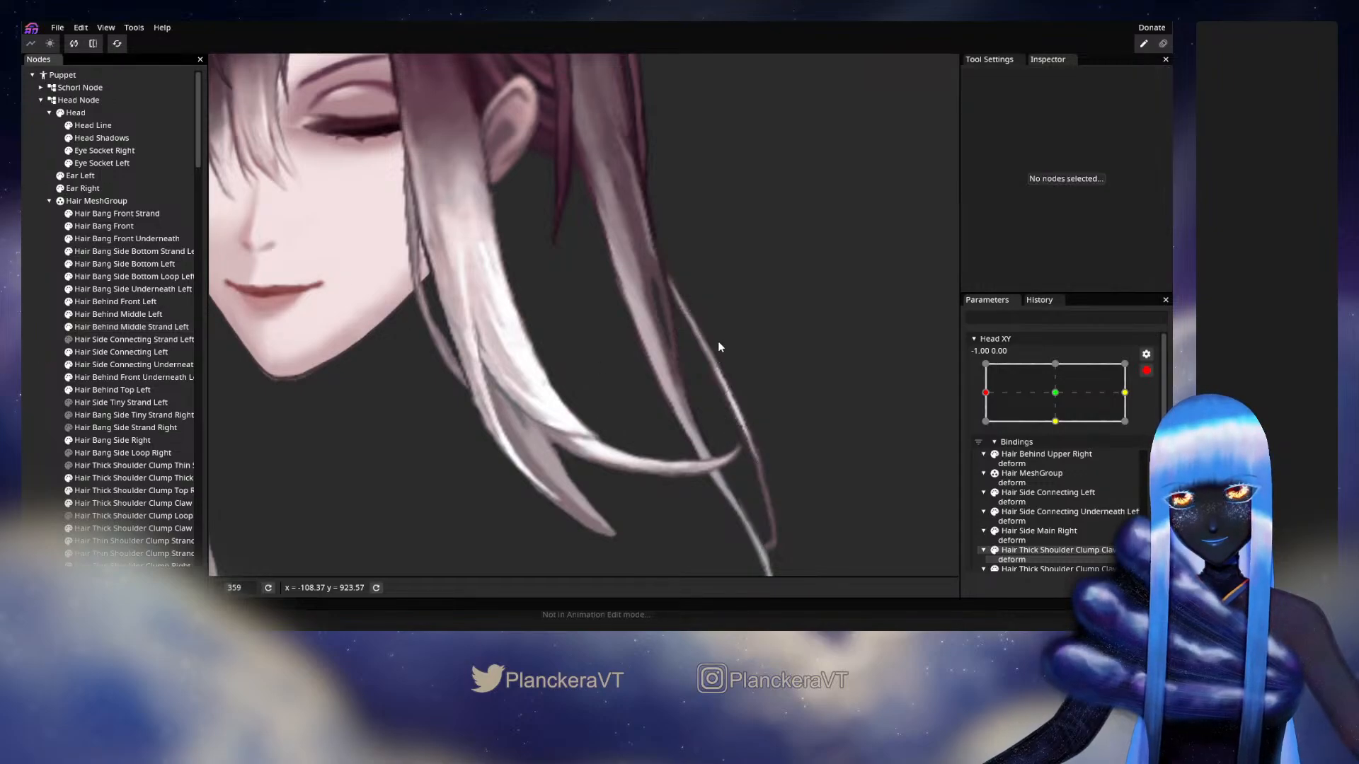
left_click(1149, 372)
mouse_move(986, 427)
left_mouse_down()
mouse_move(1061, 427)
mouse_move(989, 441)
mouse_move(1031, 427)
mouse_move(1049, 439)
mouse_move(986, 437)
mouse_move(1059, 426)
mouse_move(983, 432)
left_mouse_up()
left_click(1154, 406)
Move the lower outer mesh points of Hair Behind Middle Strand Left slightly outward at Head XY -1.00 0.00, and leave keypoint editing
left_click_drag(894, 500, 766, 370)
scroll(814, 369, "up", 2)
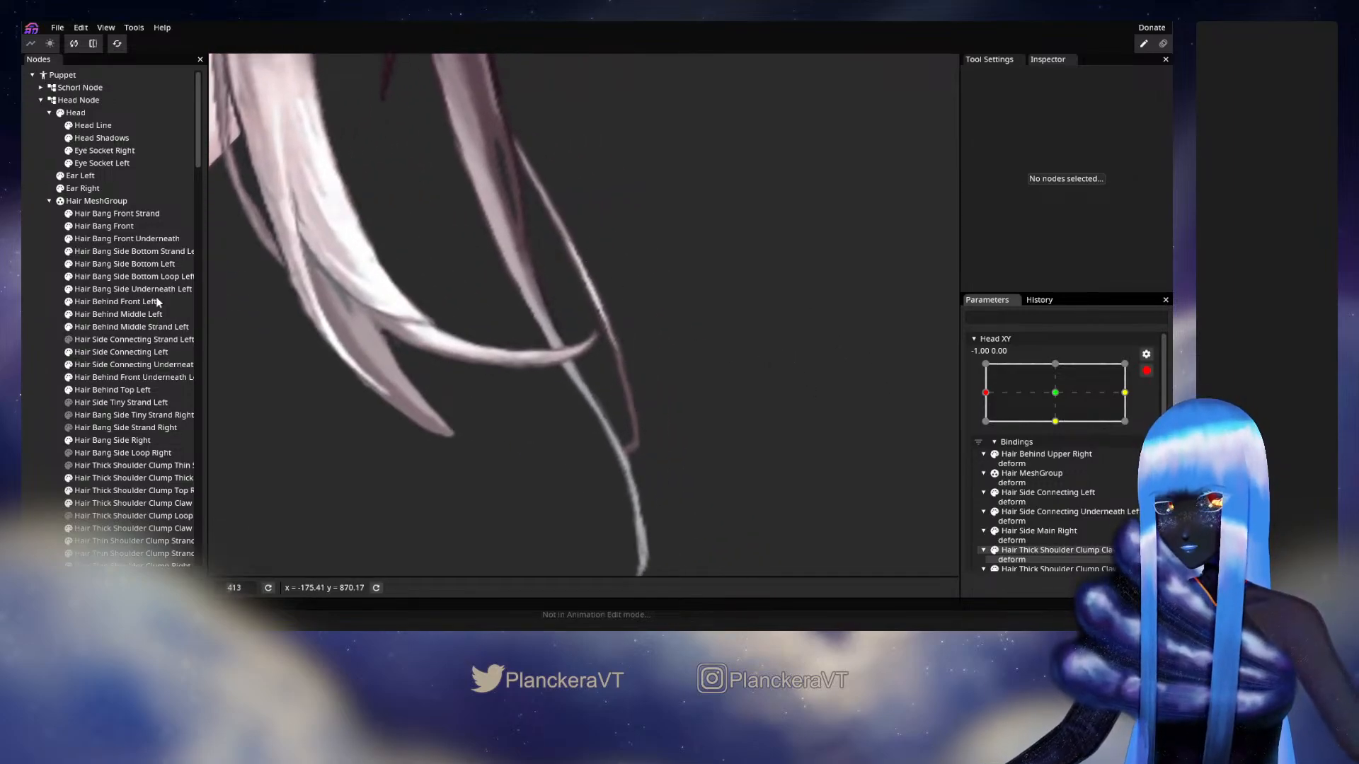
left_click(113, 327)
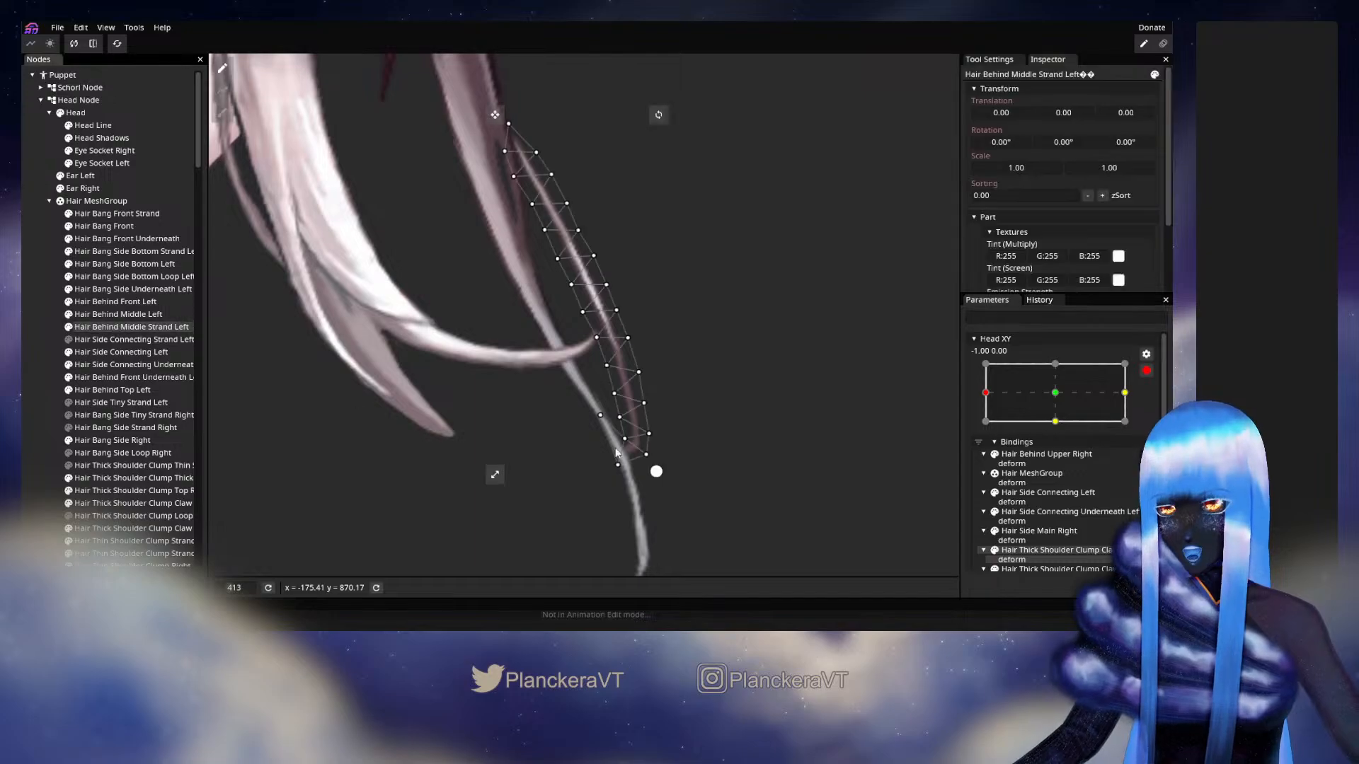
scroll(614, 448, "up", 1)
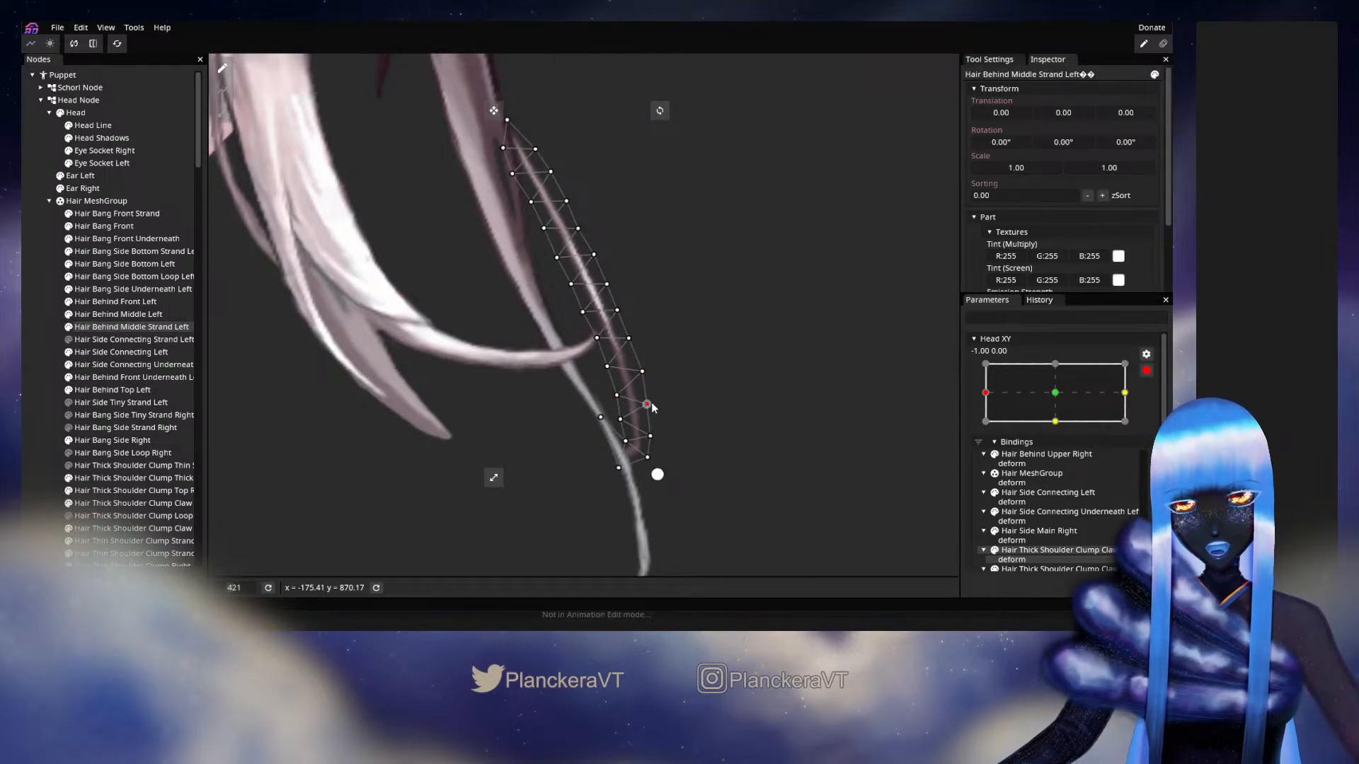
left_click(39, 391)
left_click(1146, 370)
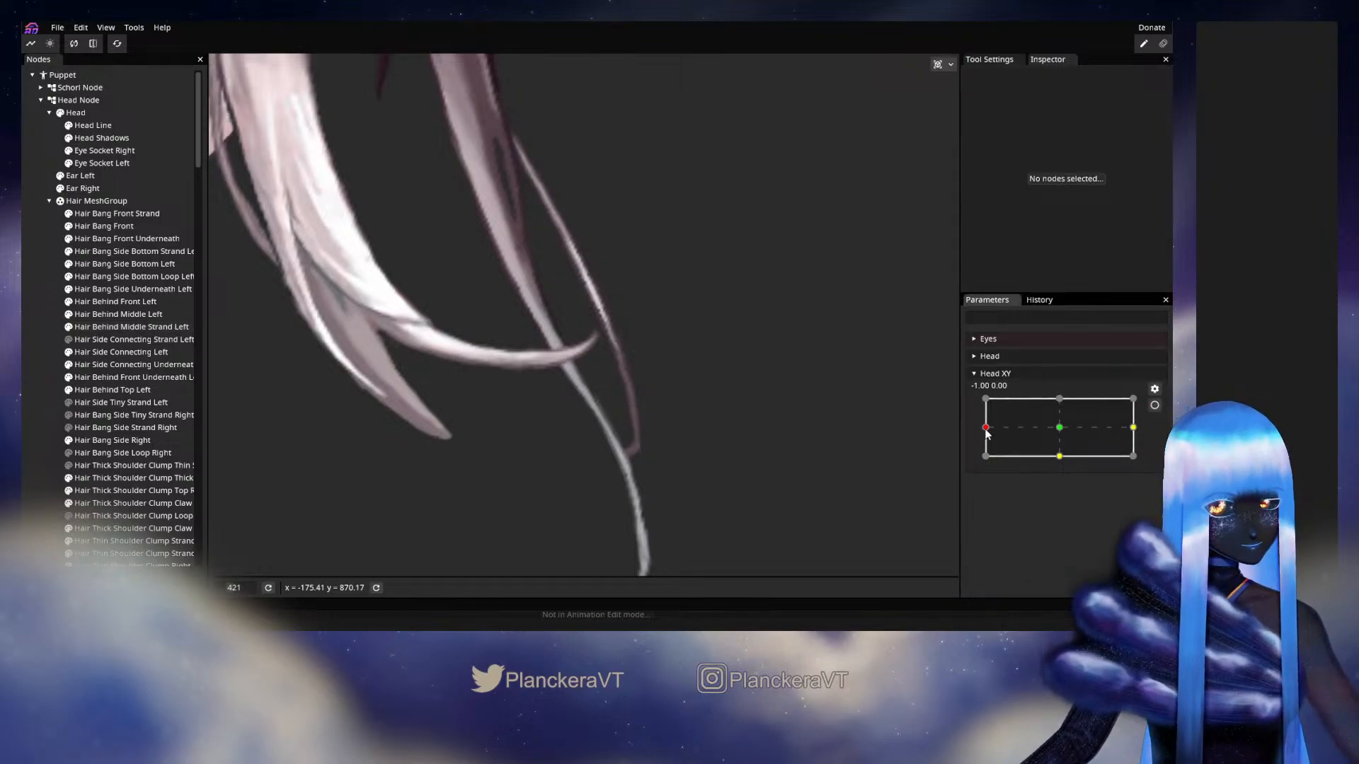
Brush the lower tip of Hair Behind Middle Strand Left slightly upward with the 34.00 circle brush at Head XY -1.00 0.00, and preview the motion
mouse_move(986, 428)
left_mouse_down()
mouse_move(1046, 433)
mouse_move(985, 445)
mouse_move(1055, 438)
mouse_move(984, 442)
left_mouse_up()
left_click(1154, 406)
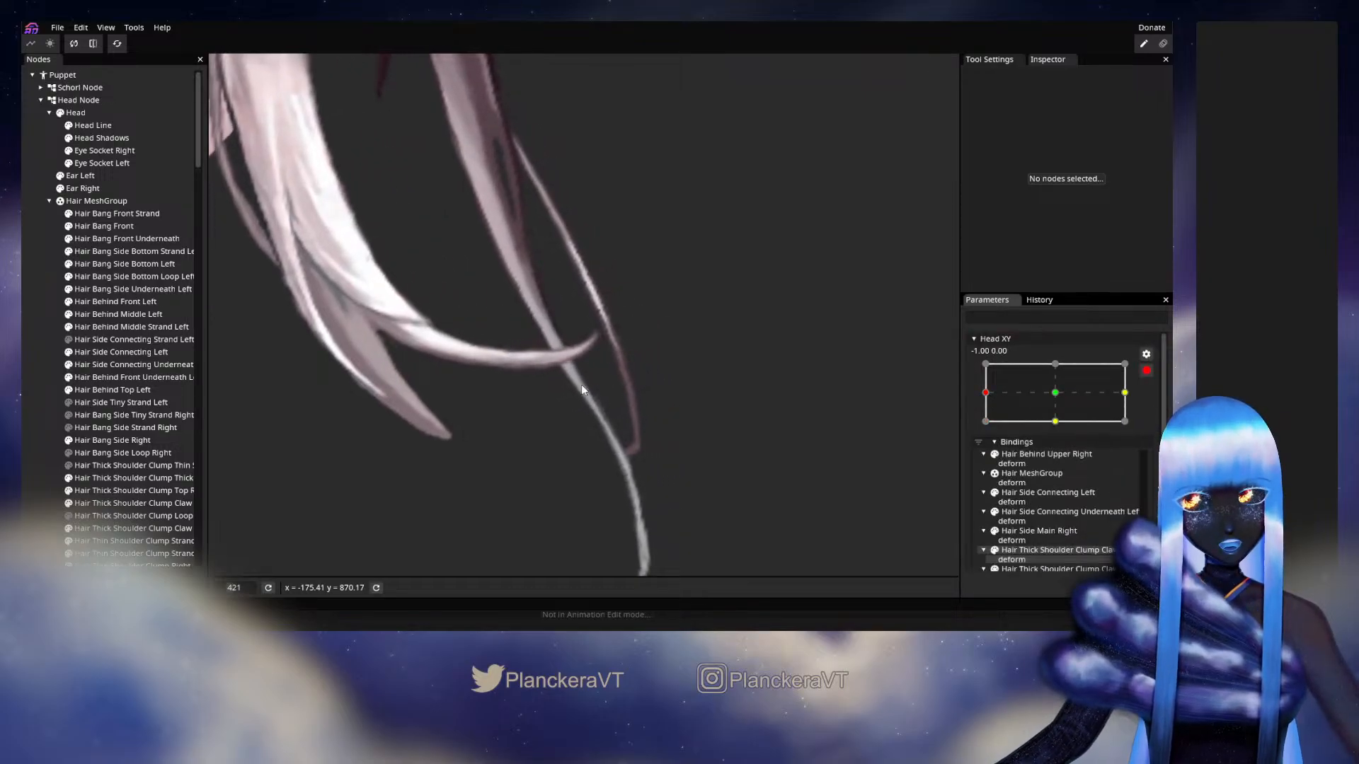
left_click(94, 328)
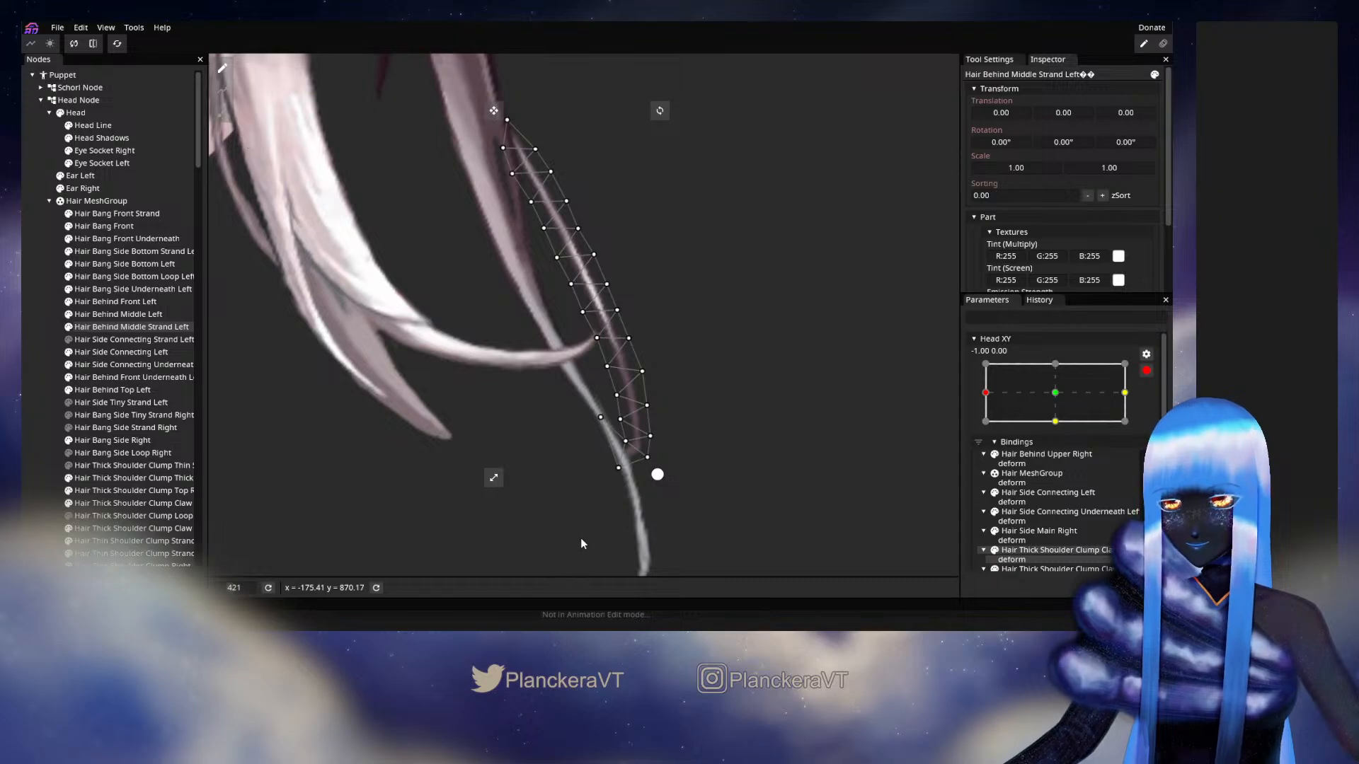
left_click(225, 116)
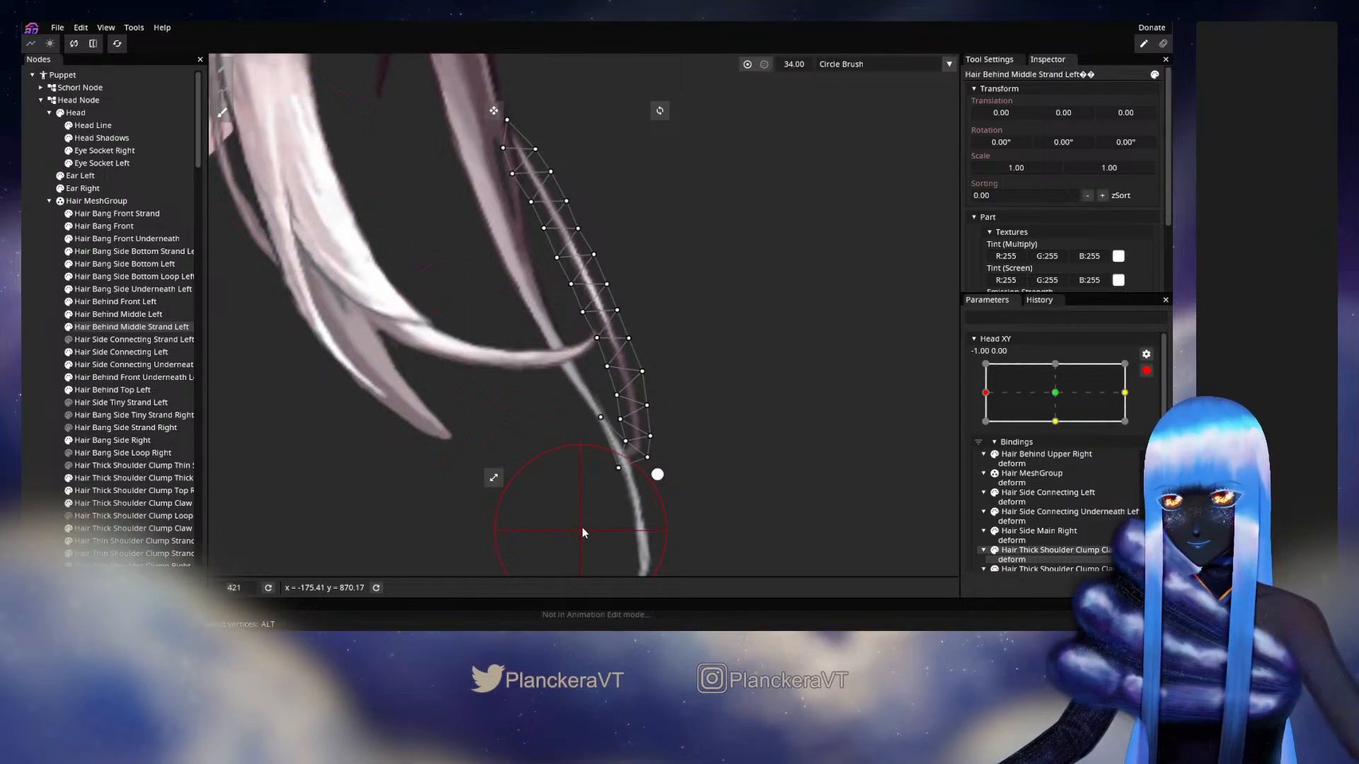
left_click_drag(602, 495, 618, 452)
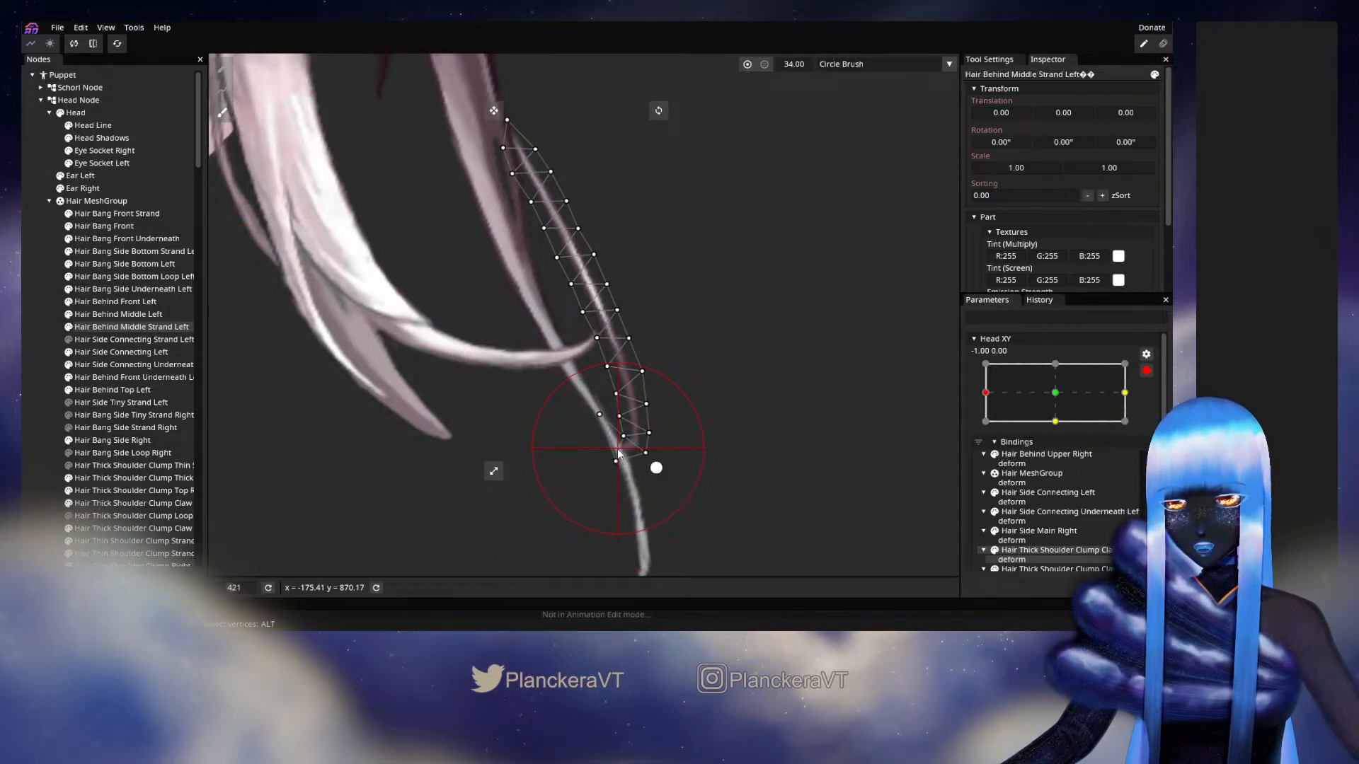
left_click(33, 406)
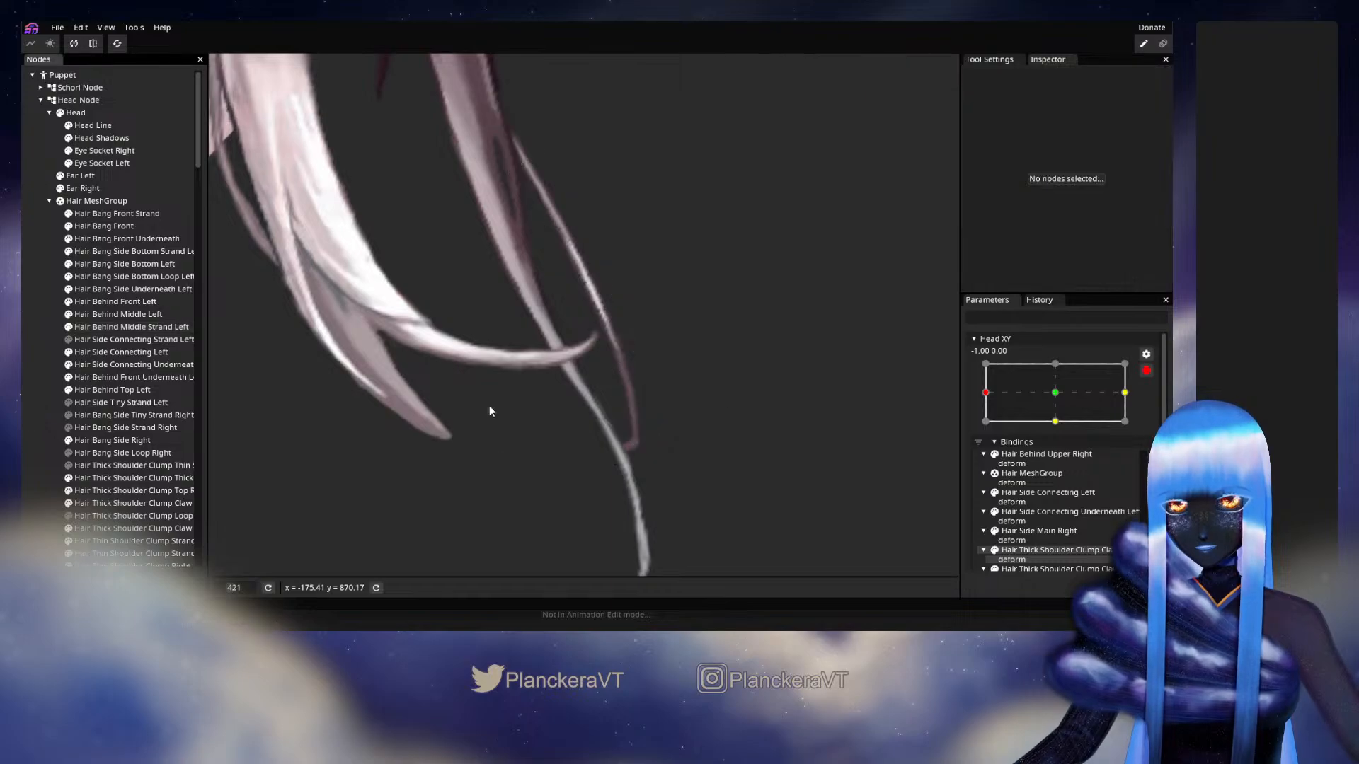
left_click(1146, 371)
mouse_move(994, 443)
left_mouse_down()
mouse_move(1055, 425)
mouse_move(986, 422)
left_mouse_up()
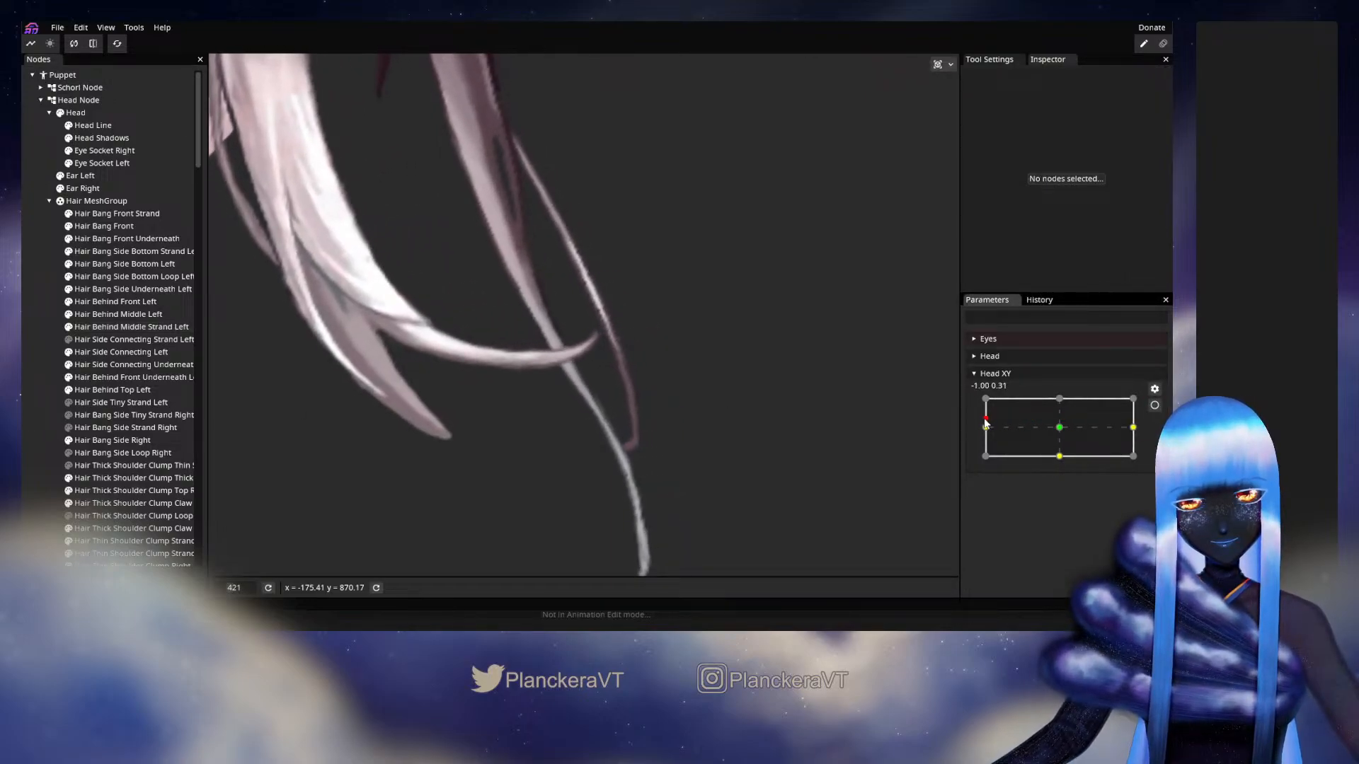
Nudge the inner side of the tip of Hair Behind Middle Strand Left with the 34.00 circle brush, and preview the Head XY motion
left_click(1155, 406)
left_click(110, 326)
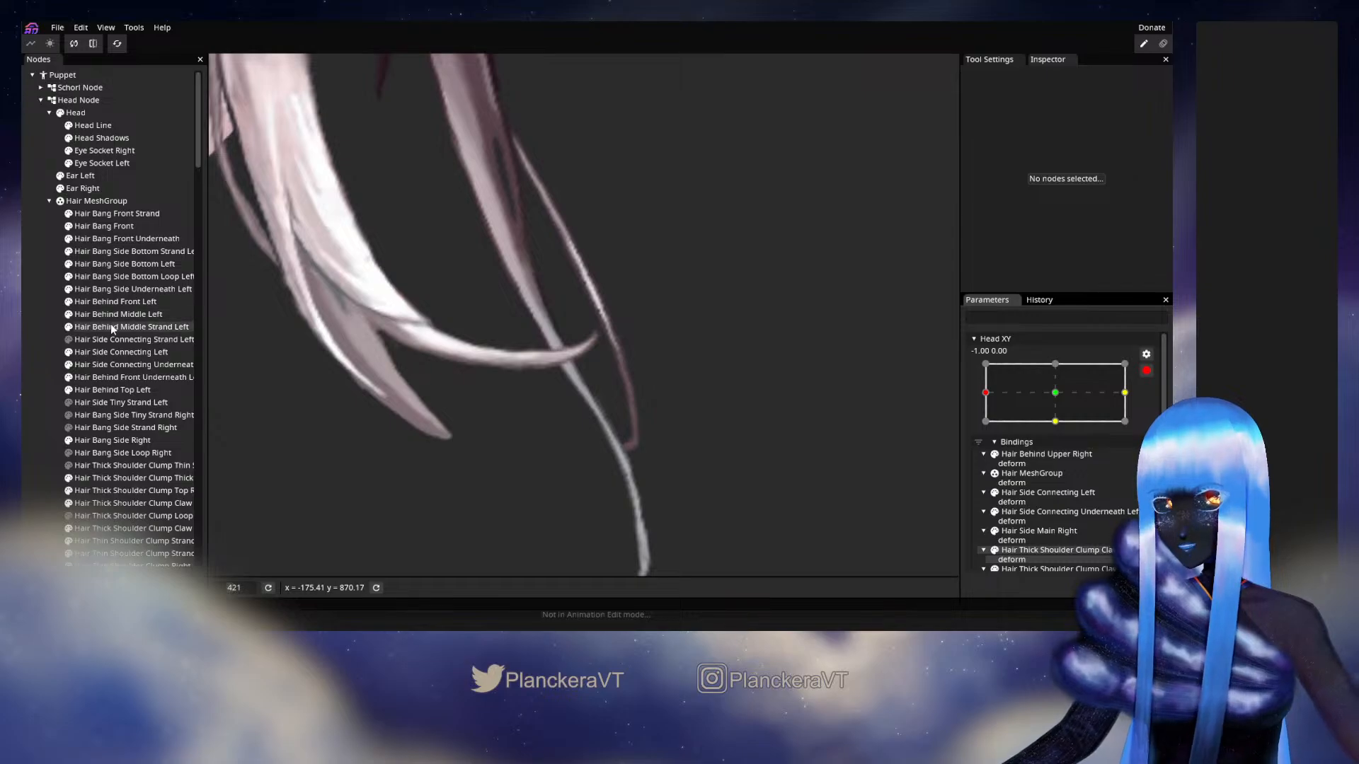
left_click(225, 115)
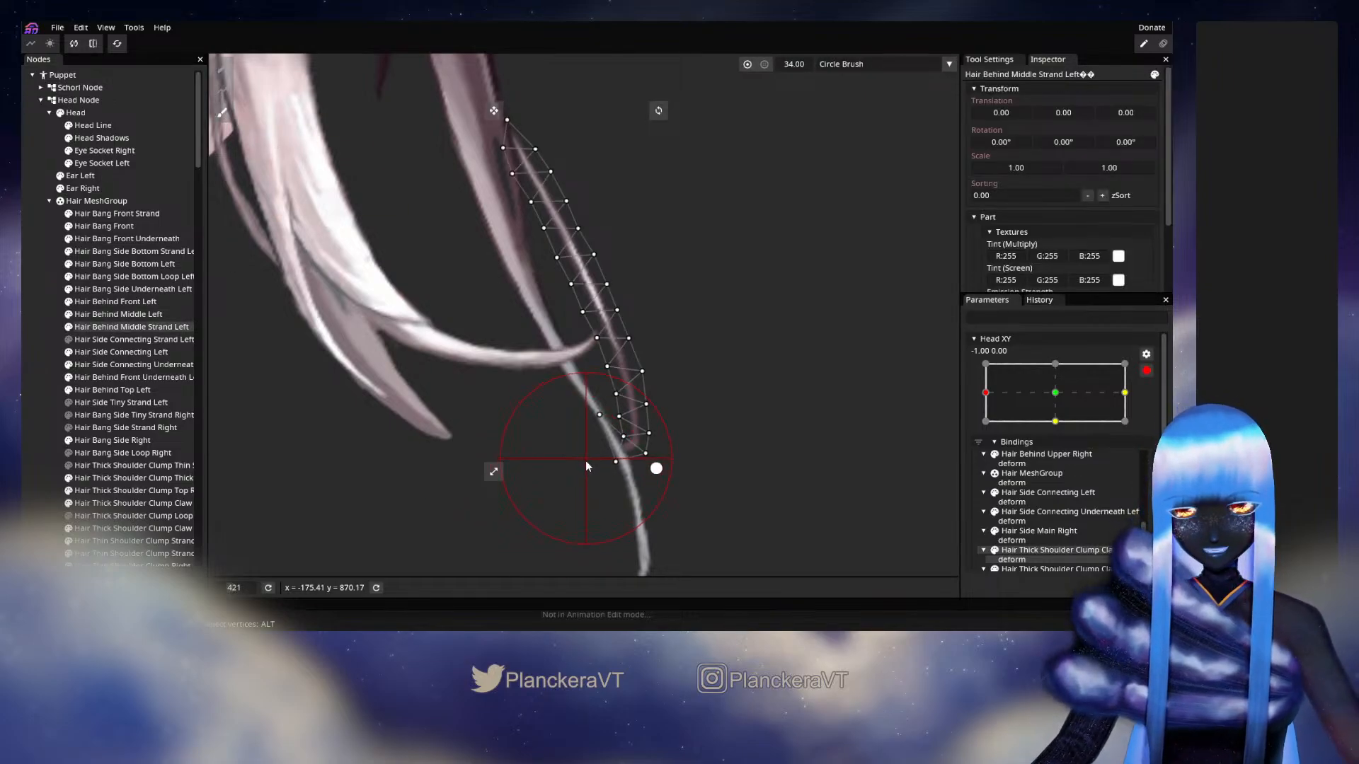
left_click_drag(584, 461, 587, 465)
left_click(40, 385)
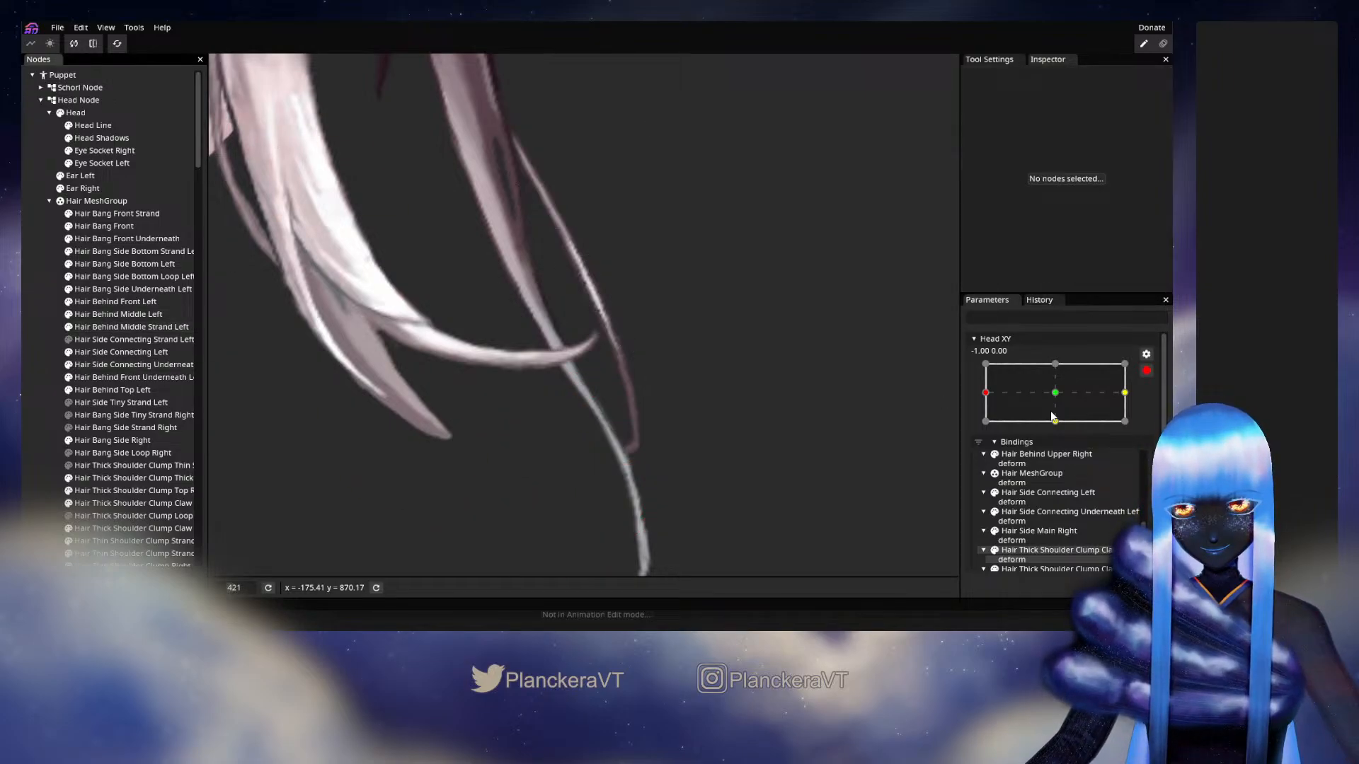
left_click(1147, 371)
mouse_move(986, 427)
left_mouse_down()
mouse_move(1057, 423)
mouse_move(985, 427)
left_mouse_up()
Move individual mesh points around the tip of Hair Behind Middle Strand Left slightly outward at Head XY -1.00 0.00, and preview the motion
left_click(1155, 405)
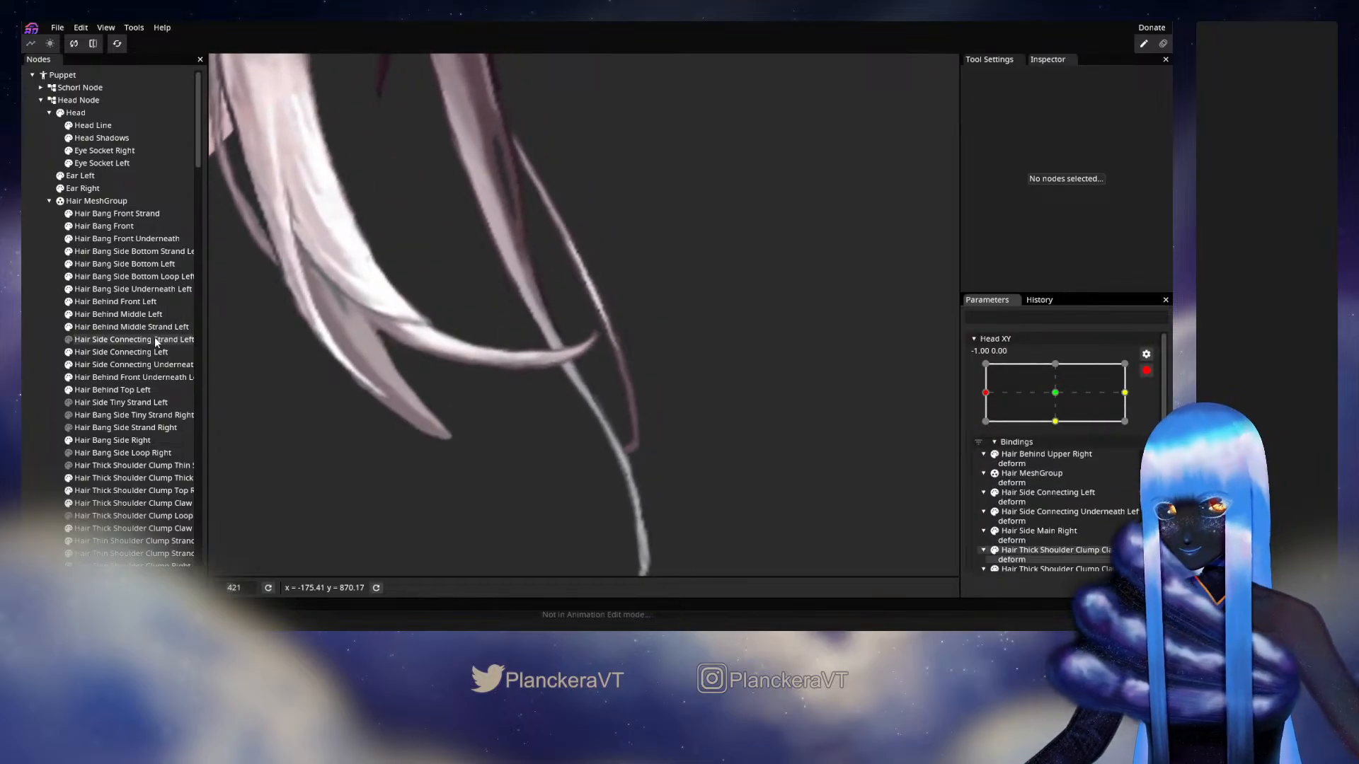
left_click(95, 327)
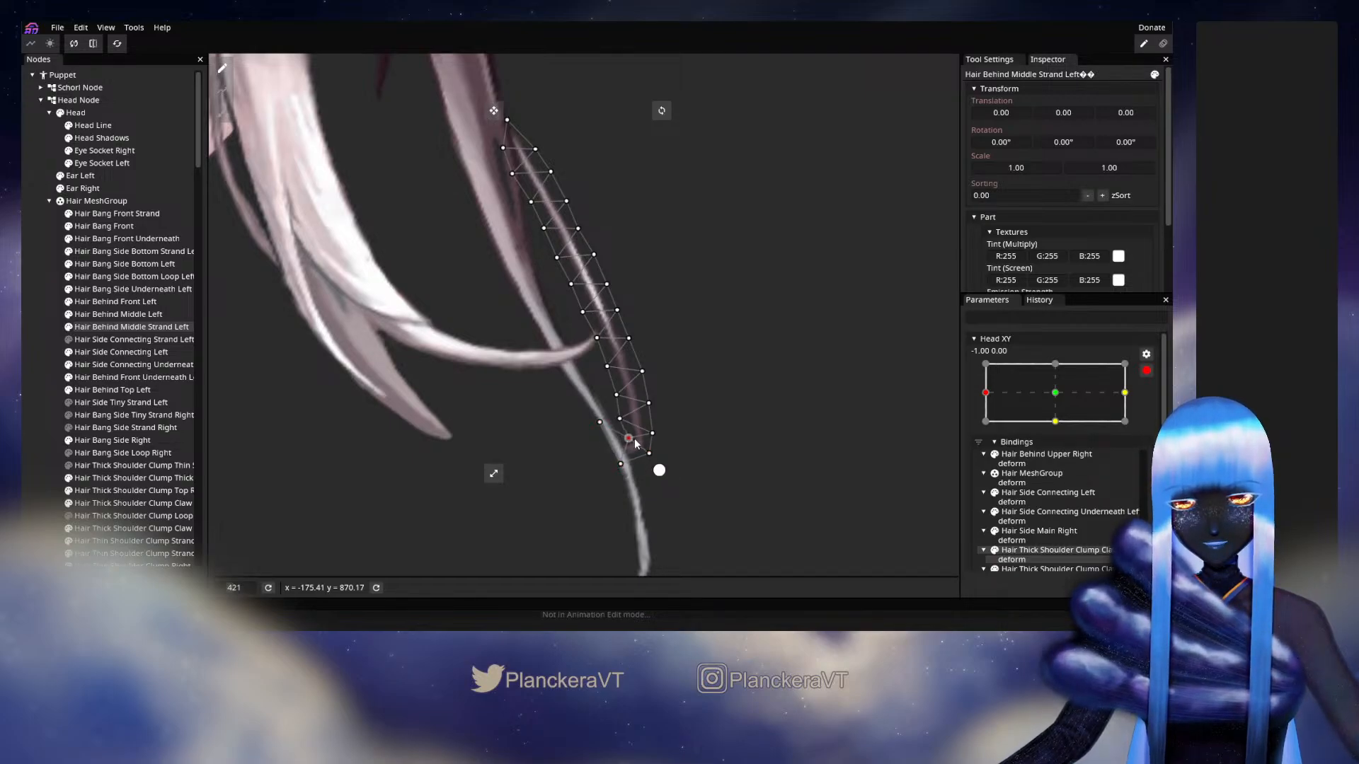
left_click_drag(653, 434, 656, 432)
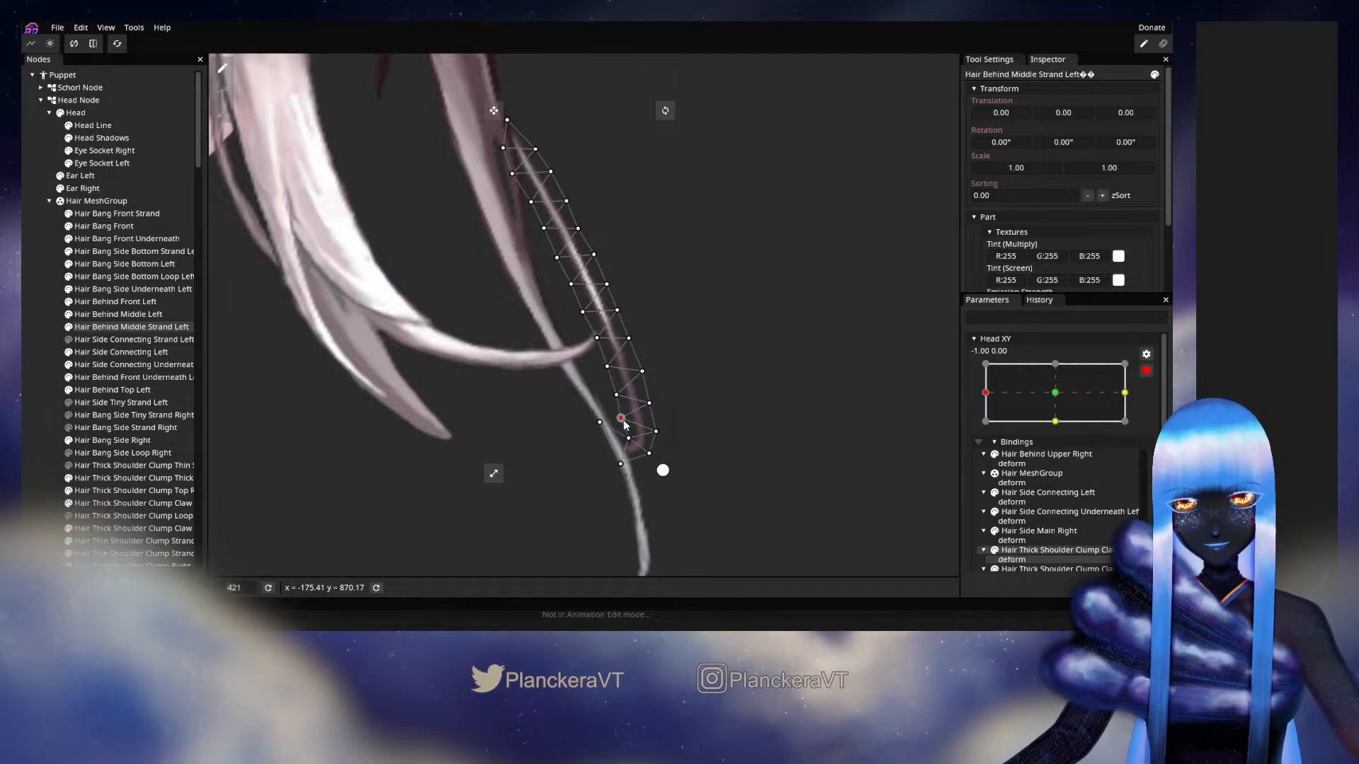
left_click(29, 409)
scroll(895, 453, "down", 2)
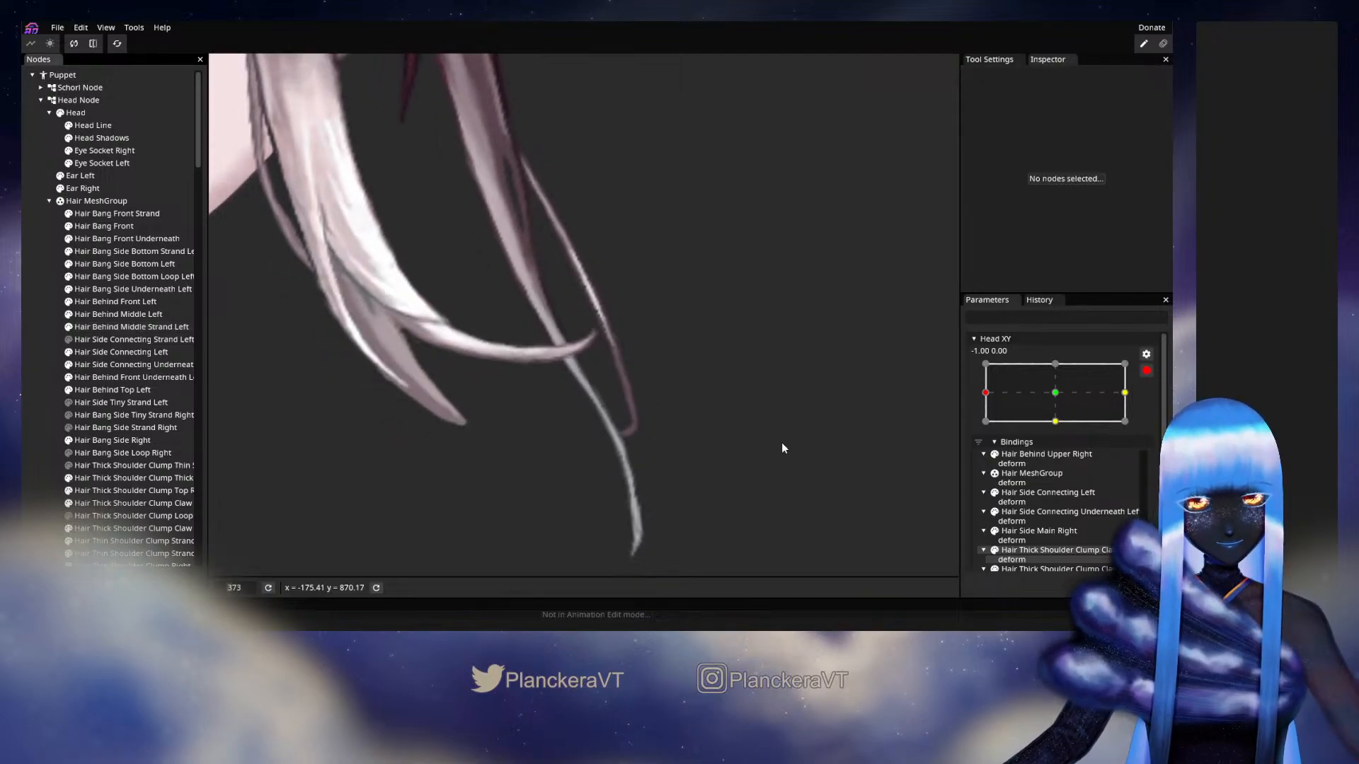
scroll(743, 443, "down", 1)
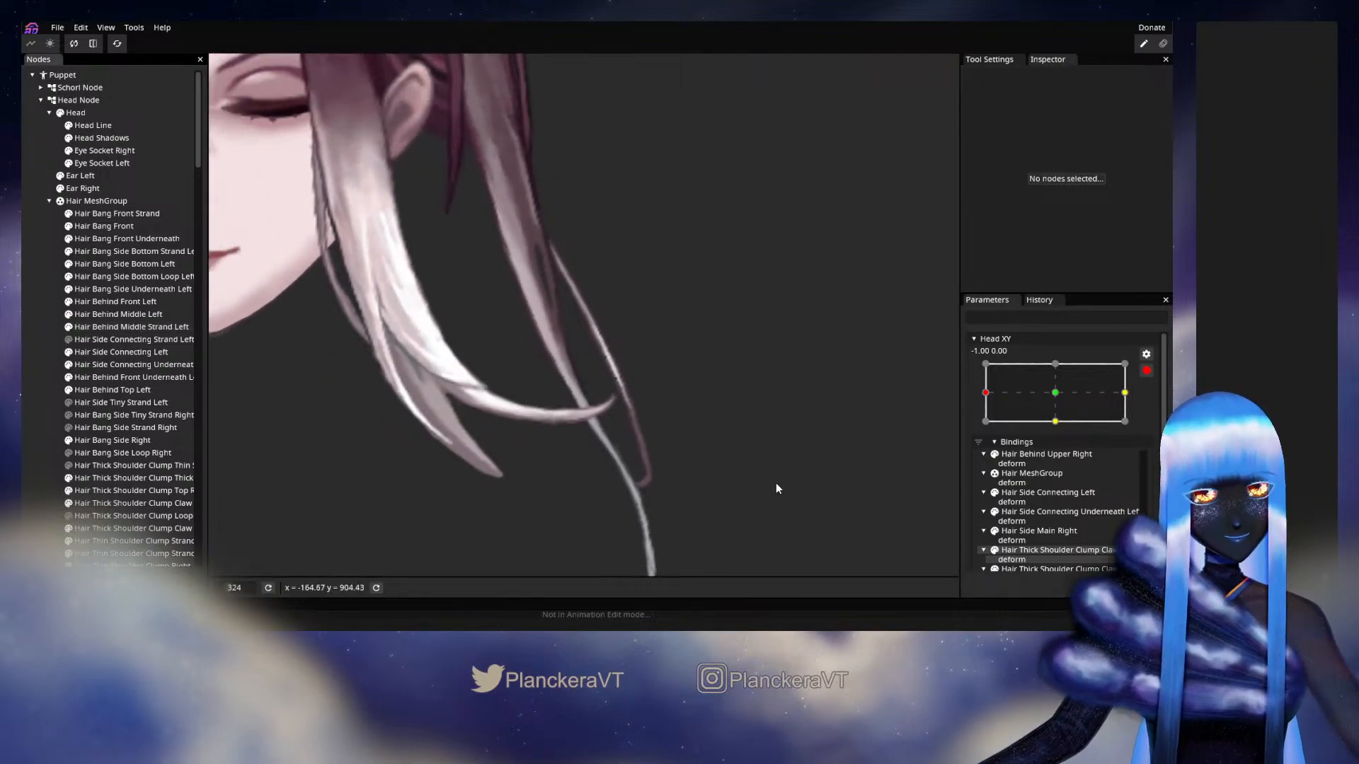
left_click(1146, 371)
mouse_move(978, 428)
left_mouse_down()
mouse_move(1045, 424)
mouse_move(982, 426)
mouse_move(1058, 439)
mouse_move(985, 426)
left_mouse_up()
Adjust the very end of Hair Behind Middle Strand Left with the 34.00 circle brush at Head XY -1.00 0.00, and recheck the motion
left_click(1154, 405)
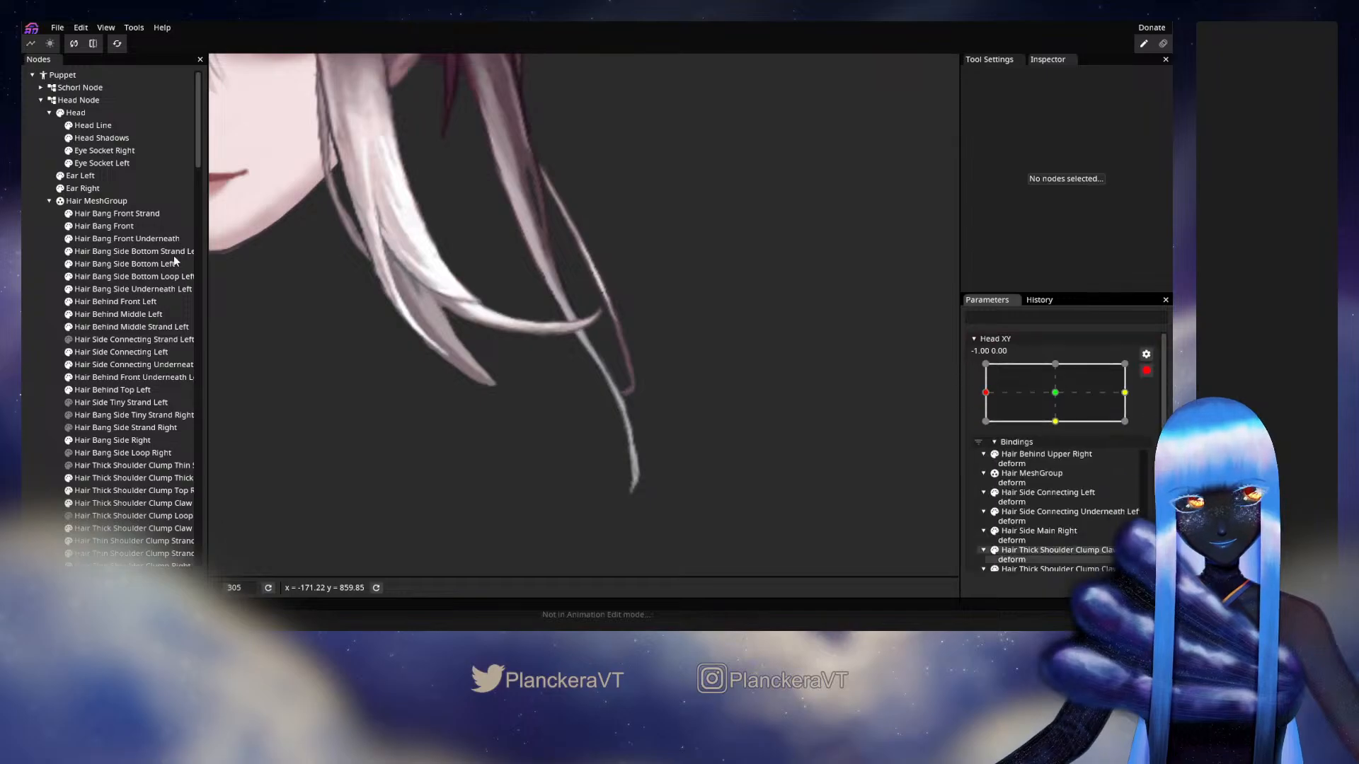
left_click(107, 329)
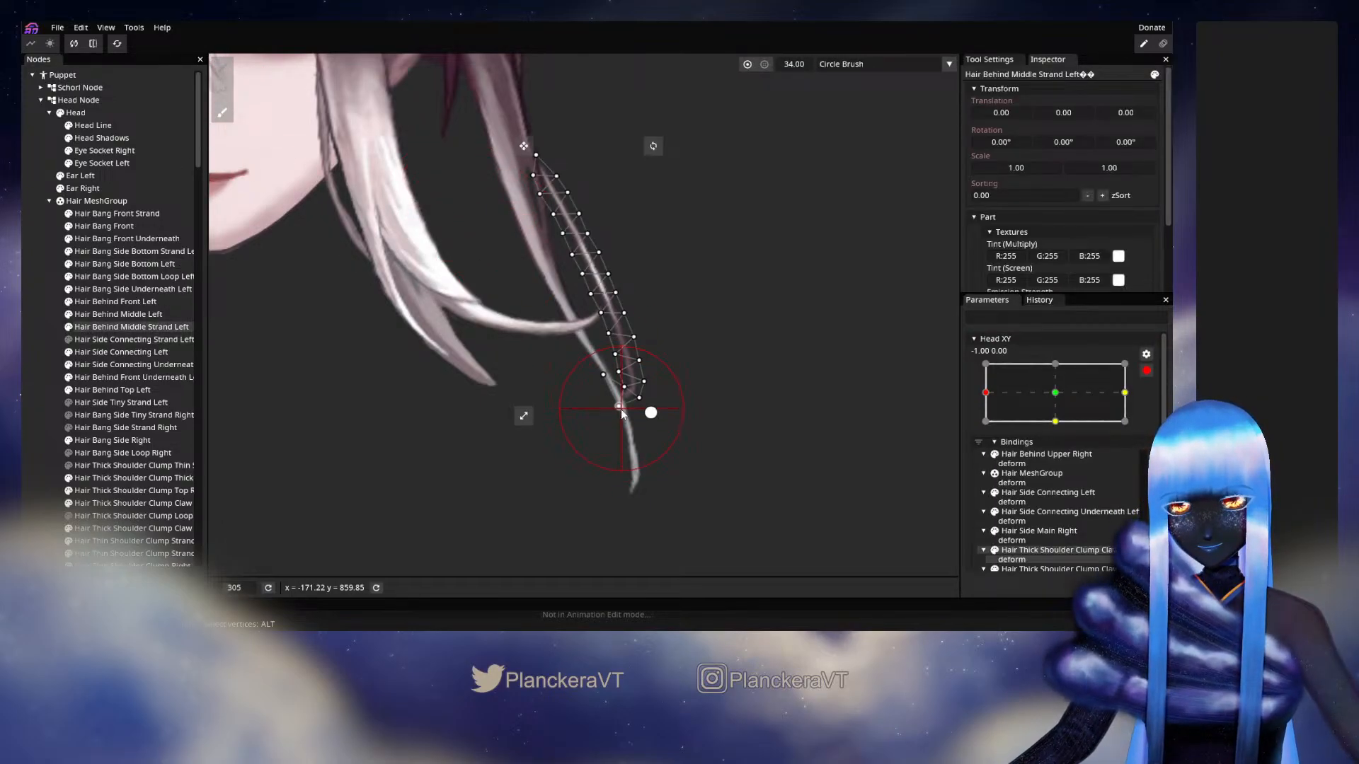
left_click(23, 372)
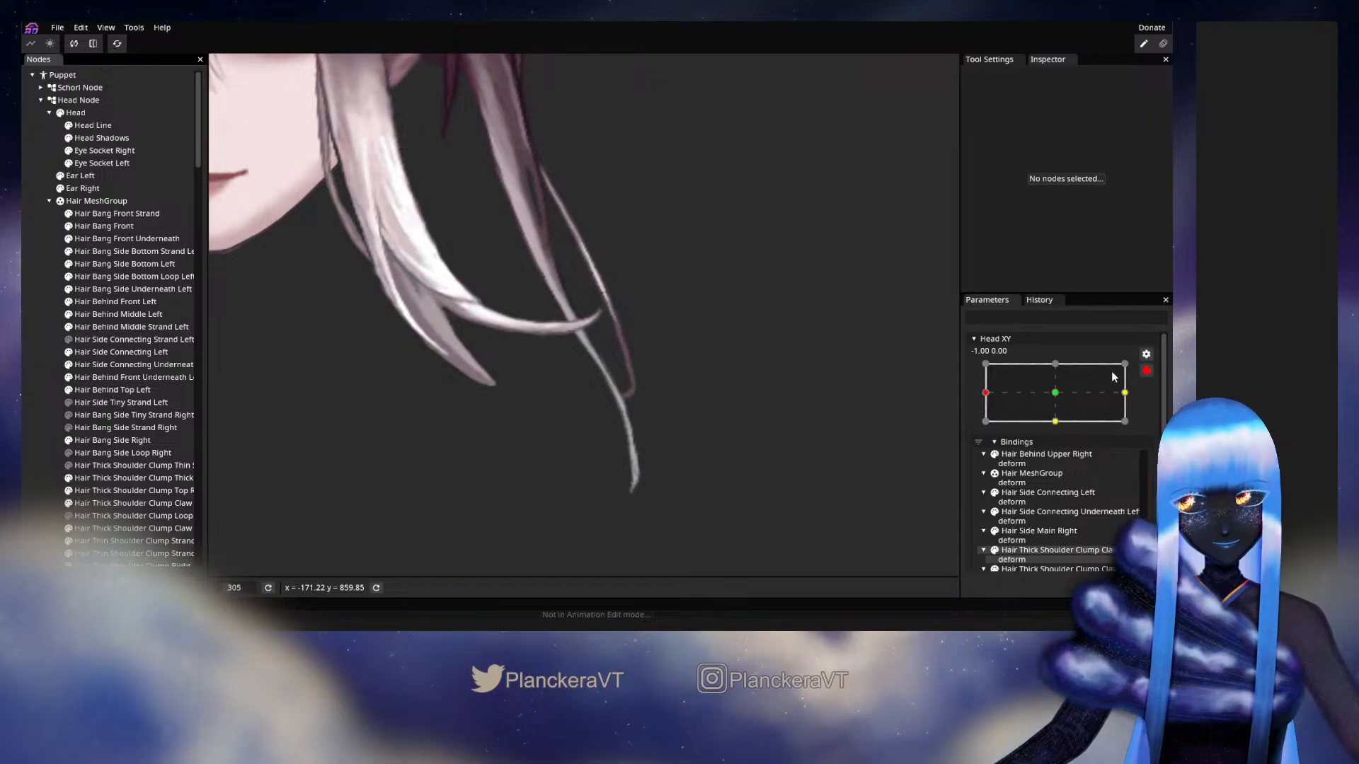
left_click(1146, 371)
mouse_move(994, 434)
left_mouse_down()
mouse_move(1074, 431)
mouse_move(988, 429)
mouse_move(1066, 417)
mouse_move(988, 427)
left_mouse_up()
Brush the lower outer edge of Hair Behind Middle Strand Left outward, refine its tip with a 23.00 circle brush, and preview the Head XY motion
left_click(1154, 406)
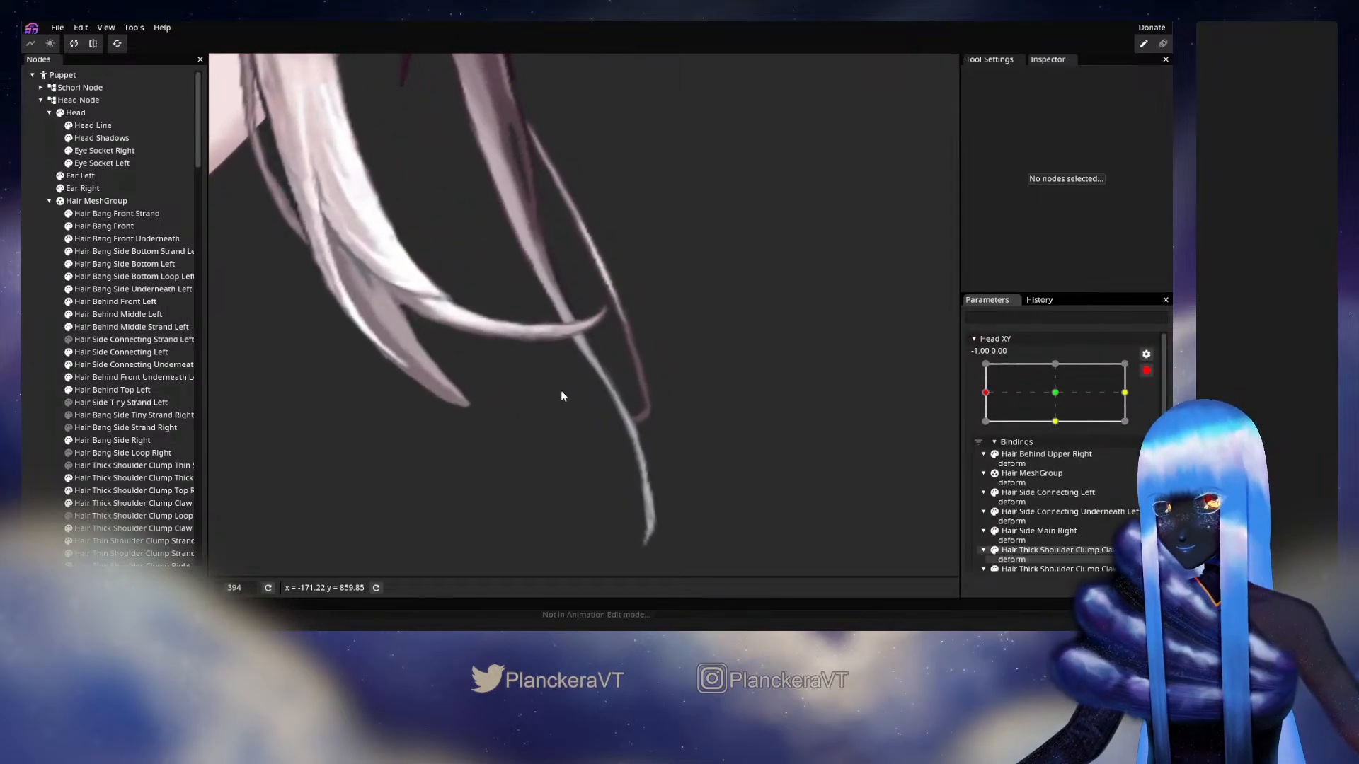
left_click(99, 325)
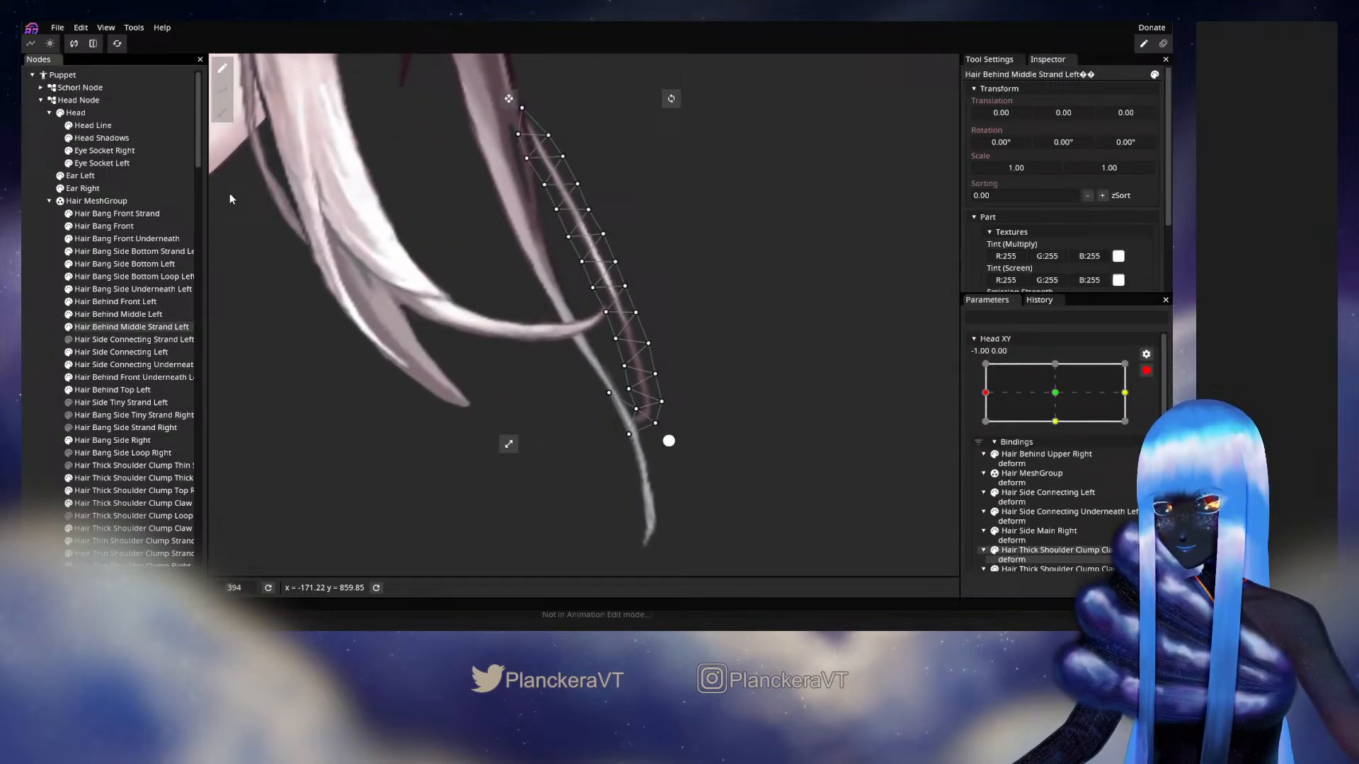
left_click(225, 116)
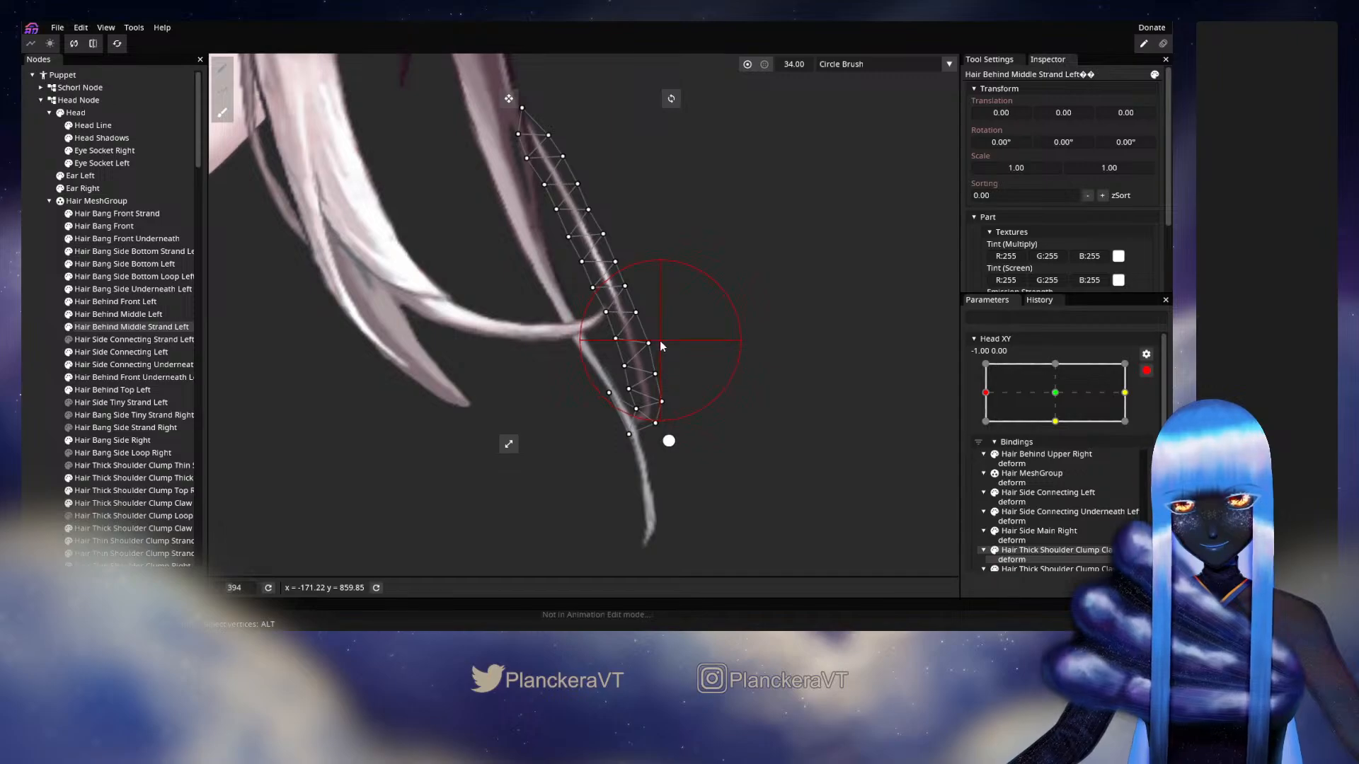
left_click_drag(662, 345, 669, 338)
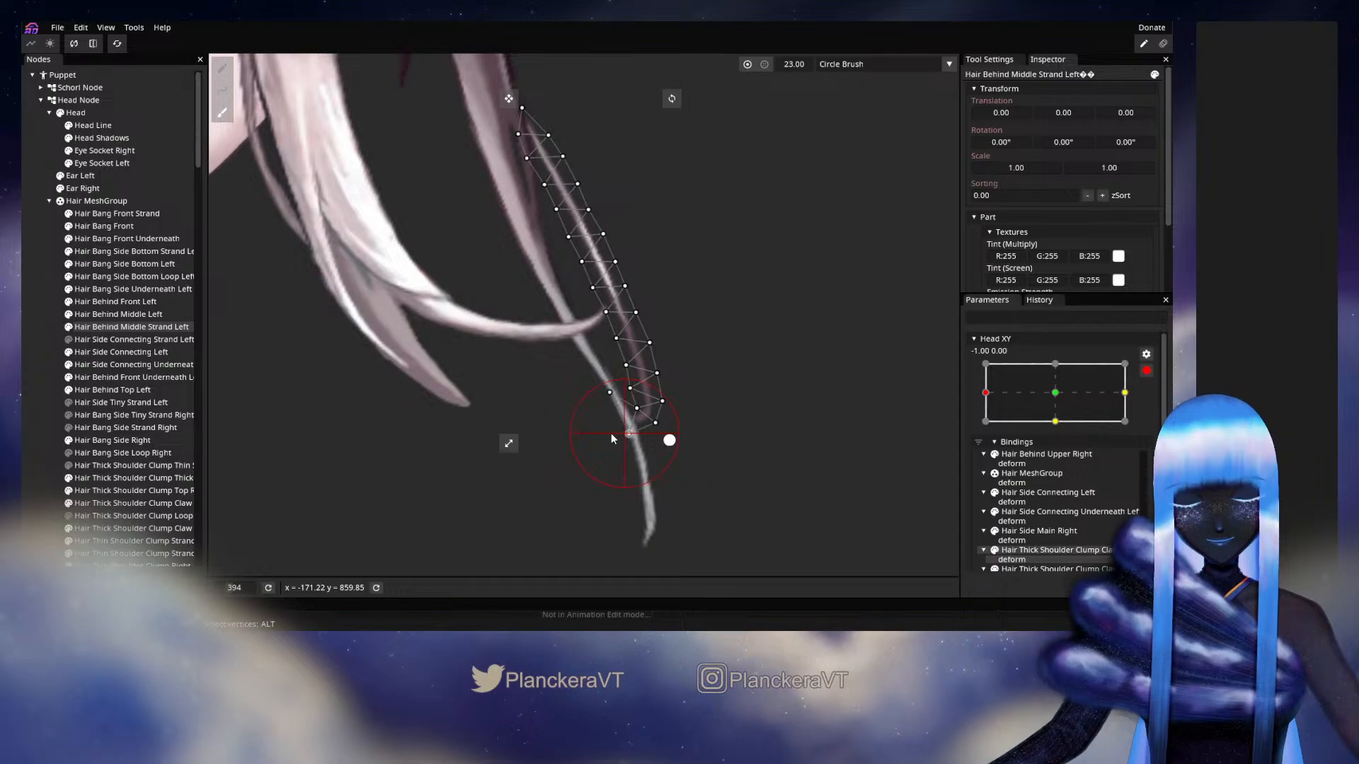
left_click(35, 391)
left_click(1147, 371)
mouse_move(987, 427)
left_mouse_down()
mouse_move(1046, 431)
mouse_move(1055, 449)
mouse_move(986, 428)
left_mouse_up()
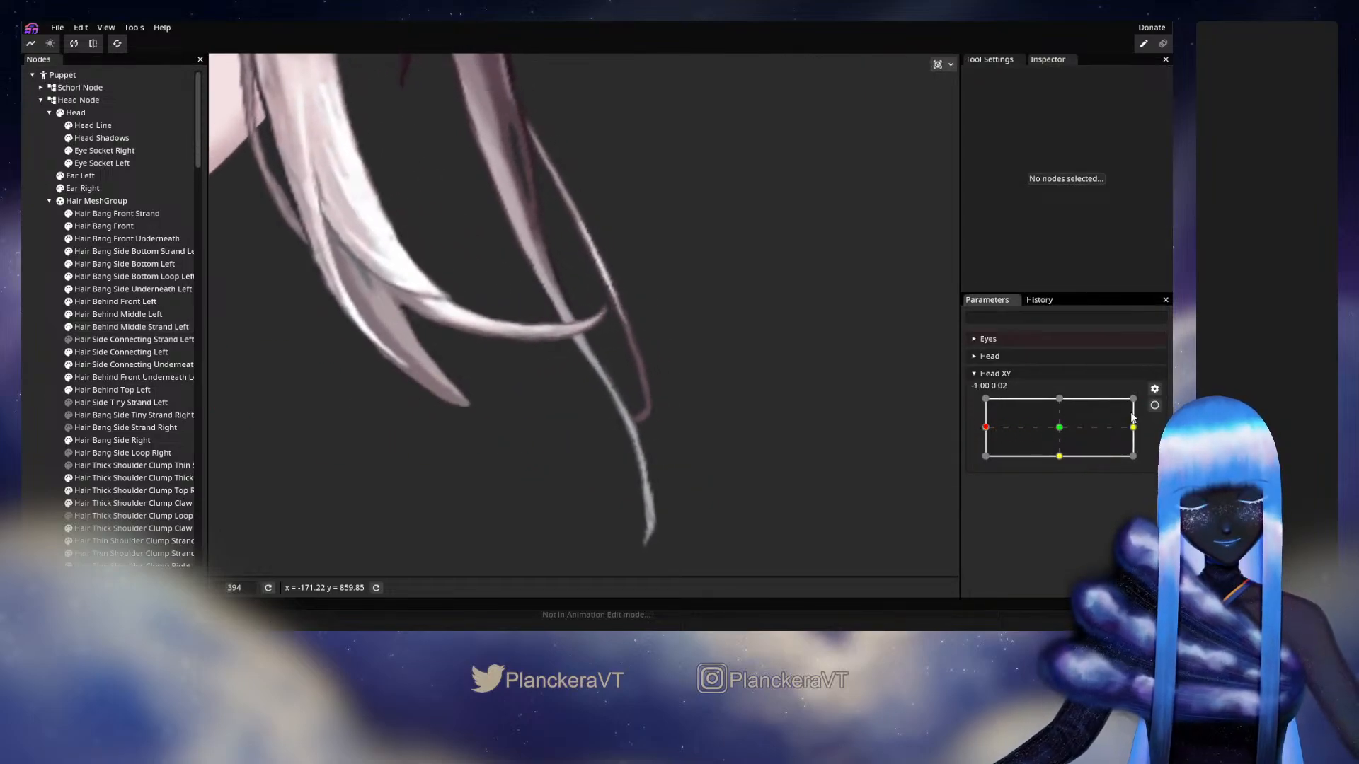
Raise the tip of Hair Behind Middle Strand Left slightly with the 23.00 circle brush at Head XY -1.00 0.00, and preview the motion
left_click(1154, 406)
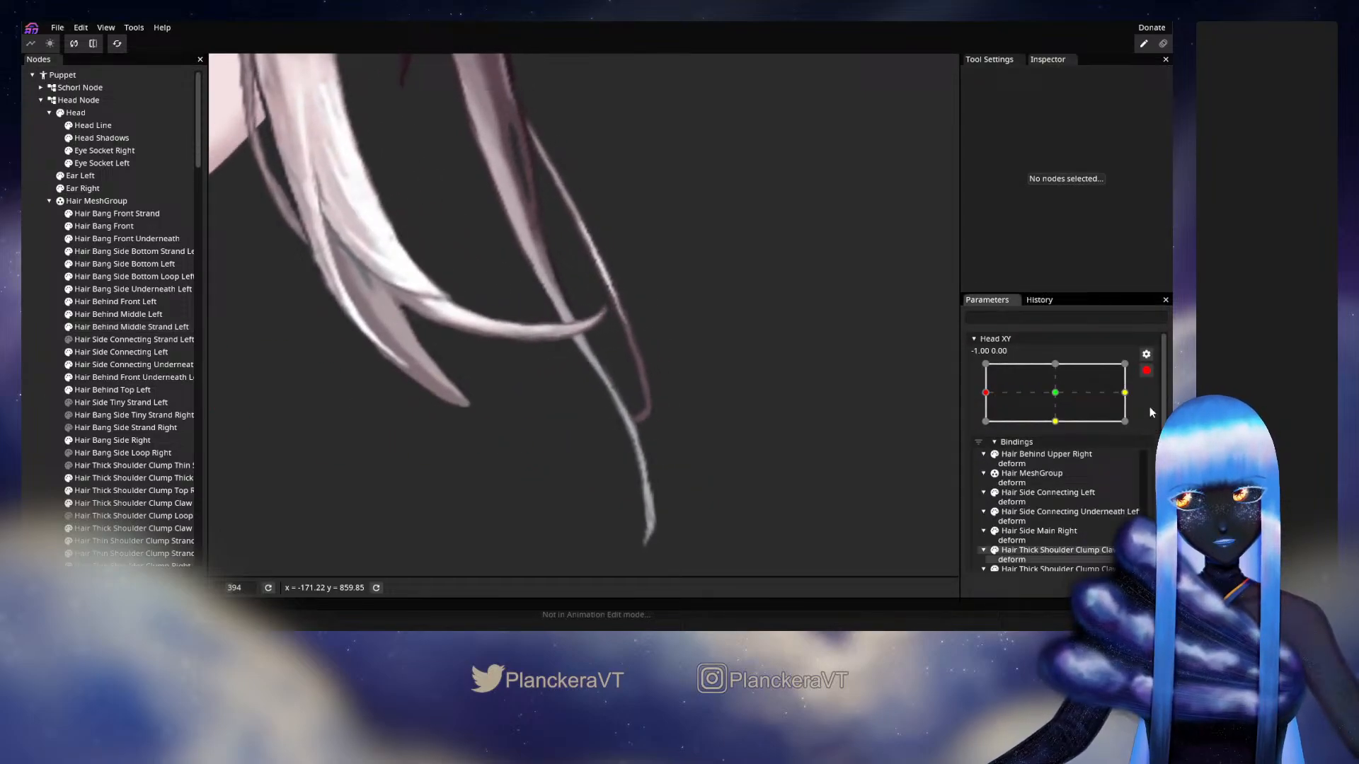
left_click(119, 327)
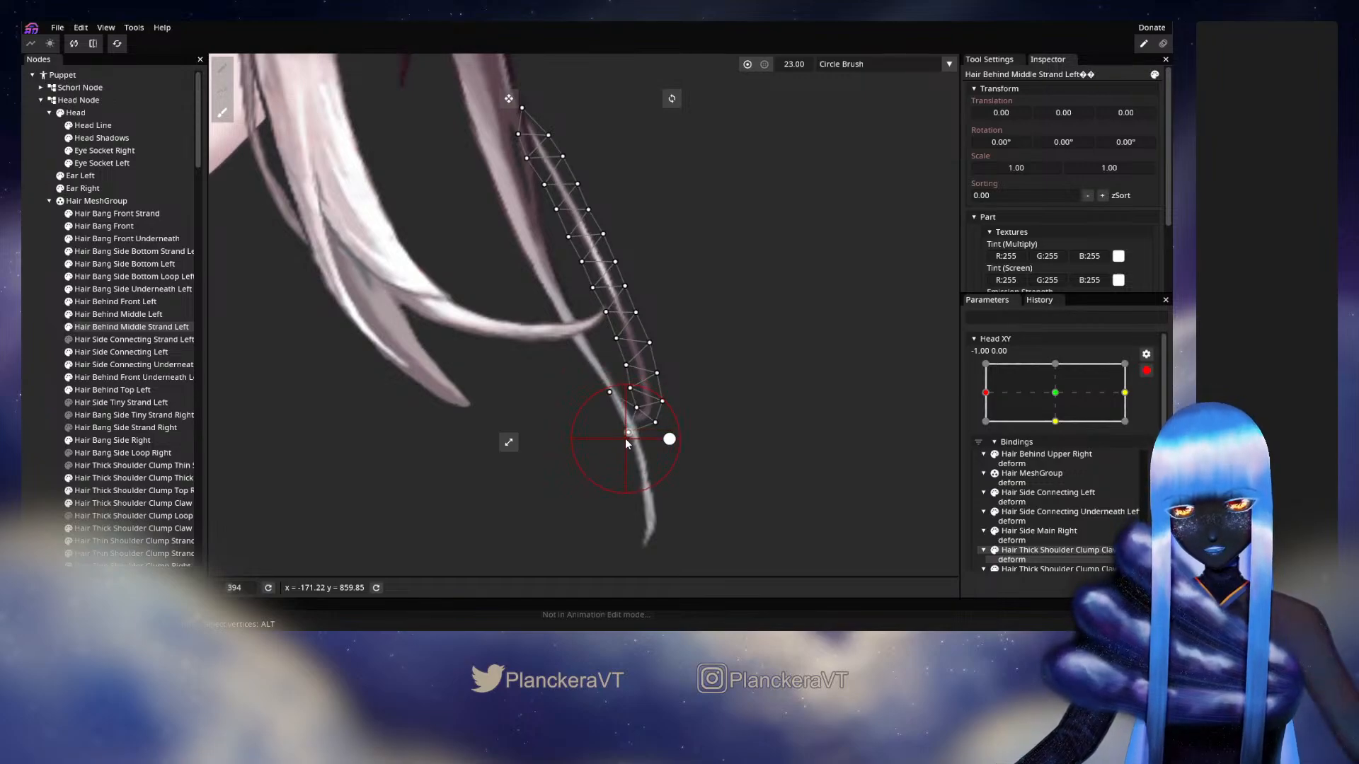
left_click(67, 363)
left_click(1146, 370)
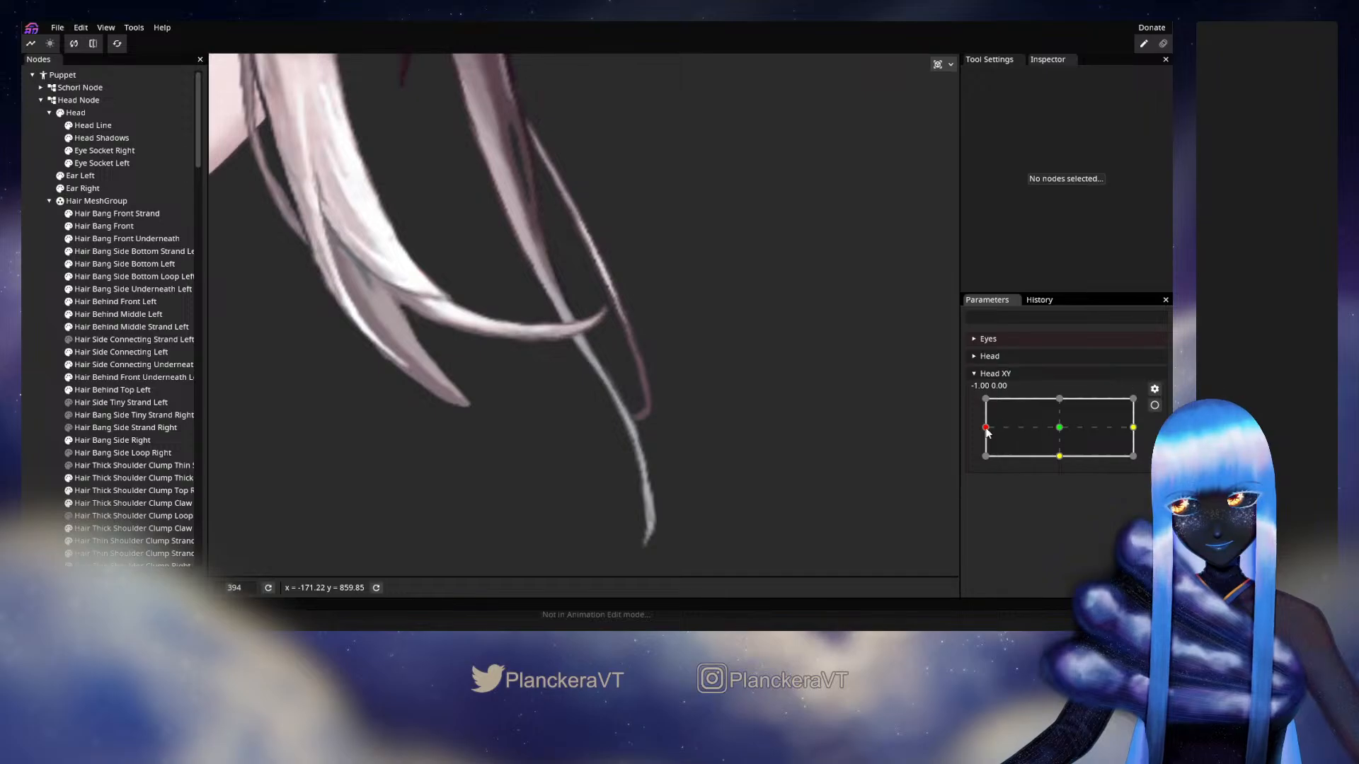
mouse_move(988, 433)
left_mouse_down()
mouse_move(1066, 429)
mouse_move(985, 440)
left_mouse_up()
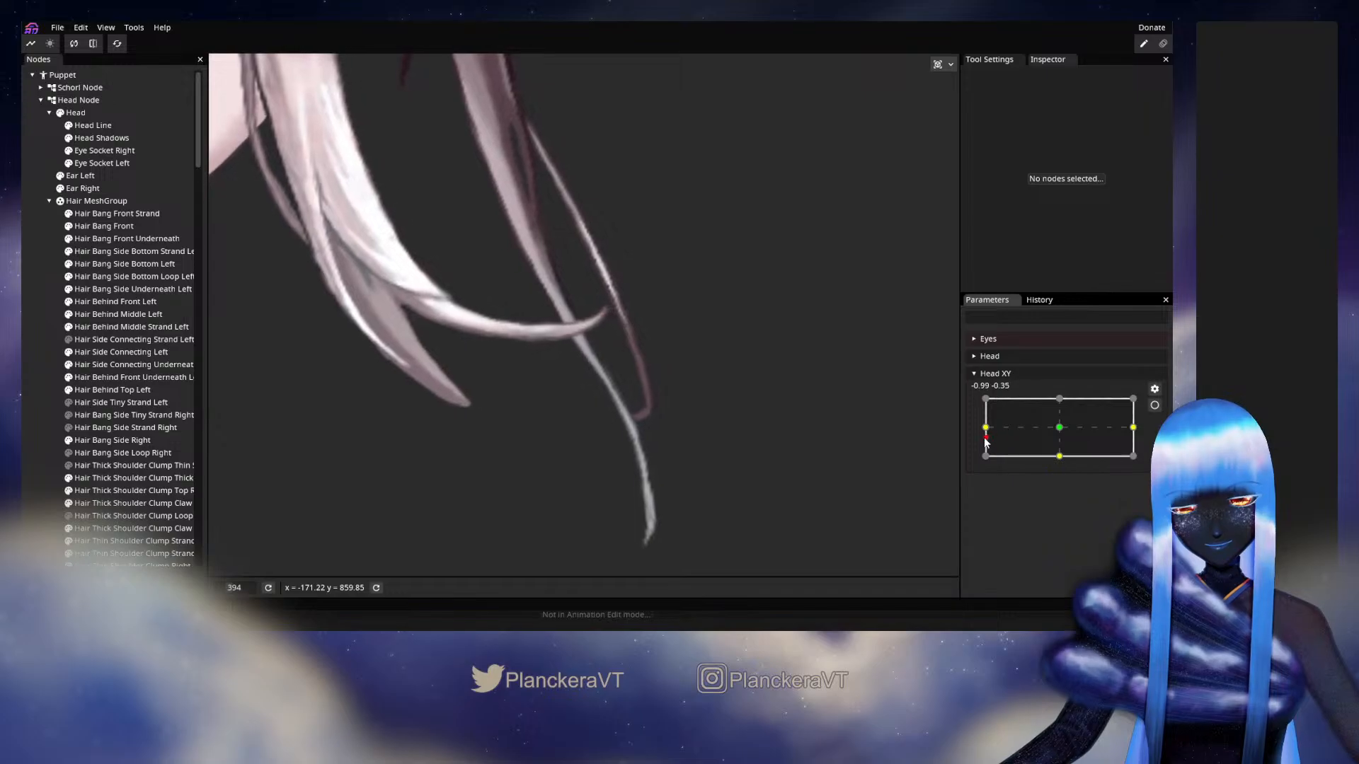
Reposition individual inner and outer mesh points just above the tip of Hair Behind Middle Strand Left, and preview the Head XY motion
left_click(1155, 406)
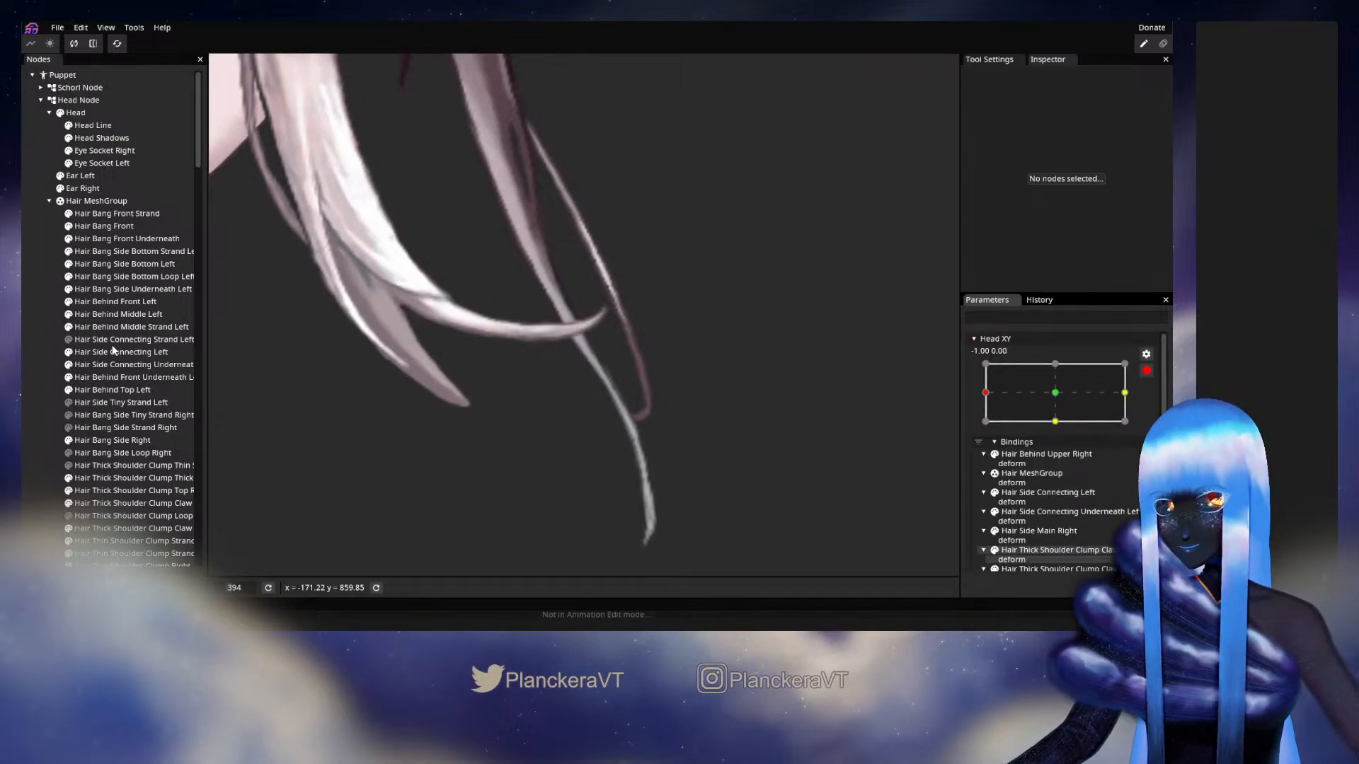
left_click(95, 327)
left_click(632, 366)
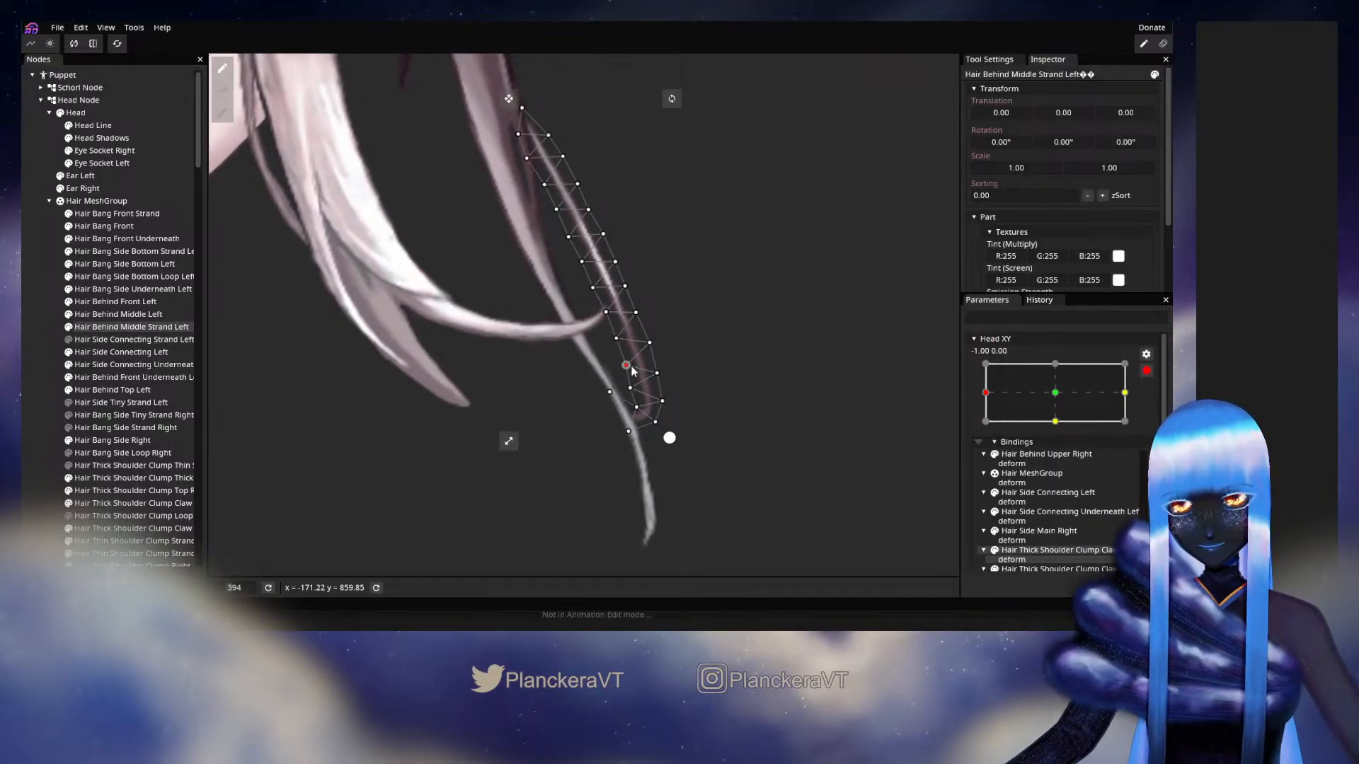
left_click(649, 344)
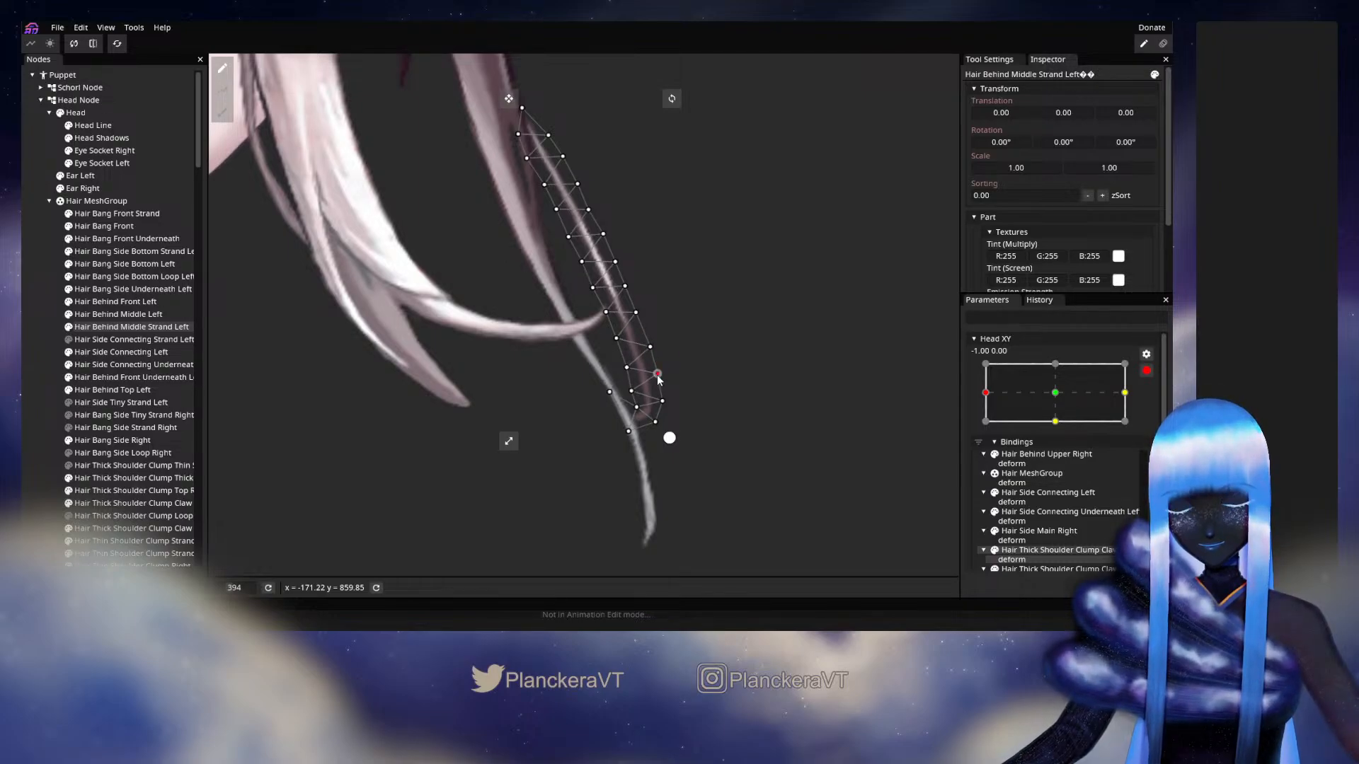
left_click(39, 397)
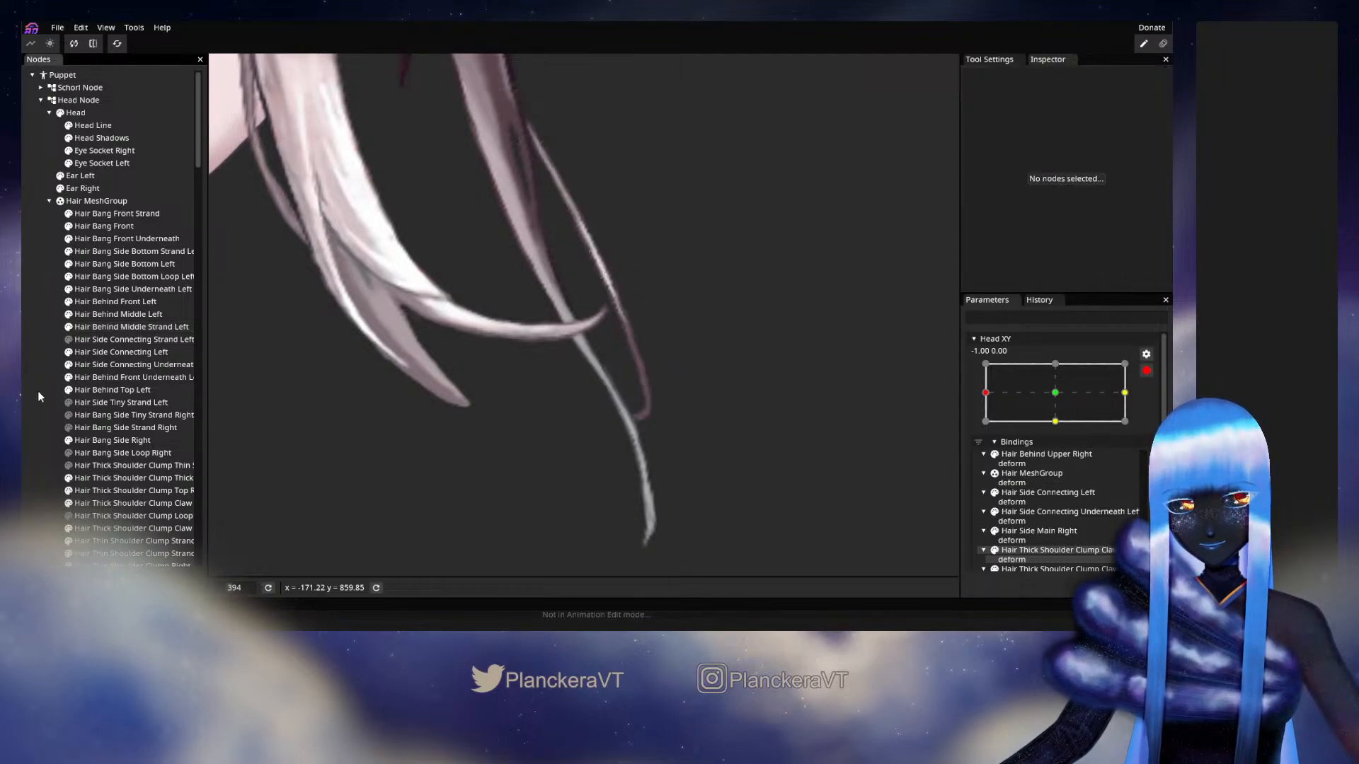
left_click(1147, 370)
mouse_move(988, 427)
left_mouse_down()
mouse_move(1056, 433)
mouse_move(991, 436)
left_mouse_up()
Adjust an inner-edge mesh point near the tip of Hair Behind Middle Strand Left at Head XY -1.00 0.00, and preview the motion
left_click(1154, 405)
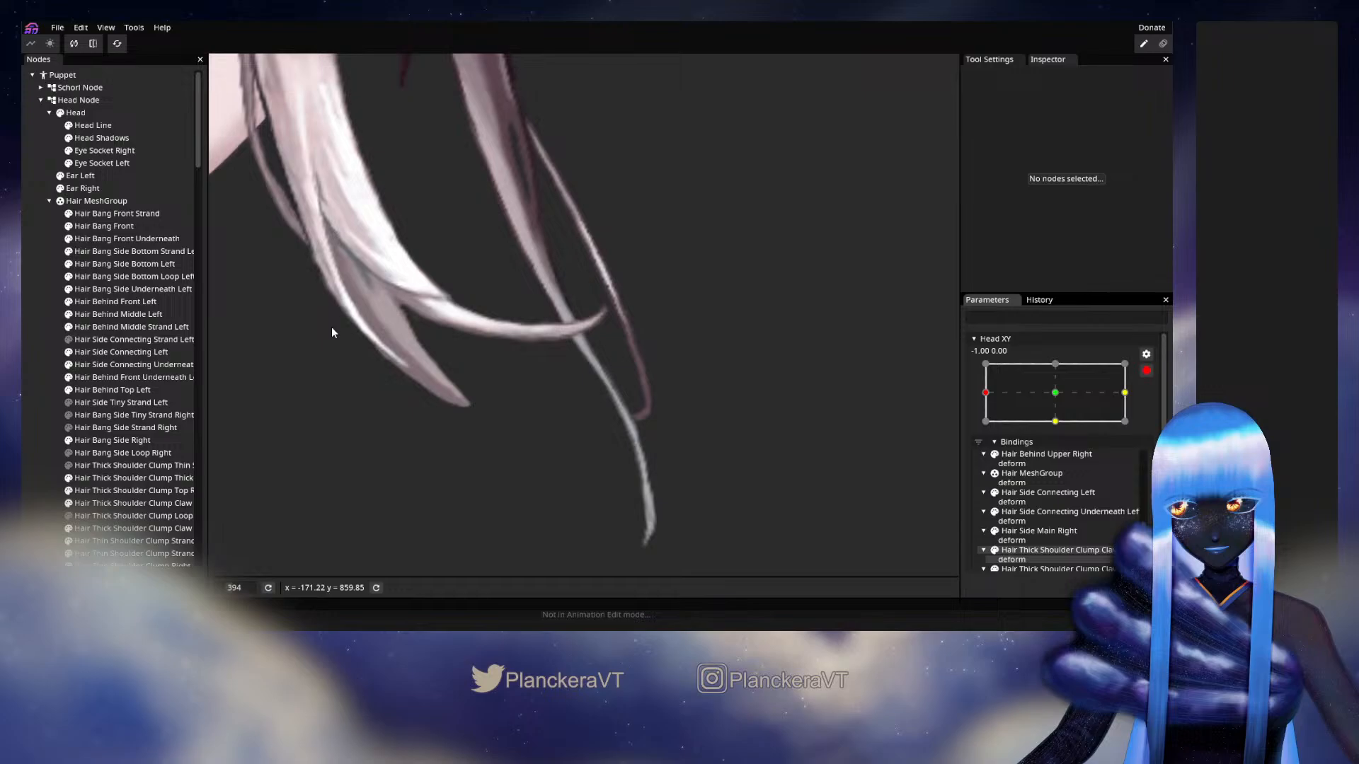
left_click(95, 327)
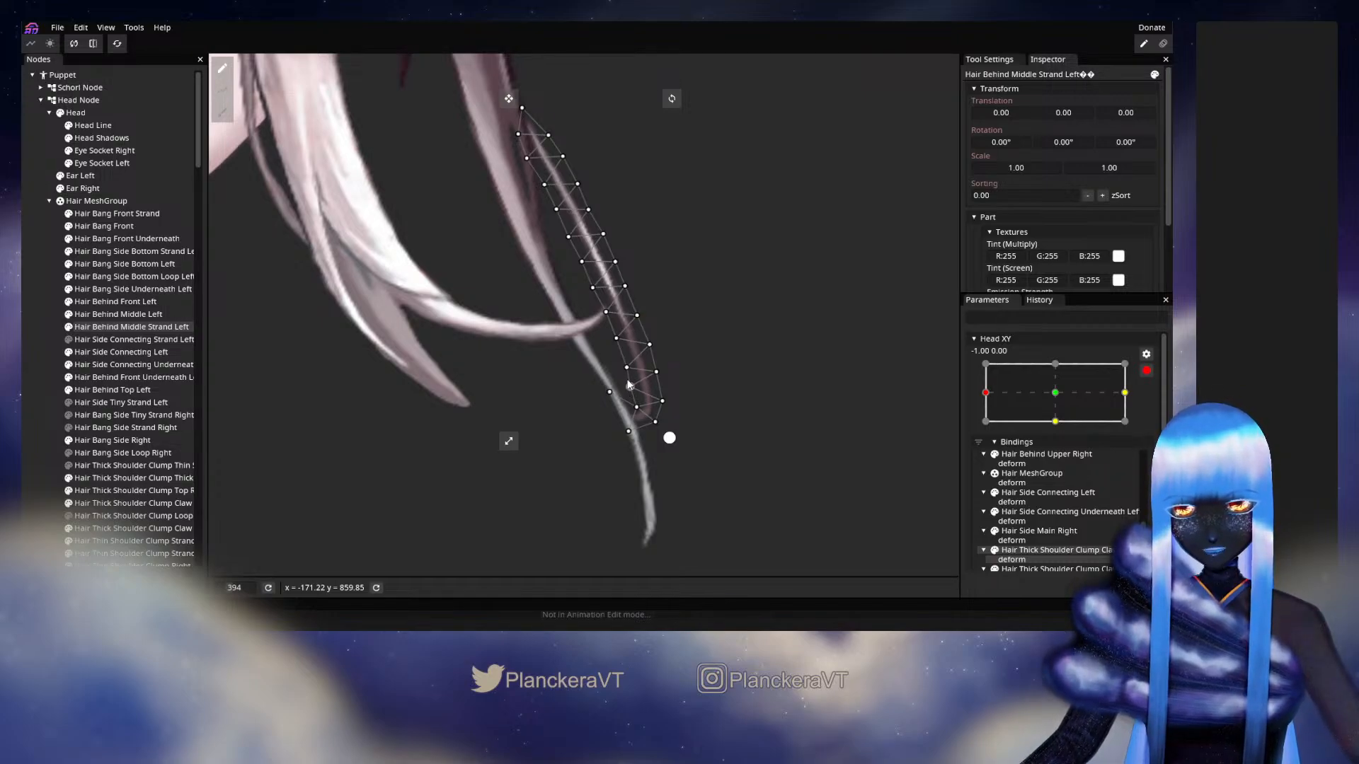
left_click(1147, 370)
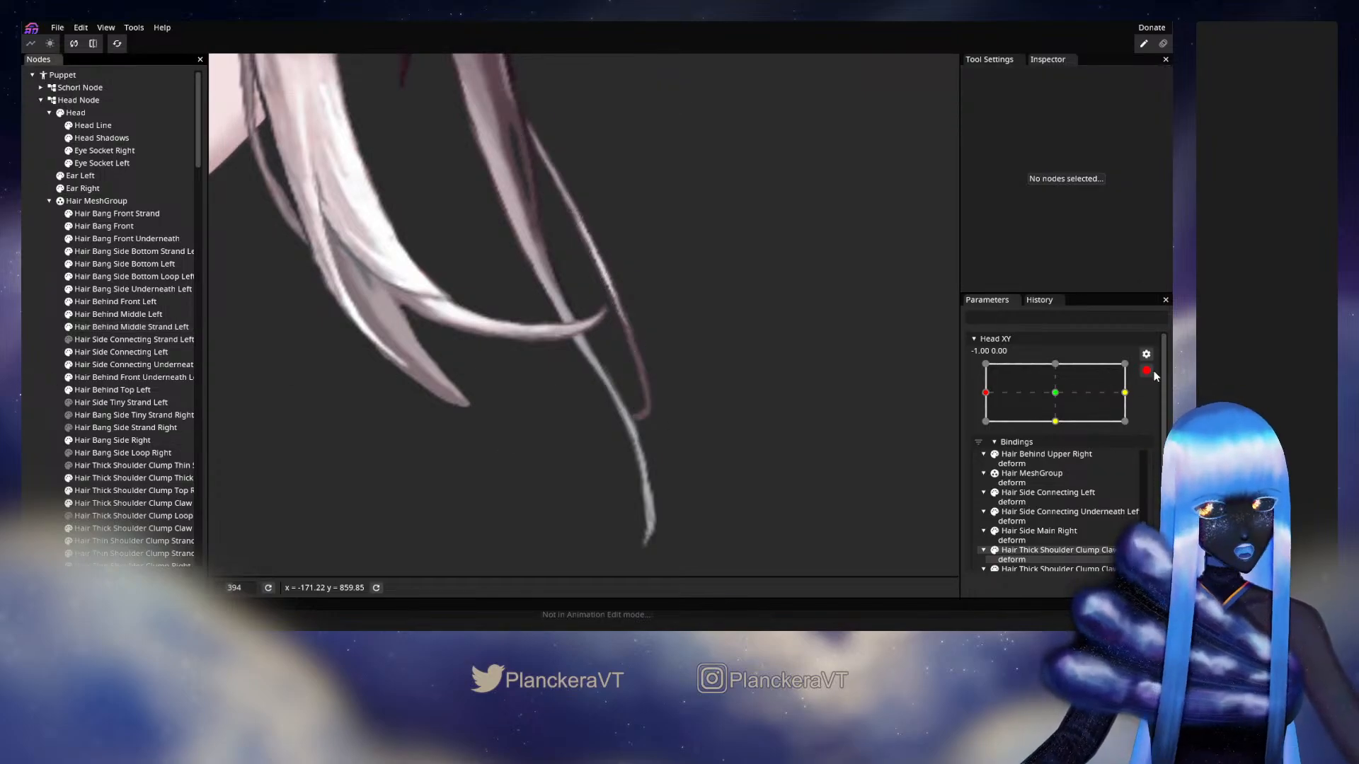
mouse_move(985, 428)
left_mouse_down()
mouse_move(1065, 429)
mouse_move(994, 425)
left_mouse_up()
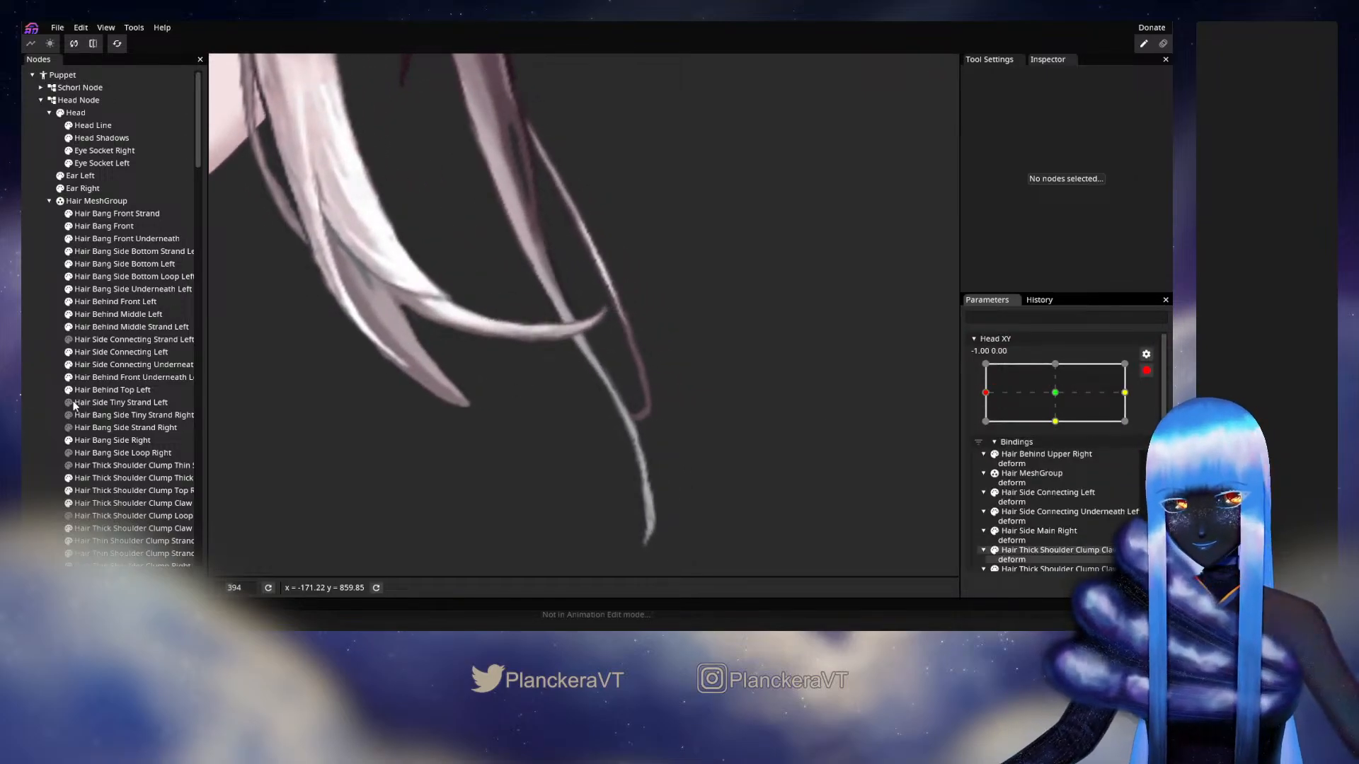
Fine-tune the outer-edge mesh points above the tip of Hair Behind Middle Strand Left at Head XY -1.00 0.00, and recheck the motion
left_click(99, 327)
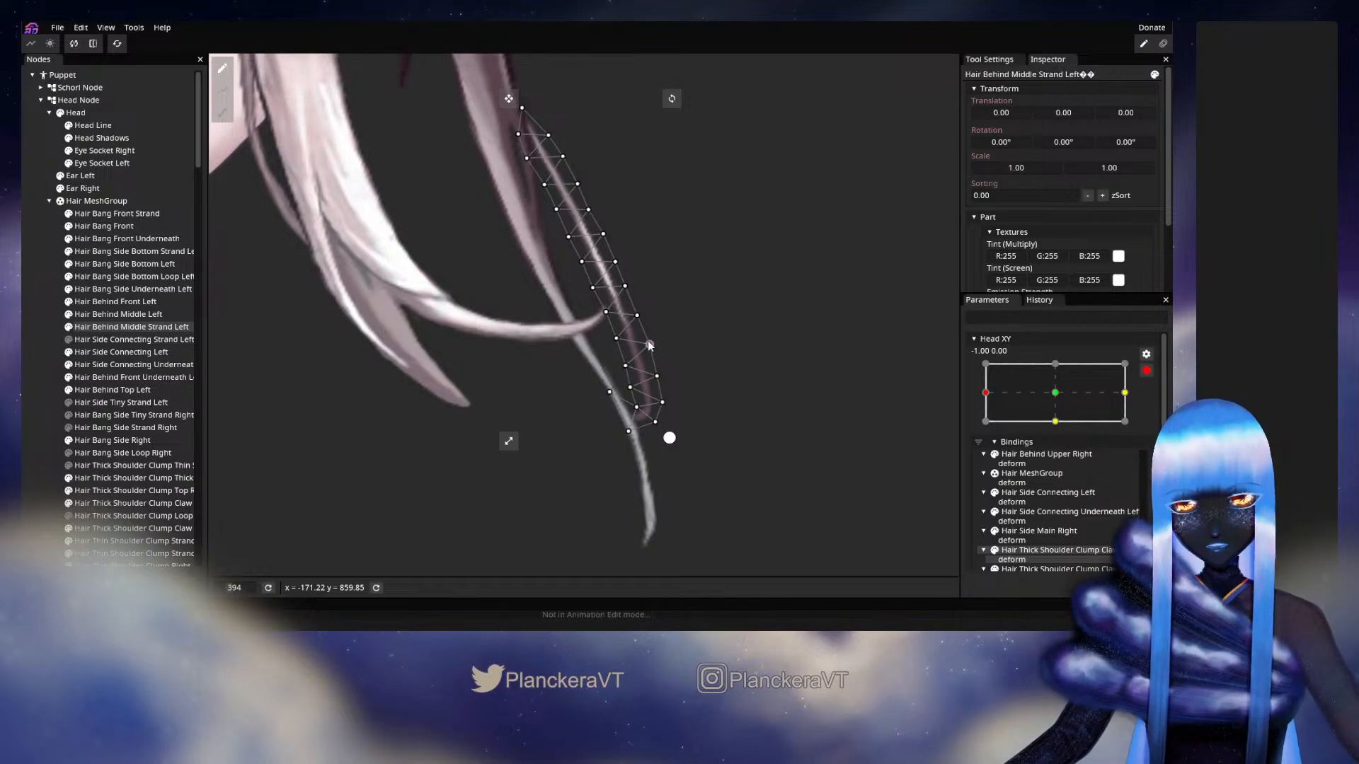
left_click(23, 332)
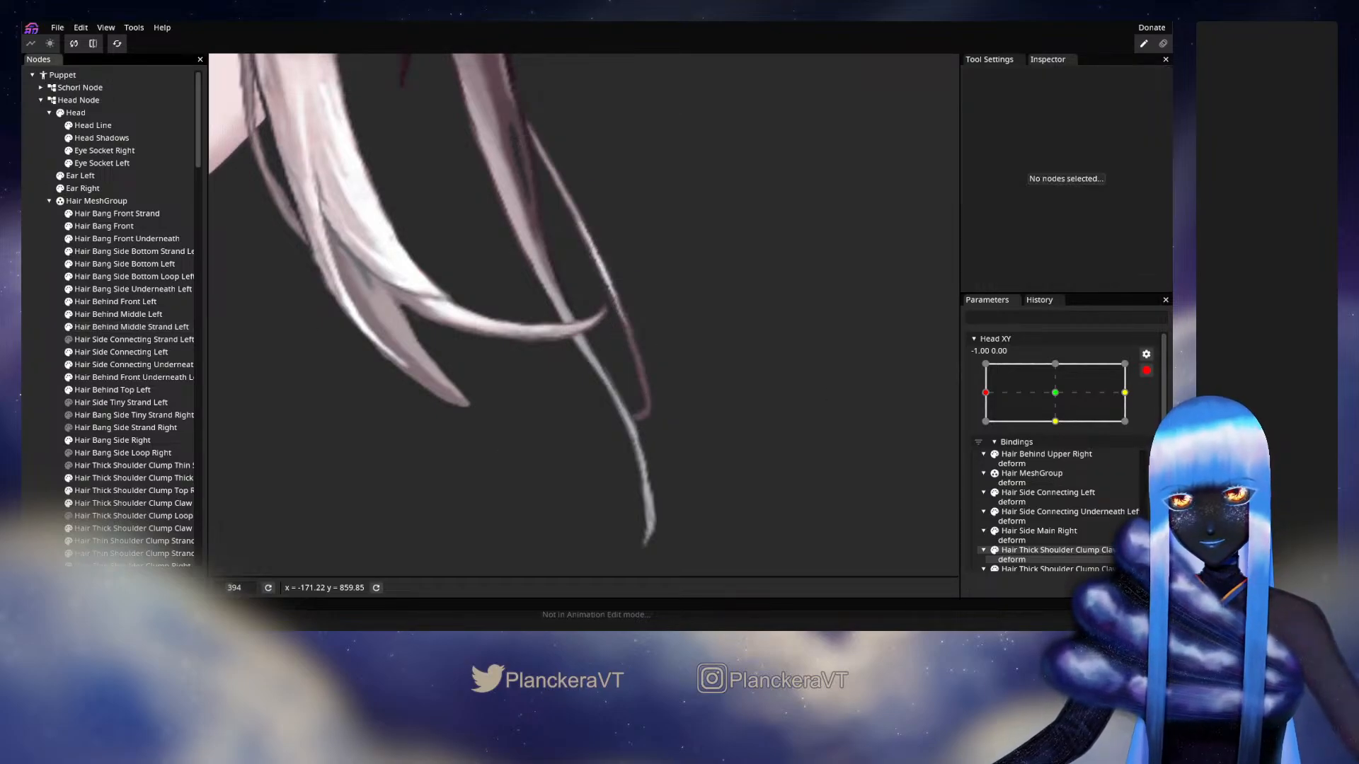
left_click(1147, 370)
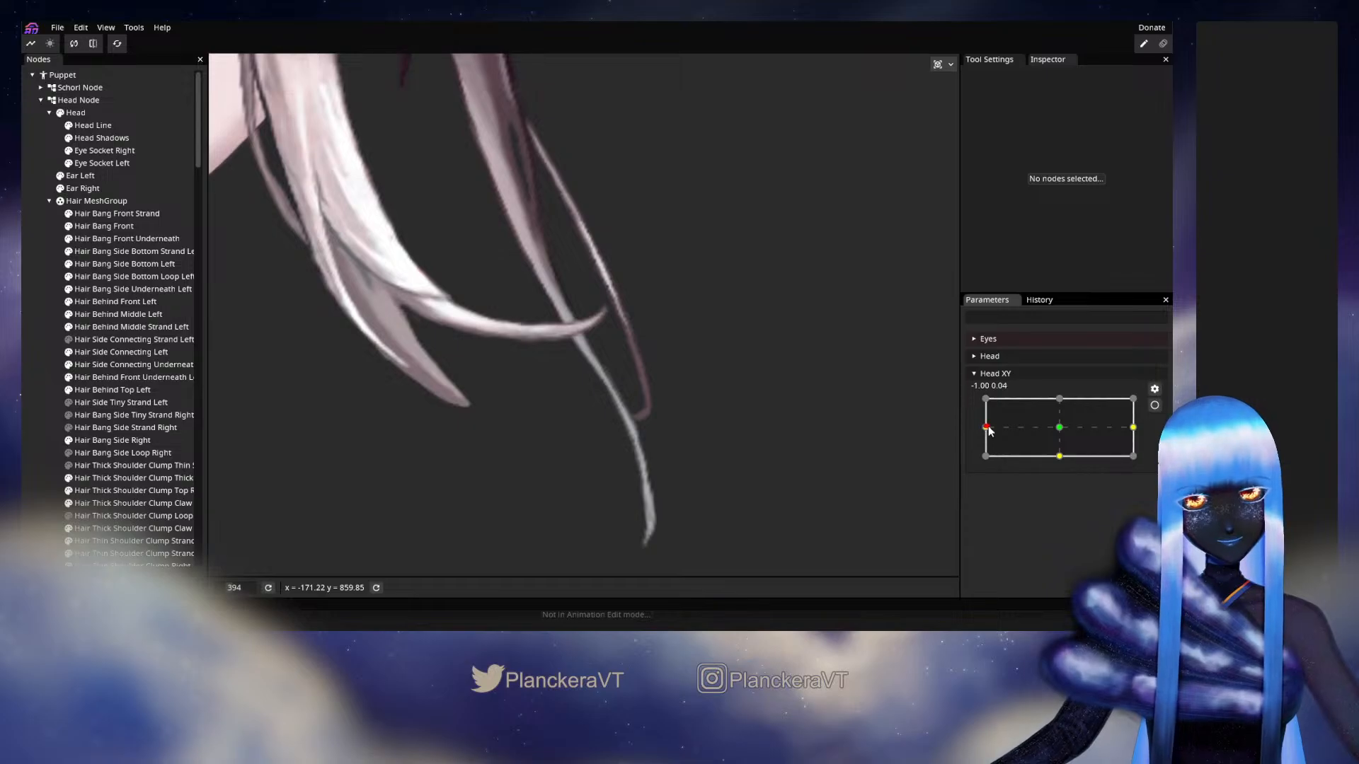
mouse_move(989, 430)
left_mouse_down()
mouse_move(1059, 435)
mouse_move(993, 431)
mouse_move(1031, 428)
mouse_move(1056, 447)
mouse_move(998, 428)
mouse_move(1026, 422)
mouse_move(983, 426)
mouse_move(1044, 436)
mouse_move(979, 430)
mouse_move(1066, 434)
mouse_move(985, 427)
left_mouse_up()
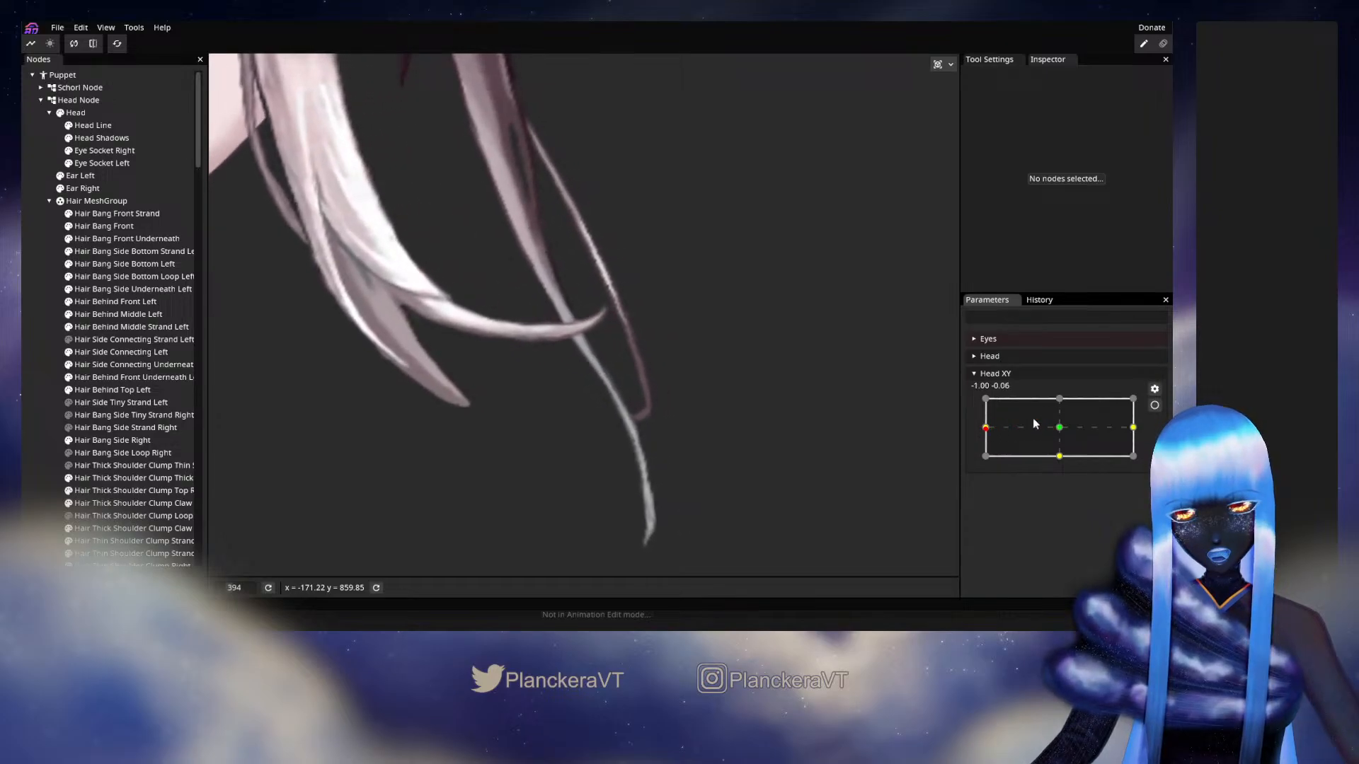
Nudge one outer mesh point near the tip of Hair Behind Middle Strand Left at Head XY -1.00 0.00, and preview the whole head's motion
left_click(1154, 407)
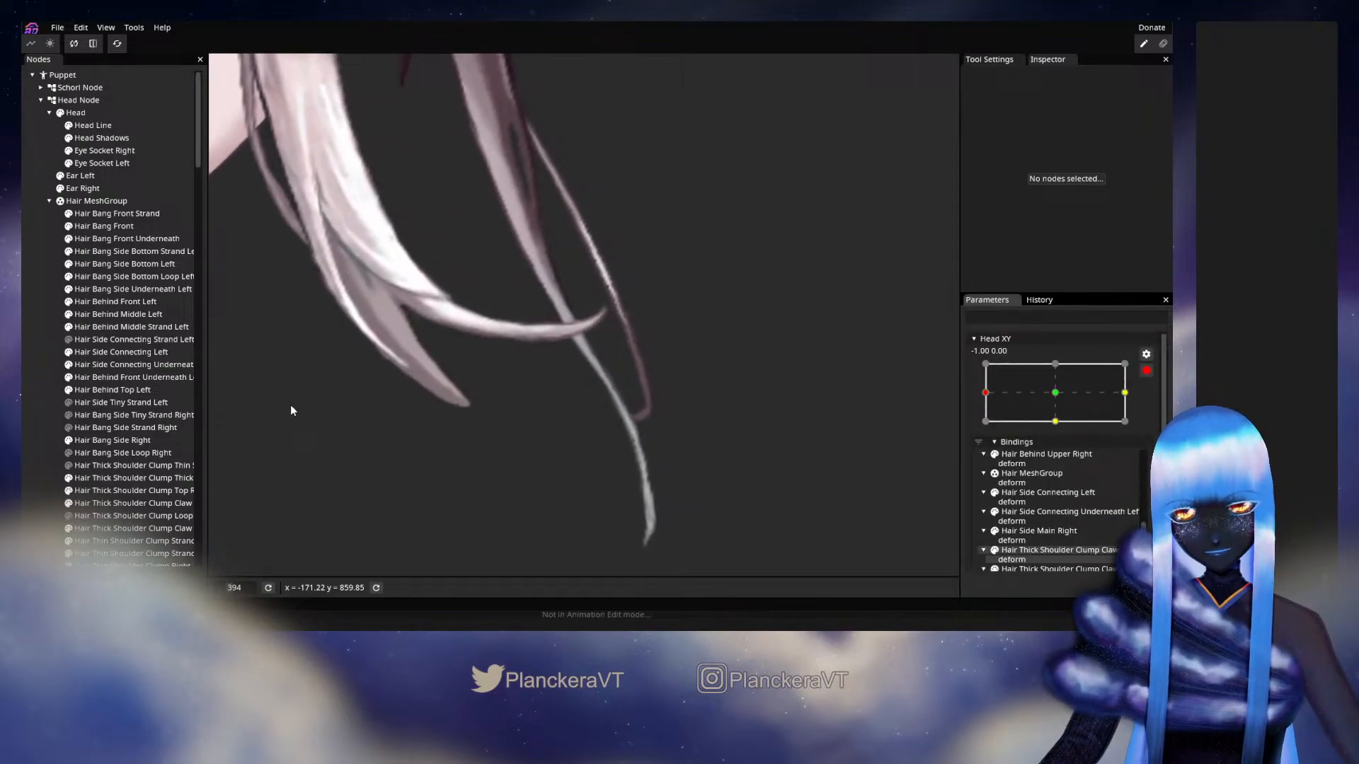
left_click(94, 327)
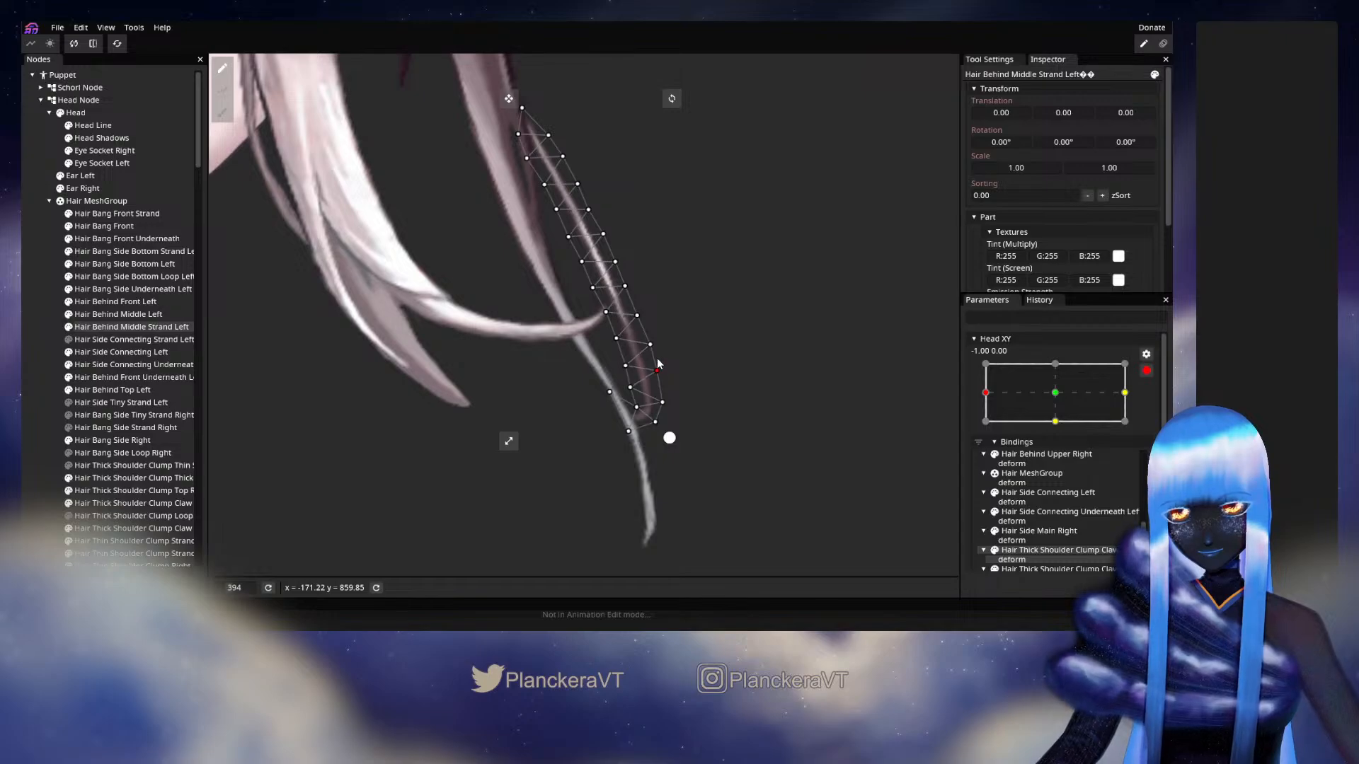
left_click(33, 423)
left_click(1144, 373)
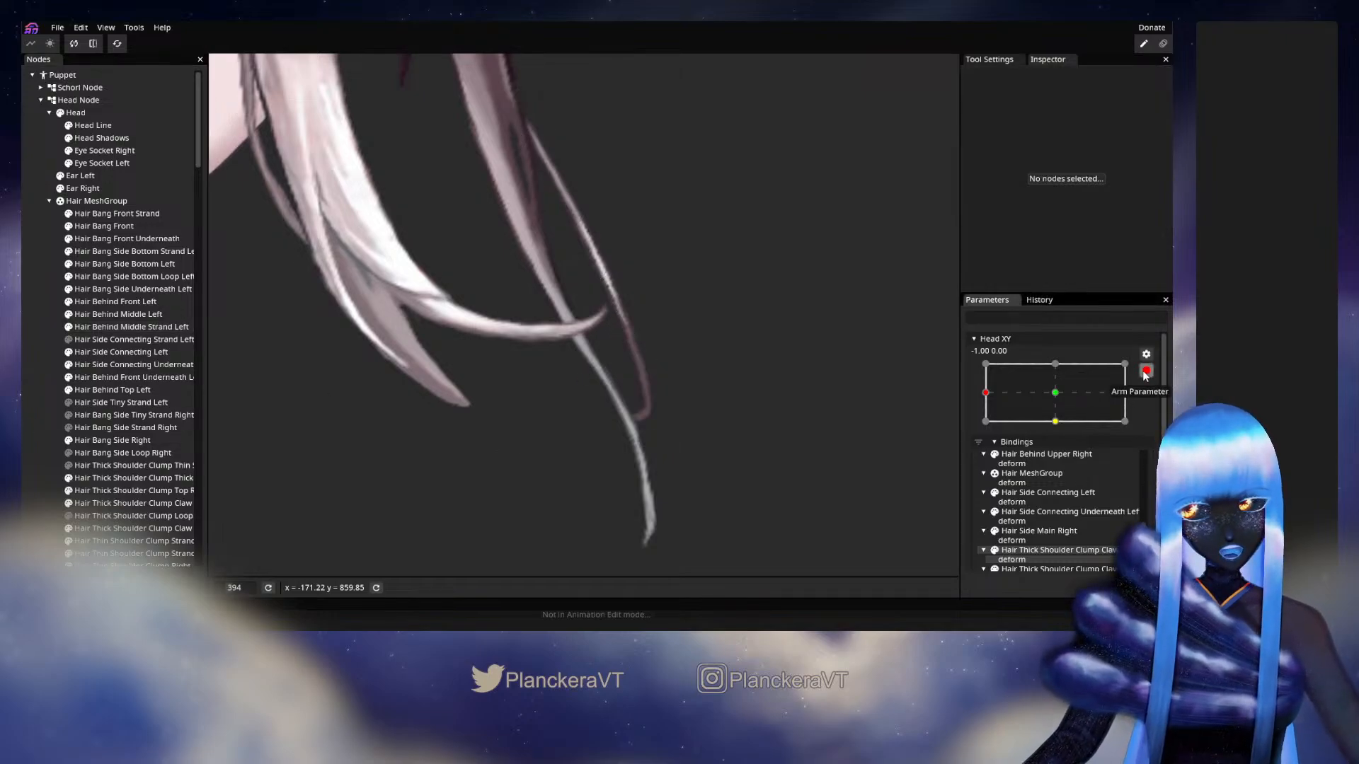
left_click_drag(986, 427, 712, 435)
scroll(697, 396, "down", 5)
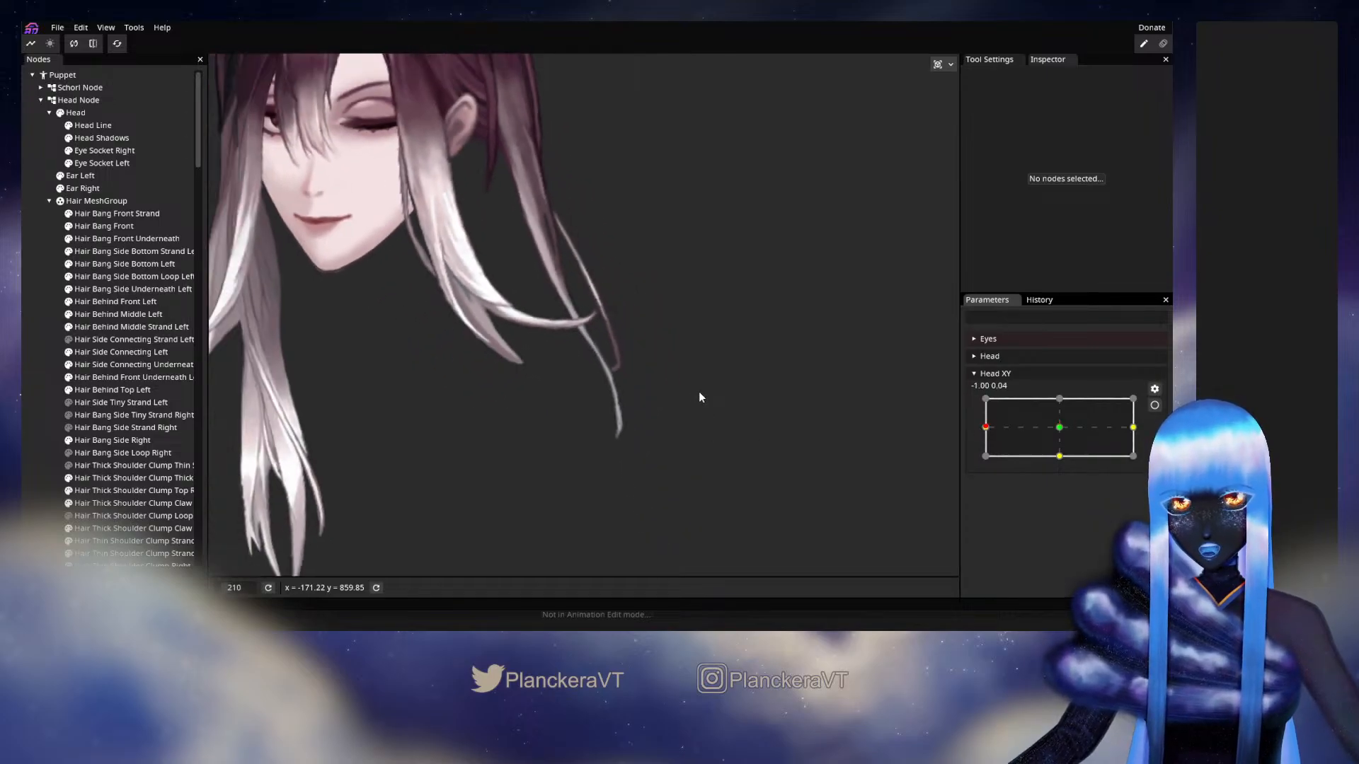
scroll(704, 407, "down", 3)
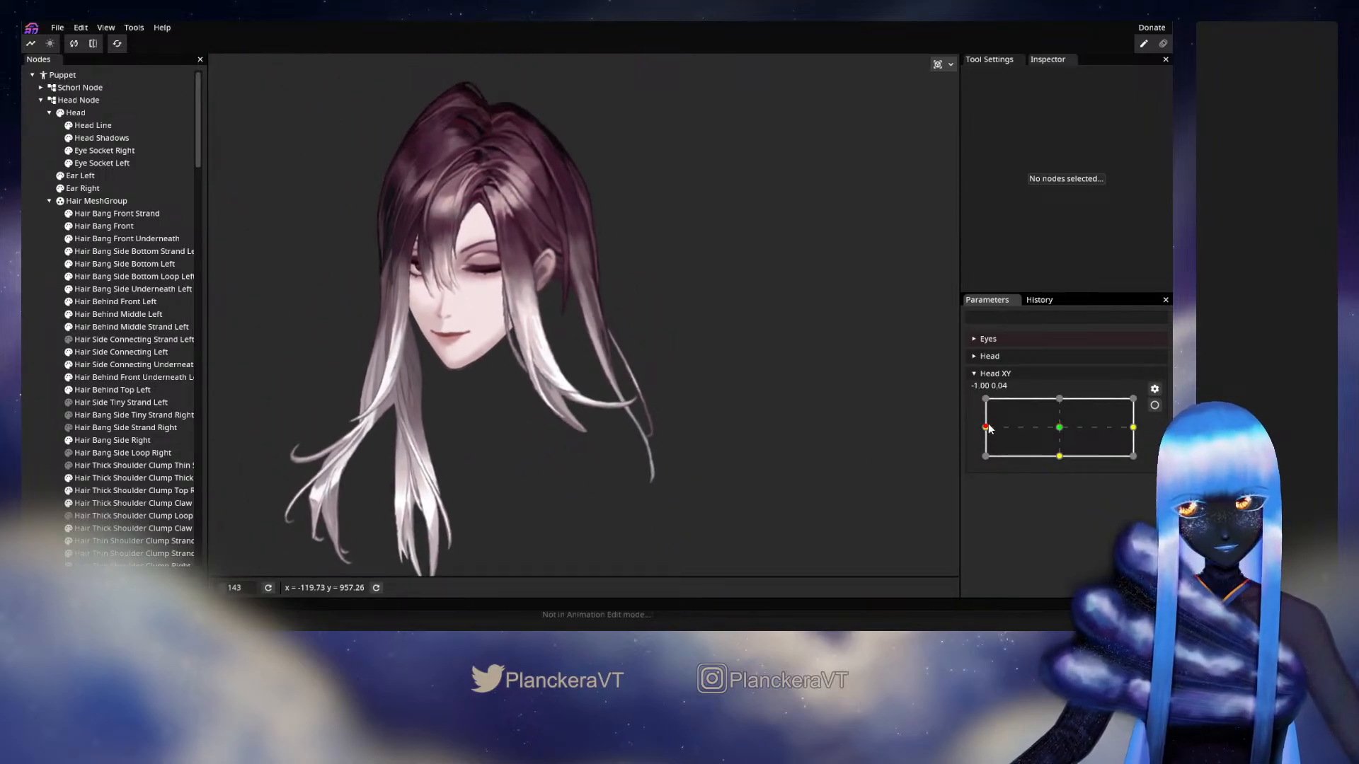
left_click_drag(989, 429, 961, 437)
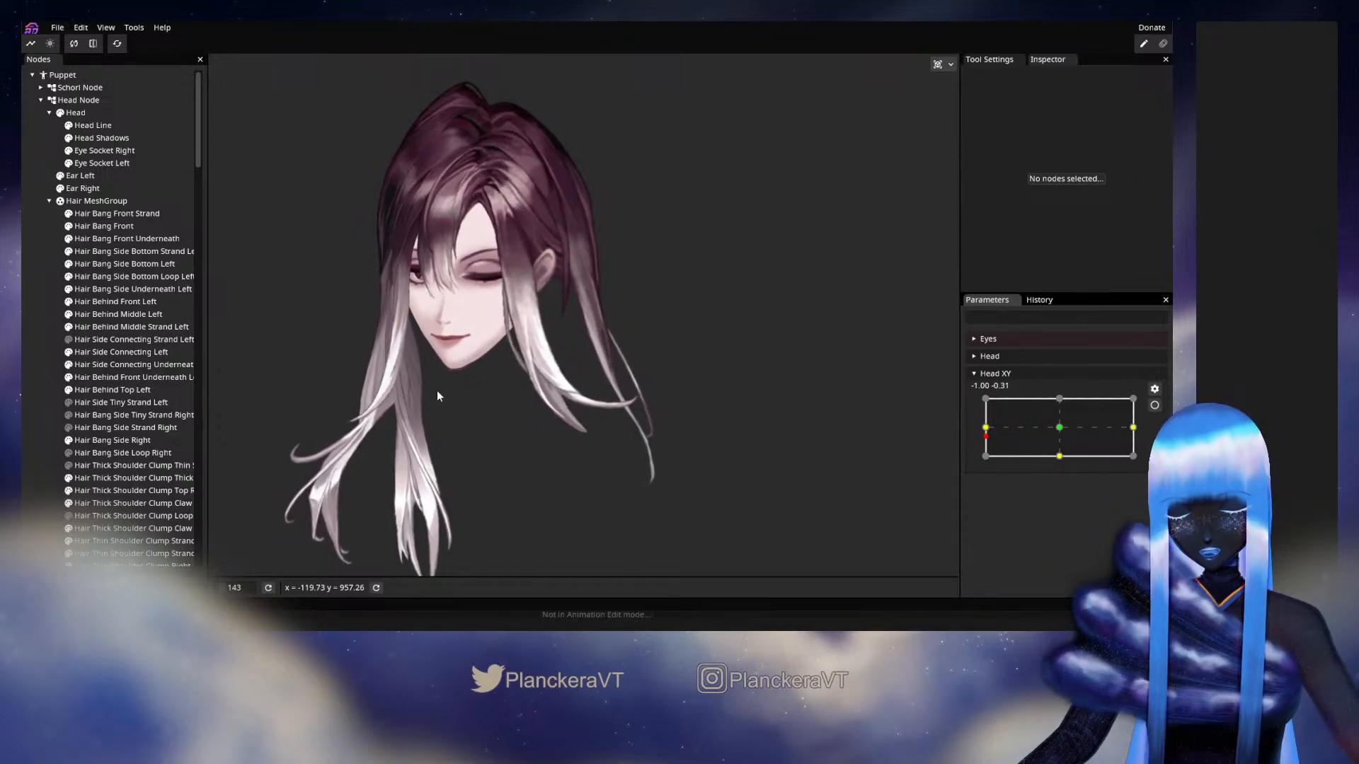
Show Hair Side Connecting Strand Left and Hair Side Tiny Strand Left, and preview them through the Head XY motion
left_click(67, 341)
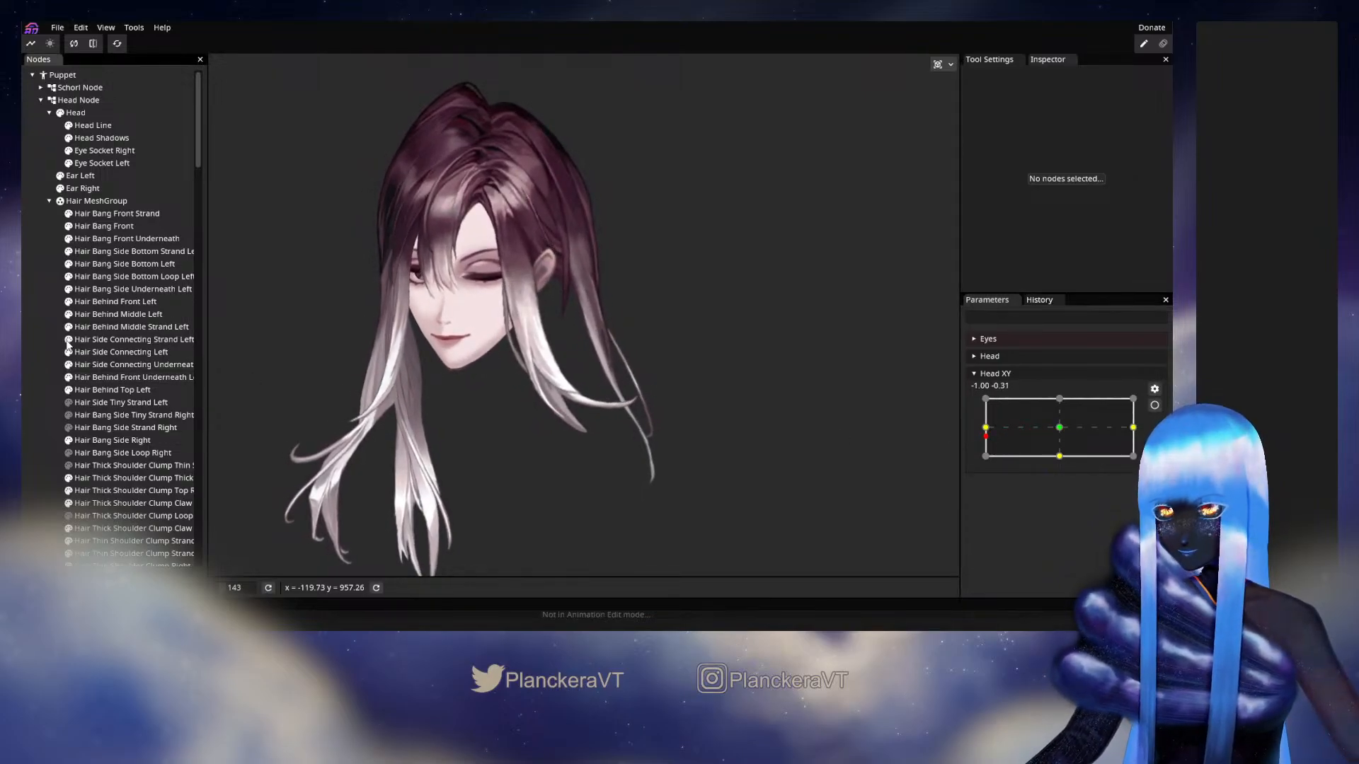
left_click_drag(548, 224, 600, 288)
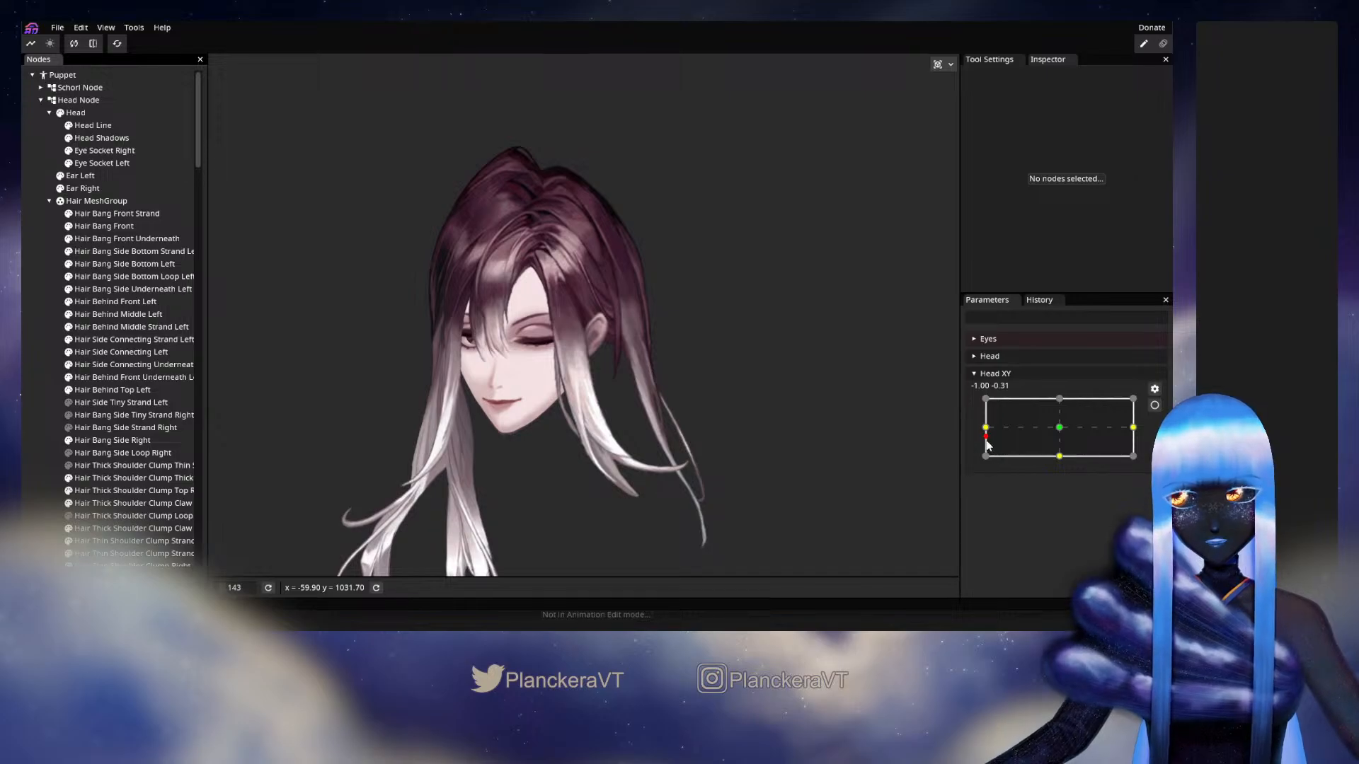
left_click_drag(986, 436, 1058, 429)
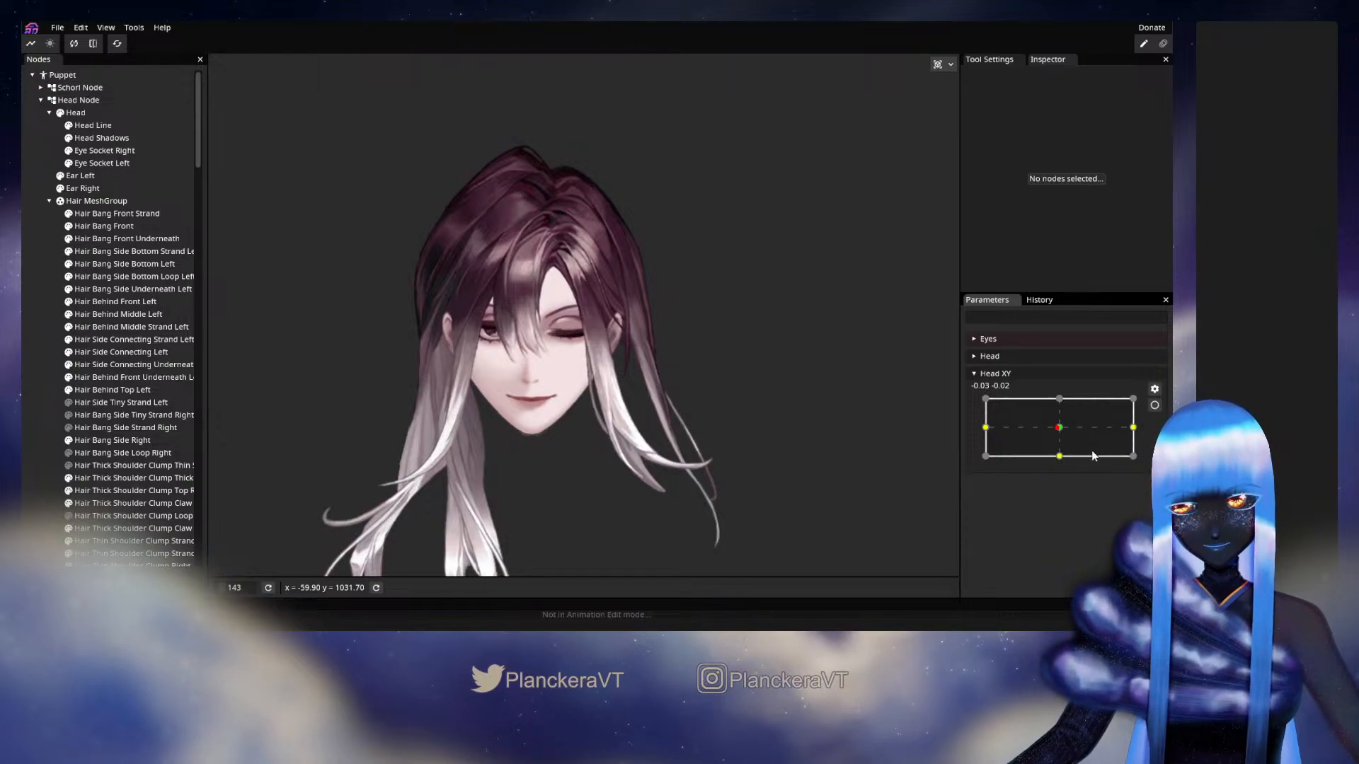
left_click_drag(1059, 427, 945, 430)
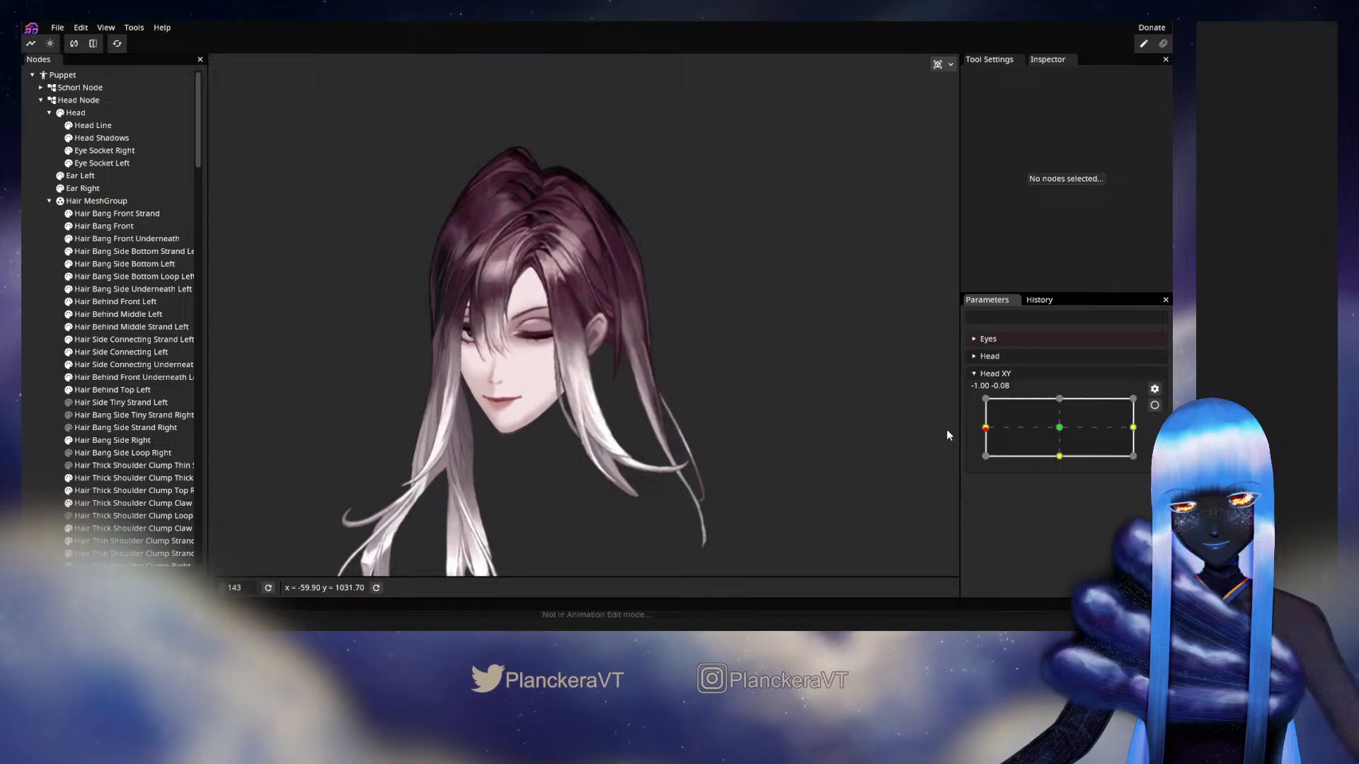
Shift Hair Side Connecting Strand Left slightly toward the face with a 114.00 circle brush at Head XY -1.00 0.00, and preview the motion
left_click(1154, 406)
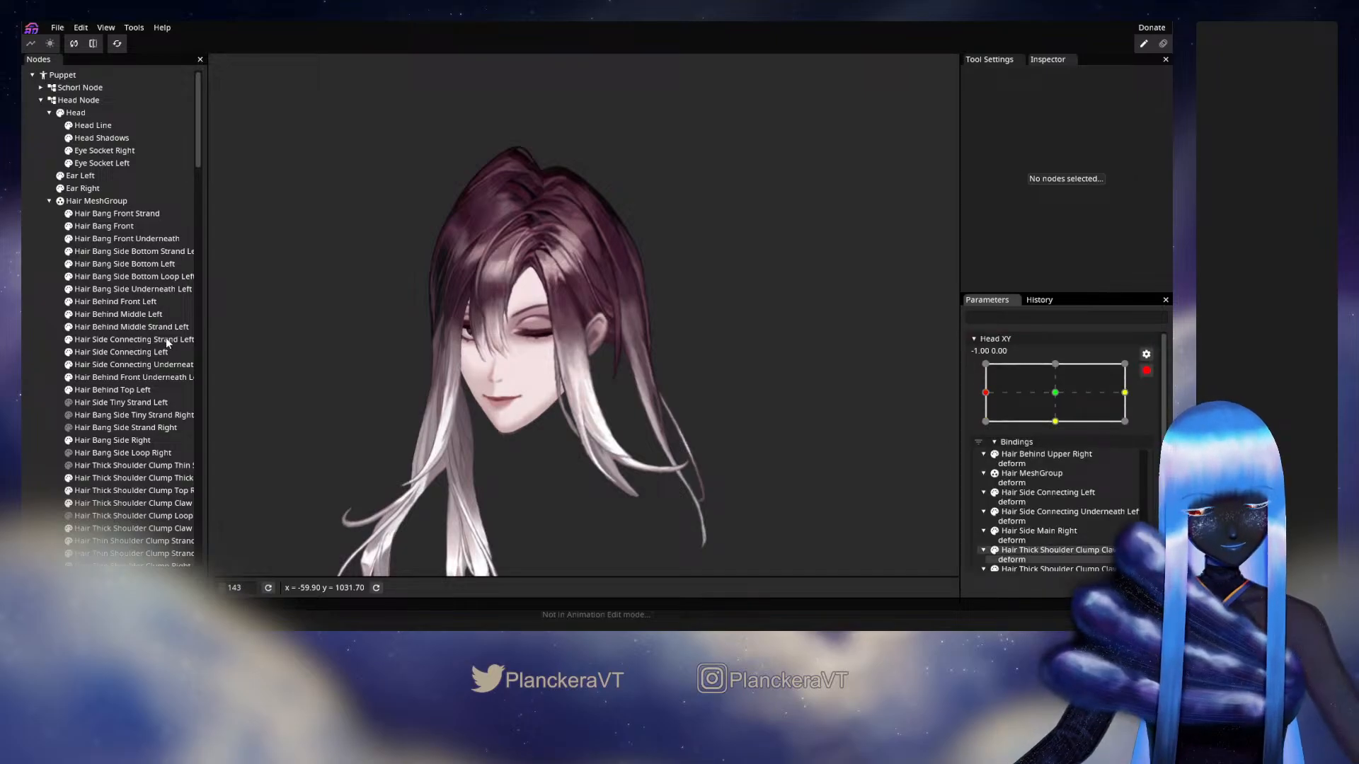
left_click(105, 391)
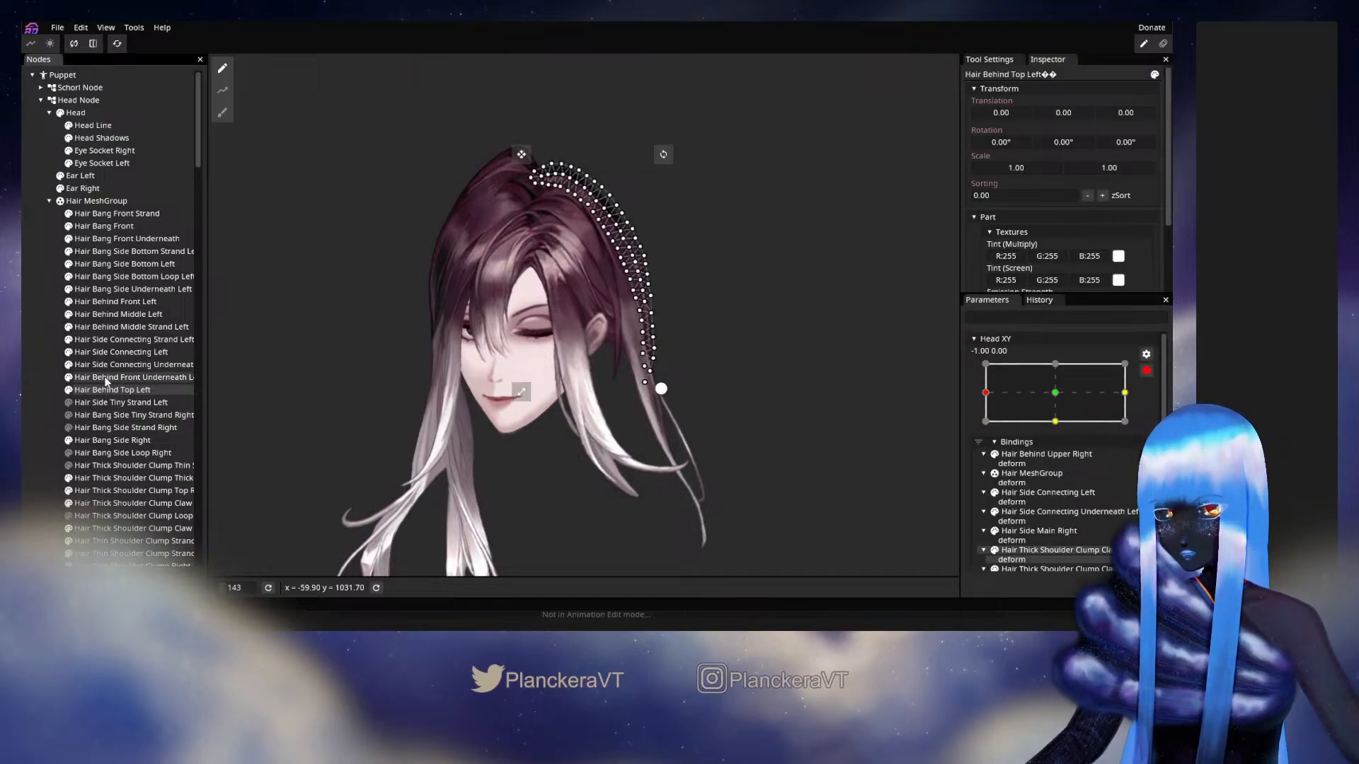
left_click(102, 354)
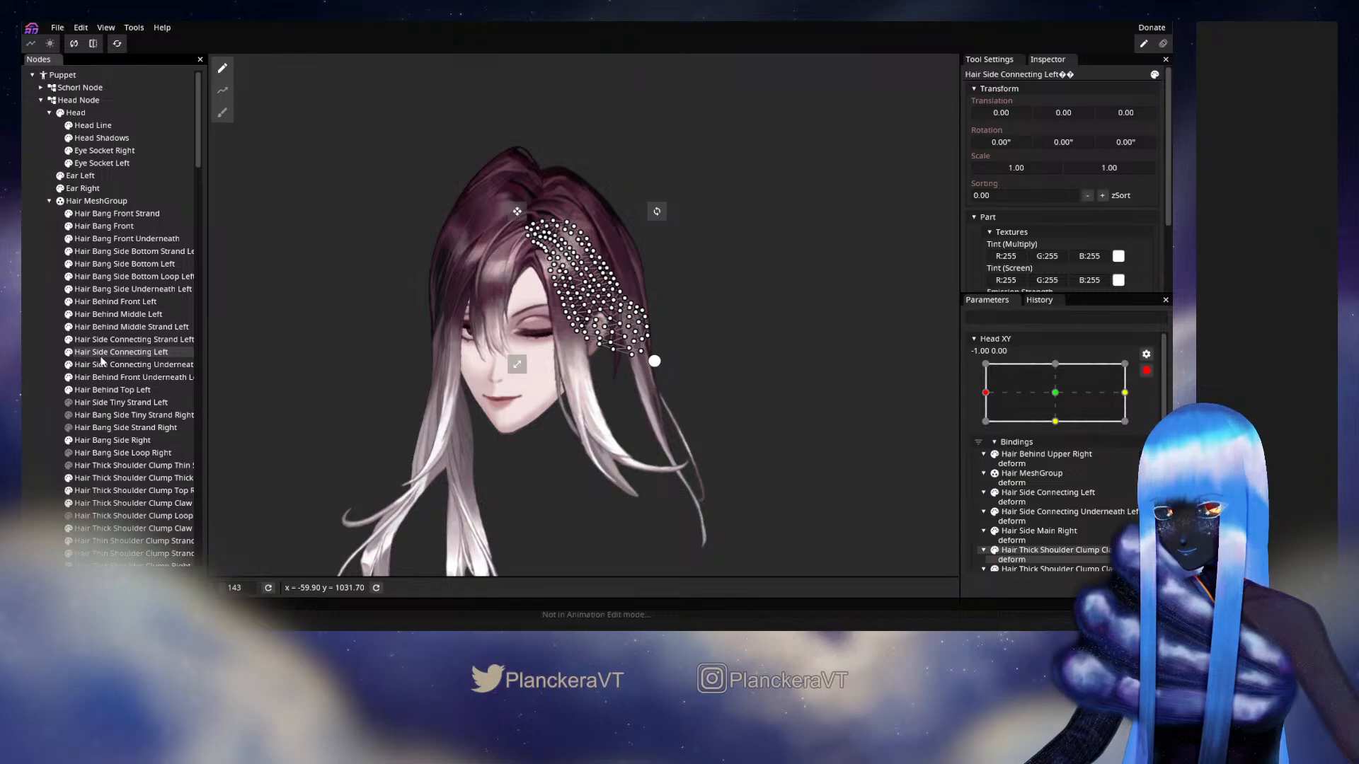
left_click(101, 344)
left_click(222, 113)
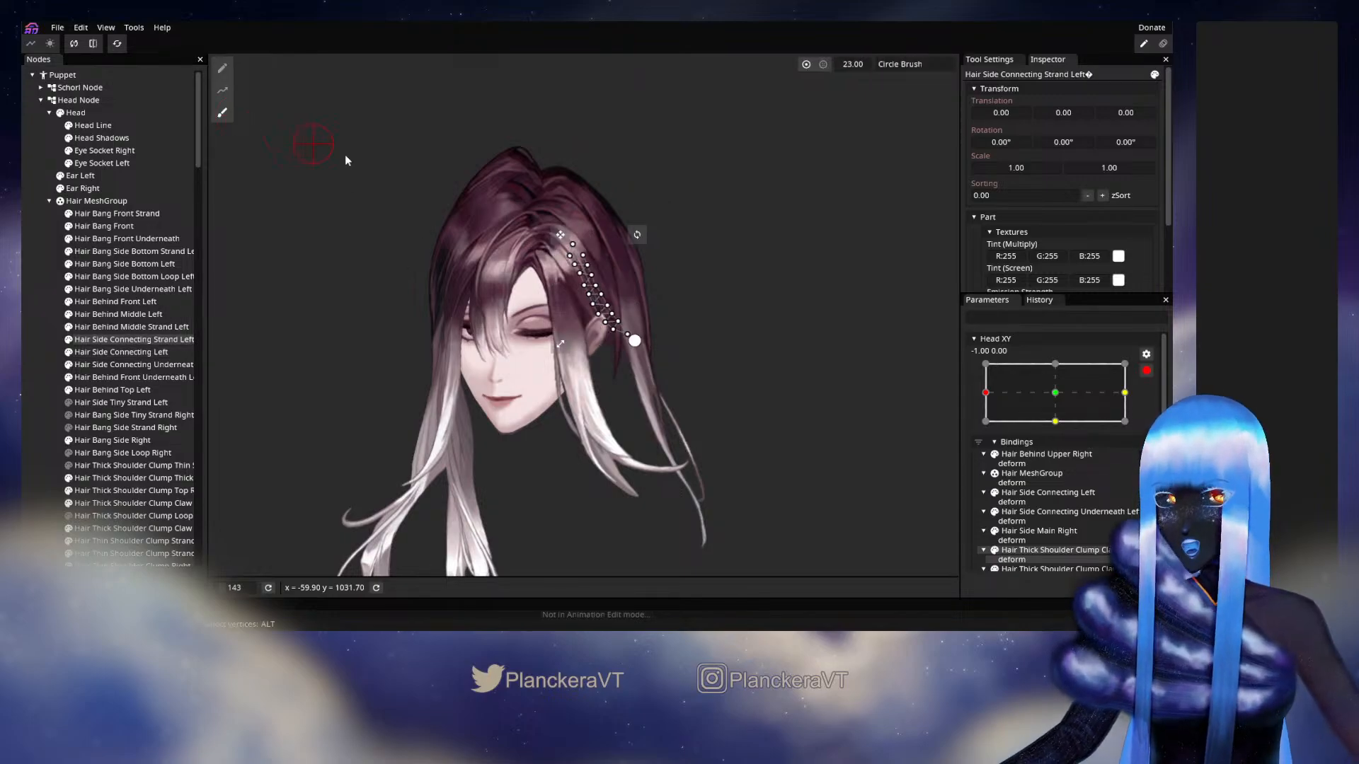
left_click_drag(789, 68, 813, 74)
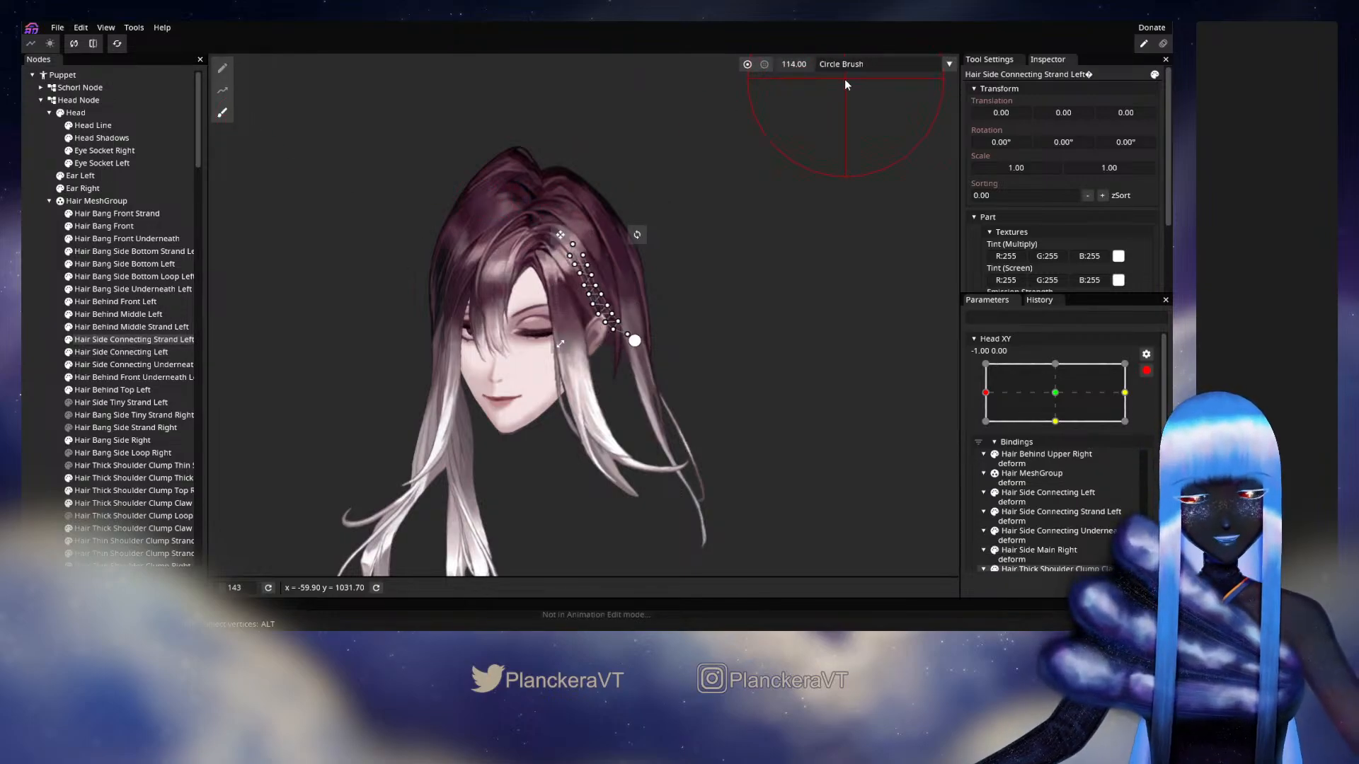
scroll(586, 270, "up", 1)
scroll(586, 271, "up", 1)
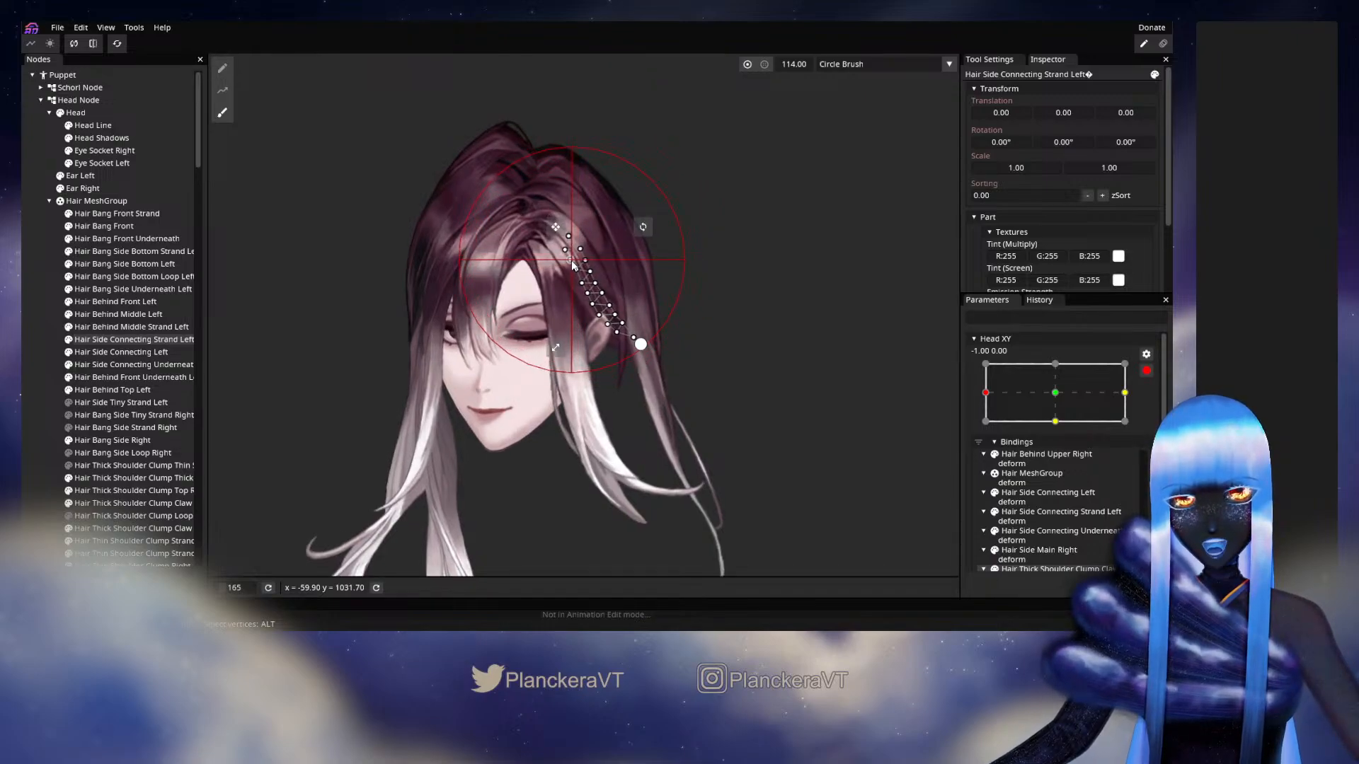
left_click_drag(572, 261, 570, 262)
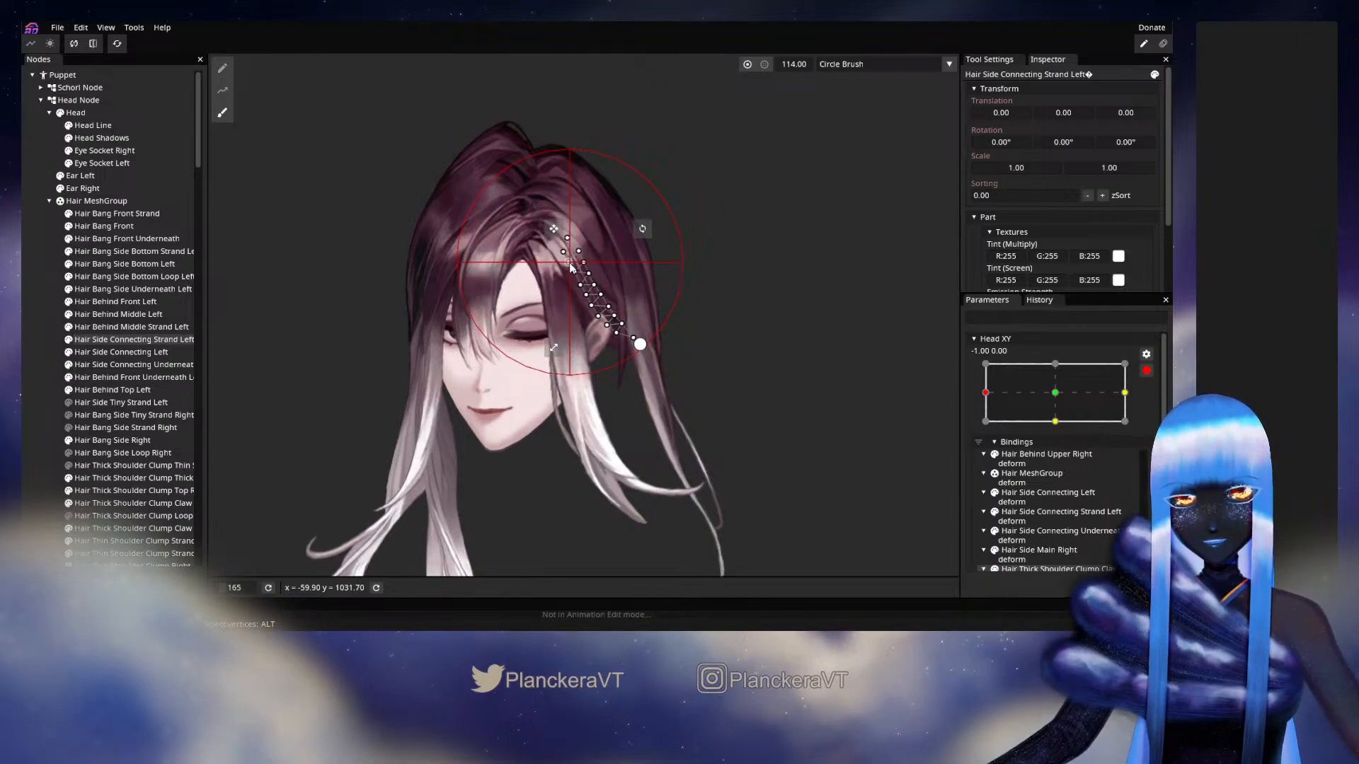
mouse_move(684, 334)
left_mouse_down()
mouse_move(676, 345)
mouse_move(718, 360)
mouse_move(709, 370)
left_mouse_up()
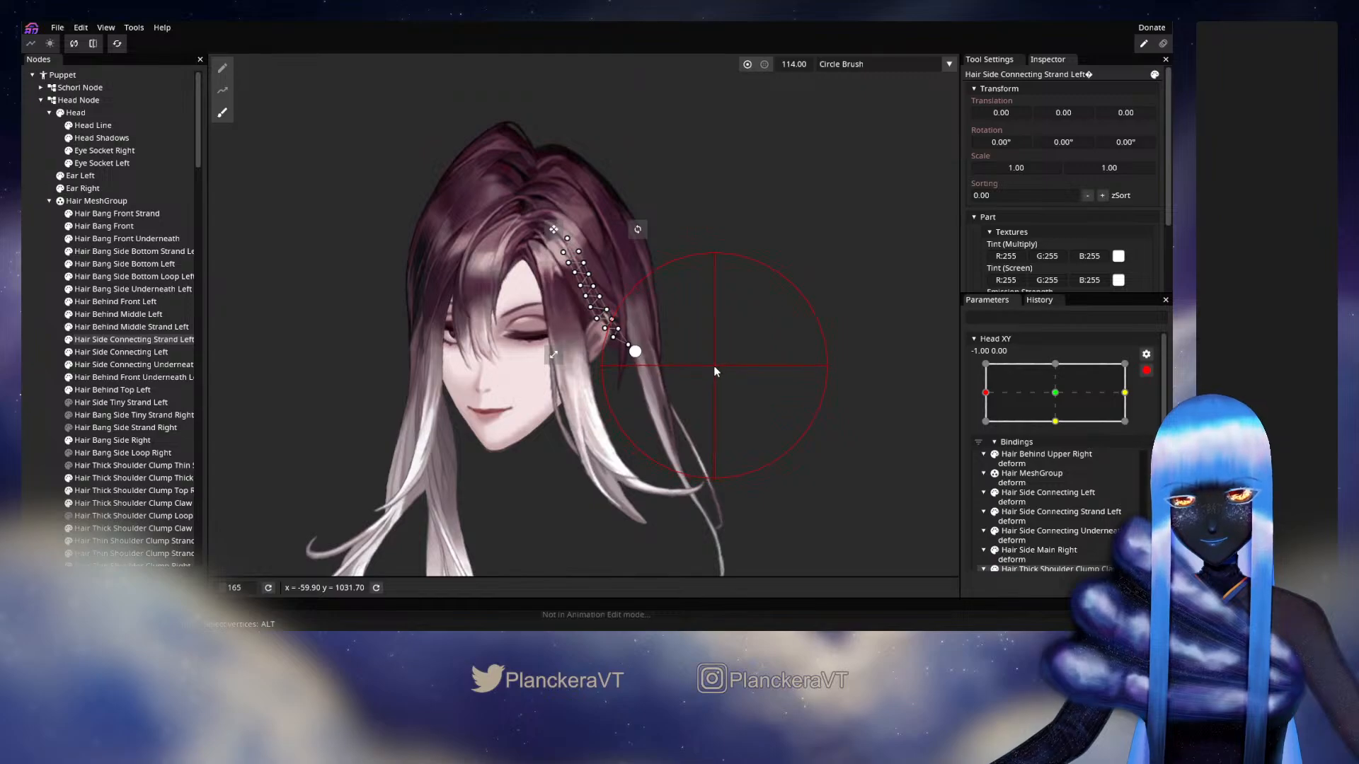
left_click(692, 428)
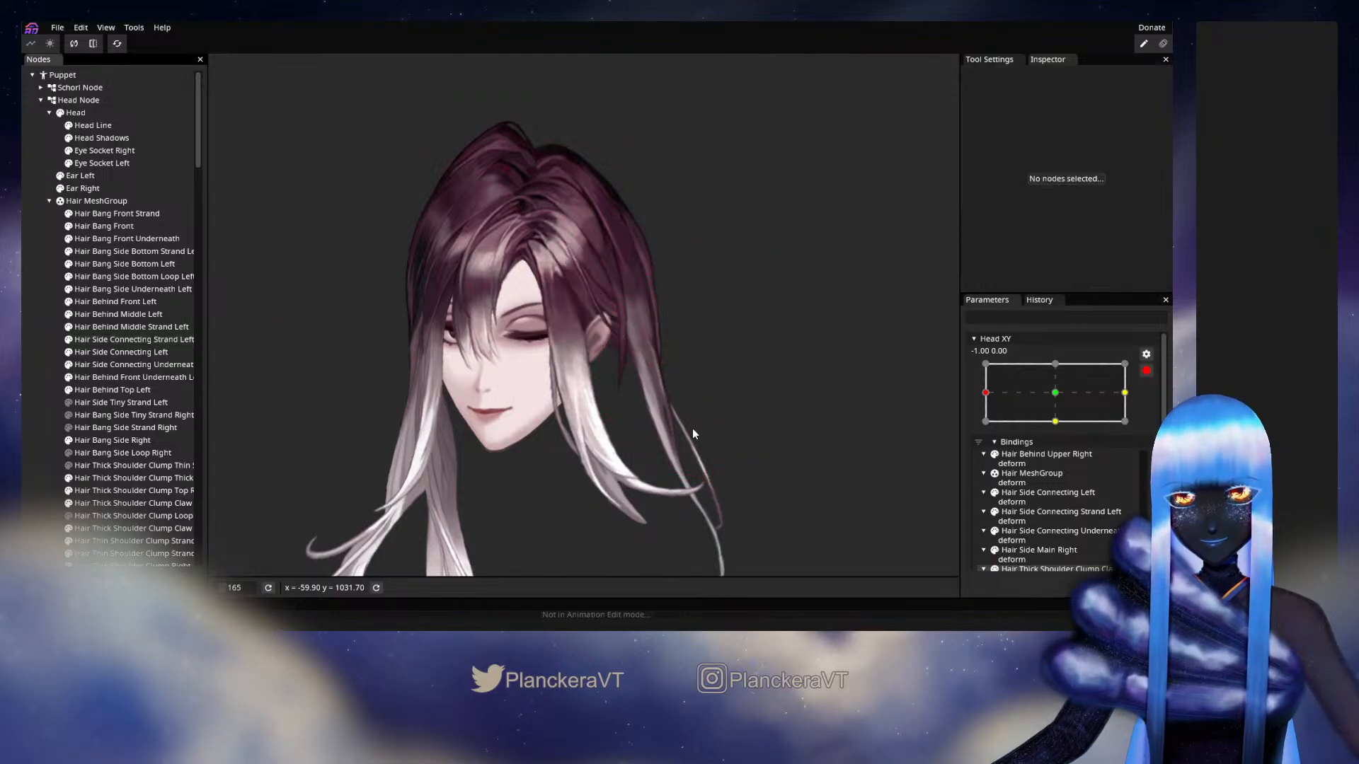
left_click(1145, 370)
mouse_move(986, 427)
left_mouse_down()
mouse_move(1059, 427)
mouse_move(979, 433)
left_mouse_up()
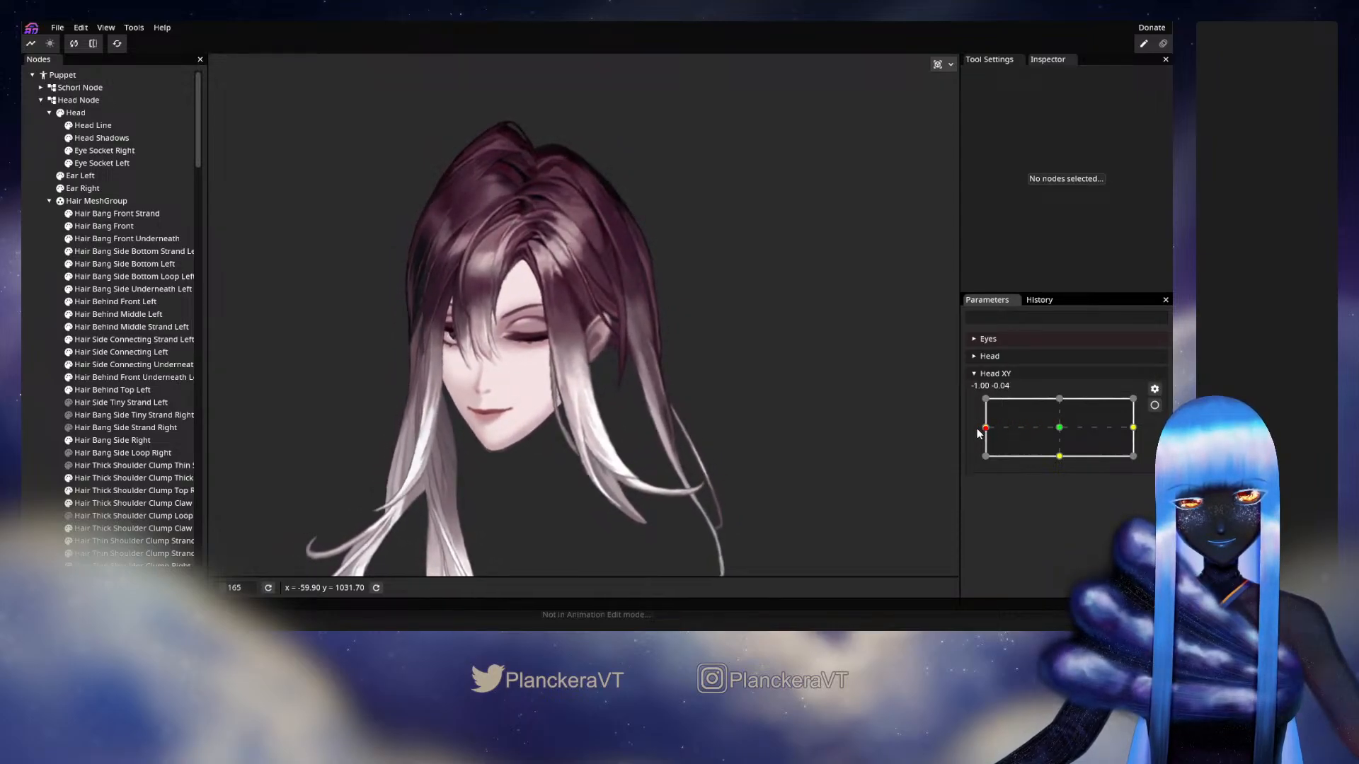
Move the upper end of Hair Side Connecting Strand Left slightly outward with the 114.00 circle brush at Head XY -1.00 0.00, comparing with 0.00 0.00
left_click(1154, 405)
scroll(520, 307, "up", 5)
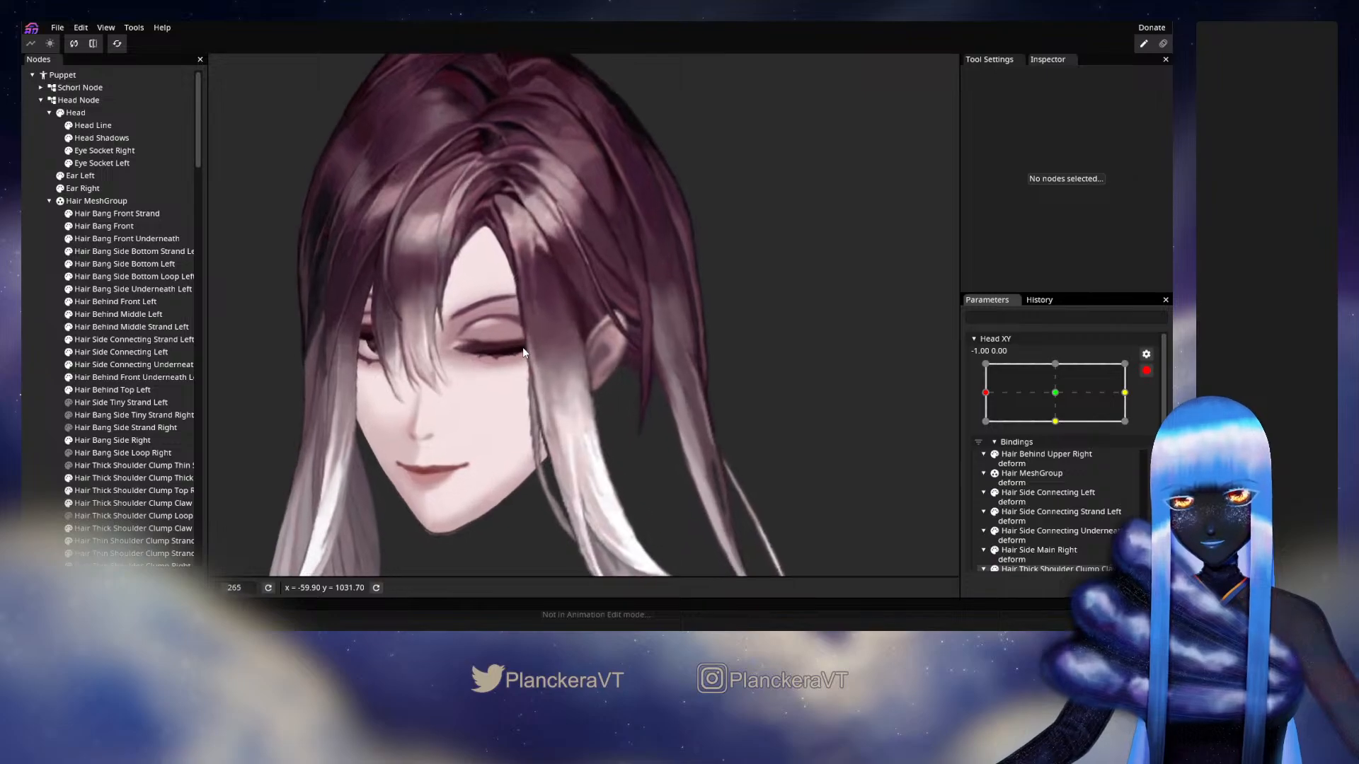
scroll(525, 387, "up", 3)
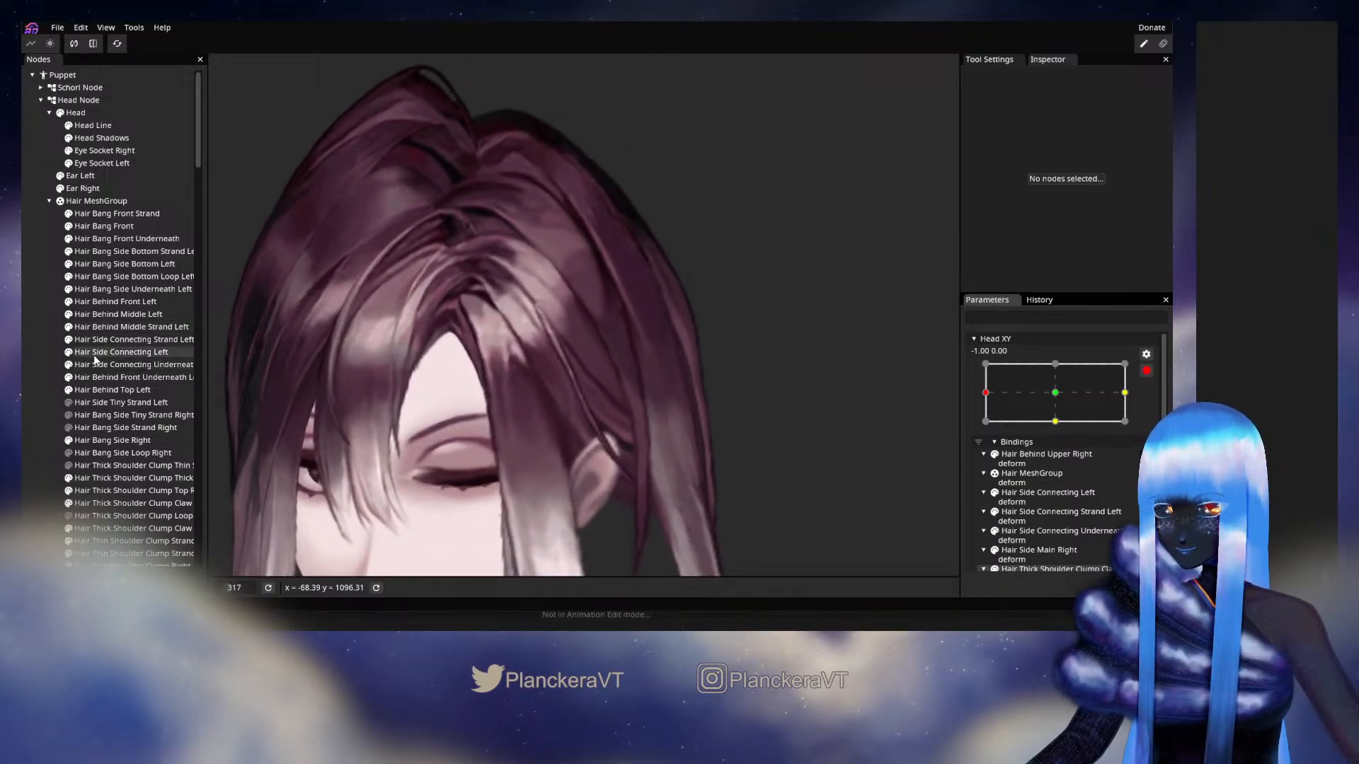
left_click(99, 342)
left_click(223, 113)
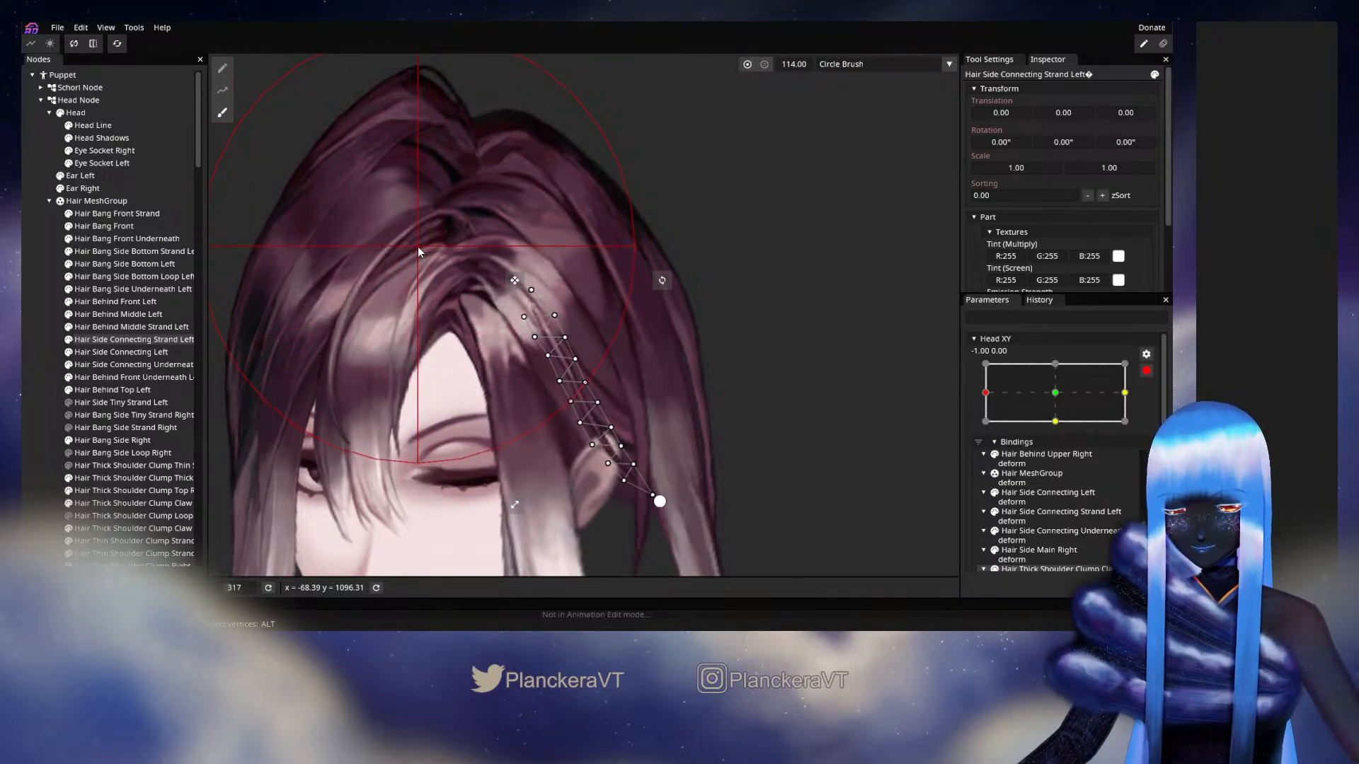
left_click(1058, 395)
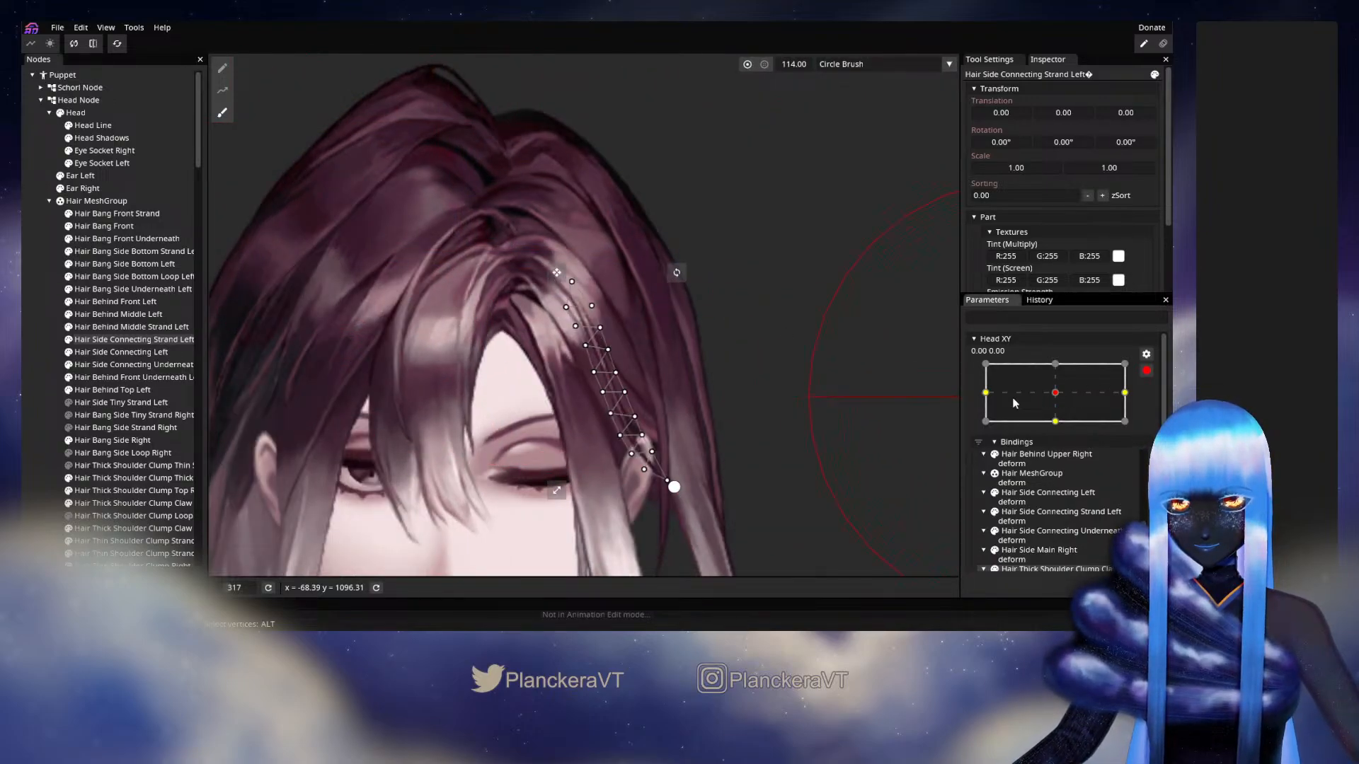
left_click(986, 393)
left_click_drag(474, 252, 486, 249)
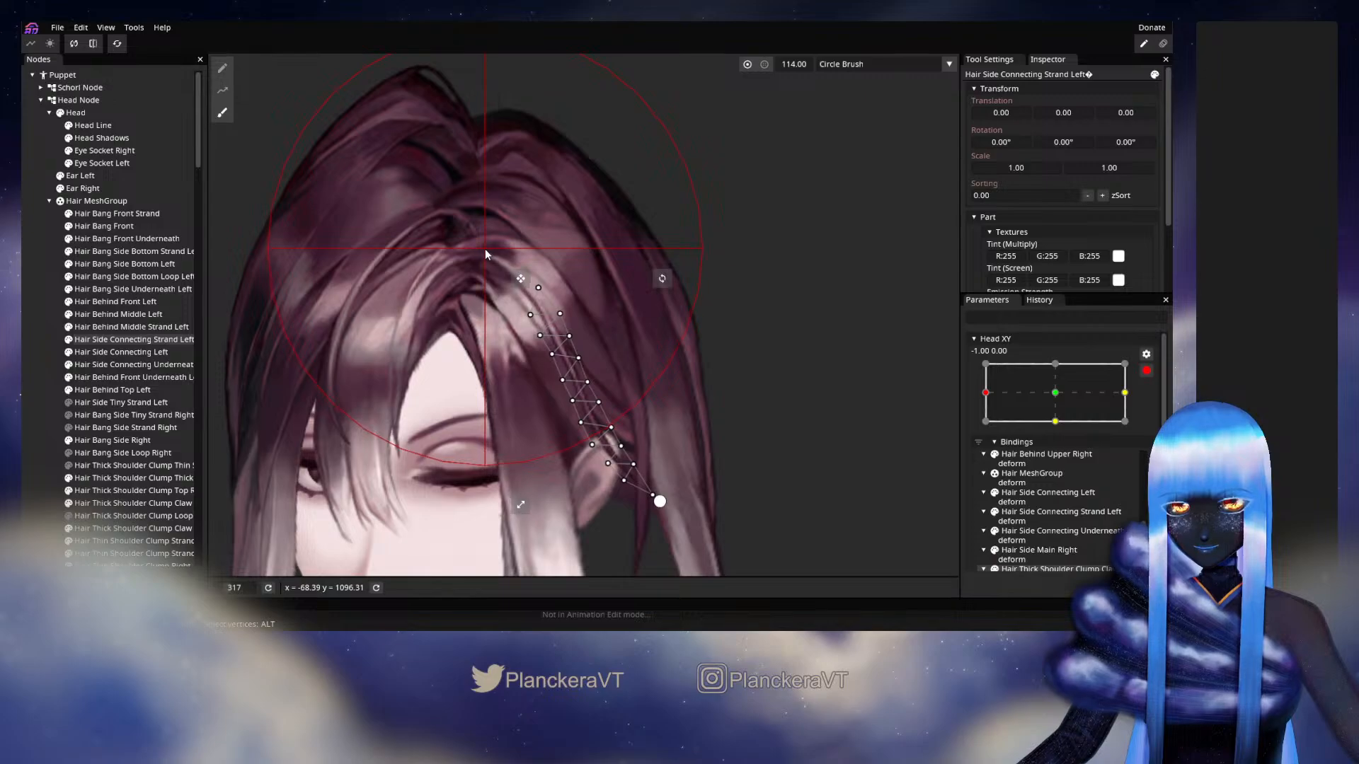
left_click(1058, 394)
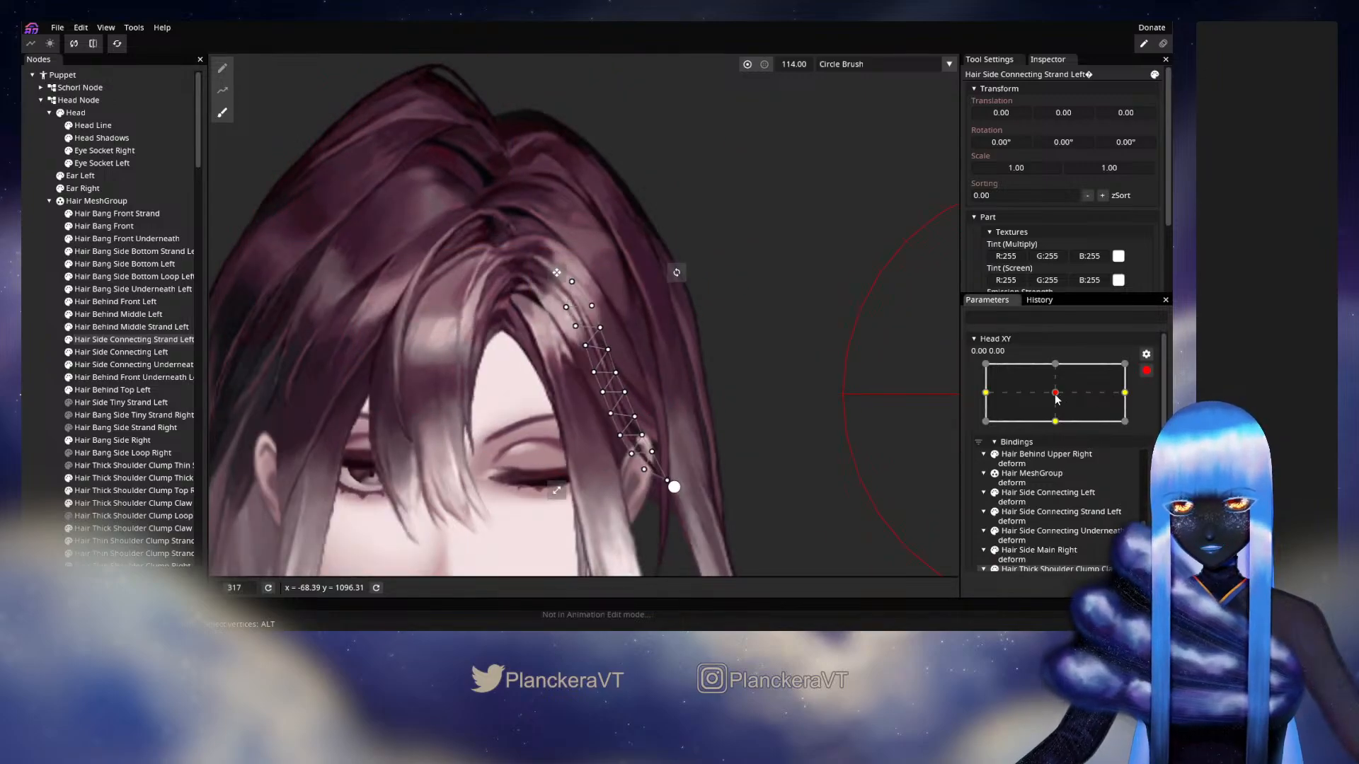
left_click(986, 392)
left_click(34, 362)
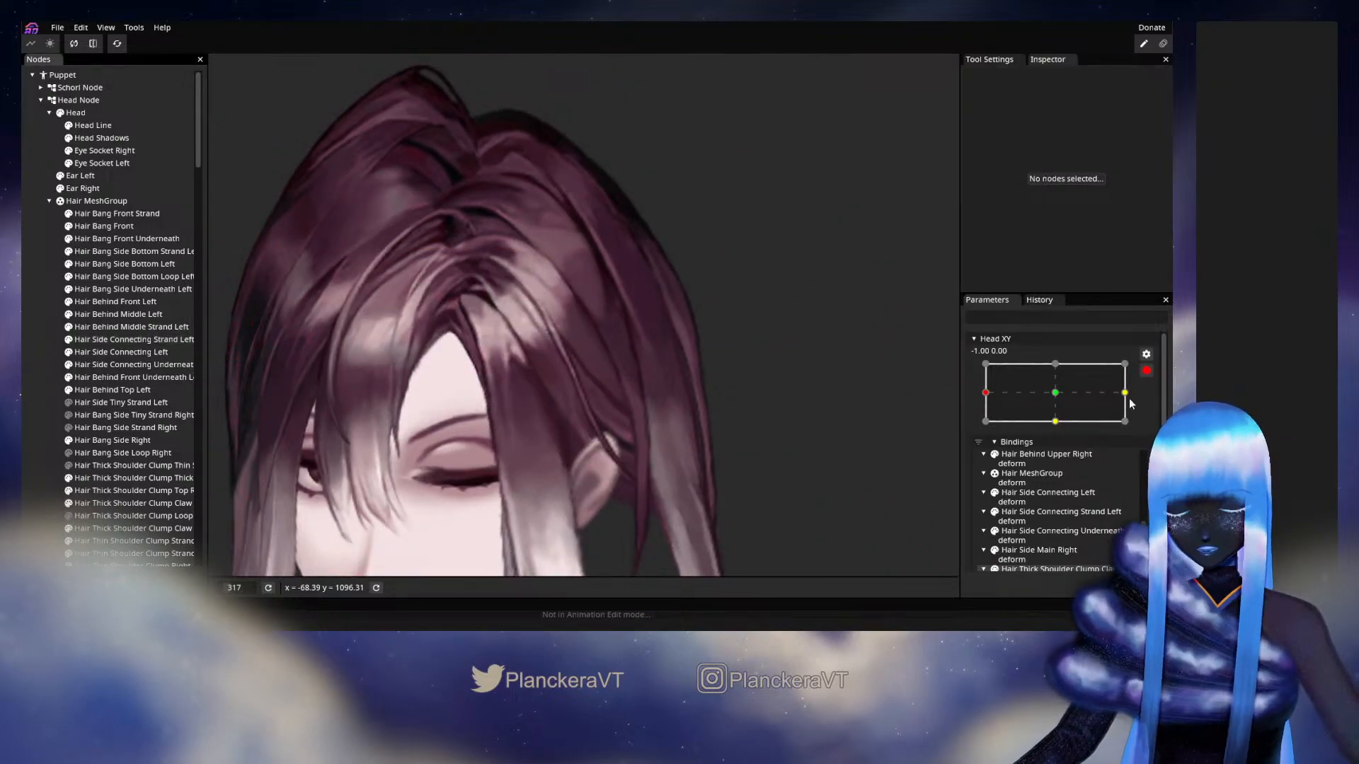
Move the upper end of Hair Side Connecting Strand Left slightly up toward the parting with the 114.00 circle brush at Head XY -1.00 0.00, and preview the motion
left_click(1146, 372)
mouse_move(999, 430)
left_mouse_down()
mouse_move(1076, 429)
mouse_move(972, 430)
left_mouse_up()
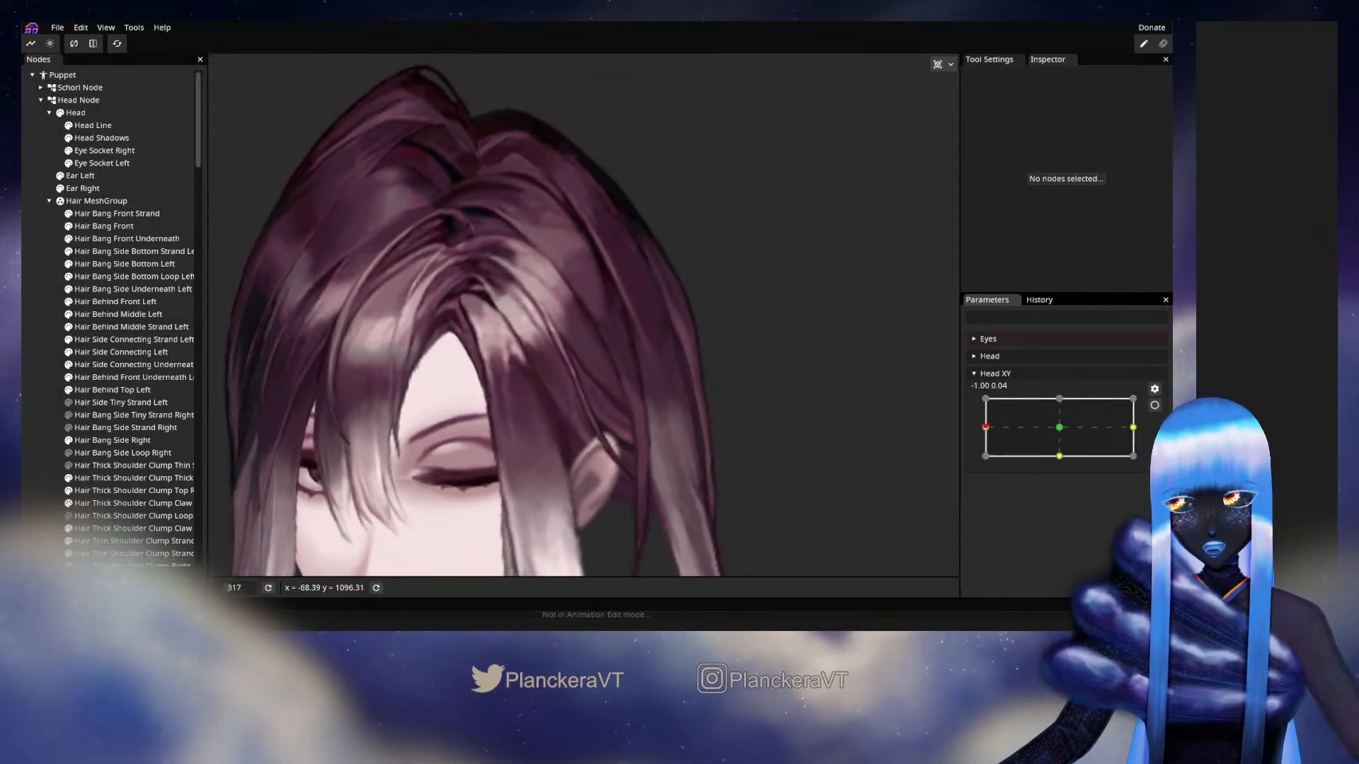
left_click(1154, 405)
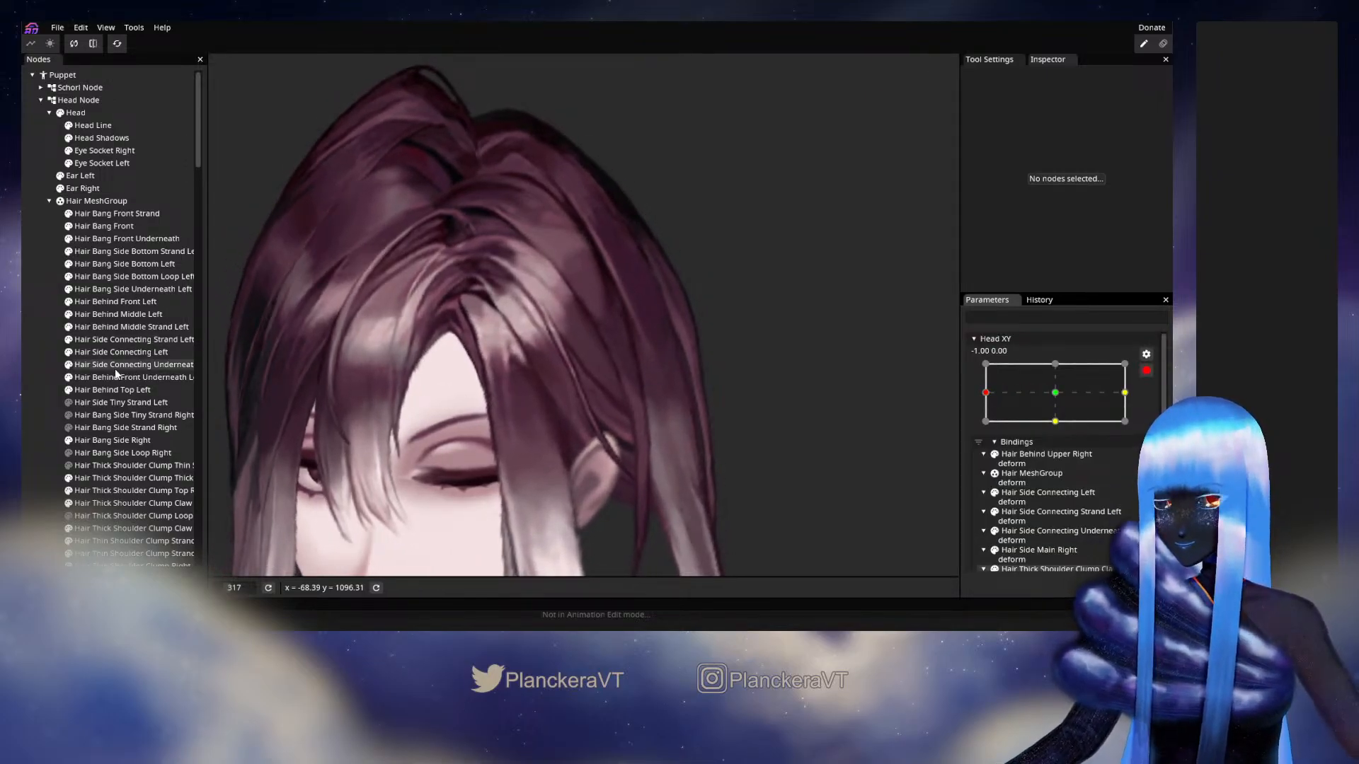
left_click(104, 339)
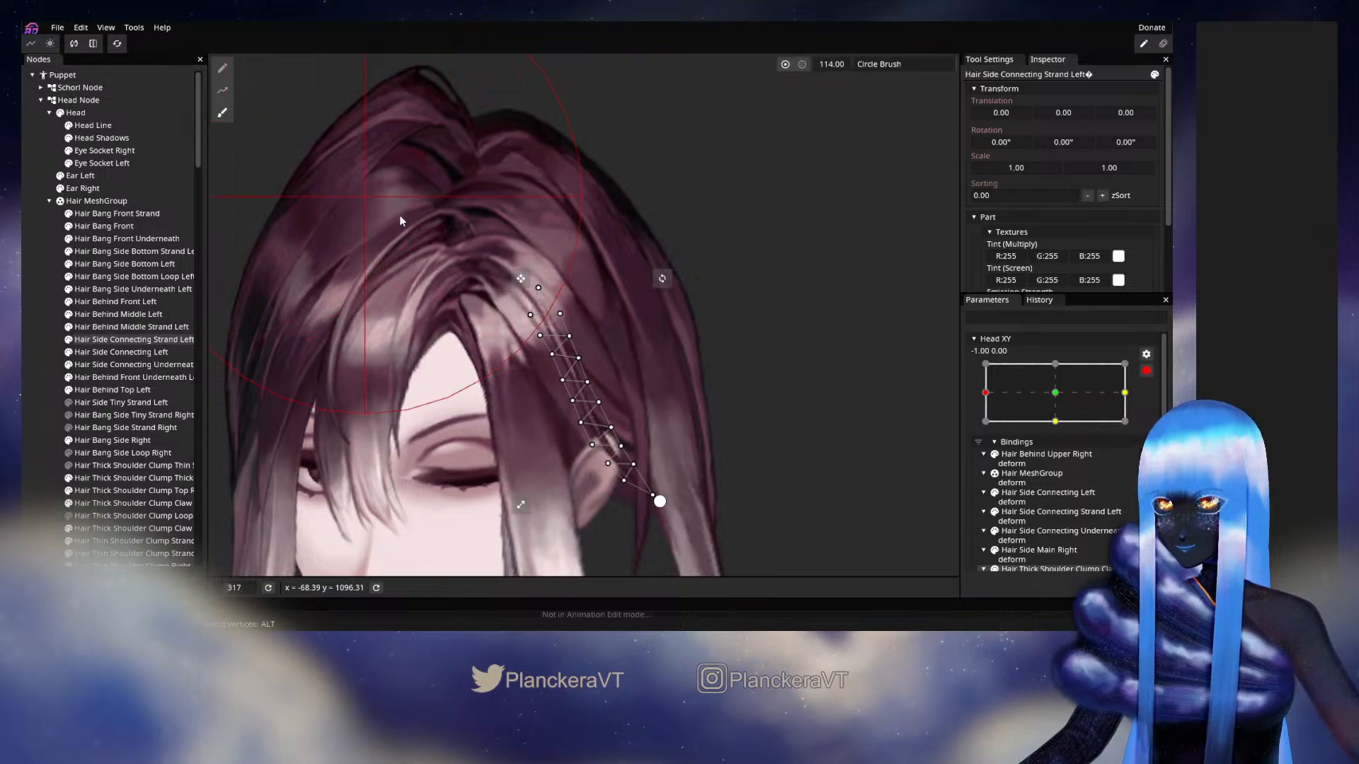
left_click_drag(454, 258, 442, 246)
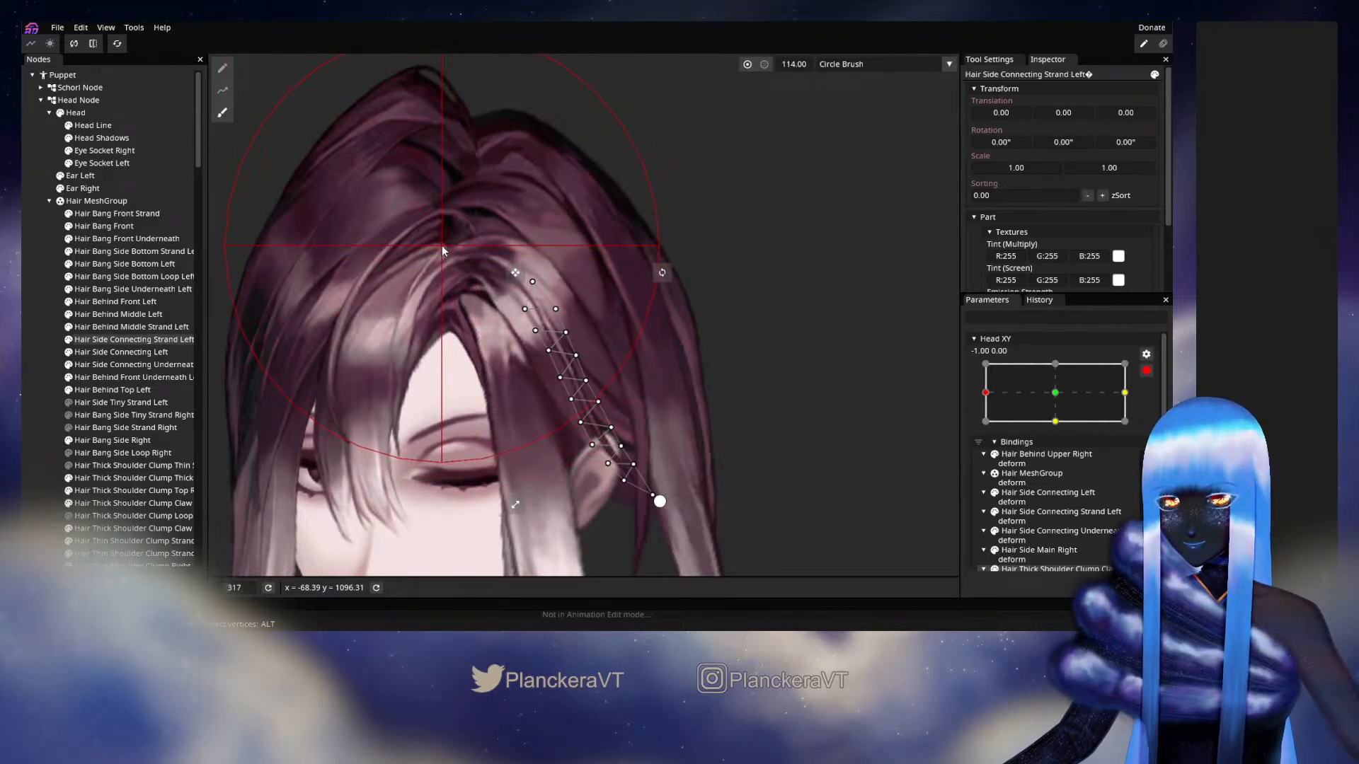
left_click(35, 310)
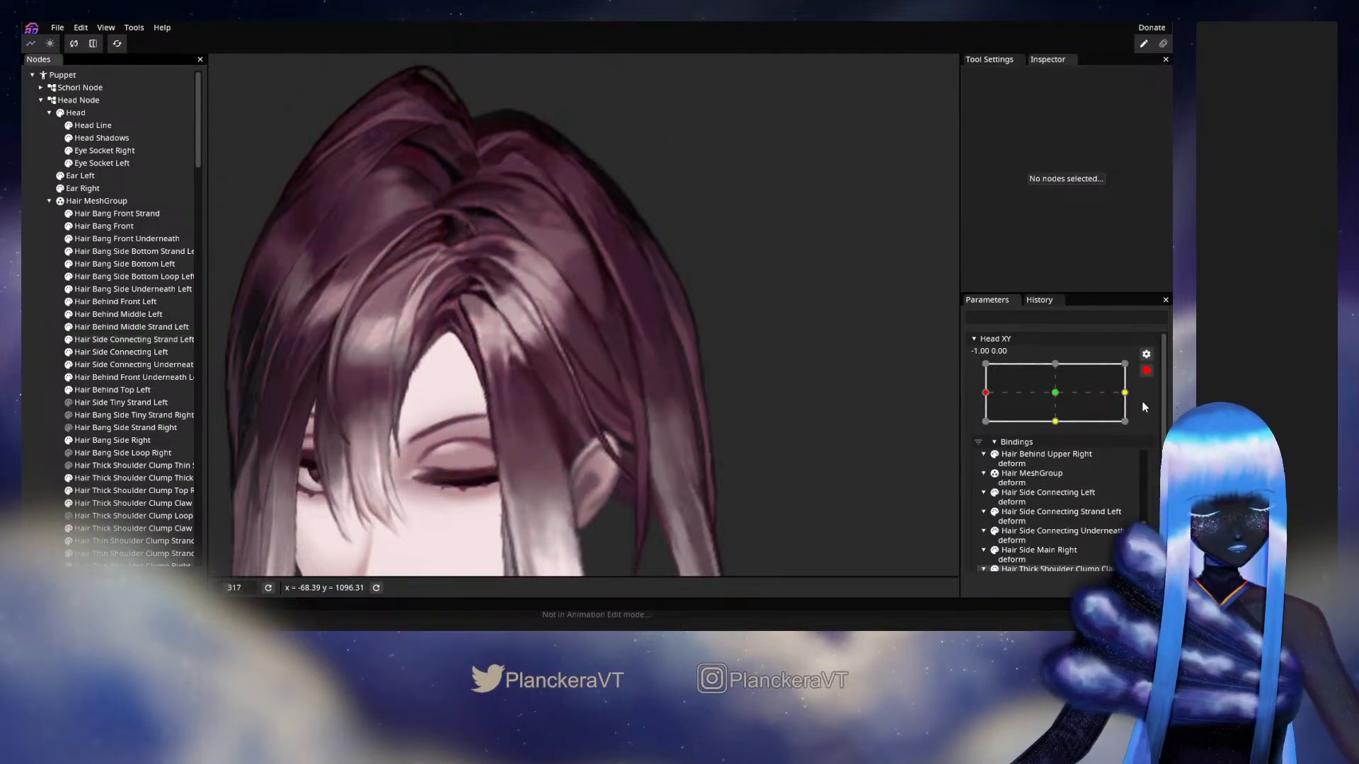
left_click(1146, 371)
left_click_drag(986, 429, 1058, 435)
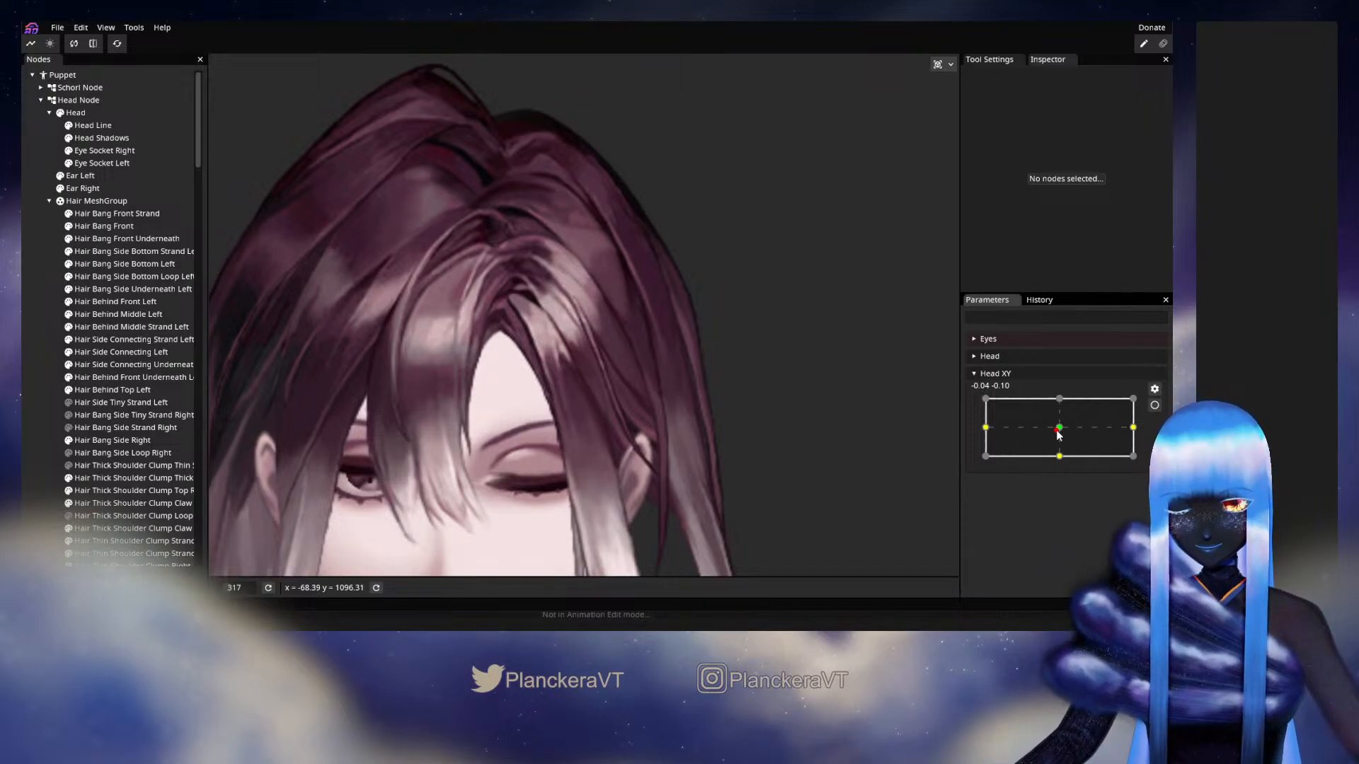
left_click_drag(1059, 435, 977, 436)
Nudge the lower middle of Hair Side Connecting Strand Left toward the face with a 35.00 circle brush at Head XY -1.00 0.00, and preview the motion
left_click(1155, 405)
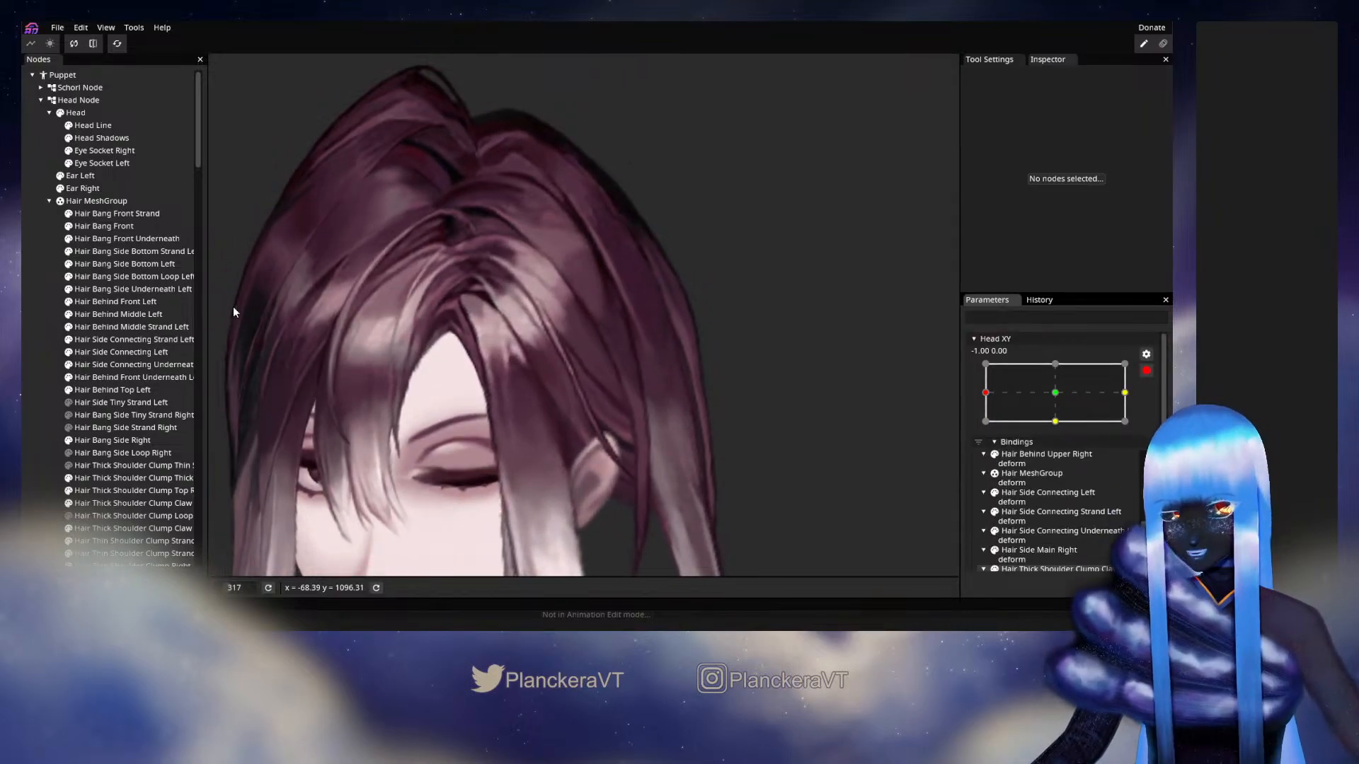
left_click(113, 341)
left_click(222, 112)
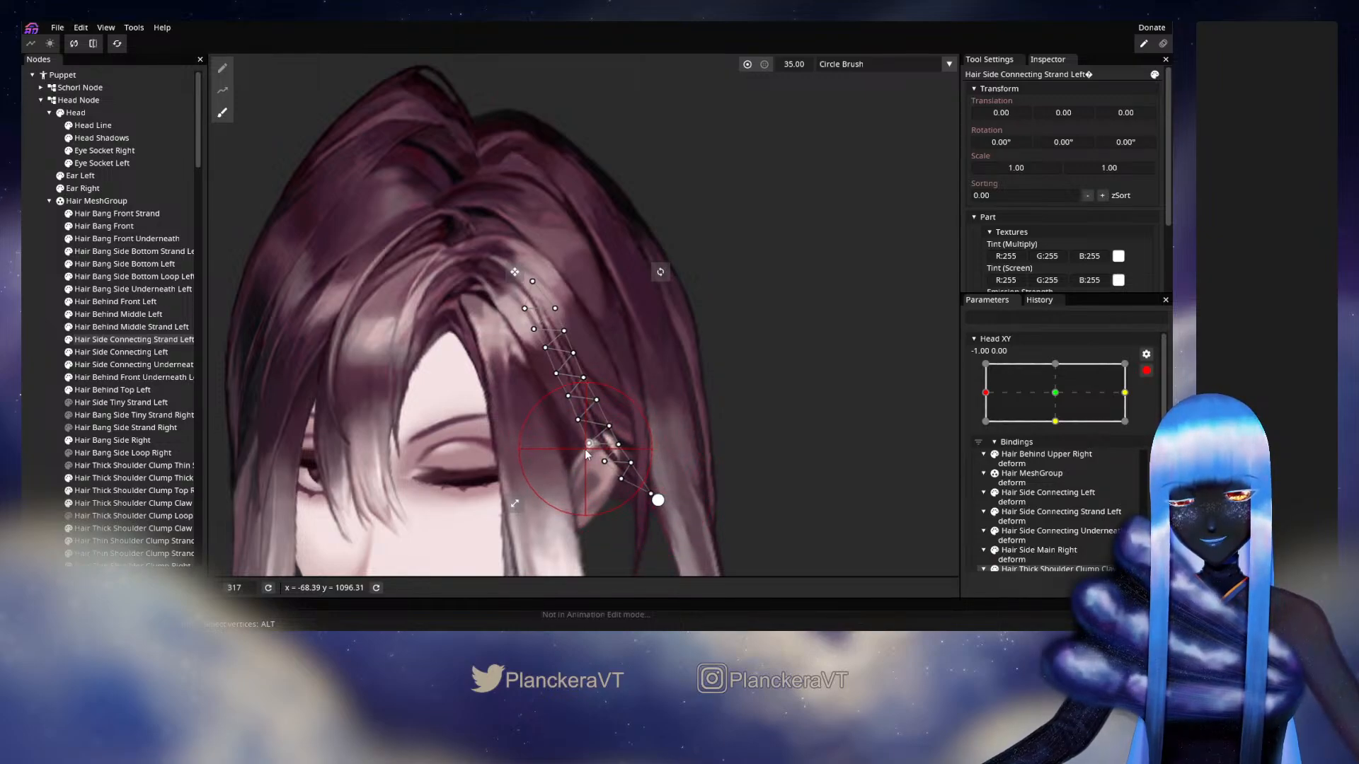
left_click(41, 402)
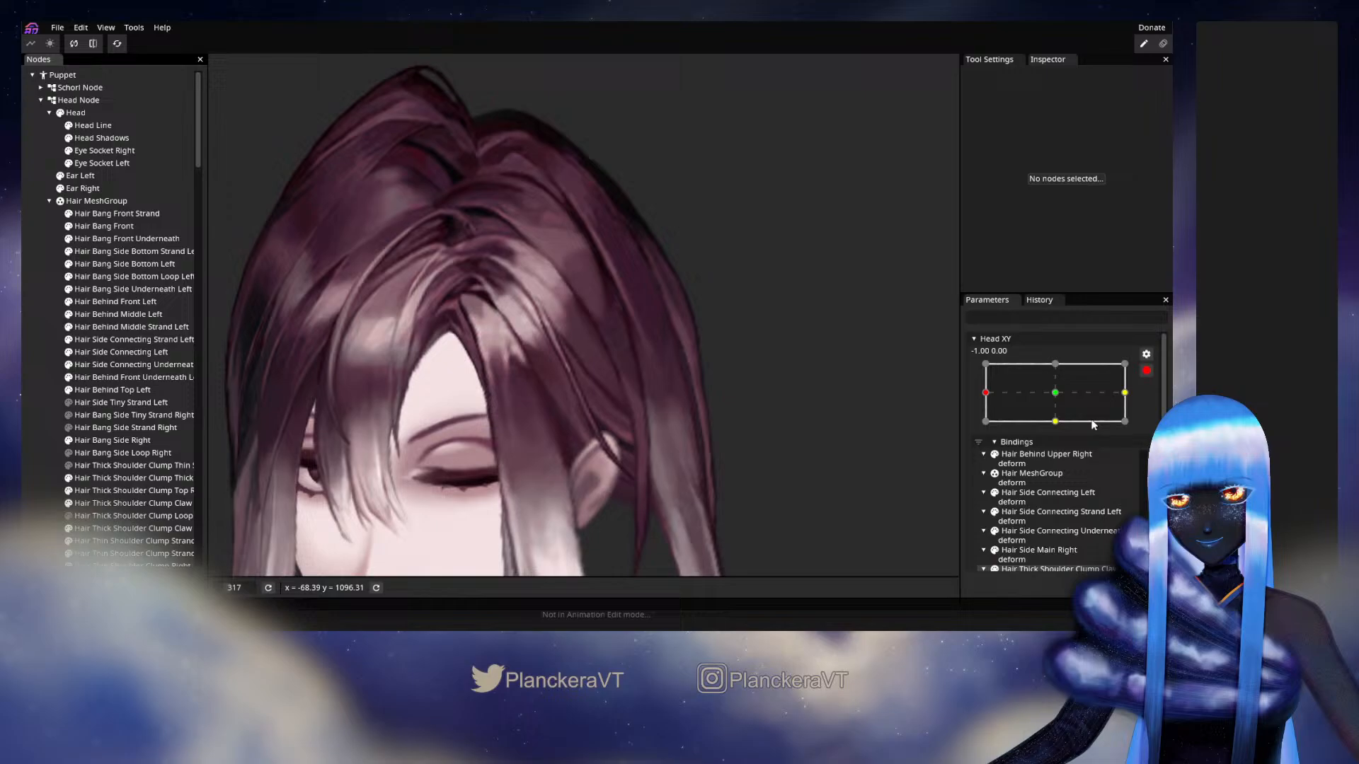
left_click(1147, 374)
mouse_move(988, 427)
left_mouse_down()
mouse_move(1071, 433)
mouse_move(983, 440)
left_mouse_up()
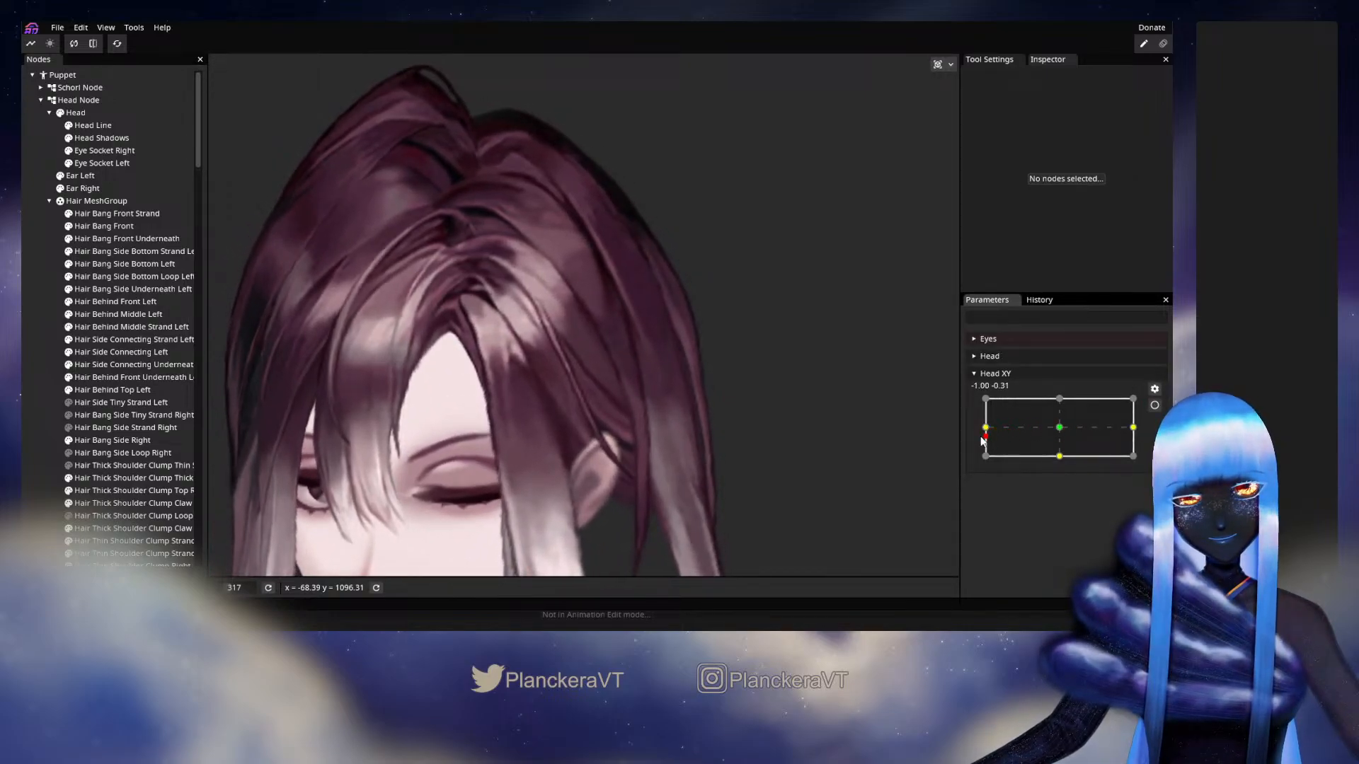
Pull the middle of Hair Side Connecting Strand Left a touch further toward the face with the 35.00 circle brush, and preview the head turn
left_click(1153, 407)
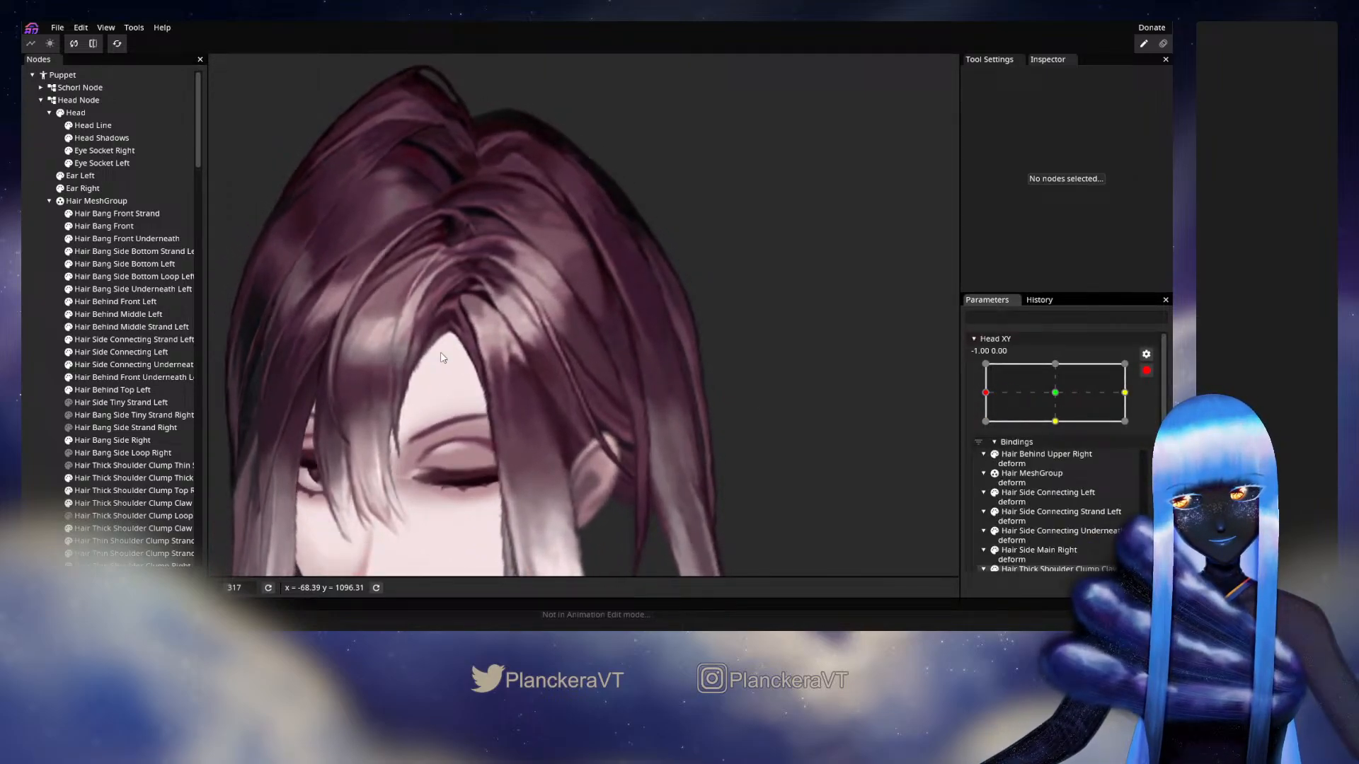
left_click(122, 343)
left_click(222, 112)
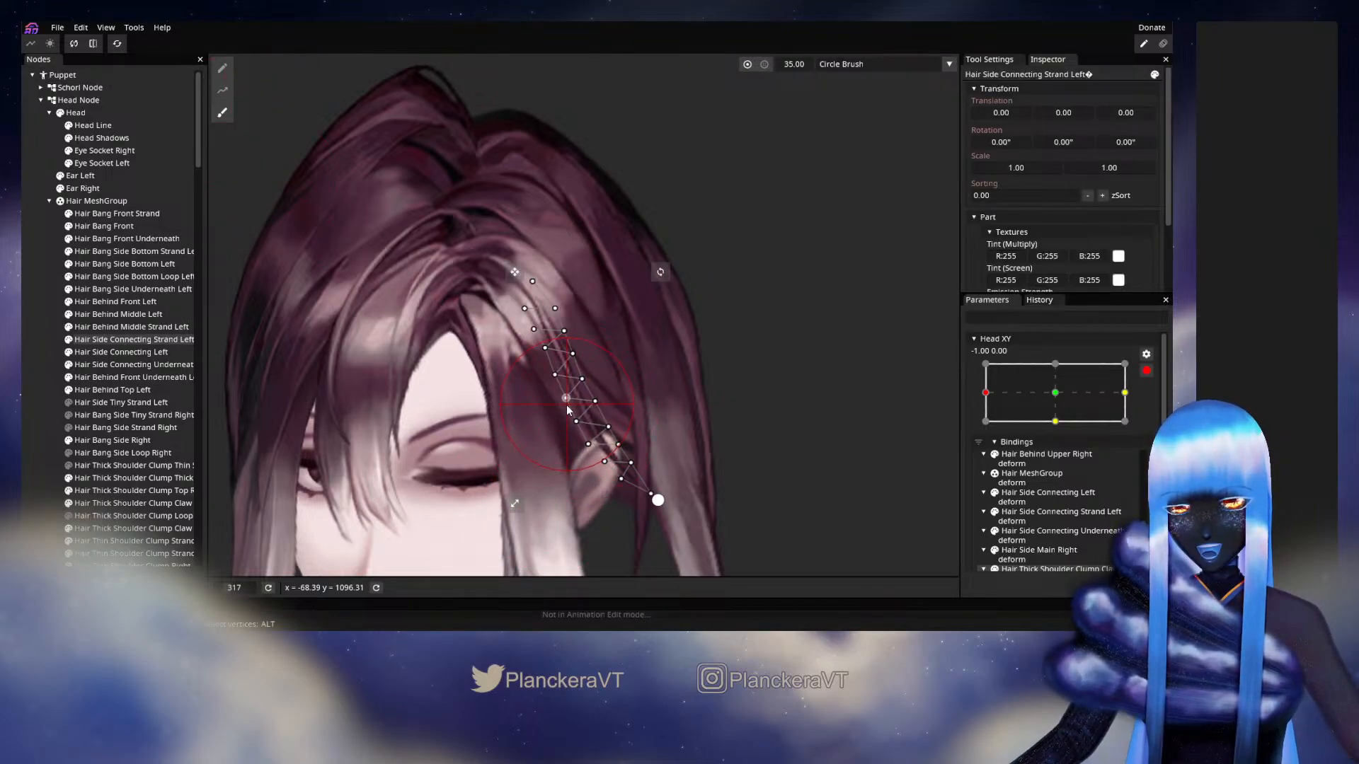
left_click_drag(566, 405, 564, 407)
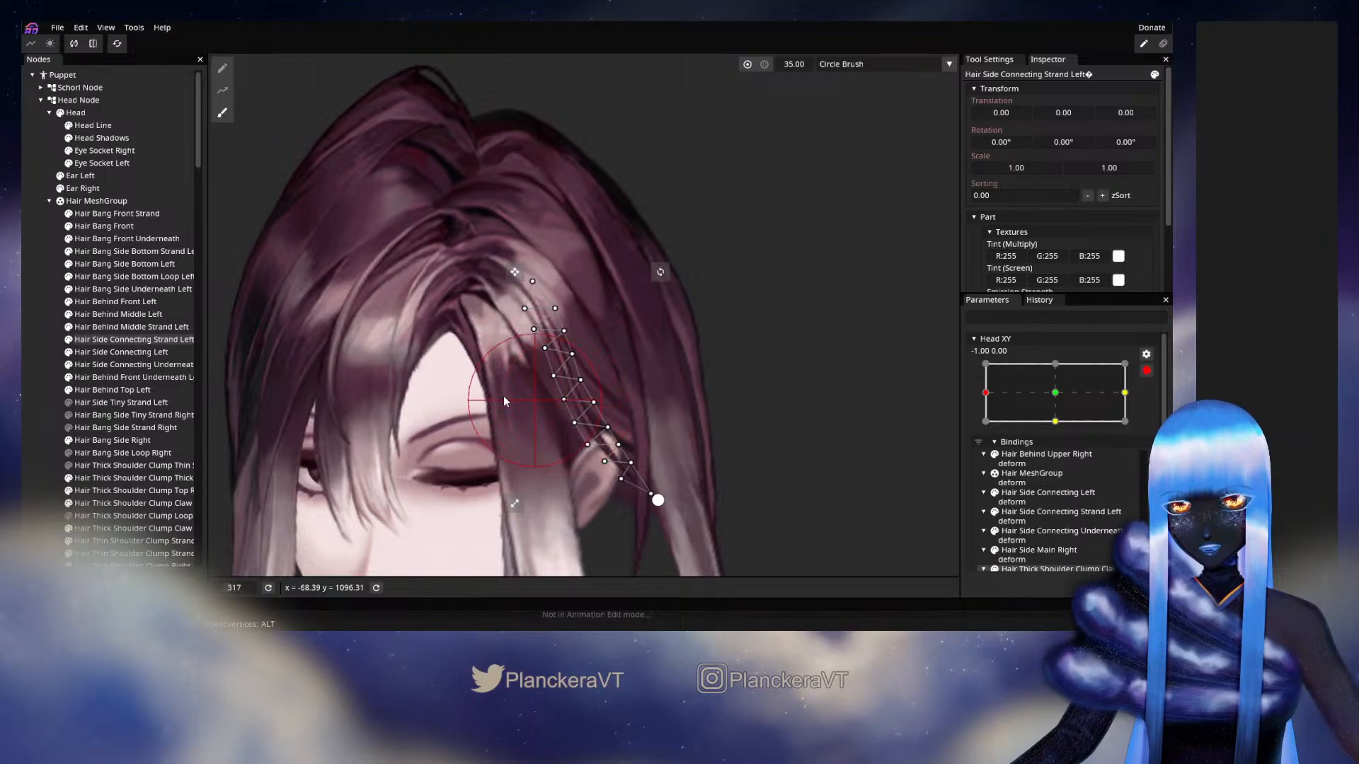
left_click(177, 340, "ctrl")
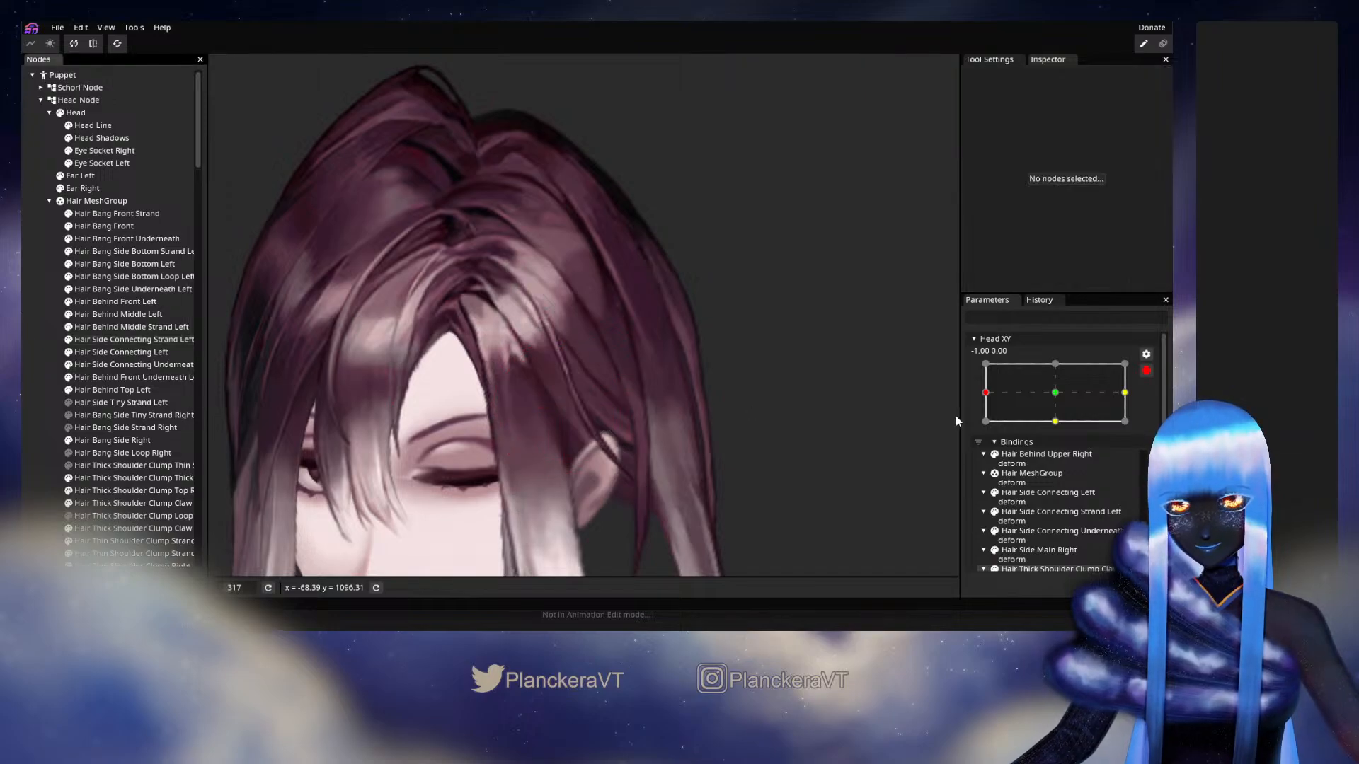
left_click(1147, 372)
mouse_move(993, 431)
left_mouse_down()
mouse_move(1063, 433)
mouse_move(984, 428)
left_mouse_up()
Raise the lower half of Hair Side Connecting Strand Left slightly with the 35.00 circle brush at Head XY -1.00 0.00, and preview the motion
left_click(1153, 406)
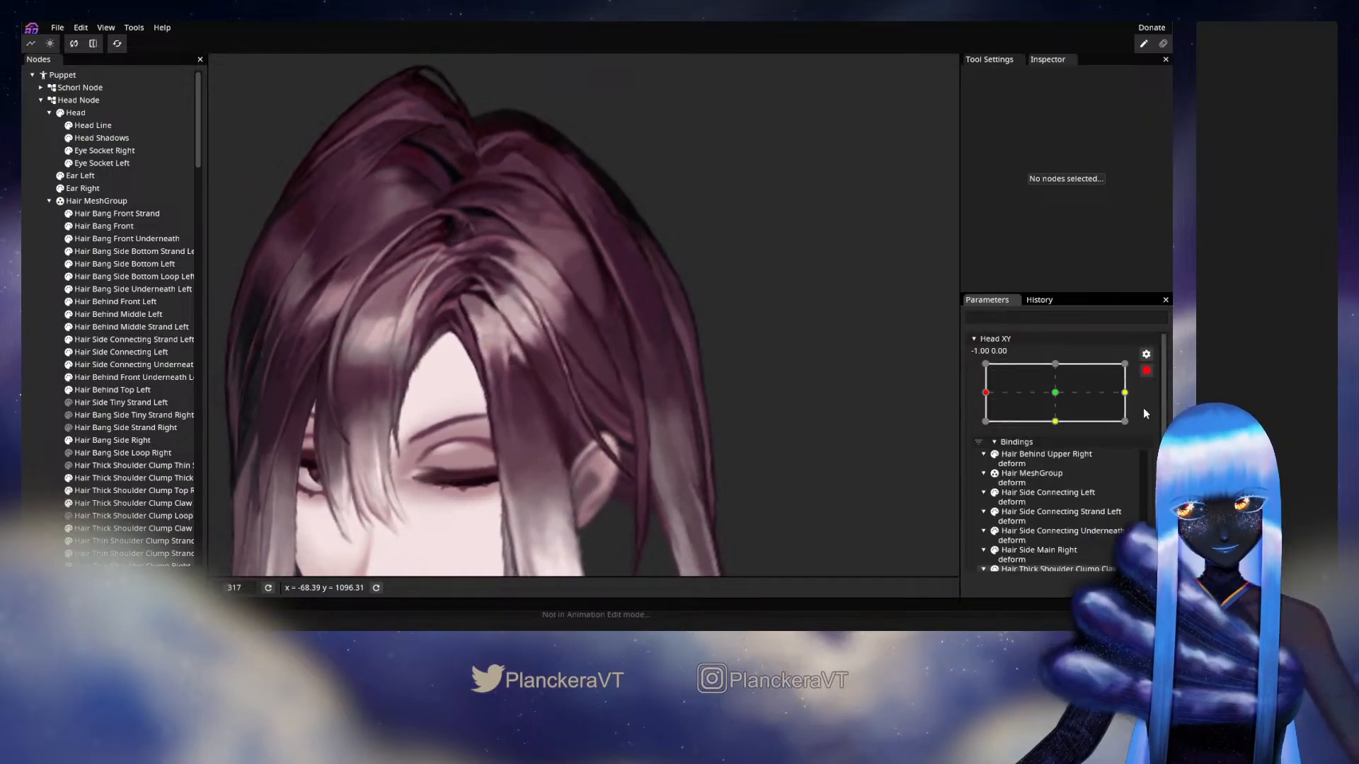
left_click(138, 329)
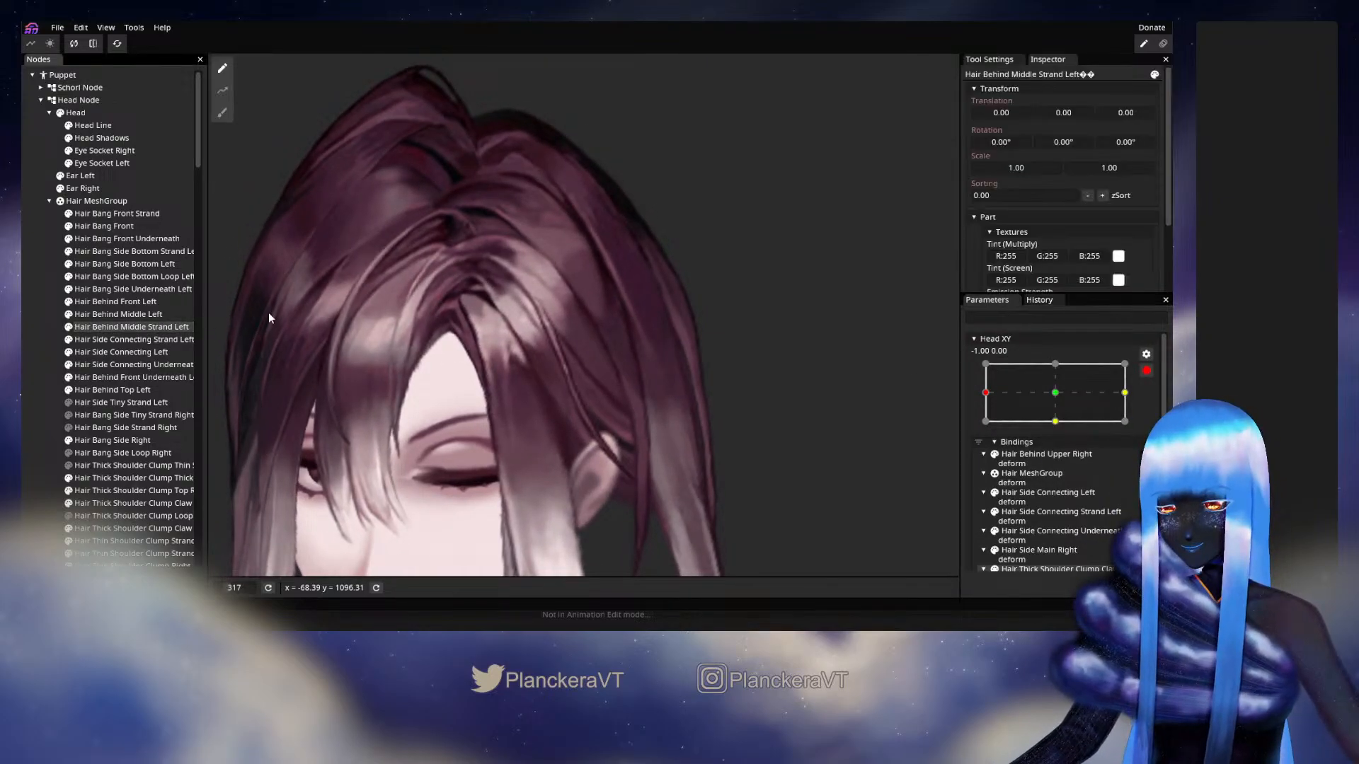
left_click(135, 340)
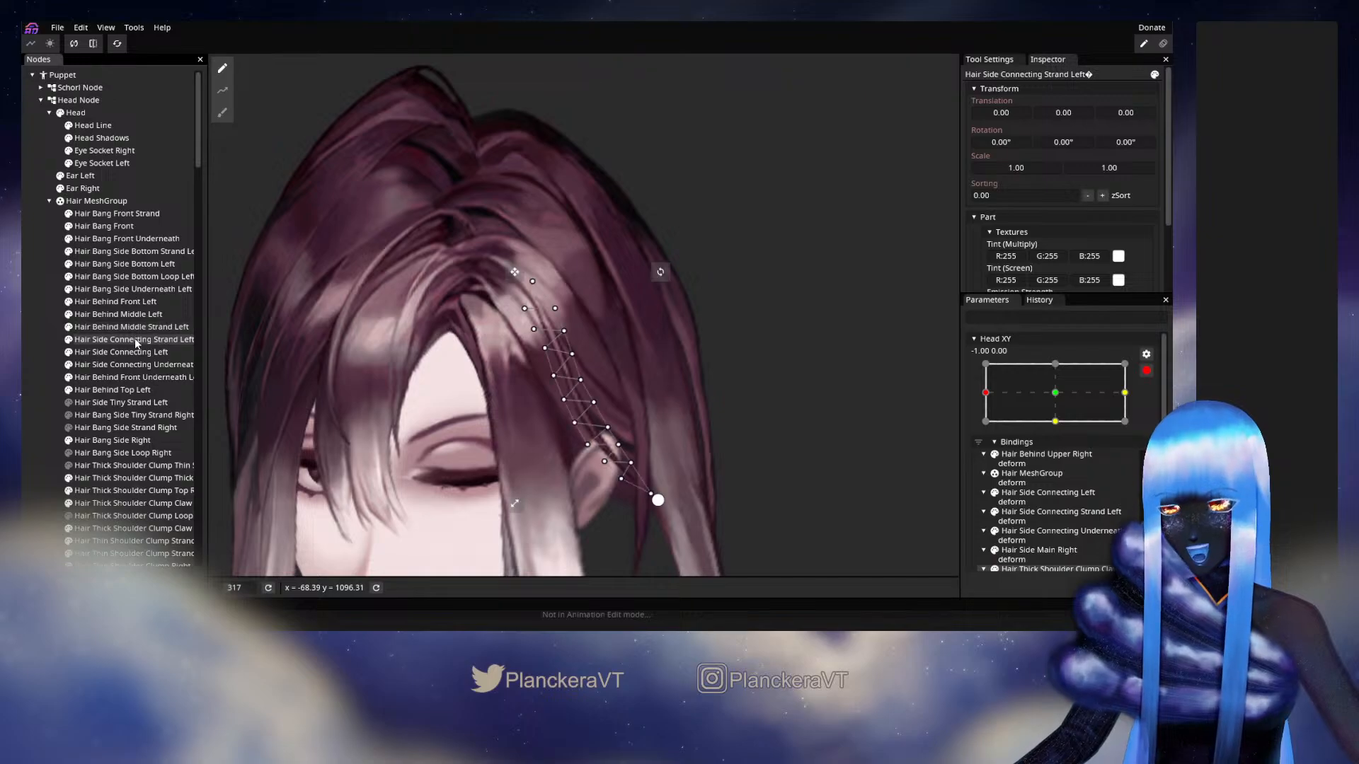
left_click(223, 113)
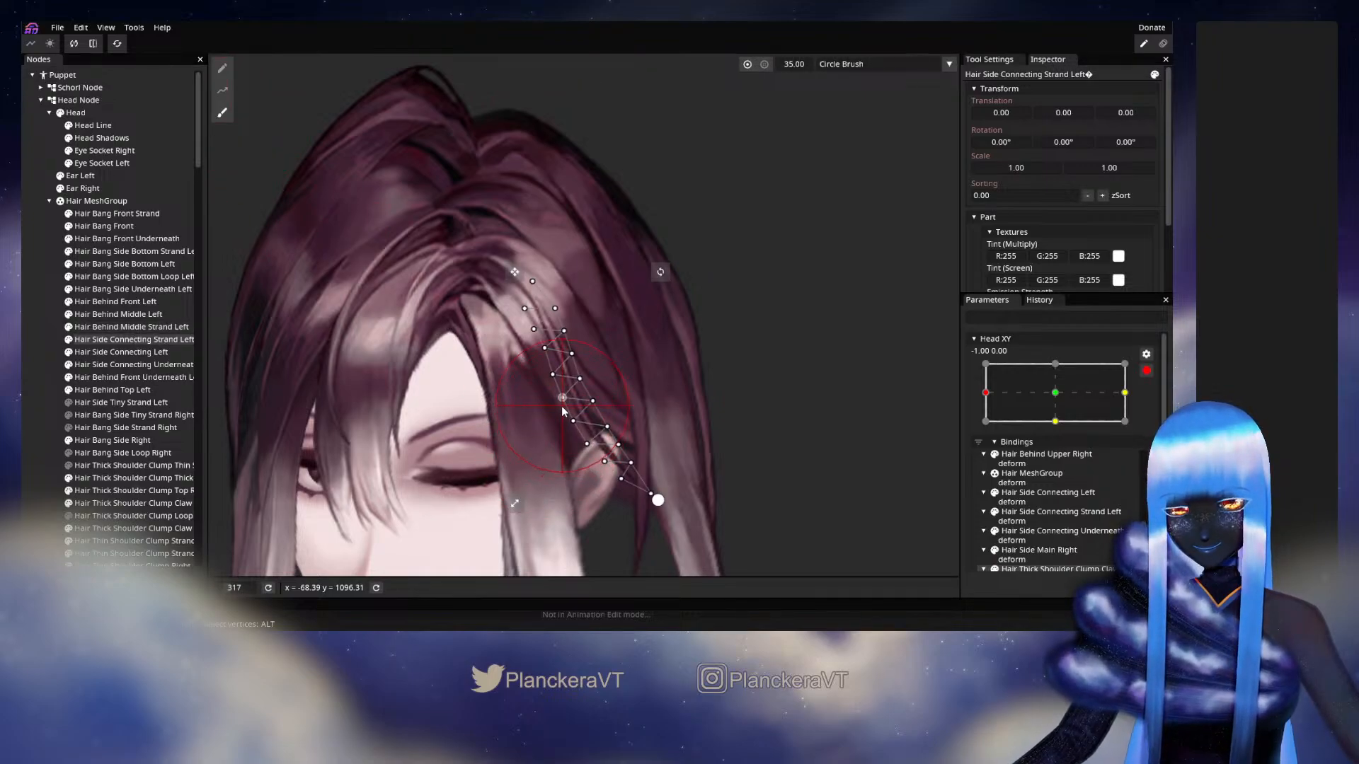
left_click_drag(564, 395, 561, 388)
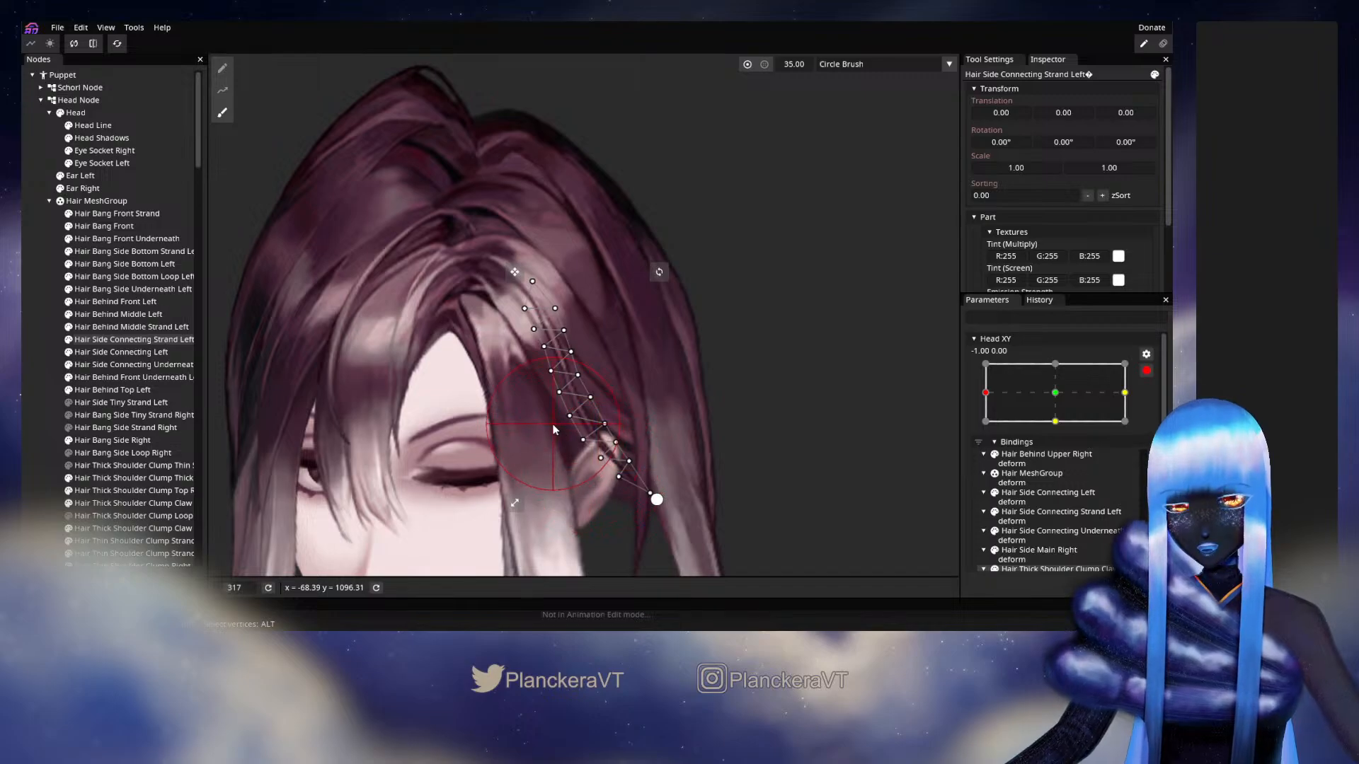
left_click(43, 376)
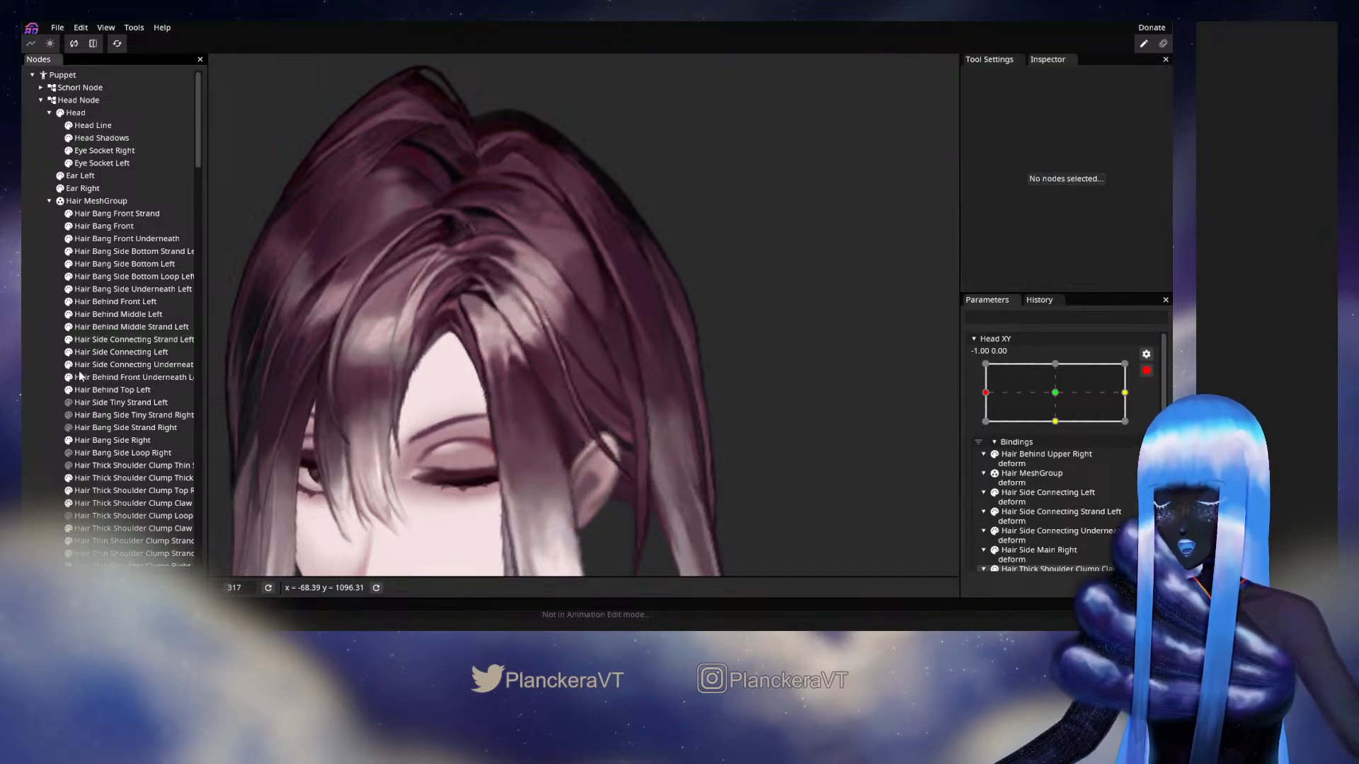
left_click(1145, 373)
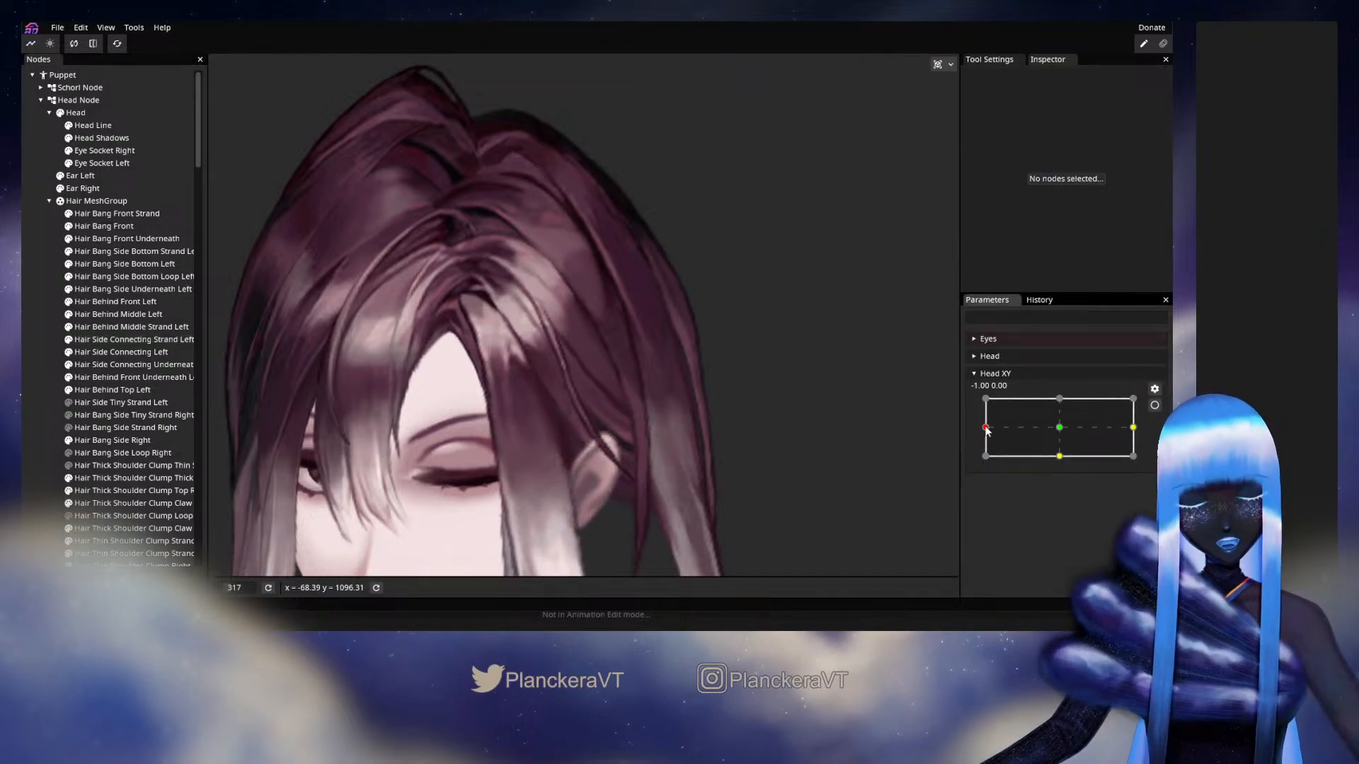
mouse_move(985, 427)
left_mouse_down()
mouse_move(1072, 436)
mouse_move(984, 444)
left_mouse_up()
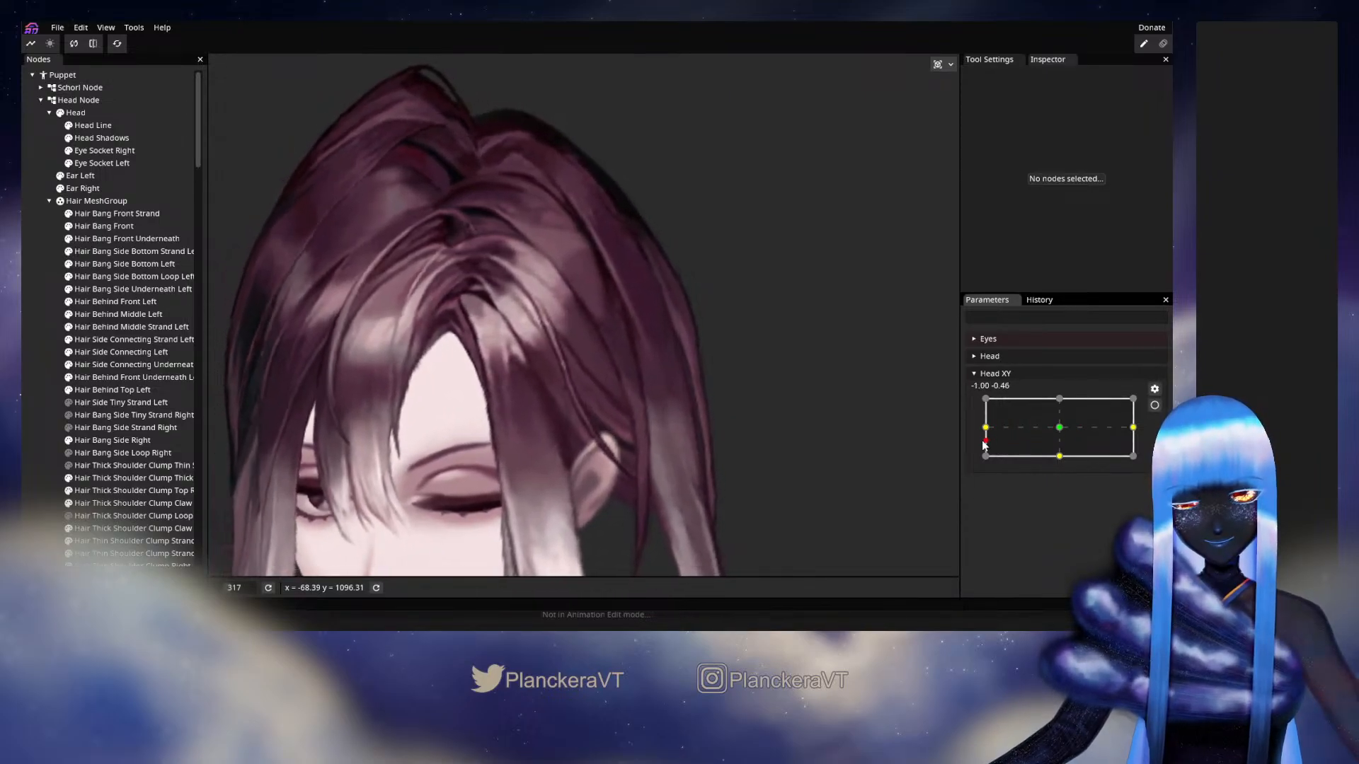
Smooth the middle of Hair Side Connecting Strand Left by pushing it slightly away from the face with the 35.00 circle brush, and preview the motion
scroll(533, 475, "up", 3)
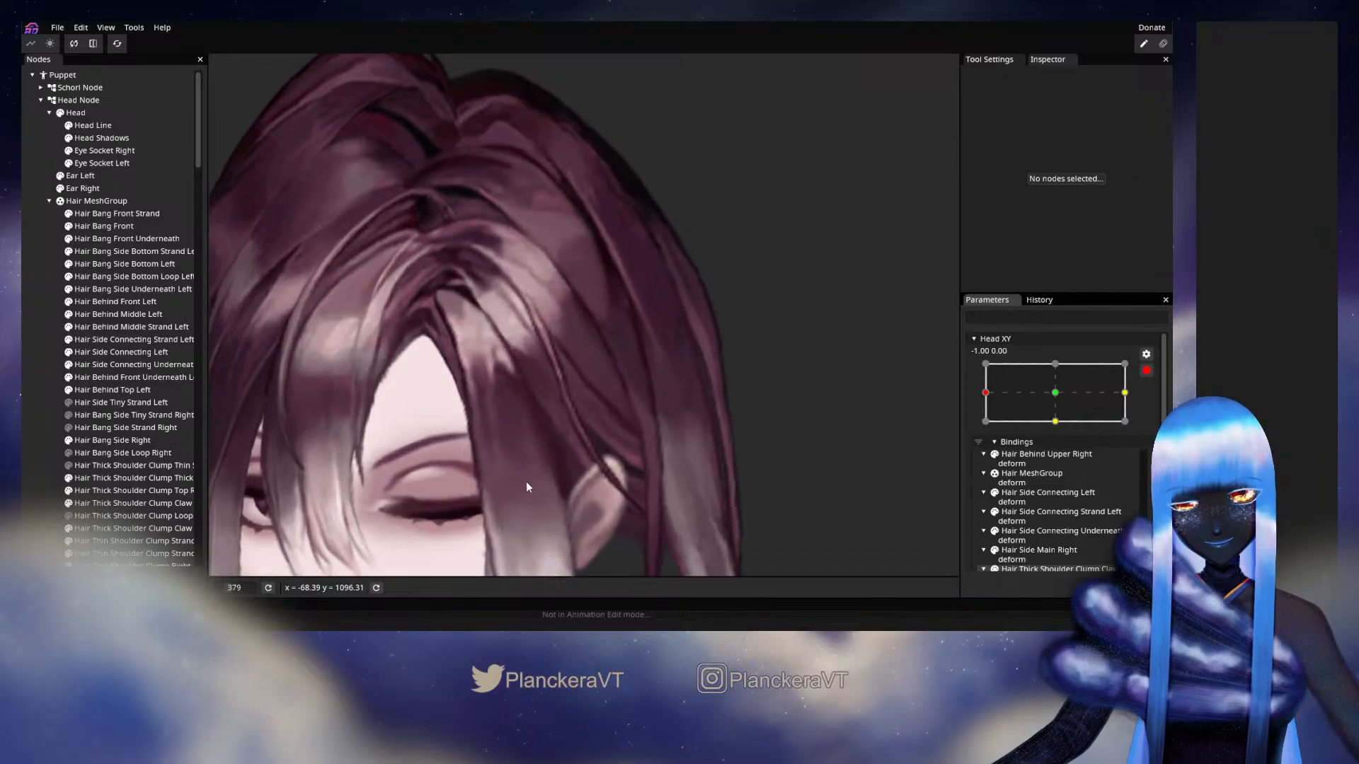
left_click(102, 324)
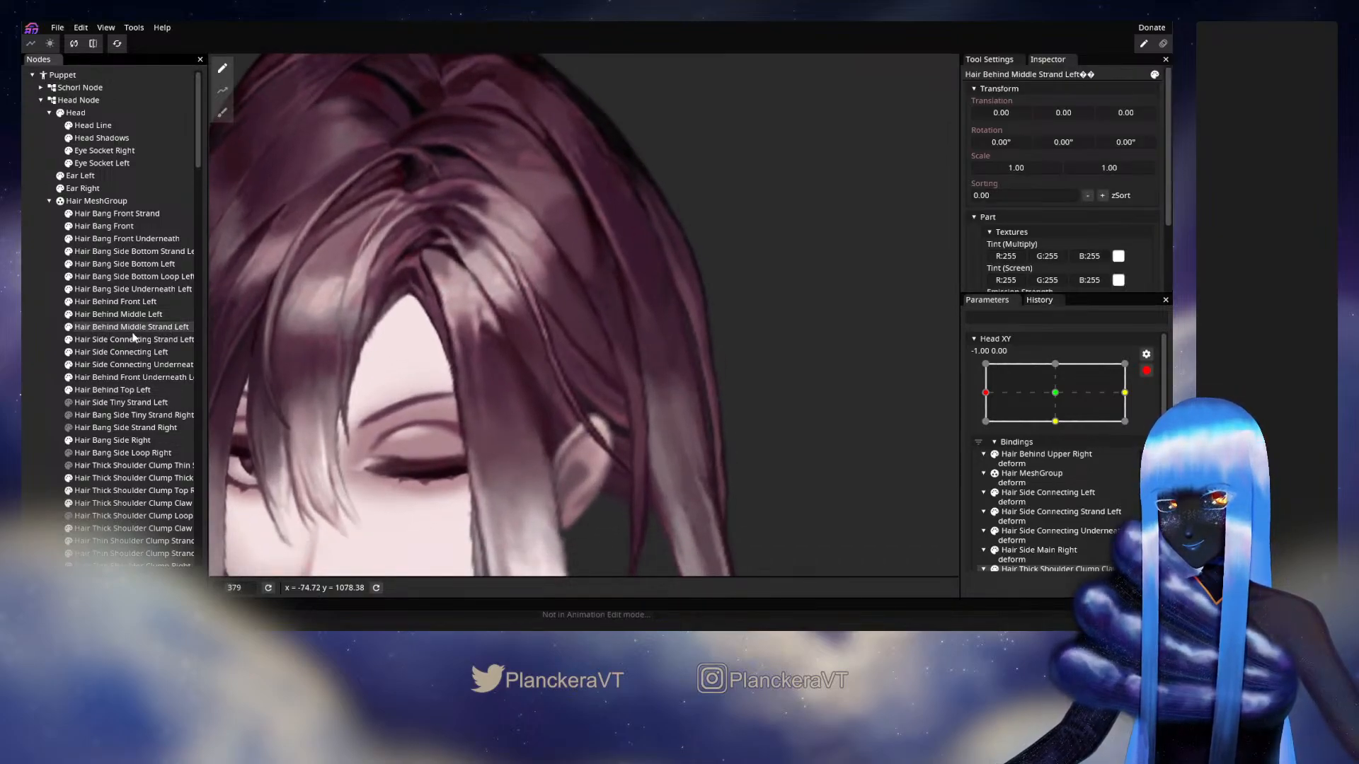
left_click(134, 338)
left_click(222, 113)
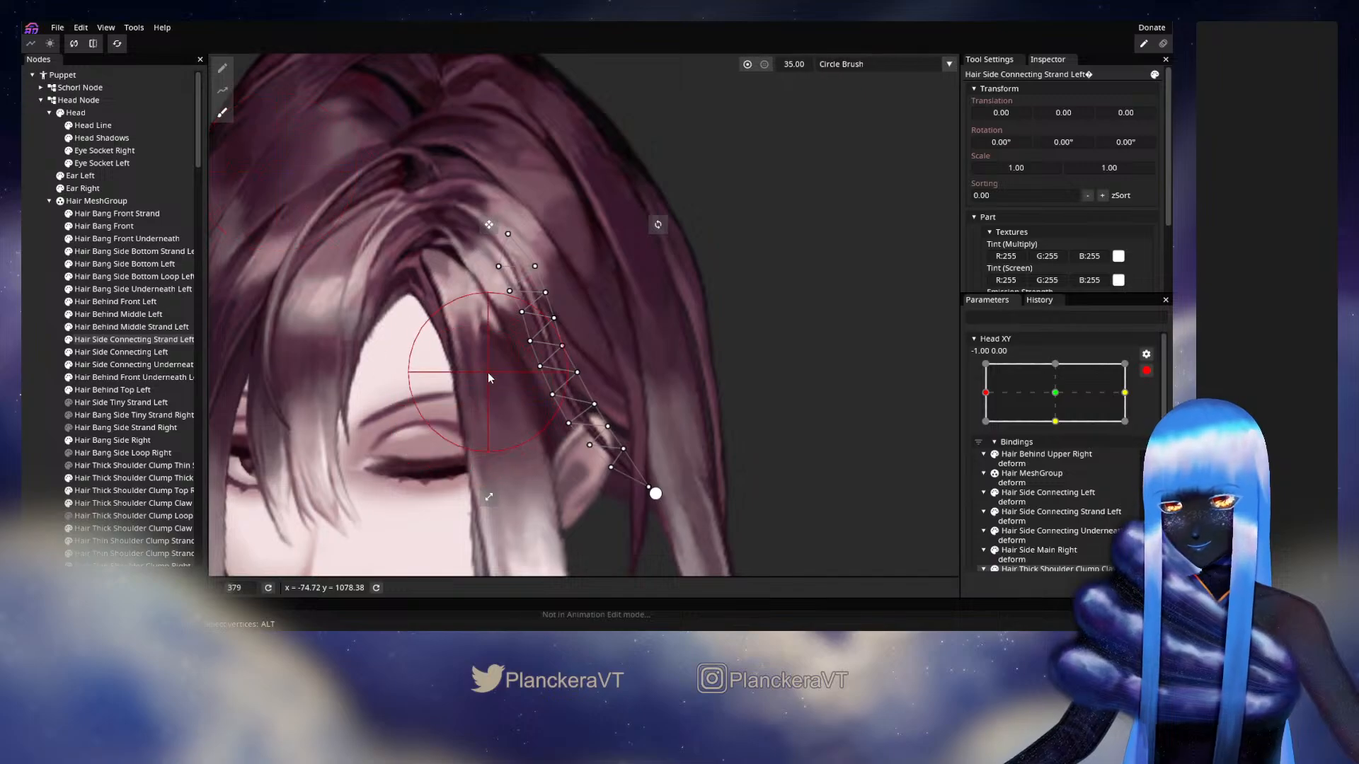
left_click_drag(487, 372, 494, 378)
mouse_move(597, 346)
left_mouse_down()
mouse_move(617, 354)
mouse_move(656, 436)
left_mouse_up()
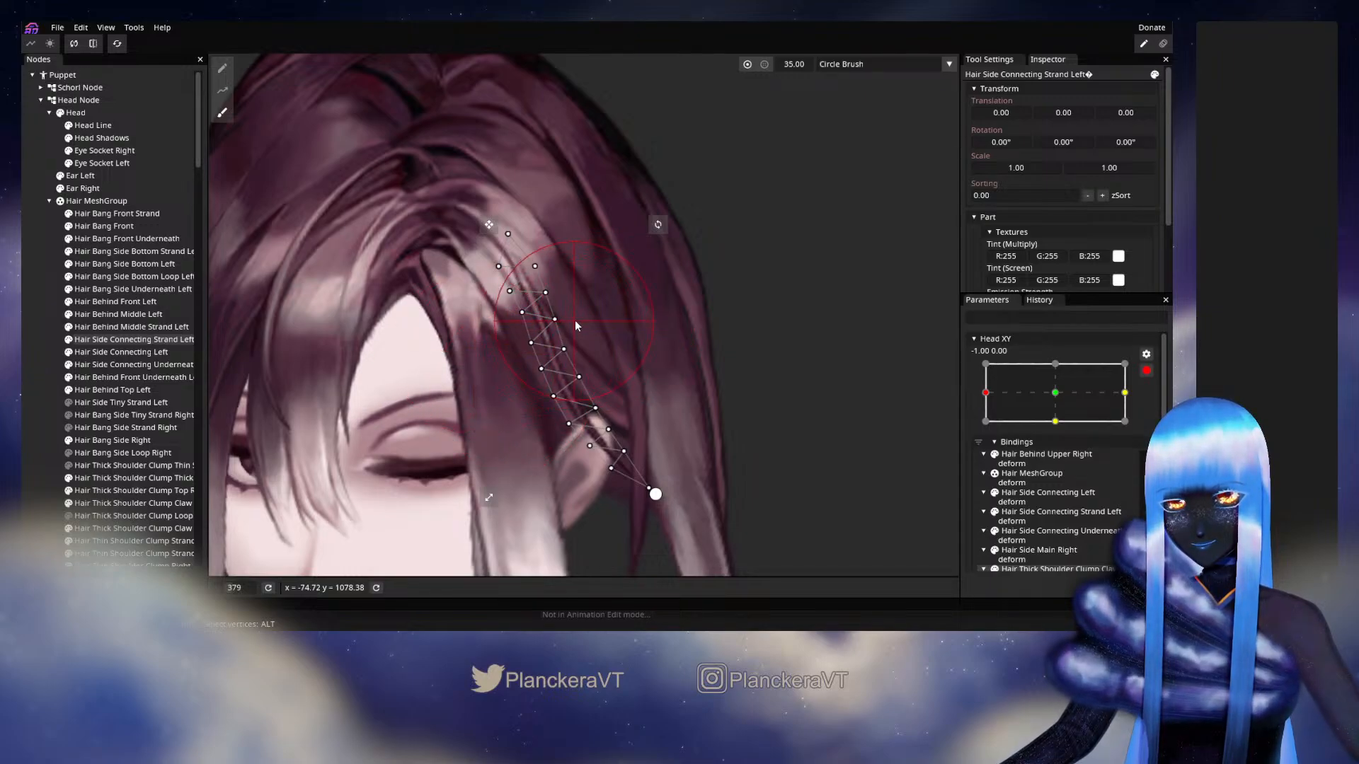
left_click_drag(596, 307, 599, 307)
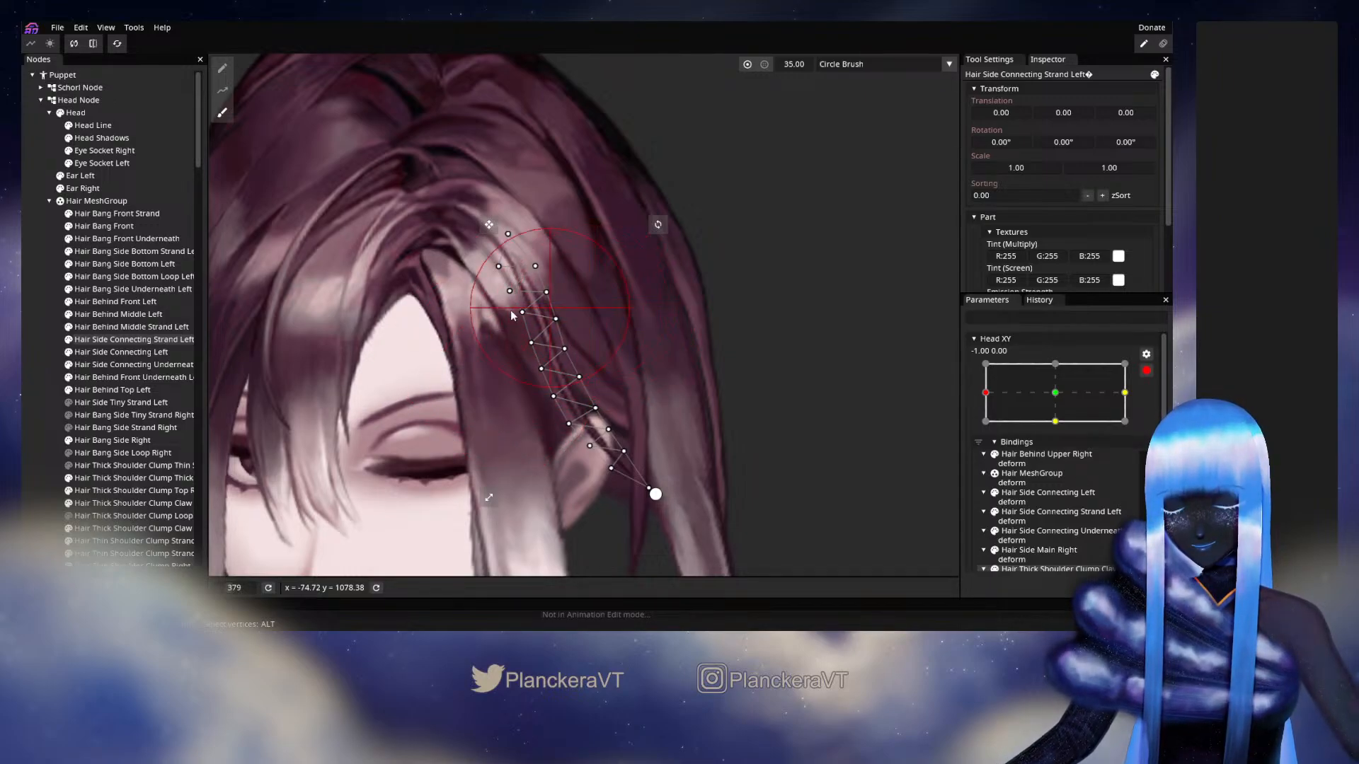
left_click(30, 368)
left_click(1147, 368)
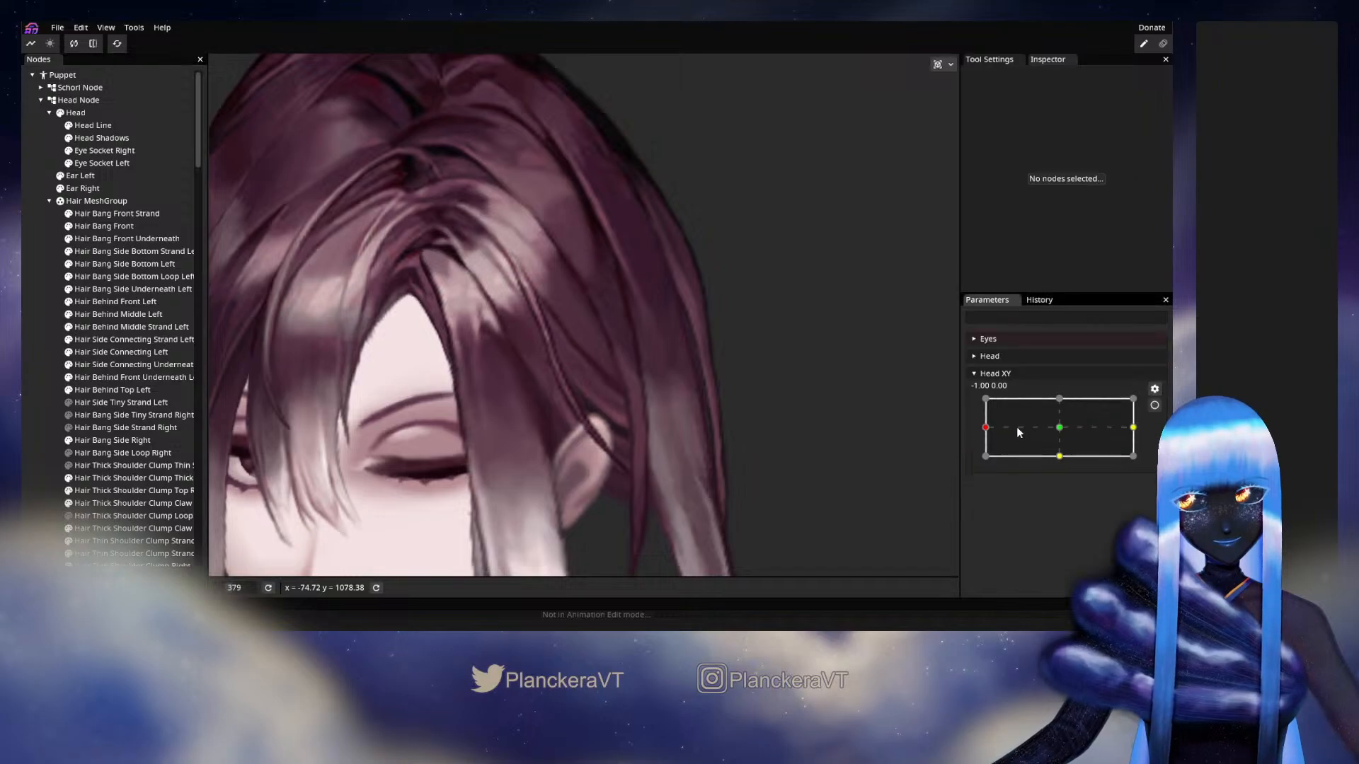
left_click_drag(1016, 427, 972, 427)
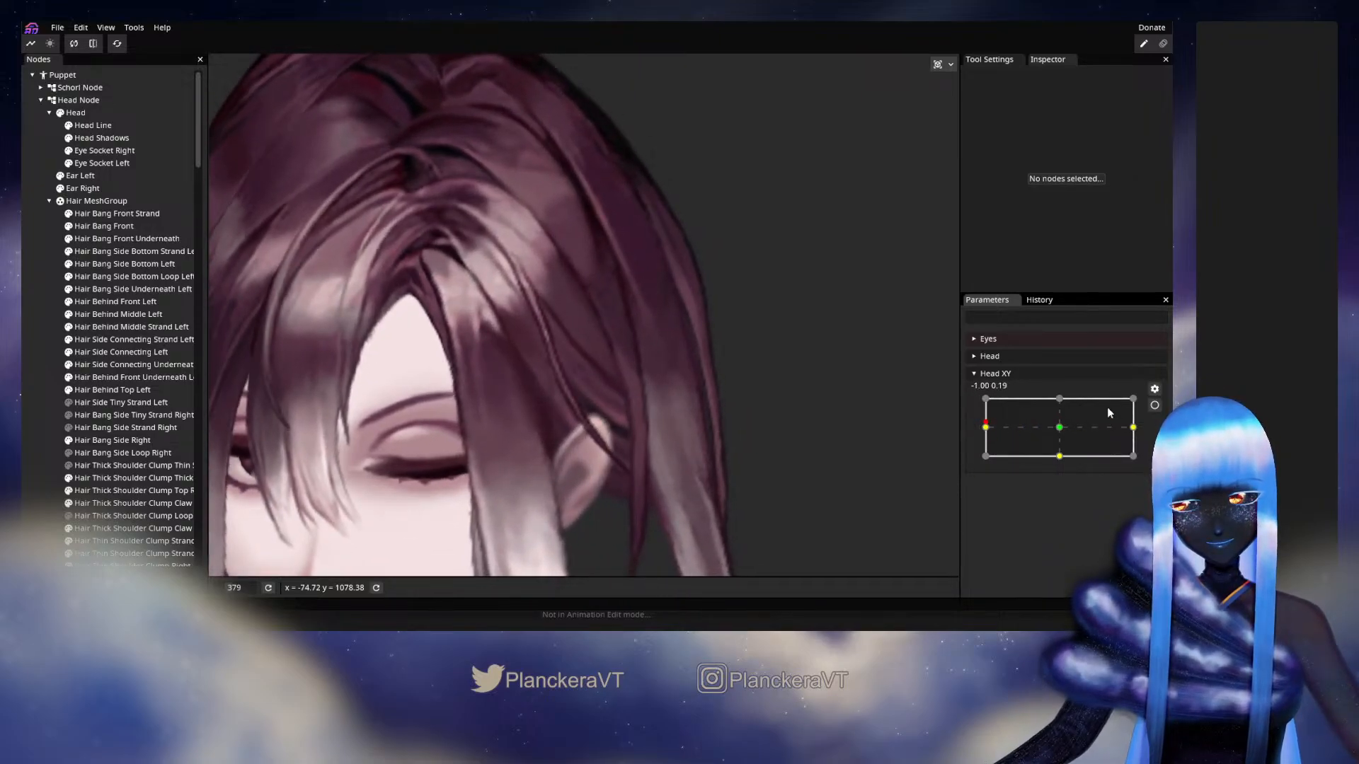
Move the lower tip of Hair Side Connecting Strand Left slightly outward and up with the 35.00 circle brush at Head XY -1.00 0.00, and preview the motion
left_click(1155, 405)
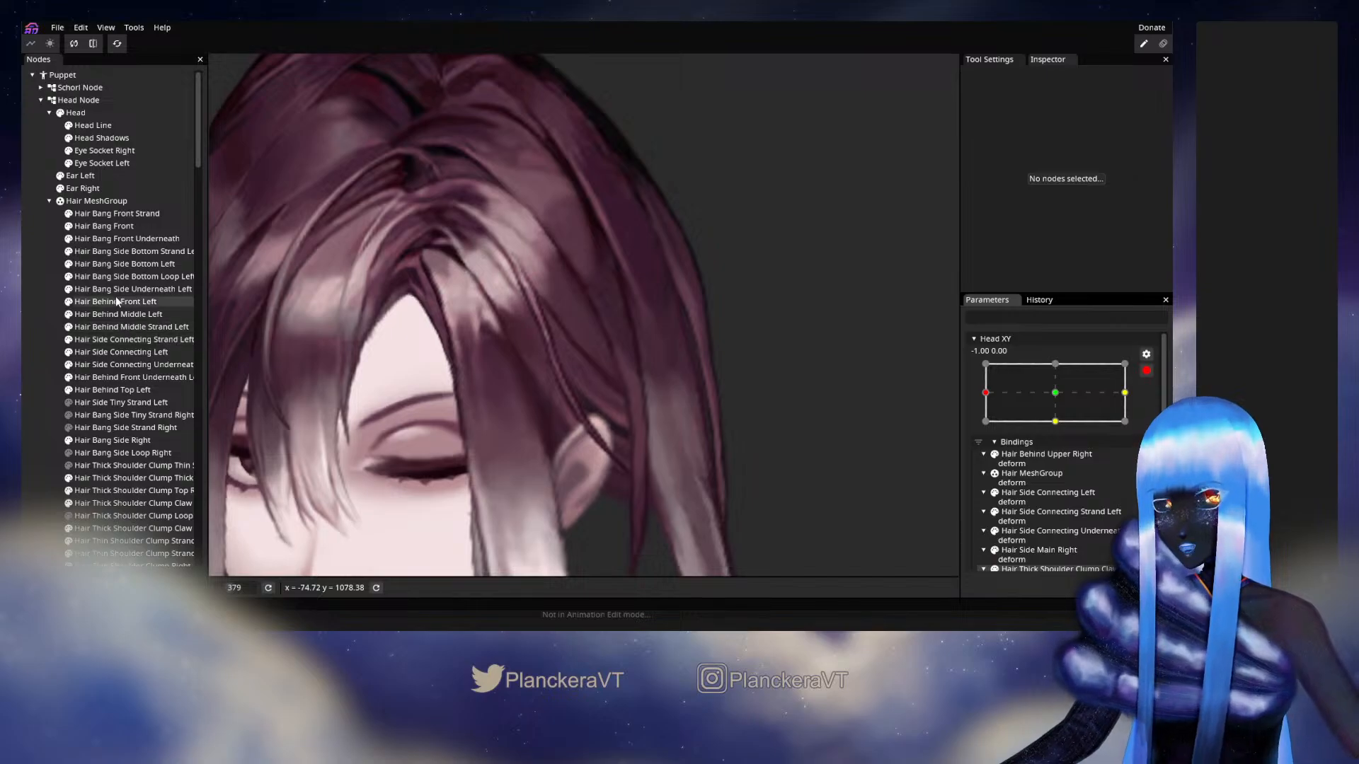
left_click(116, 338)
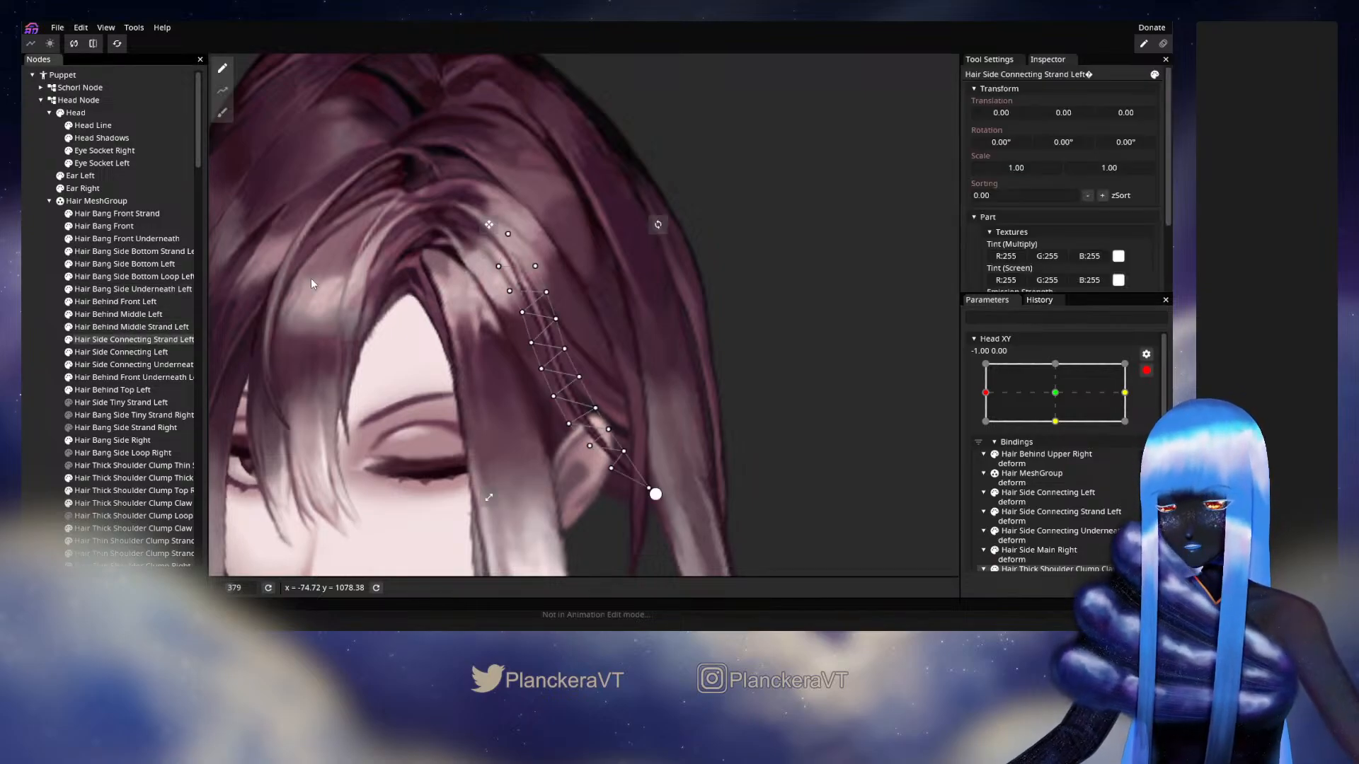
left_click(222, 113)
left_click_drag(632, 528, 638, 524)
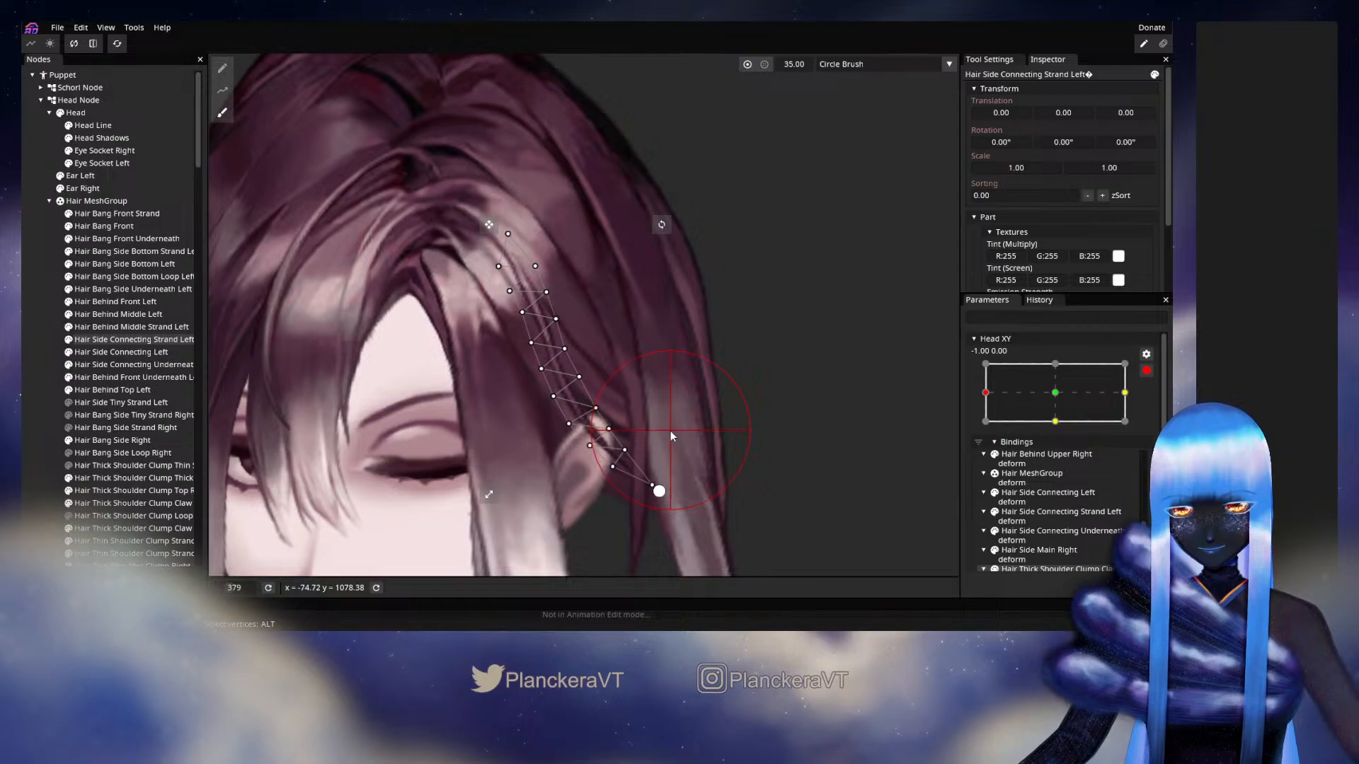
left_click_drag(703, 448, 704, 445)
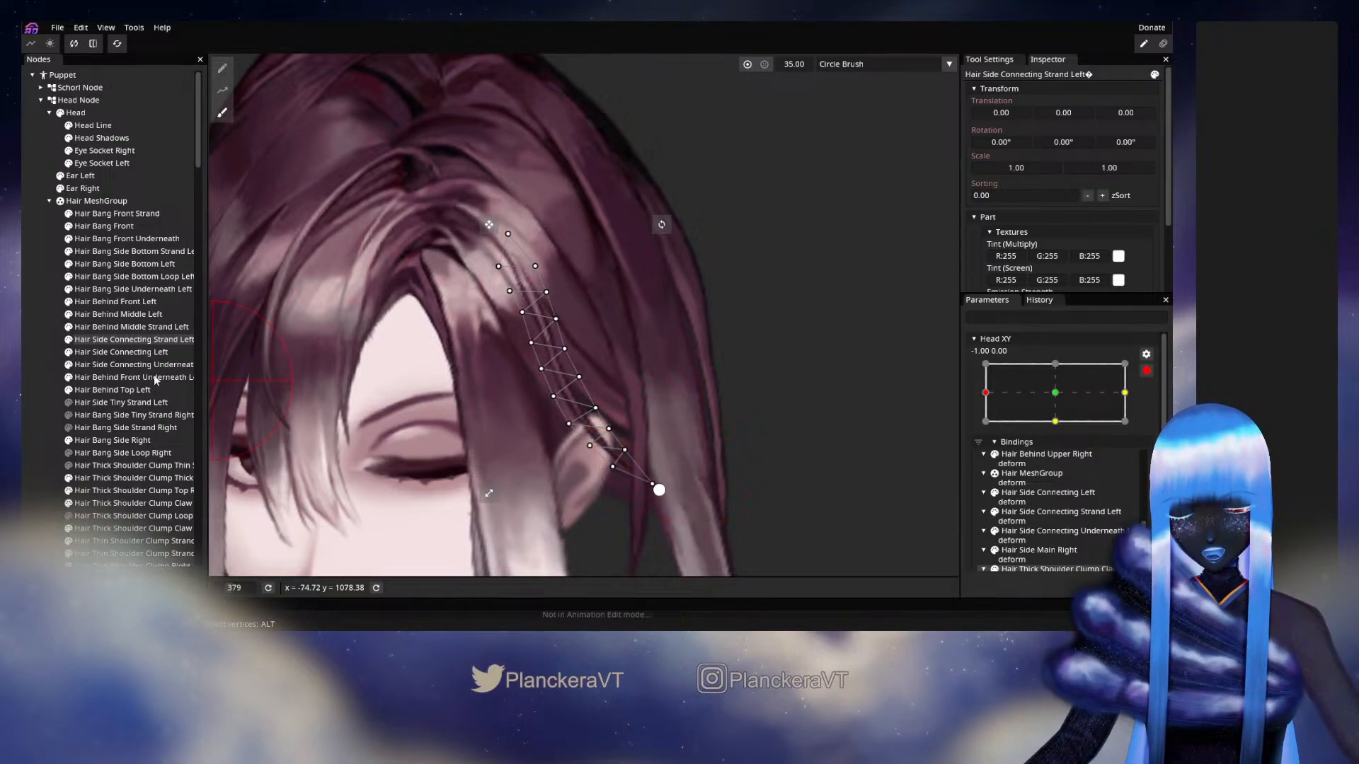
left_click(35, 366)
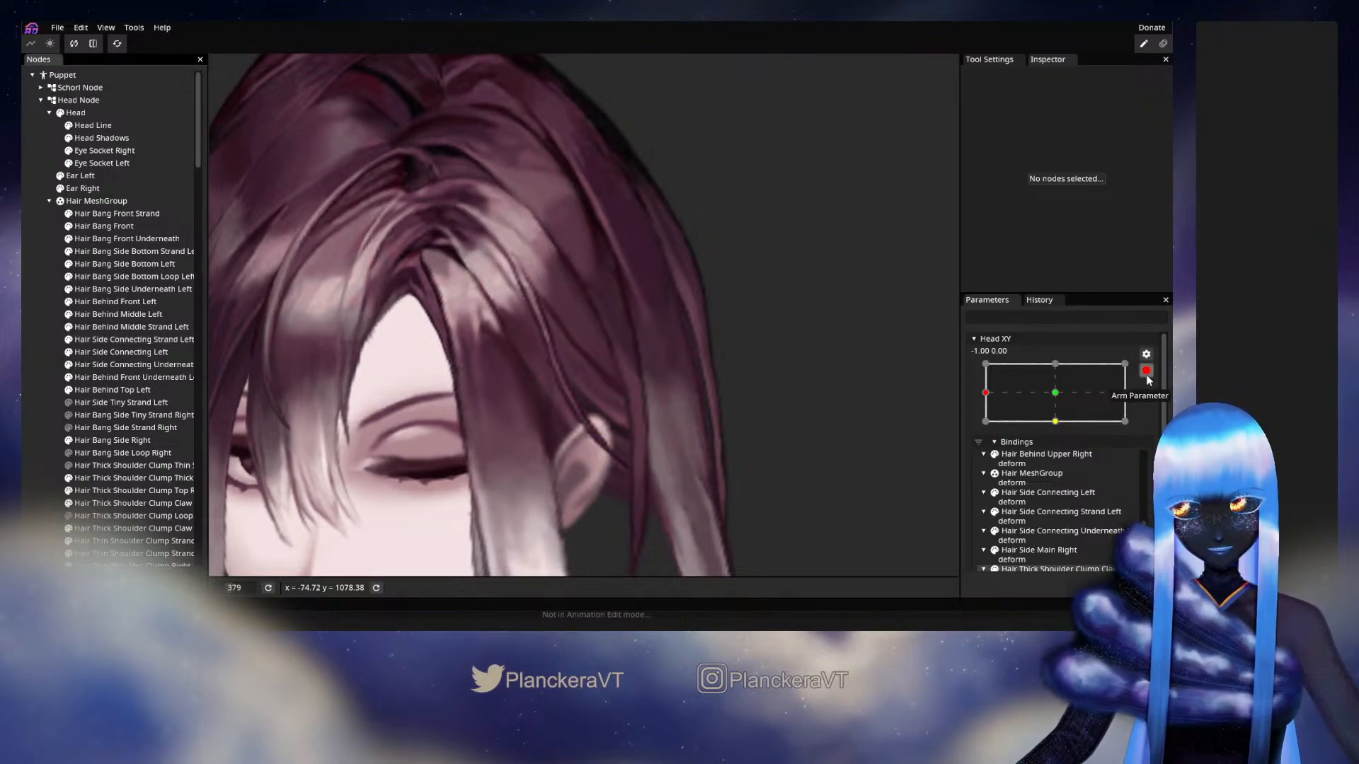
left_click(994, 440)
mouse_move(987, 428)
left_mouse_down()
mouse_move(1064, 439)
mouse_move(989, 435)
left_mouse_up()
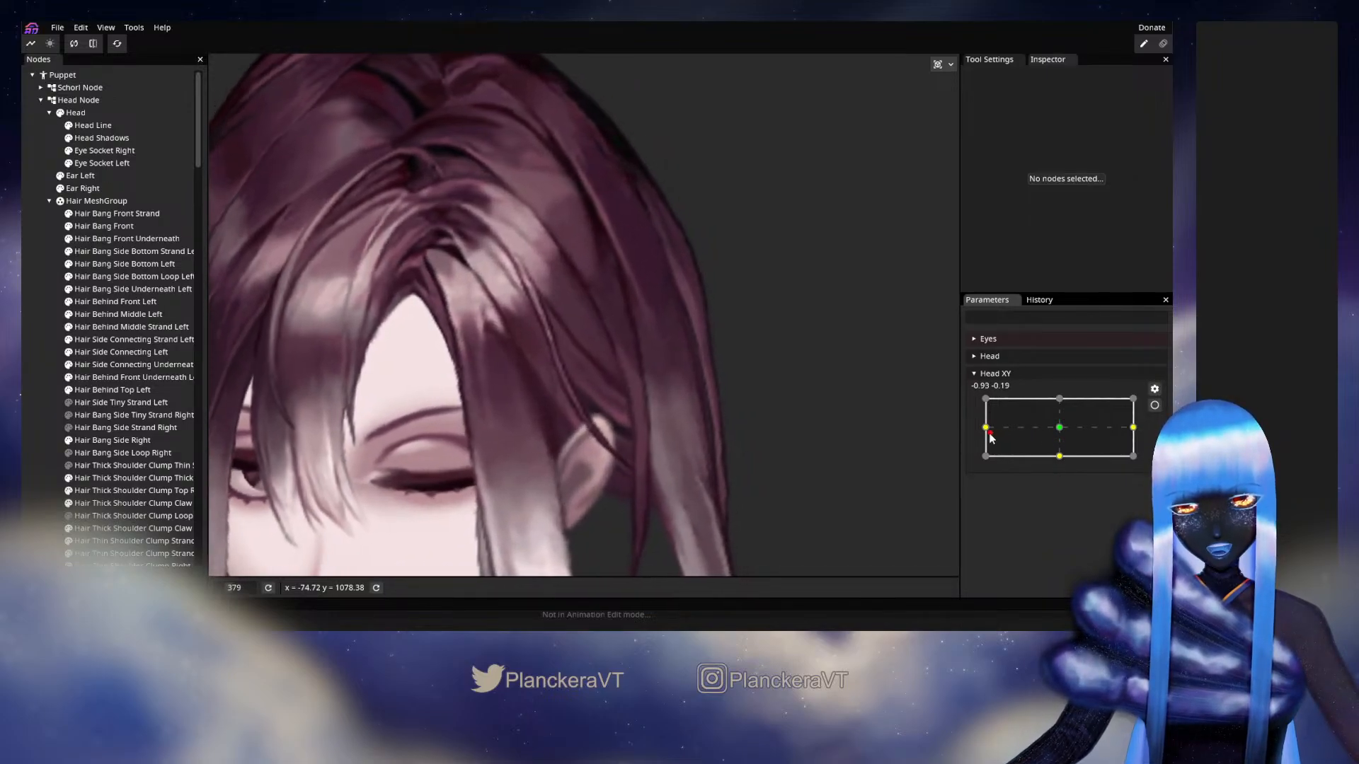
Even out the middle and lower edges of Hair Side Connecting Strand Left with the 35.00 circle brush at Head XY -1.00 0.00, and preview the motion
left_click(1154, 406)
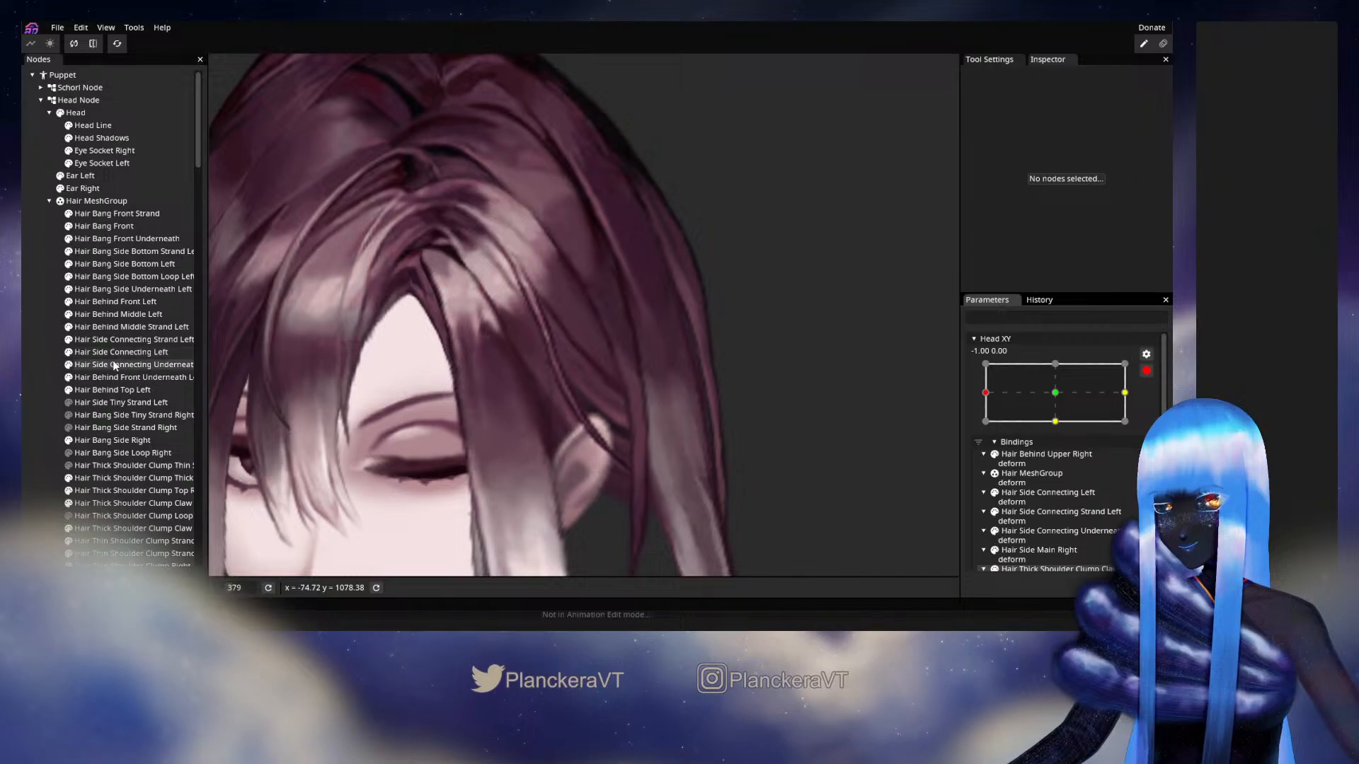
left_click(116, 340)
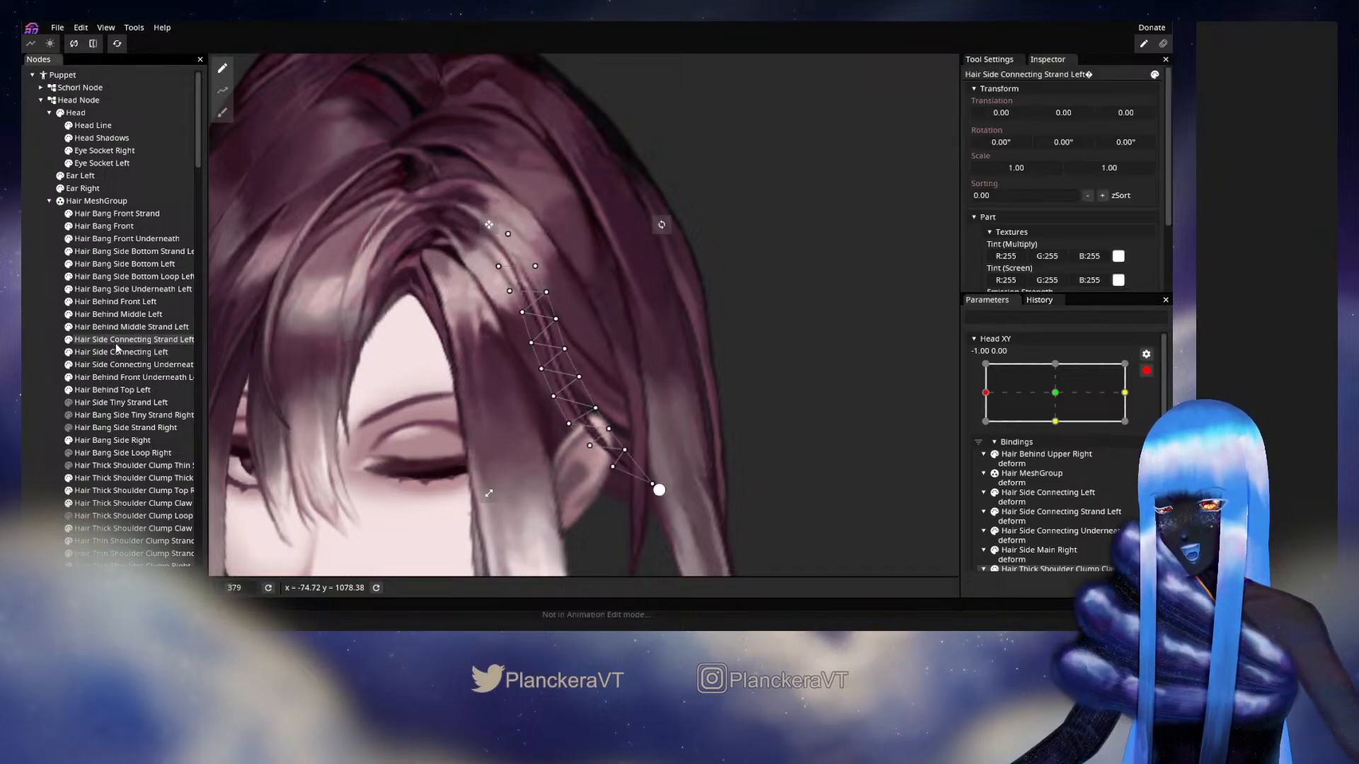
left_click(222, 112)
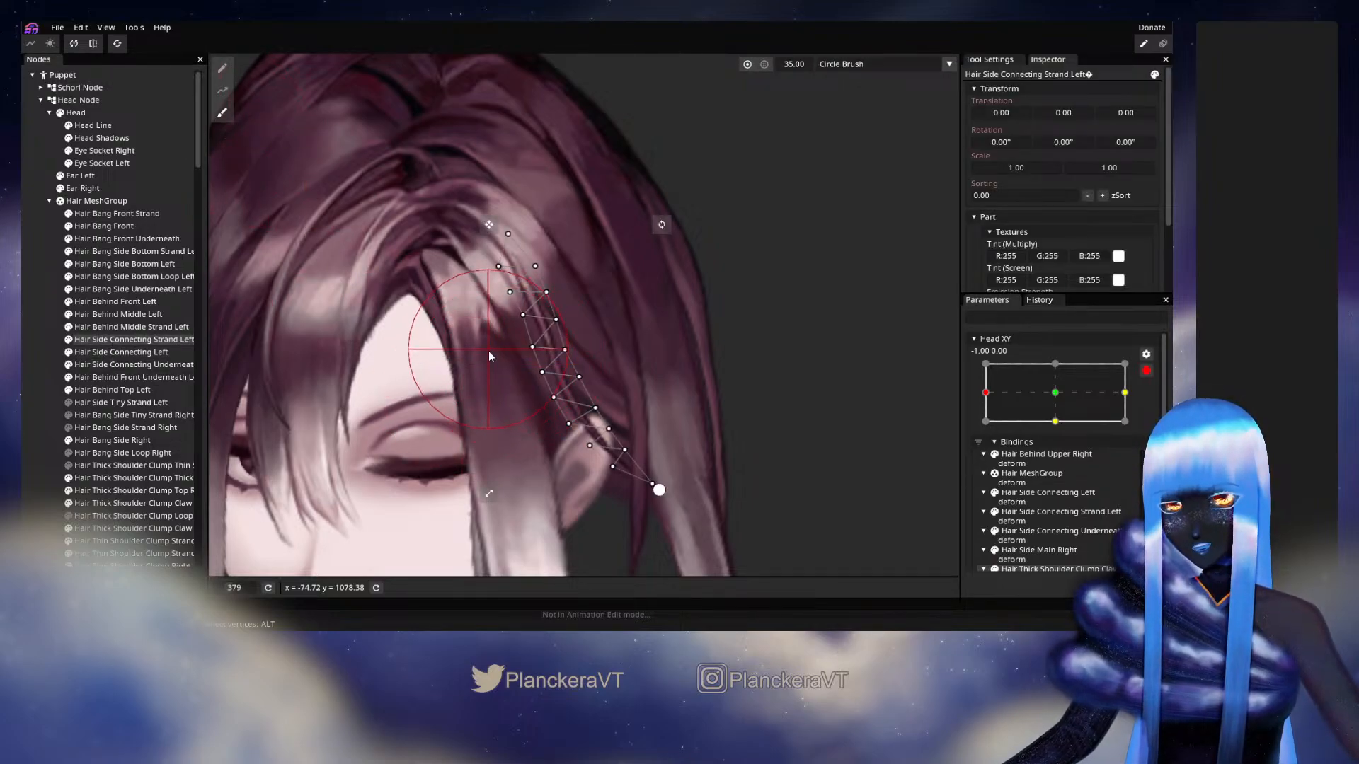
left_click_drag(490, 351, 503, 395)
left_click_drag(622, 351, 630, 359)
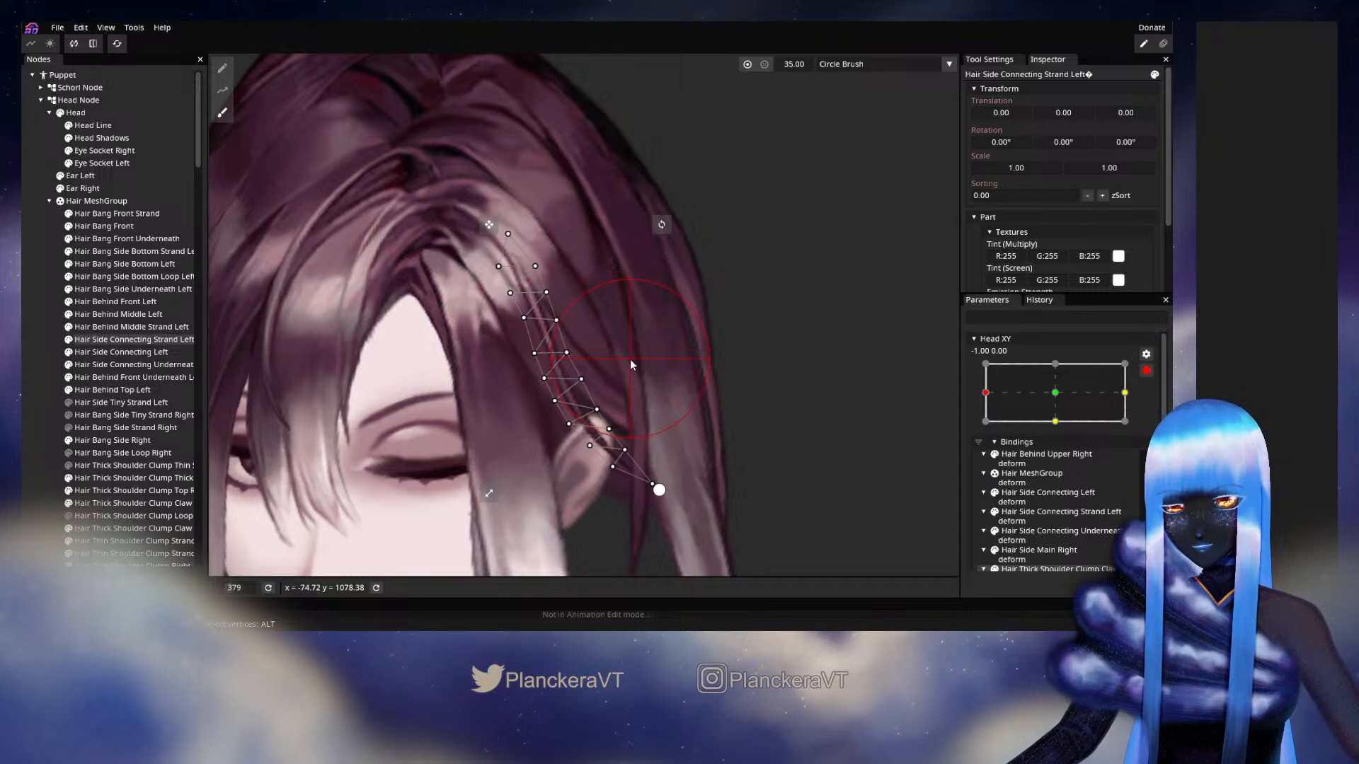
left_click_drag(520, 464, 541, 493)
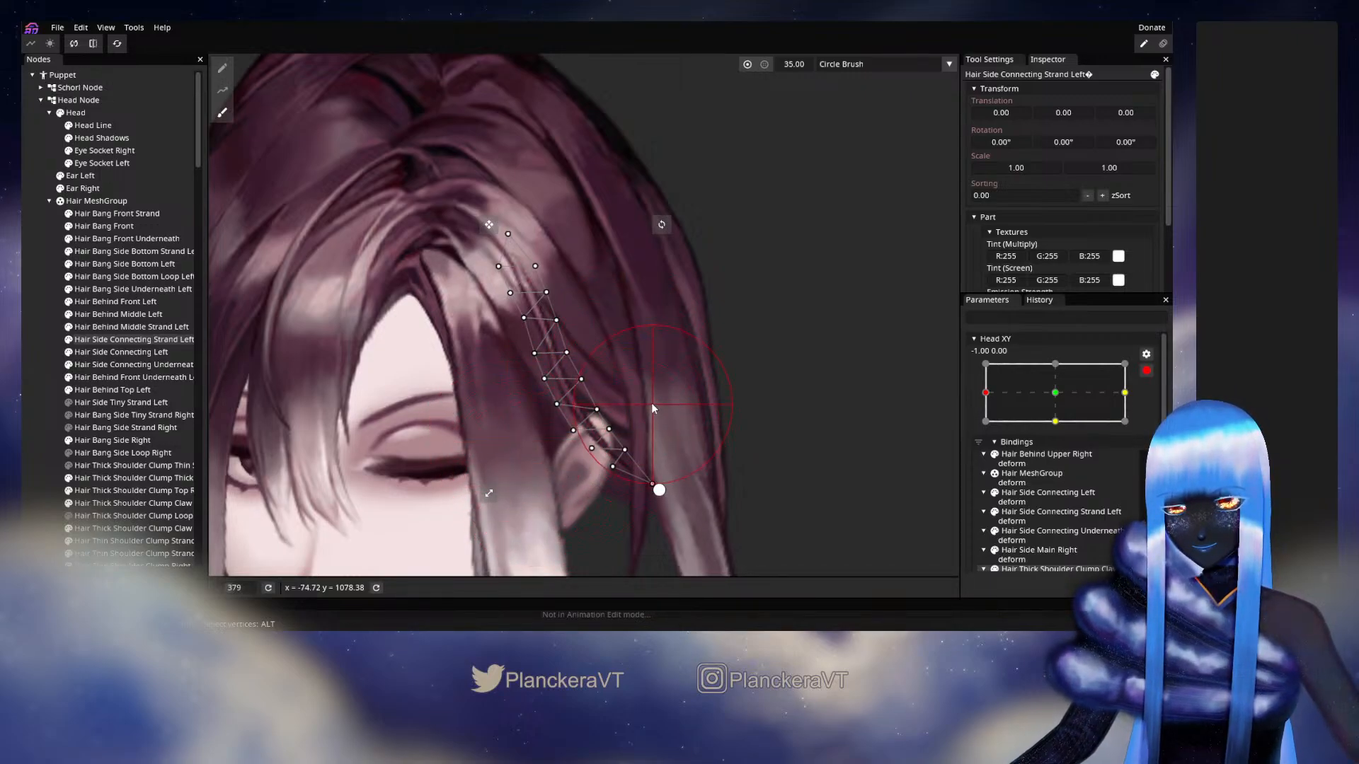
left_click_drag(651, 402, 637, 374)
left_click_drag(535, 485, 532, 473)
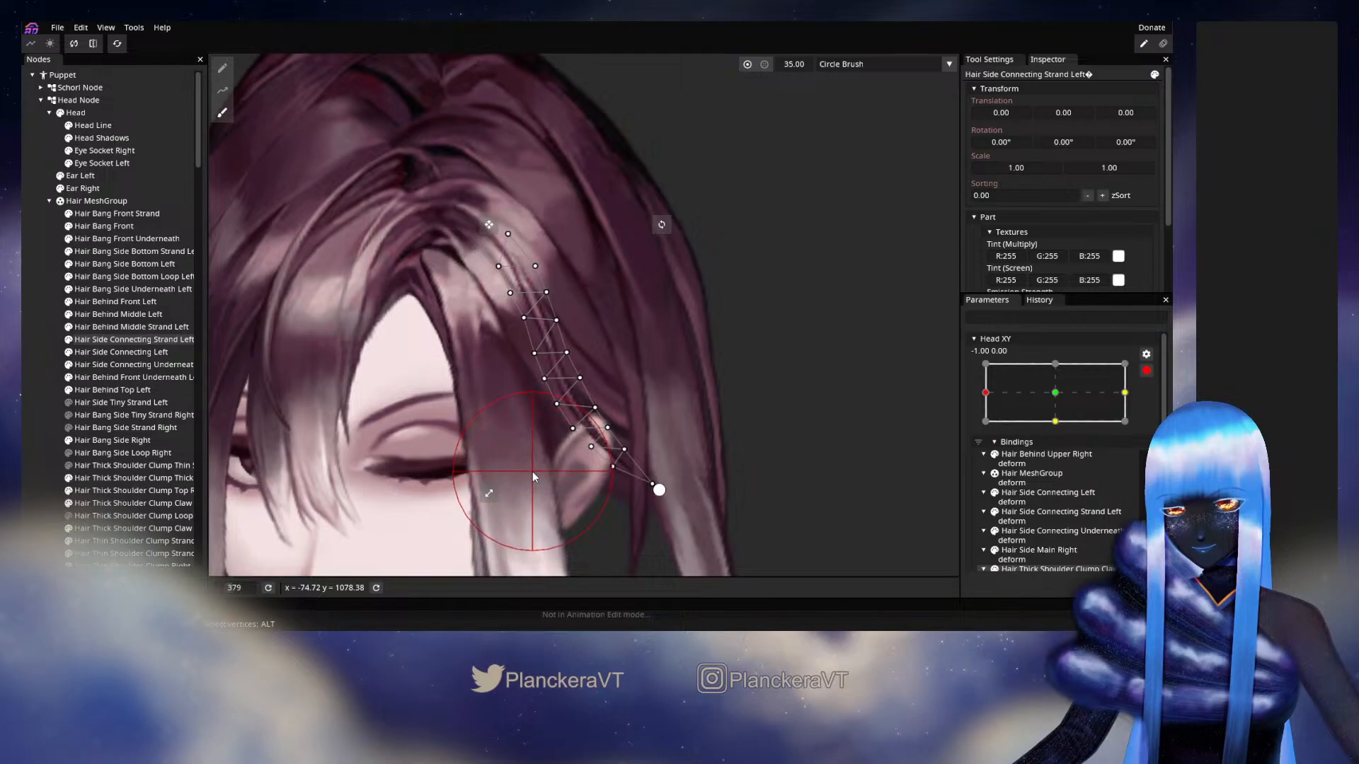
left_click(38, 407)
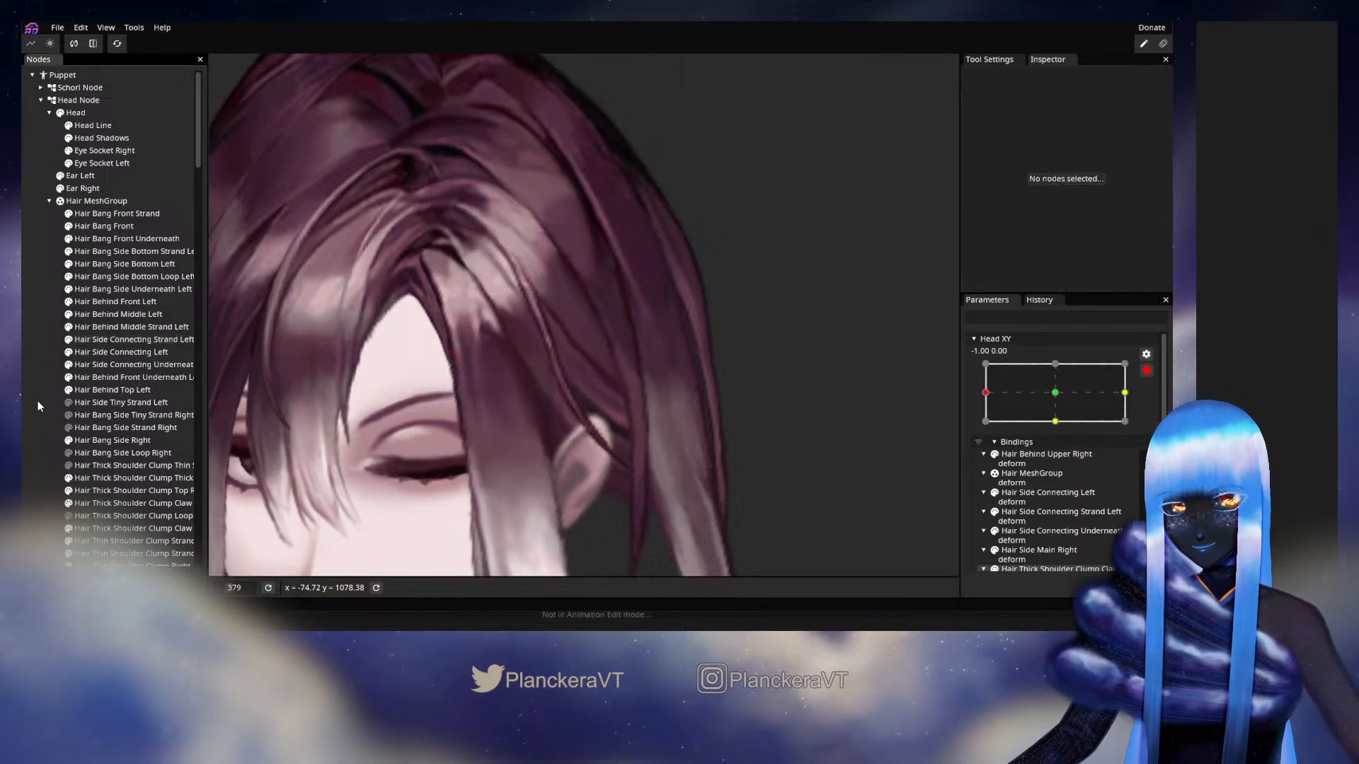
left_click(1147, 371)
mouse_move(989, 428)
left_mouse_down()
mouse_move(1059, 429)
mouse_move(988, 436)
mouse_move(1055, 442)
mouse_move(981, 432)
left_mouse_up()
Nudge the middle of Hair Side Connecting Strand Left slightly upward with the 35.00 circle brush at Head XY -1.00 0.00, and preview the head turn
left_click(1154, 405)
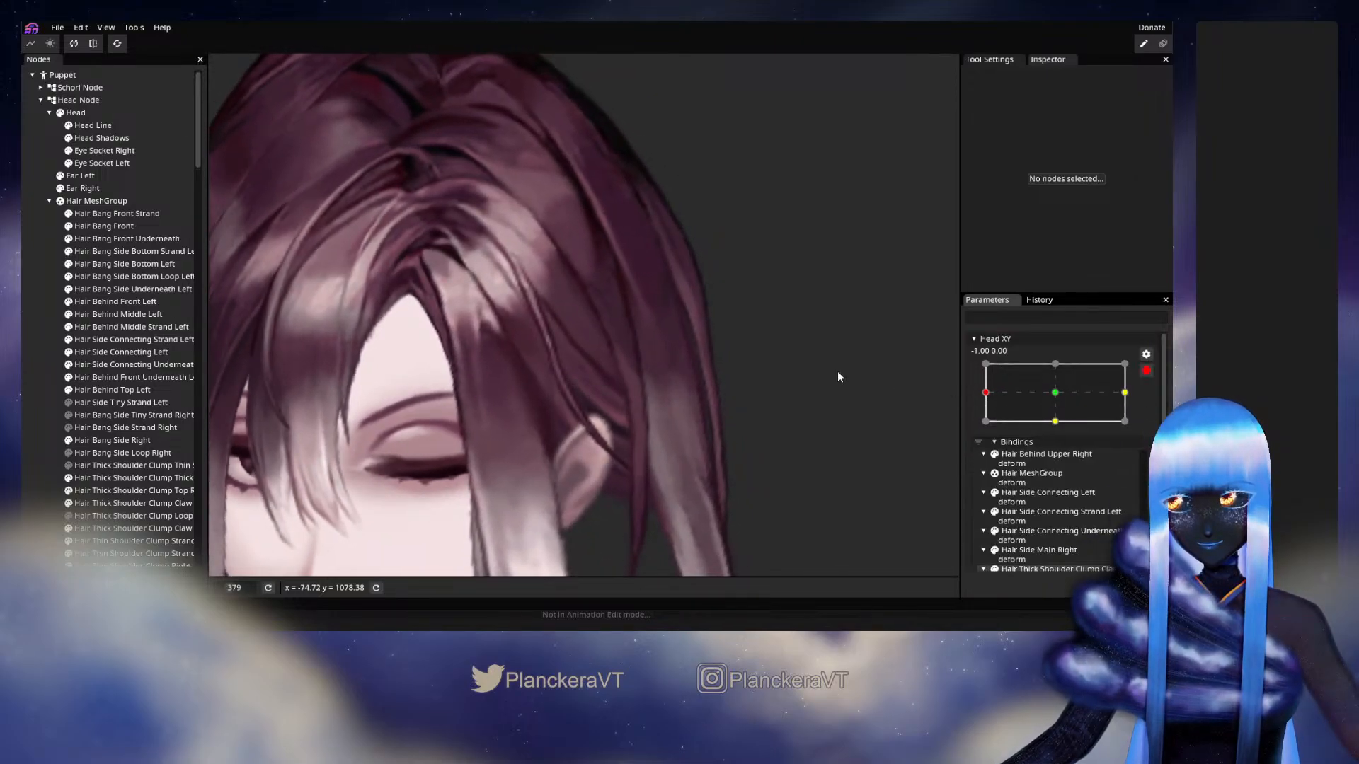
left_click(118, 351)
left_click(131, 340)
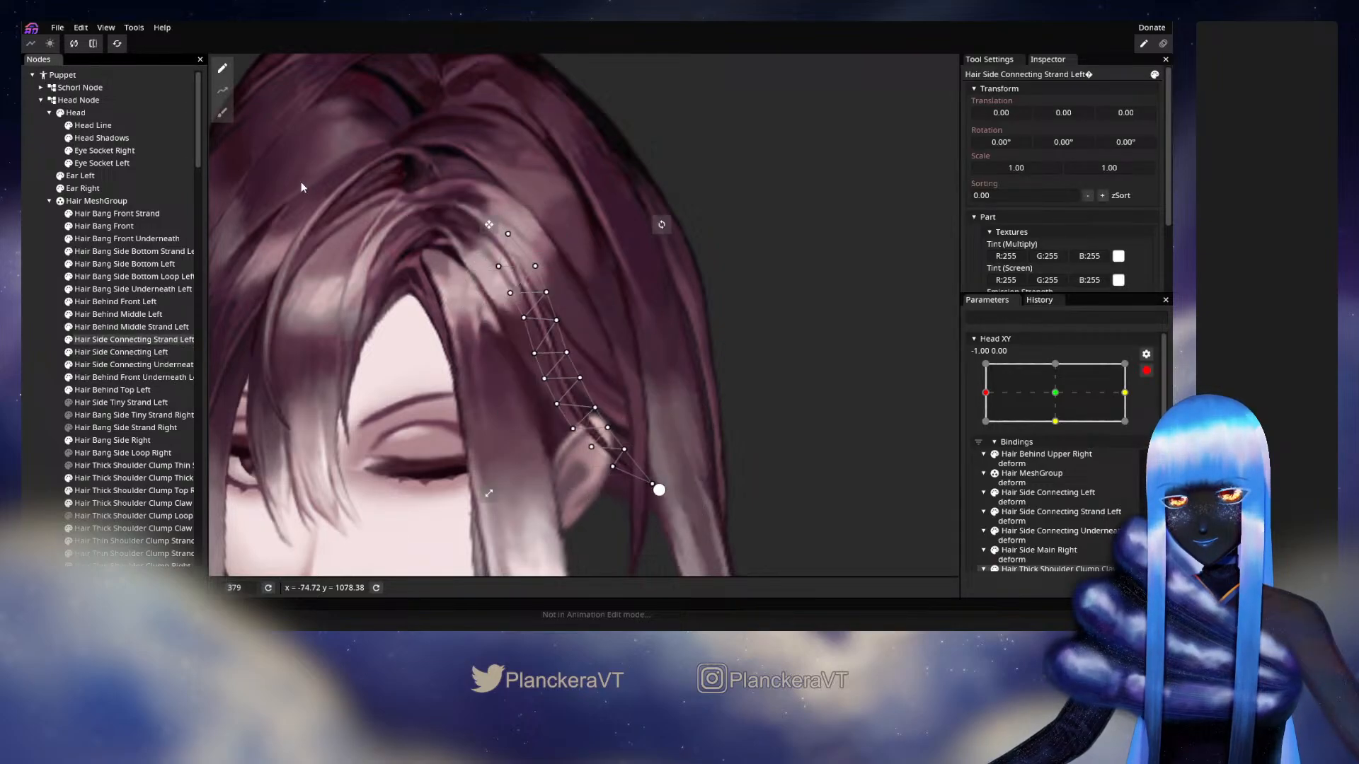
left_click(222, 113)
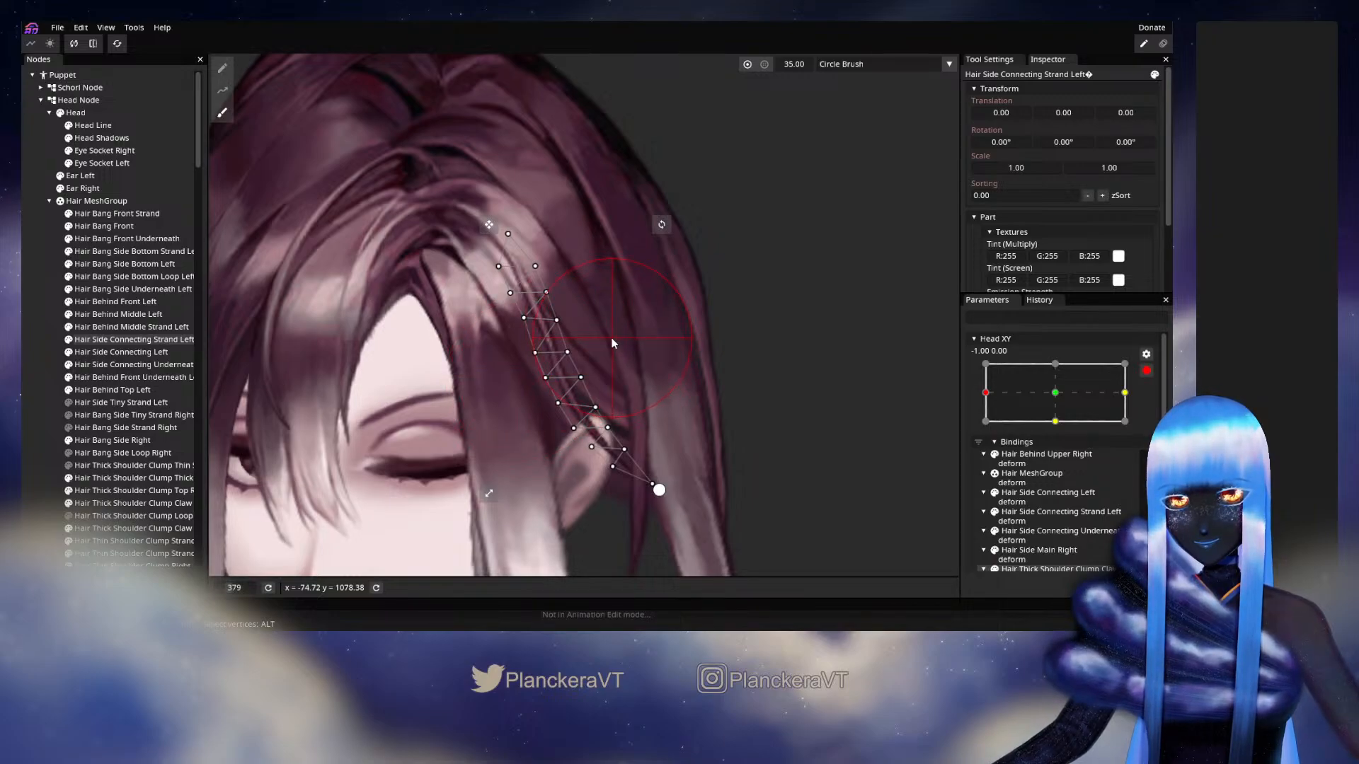
left_click_drag(515, 358, 511, 350)
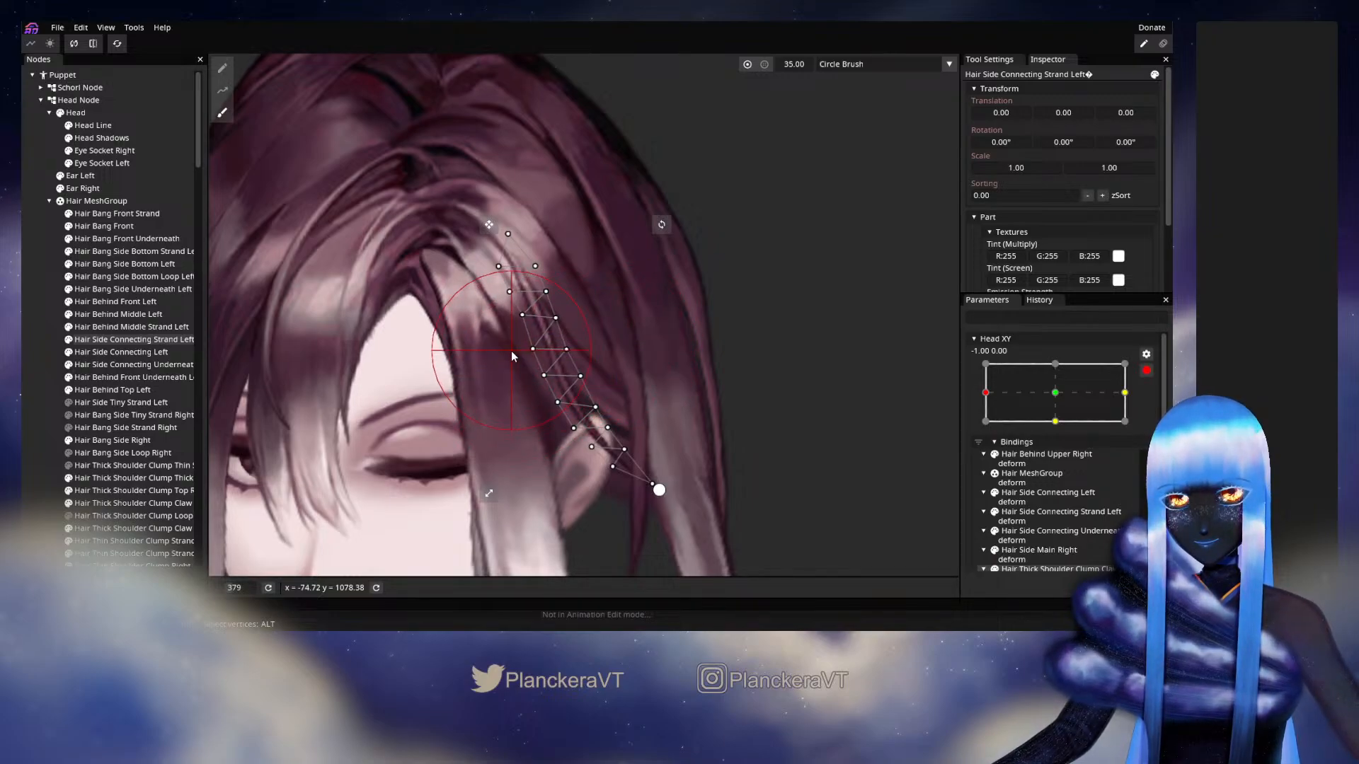
left_click(28, 359)
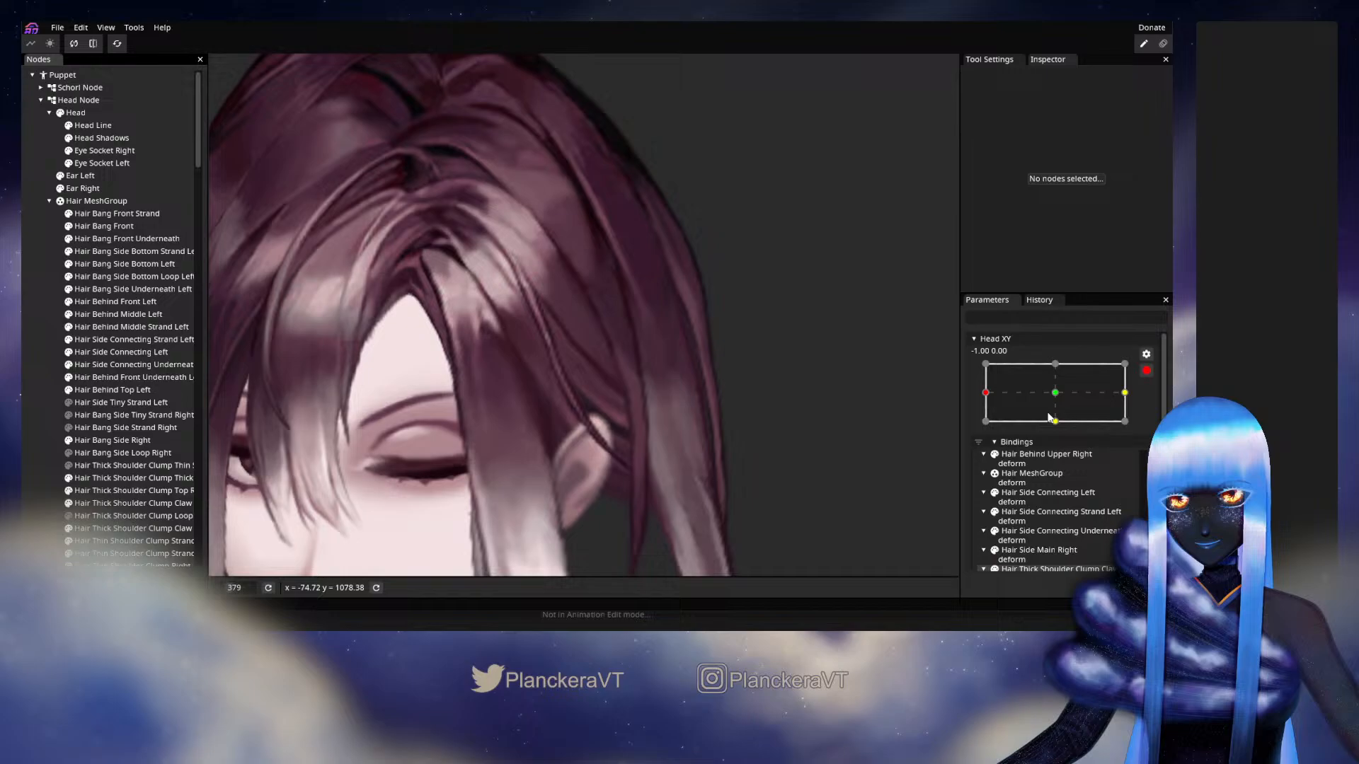
left_click(1145, 370)
mouse_move(985, 427)
left_mouse_down()
mouse_move(1052, 429)
mouse_move(983, 432)
left_mouse_up()
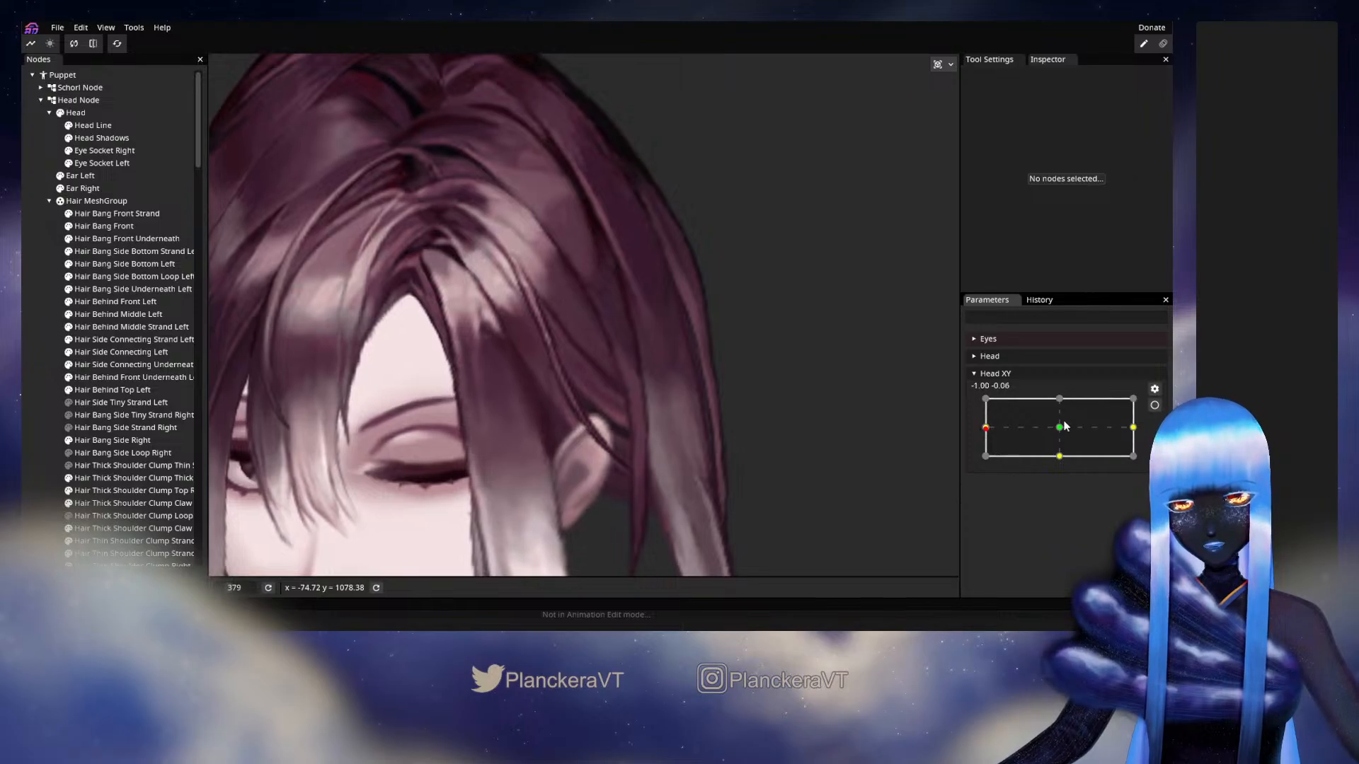
Push the upper and middle parts of Hair Side Connecting Strand Left slightly down and outward with the 35.00 circle brush, refine its lower edges, and preview the motion
left_click(1154, 406)
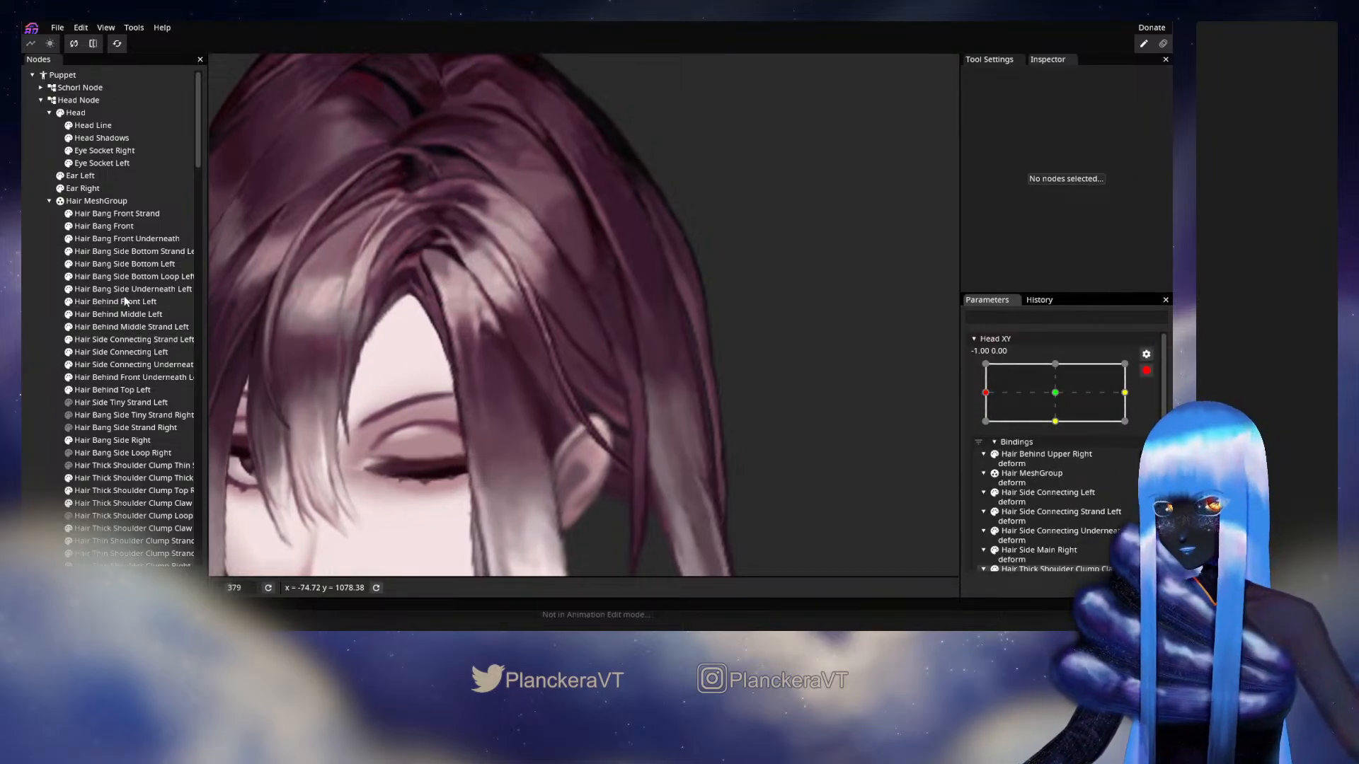
left_click(142, 327)
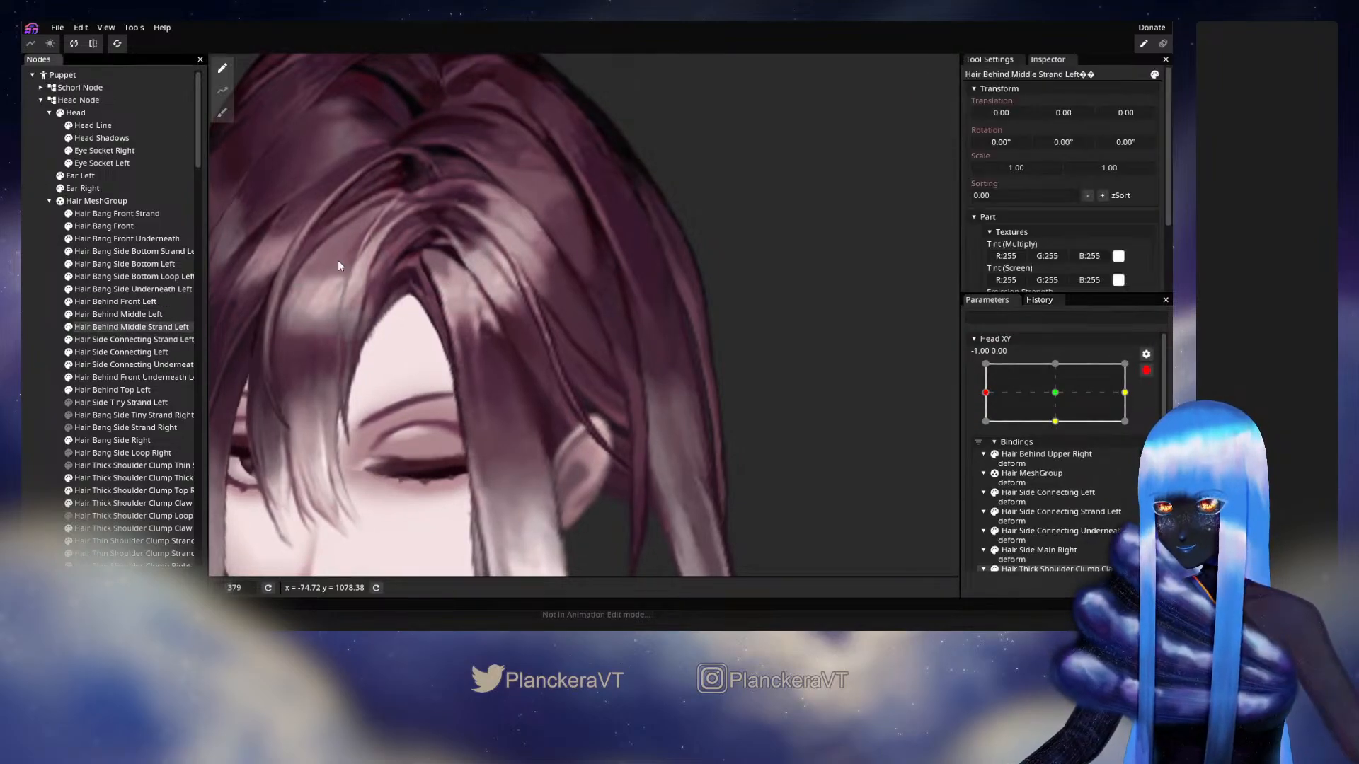
left_click(133, 340)
left_click(223, 113)
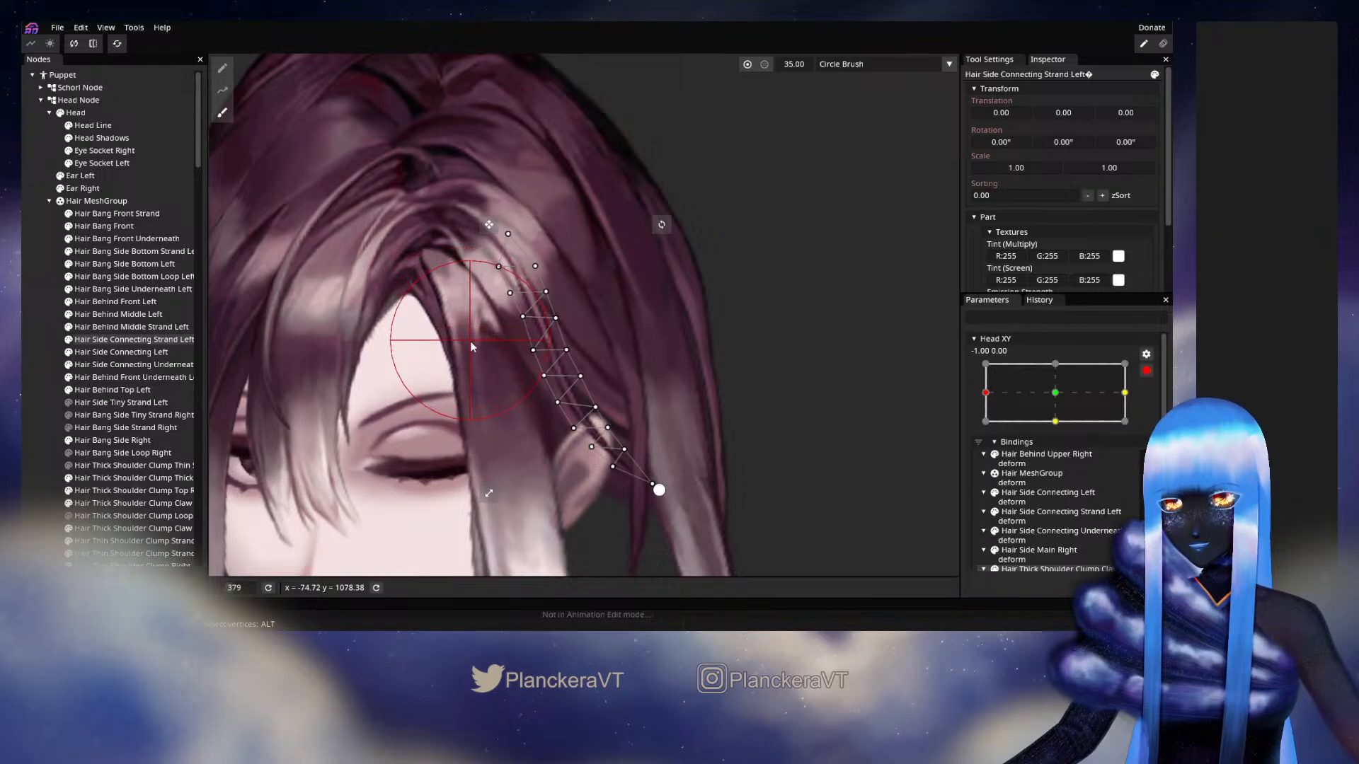
left_click_drag(470, 341, 474, 347)
left_click_drag(596, 264, 618, 325)
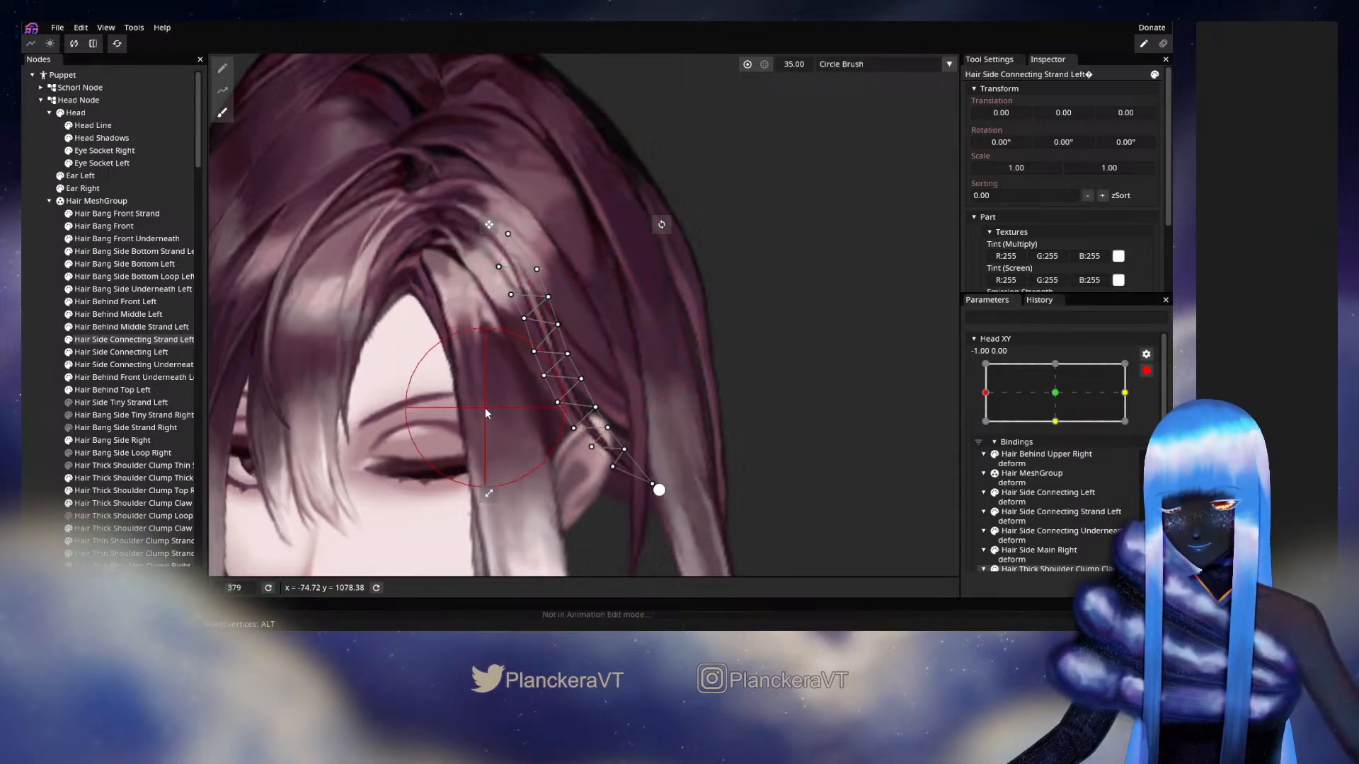
left_click_drag(498, 410, 507, 428)
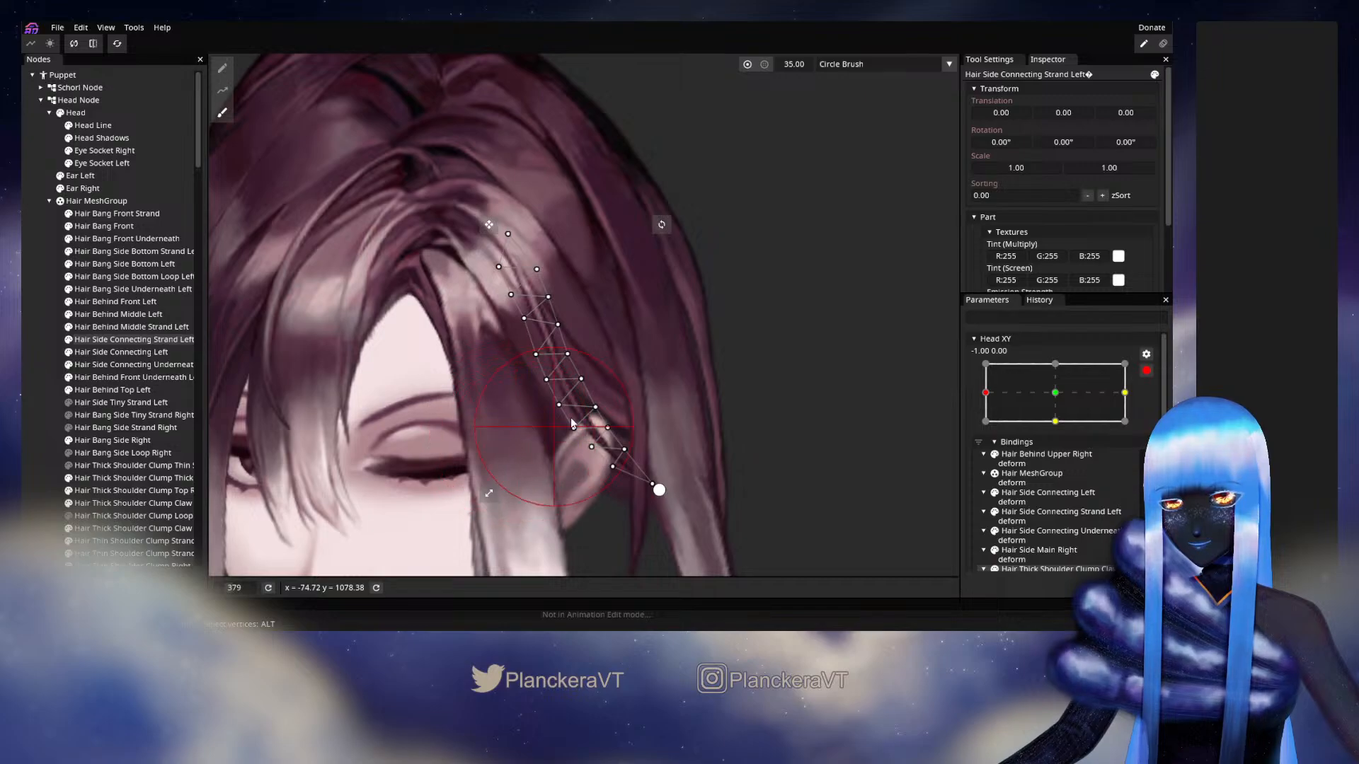
mouse_move(636, 382)
left_mouse_down()
mouse_move(624, 349)
mouse_move(605, 380)
mouse_move(510, 384)
mouse_move(584, 411)
mouse_move(668, 408)
mouse_move(645, 386)
left_mouse_up()
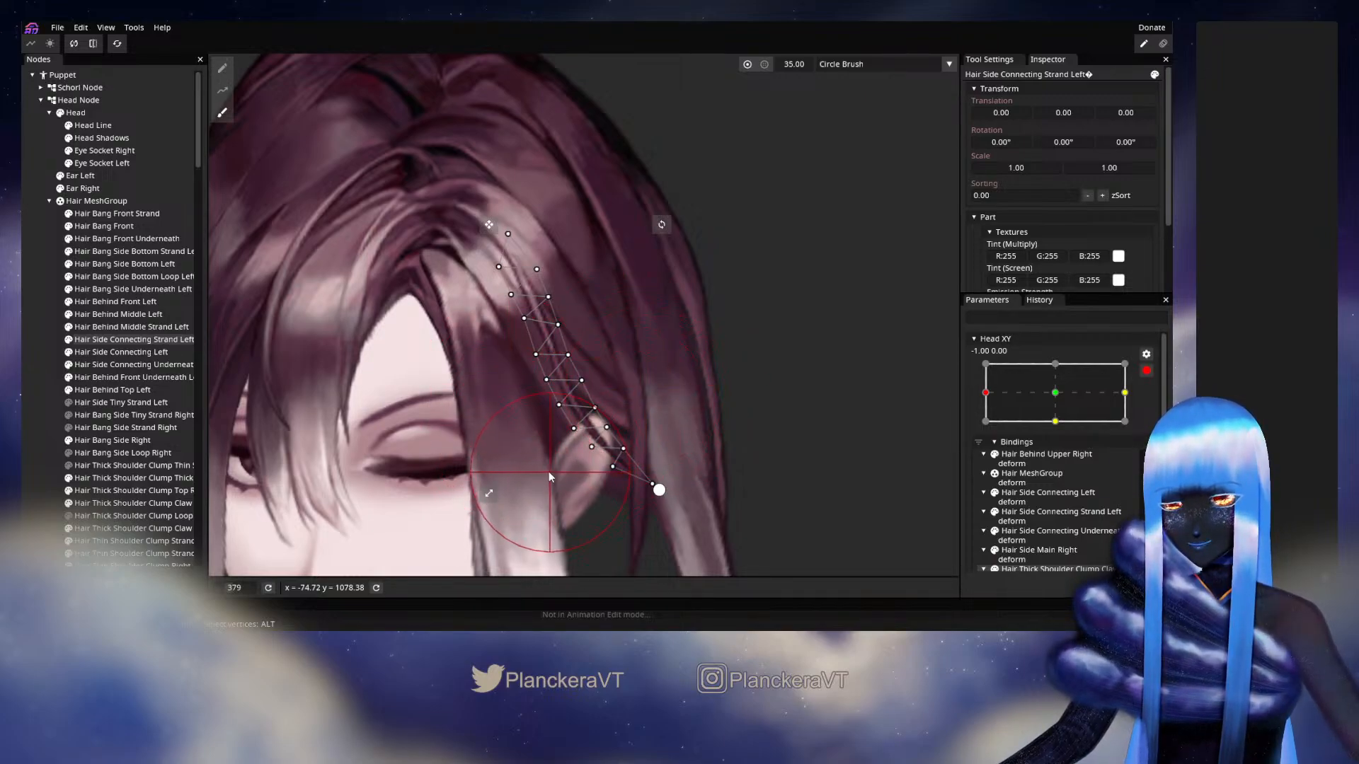
left_click_drag(549, 471, 516, 436)
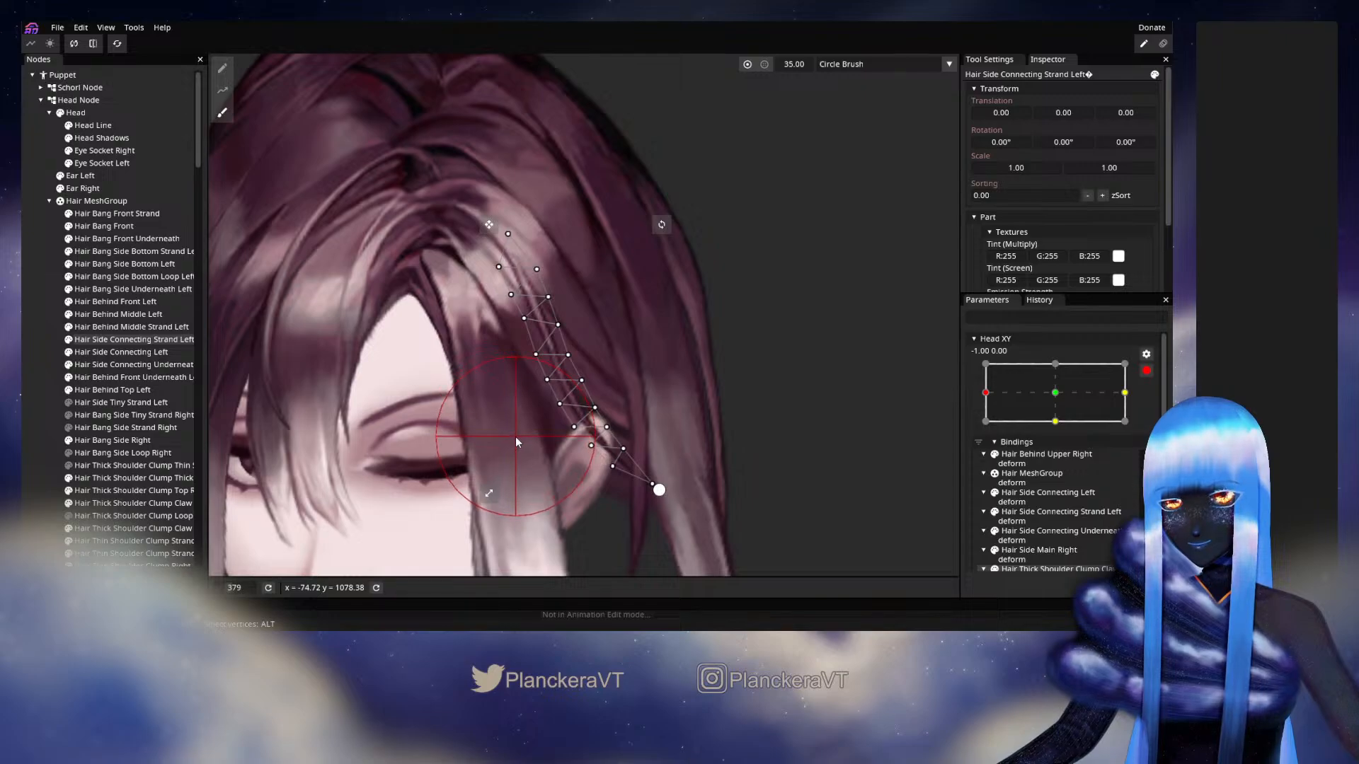
left_click(32, 359)
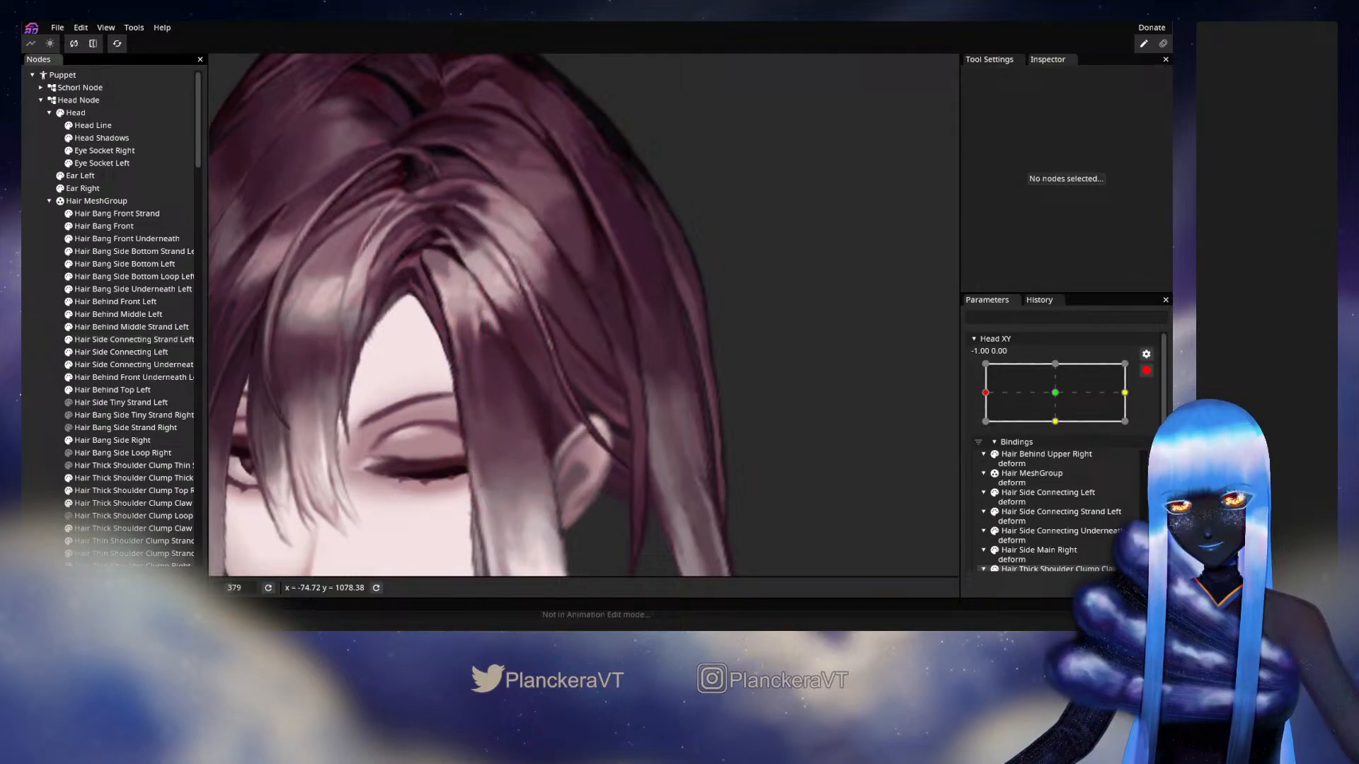
left_click(1146, 371)
mouse_move(991, 434)
left_mouse_down()
mouse_move(1055, 430)
mouse_move(984, 425)
mouse_move(1061, 425)
mouse_move(985, 429)
left_mouse_up()
Preview the whole head turning between the centre and the -1.00 side of Head XY to check the hair
scroll(793, 426, "down", 5)
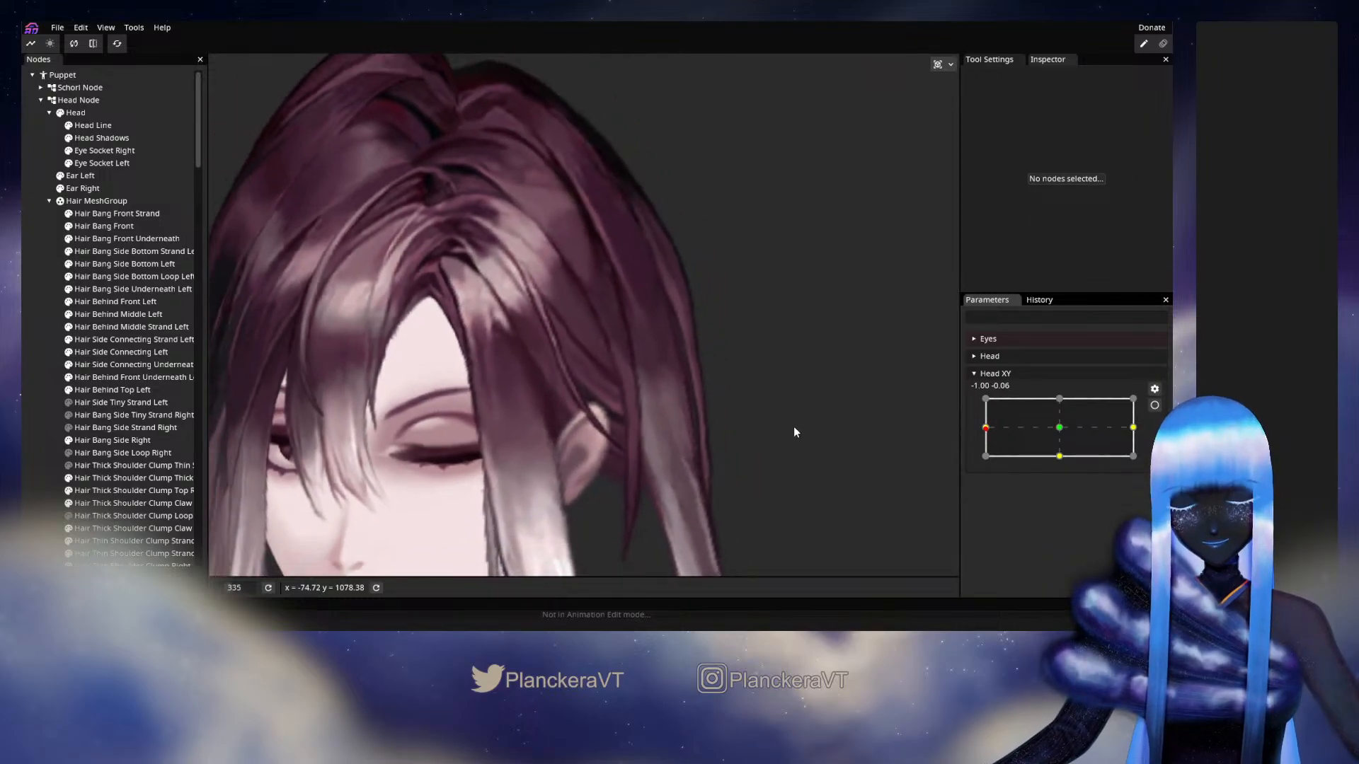
scroll(791, 446, "down", 2)
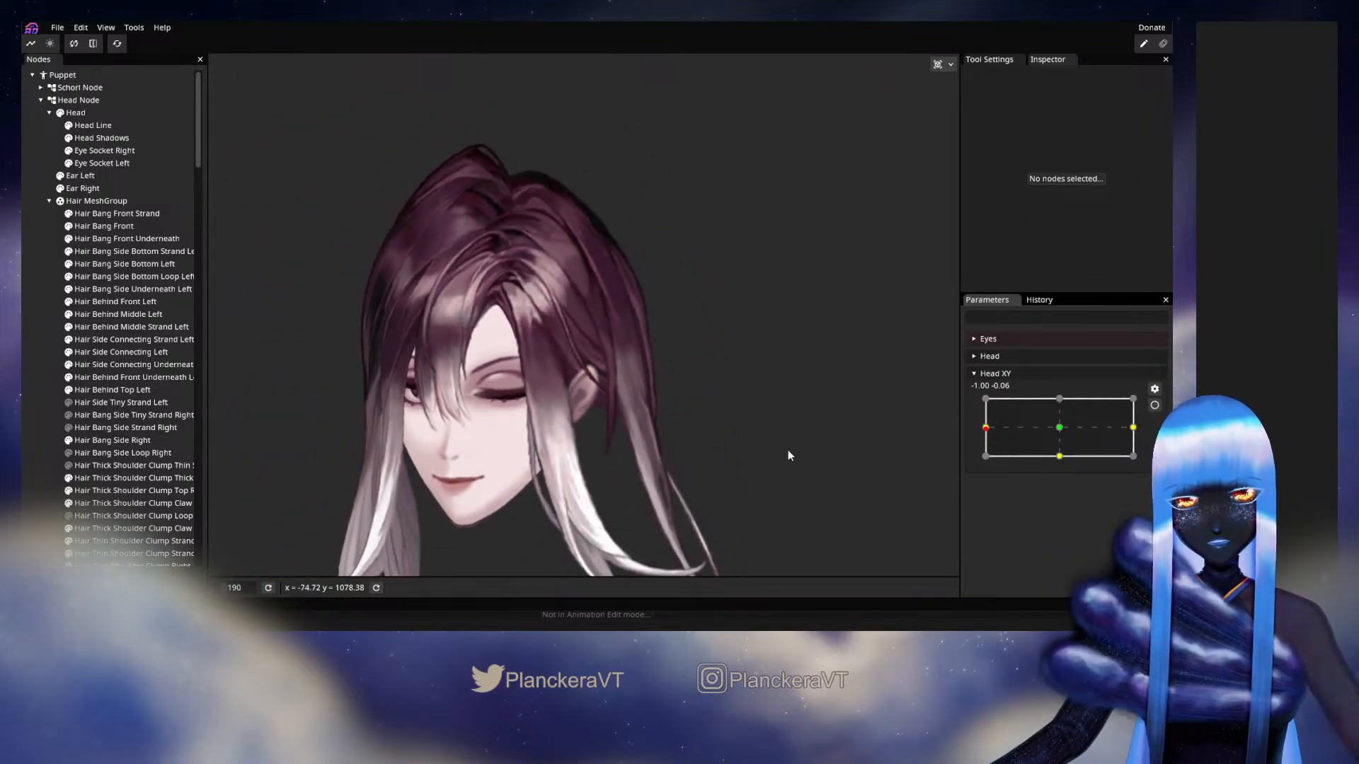
left_click_drag(987, 429, 1065, 433)
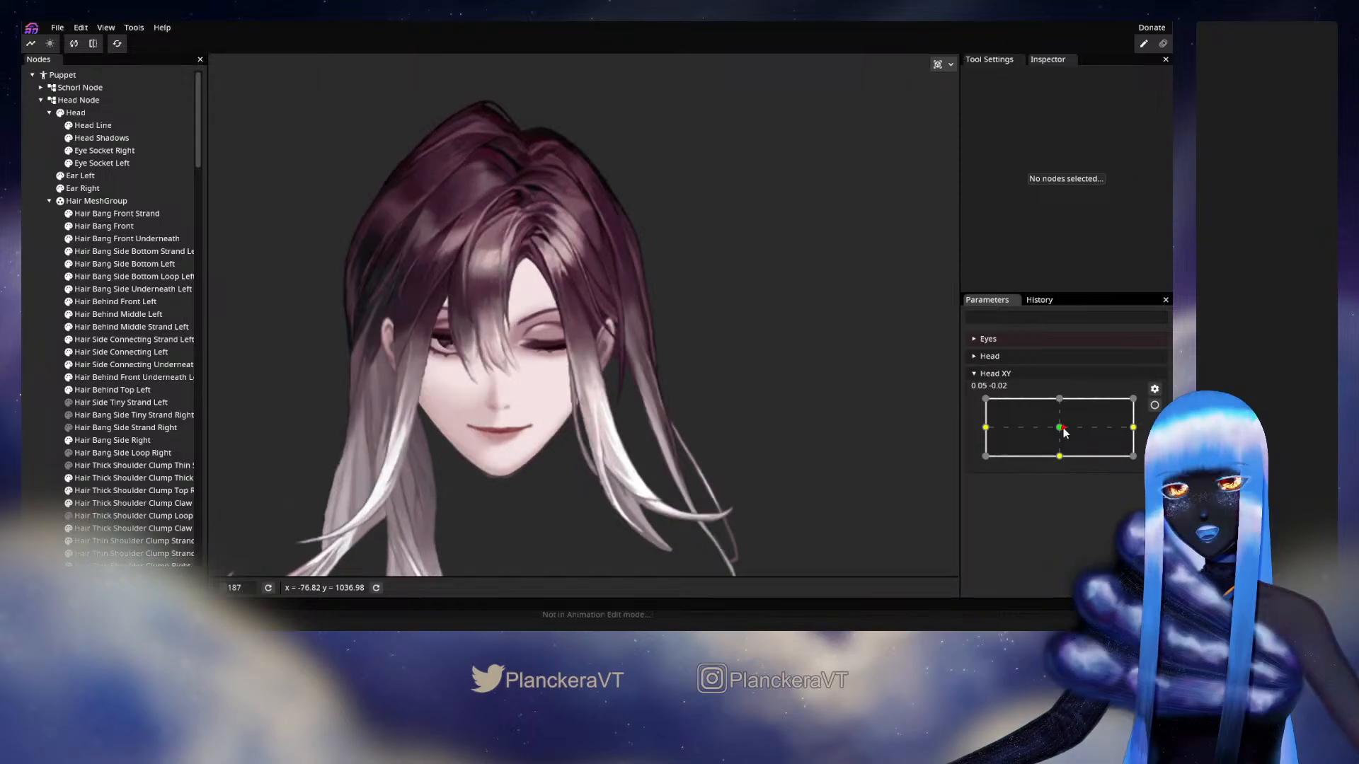
left_click_drag(1064, 433, 983, 426)
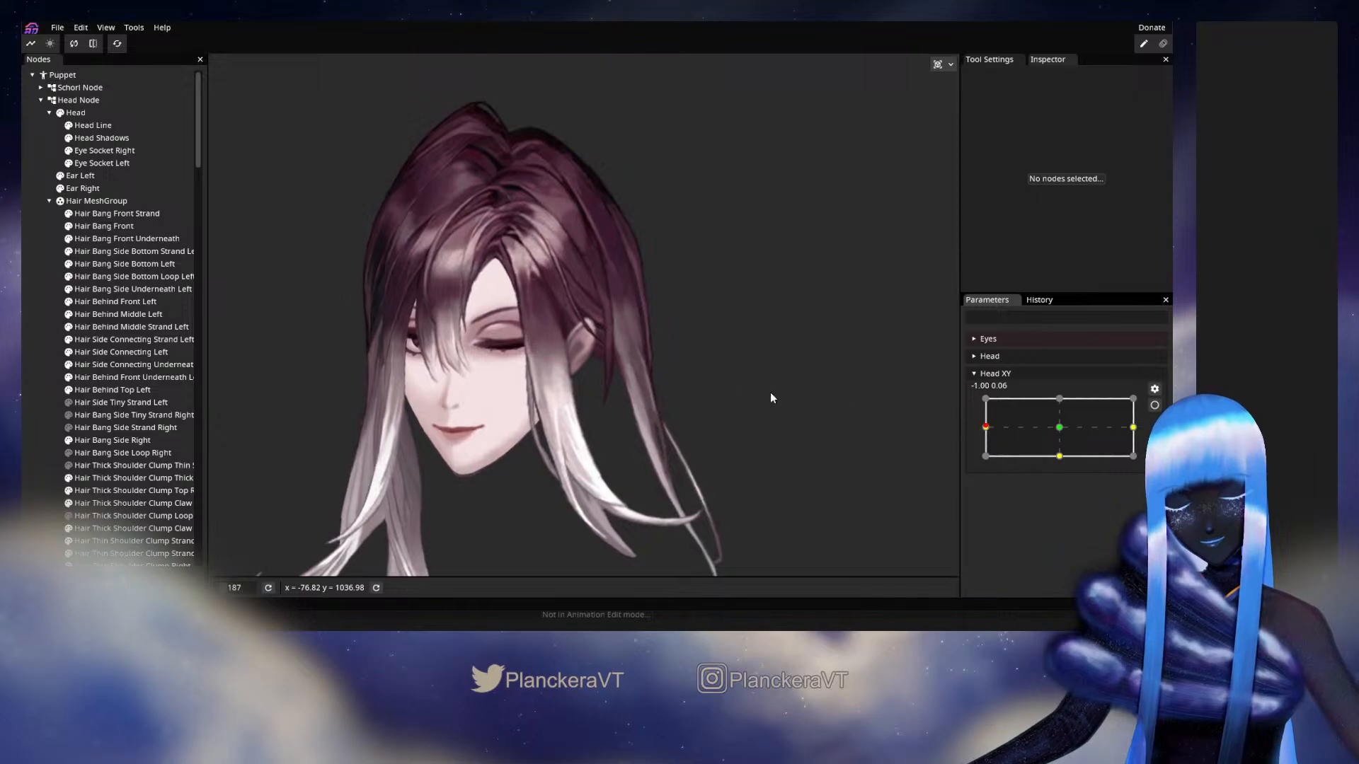
Pull the middle and lower tip of Hair Side Connecting Strand Left up and toward the face with the 35.00 circle brush at Head XY -1.00 0.00, and preview the motion
scroll(716, 373, "up", 6)
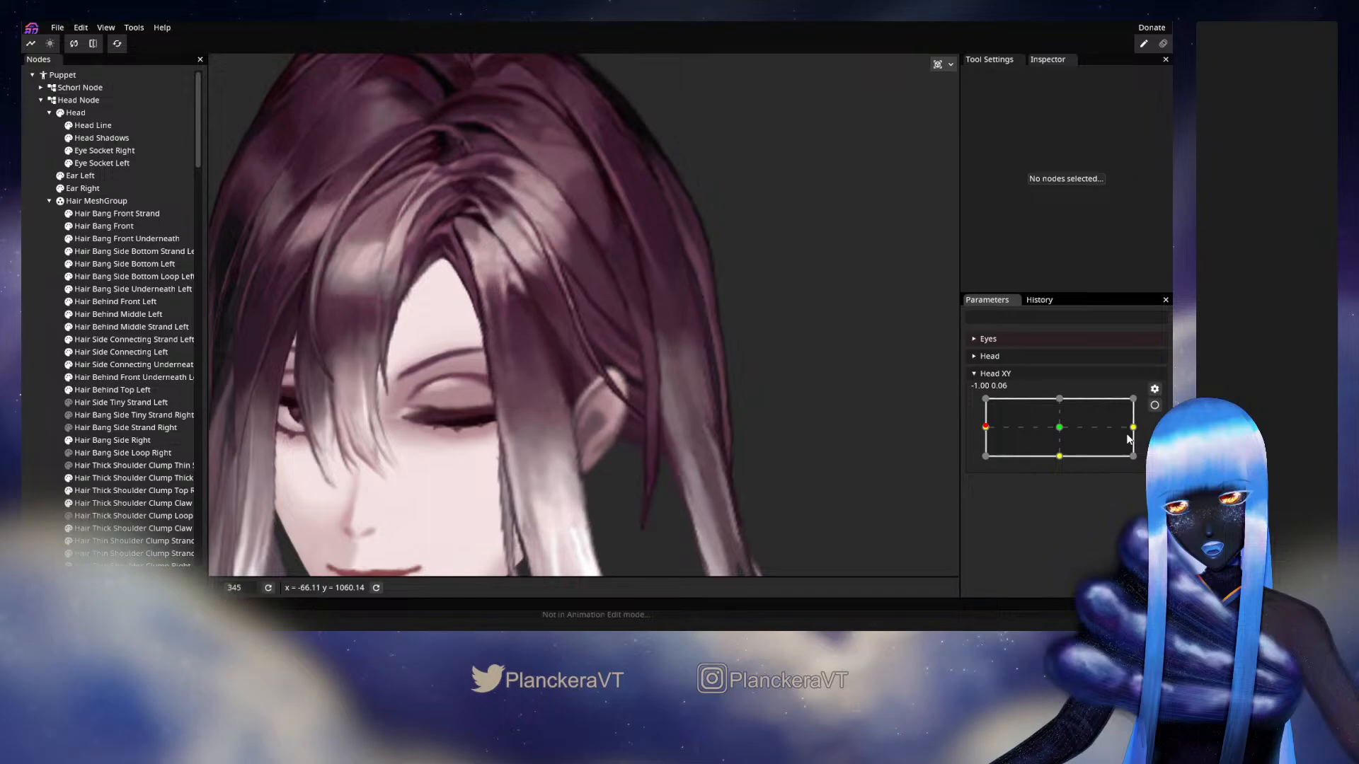
left_click(1154, 405)
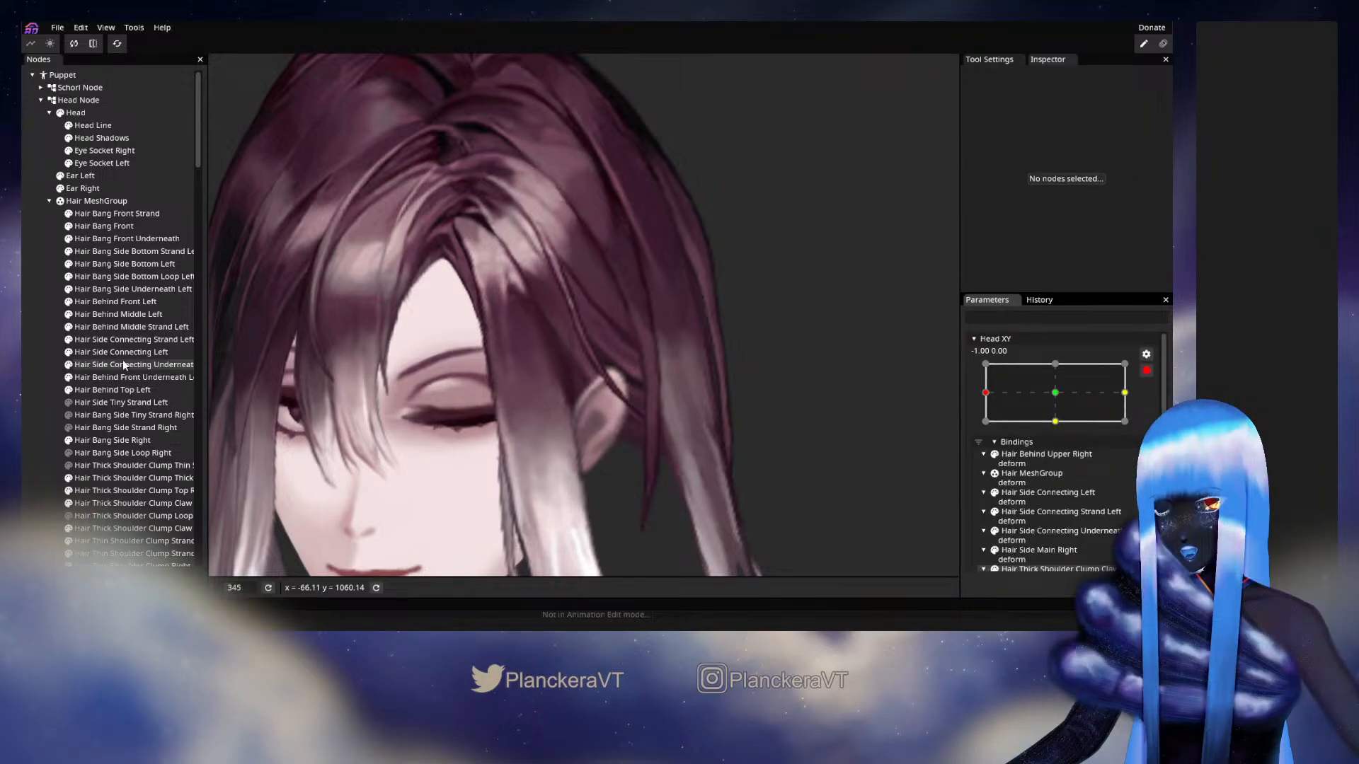
left_click(122, 340)
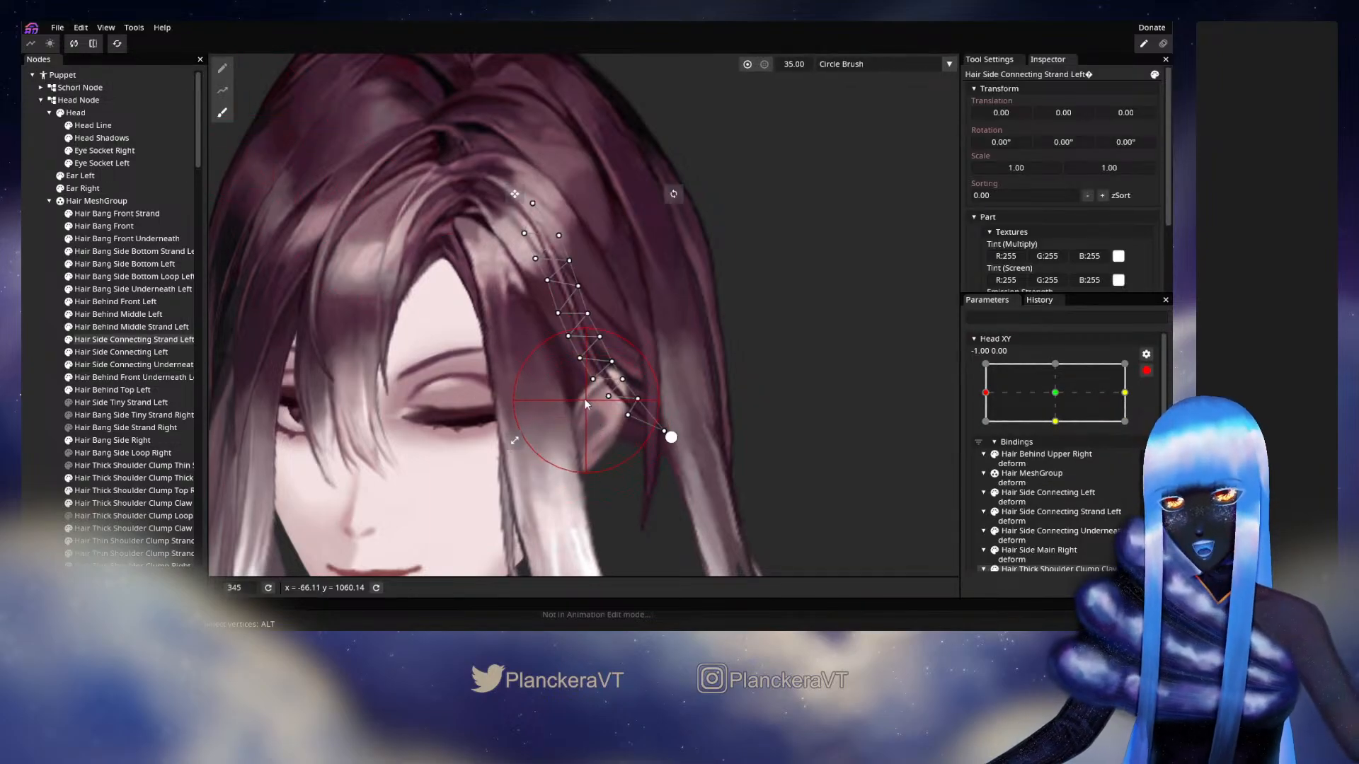
left_click_drag(577, 346, 558, 295)
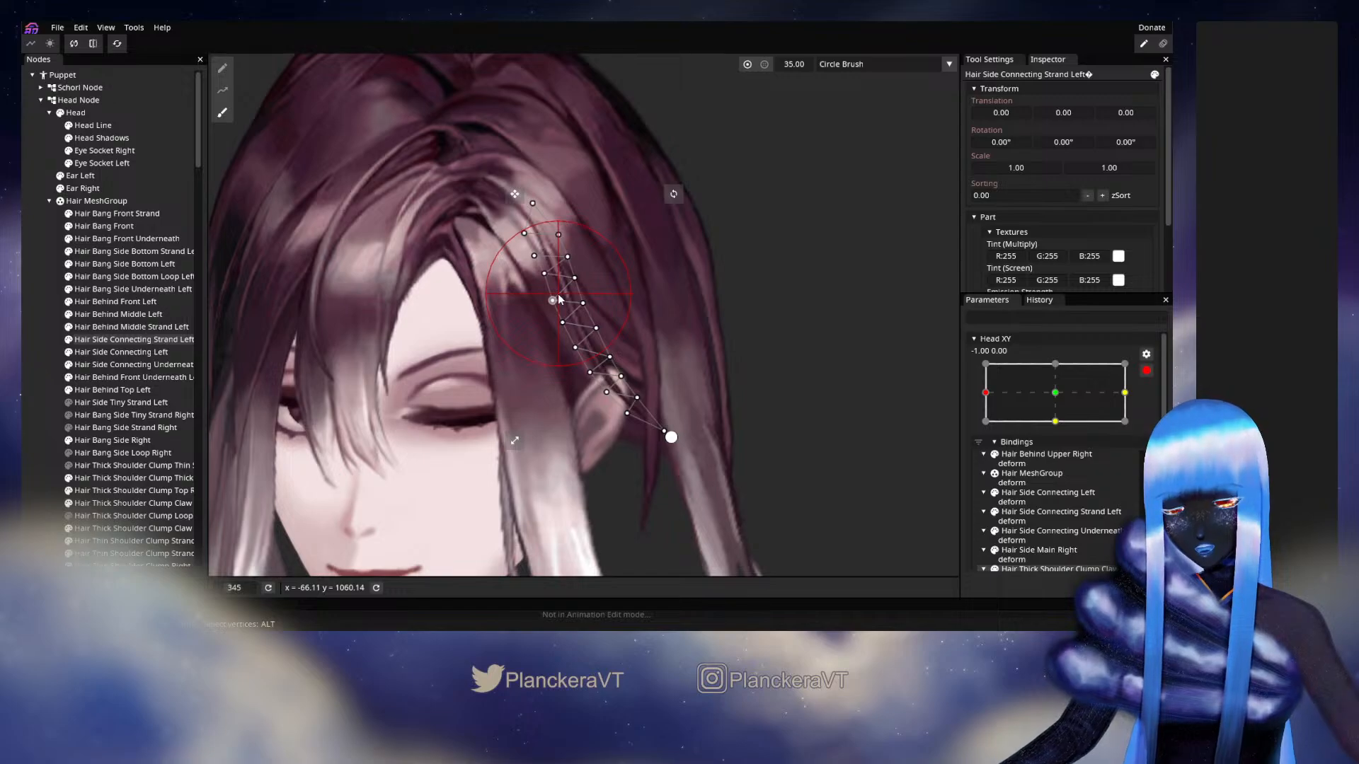
left_click_drag(662, 432, 608, 394)
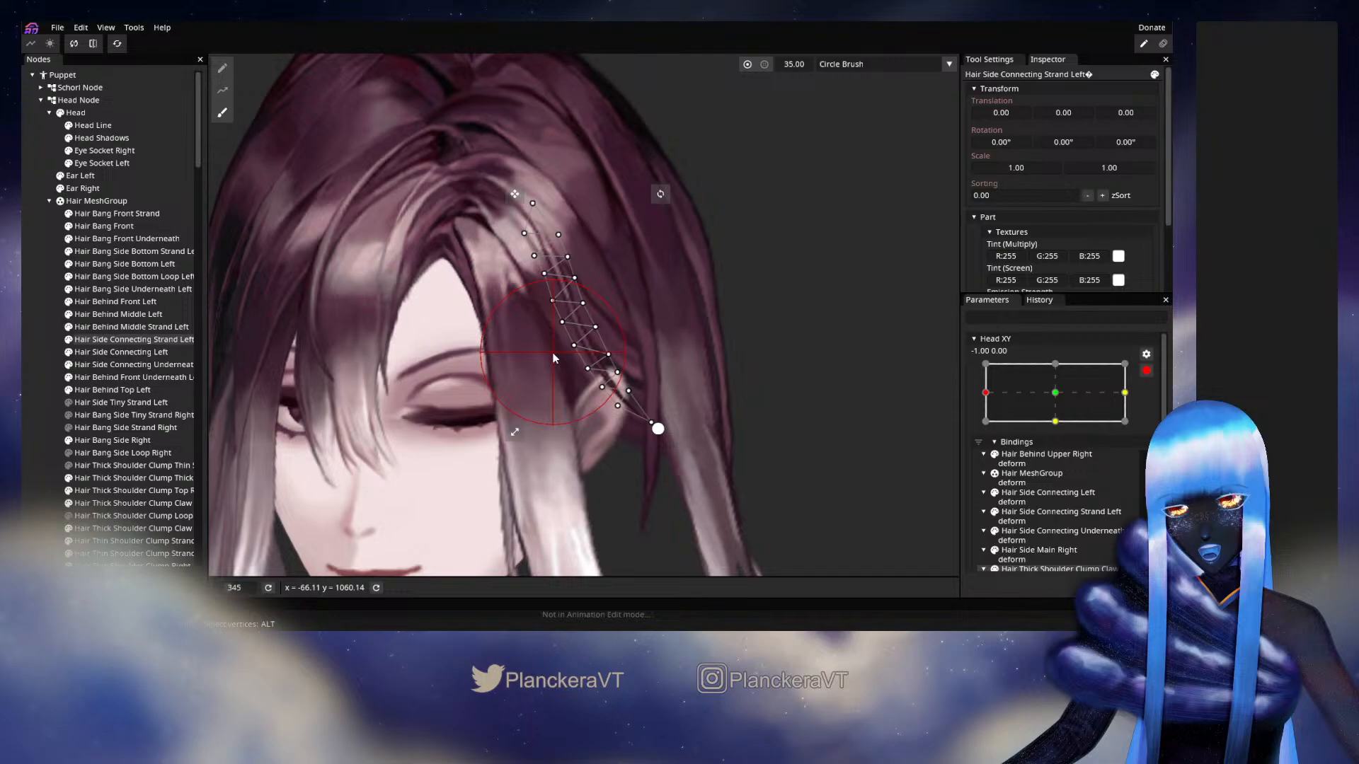
left_click_drag(639, 299, 628, 275)
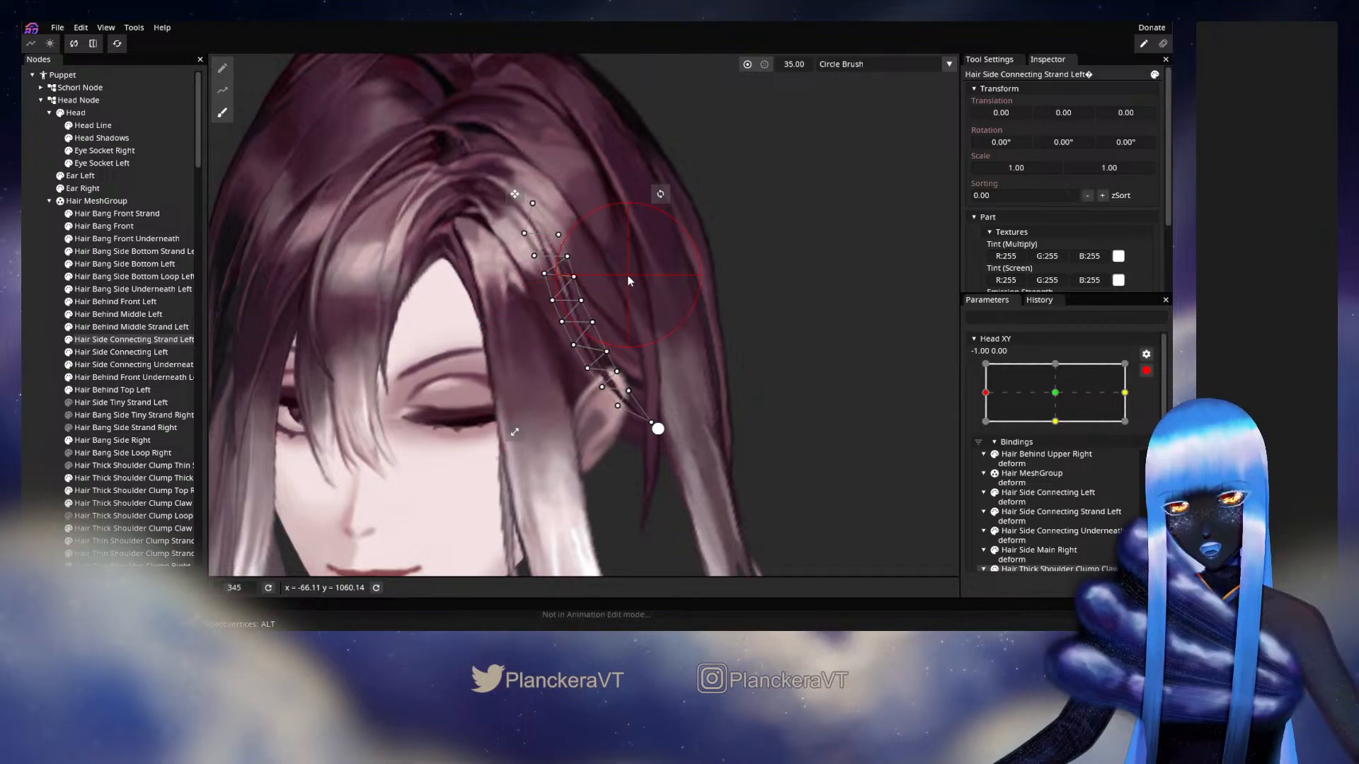
left_click(919, 454)
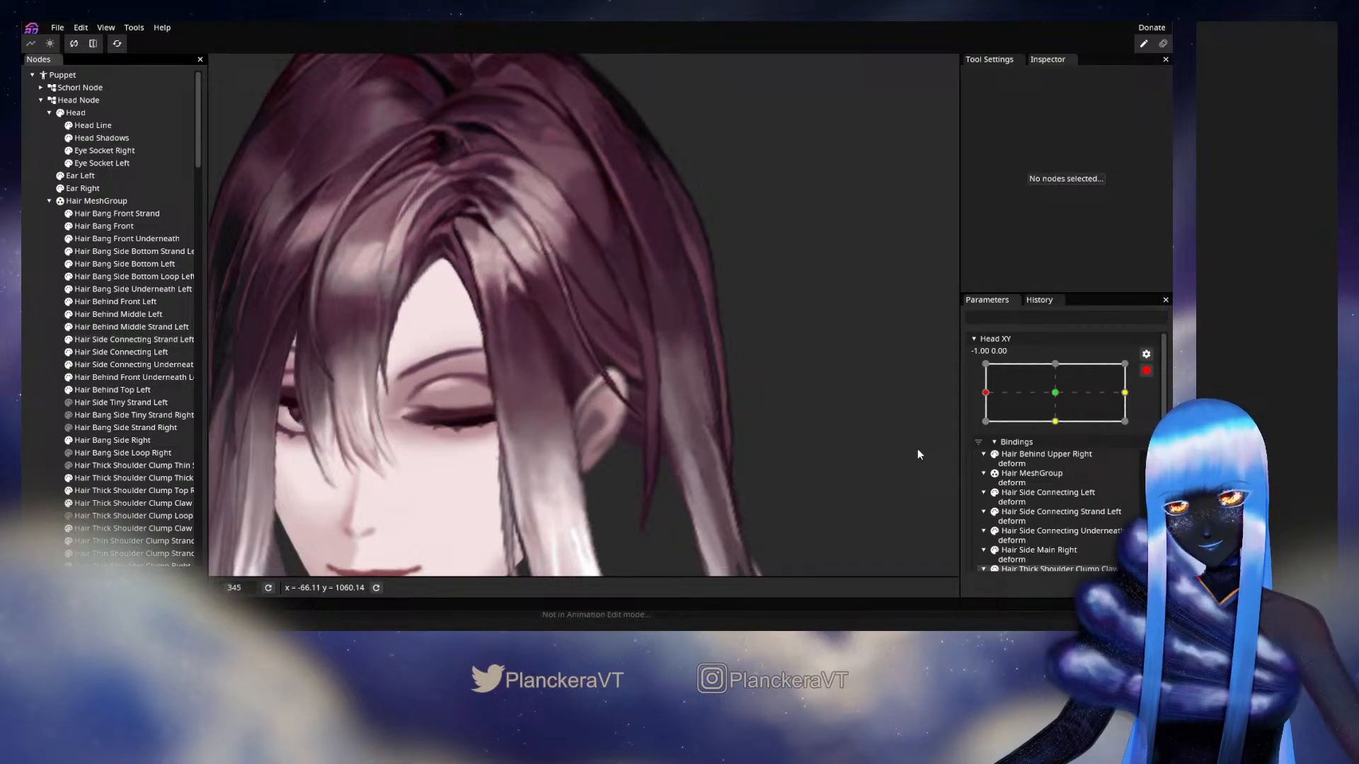
left_click(1146, 371)
mouse_move(985, 427)
left_mouse_down()
mouse_move(1023, 430)
mouse_move(982, 430)
left_mouse_up()
Push the middle of Hair Side Connecting Strand Left slightly down and outward with the 35.00 circle brush at Head XY -1.00 0.00, and preview the motion
left_click(1154, 405)
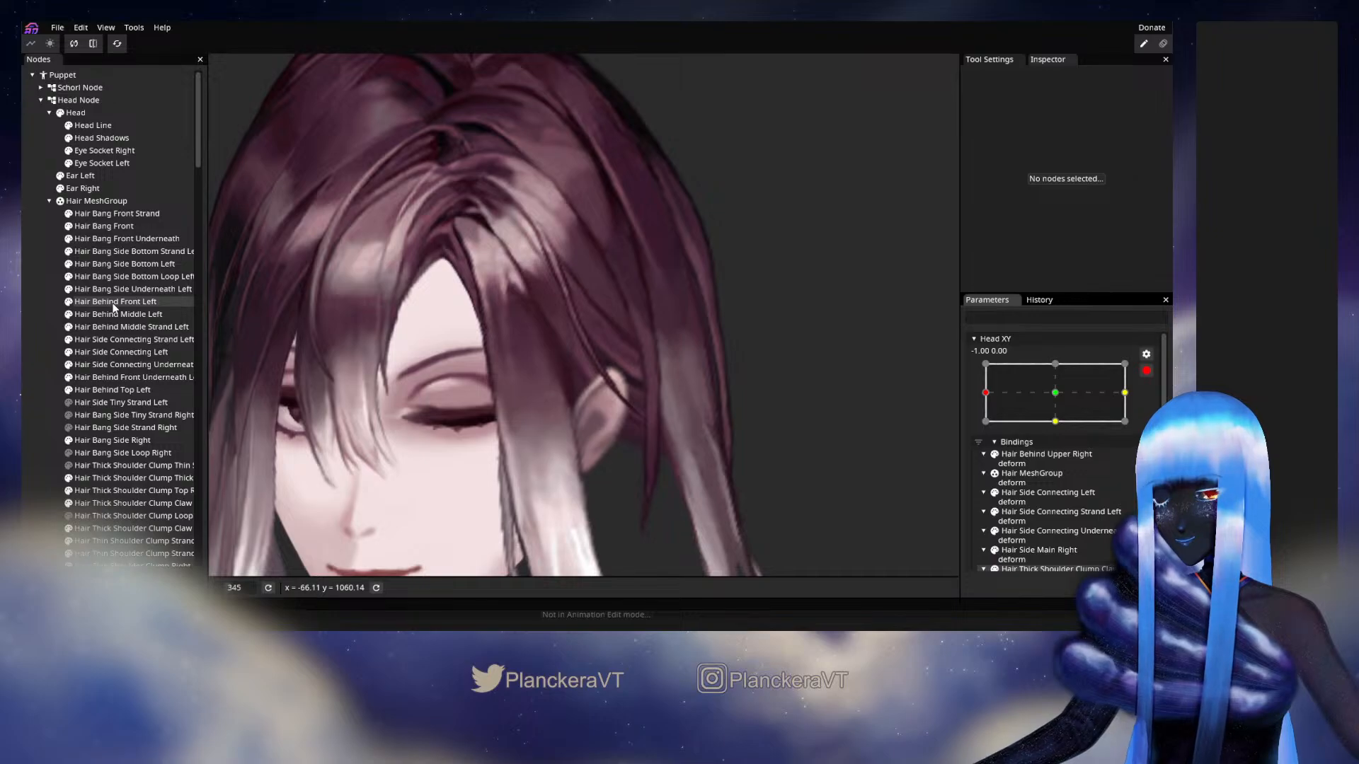
left_click(117, 337)
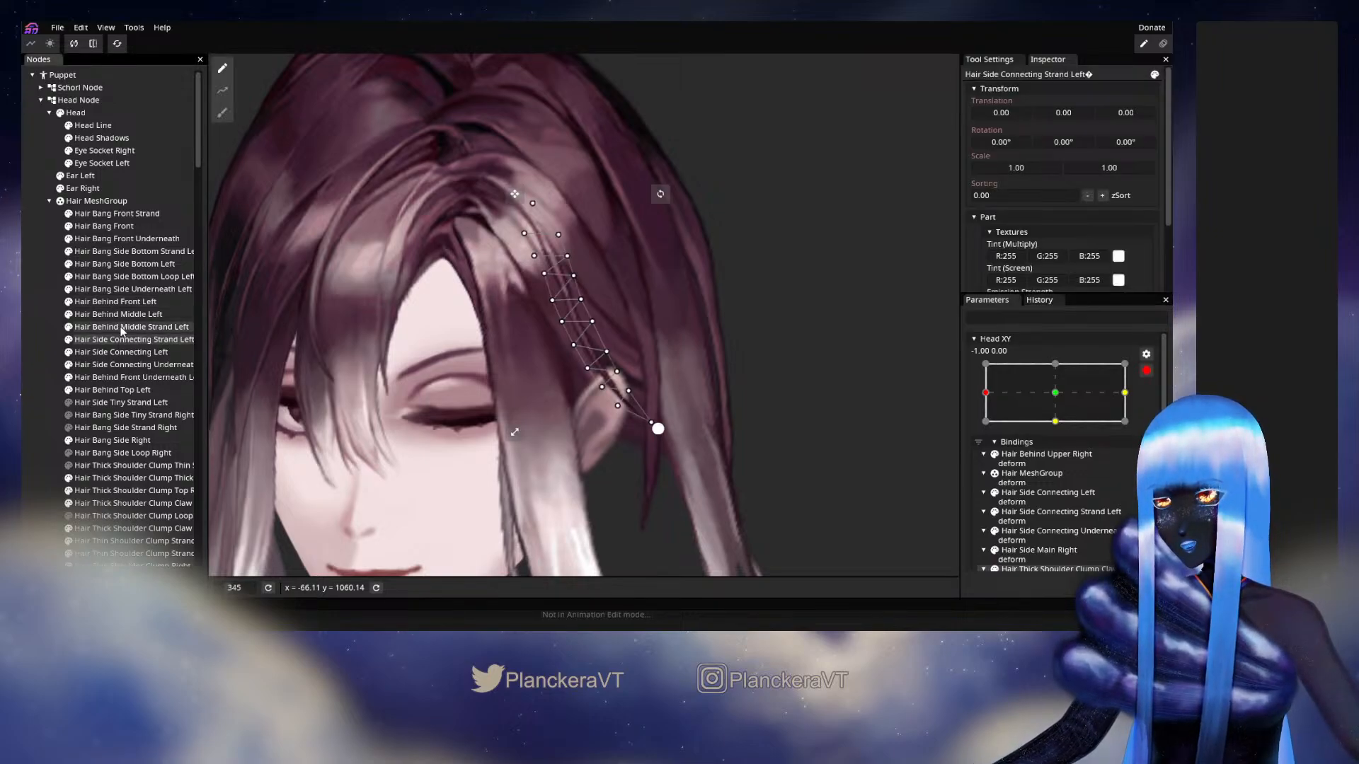
left_click(222, 113)
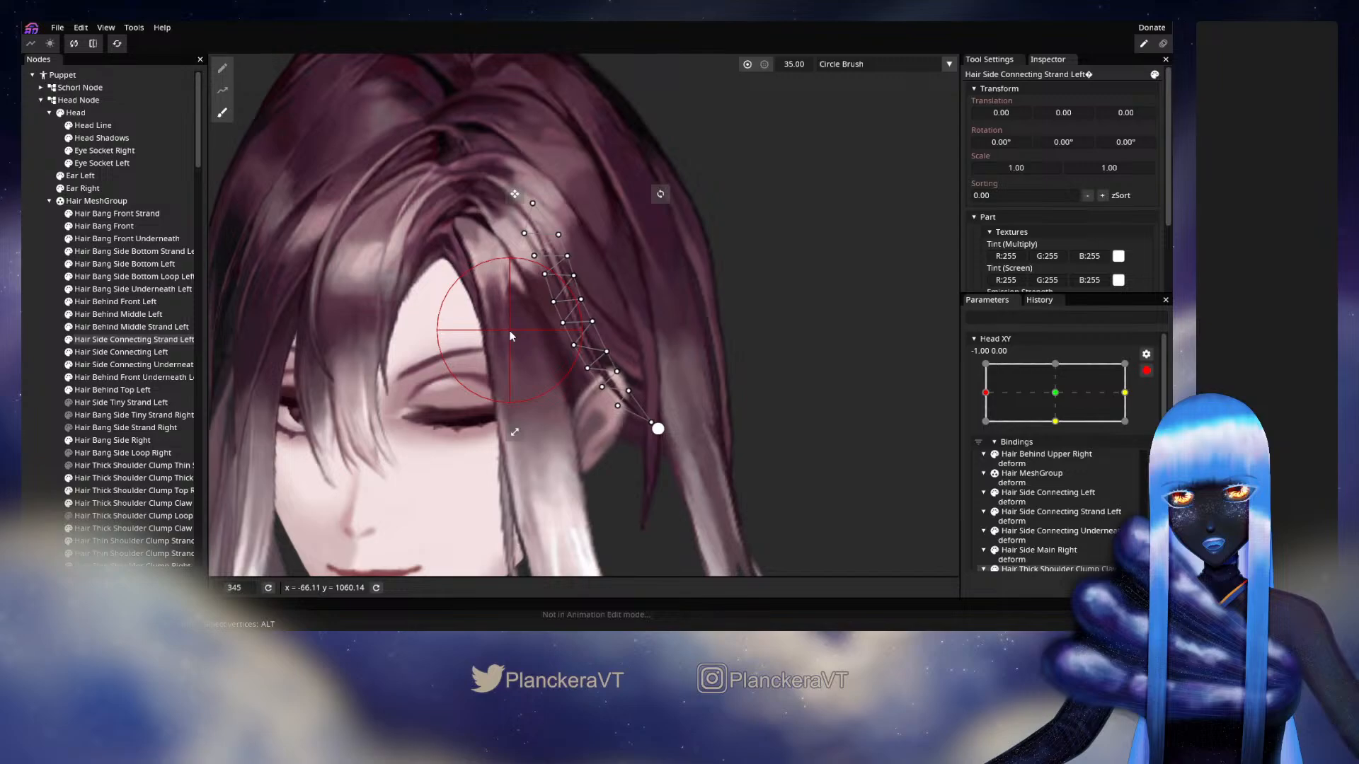
left_click_drag(621, 283, 631, 307)
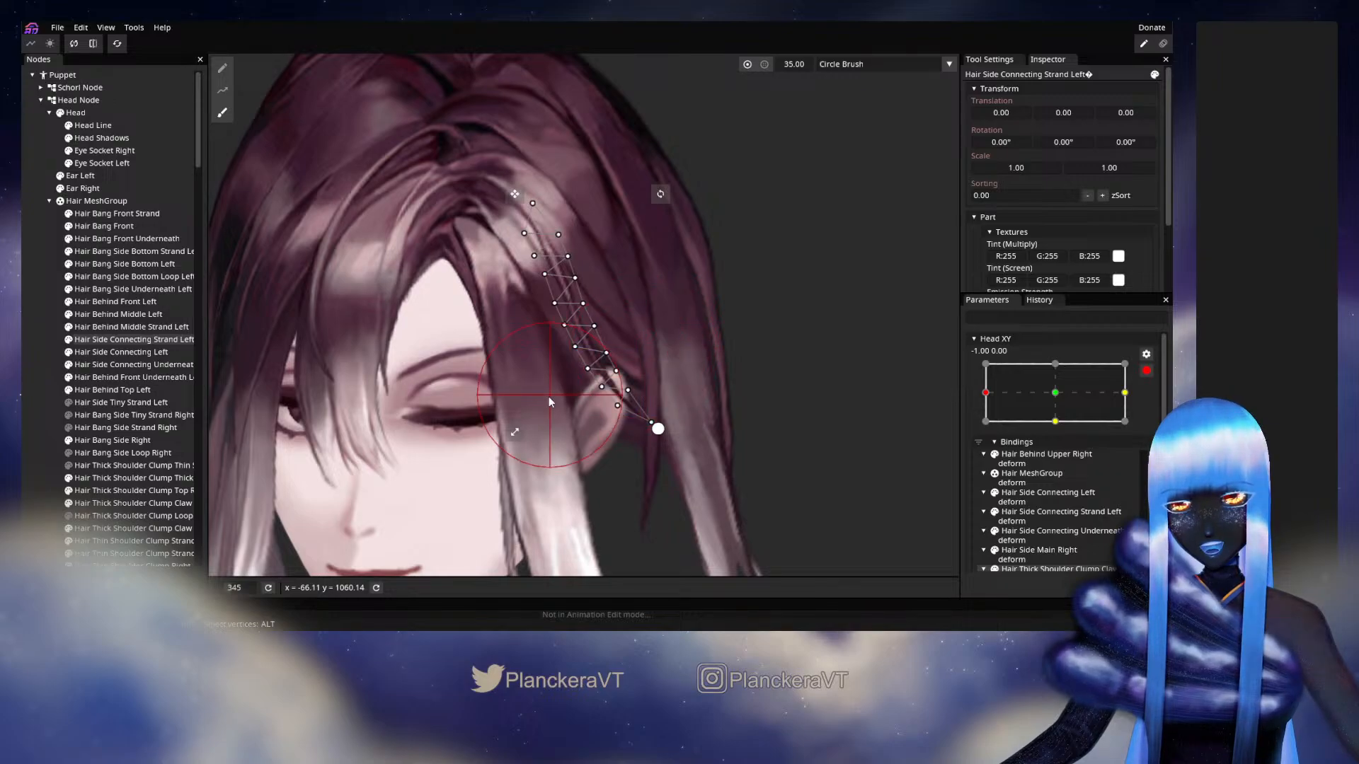
left_click(31, 412)
left_click(1144, 371)
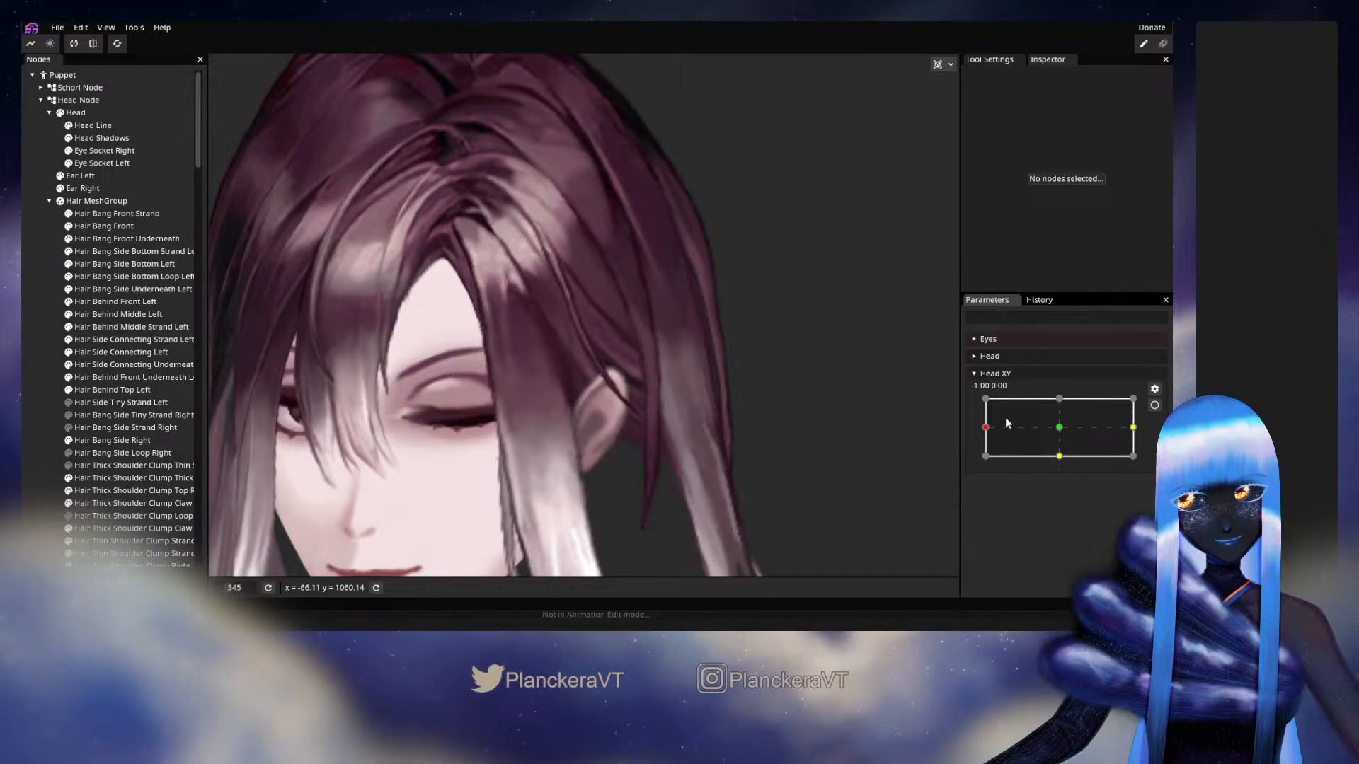
mouse_move(1007, 423)
left_mouse_down()
mouse_move(1061, 434)
mouse_move(986, 430)
left_mouse_up()
Nudge the lower part of Hair Side Connecting Strand Left slightly down and toward the face with a 21.00 circle brush at Head XY -1.00 0.00
left_click(1154, 406)
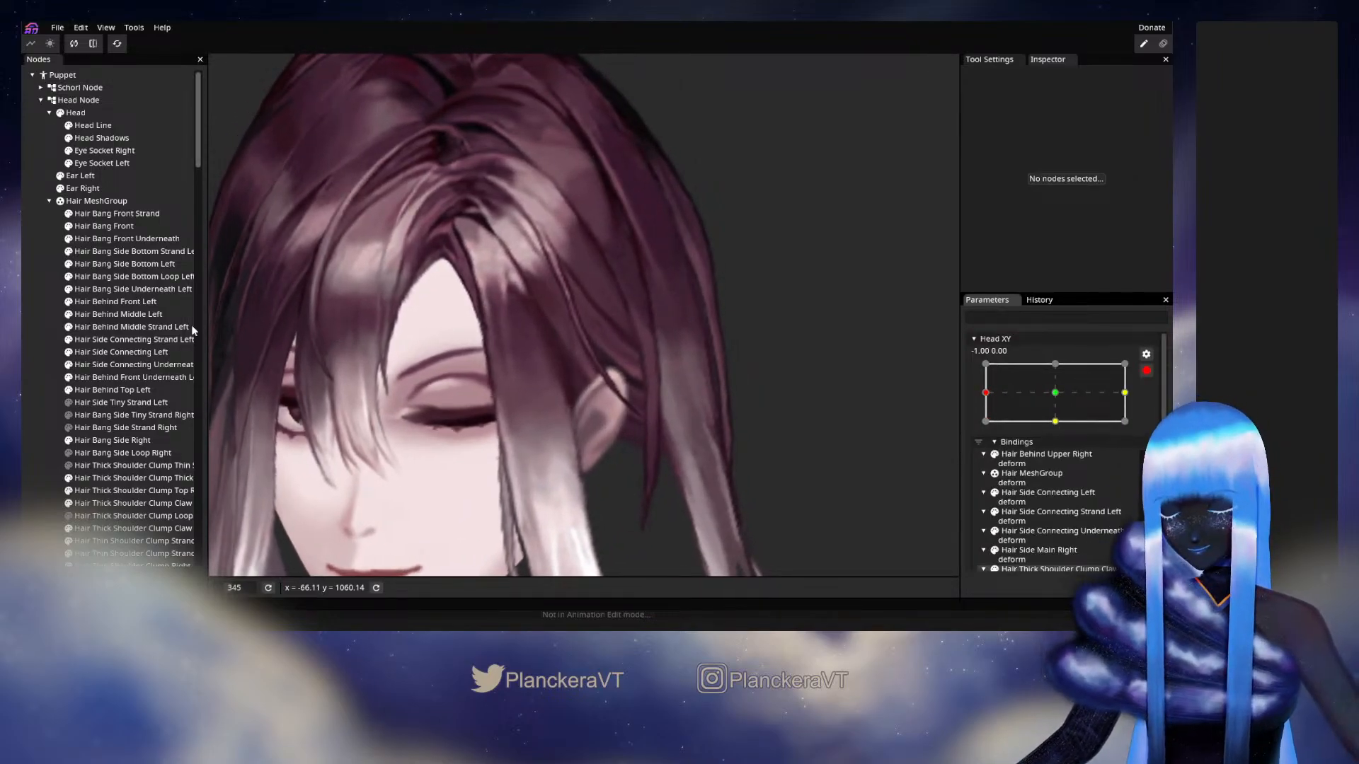
left_click(113, 340)
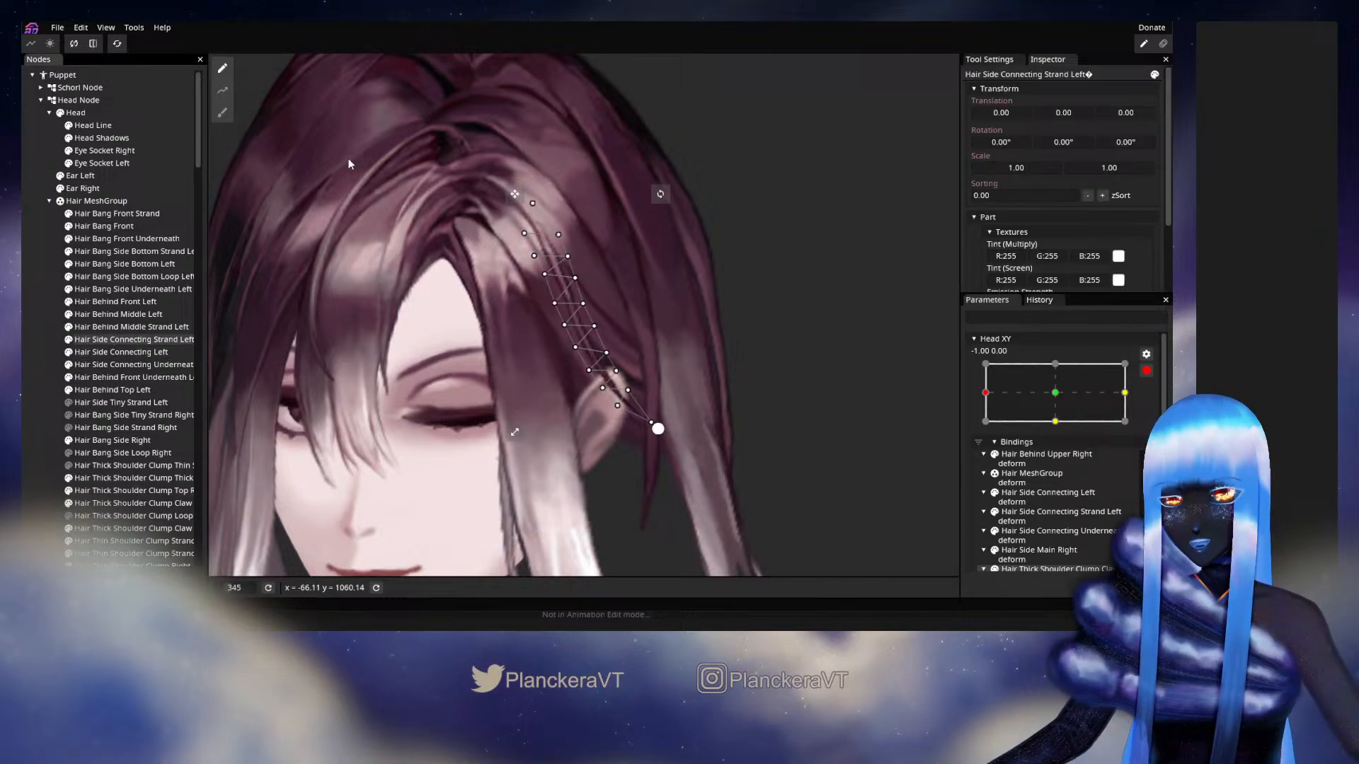
left_click(224, 113)
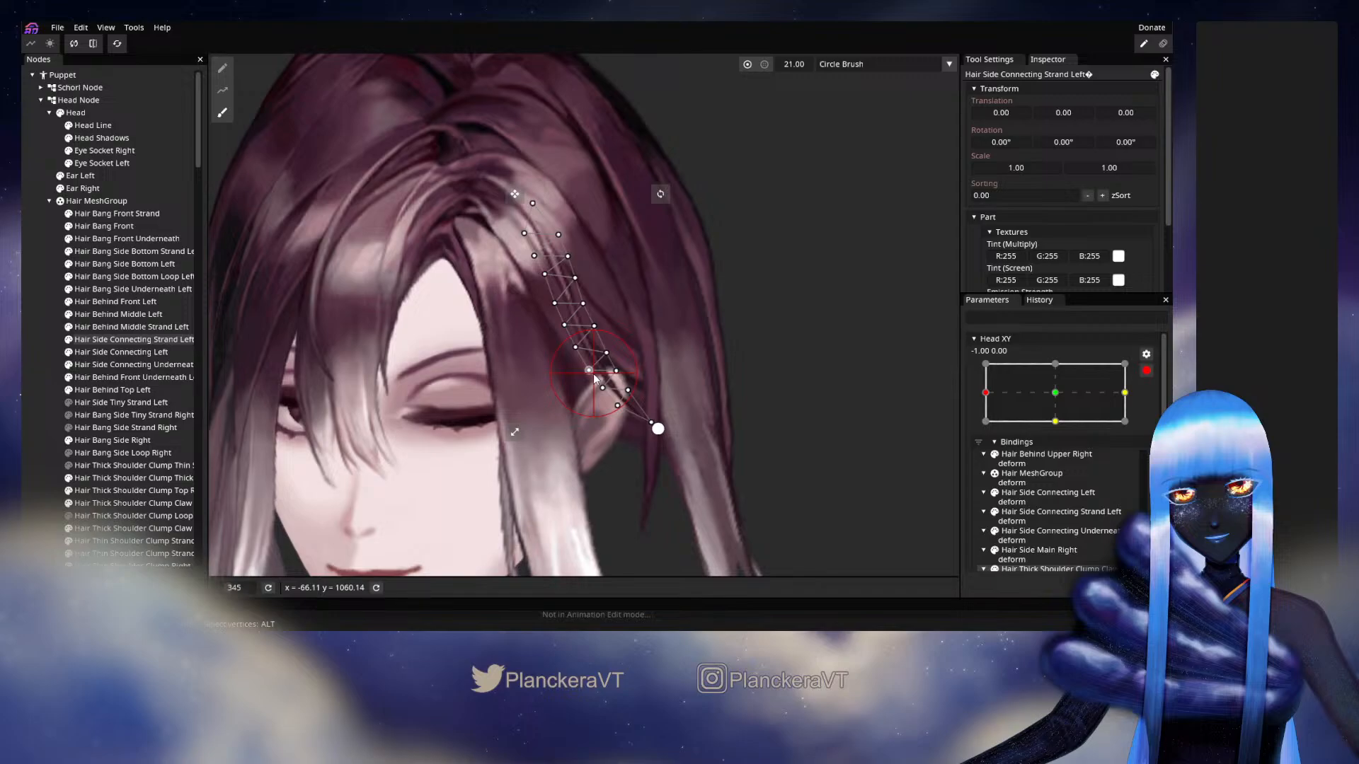
left_click_drag(593, 374, 592, 378)
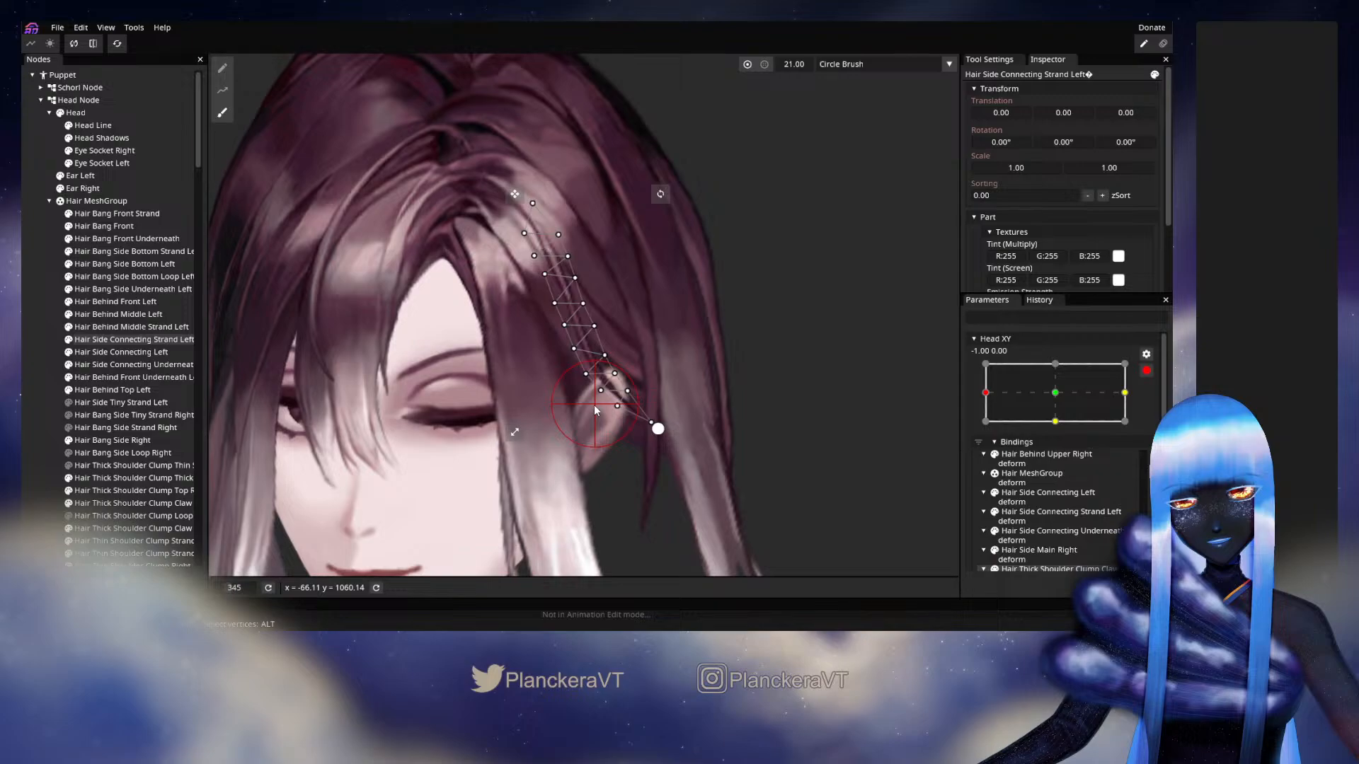
left_click(516, 404)
Preview the head turn around the -1.00 side of Head XY and save the project
left_click(1147, 370)
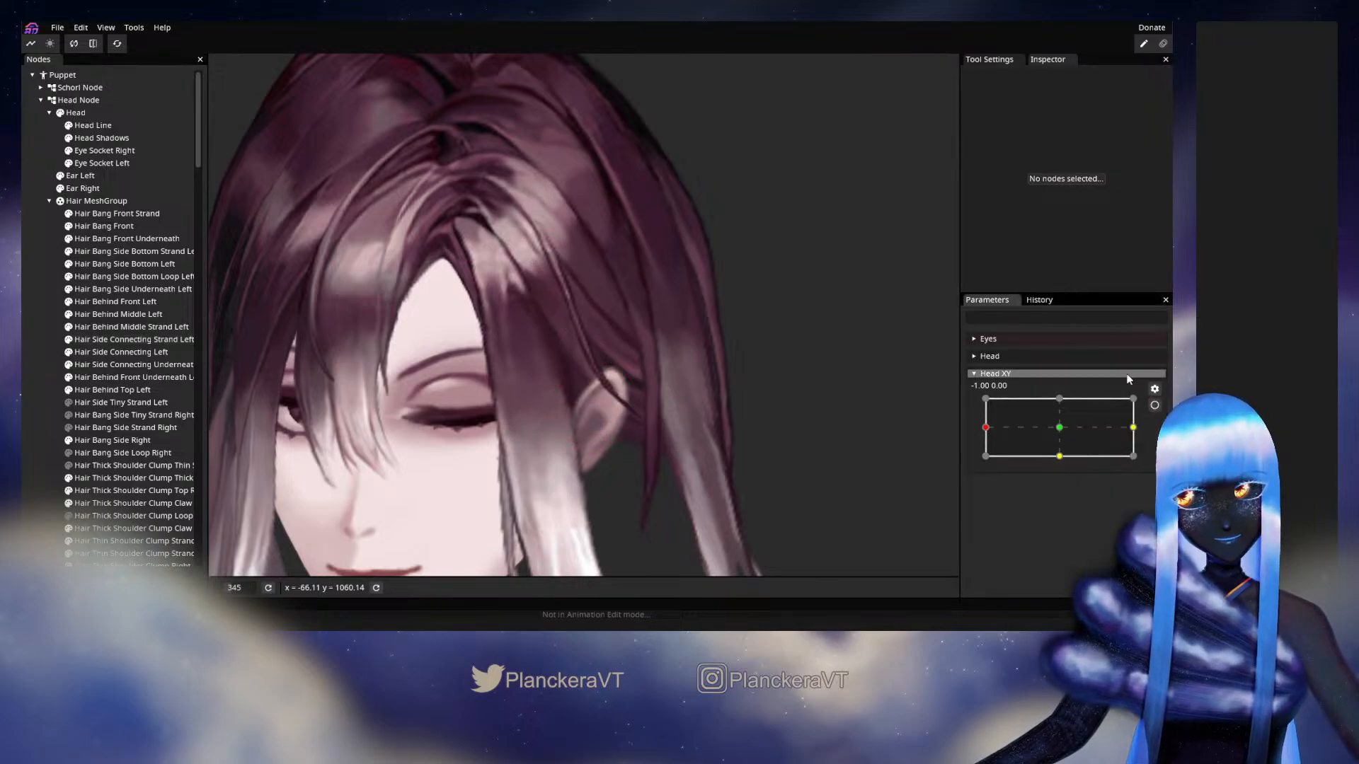
mouse_move(986, 427)
left_mouse_down()
mouse_move(1060, 425)
mouse_move(993, 428)
mouse_move(1059, 424)
mouse_move(985, 412)
mouse_move(987, 428)
left_mouse_up()
key("ctrl+s")
Move the tip and neighbouring lower vertices of Hair Side Connecting Strand Left slightly inward at Head XY -1.00 0.00, and preview the motion
left_click(1155, 404)
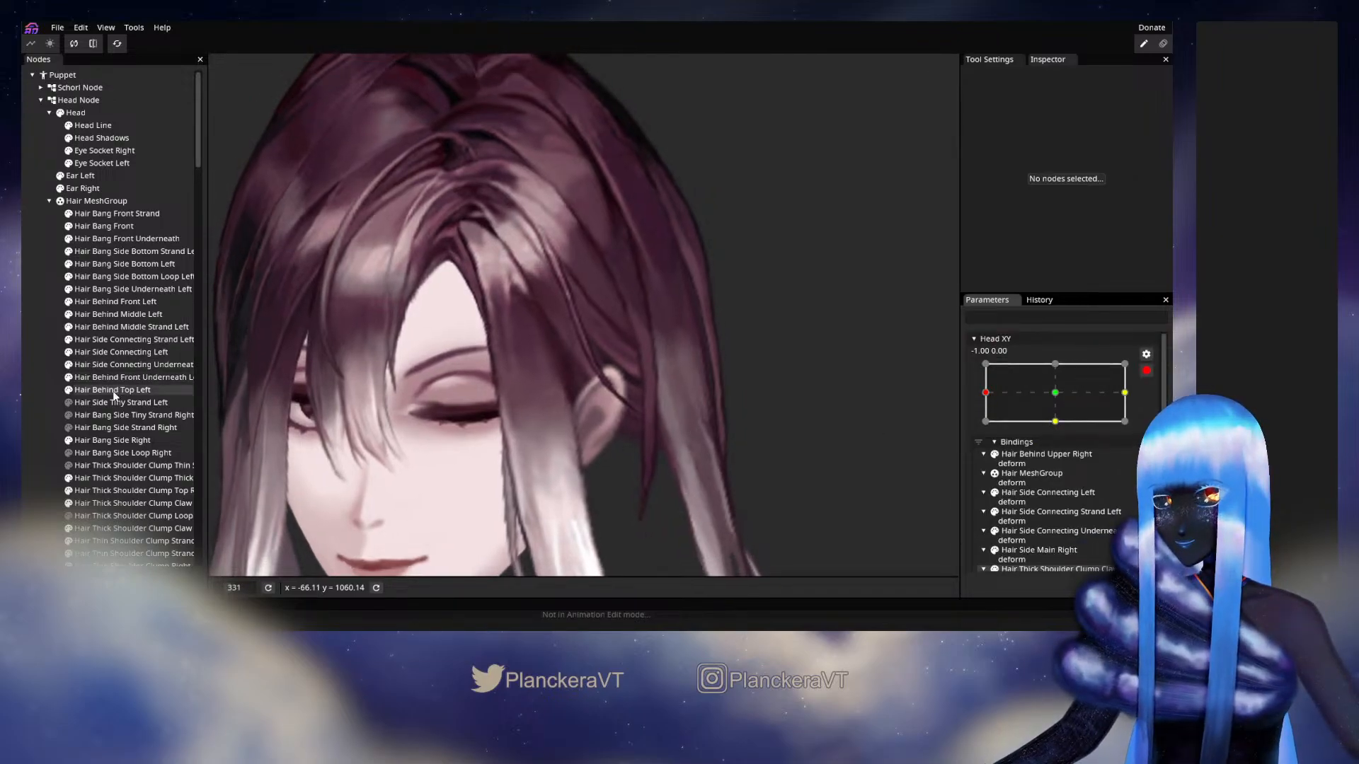
left_click(119, 353)
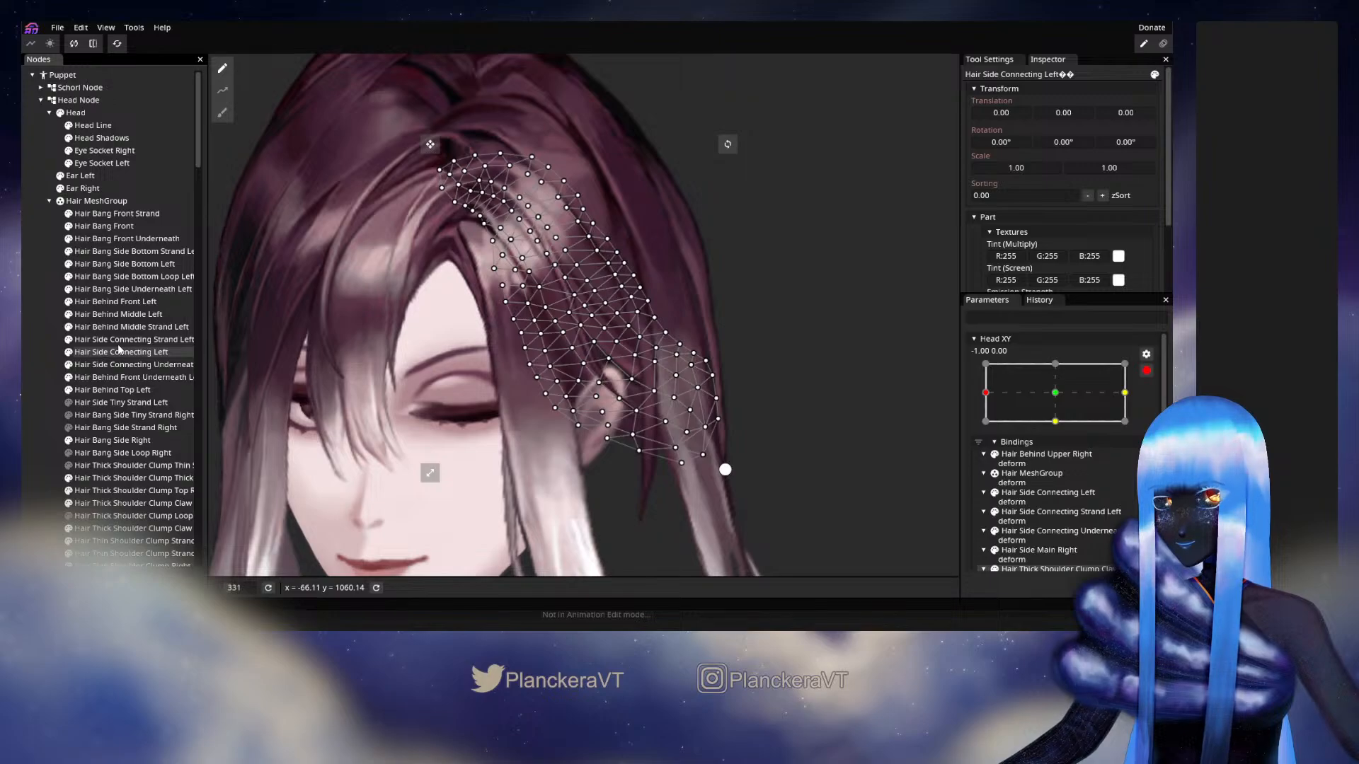
left_click(118, 341)
scroll(575, 466, "up", 2)
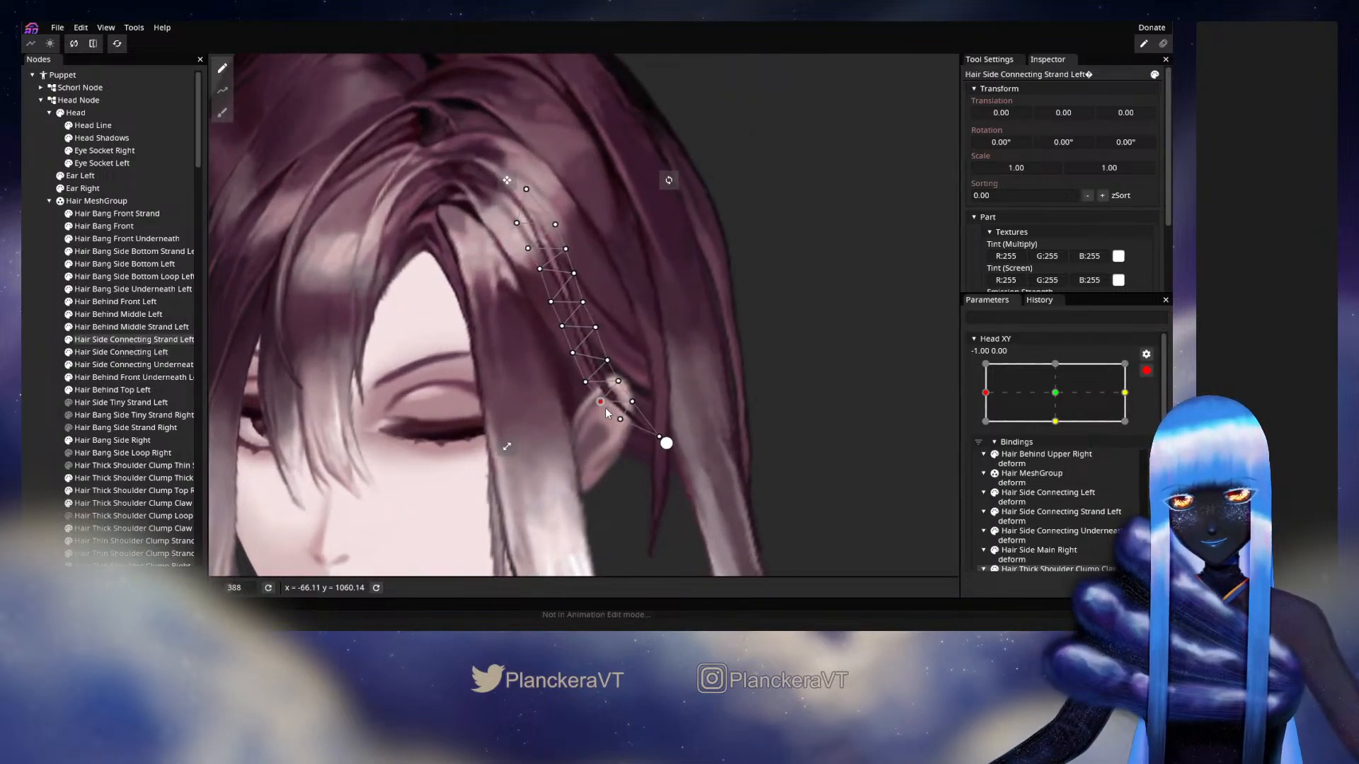
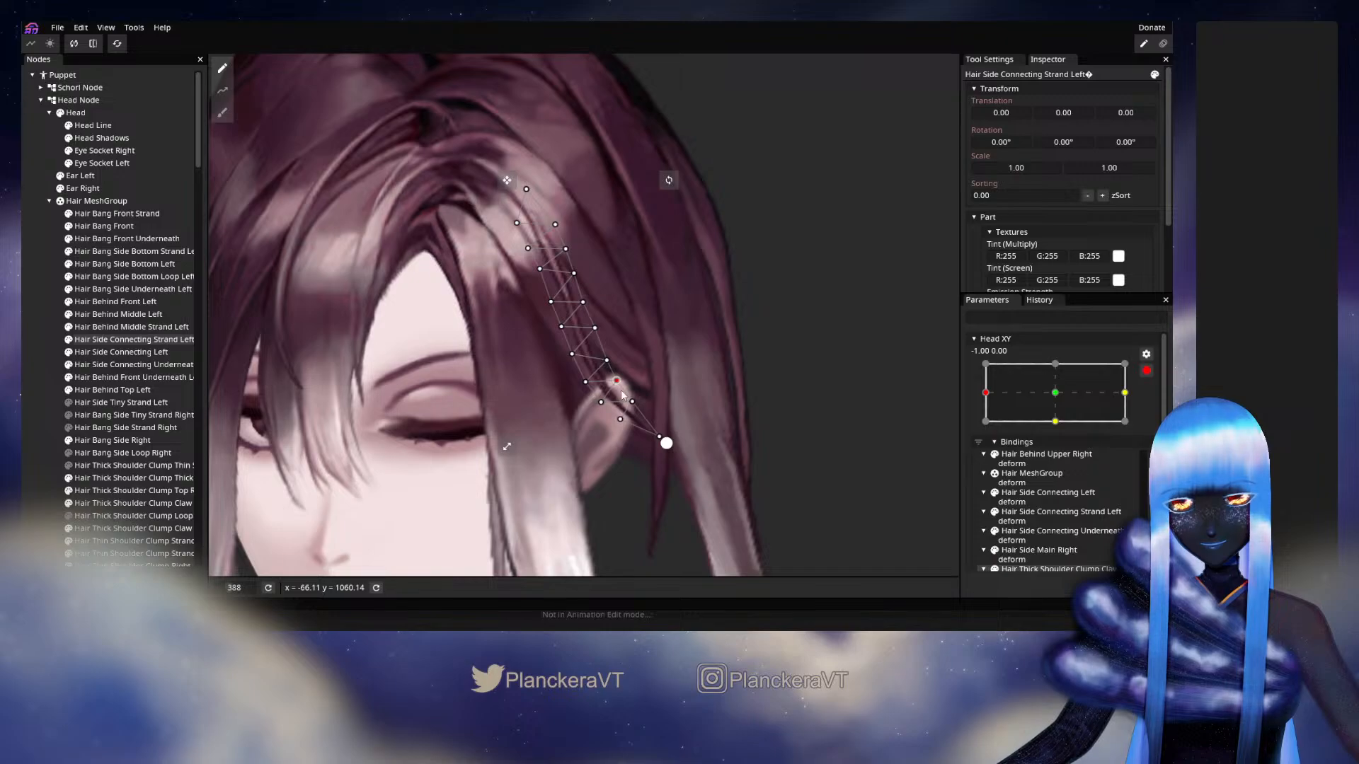
left_click_drag(652, 430, 646, 430)
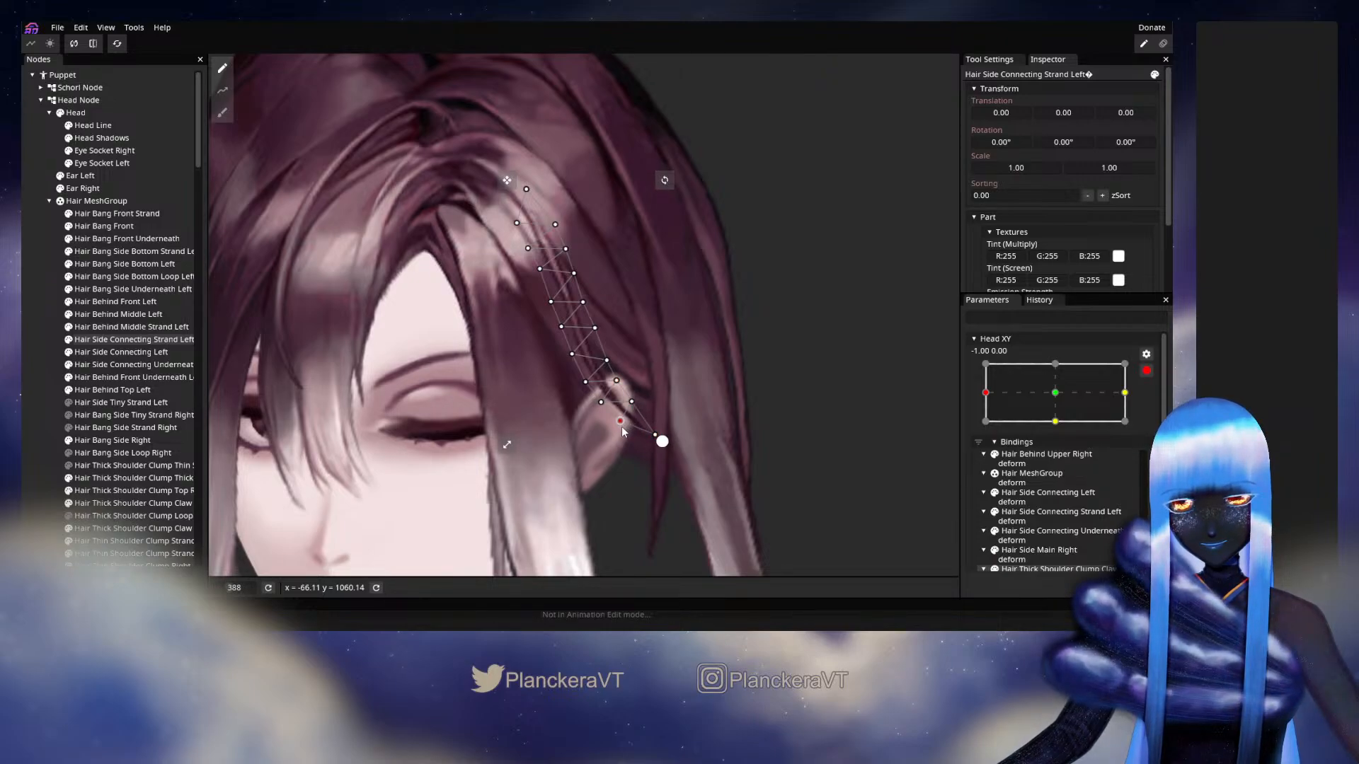
left_click(692, 420)
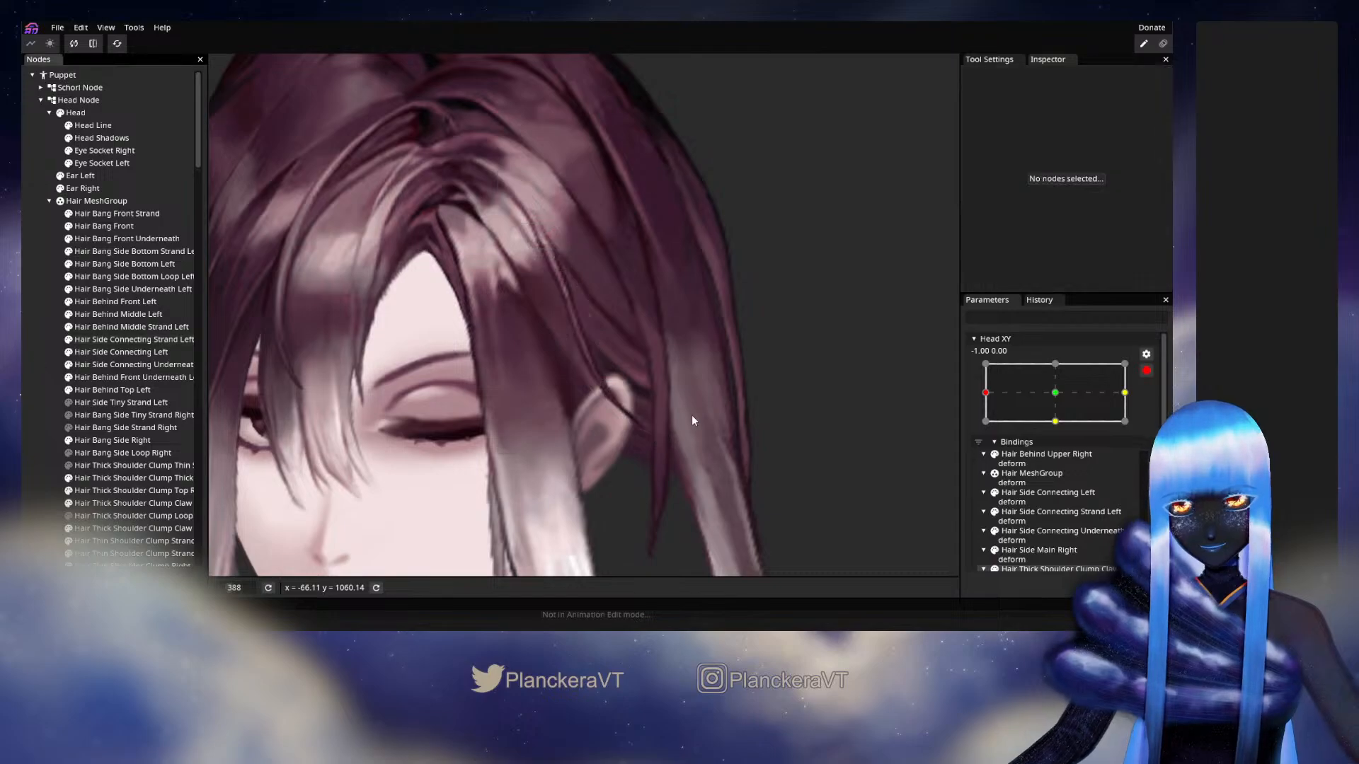
scroll(746, 408, "down", 2)
left_click(1147, 370)
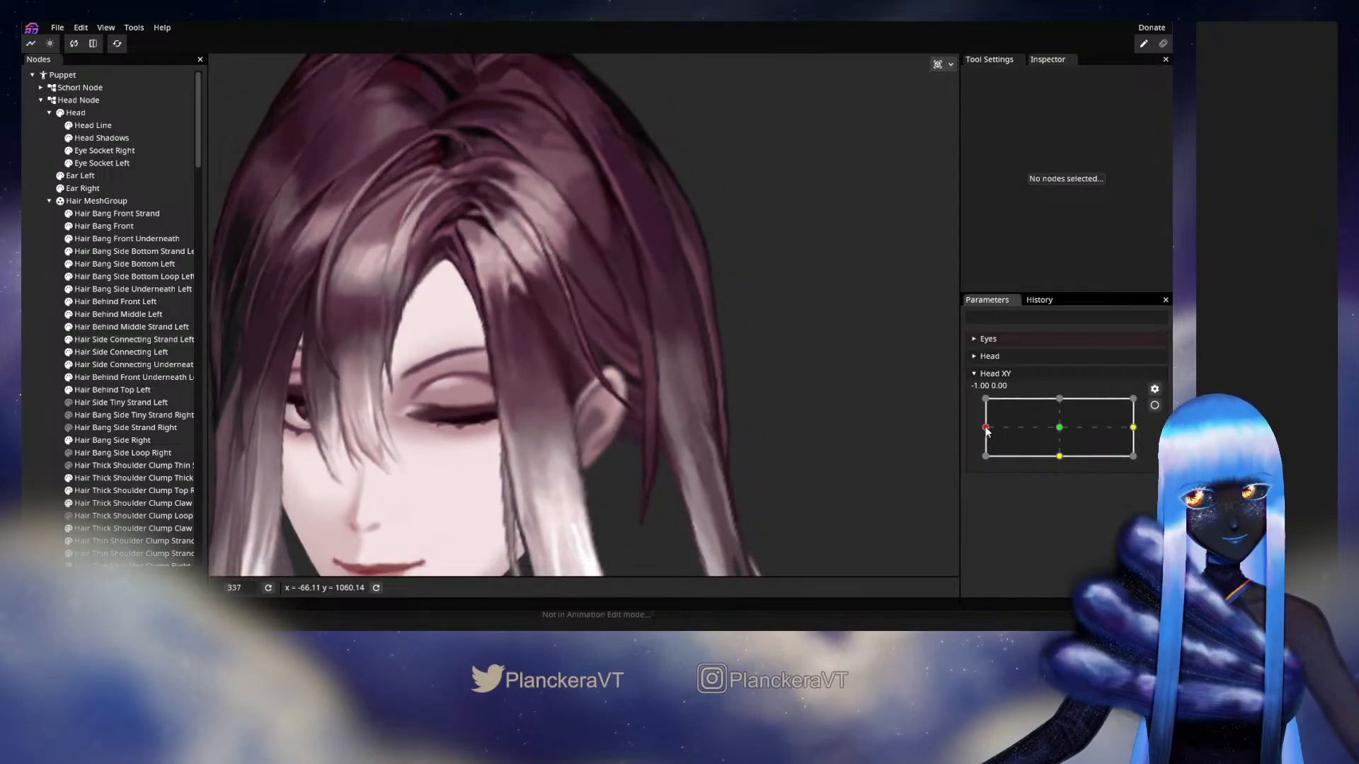
mouse_move(987, 432)
left_mouse_down()
mouse_move(1059, 423)
mouse_move(985, 415)
left_mouse_up()
Push the lower section and tip of Hair Side Connecting Strand Left slightly down with the 21.00 circle brush, and preview the head turn
left_click(1155, 405)
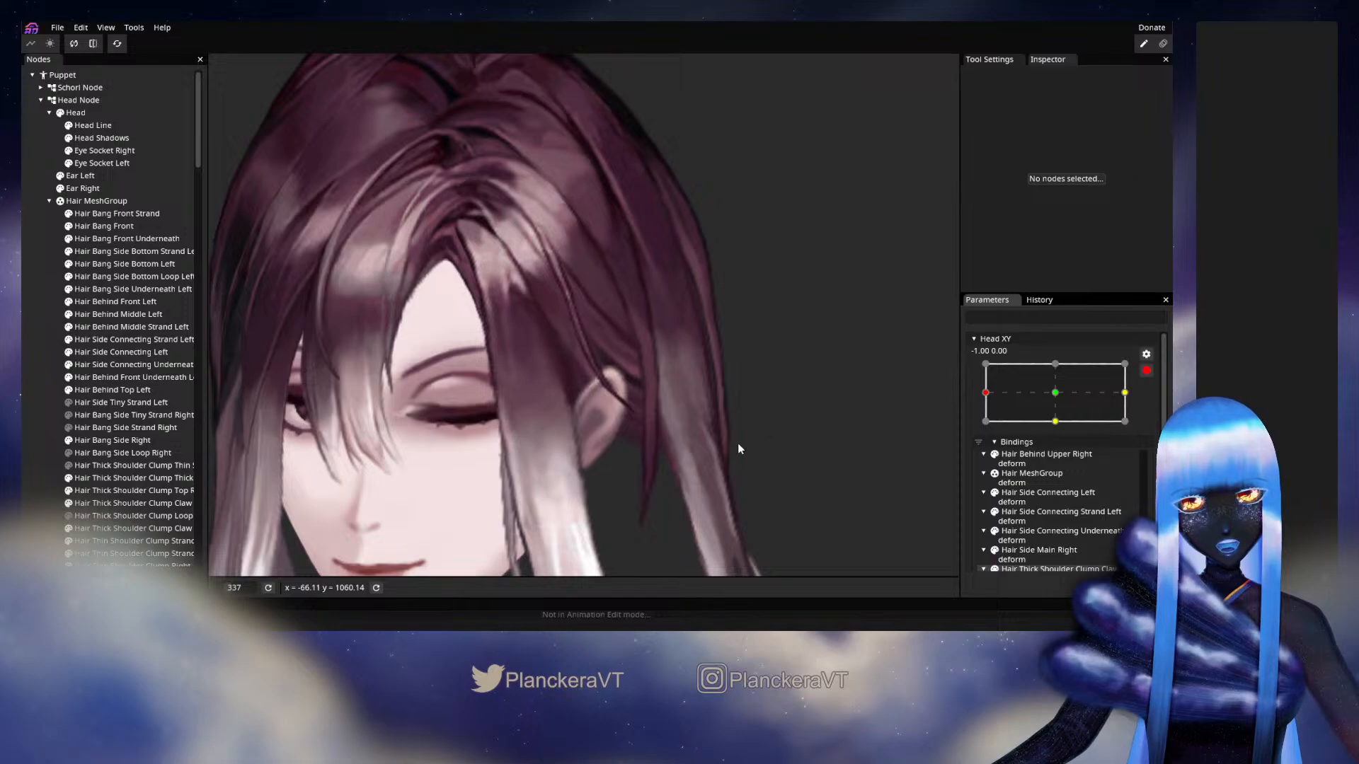
scroll(701, 436, "up", 3)
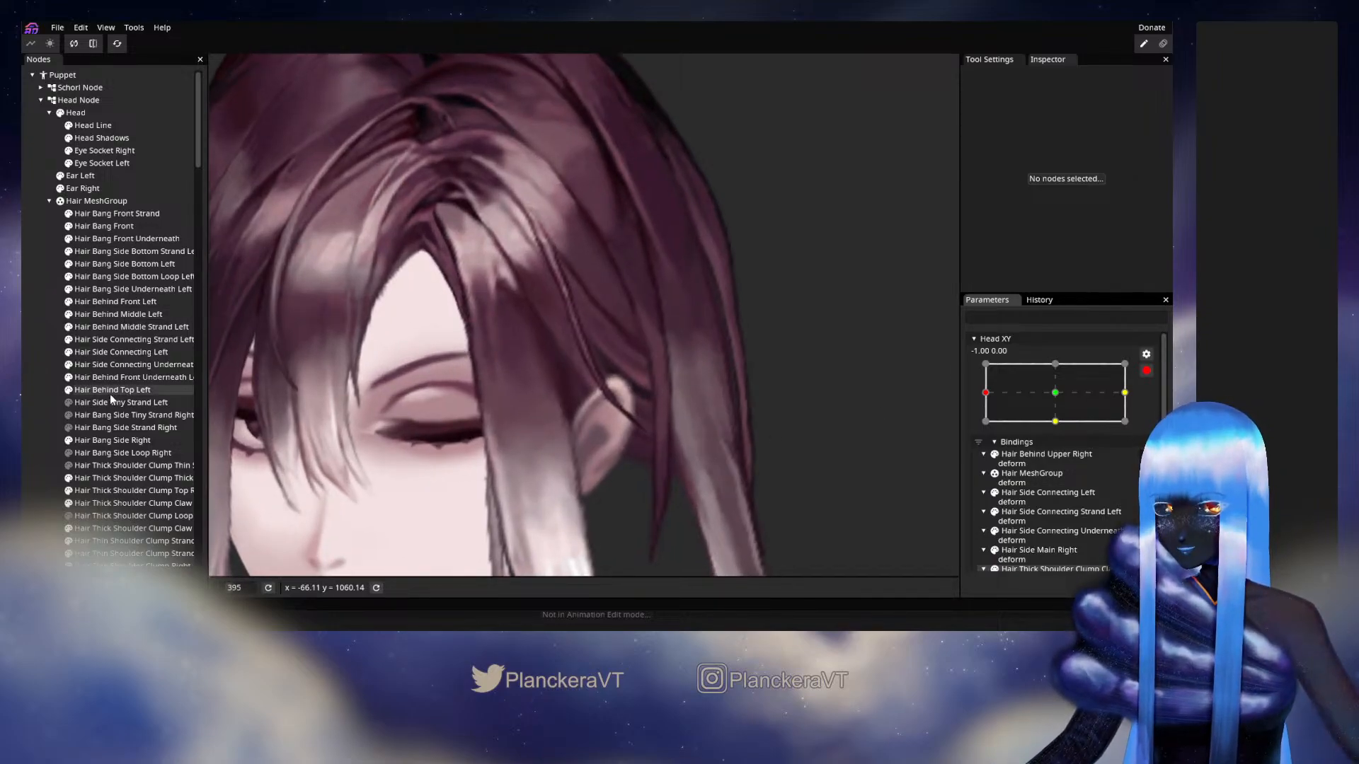
left_click(116, 340)
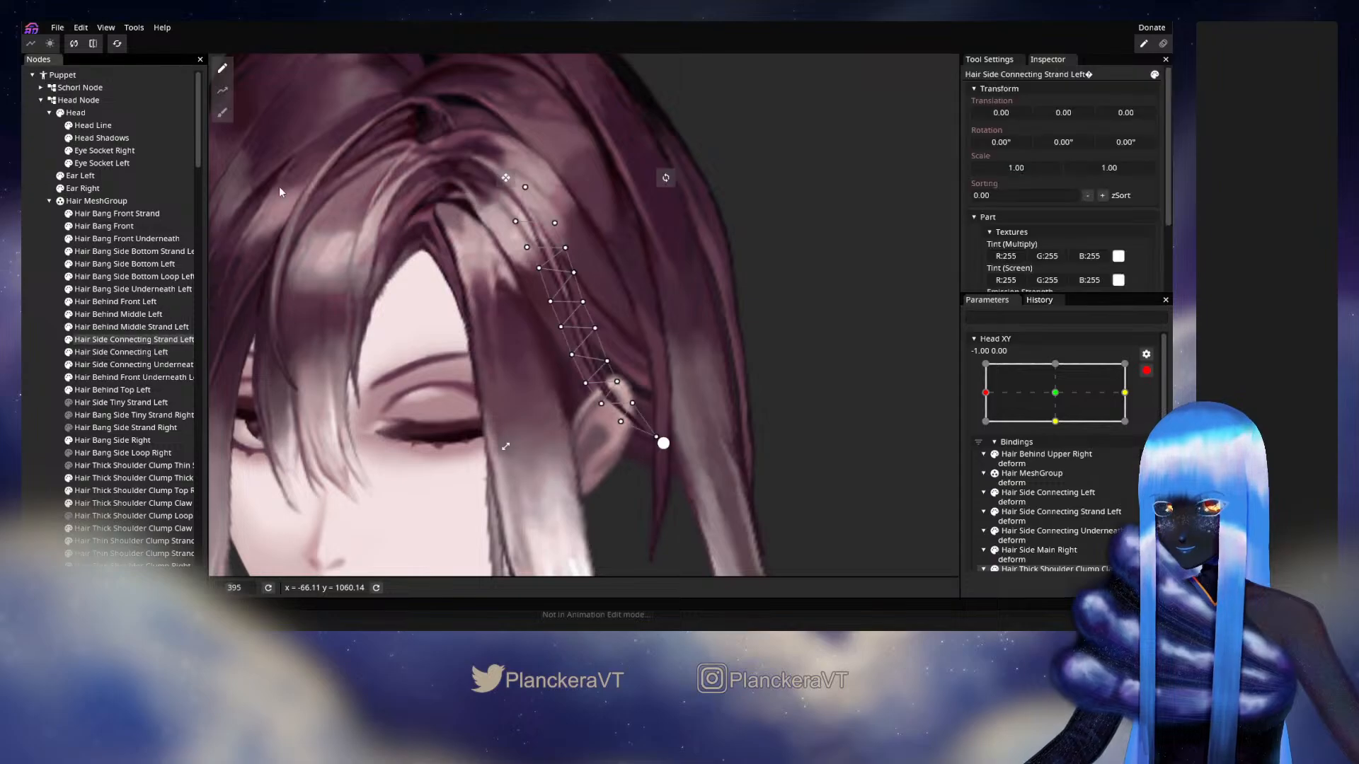
left_click(228, 119)
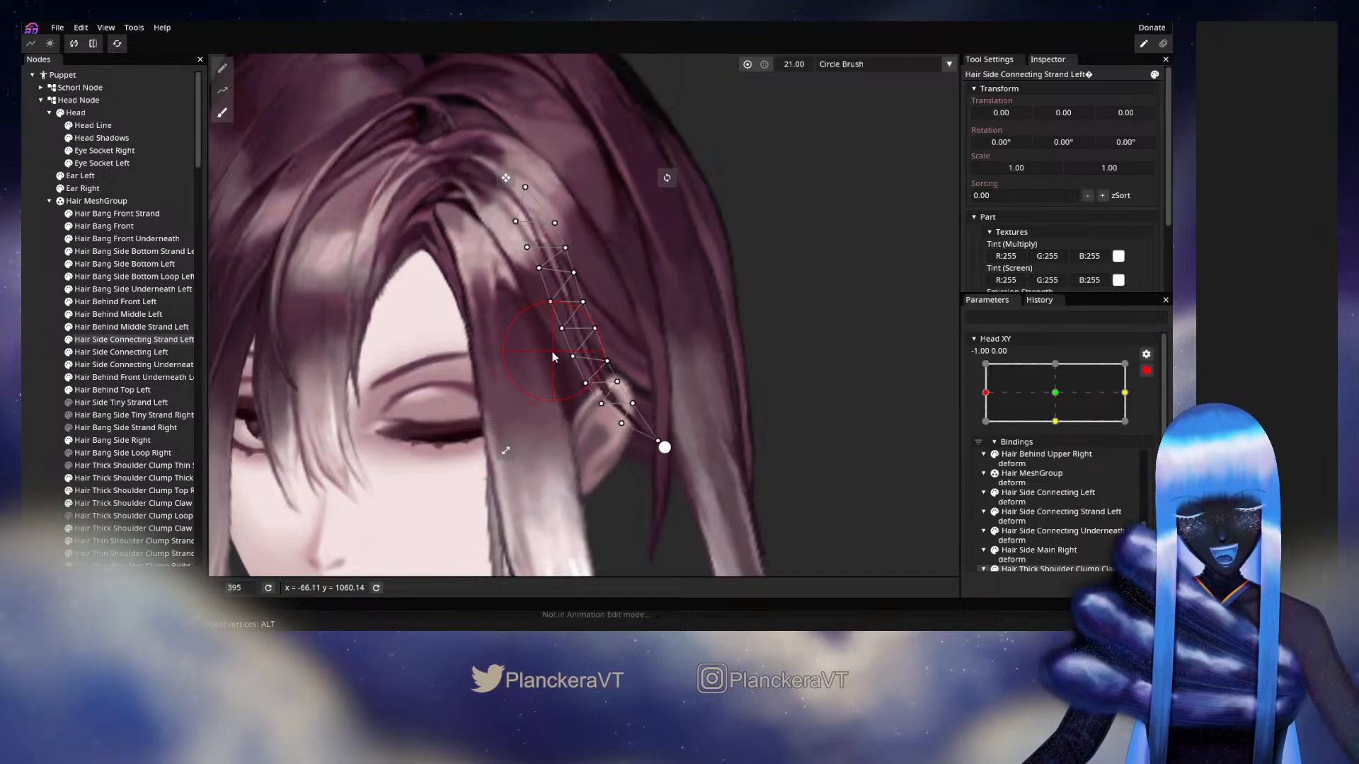
left_click(58, 390)
scroll(796, 405, "down", 3)
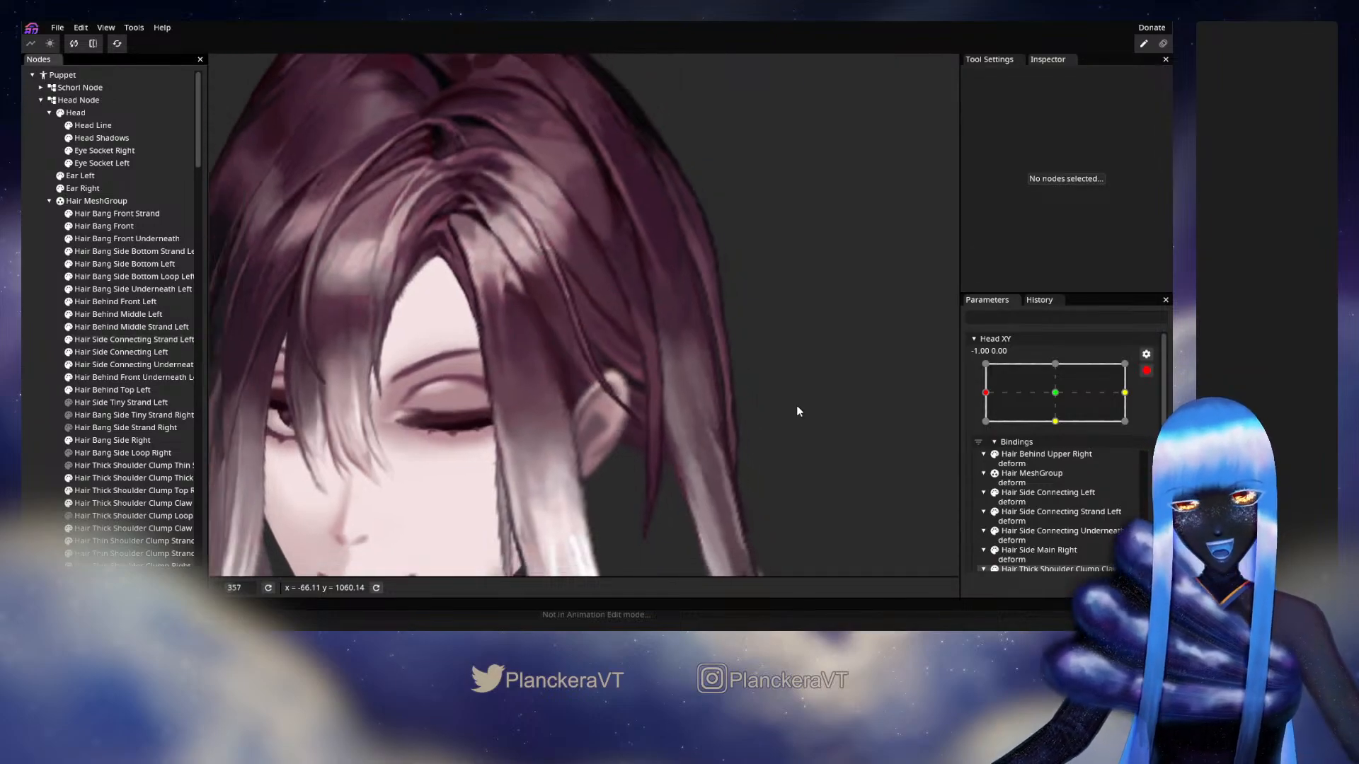
scroll(791, 429, "down", 1)
left_click(1146, 370)
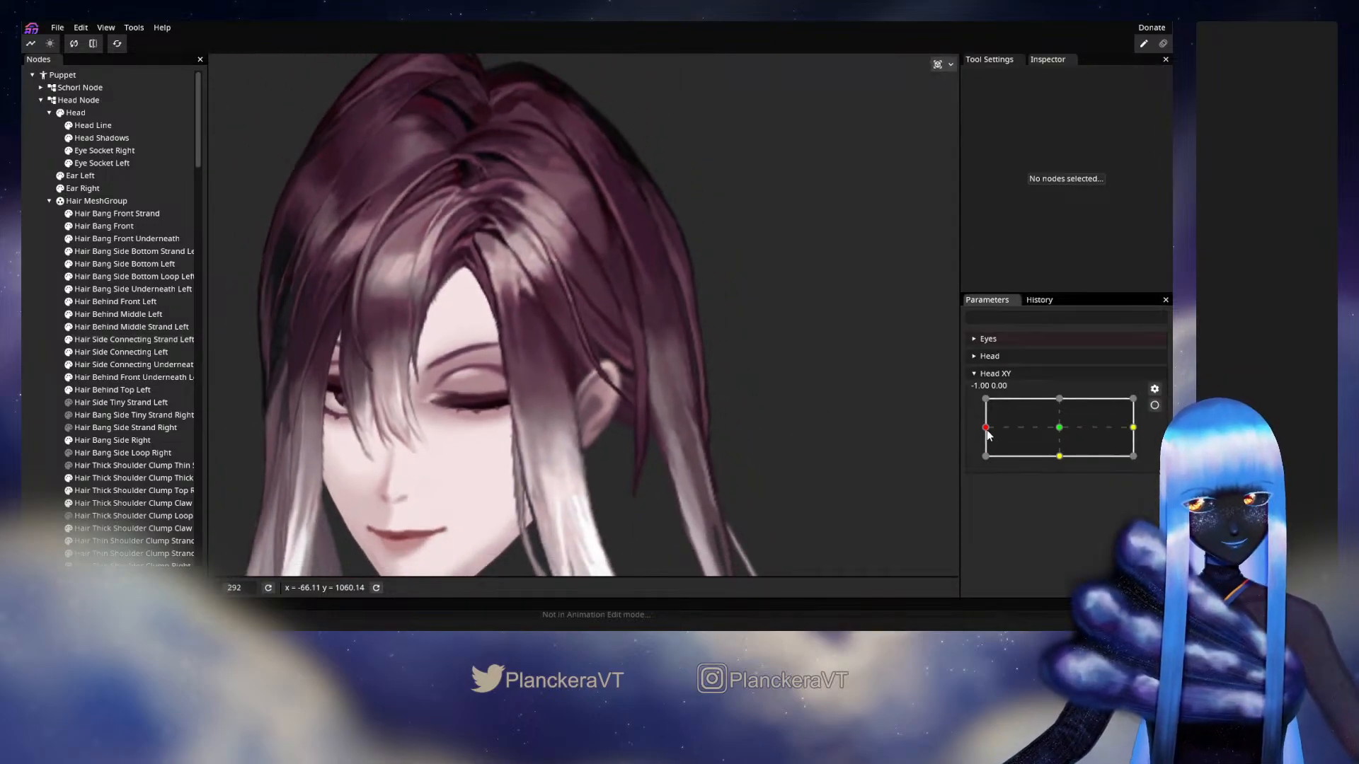
mouse_move(986, 430)
left_mouse_down()
mouse_move(1057, 425)
mouse_move(984, 424)
left_mouse_up()
Pull the upper-middle inner edge of Hair Side Connecting Strand Left slightly toward the face with the 21.00 circle brush, and preview the motion
left_click(1153, 406)
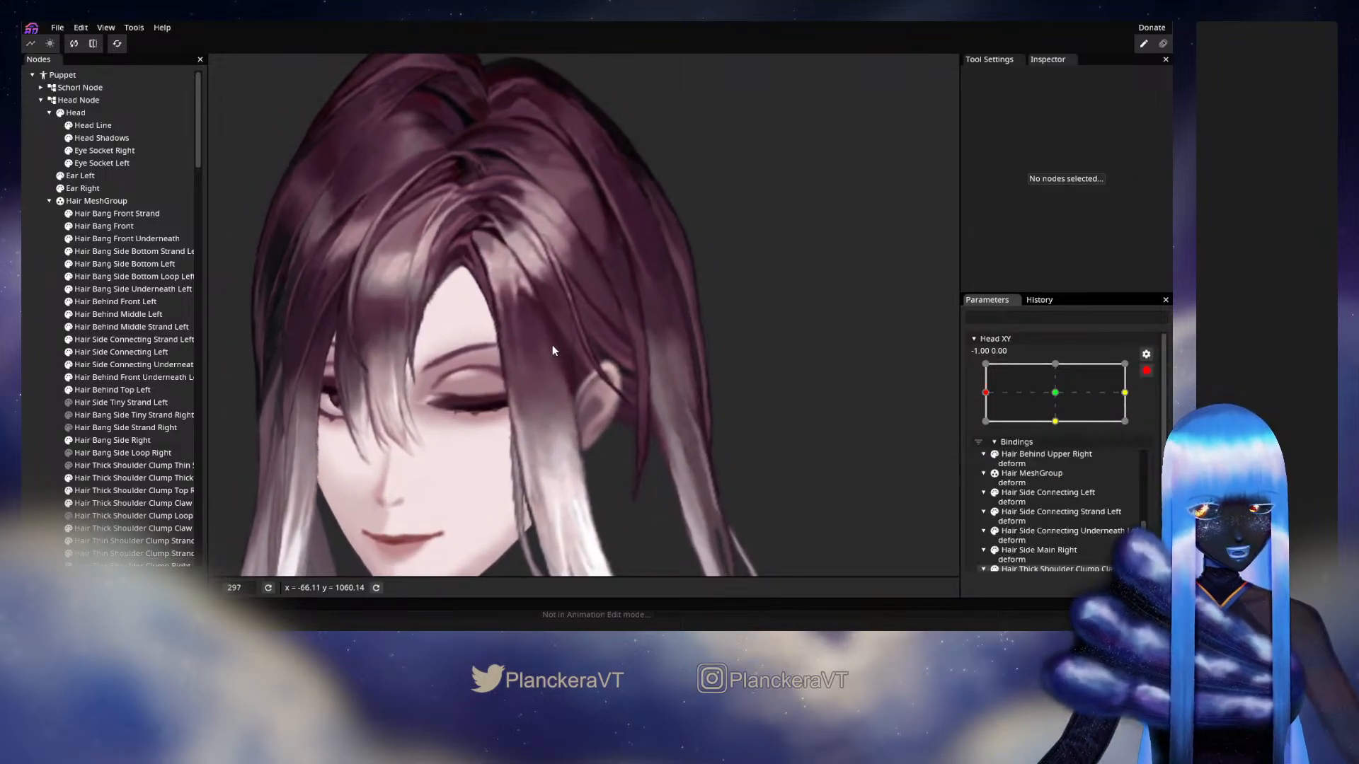
scroll(552, 346, "up", 3)
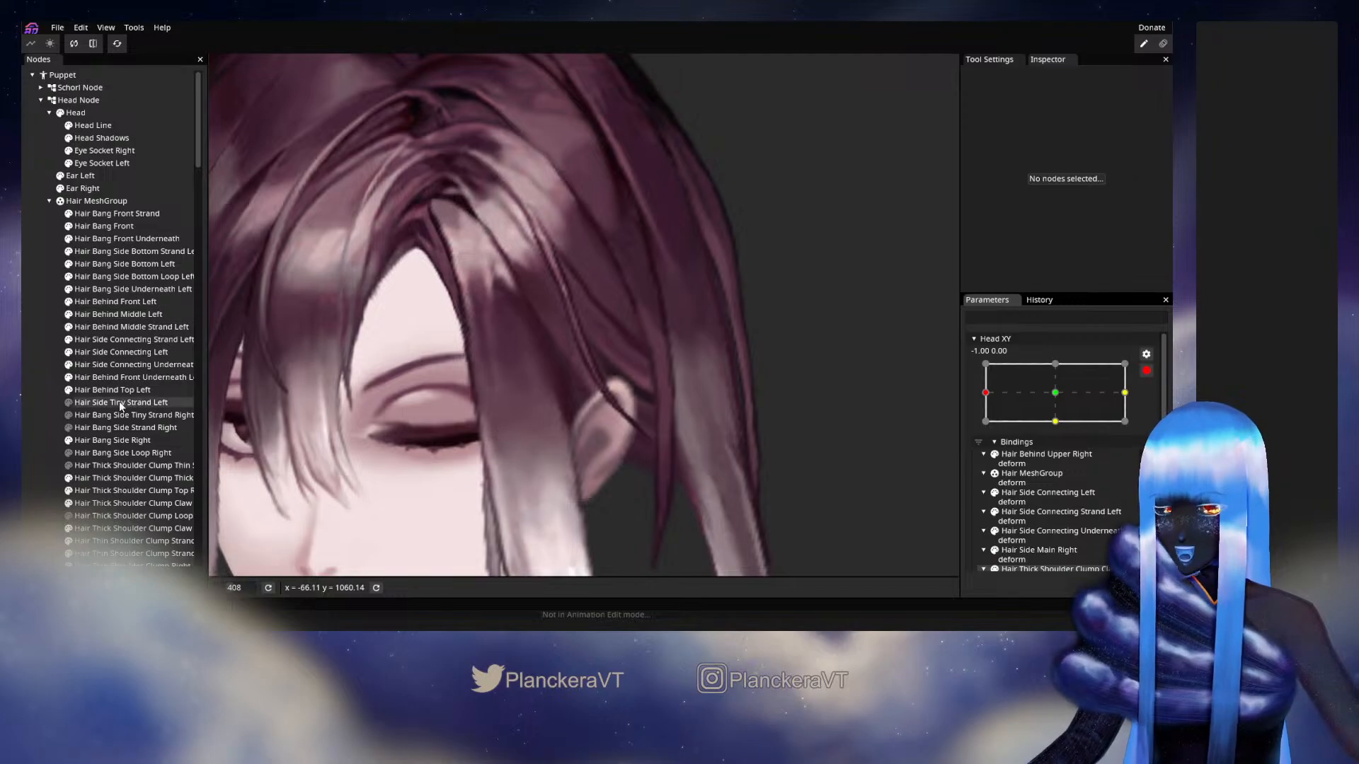
left_click(135, 327)
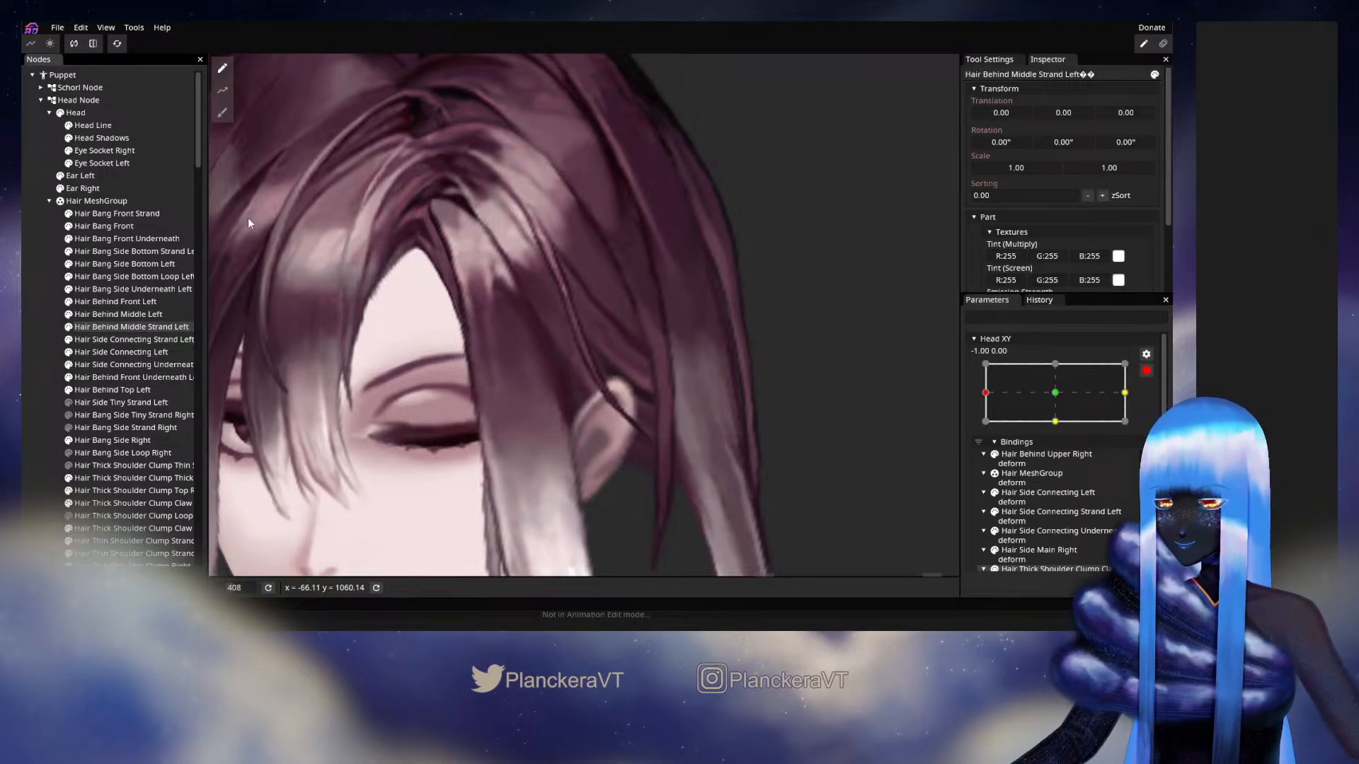
left_click(137, 341)
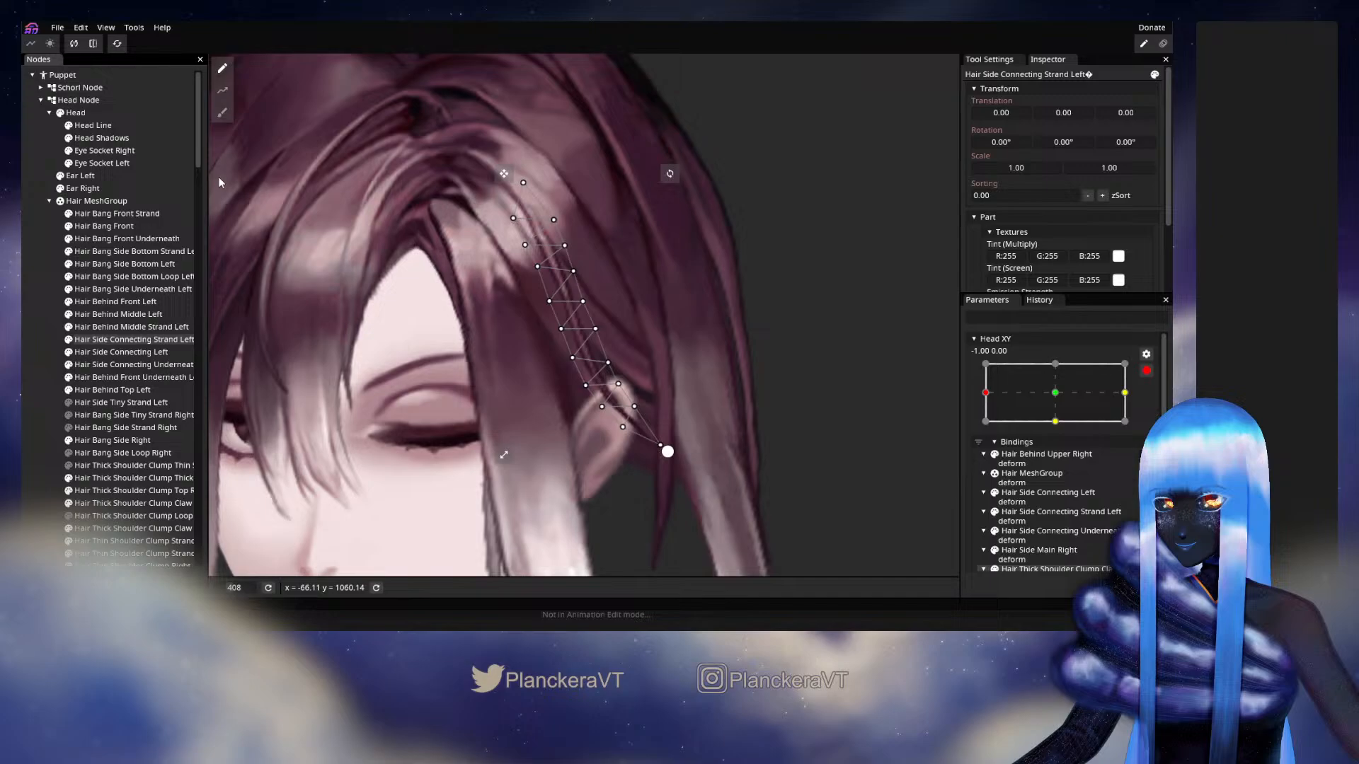
left_click(222, 112)
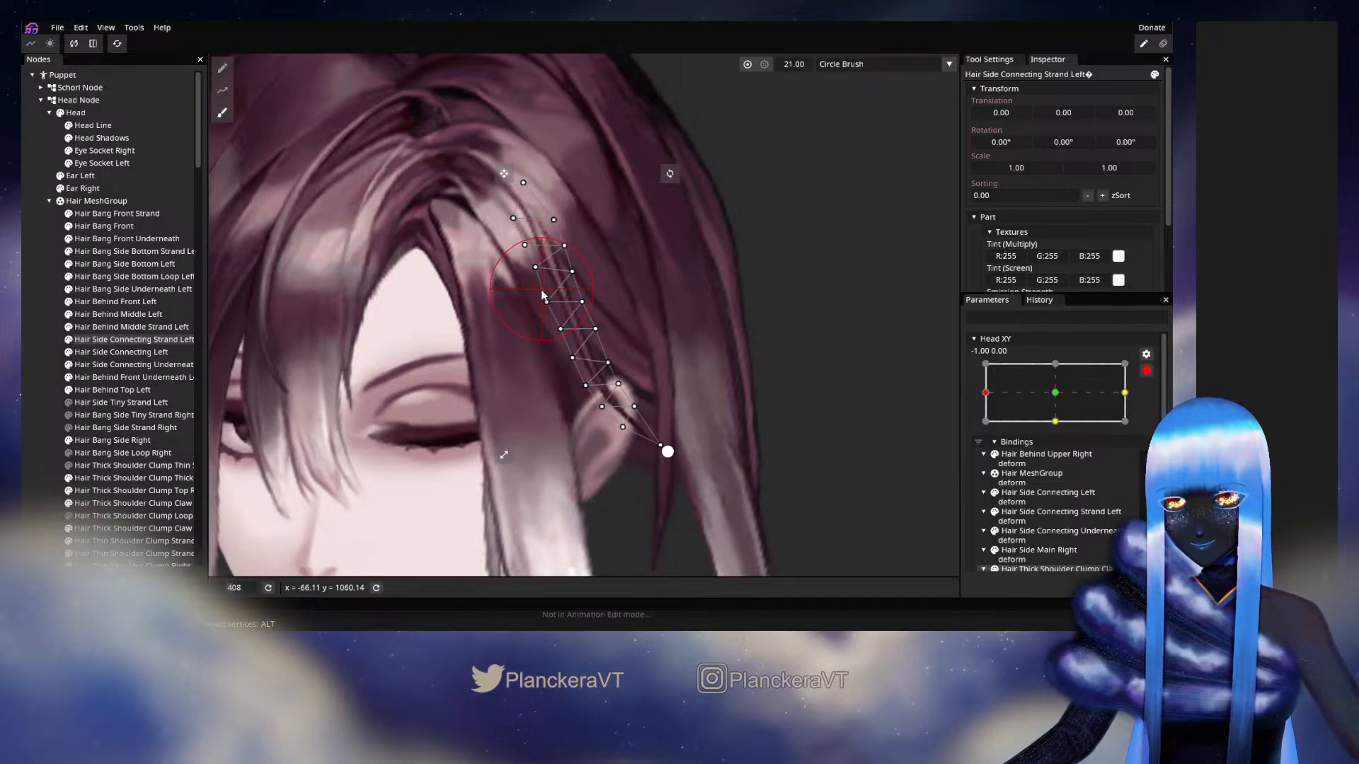
left_click(36, 325)
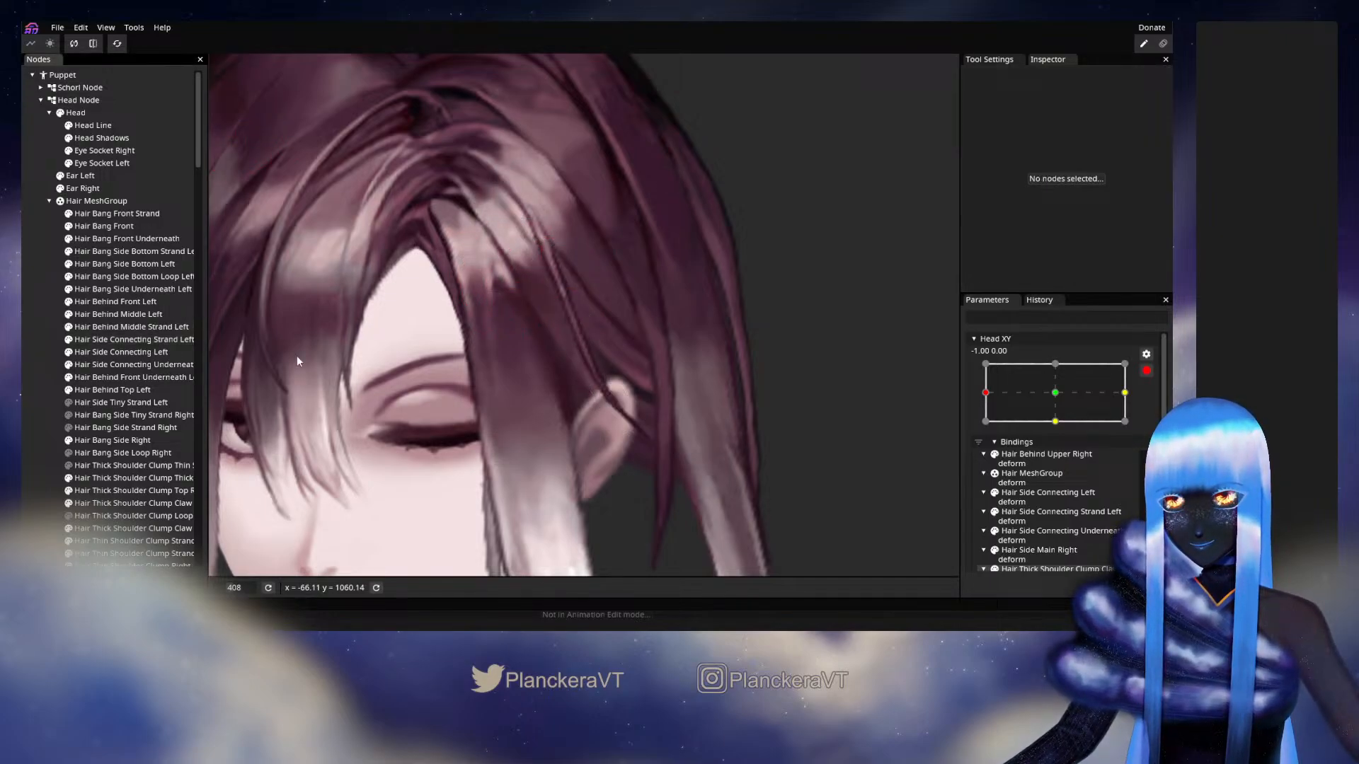
left_click(1147, 371)
mouse_move(985, 428)
left_mouse_down()
mouse_move(1059, 427)
mouse_move(986, 427)
left_mouse_up()
Move individual upper vertices of Hair Side Connecting Strand Left slightly upward at Head XY -1.00 0.00, and finish editing the keypoint
left_click(1154, 406)
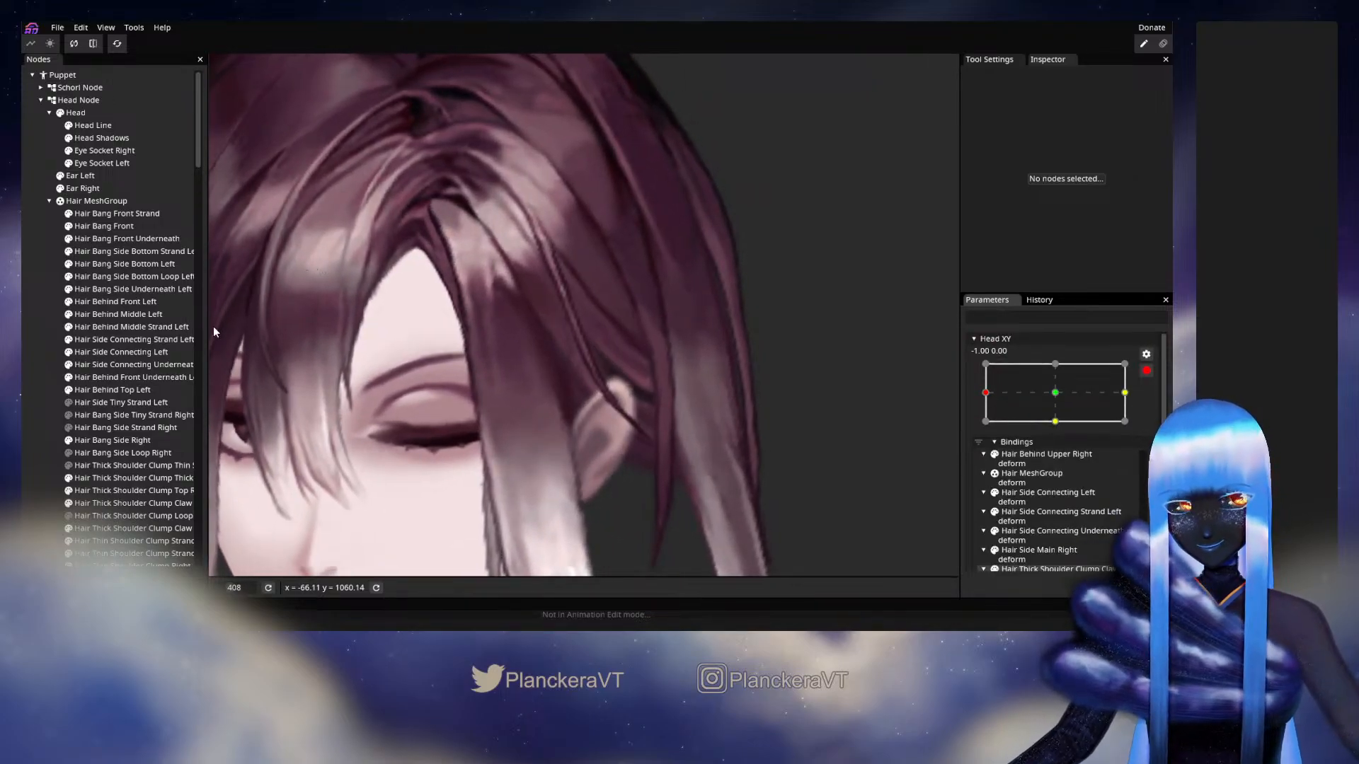
left_click(120, 341)
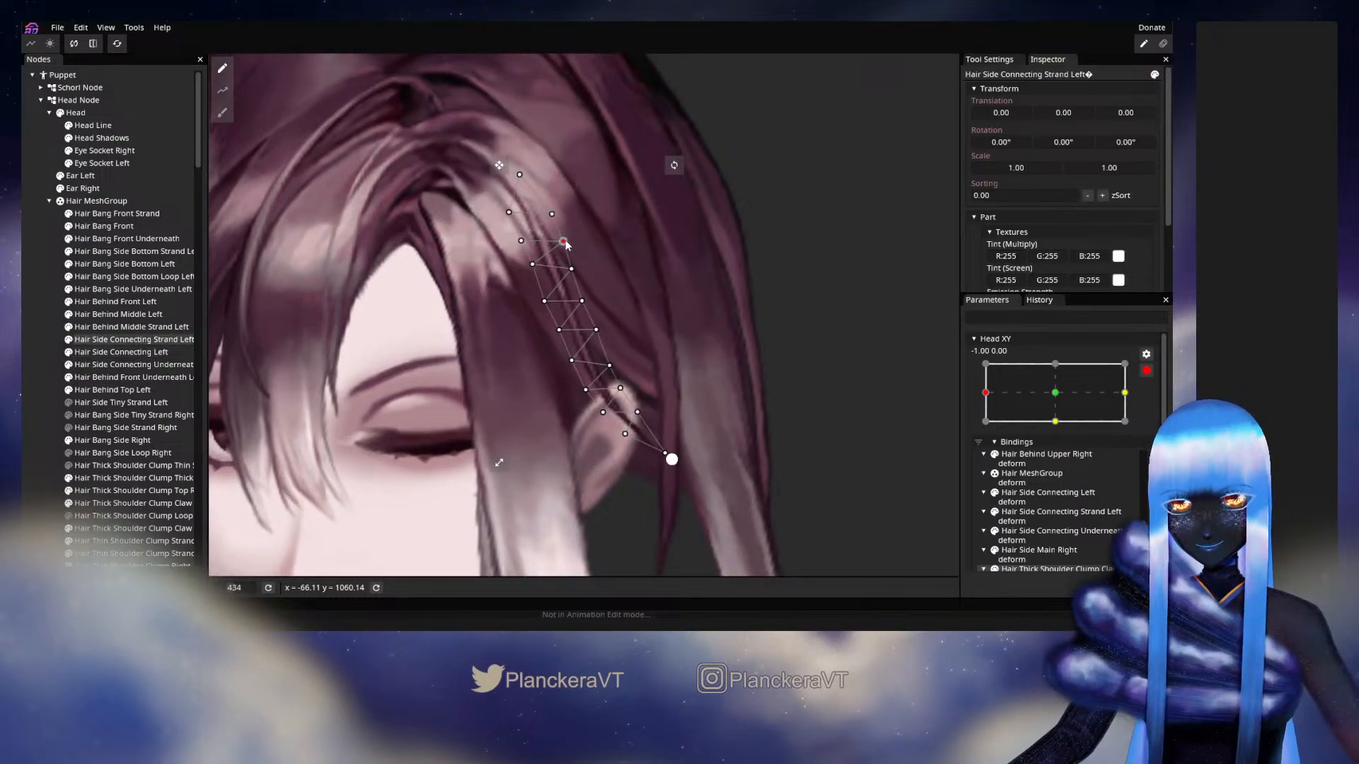
left_click(553, 212)
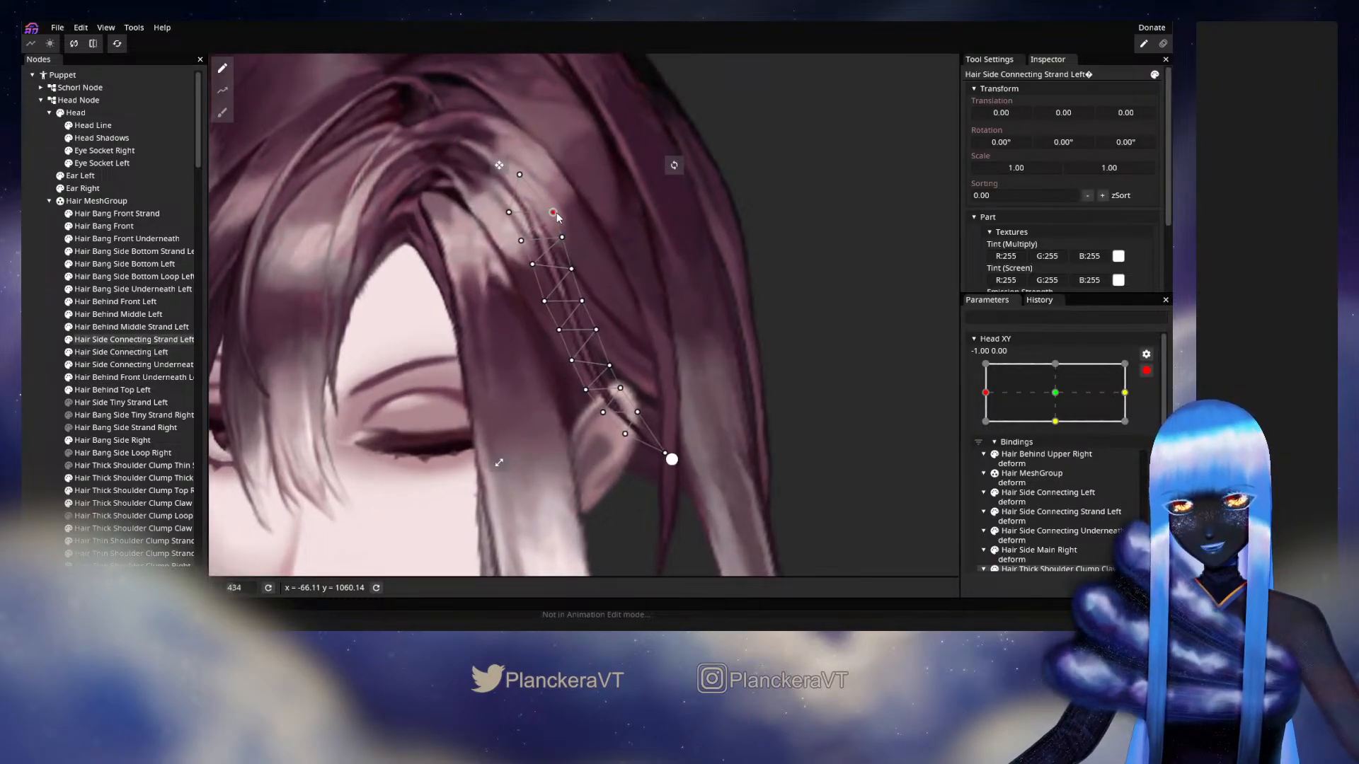
left_click(561, 238)
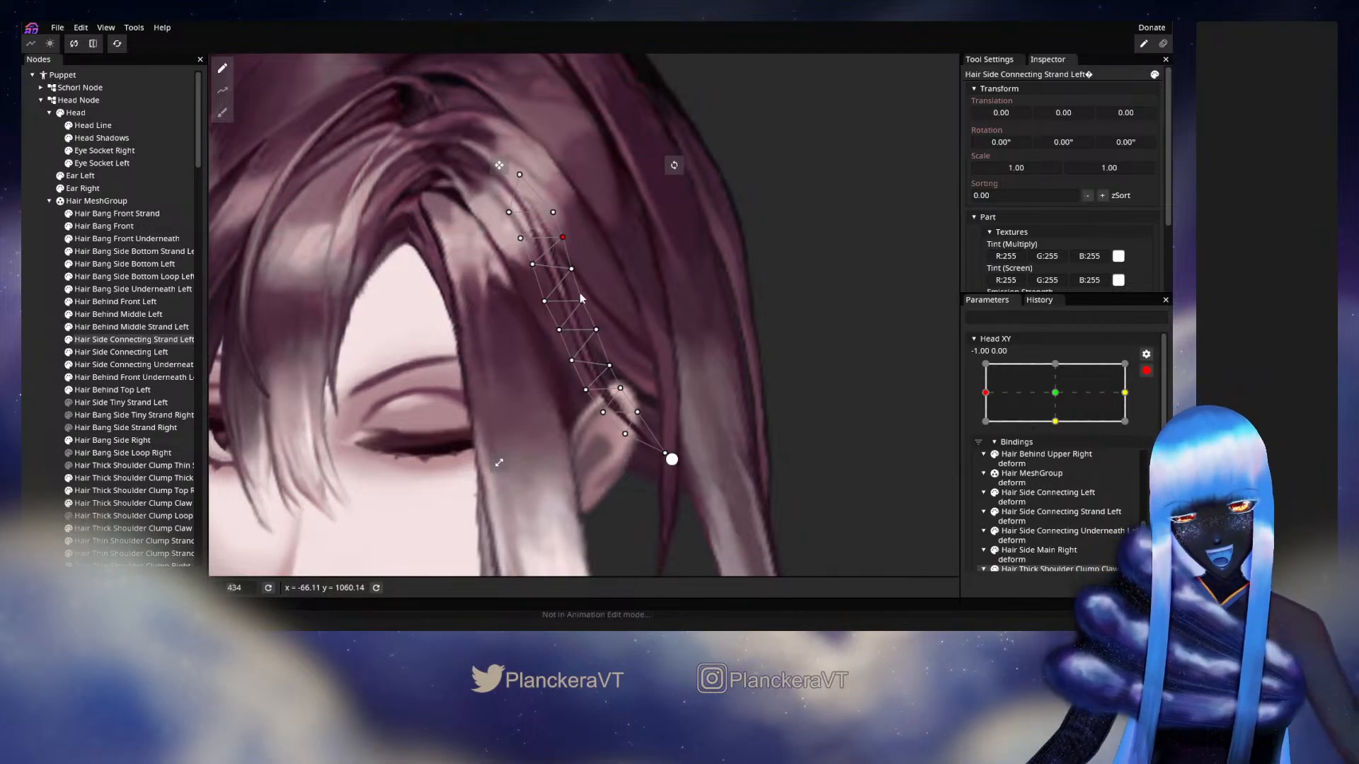
left_click(557, 430)
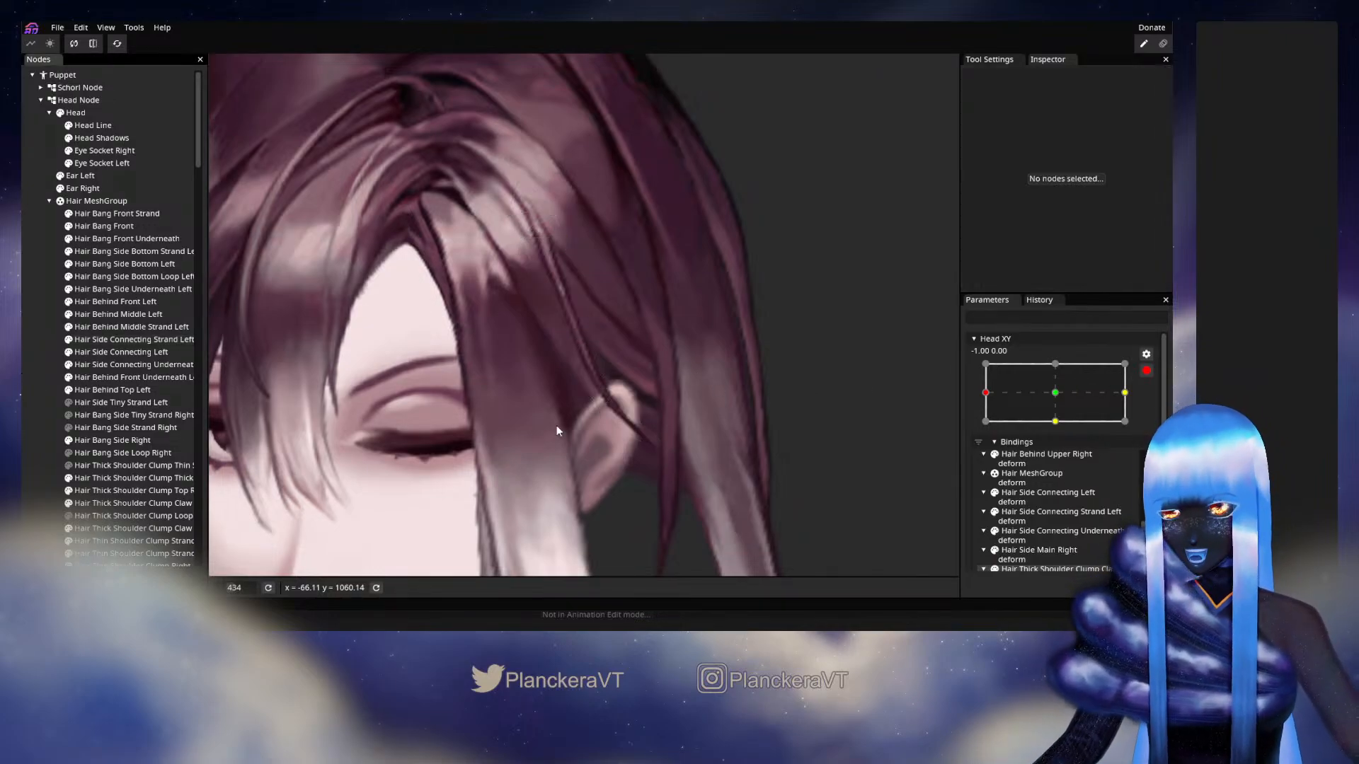
left_click(1144, 373)
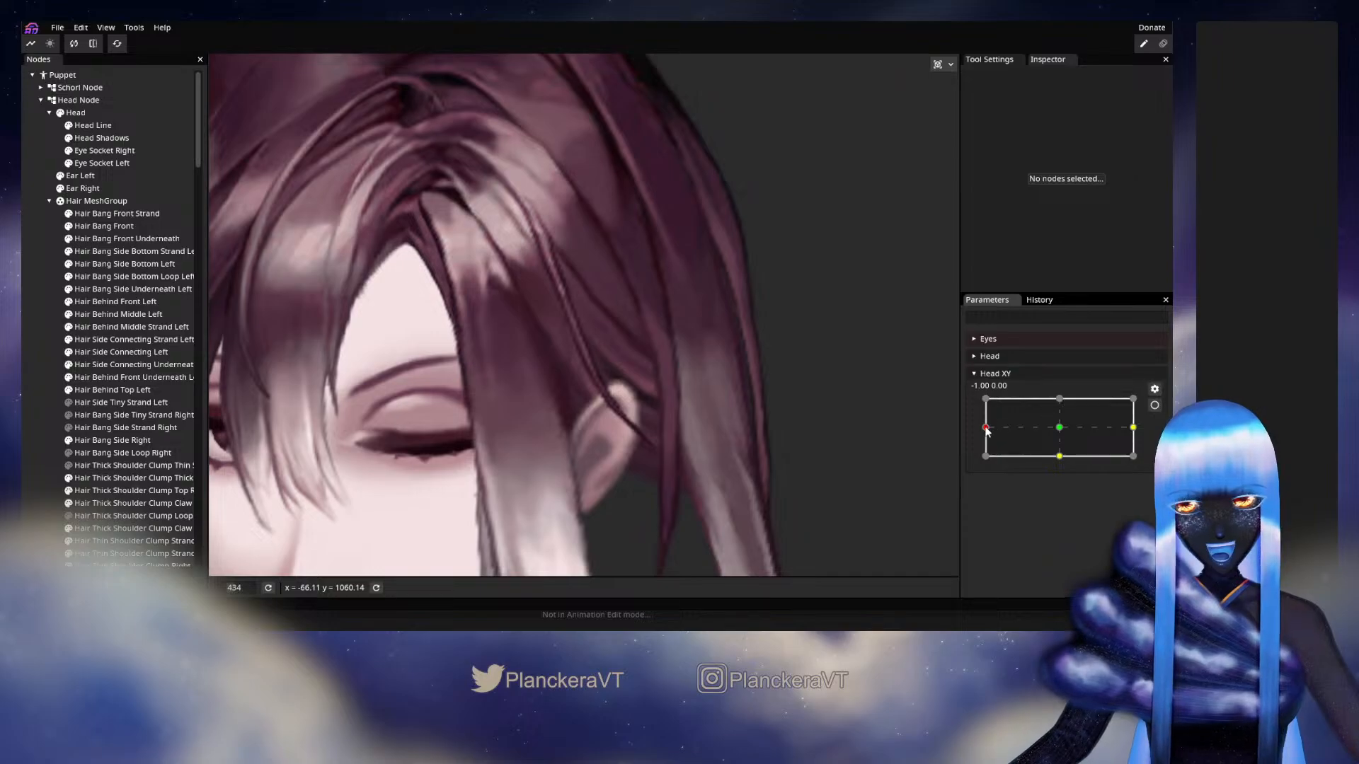
Nudge individual upper and middle vertices of Hair Side Connecting Strand Left at Head XY -1.00 0.00, and preview the head motion
mouse_move(987, 431)
left_mouse_down()
mouse_move(1059, 439)
mouse_move(989, 428)
mouse_move(986, 412)
left_mouse_up()
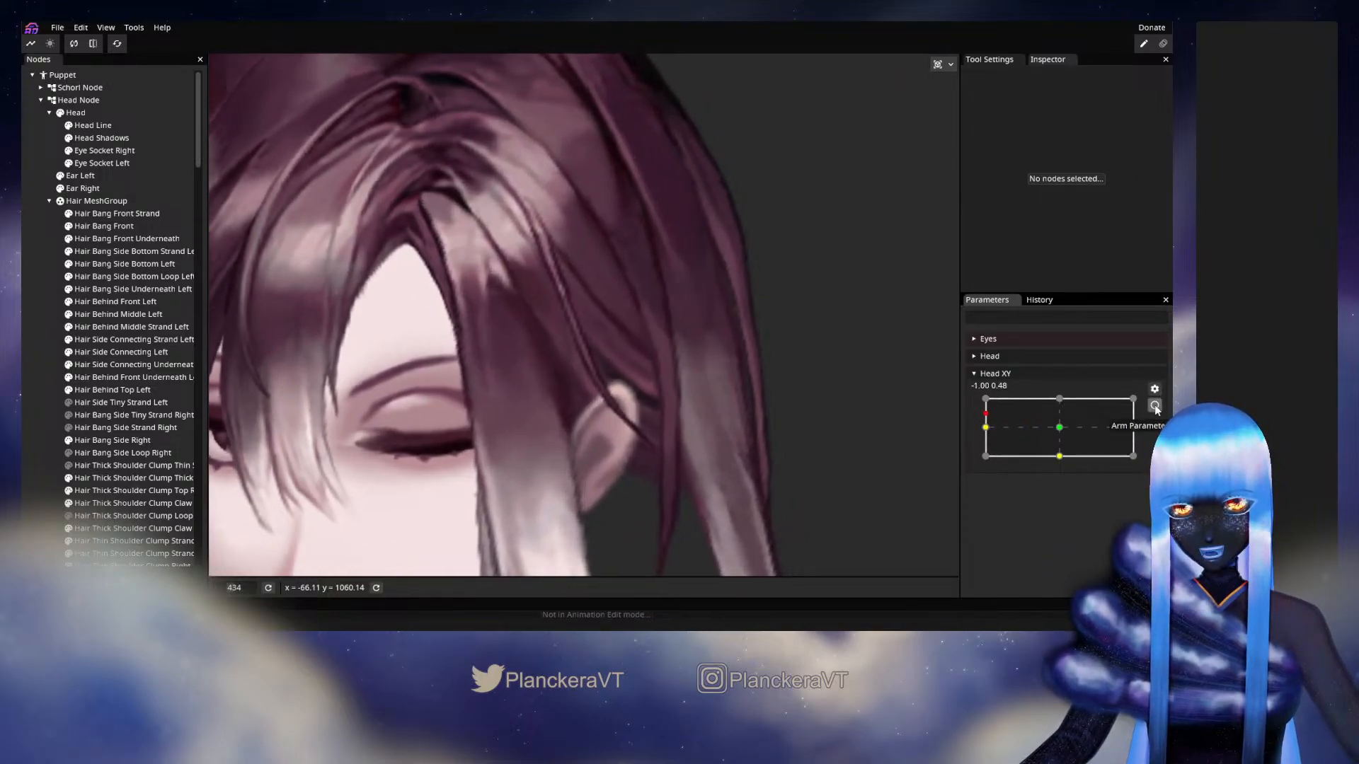
left_click(1157, 407)
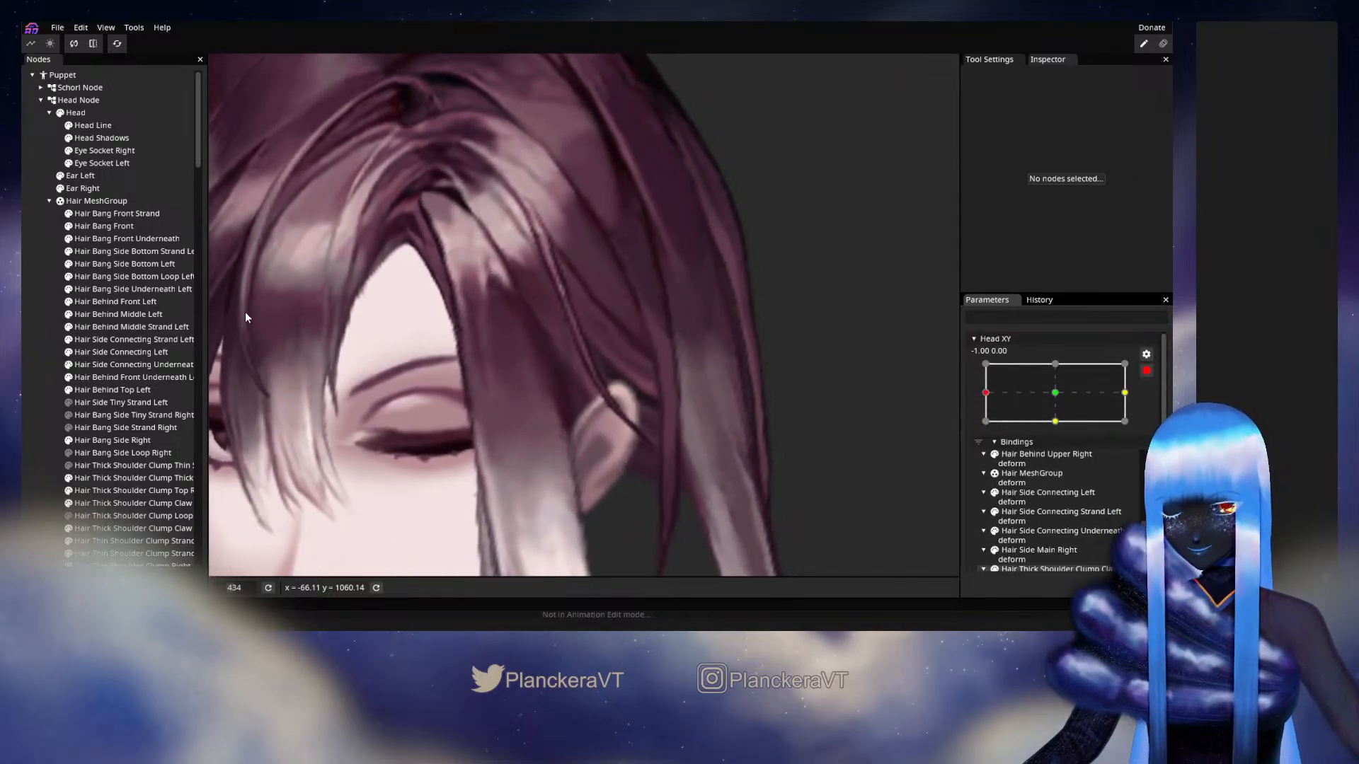
left_click(122, 337)
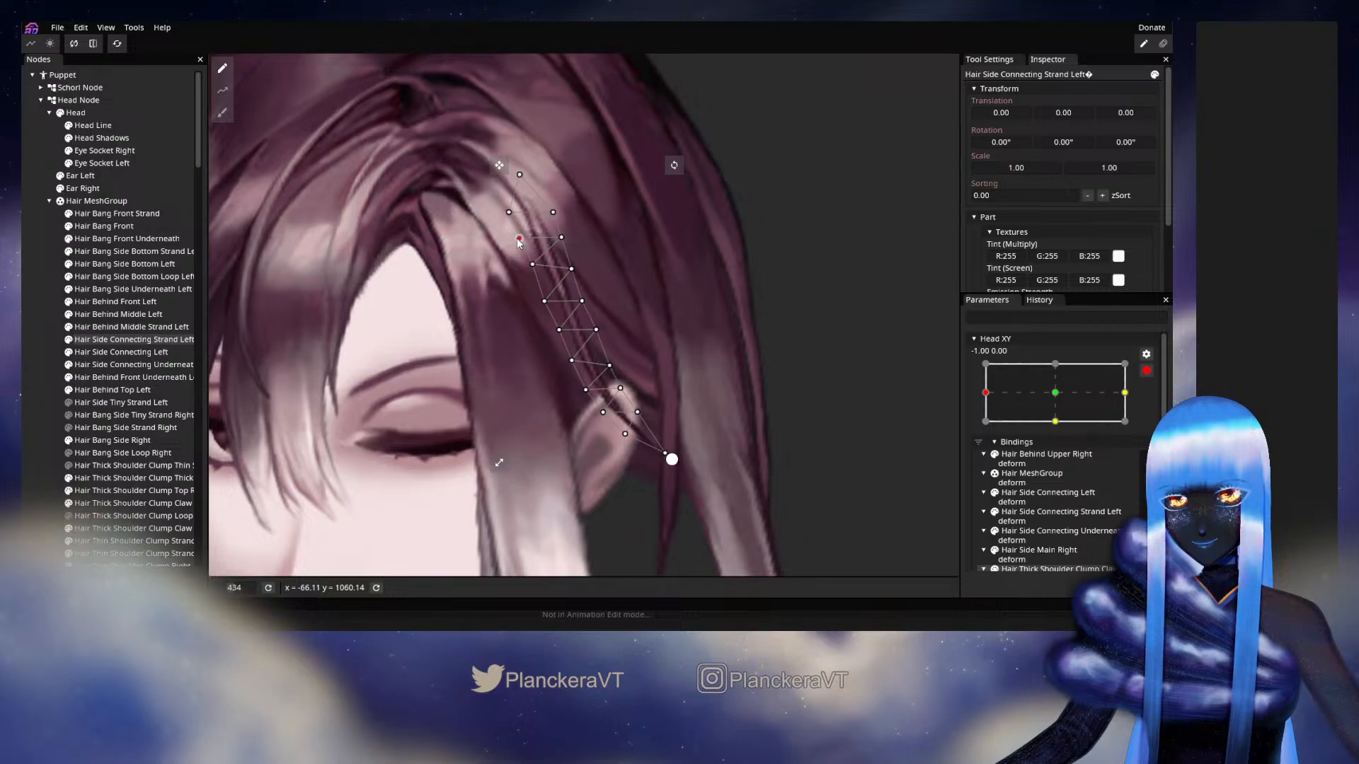
left_click_drag(518, 238, 519, 239)
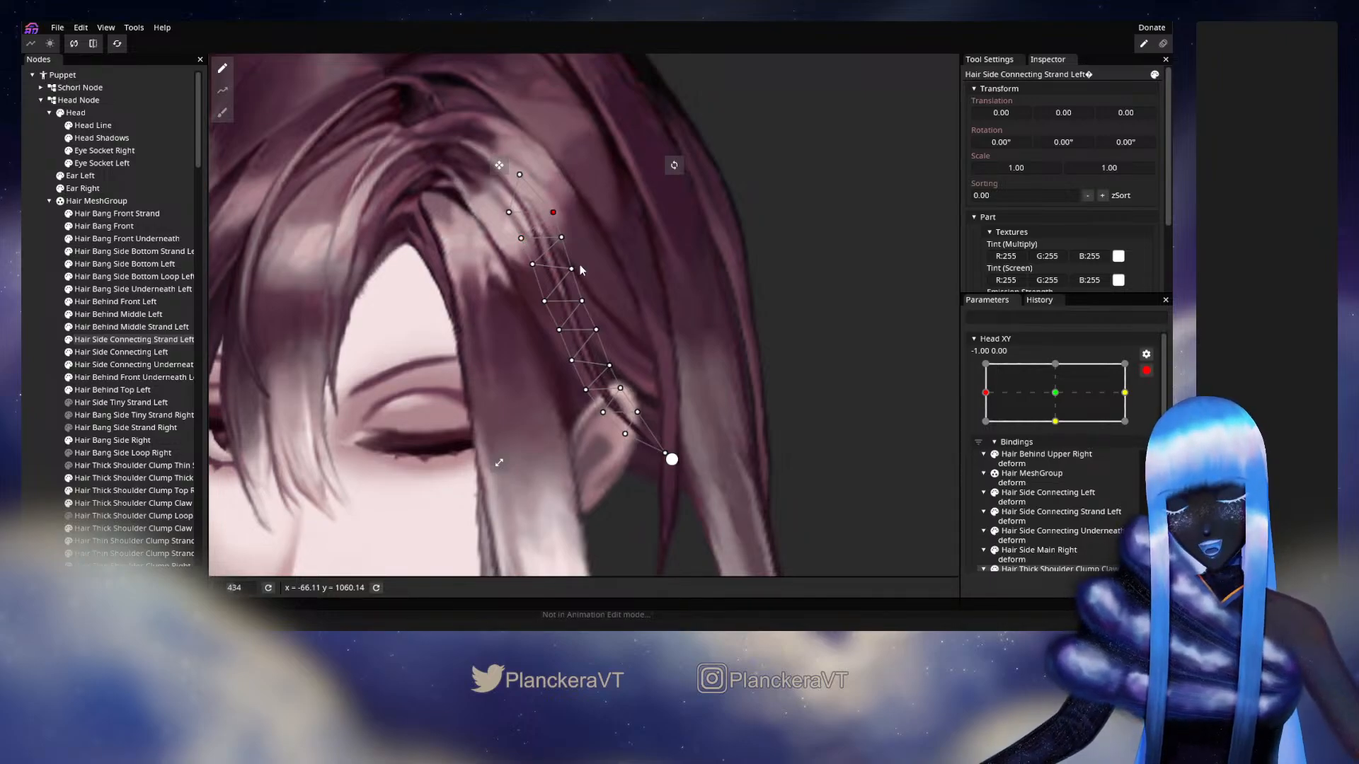
left_click(562, 237)
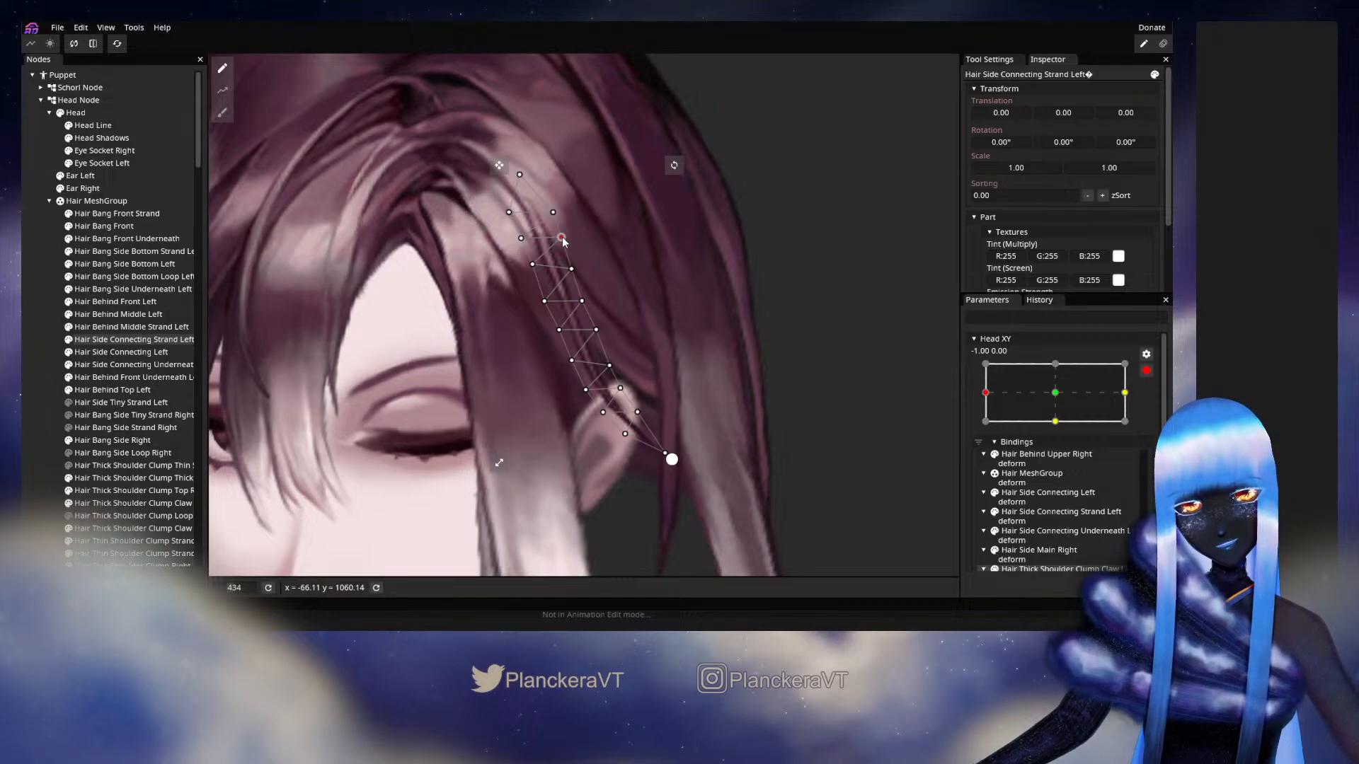
left_click(532, 265)
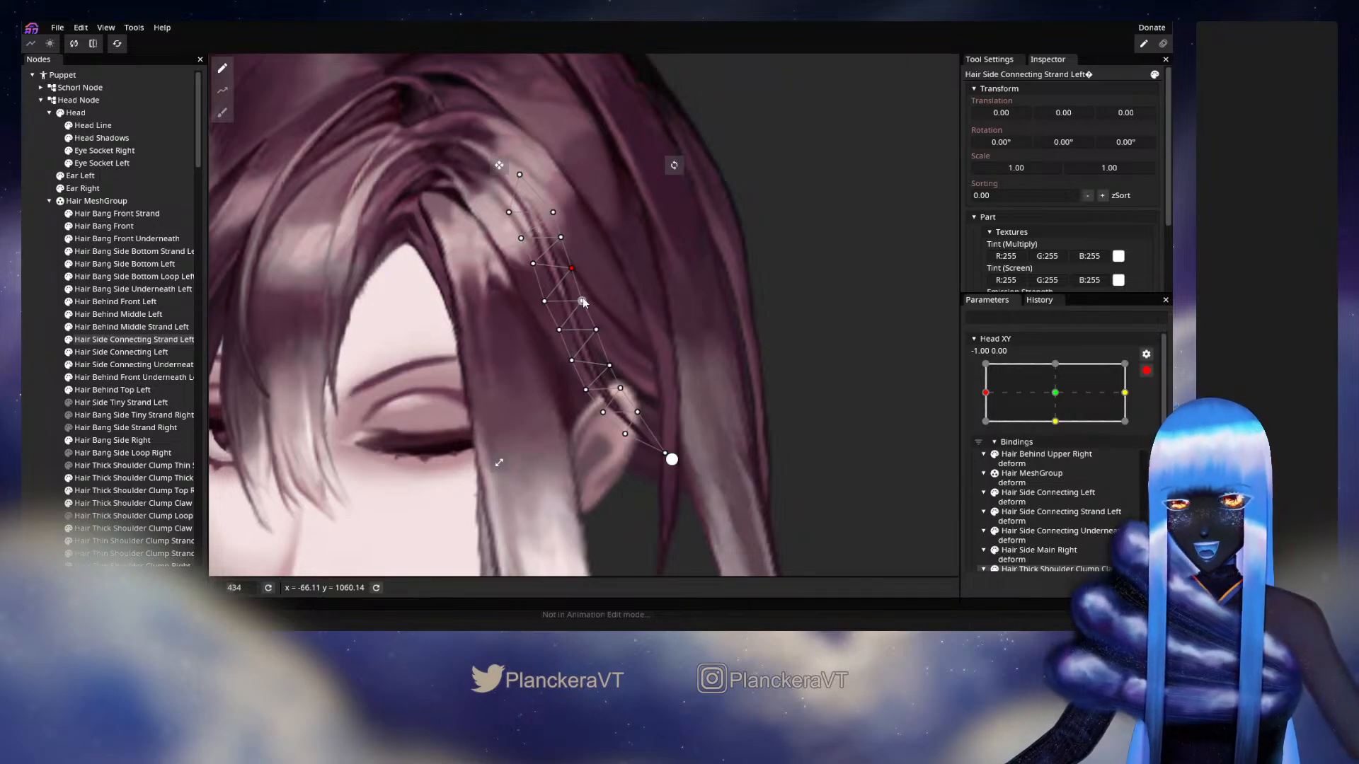
left_click(558, 330)
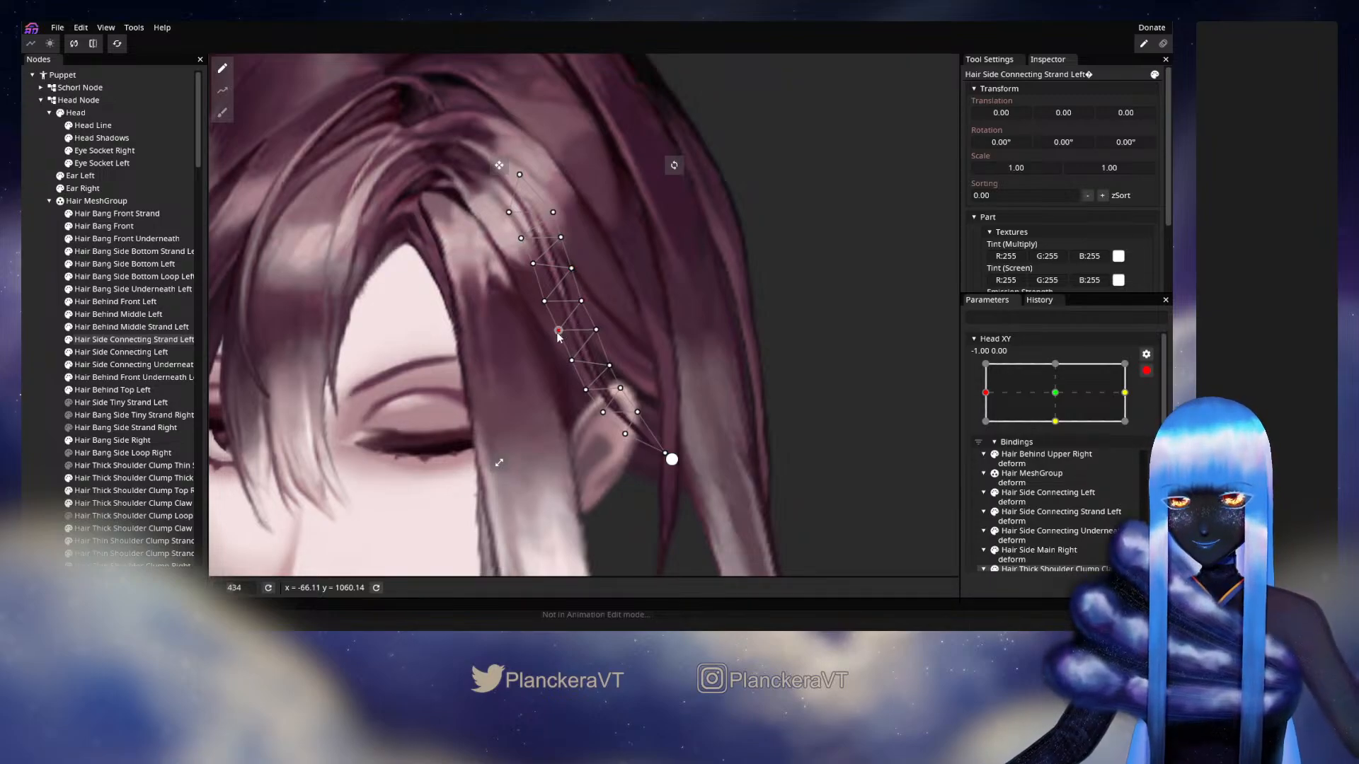
left_click(27, 348)
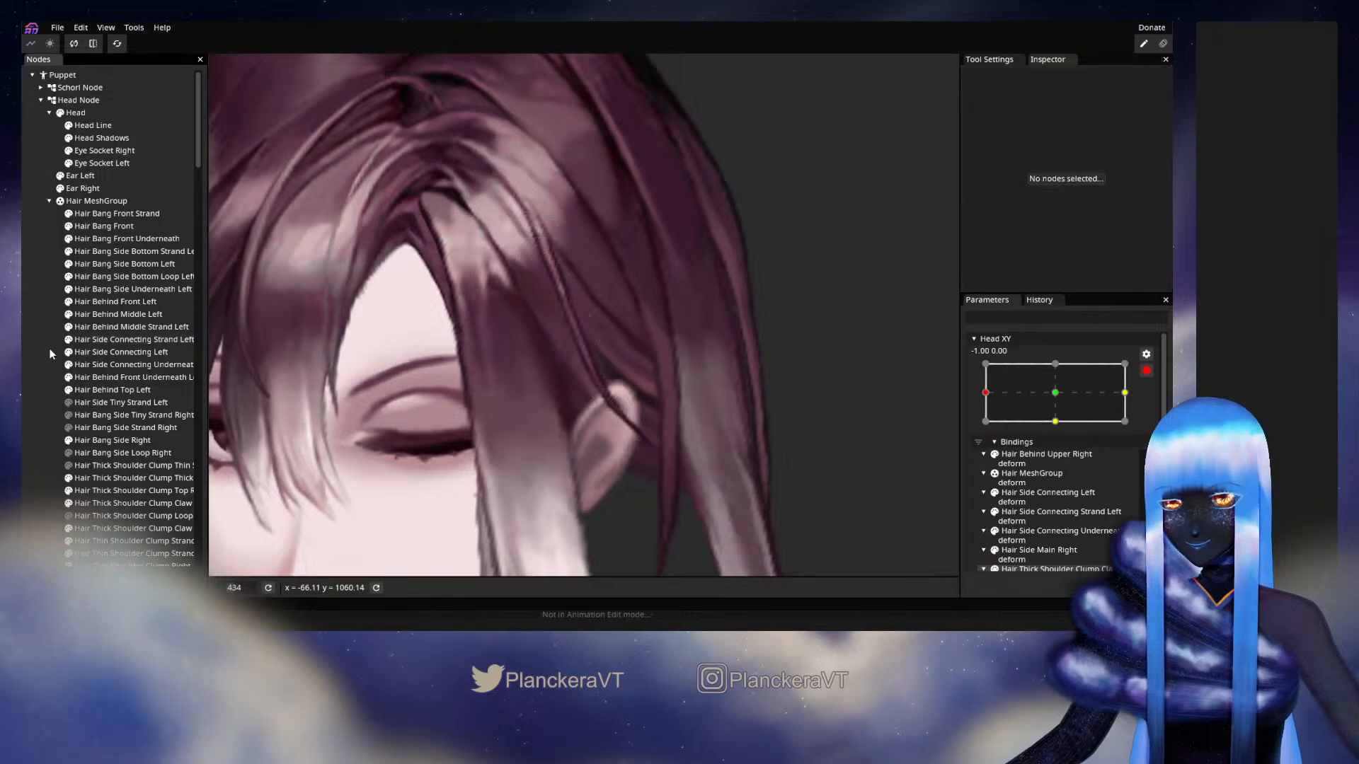
scroll(744, 409, "down", 4)
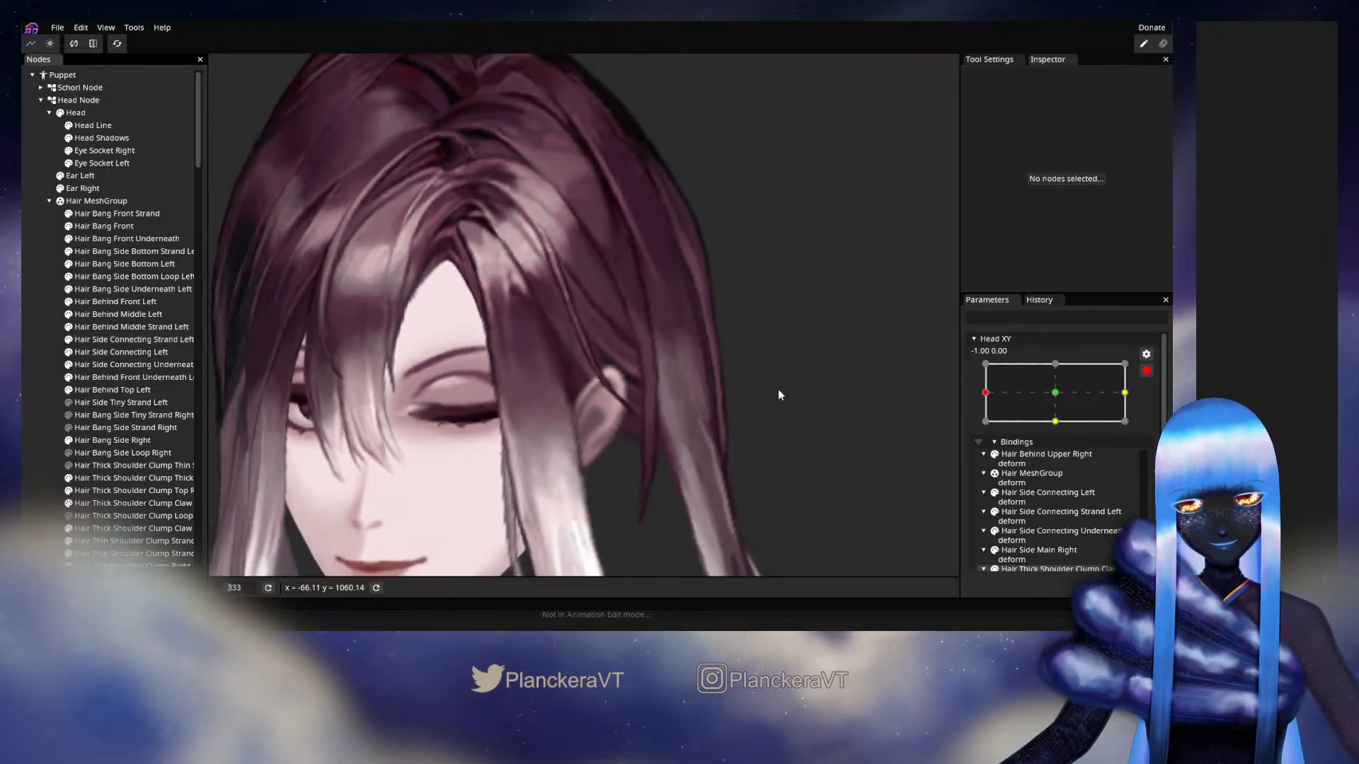
left_click(1147, 370)
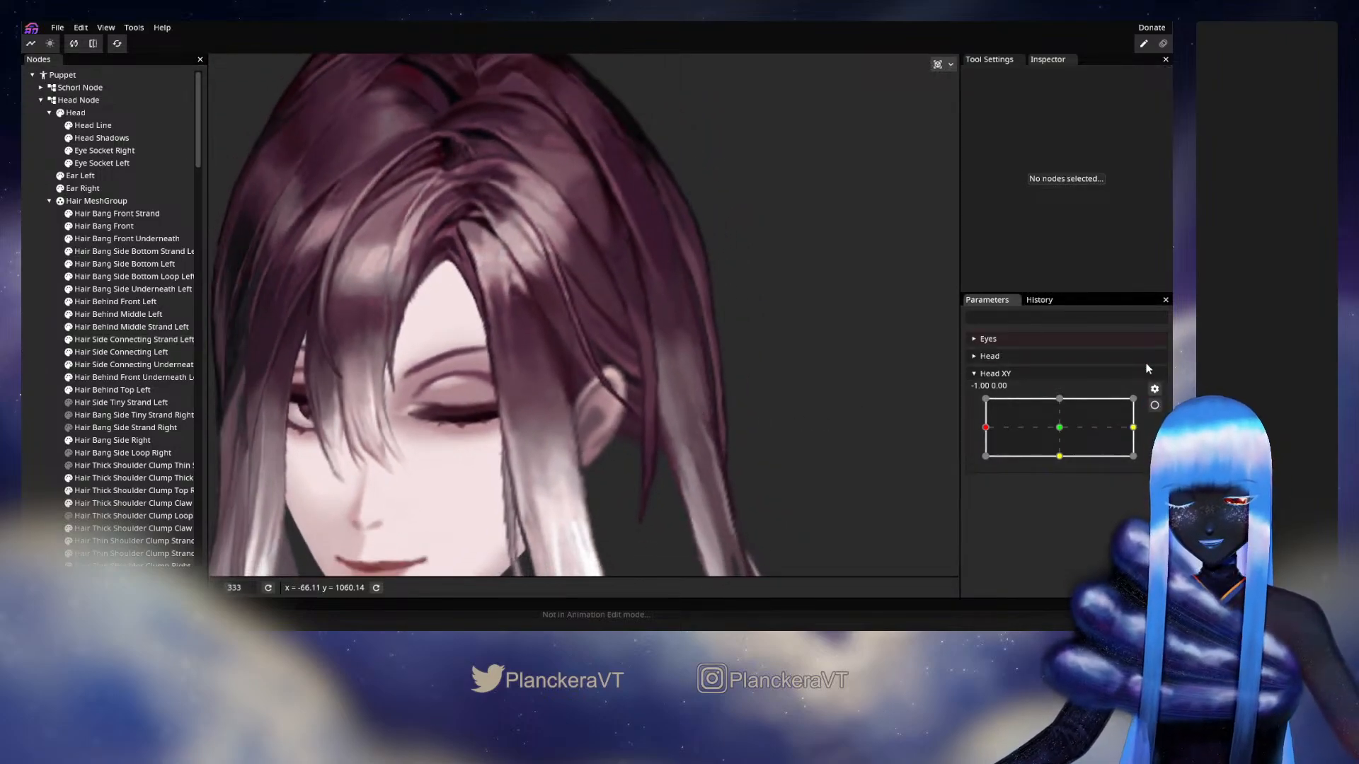
mouse_move(995, 430)
left_mouse_down()
mouse_move(1059, 434)
mouse_move(988, 436)
mouse_move(1055, 446)
mouse_move(984, 437)
left_mouse_up()
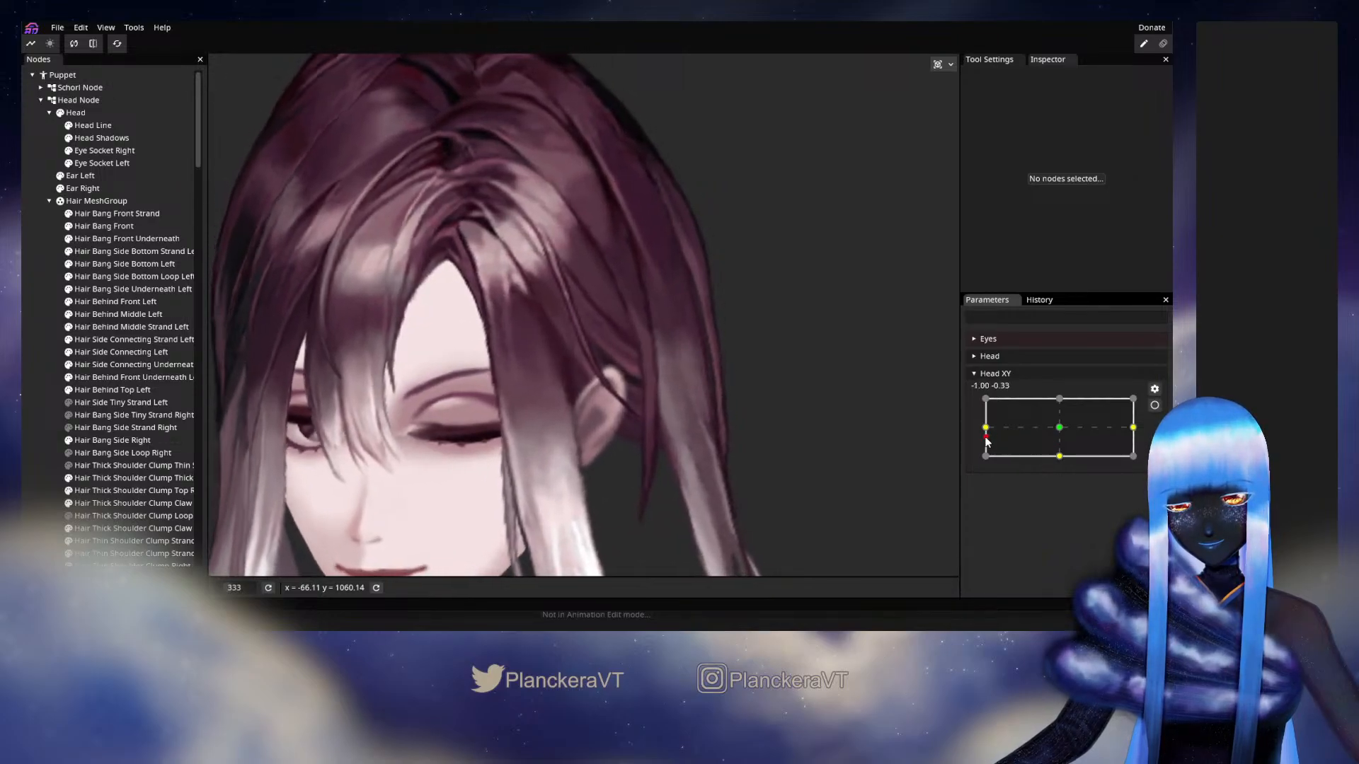
Move the tip and lower outer vertices of Hair Side Connecting Strand Left slightly up and inward at Head XY -1.00 0.00, and preview the motion
left_click(1154, 405)
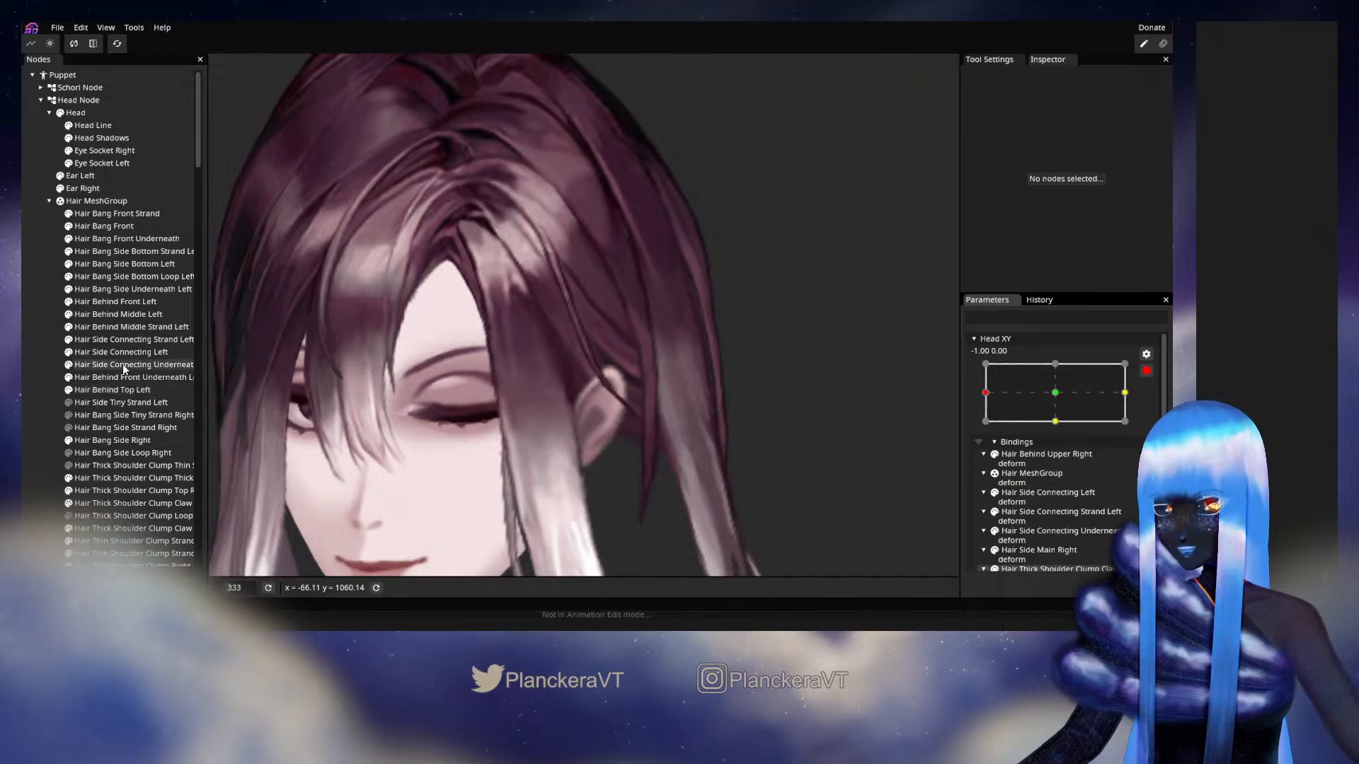
left_click(117, 339)
scroll(467, 418, "up", 2)
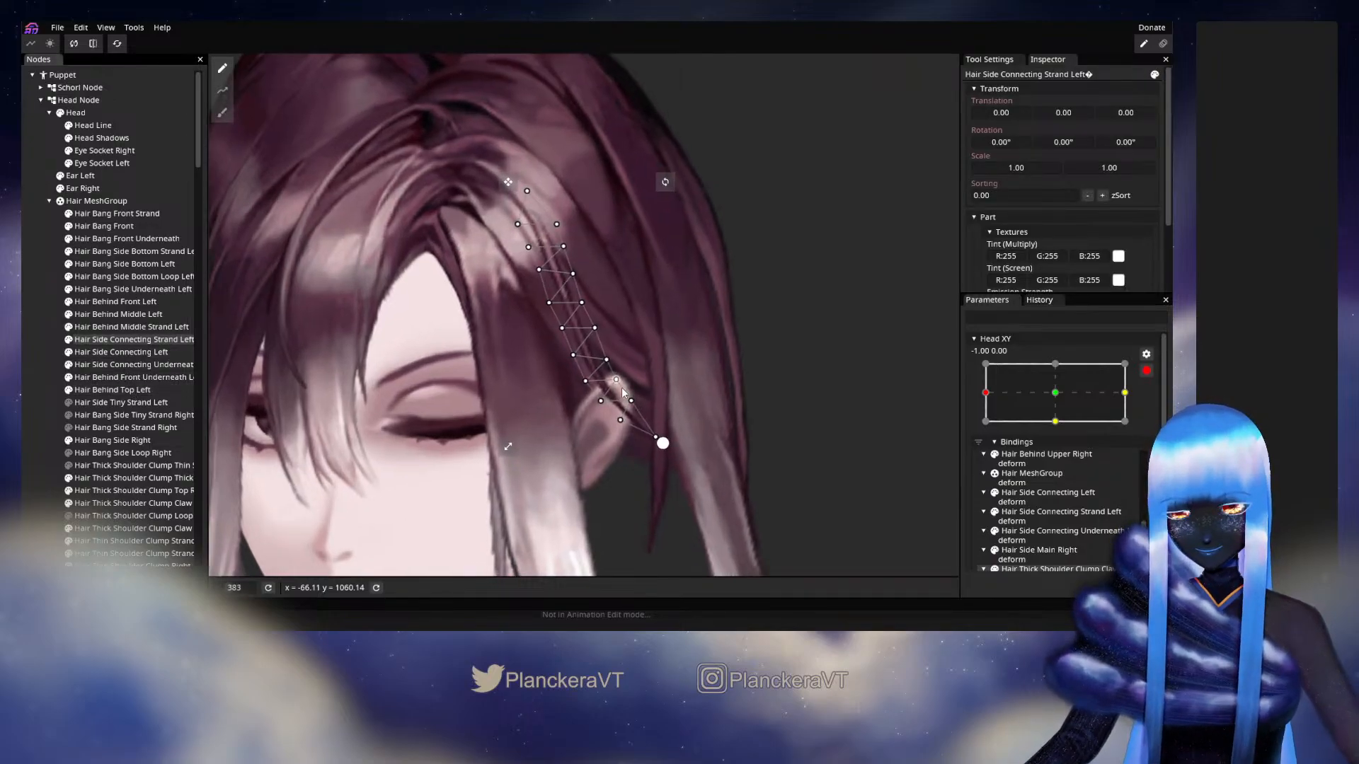
left_click_drag(607, 358, 629, 396)
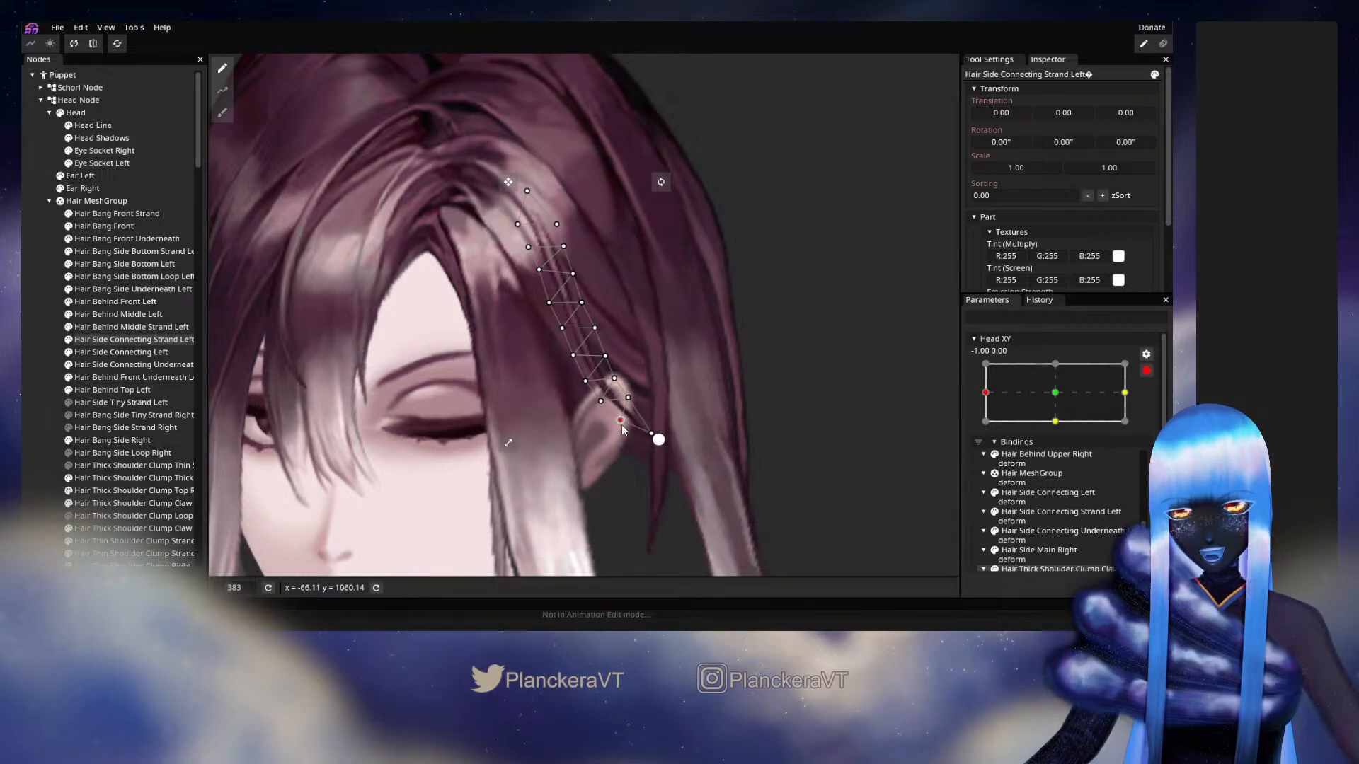
left_click(621, 420)
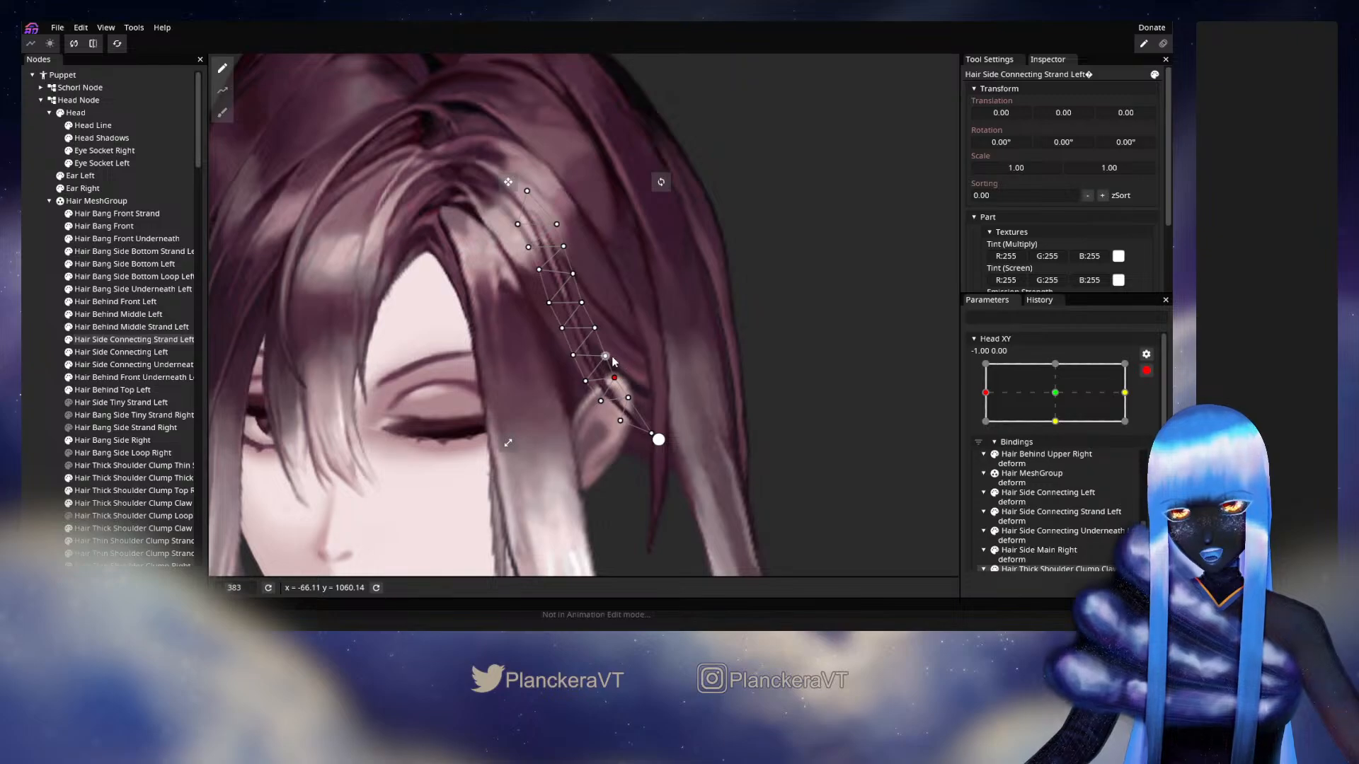
left_click(29, 335)
left_click(1147, 371)
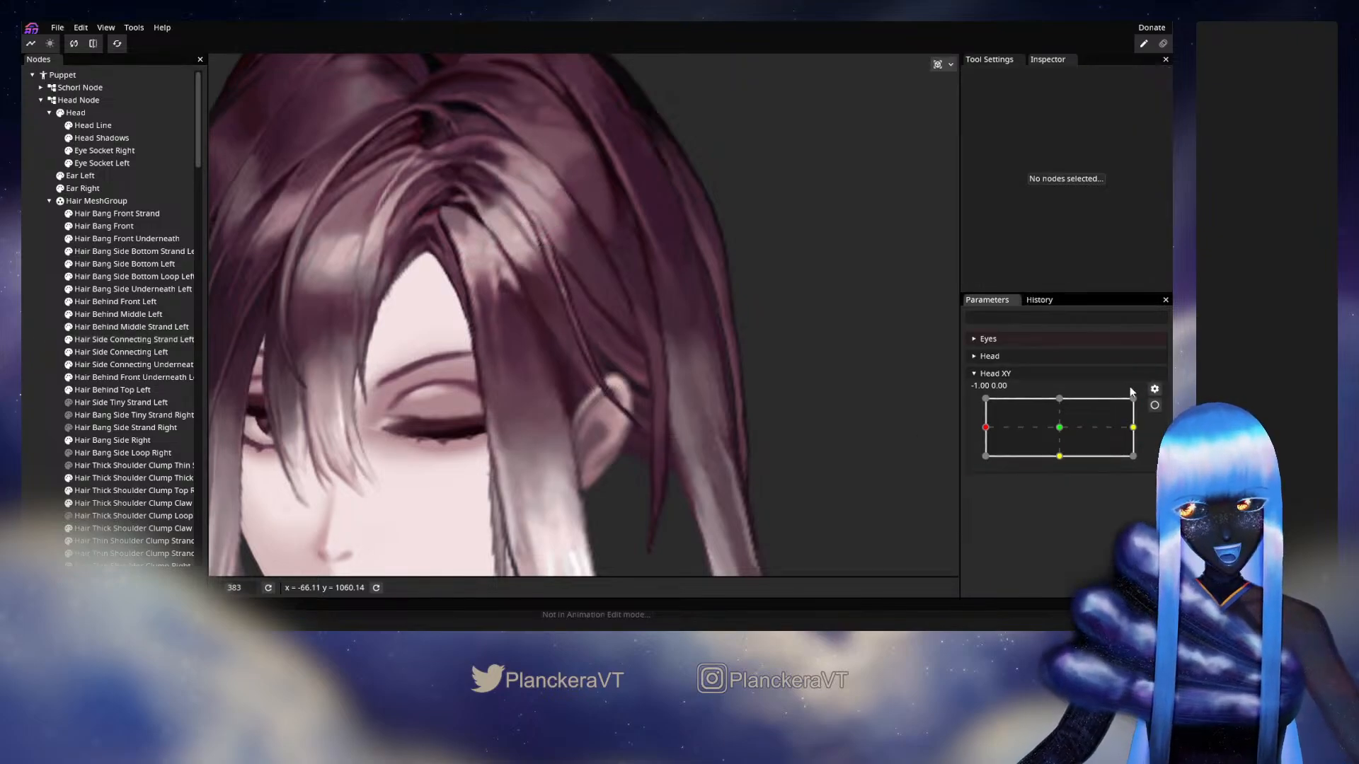
mouse_move(998, 429)
left_mouse_down()
mouse_move(1026, 424)
mouse_move(986, 428)
left_mouse_up()
Push the lower-middle outer edge of Hair Side Connecting Strand Left slightly inward with the 21.00 circle brush, and preview the head turn
left_click(1154, 405)
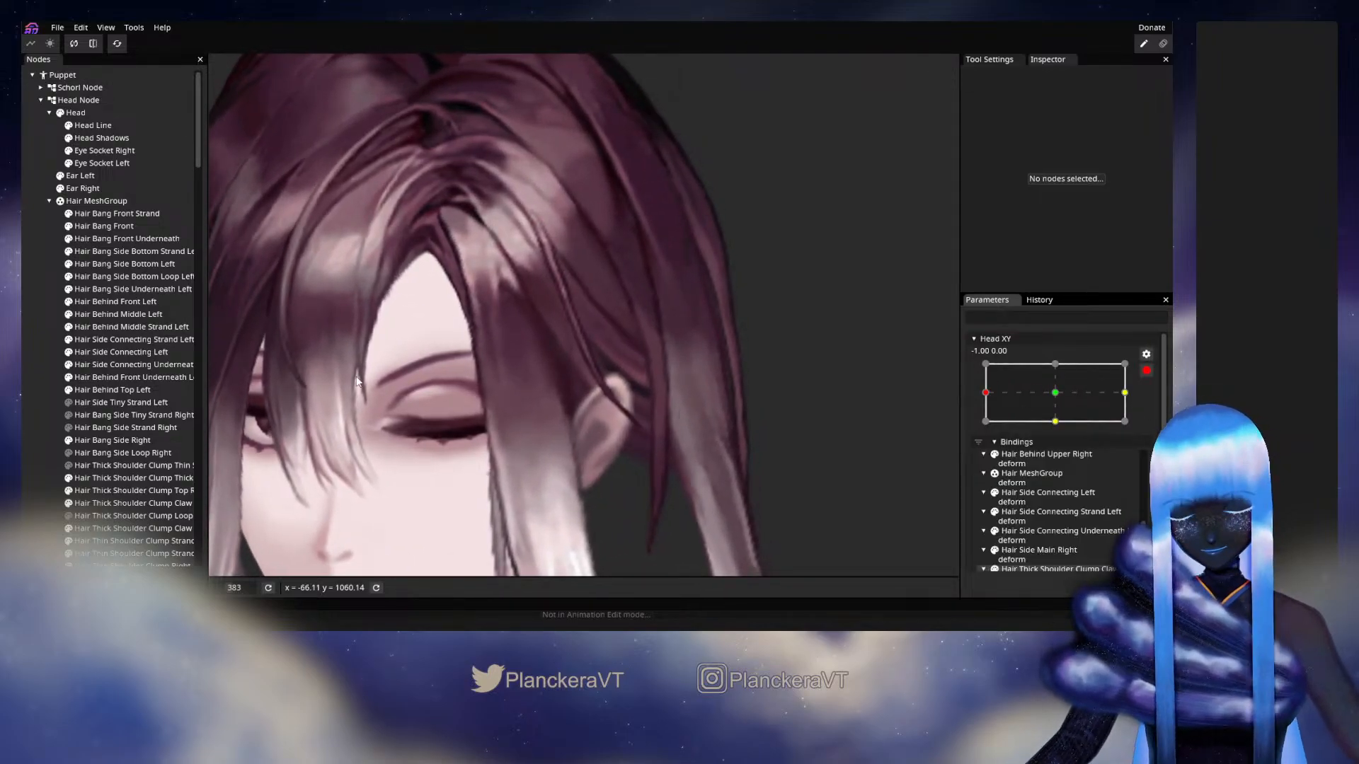
left_click(134, 341)
left_click(222, 113)
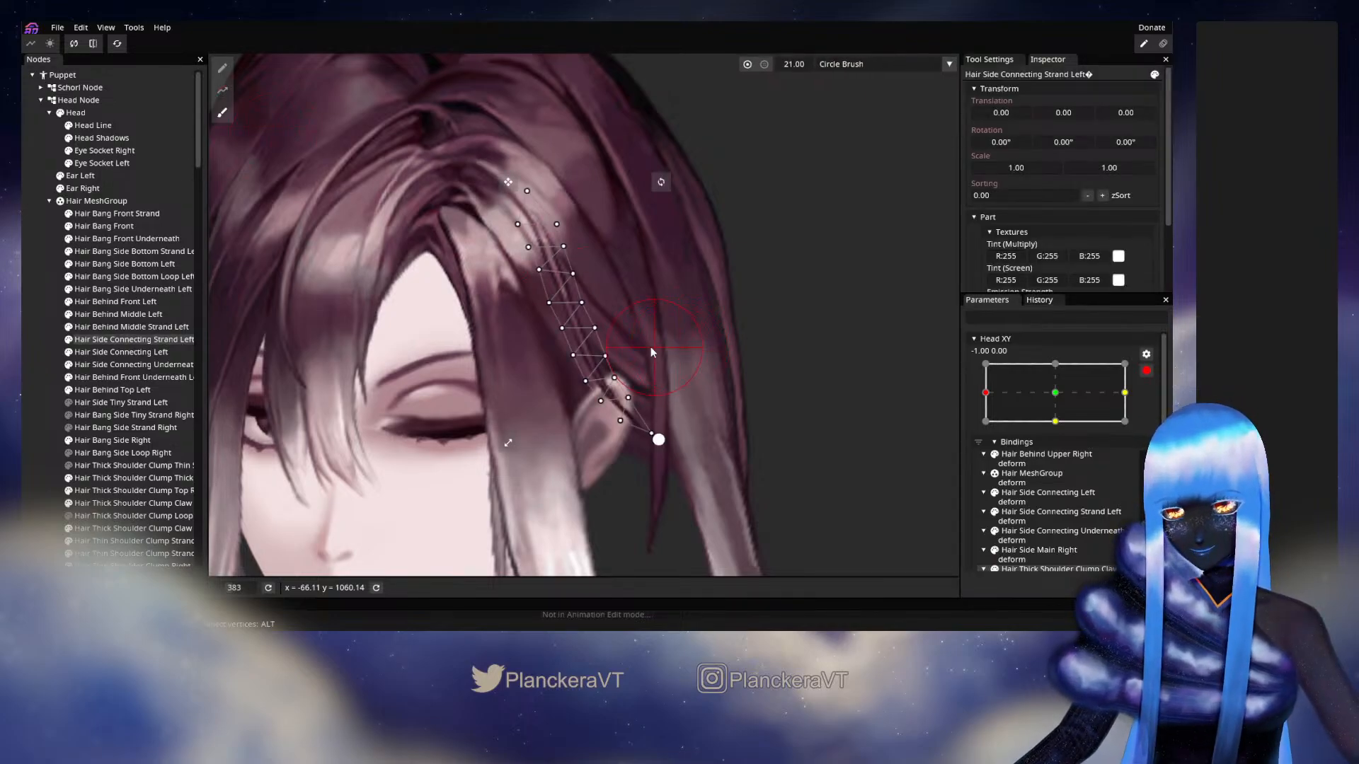
left_click_drag(632, 334, 619, 316)
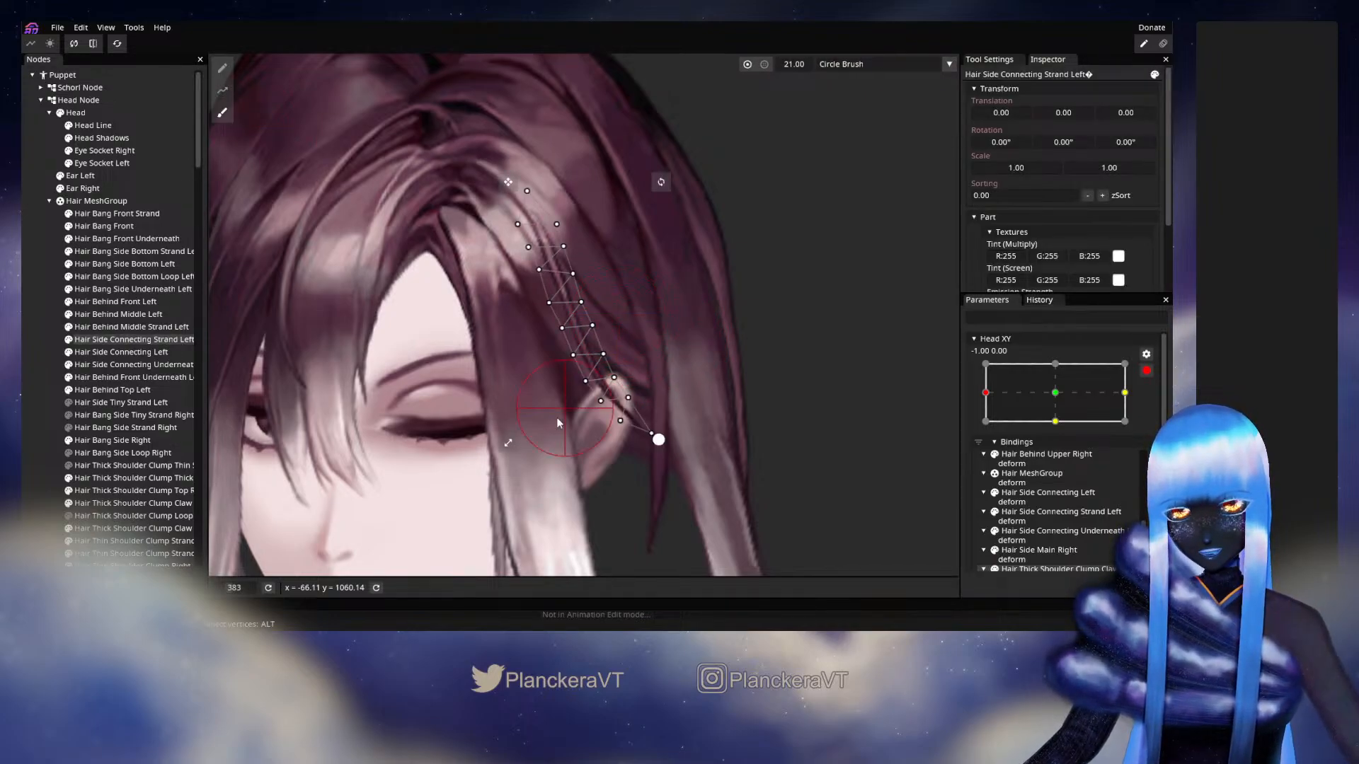
left_click(47, 393)
left_click(1146, 371)
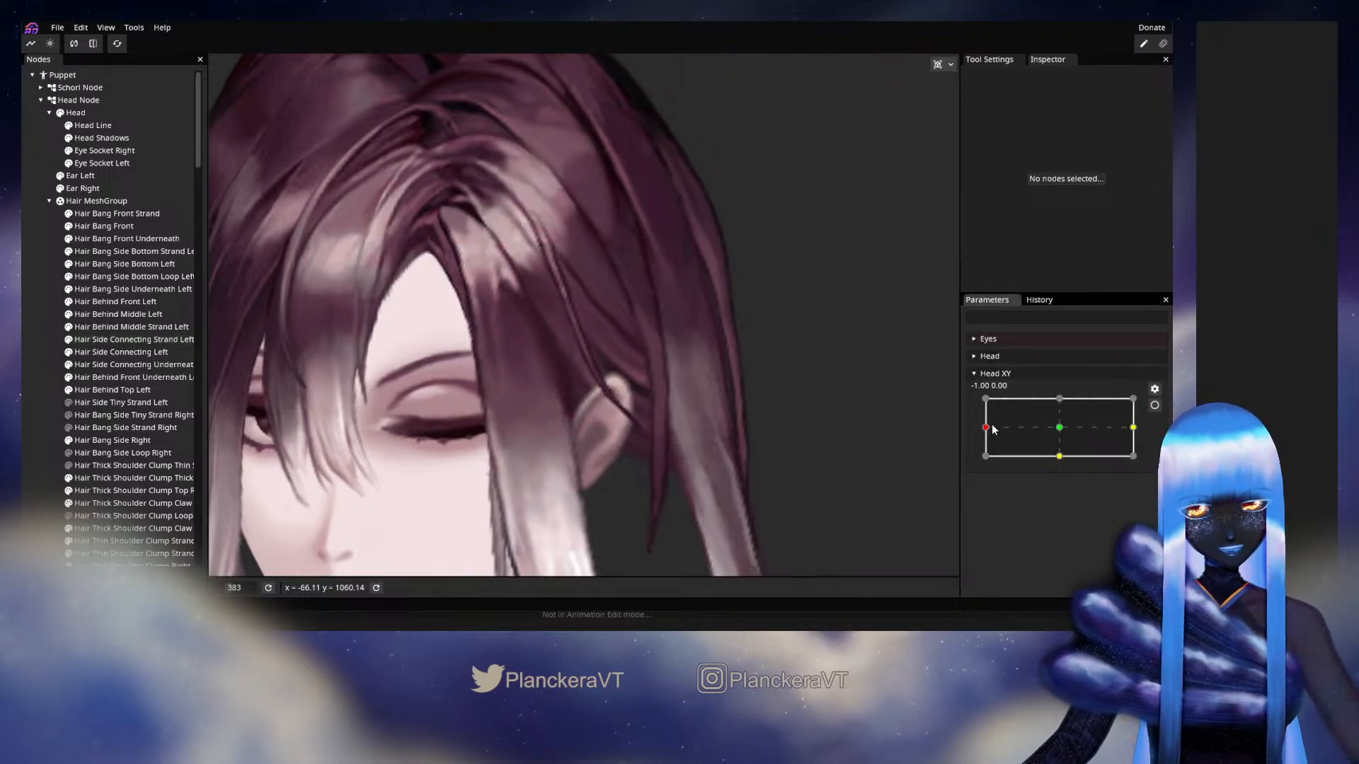
mouse_move(992, 426)
left_mouse_down()
mouse_move(1050, 424)
mouse_move(981, 419)
mouse_move(1026, 418)
mouse_move(1014, 420)
left_mouse_up()
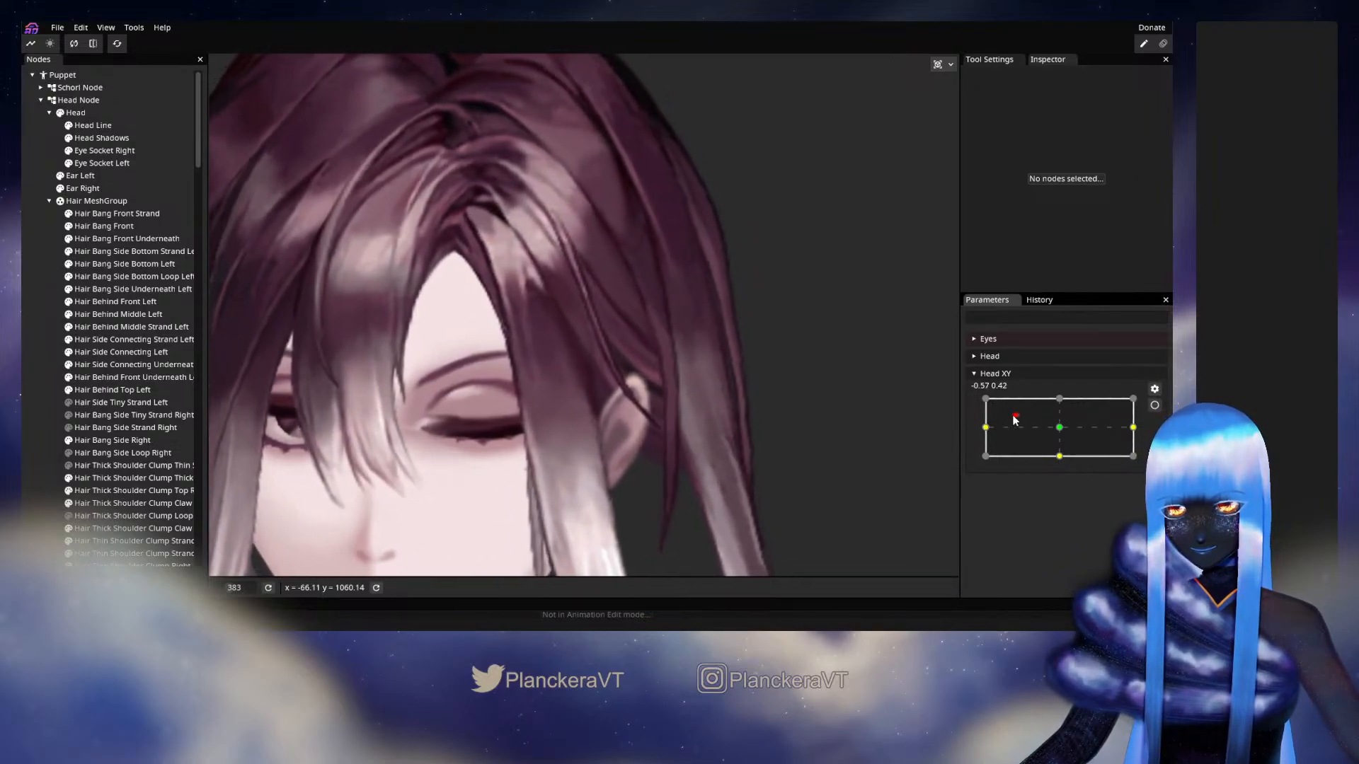
left_click(1154, 404)
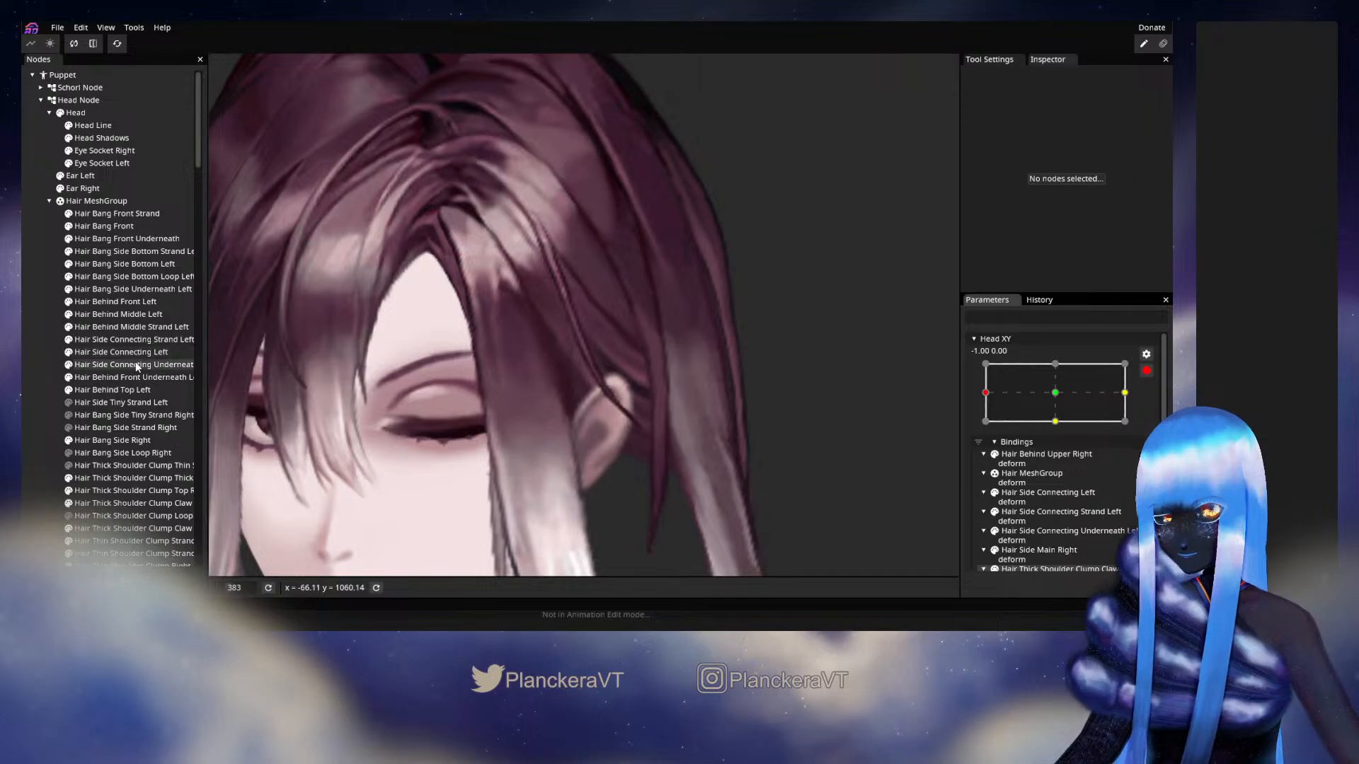
left_click(138, 342)
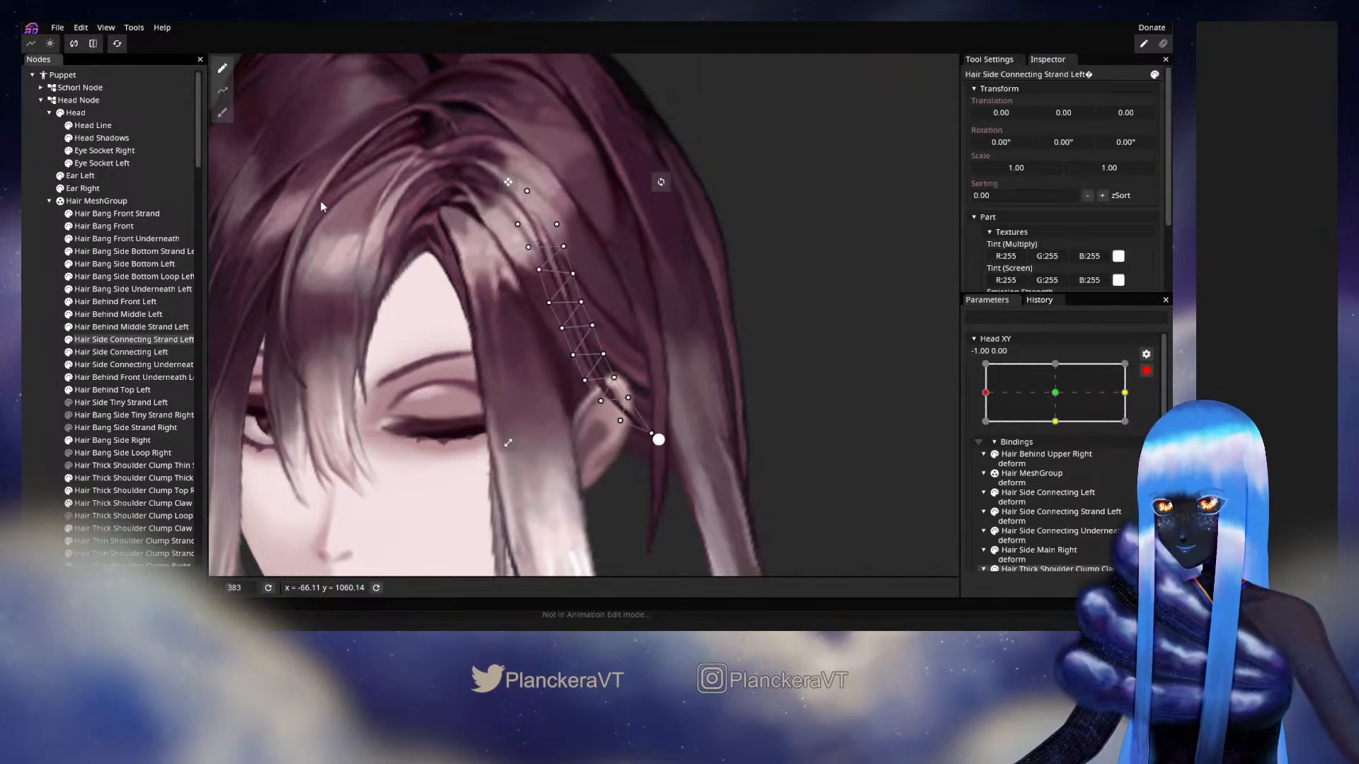
left_click(222, 113)
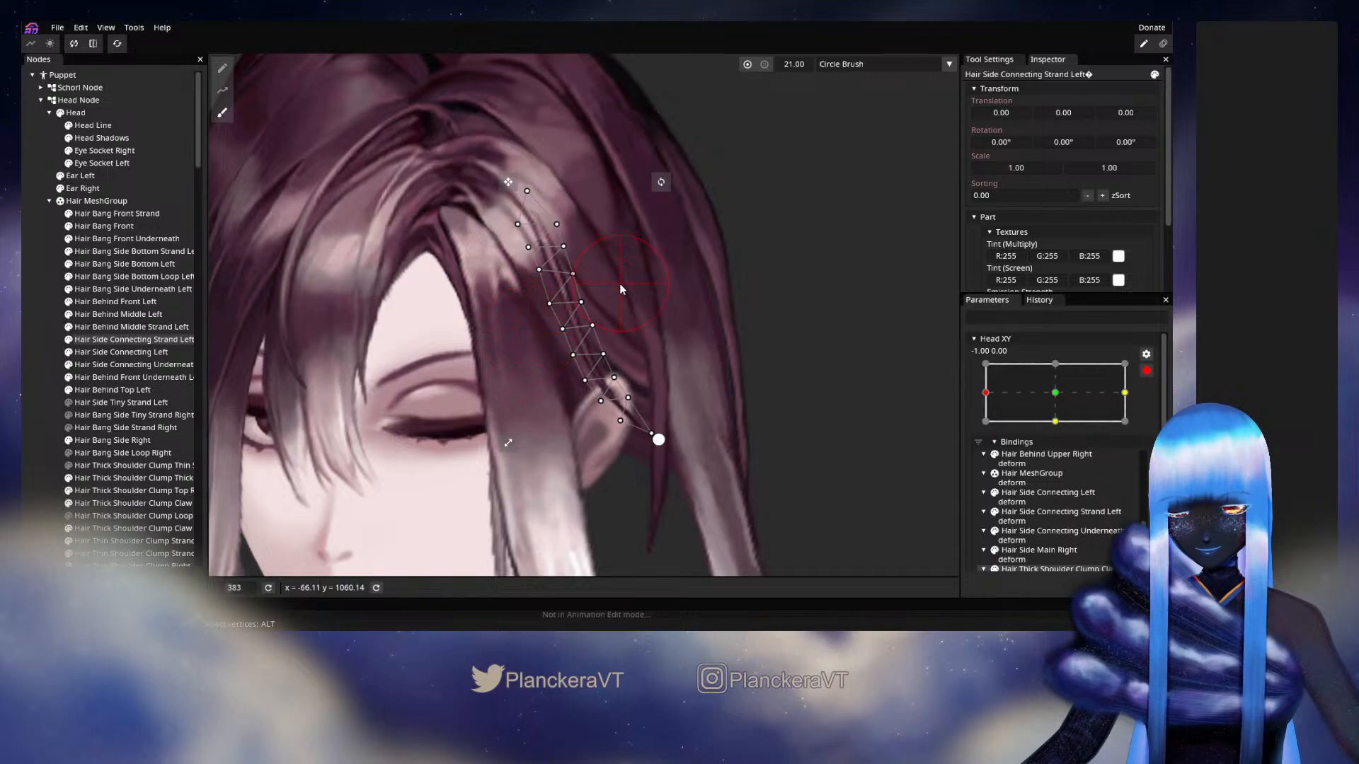
scroll(148, 431, "down", 4)
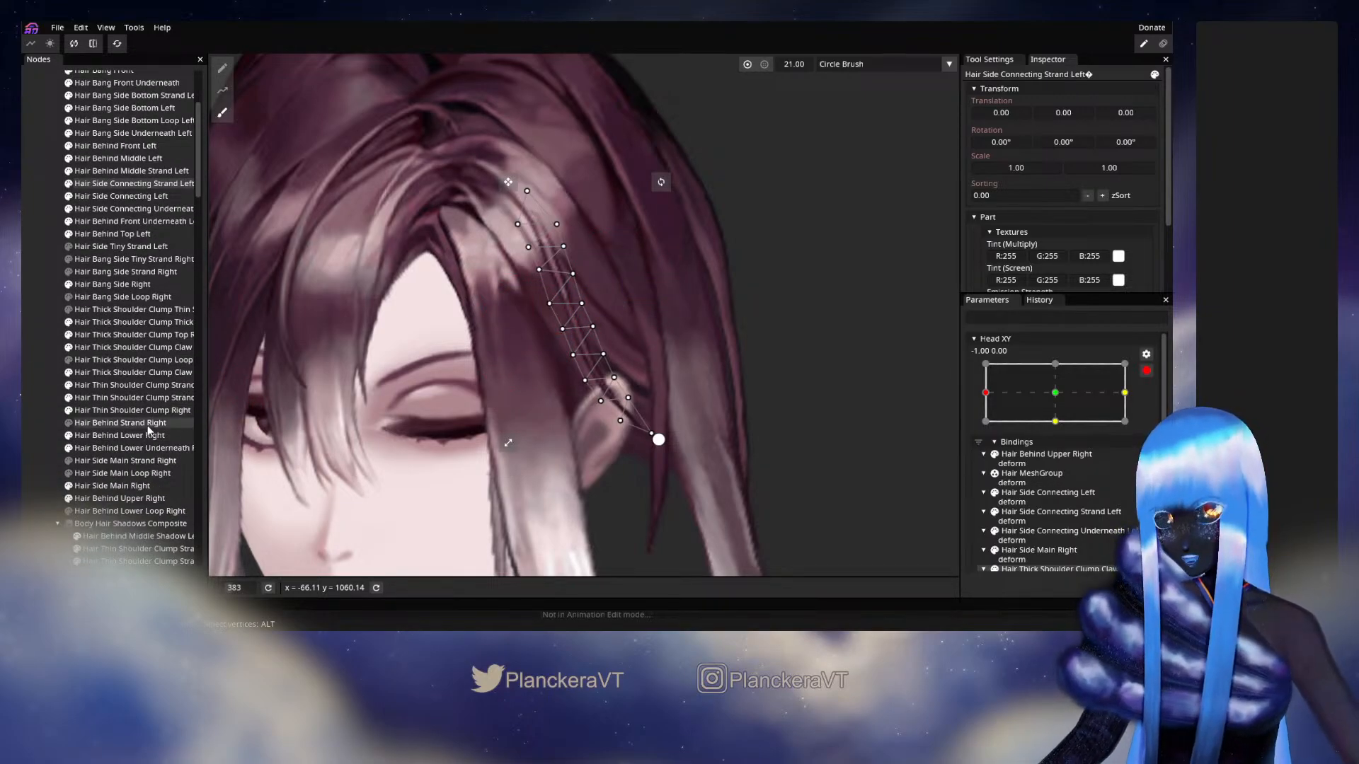
scroll(147, 428, "up", 2)
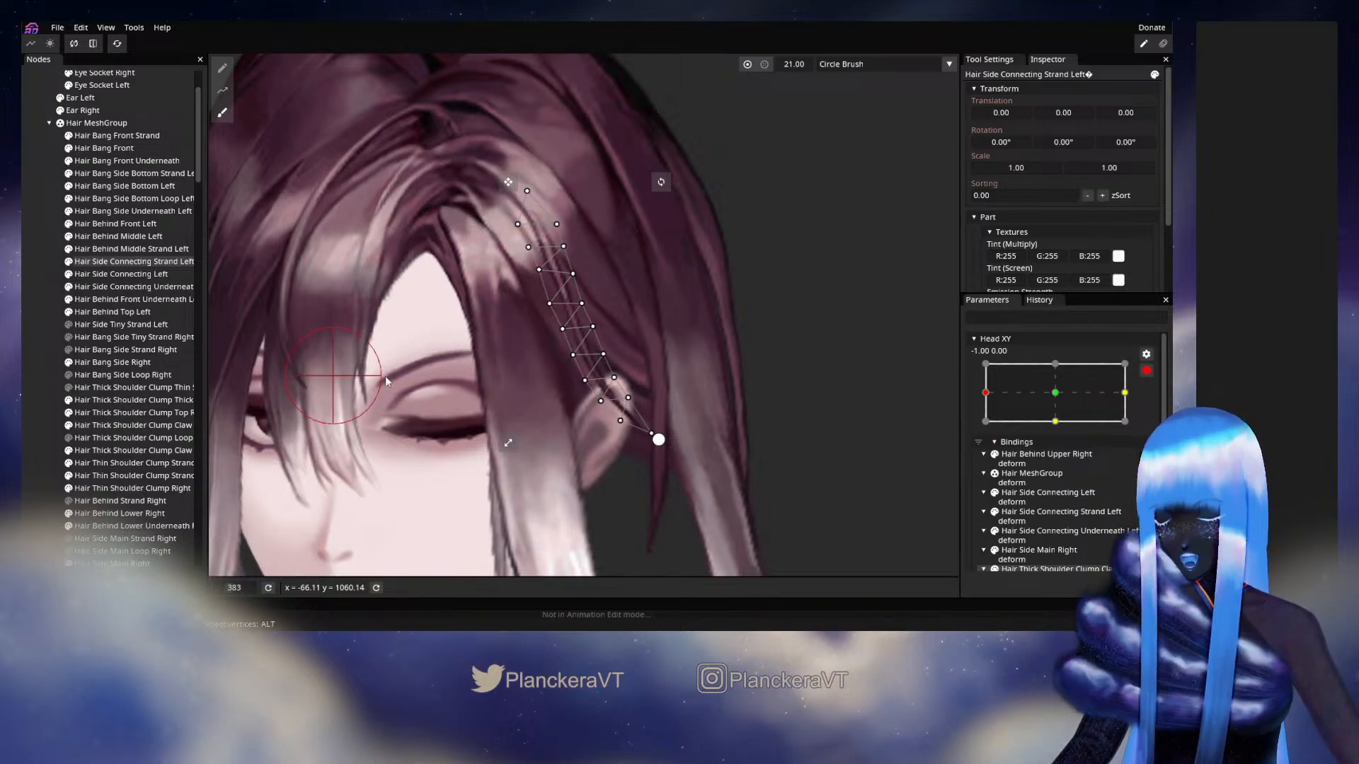
left_click(892, 347)
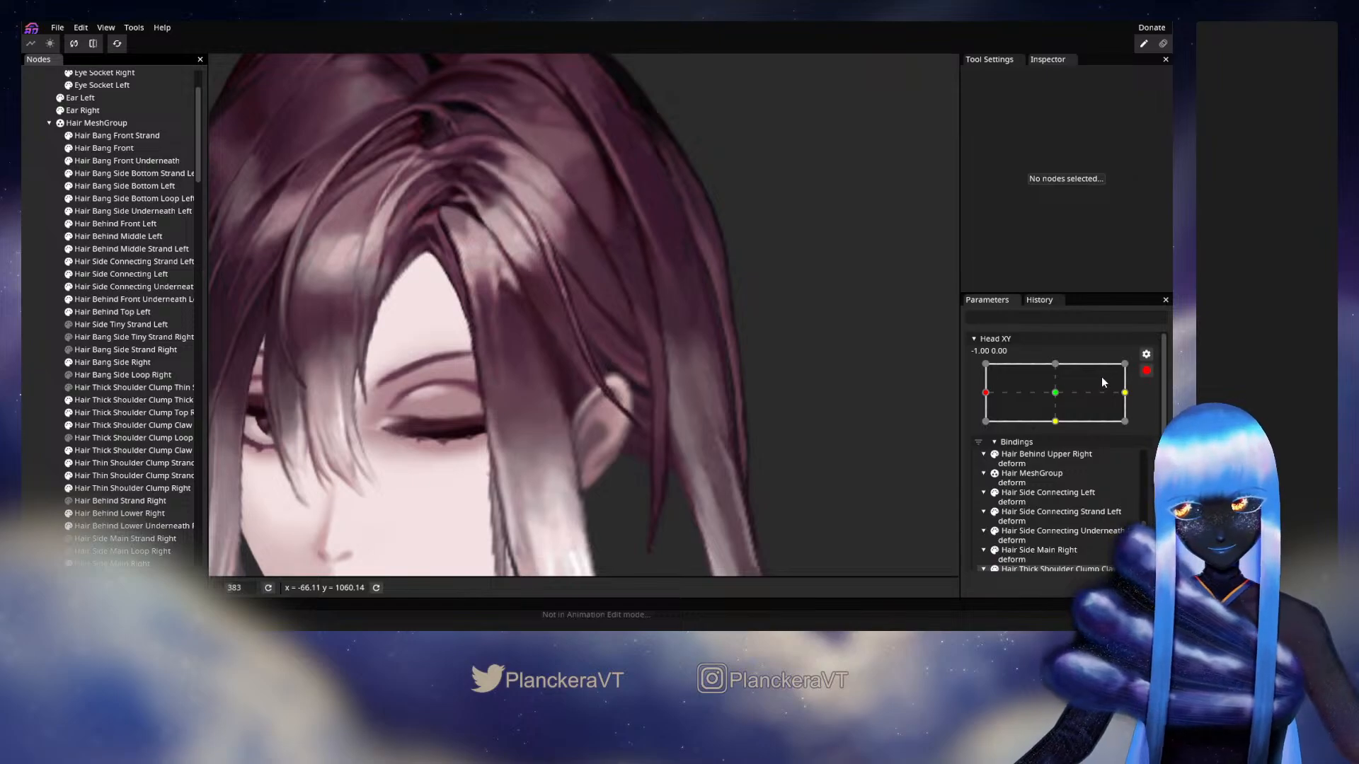
left_click(1146, 371)
Make Hair Side Tiny Strand Left visible and preview the whole head's turn between the centre and Head XY -1.00 0.00
mouse_move(987, 428)
left_mouse_down()
mouse_move(1071, 420)
mouse_move(985, 422)
left_mouse_up()
scroll(652, 453, "down", 5)
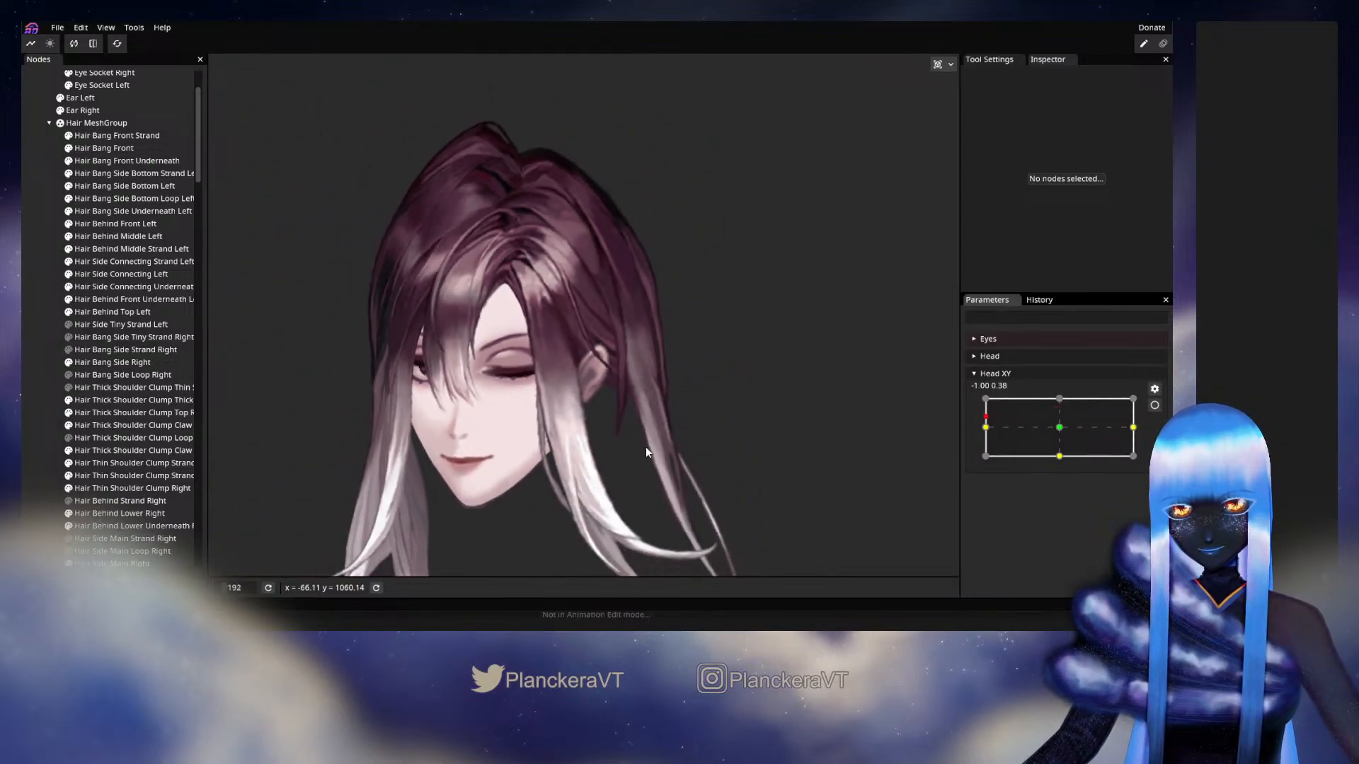
scroll(645, 452, "down", 1)
mouse_move(994, 427)
left_mouse_down()
mouse_move(1055, 434)
mouse_move(989, 439)
mouse_move(1055, 447)
mouse_move(1049, 434)
mouse_move(980, 432)
left_mouse_up()
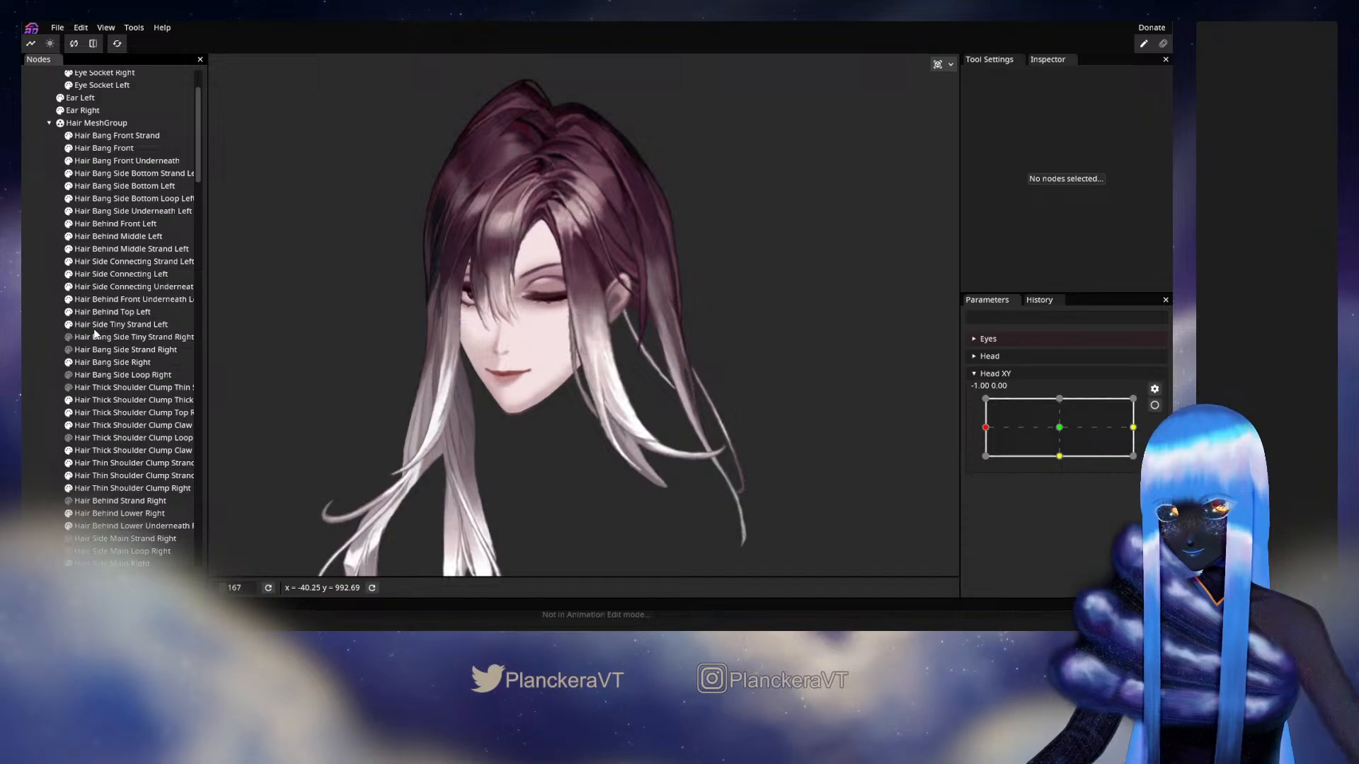
left_click_drag(997, 434, 1074, 440)
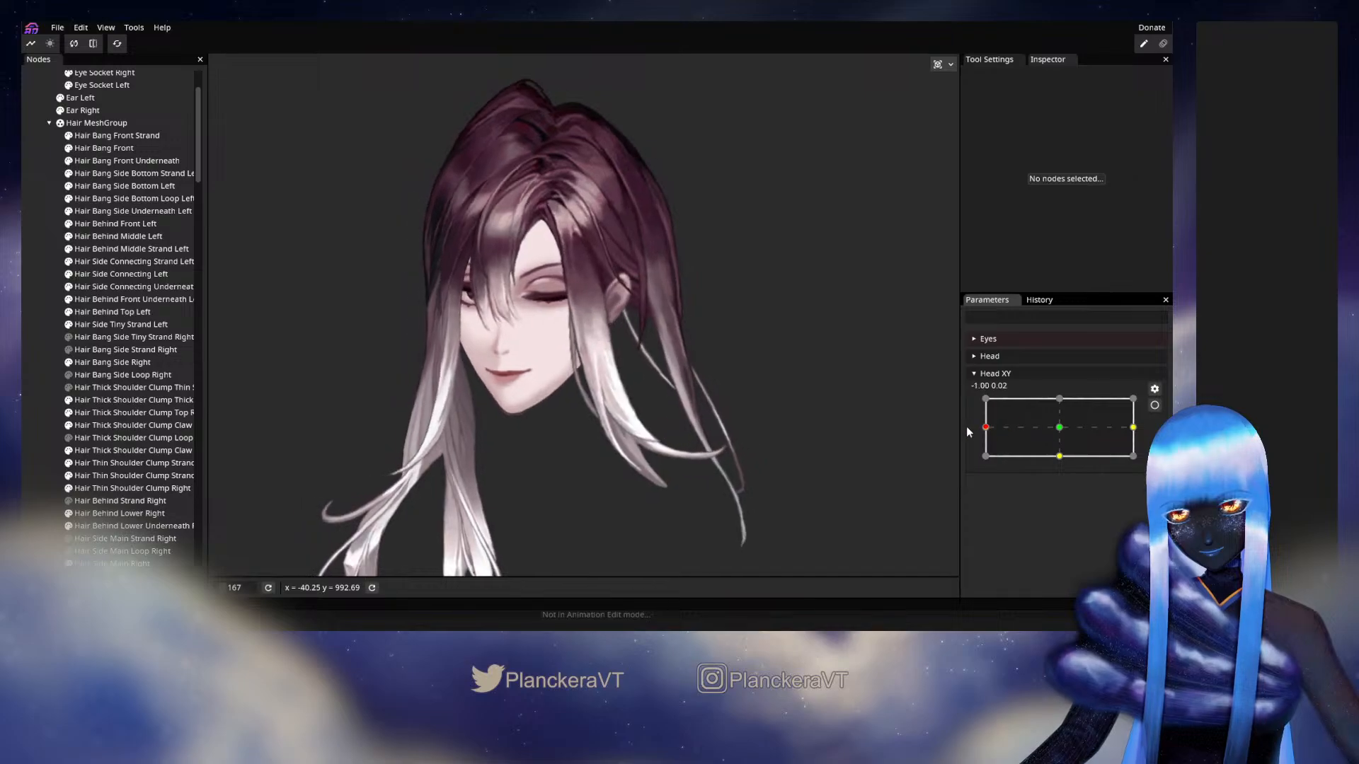
left_click_drag(1075, 441, 1057, 430)
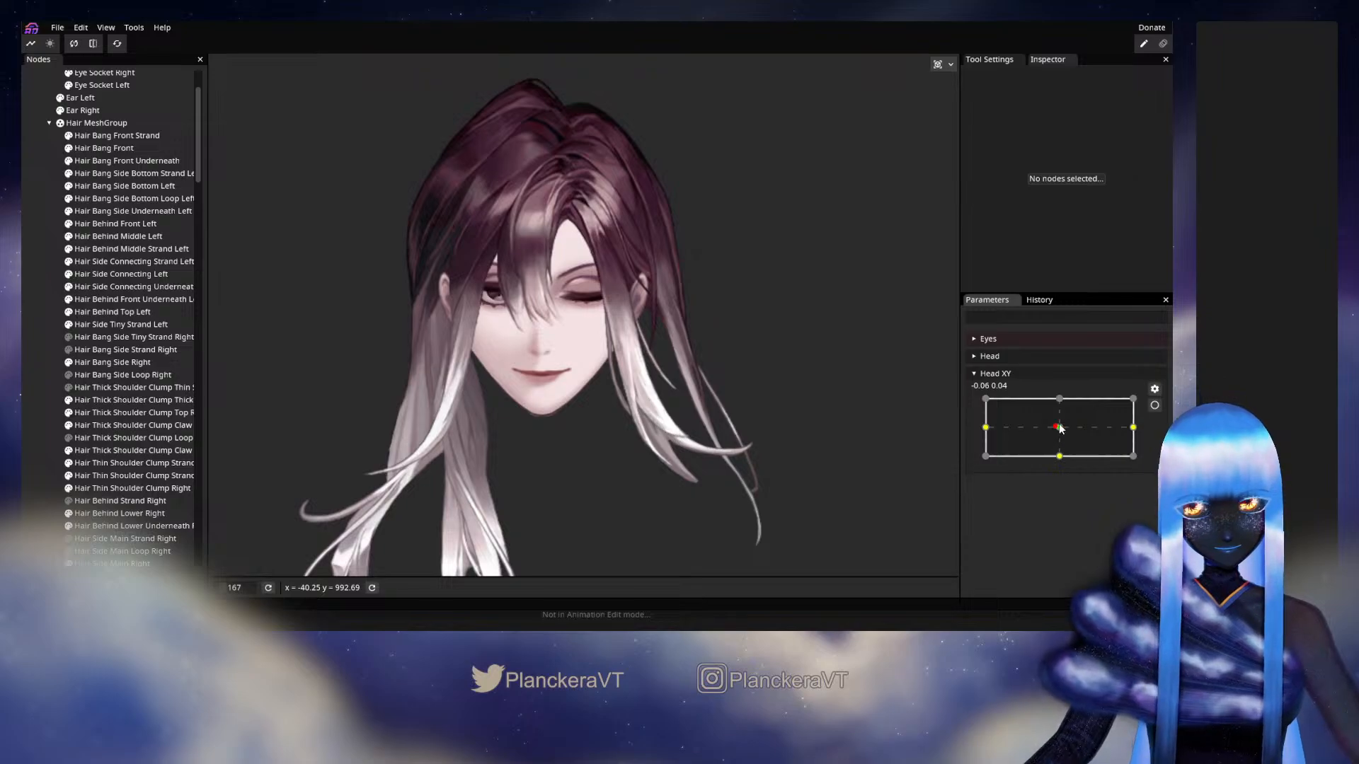
left_click_drag(1058, 428, 985, 424)
Push Hair Side Tiny Strand Left inward toward the face with a 125.00 circle brush at Head XY -1.00 0.00, and preview the head turn
left_click(1155, 405)
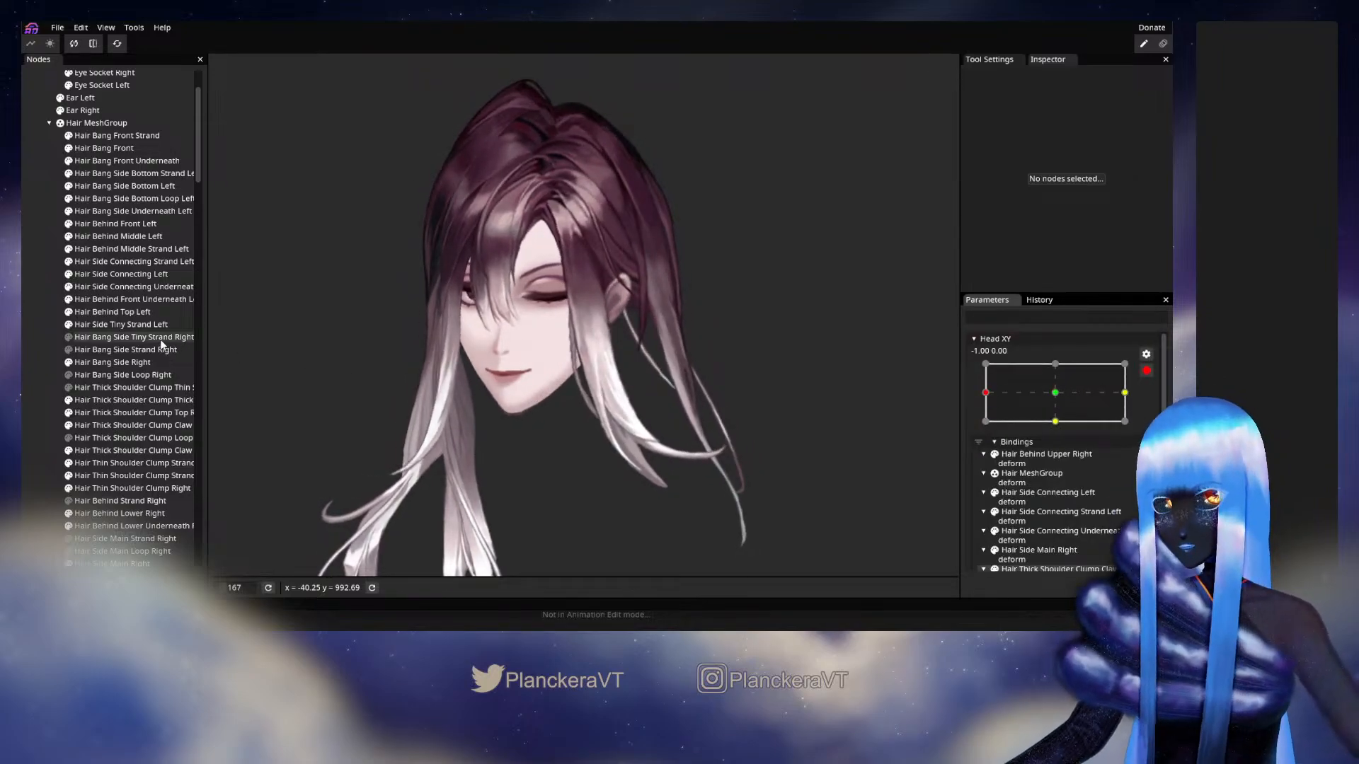
left_click(114, 324)
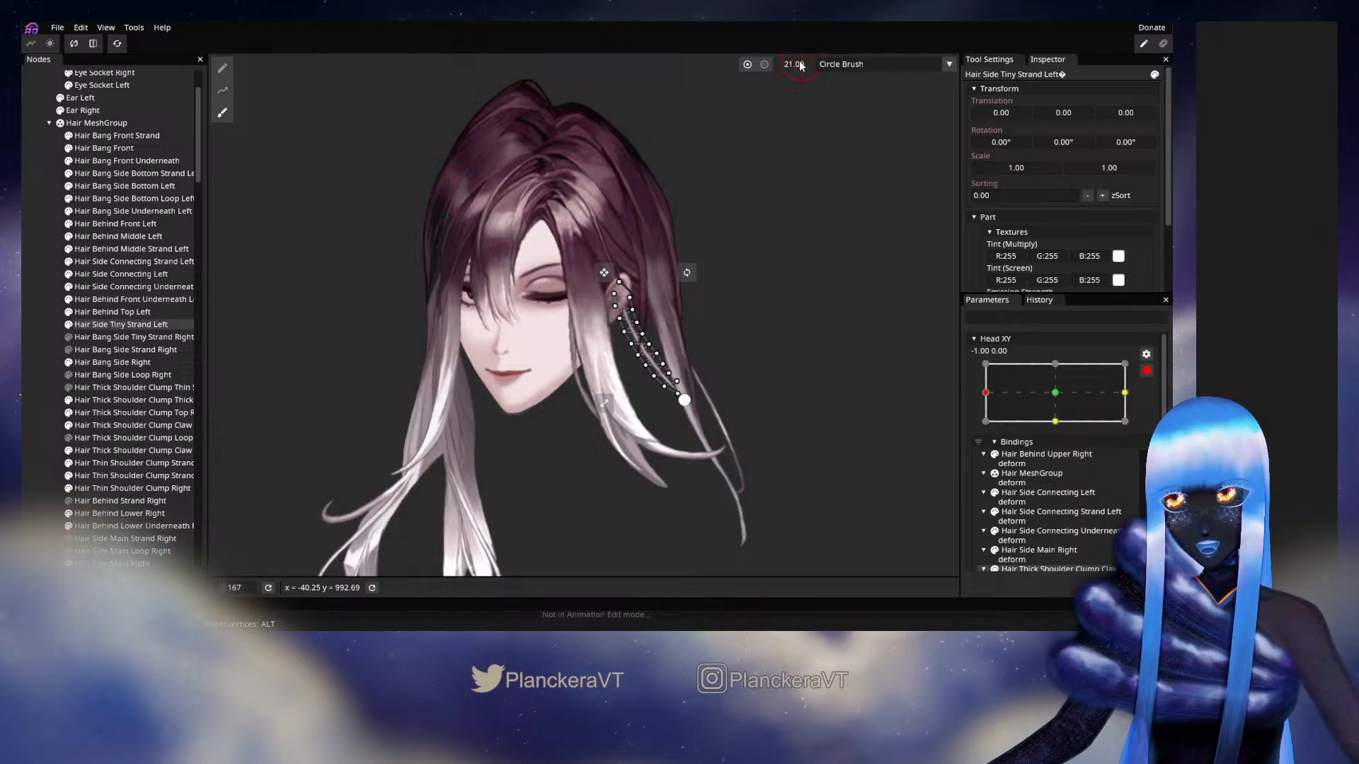
left_click_drag(799, 61, 843, 74)
mouse_move(669, 315)
left_mouse_down()
mouse_move(650, 308)
mouse_move(632, 333)
left_mouse_up()
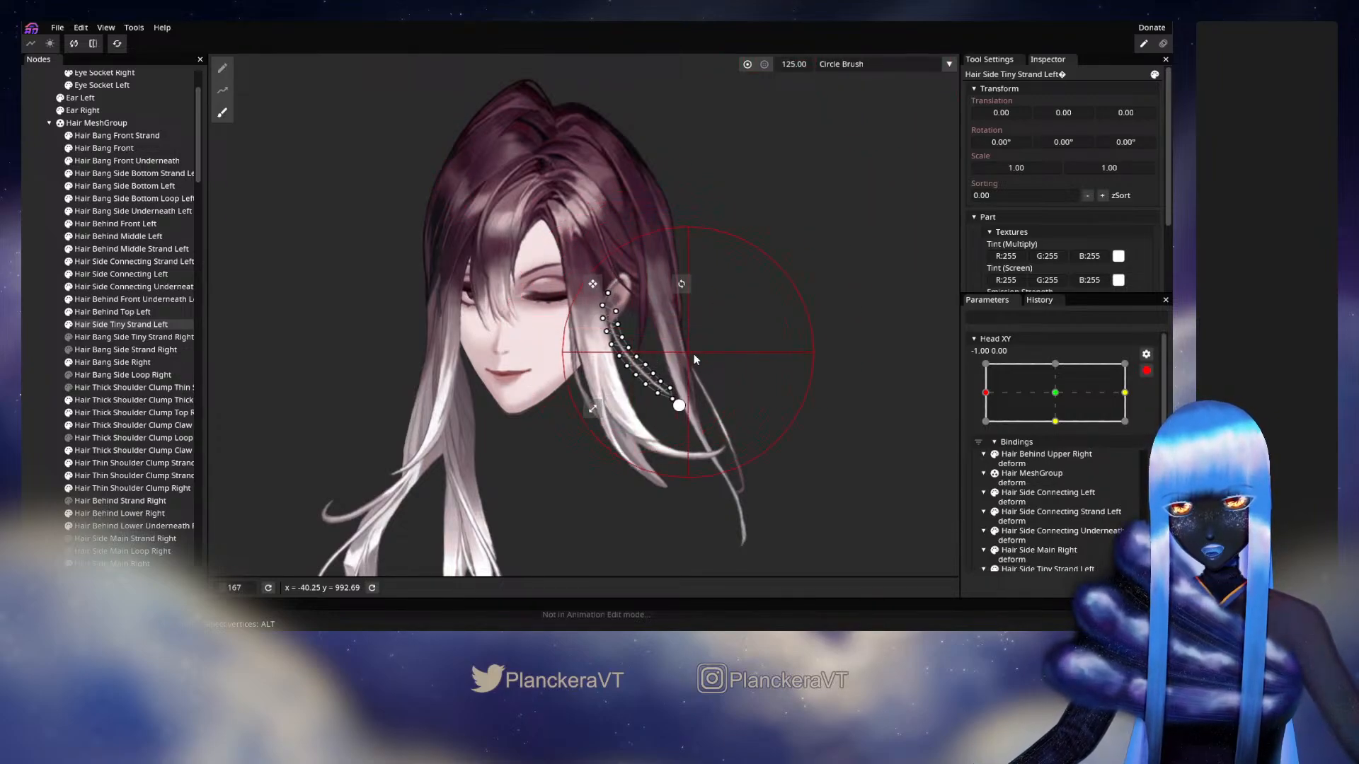
left_click_drag(722, 379, 712, 386)
left_click_drag(619, 453, 600, 453)
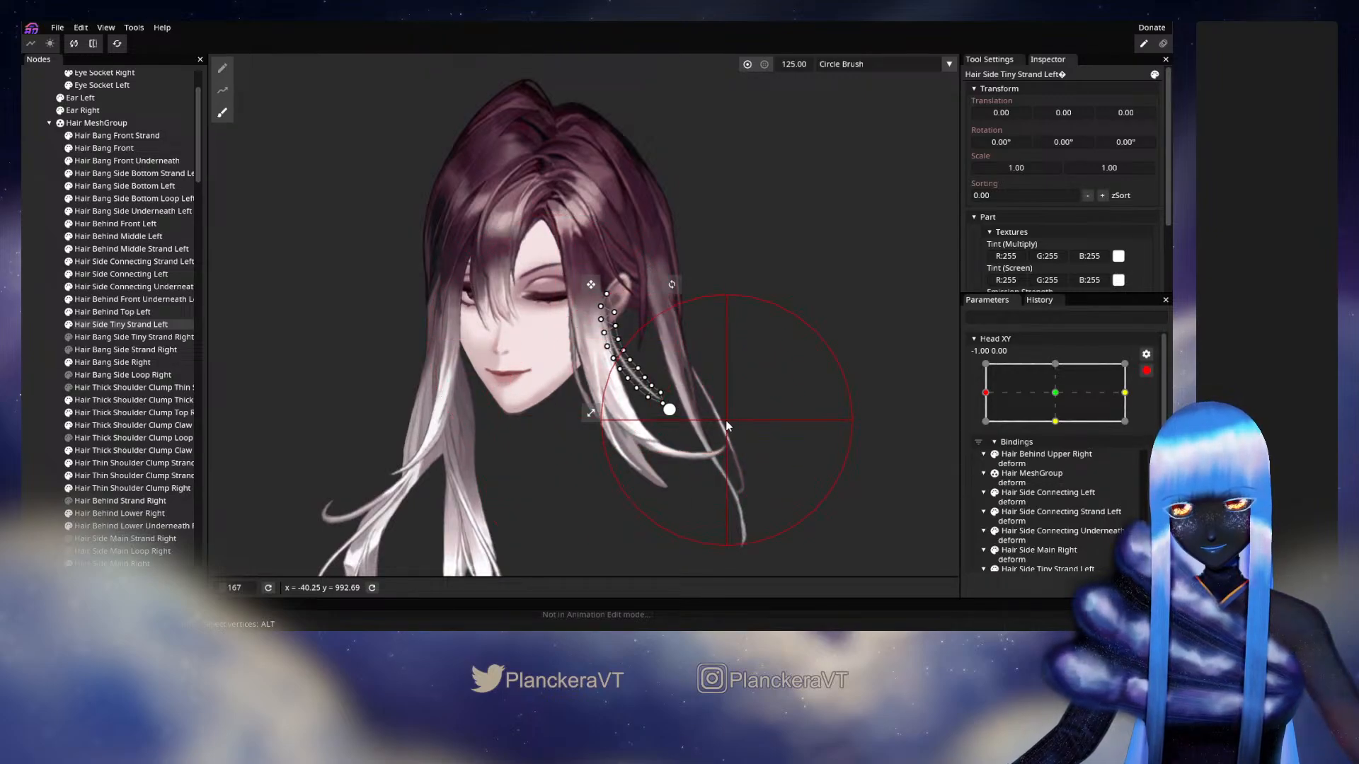
left_click(826, 393)
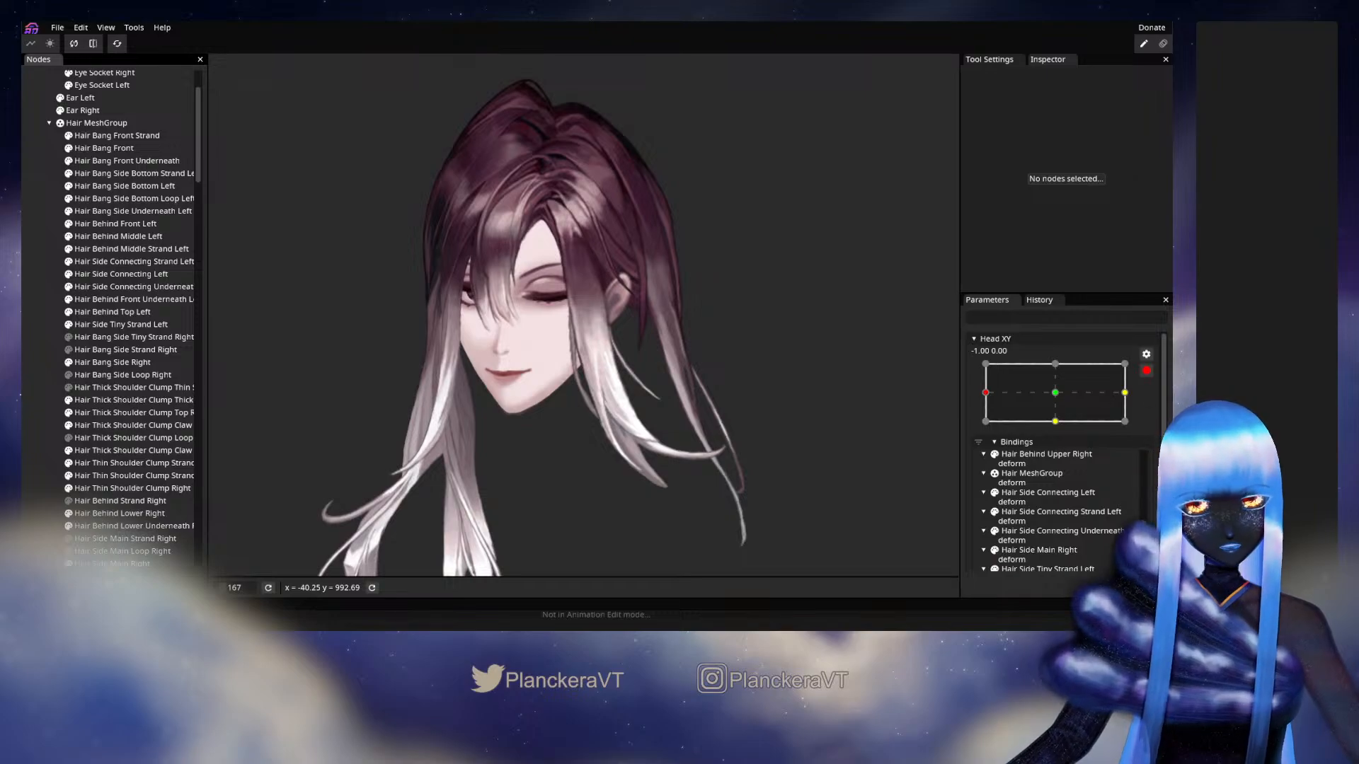
left_click(1146, 370)
mouse_move(1008, 423)
left_mouse_down()
mouse_move(1053, 442)
mouse_move(1070, 431)
mouse_move(991, 431)
left_mouse_up()
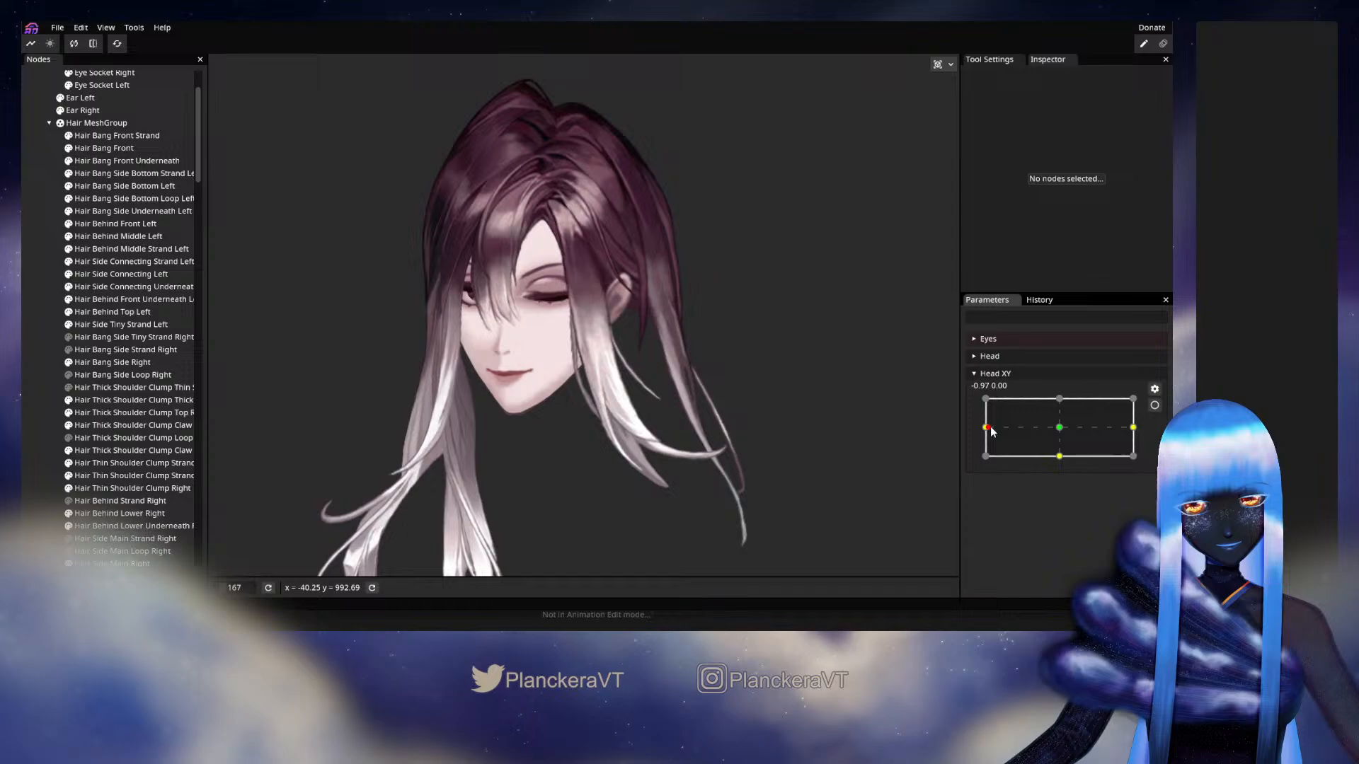
Nudge the upper end of Hair Side Tiny Strand Left slightly outward with the 125.00 circle brush at Head XY -1.00 0.00, undoing excess moves
left_click(1153, 406)
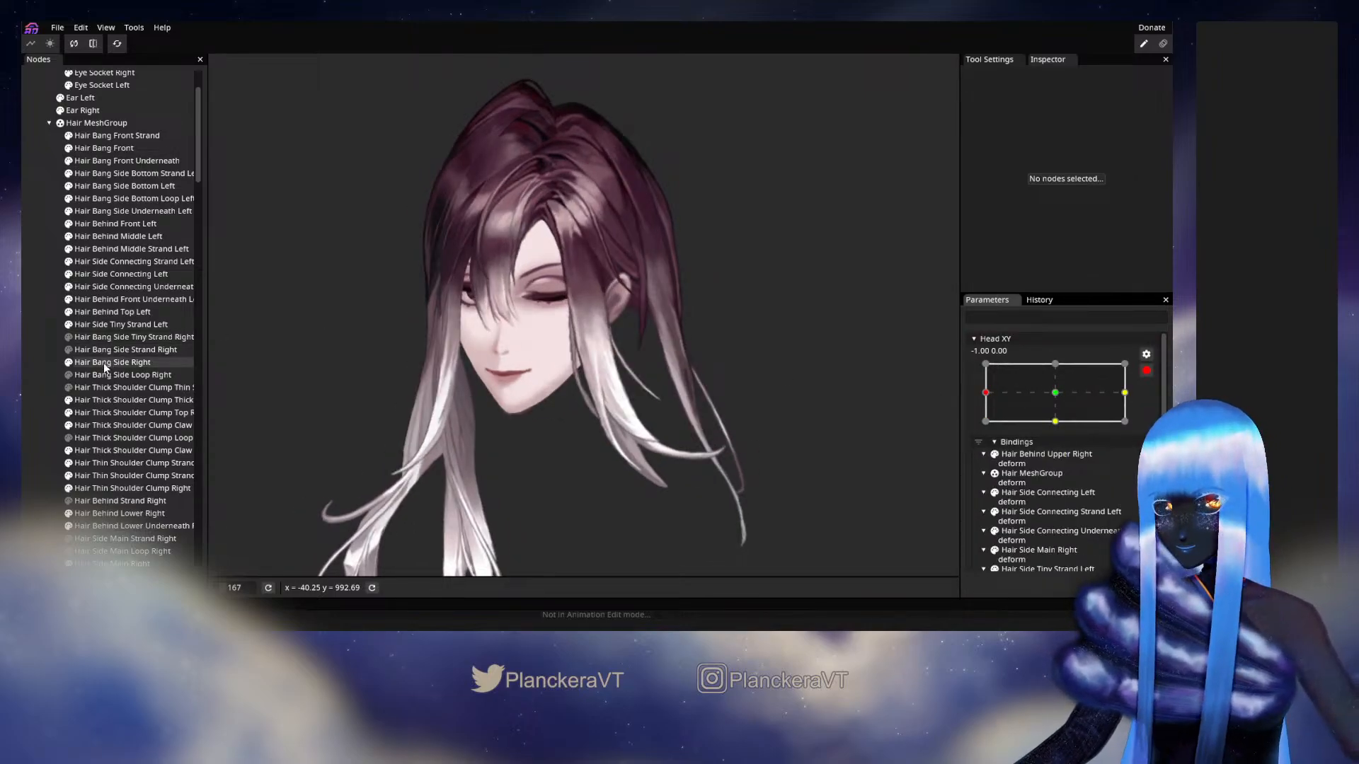
left_click(119, 324)
left_click(223, 114)
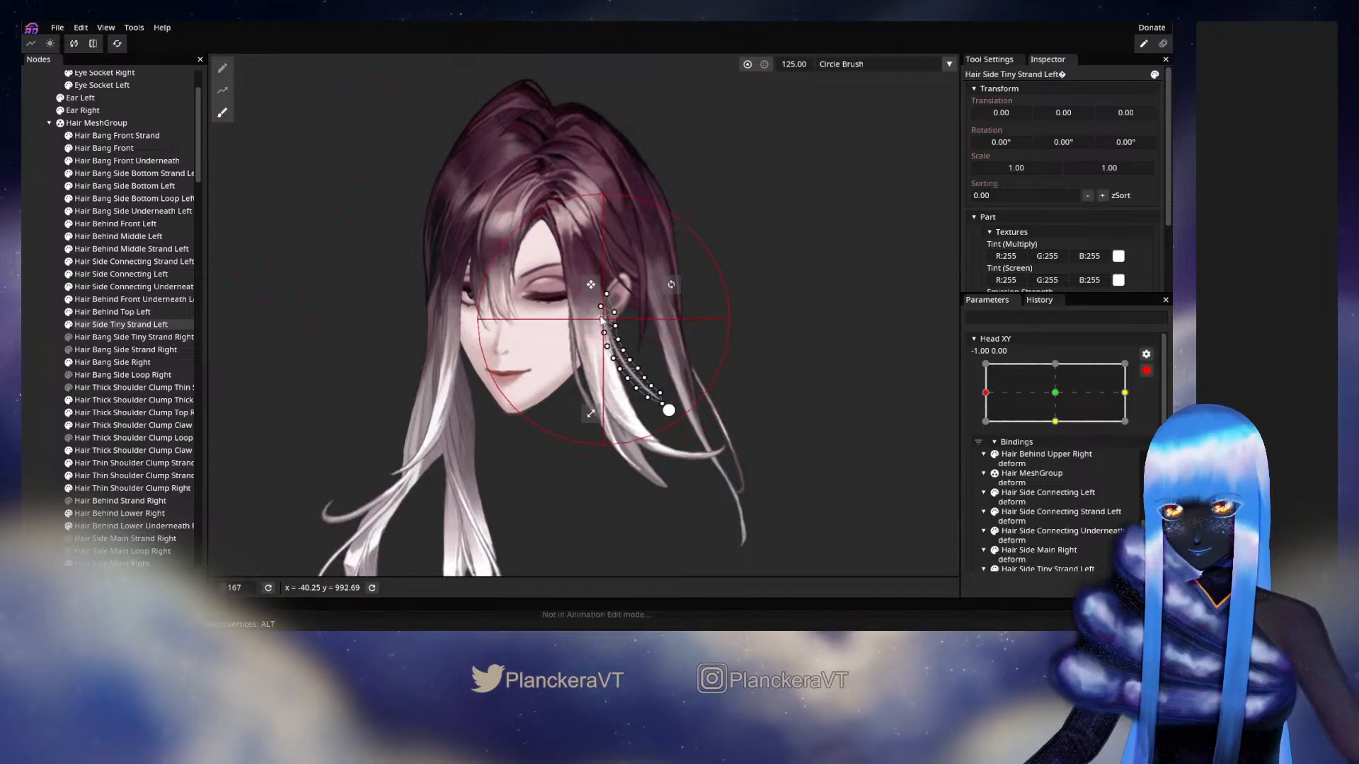
left_click_drag(584, 277, 589, 273)
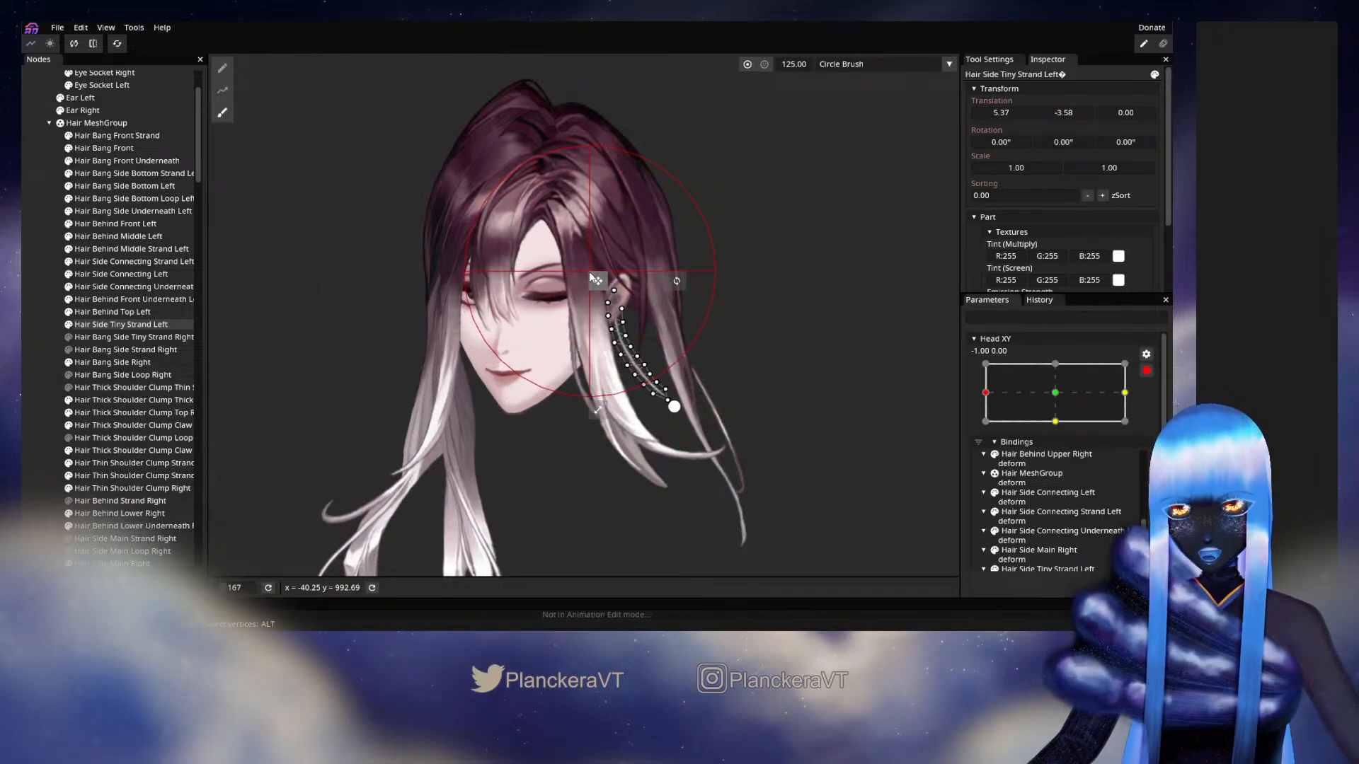
key("ctrl+z")
left_click_drag(569, 263, 575, 260)
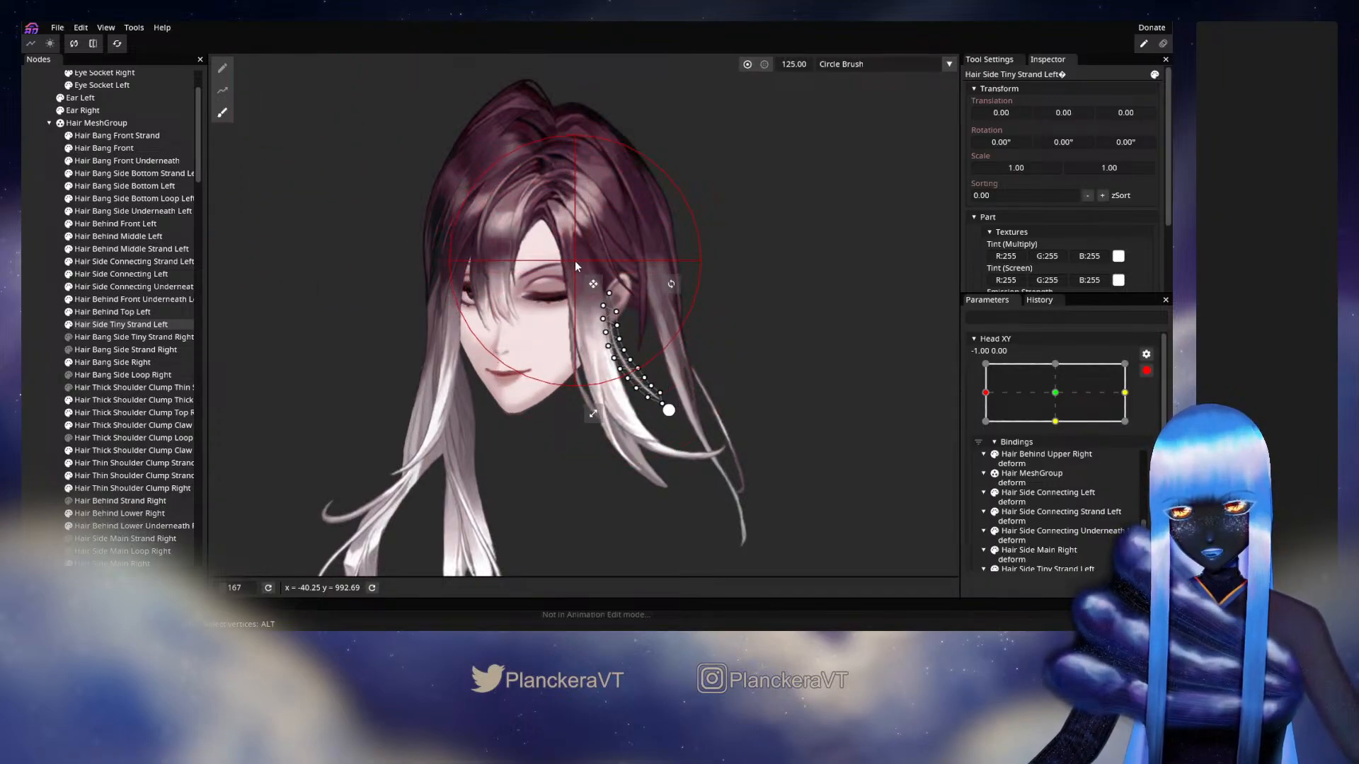
key("ctrl+z")
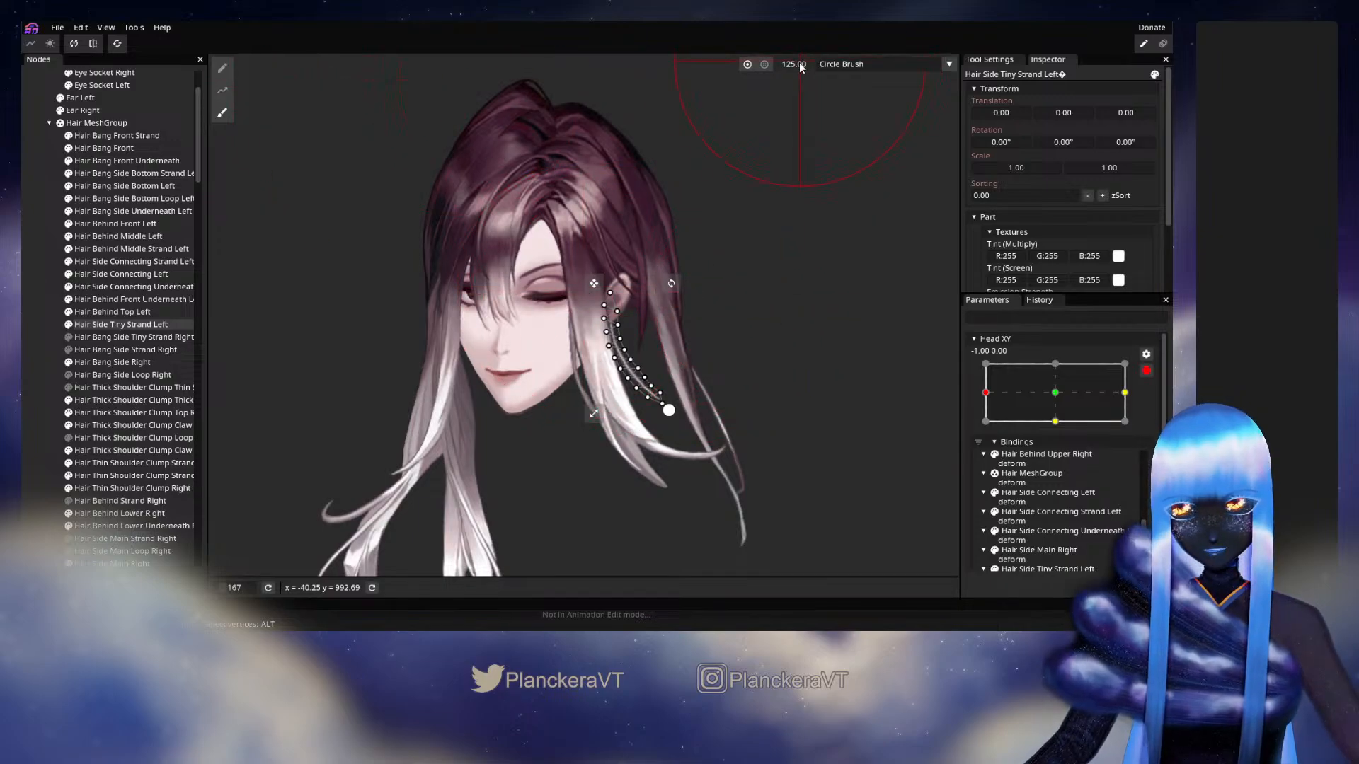
Reduce the circle brush size to 64.00 and preview the head motion near Head XY -1.00 0.00
left_click_drag(774, 70, 755, 70)
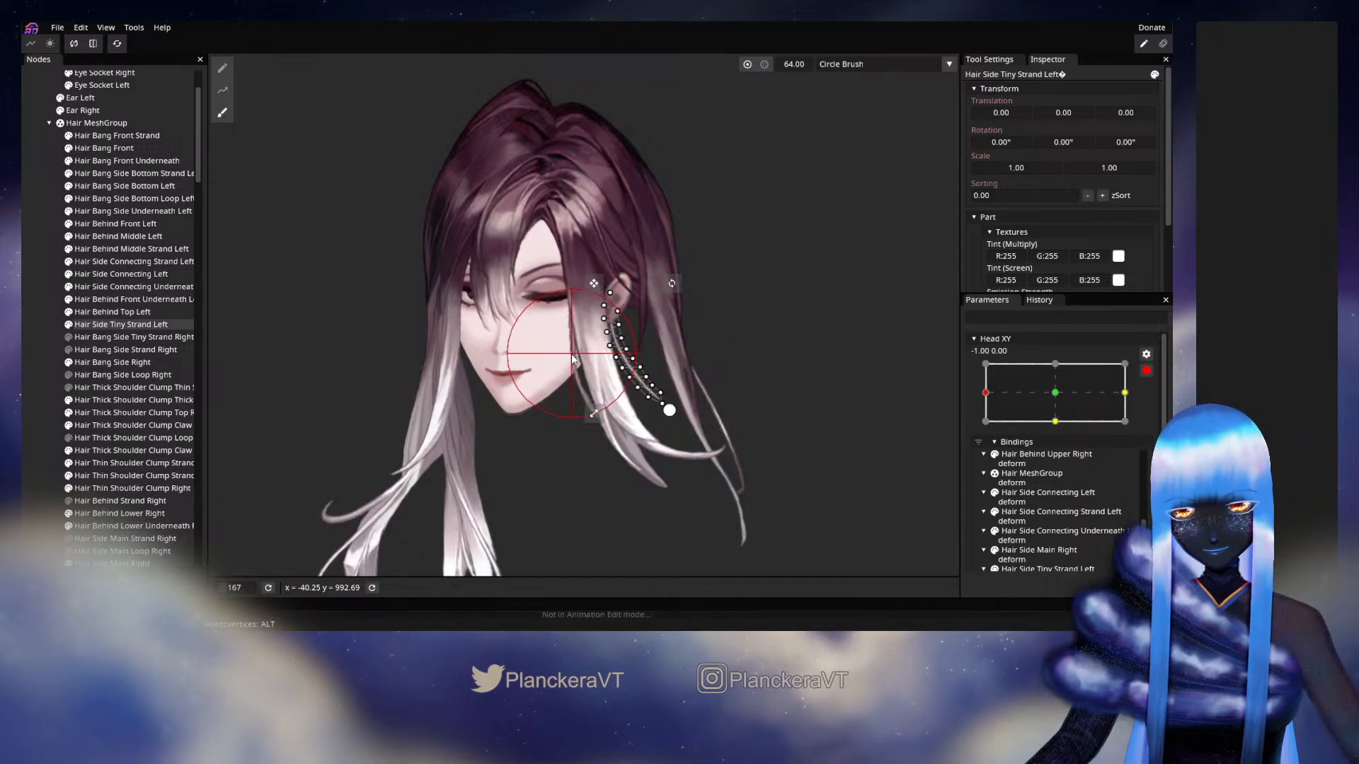
left_click(35, 305)
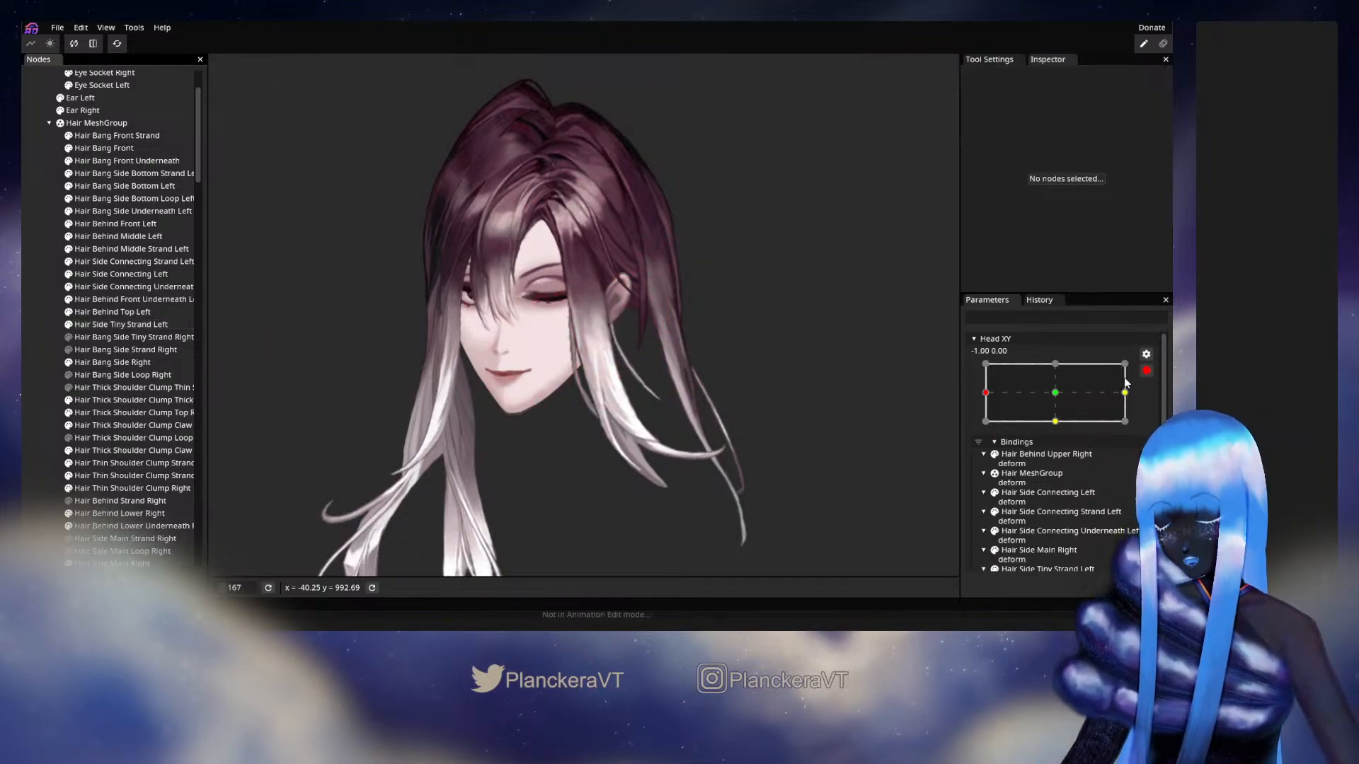
left_click(1147, 371)
mouse_move(986, 428)
left_mouse_down()
mouse_move(1058, 426)
mouse_move(989, 427)
left_mouse_up()
Push the lower outer edge of Hair Side Tiny Strand Left slightly inward with the 64.00 circle brush at Head XY -1.00 0.00
left_click(1154, 404)
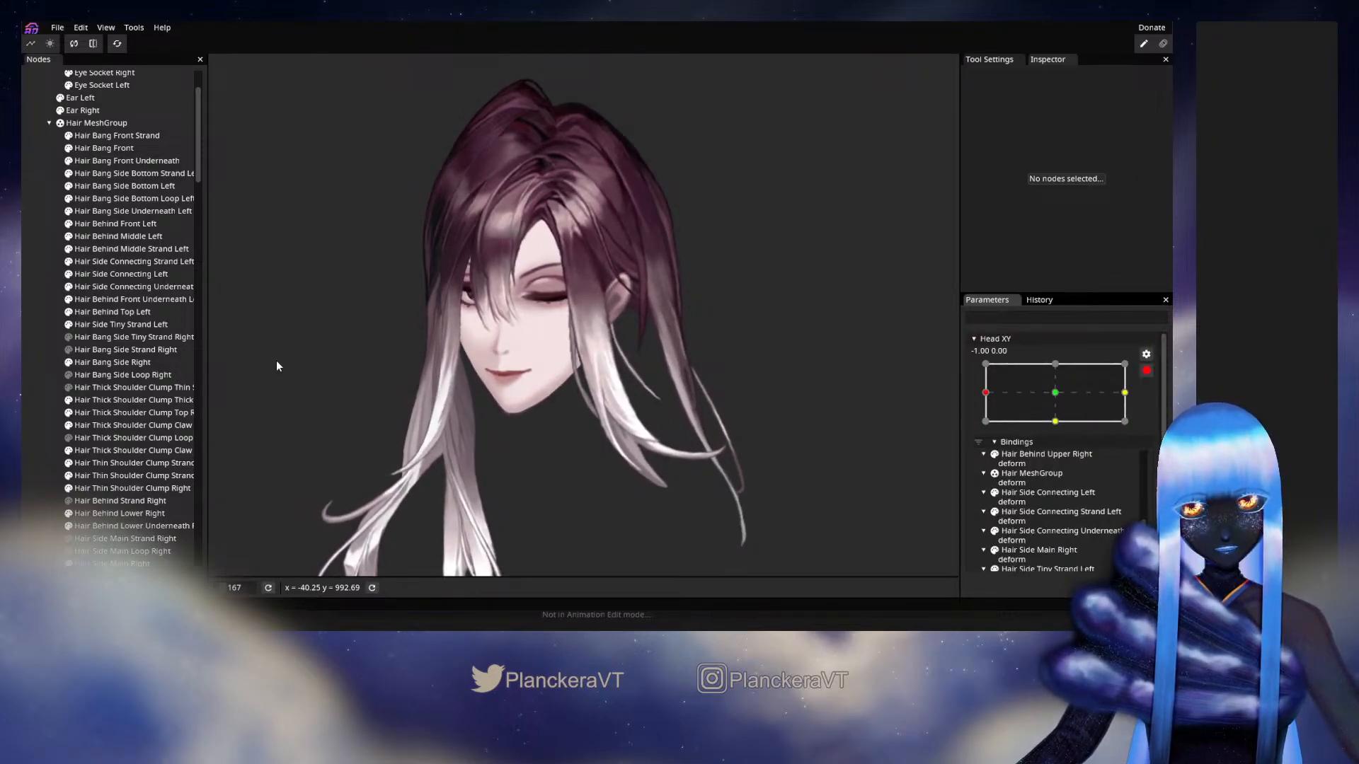
left_click(118, 324)
left_click(222, 113)
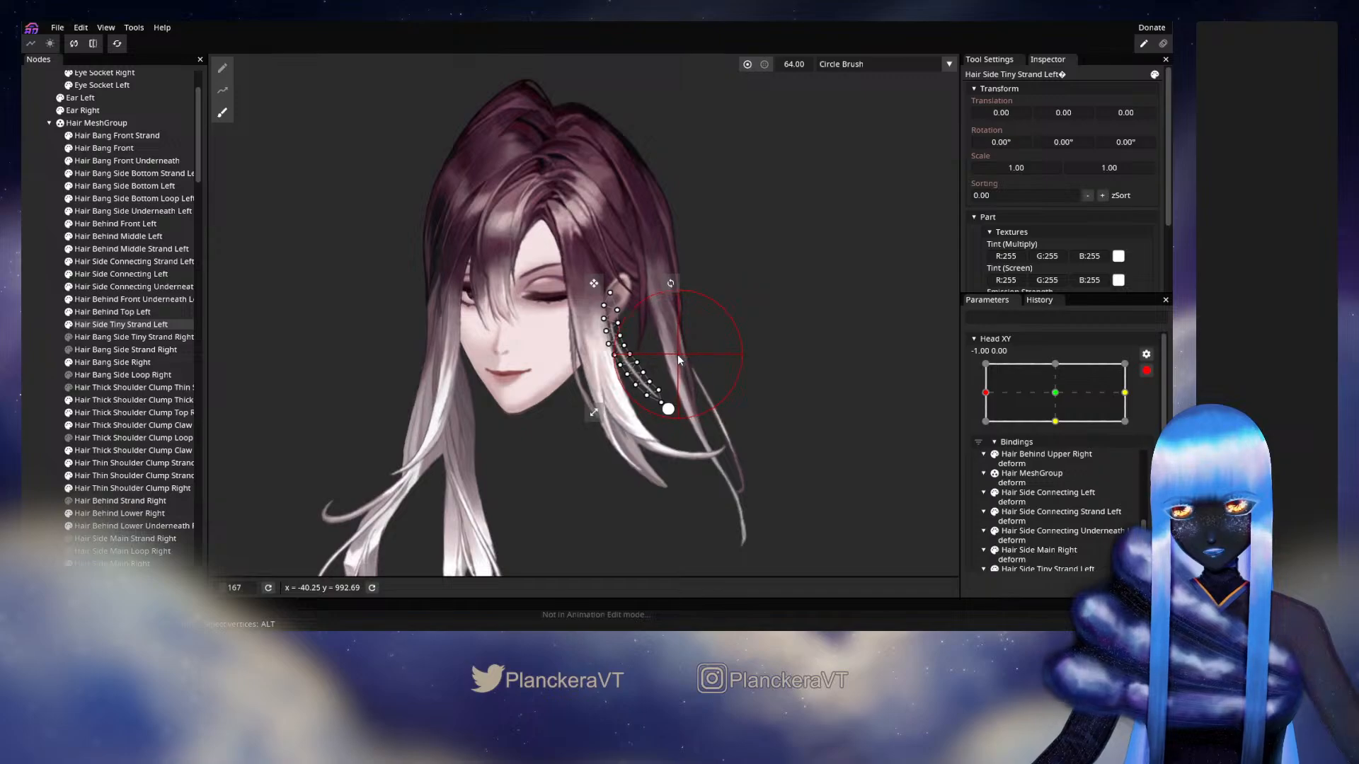
Brush the lower end of Hair Side Tiny Strand Left slightly inward, and test the Head XY turn with parameter editing off
left_click_drag(674, 373, 670, 367)
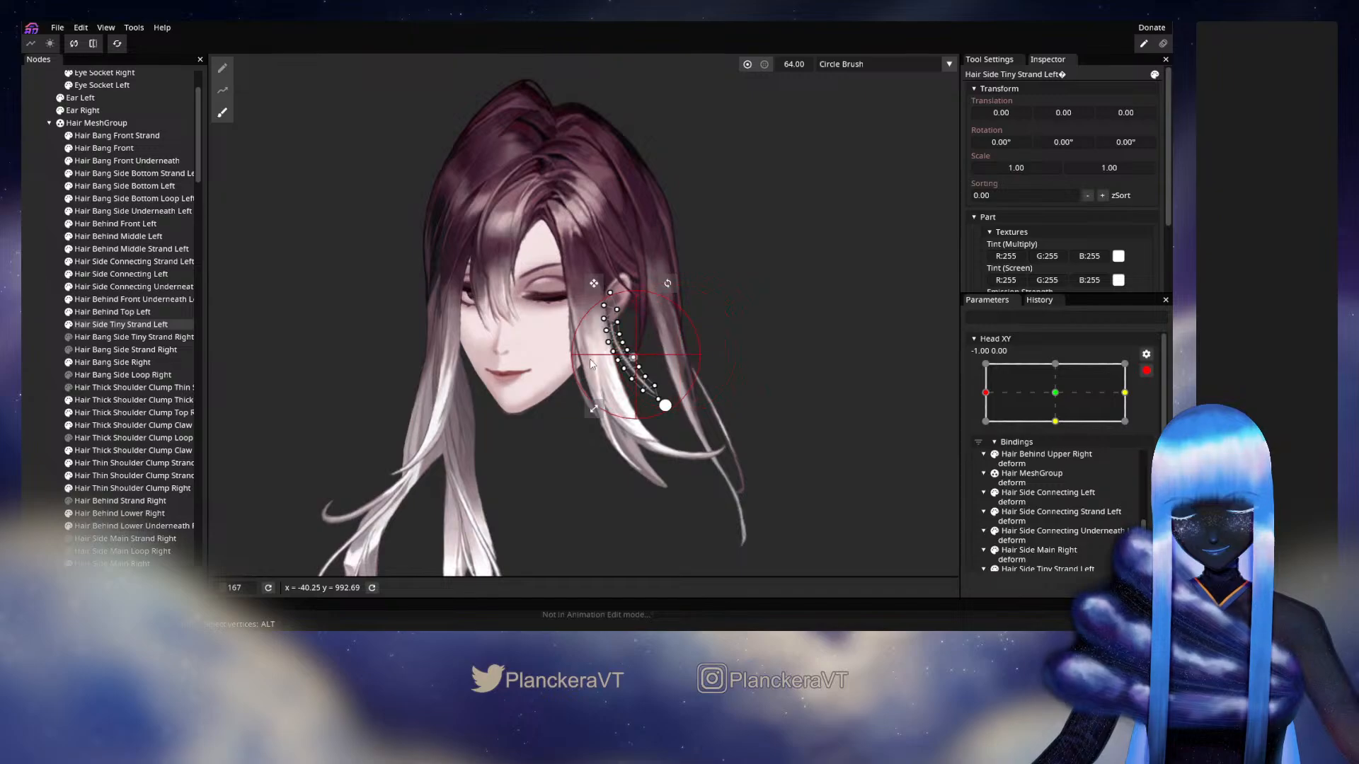
left_click(33, 370)
left_click(1146, 371)
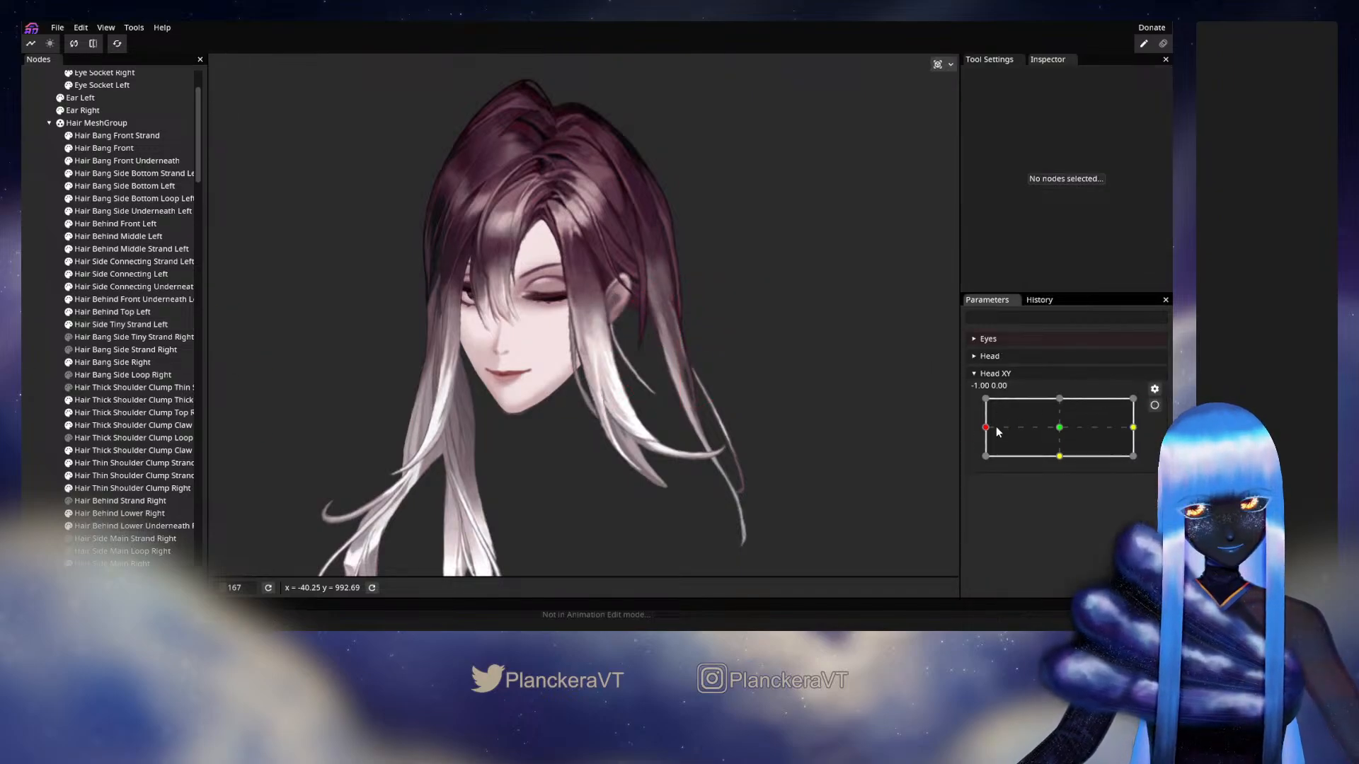
mouse_move(995, 427)
left_mouse_down()
mouse_move(1060, 430)
mouse_move(983, 433)
mouse_move(1059, 432)
mouse_move(986, 427)
left_mouse_up()
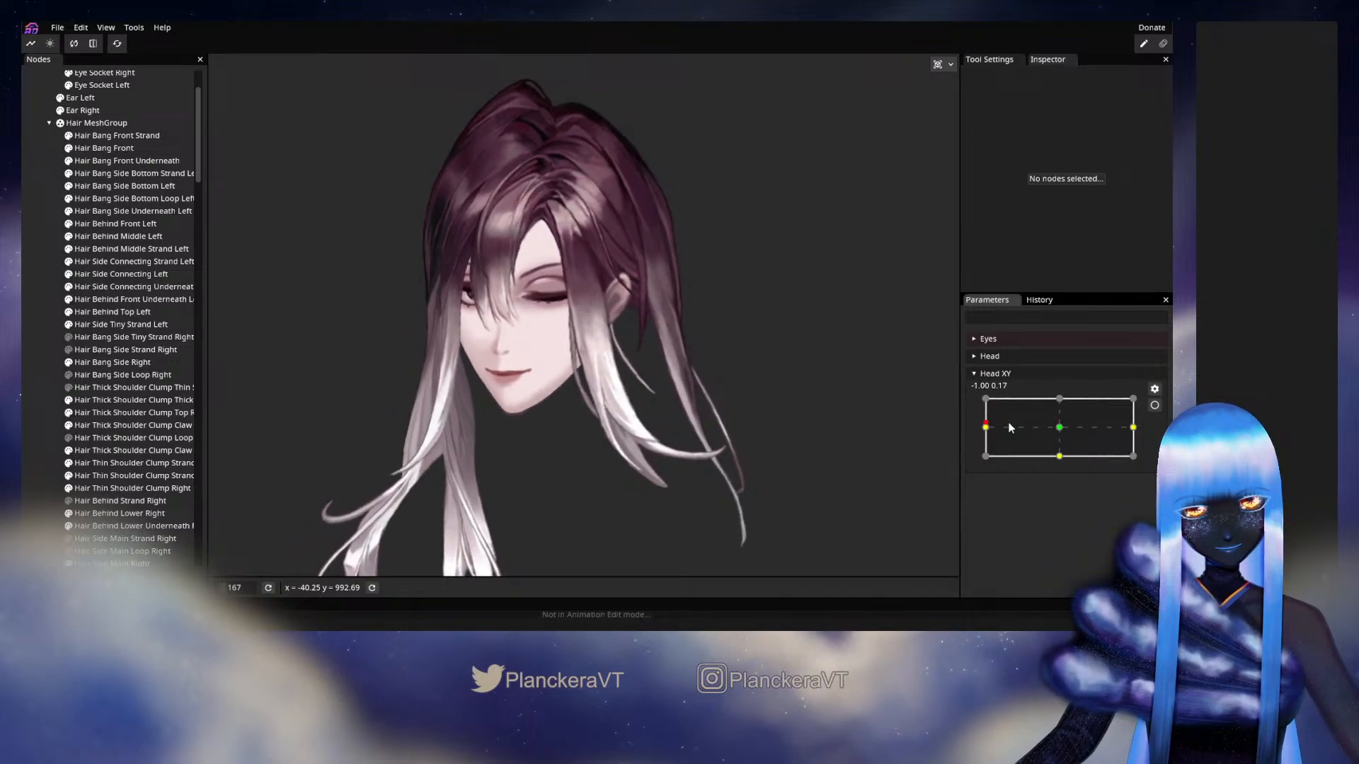
At Head XY -1.00, 0.00, adjust individual mesh vertices around the tip of Hair Side Tiny Strand Left
left_click(1154, 405)
scroll(755, 364, "up", 2)
scroll(757, 361, "up", 3)
left_click(120, 324)
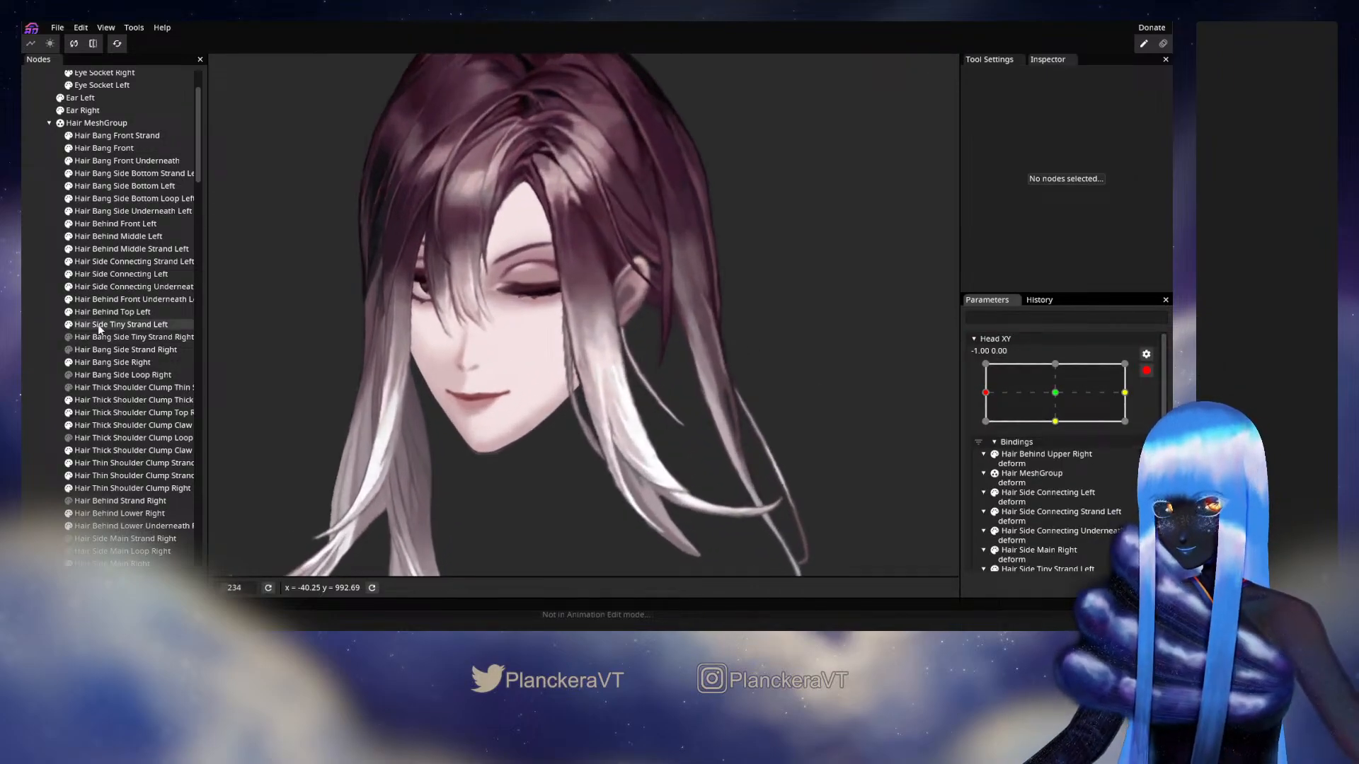
scroll(676, 375, "up", 3)
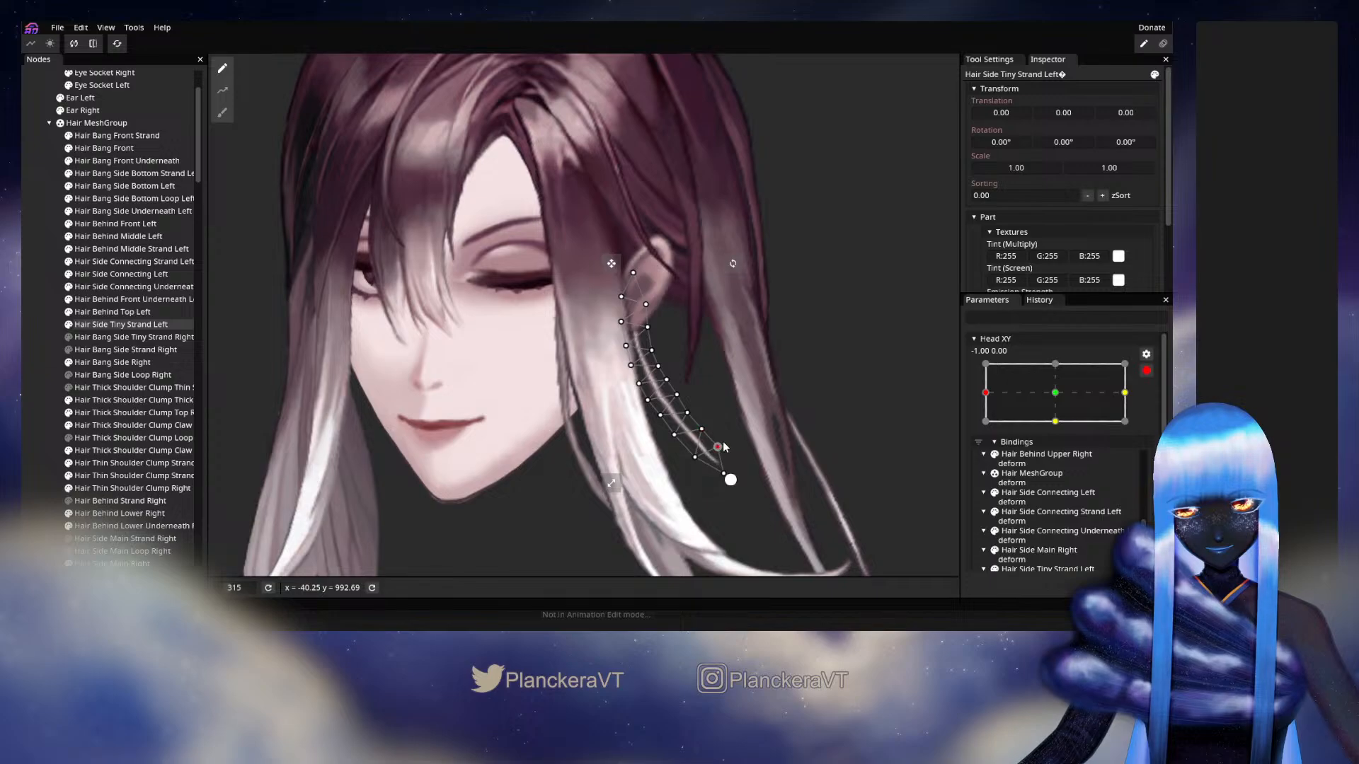
left_click_drag(722, 473, 722, 472)
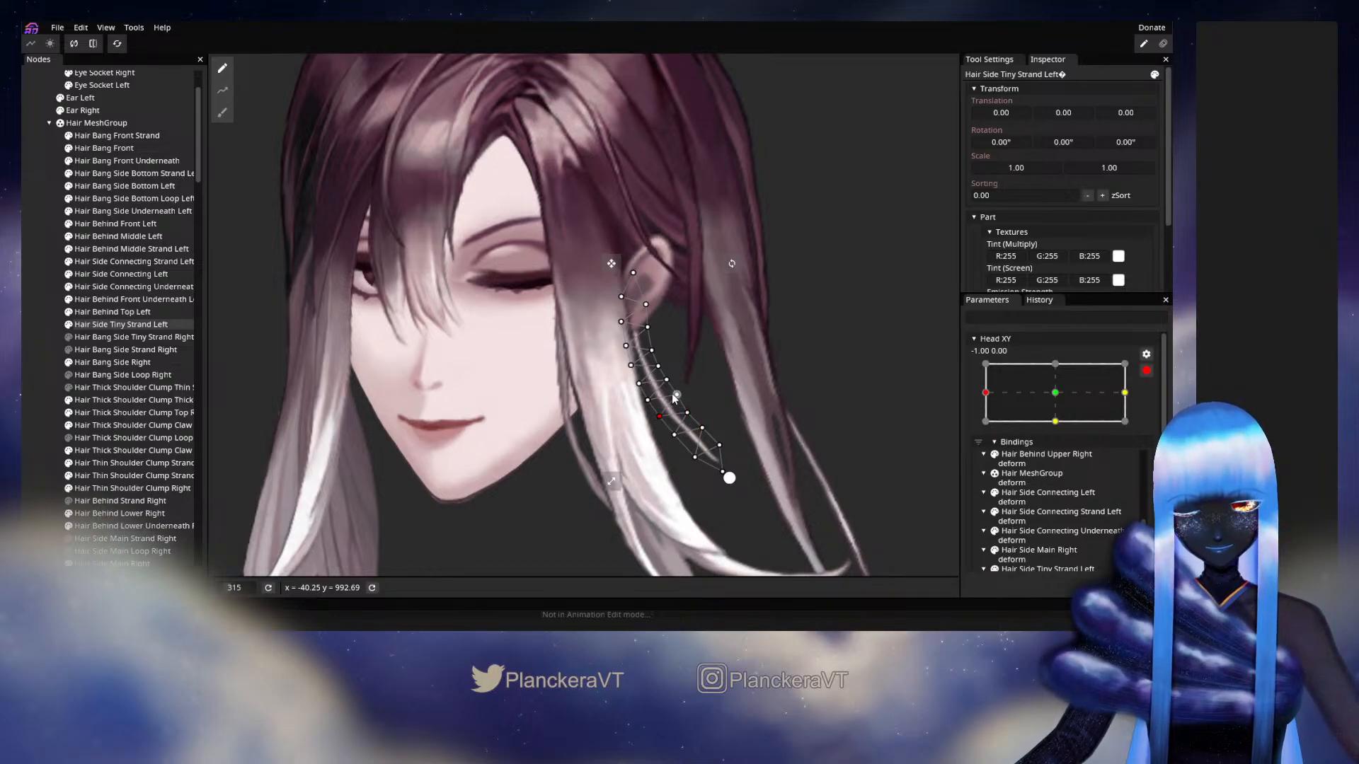
Stop editing the Head XY keypoint and preview how the tiny strand moves around the -1.00 side
left_click(26, 343)
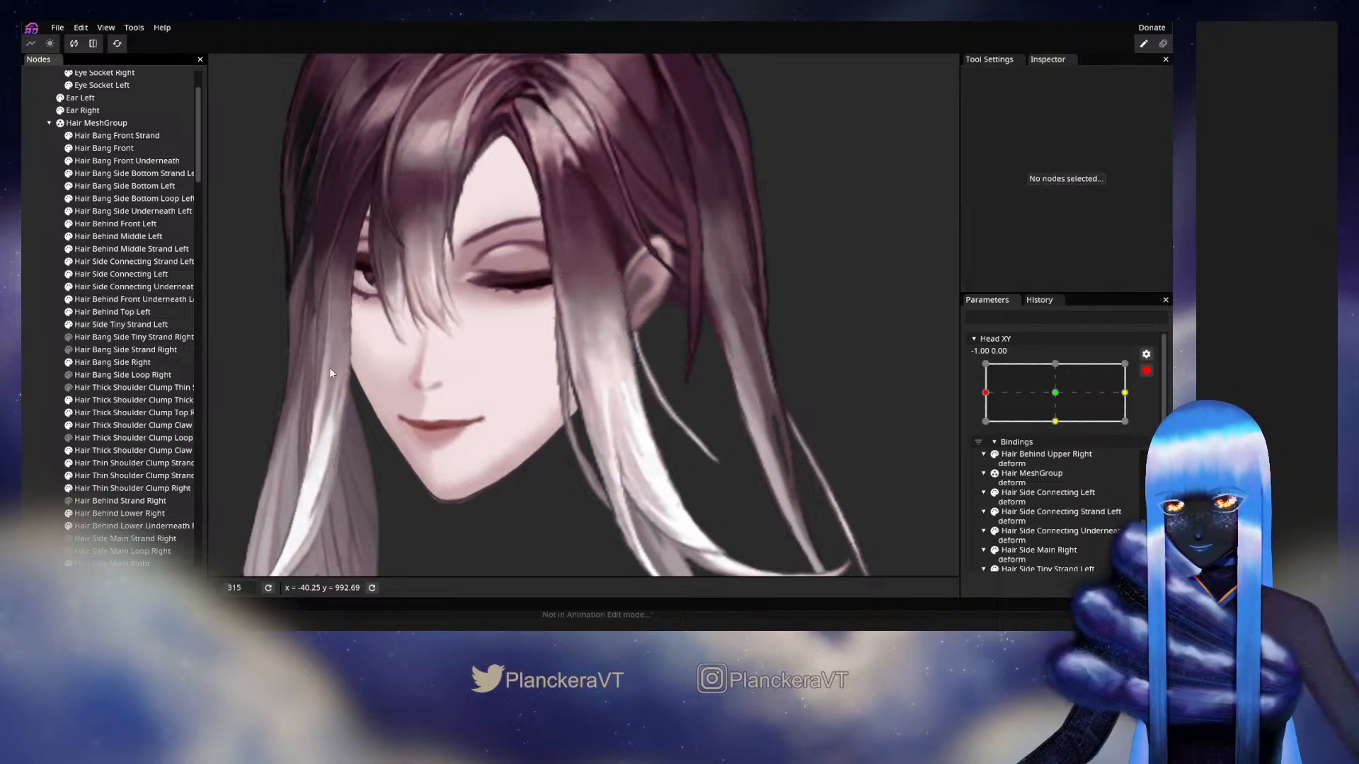
scroll(764, 389, "down", 5)
scroll(763, 389, "down", 2)
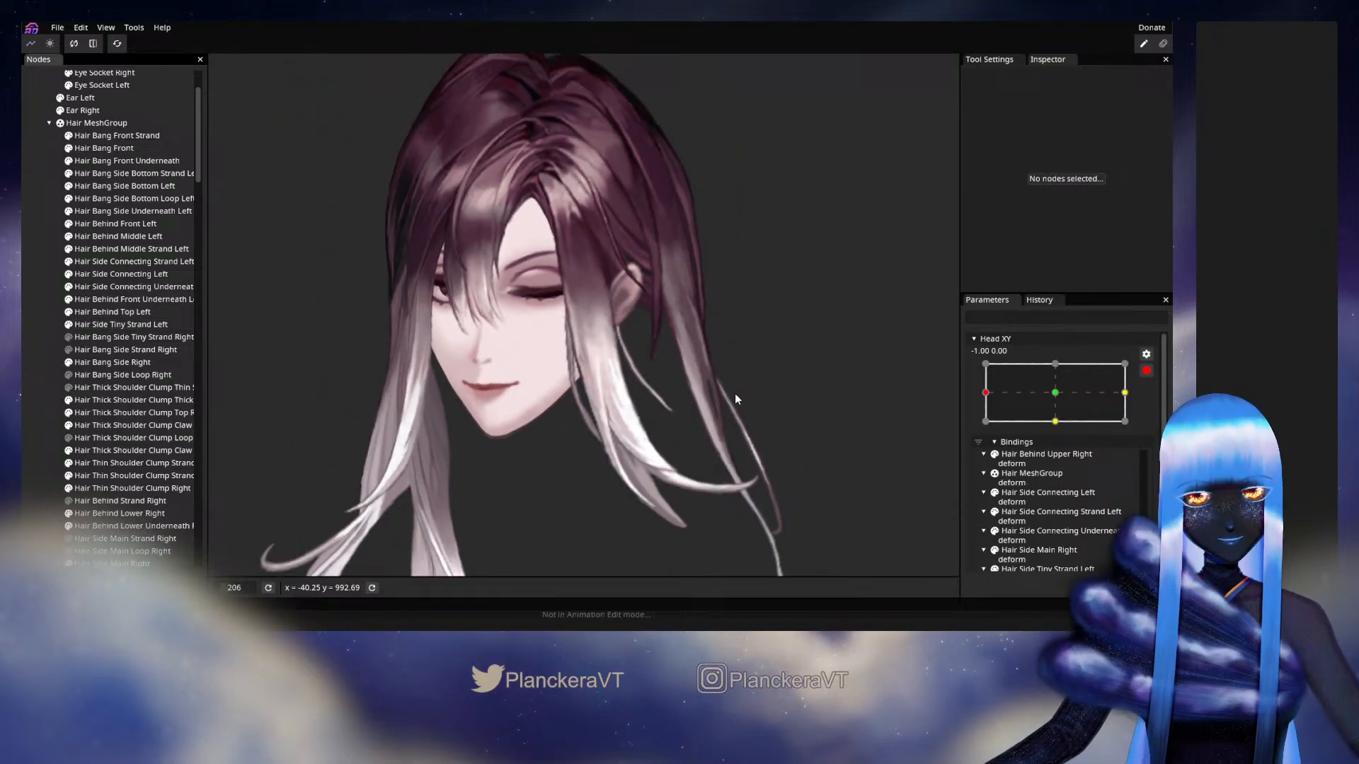
left_click(1146, 371)
mouse_move(983, 433)
left_mouse_down()
mouse_move(1050, 425)
mouse_move(986, 427)
left_mouse_up()
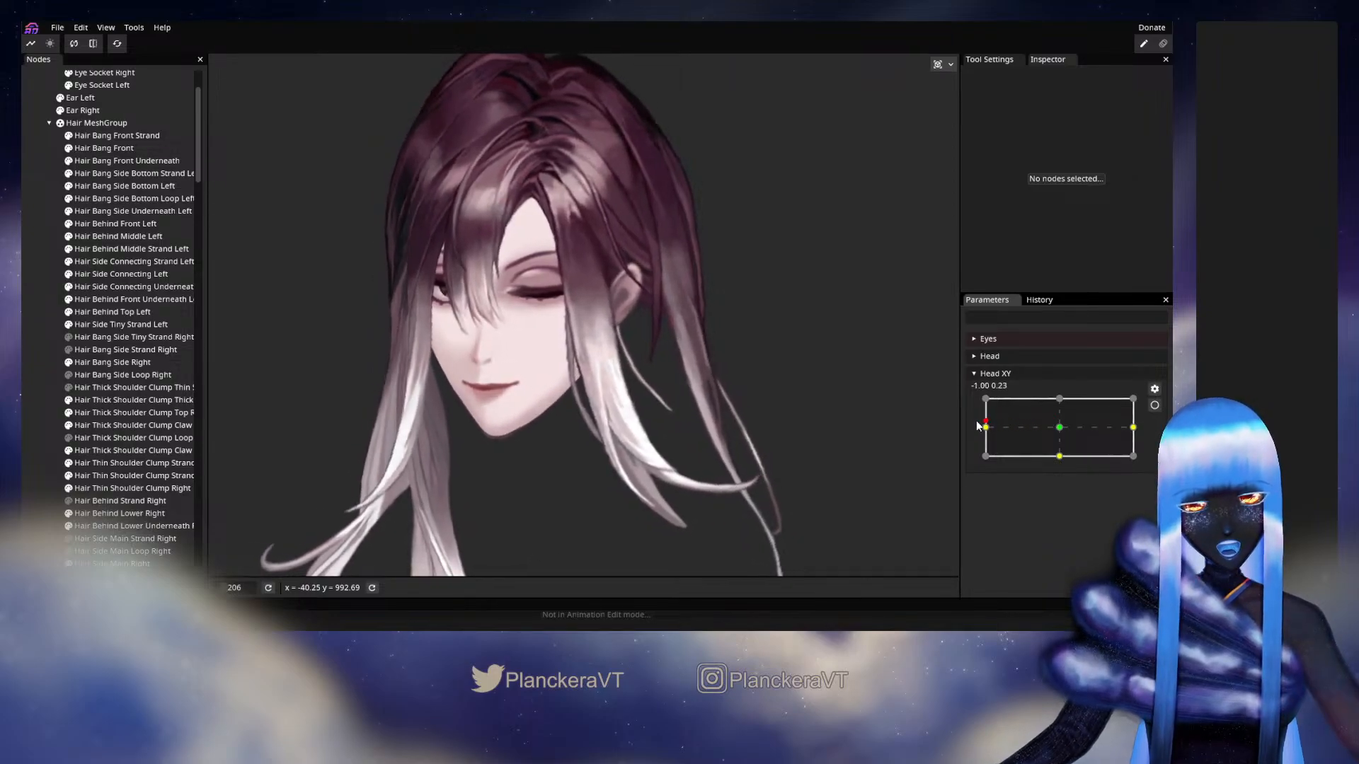
Resume editing Head XY at -1.00, 0.00 and reposition the end vertices of Hair Side Tiny Strand Left
left_click(1154, 405)
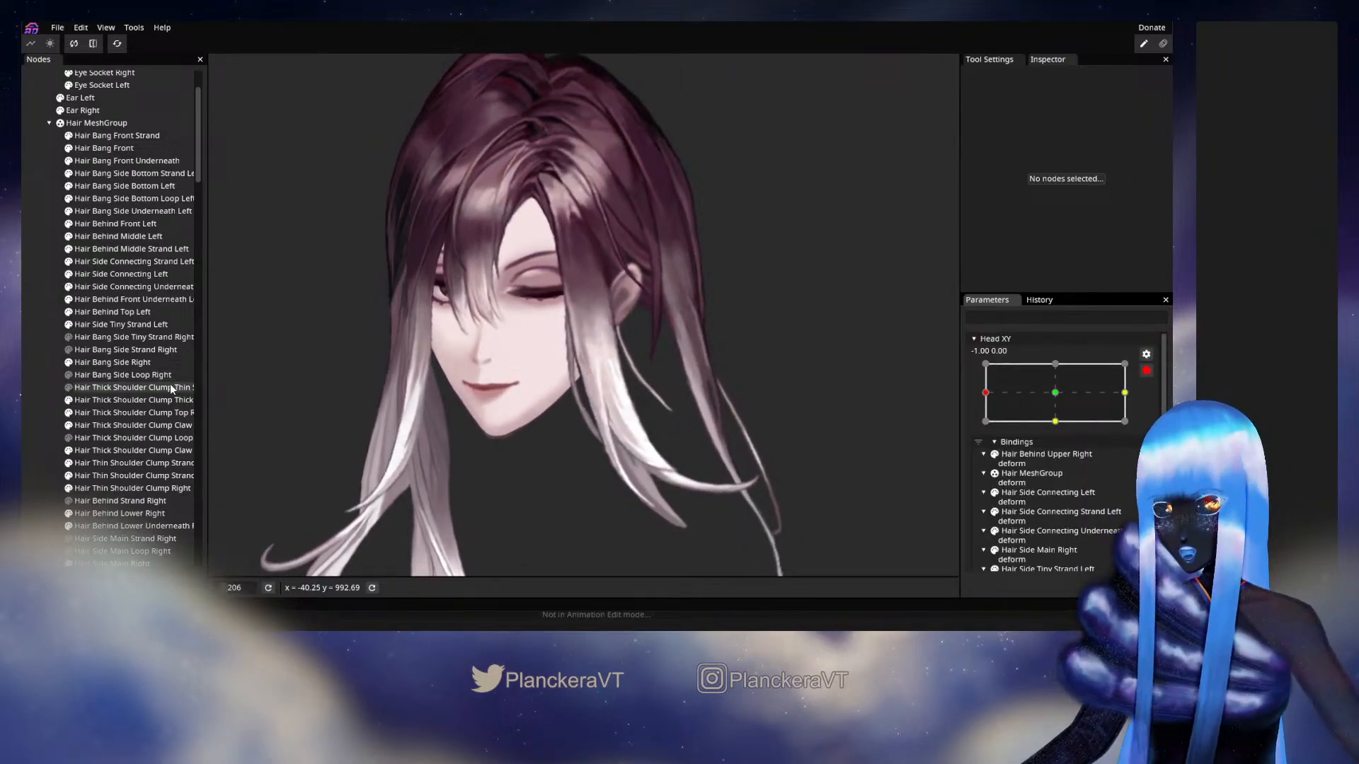
left_click(92, 323)
scroll(737, 417, "up", 2)
scroll(737, 418, "up", 4)
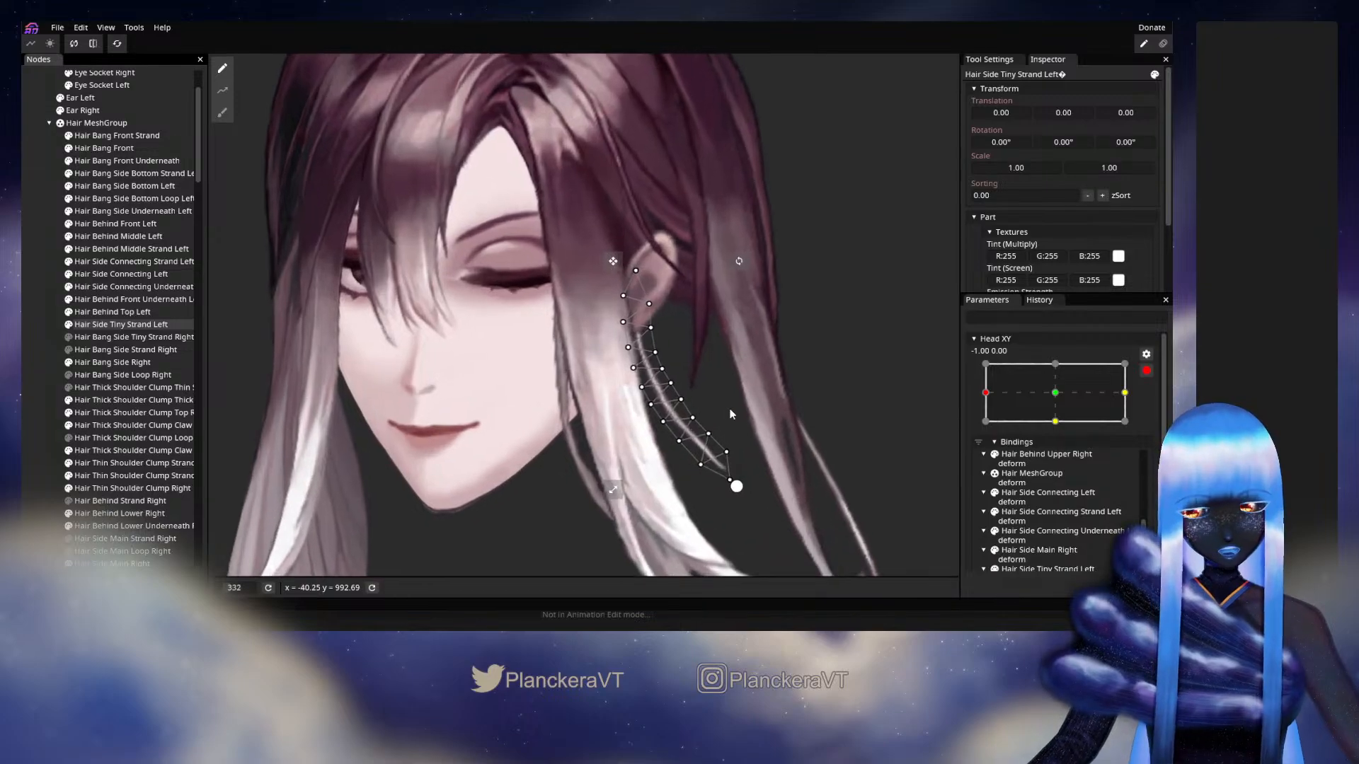
left_click_drag(707, 429, 709, 418)
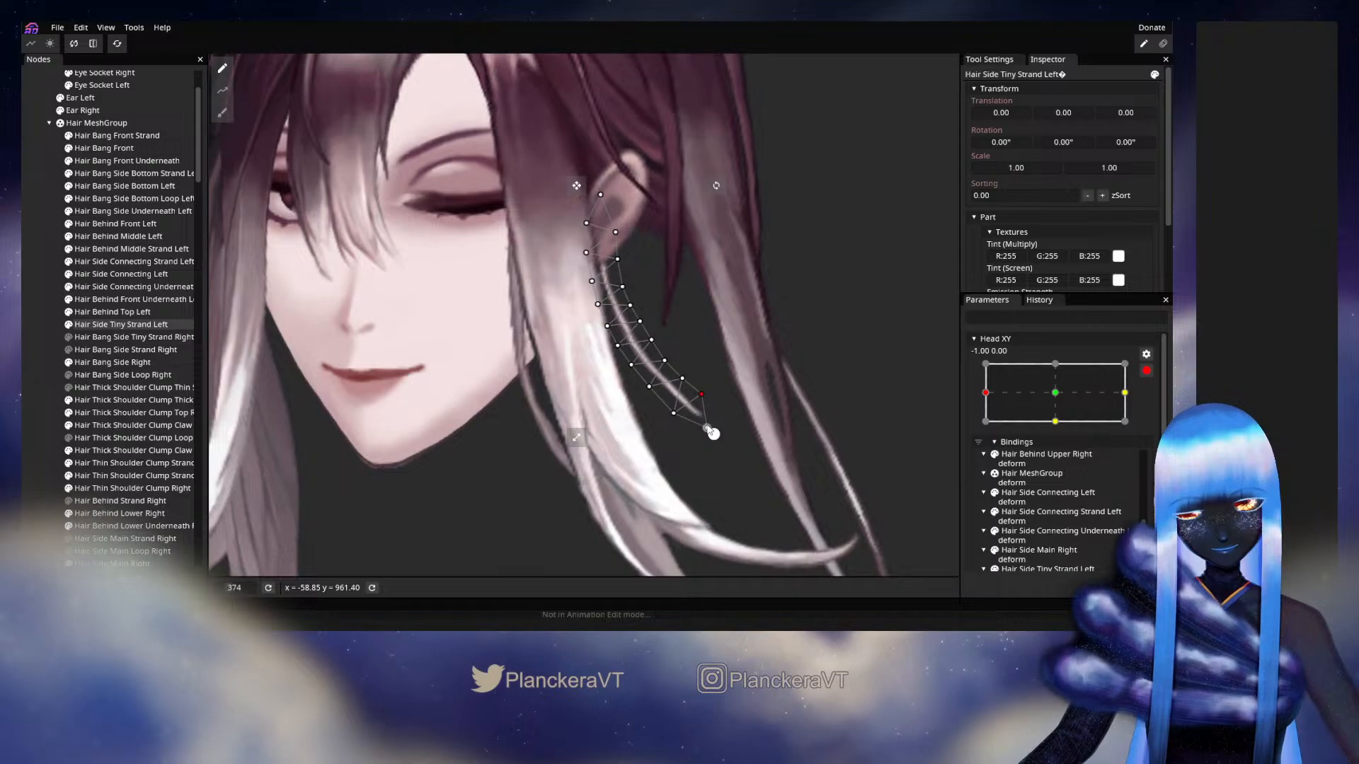
left_click_drag(711, 433, 707, 425)
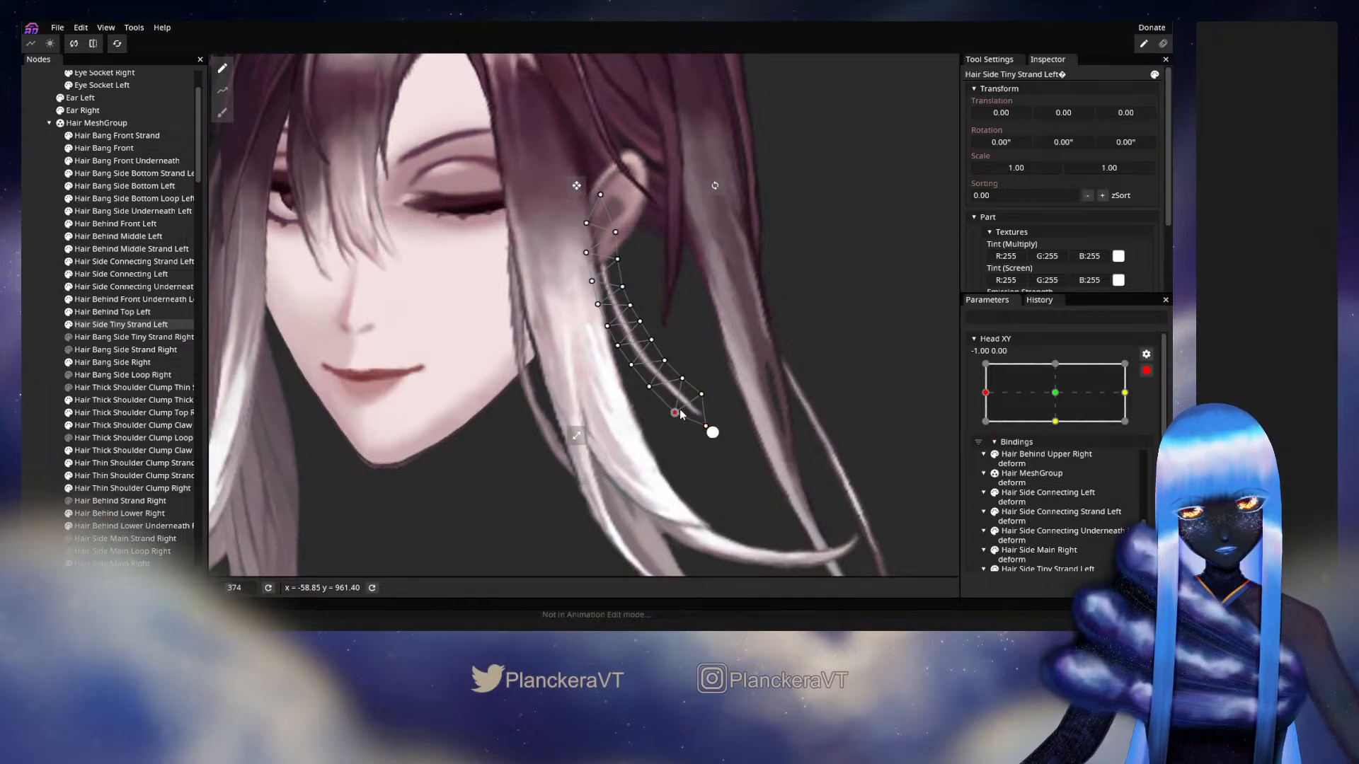
Nudge the outer-edge vertices up the length of the tiny strand, and preview the Head XY movement
left_click(682, 379)
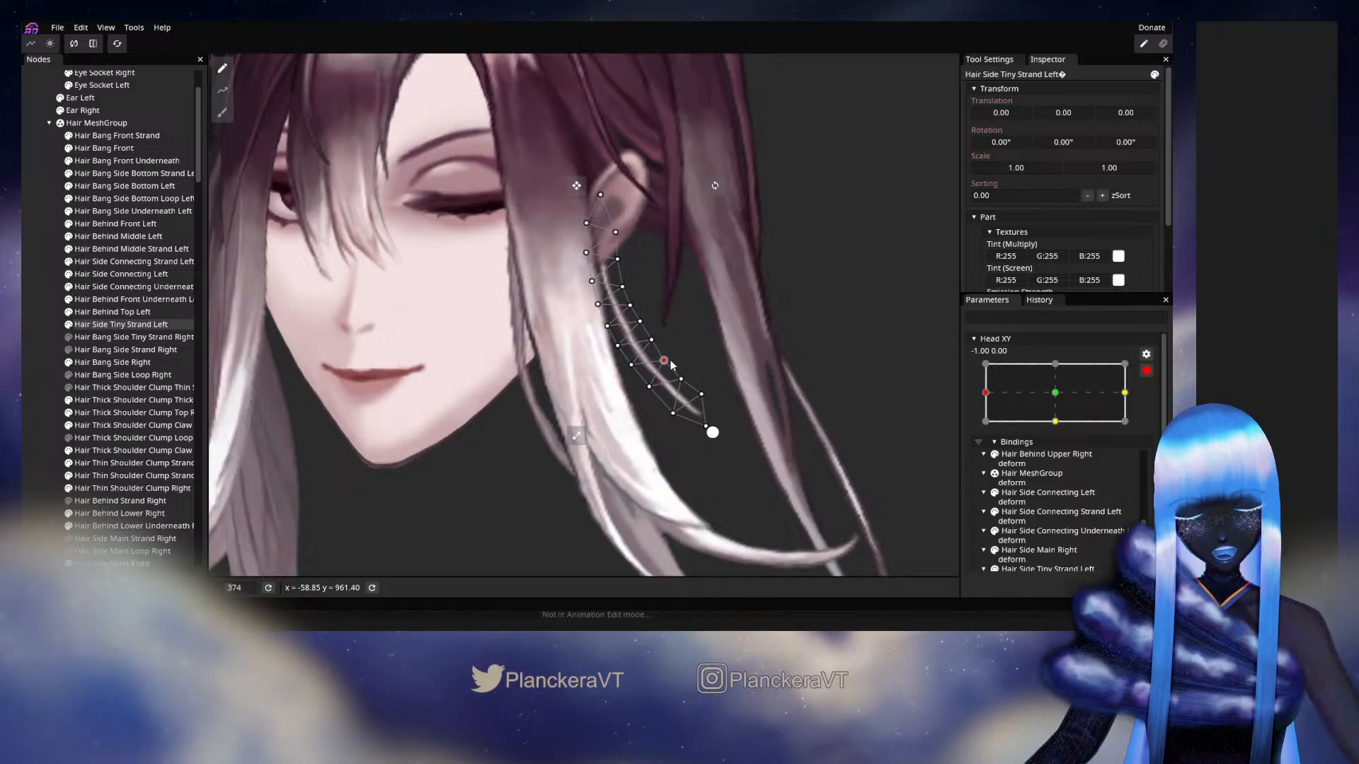
left_click(652, 339)
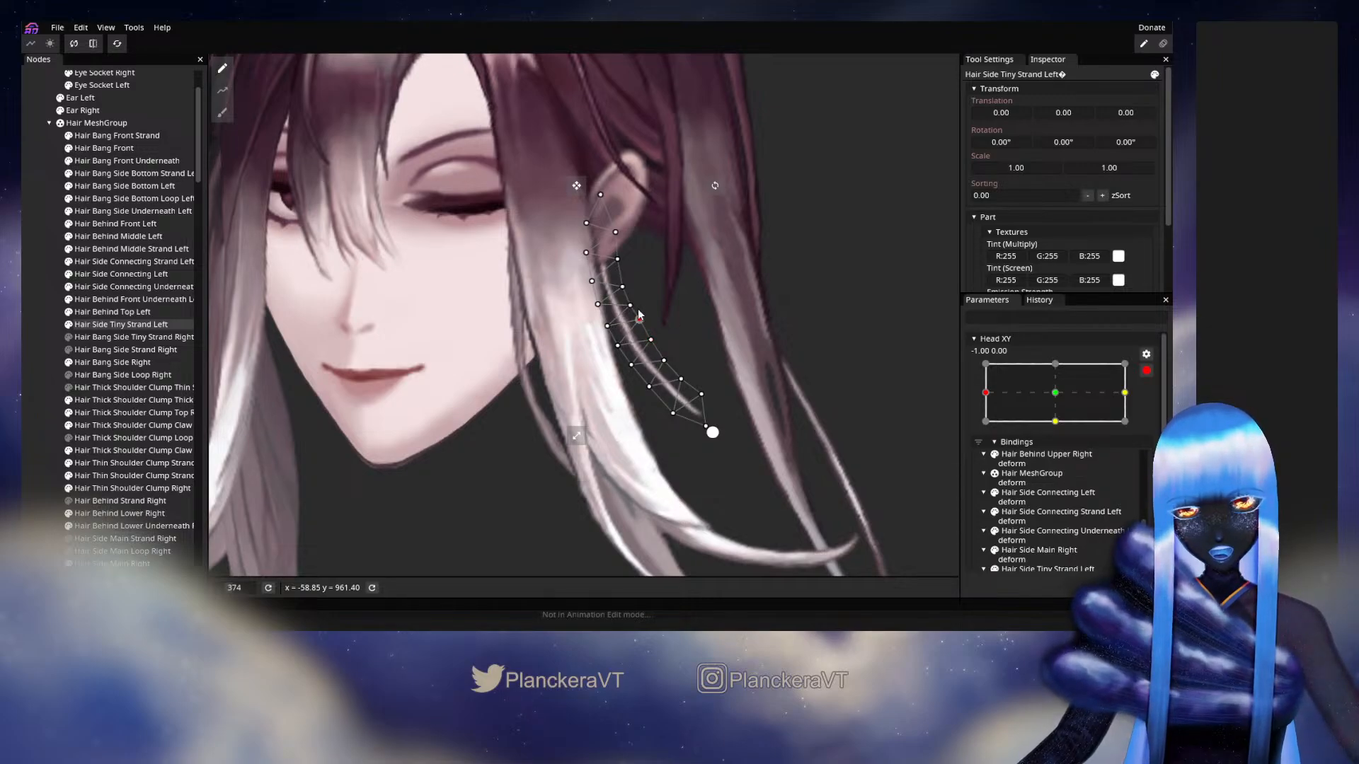
left_click_drag(624, 286, 622, 281)
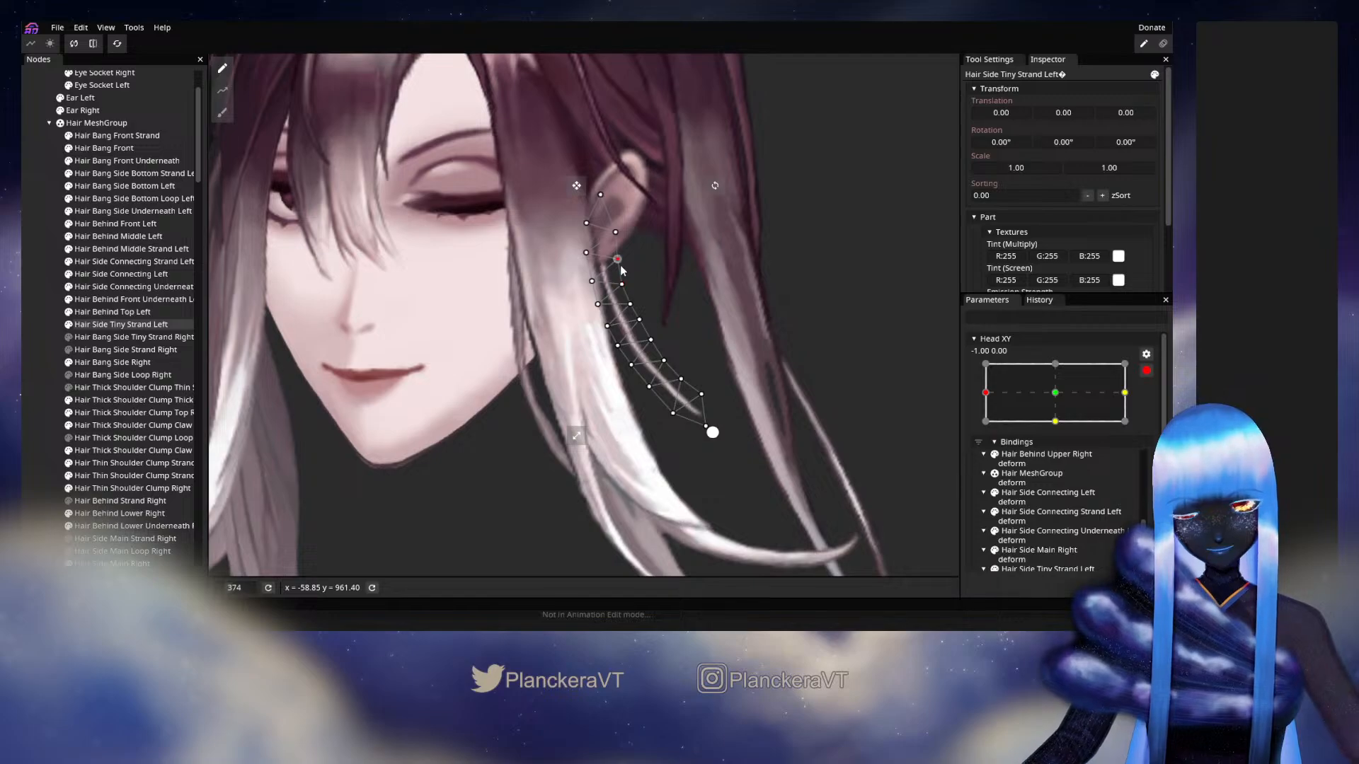
left_click(1146, 370)
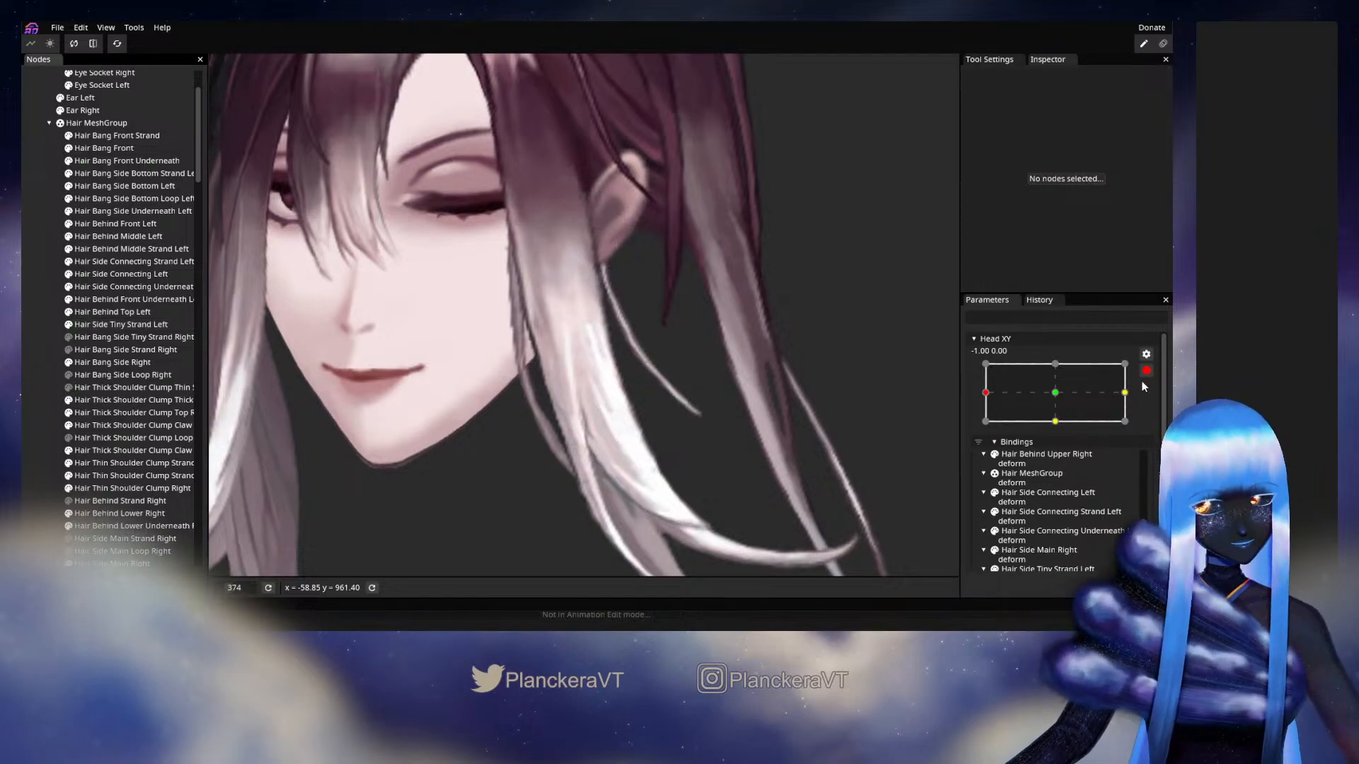
left_click_drag(1023, 421, 978, 426)
Deform the middle of Hair Side Tiny Strand Left with a 34.00 circle brush at Head XY -1.00, 0.00, and preview the turn
left_click(1154, 408)
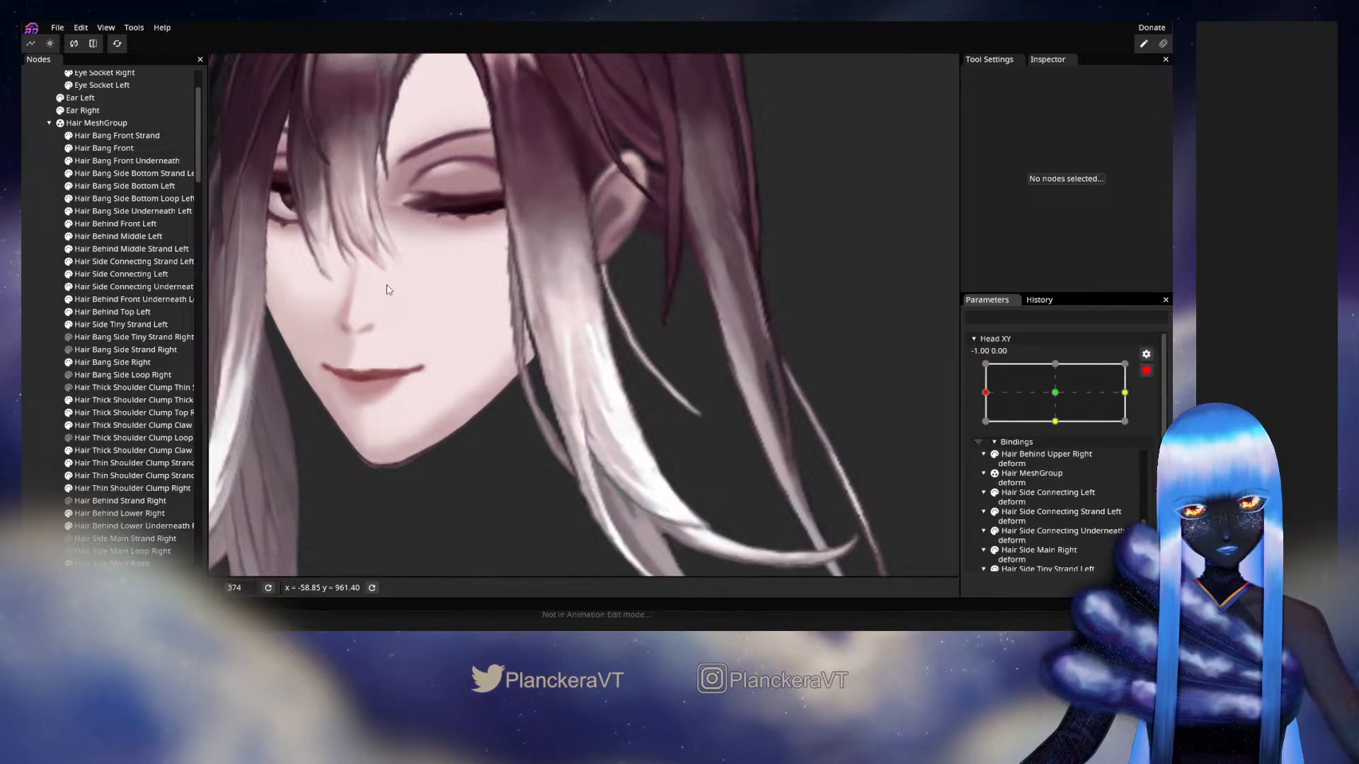
left_click(120, 324)
left_click(222, 113)
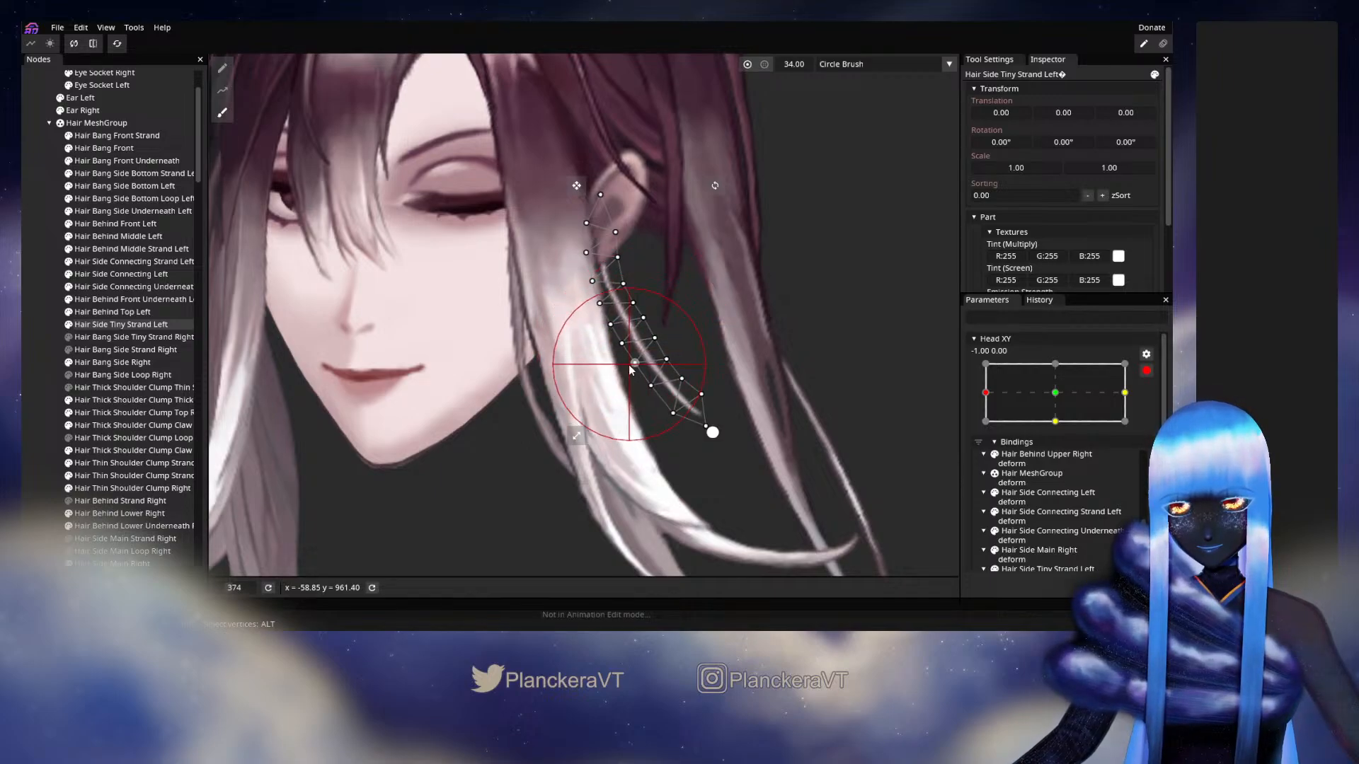
left_click(36, 395)
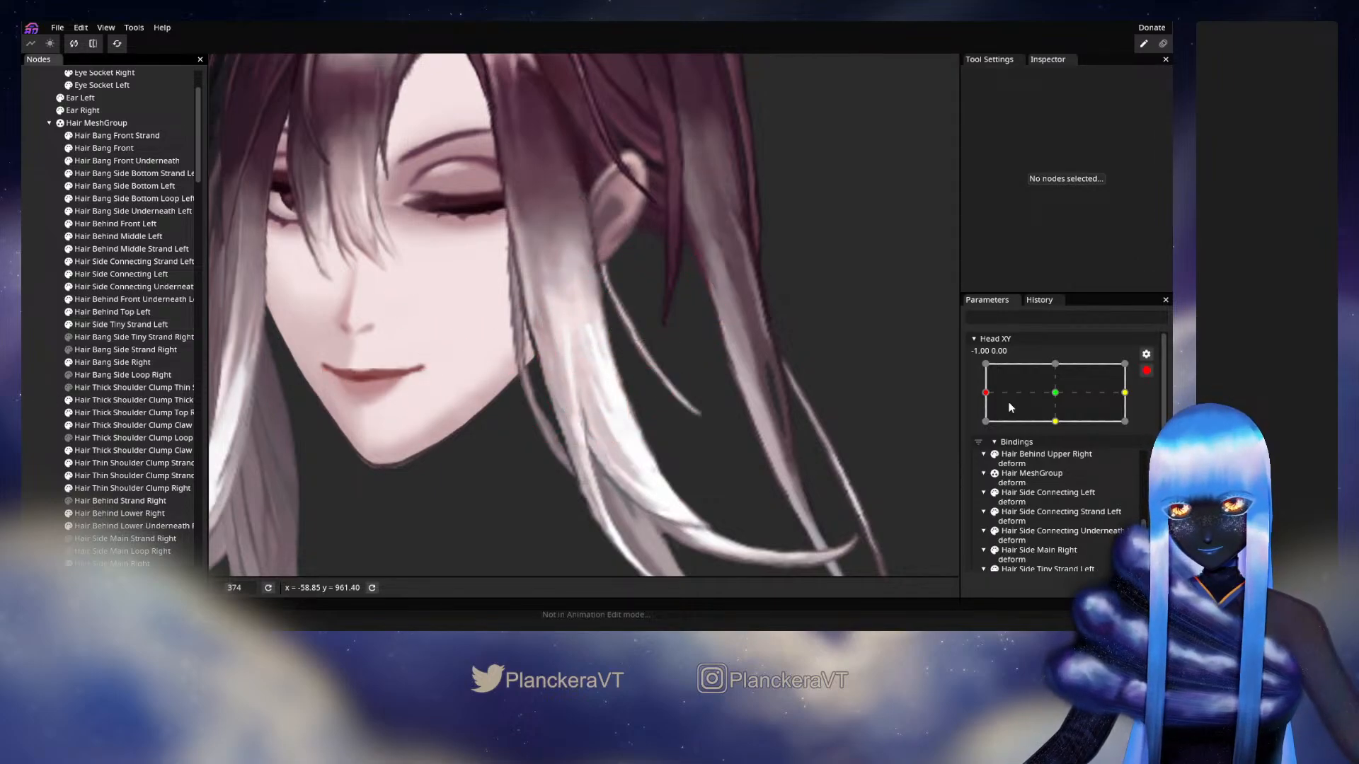
left_click(1146, 372)
mouse_move(990, 433)
left_mouse_down()
mouse_move(1059, 422)
mouse_move(973, 420)
left_mouse_up()
Push the root of Hair Side Tiny Strand Left upward with a 46.00 circle brush at Head XY -1.00, 0.00, and preview it
left_click(1155, 405)
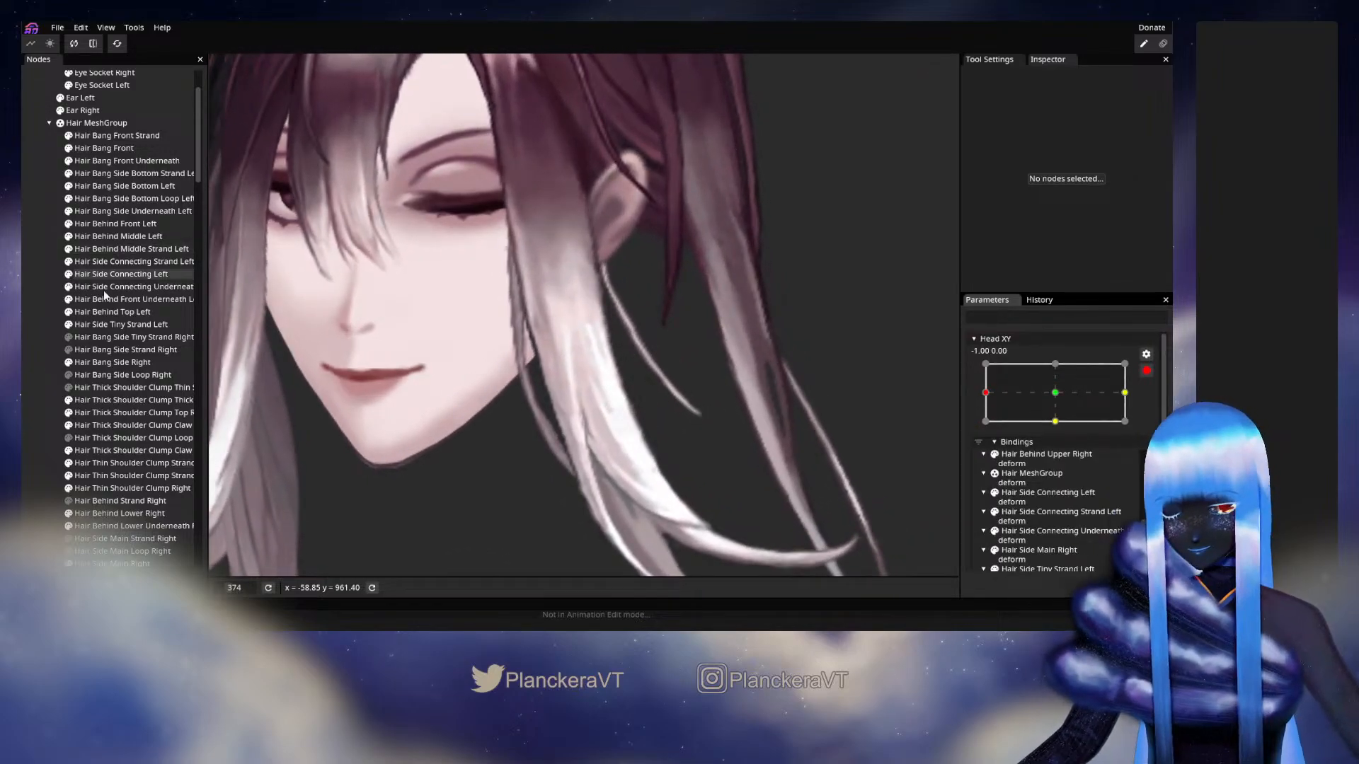
left_click(96, 324)
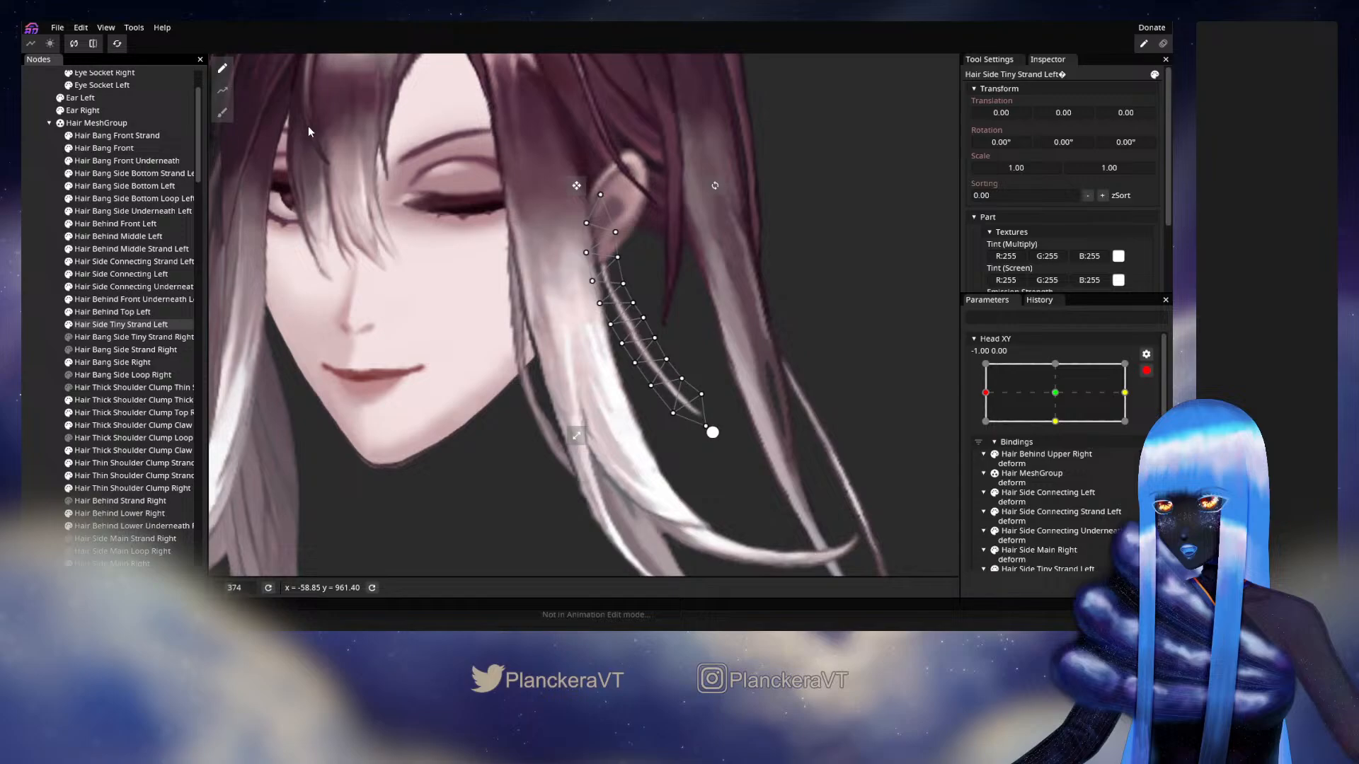
left_click(222, 112)
left_click_drag(802, 66, 811, 65)
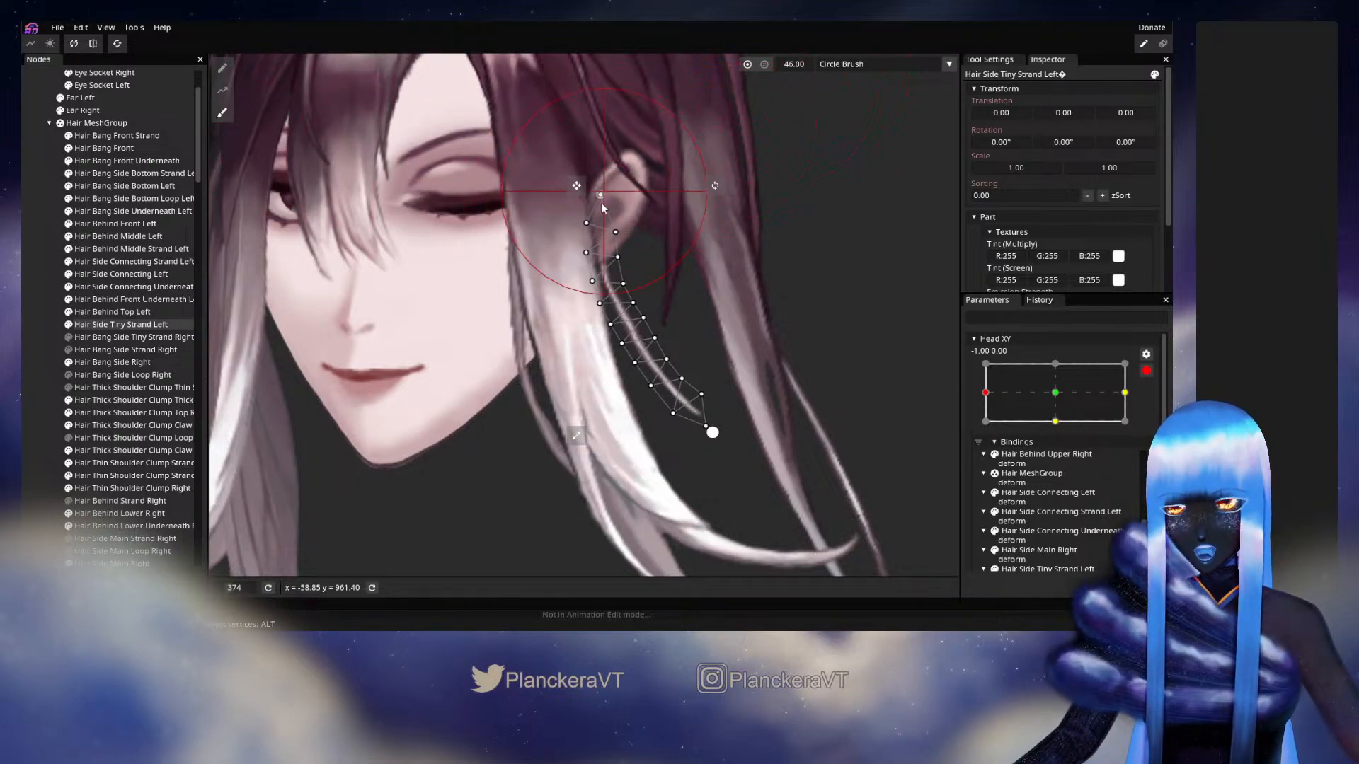
mouse_move(597, 227)
left_mouse_down()
mouse_move(591, 214)
mouse_move(596, 237)
left_mouse_up()
left_click(52, 334)
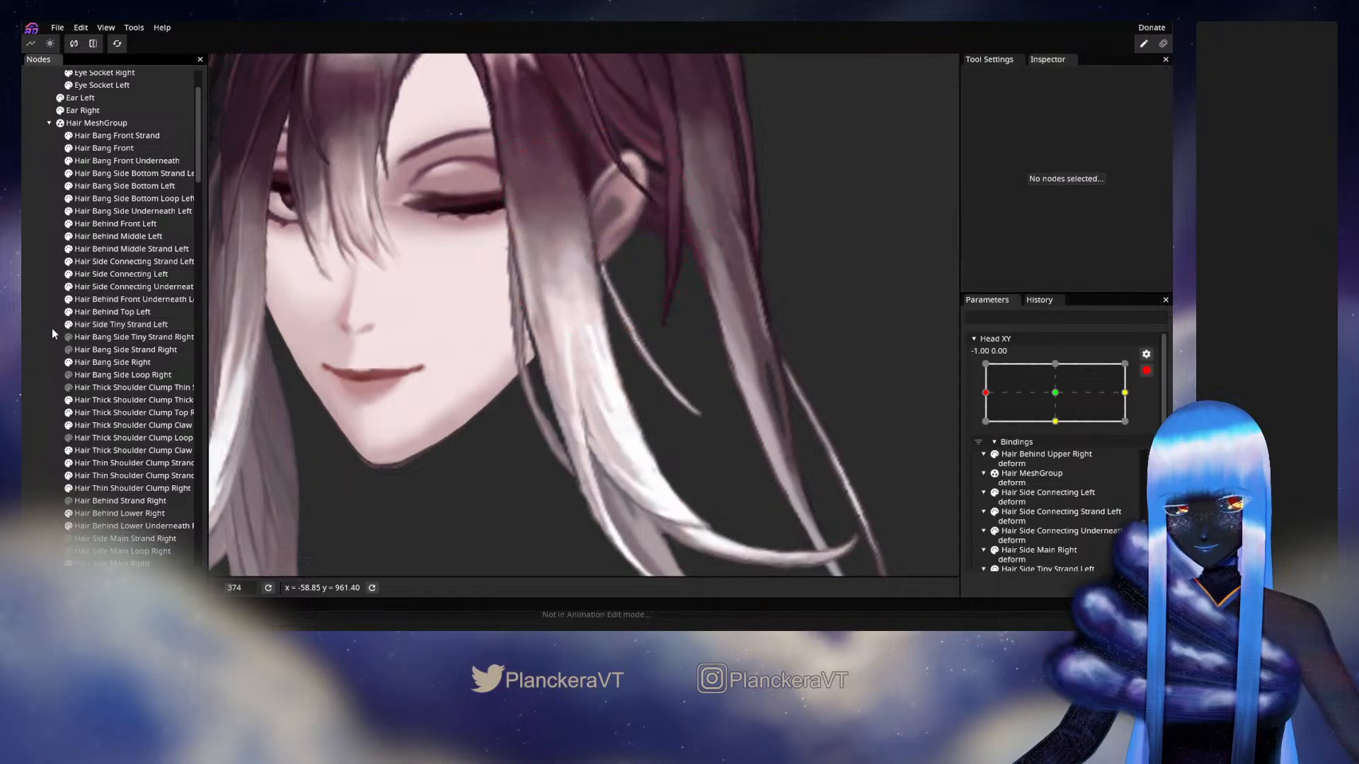
left_click(1146, 369)
mouse_move(985, 427)
left_mouse_down()
mouse_move(1065, 423)
mouse_move(978, 423)
left_mouse_up()
Shift the upper half of the tiny strand with a 57.00 circle brush at Head XY -1.00, 0.00, and test the movement
left_click(1153, 407)
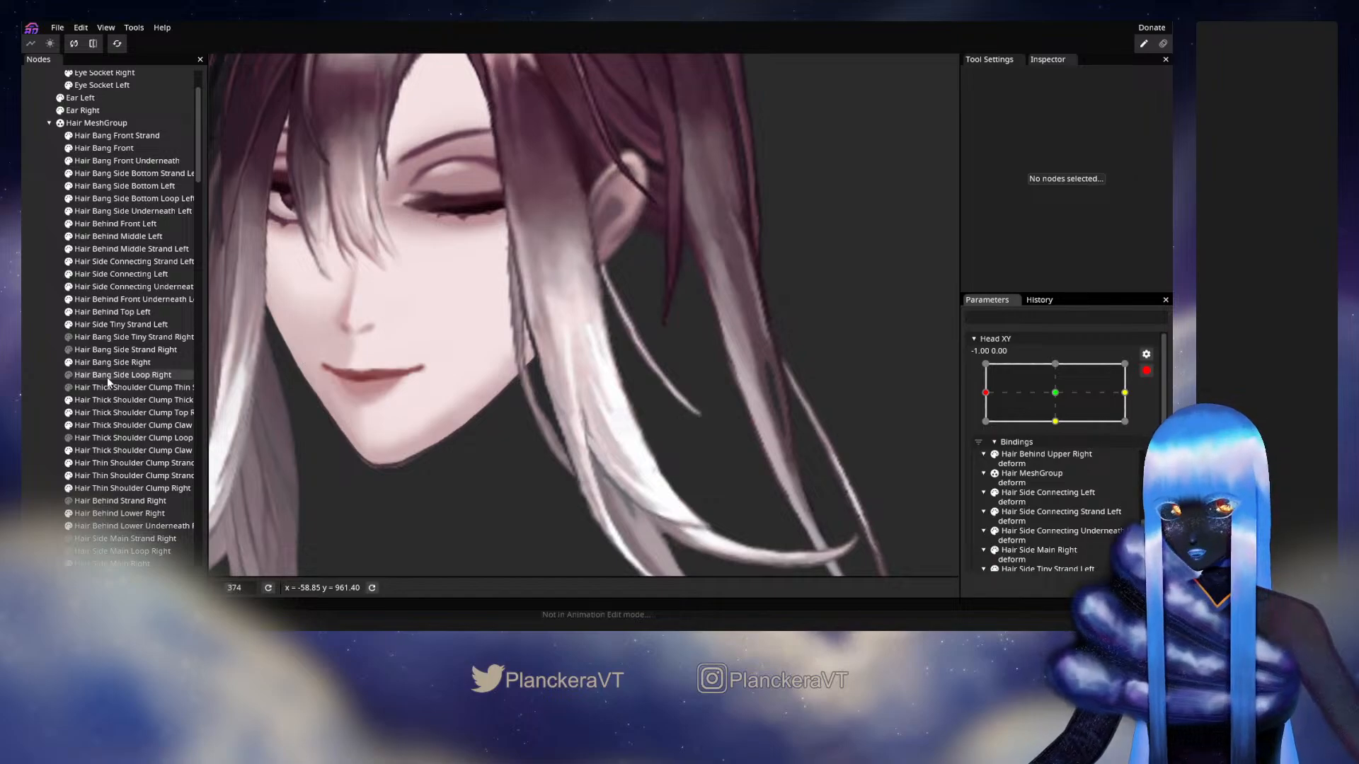
left_click(95, 327)
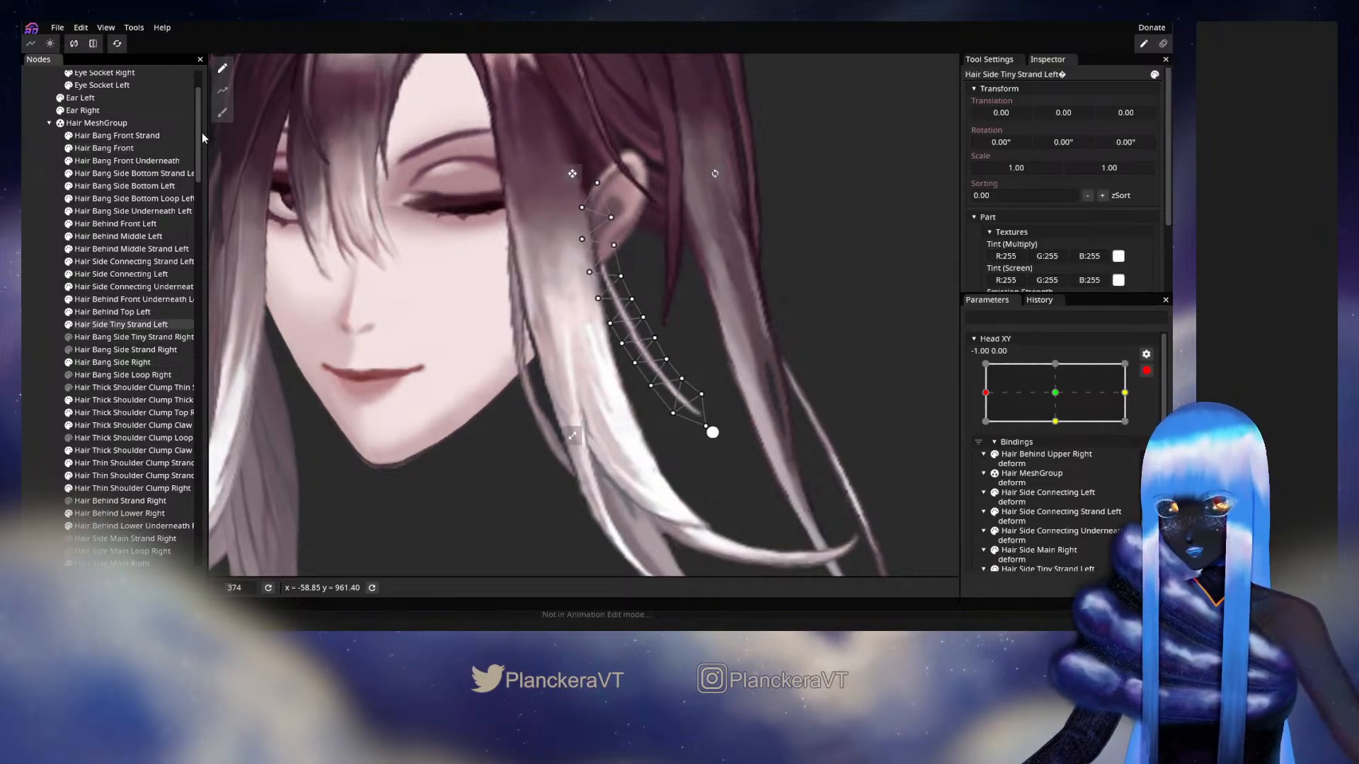
left_click(222, 112)
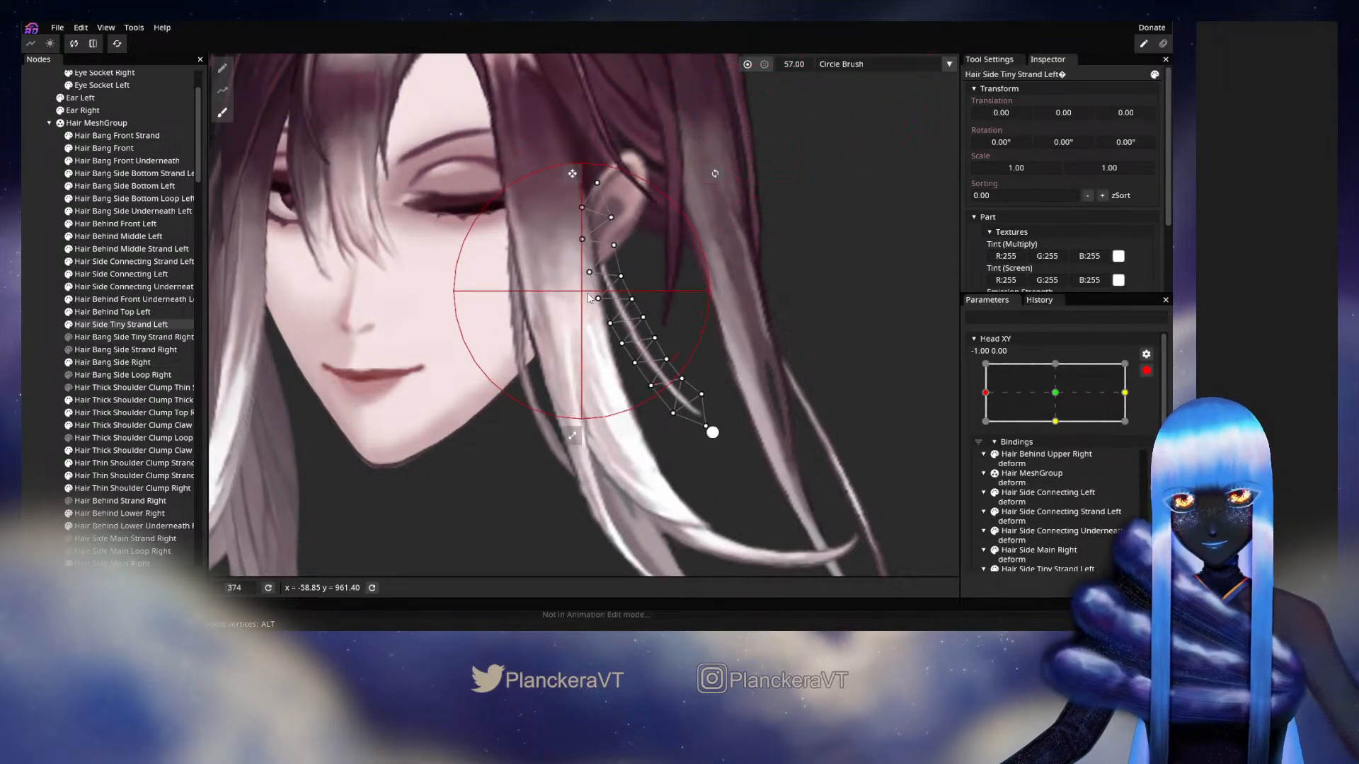
left_click_drag(608, 255, 610, 265)
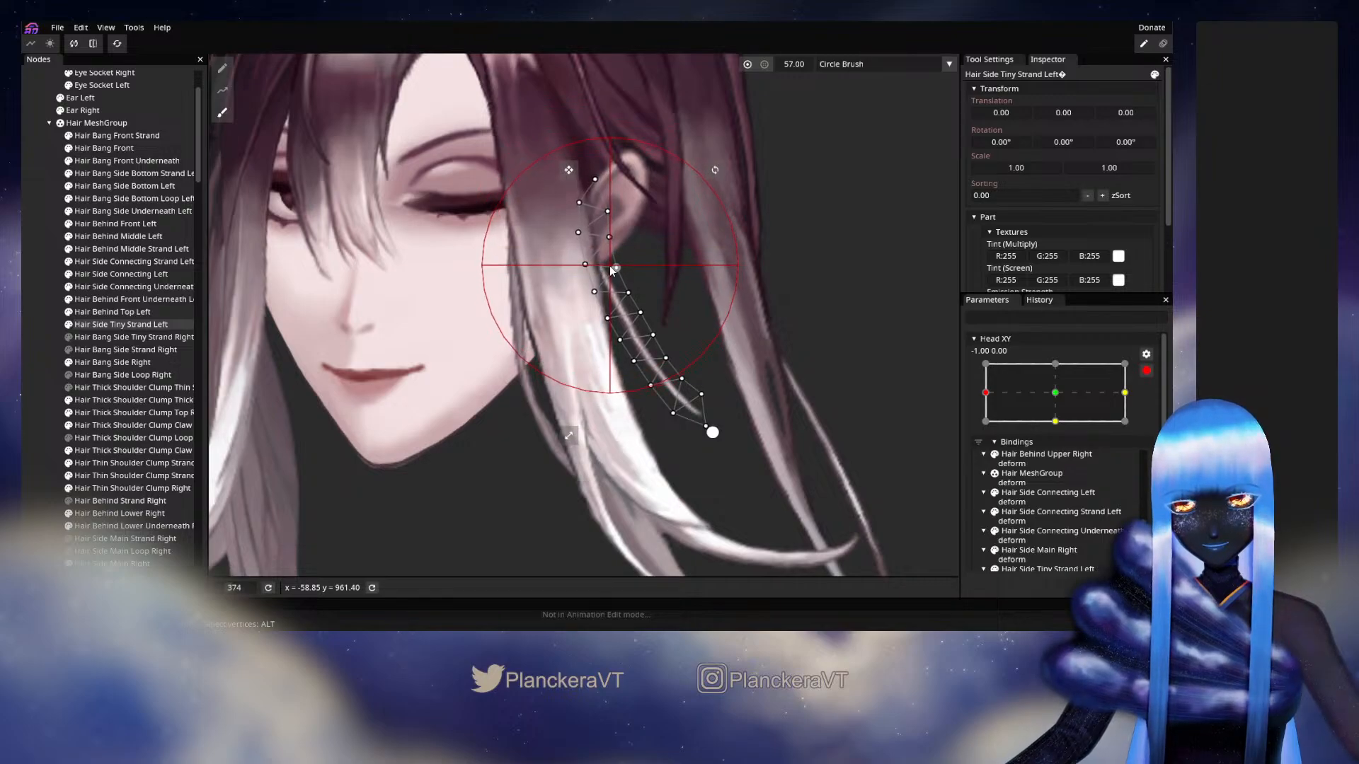
left_click(41, 379)
left_click(1146, 371)
mouse_move(988, 428)
left_mouse_down()
mouse_move(1012, 433)
mouse_move(988, 438)
mouse_move(1035, 419)
mouse_move(981, 428)
left_mouse_up()
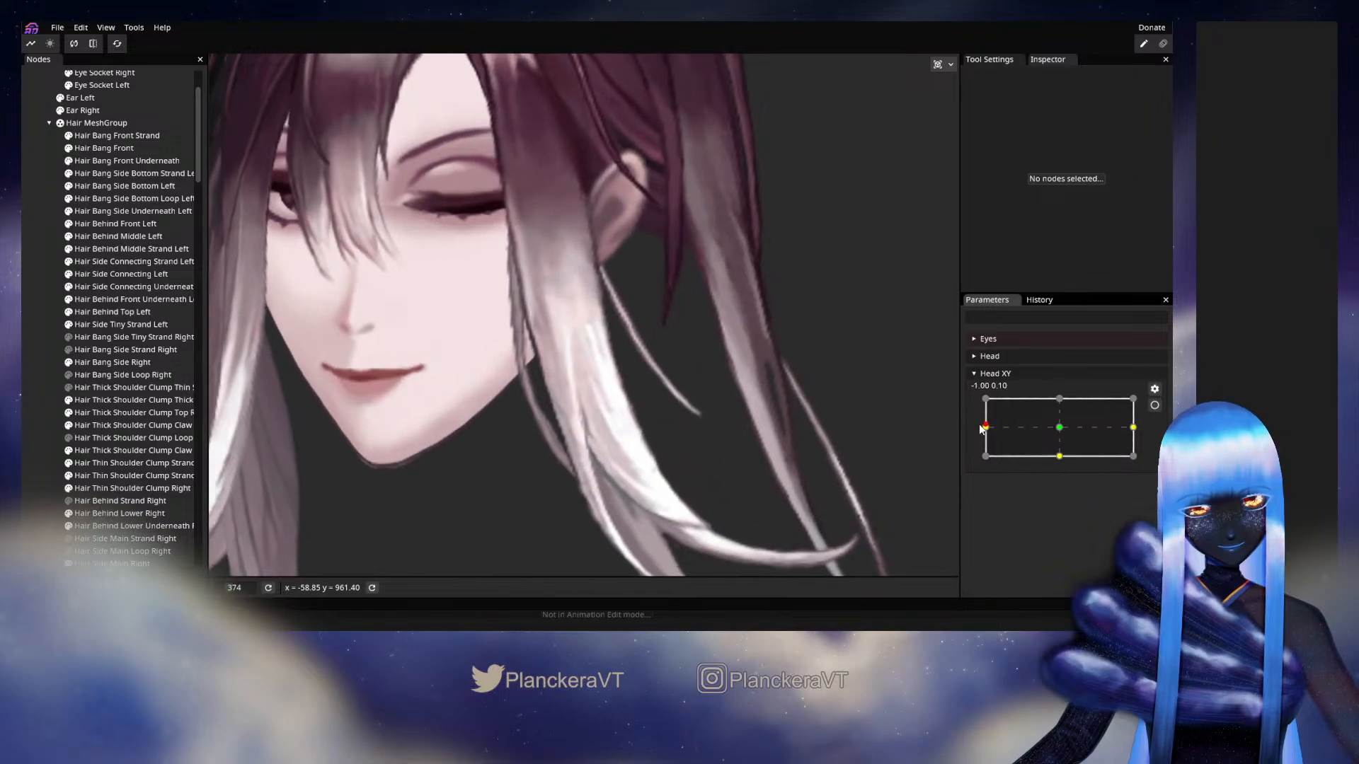
Brush the tiny strand's root slightly toward the ear at Head XY -1.00, 0.00, and check the head turn
left_click(1154, 405)
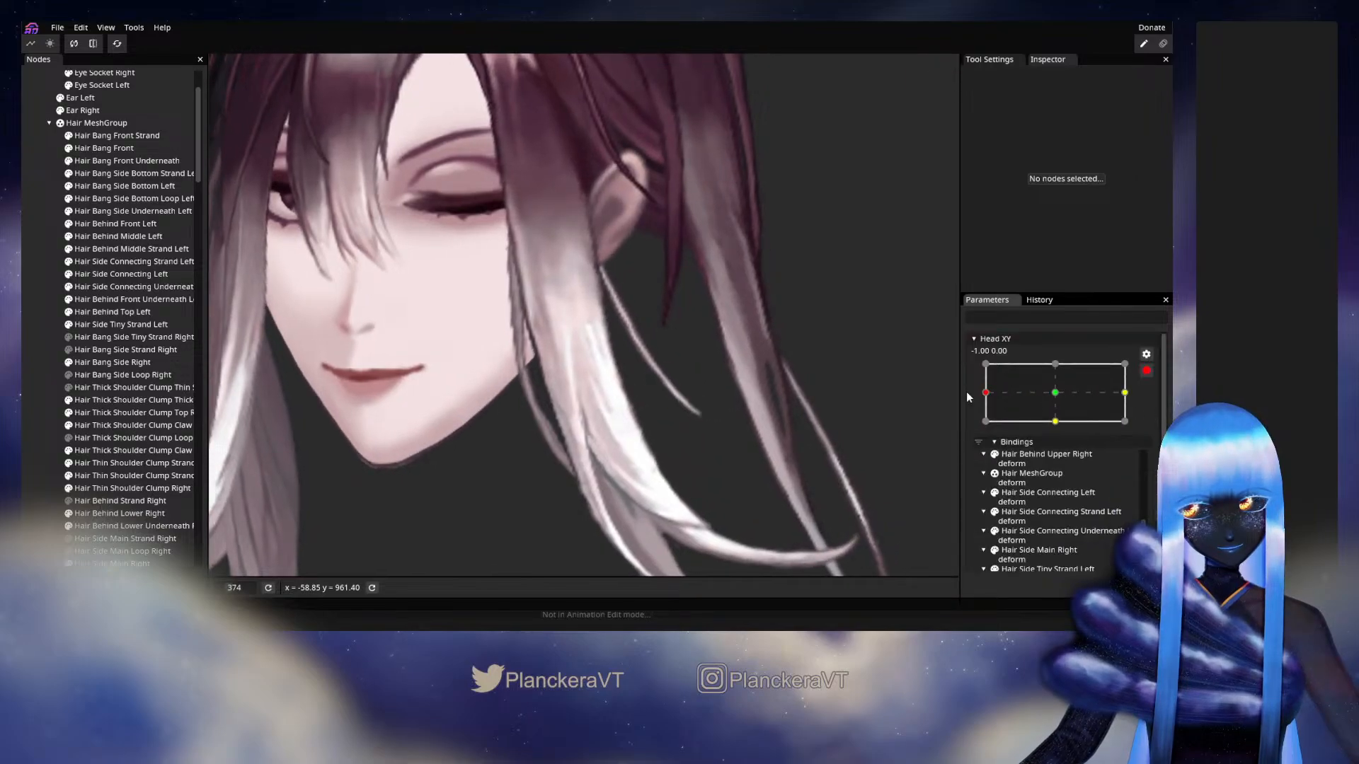
left_click(126, 326)
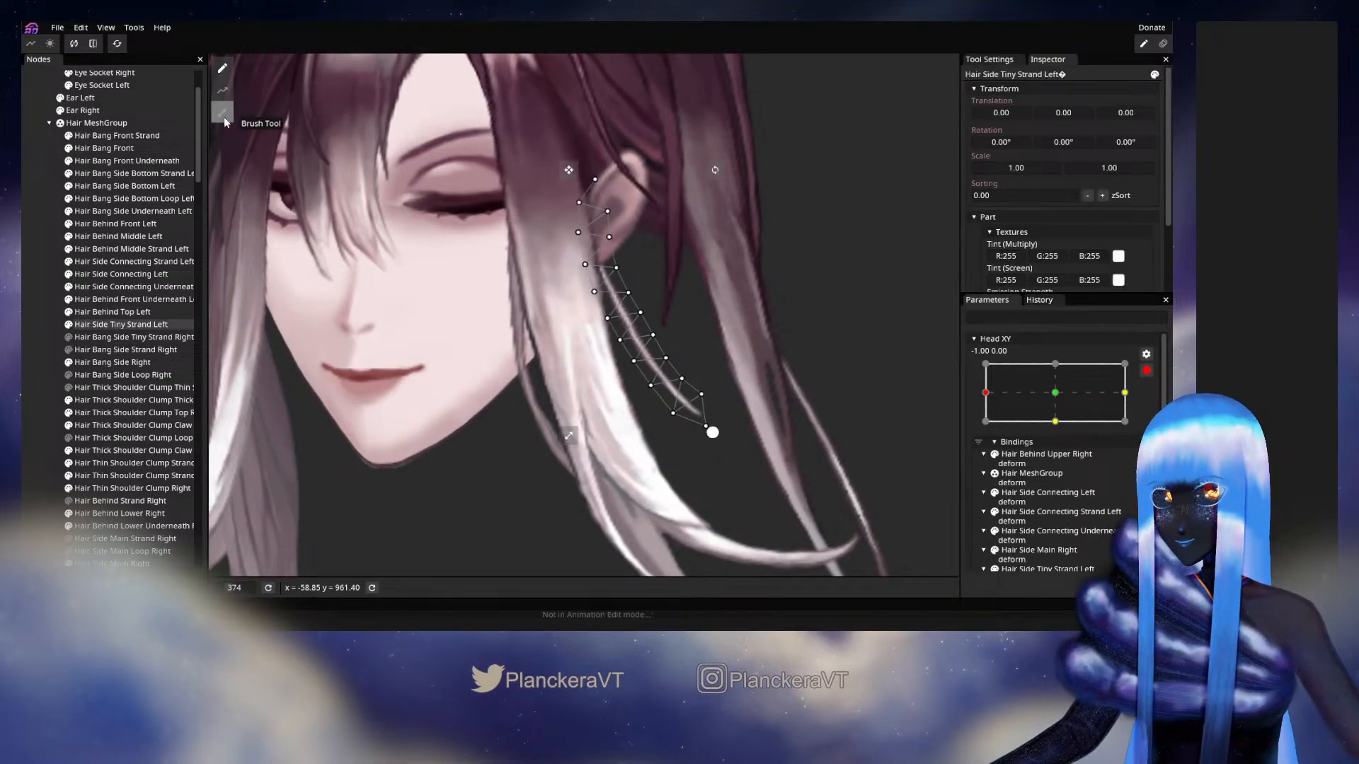
left_click(223, 118)
left_click_drag(551, 202, 556, 201)
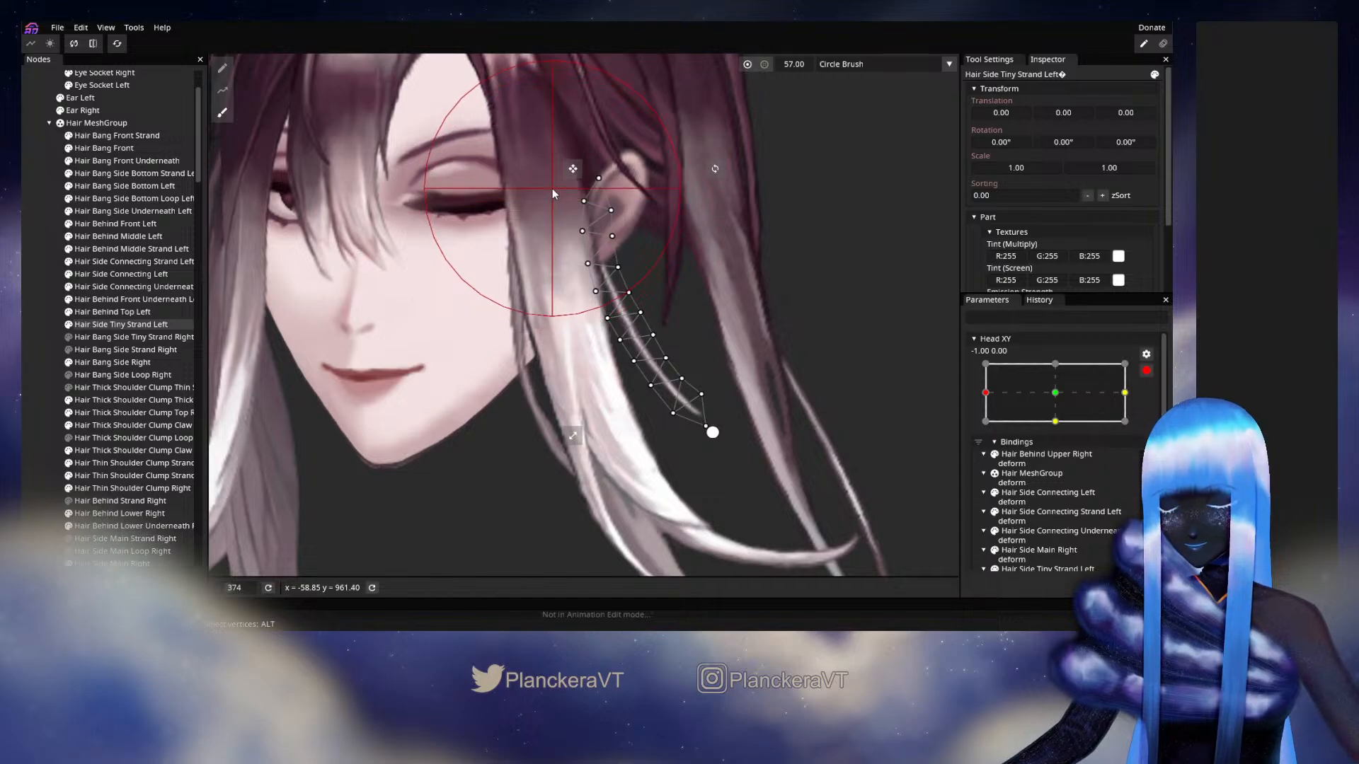
left_click(26, 277)
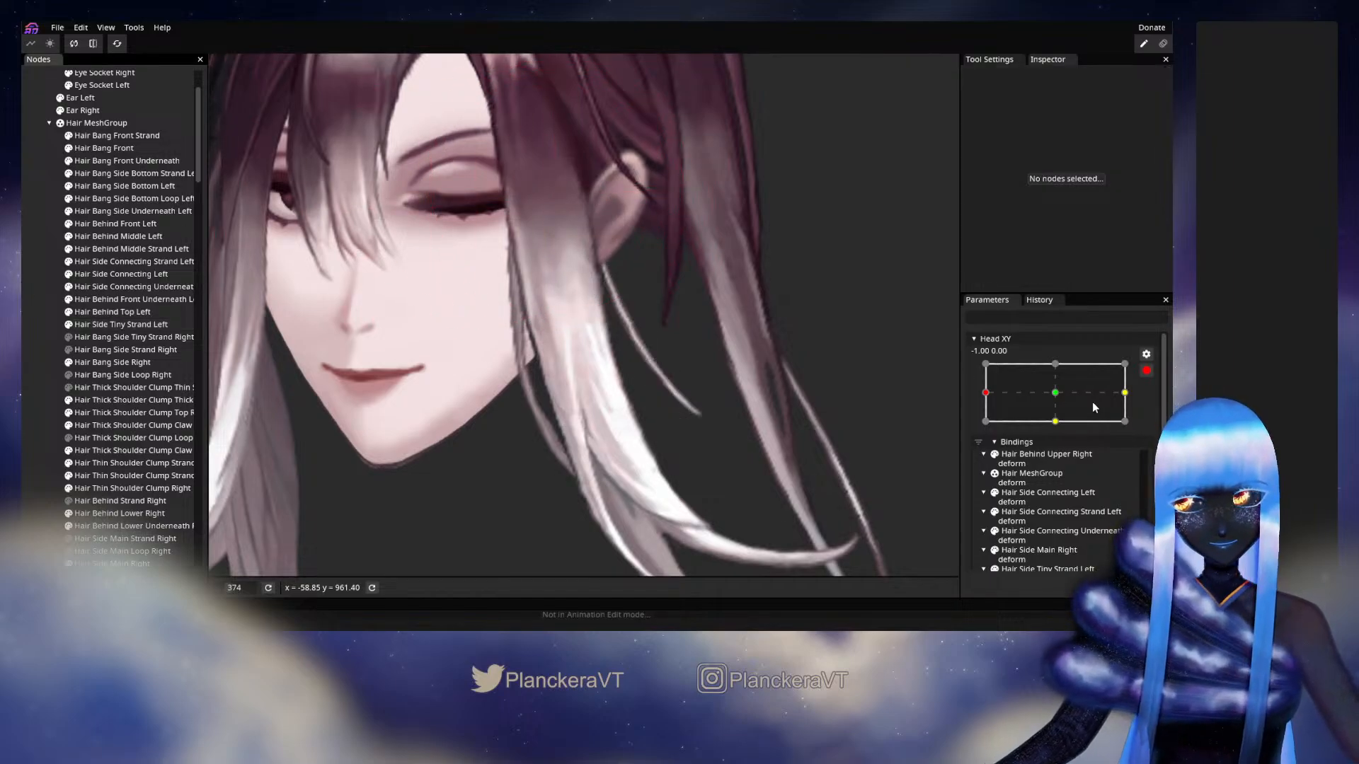
left_click(1147, 370)
mouse_move(987, 428)
left_mouse_down()
mouse_move(1063, 430)
mouse_move(970, 423)
left_mouse_up()
Touch up Hair Side Tiny Strand Left with the 57.00 circle brush at Head XY -1.00, 0.00, and preview the head movement
left_click(1155, 404)
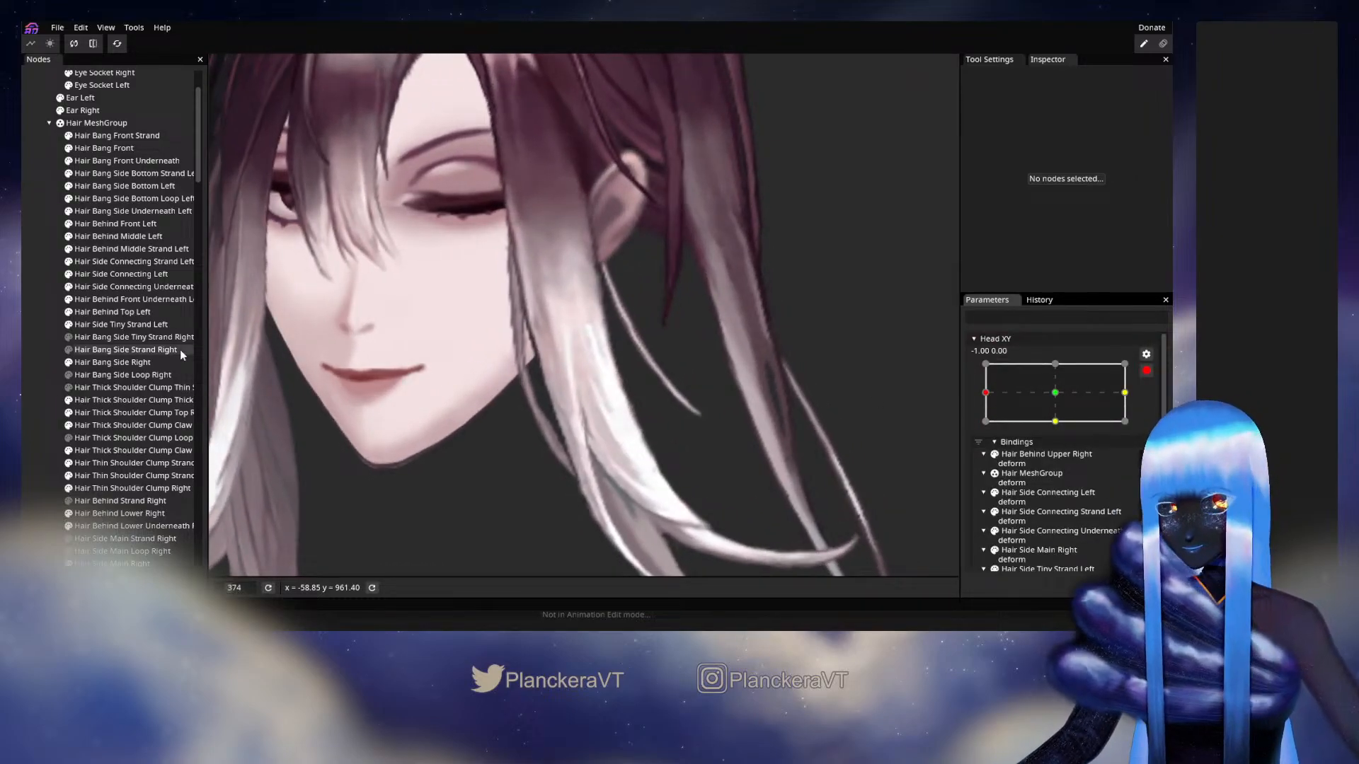
left_click(120, 324)
left_click(222, 113)
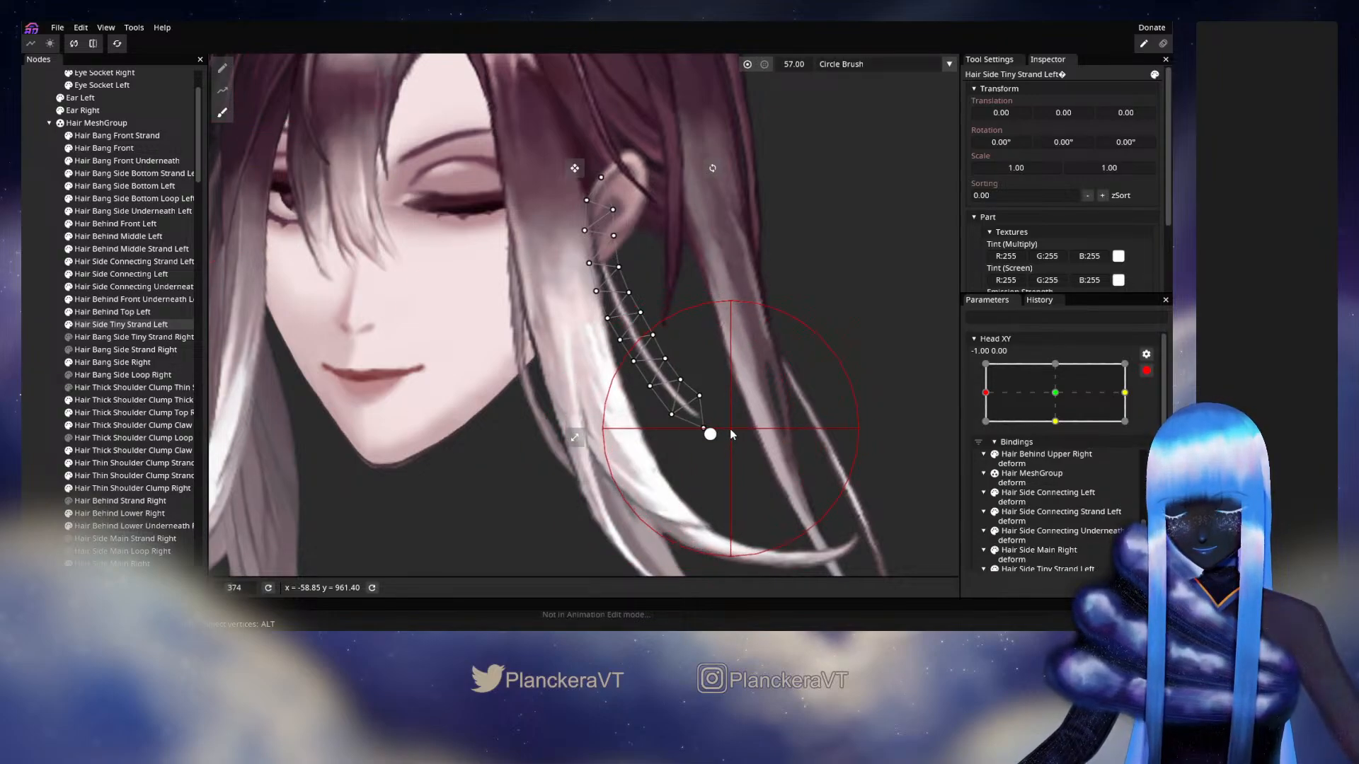
left_click(844, 435)
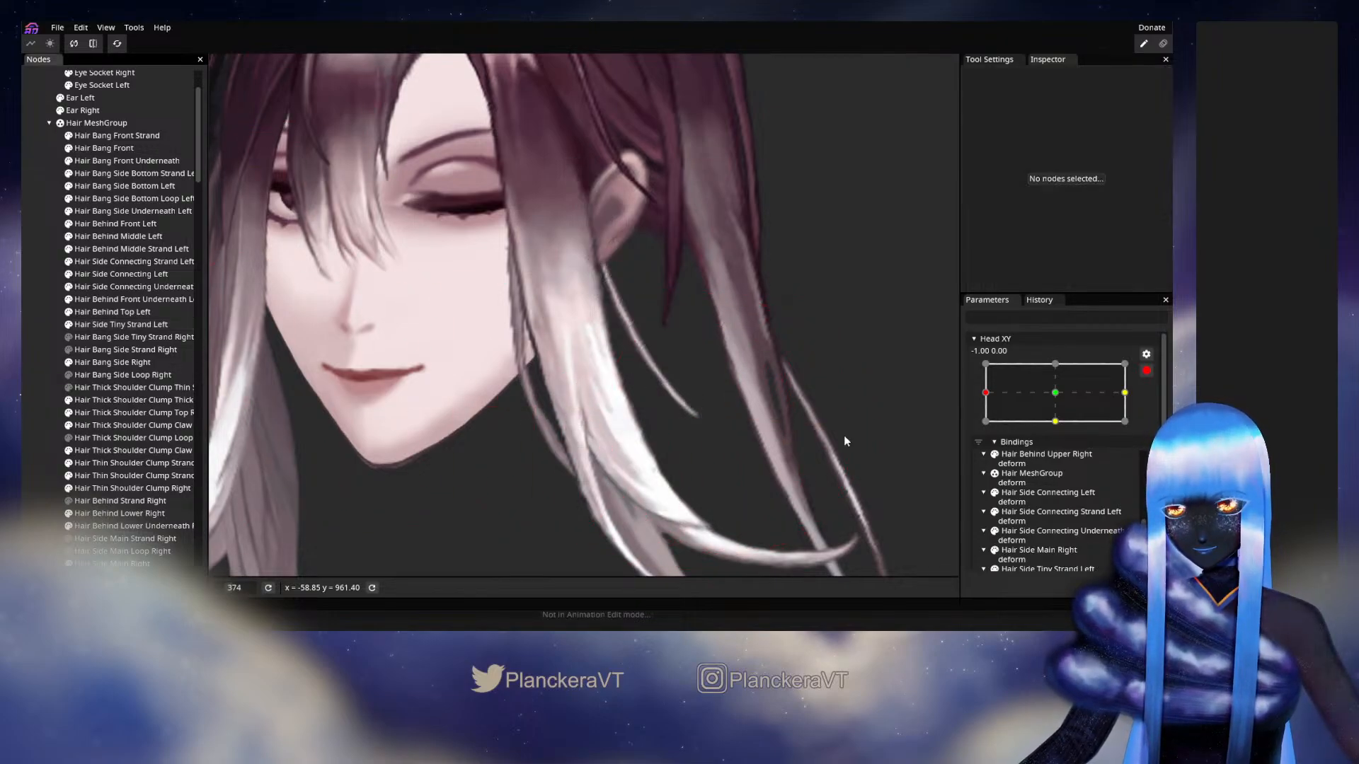
left_click(1146, 371)
mouse_move(985, 428)
left_mouse_down()
mouse_move(1065, 426)
mouse_move(974, 434)
left_mouse_up()
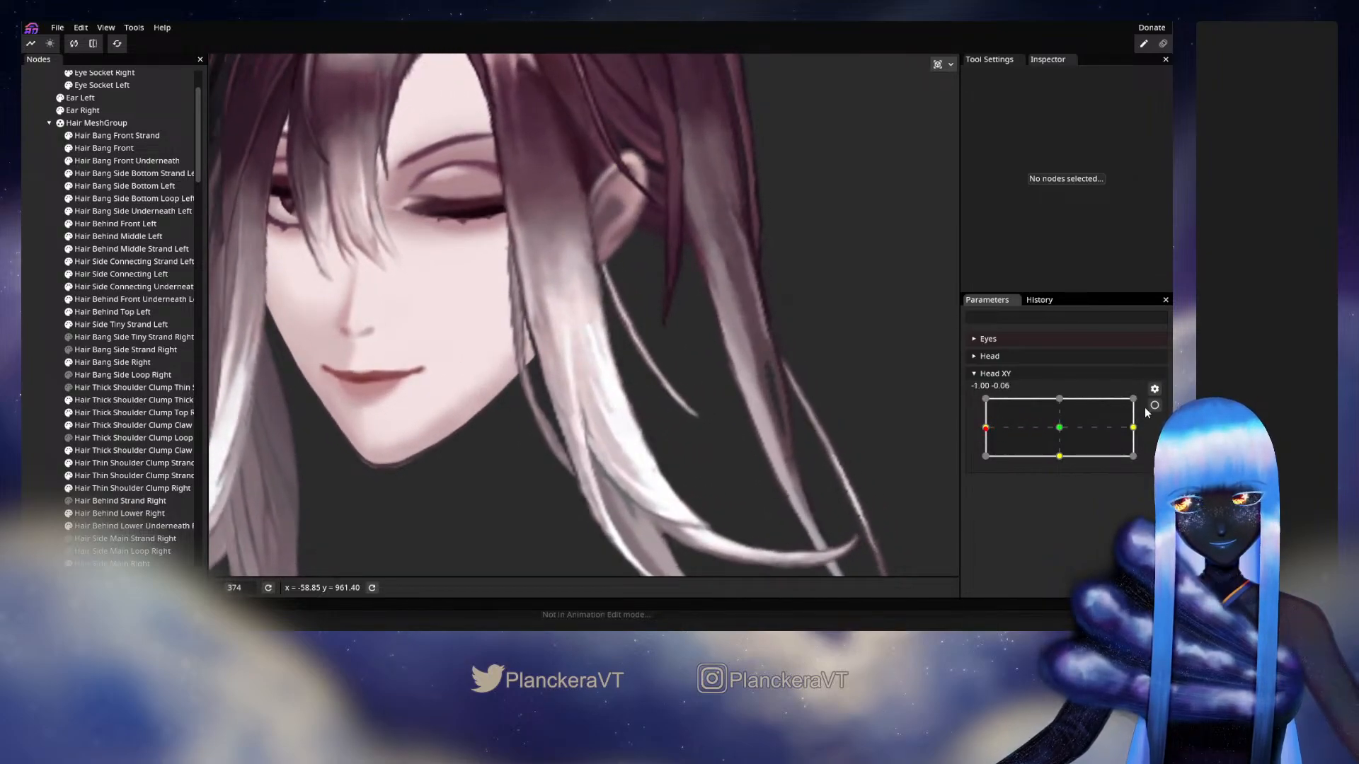
Adjust individual vertices on the upper part of Hair Side Tiny Strand Left at Head XY -1.00, 0.00, and test the movement
left_click(141, 351)
left_click(138, 324)
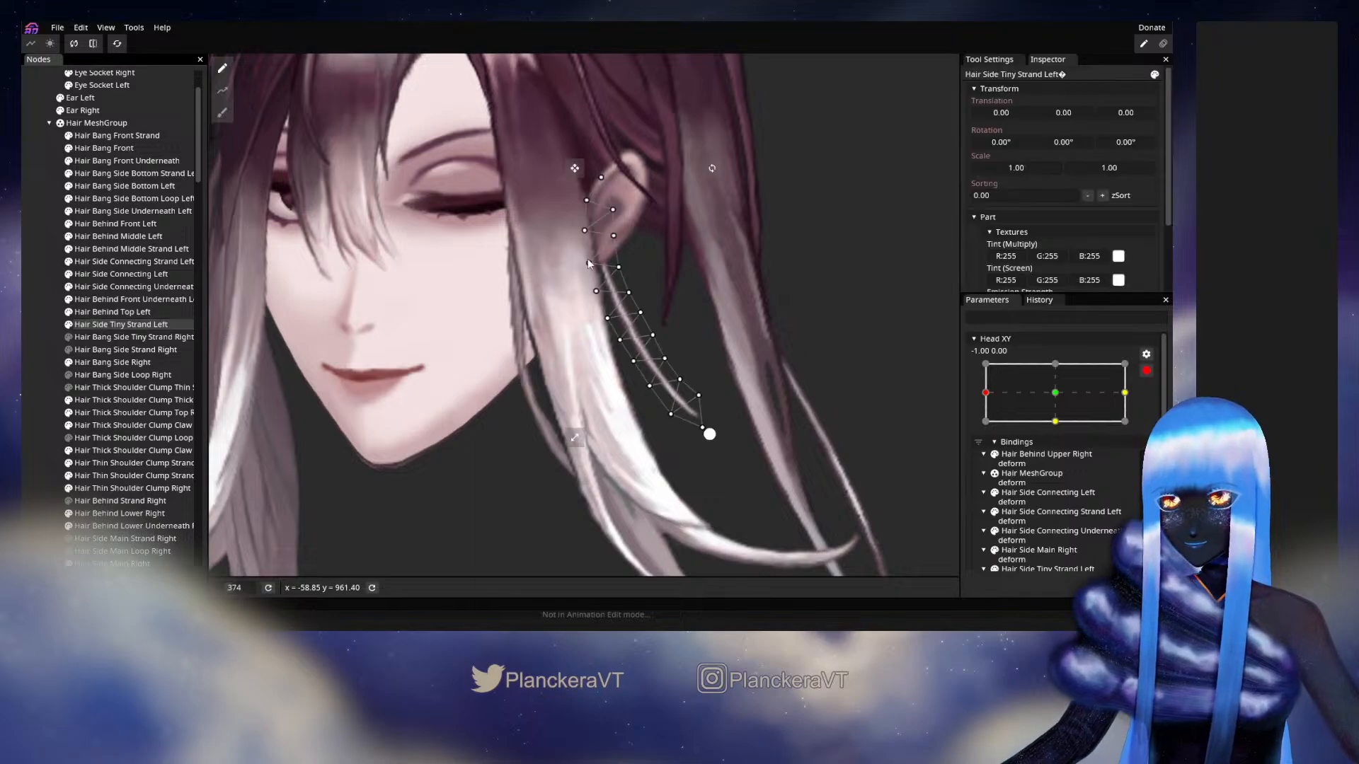
scroll(590, 264, "up", 1)
left_click(620, 268)
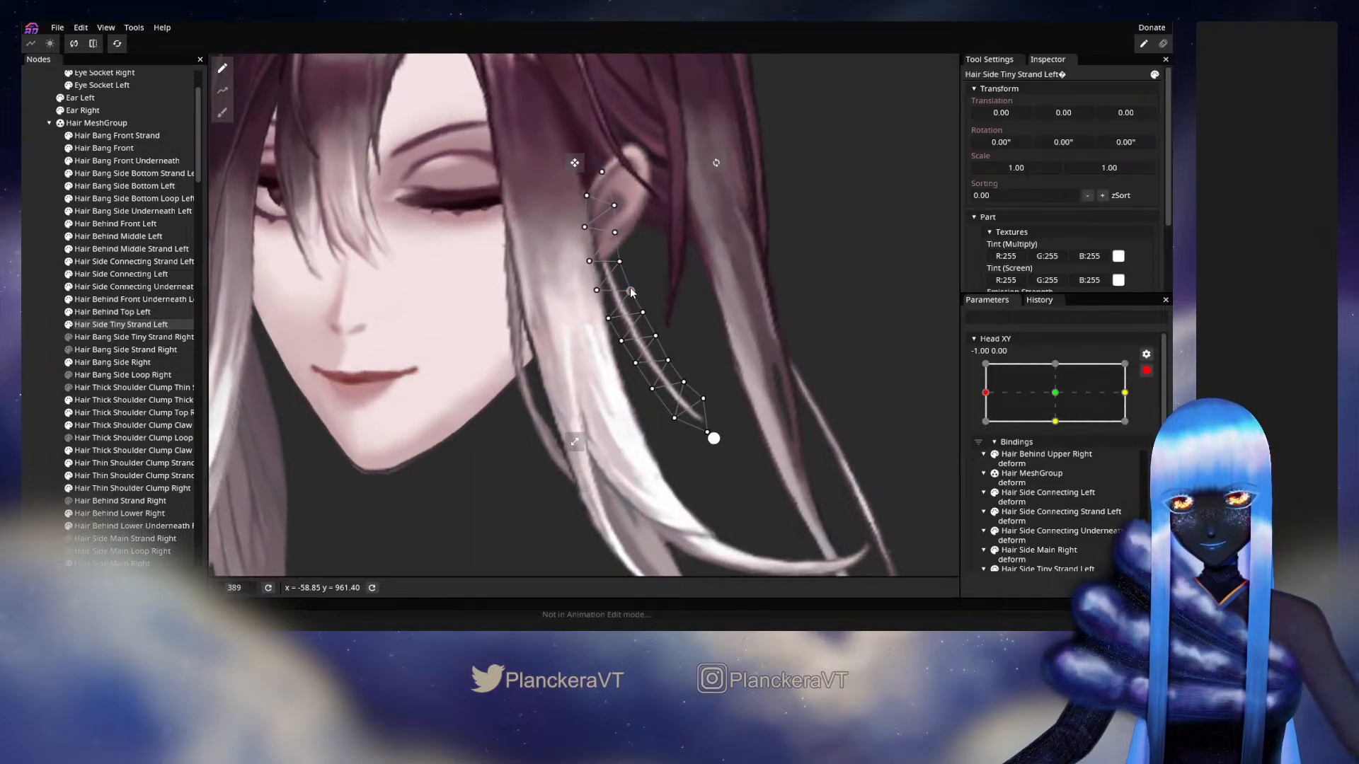
left_click(630, 289)
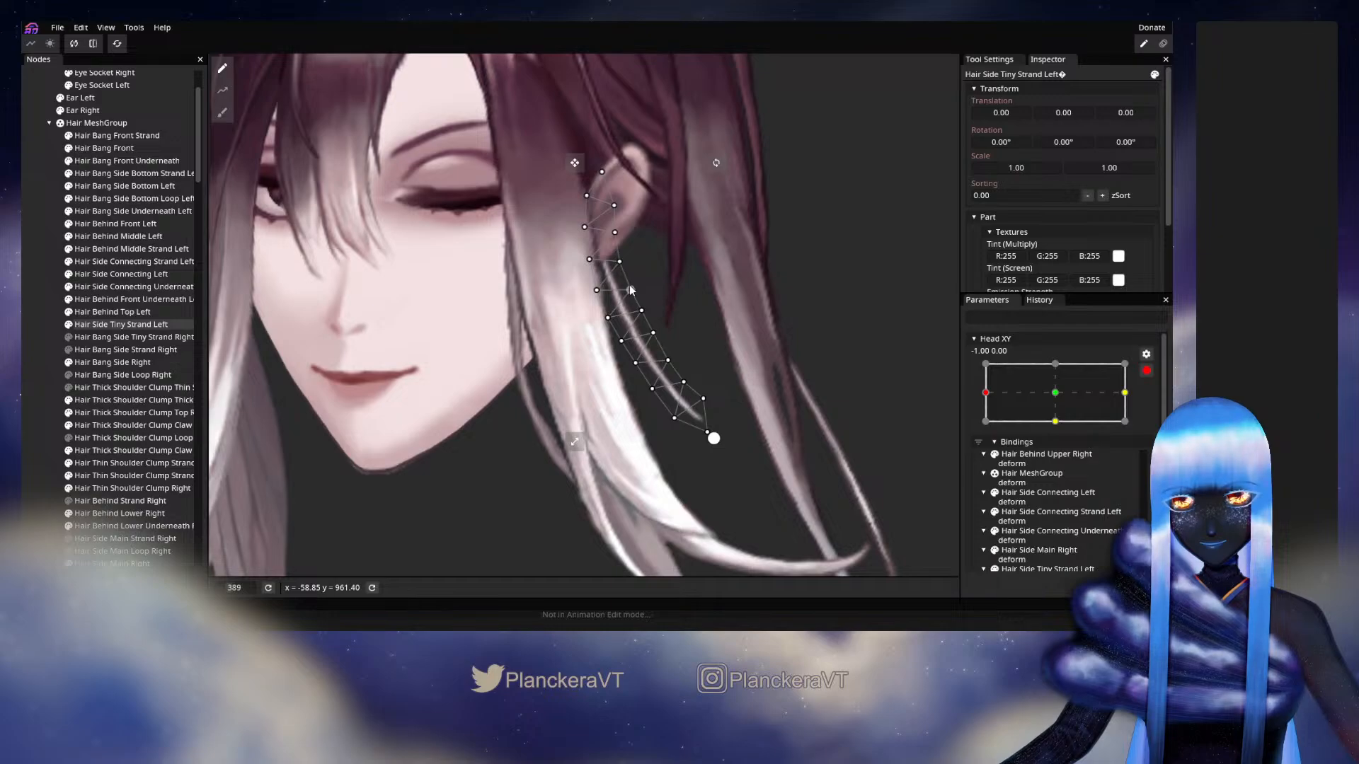
left_click(597, 290)
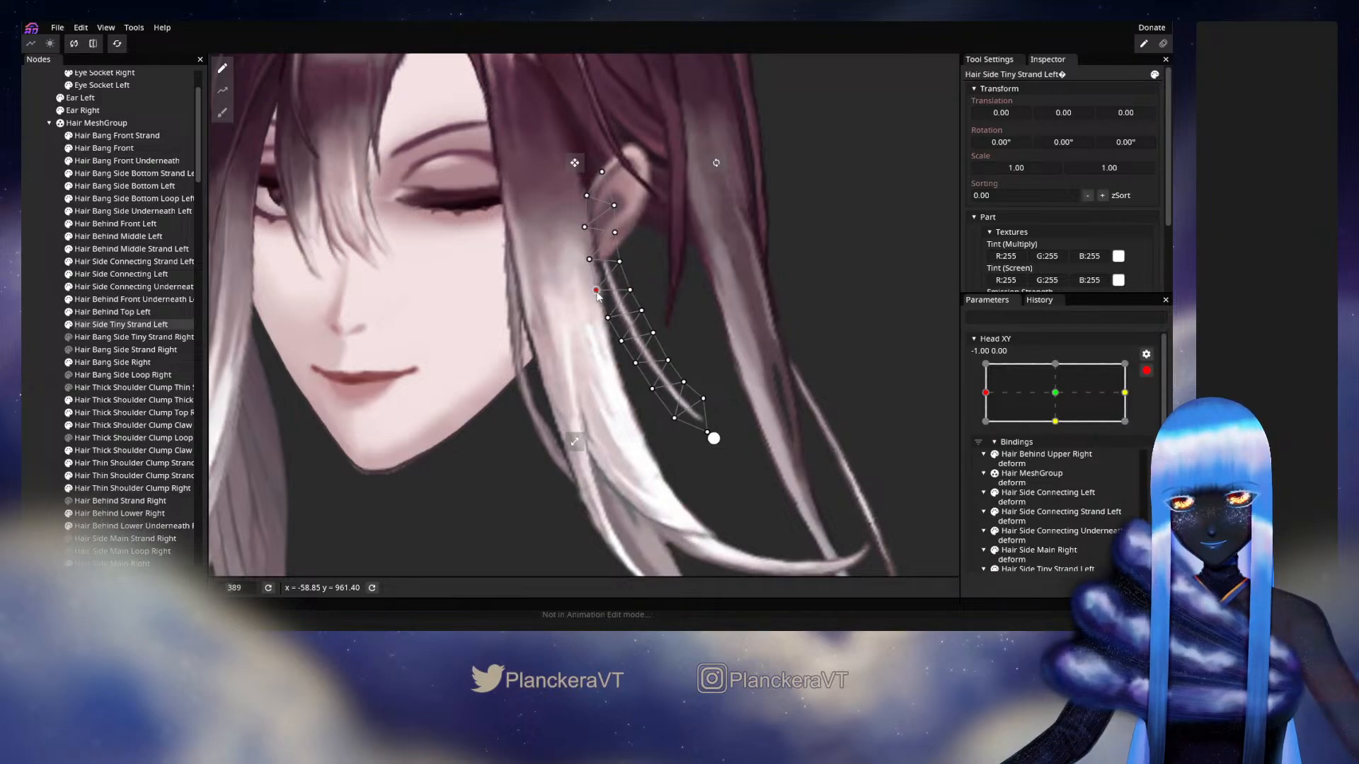
left_click(547, 379)
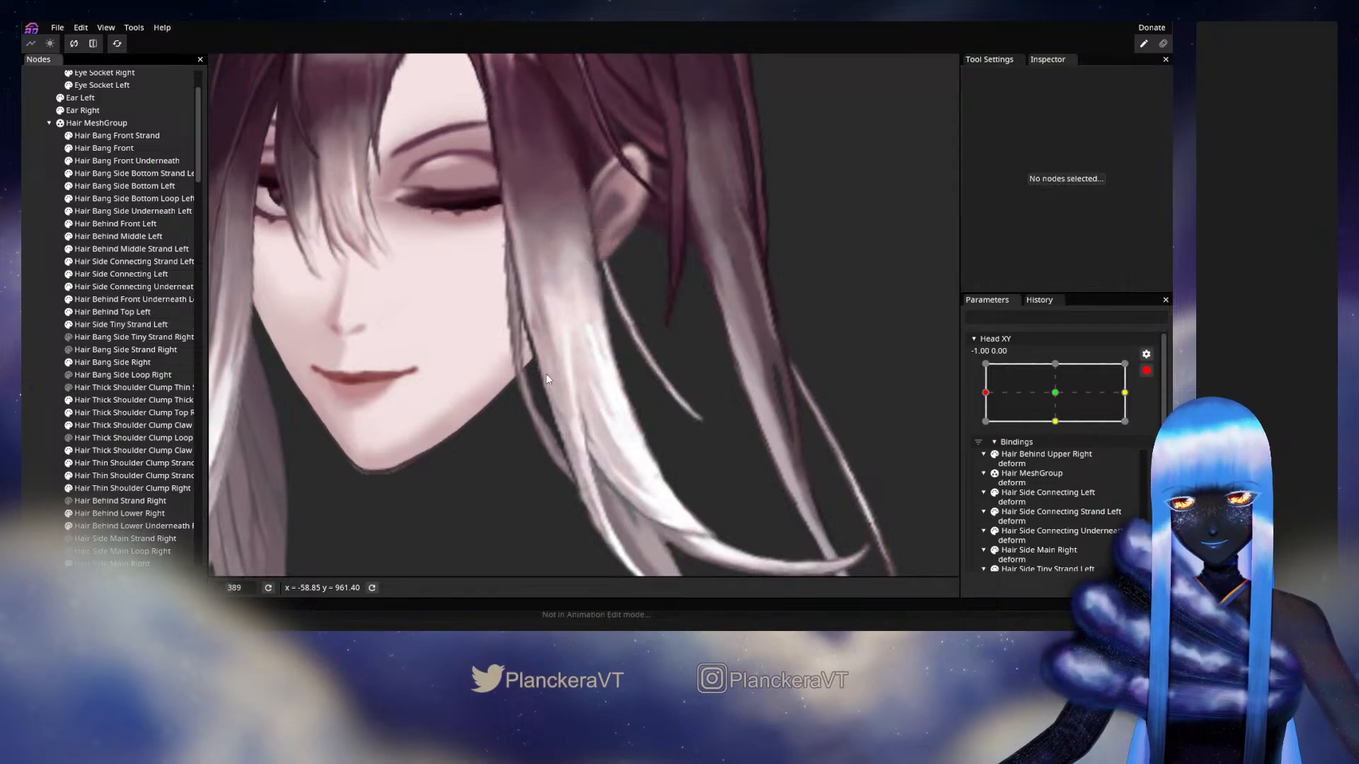
left_click(1146, 372)
mouse_move(986, 427)
left_mouse_down()
mouse_move(1062, 422)
mouse_move(970, 424)
left_mouse_up()
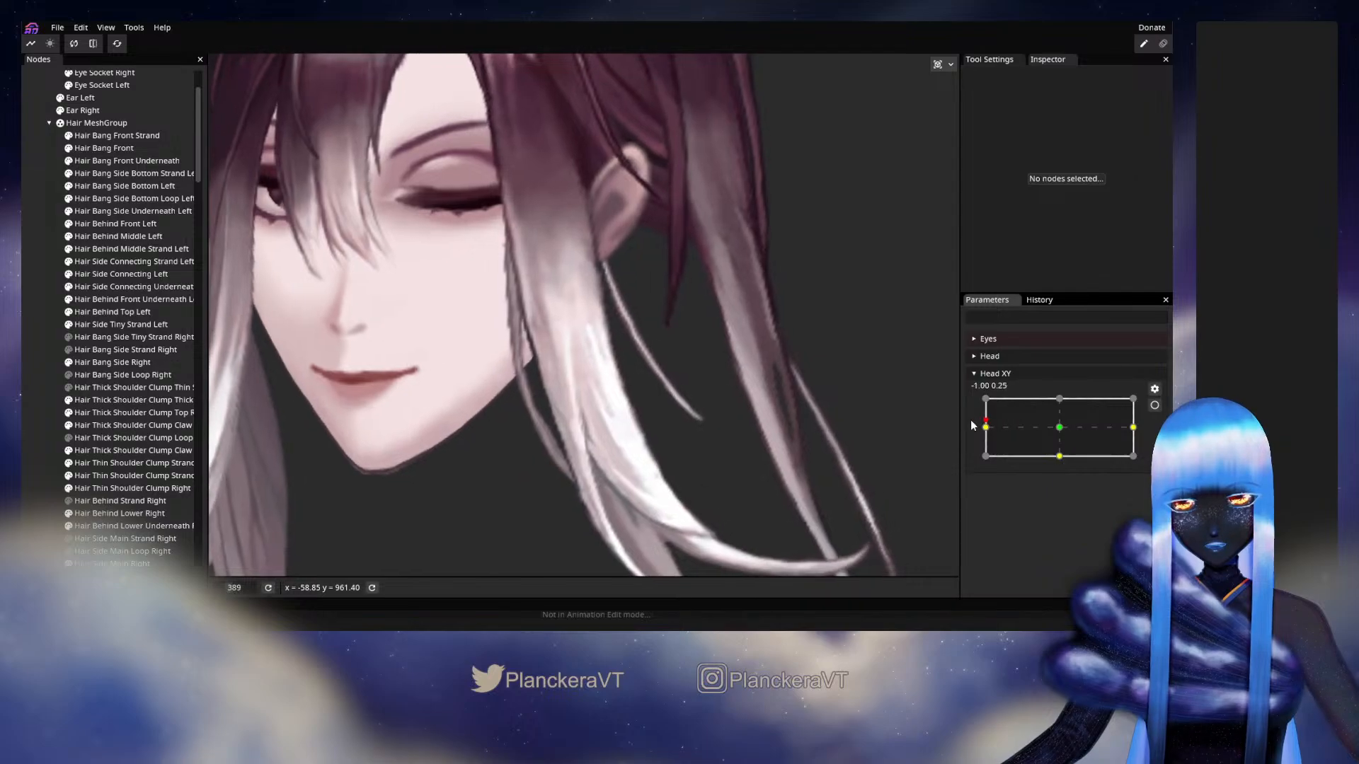
Fine-tune the inner-edge vertices midway down Hair Side Tiny Strand Left at Head XY -1.00, 0.00, and preview the whole head turning
left_click(1155, 405)
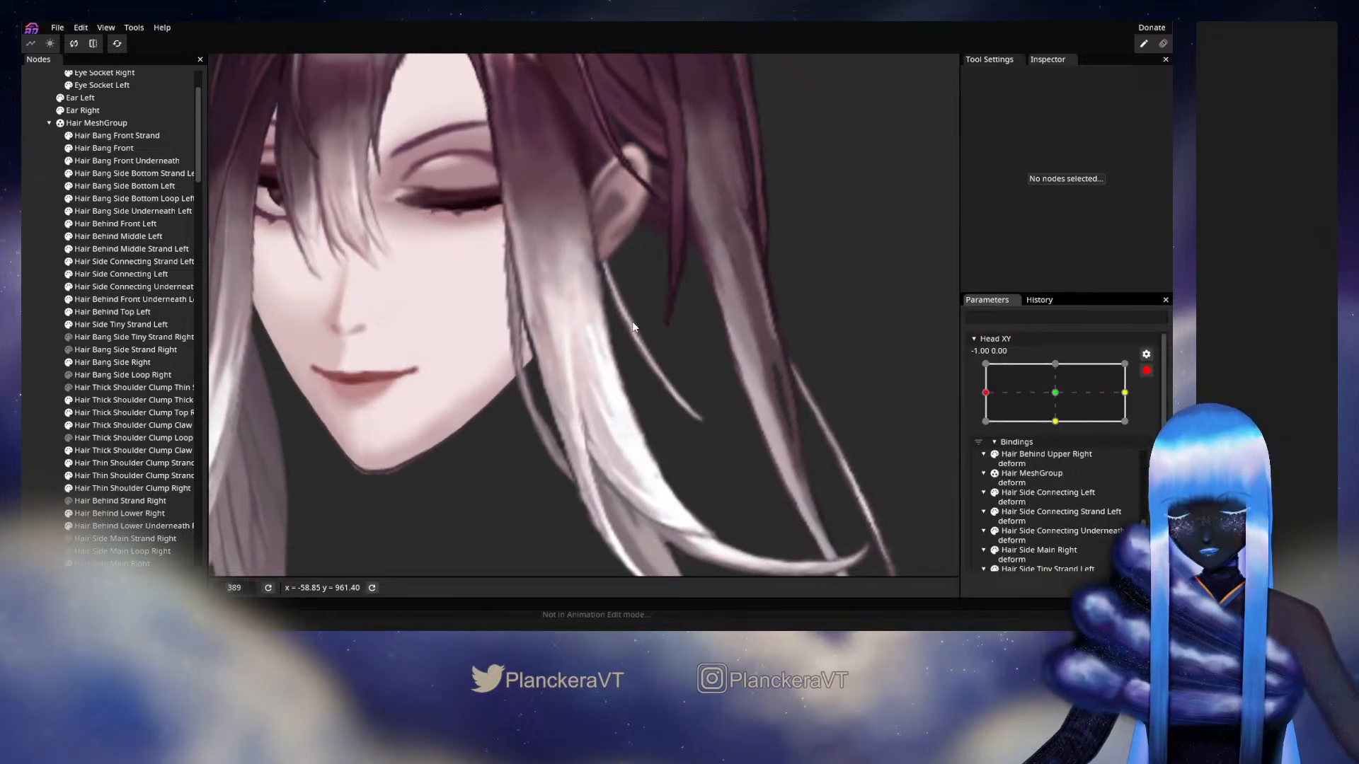
left_click(92, 326)
scroll(625, 338, "up", 2)
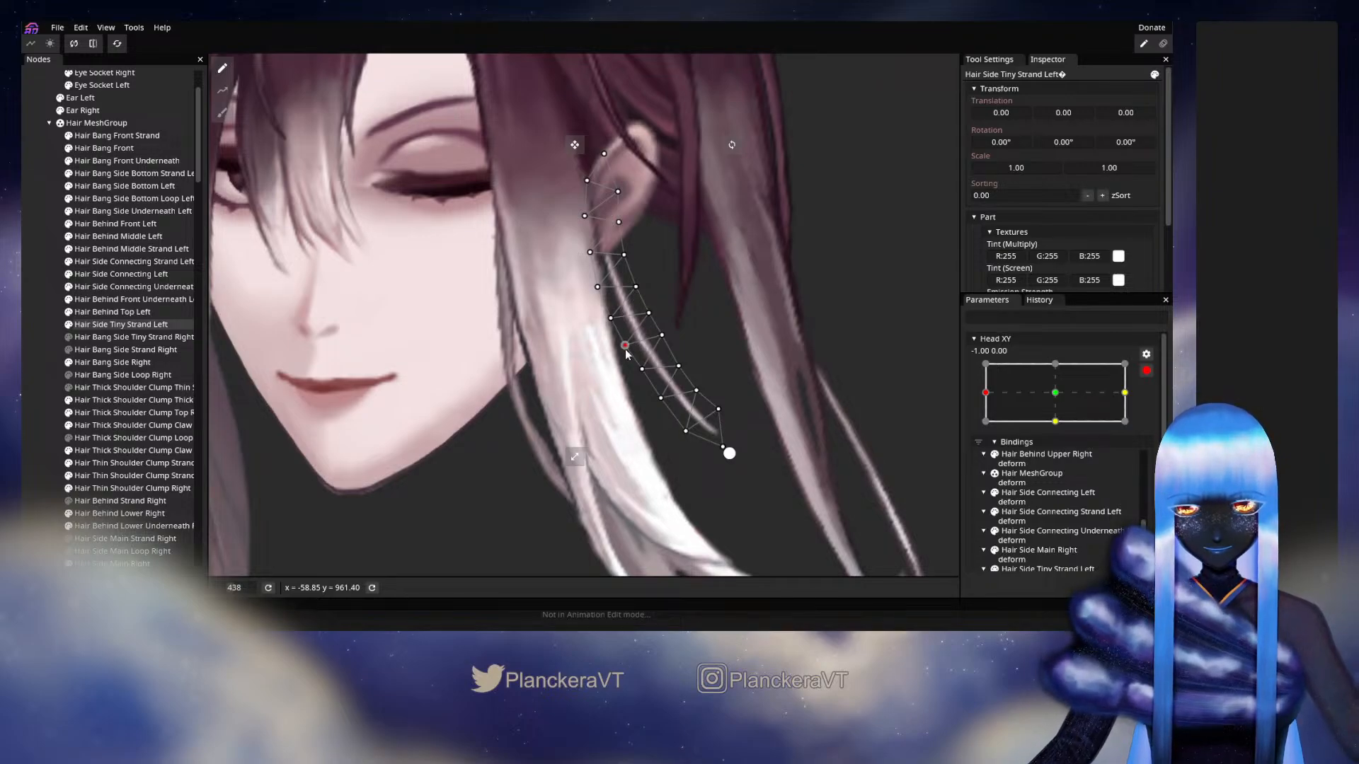
left_click(724, 435)
scroll(722, 424, "down", 6)
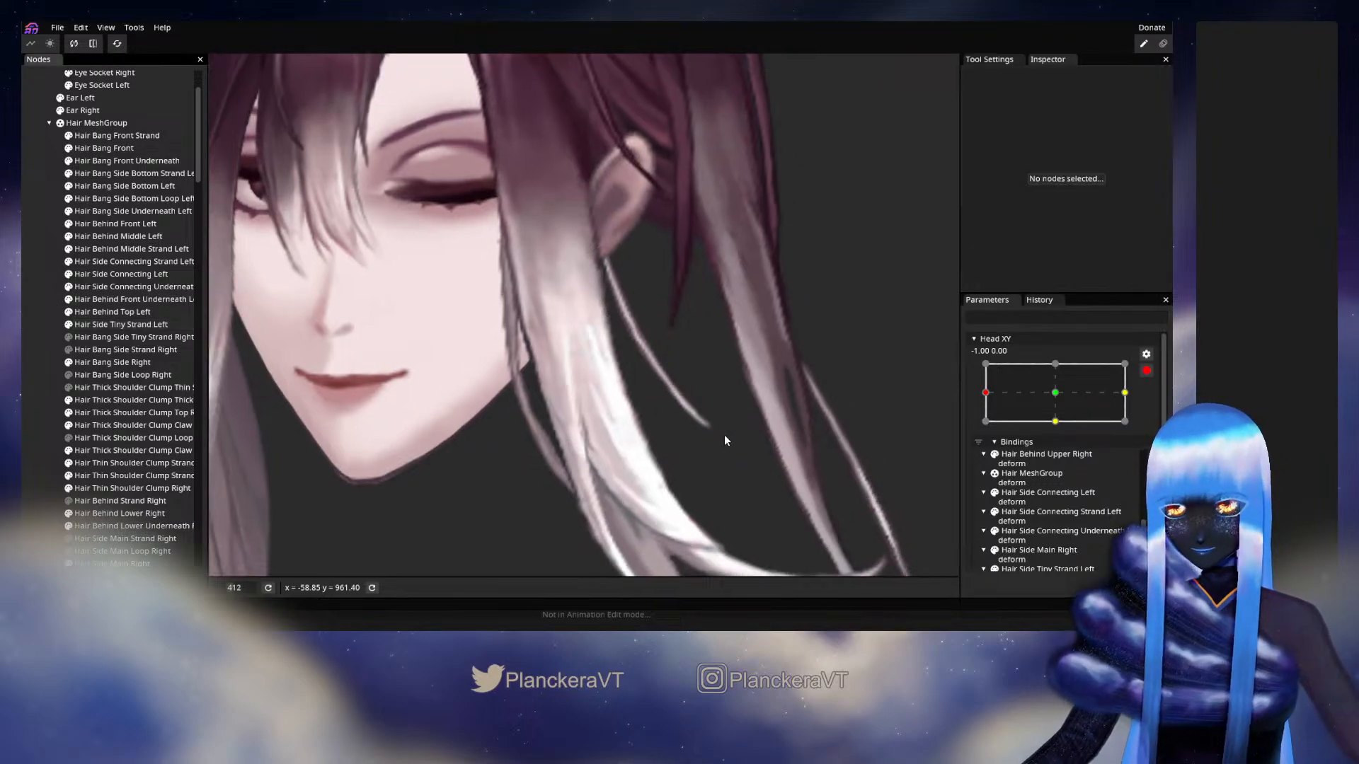
scroll(718, 412, "down", 3)
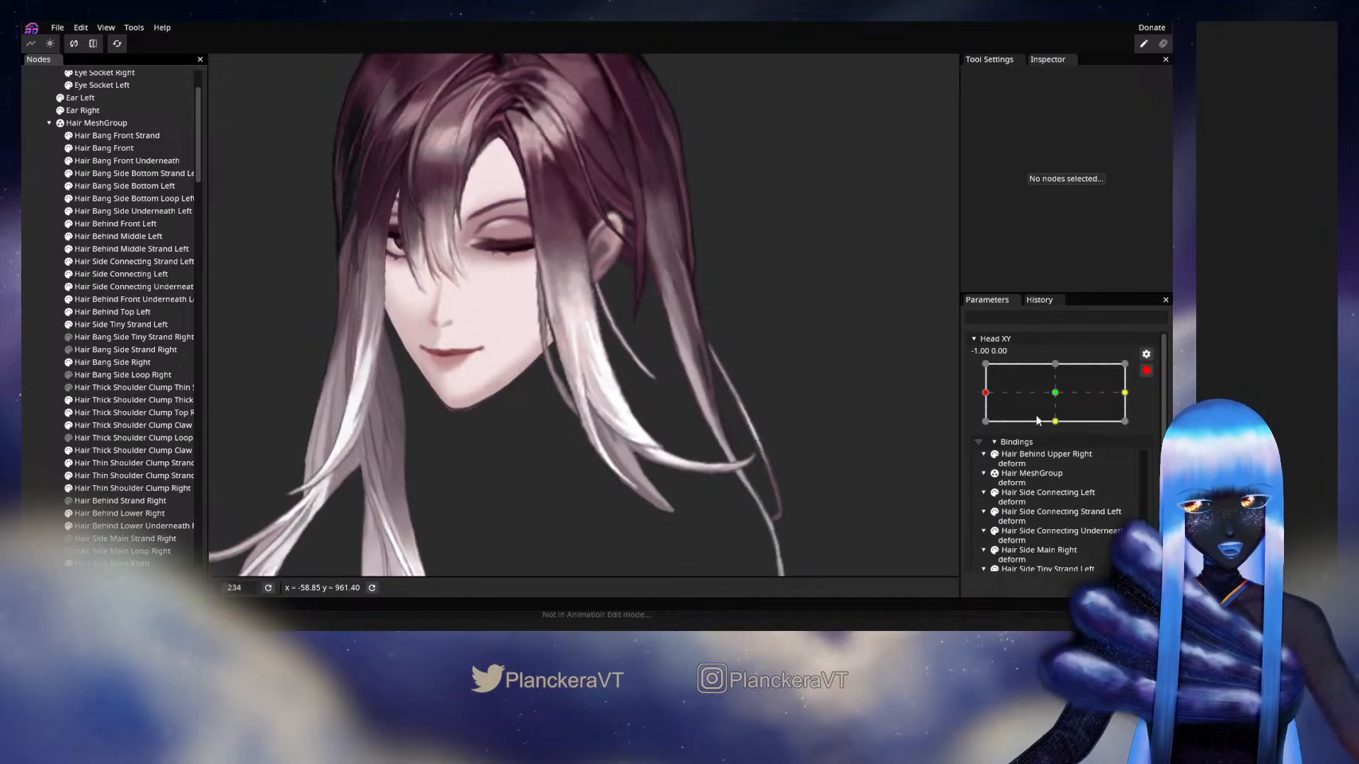
left_click(1146, 374)
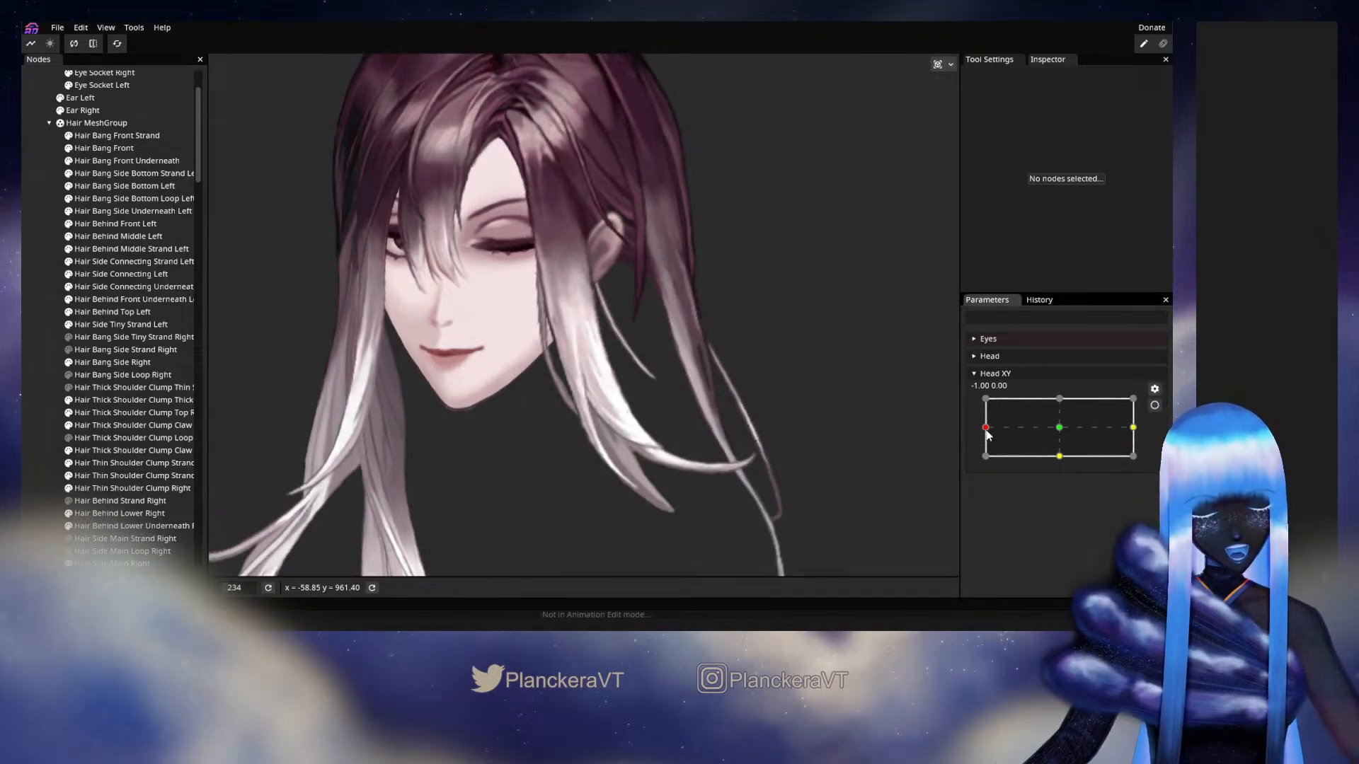
mouse_move(988, 430)
left_mouse_down()
mouse_move(1060, 421)
mouse_move(986, 419)
mouse_move(1048, 409)
mouse_move(982, 423)
mouse_move(1059, 422)
mouse_move(983, 416)
left_mouse_up()
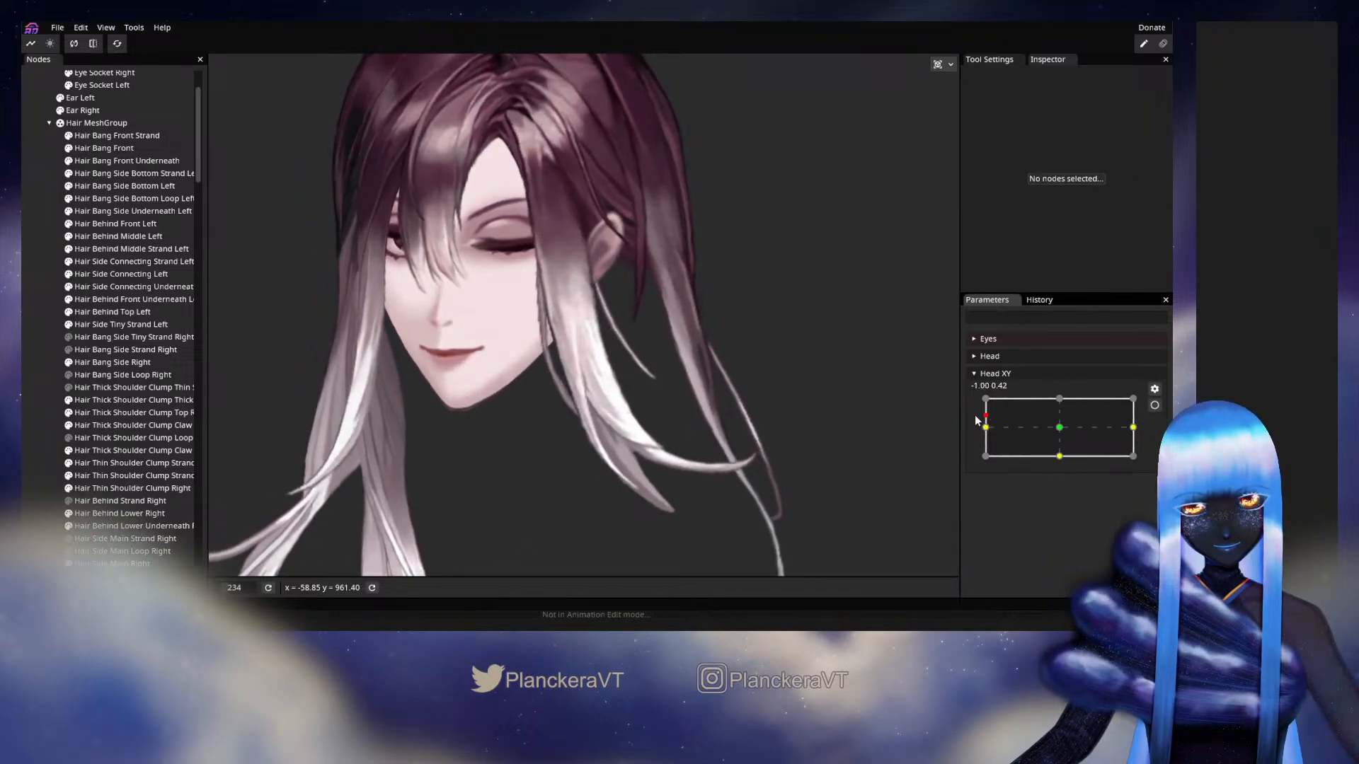
Brush Hair Bang Side Tiny Strand Right away from the face with a 104.00 circle brush at Head XY -1.00, 1.00
left_click(69, 340)
left_click_drag(464, 426, 713, 374)
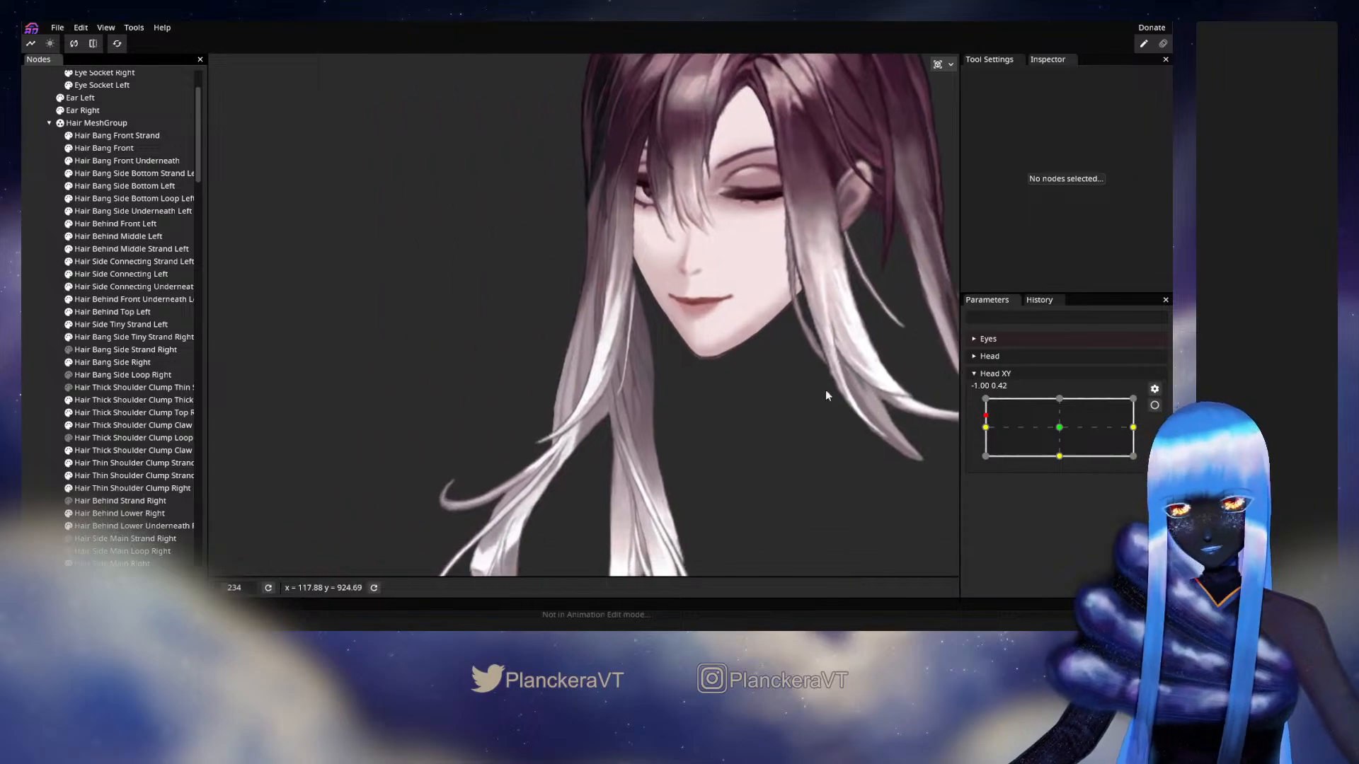
mouse_move(994, 429)
left_mouse_down()
mouse_move(1061, 423)
mouse_move(983, 424)
mouse_move(1077, 416)
mouse_move(981, 414)
left_mouse_up()
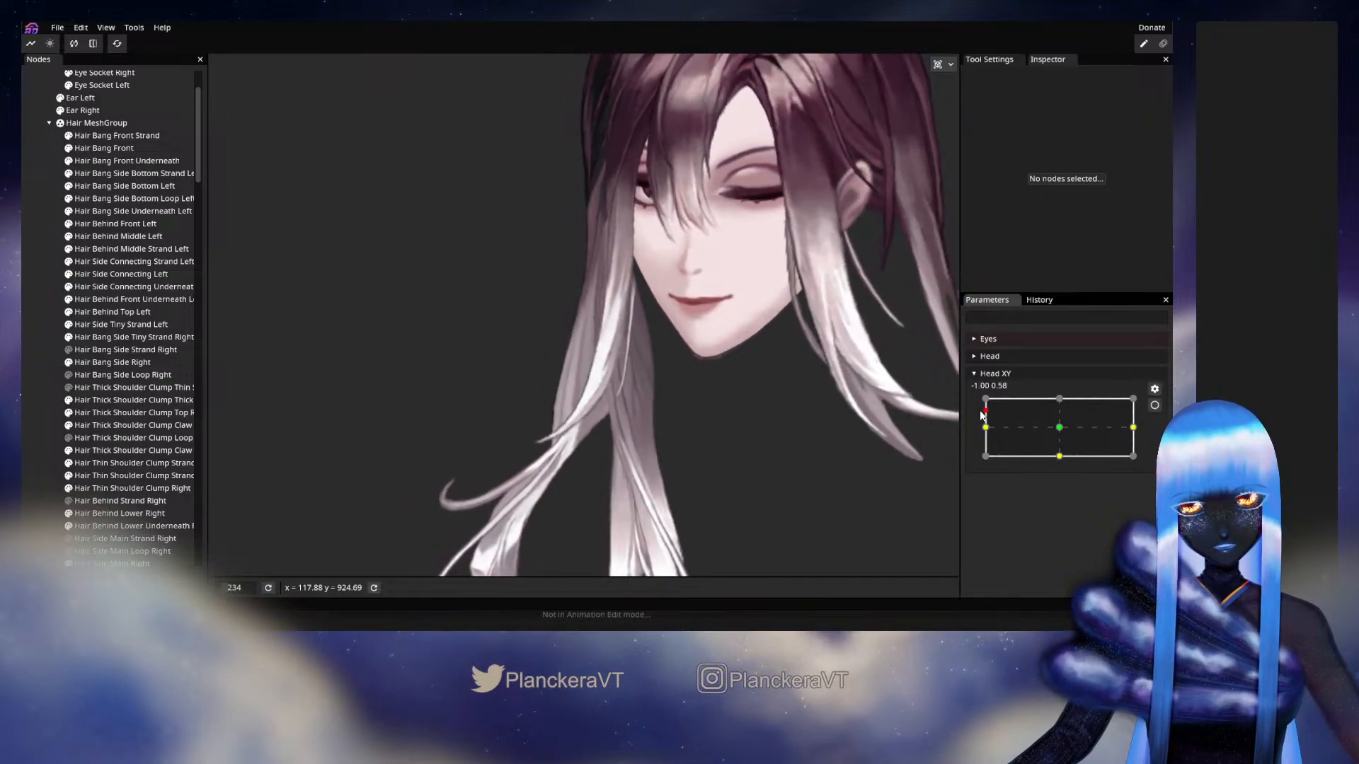
left_click(1154, 405)
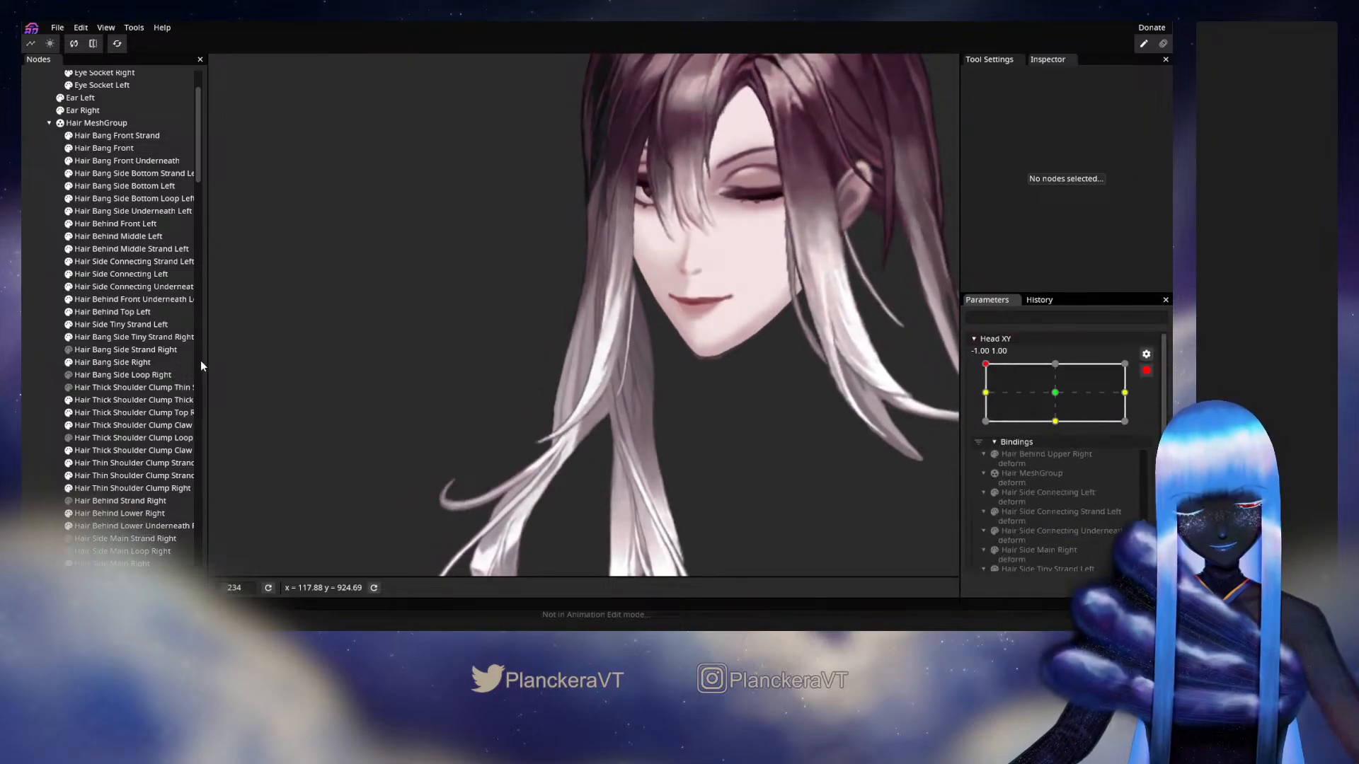
left_click(101, 338)
left_click(222, 112)
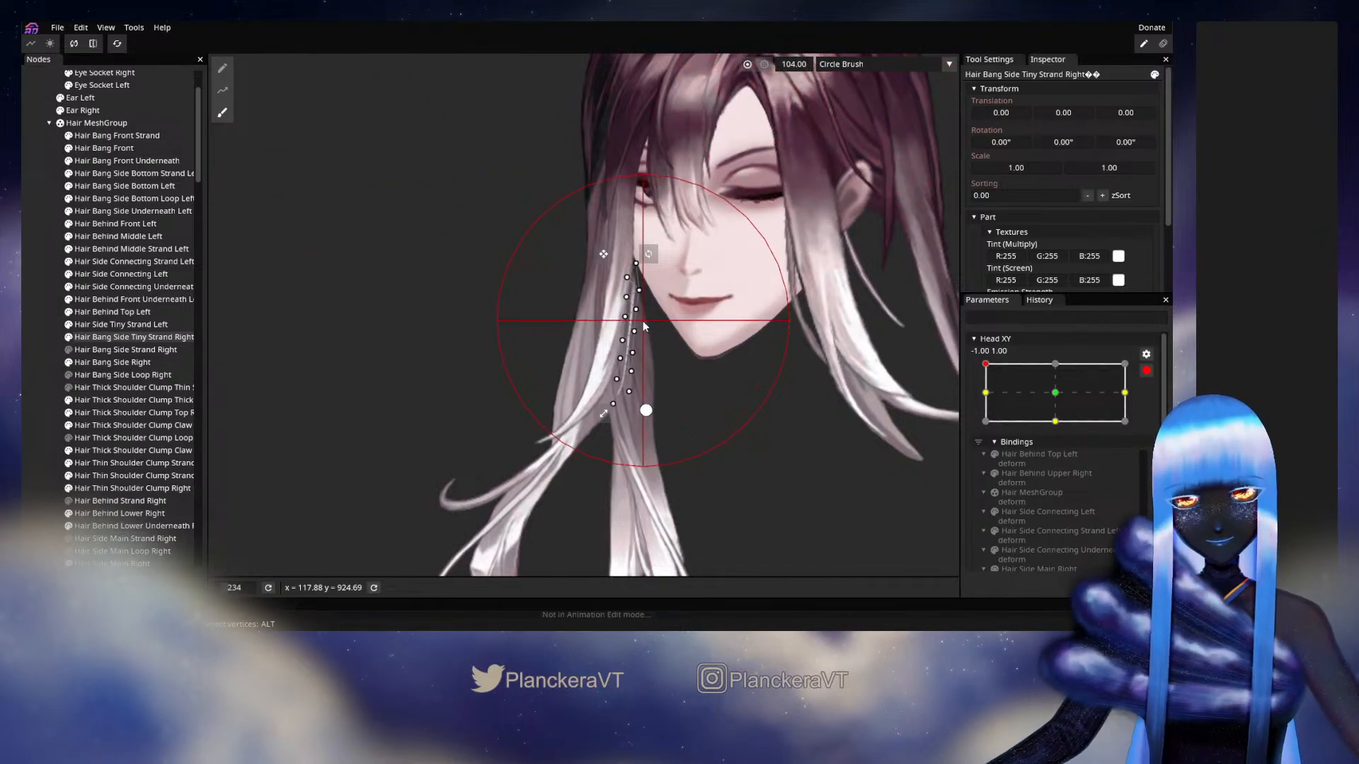
left_click_drag(637, 321, 631, 322)
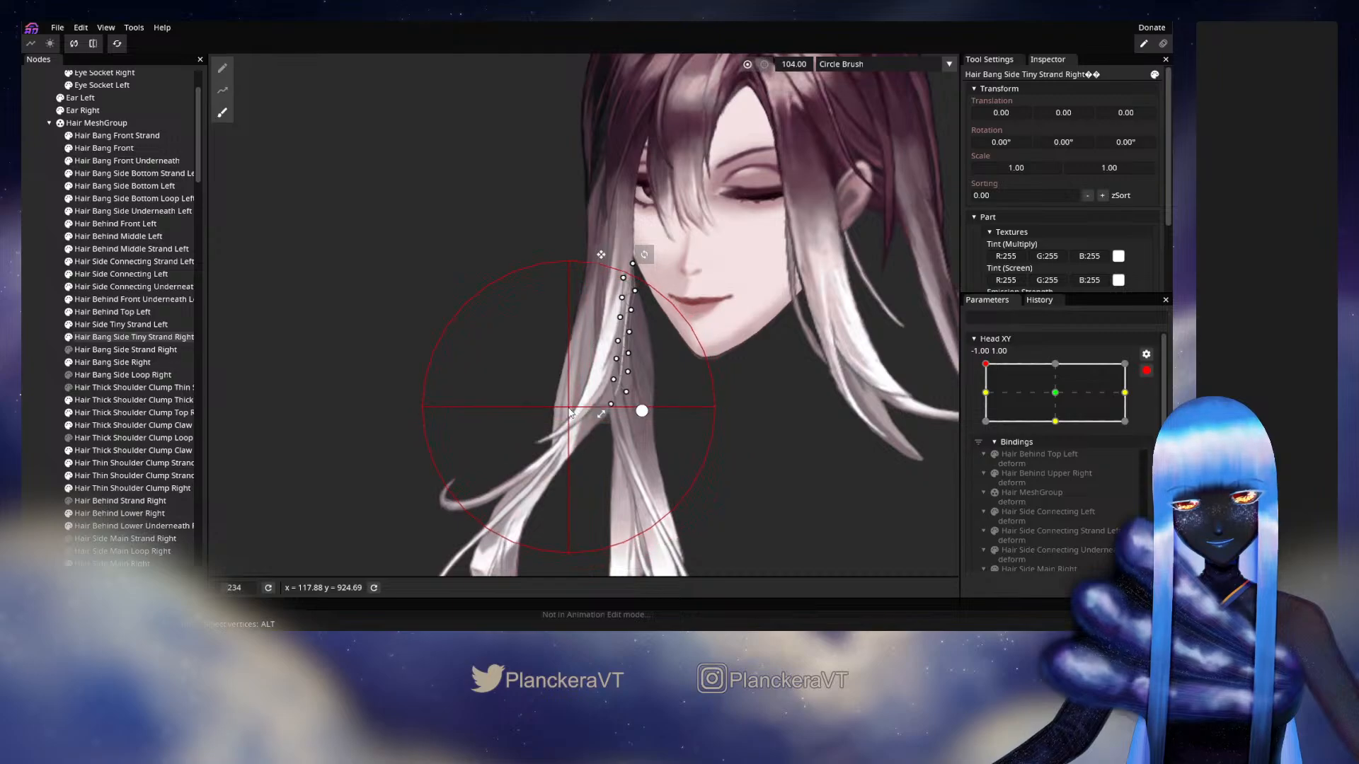
left_click_drag(572, 412, 567, 411)
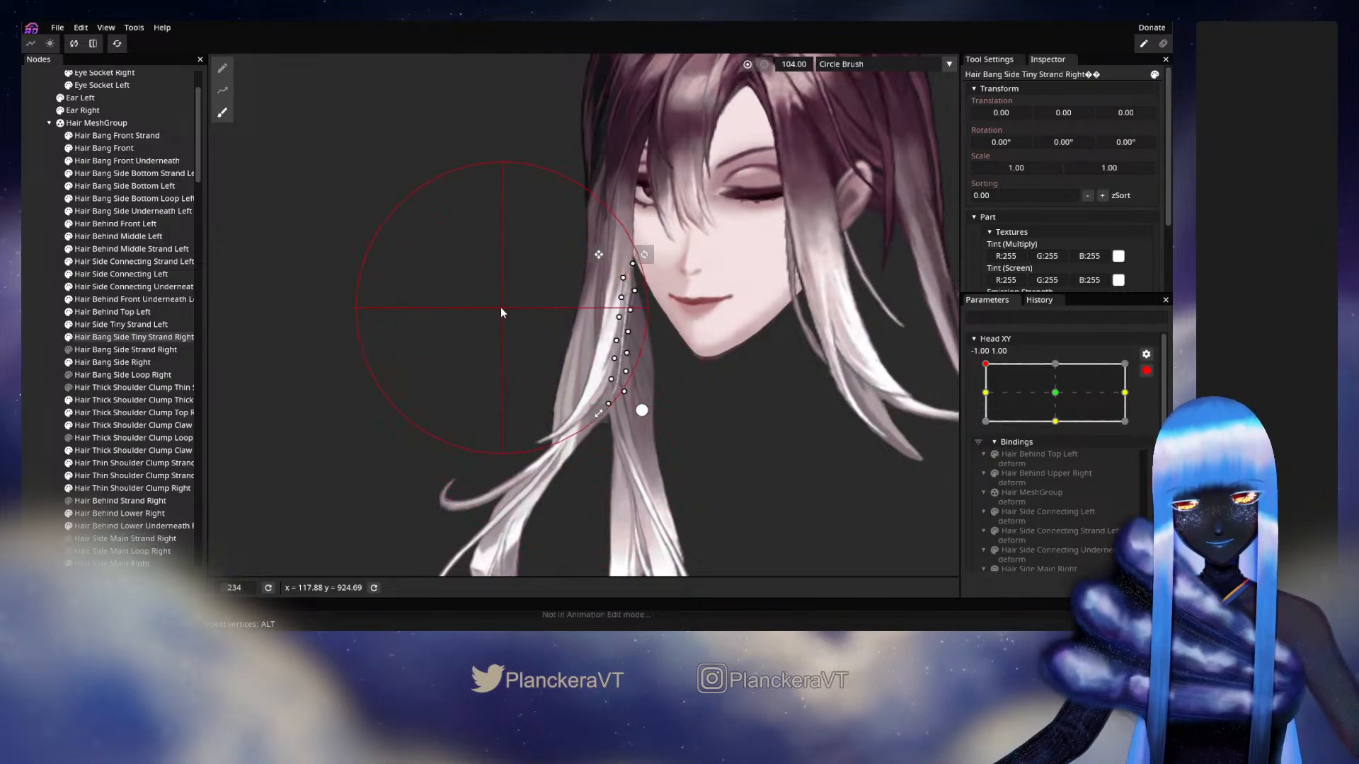
mouse_move(484, 307)
left_mouse_down()
mouse_move(467, 320)
mouse_move(477, 307)
left_mouse_up()
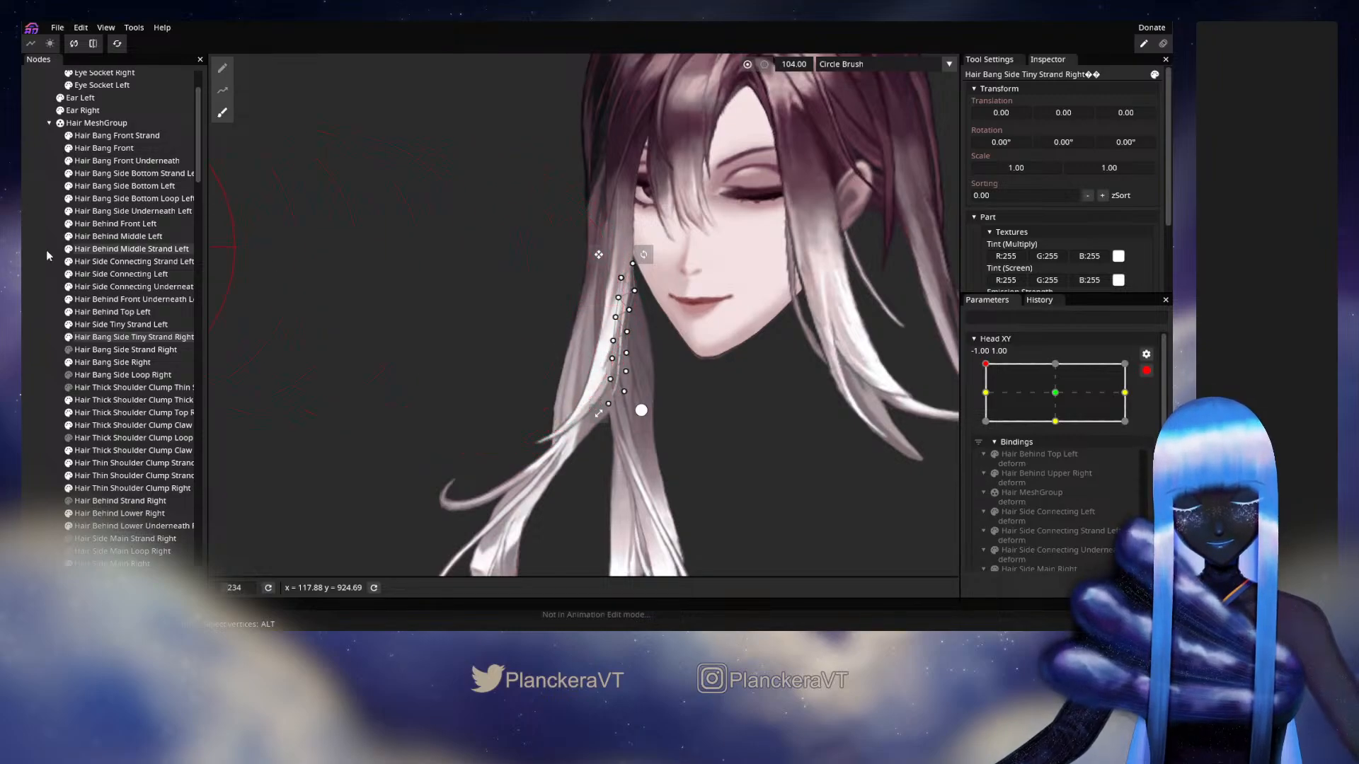
left_click(38, 344)
left_click(1146, 370)
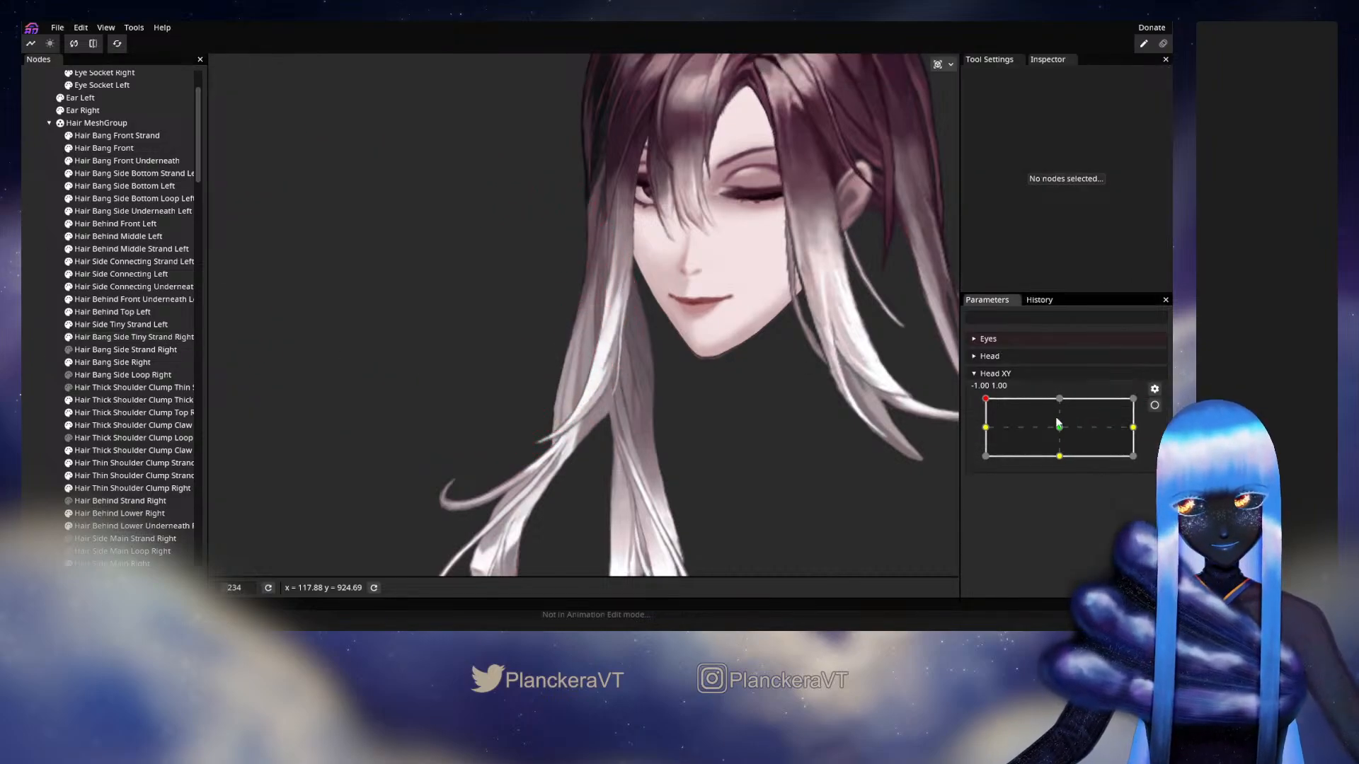
Copy the Hair Bang Side Tiny Strand Right deform from Head XY -1.00, 1.00 and paste it at -1.00, 0.00
left_click(1154, 405)
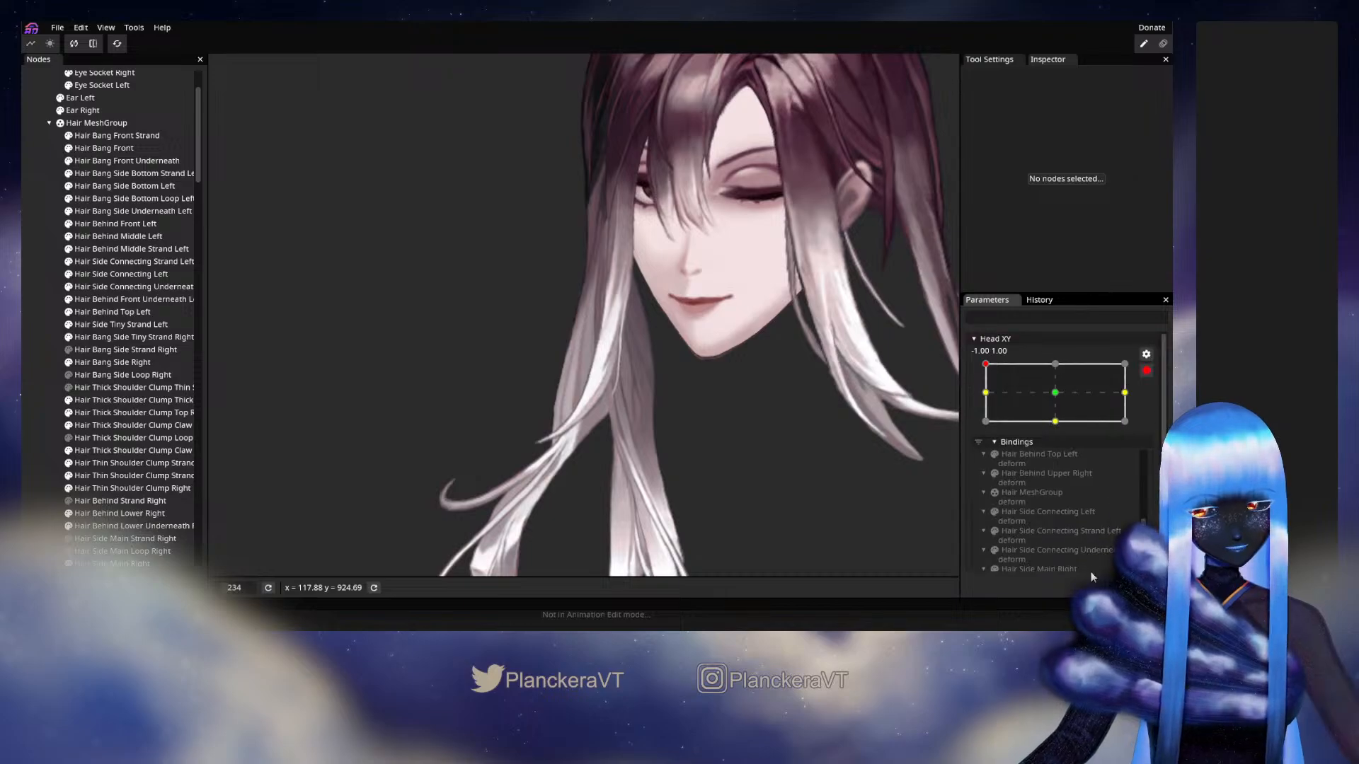
scroll(1070, 520, "down", 5)
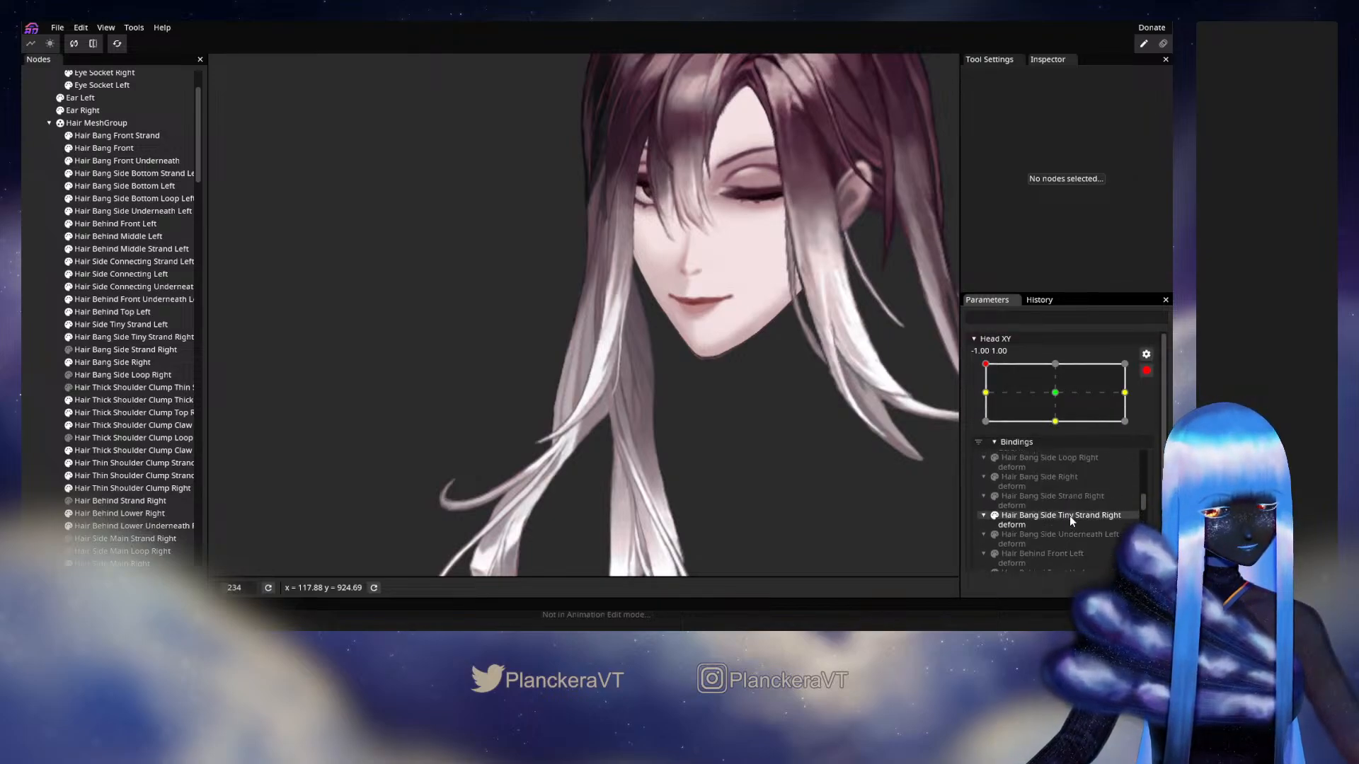
right_click(1067, 520)
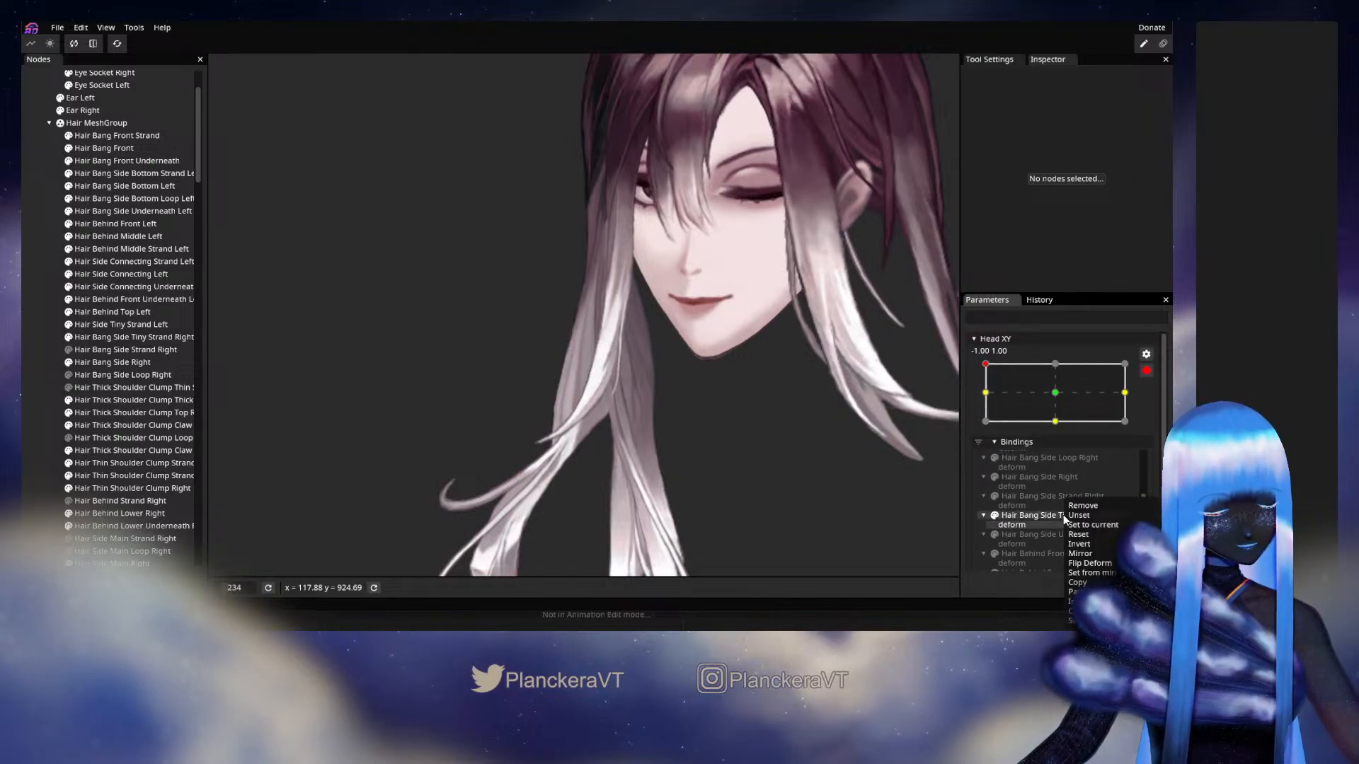
left_click(1083, 583)
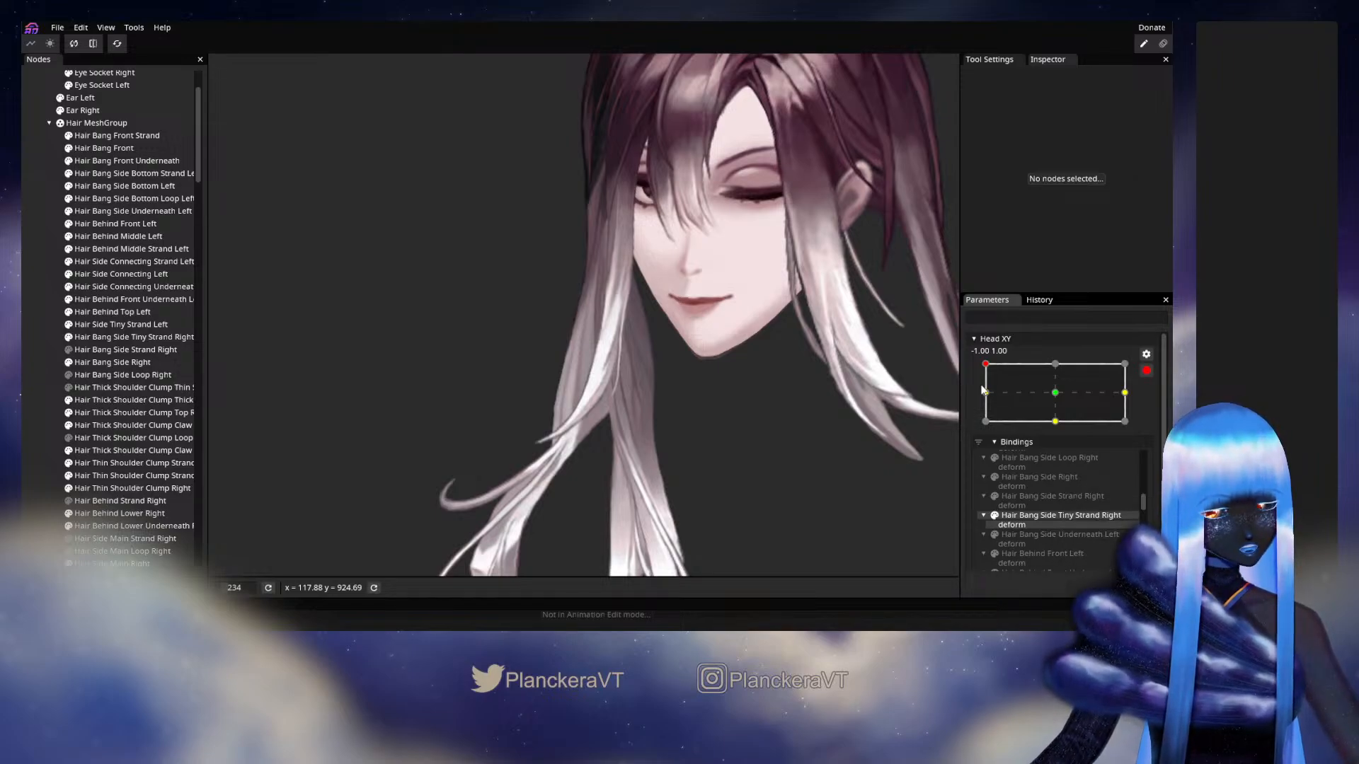
left_click(985, 392)
right_click(1050, 516)
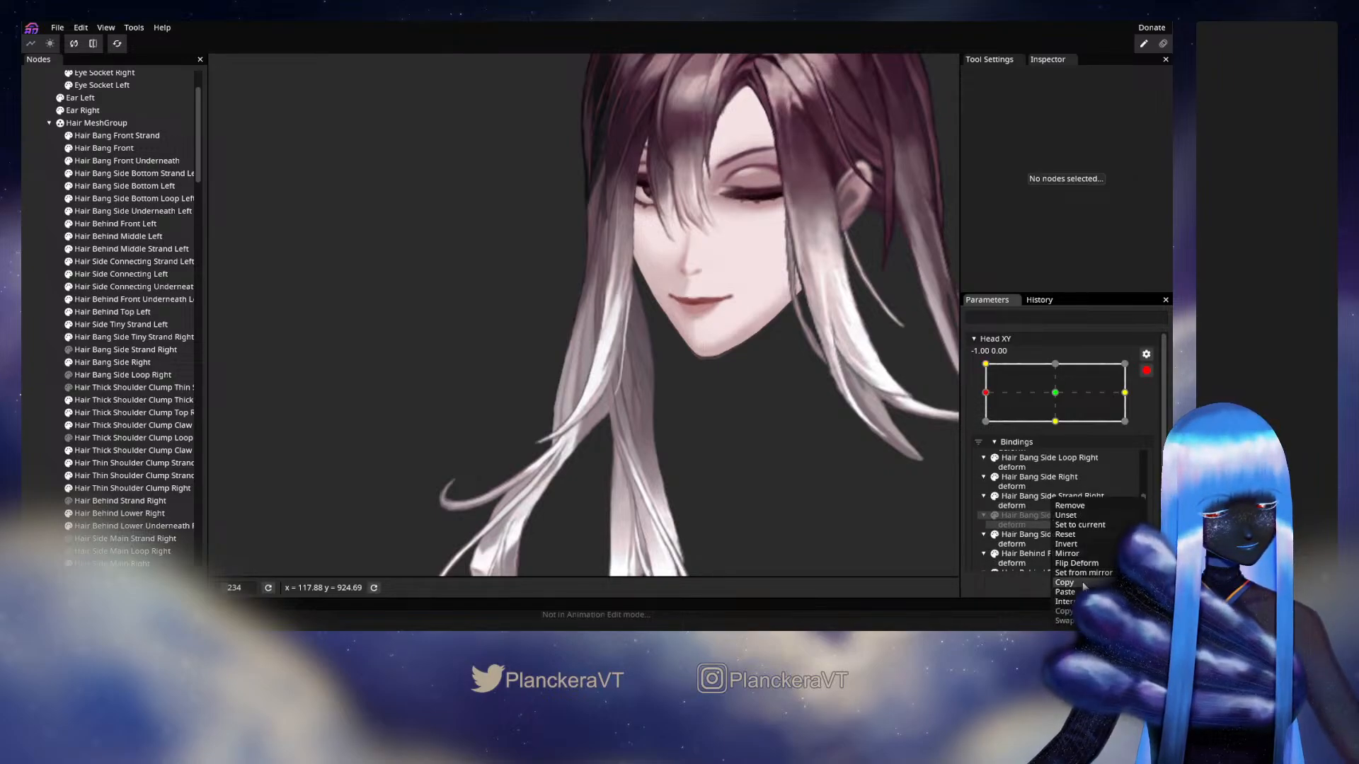
left_click(1065, 592)
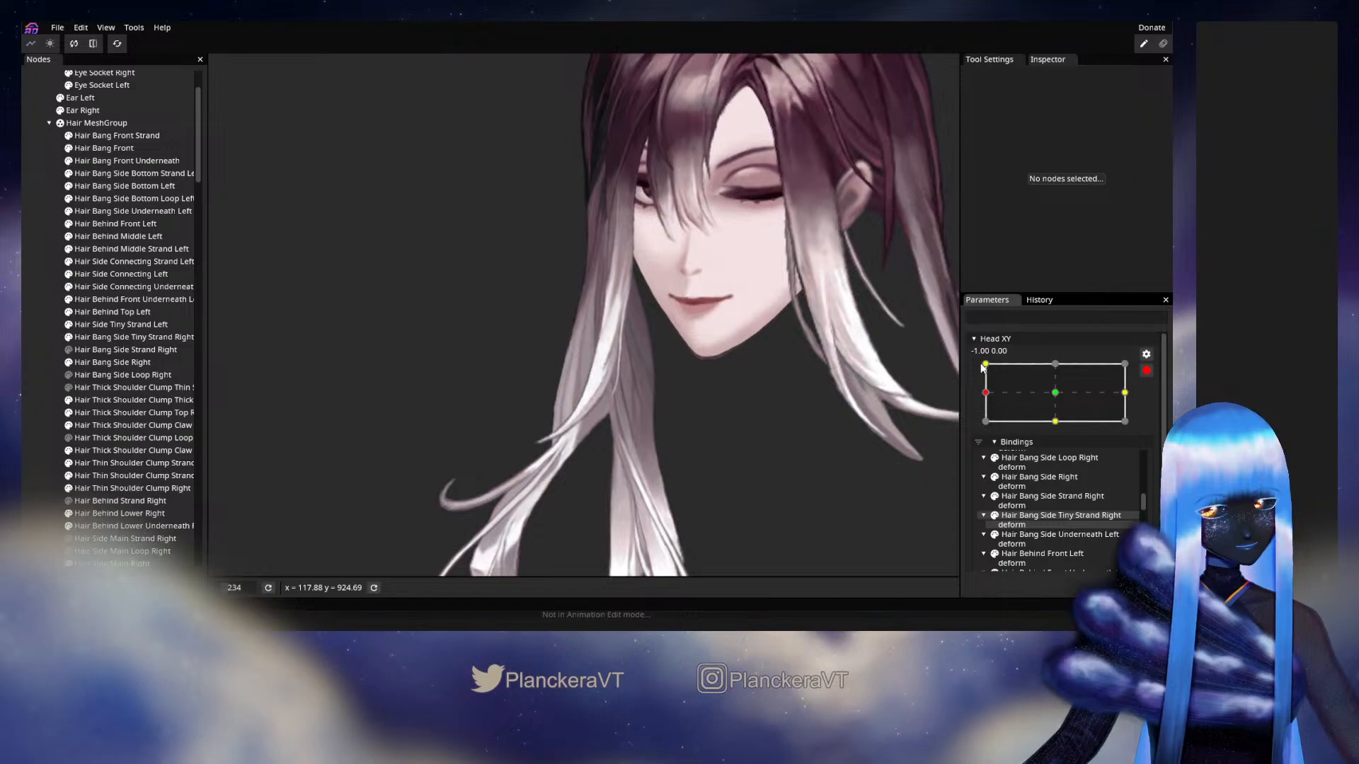
Unset the stray keypoint at Head XY -1.00, 1.00, and preview the head turn around -1.00, 0.00
right_click(984, 365)
left_click(995, 376)
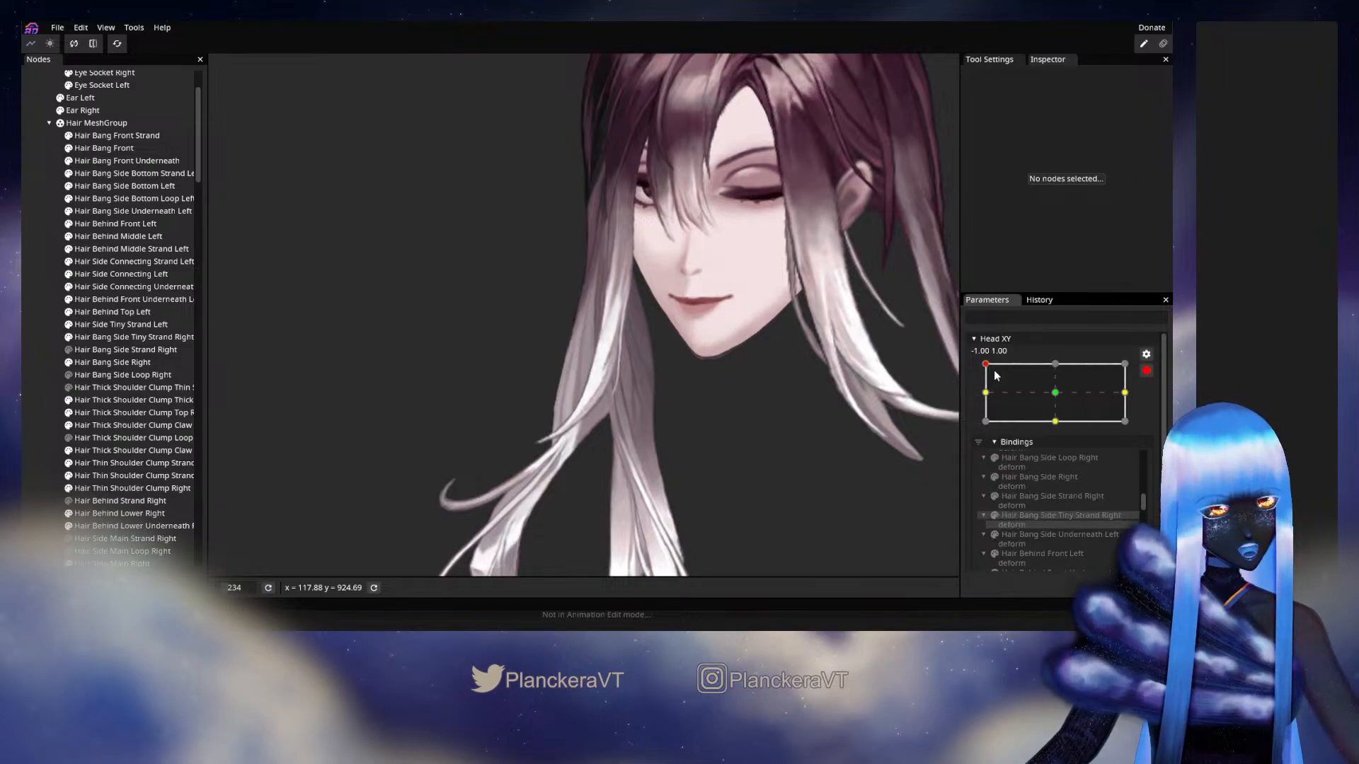
left_click(1146, 371)
left_click(988, 429)
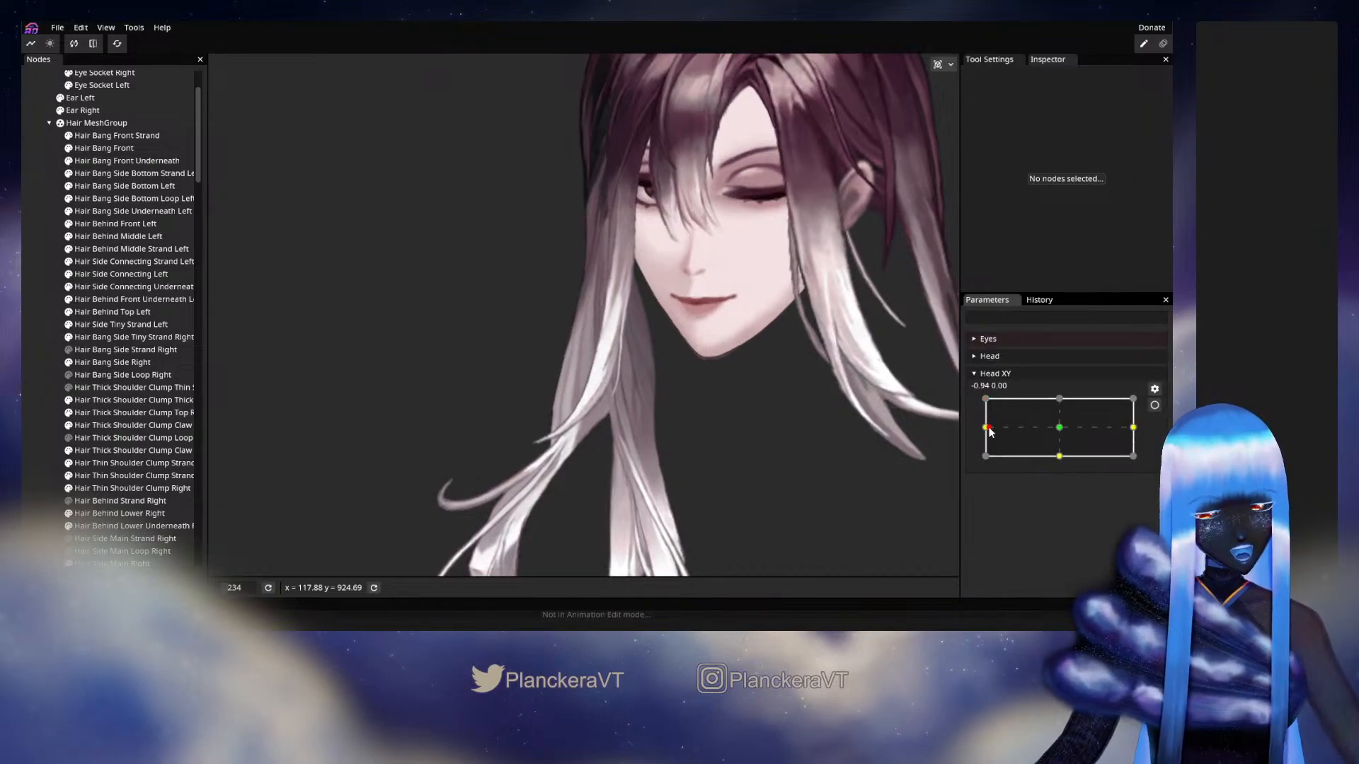
mouse_move(990, 428)
left_mouse_down()
mouse_move(1071, 429)
mouse_move(985, 427)
mouse_move(1058, 428)
mouse_move(1053, 444)
mouse_move(986, 428)
left_mouse_up()
Brush the lower end of Hair Bang Side Tiny Strand Right away from the face with a 57.00 circle brush at Head XY -1.00, 0.00
left_click(1155, 405)
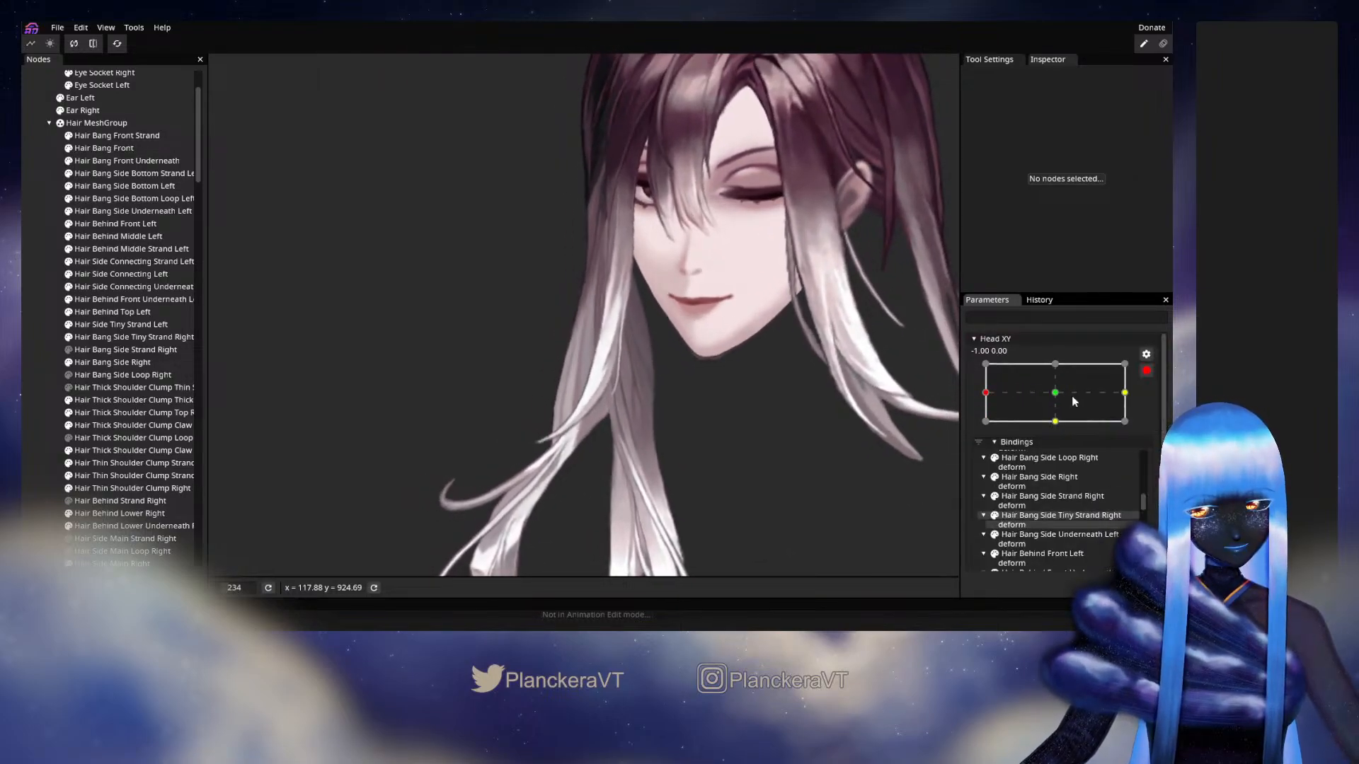
scroll(348, 342, "up", 5)
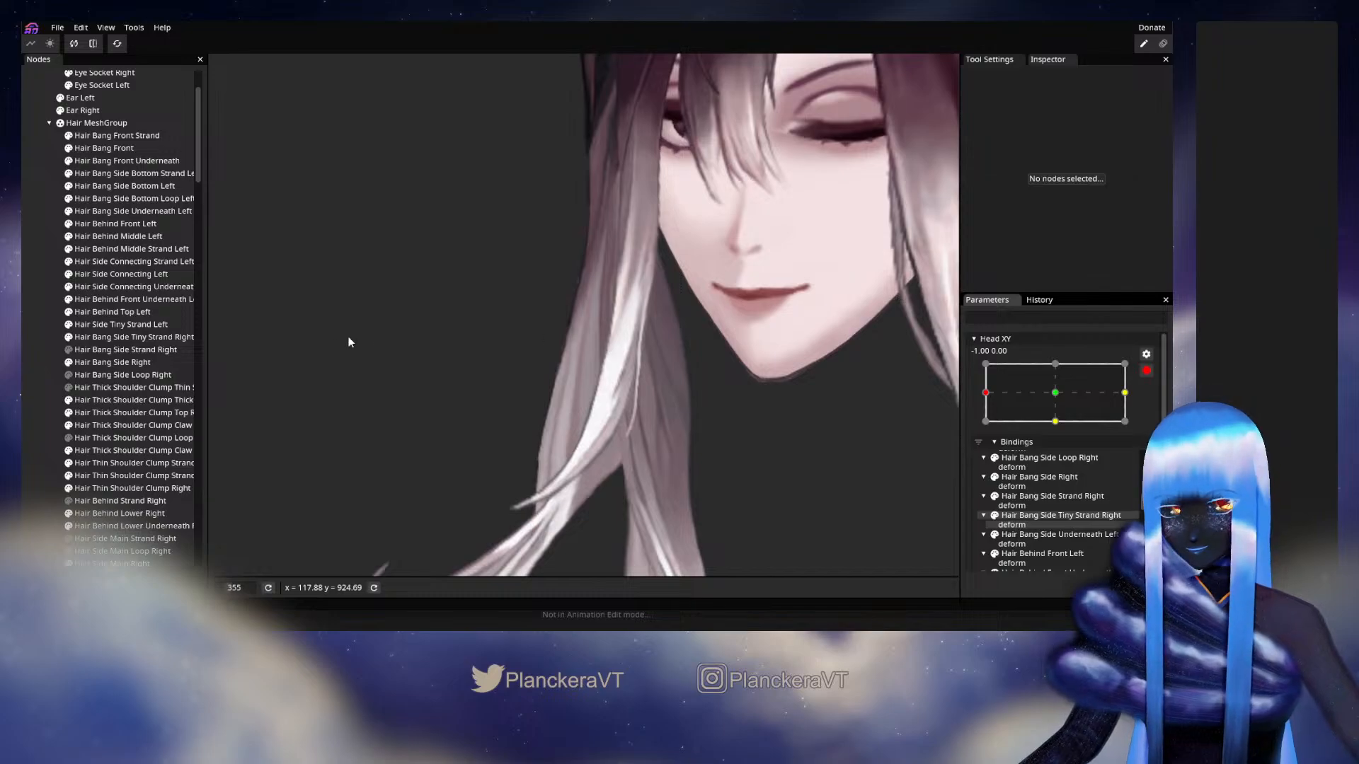
scroll(348, 342, "up", 1)
left_click(135, 337)
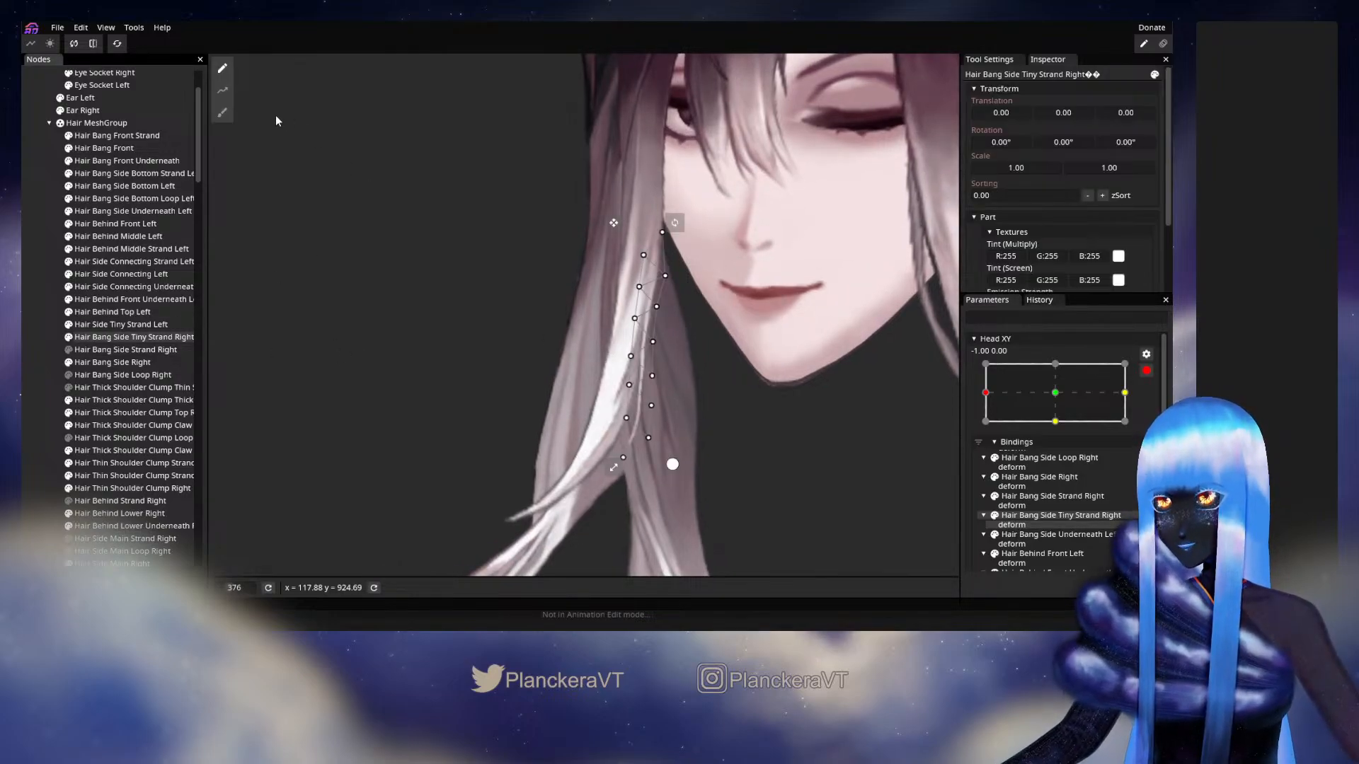
left_click(222, 112)
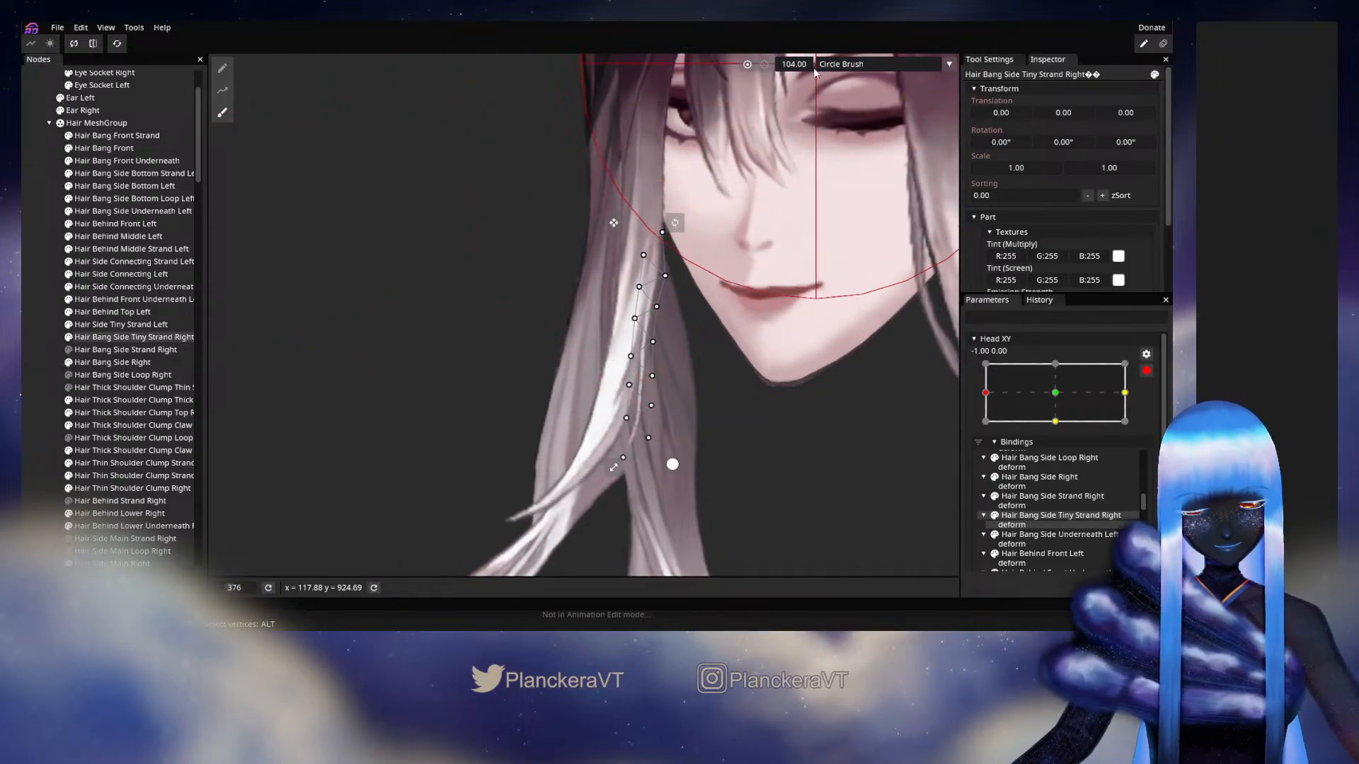
left_click_drag(814, 73, 691, 147)
left_click_drag(776, 65, 768, 66)
left_click_drag(680, 212, 757, 161)
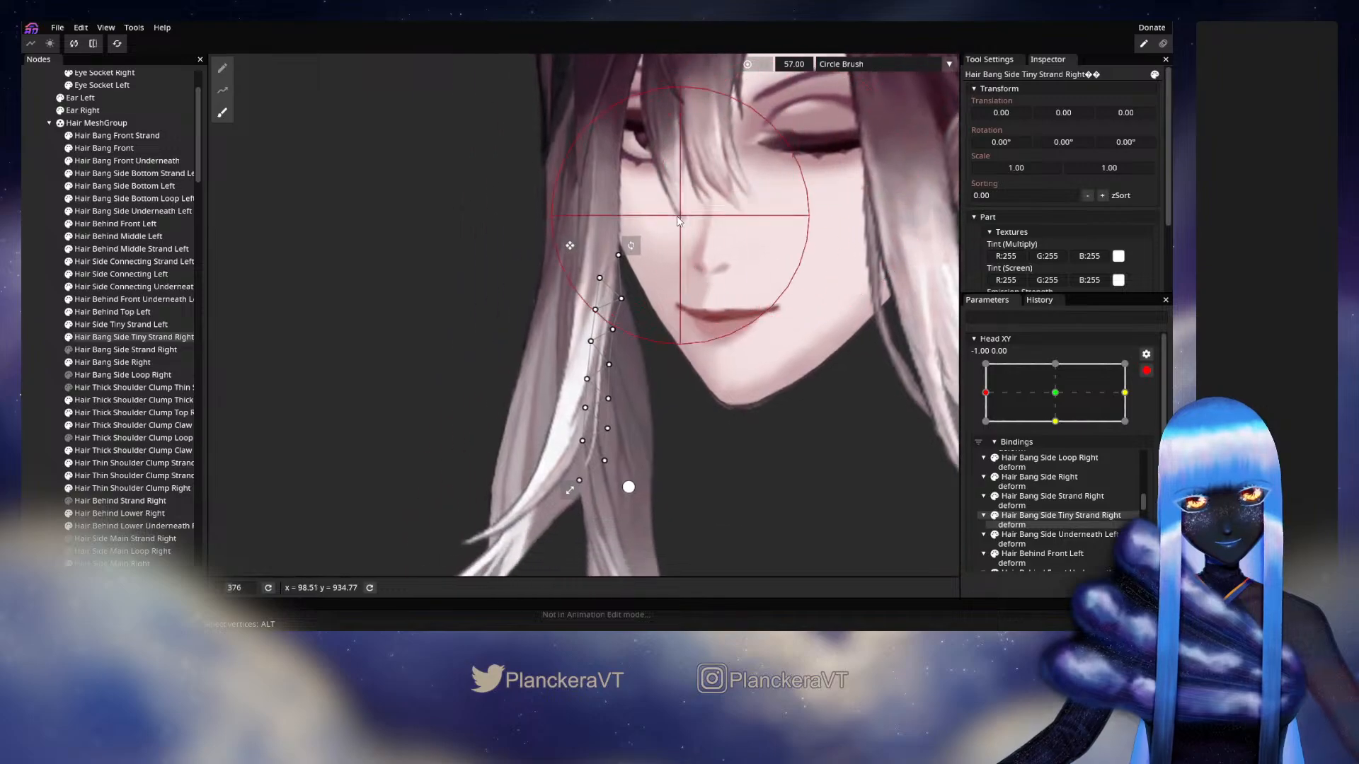
left_click_drag(600, 205, 610, 205)
left_click_drag(765, 309, 785, 261)
scroll(806, 343, "up", 1)
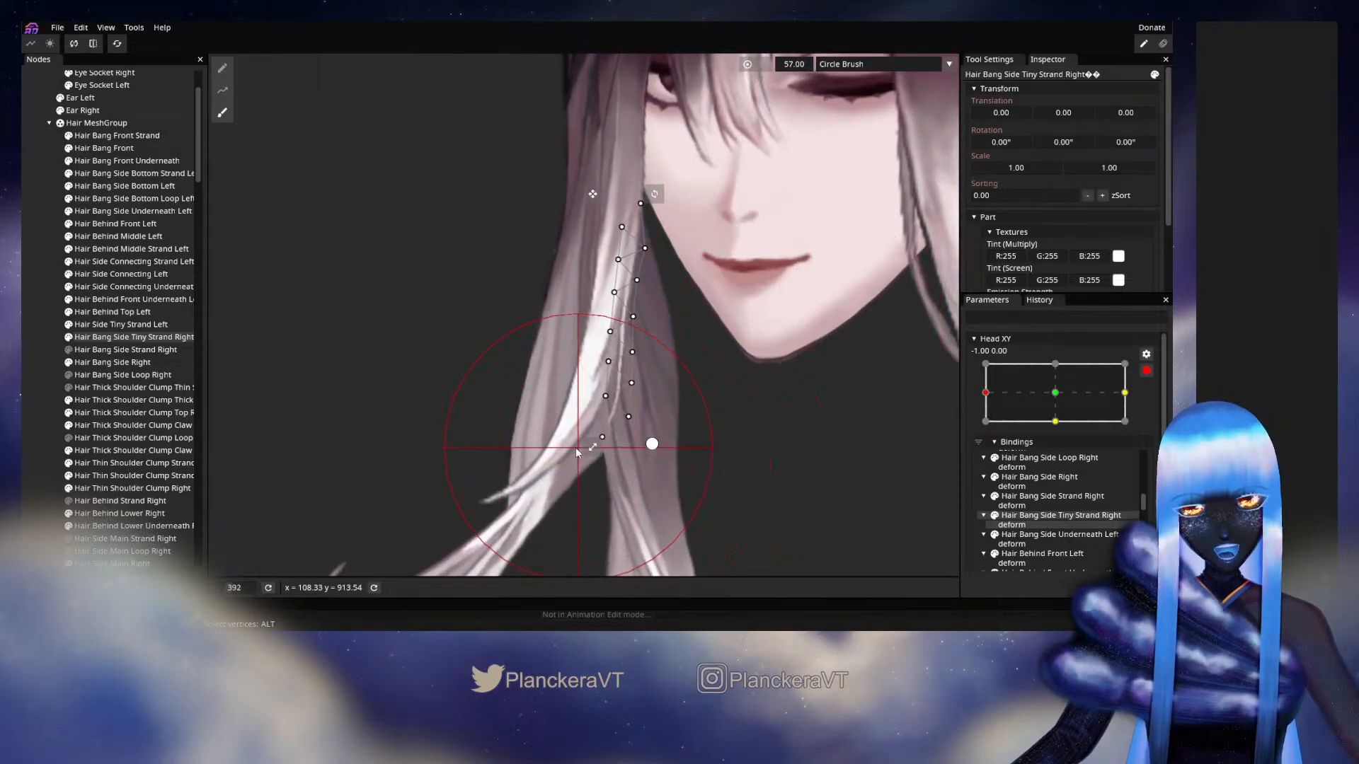
mouse_move(531, 468)
left_mouse_down()
mouse_move(514, 468)
mouse_move(523, 422)
left_mouse_up()
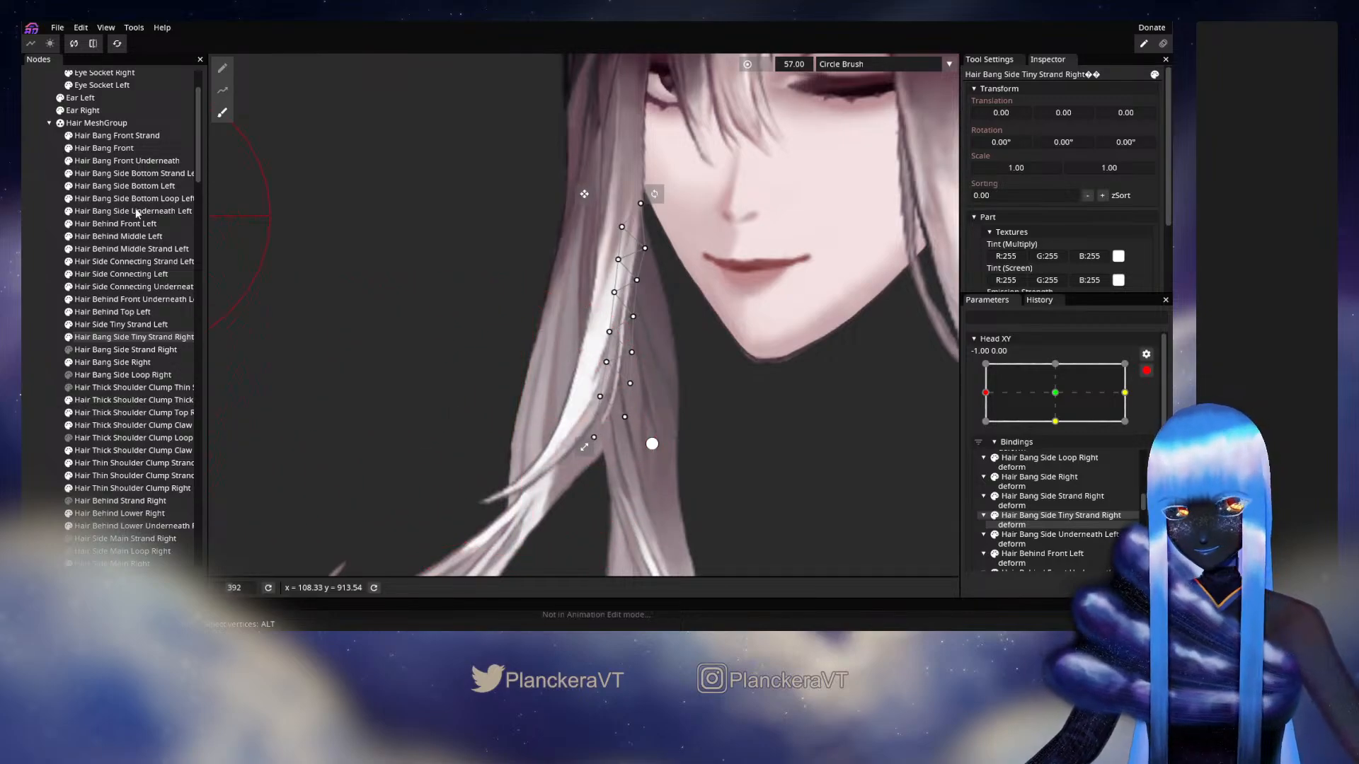
Nudge individual upper and middle vertices of Hair Bang Side Tiny Strand Right, and preview the head turn around Head XY -1.00, 0.00
left_click(222, 68)
scroll(676, 334, "up", 3)
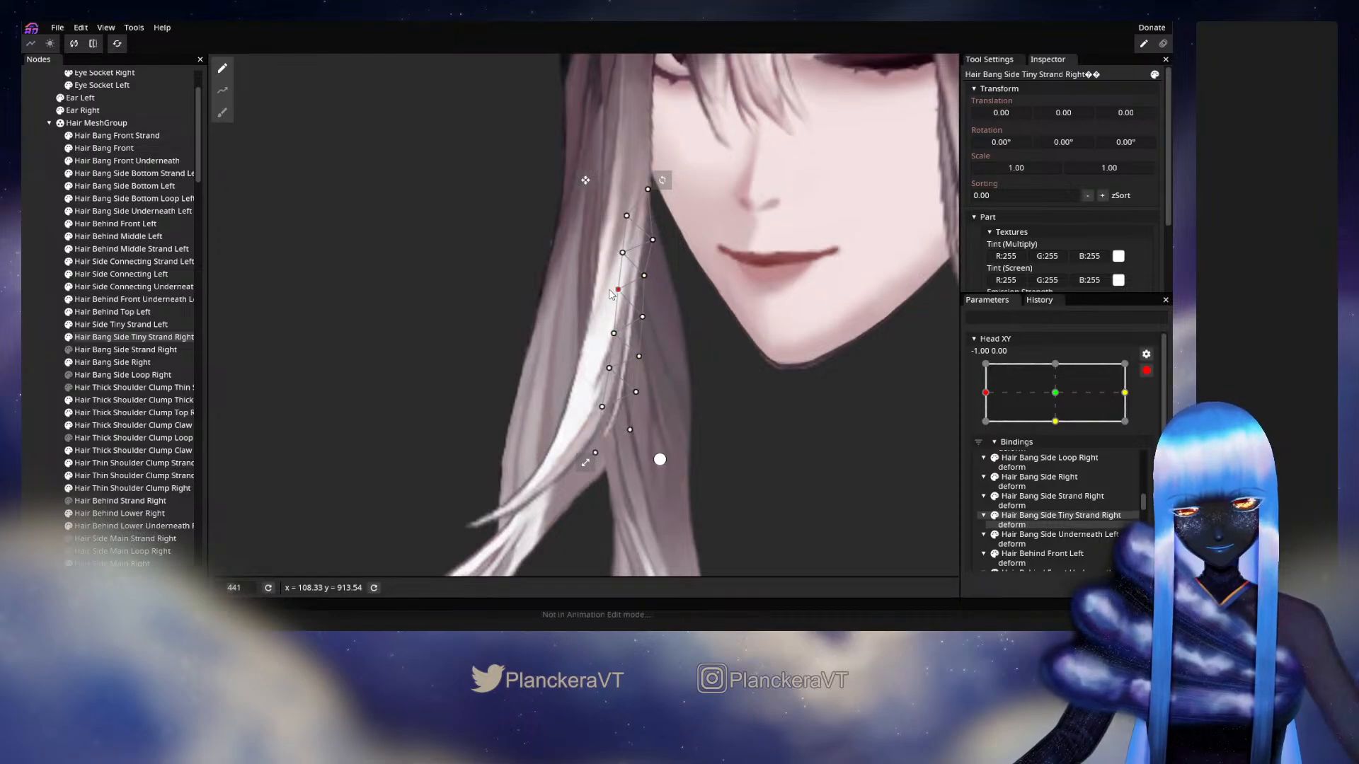
left_click(622, 255)
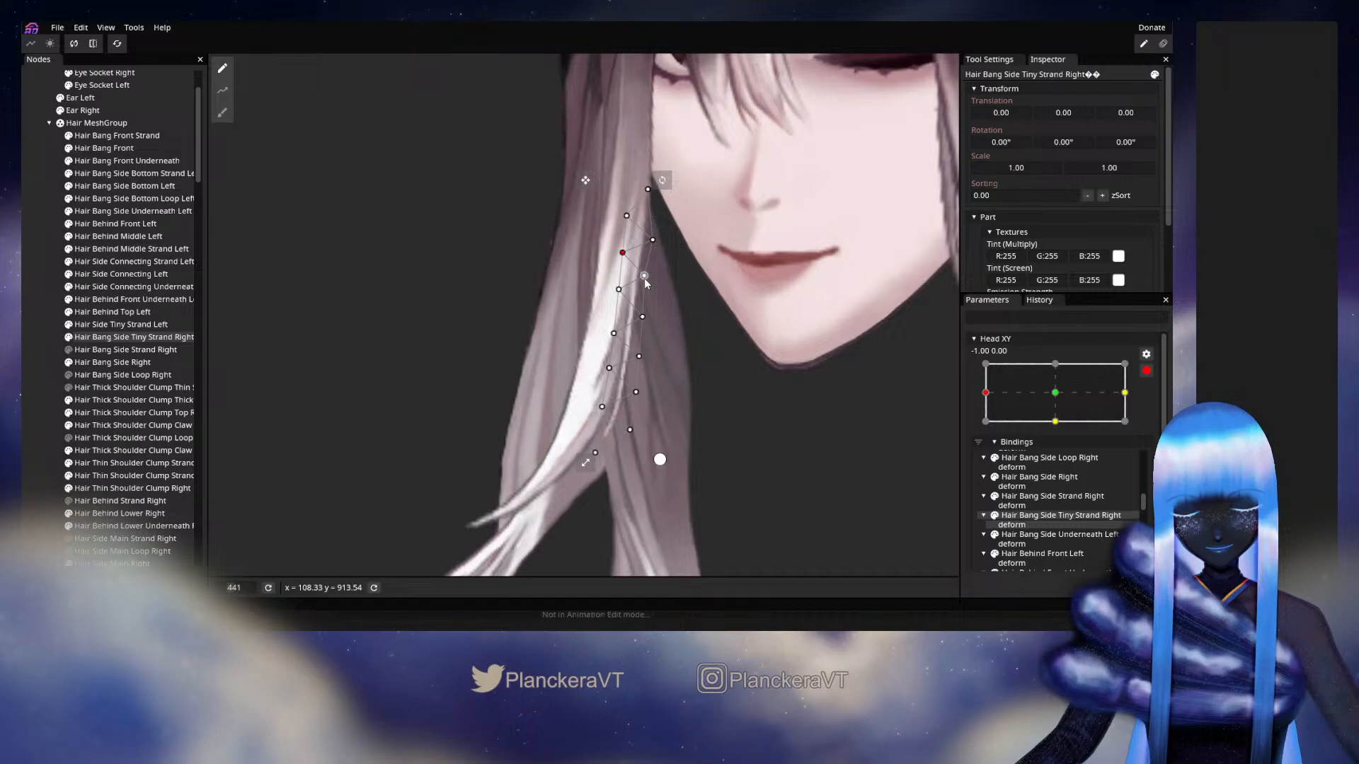
left_click_drag(644, 277, 649, 277)
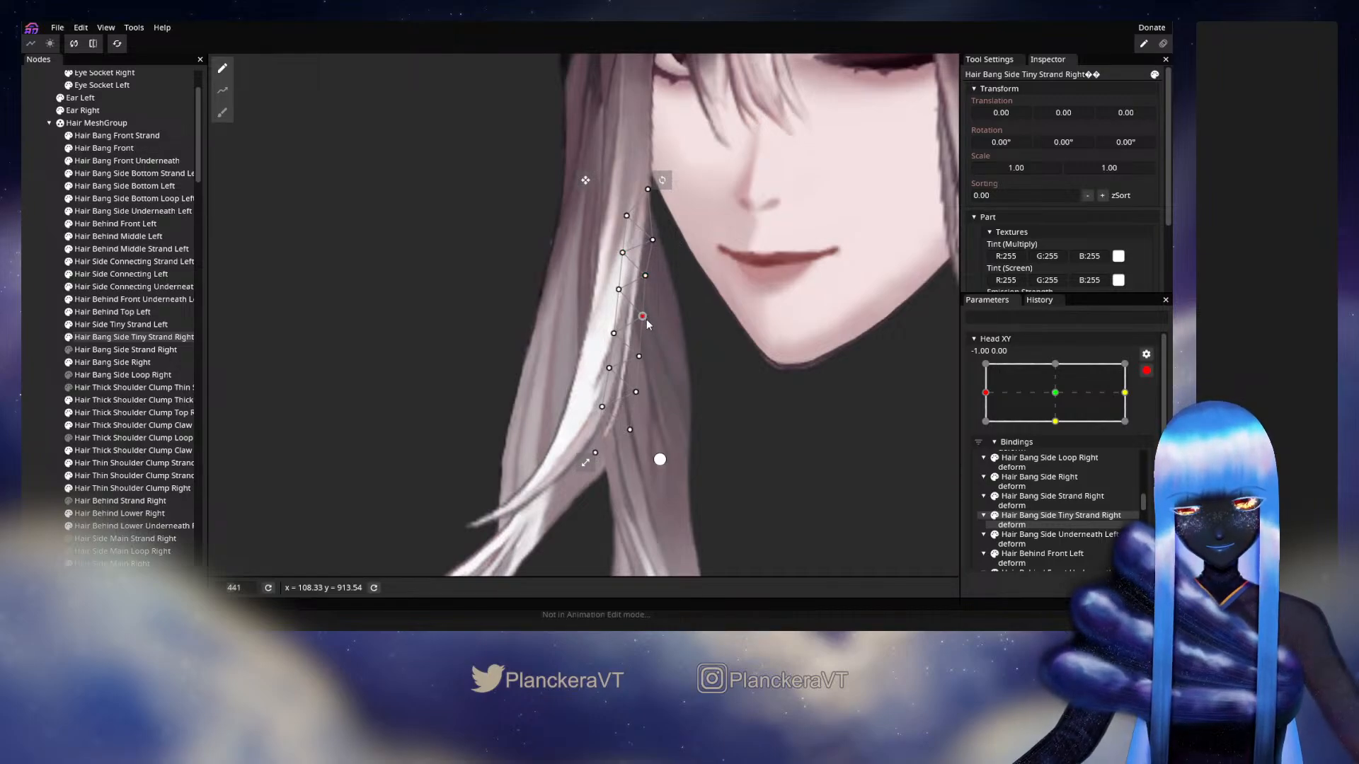
left_click(639, 357)
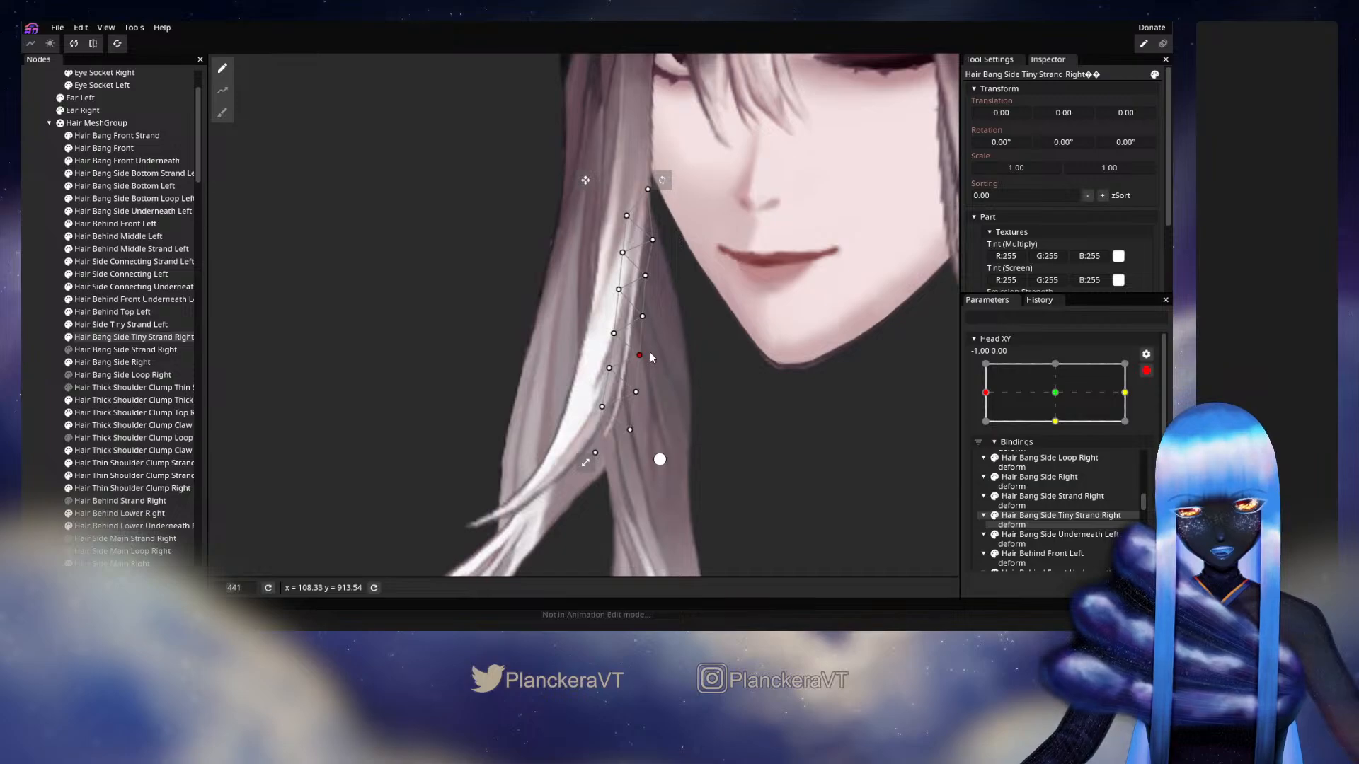
left_click(860, 447)
scroll(860, 446, "down", 3)
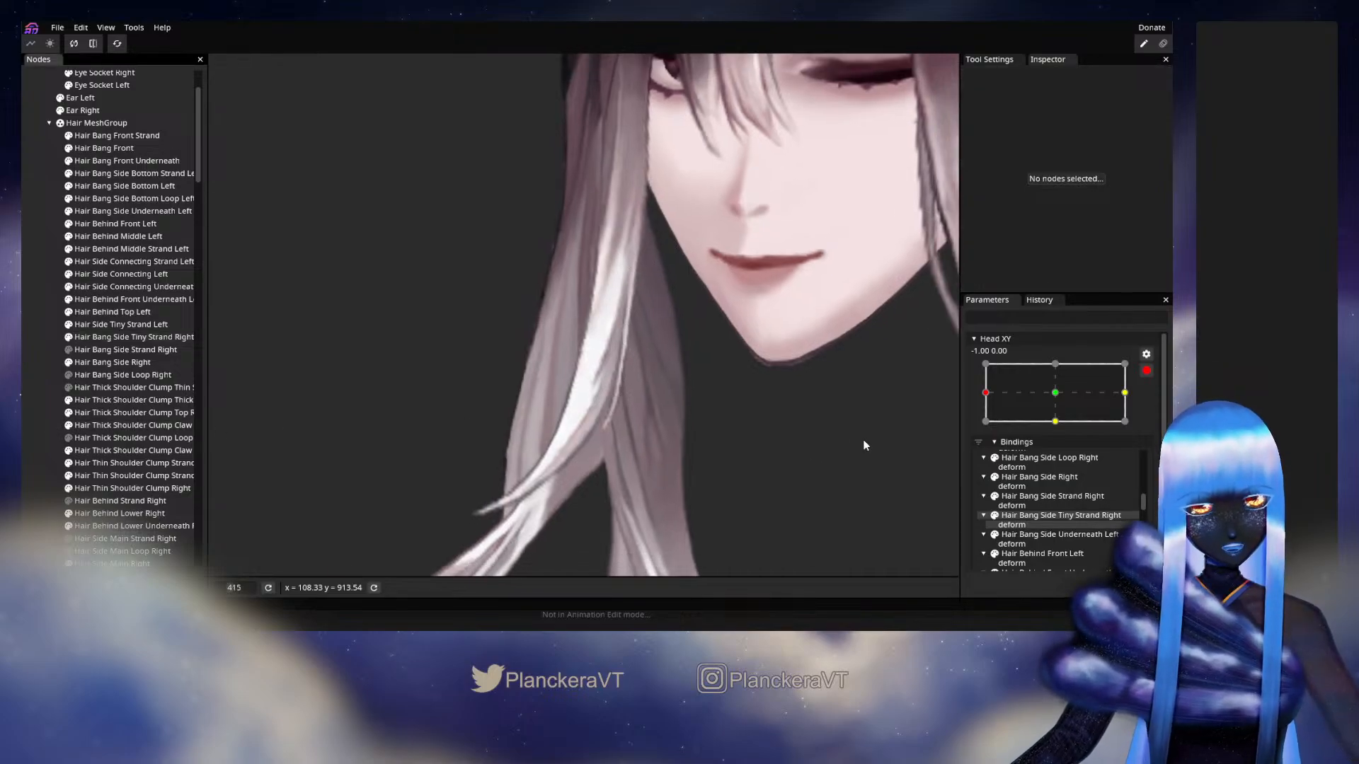
left_click(1147, 370)
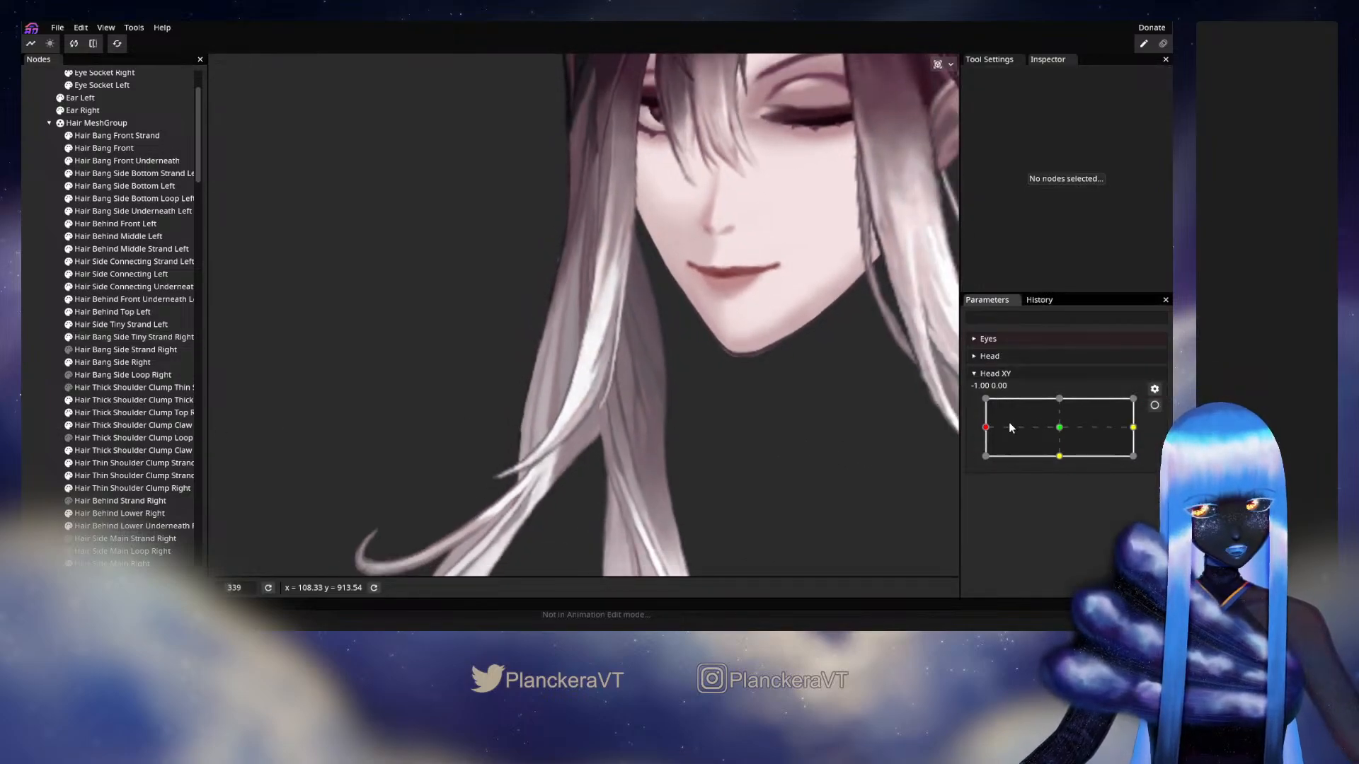
mouse_move(1009, 423)
left_mouse_down()
mouse_move(999, 428)
mouse_move(1062, 427)
mouse_move(985, 423)
mouse_move(1059, 423)
mouse_move(1000, 422)
left_mouse_up()
Brush the tip of Hair Bang Side Tiny Strand Right slightly up and outward at Head XY -1.00, 0.00, and preview the result
left_click(1154, 405)
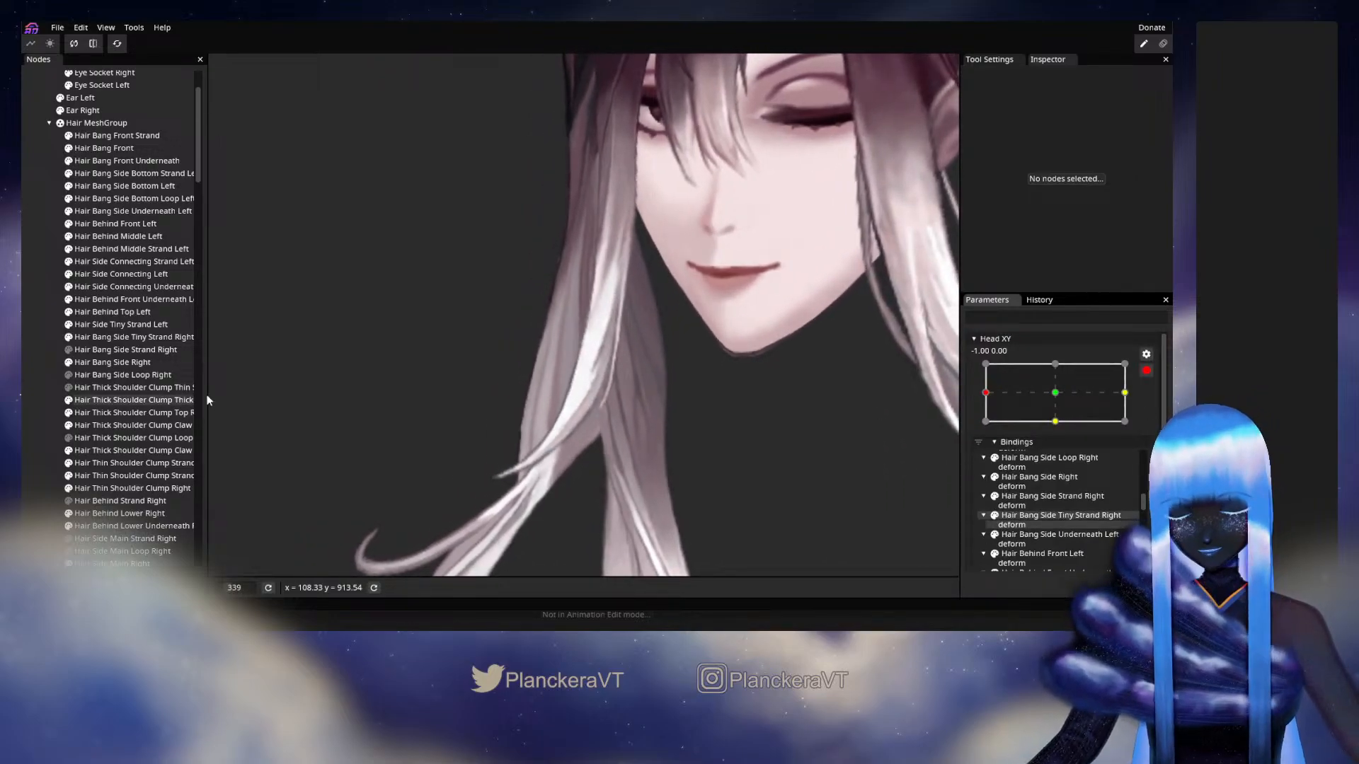
left_click(103, 338)
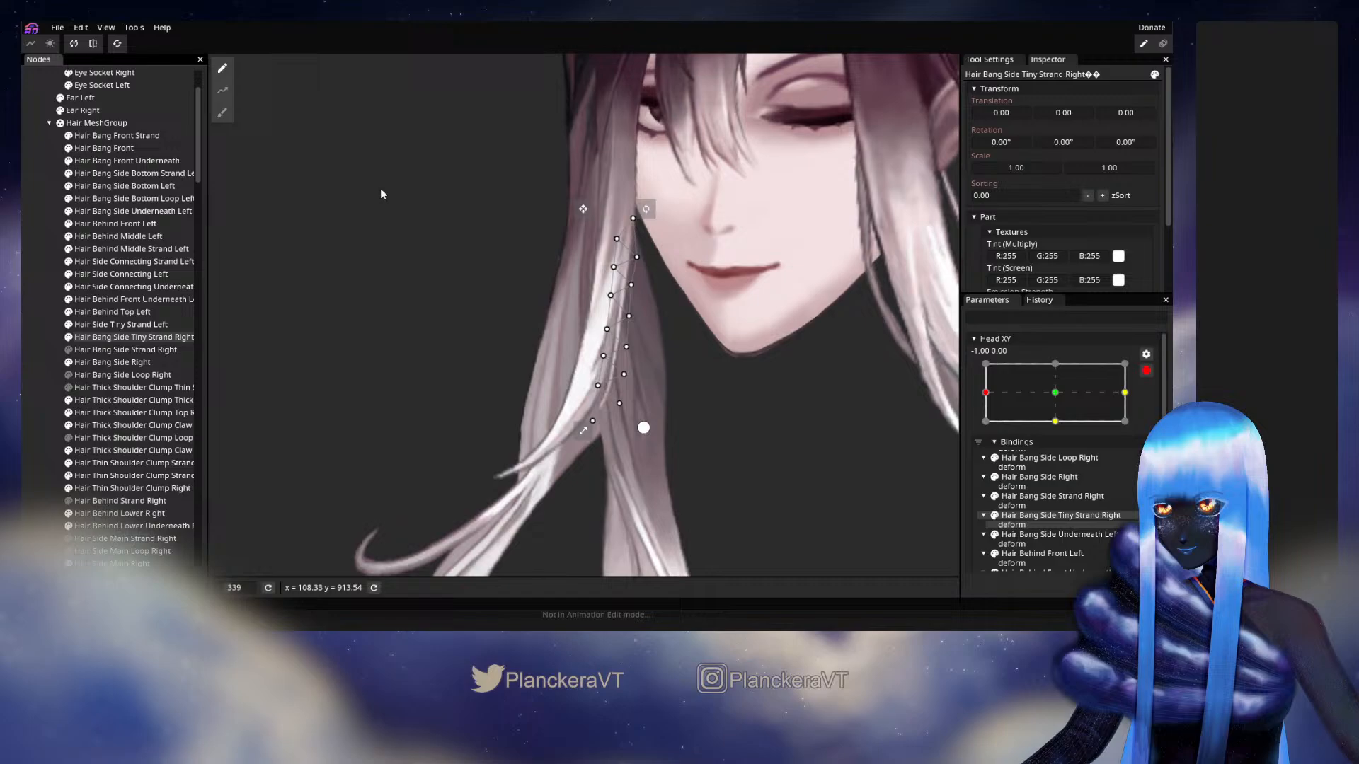
left_click(223, 113)
left_click_drag(547, 453, 543, 446)
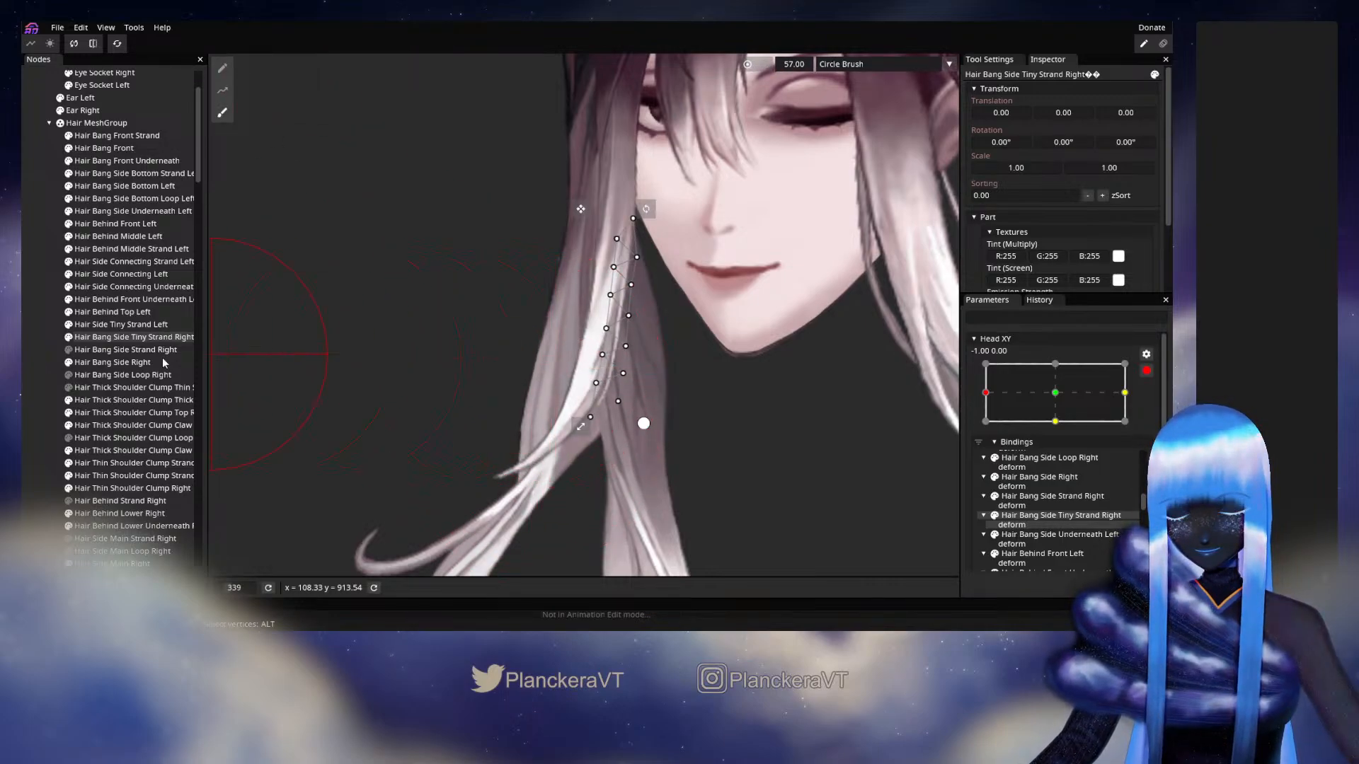
left_click(40, 385)
left_click(1146, 370)
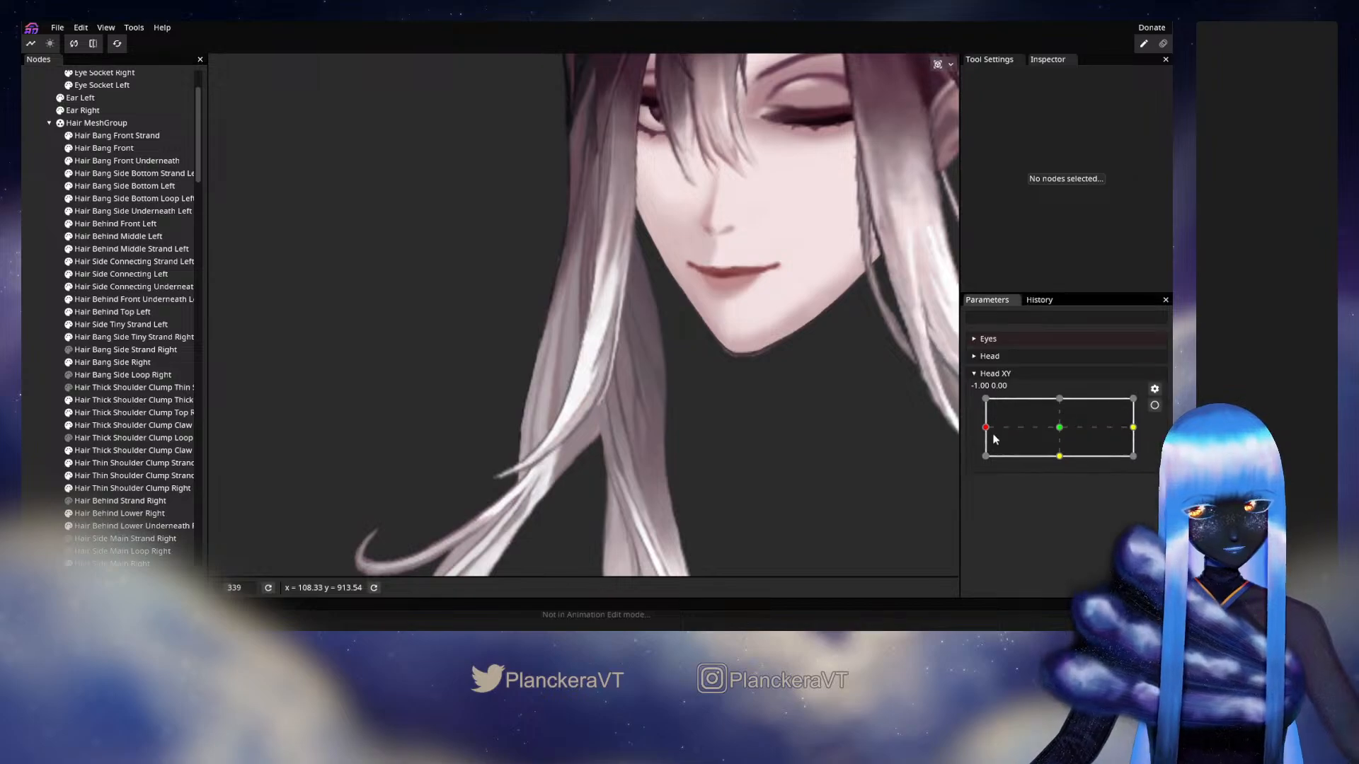
mouse_move(987, 429)
left_mouse_down()
mouse_move(1057, 431)
mouse_move(987, 426)
left_mouse_up()
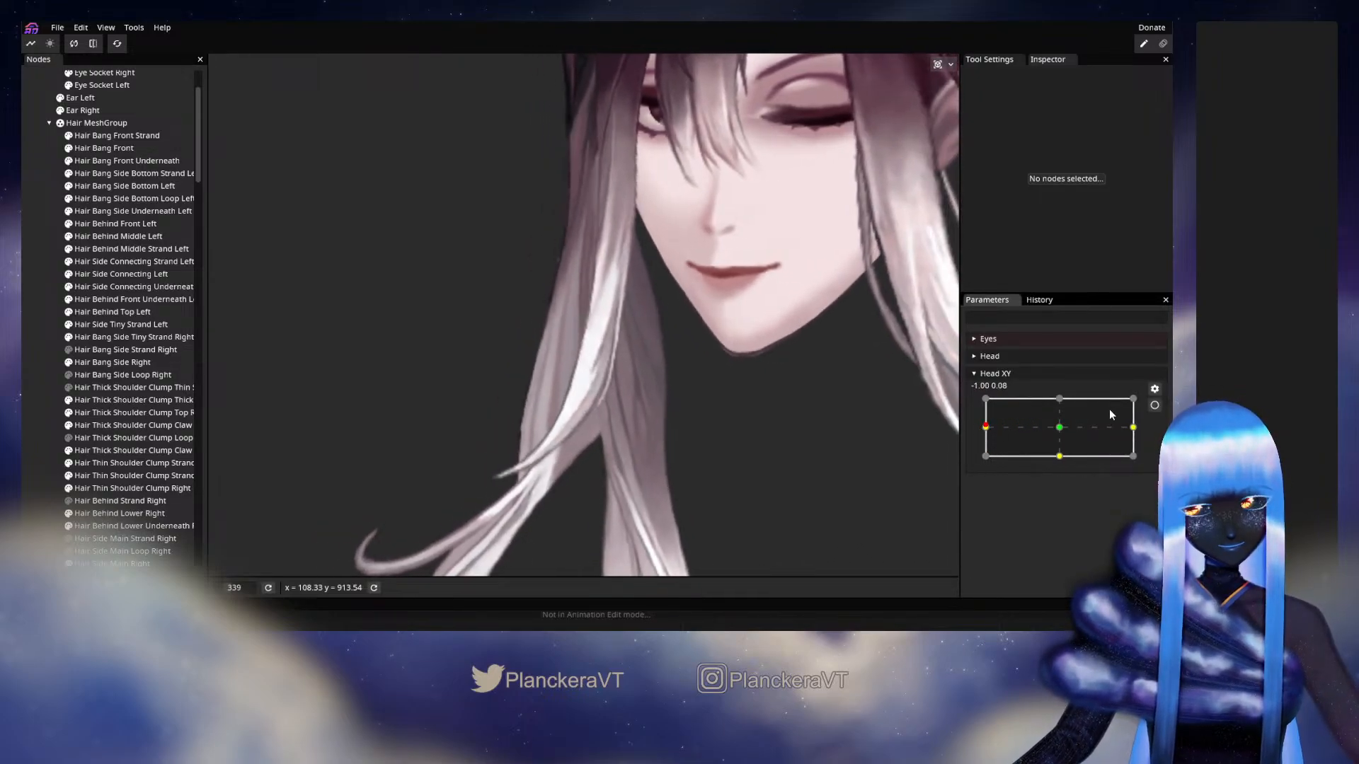
Fine-tune the lower and middle edge vertices of Hair Bang Side Tiny Strand Right at Head XY -1.00, 0.00, and preview the vertical head movement
left_click(1148, 409)
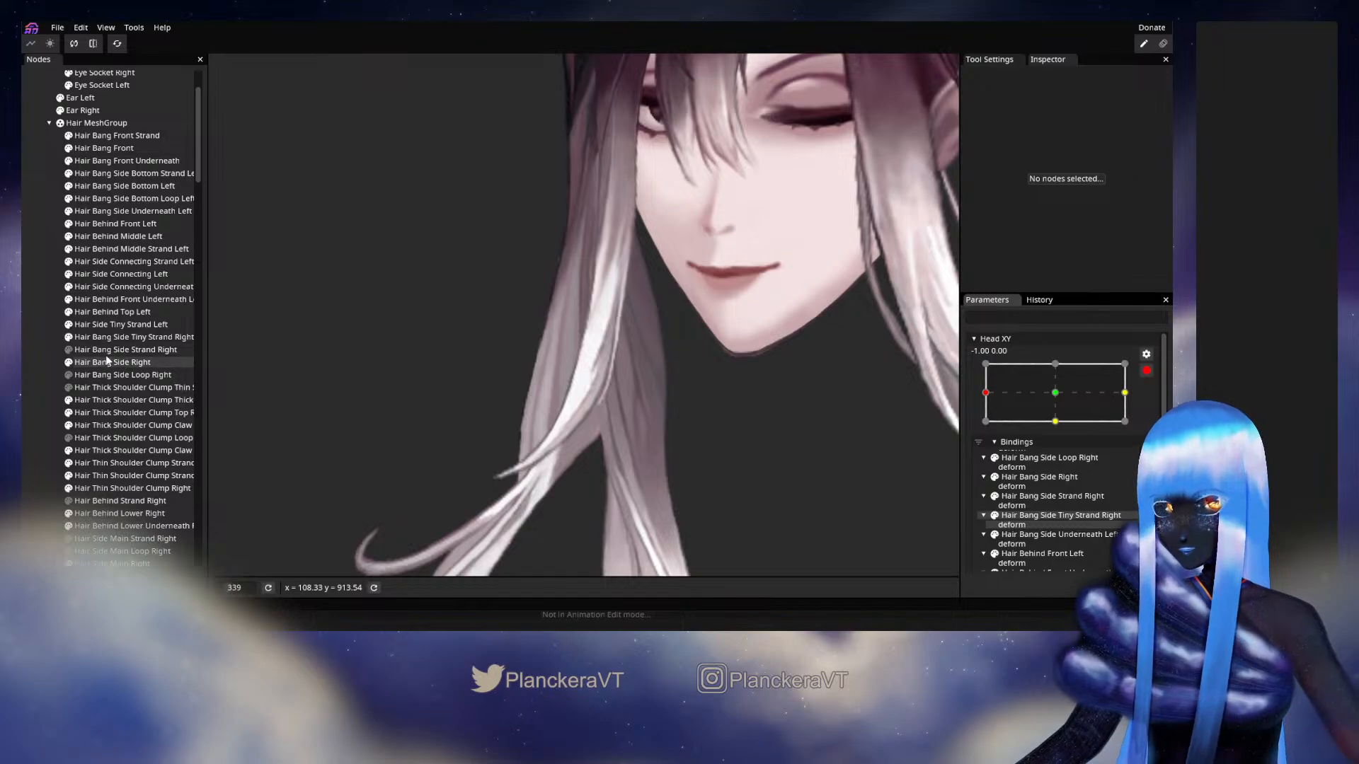
left_click(117, 337)
scroll(602, 450, "up", 3)
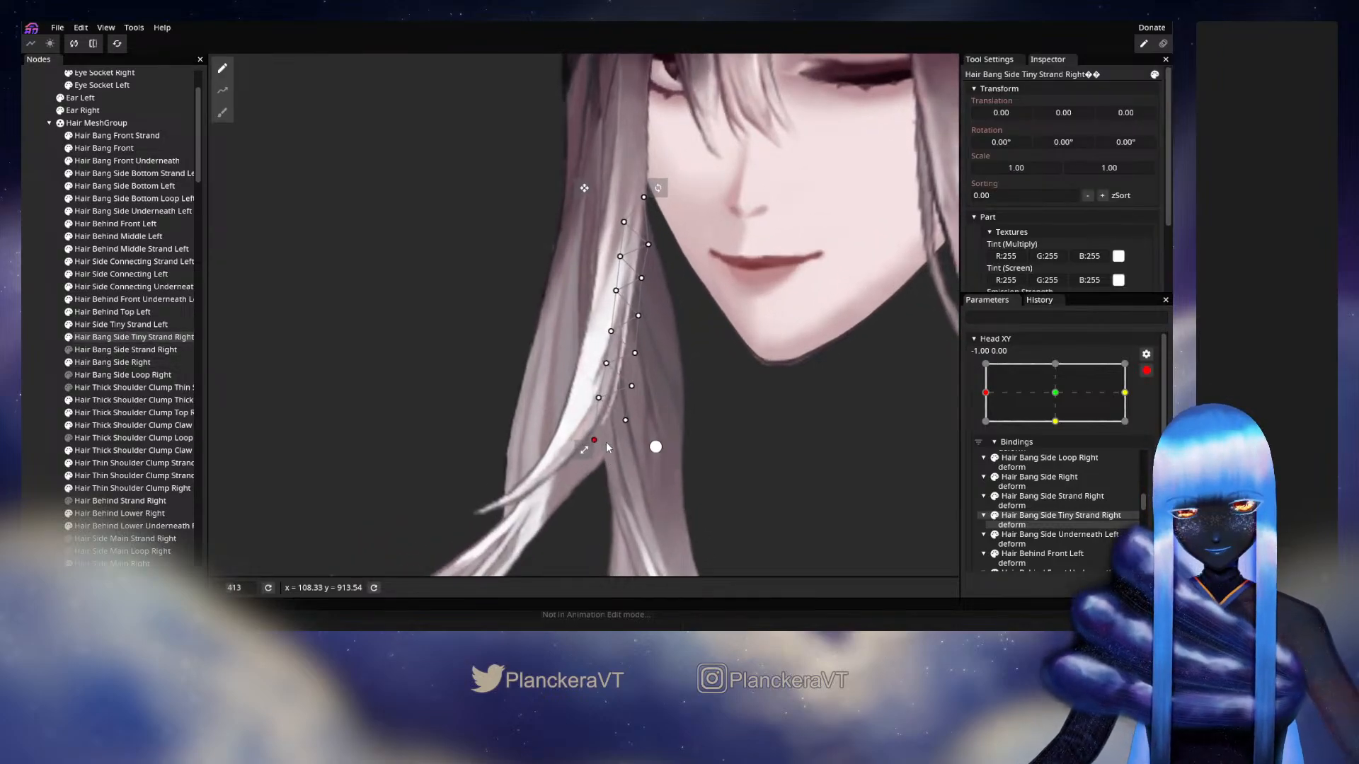
left_click(626, 420)
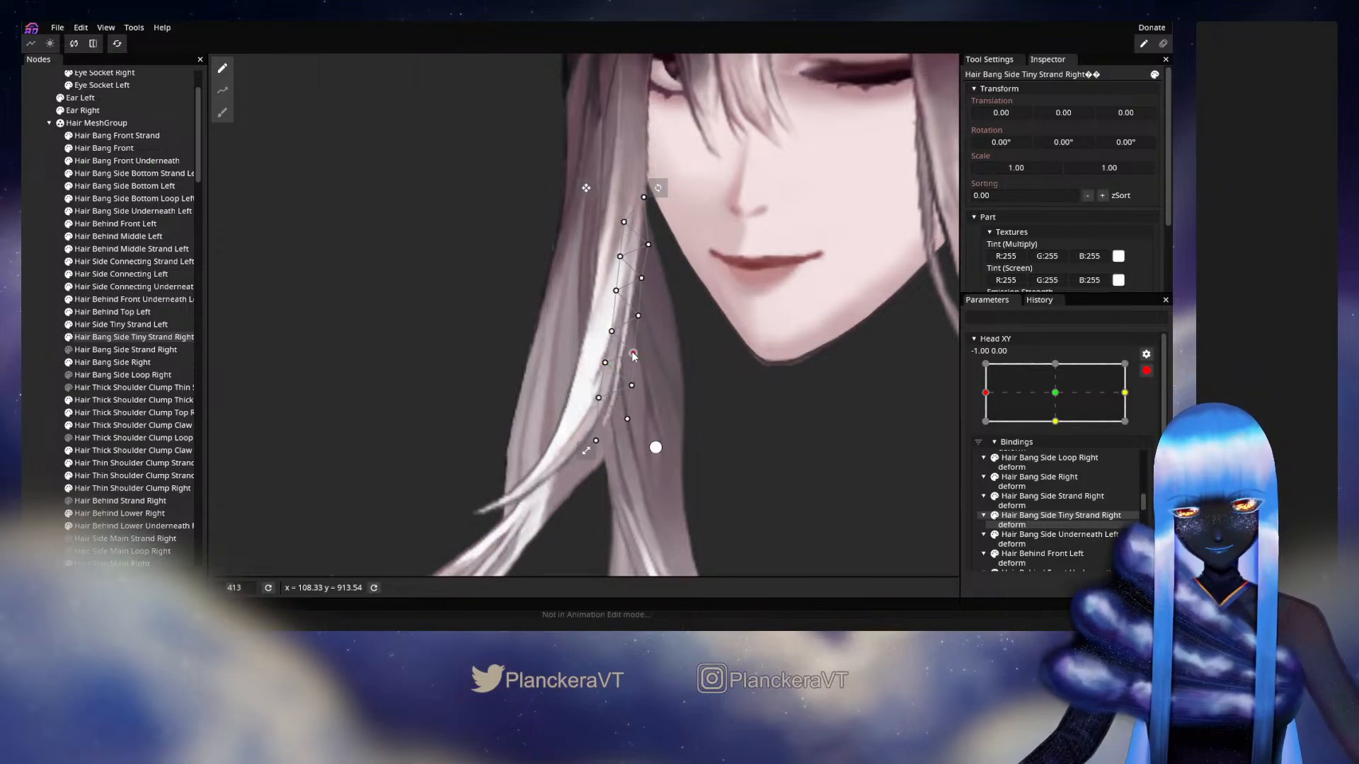
left_click(606, 364)
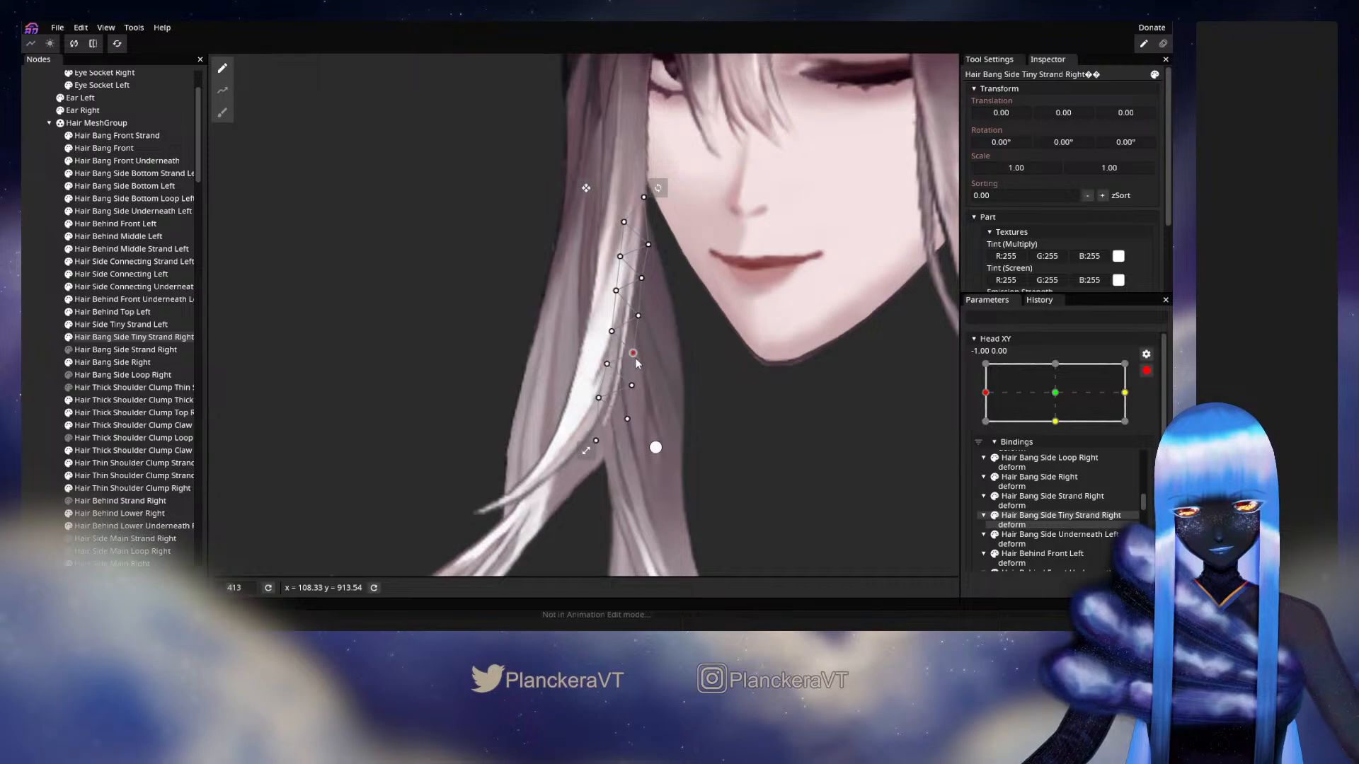
left_click(638, 316)
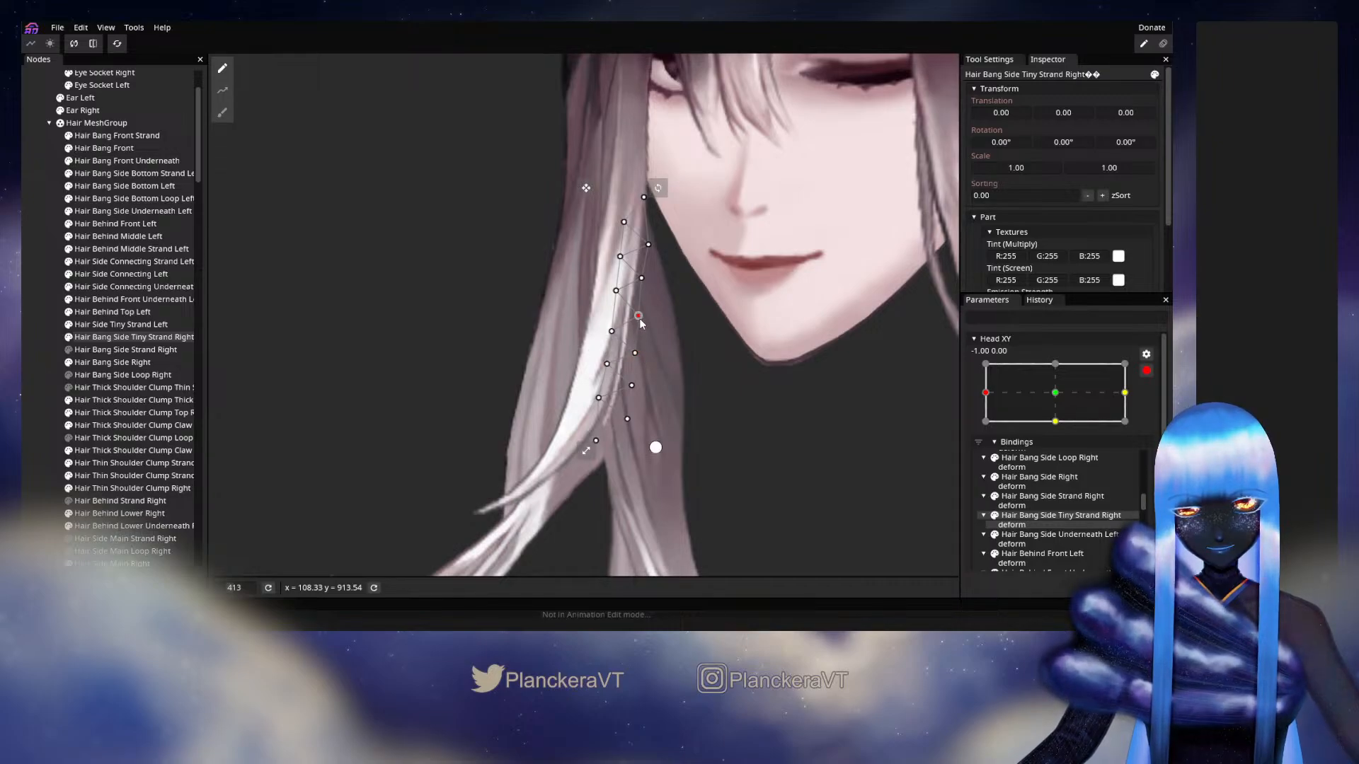
left_click(32, 354)
scroll(753, 413, "down", 4)
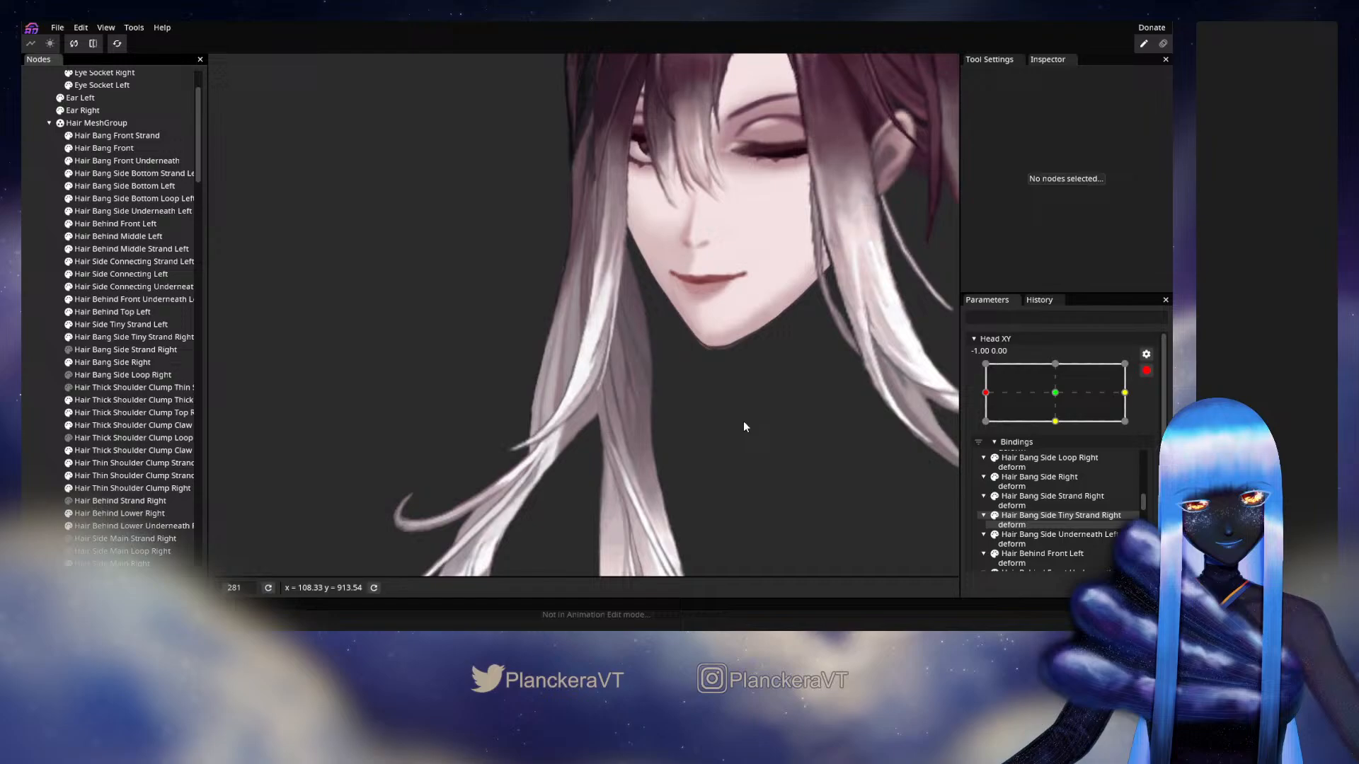
left_click(1146, 370)
mouse_move(985, 428)
left_mouse_down()
mouse_move(997, 429)
mouse_move(986, 410)
left_mouse_up()
Brush the tip of Hair Bang Side Tiny Strand Right back toward the face with the 57.00 circle brush at Head XY -1.00, 0.00
left_click(1154, 406)
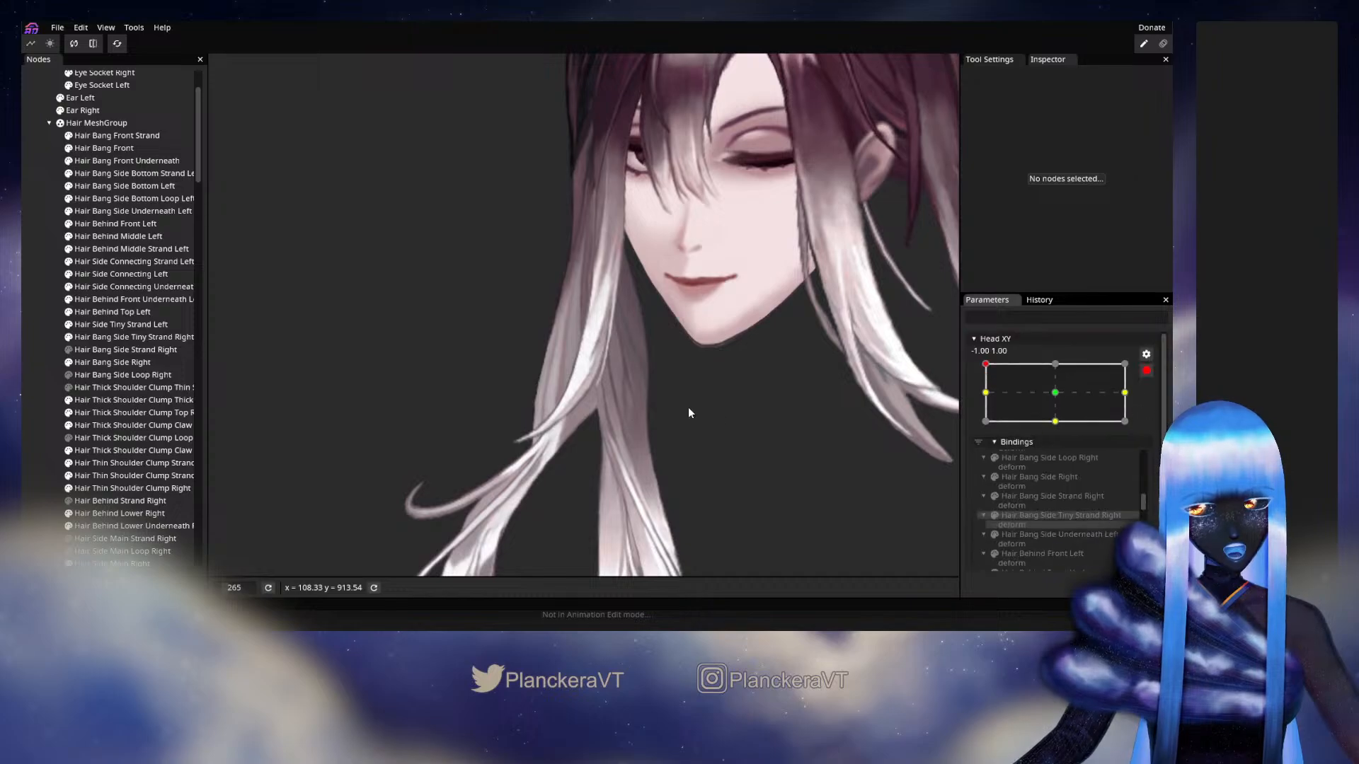
scroll(538, 414, "up", 3)
scroll(538, 409, "up", 4)
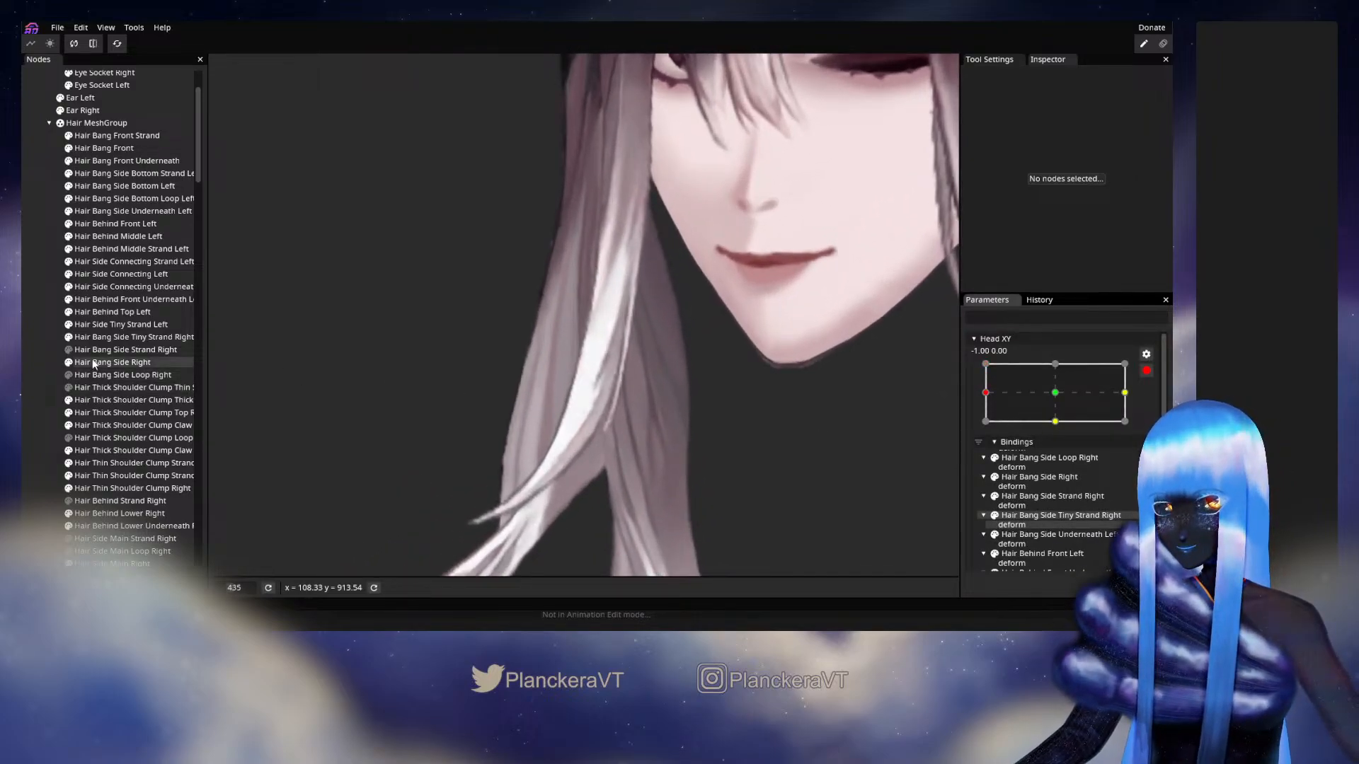
left_click(88, 336)
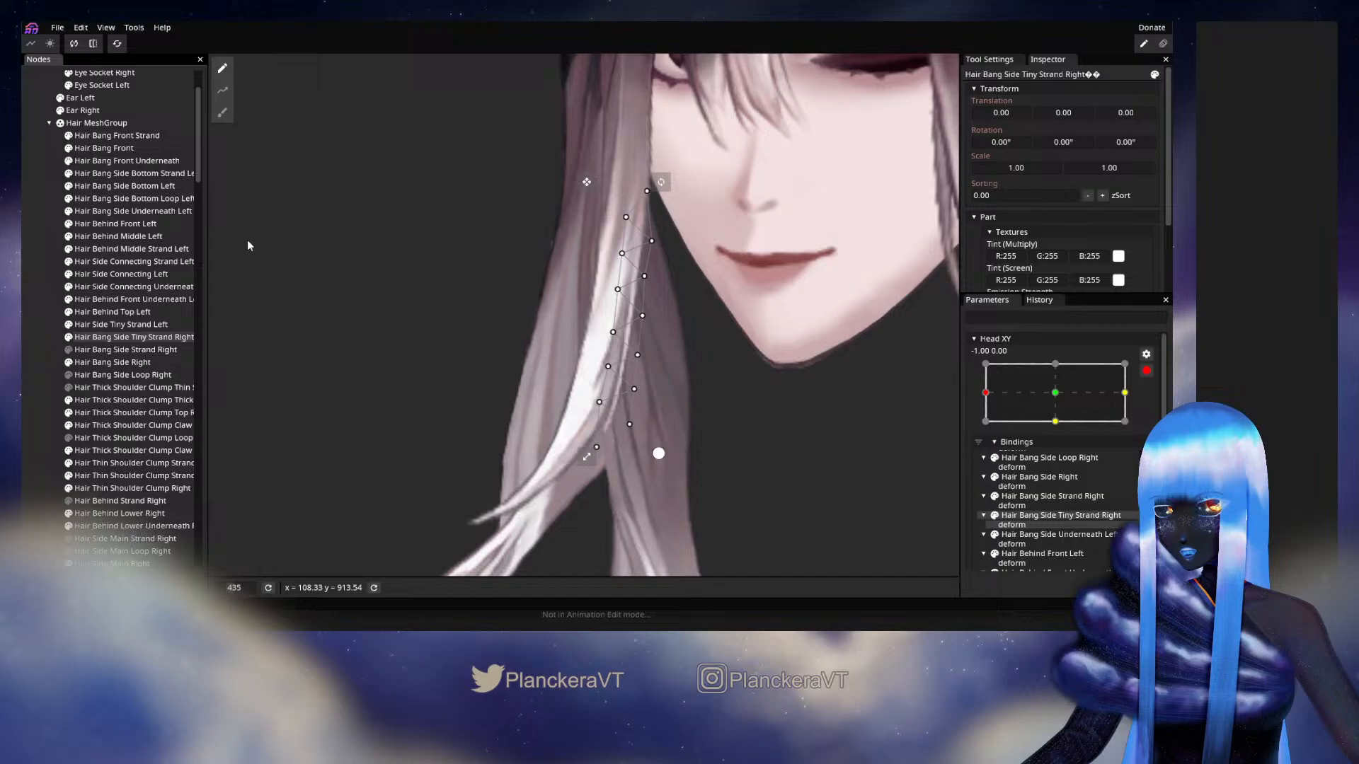
left_click(222, 113)
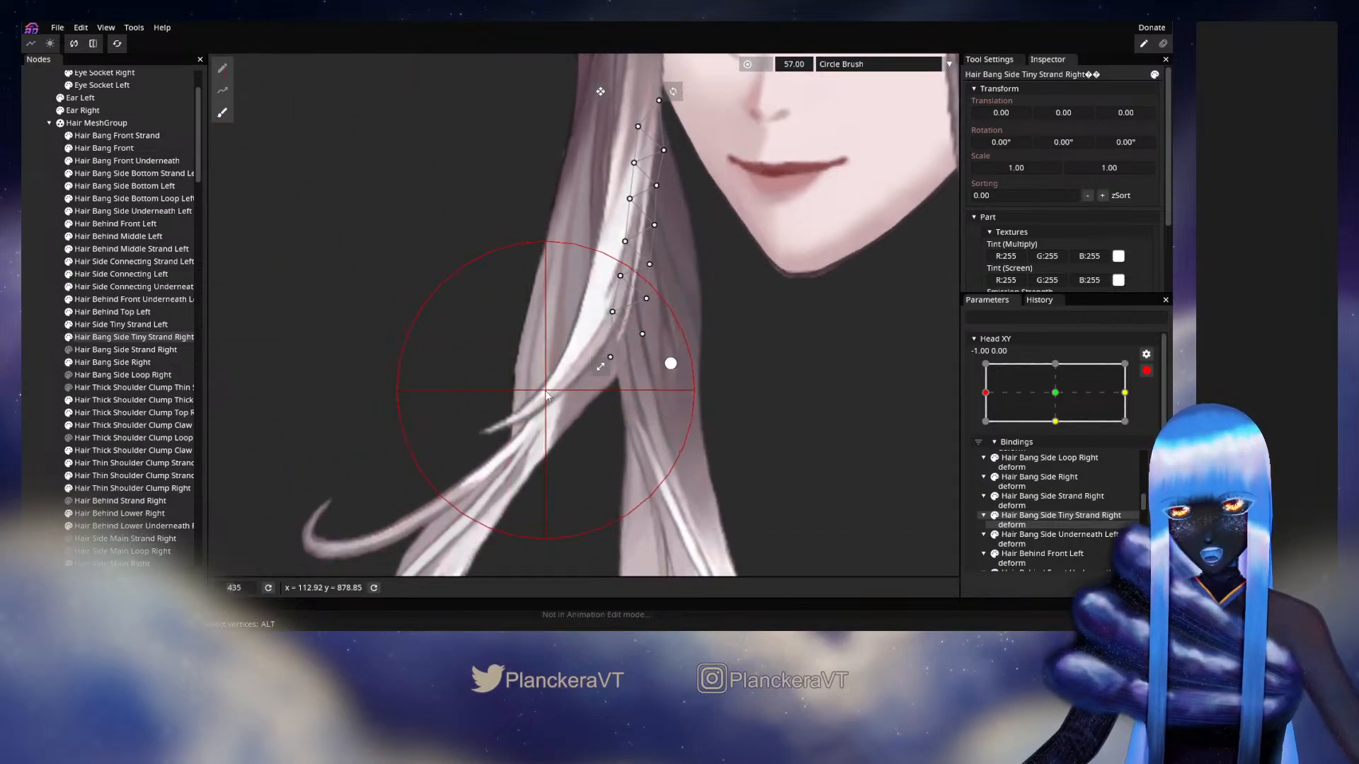
left_click_drag(547, 390, 565, 378)
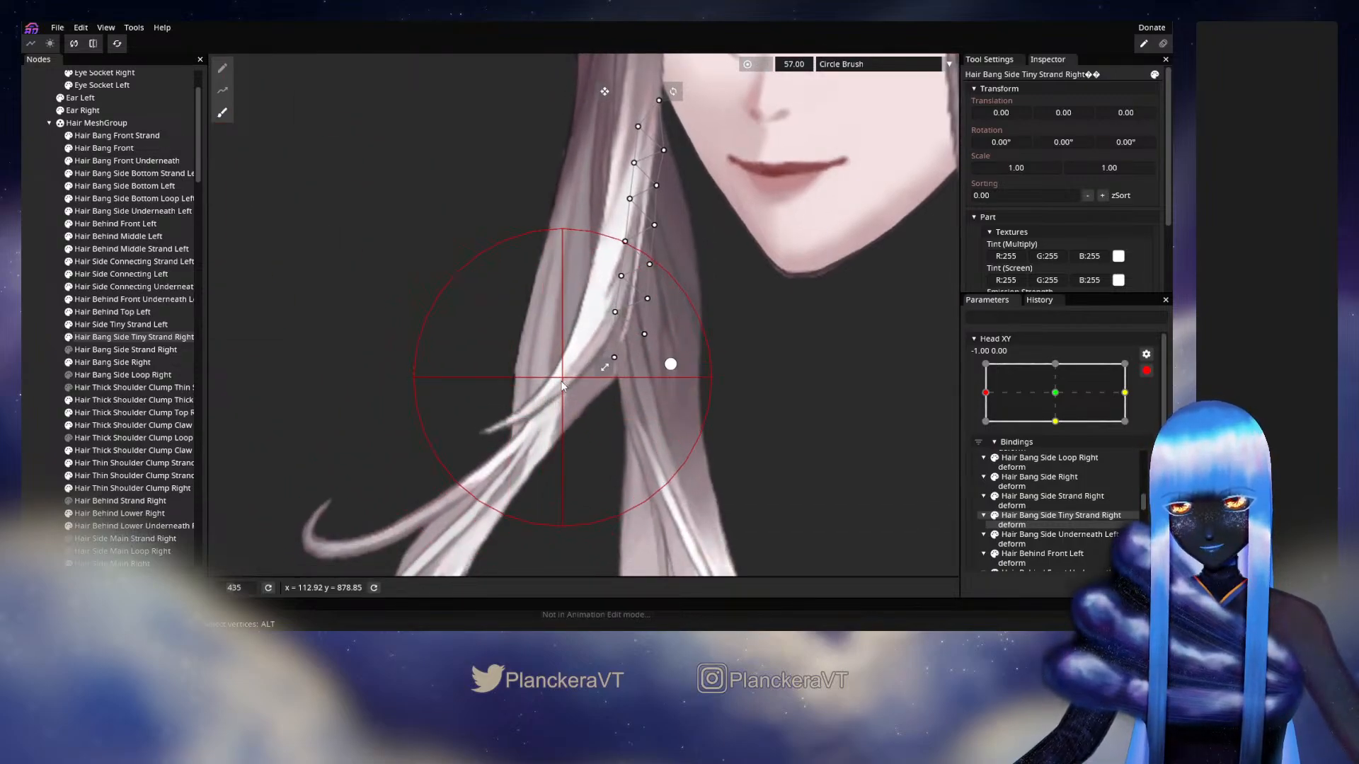
Touch up the face-side vertices on the lower half of Hair Bang Side Tiny Strand Right, and preview the head movement around Head XY -1.00, 0.00
left_click(220, 73)
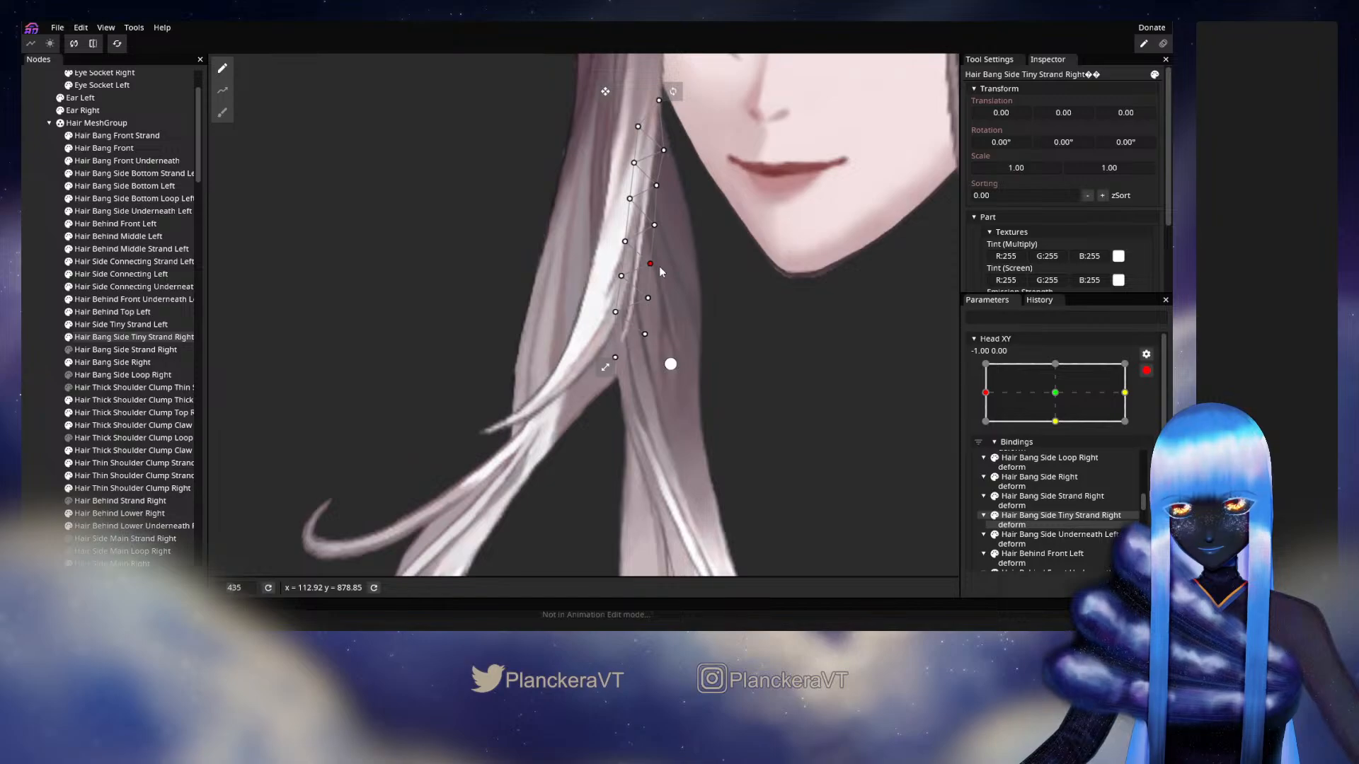
left_click(469, 375)
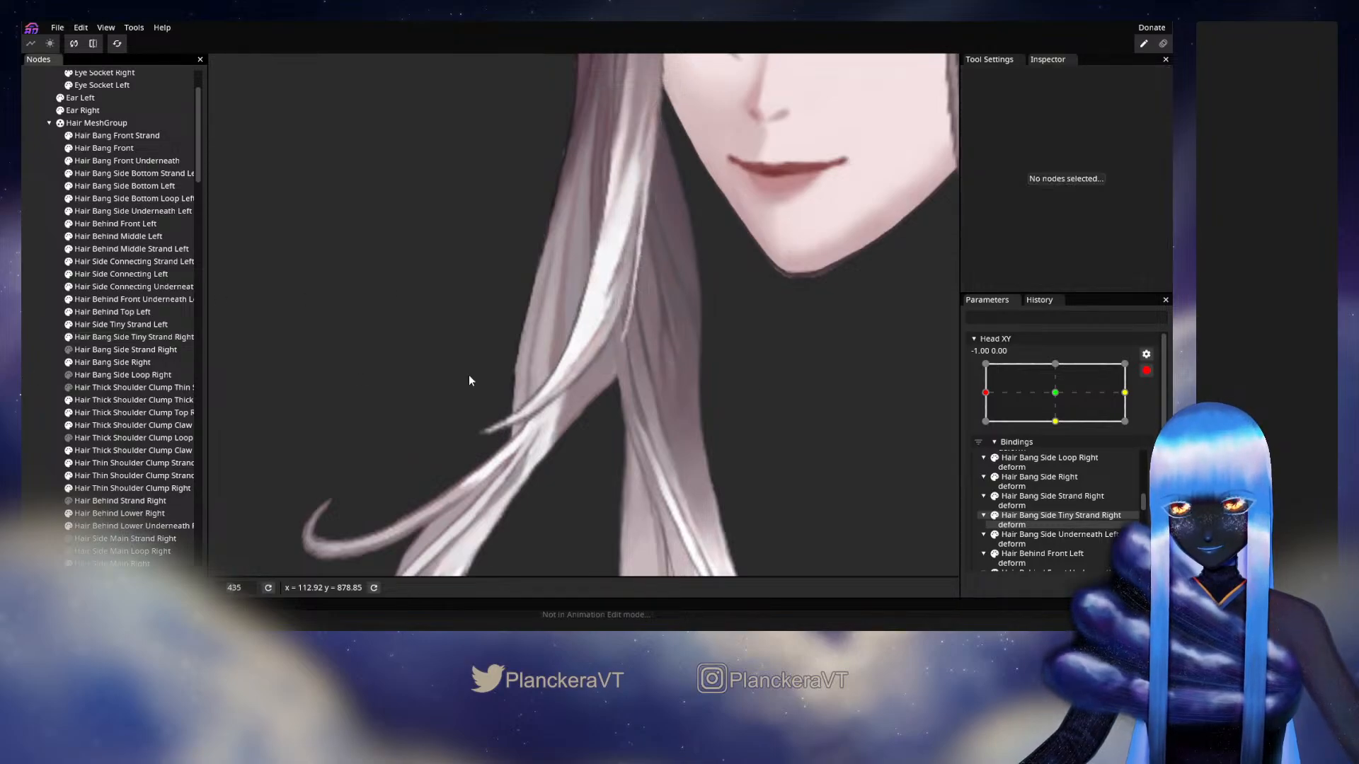
left_click(1146, 371)
mouse_move(991, 434)
left_mouse_down()
mouse_move(1059, 424)
mouse_move(985, 428)
left_mouse_up()
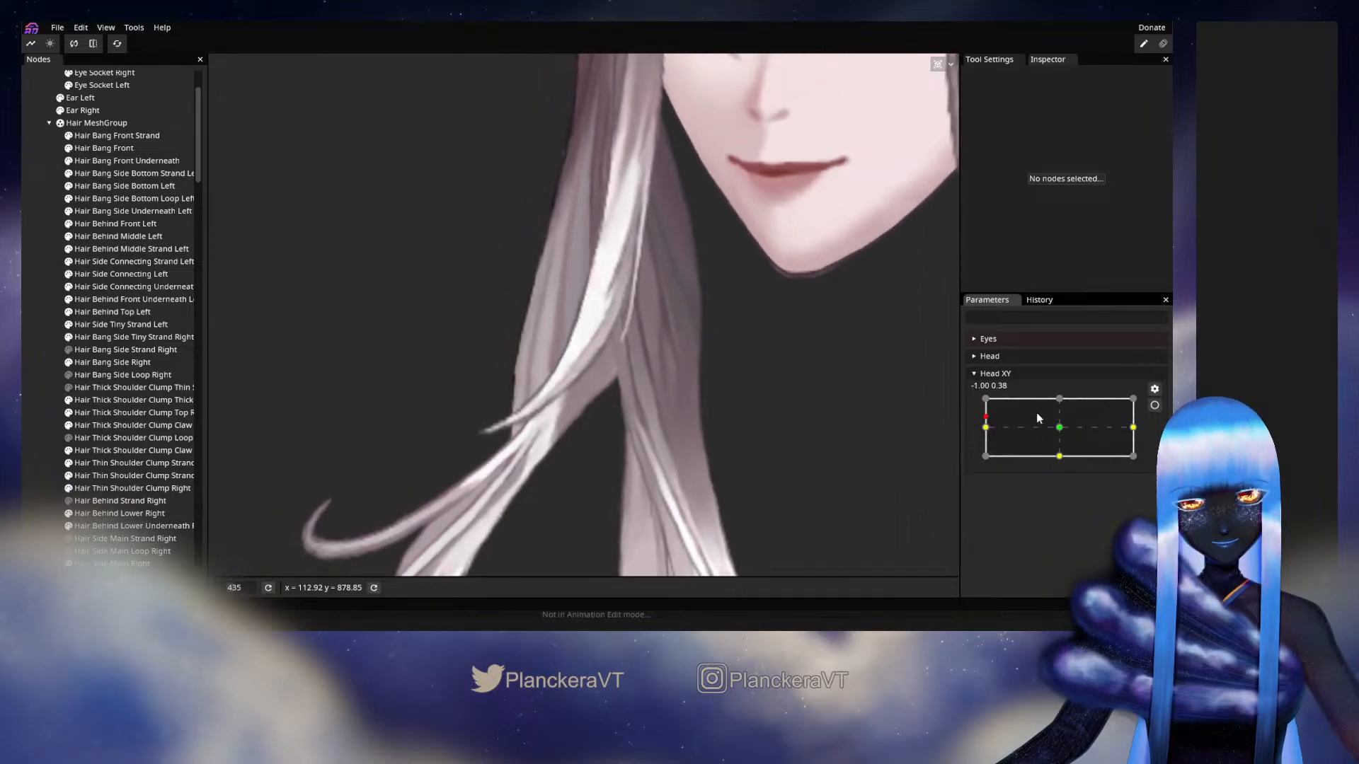
Nudge the tip and lowest face-side vertices of Hair Bang Side Tiny Strand Right at Head XY -1.00, 0.00, and preview the head movement
left_click(1154, 405)
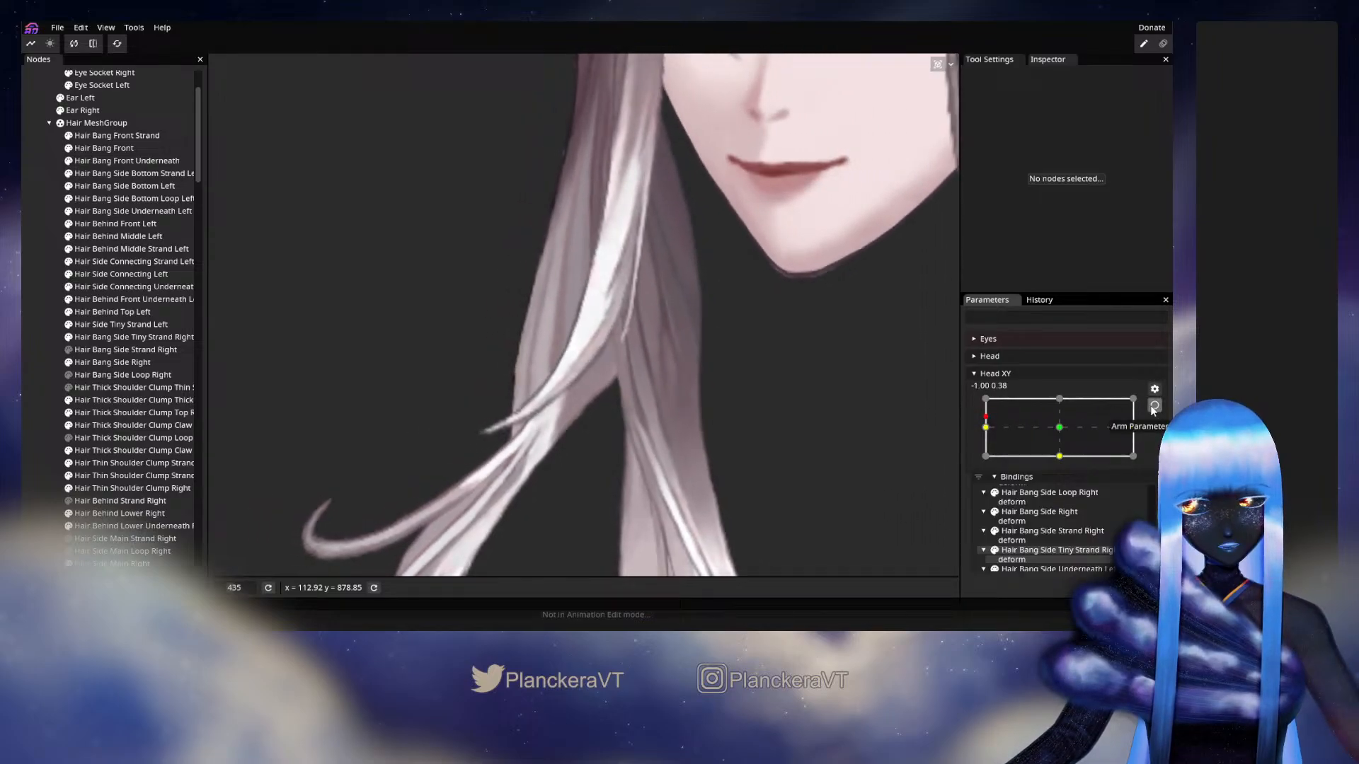
left_click(97, 337)
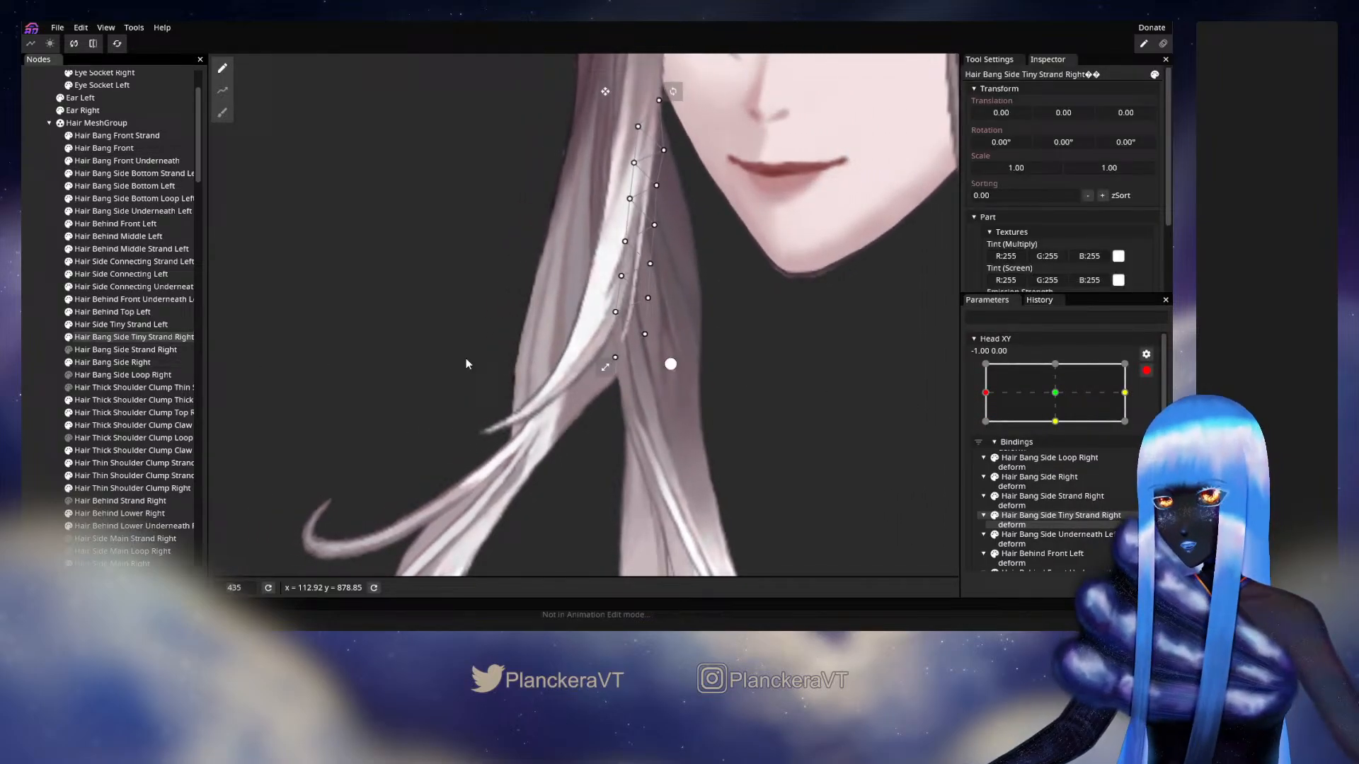
left_click(644, 334)
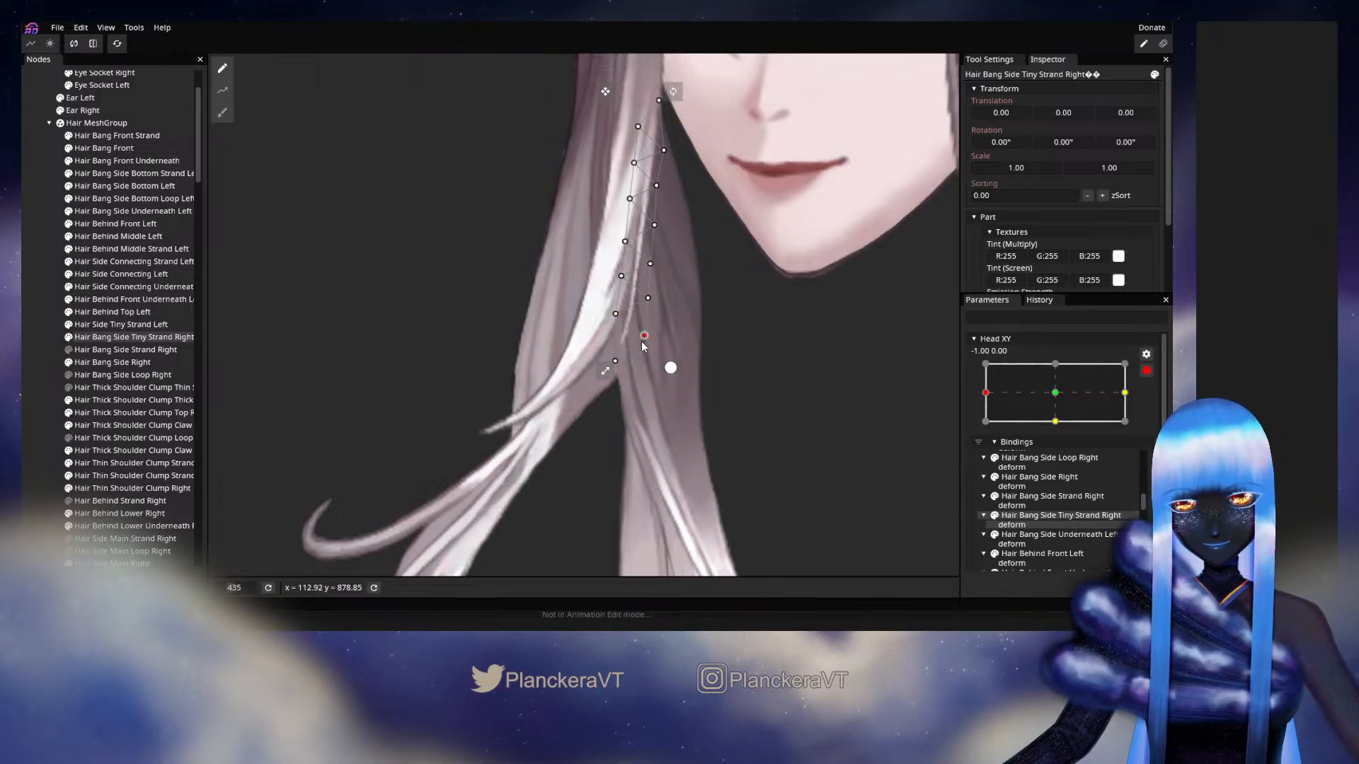
left_click(28, 377)
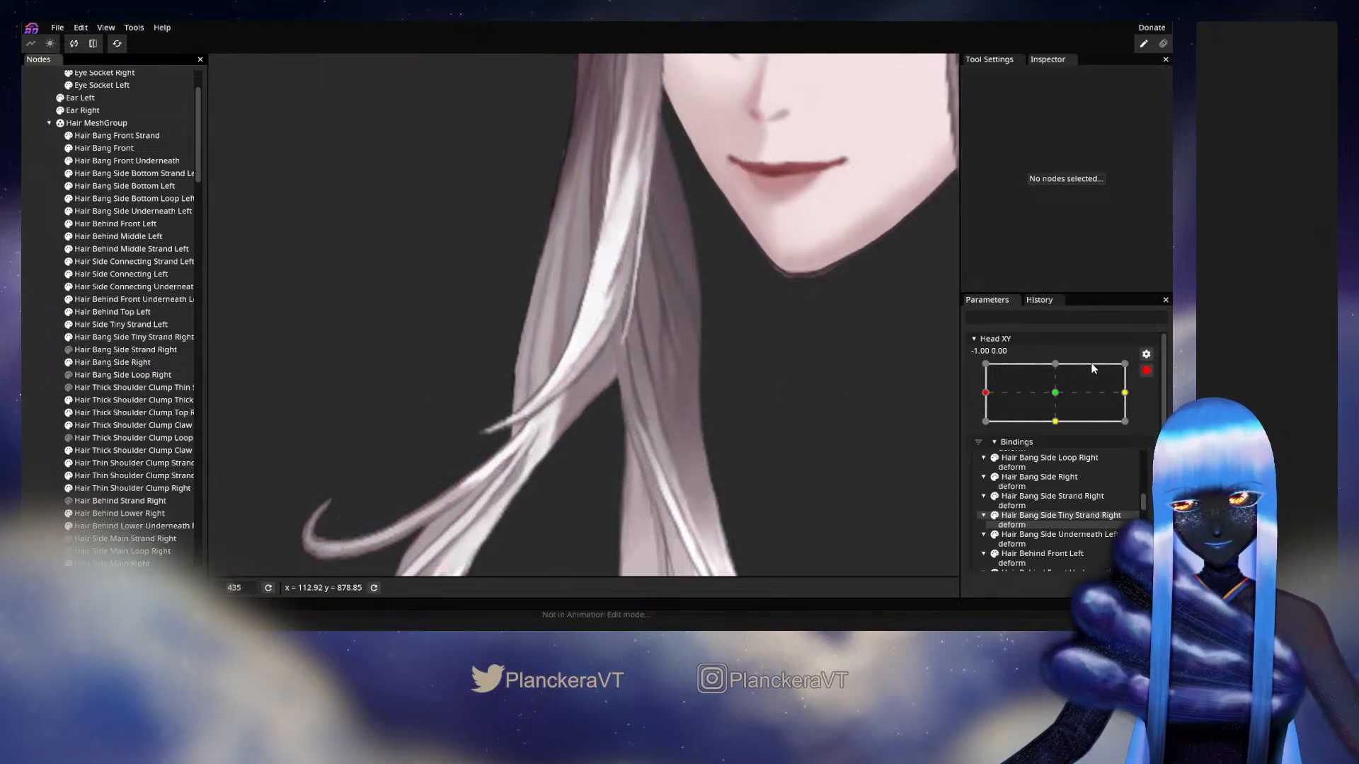
left_click(1146, 370)
mouse_move(987, 427)
left_mouse_down()
mouse_move(1056, 429)
mouse_move(998, 427)
left_mouse_up()
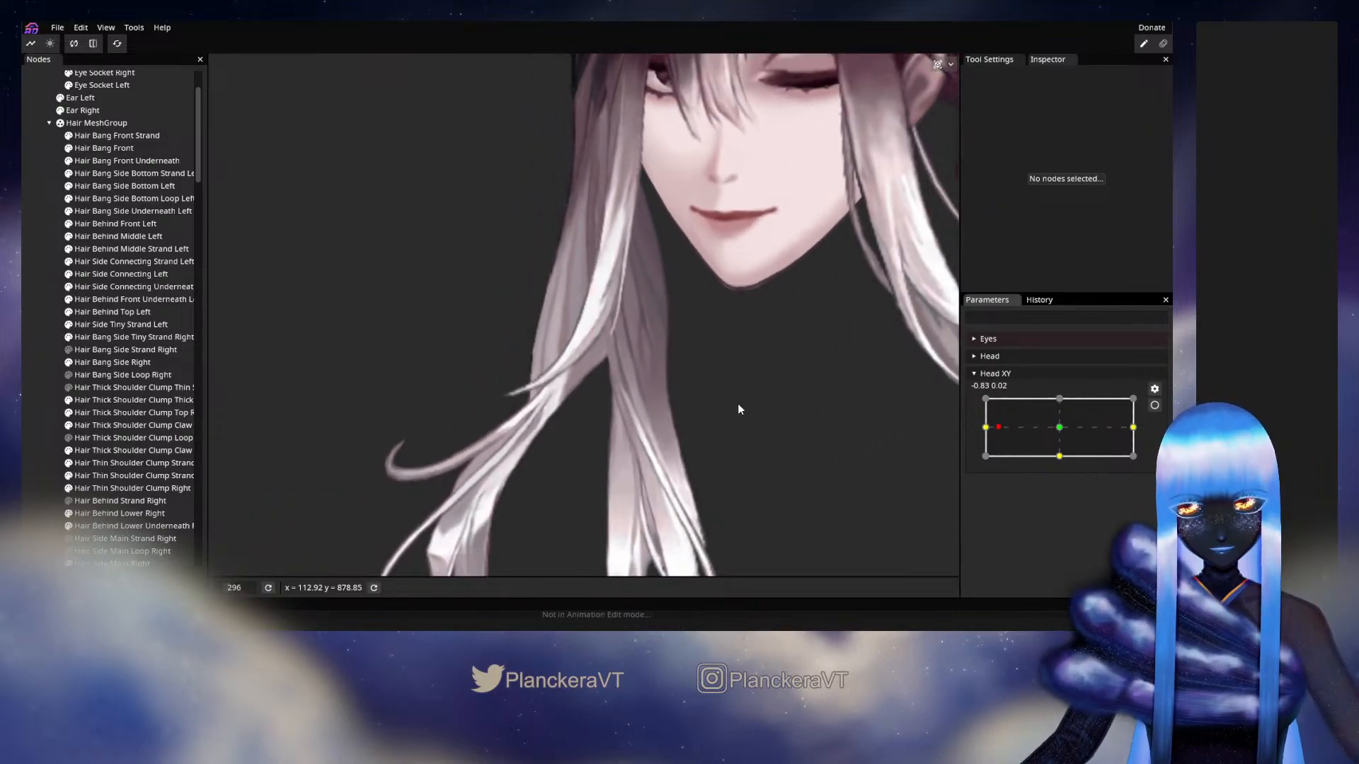
scroll(739, 408, "down", 5)
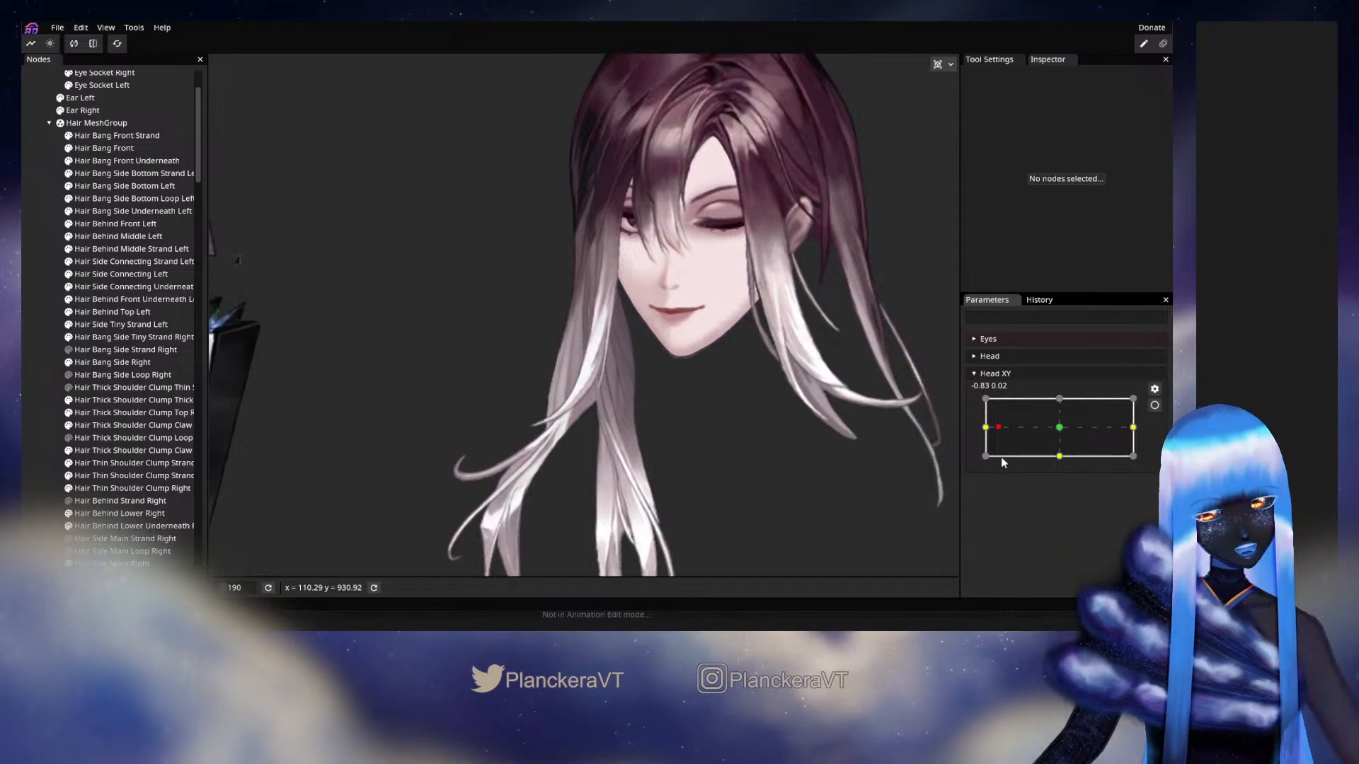
mouse_move(998, 427)
left_mouse_down()
mouse_move(1054, 428)
mouse_move(986, 422)
mouse_move(1065, 419)
mouse_move(980, 411)
left_mouse_up()
Nudge two upper-middle face-side vertices of Hair Bang Side Tiny Strand Right slightly toward the face at Head XY -1.00, 0.00
scroll(622, 440, "up", 2)
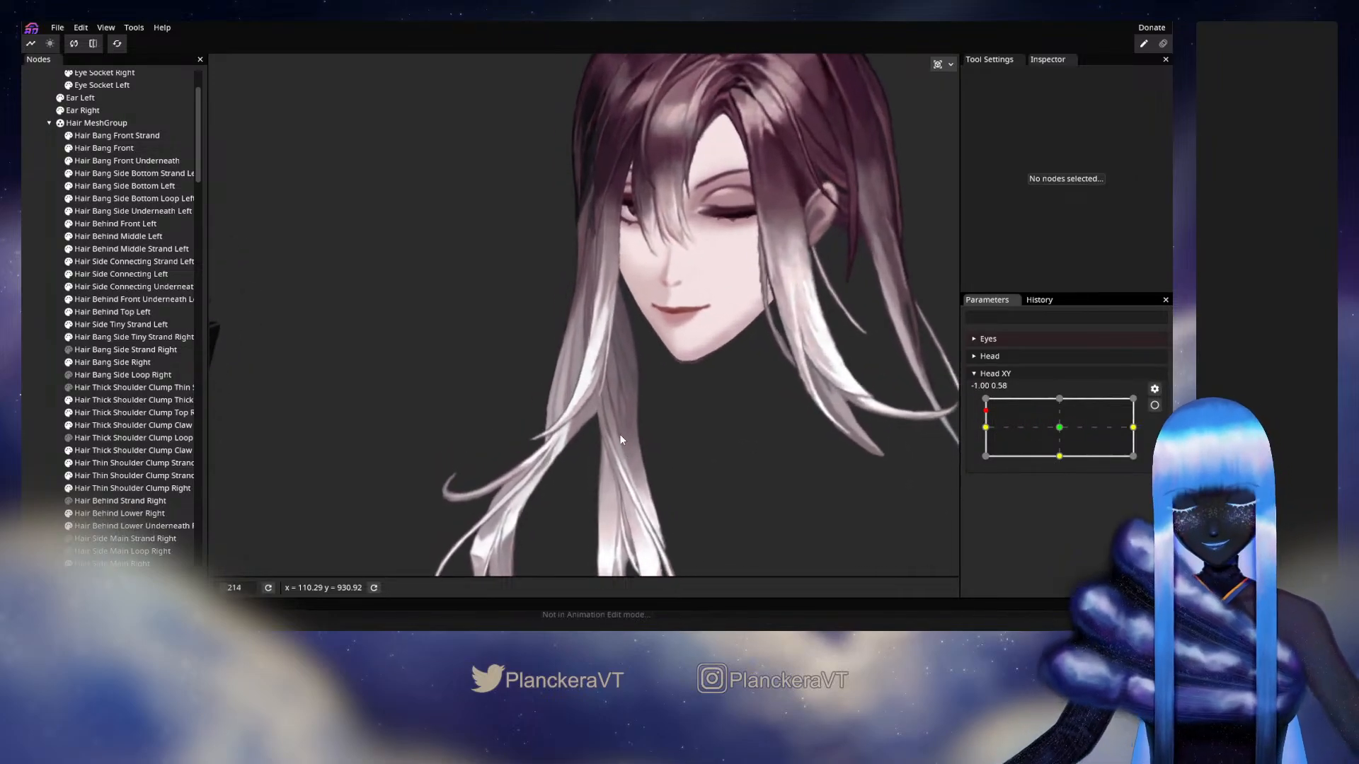
scroll(620, 439, "up", 6)
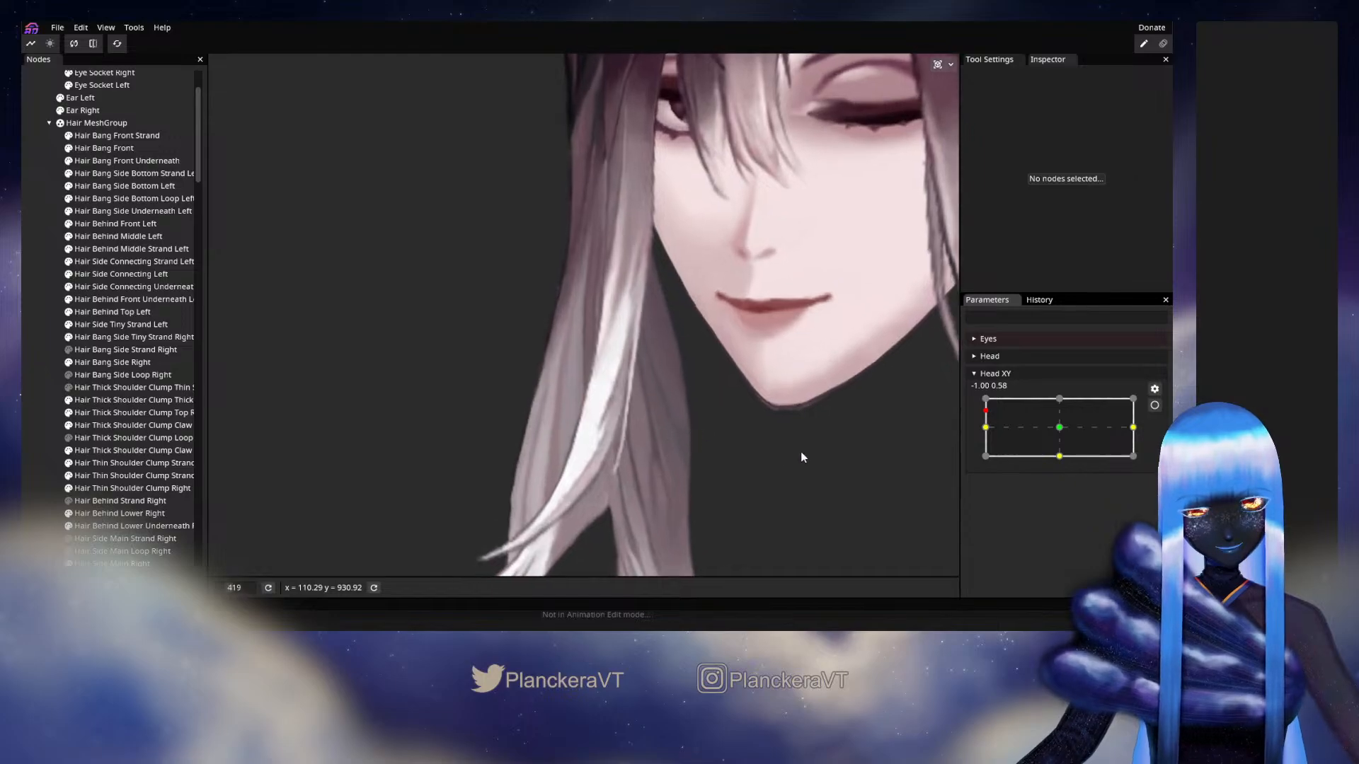
scroll(802, 457, "up", 1)
left_click_drag(1016, 428, 986, 429)
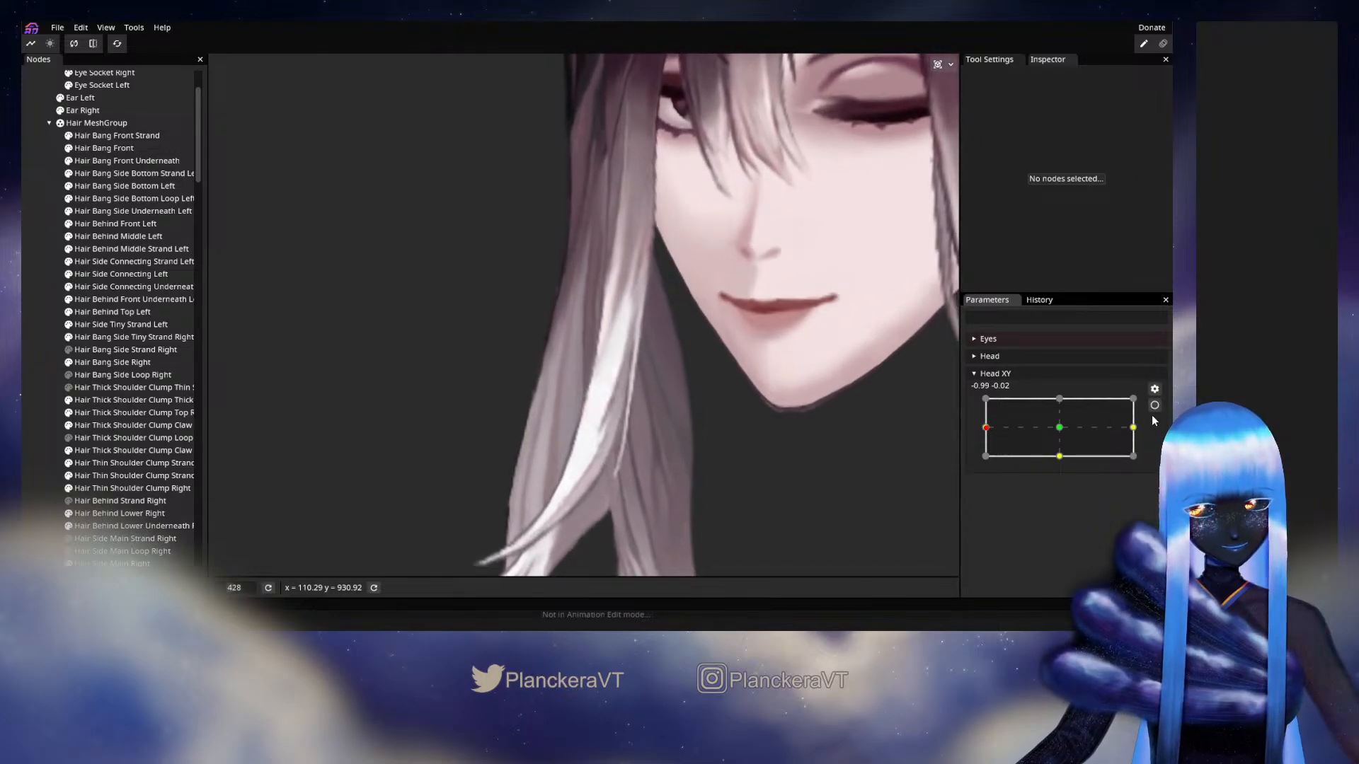
left_click(1154, 404)
left_click(100, 337)
scroll(644, 490, "up", 1)
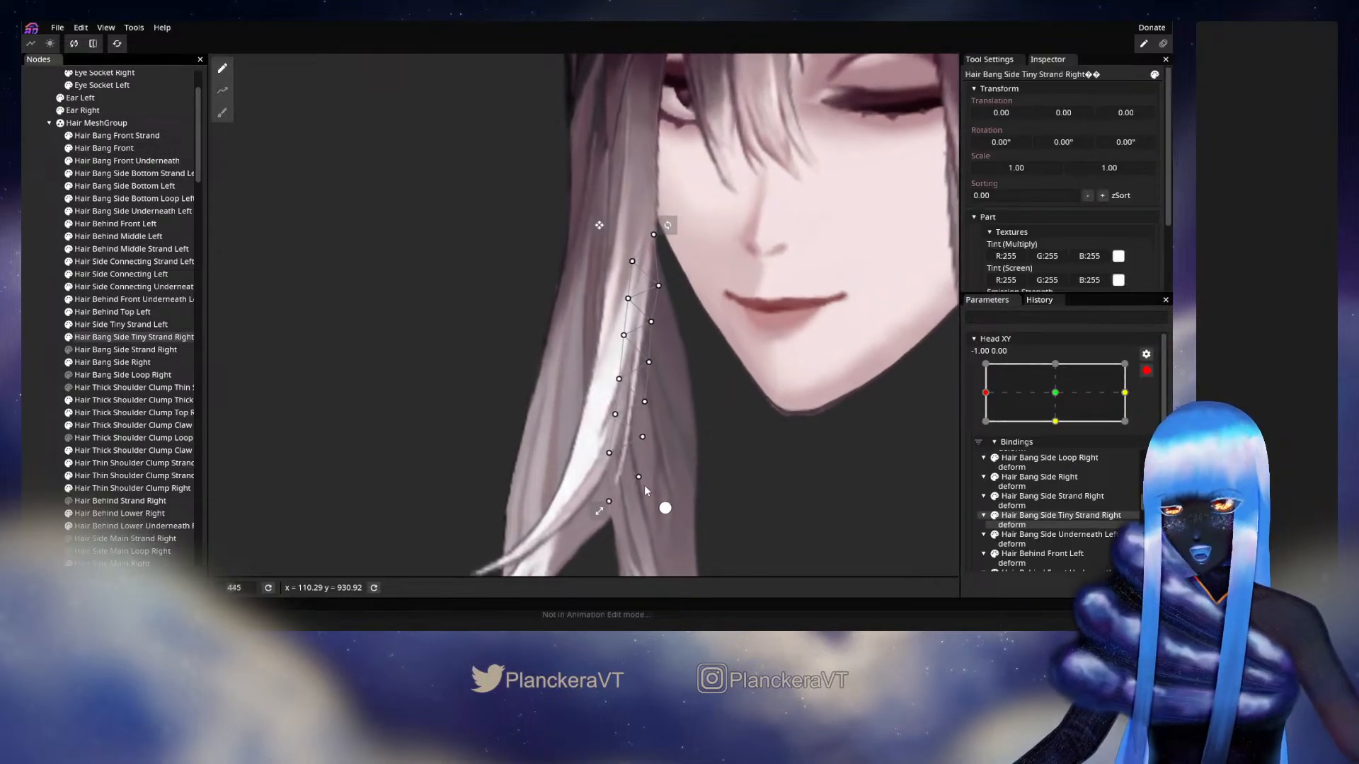
scroll(644, 490, "up", 2)
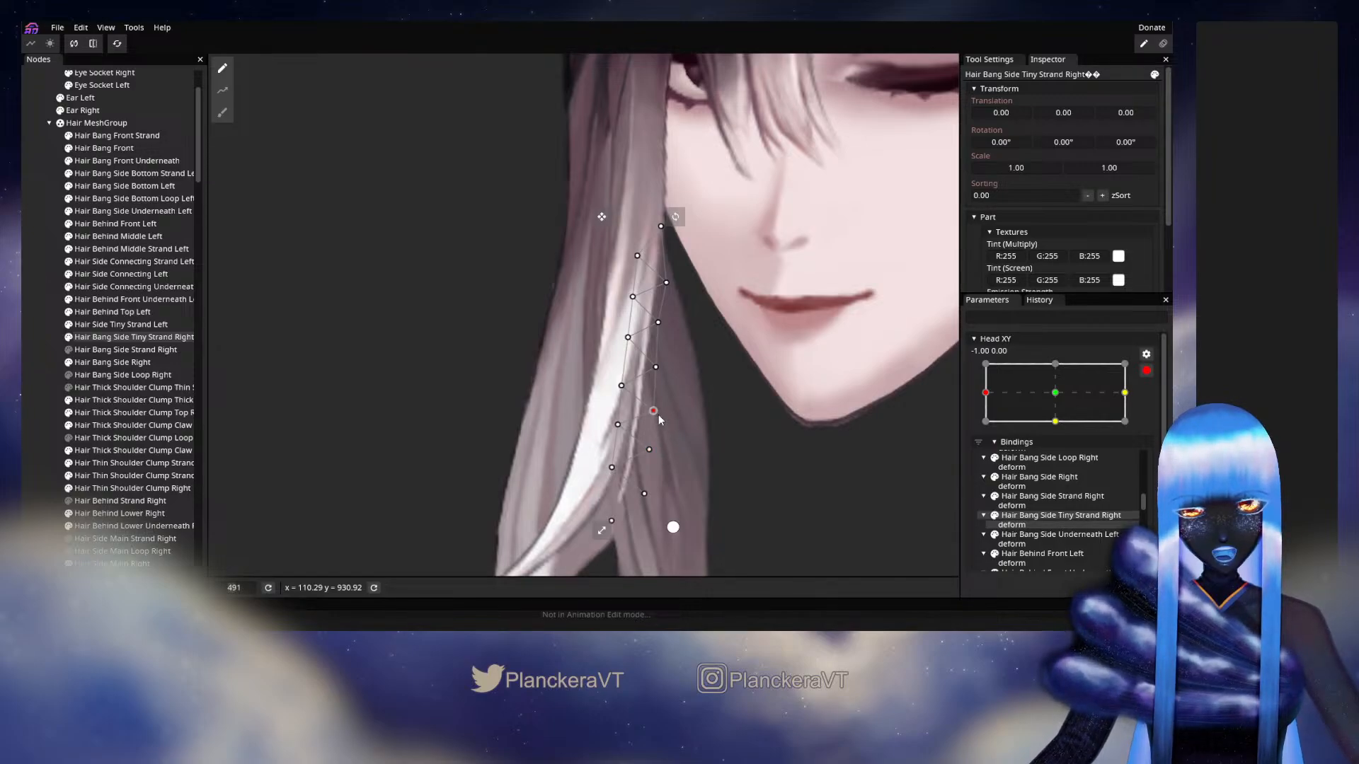
left_click(659, 368)
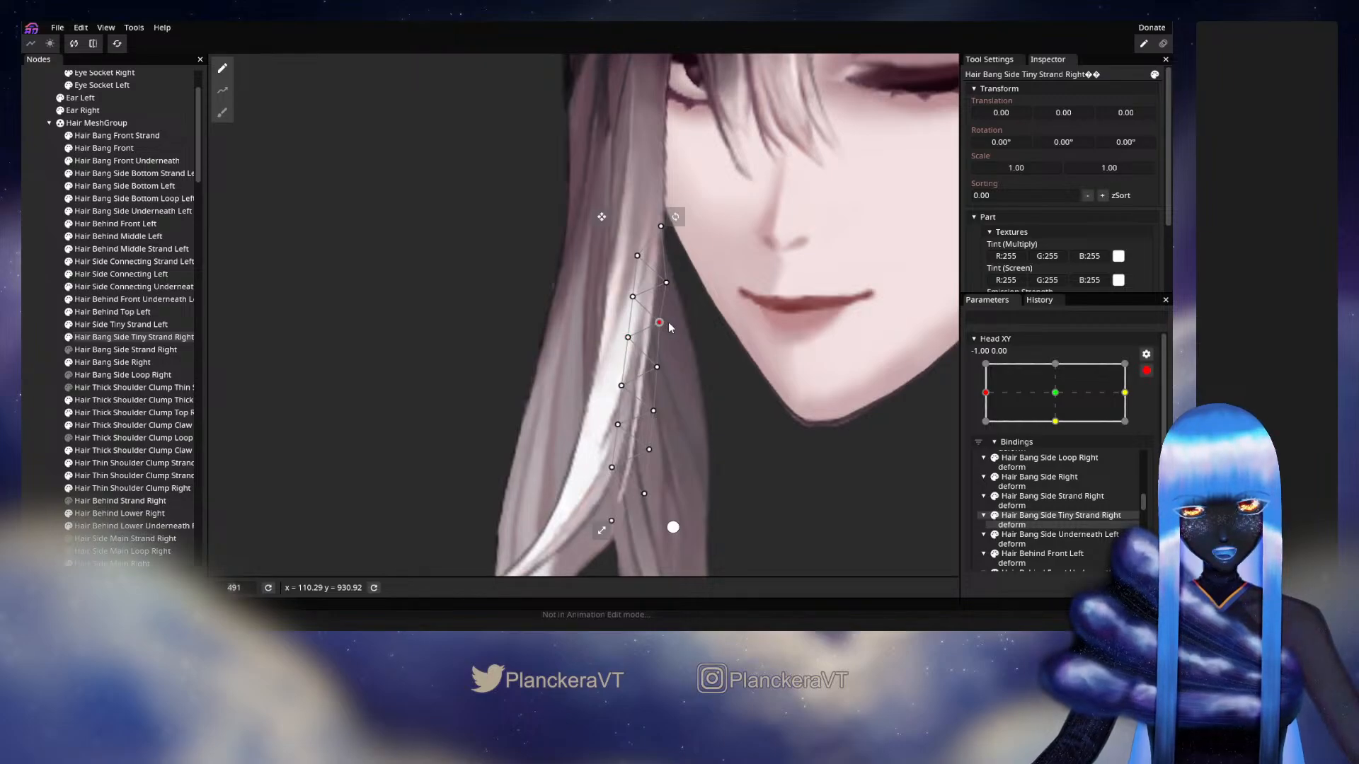
left_click_drag(660, 323, 663, 321)
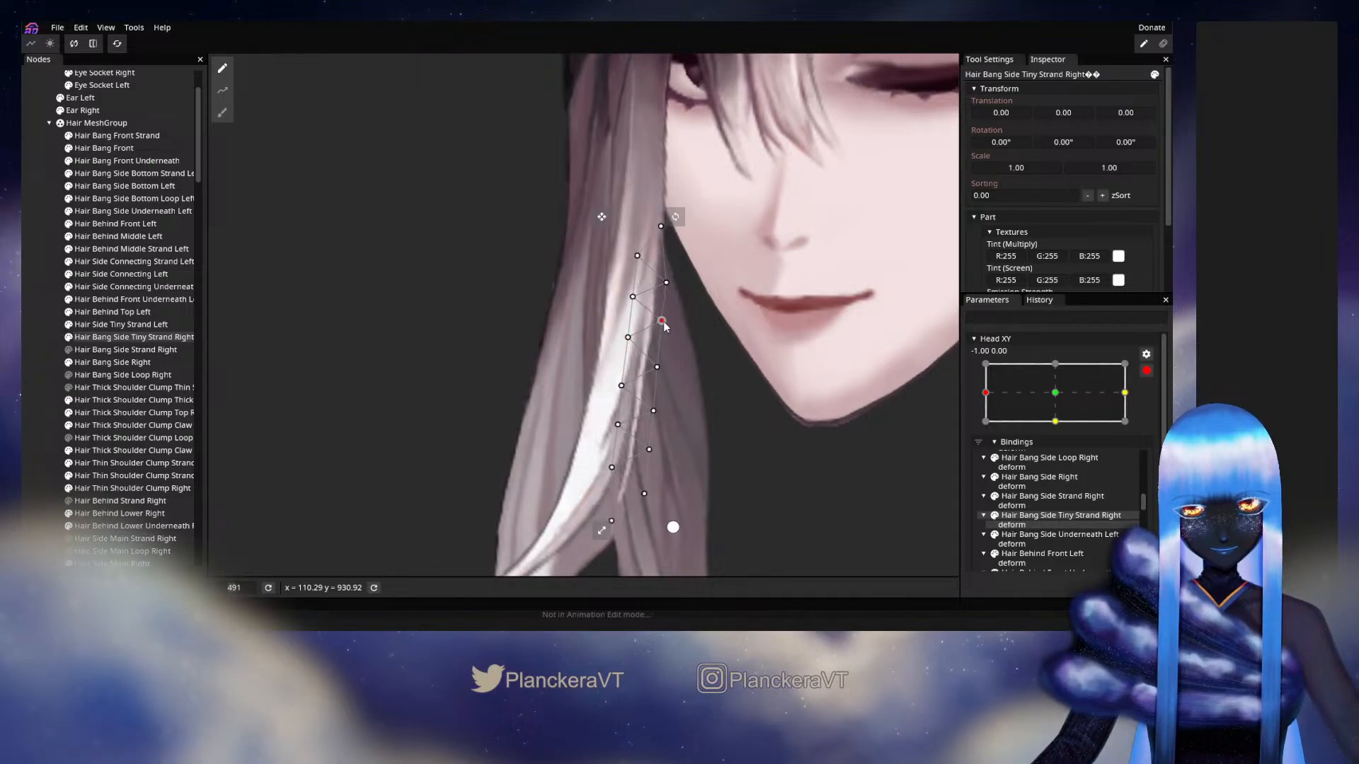
Fine-tune the middle vertices on both edges of Hair Bang Side Tiny Strand Right, and preview the head moving vertically from Head XY -1.00, 0.00
left_click(622, 387)
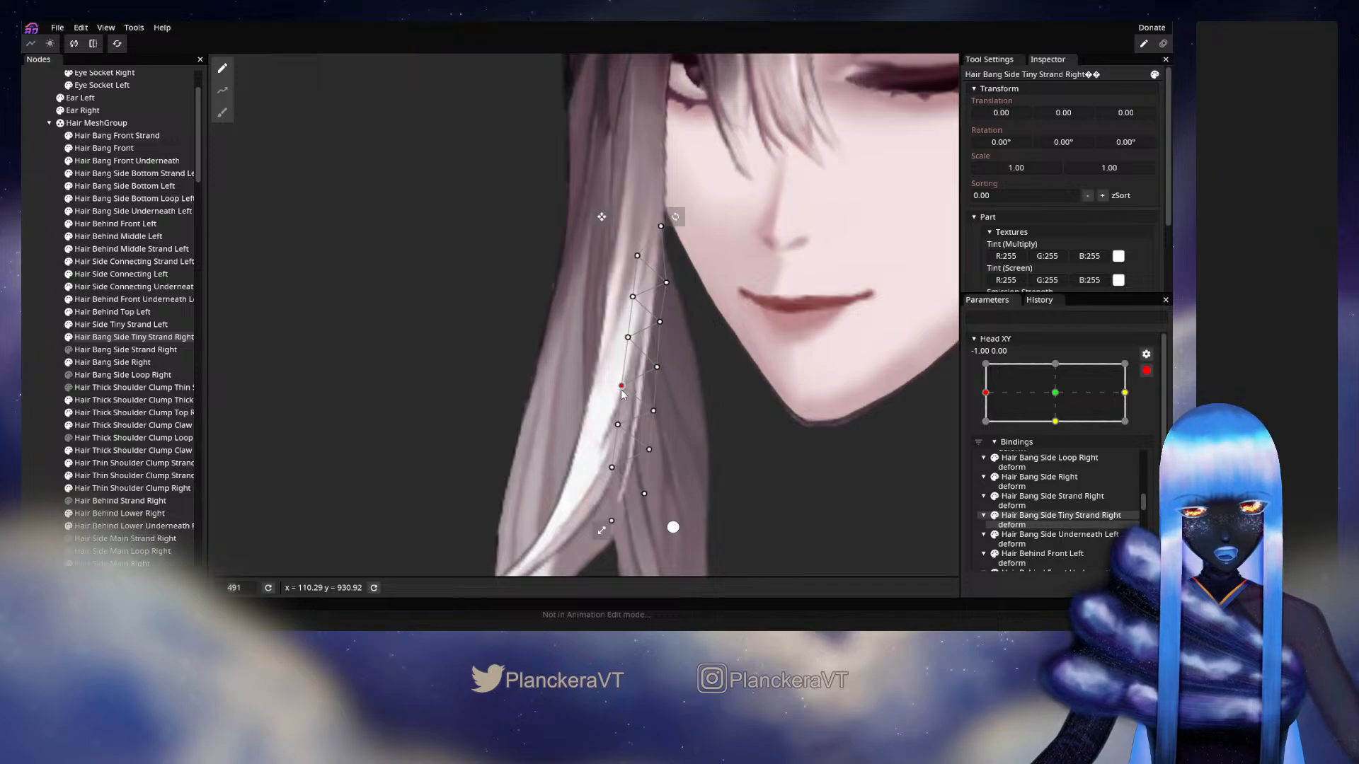
left_click(657, 368)
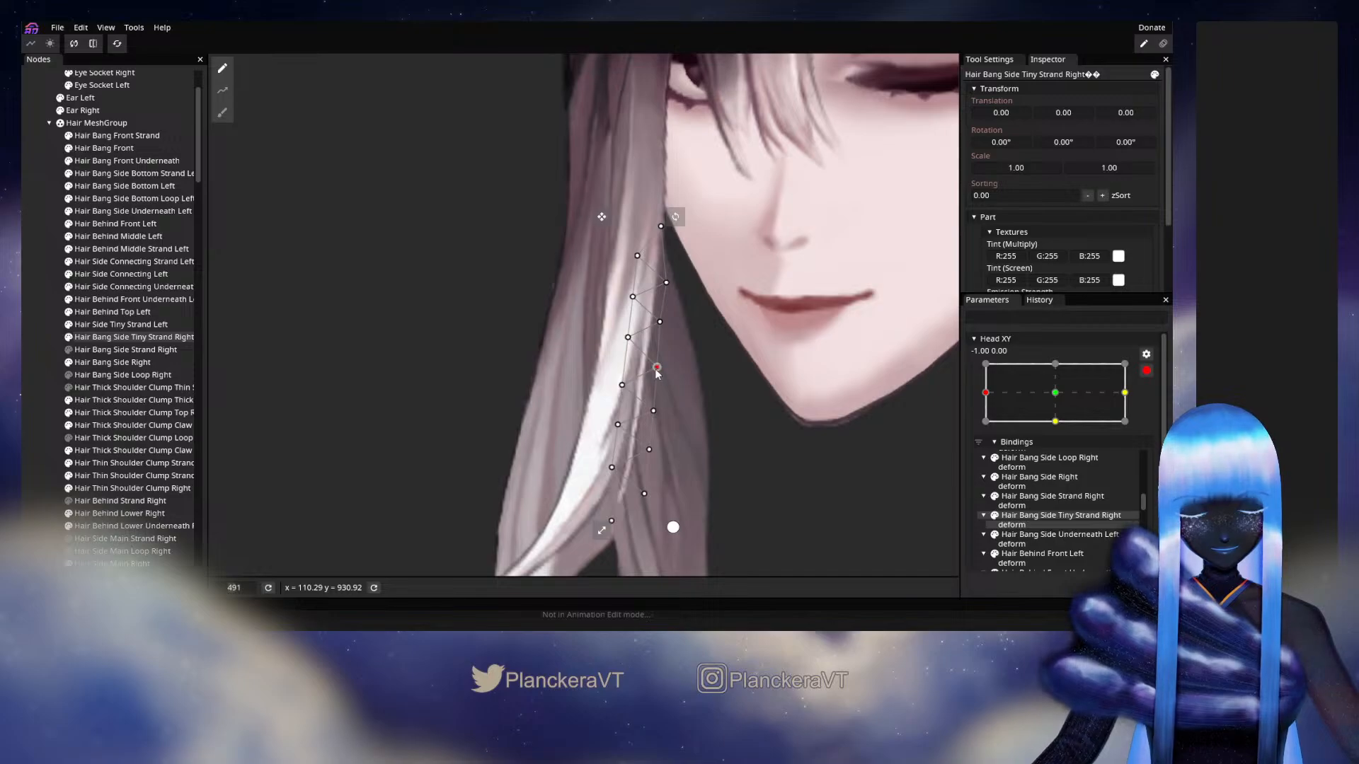
left_click_drag(659, 367, 661, 366)
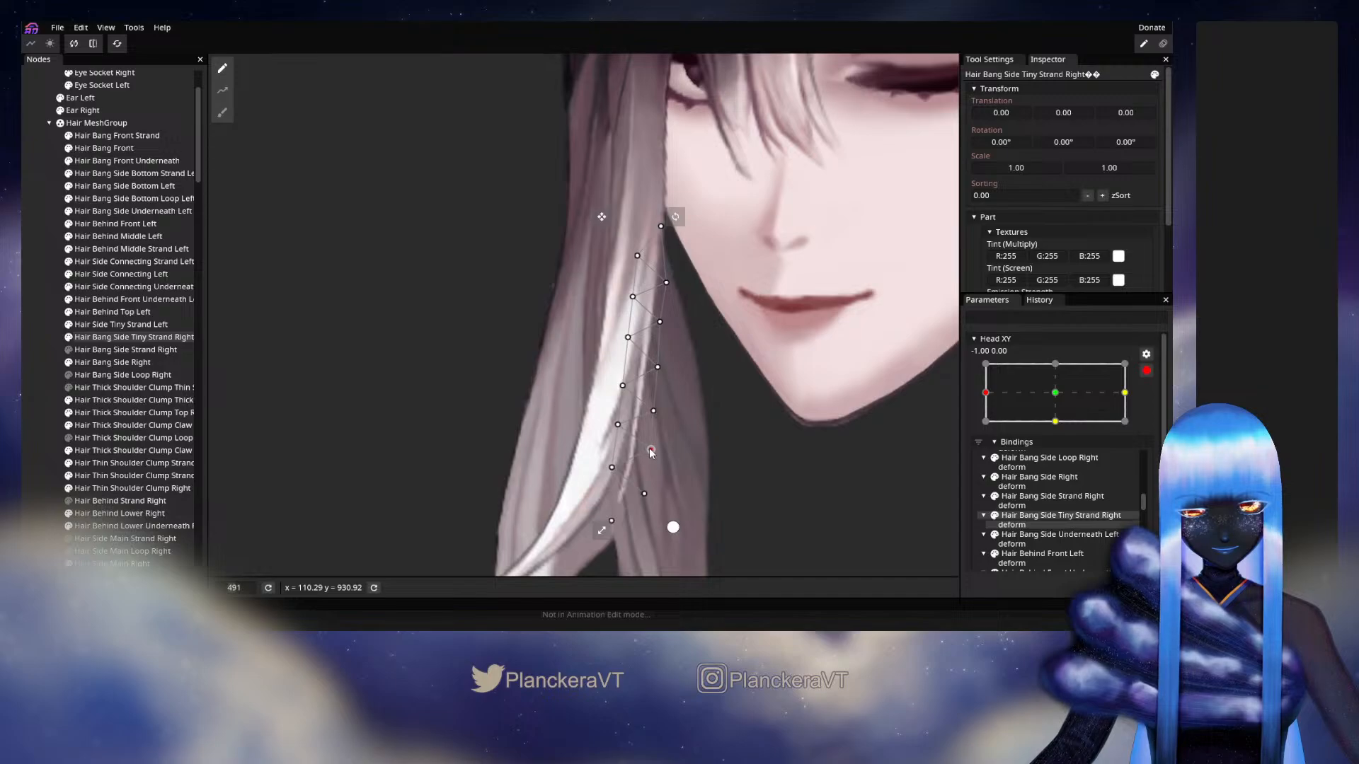
left_click(653, 412)
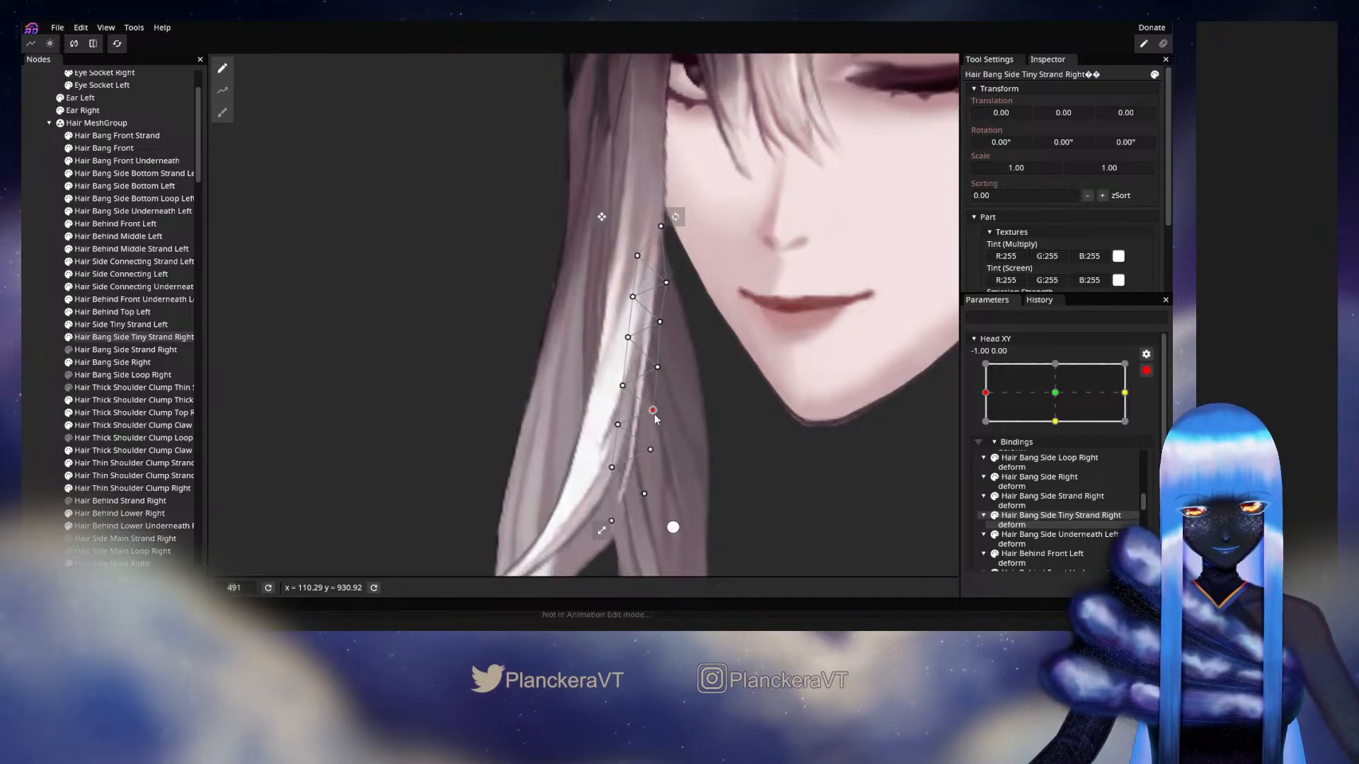
left_click(40, 399)
scroll(738, 477, "down", 10)
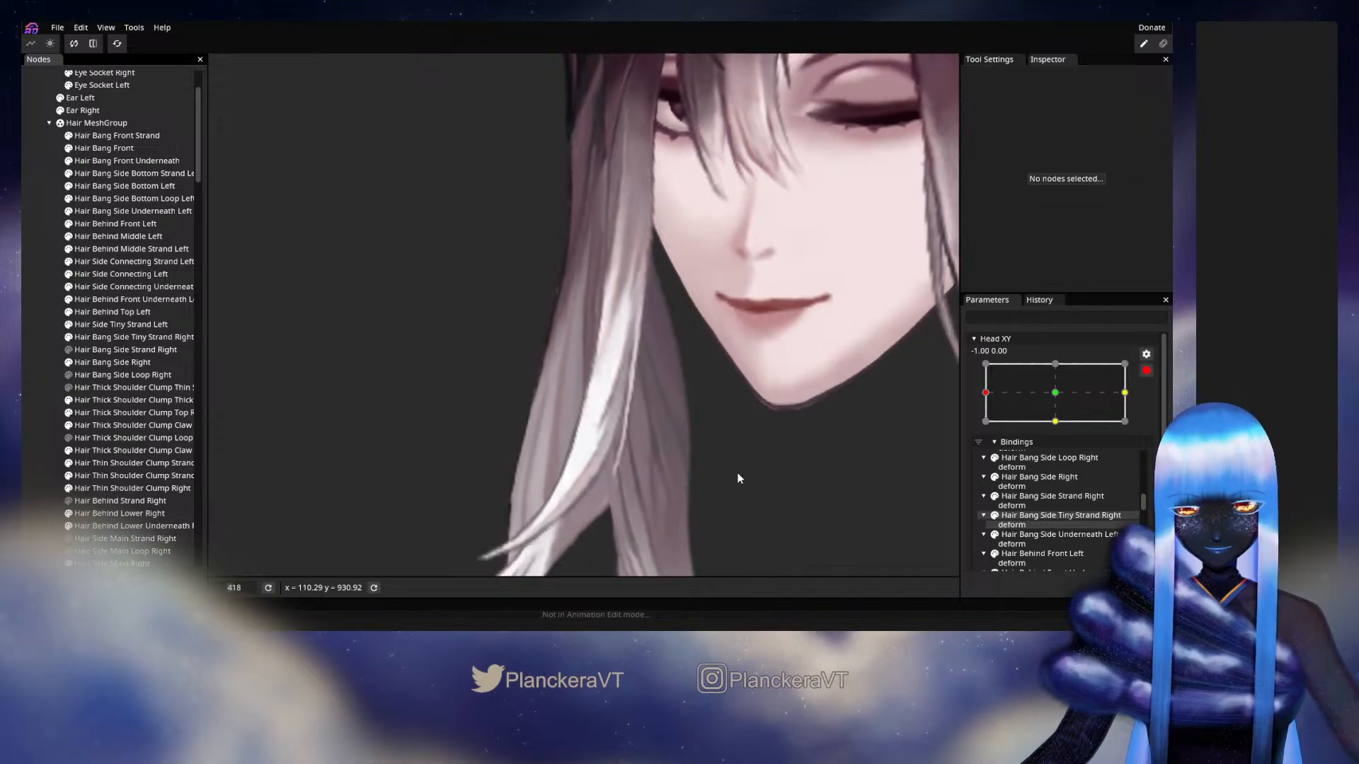
scroll(751, 465, "down", 1)
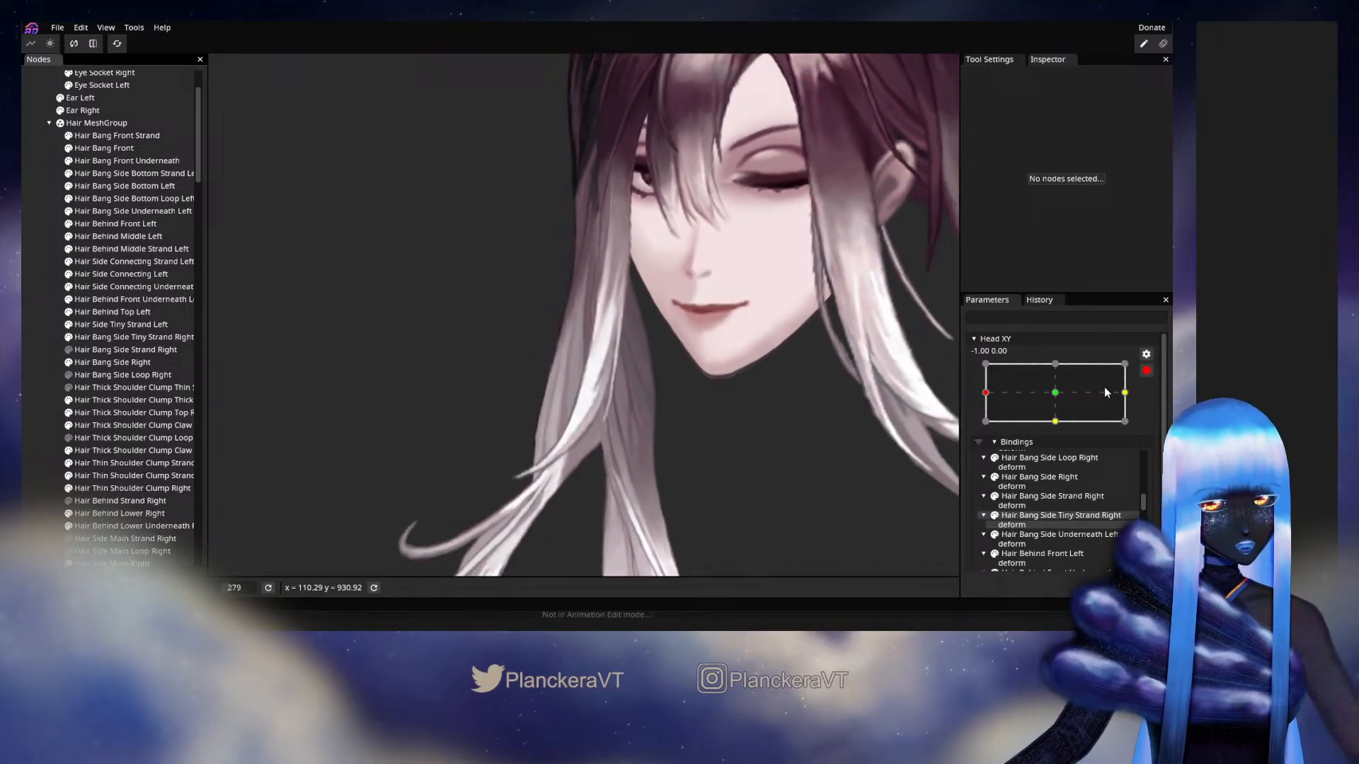
left_click(1146, 371)
left_click_drag(987, 428, 944, 399)
Shift all vertices of Hair Bang Side Tiny Strand Right together slightly away from the face at Head XY -1.00, 0.00
scroll(593, 419, "up", 5)
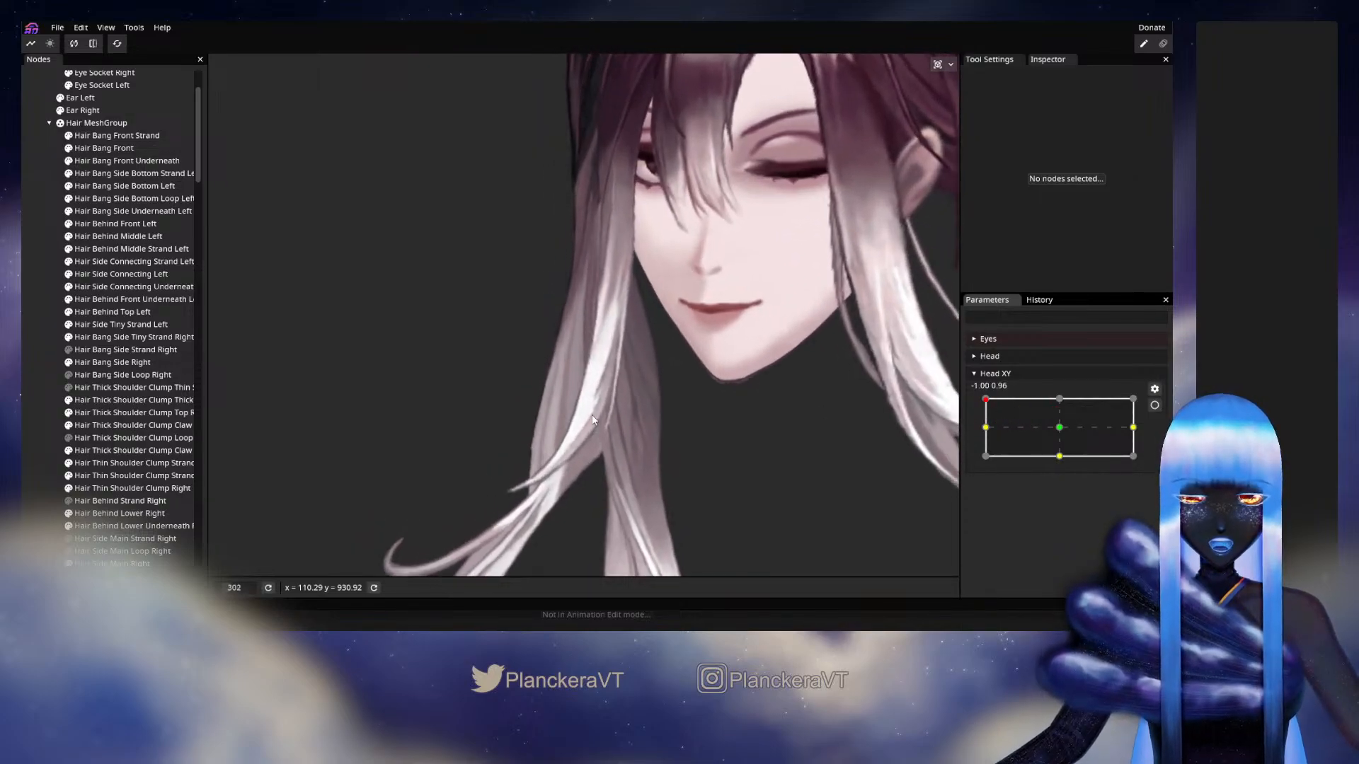
scroll(593, 419, "up", 1)
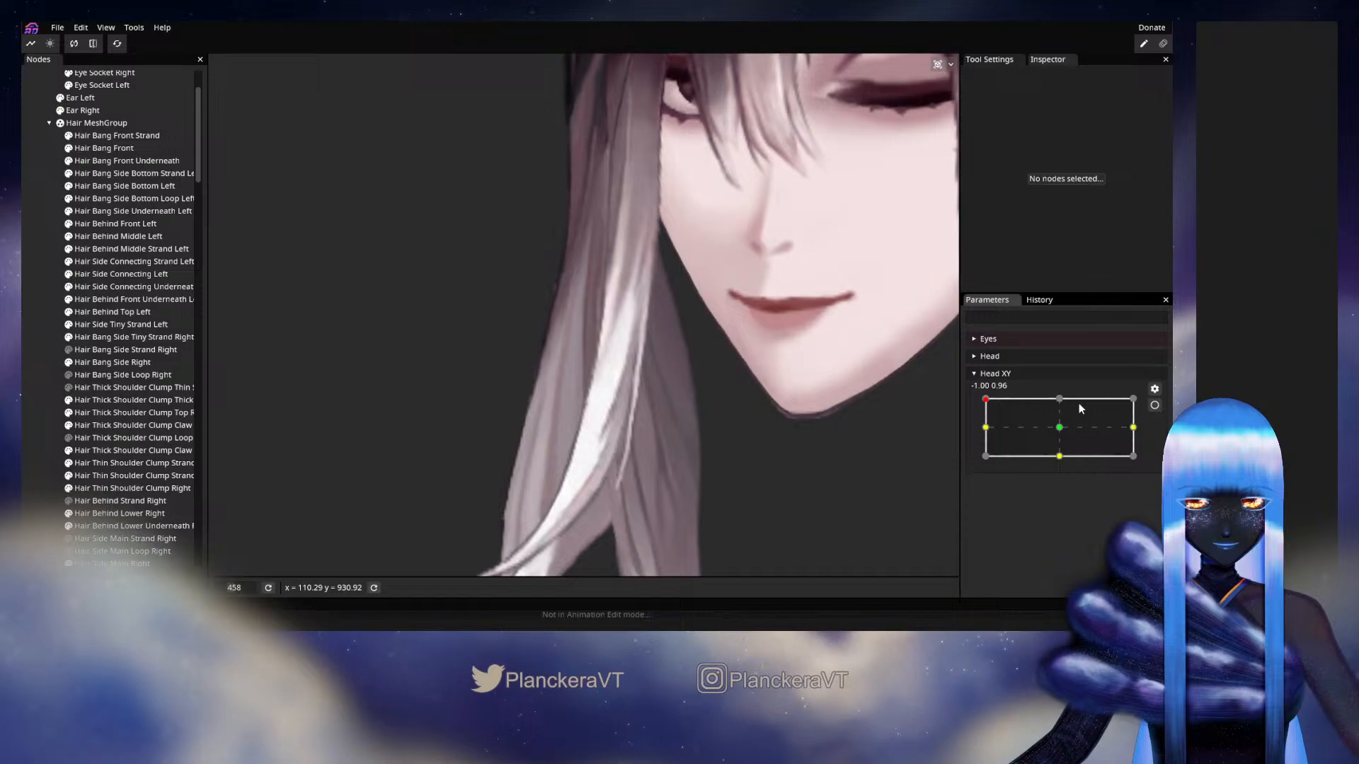
left_click(1155, 405)
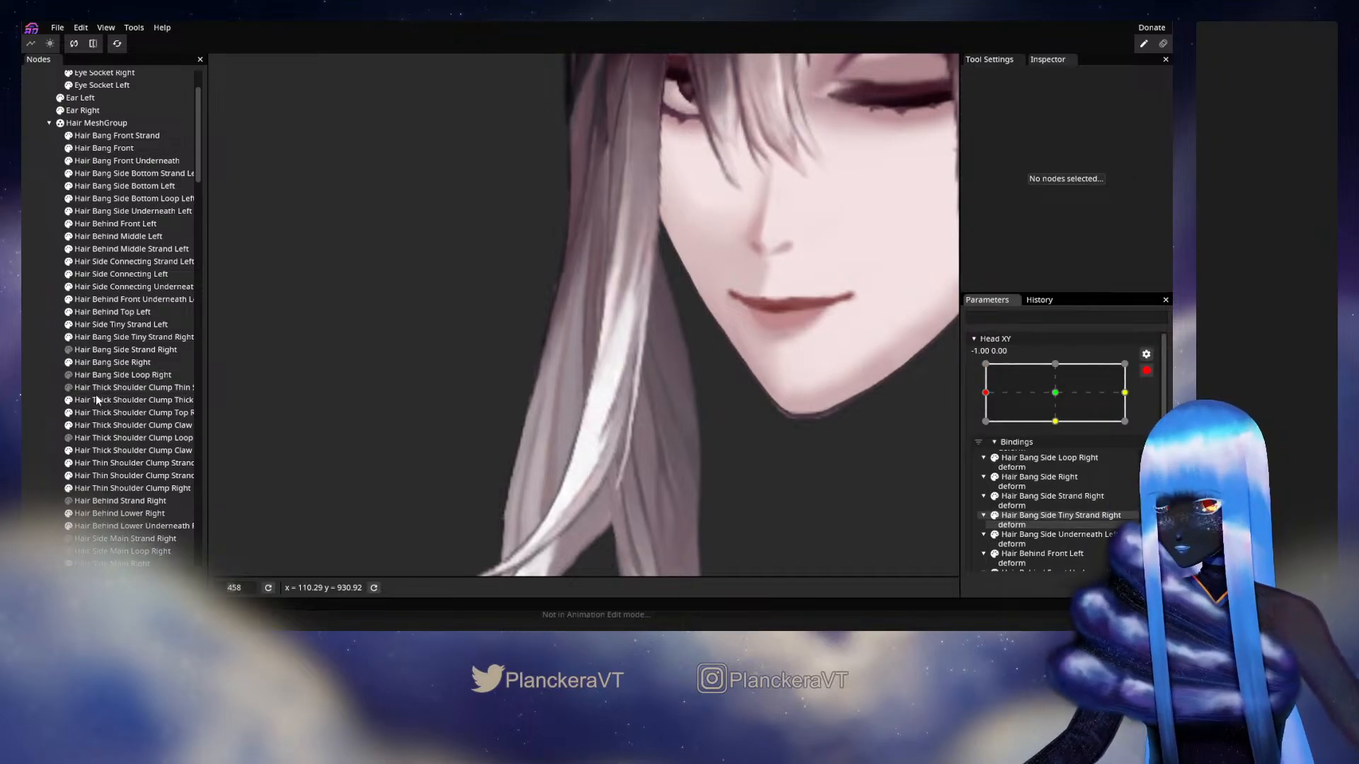
left_click(106, 338)
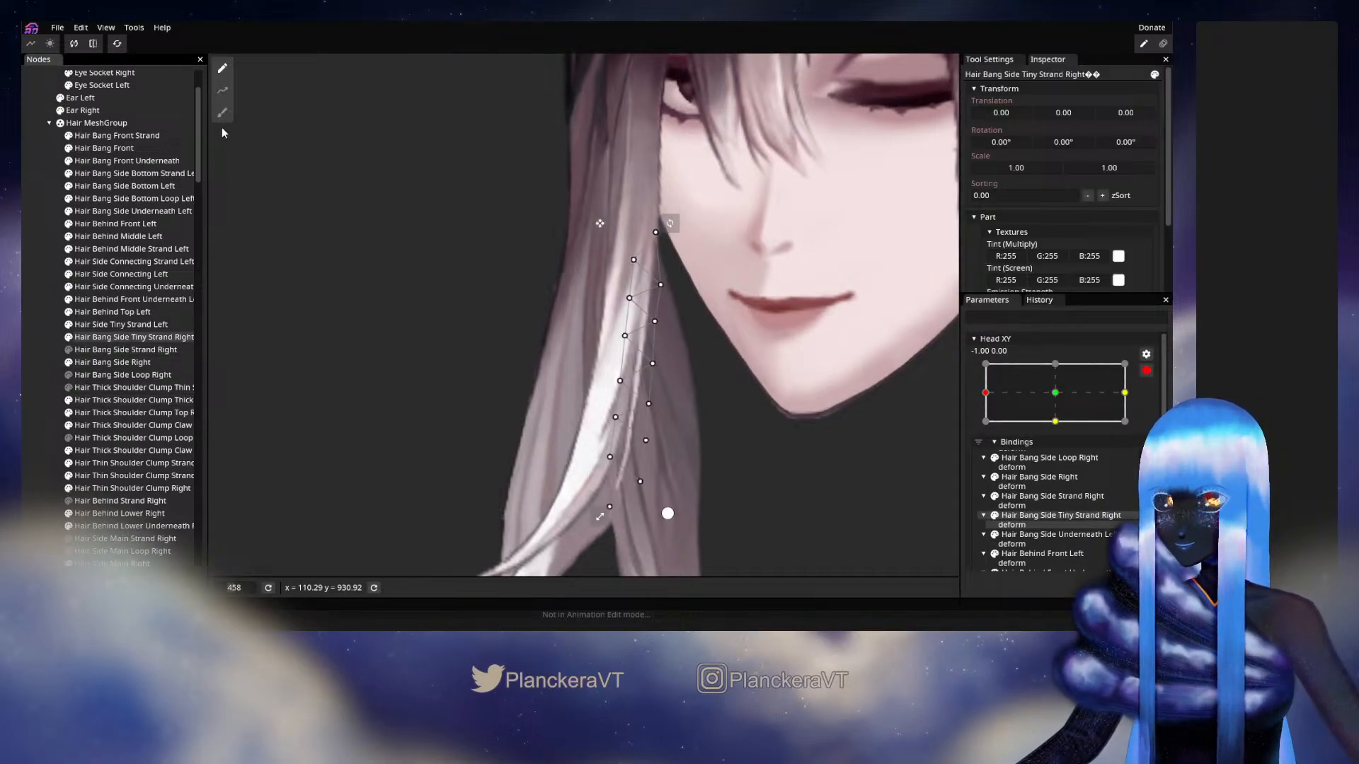
left_click_drag(801, 60, 820, 65)
left_click_drag(819, 262, 822, 237)
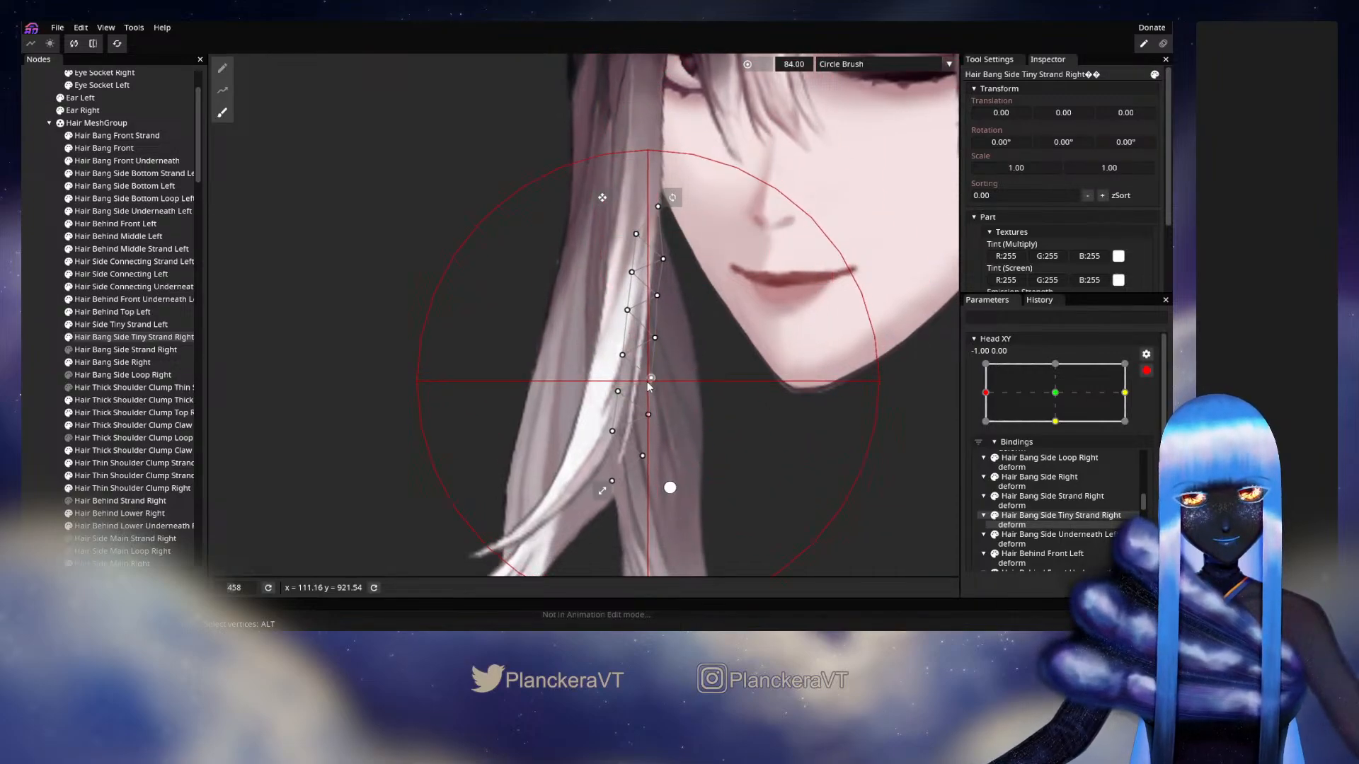
left_click(222, 69)
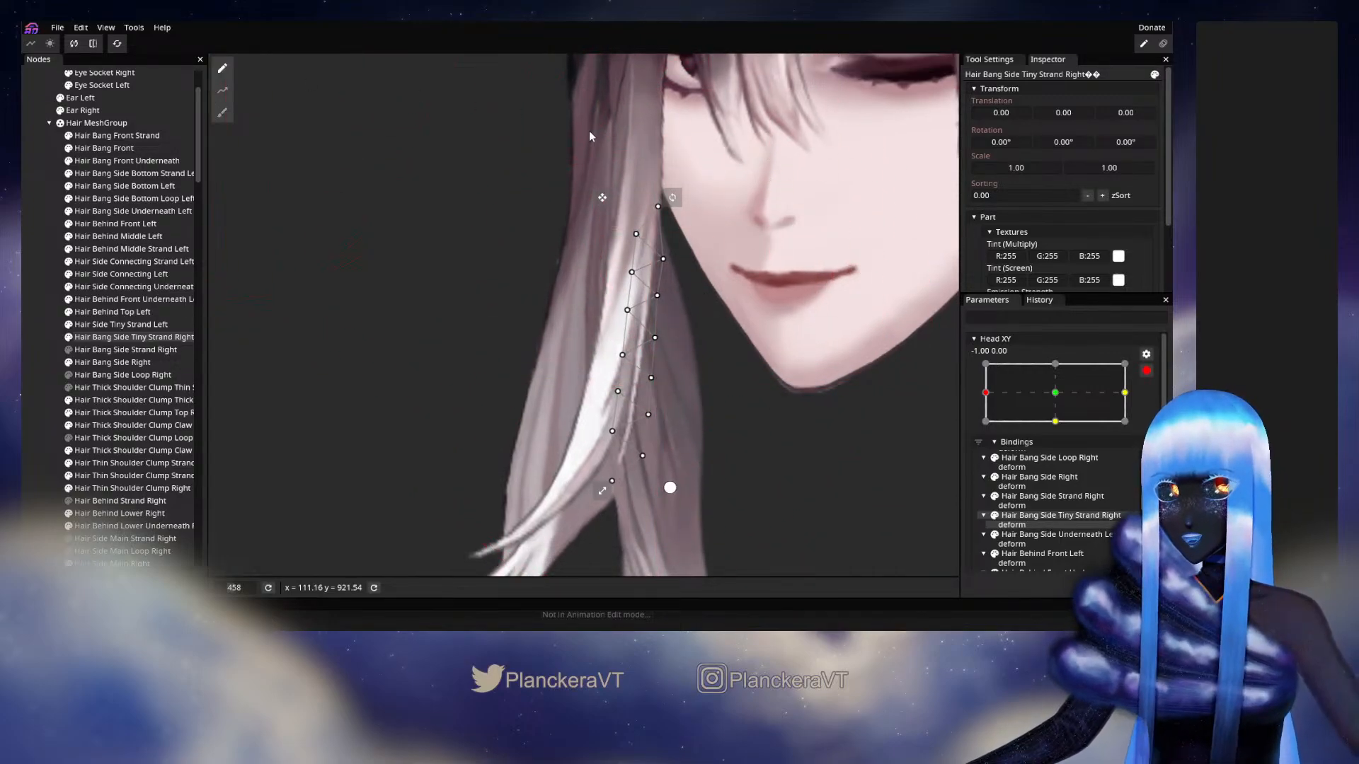
left_click_drag(464, 89, 756, 559)
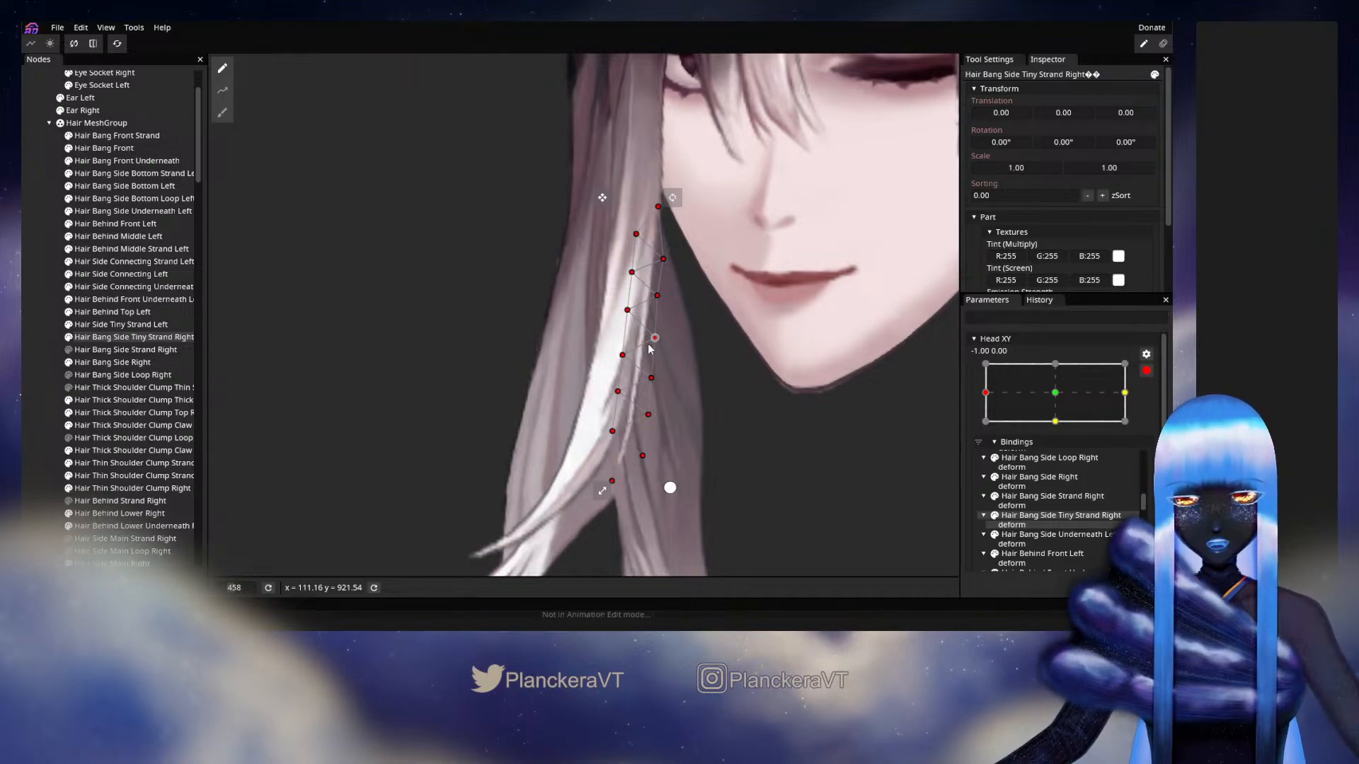
left_click_drag(650, 345, 647, 346)
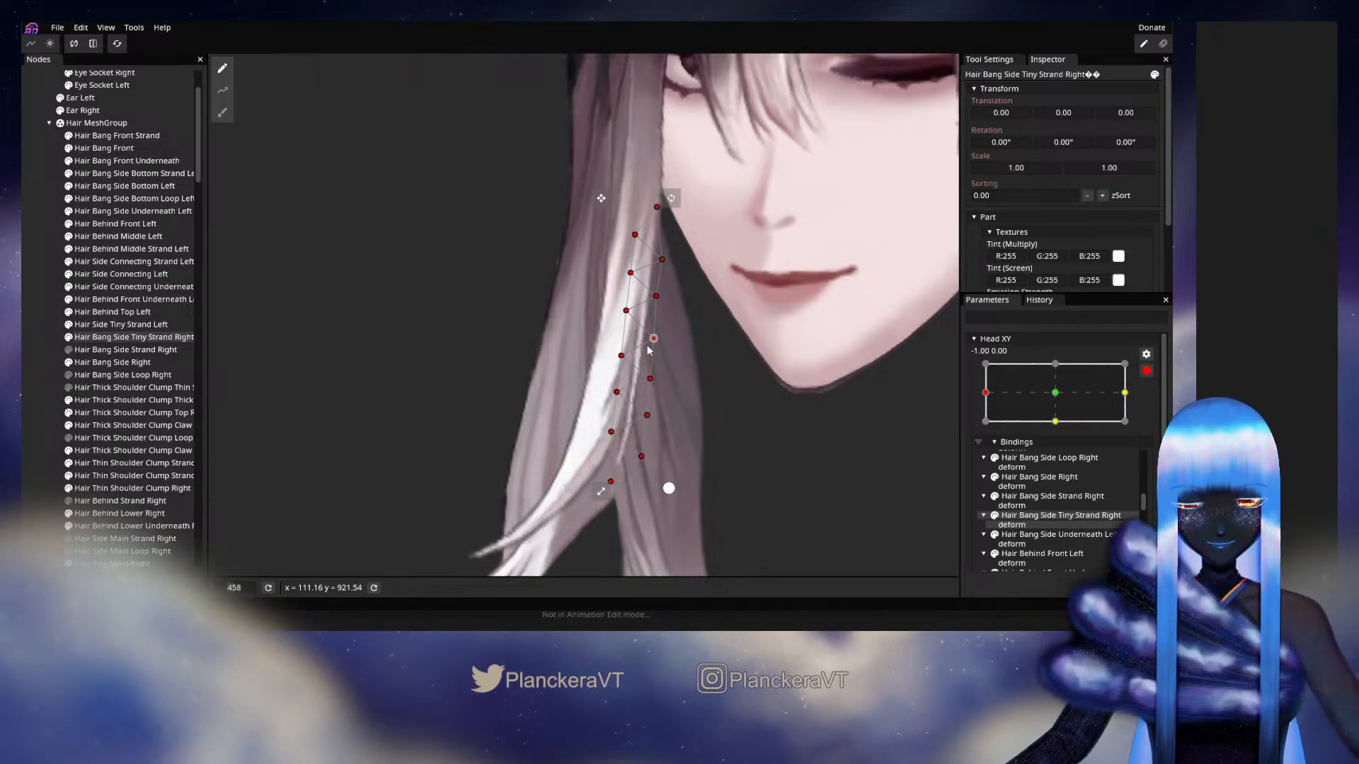
left_click_drag(649, 350, 647, 349)
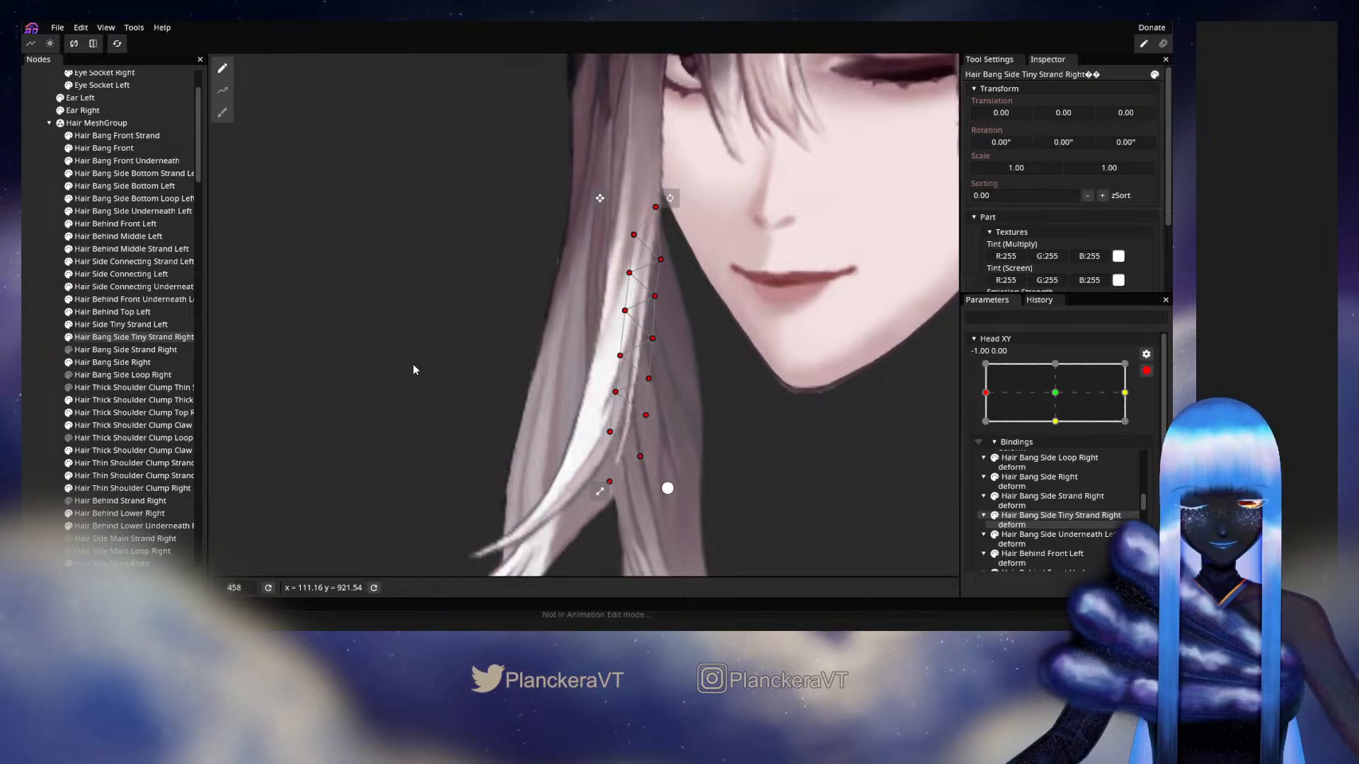
Preview the head movement around Head XY -1.00, 0.00 and make Hair Bang Side Strand Right visible
left_click(49, 325)
left_click(1146, 374)
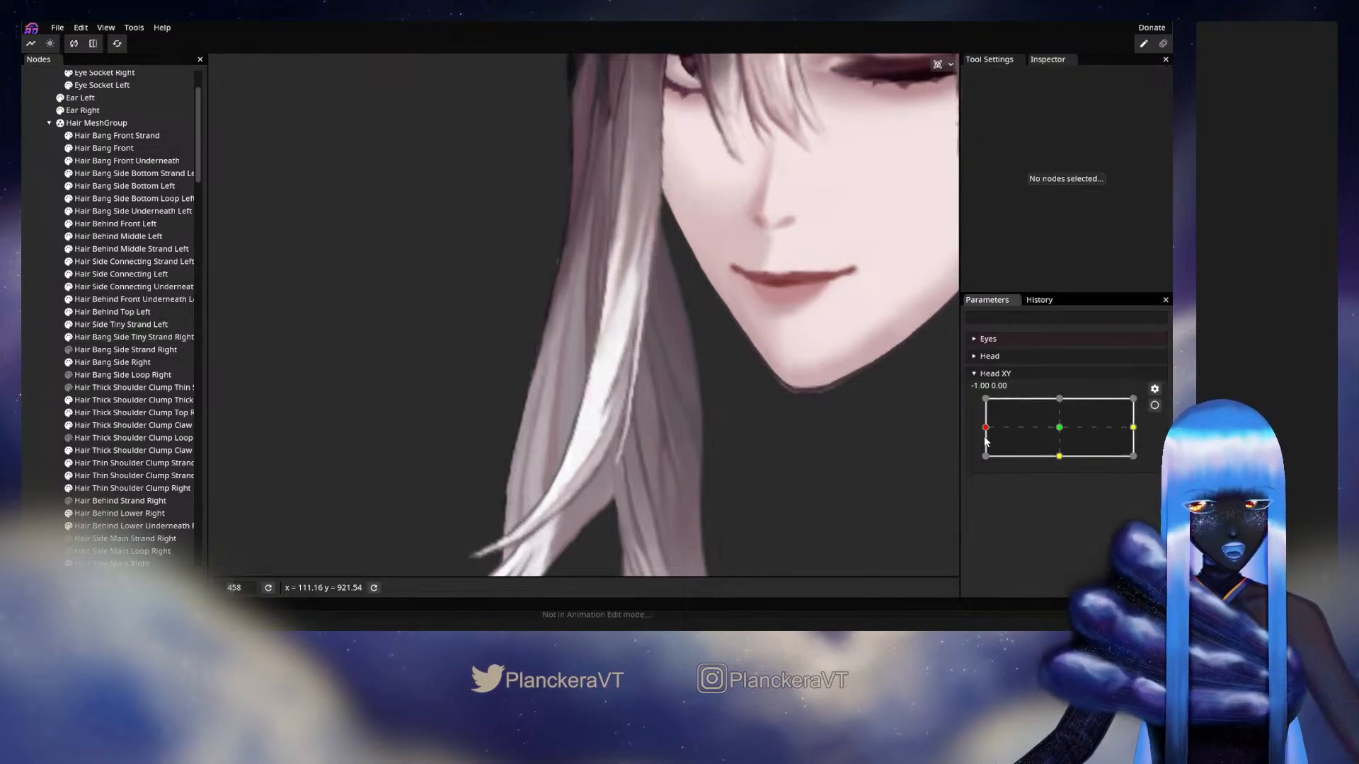
left_click_drag(985, 427, 778, 432)
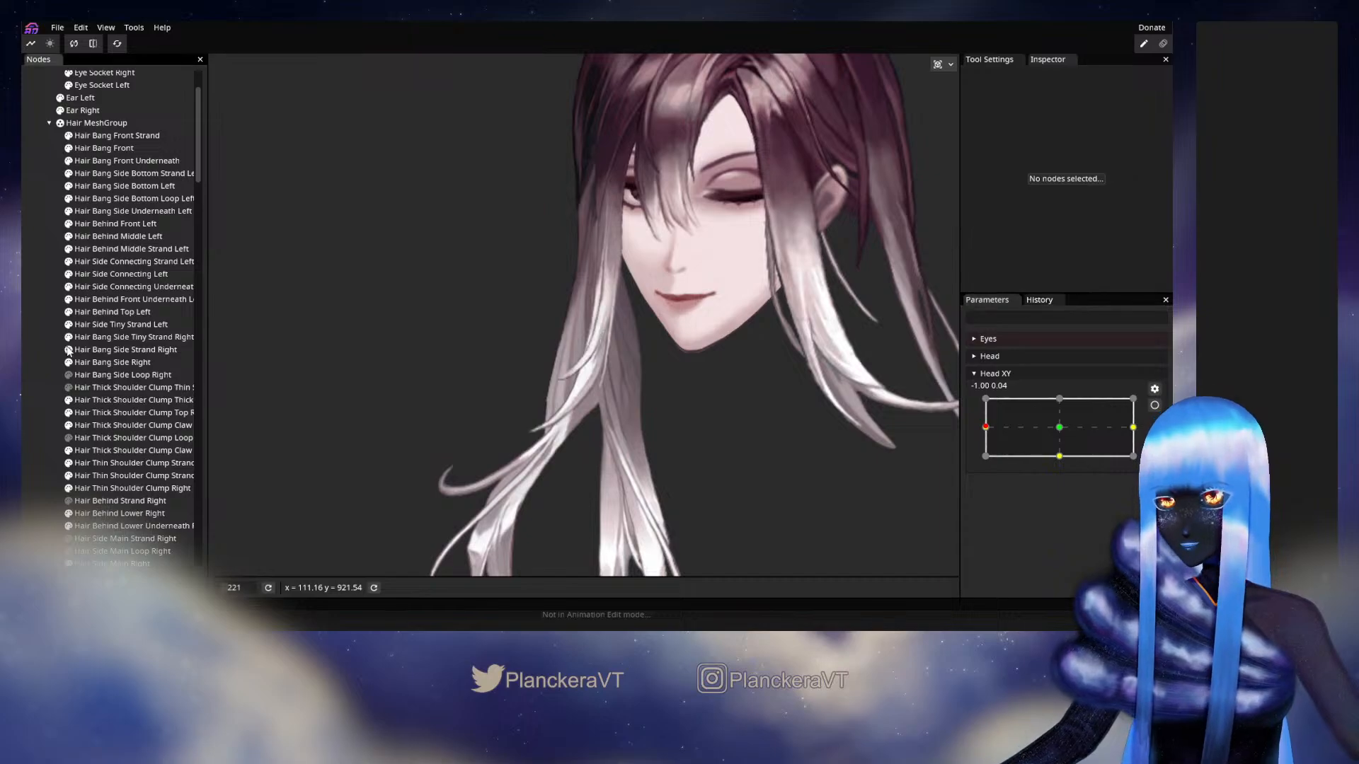
mouse_move(985, 426)
left_mouse_down()
mouse_move(1065, 427)
mouse_move(971, 424)
mouse_move(979, 415)
left_mouse_up()
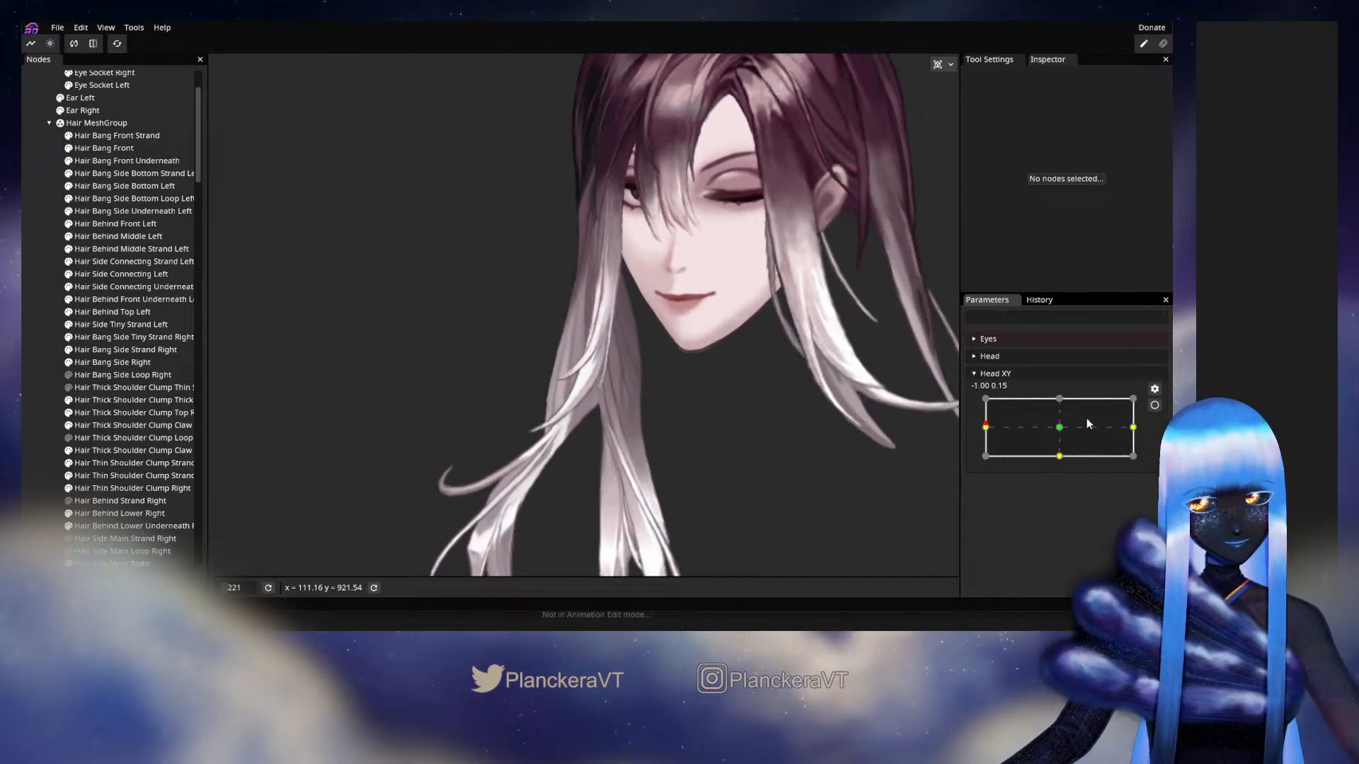
Brush Hair Bang Side Strand Right slightly away from the face with the 162.00 circle brush at Head XY -1.00, 0.00
left_click(1155, 405)
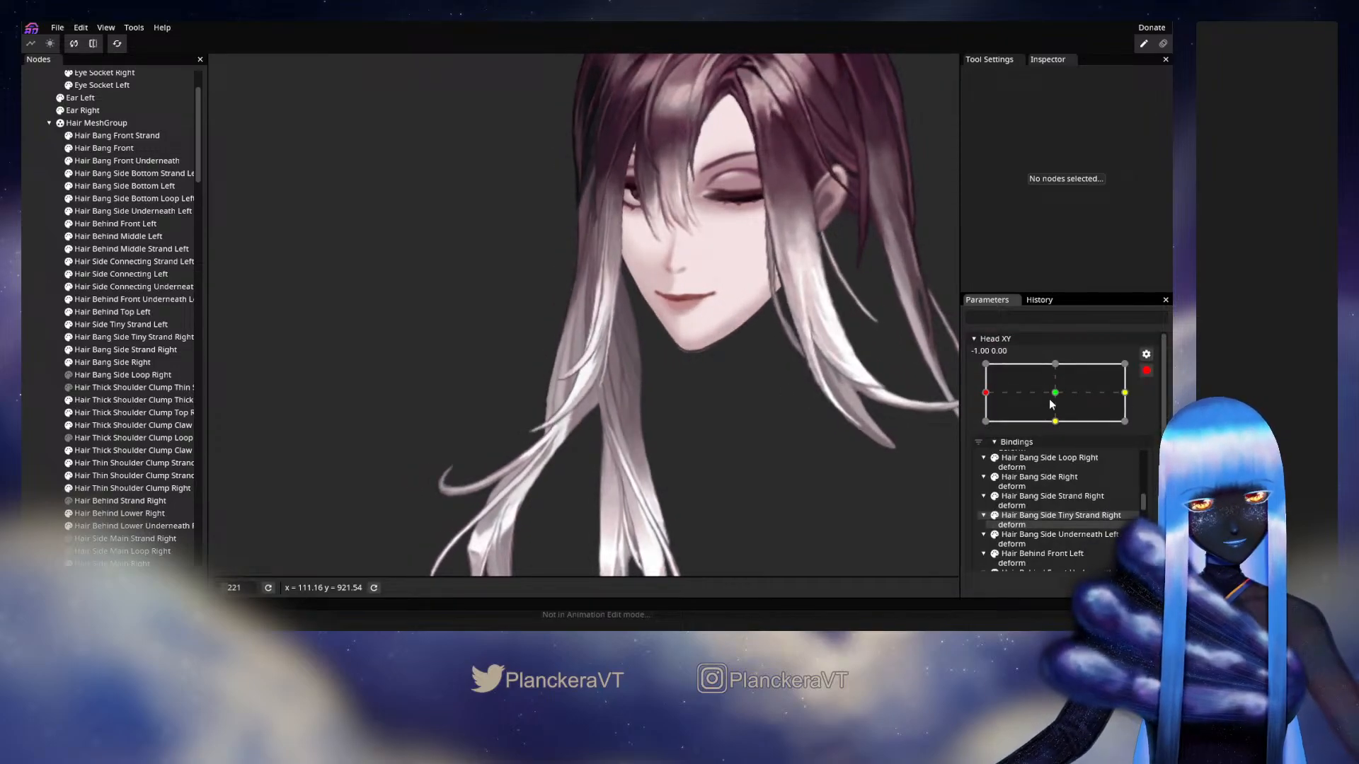
left_click(108, 363)
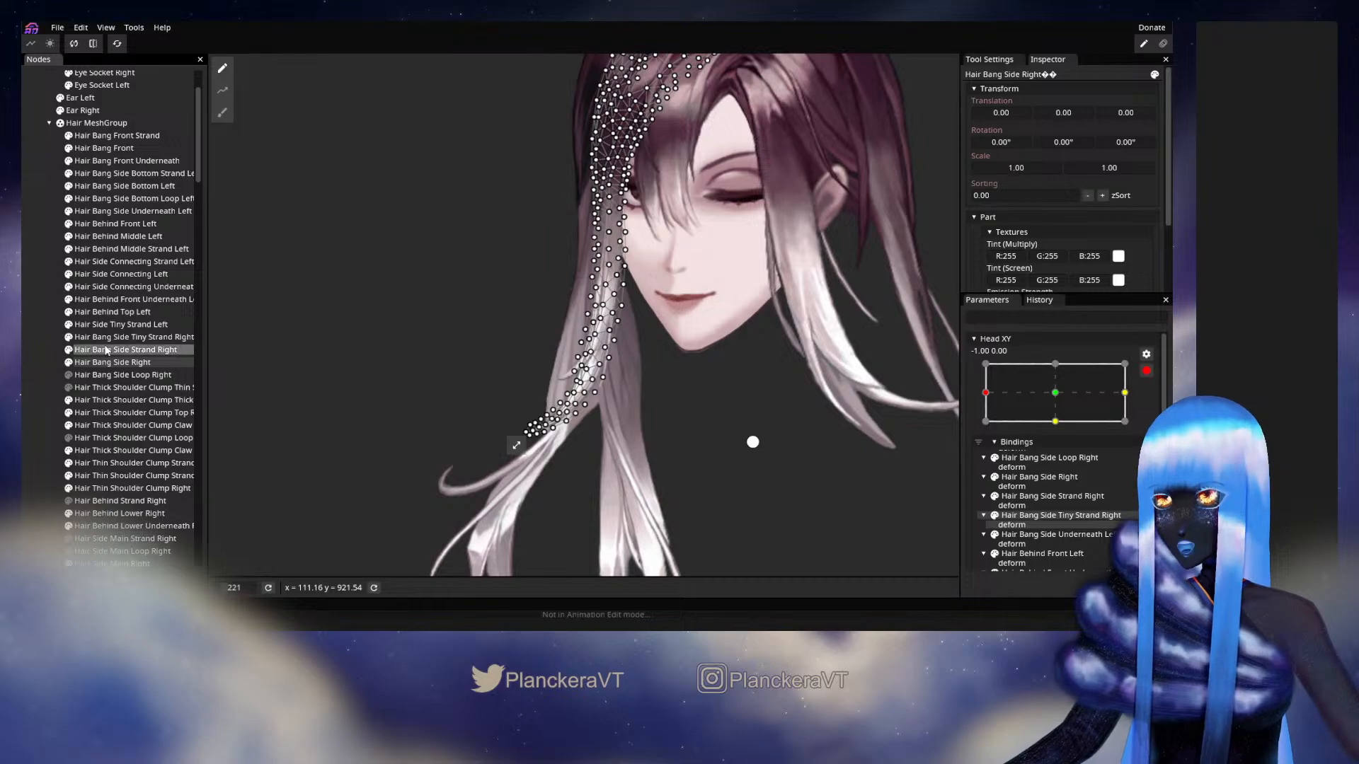
left_click(113, 350)
left_click(222, 112)
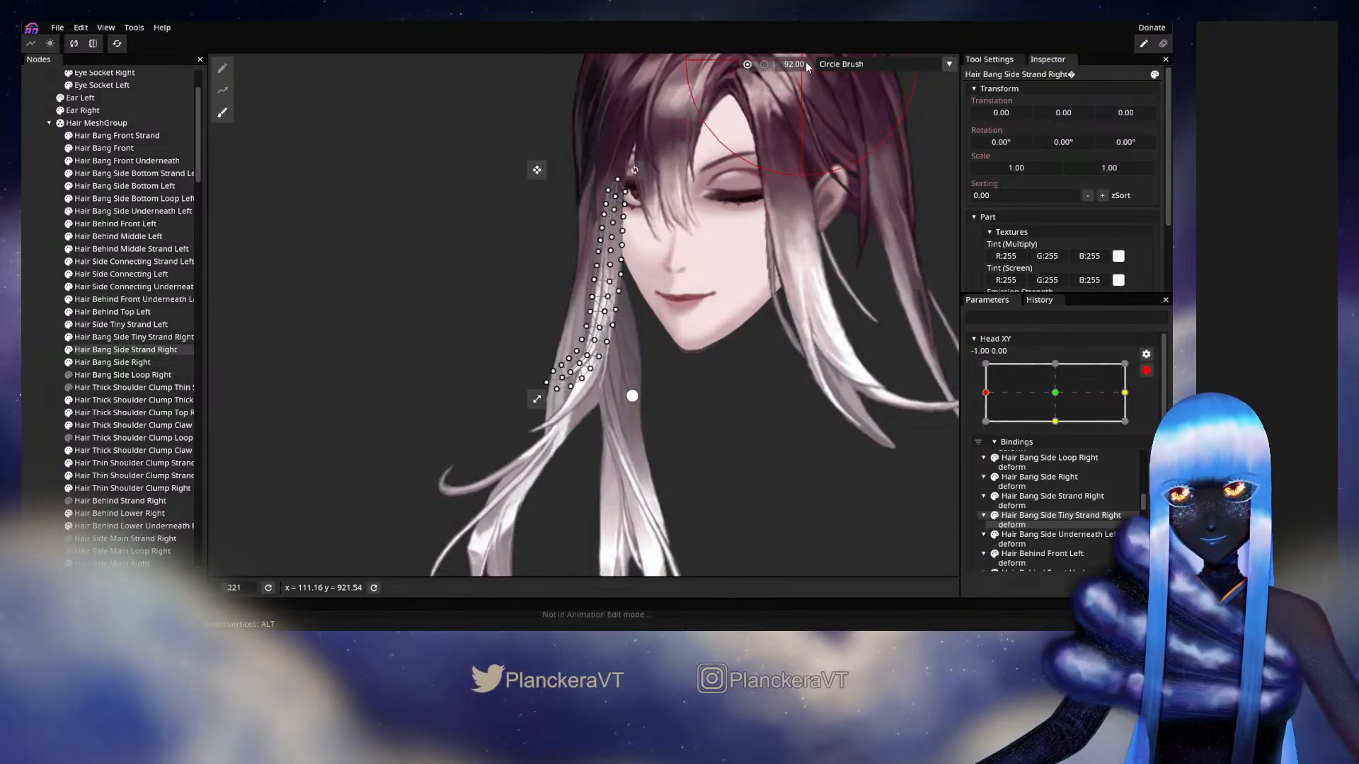
left_click_drag(805, 63, 834, 73)
mouse_move(634, 221)
left_mouse_down()
mouse_move(589, 288)
mouse_move(555, 342)
mouse_move(514, 353)
left_mouse_up()
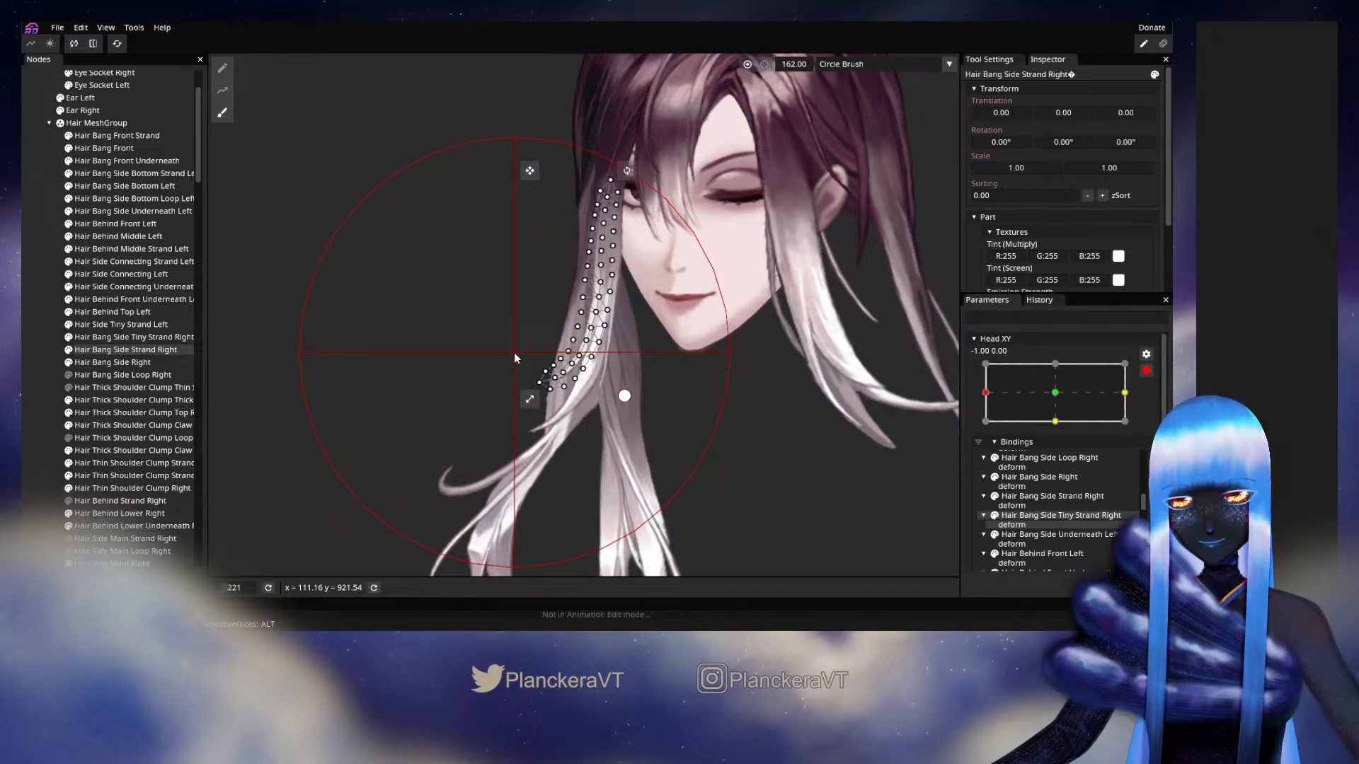
Preview the head movement between the centre and the Head XY -1.00 side, and return to editing the -1.00, 0.00 keypoint
left_click(61, 363)
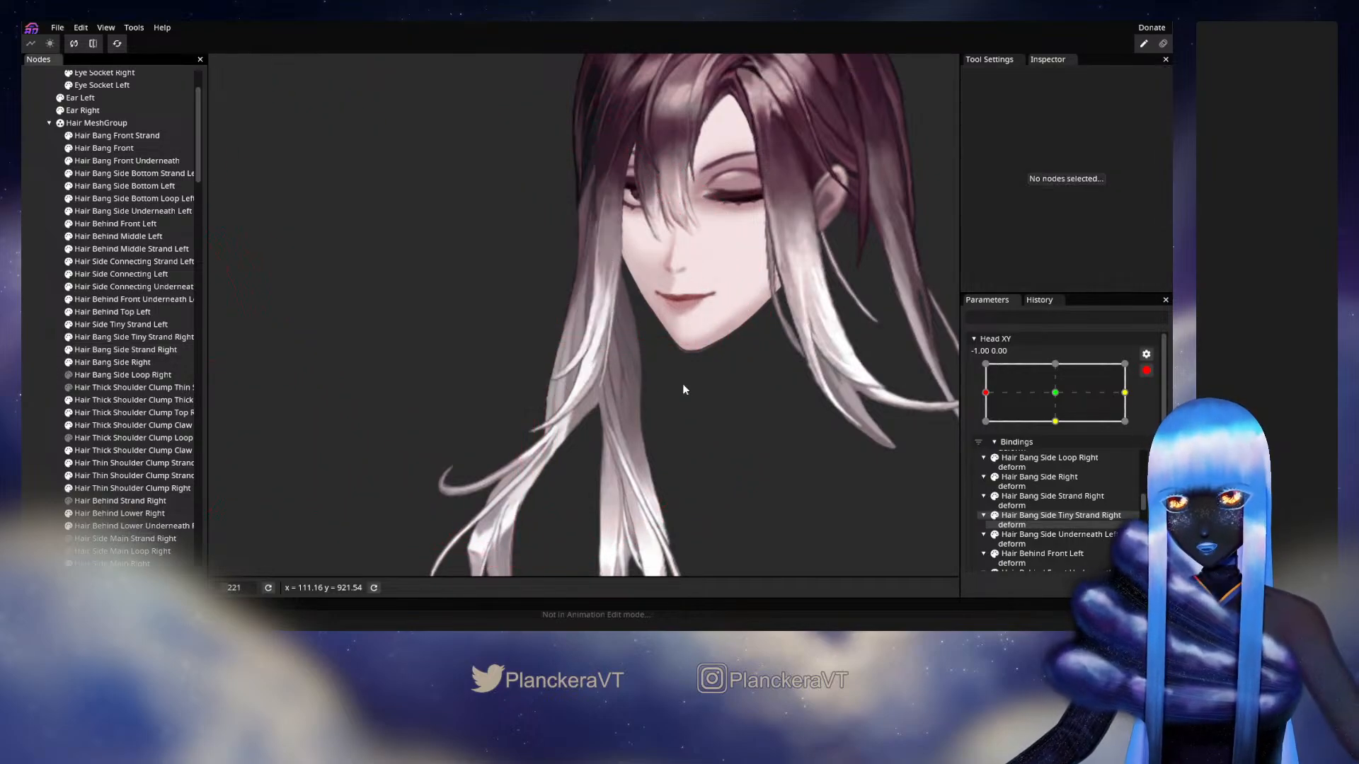
left_click(1146, 370)
mouse_move(985, 427)
left_mouse_down()
mouse_move(1061, 428)
mouse_move(973, 426)
mouse_move(1067, 422)
mouse_move(988, 421)
left_mouse_up()
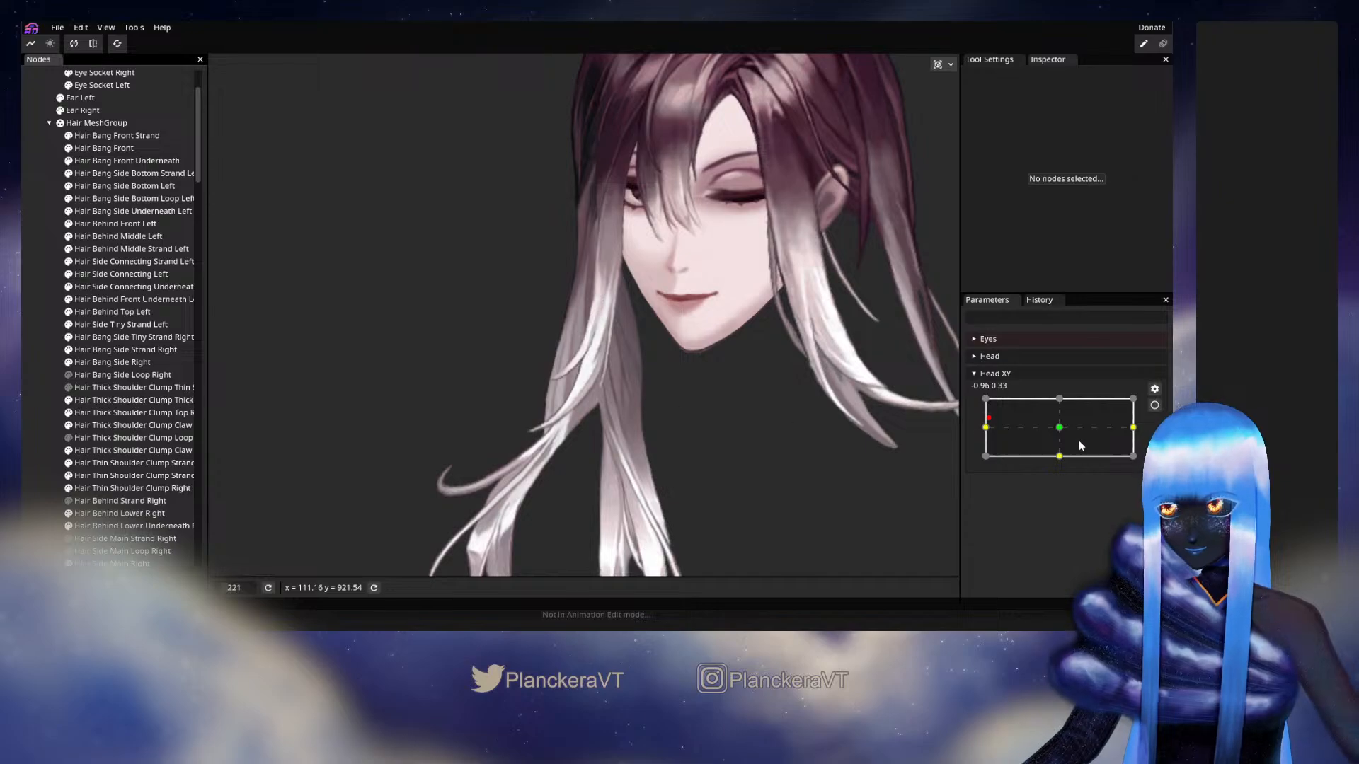
left_click(1059, 428)
left_click_drag(1059, 425, 1060, 428)
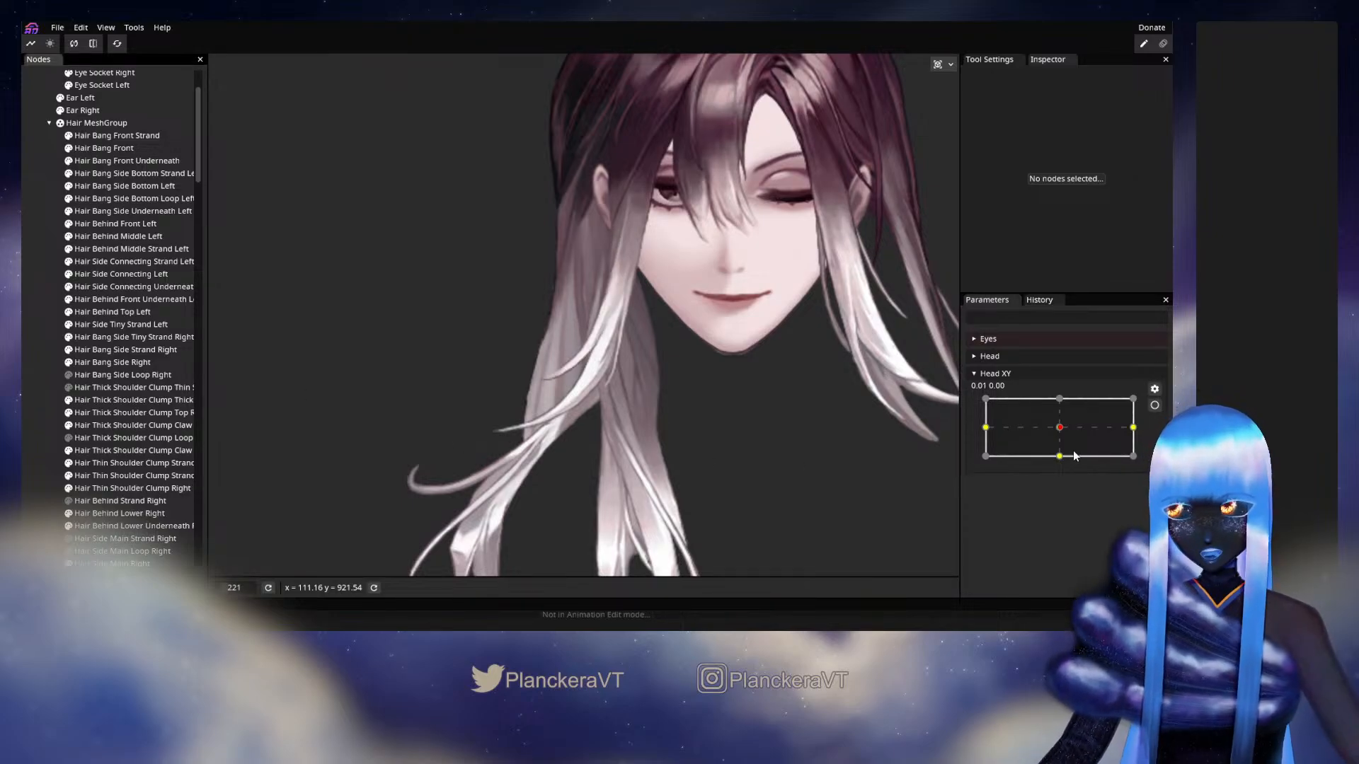
left_click_drag(1073, 455, 942, 396)
left_click(1155, 405)
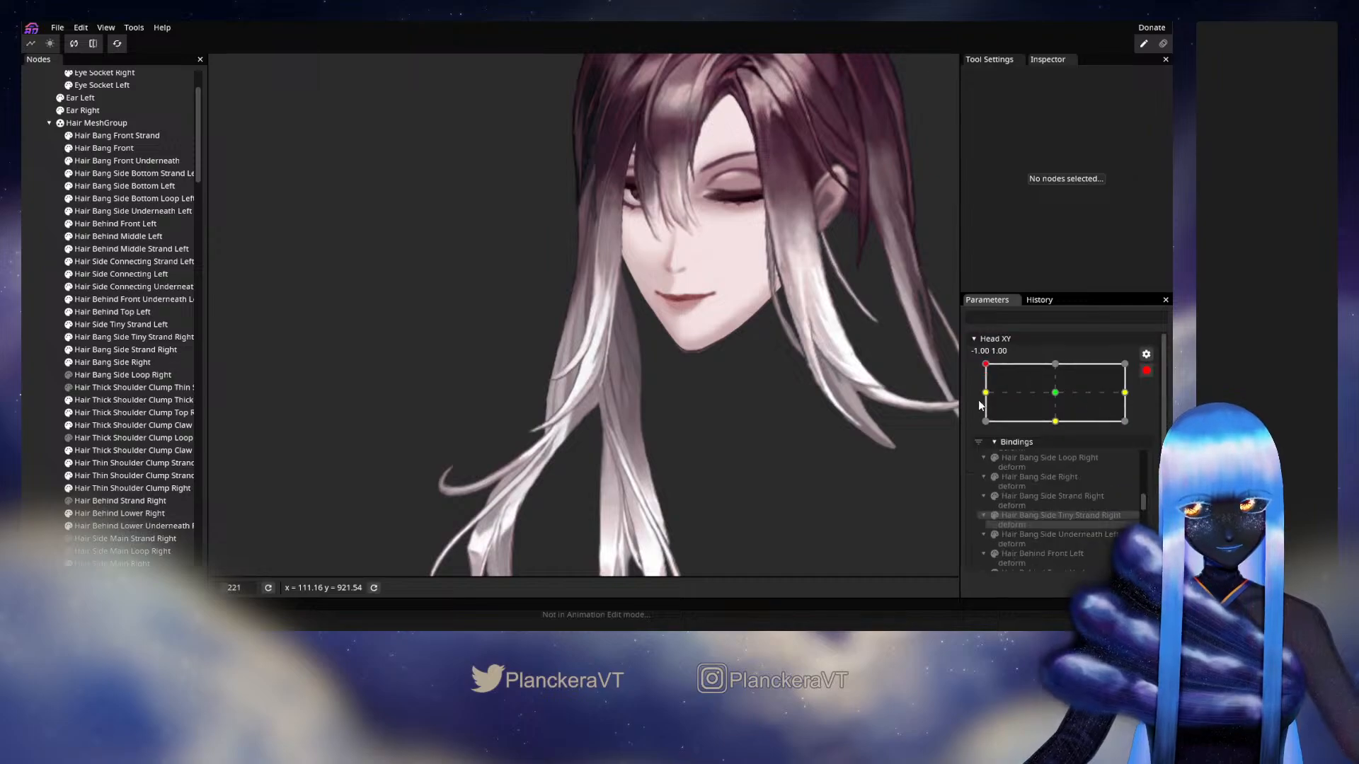
left_click(979, 404)
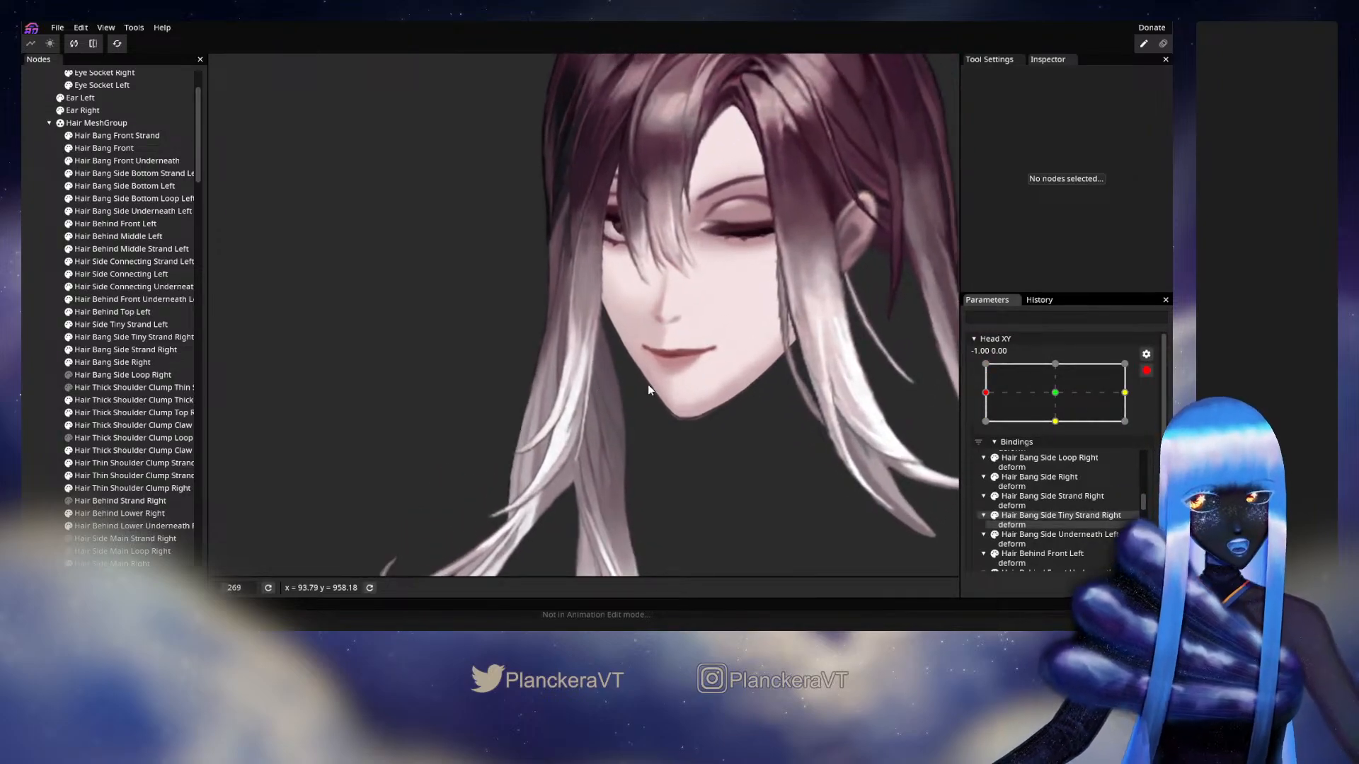
Brush the upper part of Hair Bang Side Strand Right towards the face with the 162.00 circle brush, and reduce the brush size to 120.00
left_click(99, 350)
left_click(222, 112)
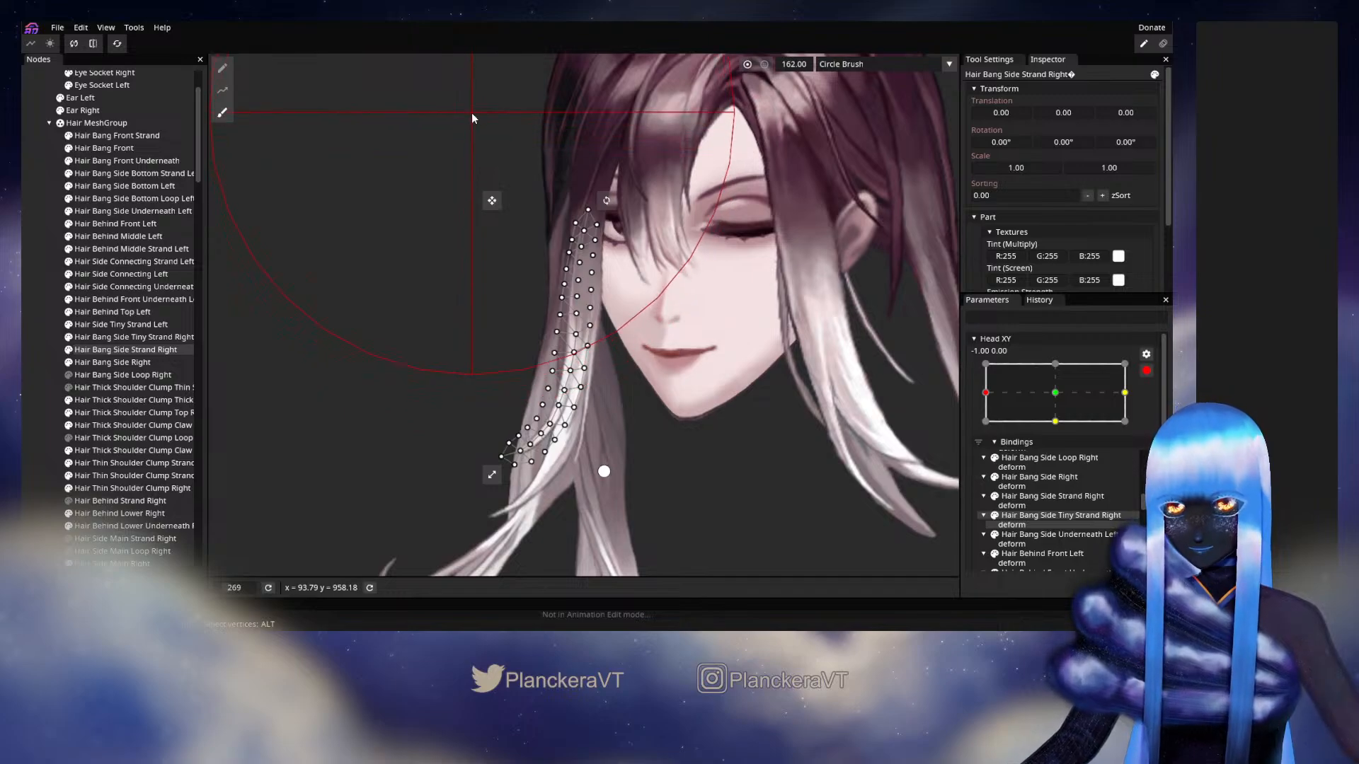
left_click_drag(472, 115, 490, 109)
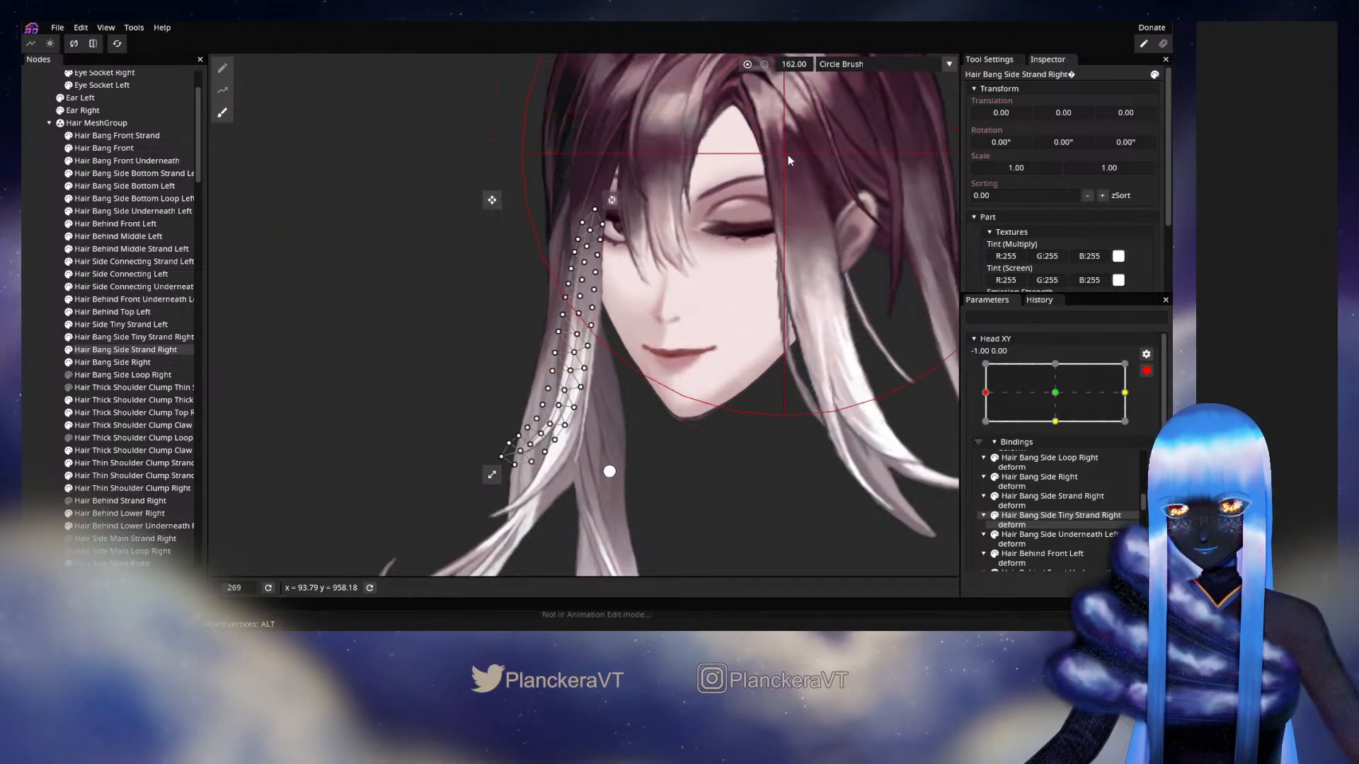
left_click_drag(795, 239, 800, 244)
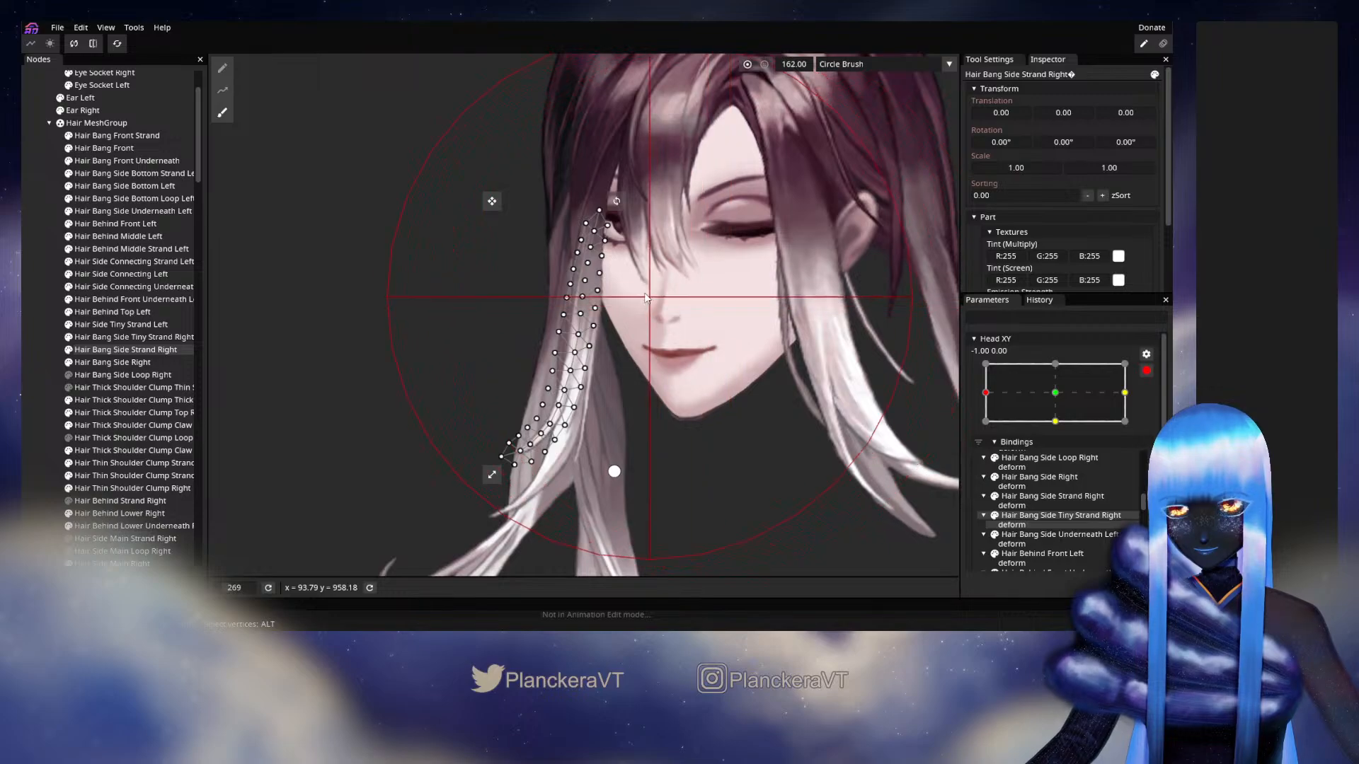
scroll(448, 153, "up", 3)
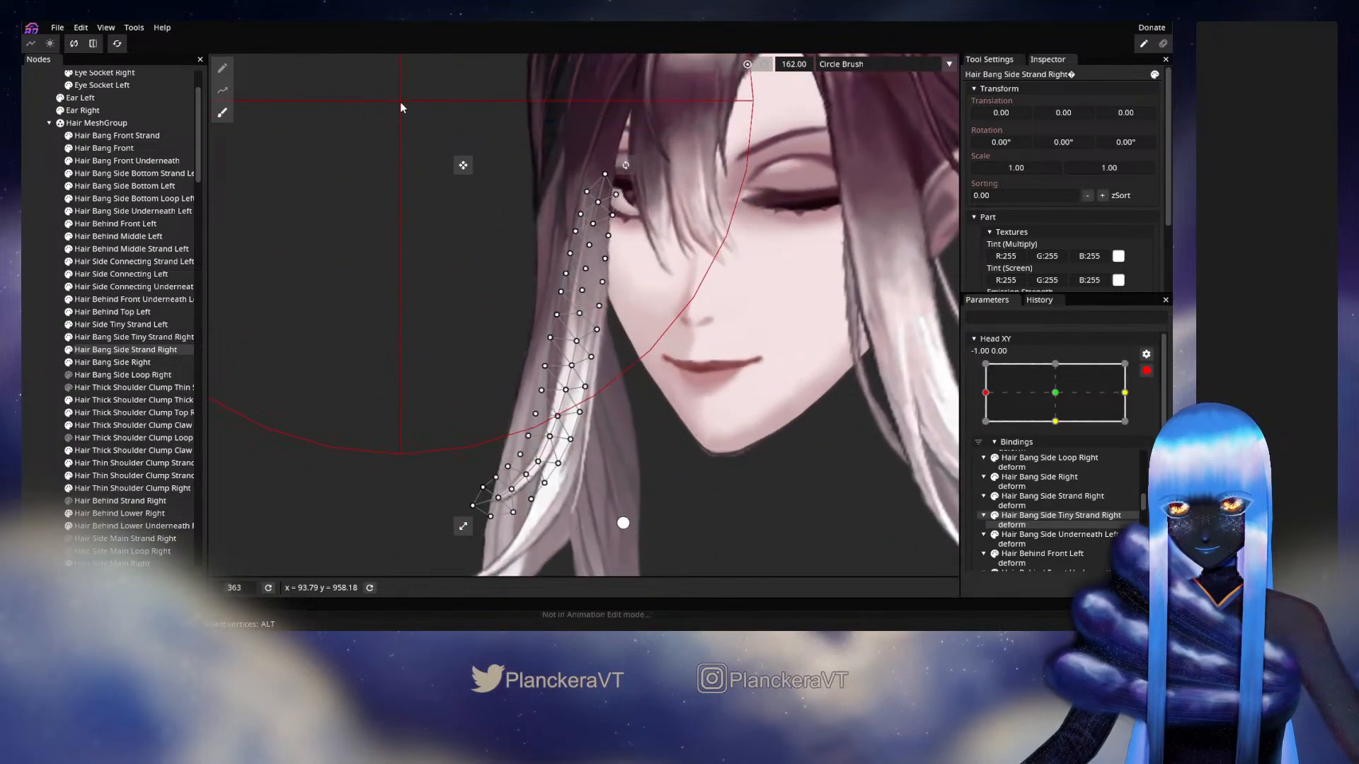
left_click_drag(692, 70, 688, 147)
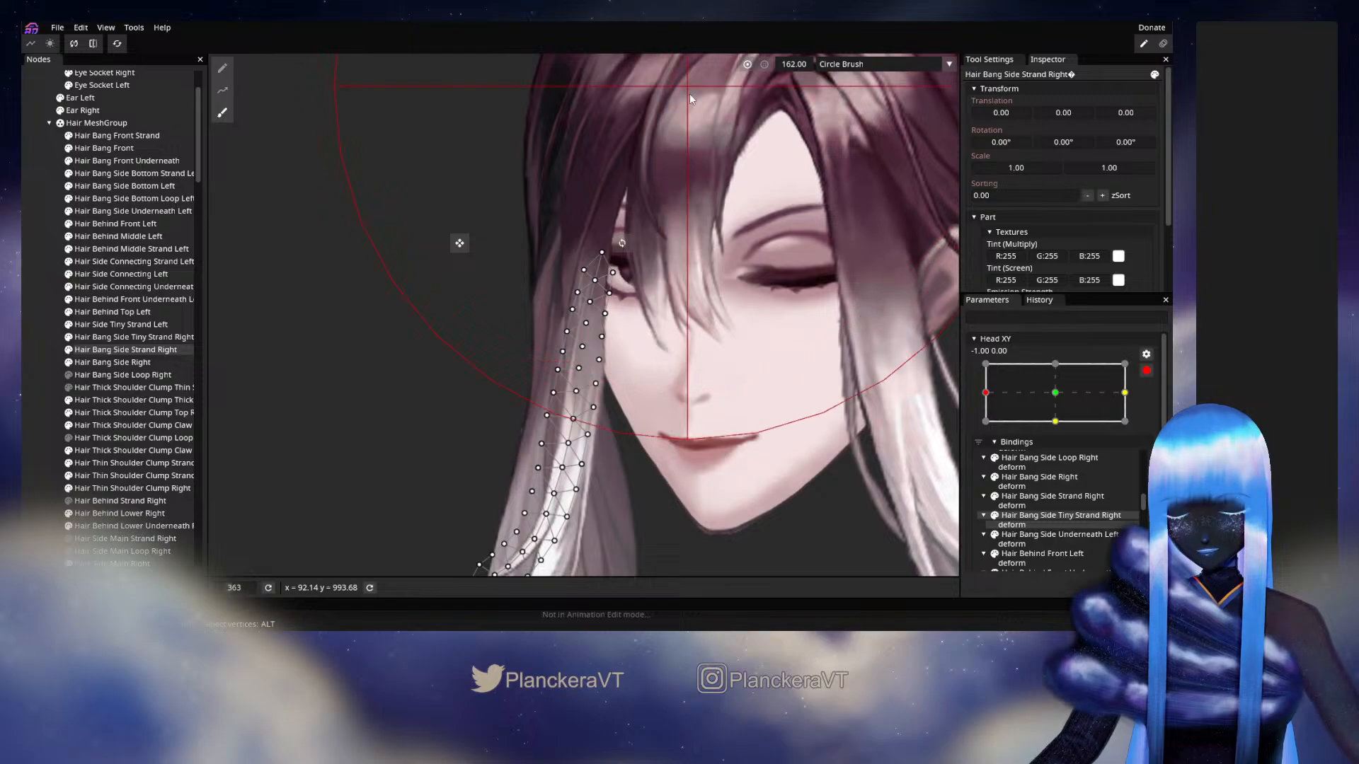
left_click_drag(805, 65, 783, 69)
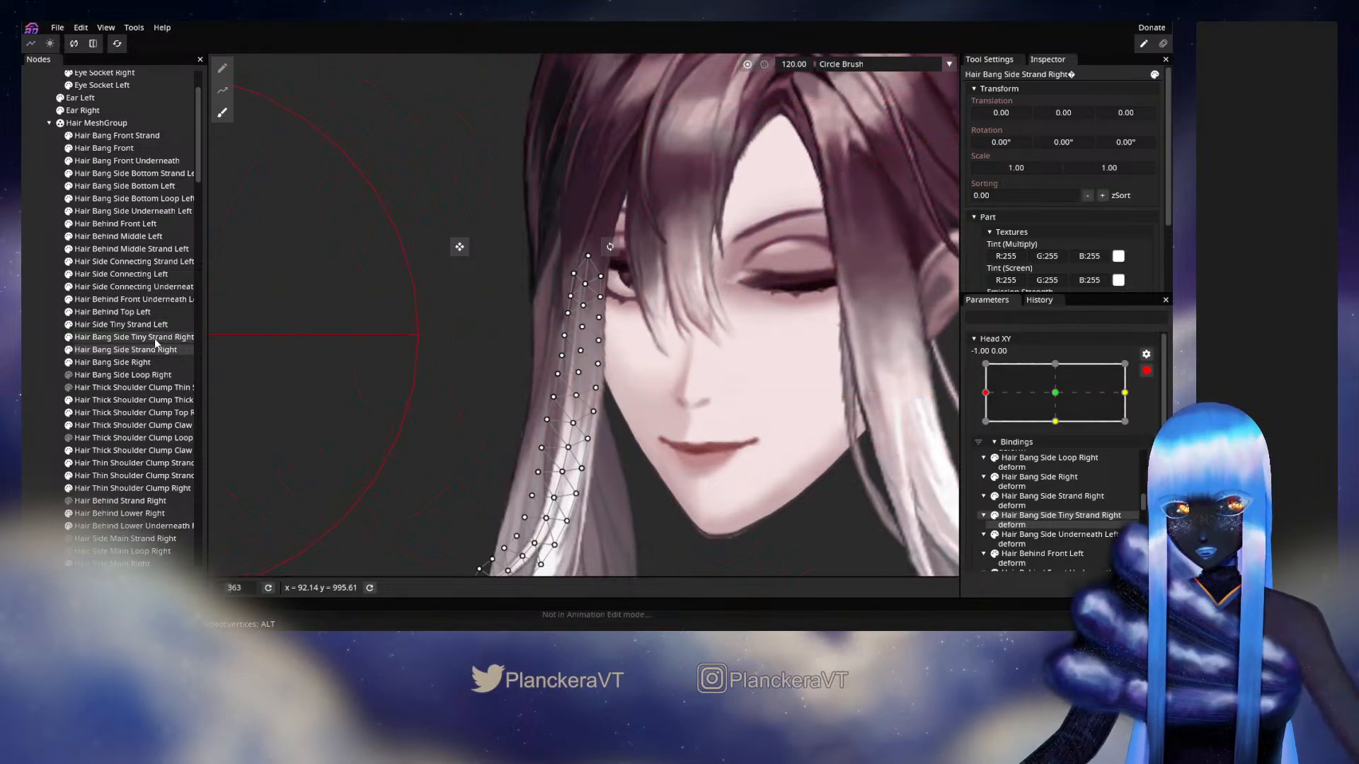
Check Hair Bang Side Strand Right by hiding and showing it, and preview the head movement around Head XY -1.00, 0.00
left_click(68, 351)
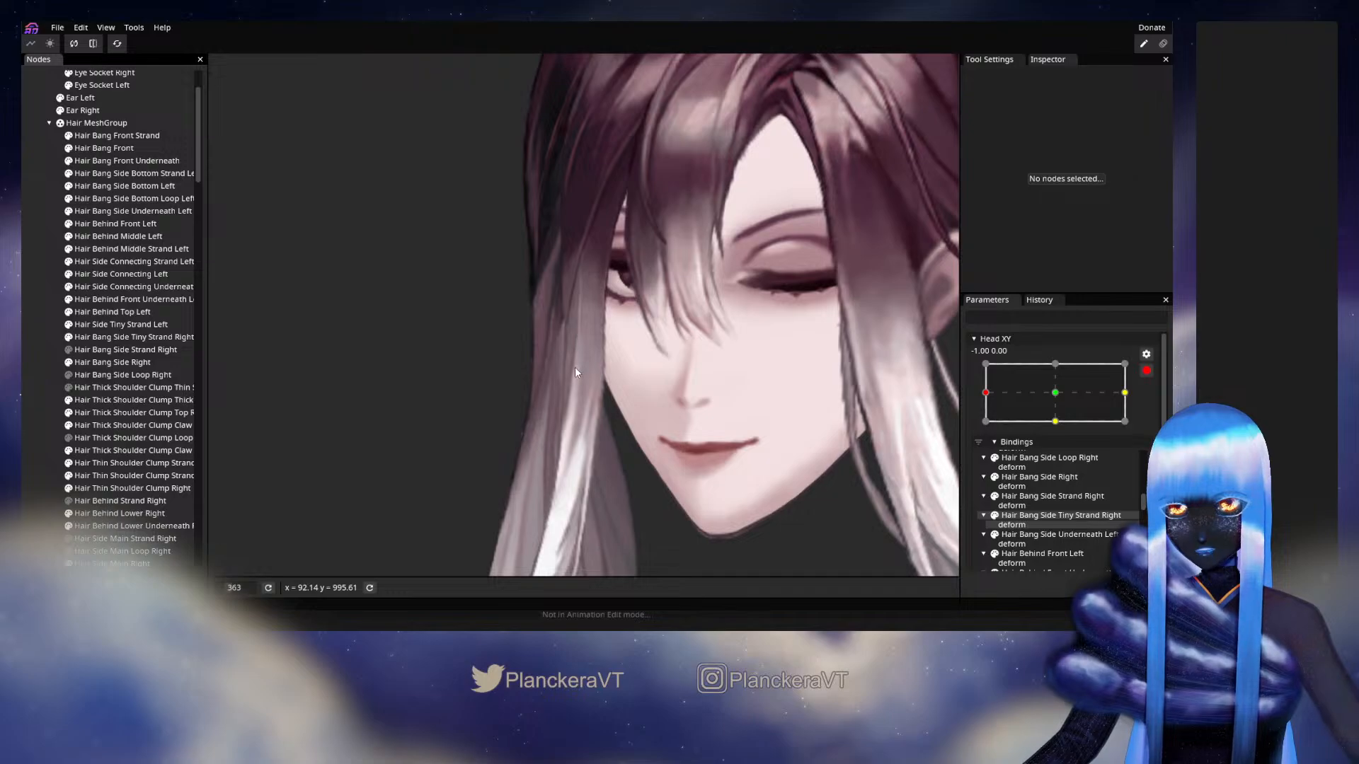
left_click(68, 350)
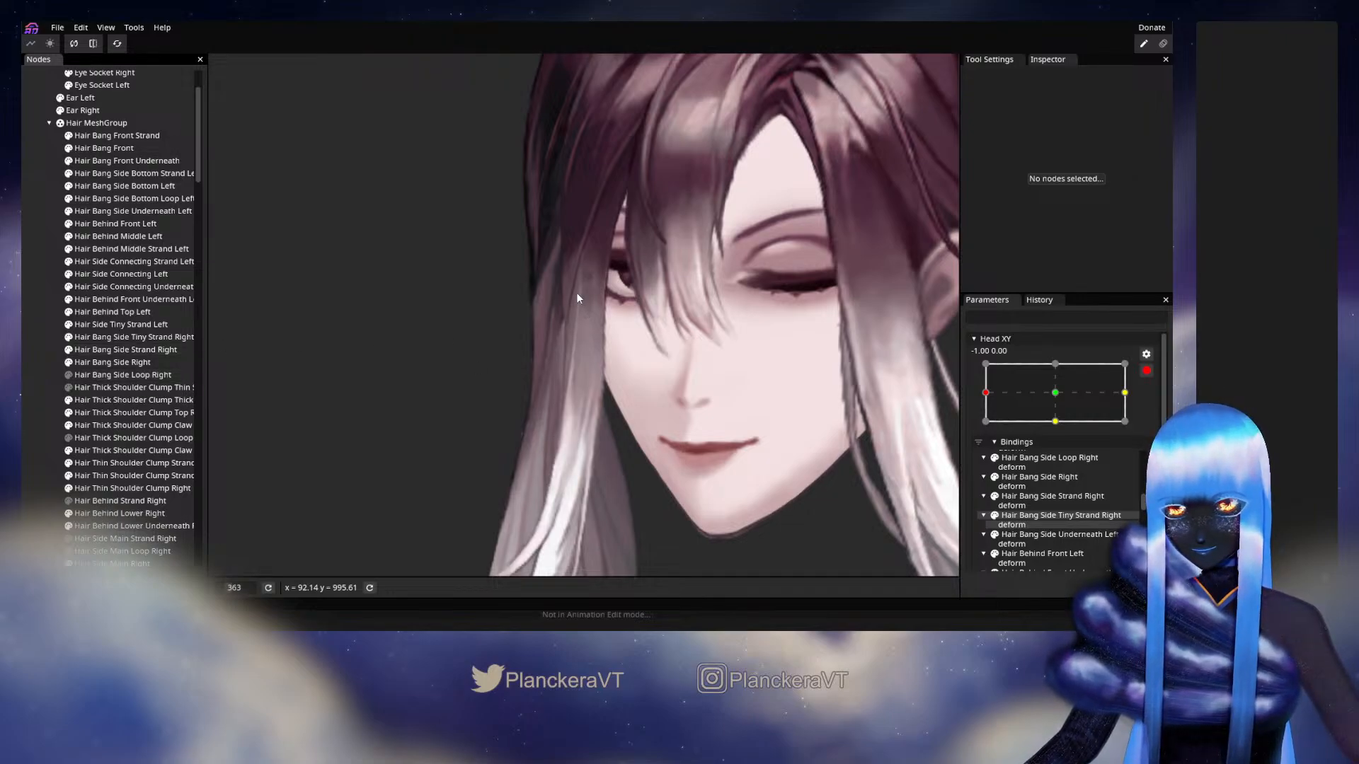
left_click_drag(630, 422, 664, 325)
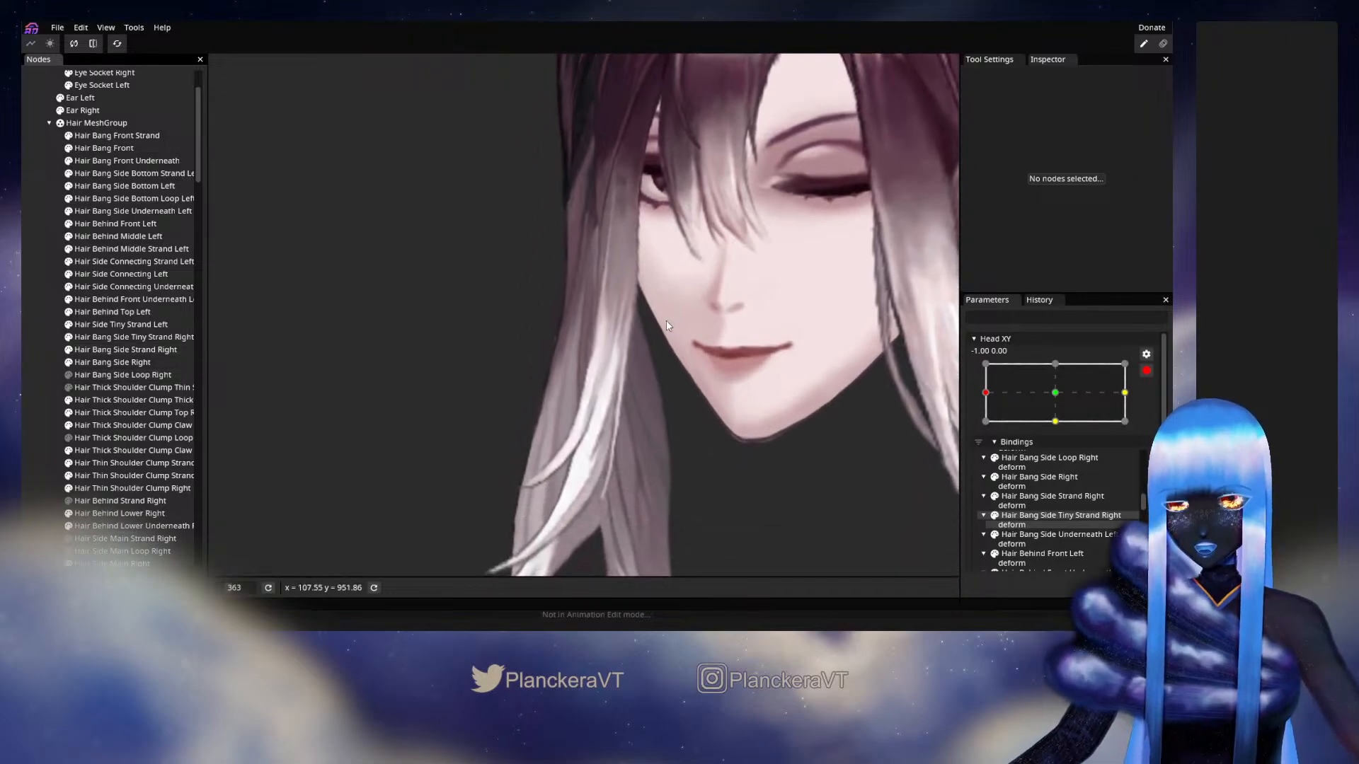
left_click(1146, 371)
left_click_drag(1012, 423, 983, 429)
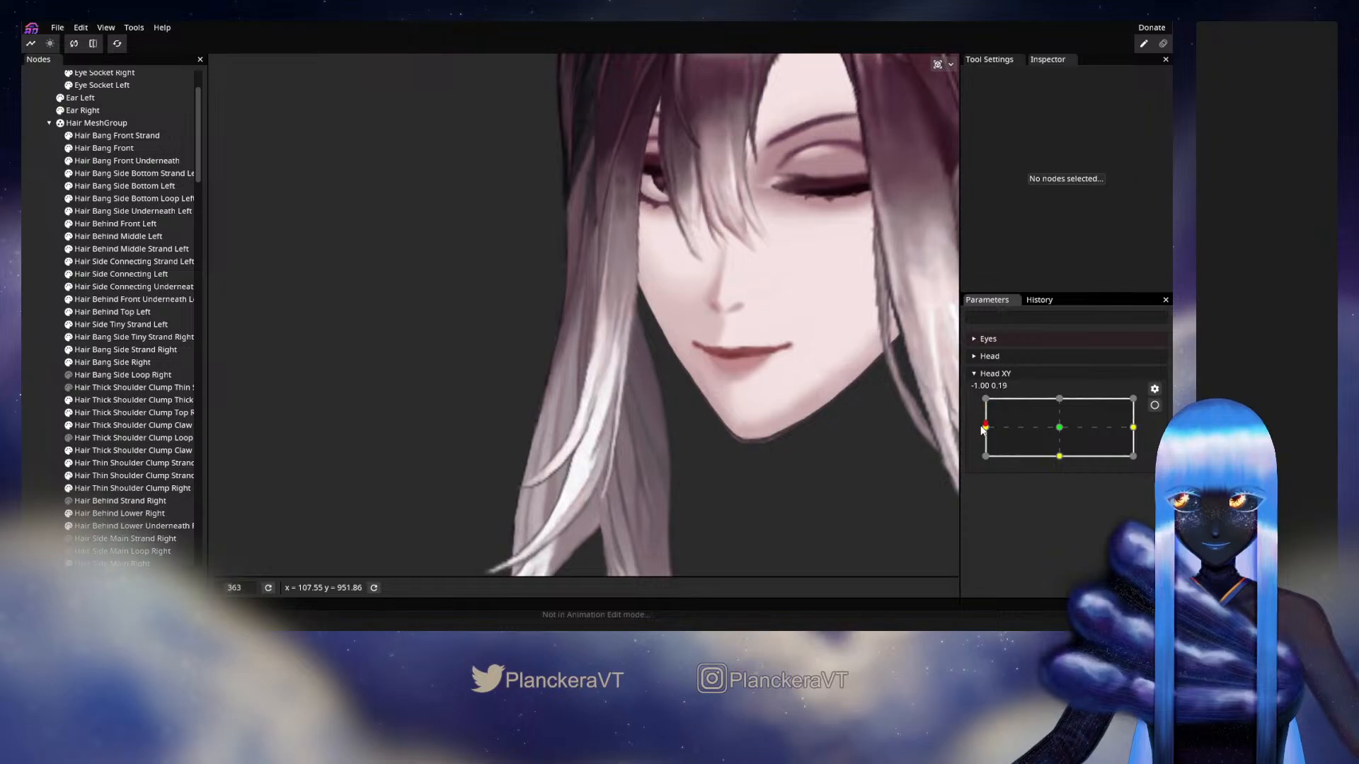
left_click(1157, 407)
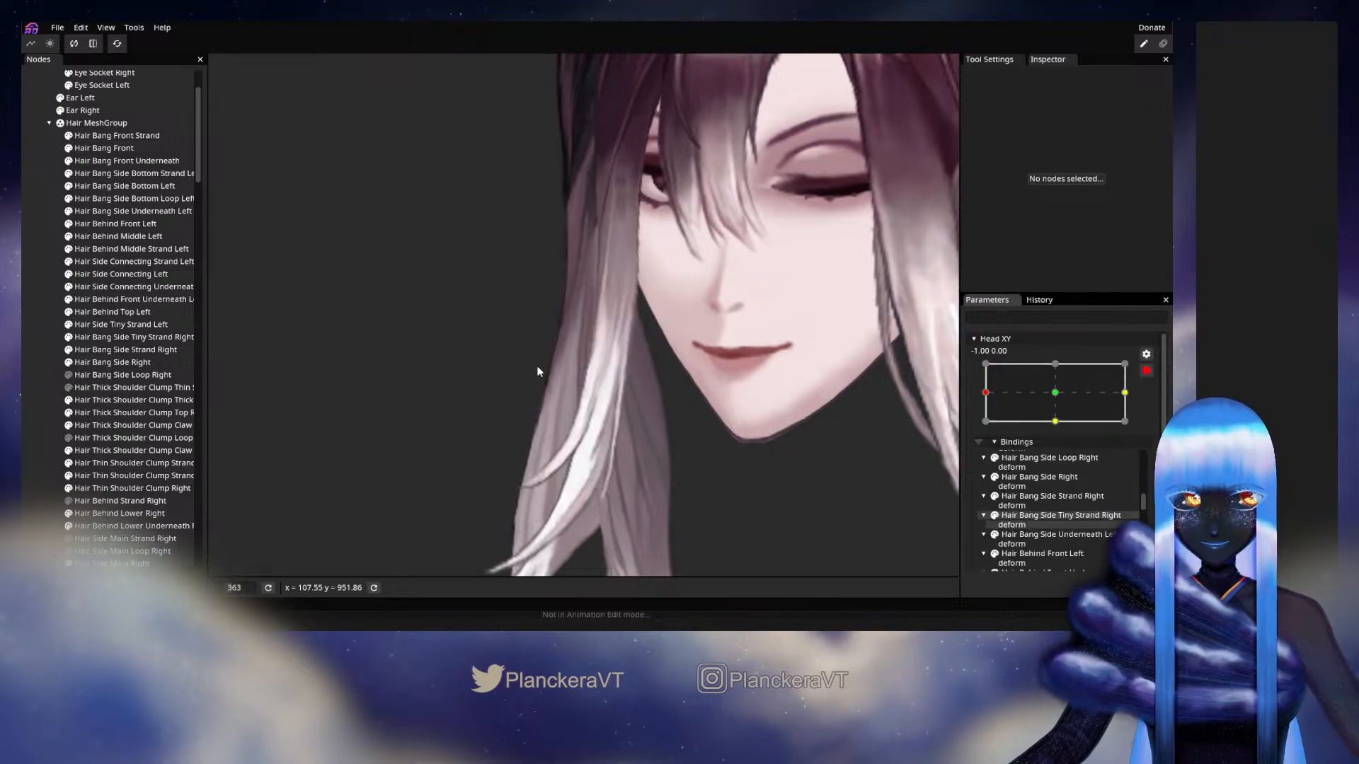
Brush Hair Bang Side Strand Right very slightly towards the face with the 120.00 circle brush at Head XY -1.00, 0.00, and save the model
left_click(118, 351)
left_click(224, 112)
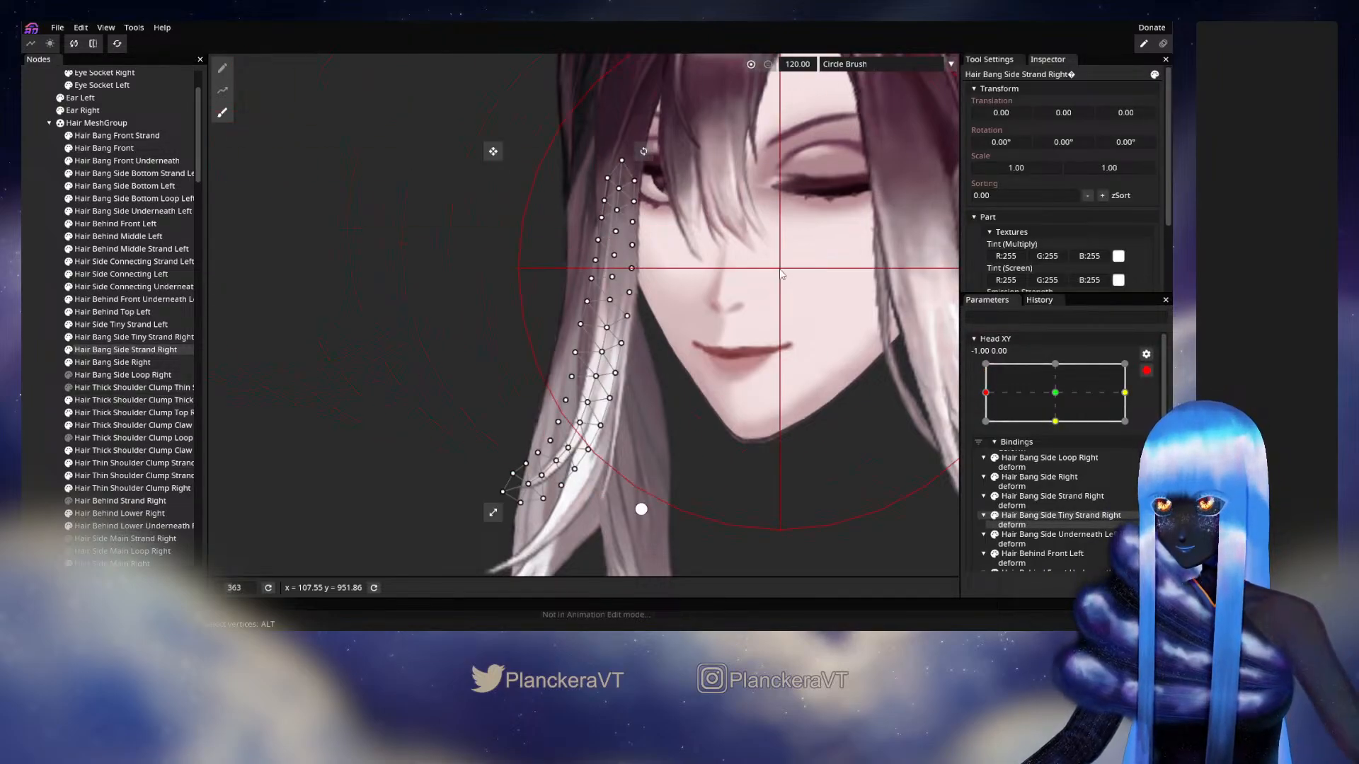
left_click_drag(839, 246, 850, 247)
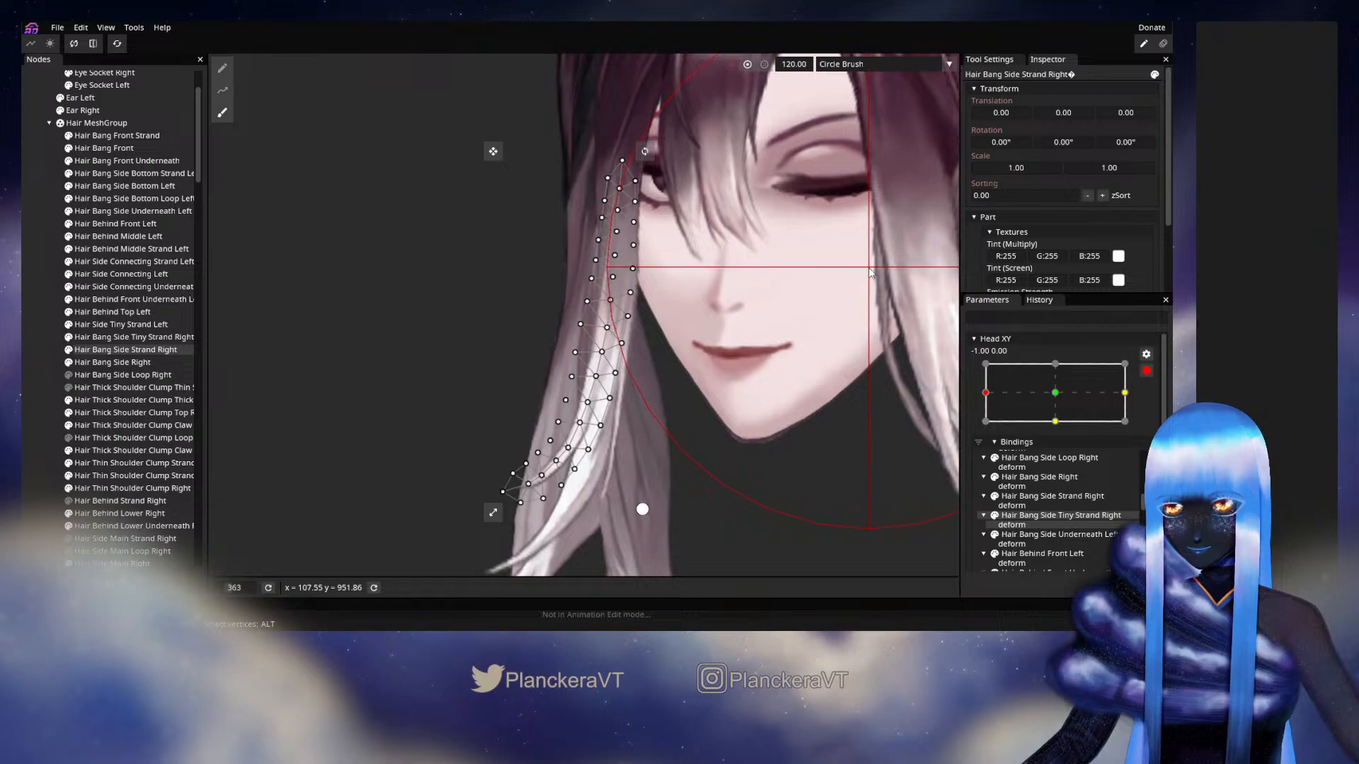
key("ctrl+s")
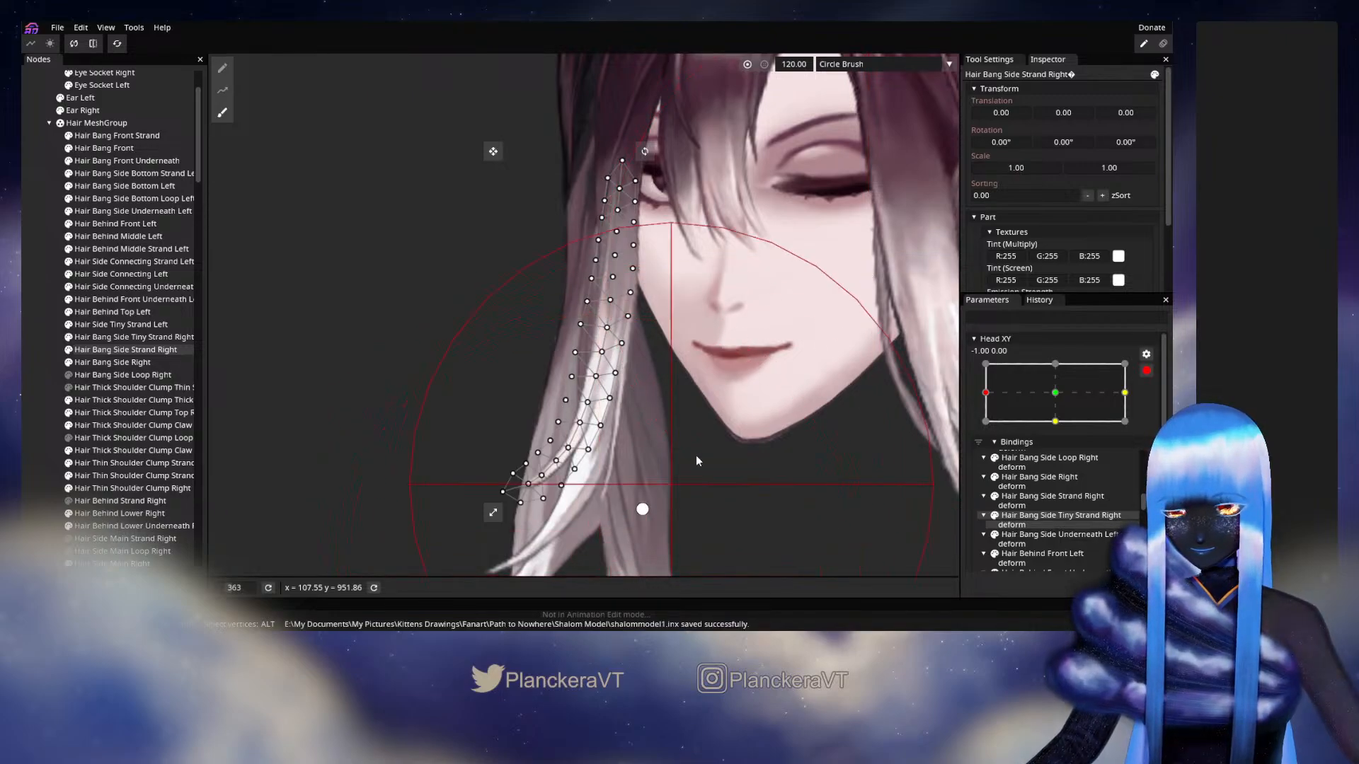
Reshape the upper half of Hair Bang Side Strand Right with small 120.00 circle brush strokes, nudging it closer to the face
left_click_drag(777, 334, 725, 342)
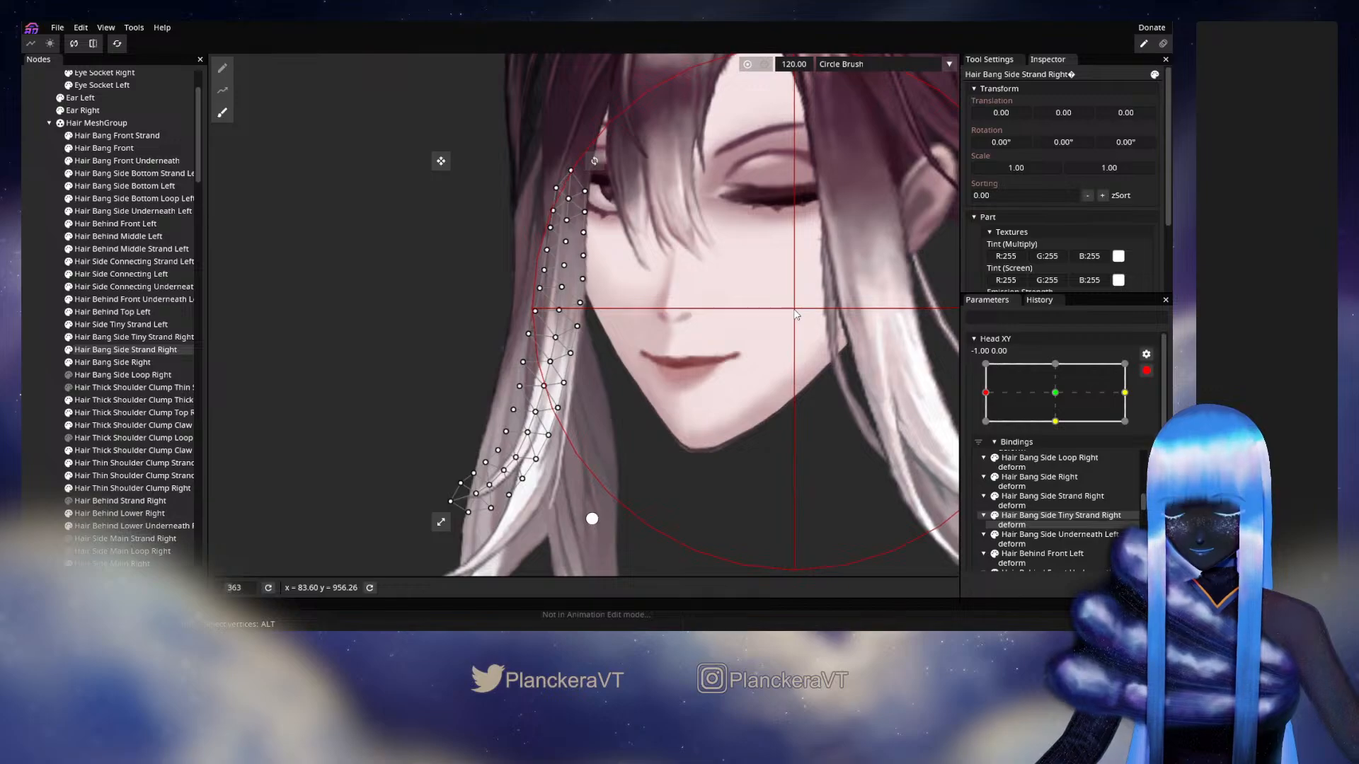
left_click_drag(794, 309, 803, 309)
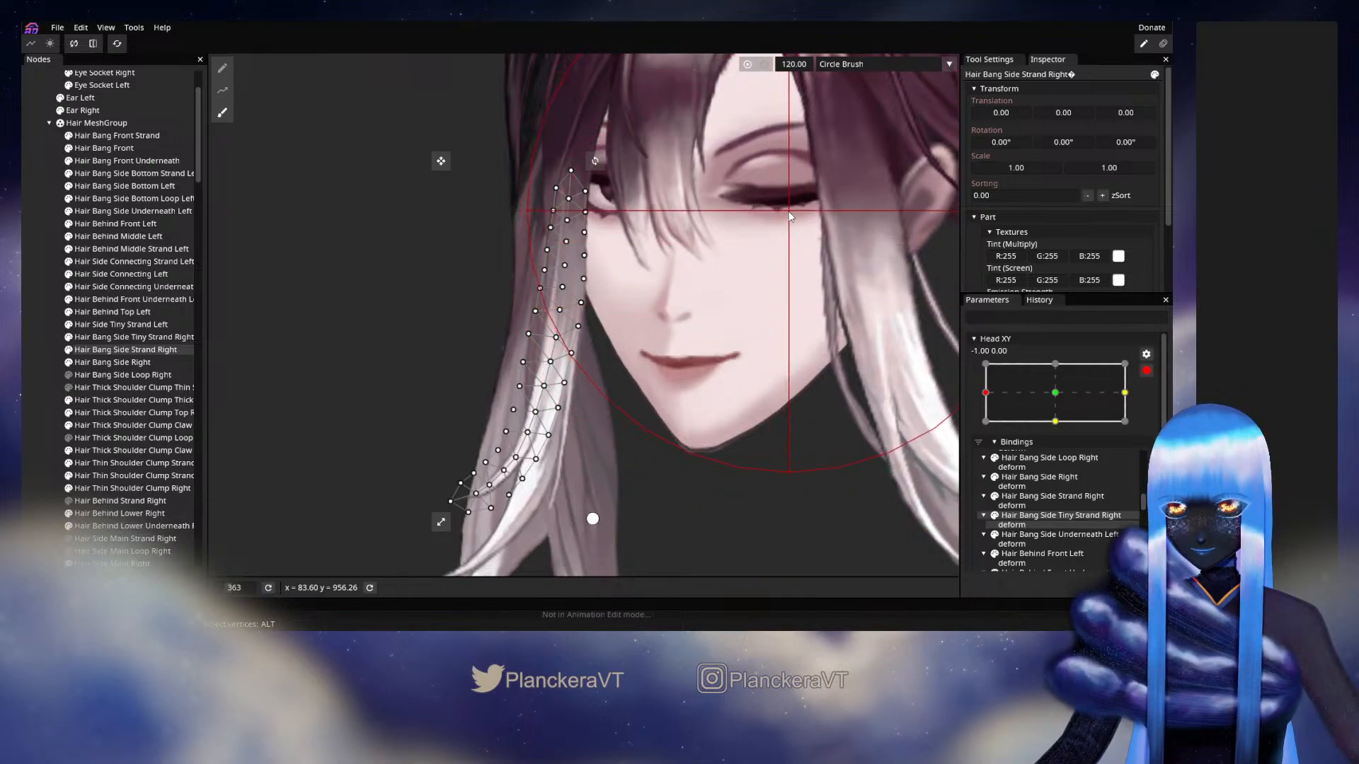
mouse_move(763, 253)
left_mouse_down()
mouse_move(776, 276)
mouse_move(787, 237)
left_mouse_up()
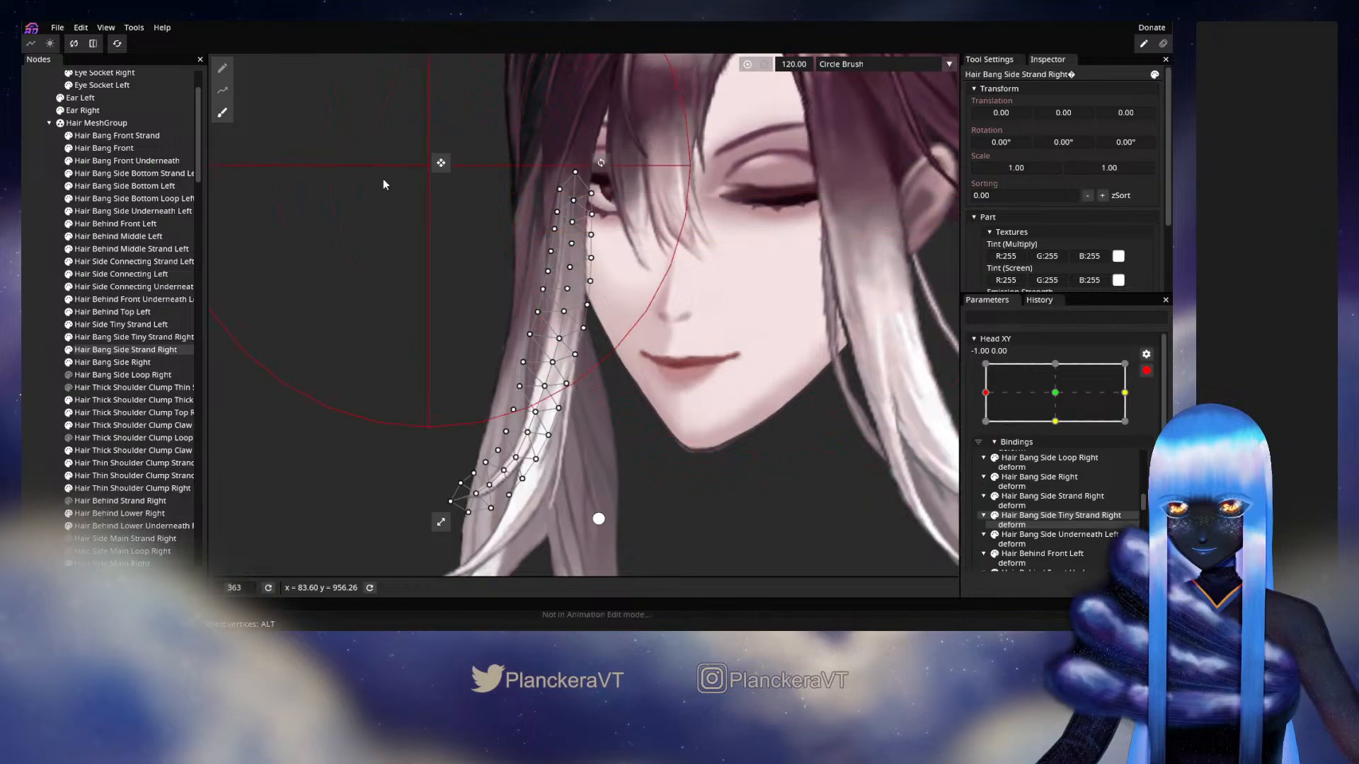
left_click_drag(282, 190, 410, 256)
mouse_move(443, 211)
left_mouse_down()
mouse_move(421, 216)
mouse_move(429, 190)
mouse_move(447, 271)
mouse_move(422, 273)
mouse_move(437, 304)
mouse_move(417, 214)
left_mouse_up()
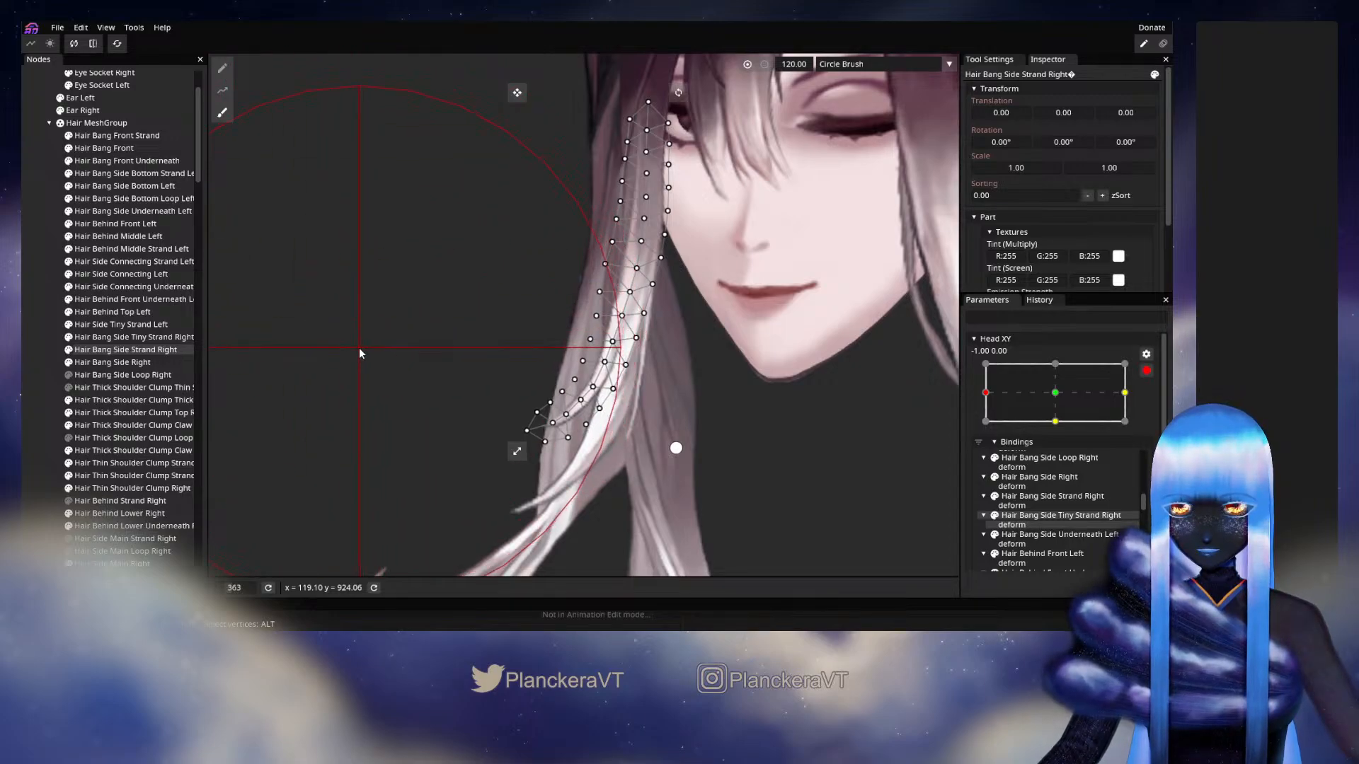
Switch to point editing, nudge individual outer-edge vertices of Hair Bang Side Strand Right, and leave its deform editing
left_click(222, 68)
scroll(512, 306, "up", 2)
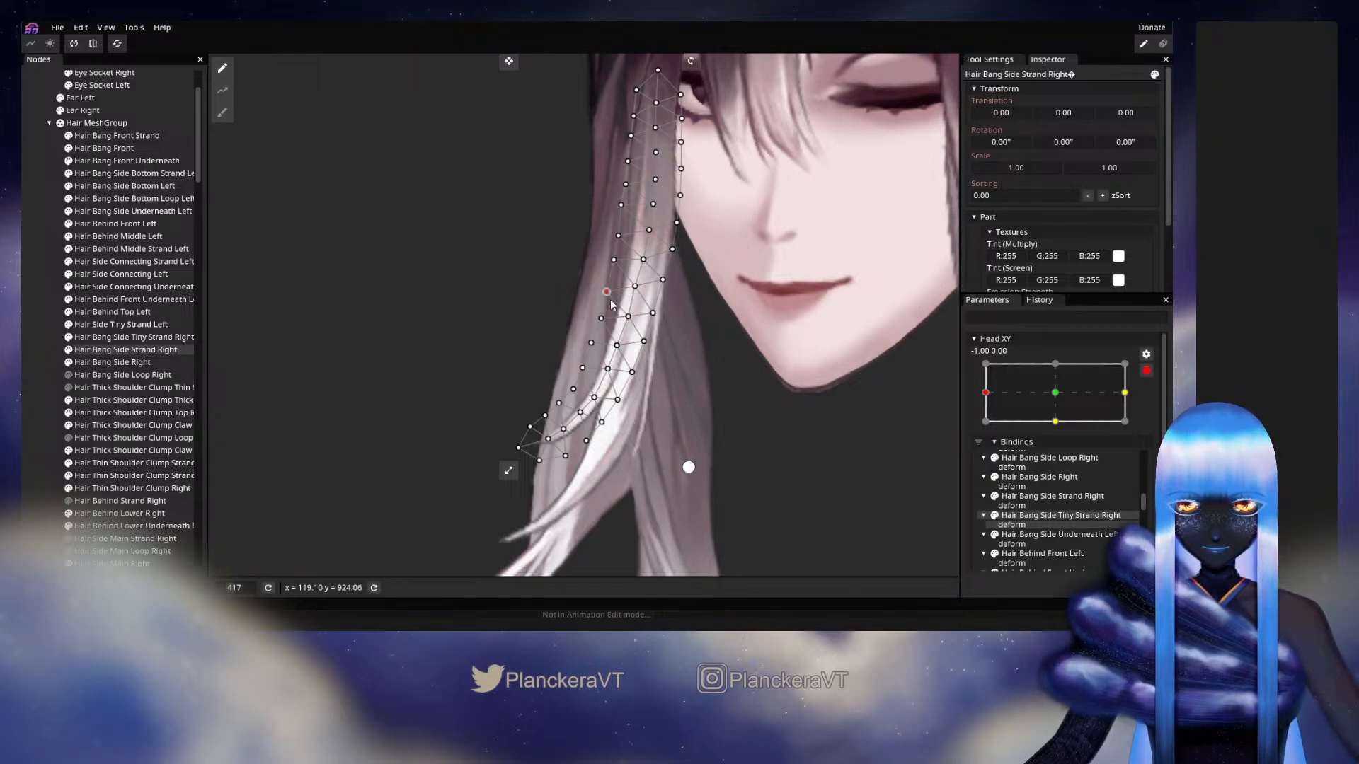
left_click_drag(613, 301, 616, 268)
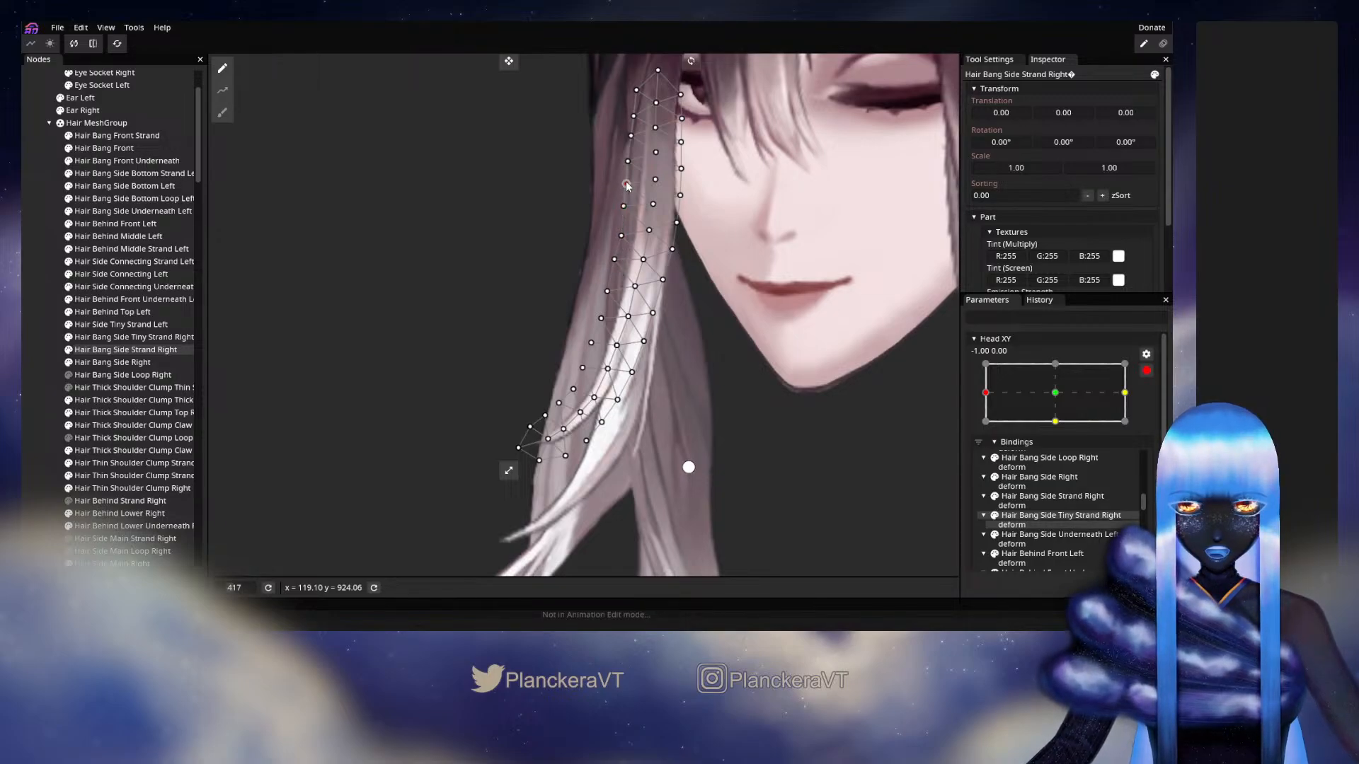
left_click(95, 369)
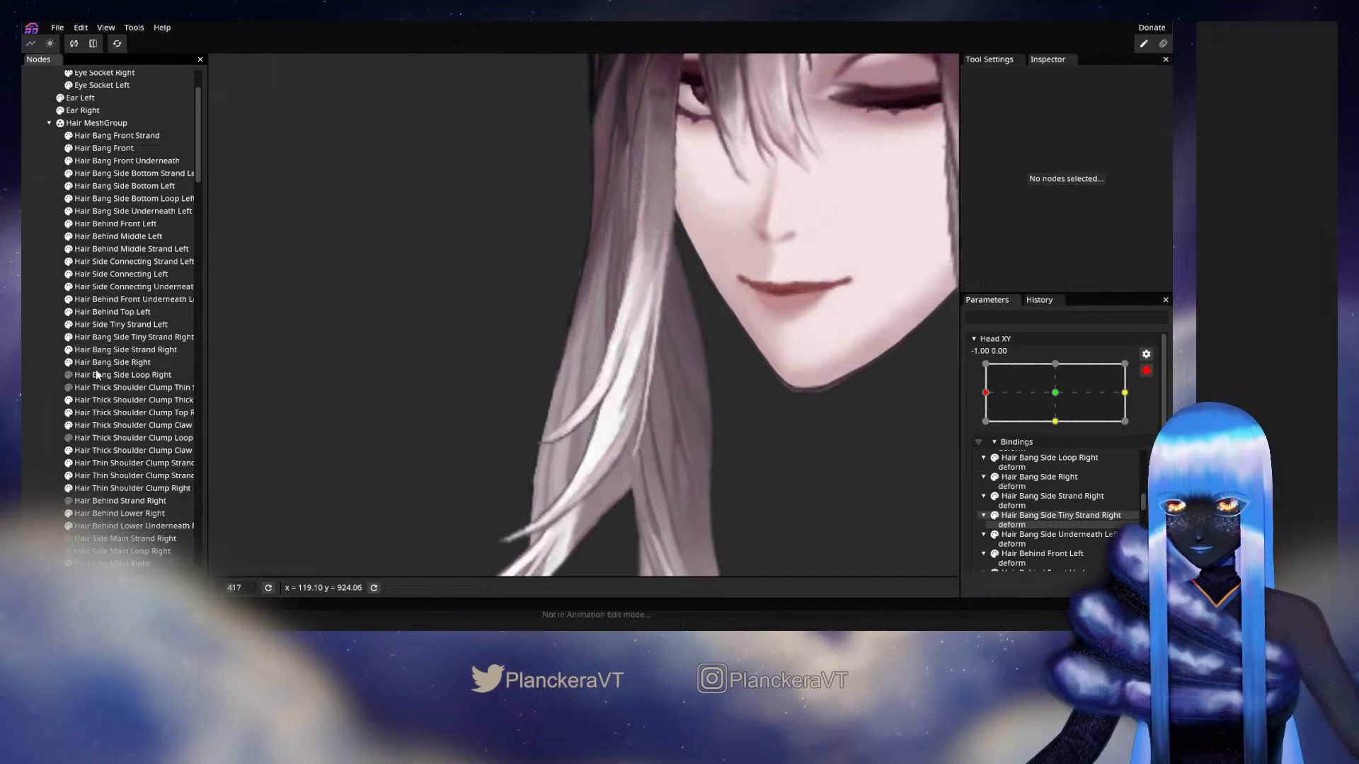
Preview the deformed side bangs by moving the head around Head XY -1.00, 0.00, and resume editing that keypoint
scroll(646, 413, "down", 3)
scroll(653, 371, "down", 1)
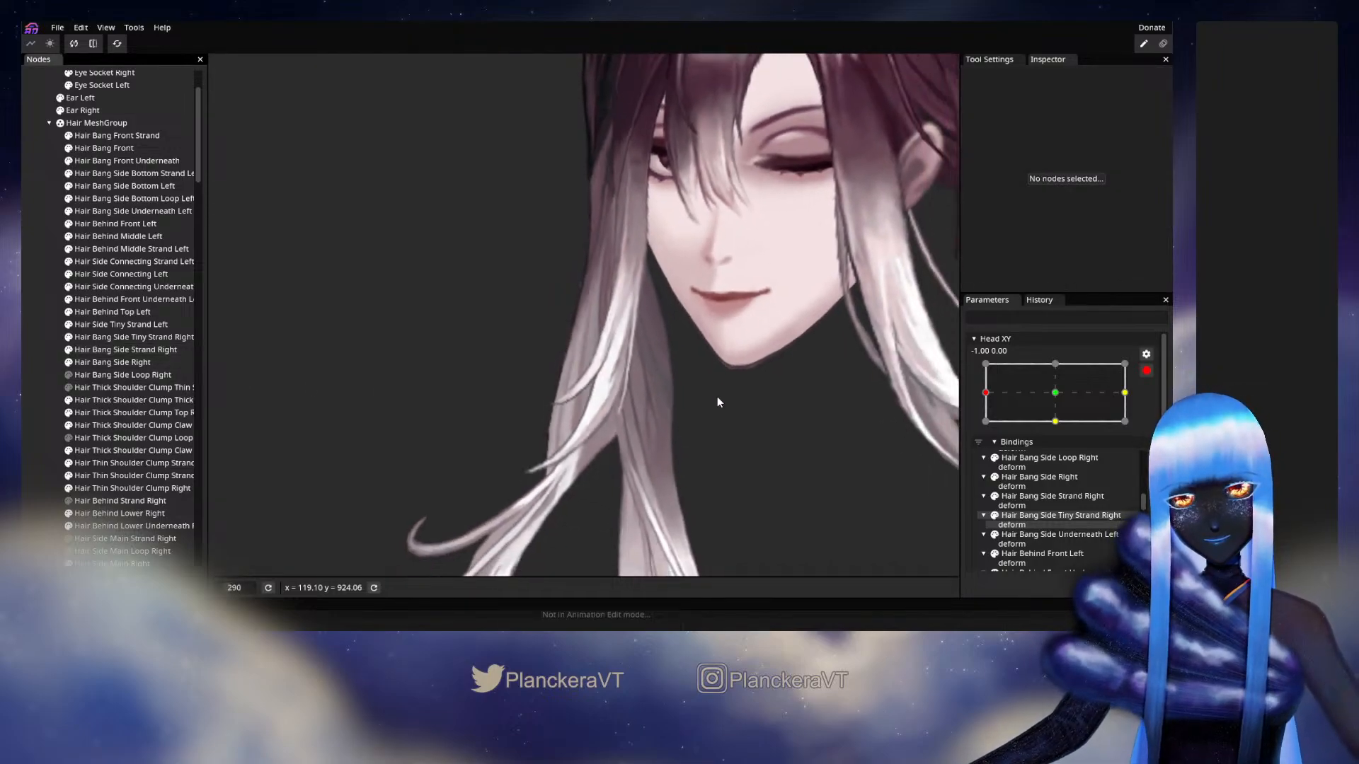
left_click(1146, 370)
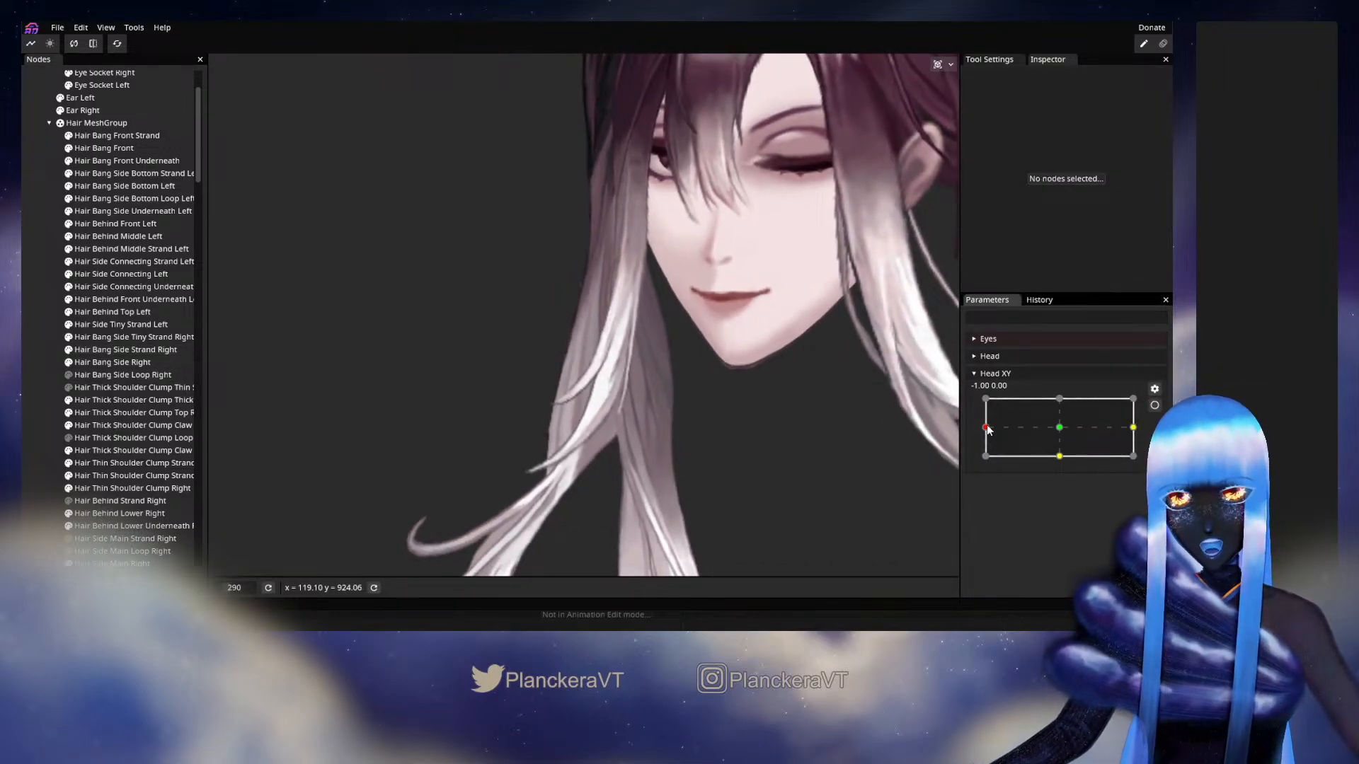
mouse_move(987, 429)
left_mouse_down()
mouse_move(1059, 428)
mouse_move(985, 427)
left_mouse_up()
left_click(1154, 405)
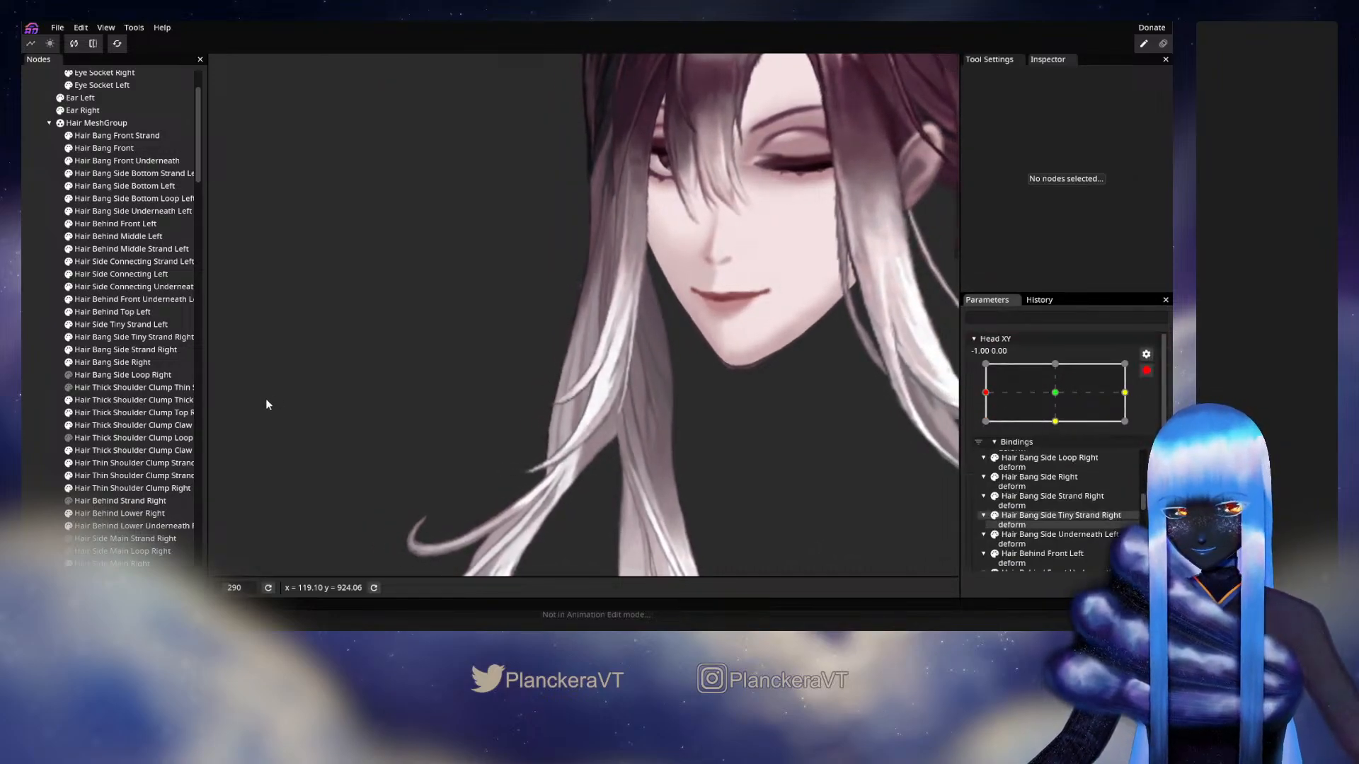
Nudge individual inner and outer-edge vertices along Hair Bang Side Strand Right at the Head XY -1.00, 0.00 keypoint to smooth its curve
left_click(108, 351)
scroll(410, 283, "up", 3)
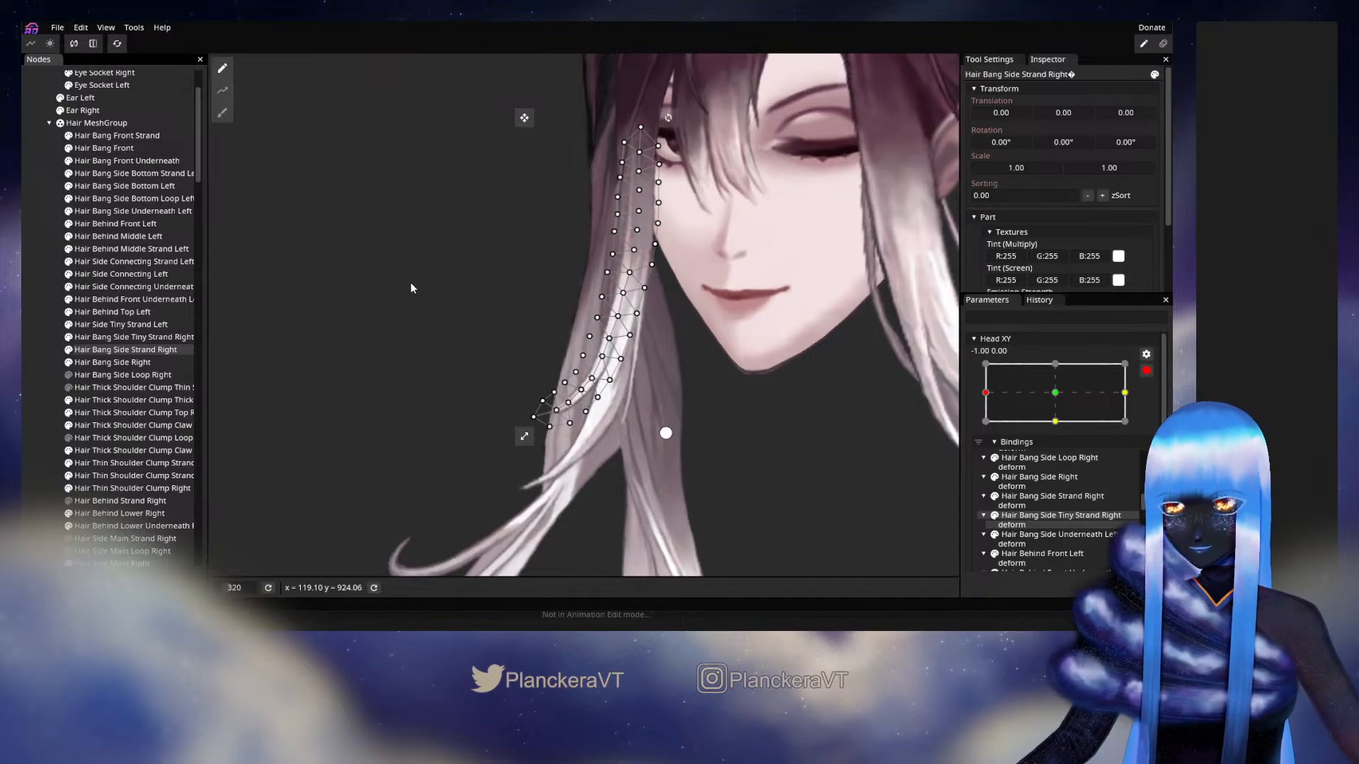
scroll(428, 362, "up", 3)
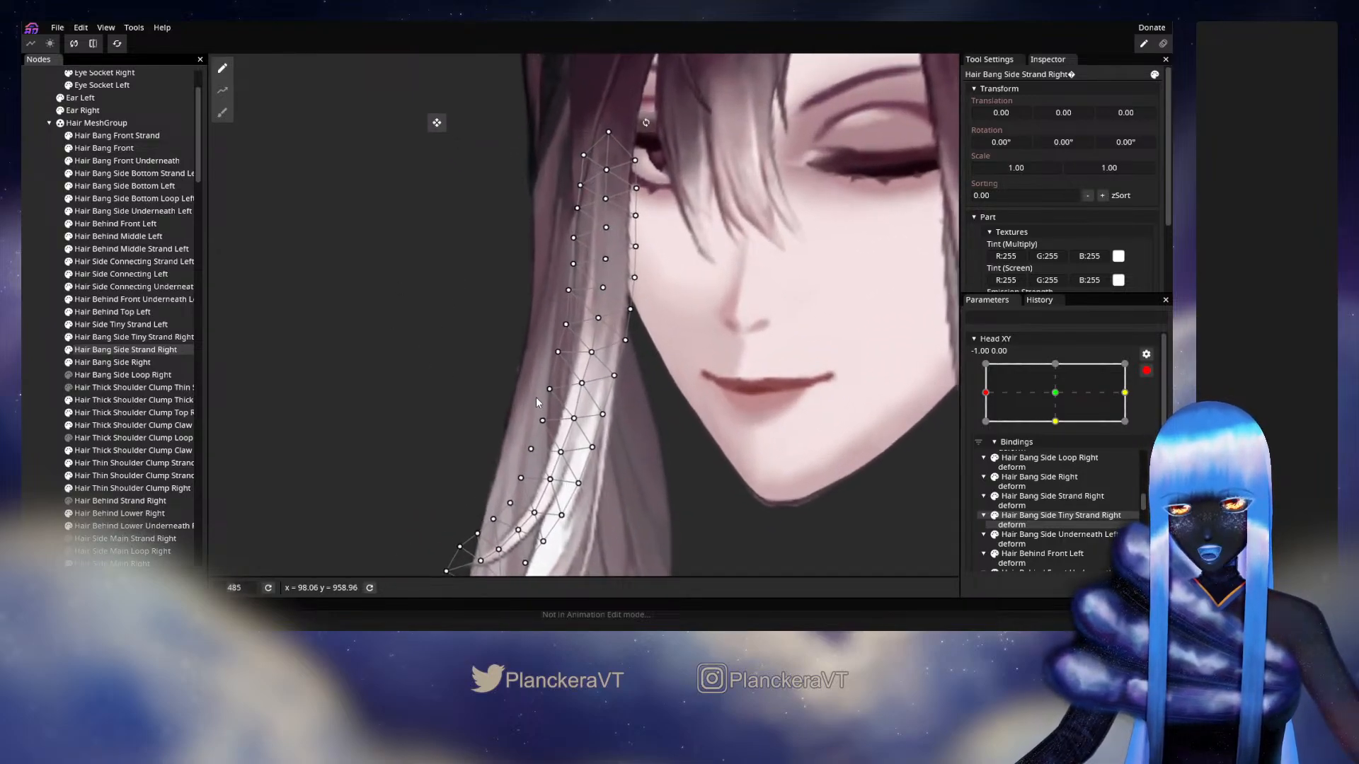
scroll(447, 313, "up", 1)
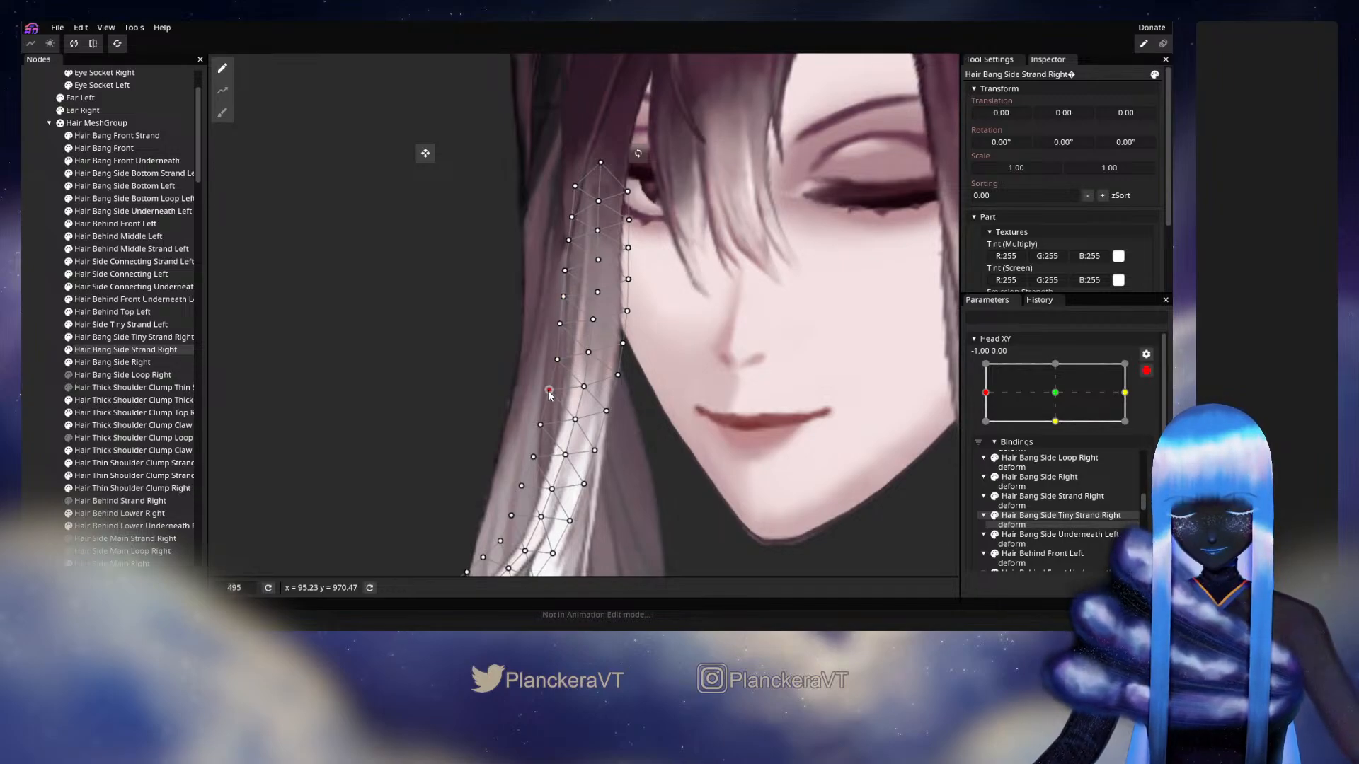
left_click_drag(548, 391, 574, 322)
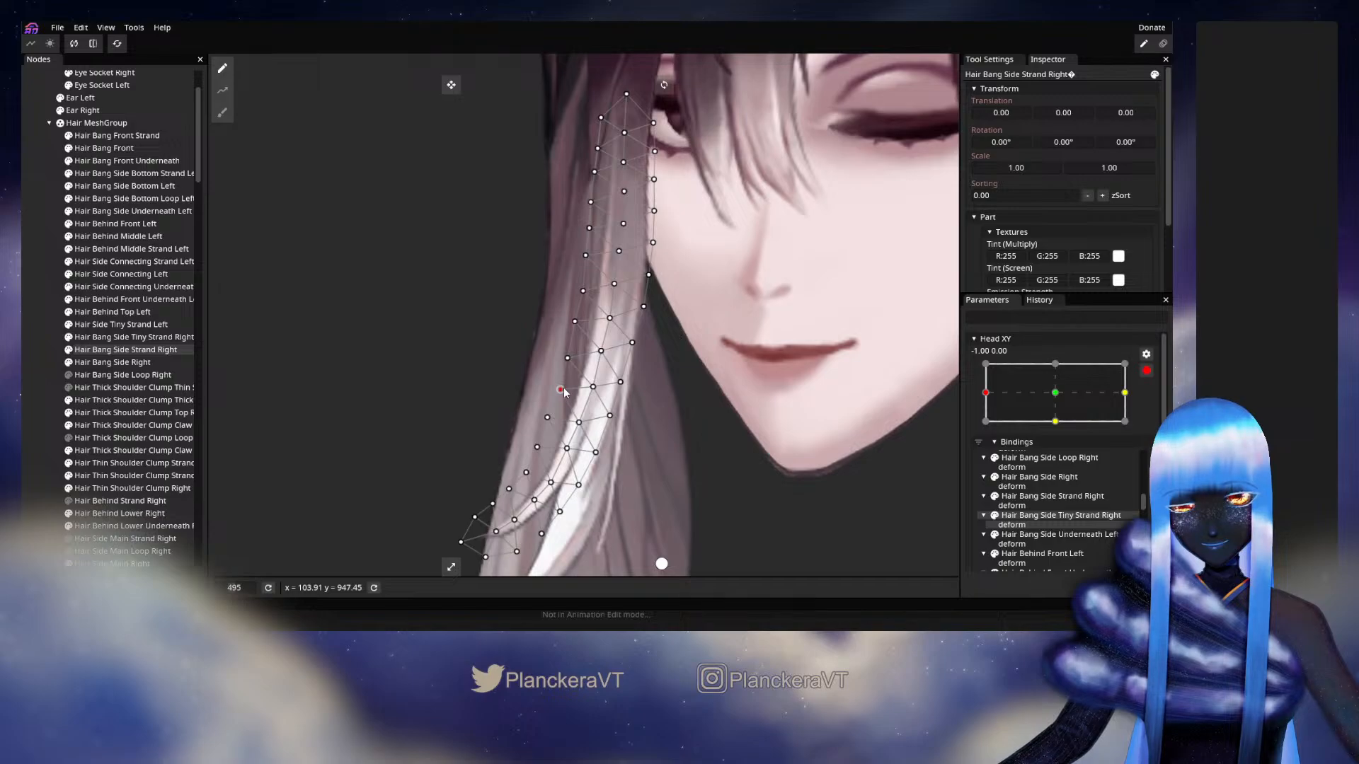
left_click_drag(630, 426, 593, 324)
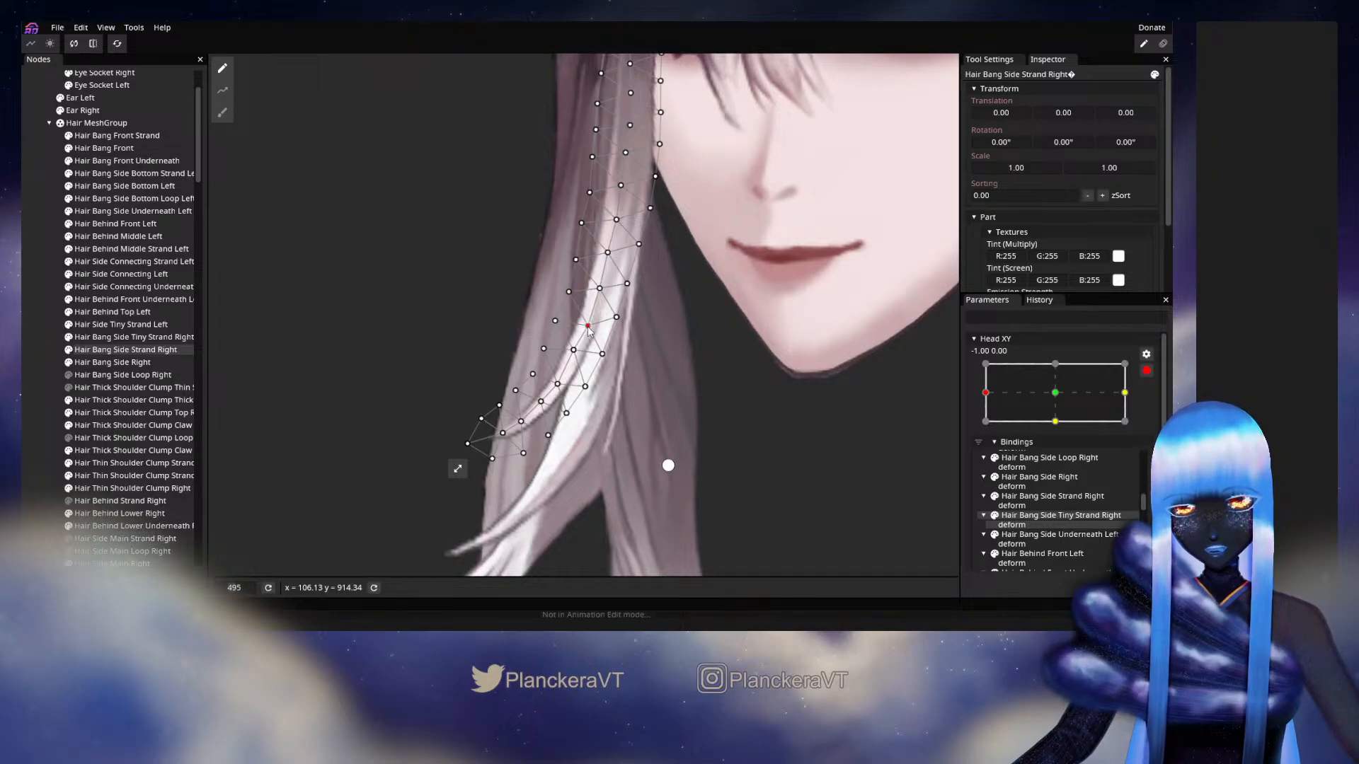
left_click(602, 289)
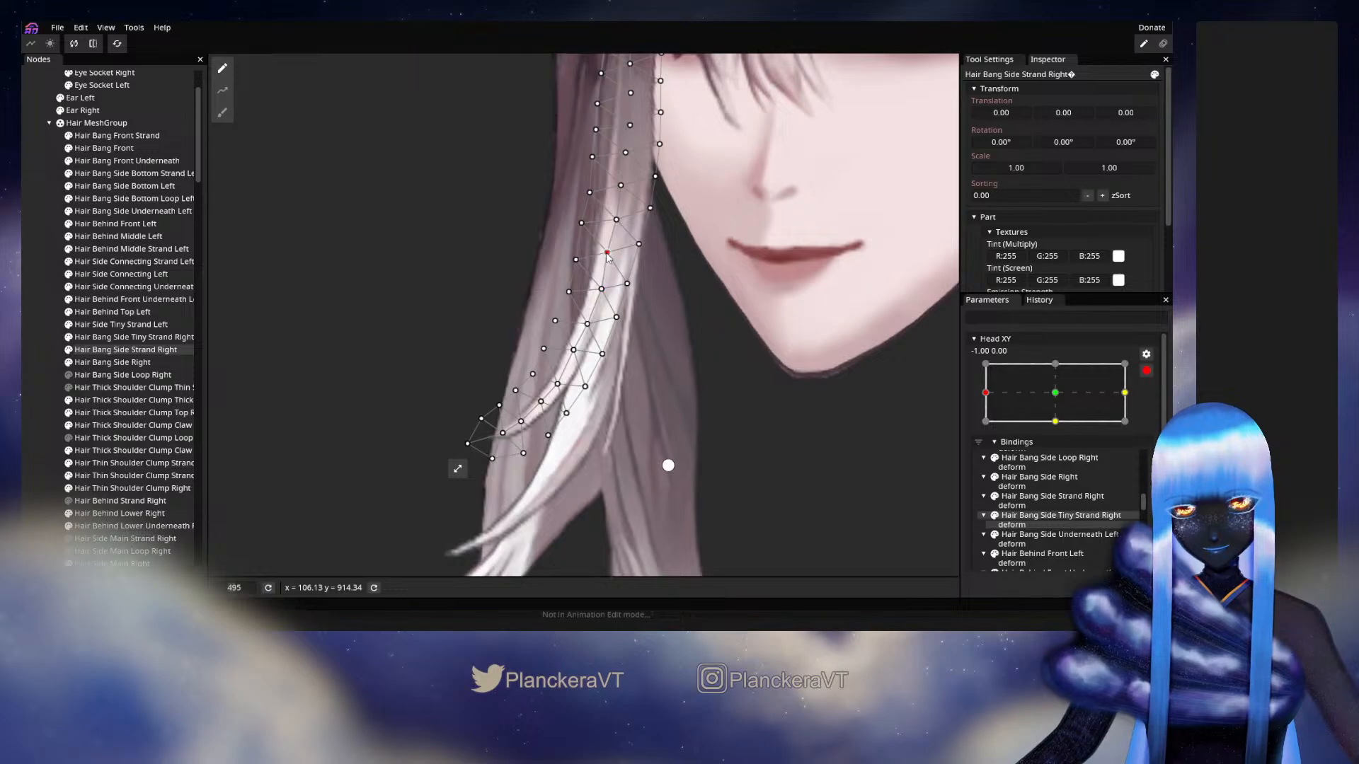
left_click_drag(581, 351, 584, 353)
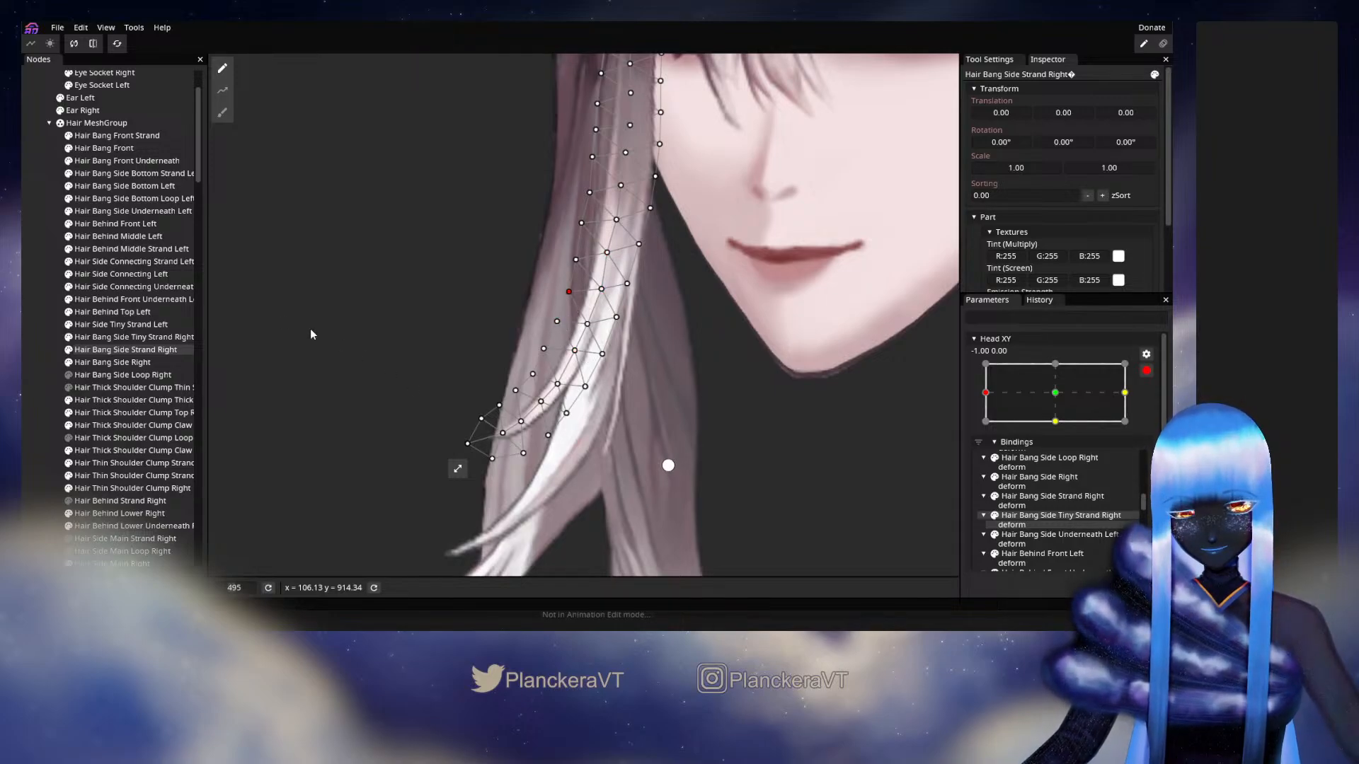
Set the circle brush size to 17.00, brush the lower tip of Hair Bang Side Strand Right slightly inward, and leave its deform editing
left_click(222, 119)
left_click_drag(848, 187, 283, 177)
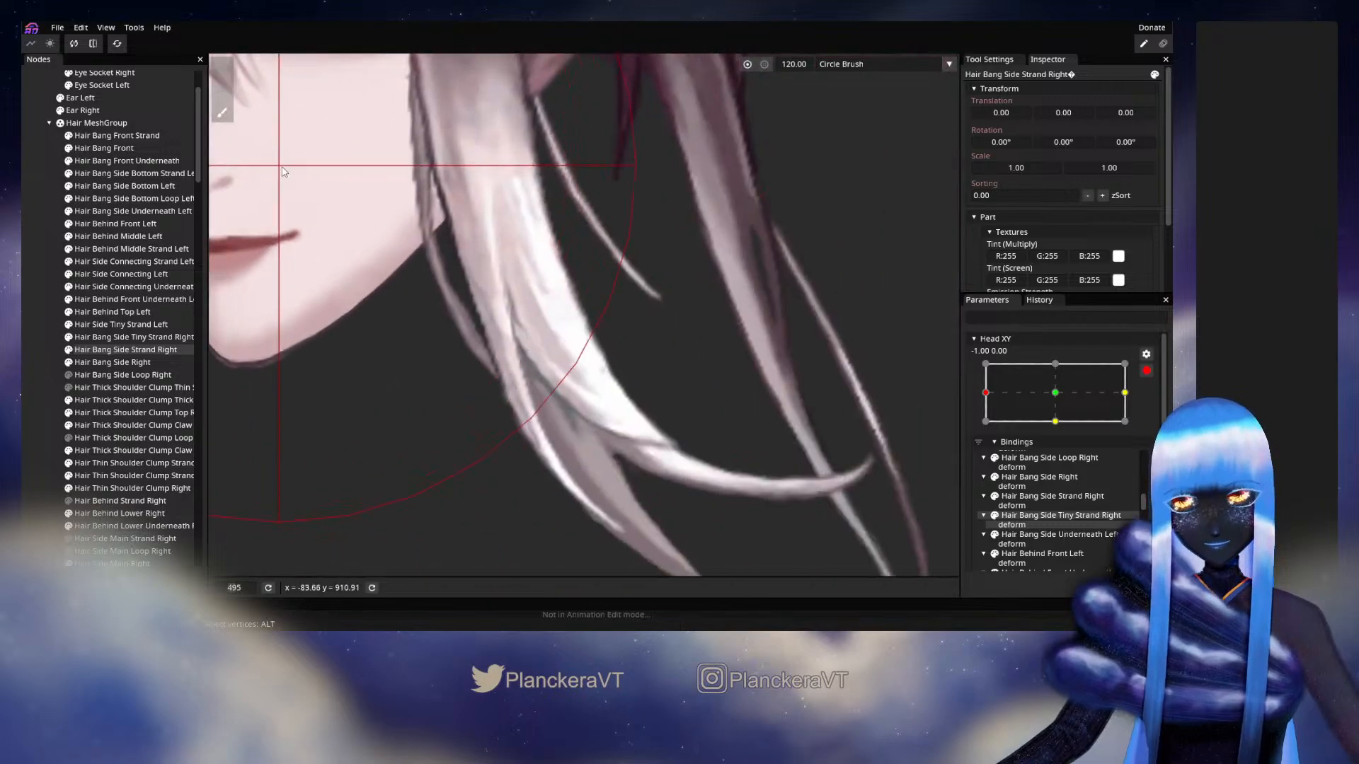
left_click_drag(796, 67, 742, 71)
left_click_drag(565, 272, 1121, 274)
mouse_move(442, 440)
left_mouse_down()
mouse_move(478, 422)
mouse_move(427, 431)
mouse_move(499, 422)
mouse_move(474, 426)
mouse_move(491, 397)
left_mouse_up()
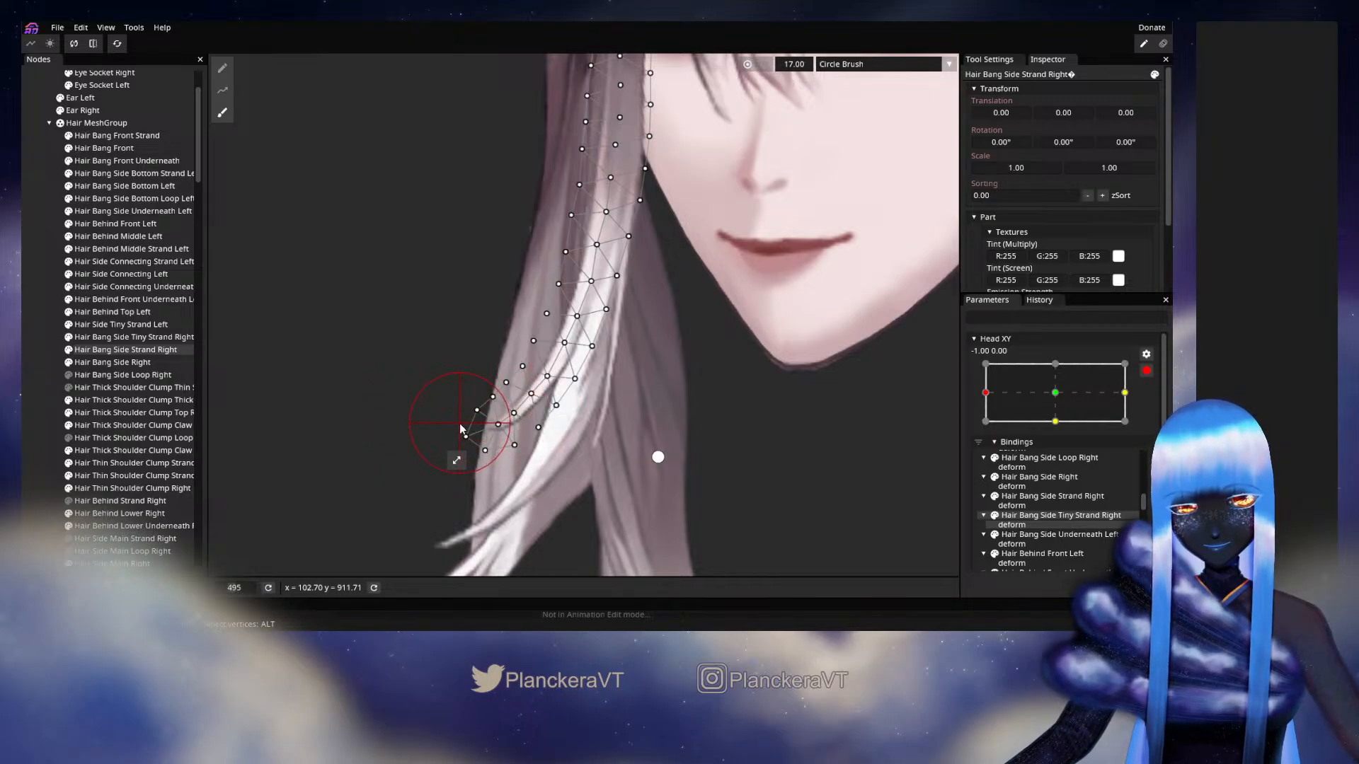
left_click(35, 375)
scroll(681, 422, "down", 5)
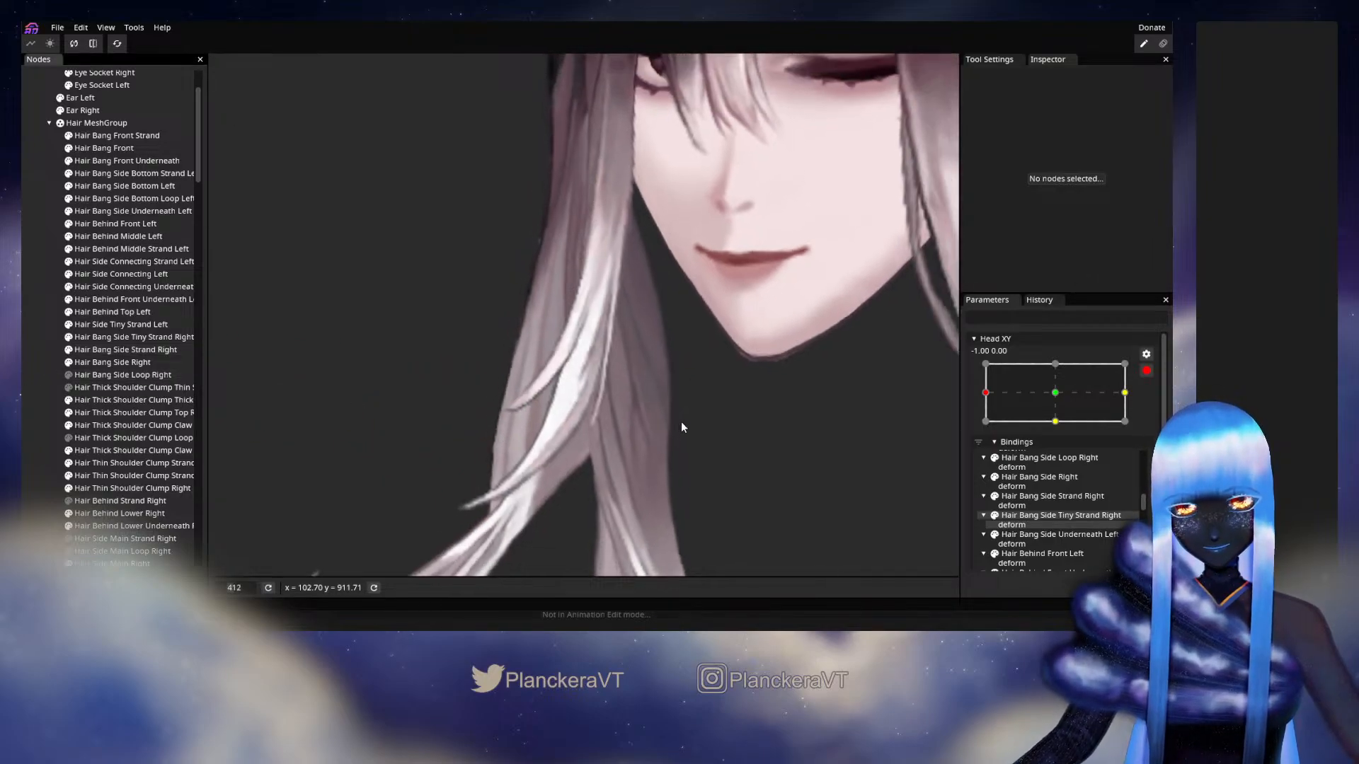
Disarm Head XY to preview the side bangs around the head's -1.00 side, and arm the parameter at -1.00, 1.00
left_click(1146, 371)
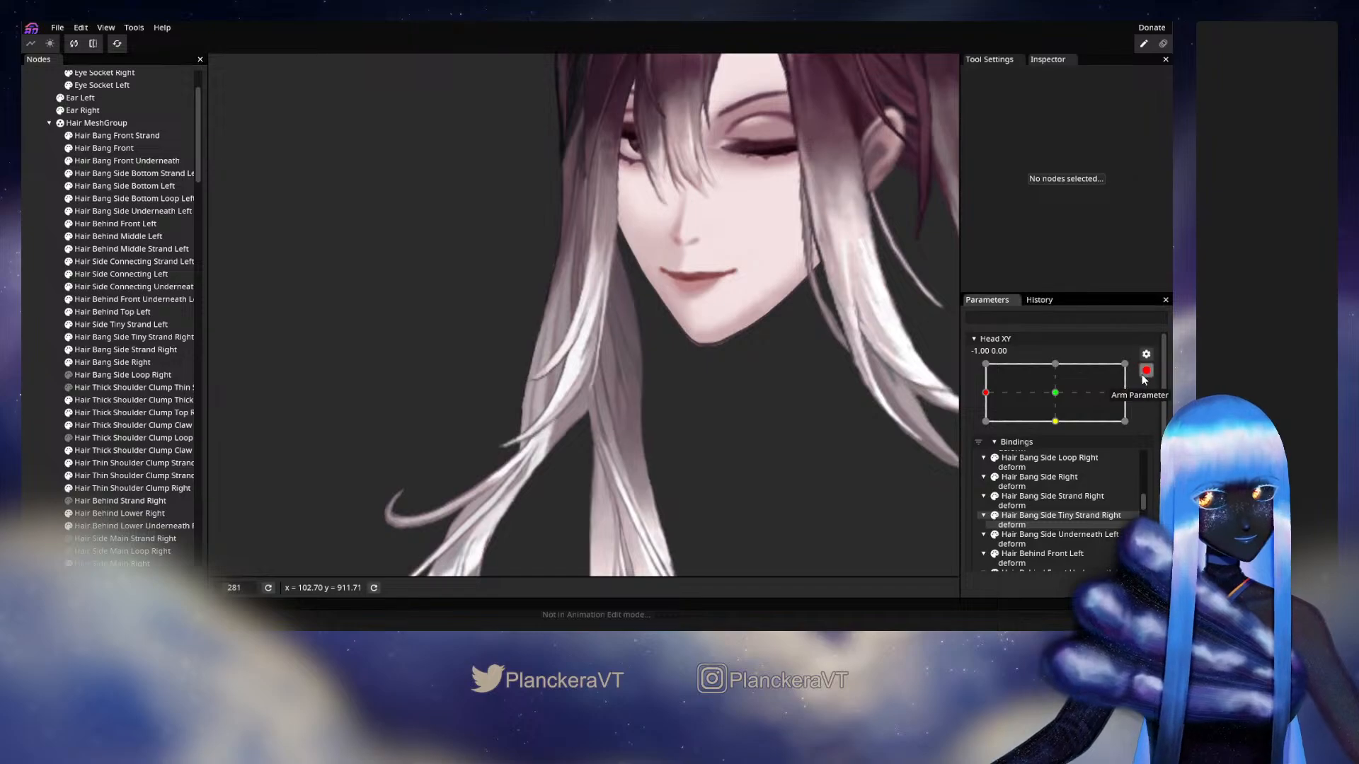
mouse_move(990, 429)
left_mouse_down()
mouse_move(1049, 426)
mouse_move(986, 410)
mouse_move(1048, 414)
mouse_move(981, 403)
left_mouse_up()
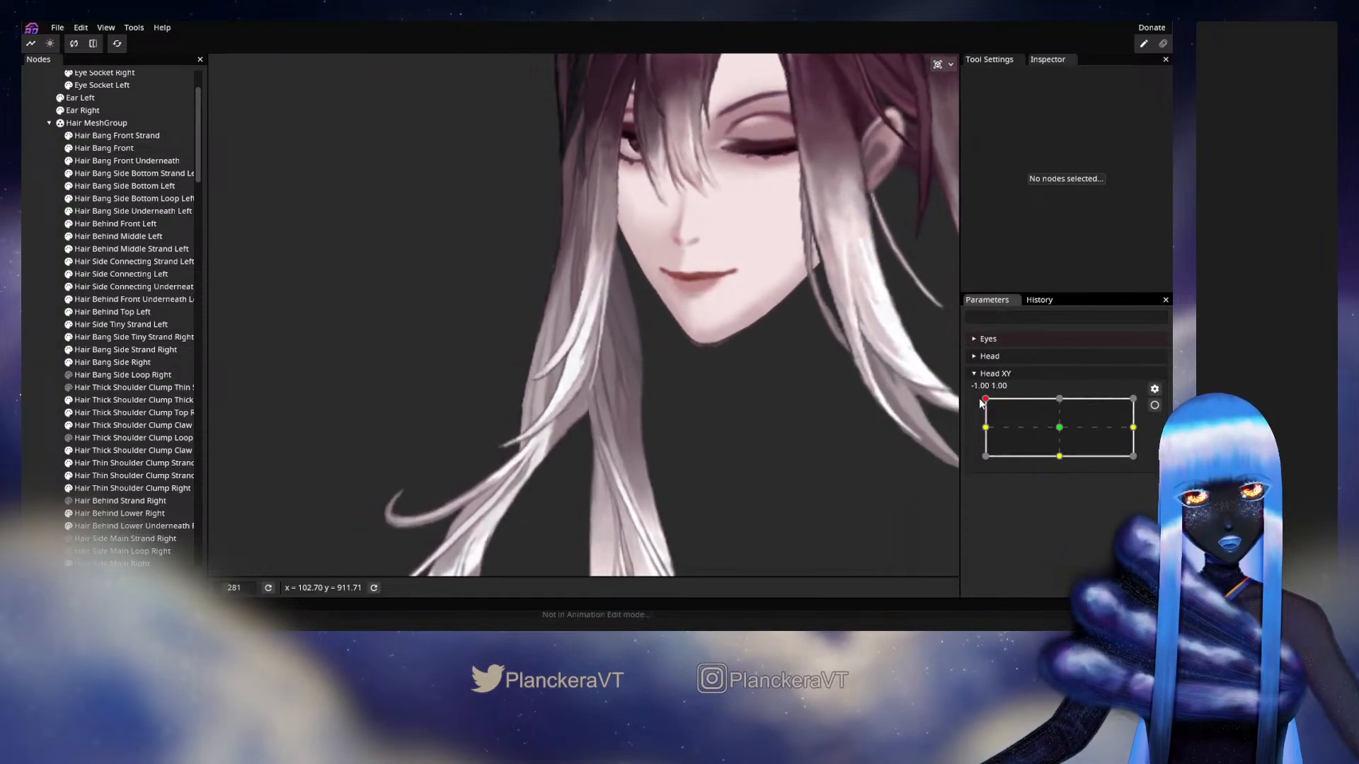
left_click(1153, 405)
Nudge the centre-line vertices in the upper half of Hair Bang Side Strand Right at the Head XY -1.00, 1.00 keypoint
scroll(611, 286, "up", 8)
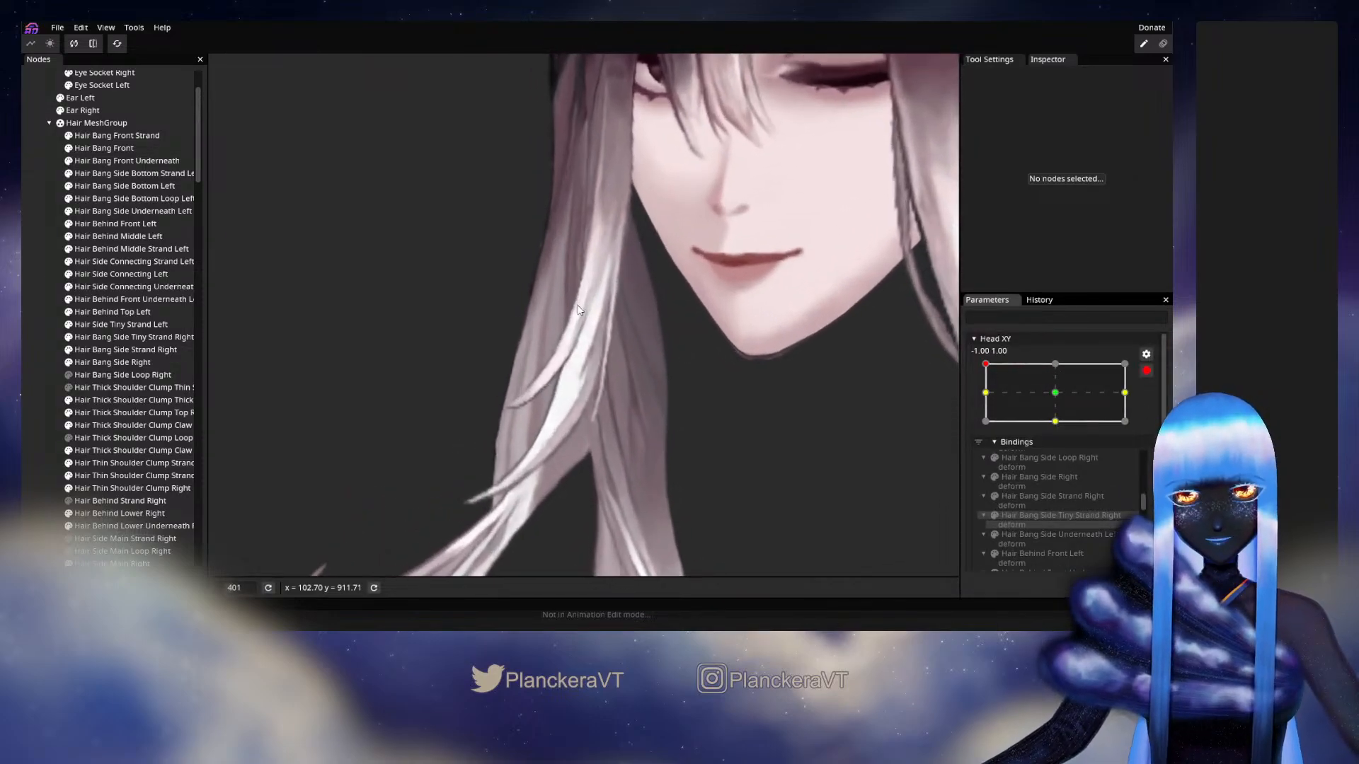
left_click_drag(613, 288, 588, 391)
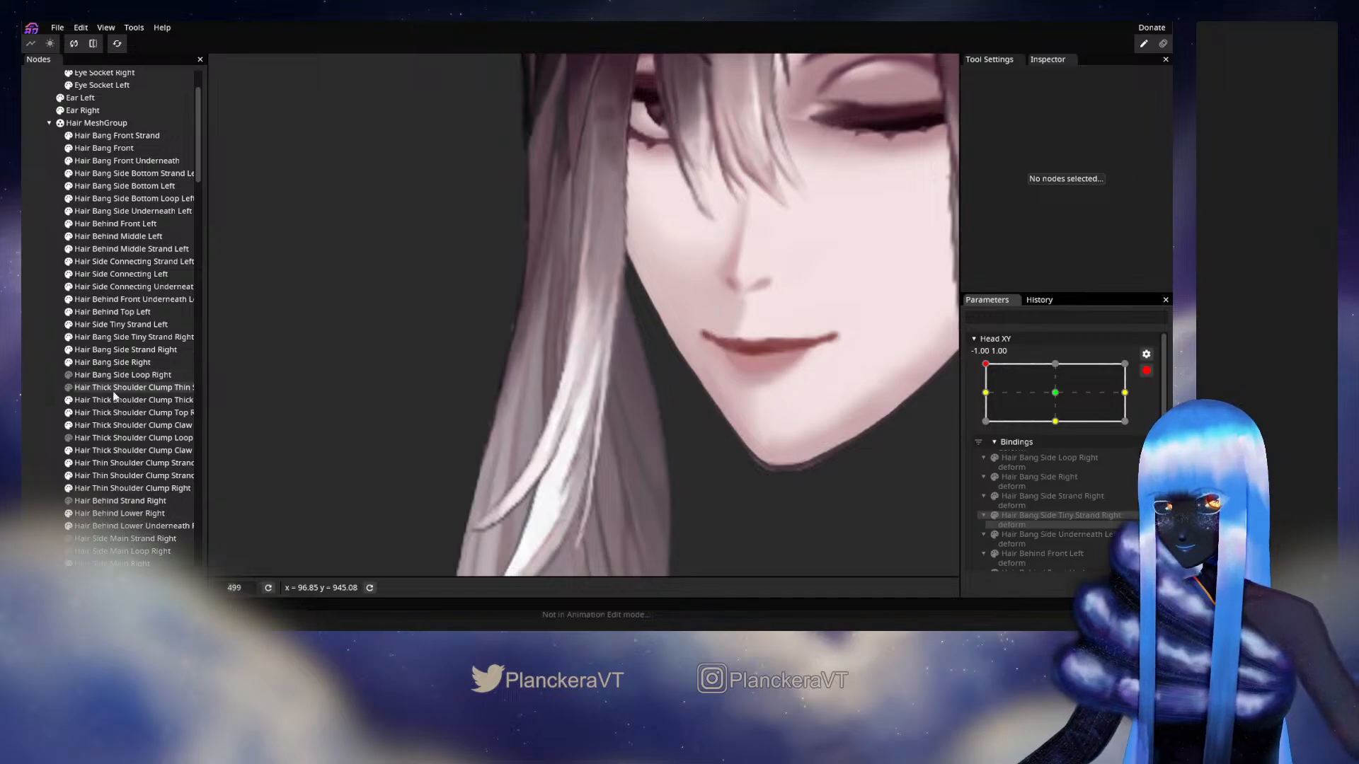
left_click(106, 350)
scroll(414, 275, "up", 3)
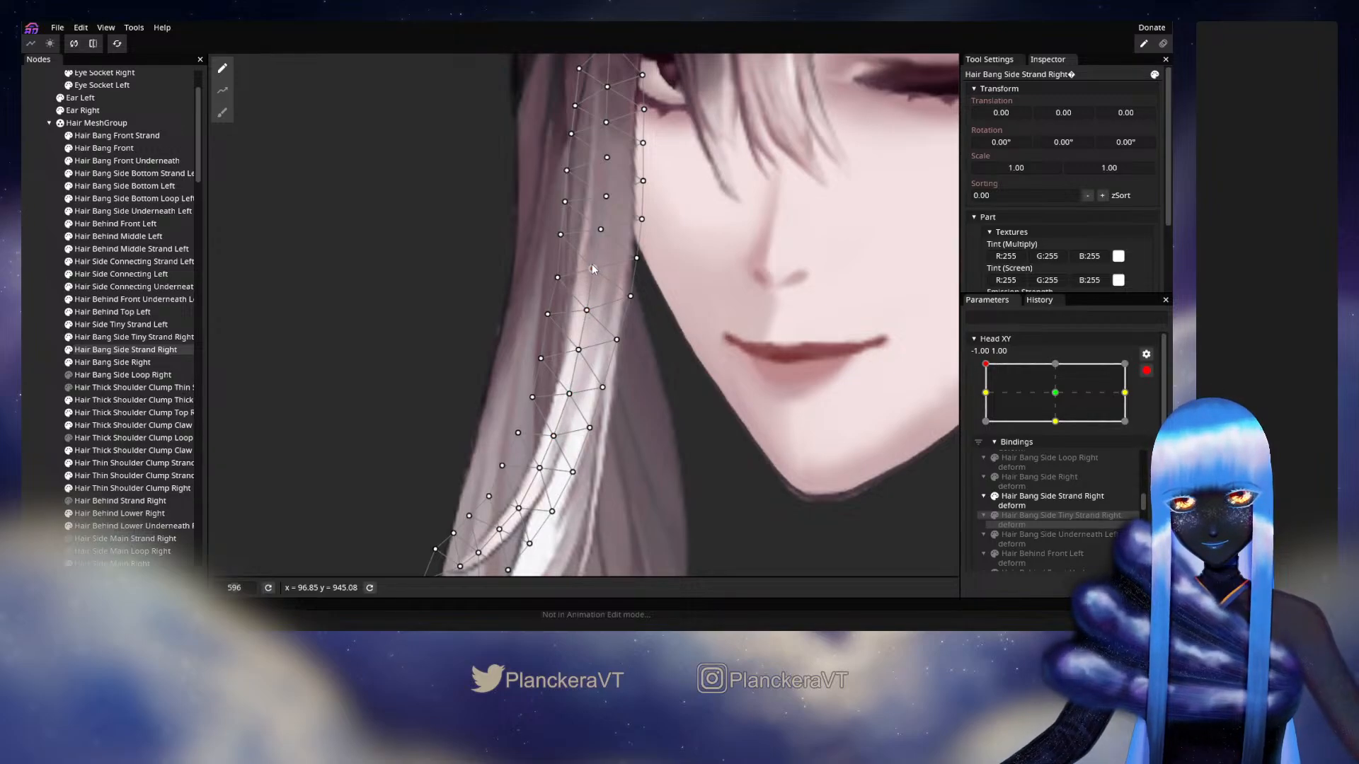
left_click(601, 229)
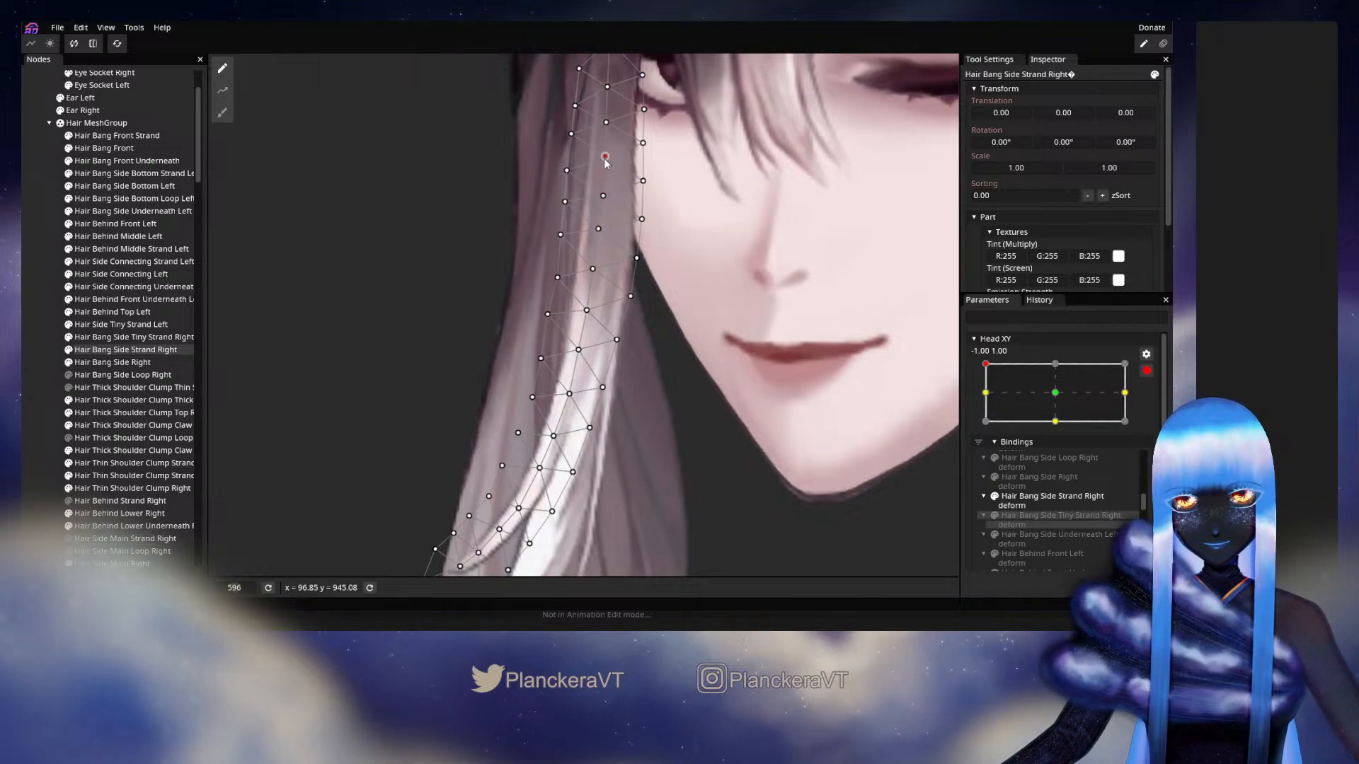
left_click_drag(610, 181, 611, 292)
left_click_drag(603, 235, 600, 235)
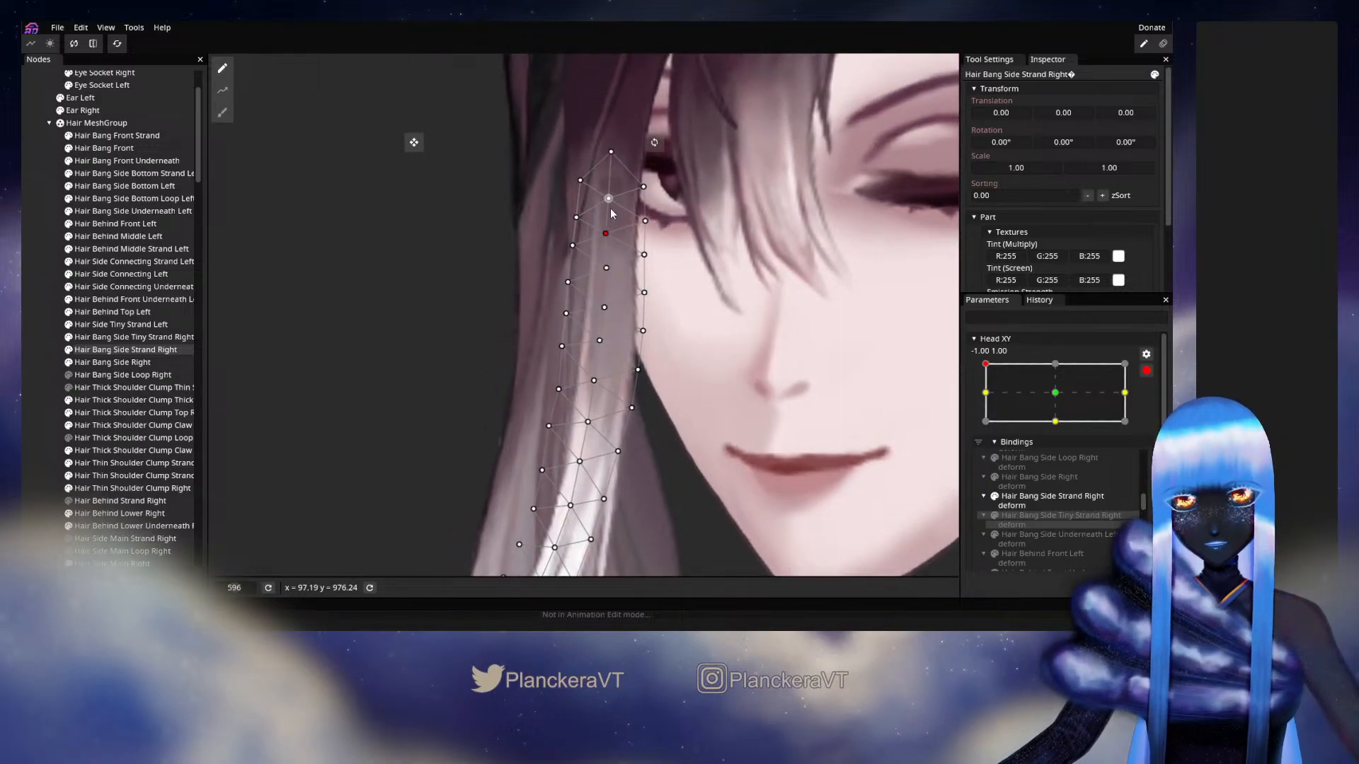
left_click_drag(614, 340, 642, 315)
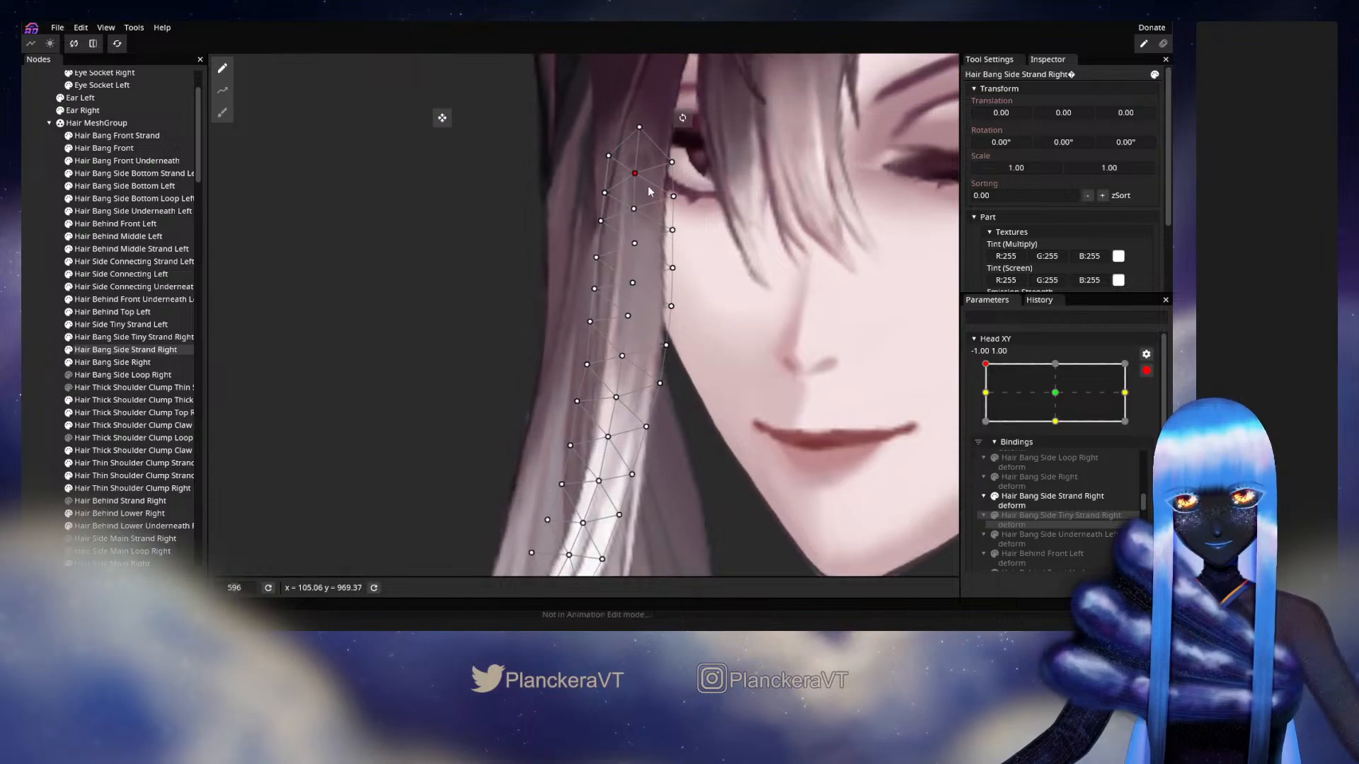
left_click(640, 127)
Compare the strand at Head XY 0.00, 0.00, and try shifting an outer-edge vertex of Hair Bang Side Strand Right outward at -1.00, 0.00
left_click(1055, 393)
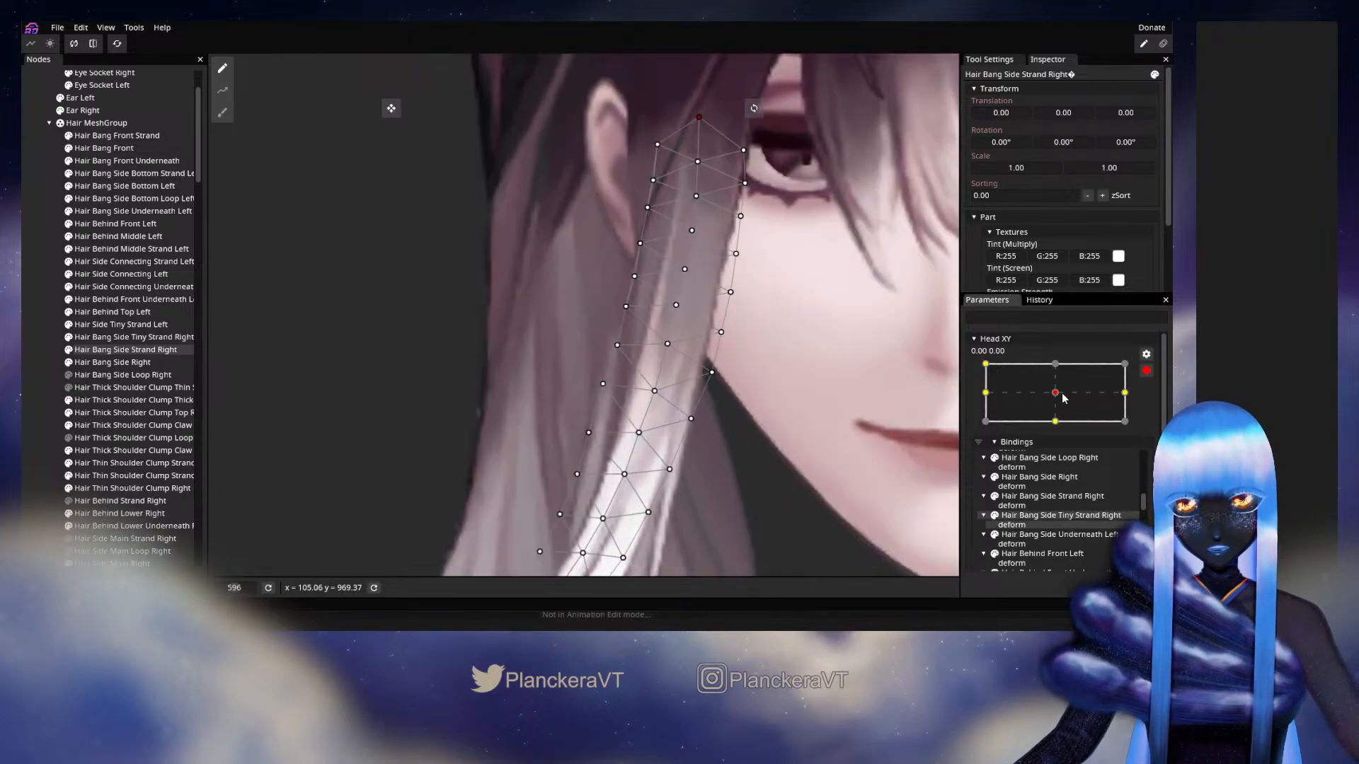
left_click(985, 392)
left_click_drag(532, 455, 646, 339)
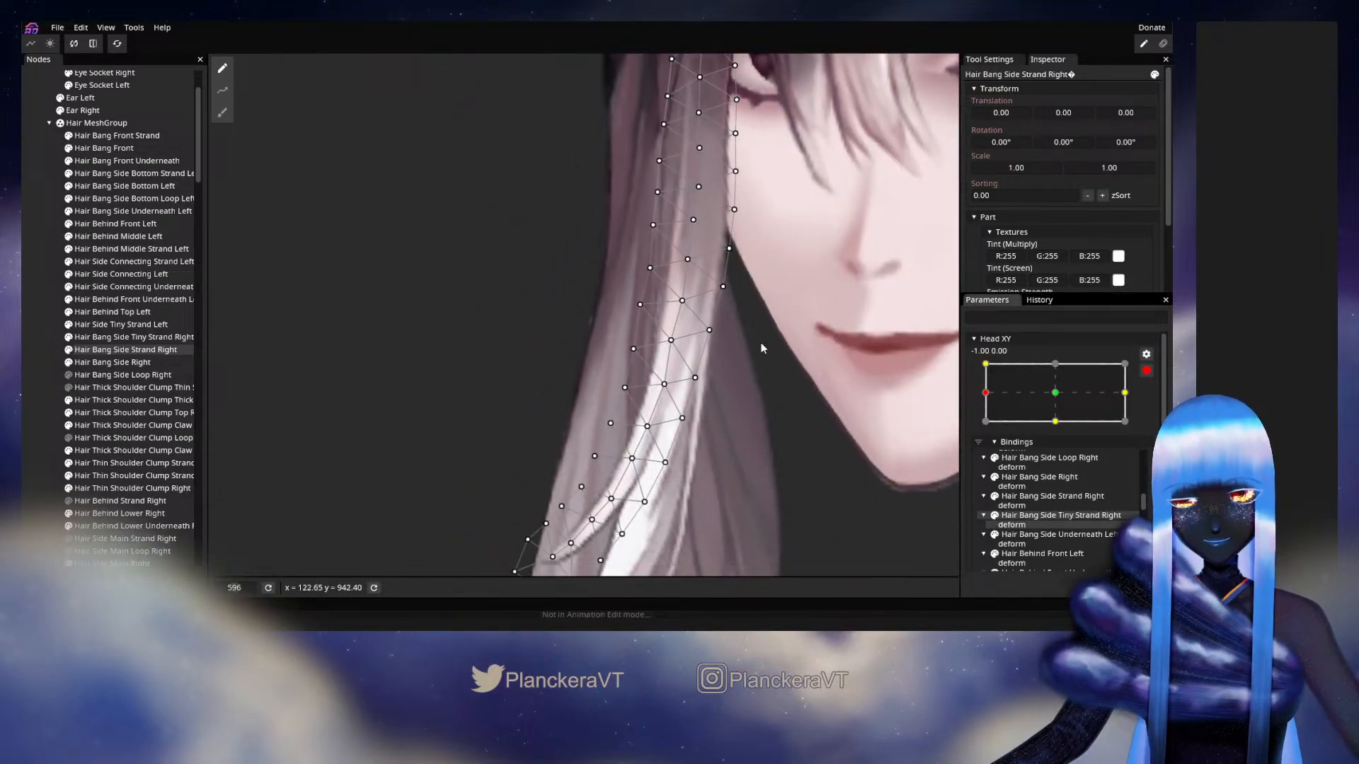
left_click(681, 300)
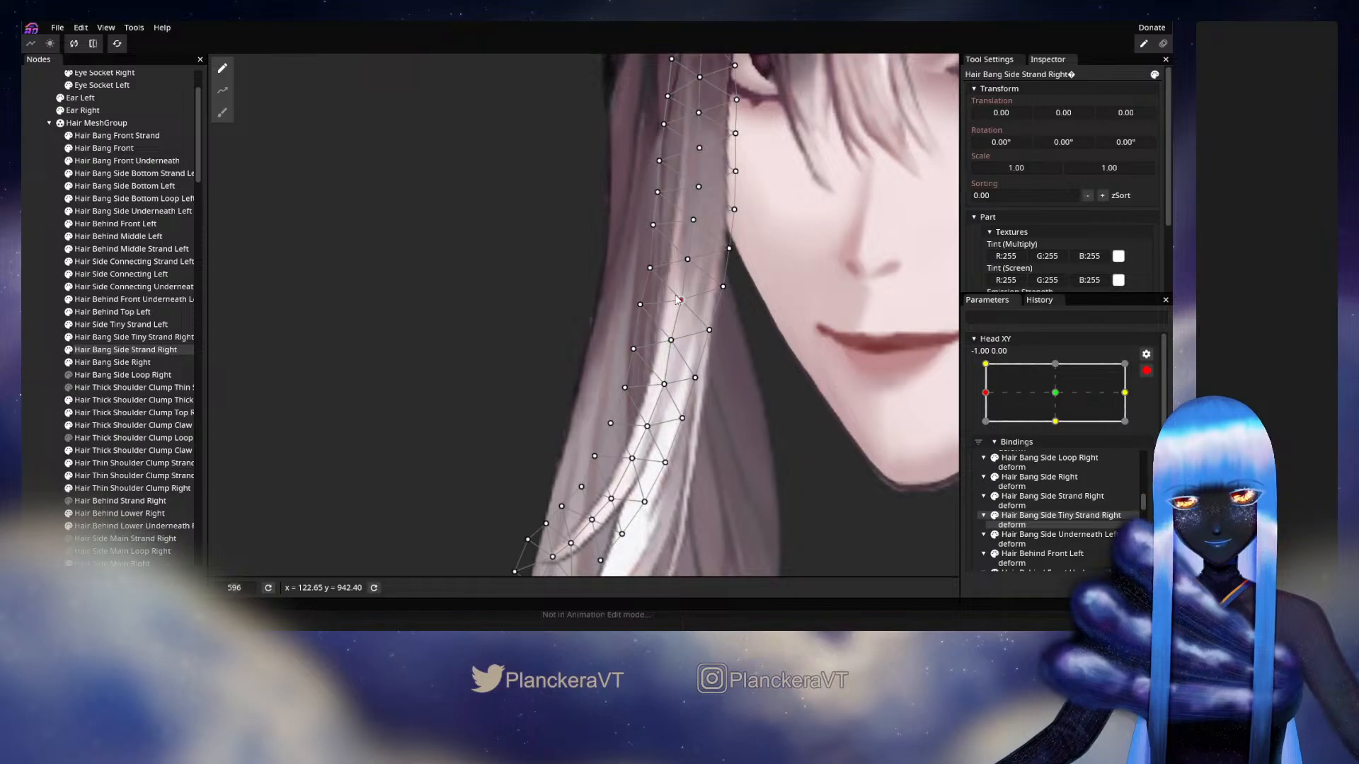
left_click_drag(640, 304, 628, 310)
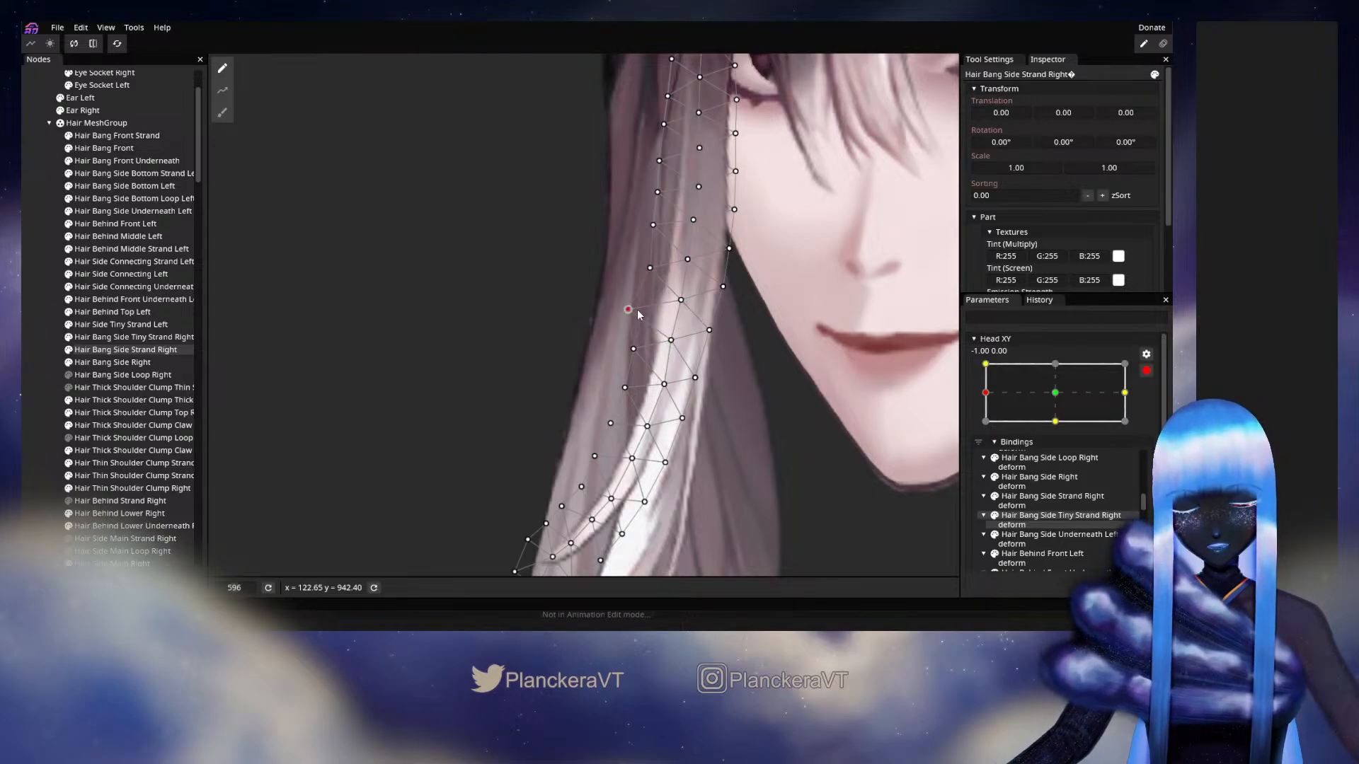
left_click(34, 372)
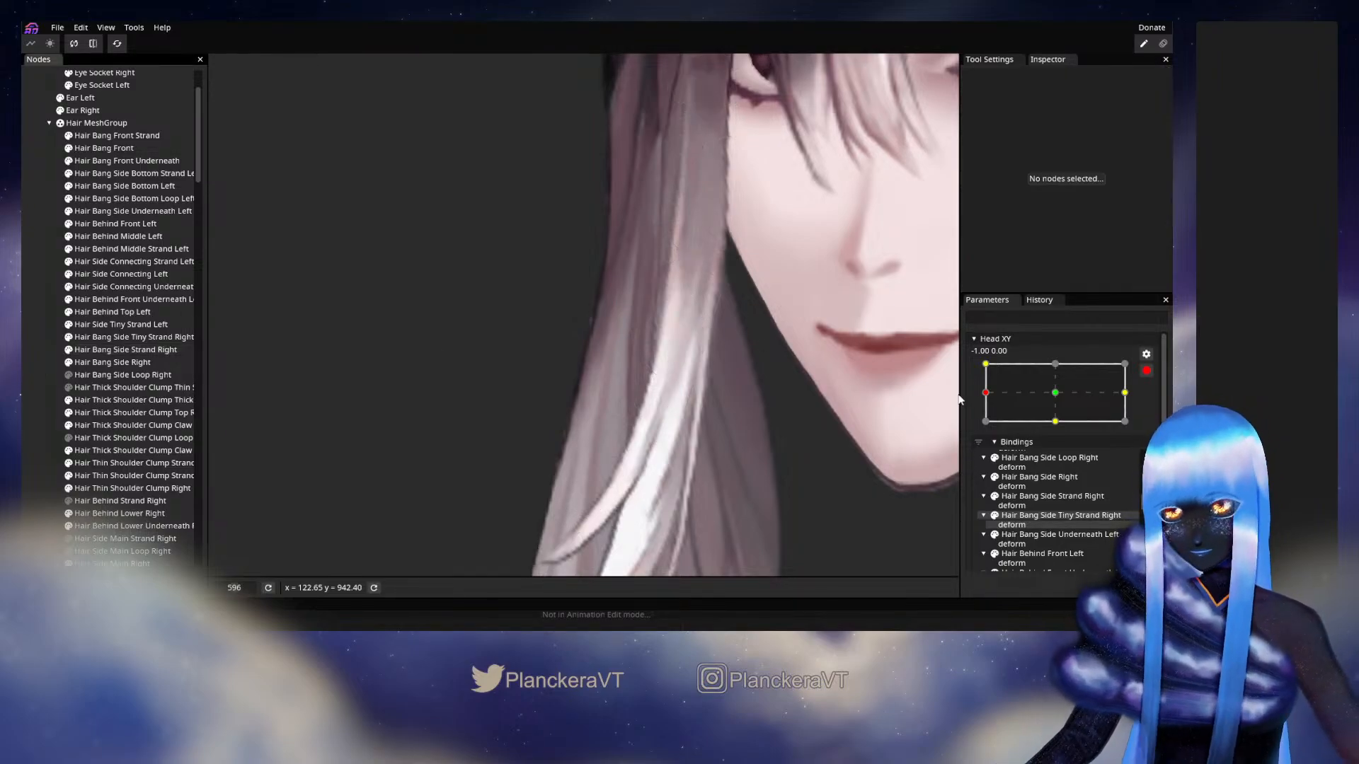
Copy the Hair Bang Side Strand Right deform from Head XY -1.00, 1.00 to -1.00, 0.00, and unset the -1.00, 1.00 keypoint
left_click(985, 363)
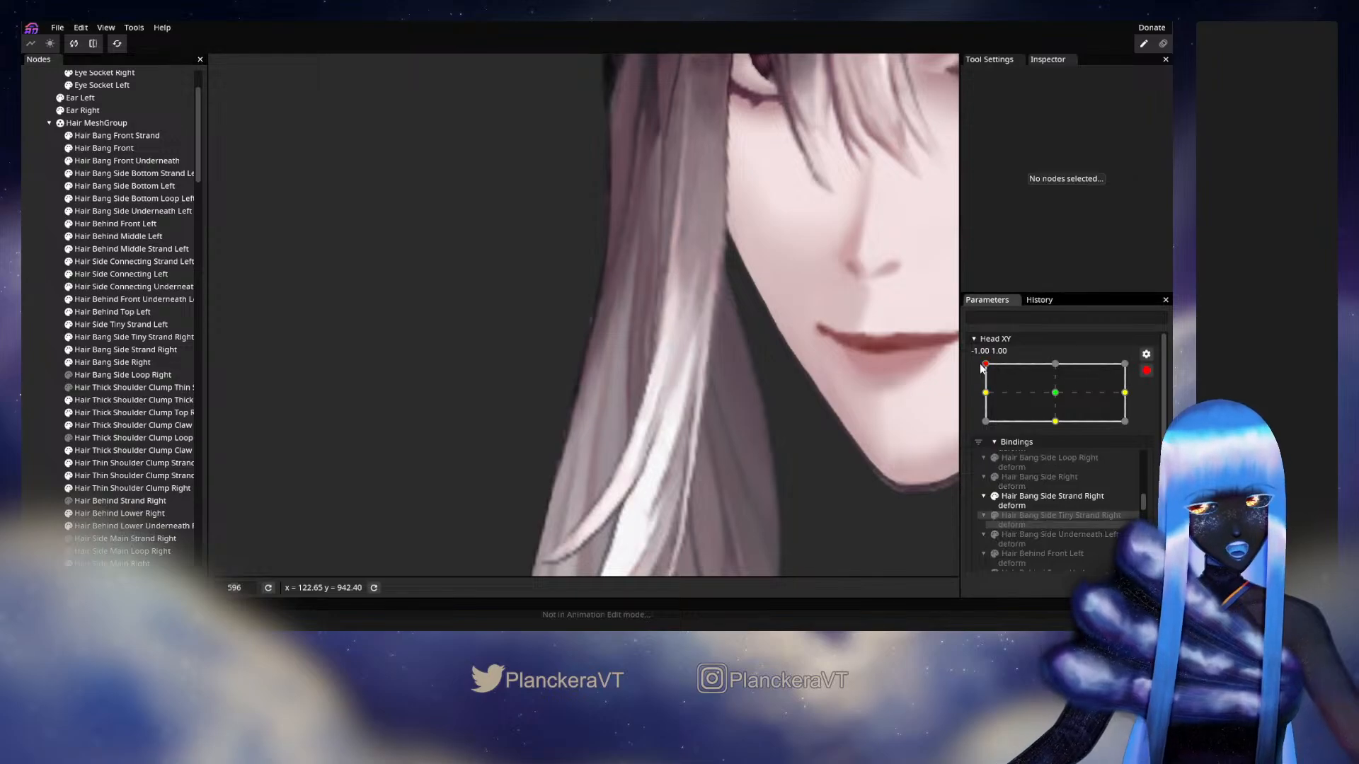
right_click(1059, 494)
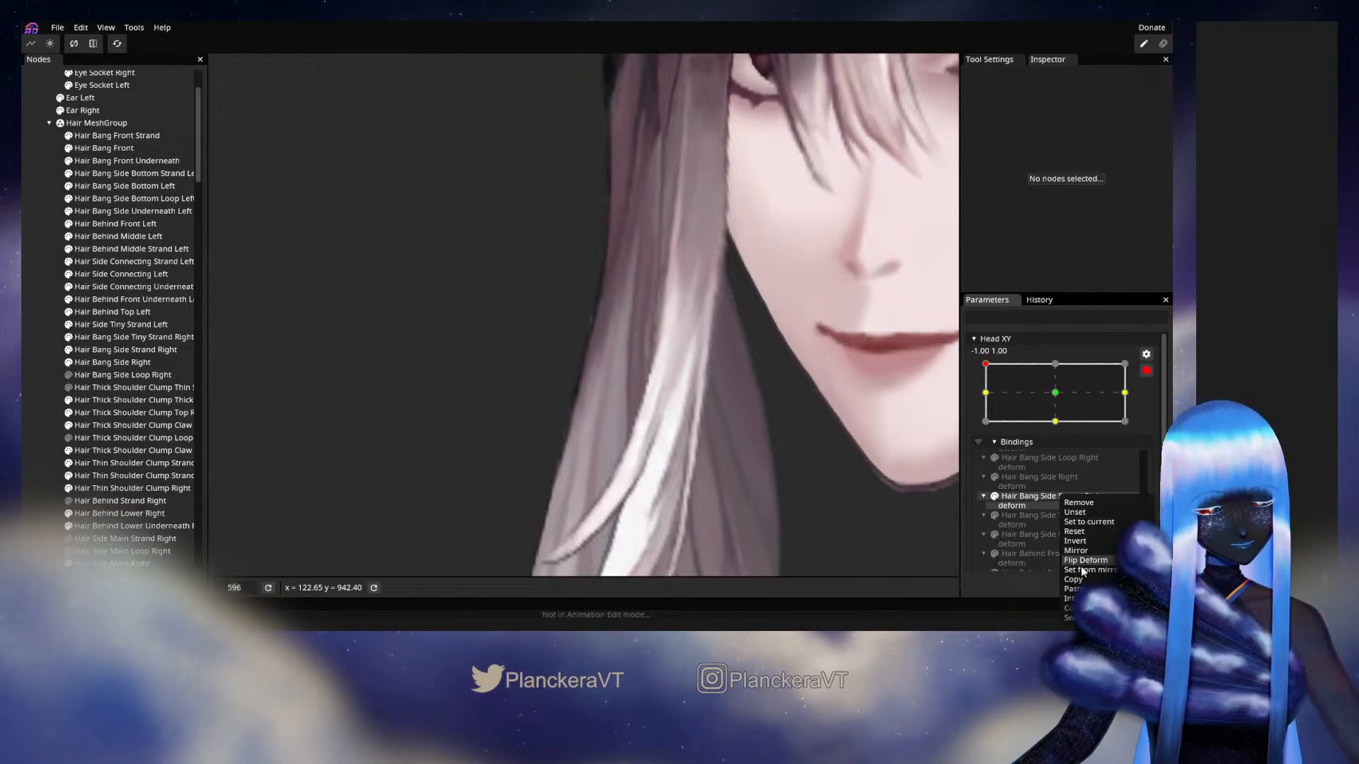
left_click(1064, 532)
left_click(985, 392)
right_click(1055, 497)
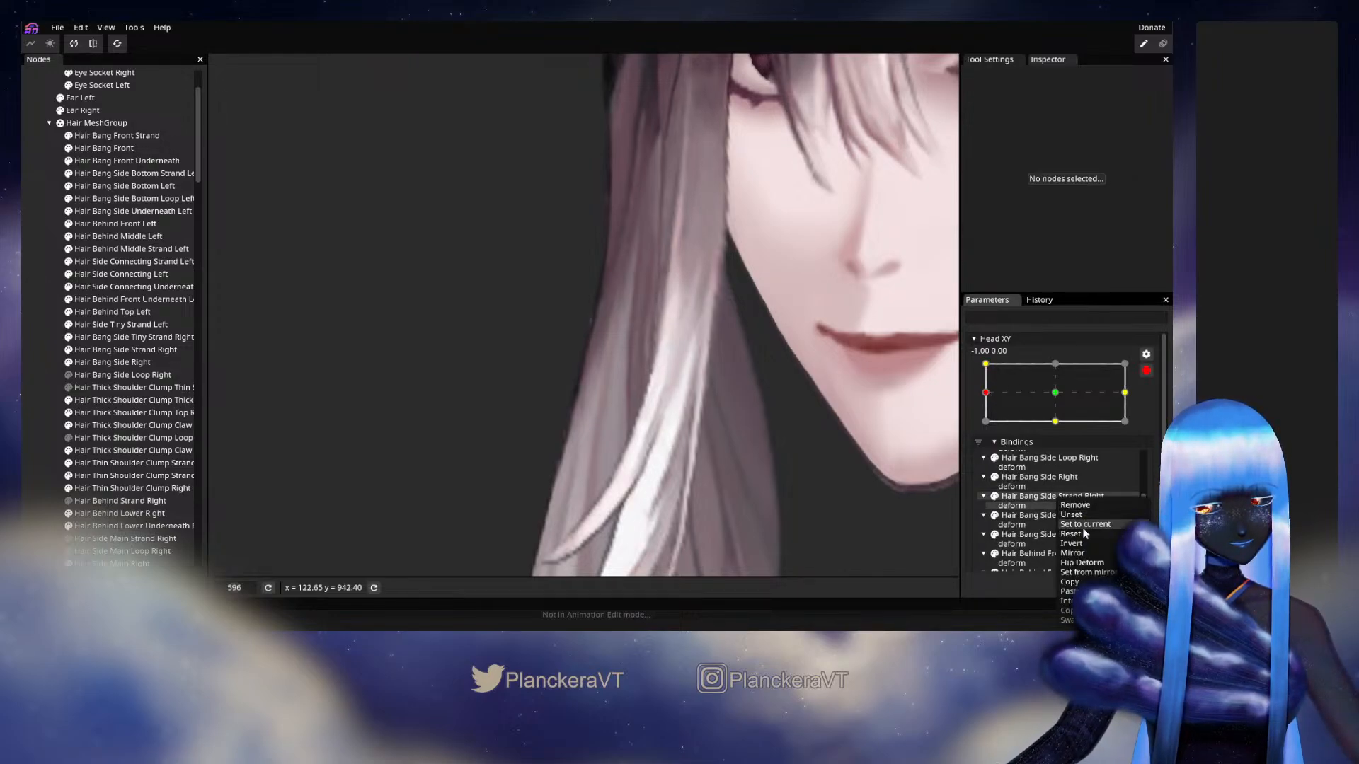
left_click(1070, 582)
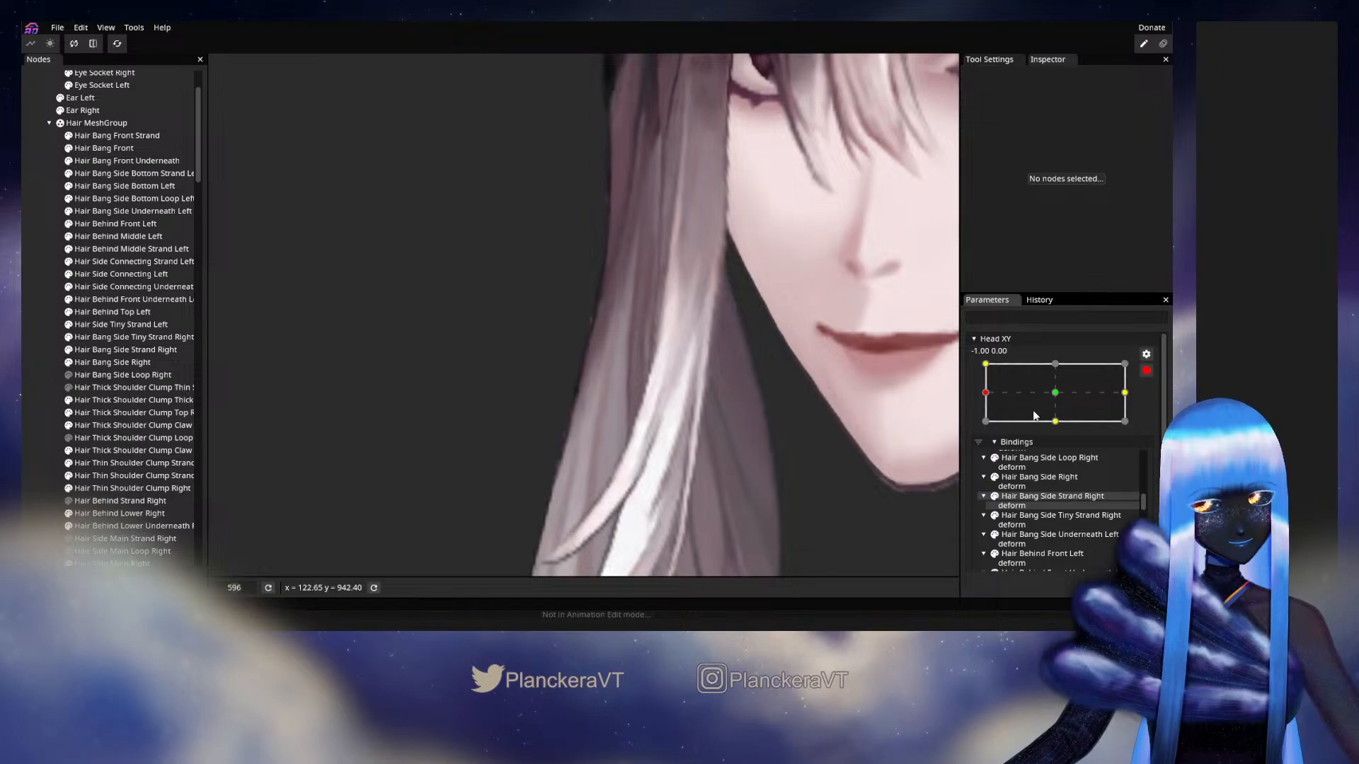
left_click(985, 364)
right_click(987, 366)
left_click(1012, 425)
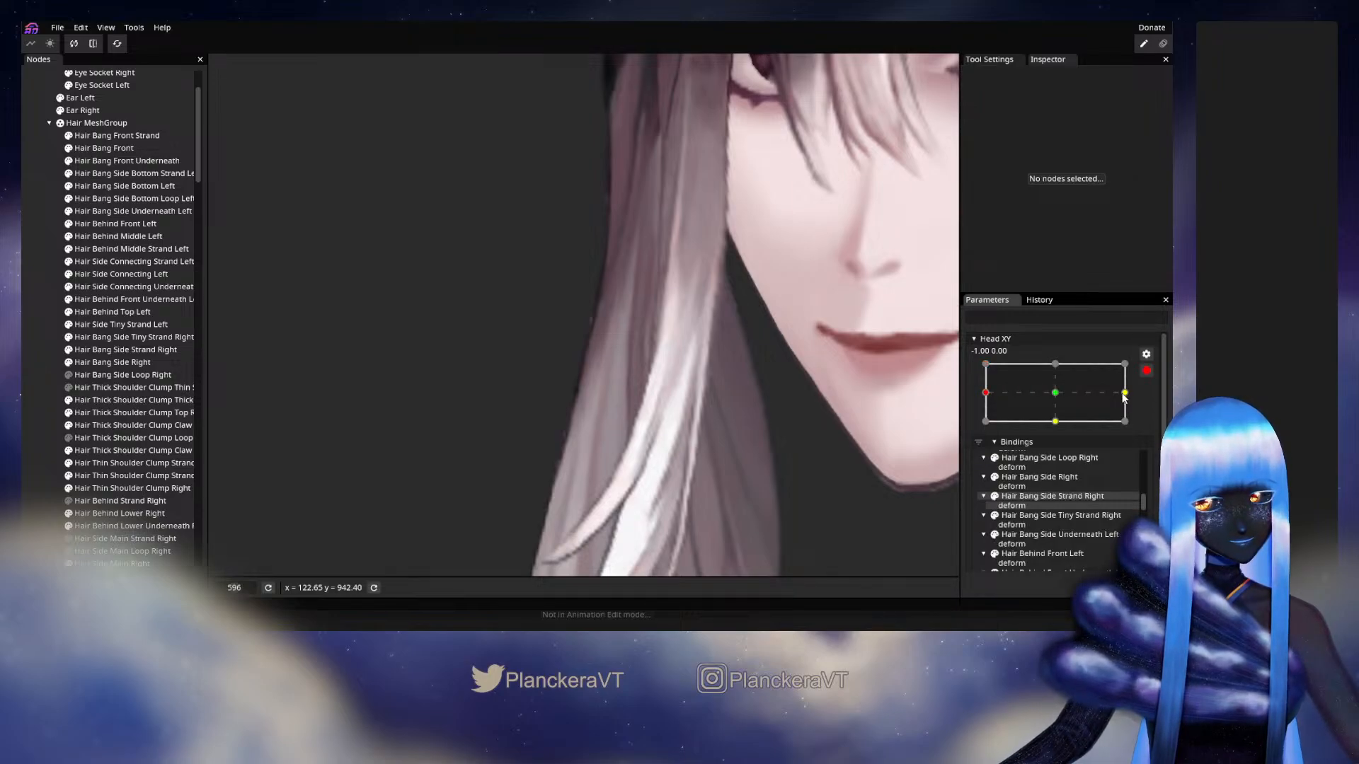
Preview the transferred strand deform by moving Head XY with the parameter disarmed, and resume editing at -1.00, 0.00
left_click(1146, 370)
mouse_move(985, 428)
left_mouse_down()
mouse_move(1069, 435)
mouse_move(981, 435)
left_mouse_up()
left_click(1155, 406)
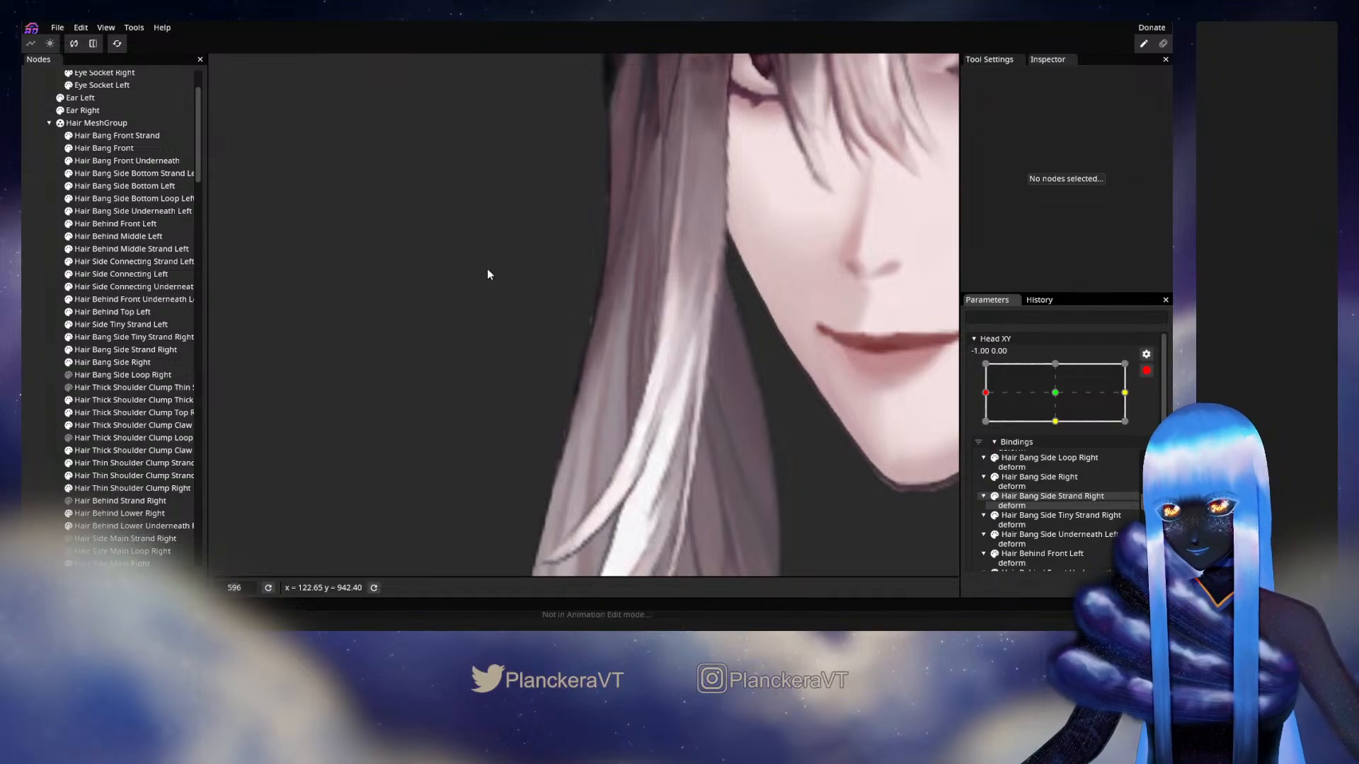
Nudge the centre-line vertices in the lower half of Hair Bang Side Strand Right at the Head XY -1.00, 0.00 keypoint
left_click(109, 338)
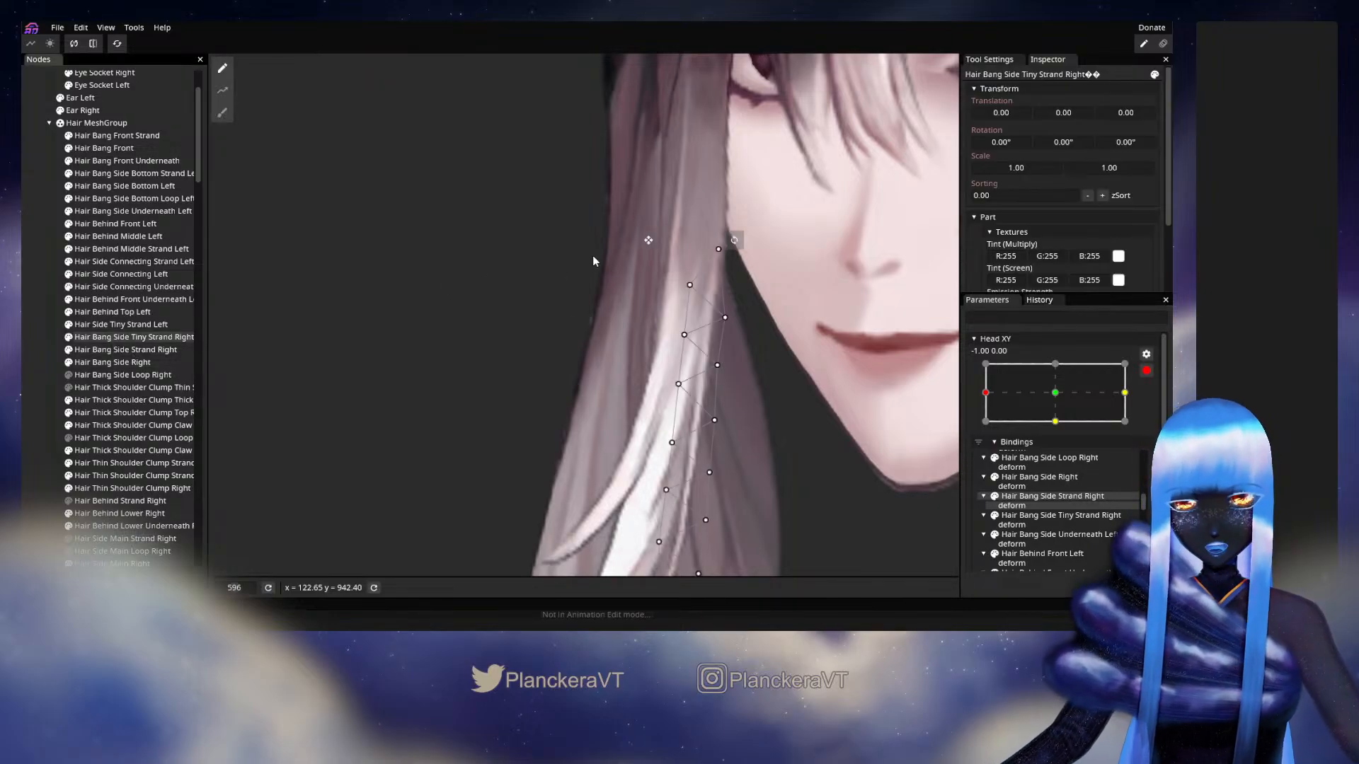
left_click(121, 349)
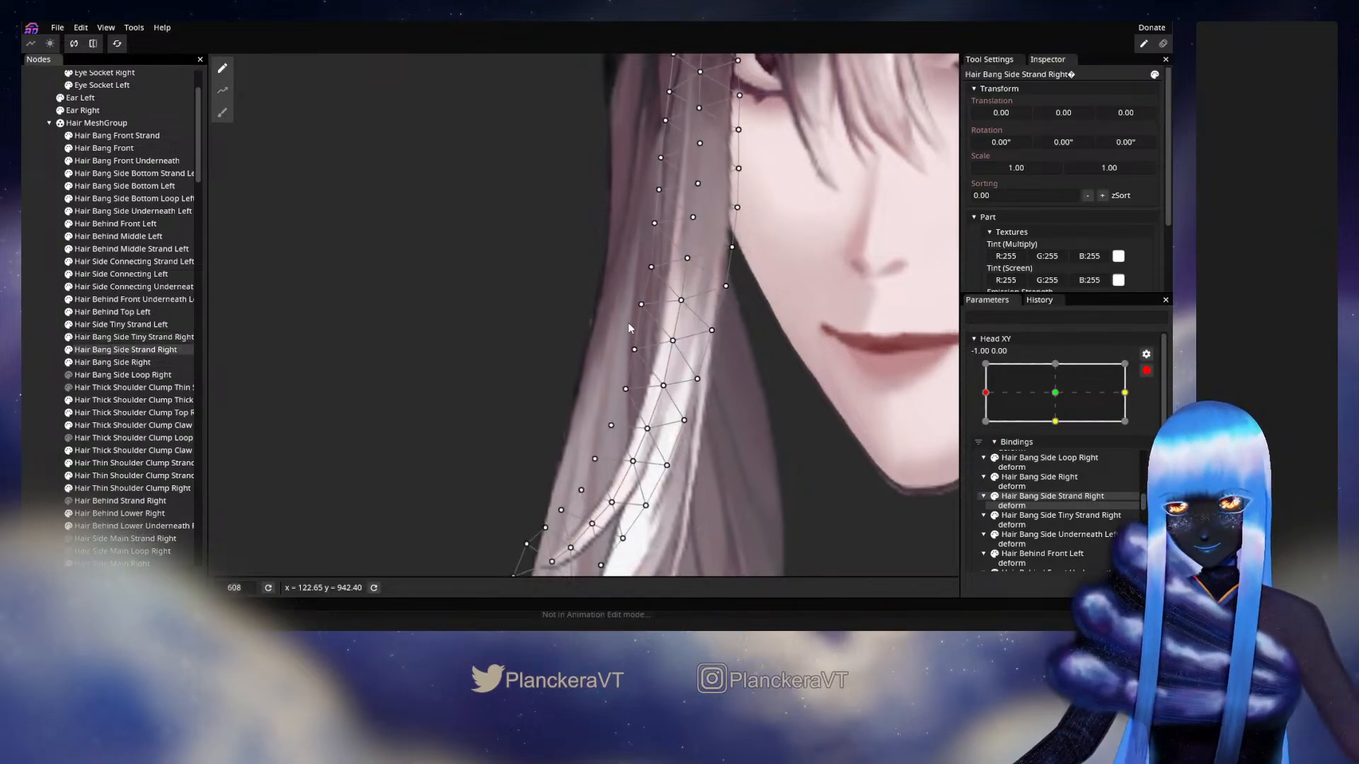
scroll(627, 319, "up", 2)
scroll(626, 296, "up", 1)
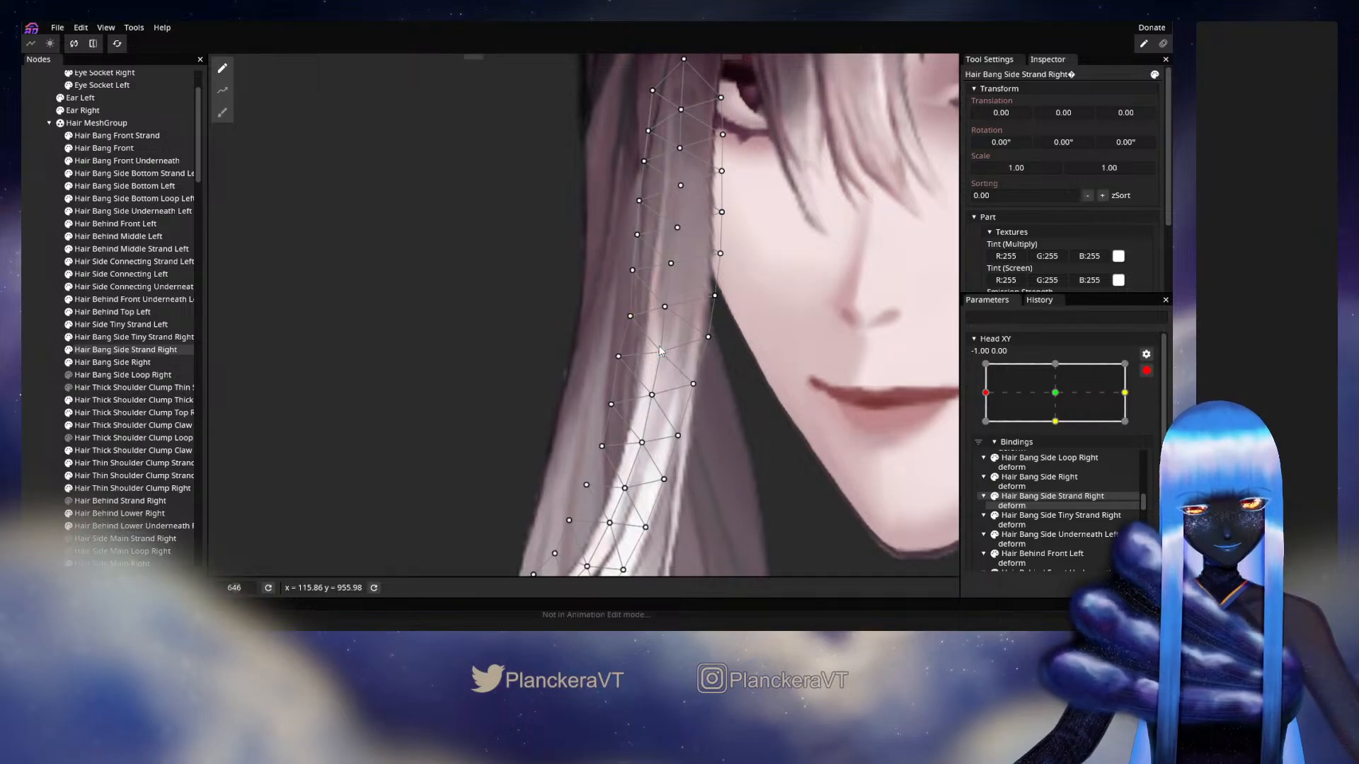
left_click_drag(657, 347, 651, 345)
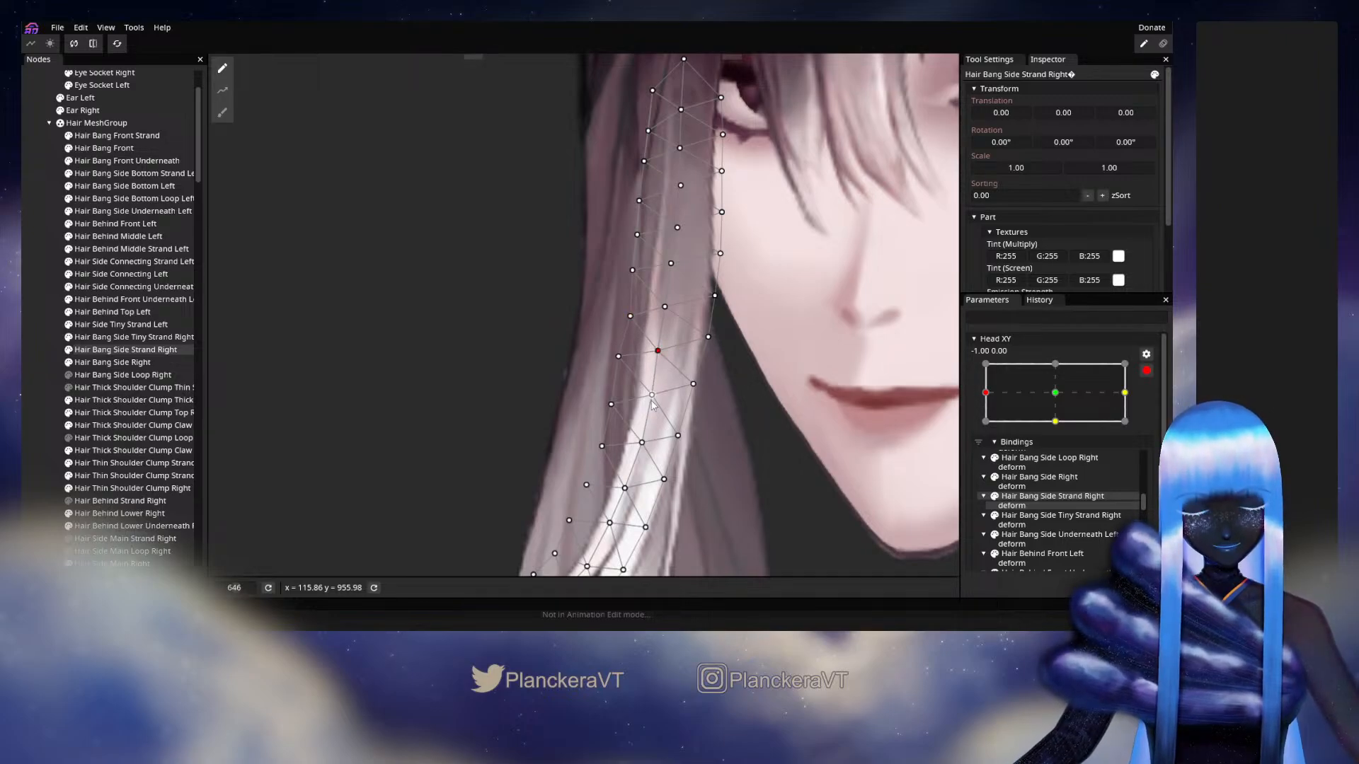
left_click_drag(645, 396, 720, 331)
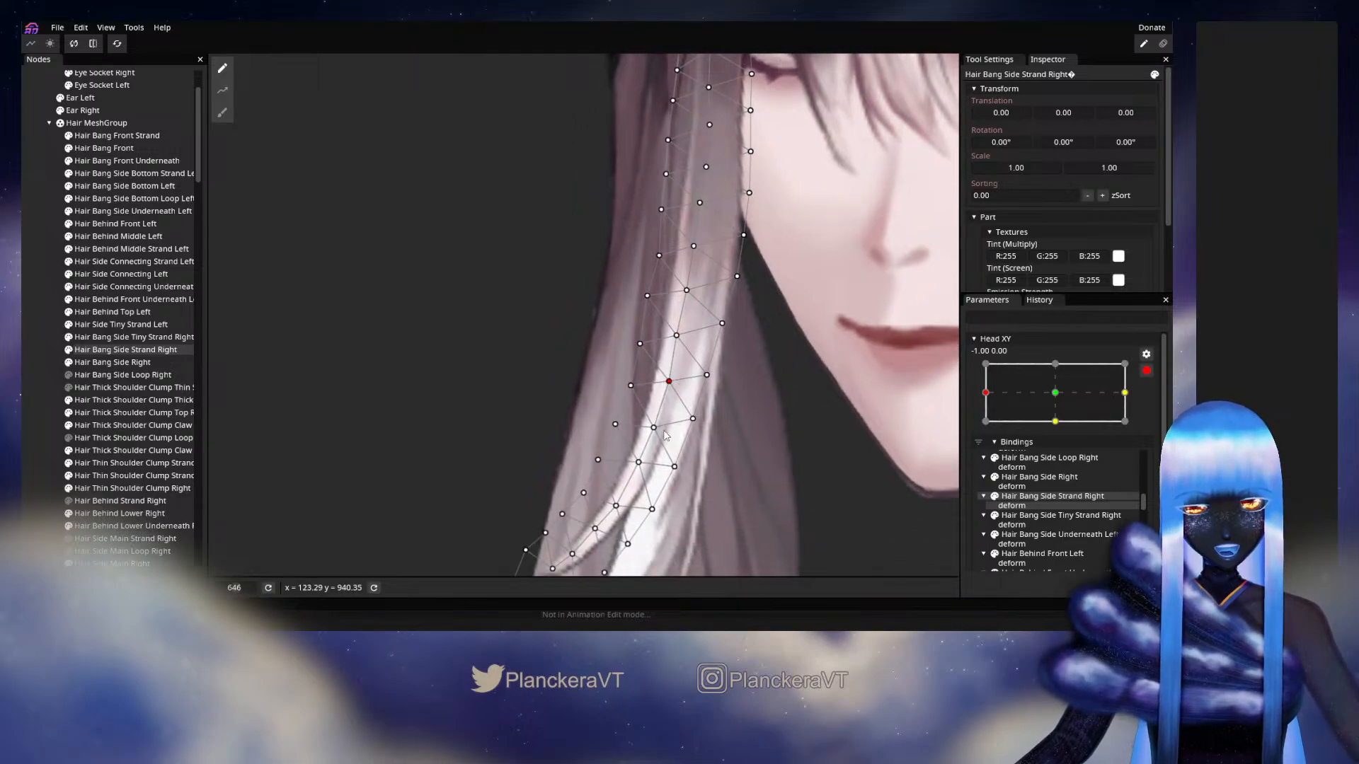
left_click_drag(655, 429, 697, 376)
left_click_drag(655, 440, 651, 441)
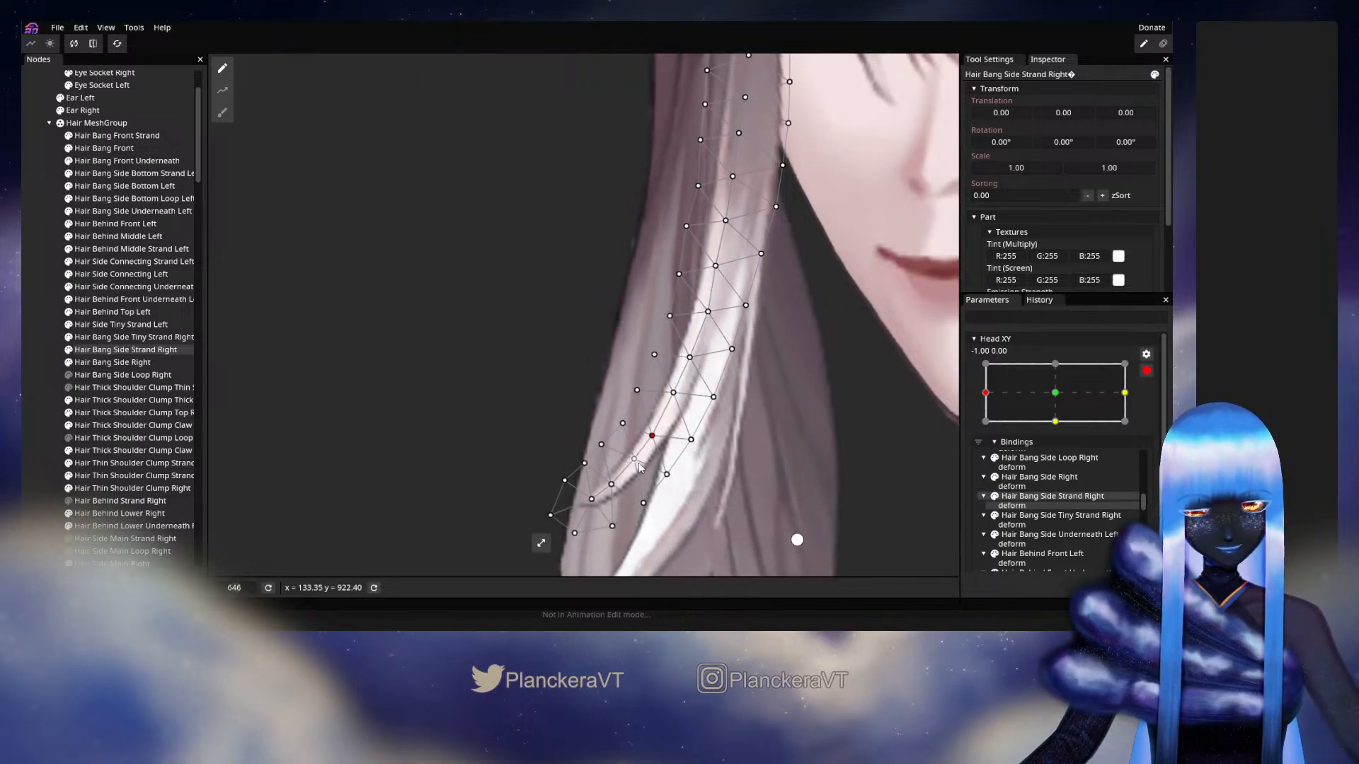
left_click(637, 462)
Shift individual centre-line and outer-edge vertices in the middle and upper parts of Hair Bang Side Strand Right to smooth its curve
left_click_drag(732, 209, 710, 301)
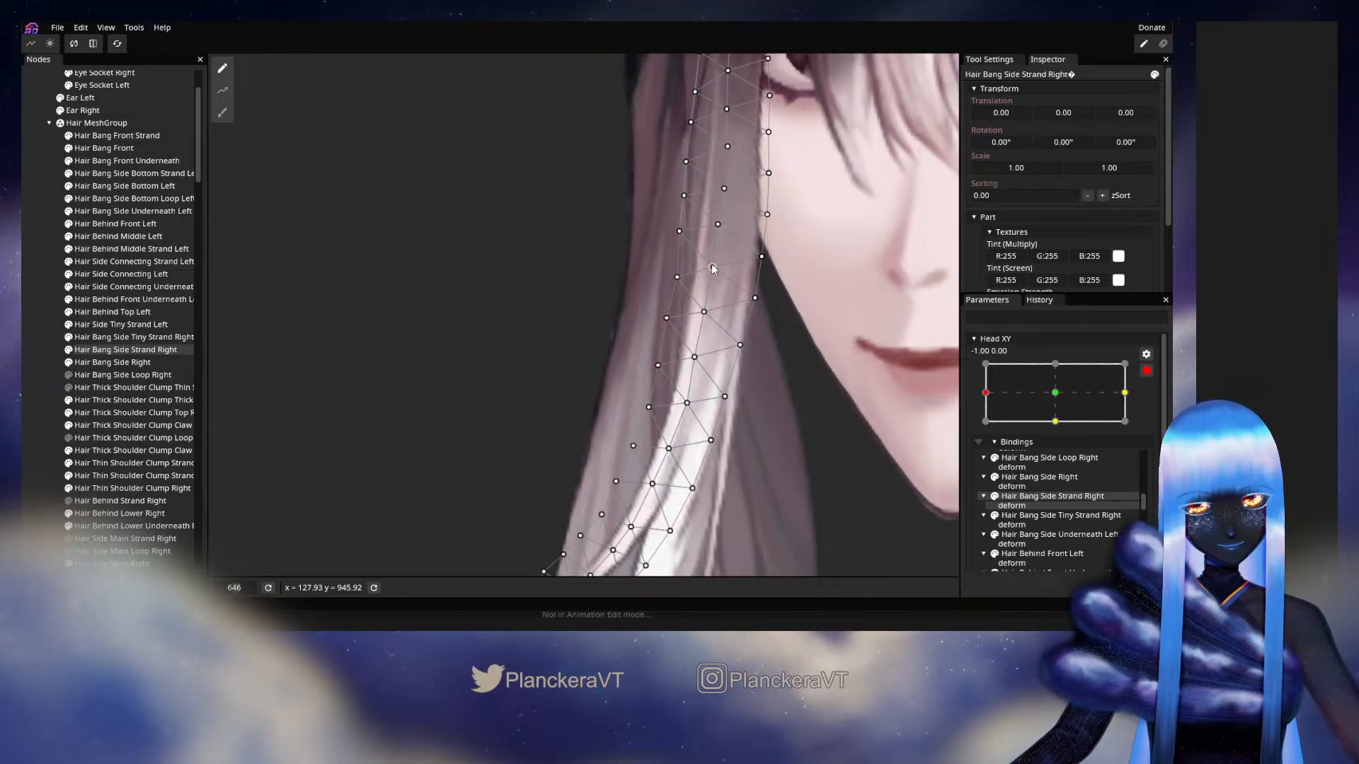
left_click_drag(718, 224, 715, 225)
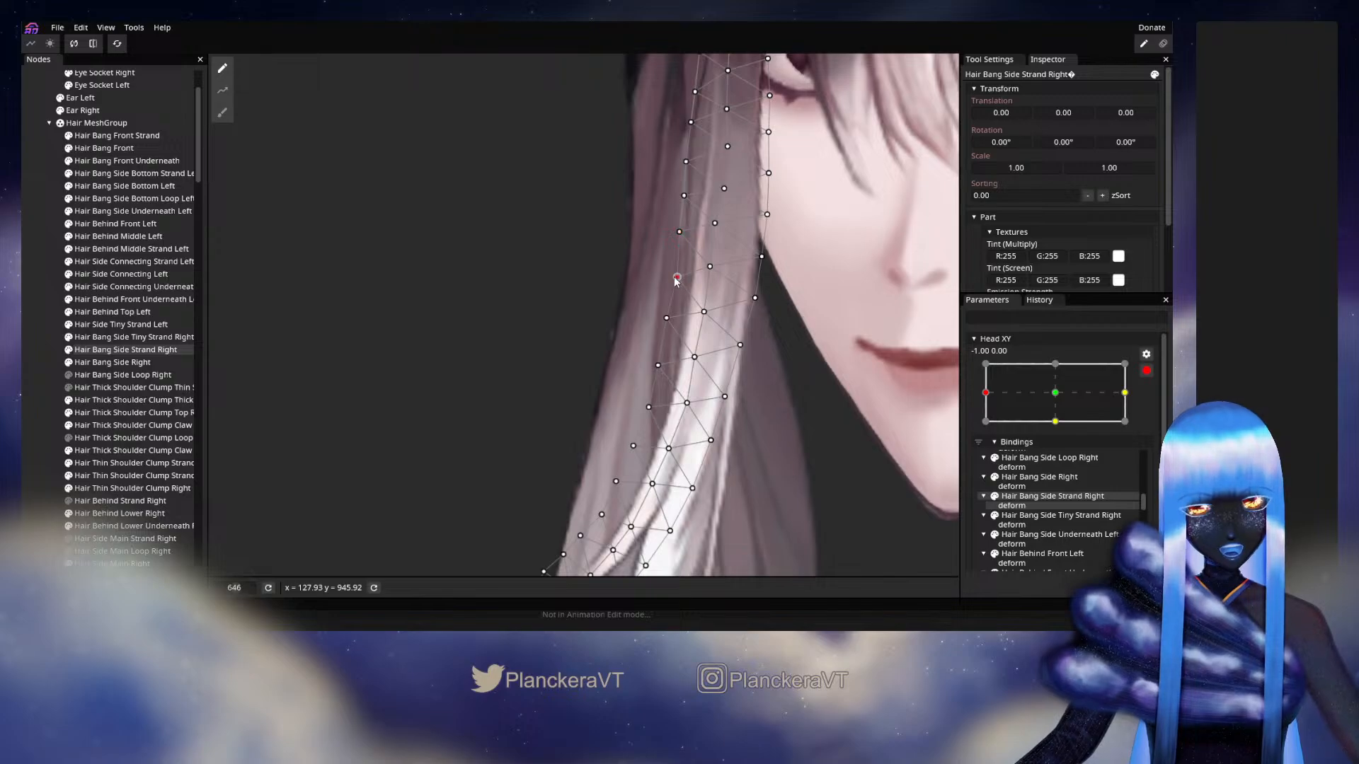
left_click_drag(672, 276, 677, 278)
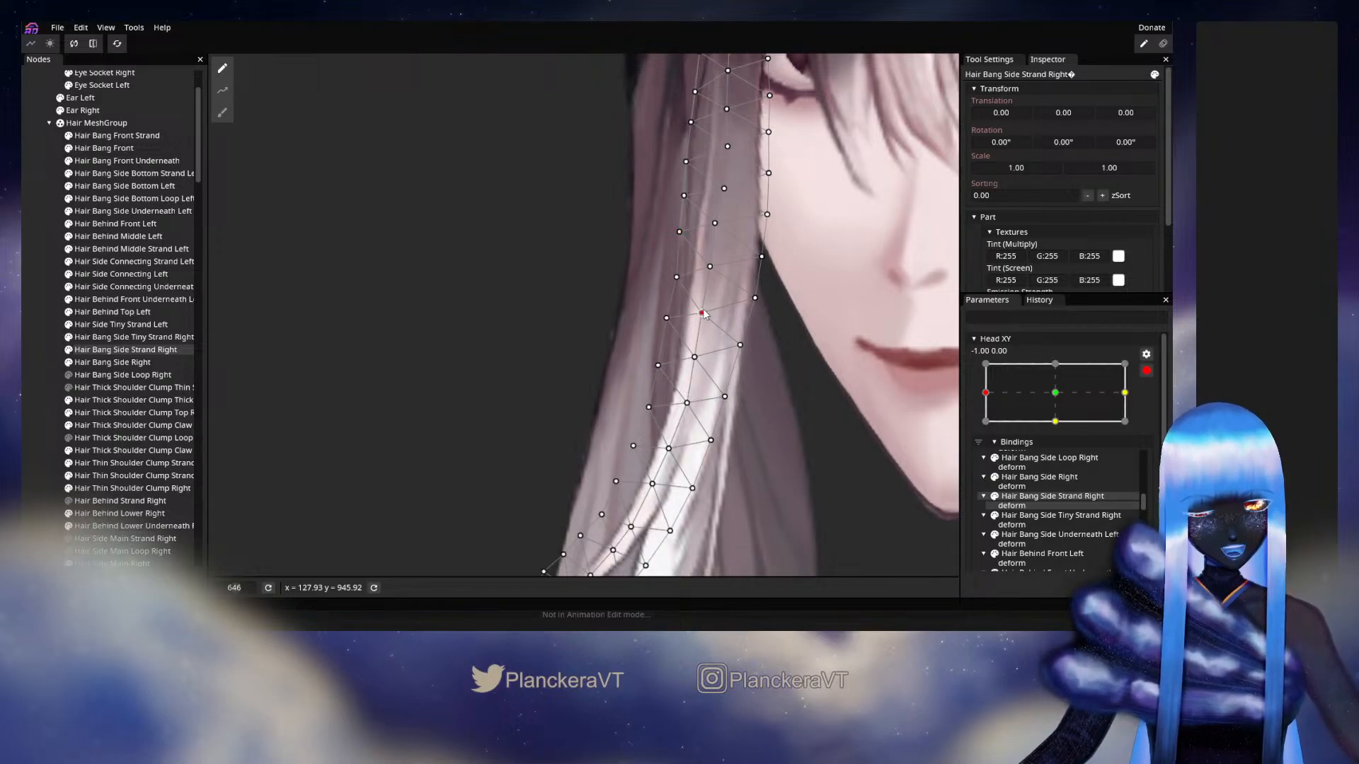
left_click_drag(710, 267, 733, 316)
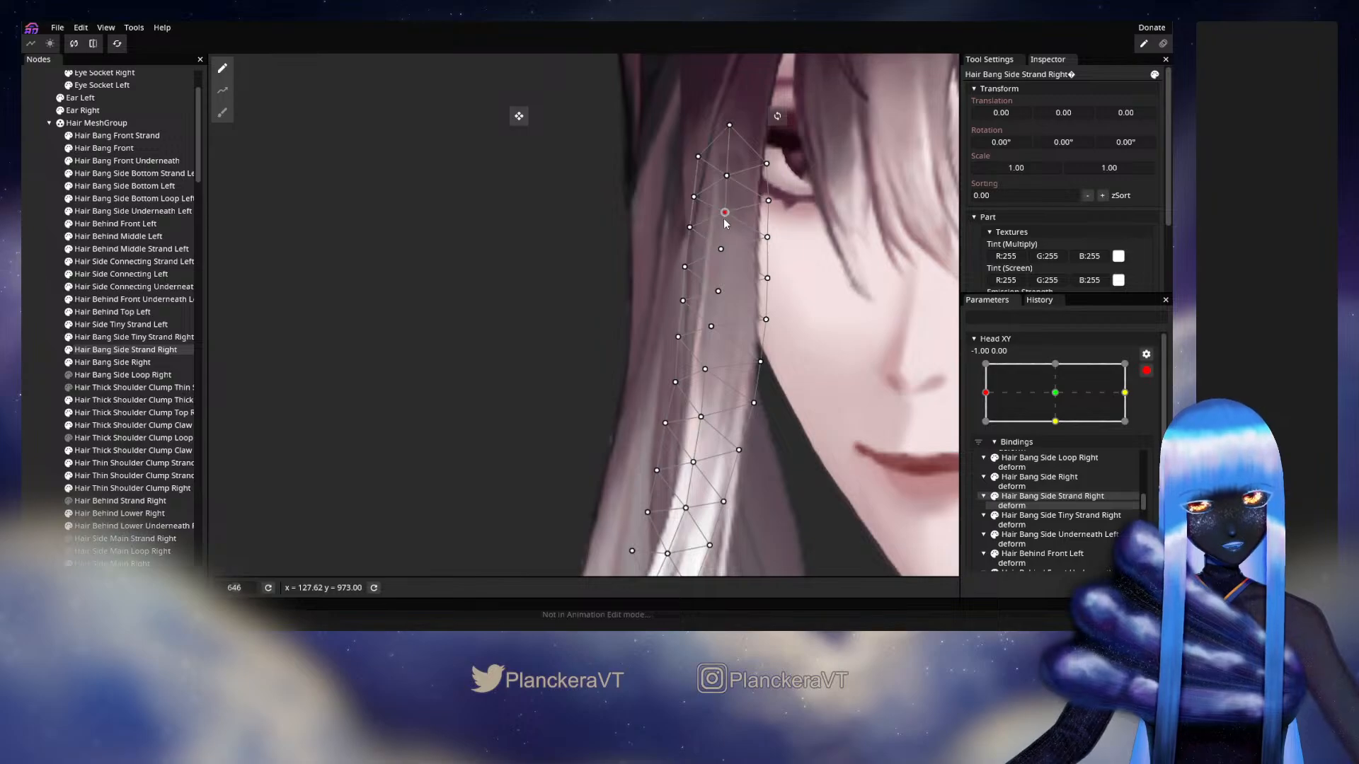
left_click_drag(738, 353, 766, 281)
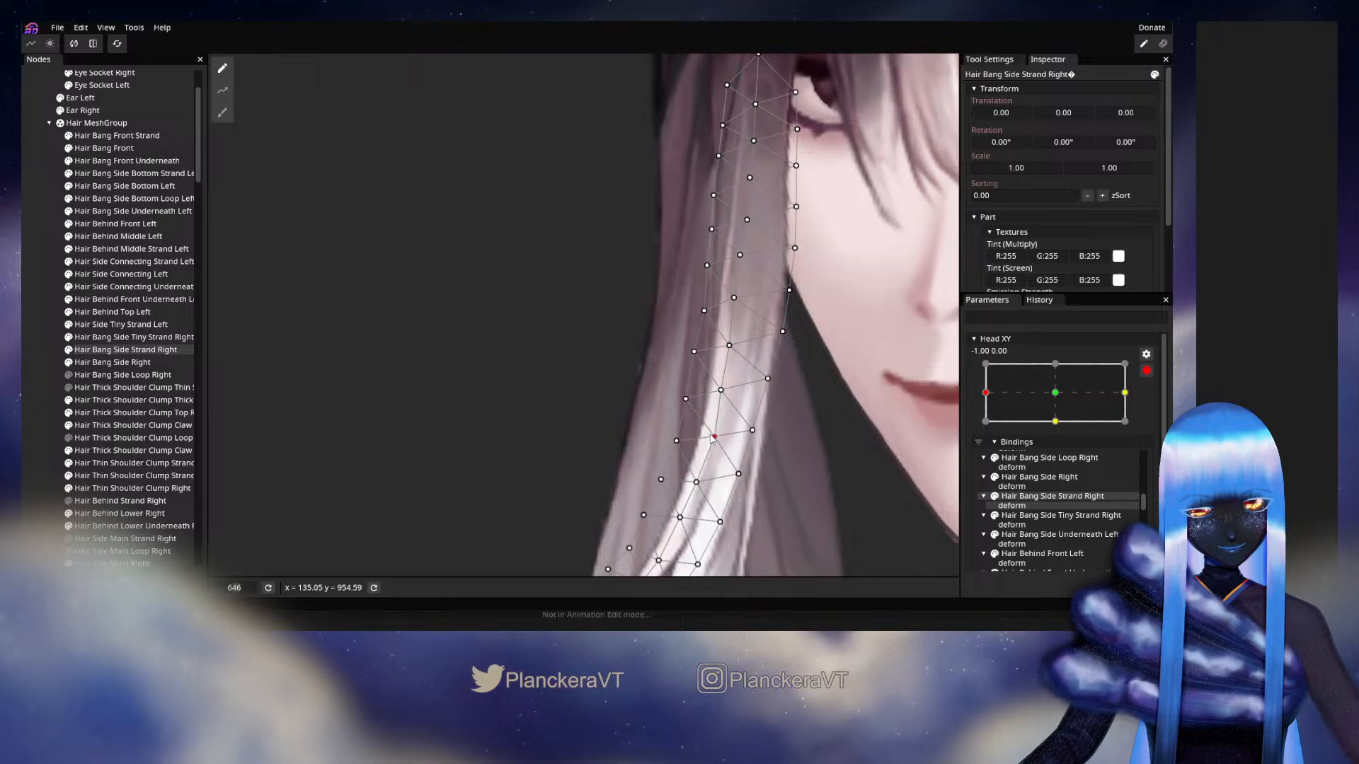
Fine-tune the centre and outer-edge vertices from the strand's middle down to its tip, and deselect the strand
left_click_drag(713, 438, 708, 438)
left_click(687, 399)
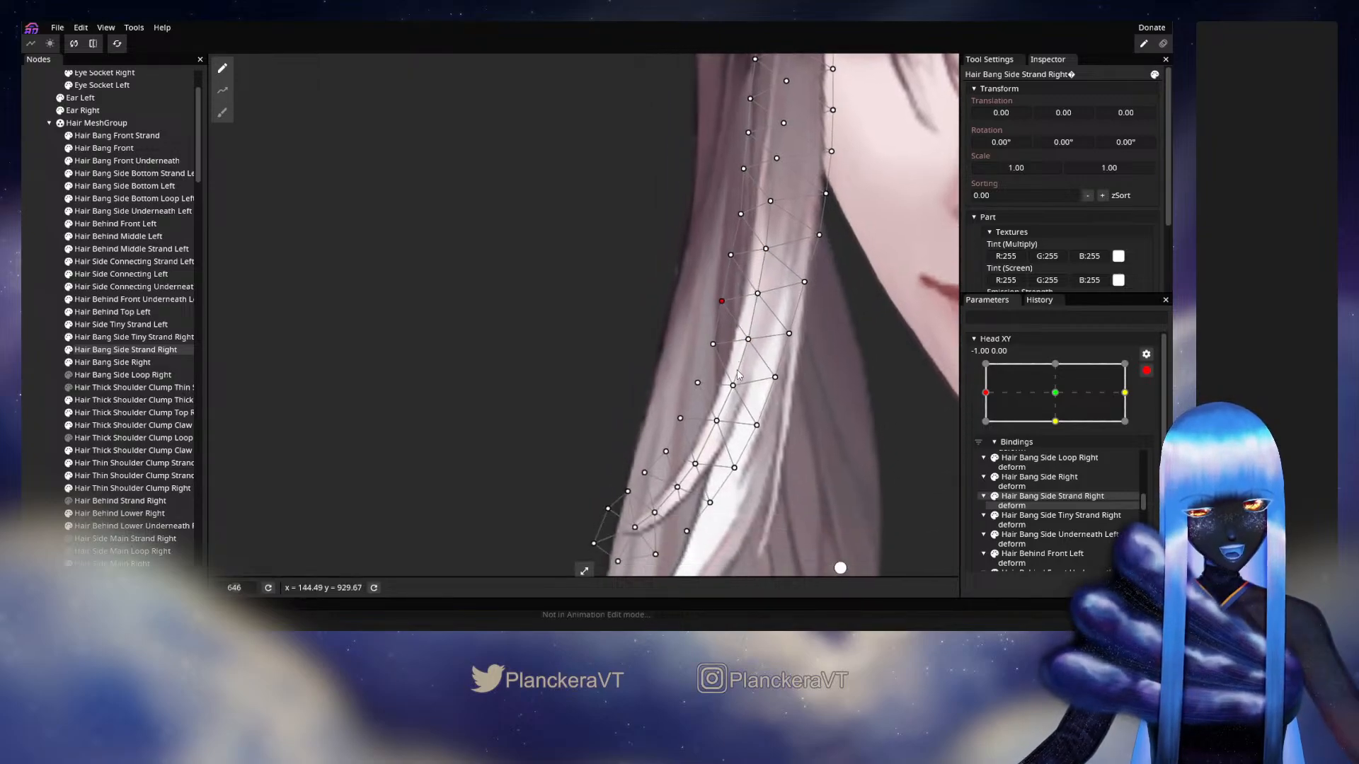
left_click(731, 385)
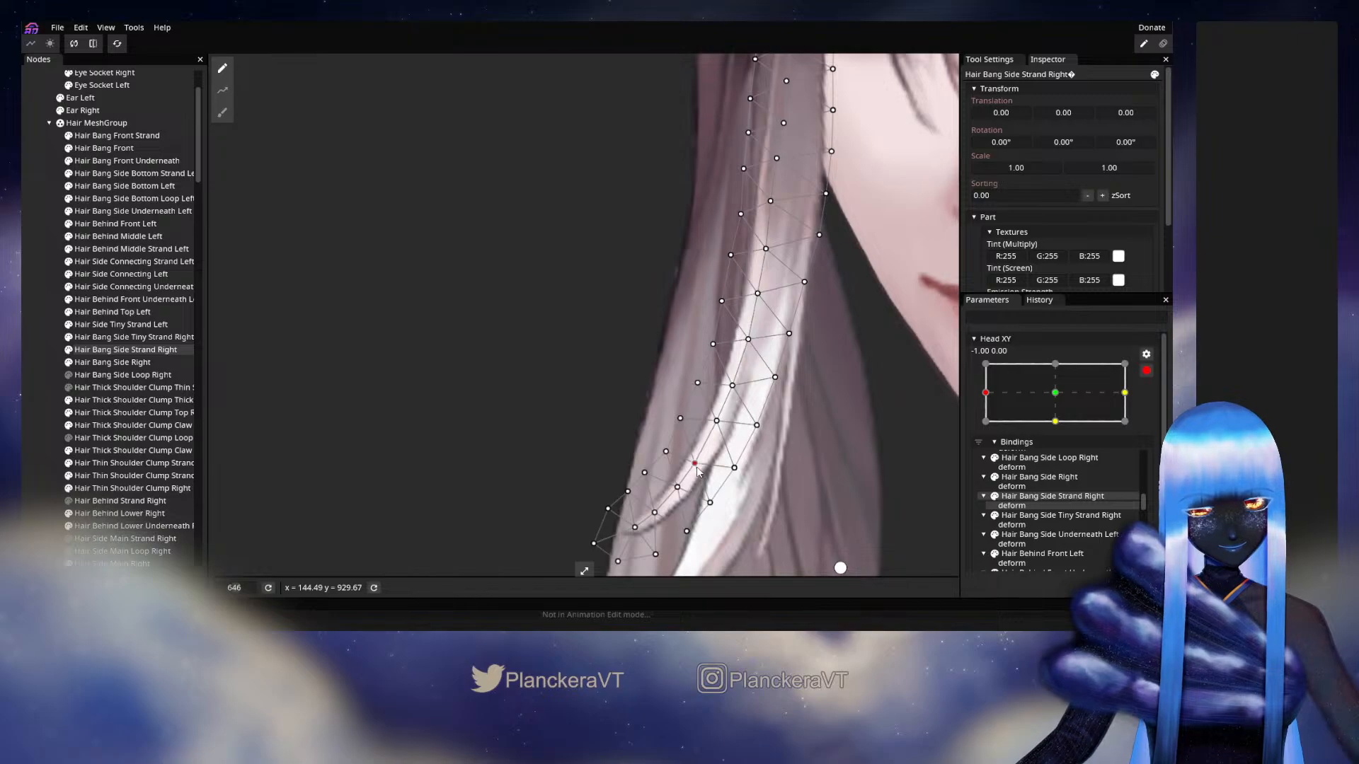
left_click(654, 511)
left_click(601, 407)
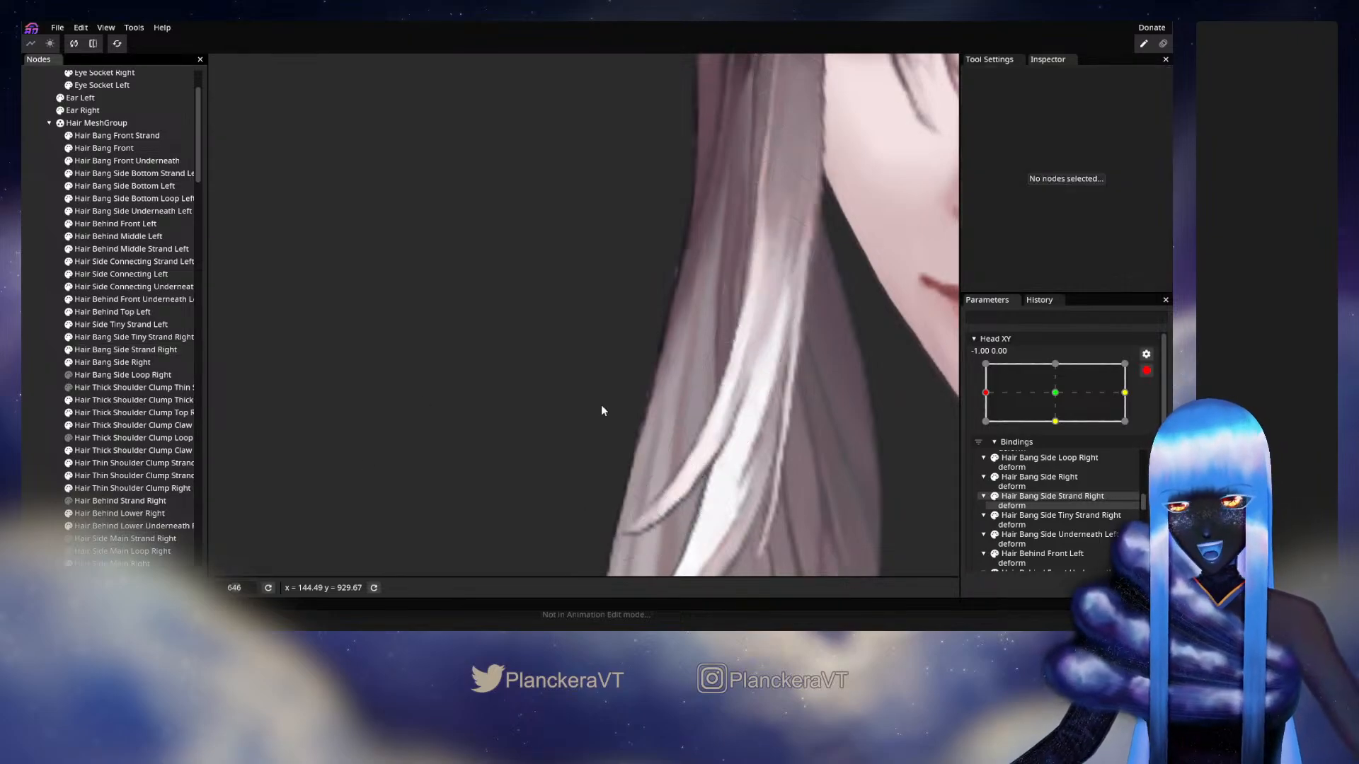
Preview the smoothed strand by moving Head XY along its -1.00 edge with the parameter disarmed, and resume editing at -1.00, 0.00
scroll(758, 368, "down", 2)
scroll(759, 368, "down", 3)
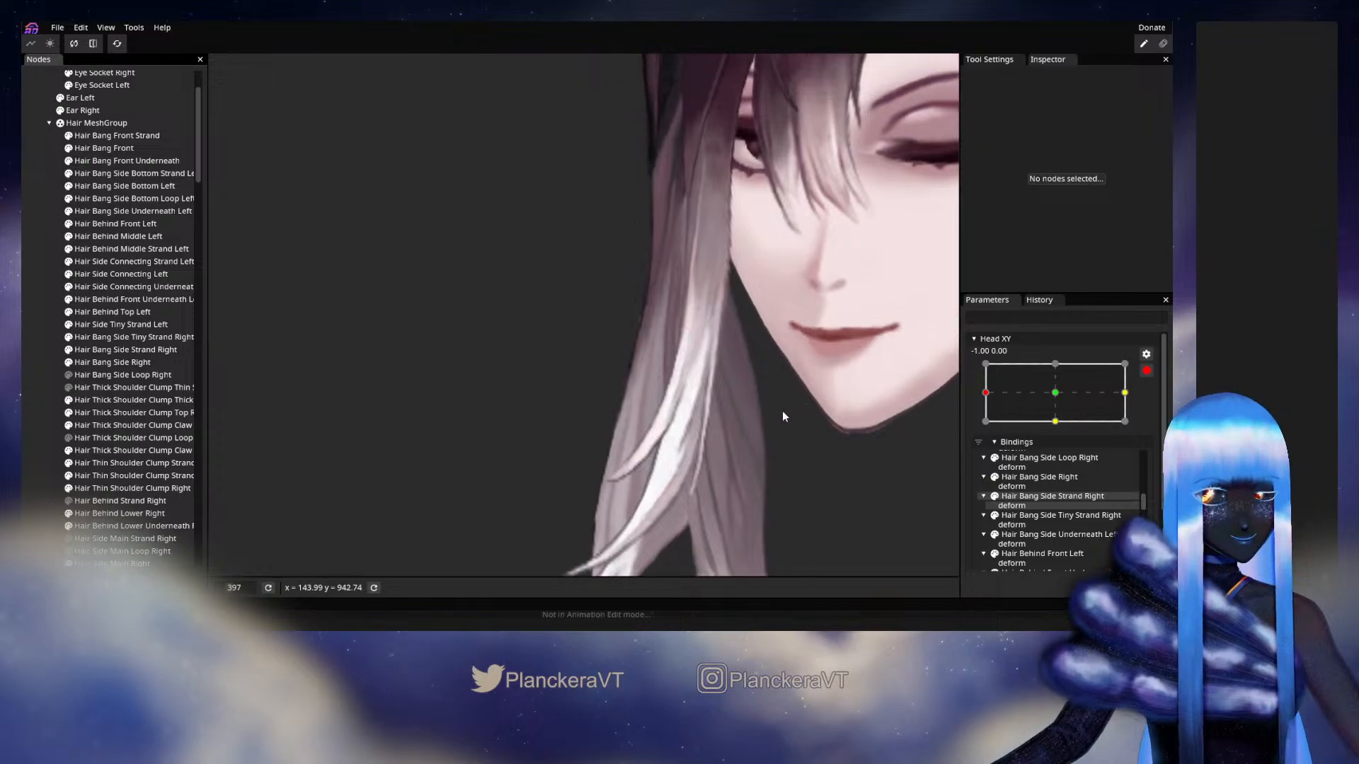
left_click(1146, 371)
mouse_move(989, 426)
left_mouse_down()
mouse_move(1058, 423)
mouse_move(986, 425)
left_mouse_up()
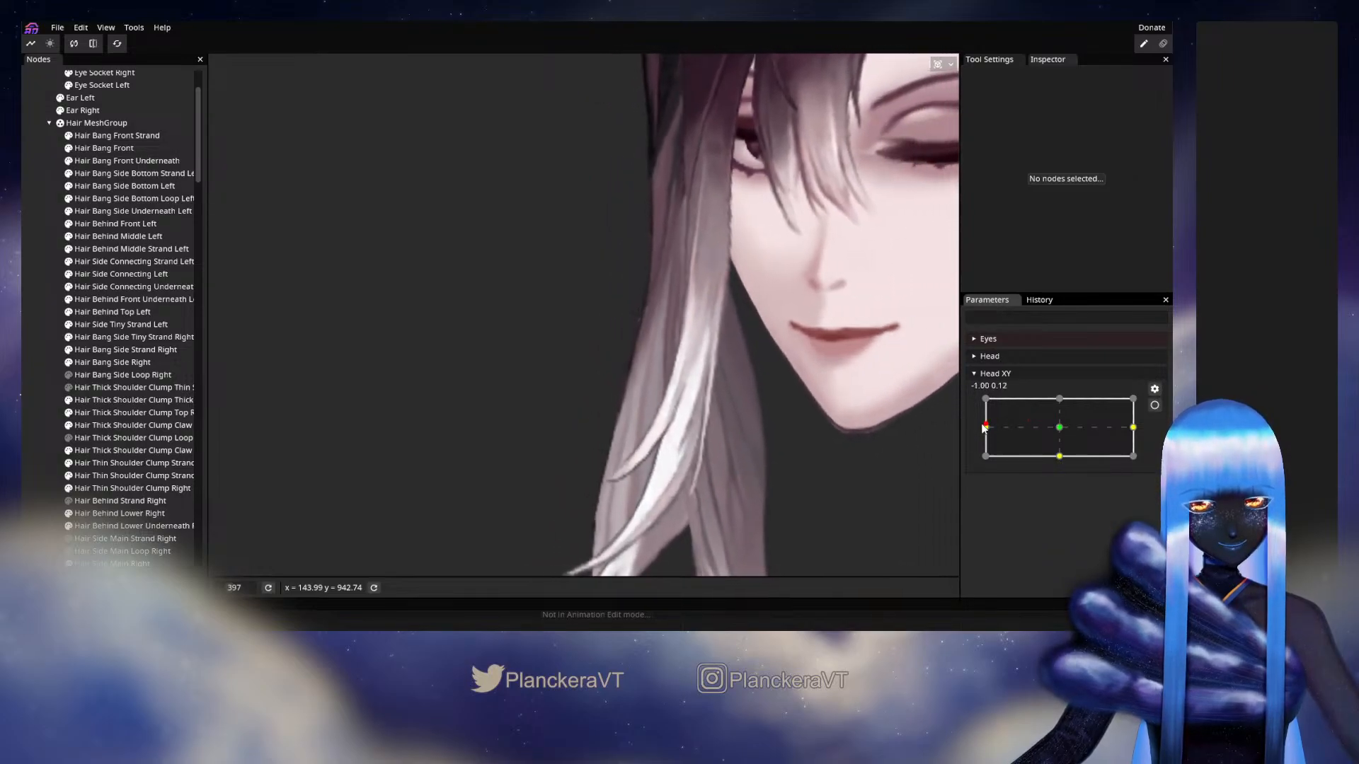
left_click(1155, 405)
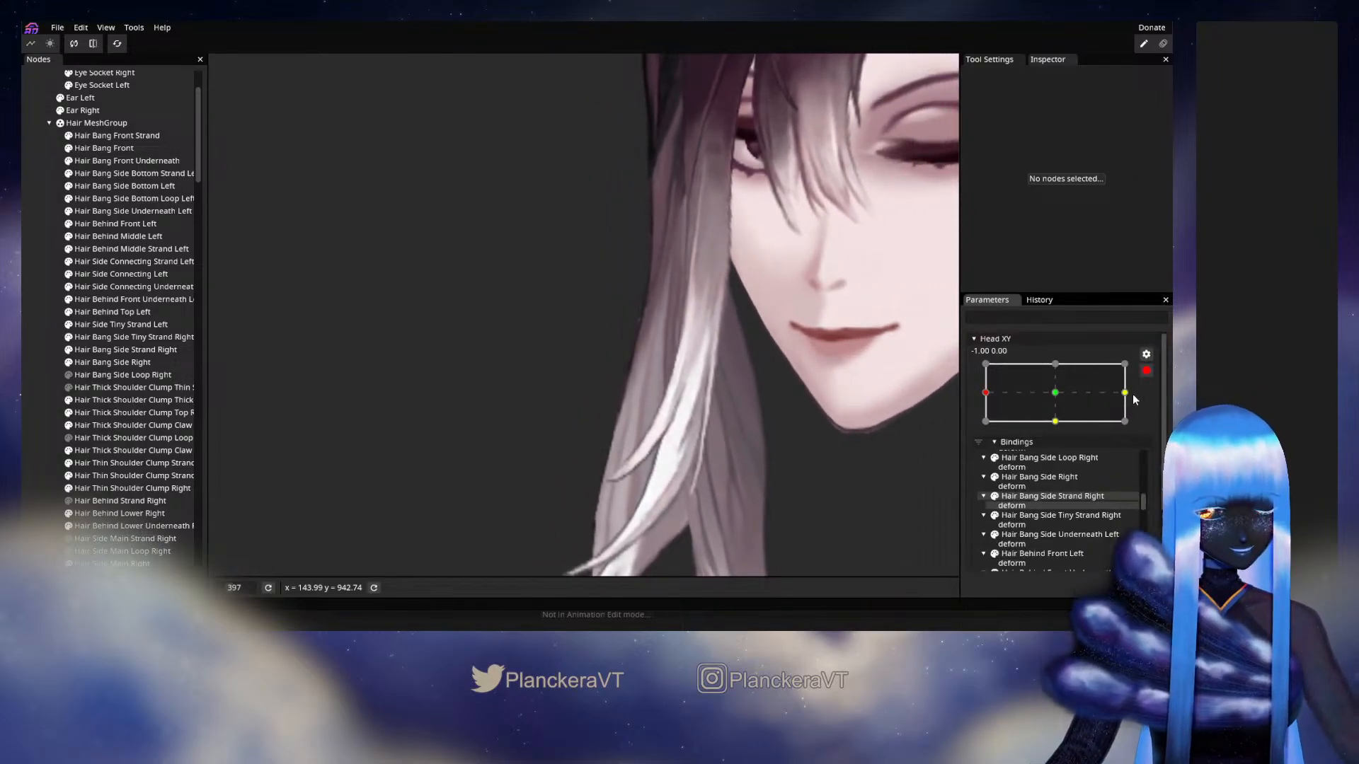
Push the upper end of Hair Bang Side Strand Right slightly upward with the Circle Brush at size 59, and deselect the strand
left_click(141, 337)
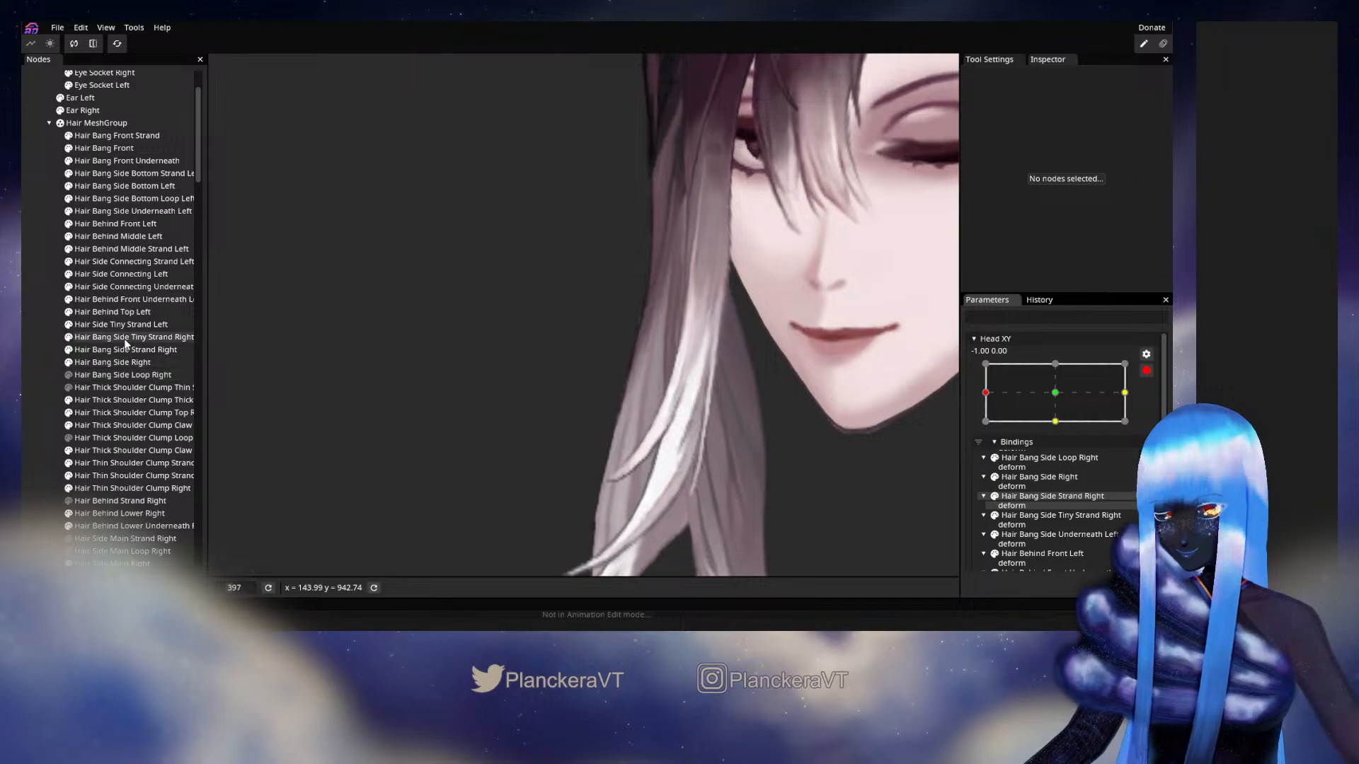
left_click(116, 349)
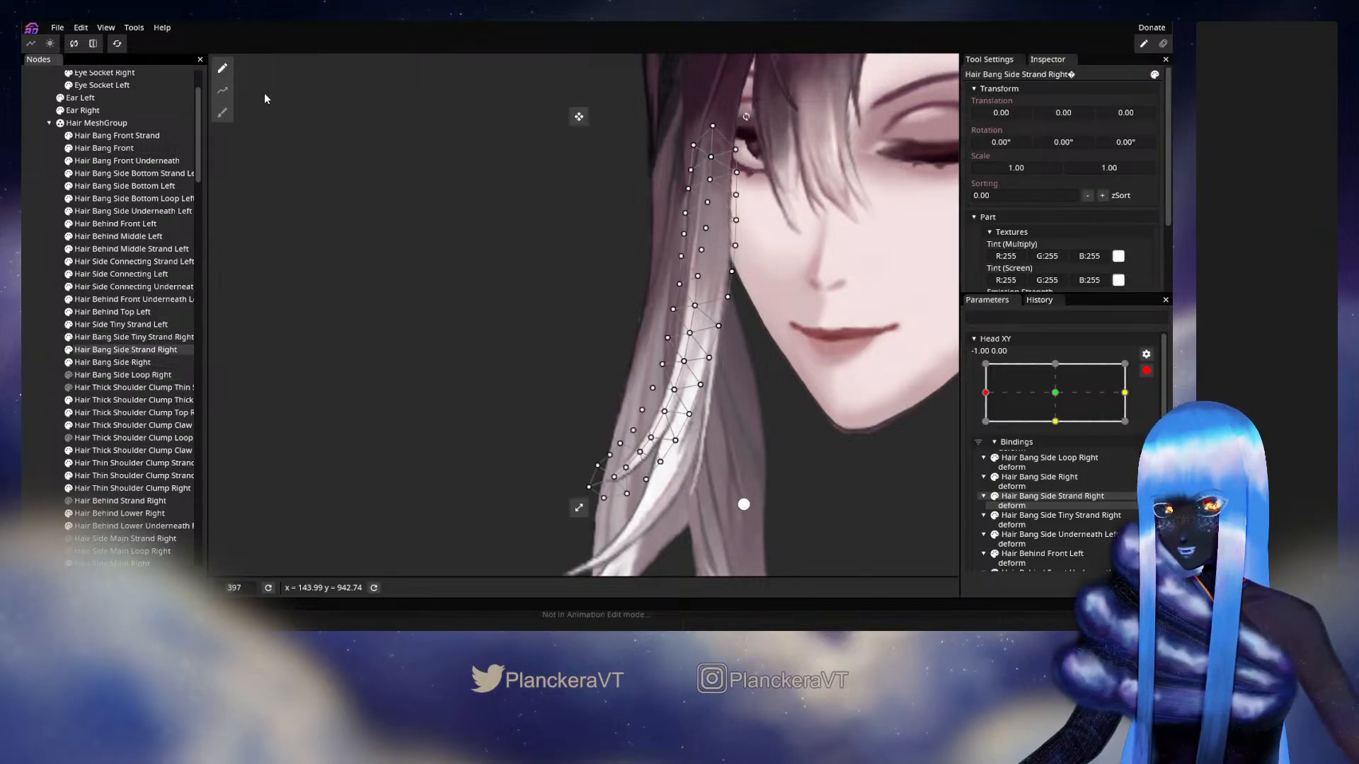
left_click(222, 112)
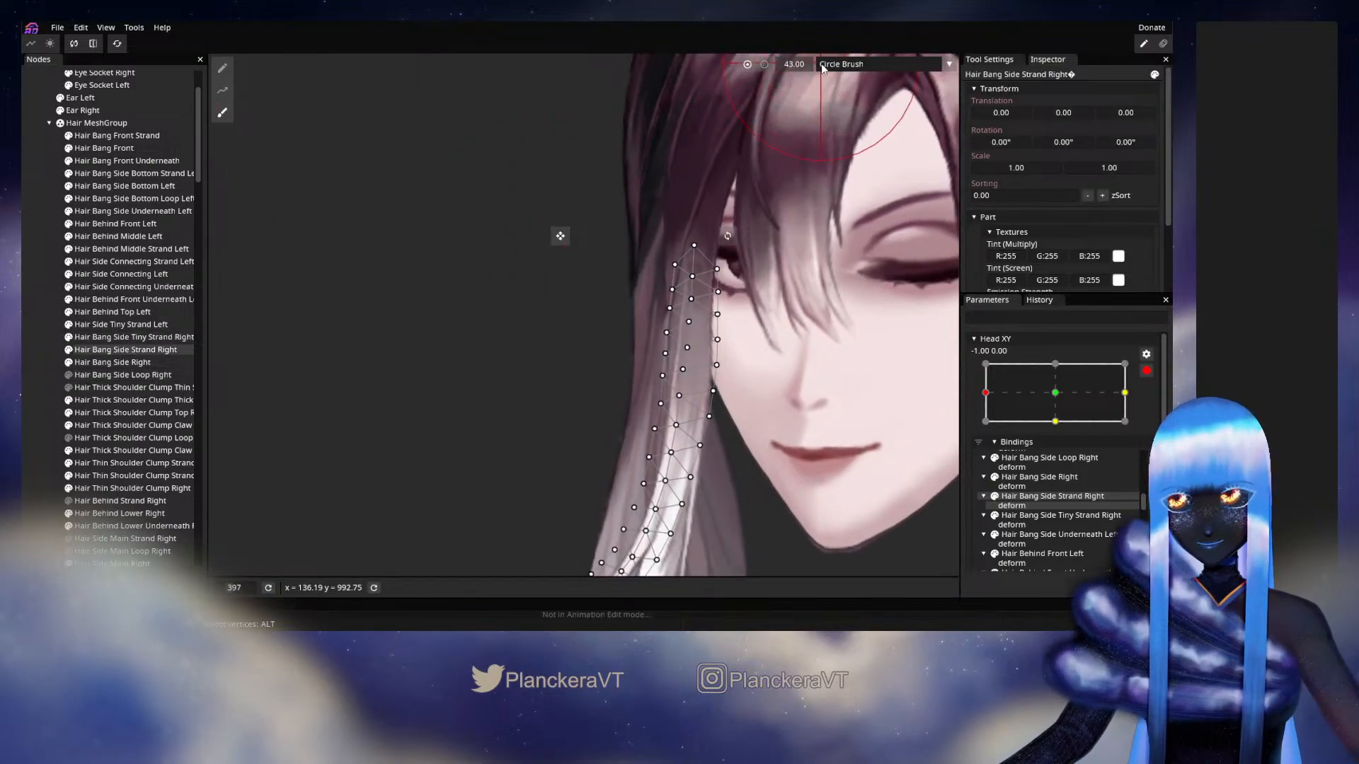
left_click_drag(692, 248, 684, 218)
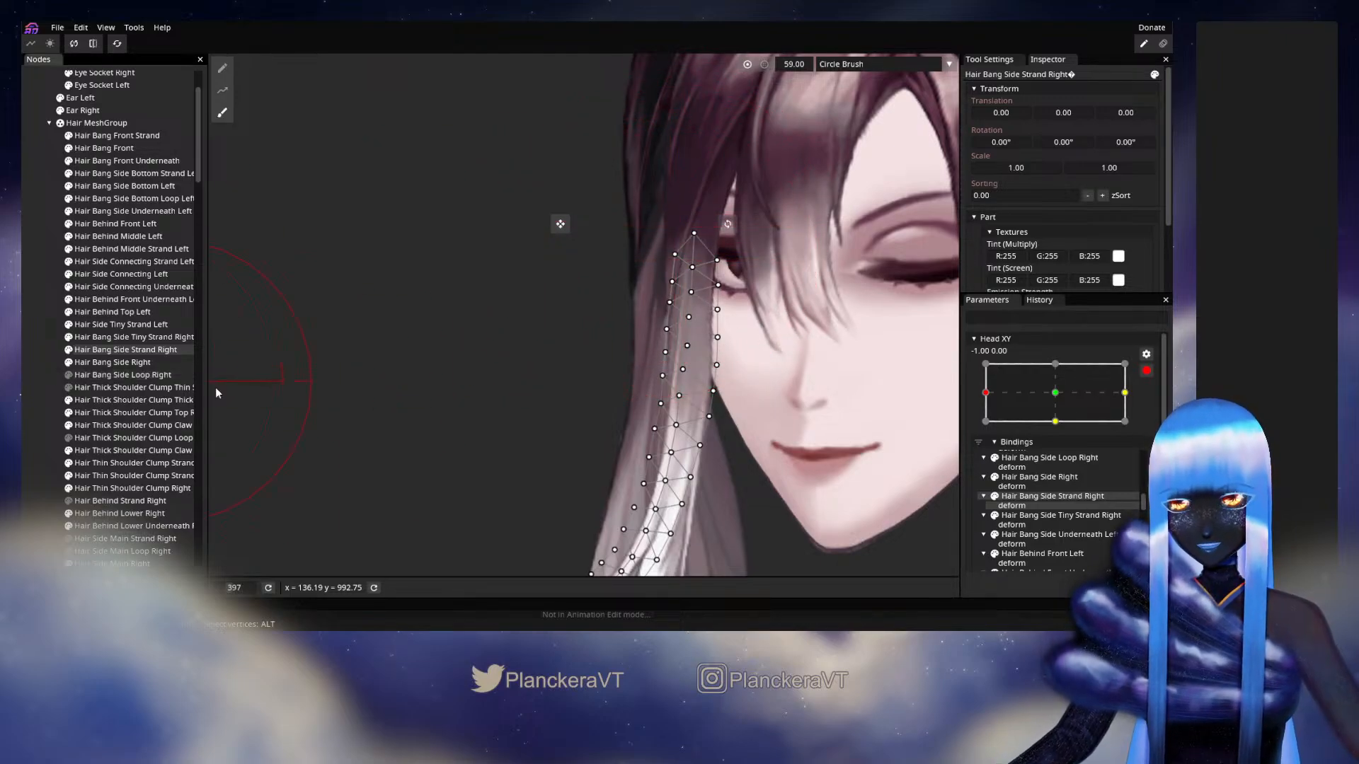
left_click(25, 394)
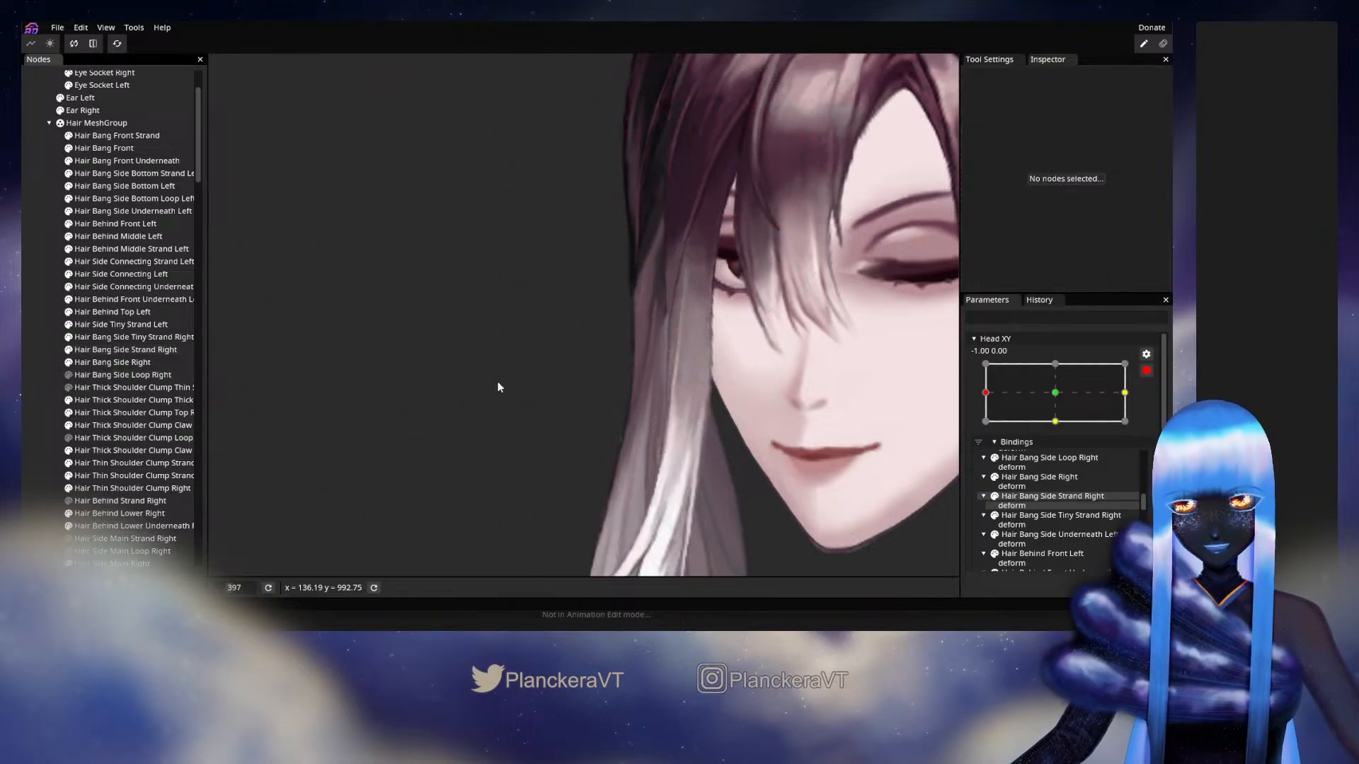
Check the raised upper end of the strand by moving Head XY around -1.00, 0.00 while disarmed, and rearm the parameter
left_click(1147, 371)
mouse_move(989, 437)
left_mouse_down()
mouse_move(1008, 407)
mouse_move(1053, 397)
mouse_move(1043, 422)
mouse_move(975, 416)
left_mouse_up()
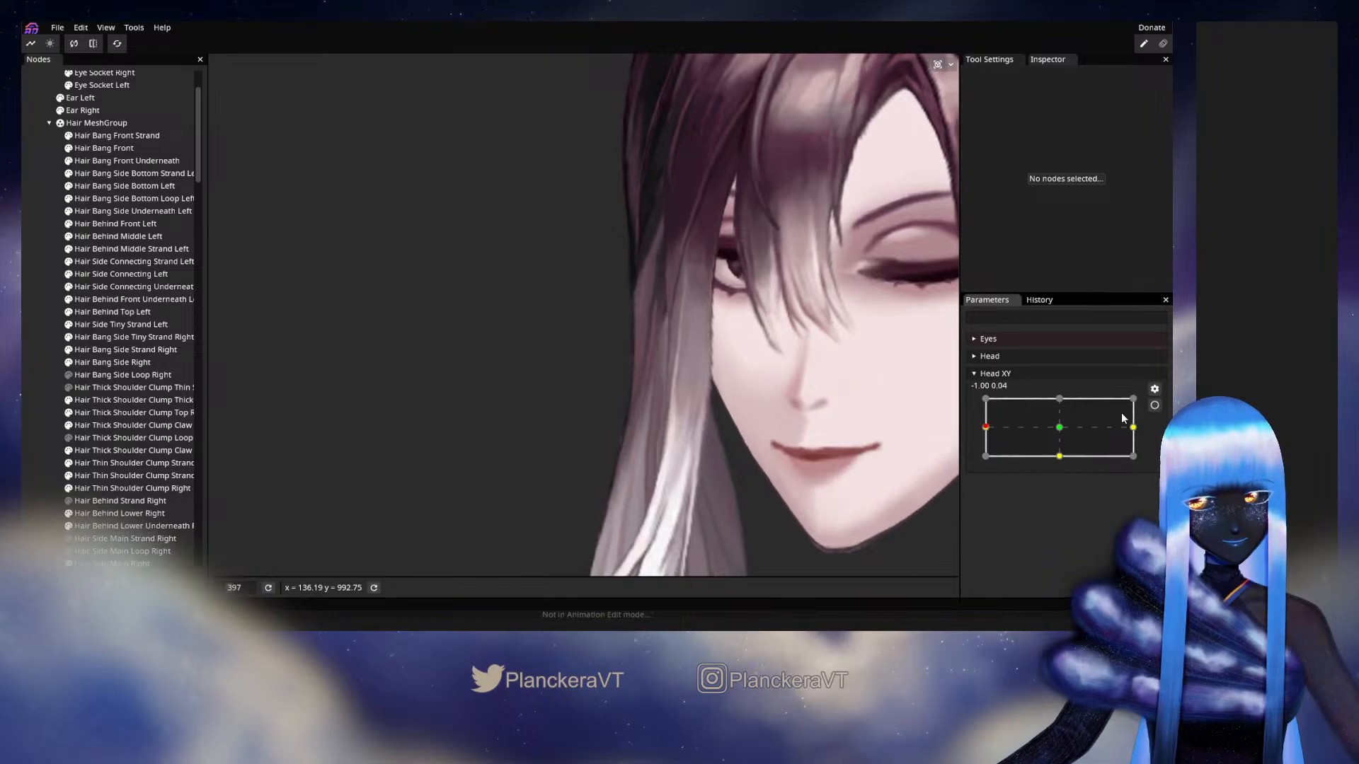
left_click(1154, 405)
Make a slight brush correction to the upper end of Hair Bang Side Strand Right using the size 59 Circle Brush
left_click(130, 354)
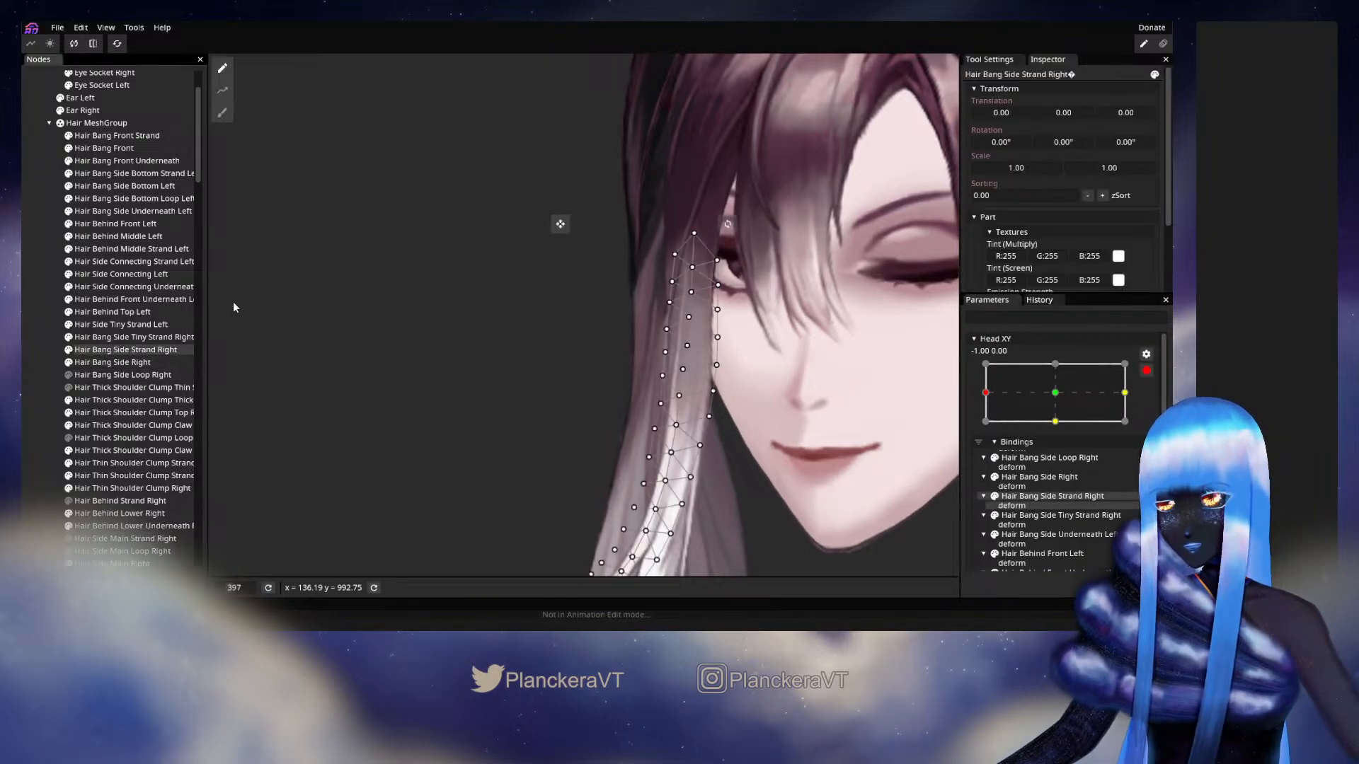
left_click(222, 113)
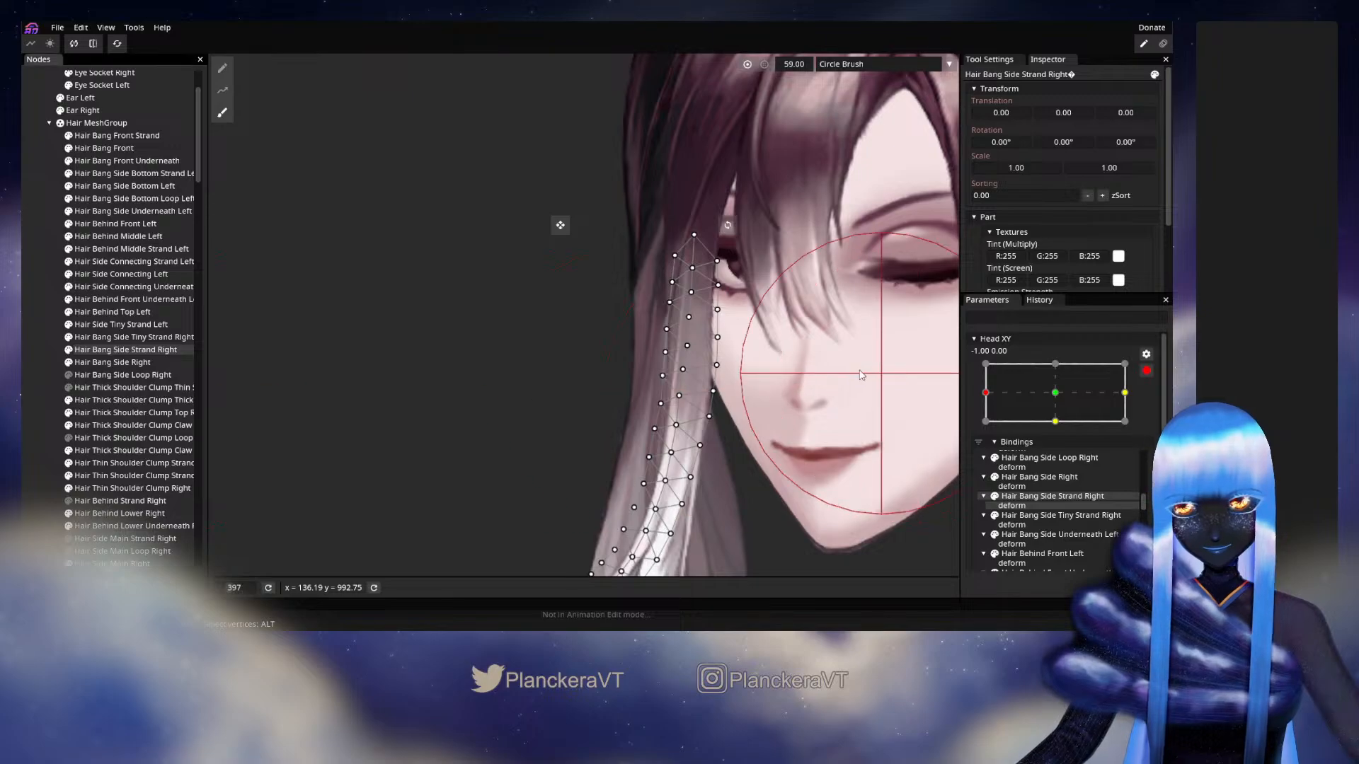
left_click(70, 349)
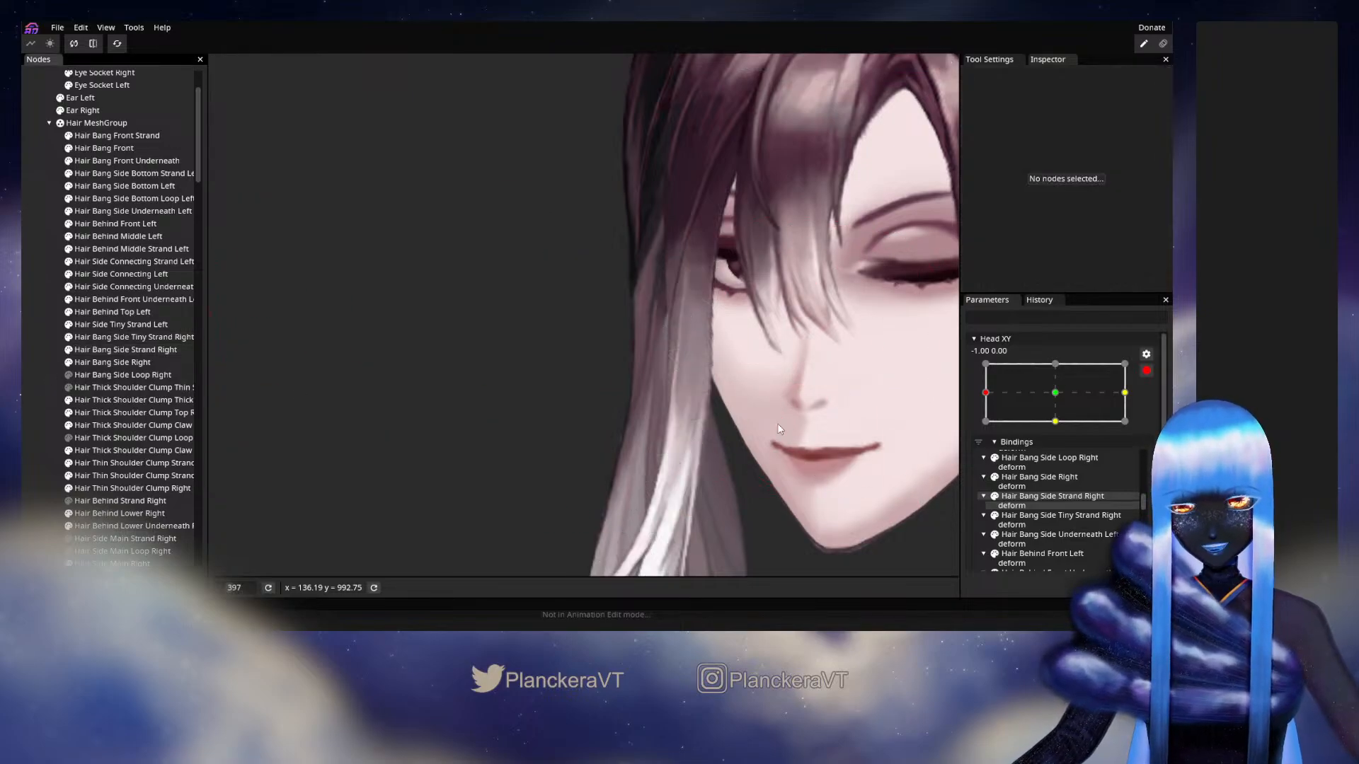
Sweep Head XY between the -1.00 edge and the centre while disarmed to check the strand's motion, and rearm the parameter
left_click(1146, 370)
left_click_drag(985, 427, 1015, 424)
left_click_drag(1053, 424, 977, 435)
left_click(1154, 405)
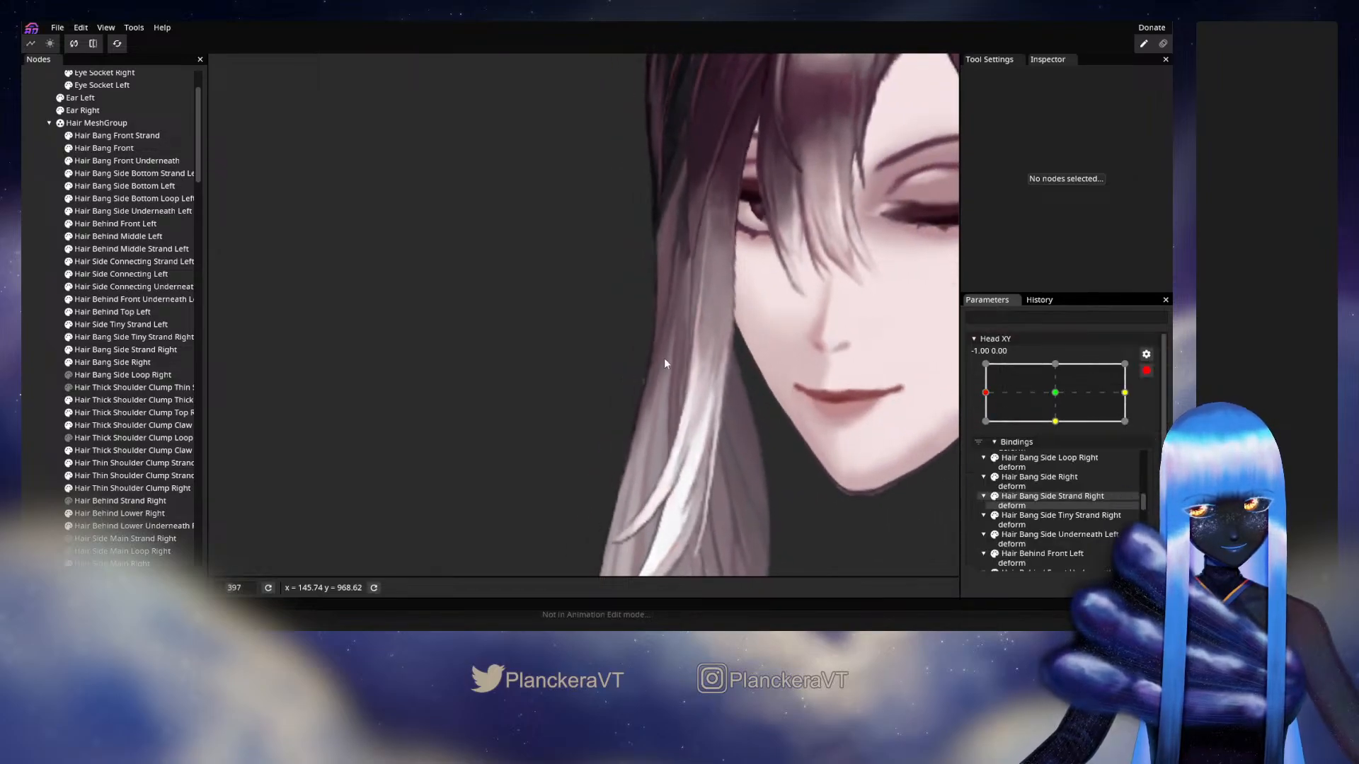
Reduce the Circle Brush size to 30 and push the middle of Hair Bang Side Strand Right slightly upward
left_click(114, 350)
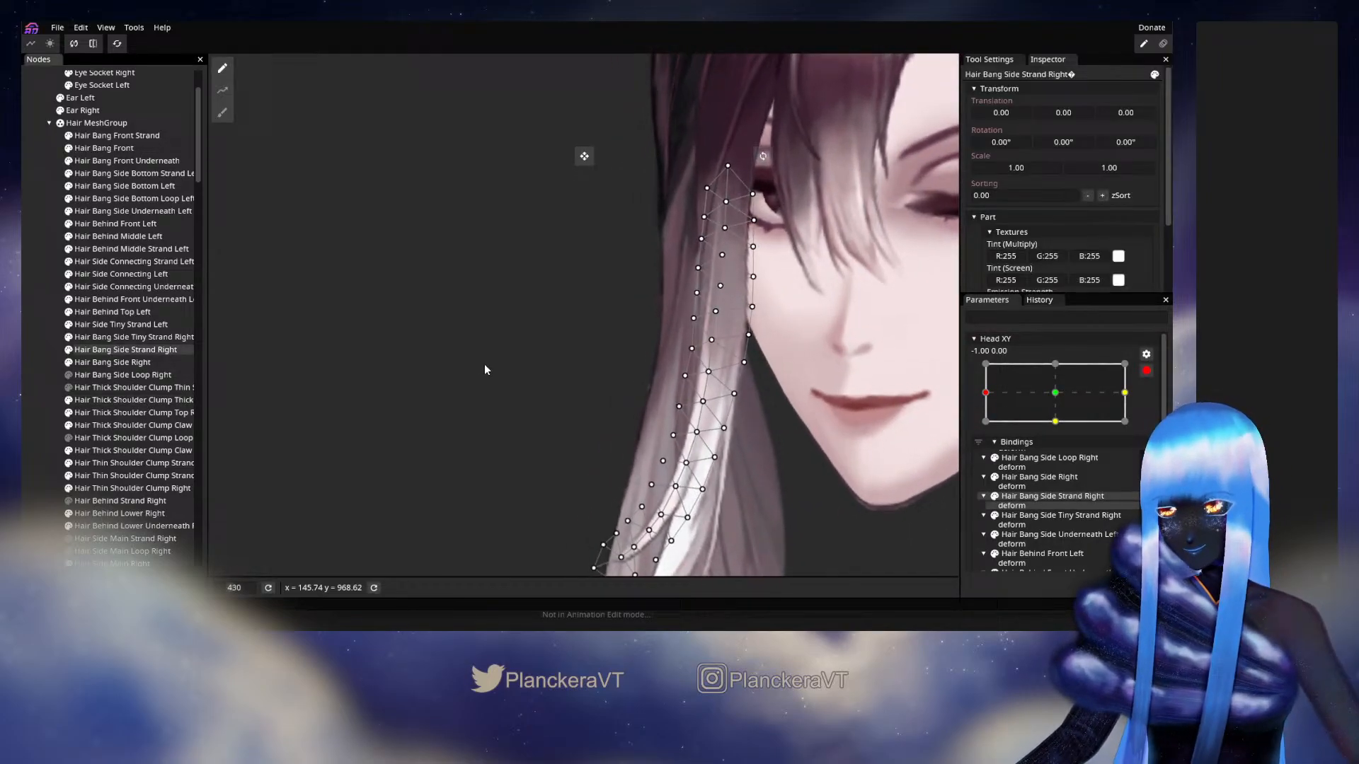
left_click(223, 112)
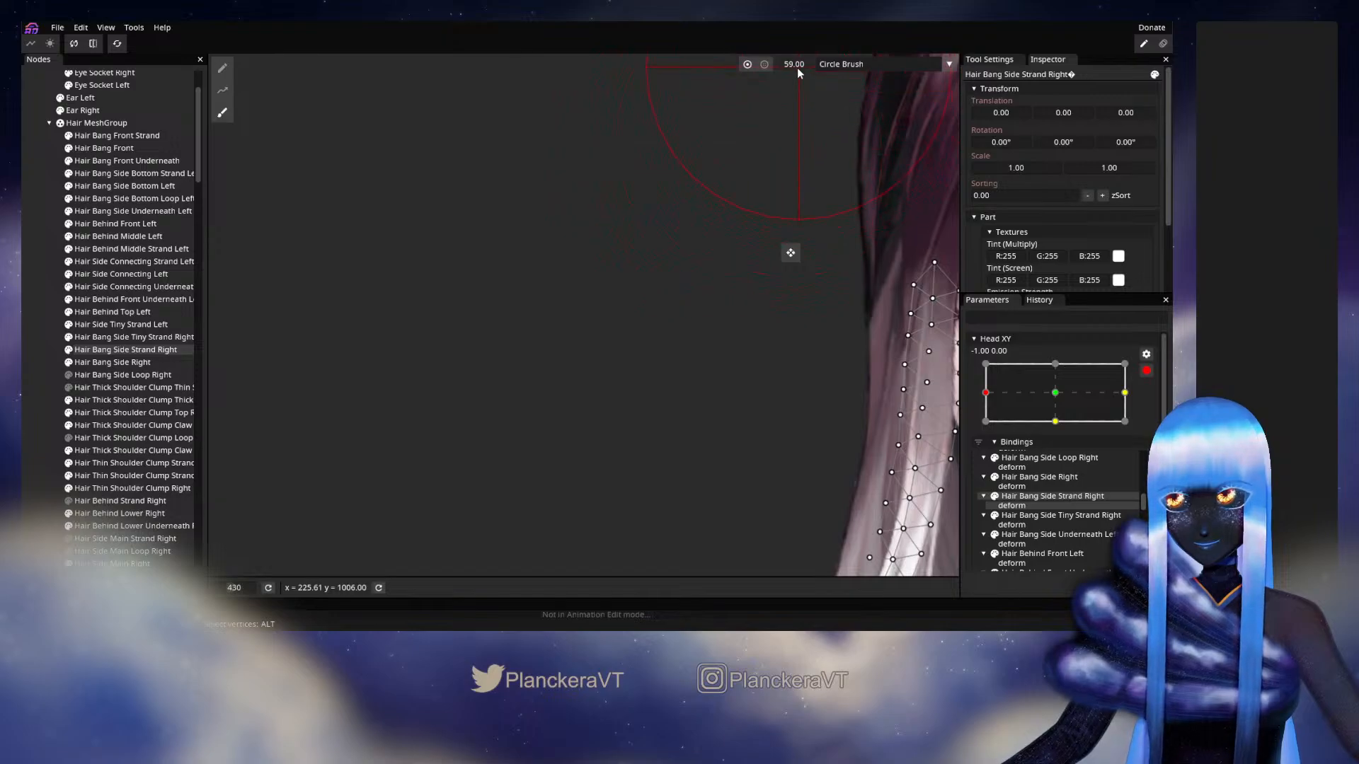
left_click_drag(797, 68, 777, 67)
left_click_drag(688, 337, 477, 226)
scroll(523, 287, "up", 4)
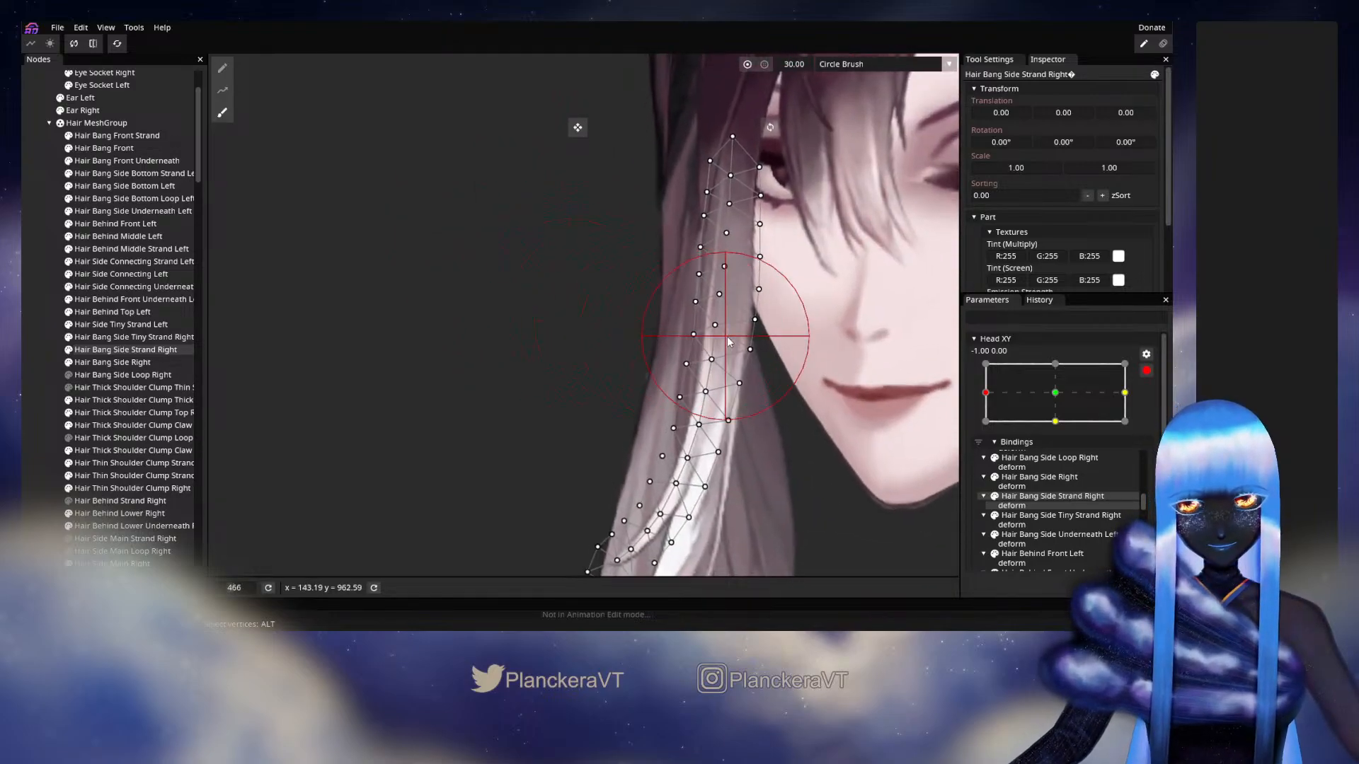
left_click_drag(714, 353, 714, 347)
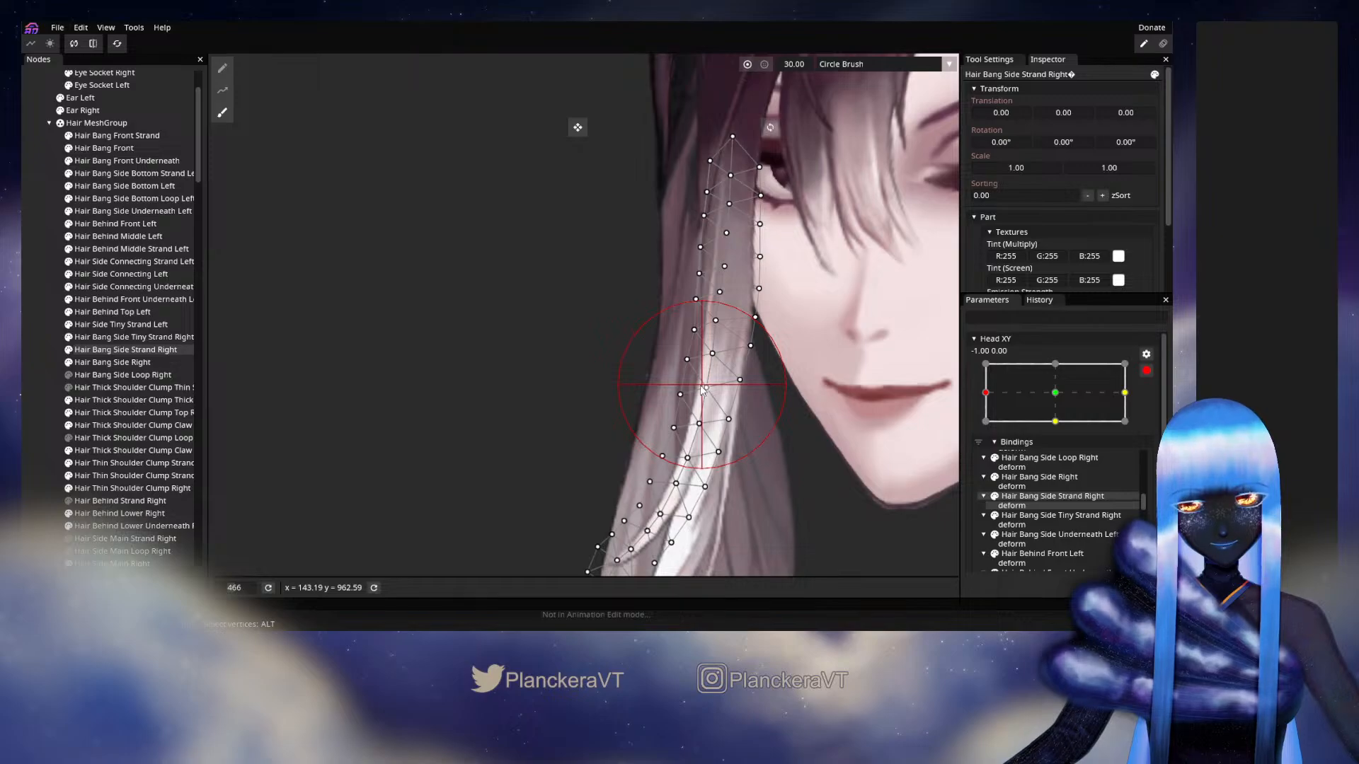
left_click(75, 384)
Preview the strand's adjusted middle by moving Head XY near the -1.00 edge while disarmed, and return to editing at -1.00, 0.00
left_click(1146, 371)
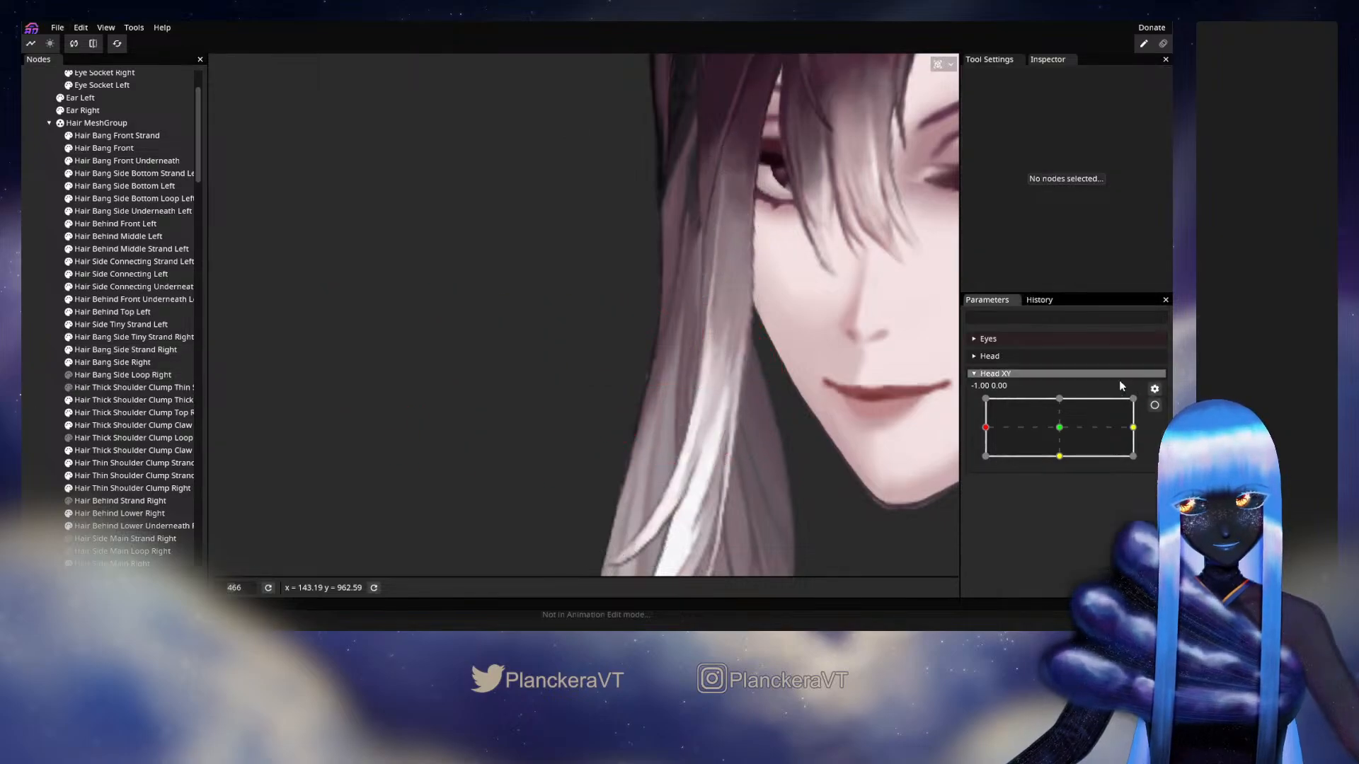
left_click_drag(1004, 427, 976, 425)
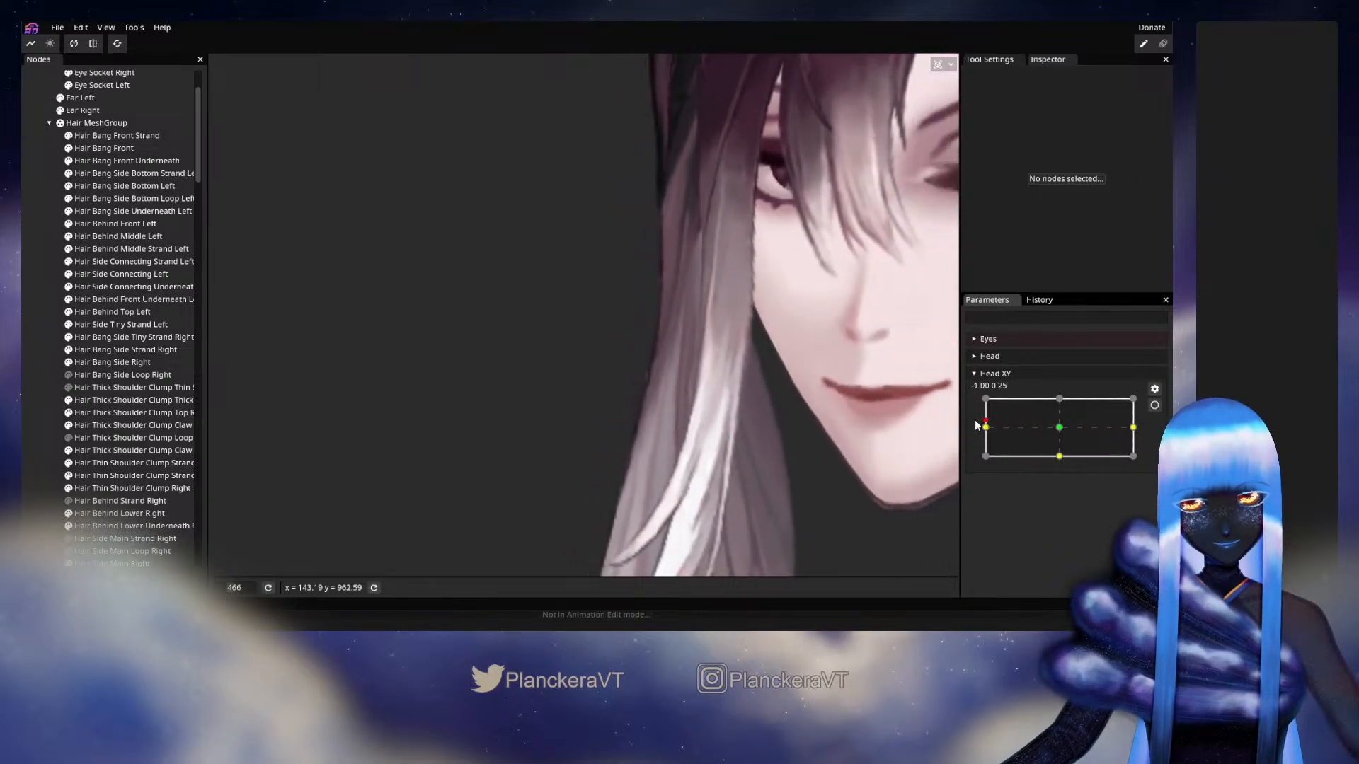
left_click(1154, 405)
Nudge individual mesh vertices along the upper and middle part of Hair Bang Side Strand Right to smooth its outline
left_click(124, 352)
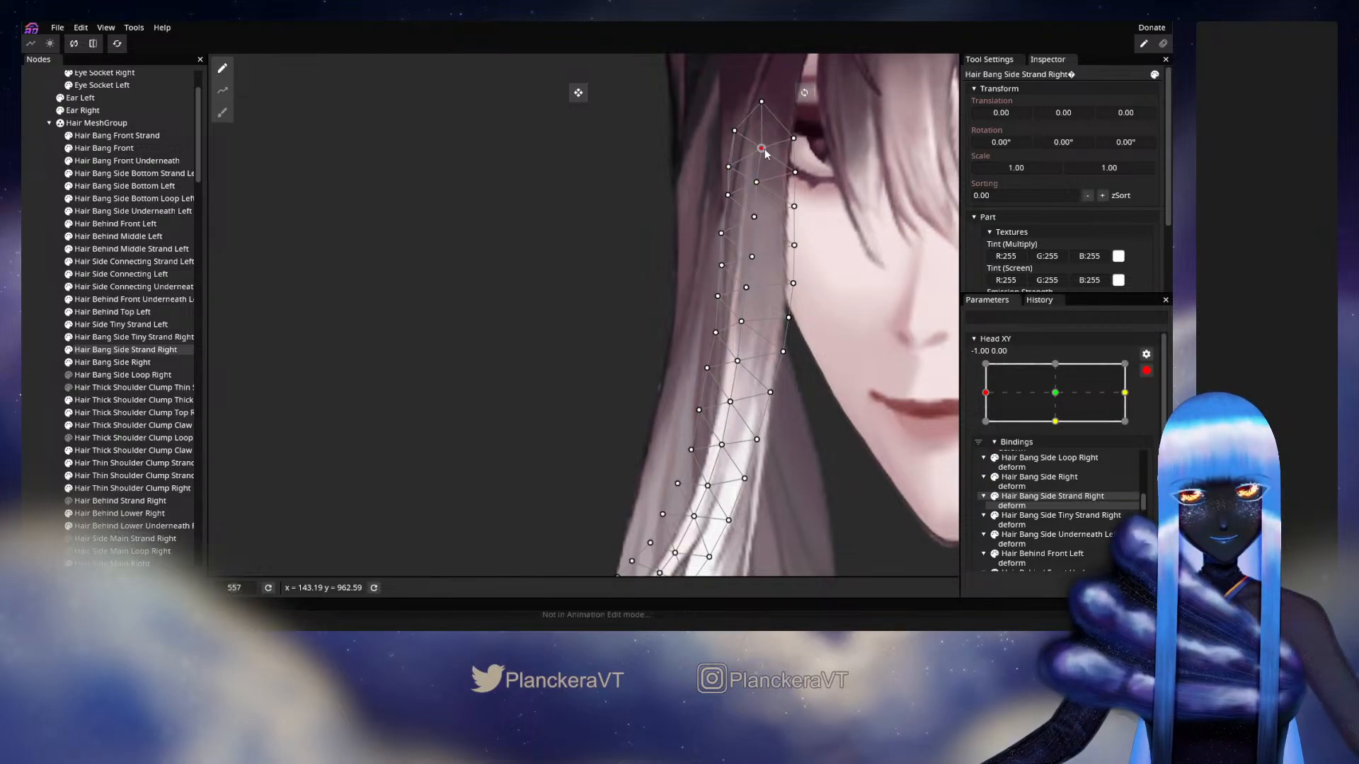
left_click(758, 148)
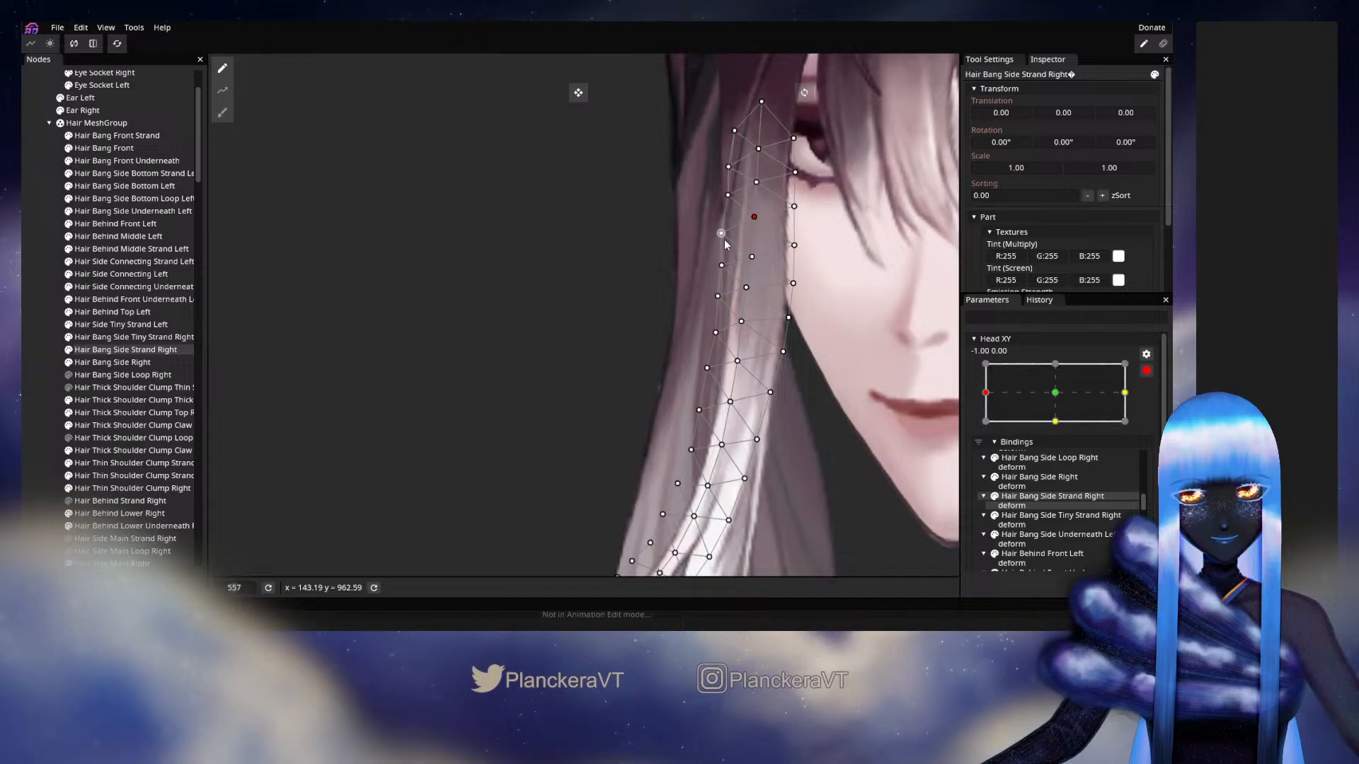
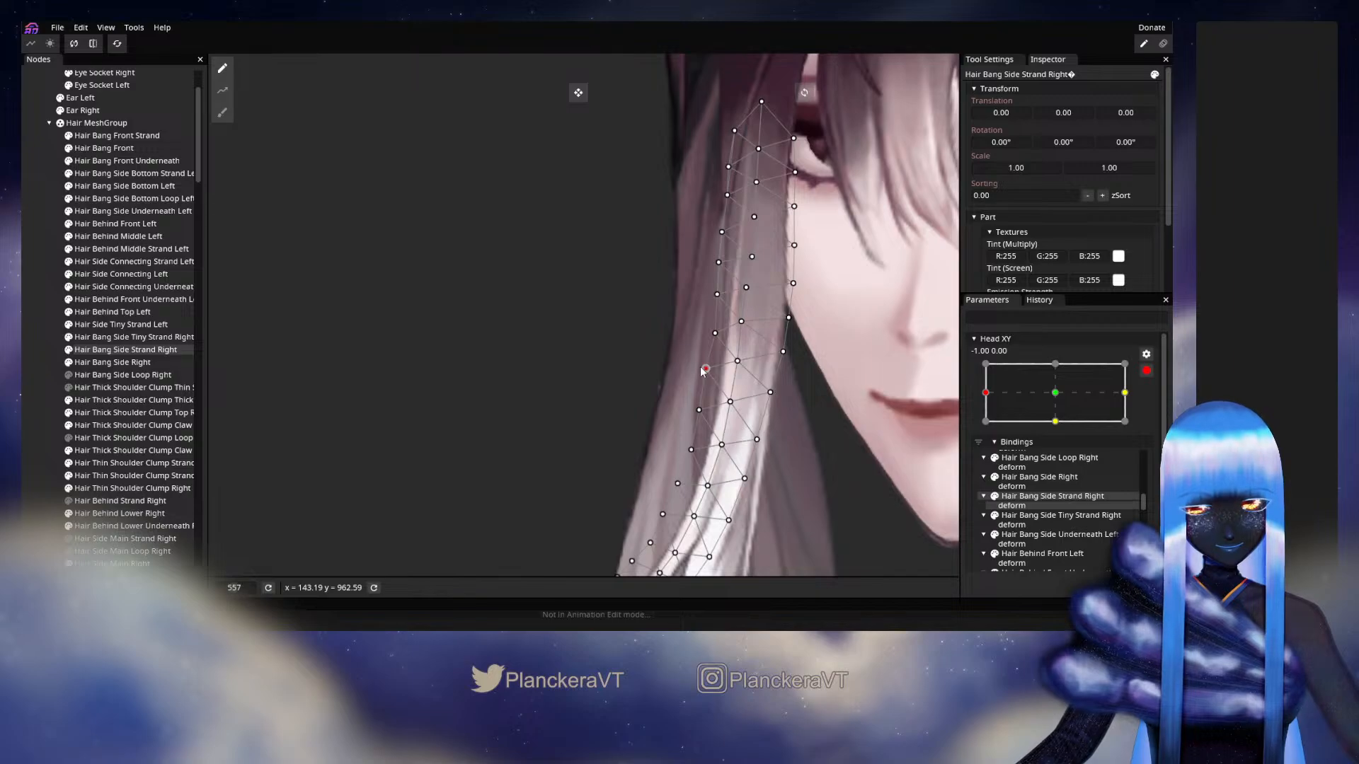
left_click(737, 362)
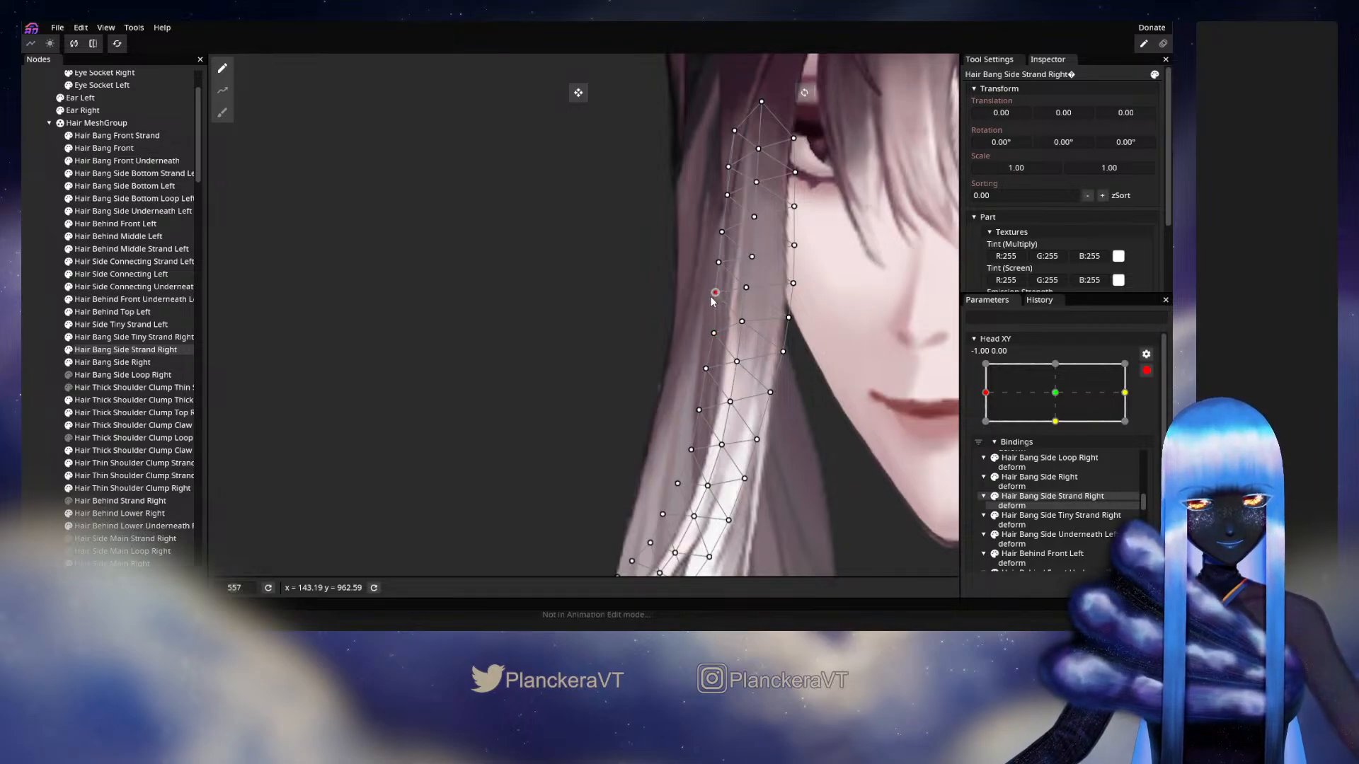
left_click(55, 373)
Preview the strand's motion near the -1.00 edge of Head XY while disarmed, and rearm the parameter at -1.00, 0.00
scroll(689, 435, "down", 3)
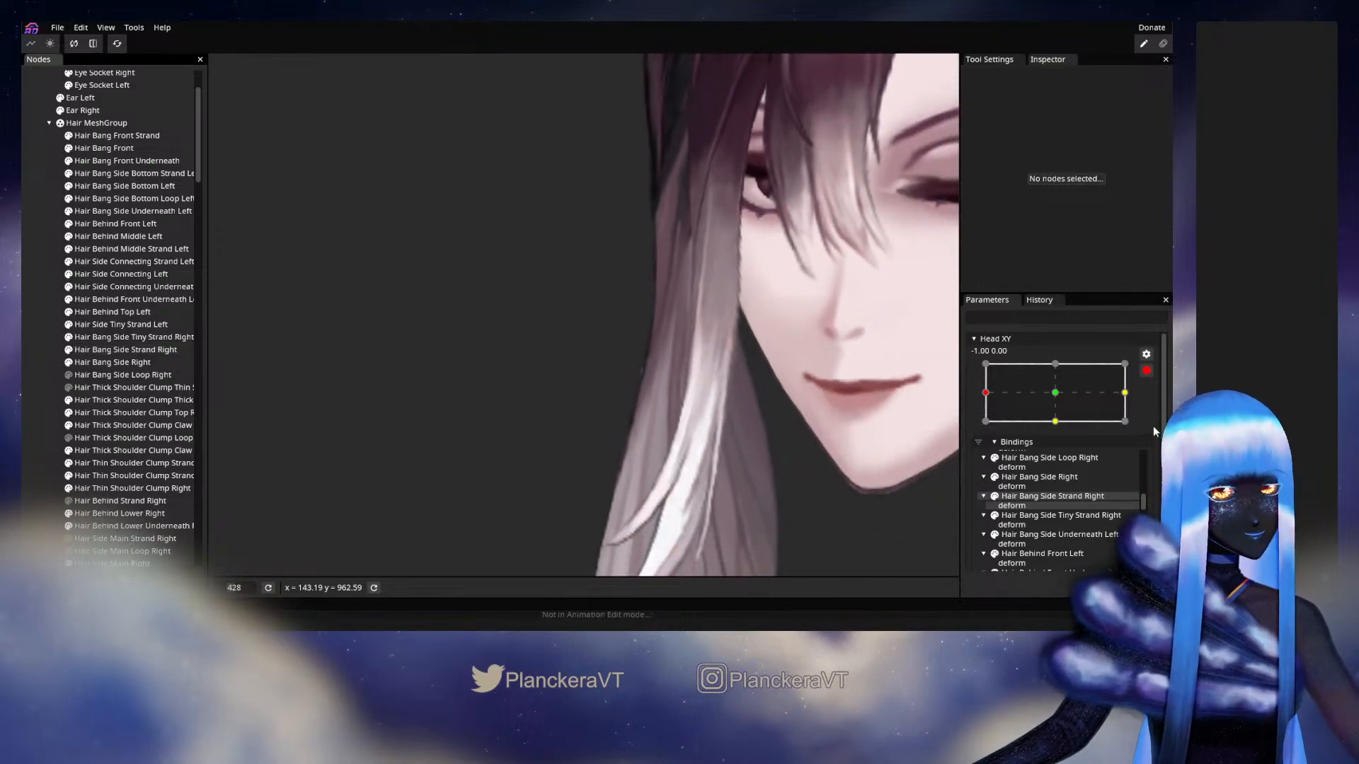
left_click(1147, 370)
mouse_move(988, 431)
left_mouse_down()
mouse_move(1058, 433)
mouse_move(985, 423)
left_mouse_up()
left_click(1154, 405)
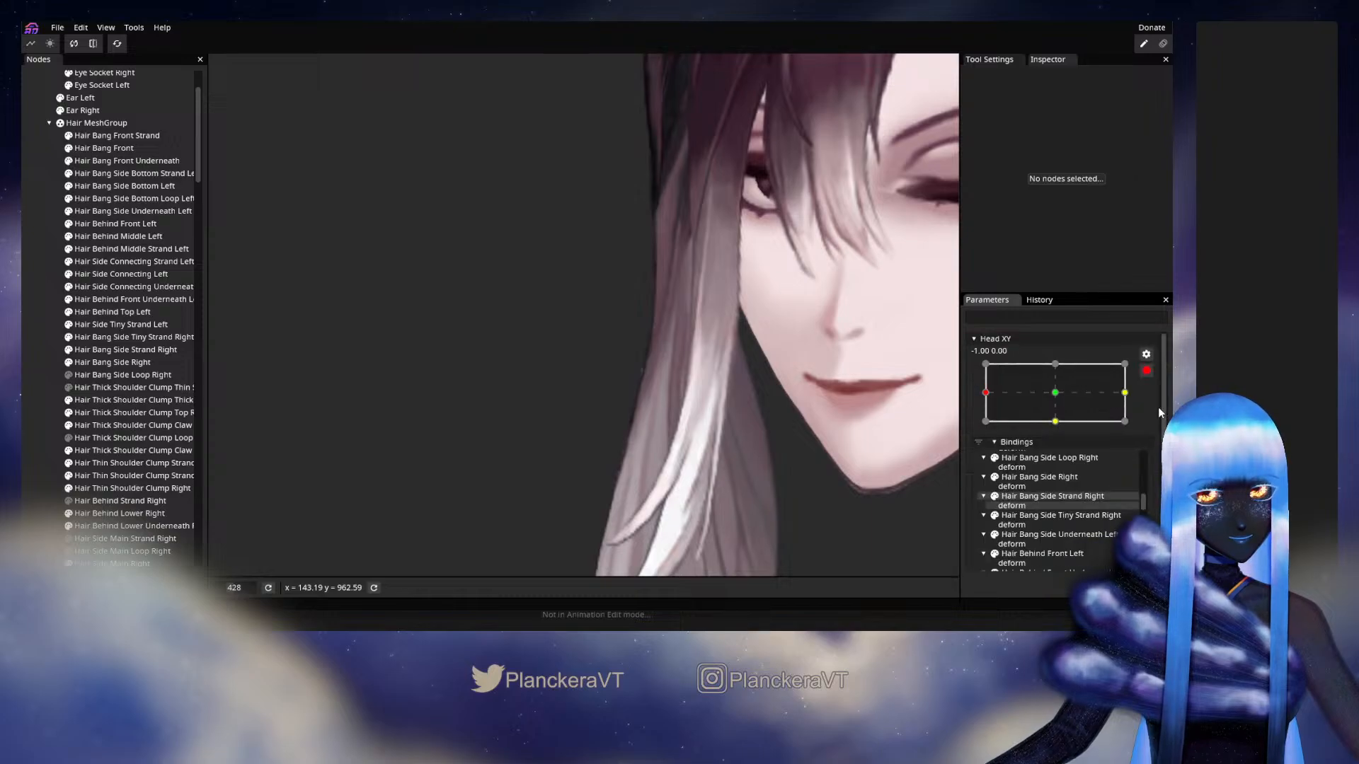
Fine-tune the upper outer-edge vertices of Hair Bang Side Strand Right, on the side away from the face
scroll(659, 336, "up", 3)
scroll(719, 410, "up", 1)
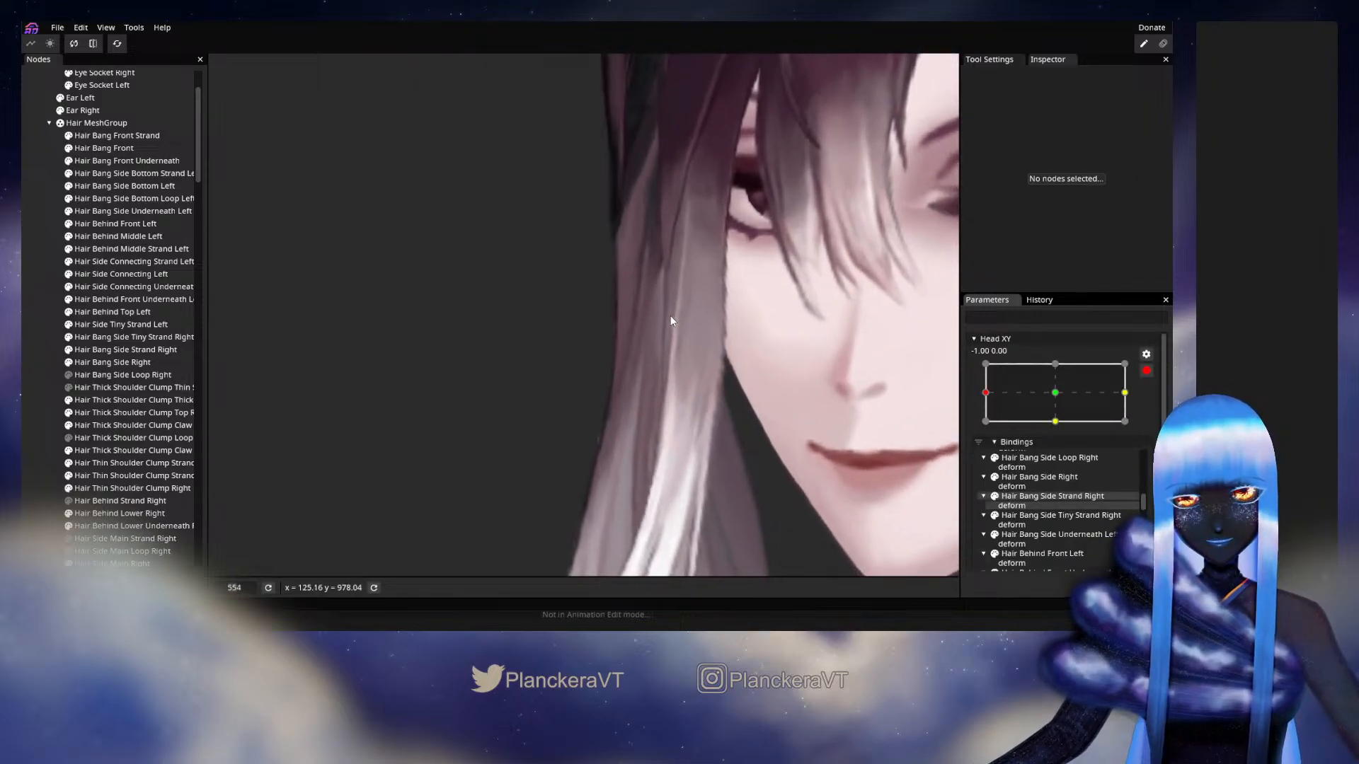
left_click(111, 350)
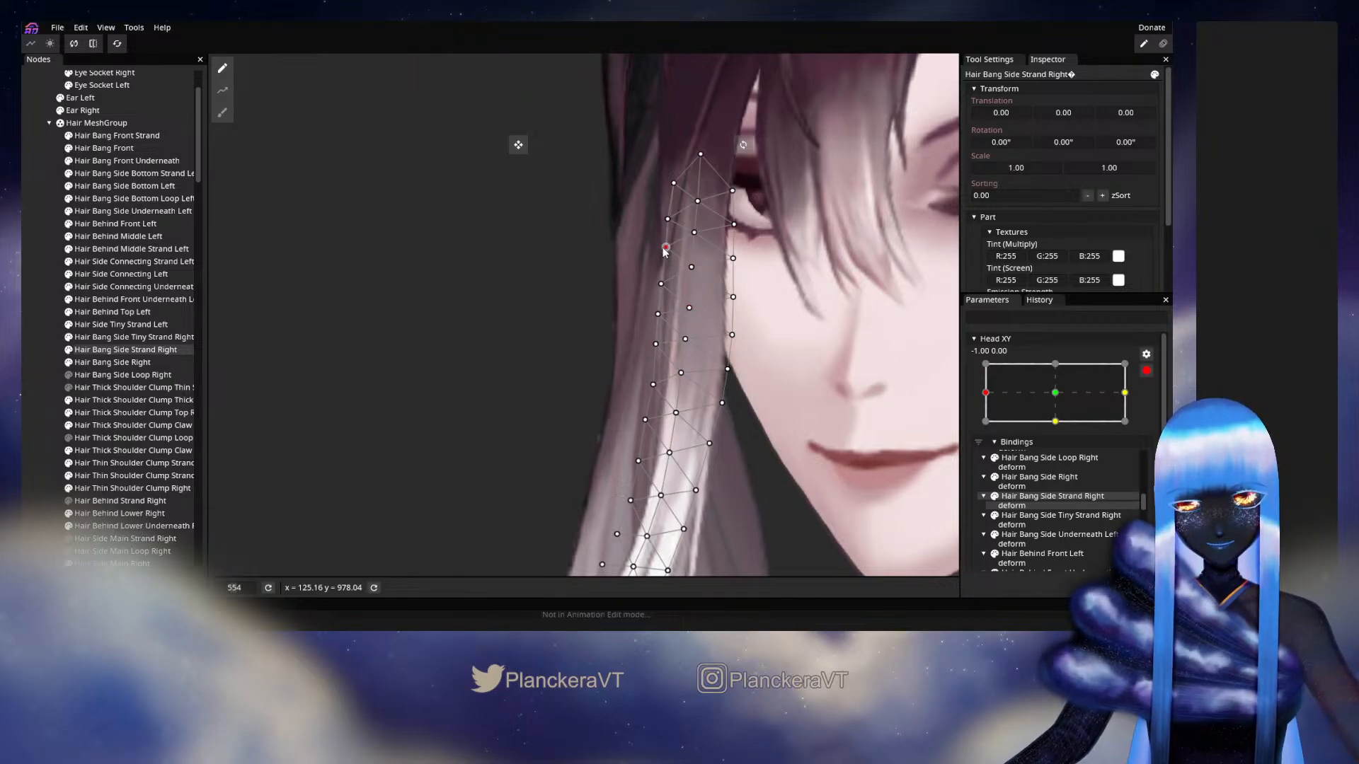
left_click(524, 436)
Check the strand near the -1.00 edge with Head XY disarmed, rearm it, and compare the centre keypoint with -1.00, 0.00
scroll(528, 435, "down", 3)
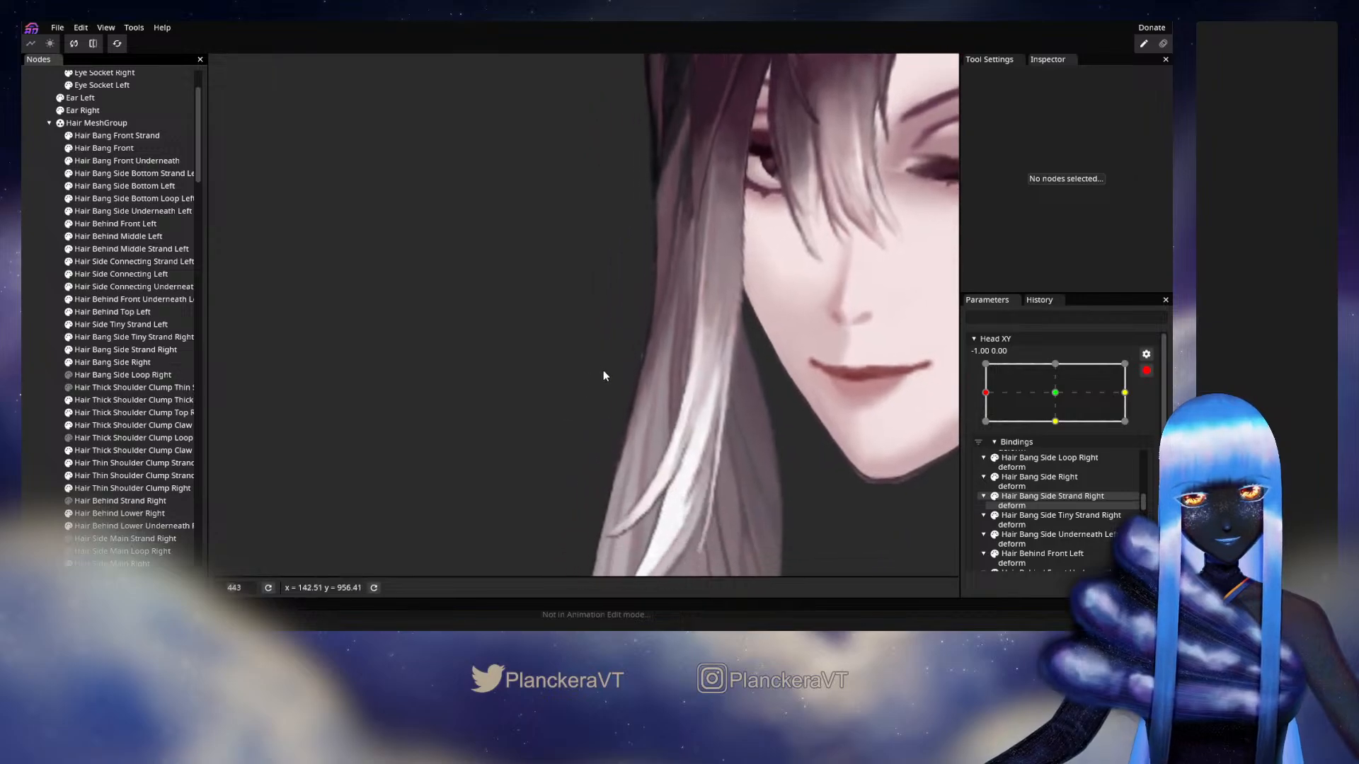
left_click(1146, 370)
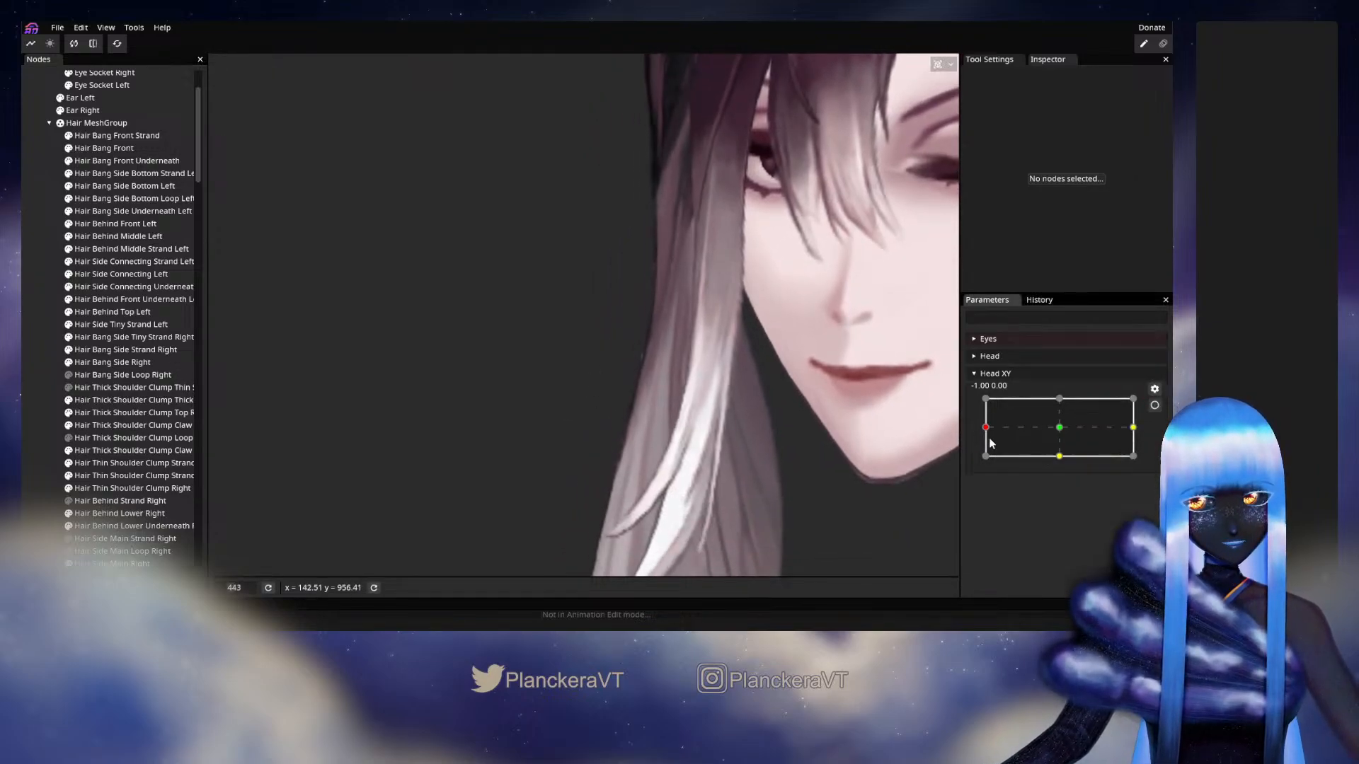
mouse_move(986, 427)
left_mouse_down()
mouse_move(1060, 428)
mouse_move(978, 432)
left_mouse_up()
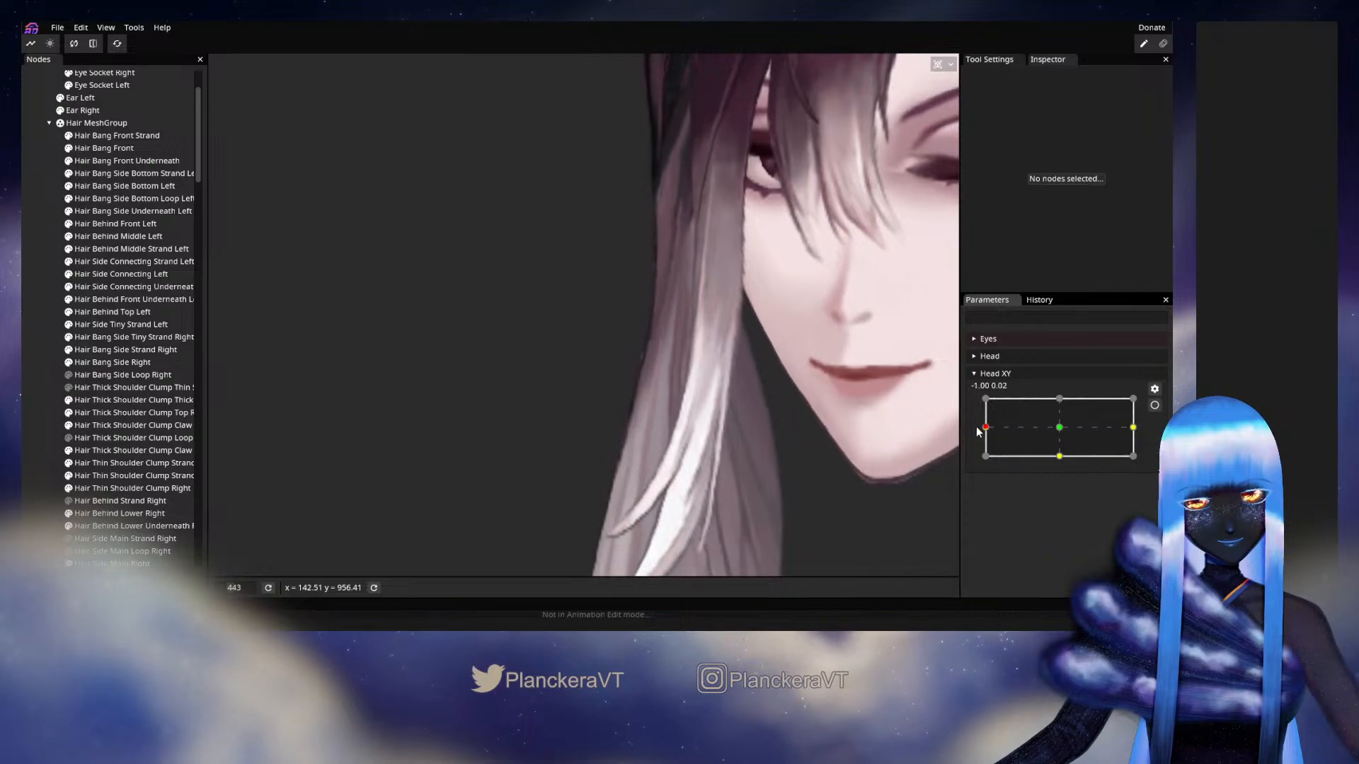
left_click(1154, 405)
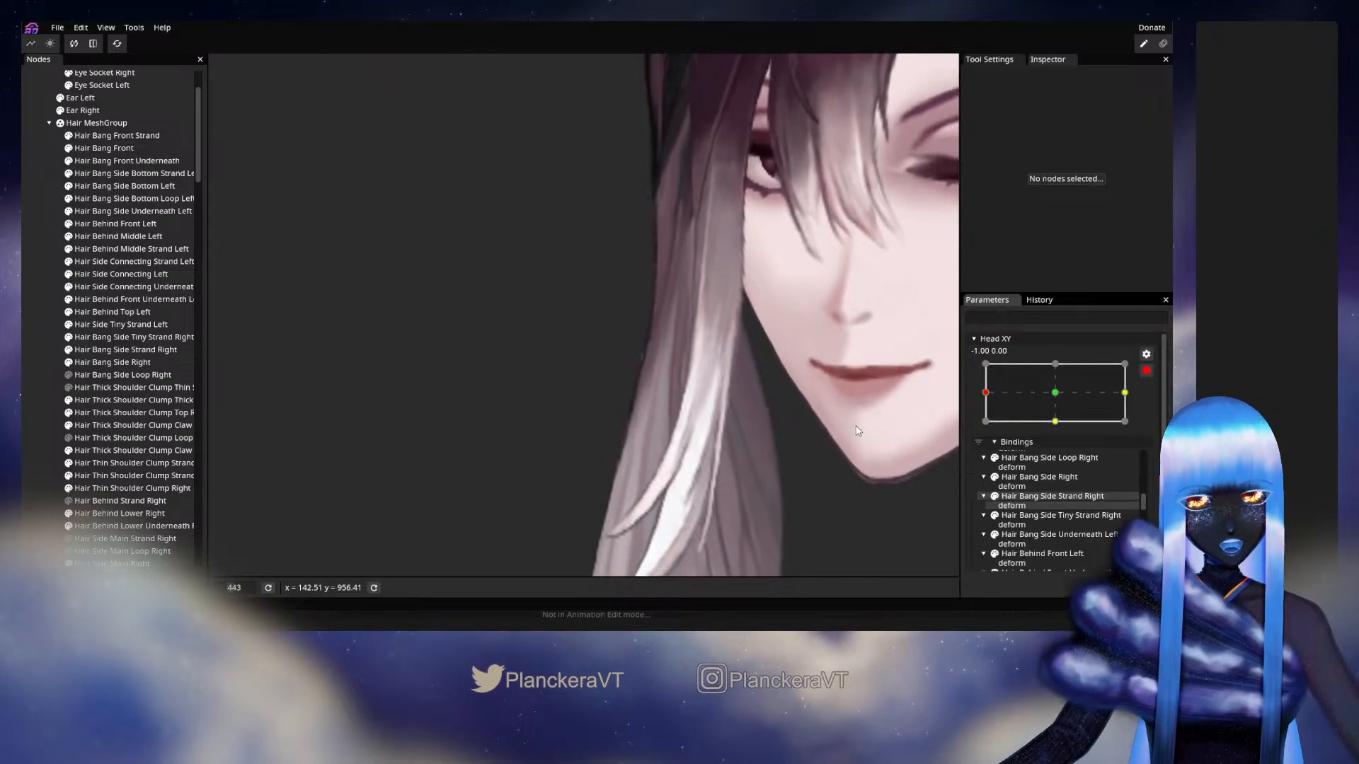
scroll(767, 387, "up", 2)
left_click(1066, 394)
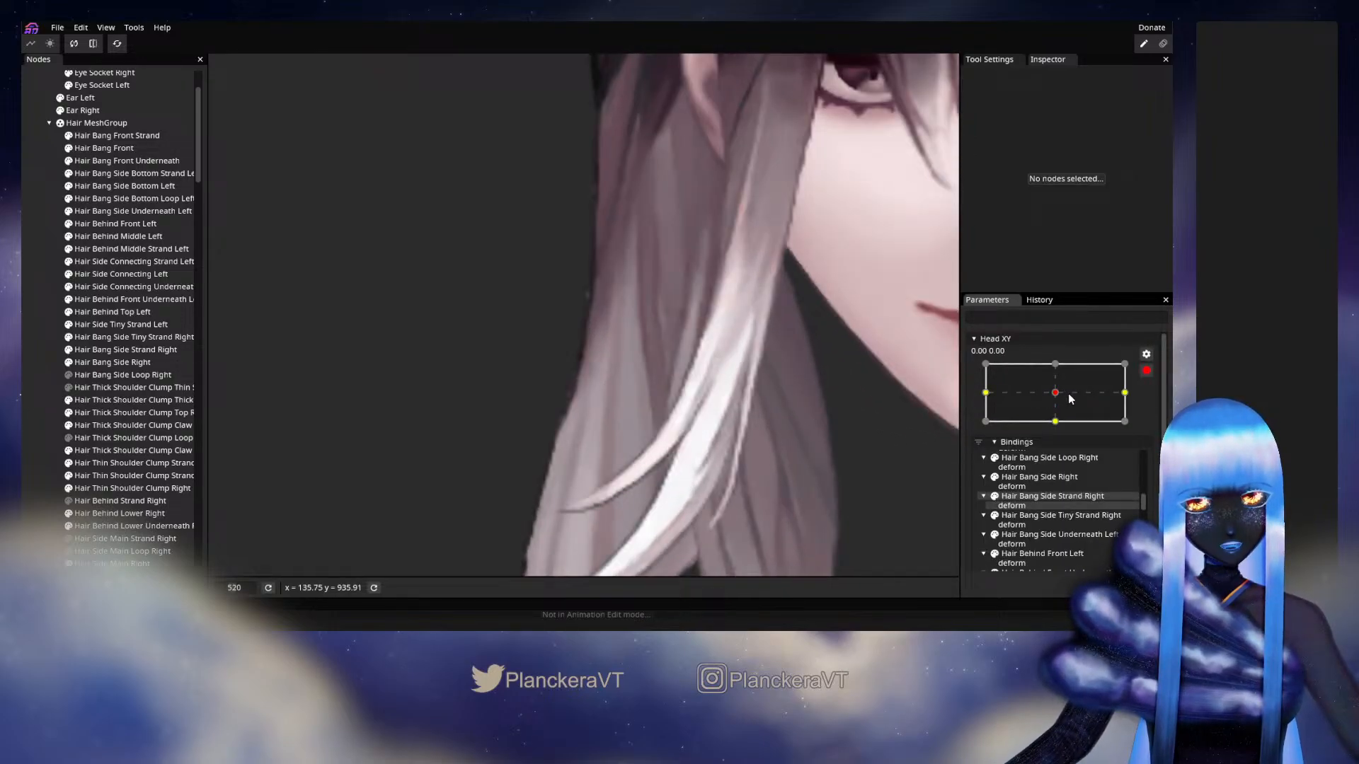
left_click(991, 390)
Move the face-side vertices of Hair Bang Side Strand Right beside the cheek slightly outward to widen the middle of the strand
left_click(106, 349)
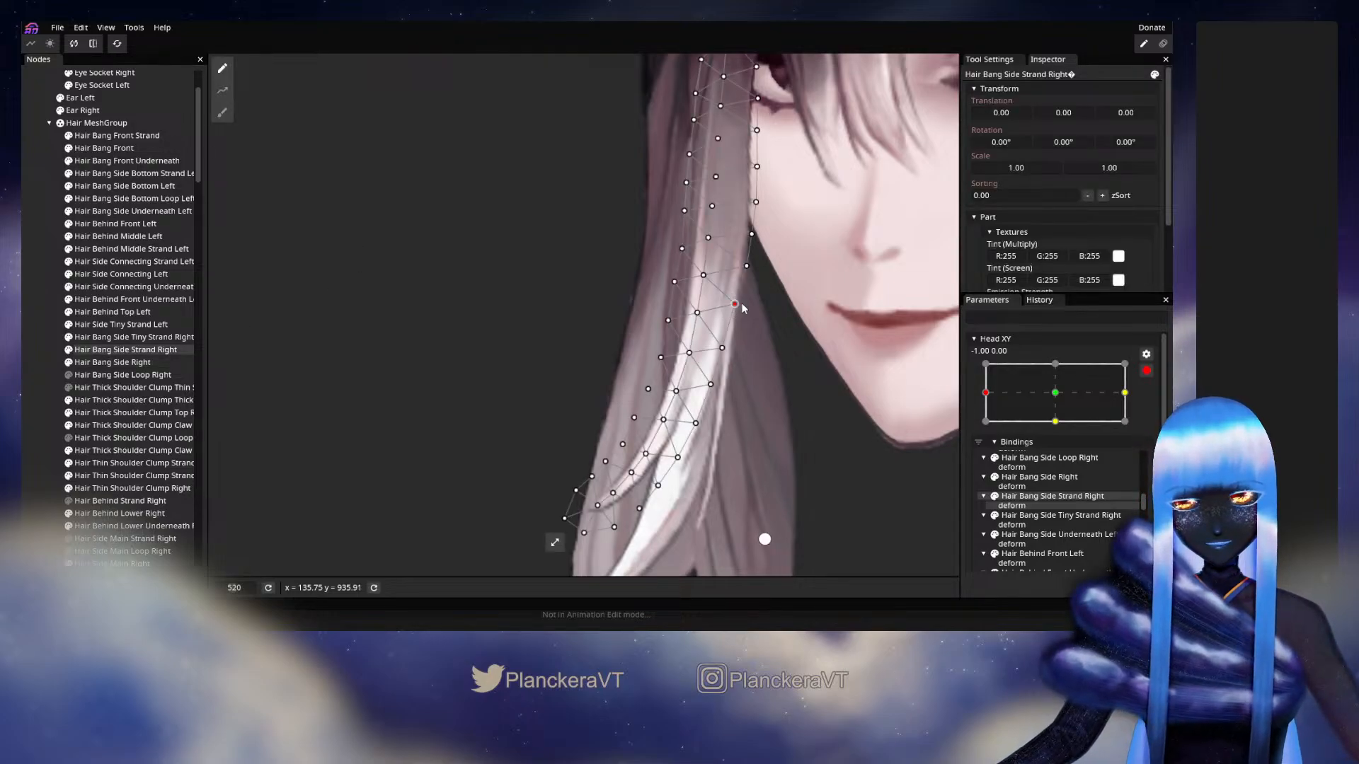
left_click_drag(741, 305, 752, 267)
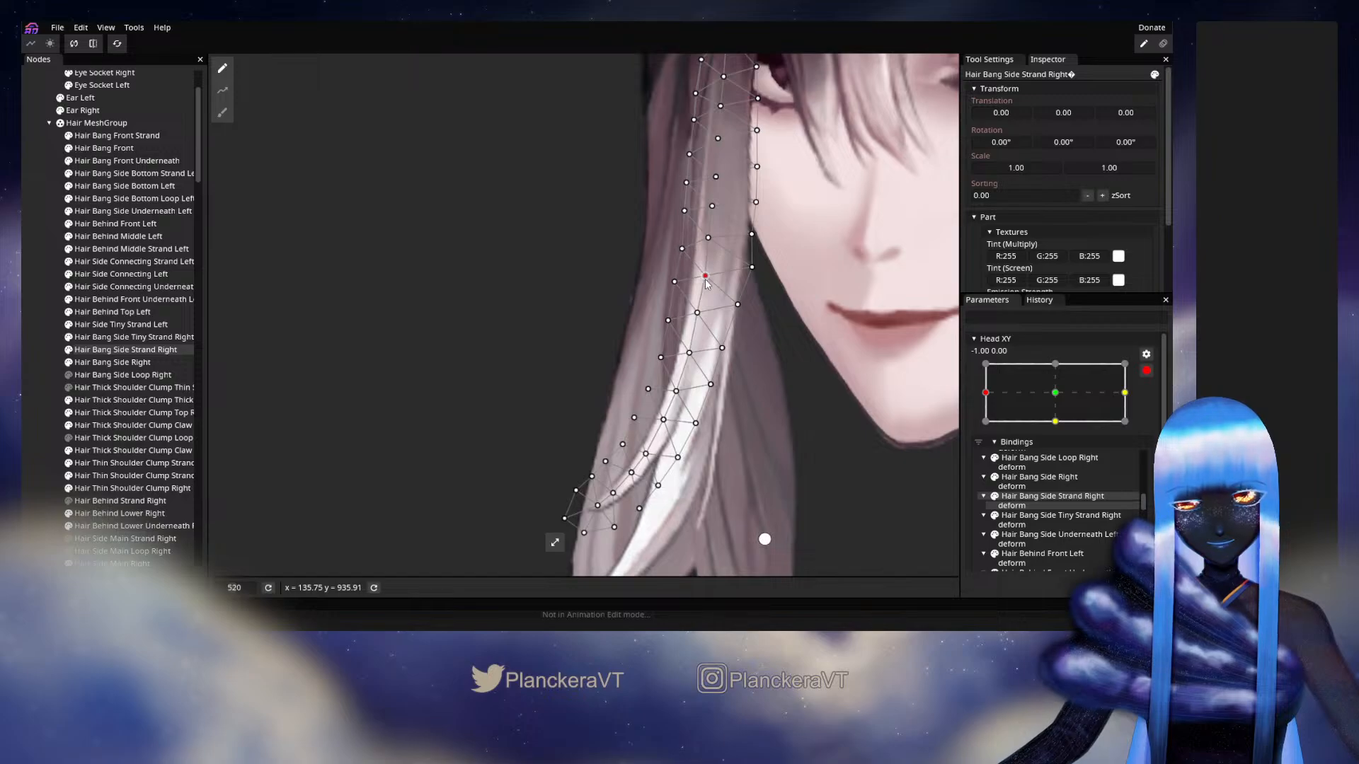
left_click_drag(752, 266, 755, 265)
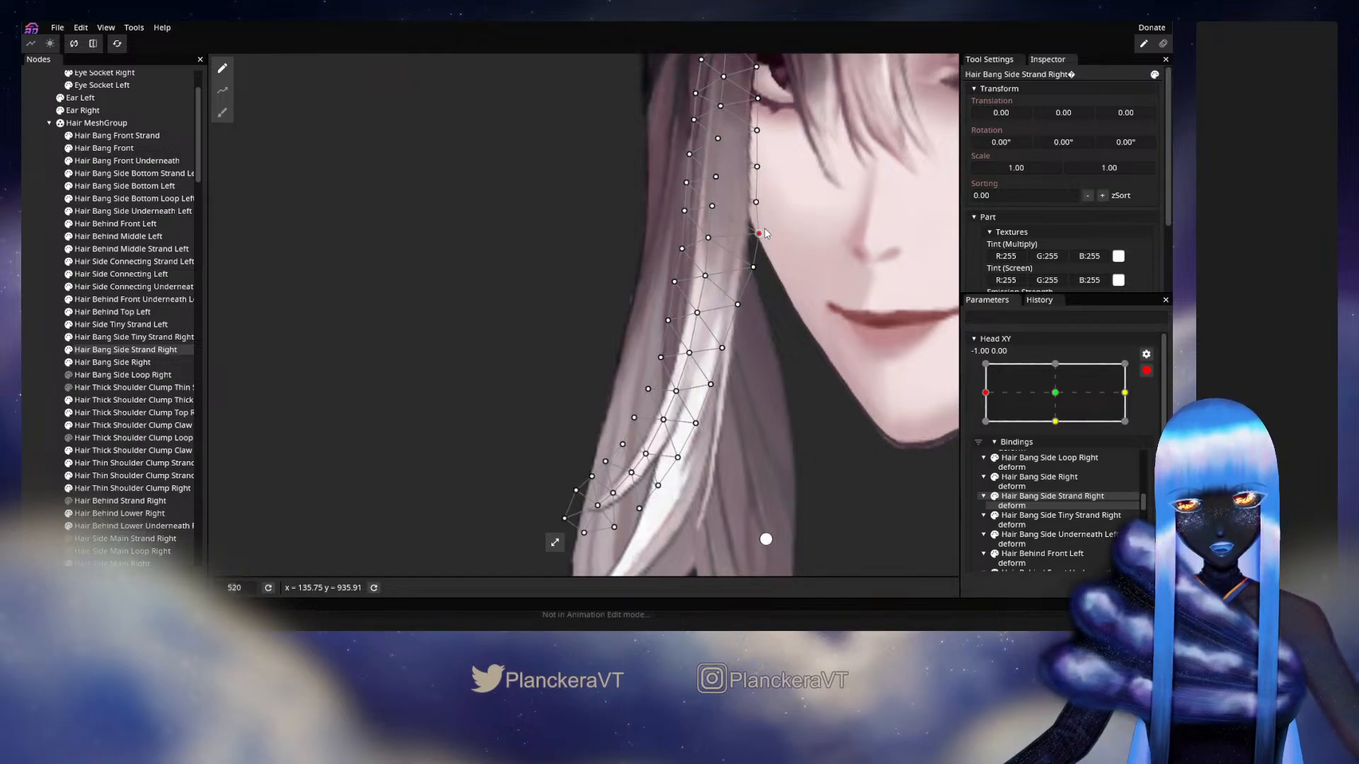
left_click(738, 305)
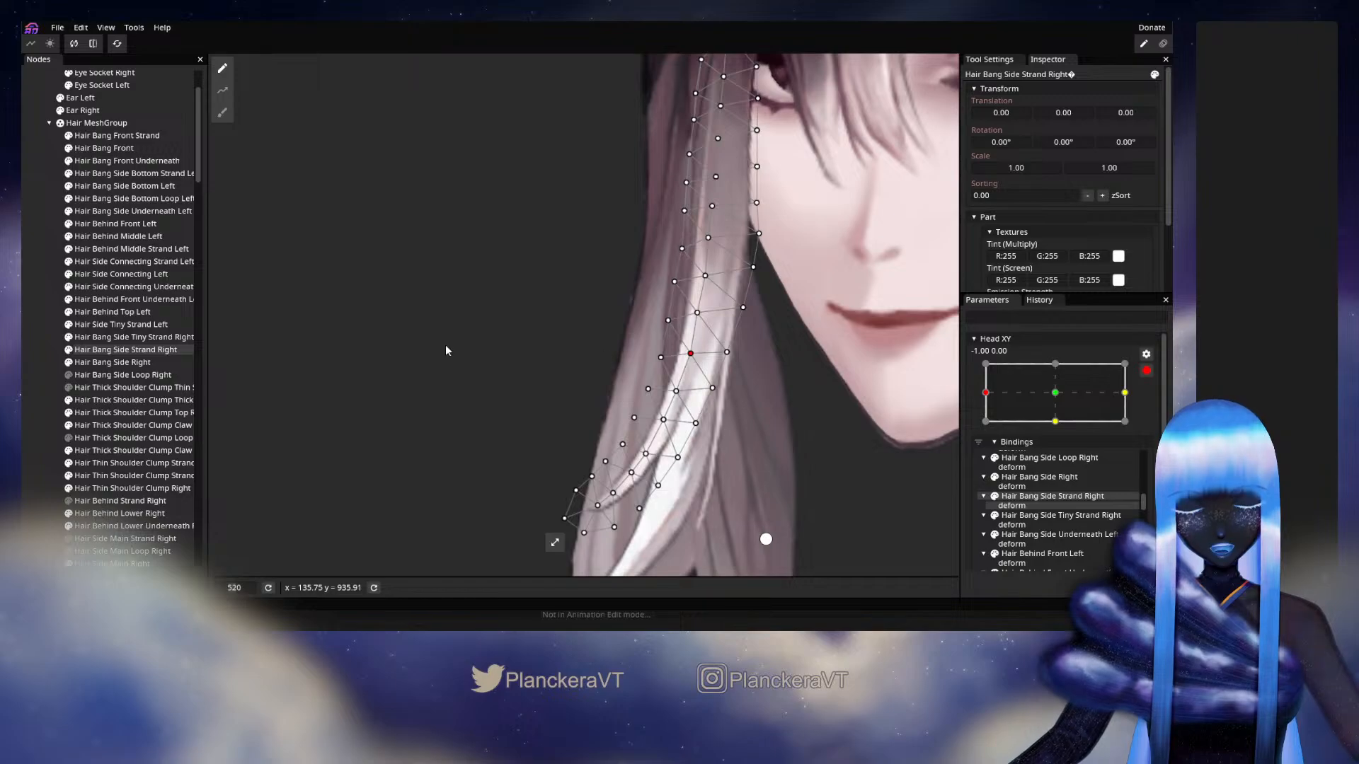
left_click(31, 362)
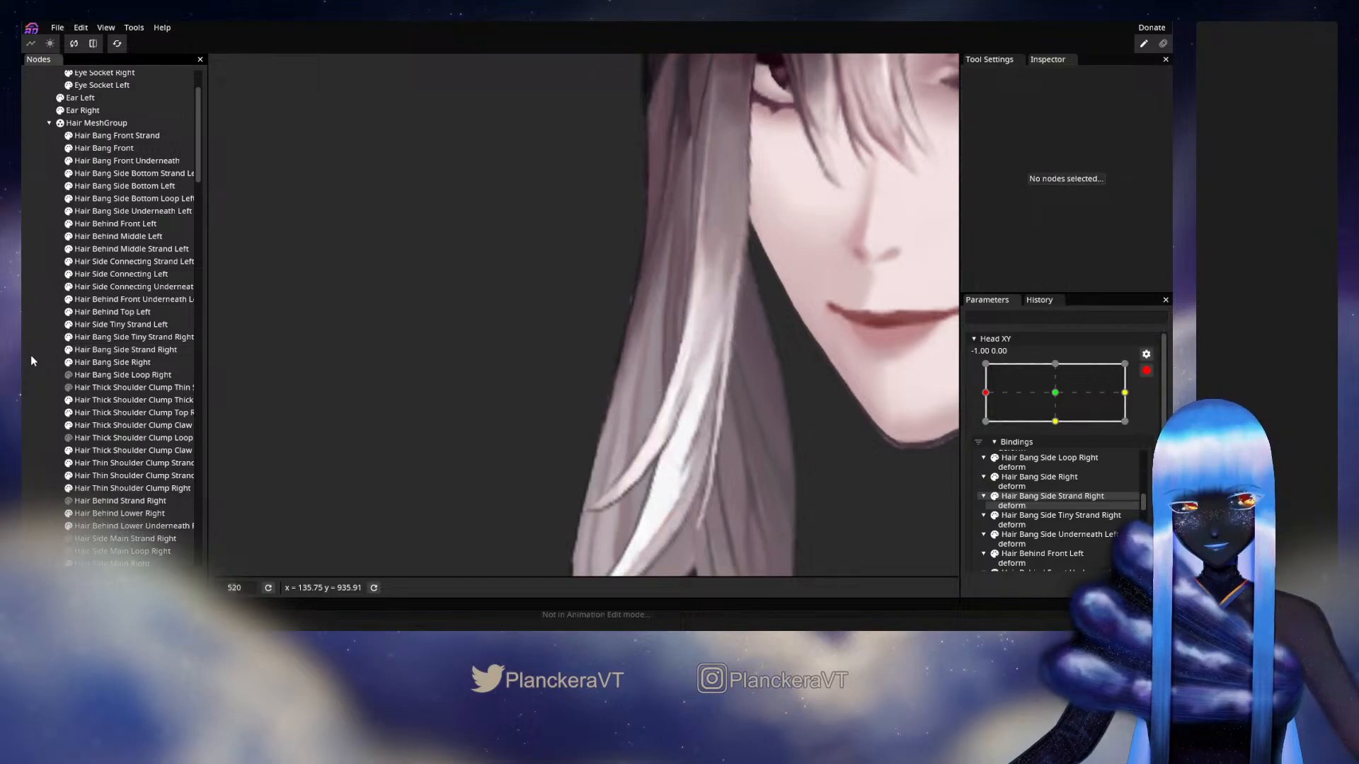
Preview the widened middle of the strand near the -1.00 edge of Head XY while disarmed, and rearm the parameter
left_click(1147, 370)
mouse_move(985, 428)
left_mouse_down()
mouse_move(1050, 437)
mouse_move(1063, 430)
mouse_move(989, 424)
mouse_move(1081, 421)
mouse_move(985, 417)
mouse_move(1059, 434)
mouse_move(992, 433)
mouse_move(1061, 434)
mouse_move(998, 434)
mouse_move(1071, 431)
mouse_move(985, 429)
left_mouse_up()
left_click(1154, 405)
Raise the outer-edge vertices slightly at the middle of Hair Bang Side Strand Right, just above its bend
scroll(761, 436, "up", 3)
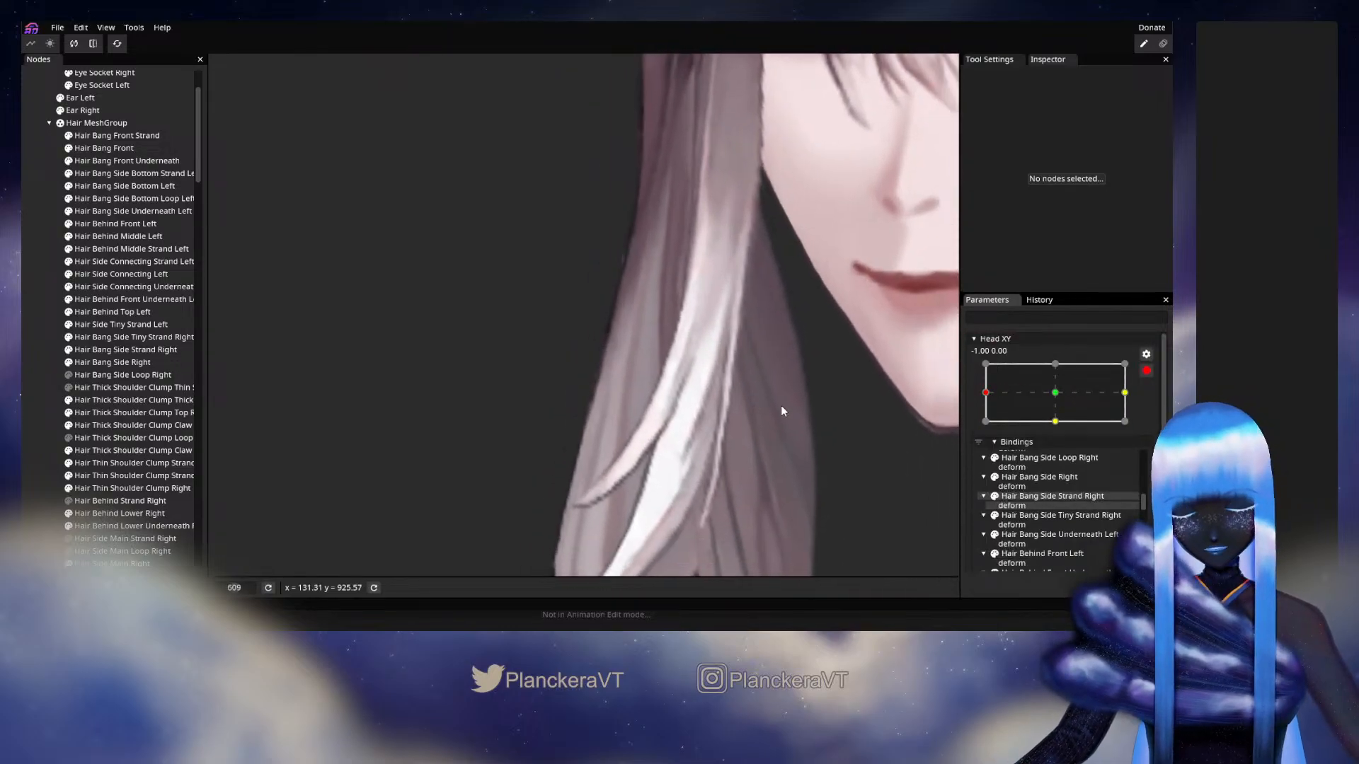
left_click(123, 350)
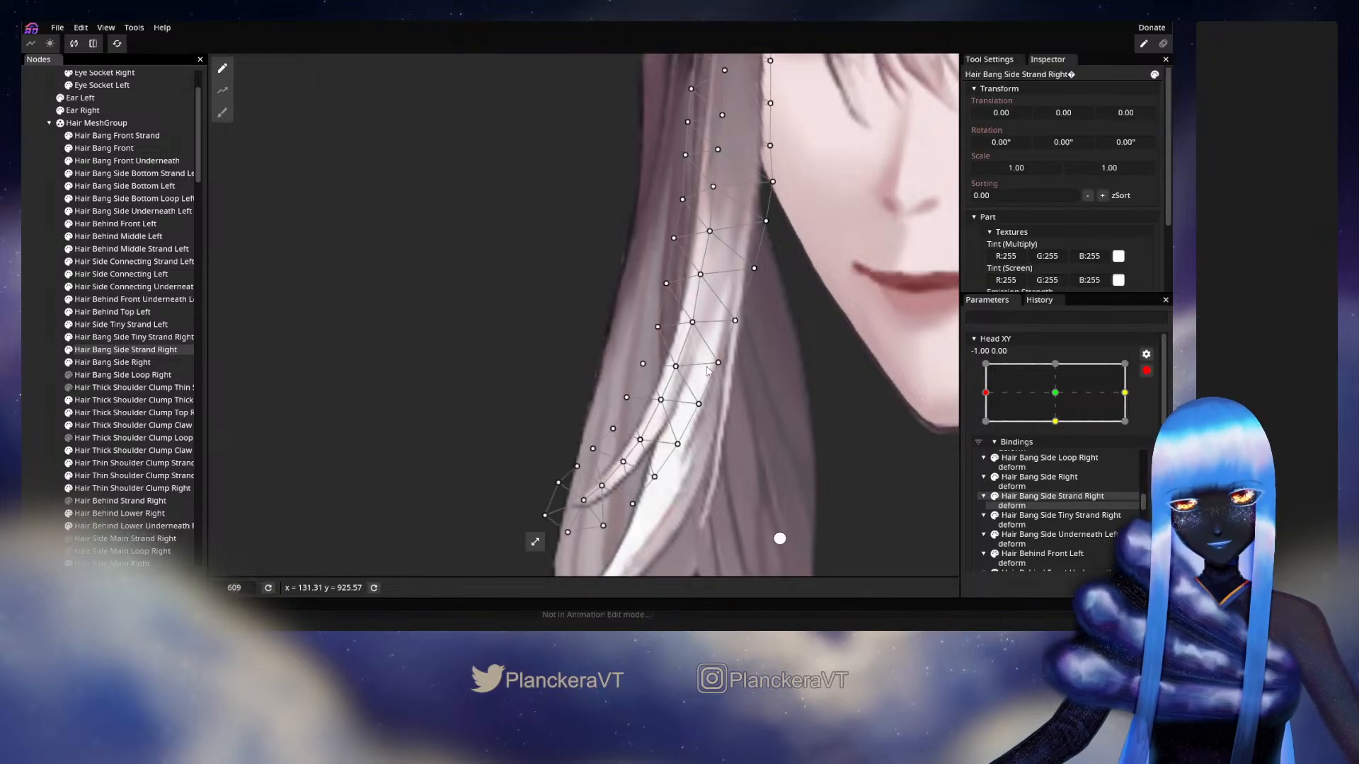
scroll(704, 327, "up", 1)
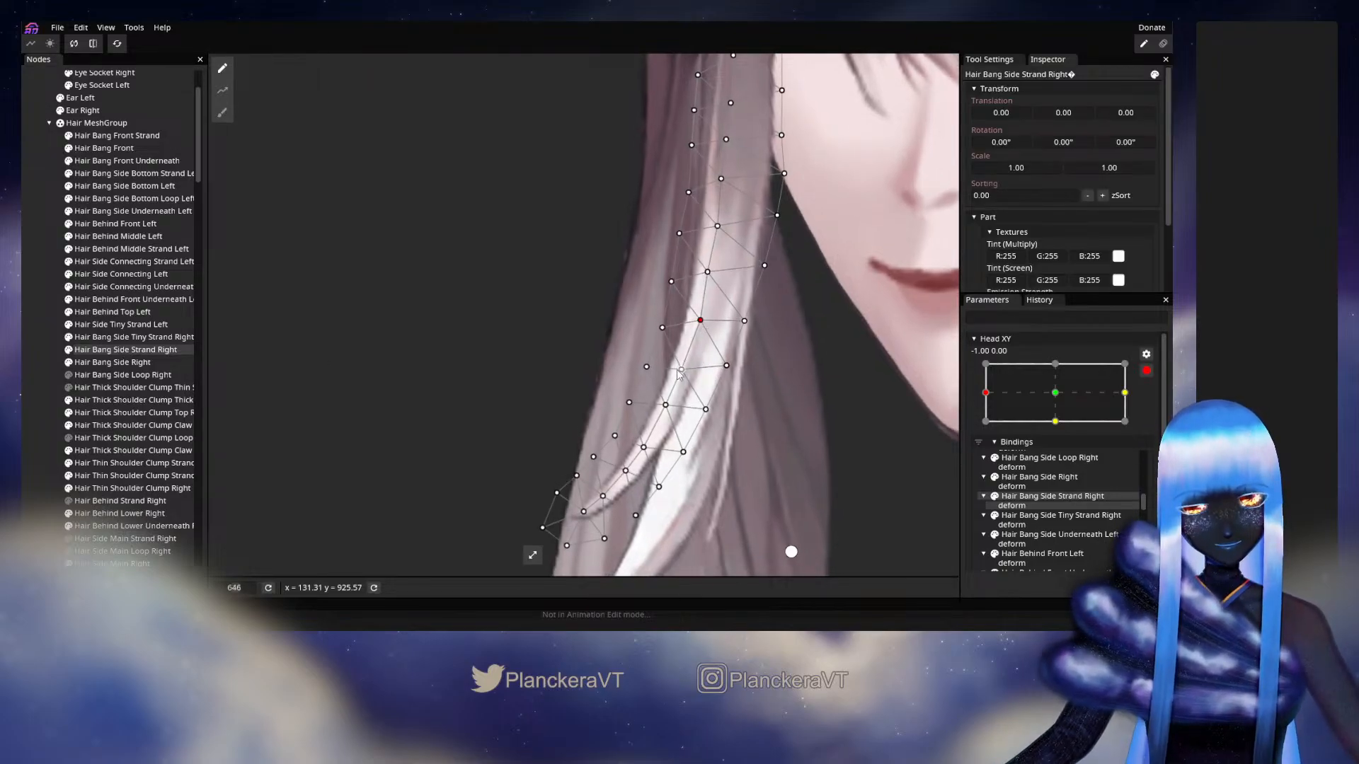
left_click_drag(662, 328, 673, 275)
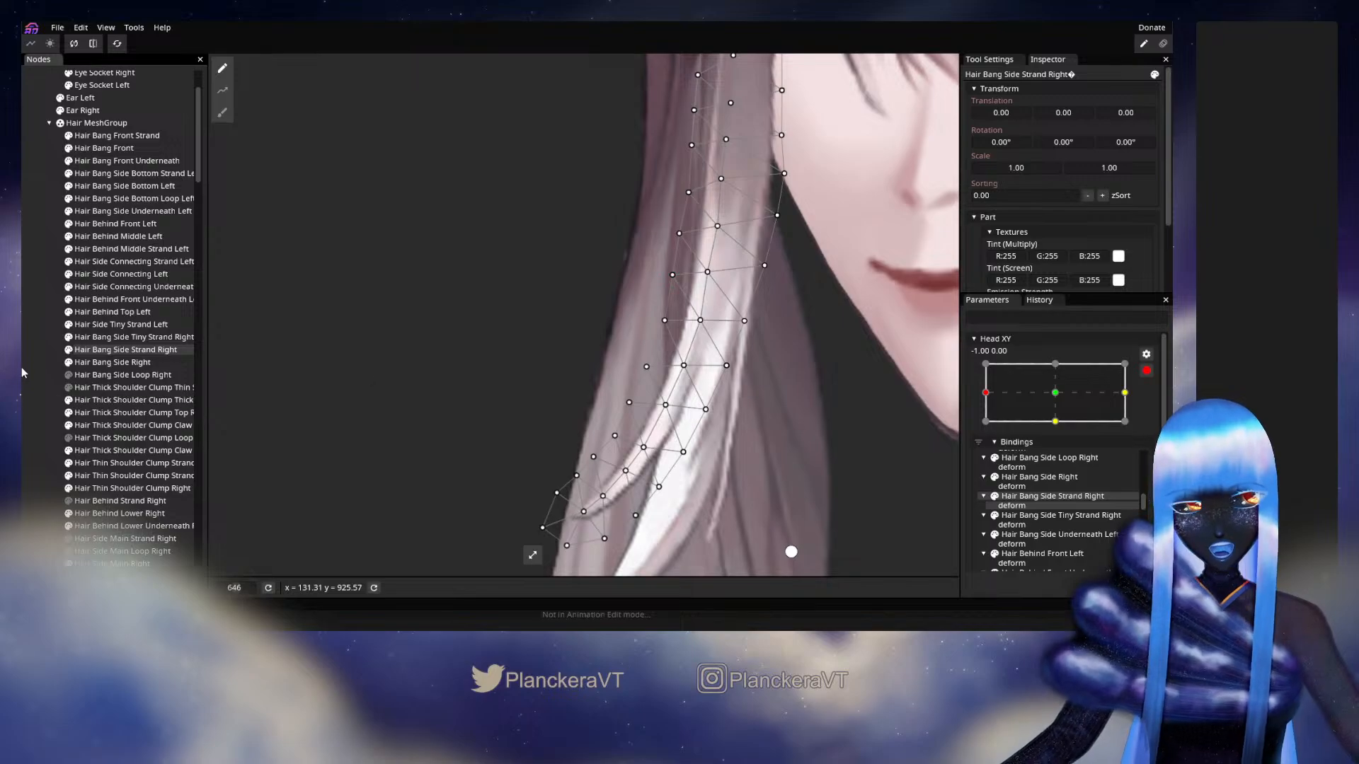
left_click(749, 418)
Test the raised outer edge by moving Head XY near its -1.00 edge while disarmed, and return to editing at -1.00, 0.00
left_click(1146, 372)
mouse_move(985, 427)
left_mouse_down()
mouse_move(1062, 431)
mouse_move(972, 425)
left_mouse_up()
left_click(1154, 405)
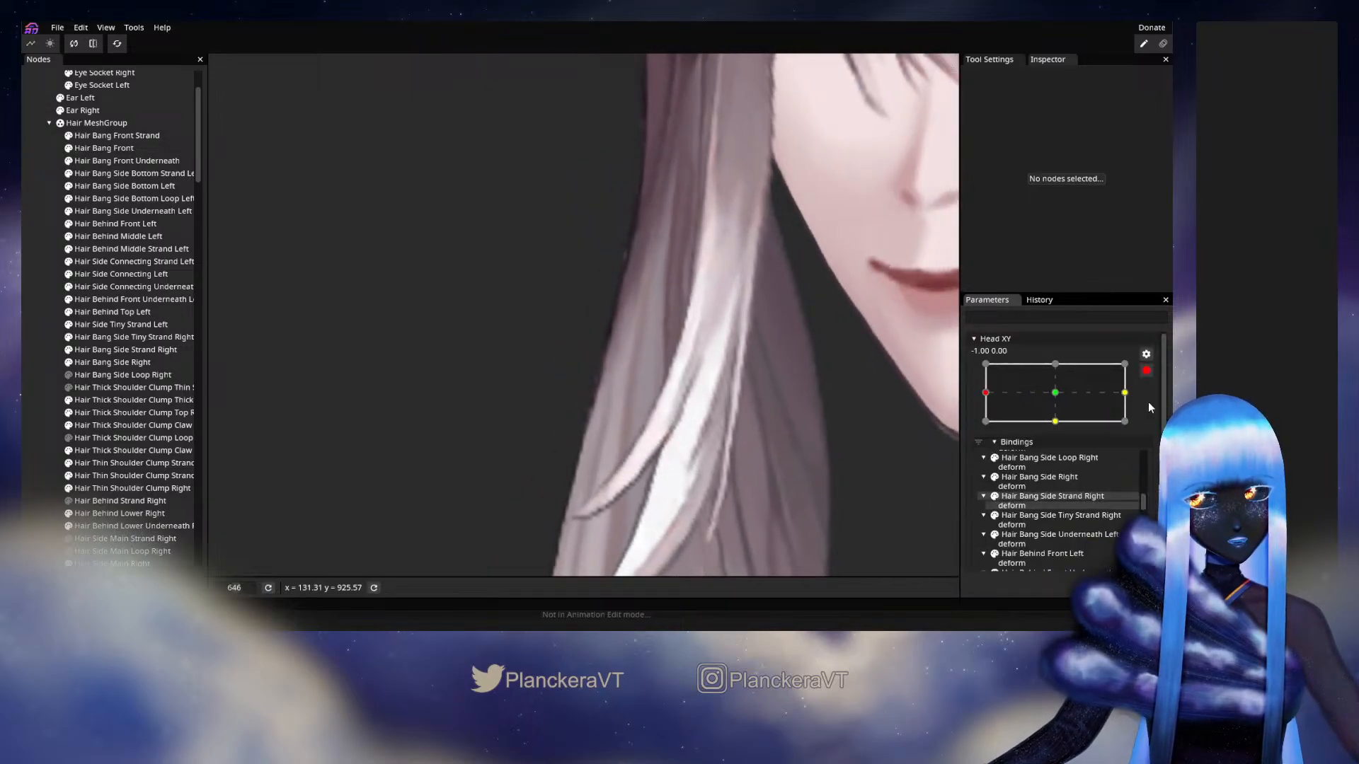
Shift individual vertices along both edges and the centre line of Hair Bang Side Strand Right's lower half to even out its curve
left_click(126, 350)
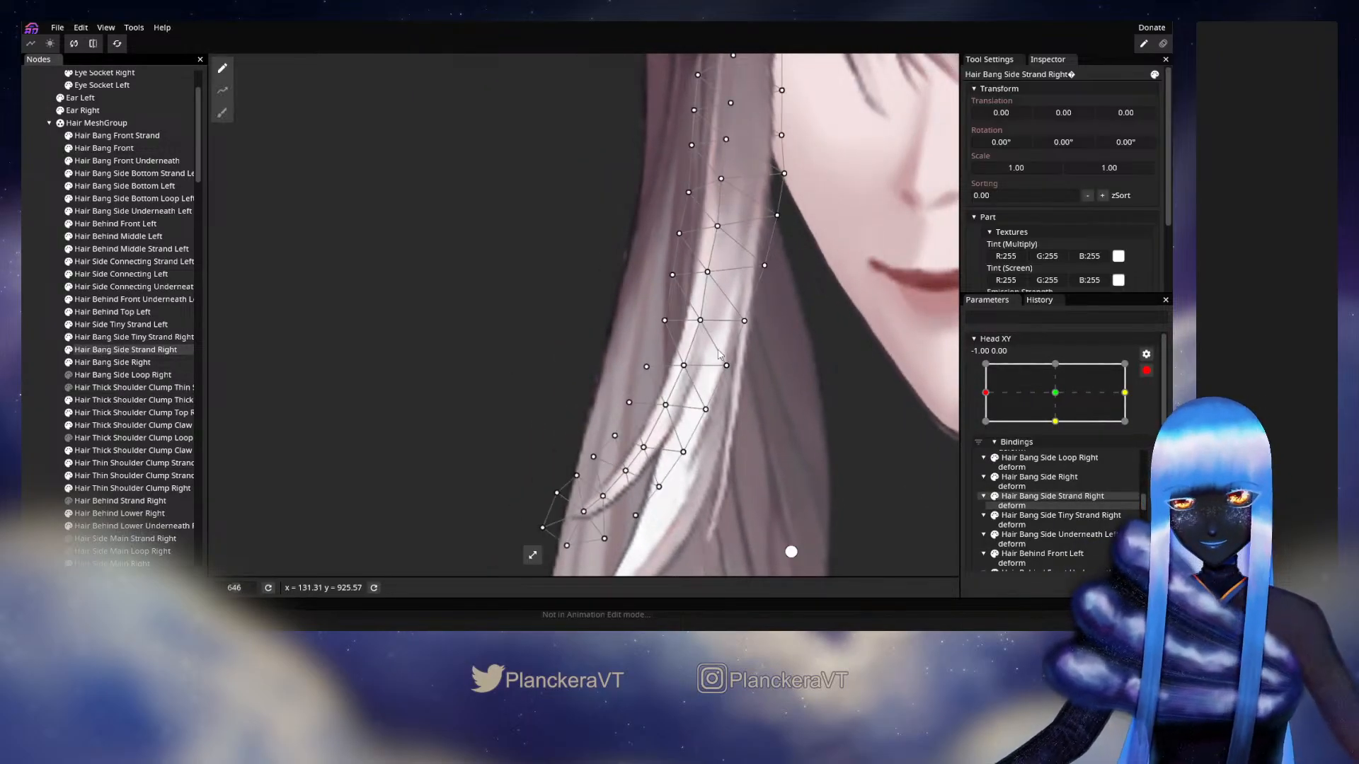
left_click_drag(703, 330, 707, 331)
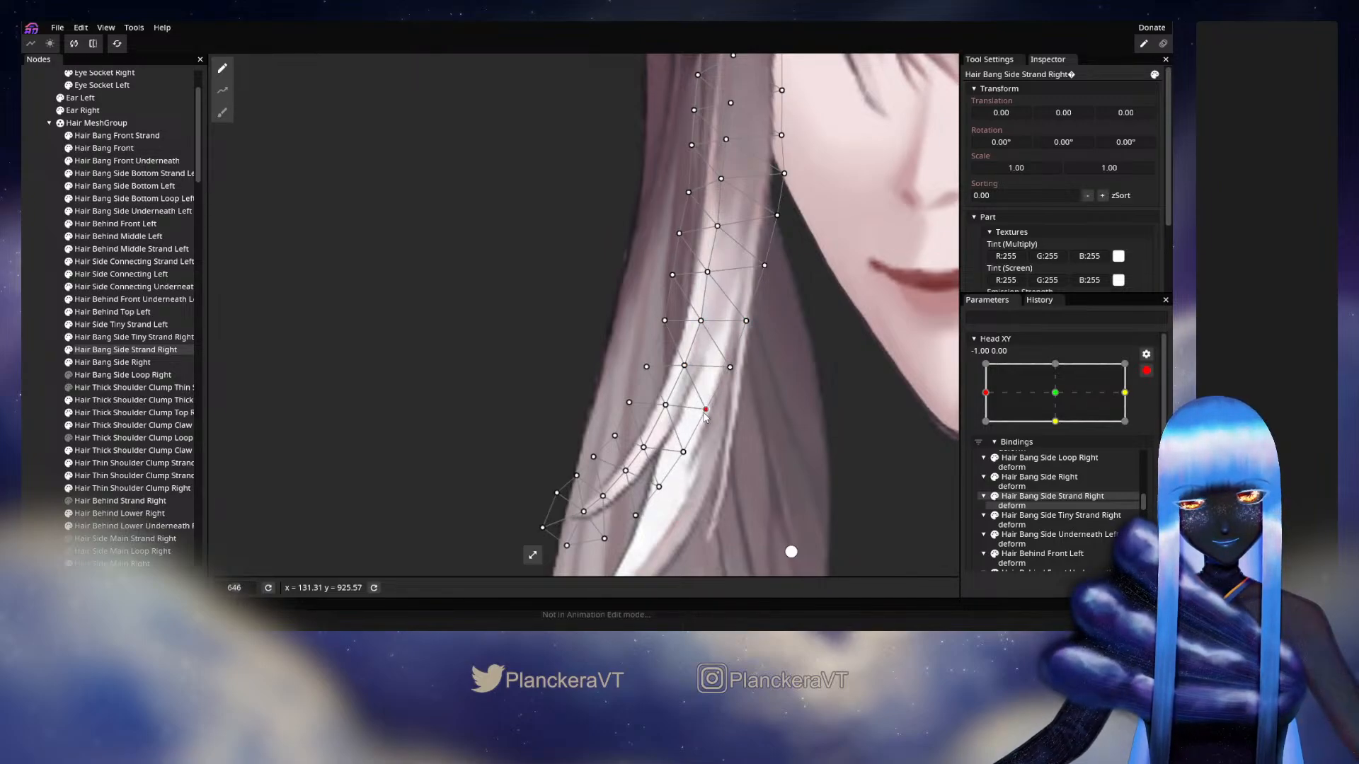
left_click_drag(705, 414, 706, 416)
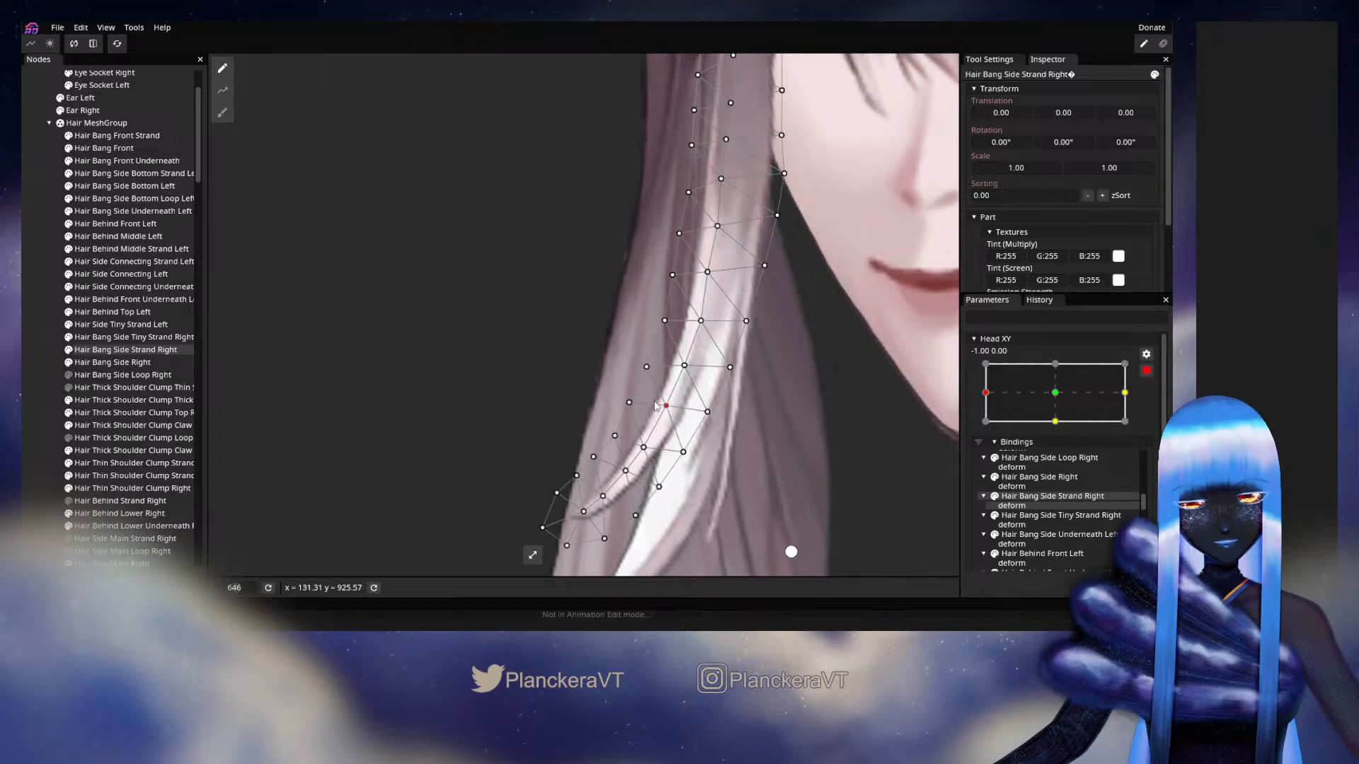
left_click_drag(647, 368, 650, 370)
left_click(664, 323)
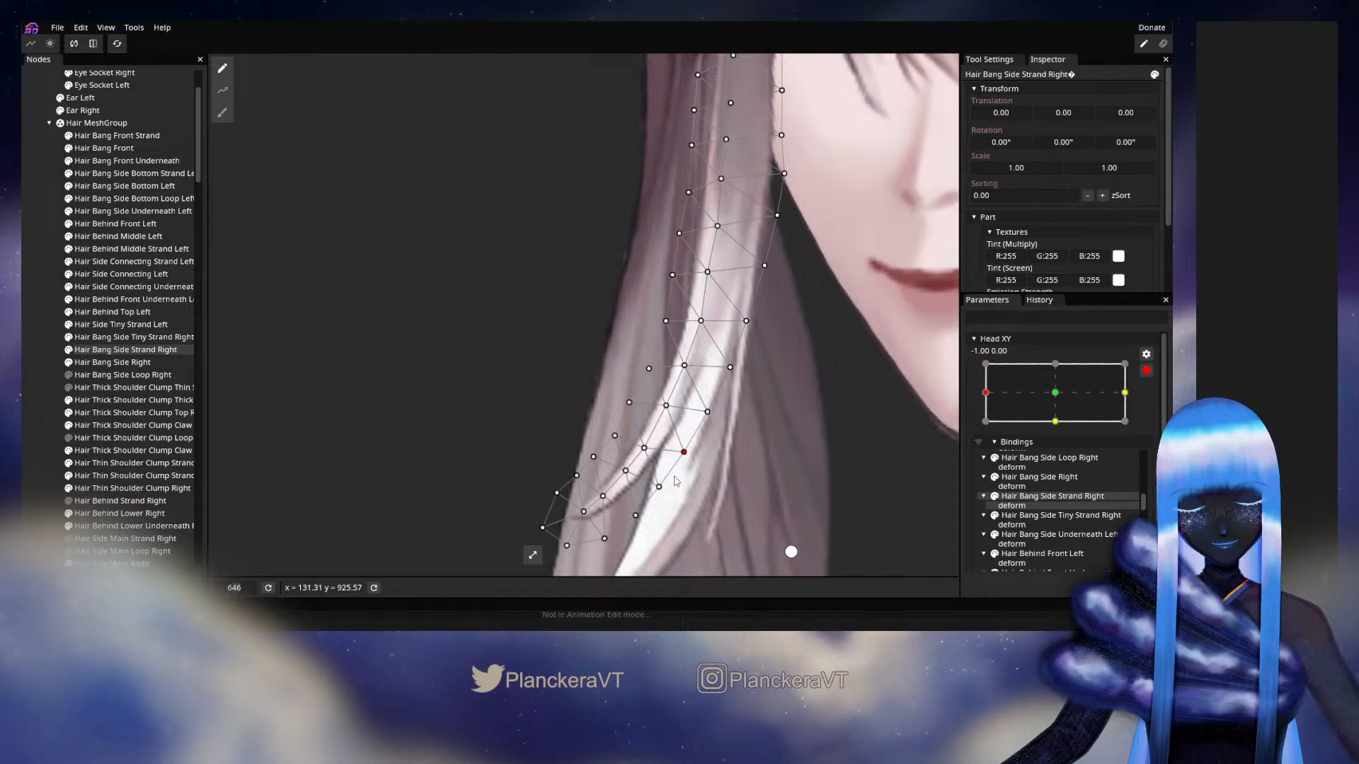
left_click(626, 471)
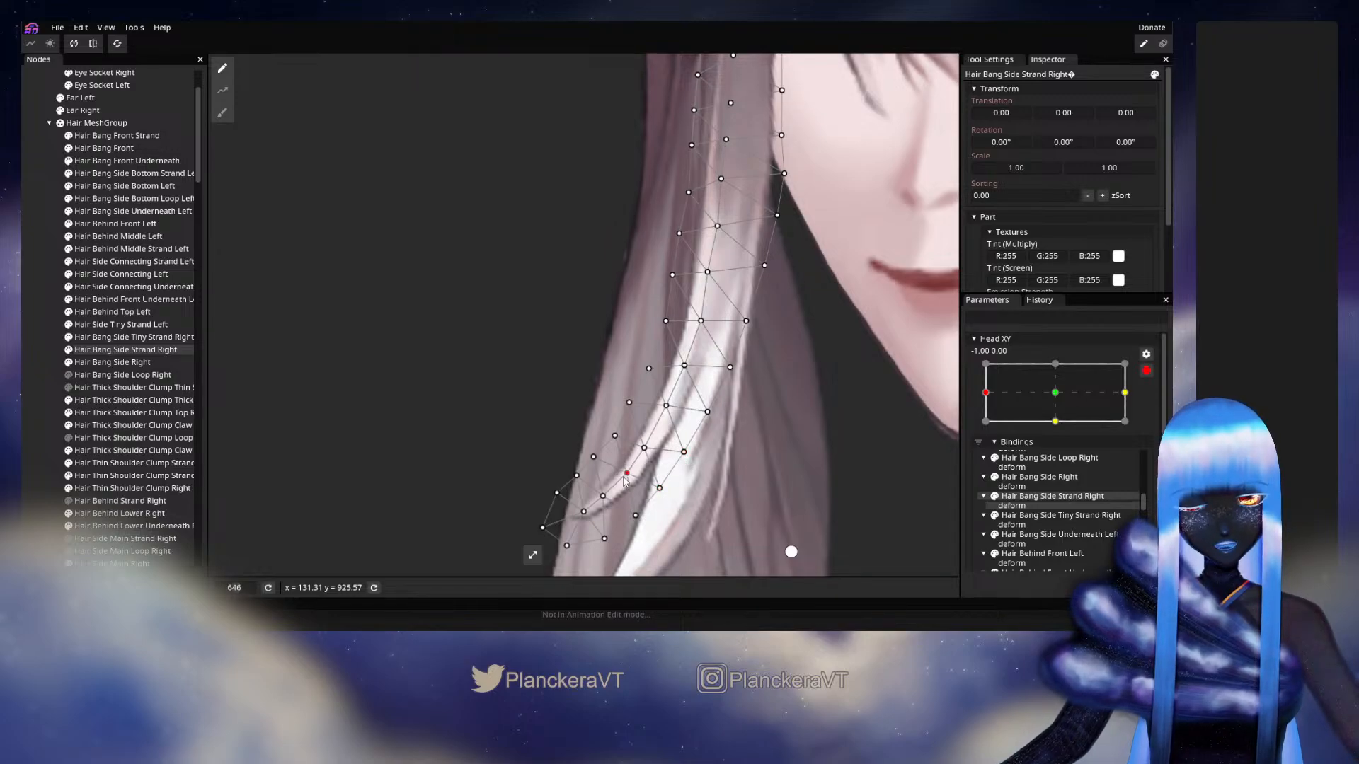
left_click_drag(625, 480, 622, 476)
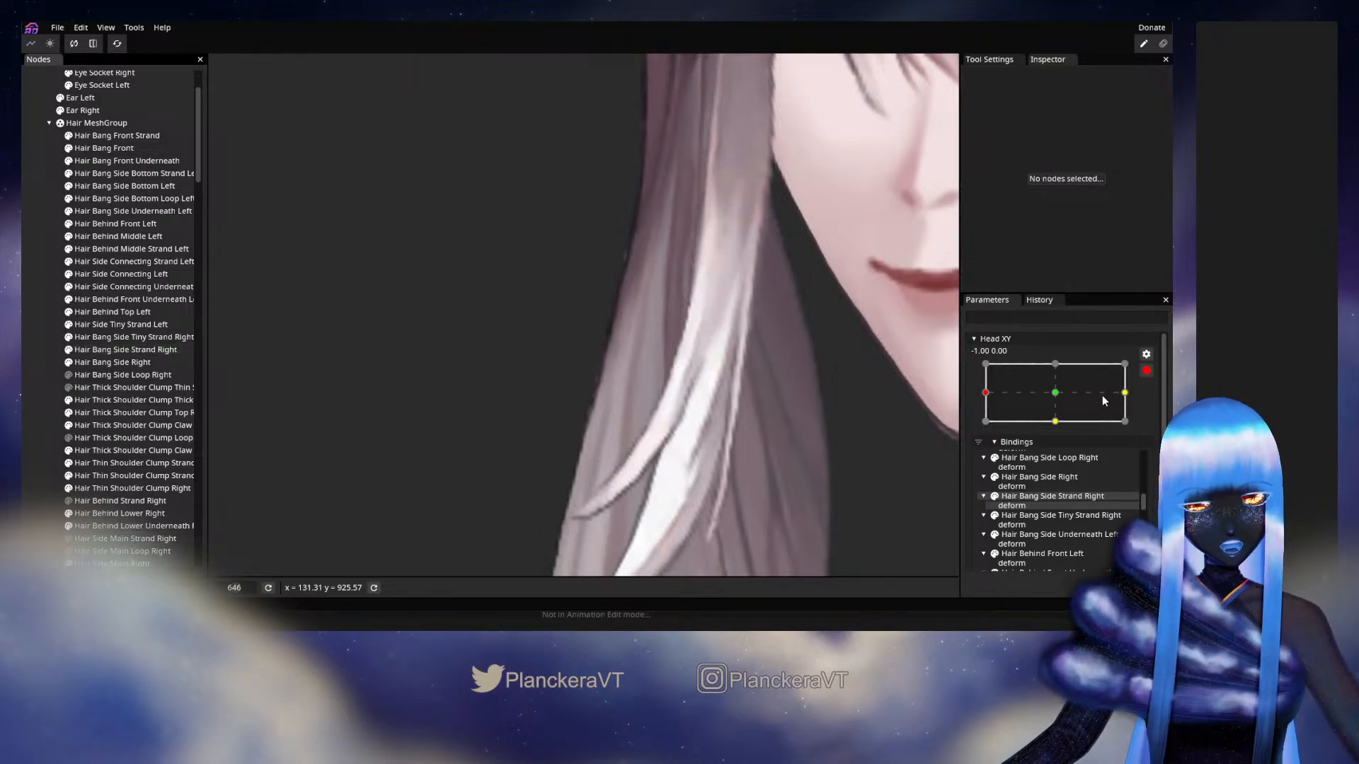
Preview the strand's lower curve along the -1.00 edge of Head XY while disarmed, and rearm the parameter at -1.00, 0.00
left_click(1146, 370)
mouse_move(985, 427)
left_mouse_down()
mouse_move(1059, 428)
mouse_move(985, 424)
mouse_move(1059, 425)
mouse_move(987, 424)
mouse_move(1070, 410)
mouse_move(984, 409)
left_mouse_up()
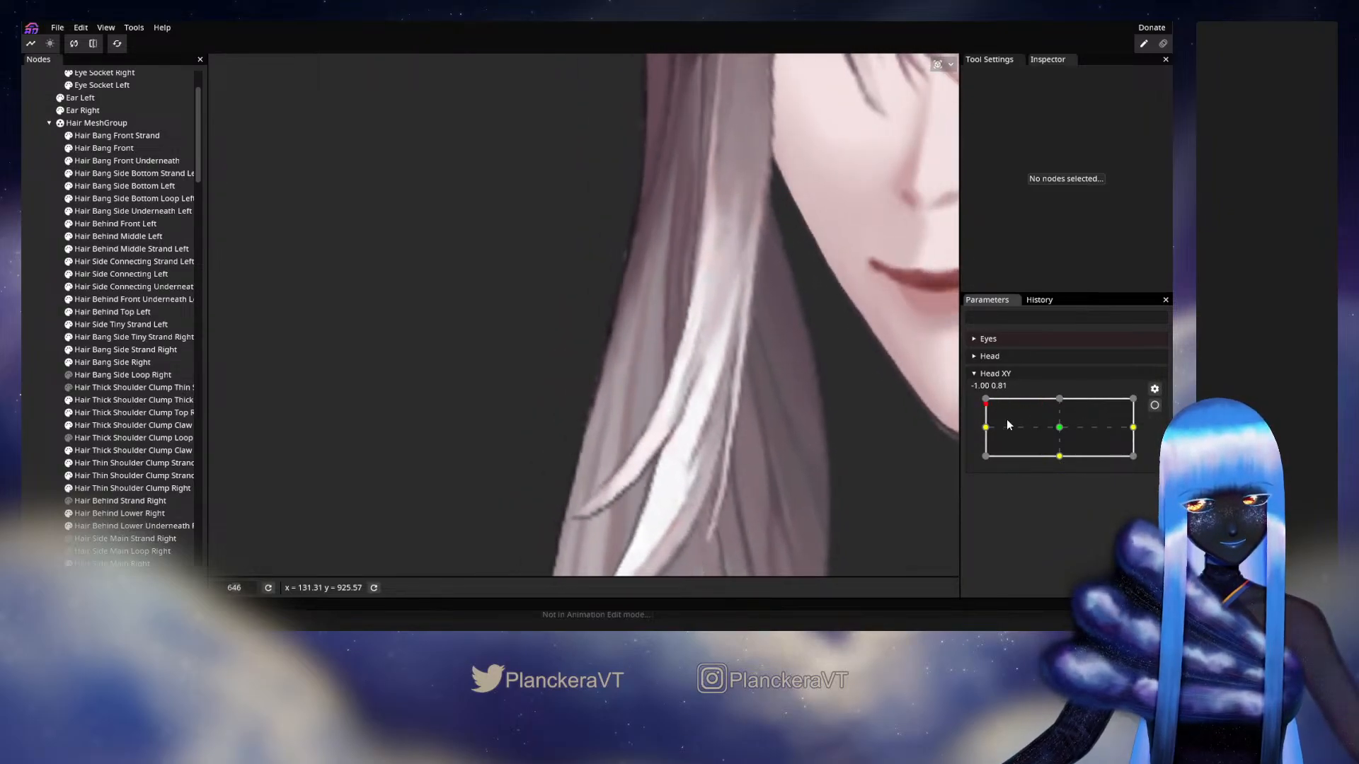
left_click(1154, 405)
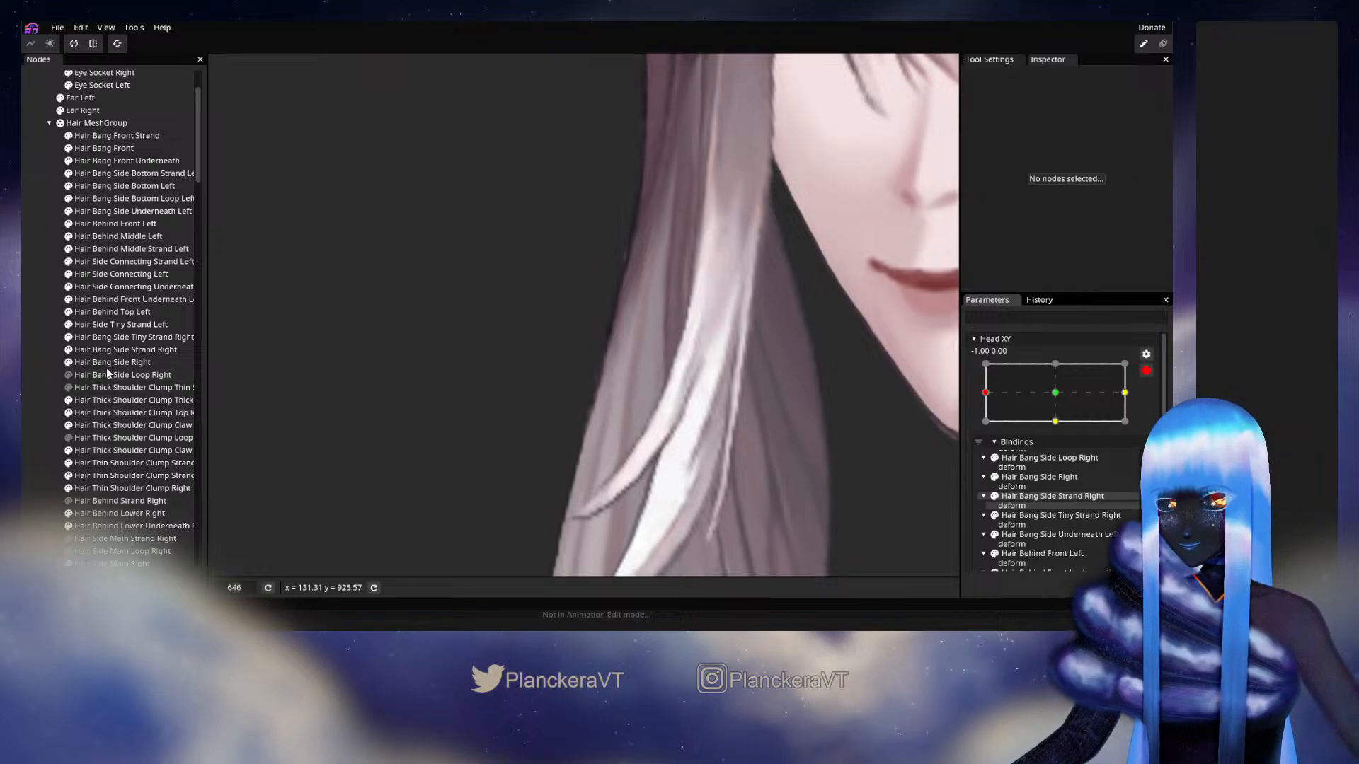
Nudge the centre-line and outer-edge vertices around the lower bend of Hair Bang Side Strand Right to smooth its curve at -1.00, 0.00
left_click(109, 350)
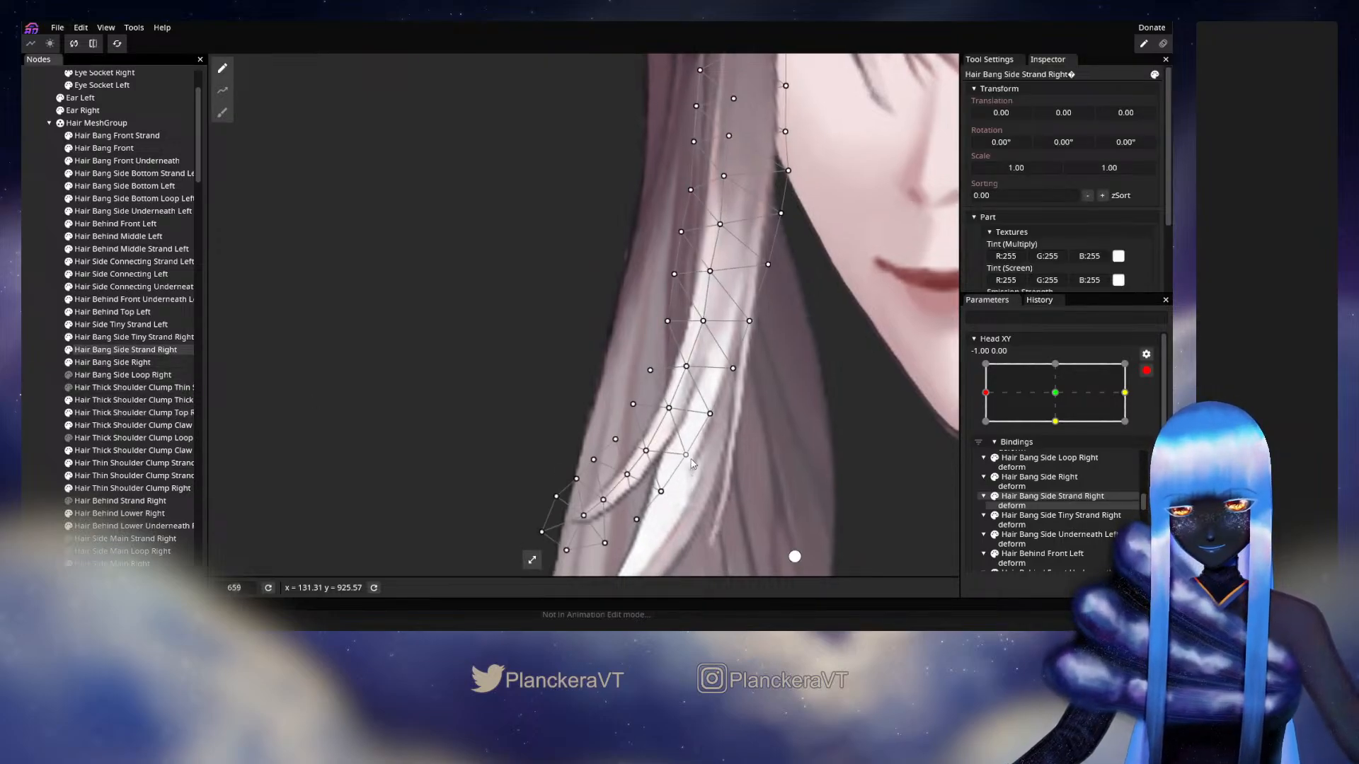
left_click(691, 460)
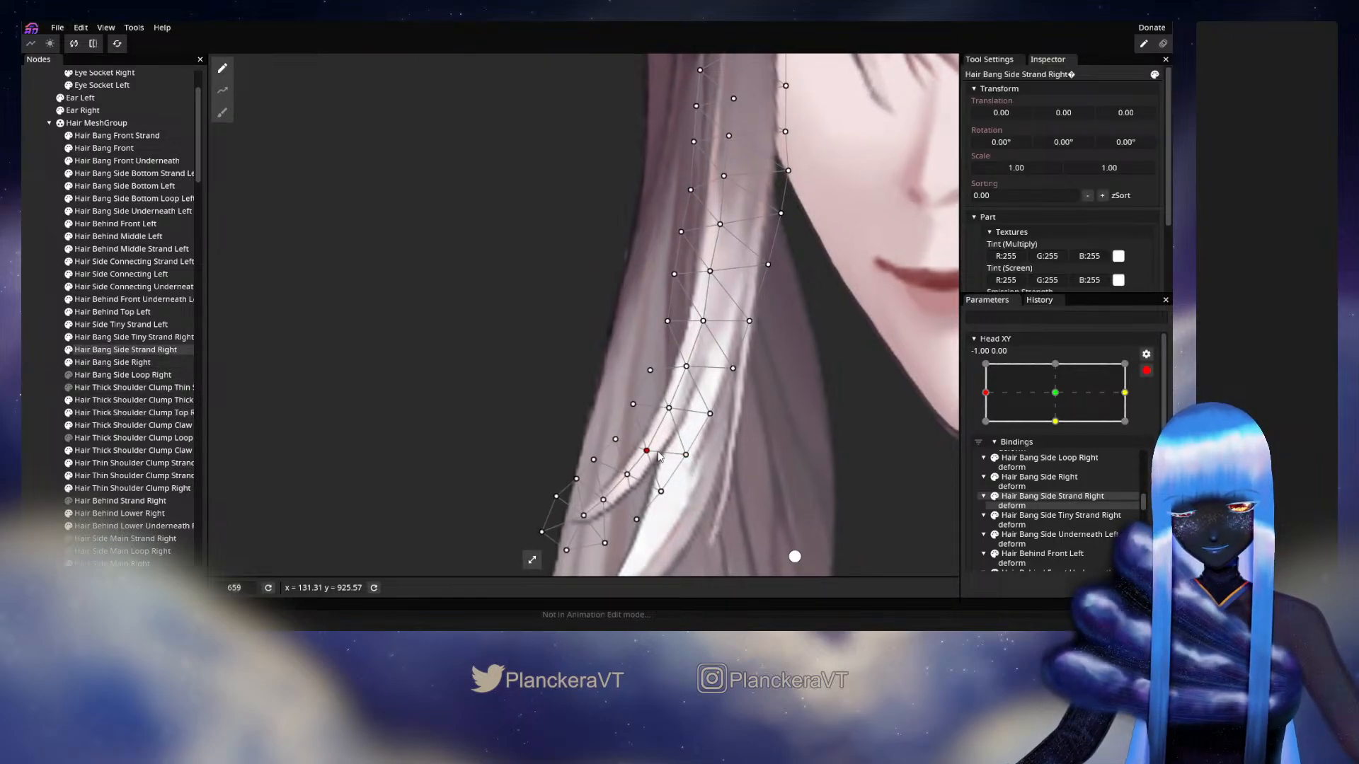
left_click(674, 415)
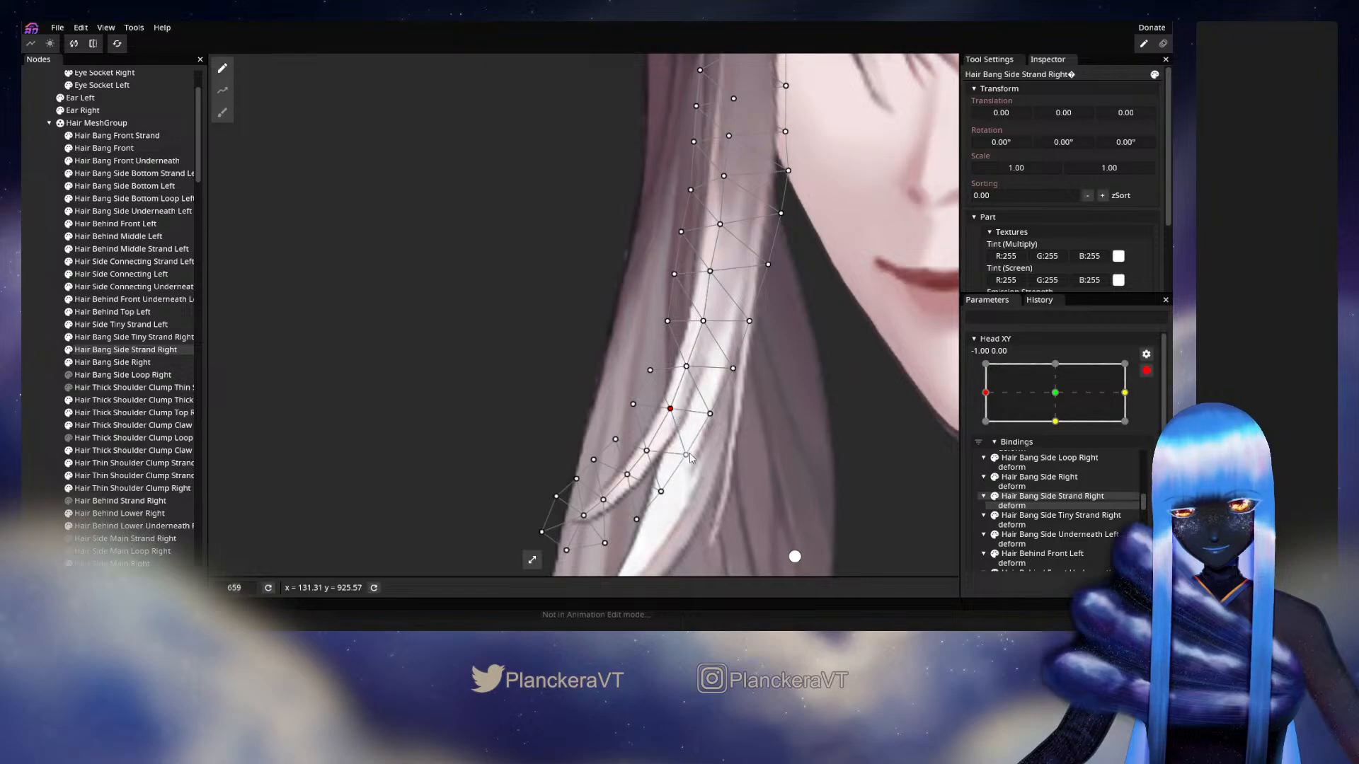
left_click_drag(693, 457, 691, 458)
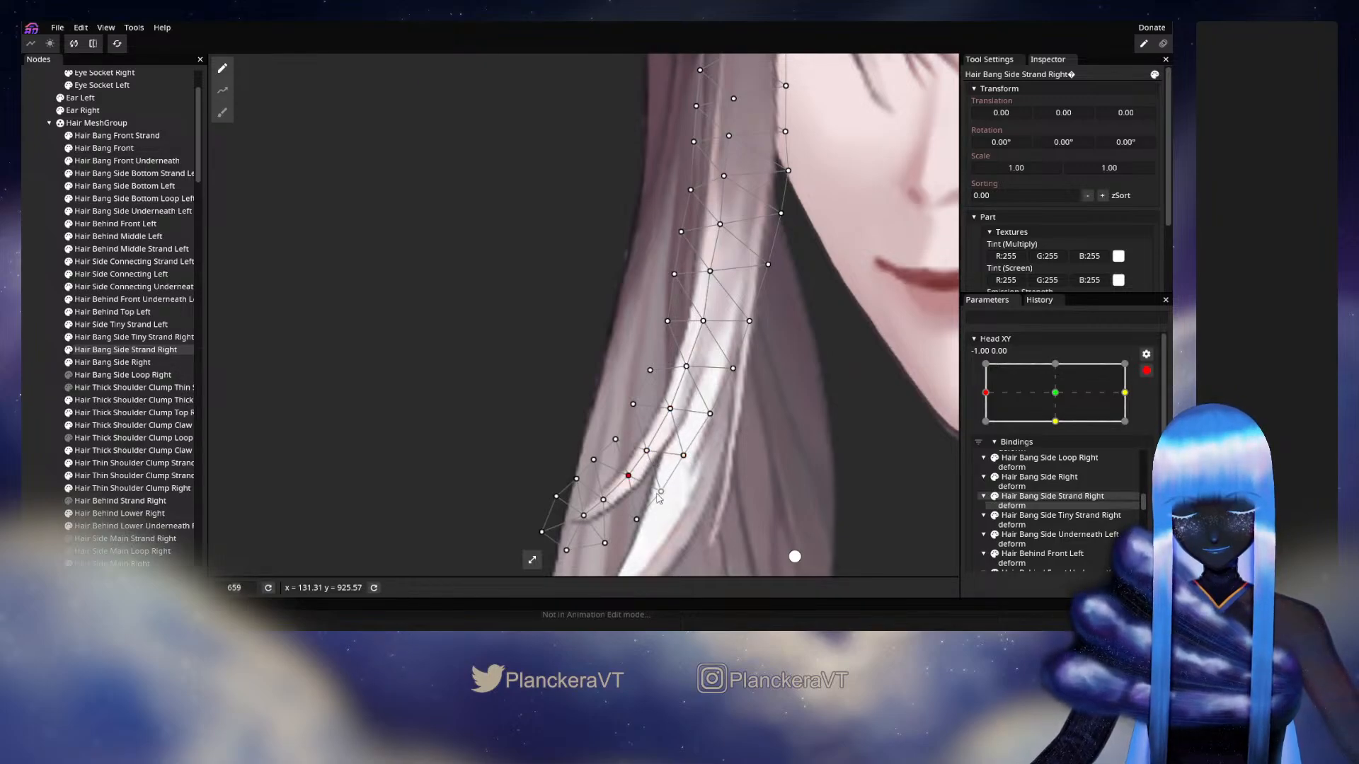
left_click_drag(665, 499, 657, 459)
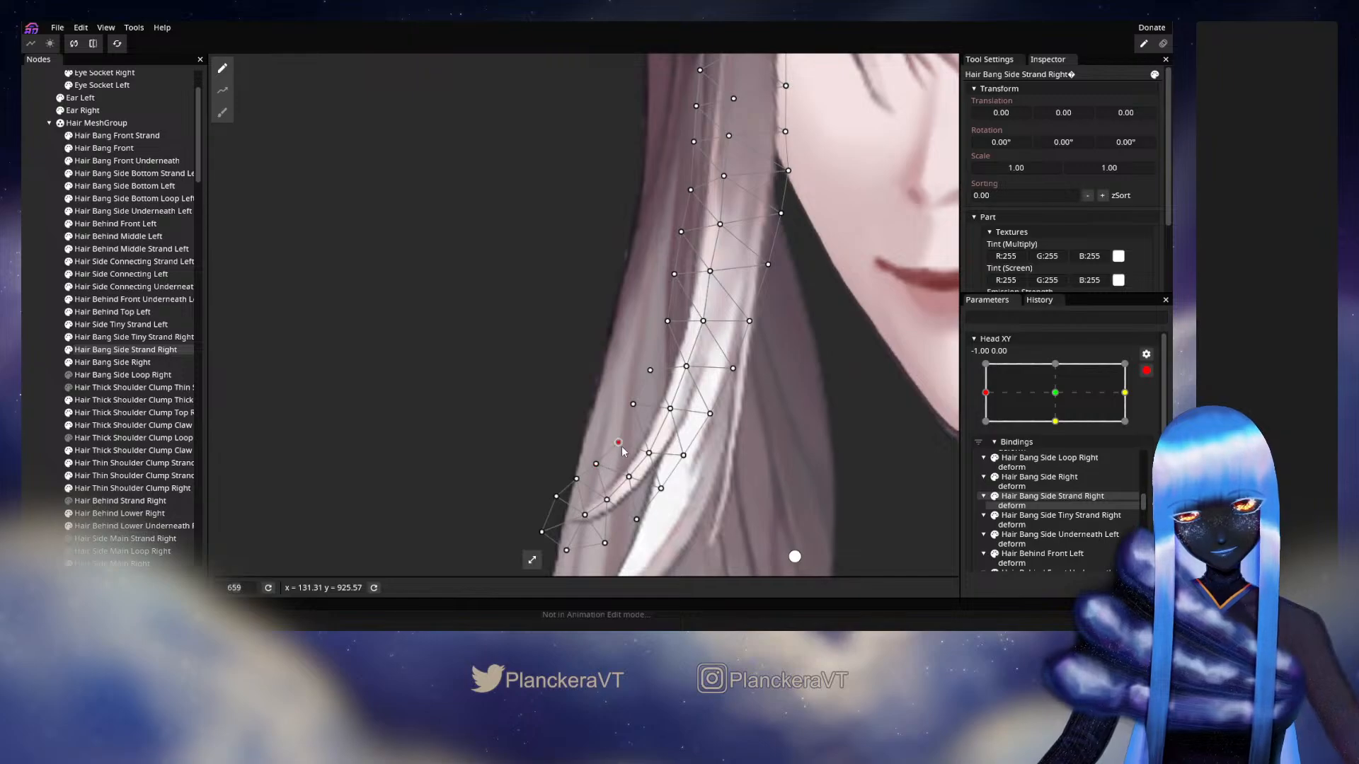
left_click(36, 420)
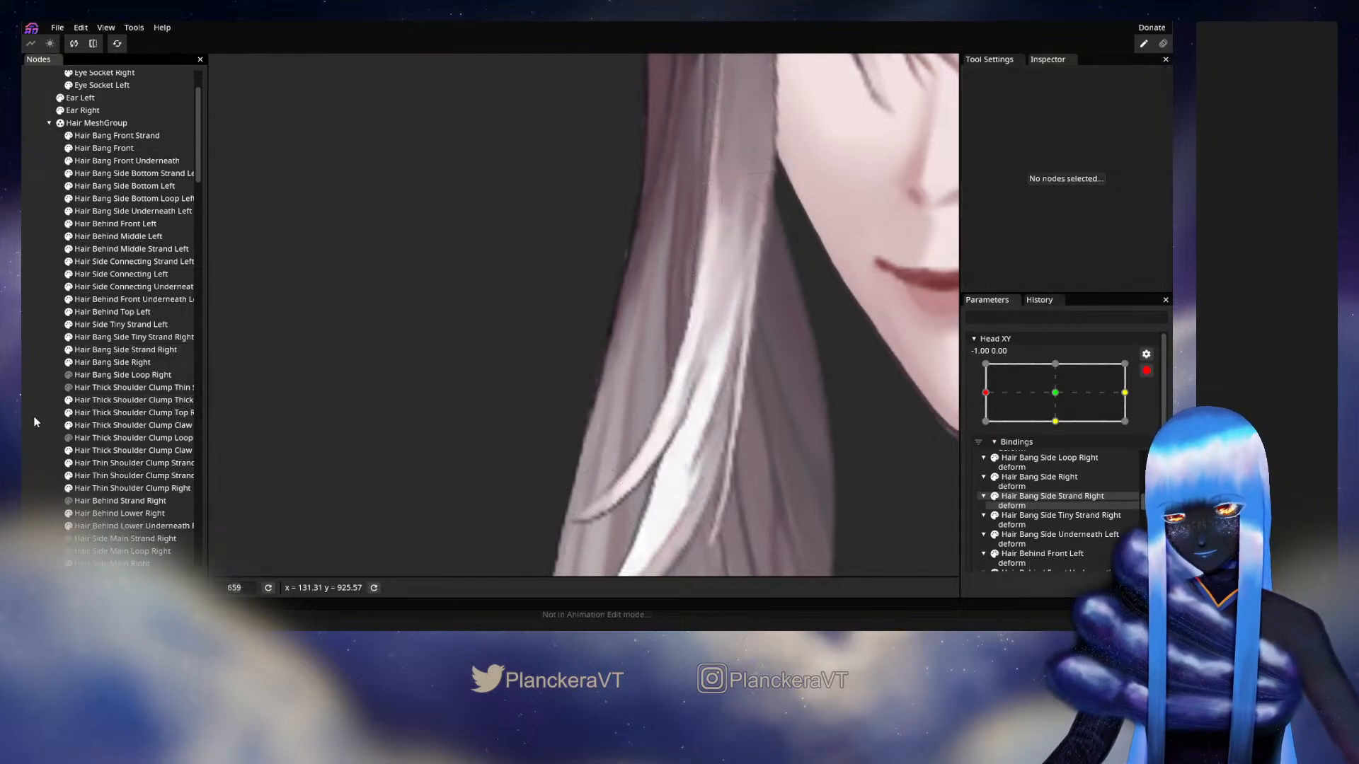
Preview the strand's lower bend by moving Head XY near its -1.00 edge while disarmed, and rearm the parameter
scroll(781, 476, "down", 2)
scroll(785, 486, "down", 2)
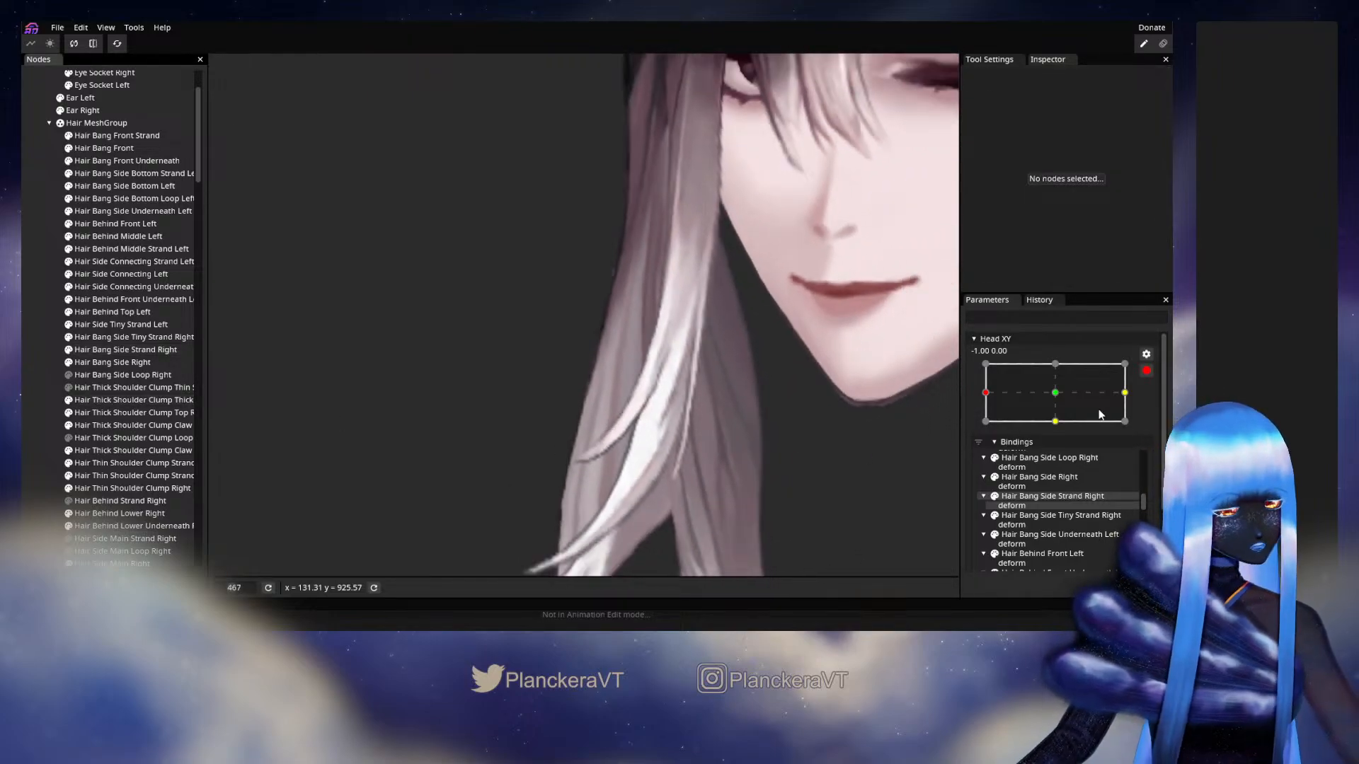
left_click(1147, 370)
mouse_move(984, 427)
left_mouse_down()
mouse_move(1056, 416)
mouse_move(990, 416)
left_mouse_up()
left_click(1155, 406)
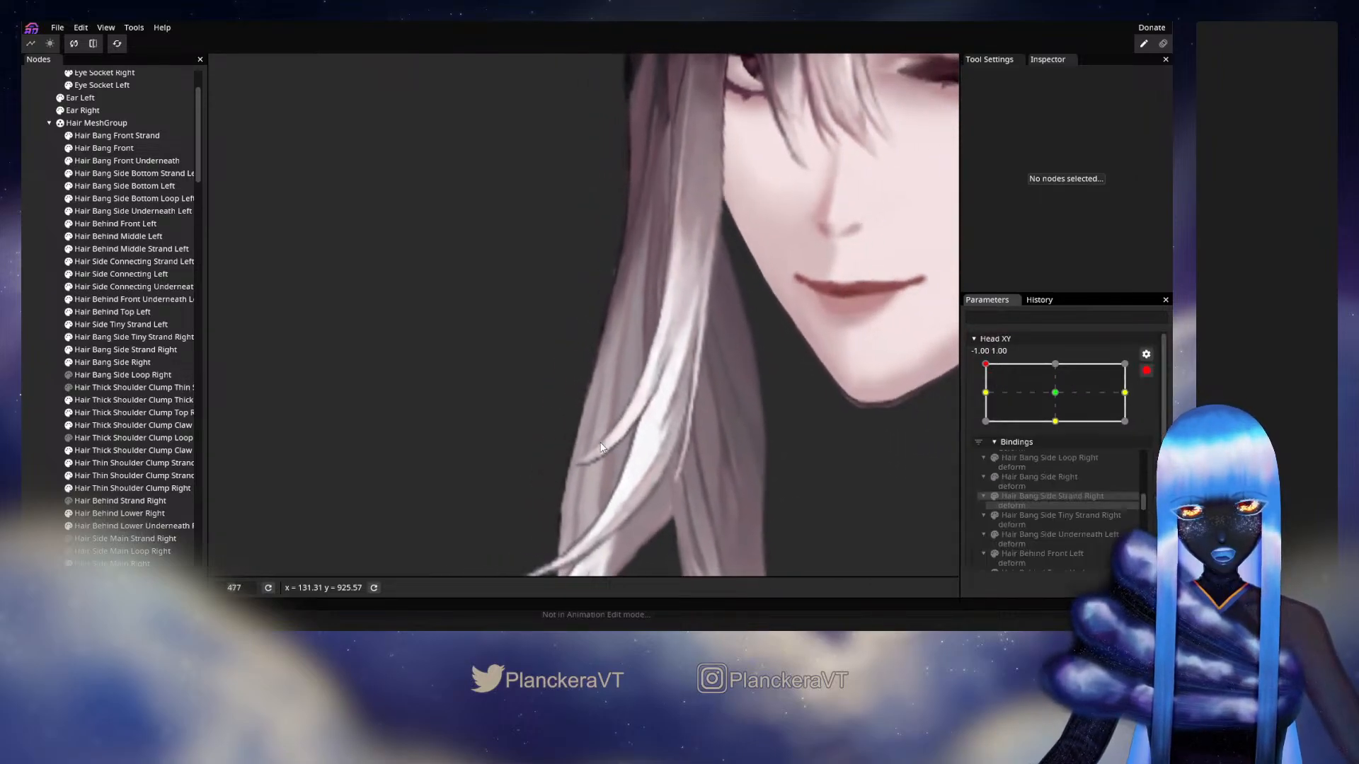
Return Head XY to -1.00, 0.00 and shift the outer-edge and centre-line vertices along Hair Bang Side Strand Right's lower bend slightly inward
scroll(609, 448, "up", 2)
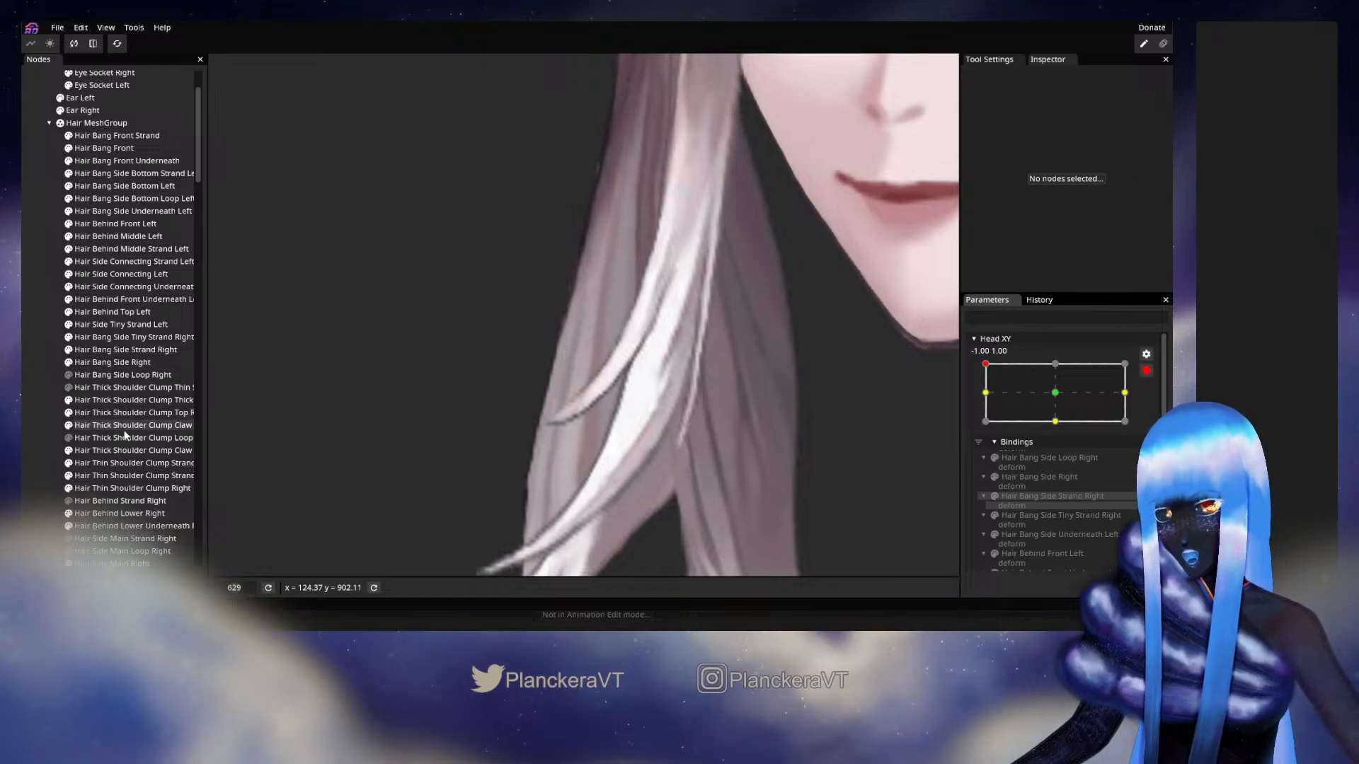
left_click(118, 354)
scroll(580, 469, "up", 1)
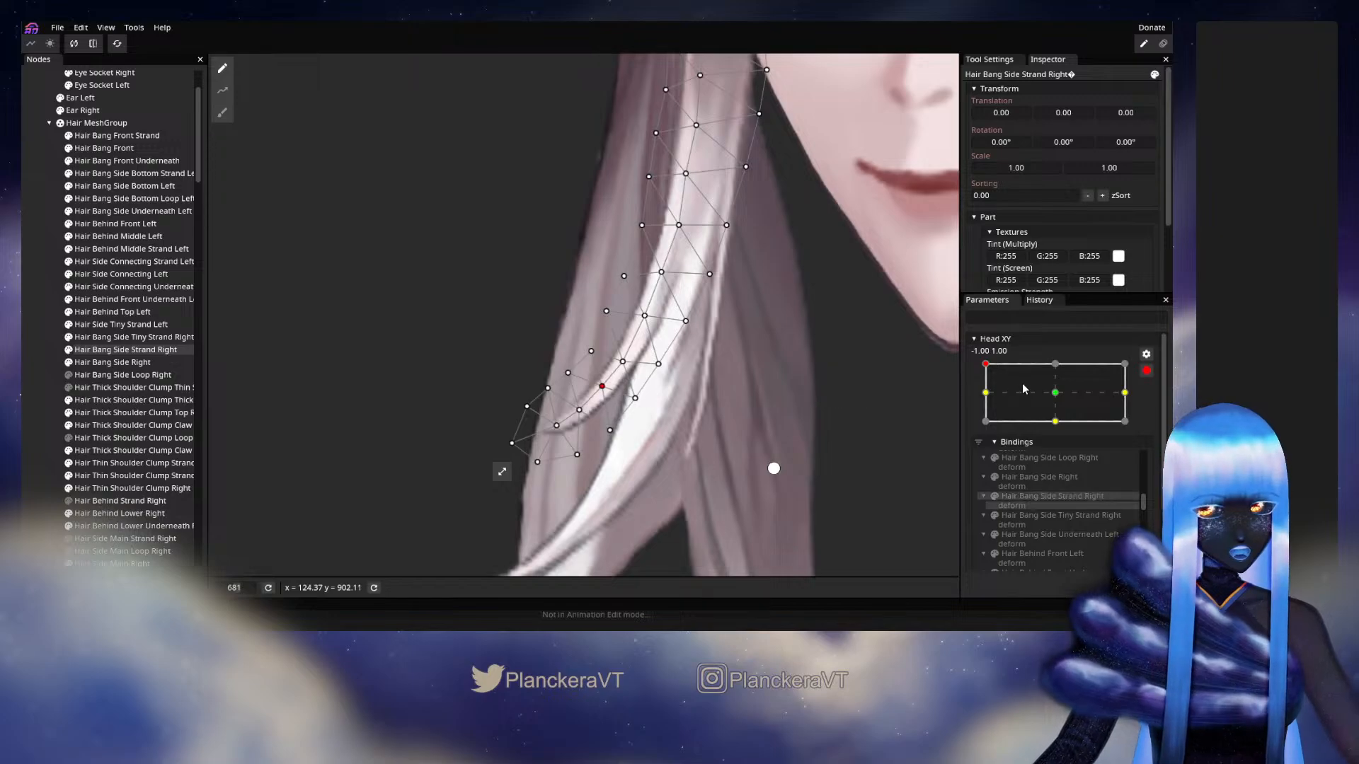
left_click(985, 393)
left_click(623, 362)
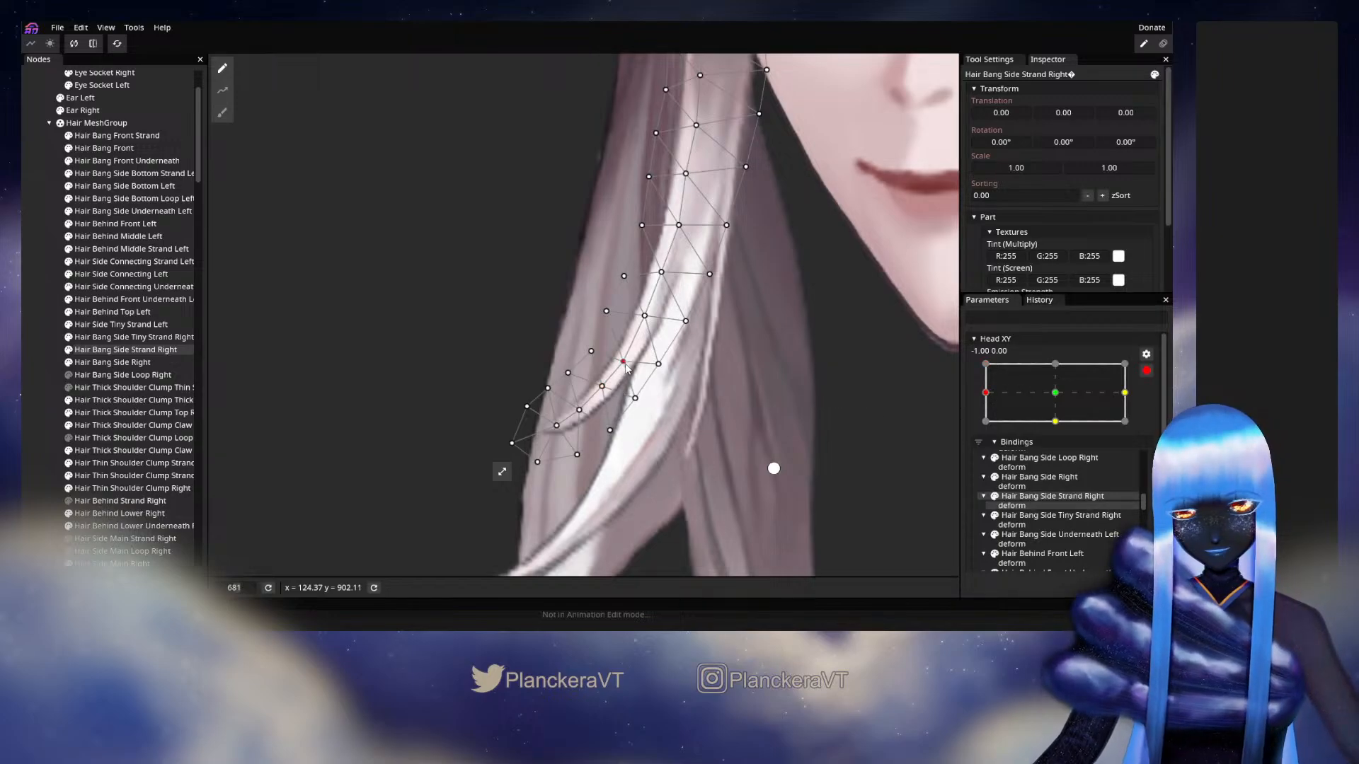
left_click_drag(605, 389, 606, 390)
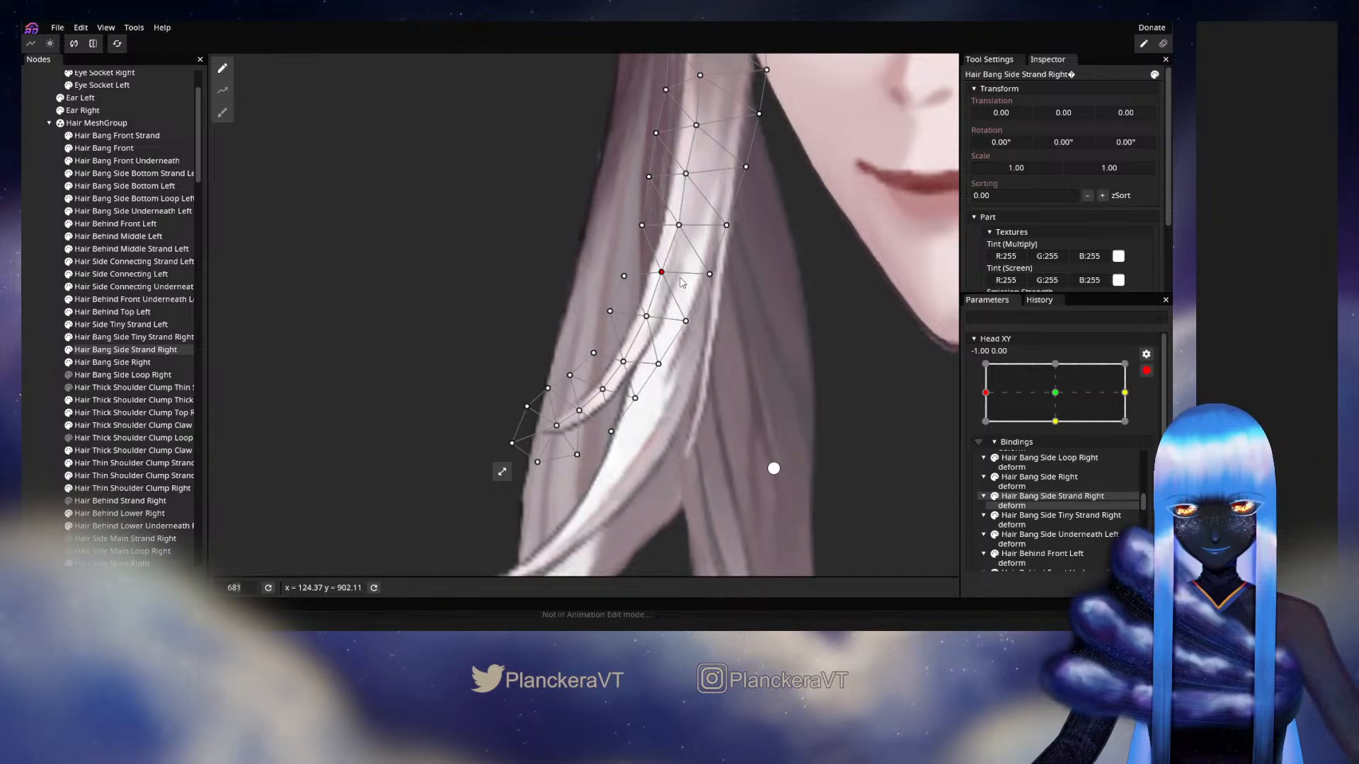
left_click_drag(682, 283, 685, 282)
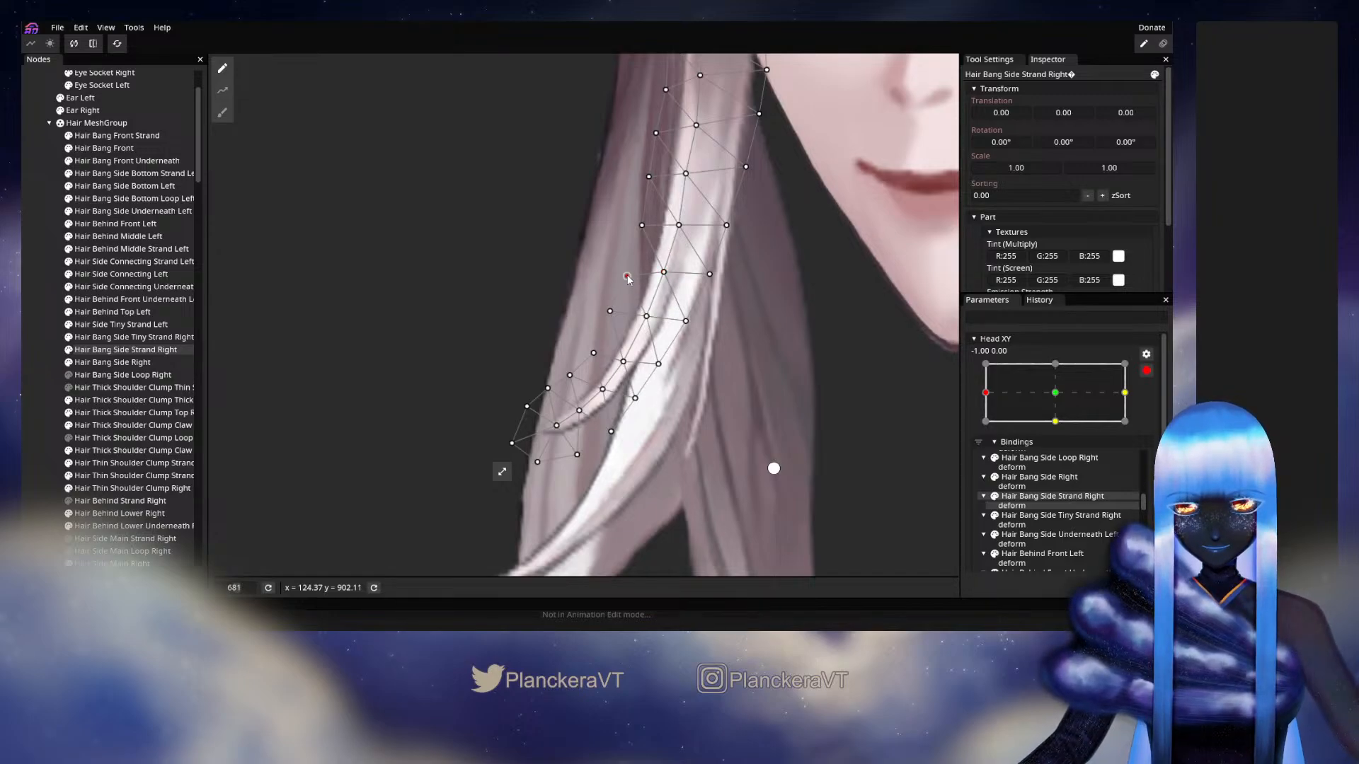
left_click(28, 390)
left_click(31, 396)
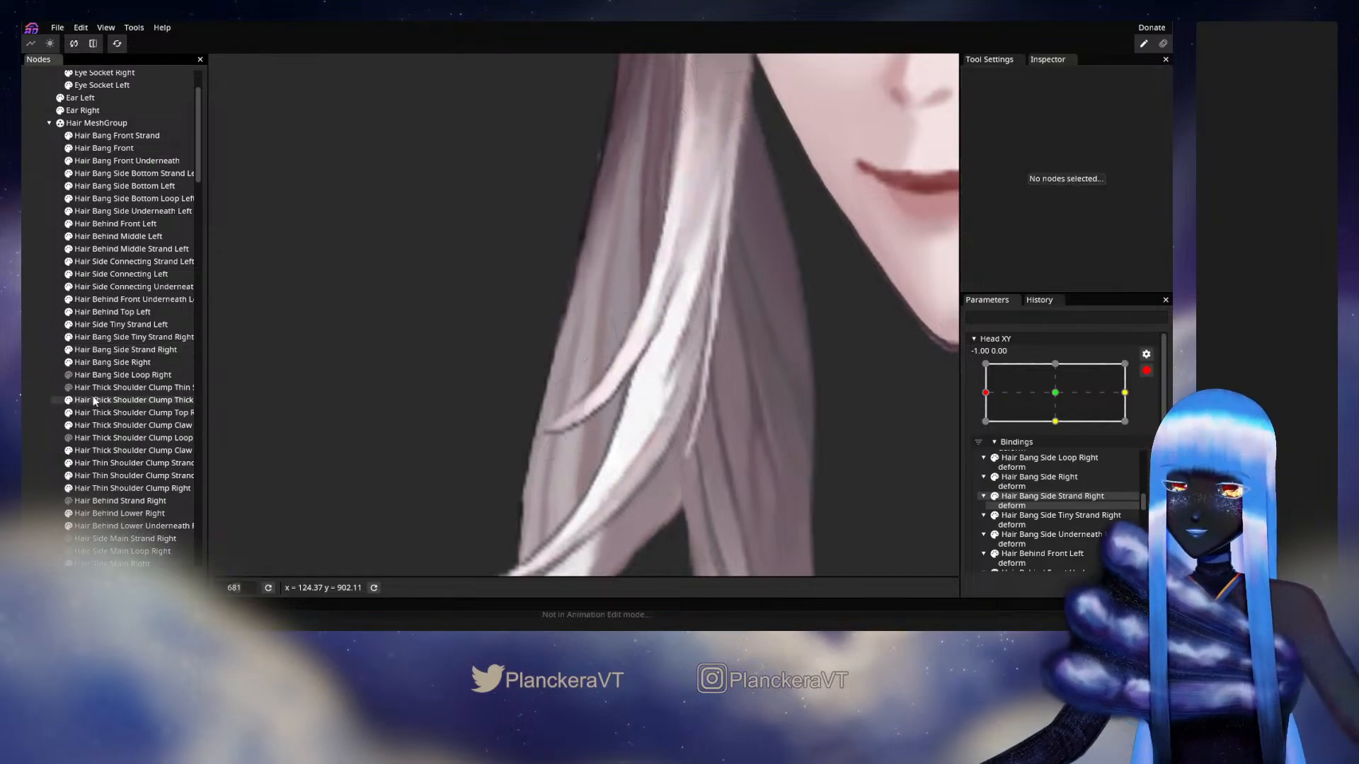
Adjust the centre-line and face-side edge vertices just above the bend of Hair Bang Side Strand Right to slim the strand there
scroll(656, 439, "down", 1)
scroll(690, 439, "up", 1)
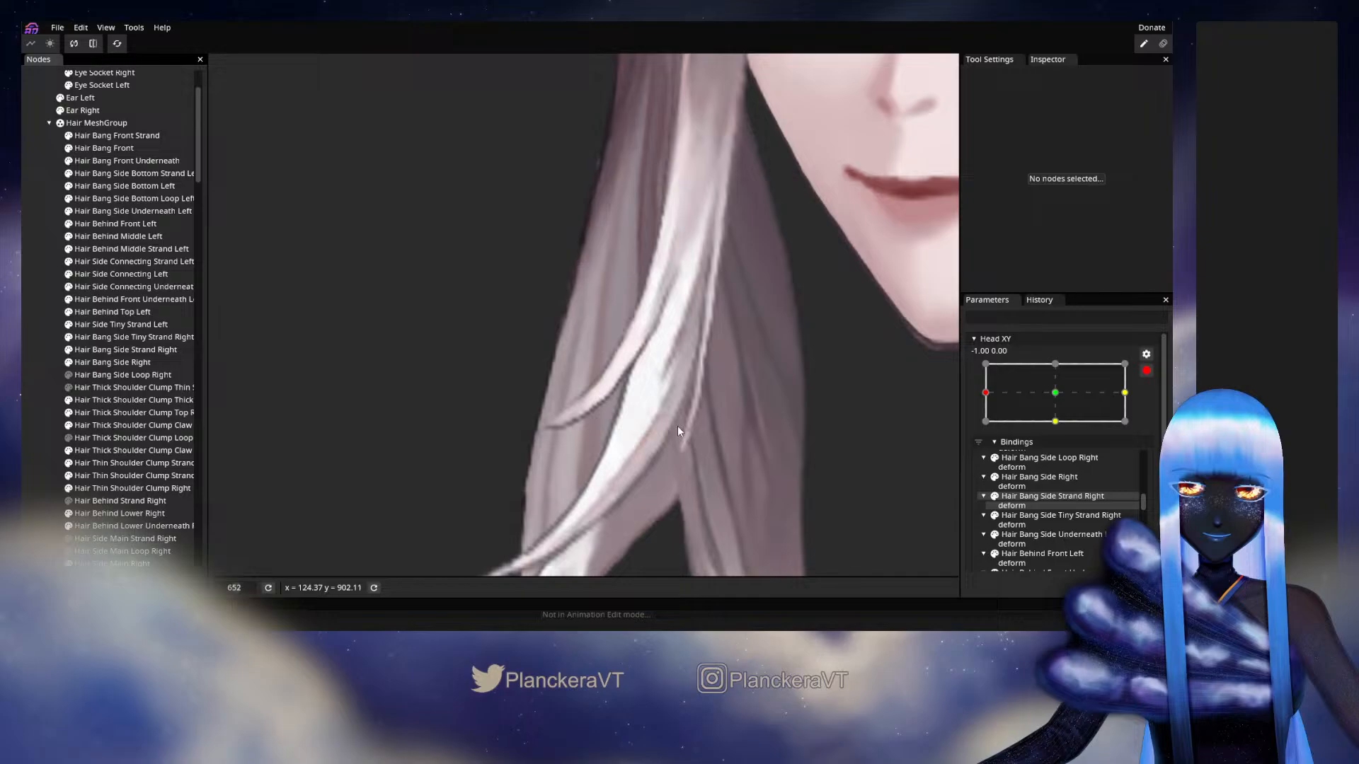
left_click(96, 350)
left_click(667, 276)
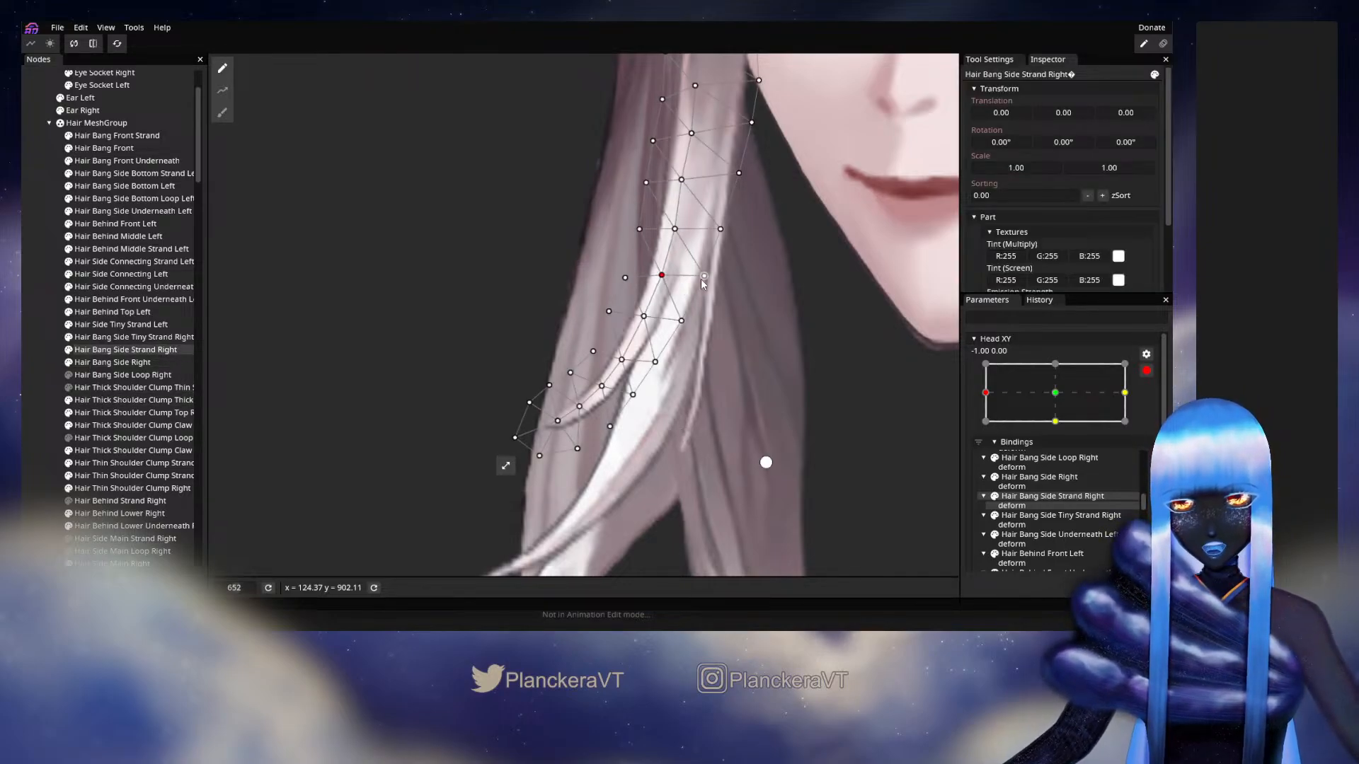
left_click(681, 321)
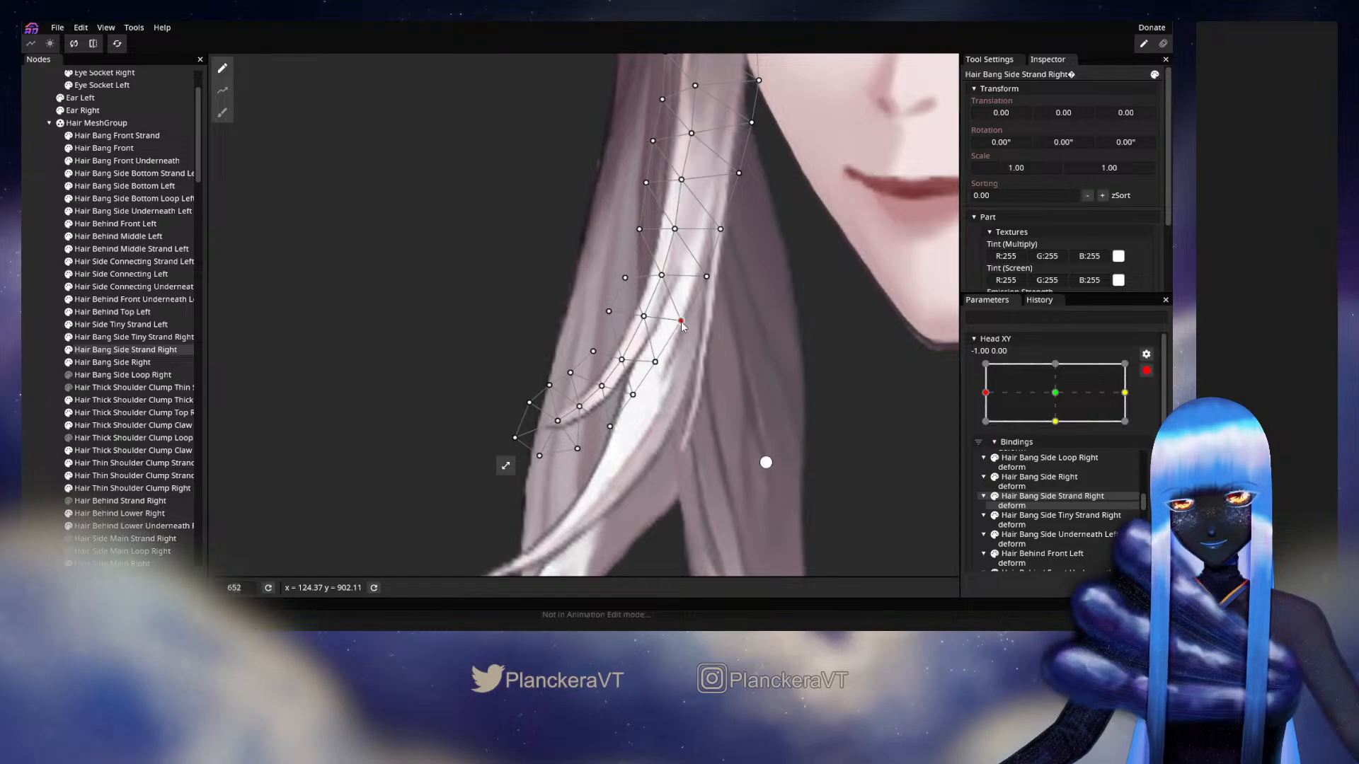
left_click_drag(706, 277, 699, 268)
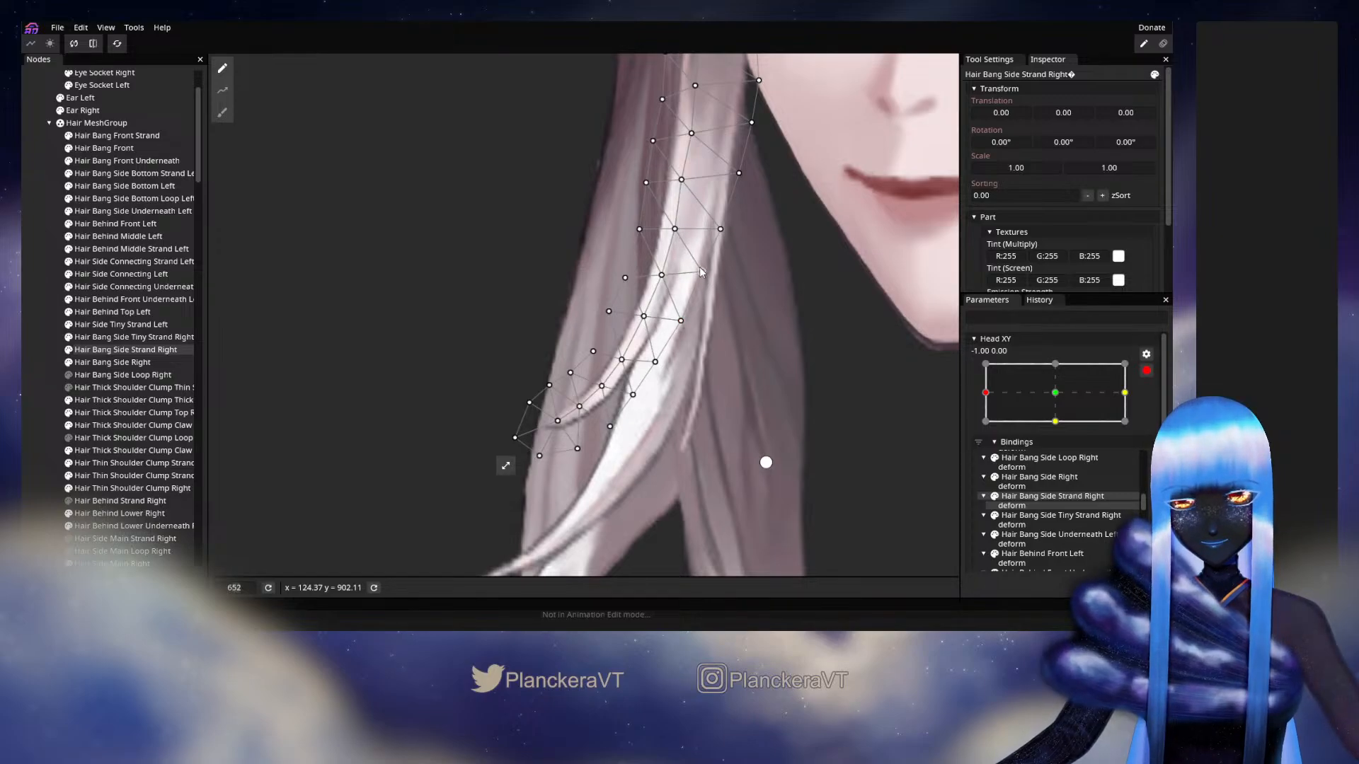
left_click(264, 434)
scroll(817, 465, "down", 3)
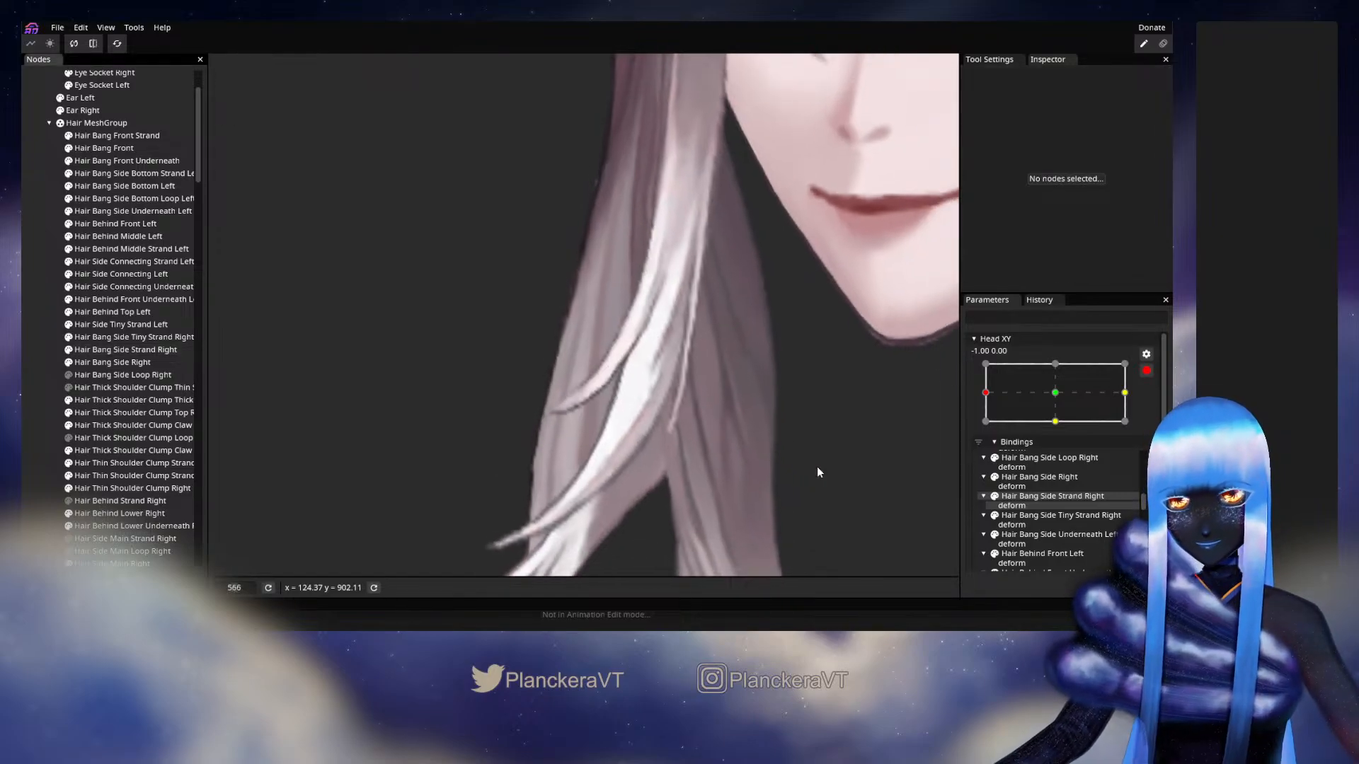
scroll(812, 465, "up", 1)
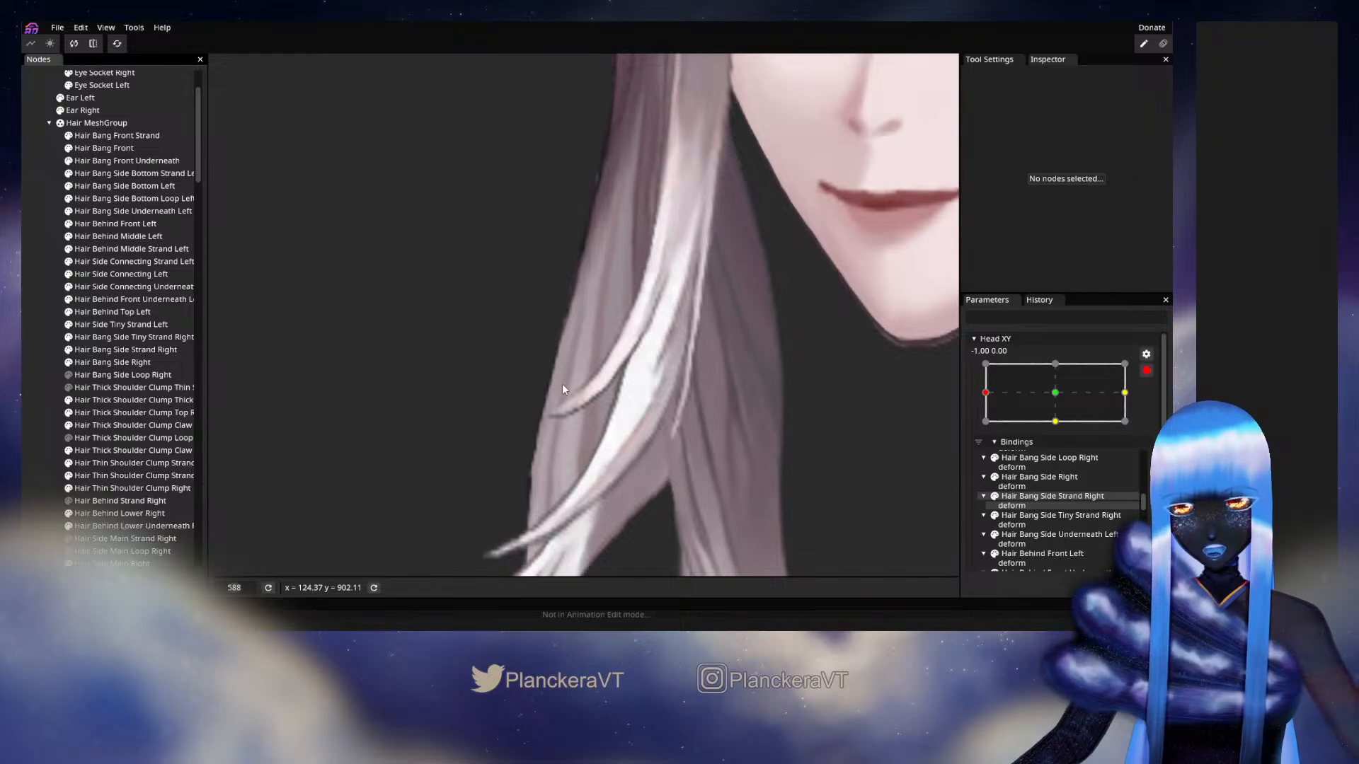
Nudge the centre-line vertex in the middle of Hair Bang Side Strand Right's lower bend
left_click(112, 349)
scroll(678, 418, "up", 1)
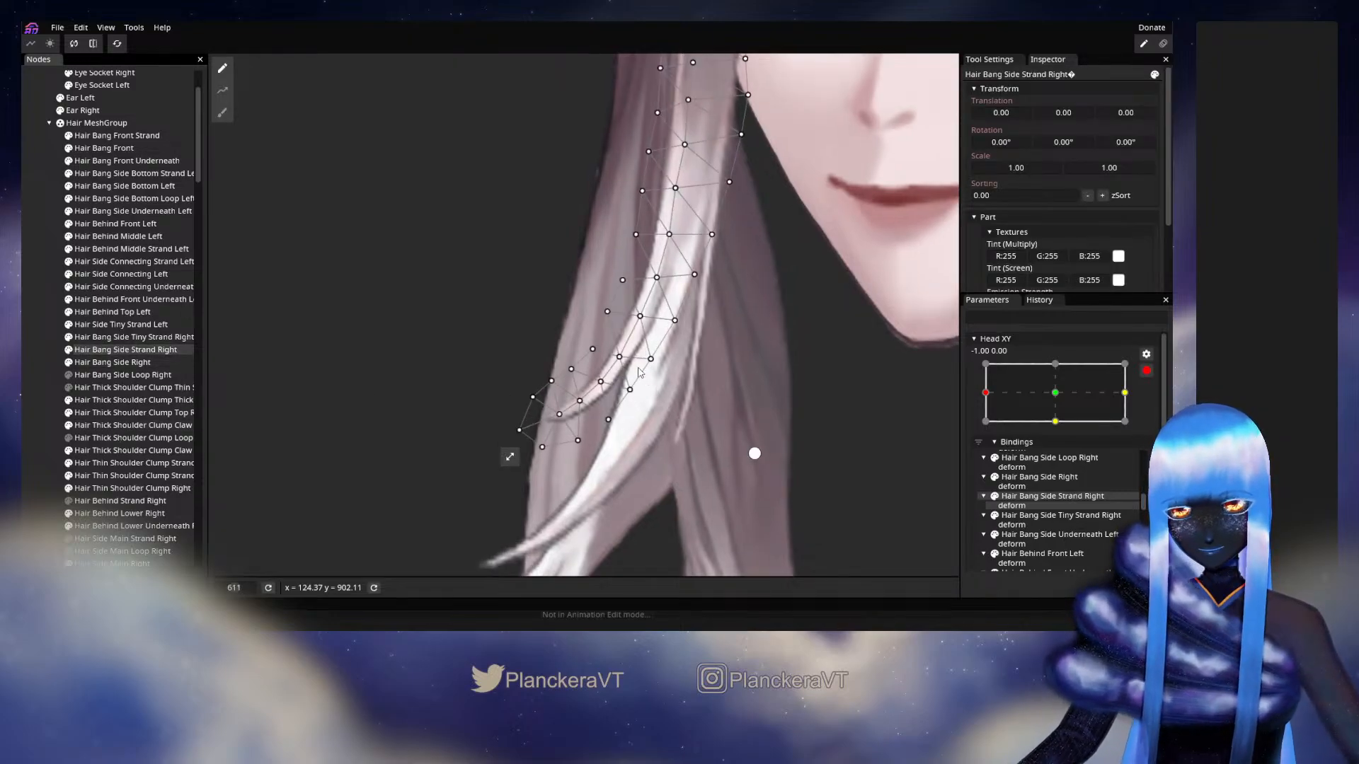
left_click_drag(630, 362, 631, 364)
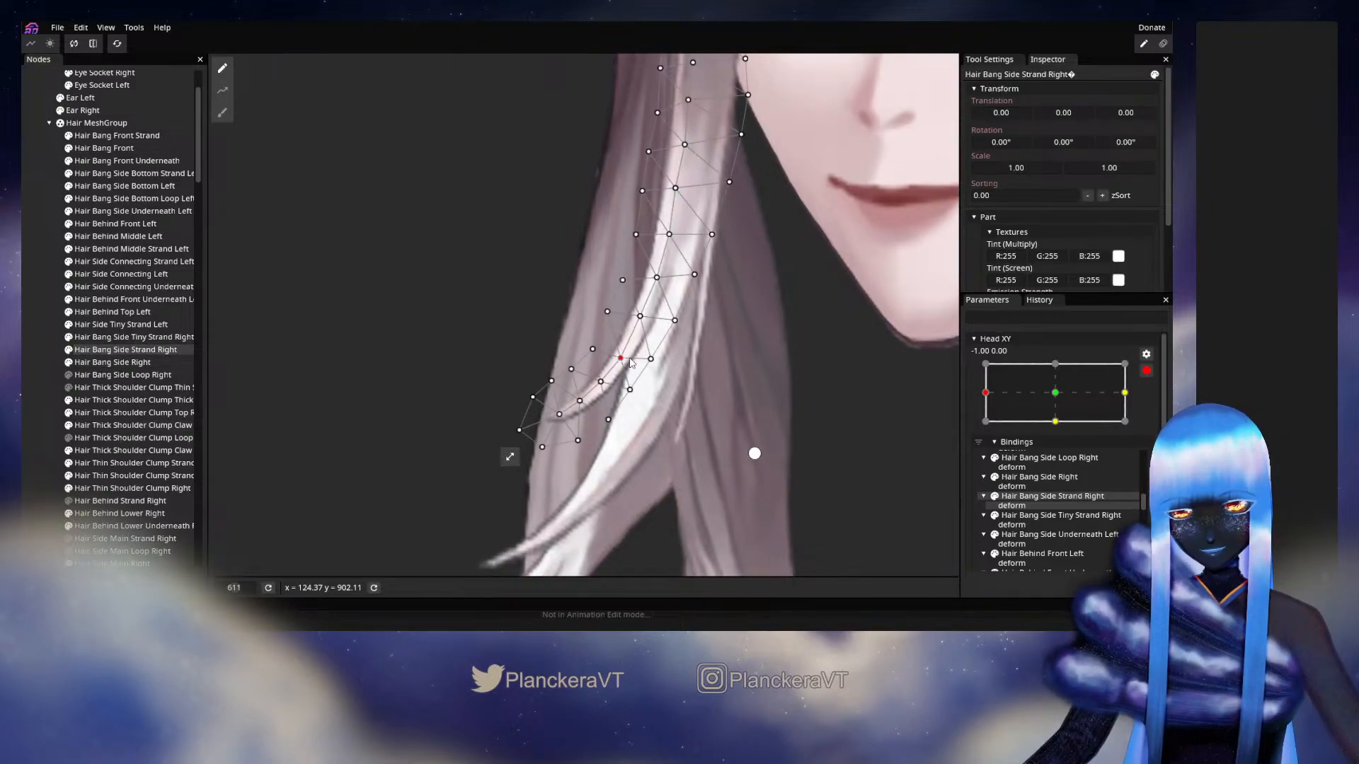
left_click(298, 406)
Check the strand's shape by moving Head XY vertically along its -1.00 edge while disarmed, and rearm it at -1.00, 0.00
scroll(756, 482, "down", 8)
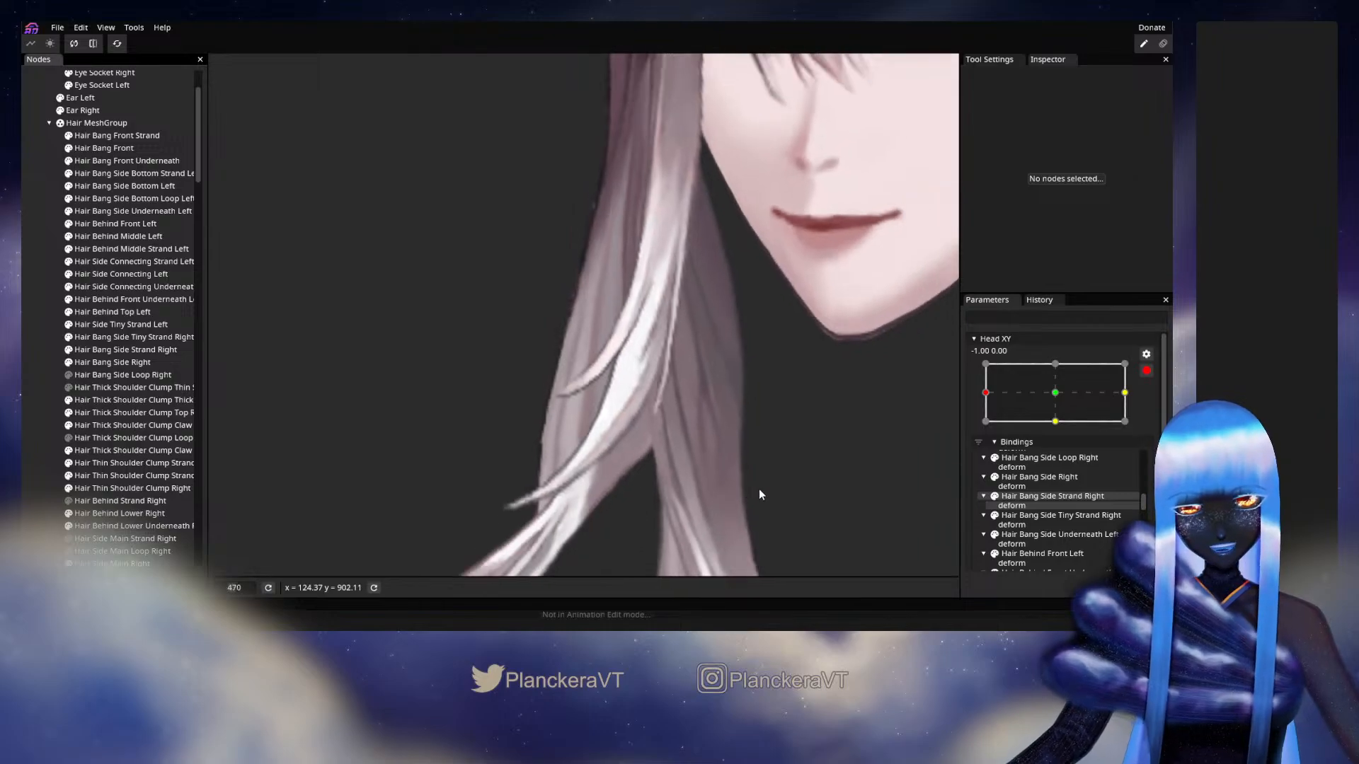
scroll(768, 494, "down", 1)
left_click(1146, 371)
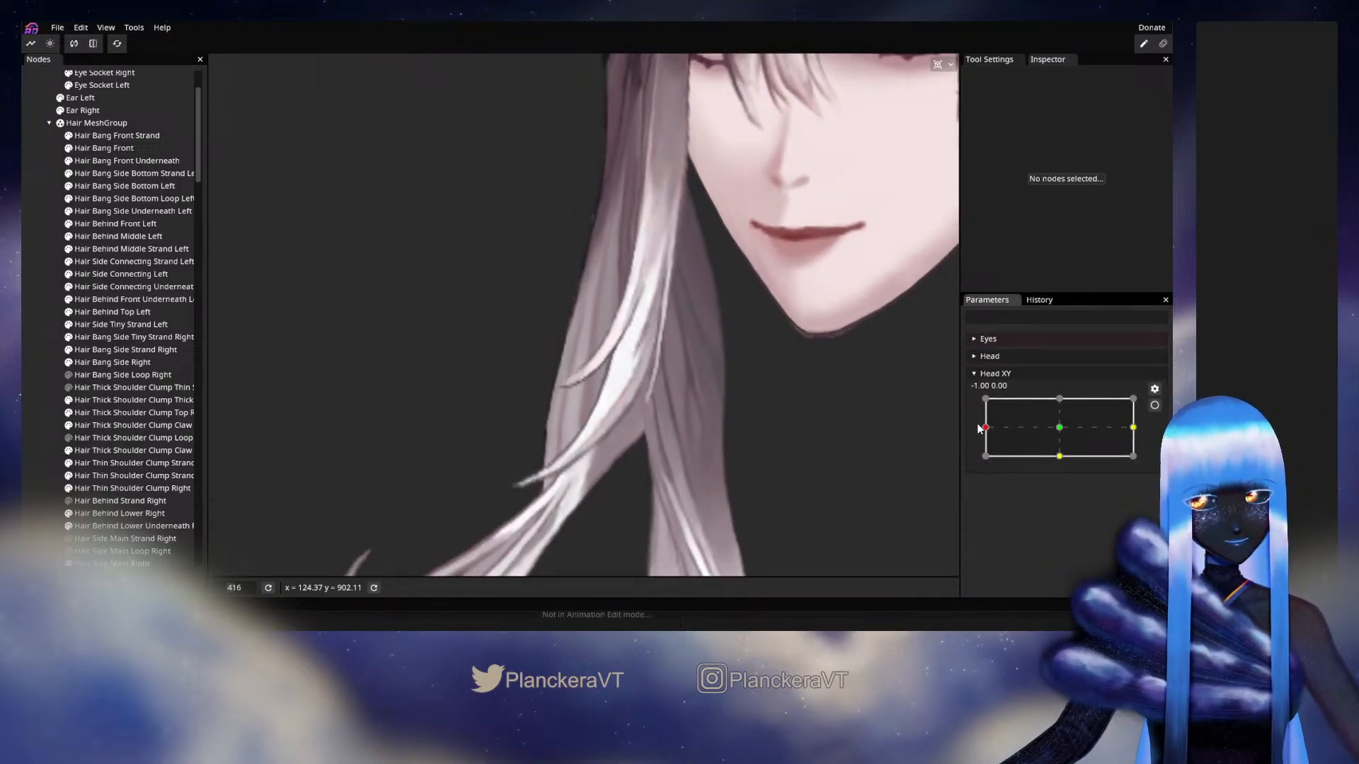
mouse_move(985, 427)
left_mouse_down()
mouse_move(1052, 427)
mouse_move(985, 429)
left_mouse_up()
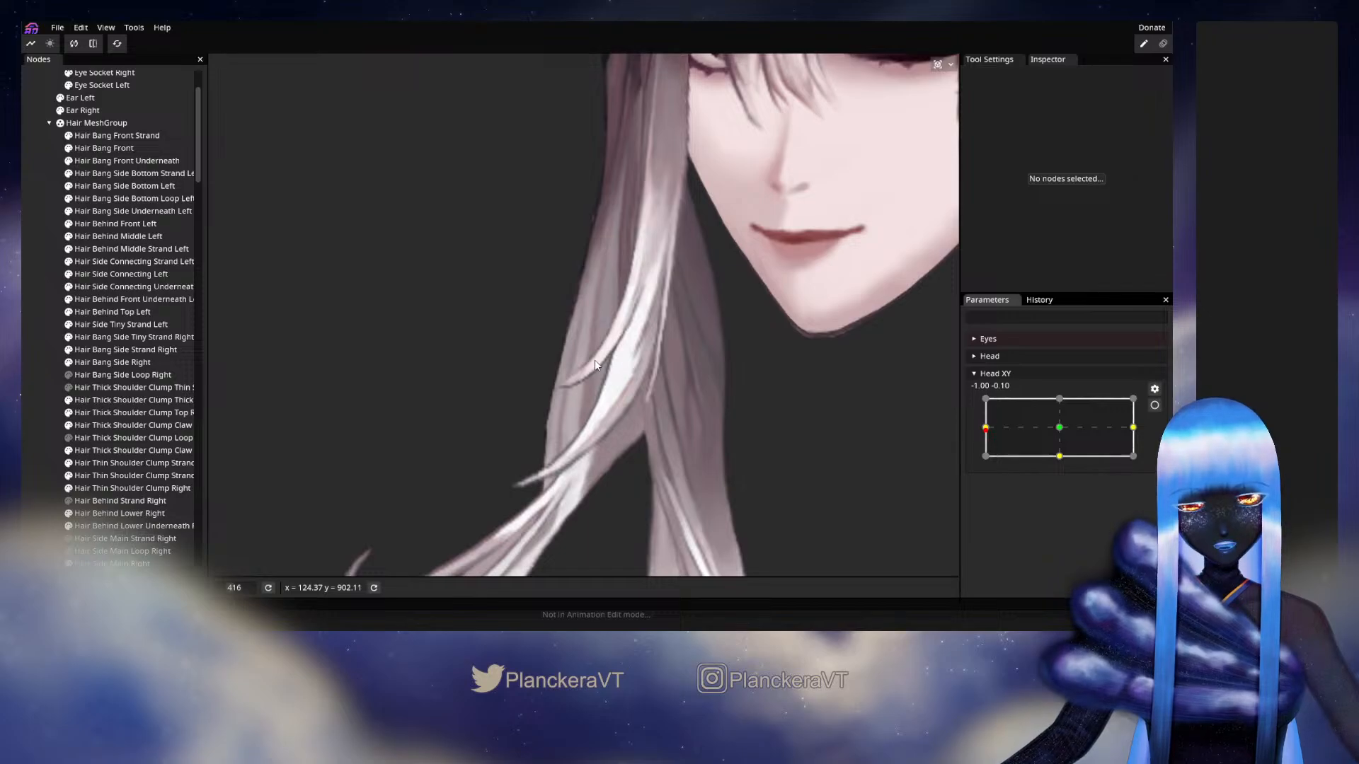
scroll(677, 381, "up", 3)
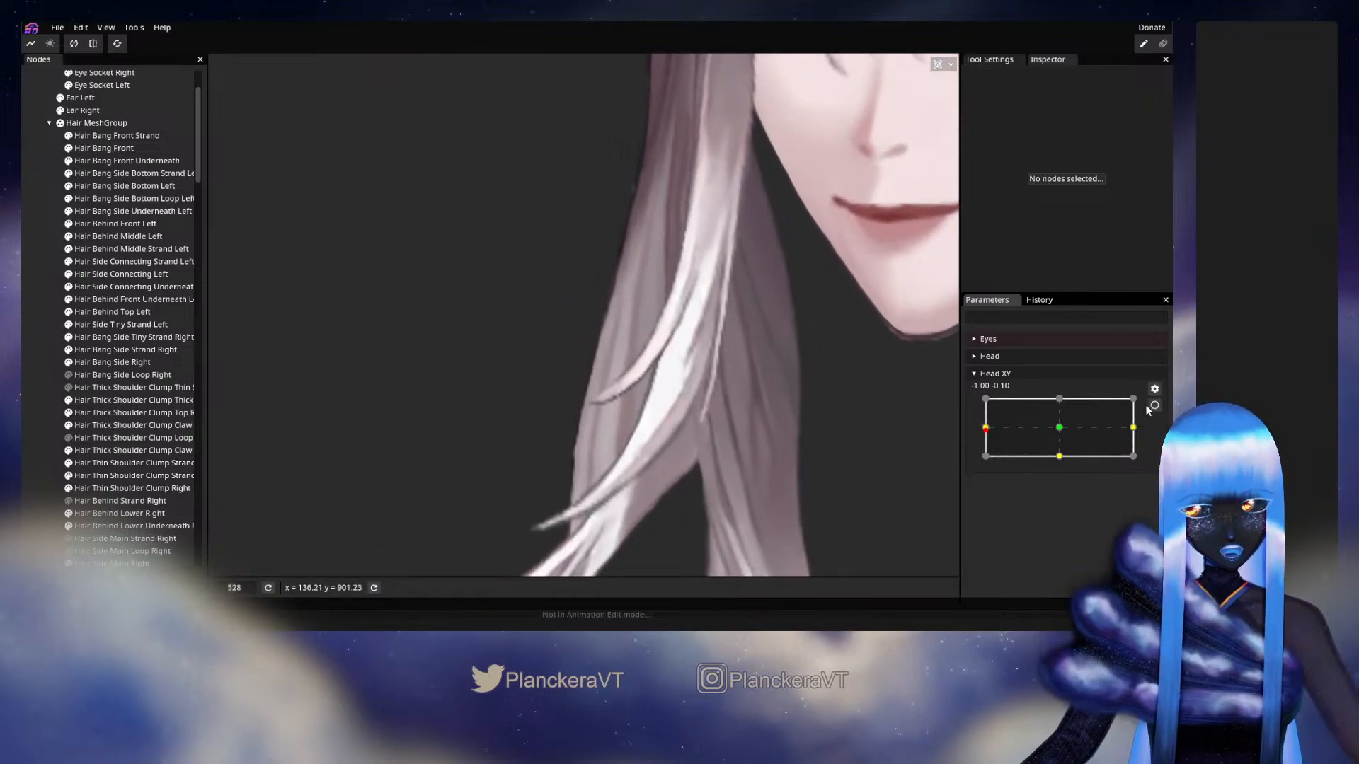
left_click(1155, 406)
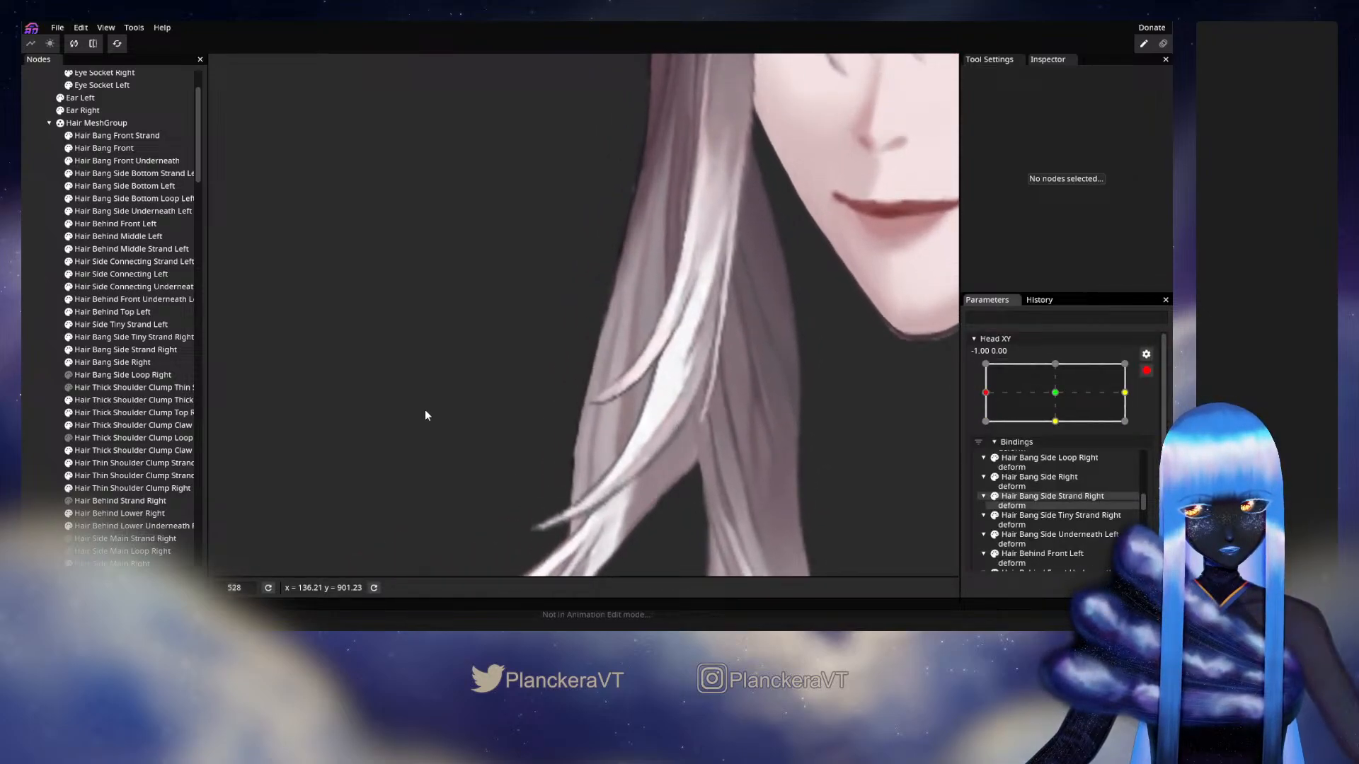
Fine-tune the centre-line vertex near the tip of Hair Bang Side Strand Right
left_click(103, 351)
scroll(565, 415, "up", 1)
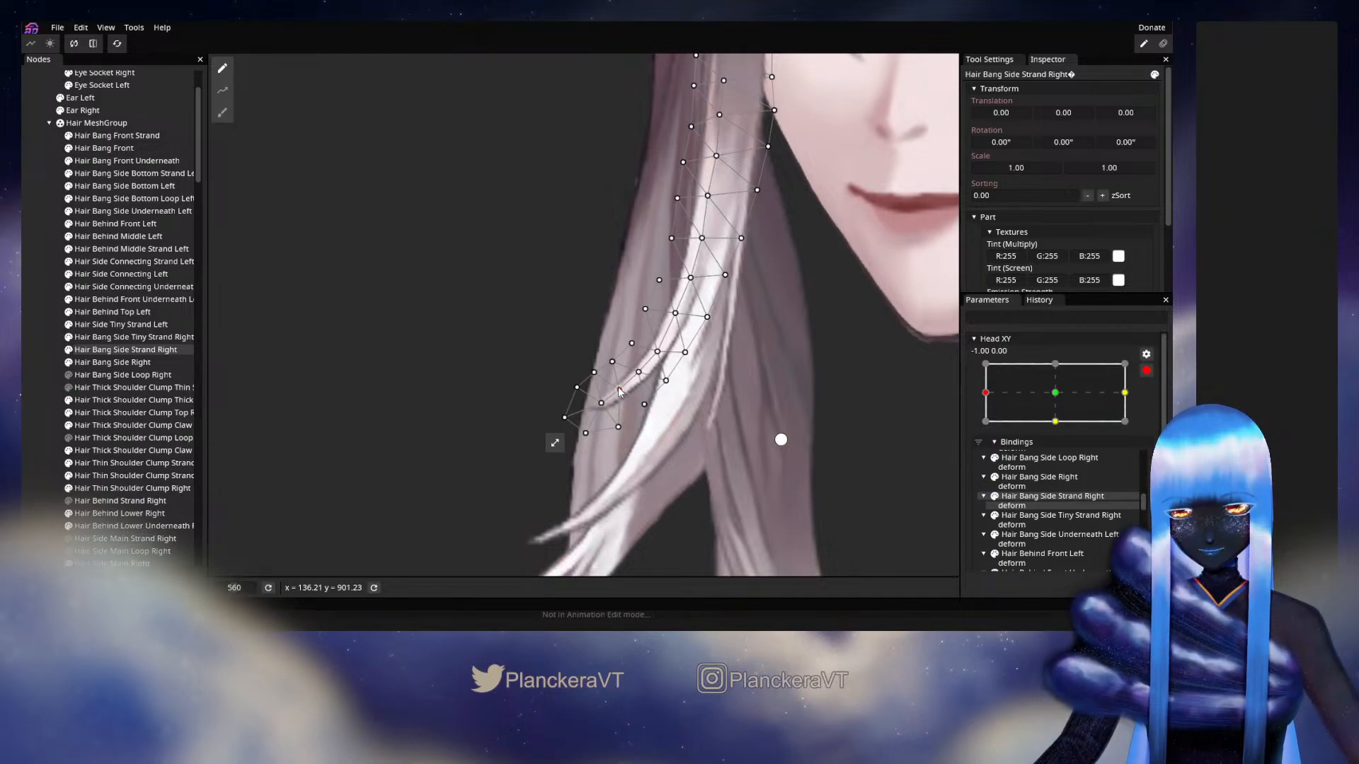
left_click(37, 371)
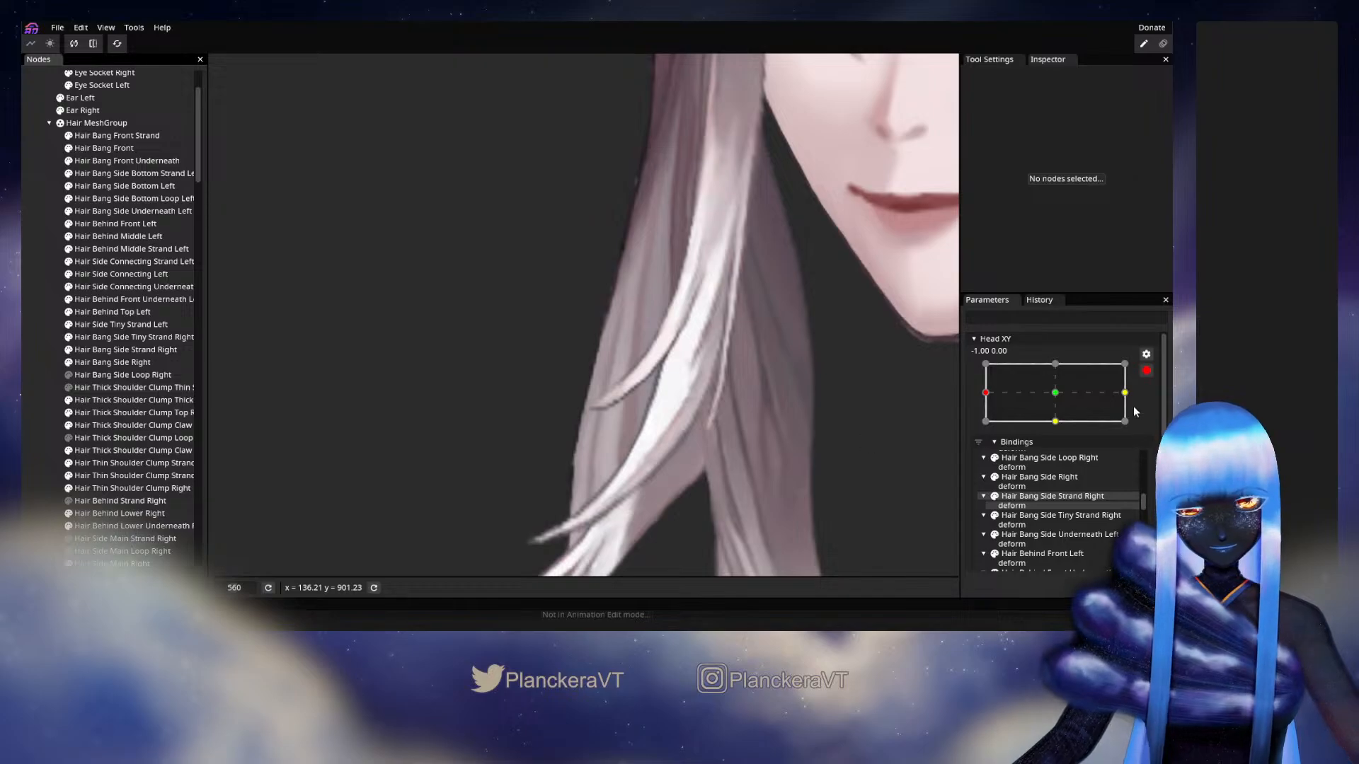
Preview the strand's tip by moving Head XY around -1.00, 0.00 while disarmed, and rearm the parameter at -1.00, 0.00
left_click(1148, 369)
mouse_move(1002, 434)
left_mouse_down()
mouse_move(1055, 429)
mouse_move(992, 428)
left_mouse_up()
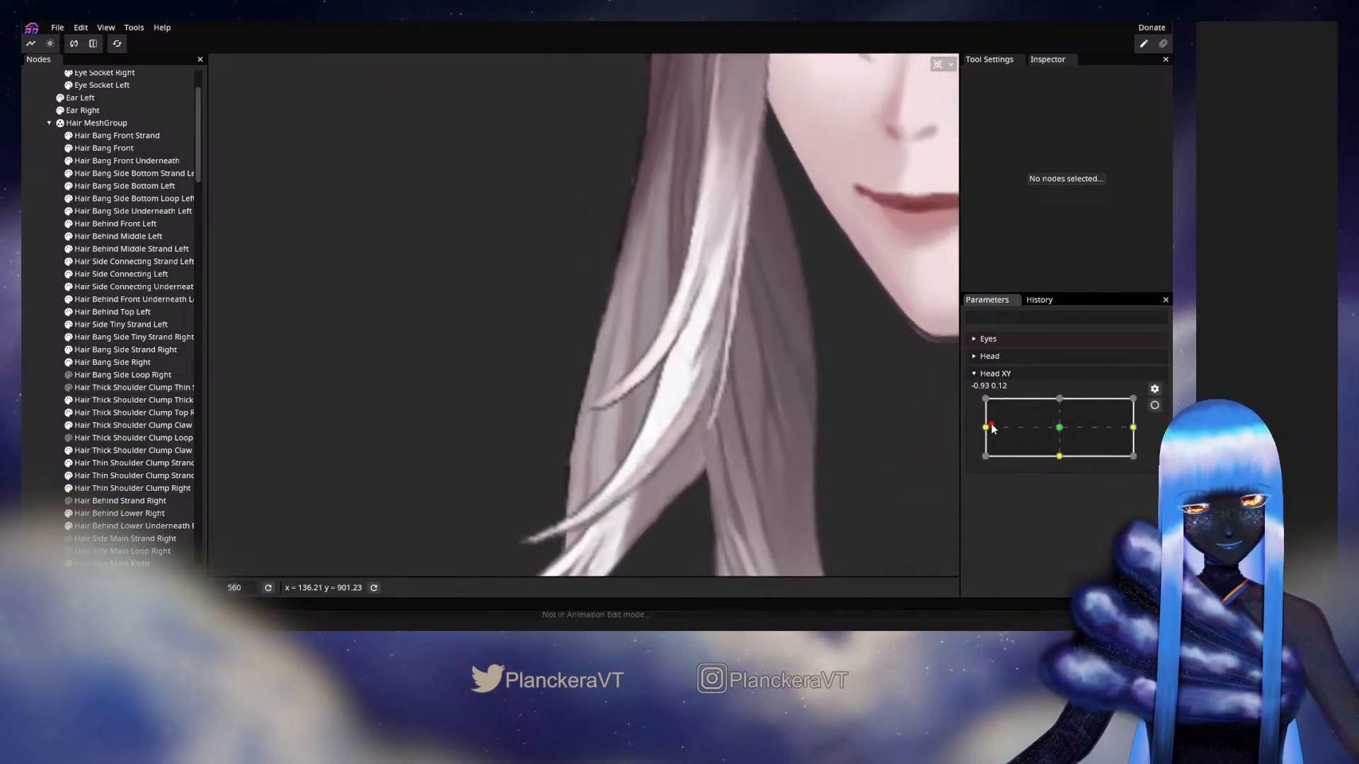
left_click(1154, 405)
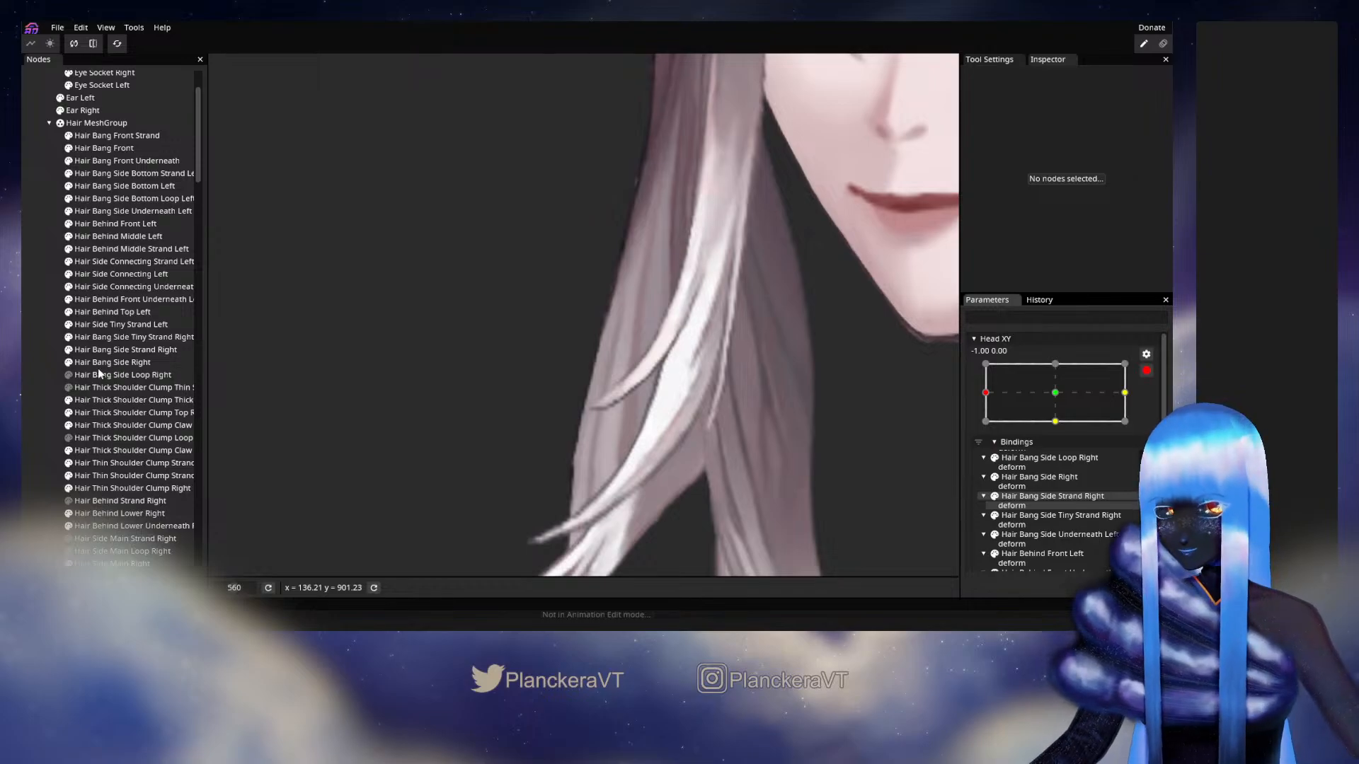
Push the tip of Hair Bang Side Strand Right slightly outward with the size 30 Circle Brush
left_click(134, 349)
left_click(222, 112)
left_click_drag(486, 433, 557, 406)
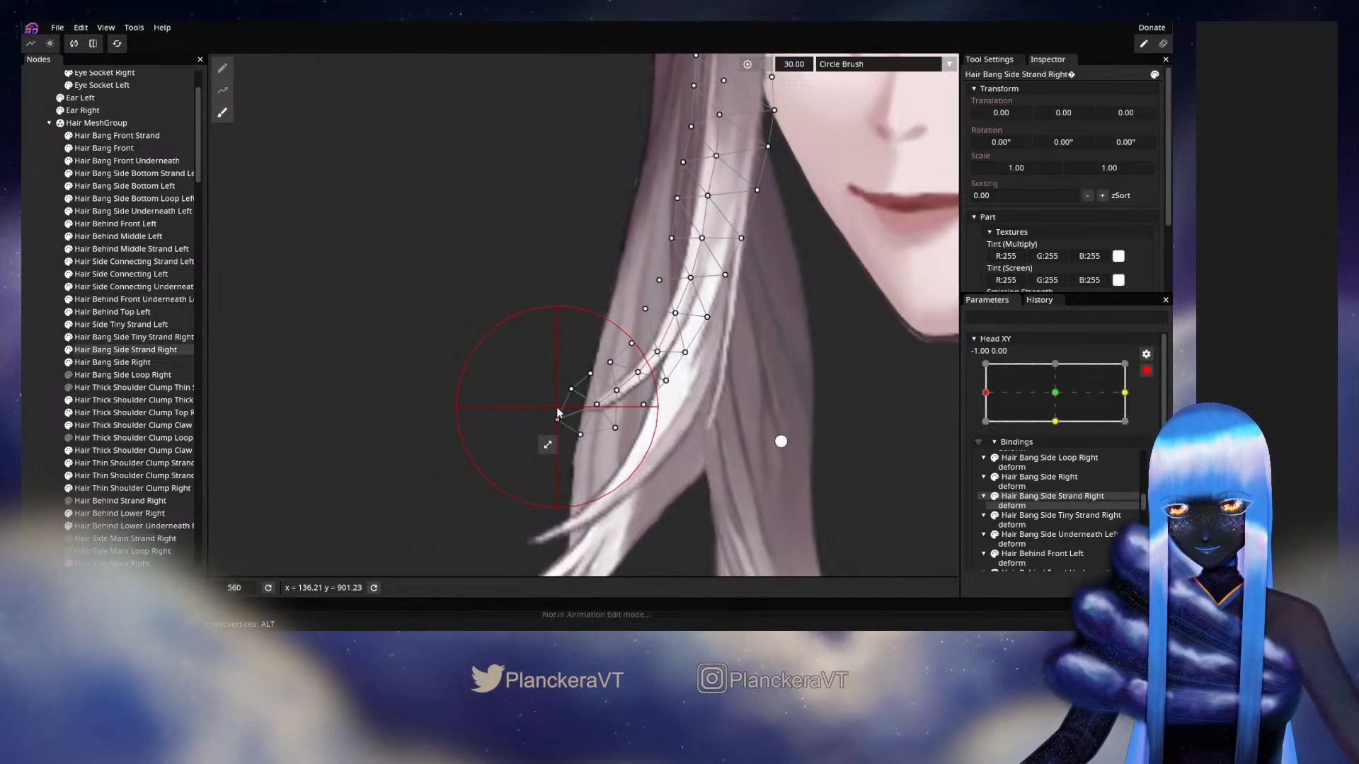
left_click(38, 365)
Test the reshaped tip by moving Head XY slightly along its -1.00 edge while disarmed, and rearm it at -1.00, 0.00
left_click(1146, 370)
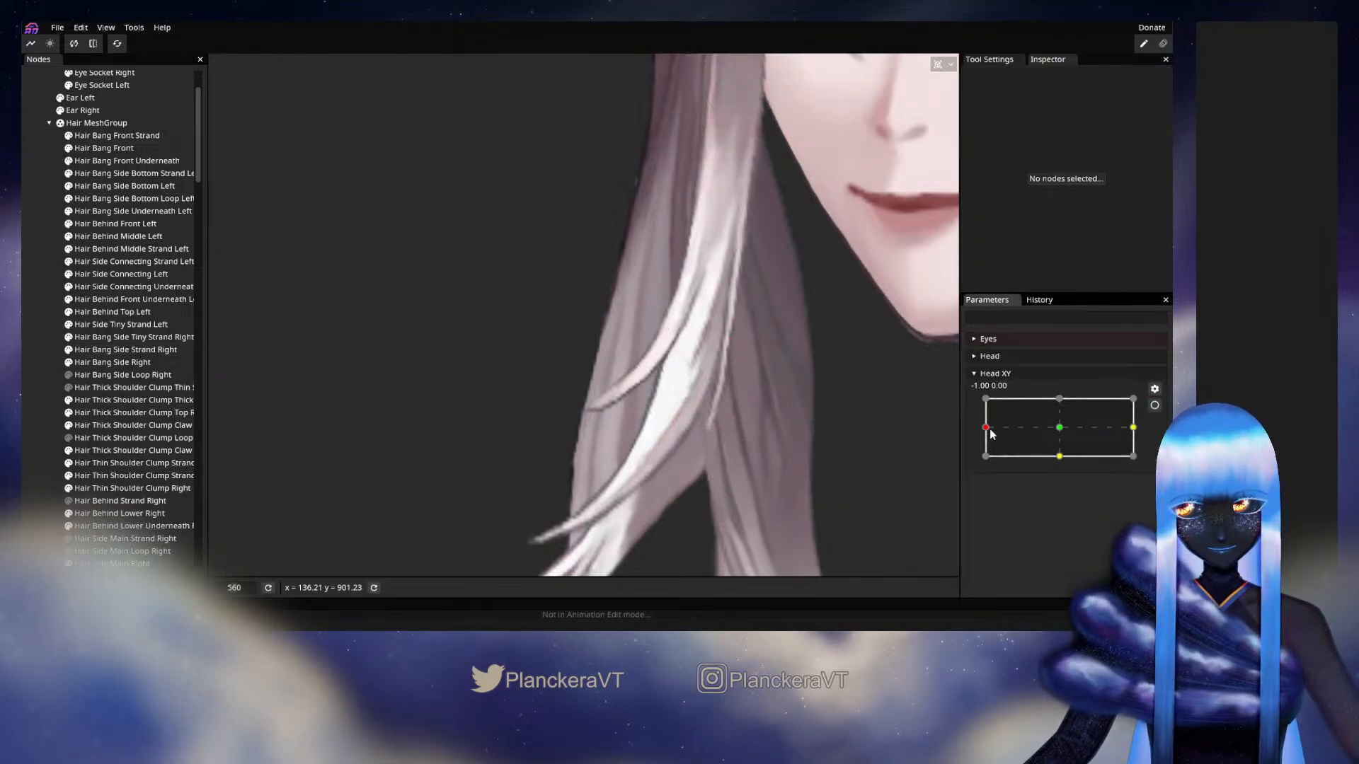
mouse_move(985, 428)
left_mouse_down()
mouse_move(1062, 434)
mouse_move(985, 430)
left_mouse_up()
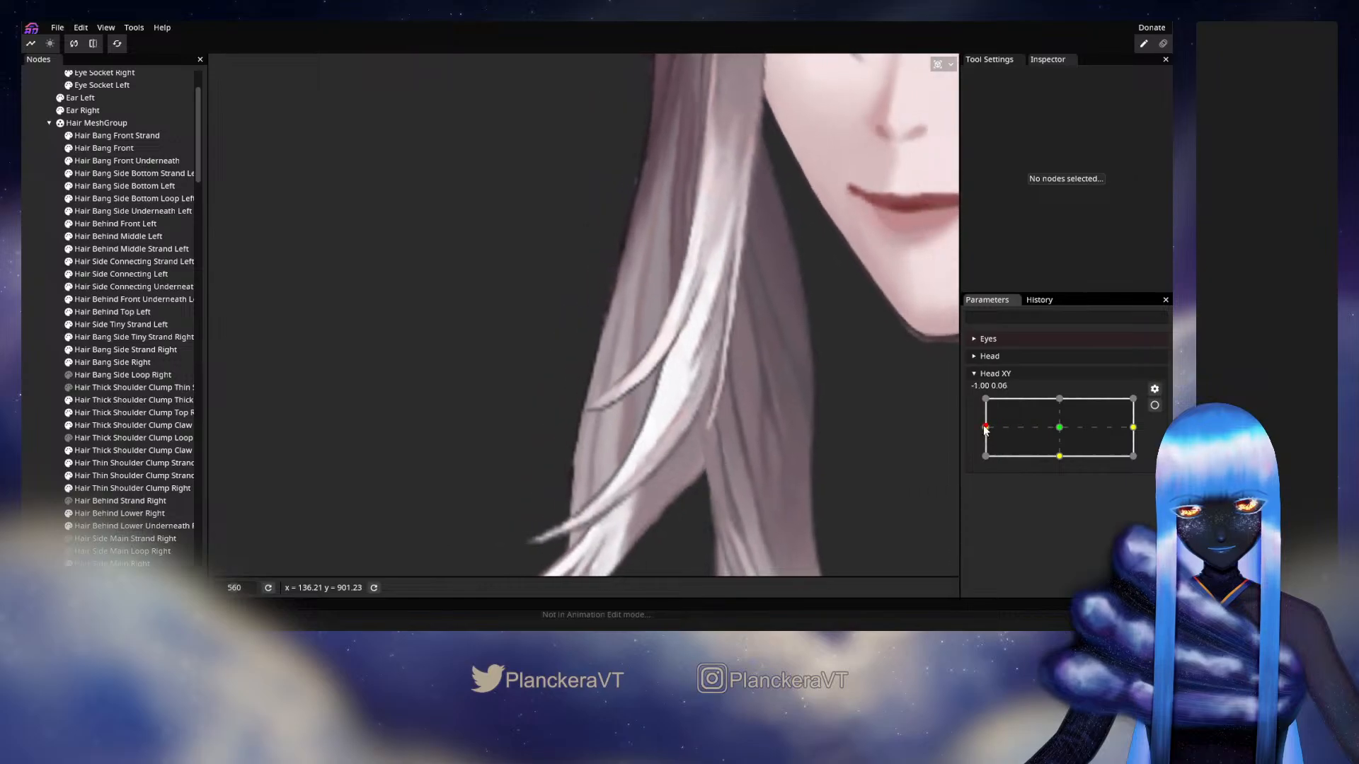
left_click(1155, 404)
Fine-tune the vertices around the tip and inner lower edge of Hair Bang Side Strand Right
left_click(99, 349)
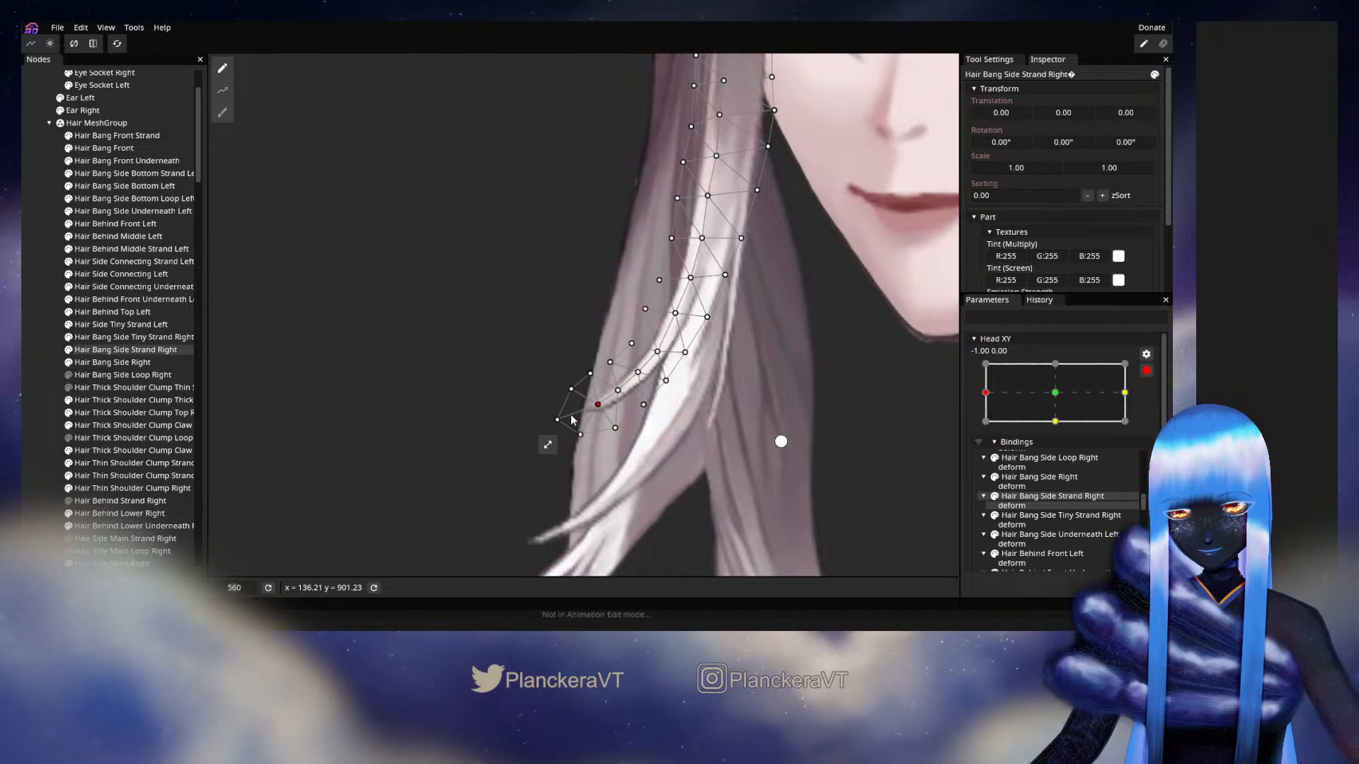
left_click_drag(624, 438, 655, 411)
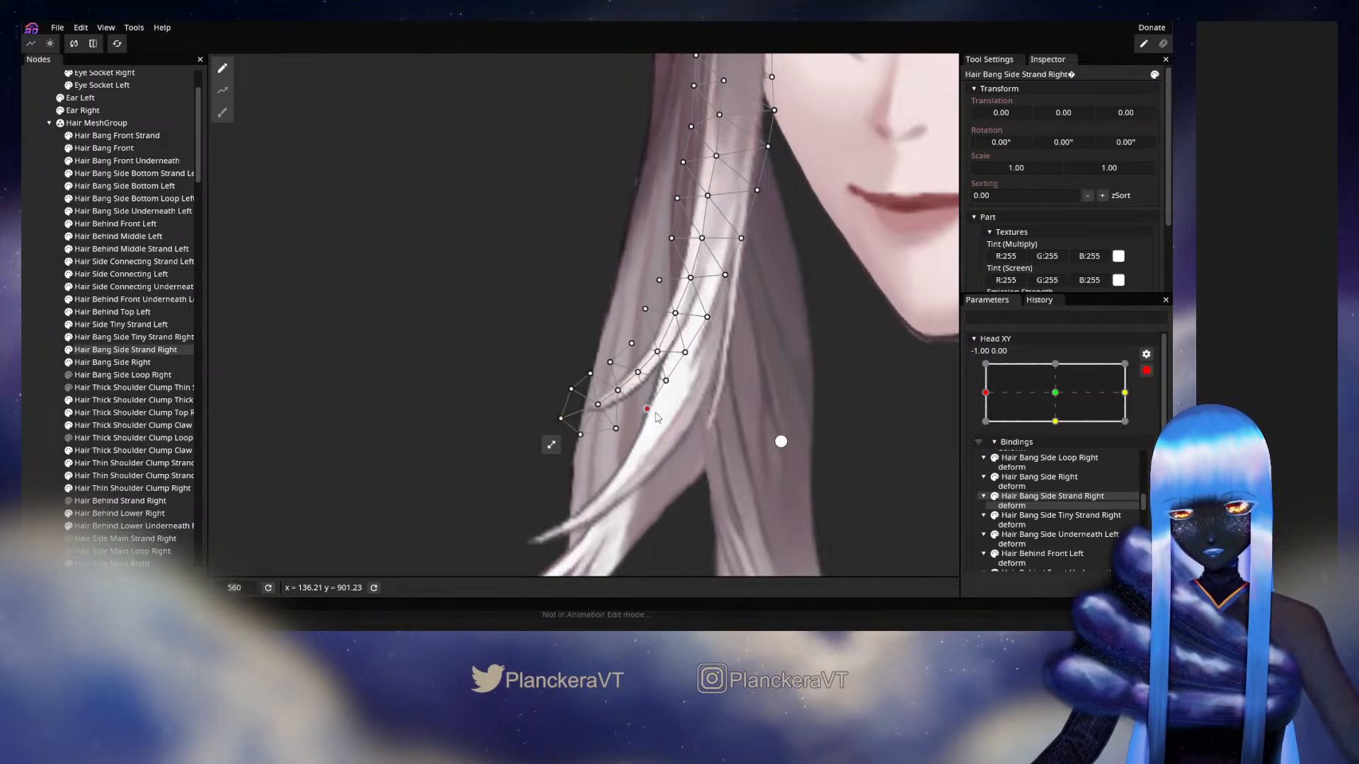
left_click(490, 440)
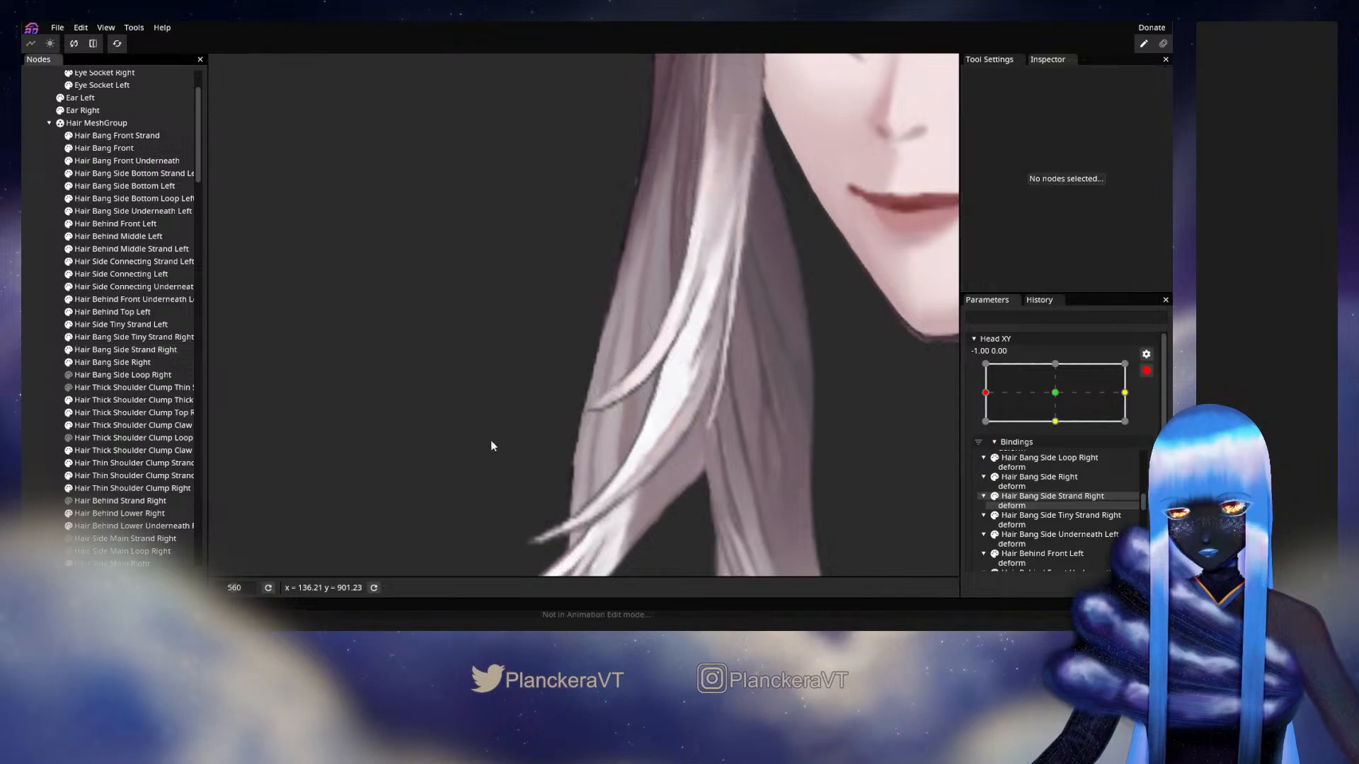
Preview the strand by moving Head XY near its centre and back to about -1.00, 0.77 while disarmed, and rearm it at -1.00, 0.00
scroll(808, 472, "down", 4)
scroll(767, 461, "down", 1)
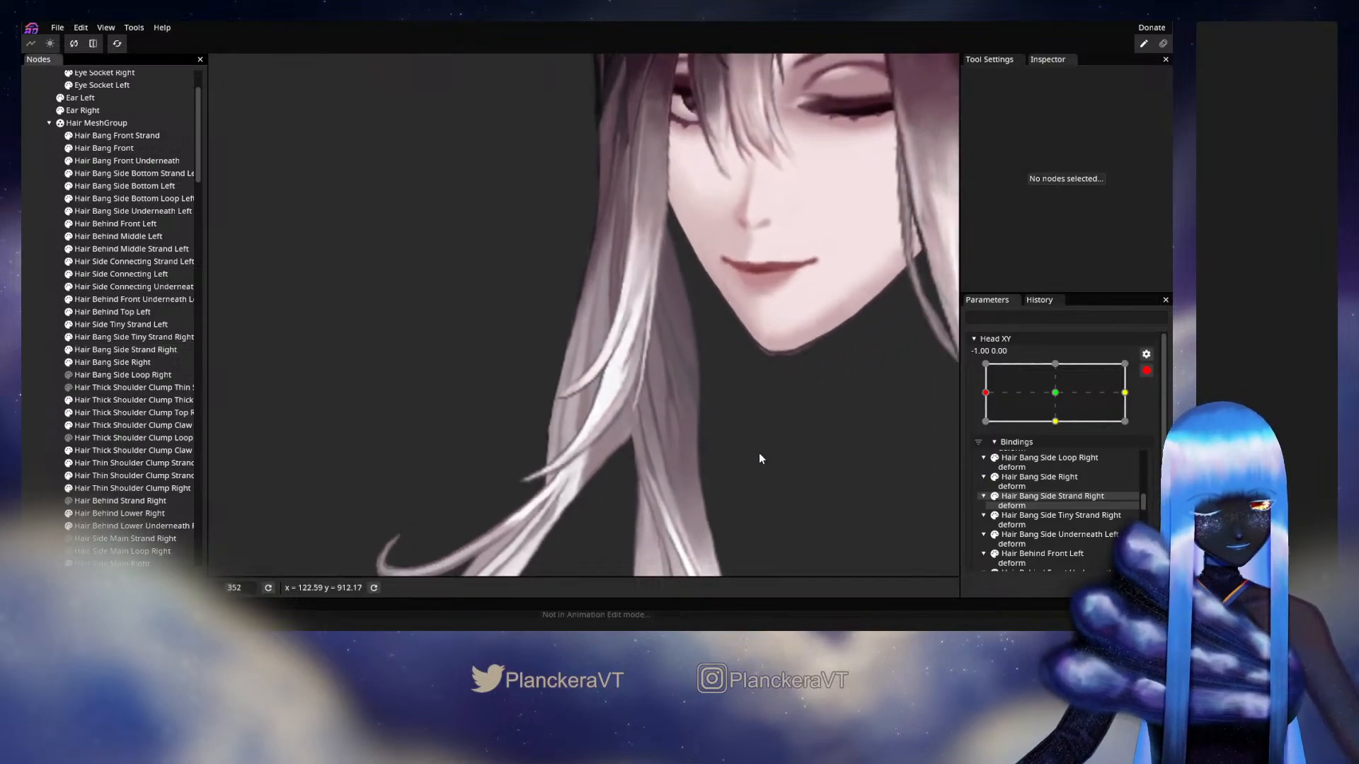
left_click(1146, 370)
left_click_drag(986, 428, 1065, 422)
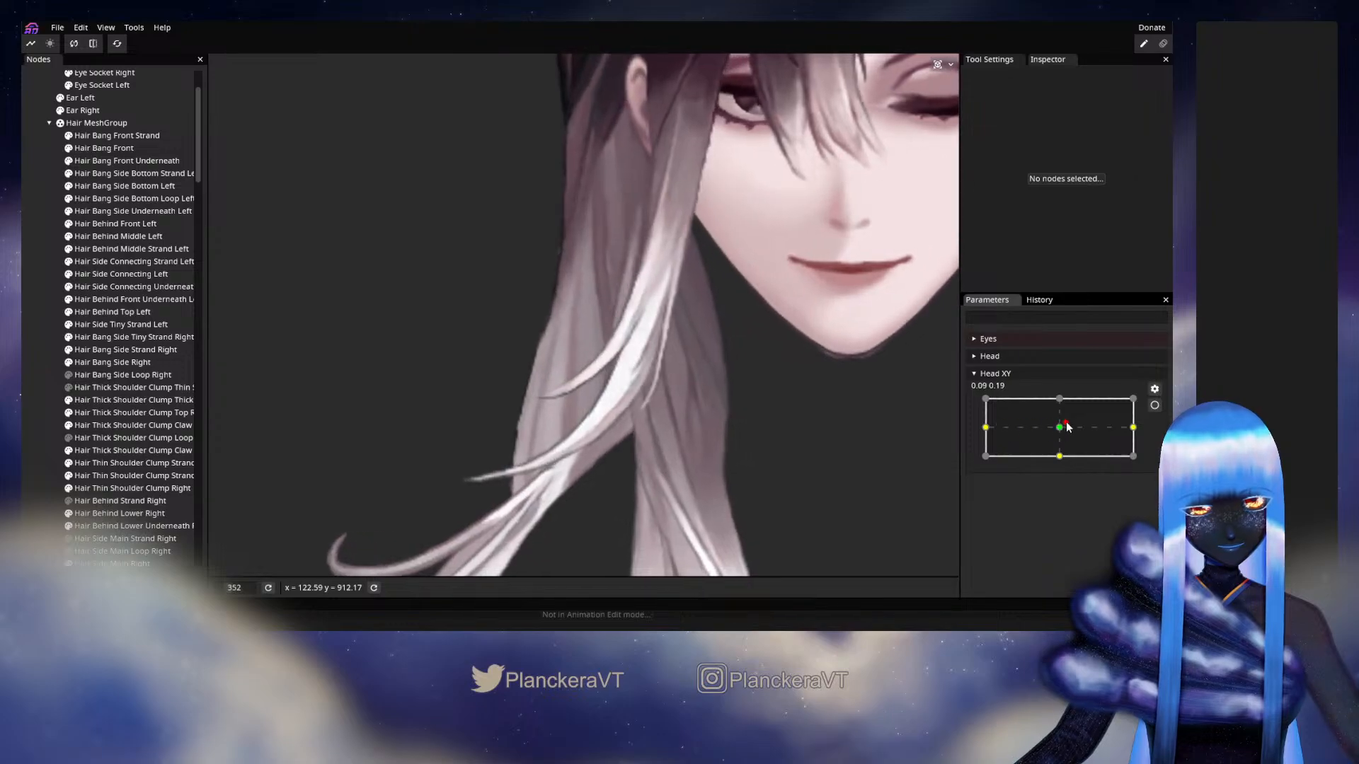
scroll(761, 454, "down", 2)
scroll(761, 449, "down", 4)
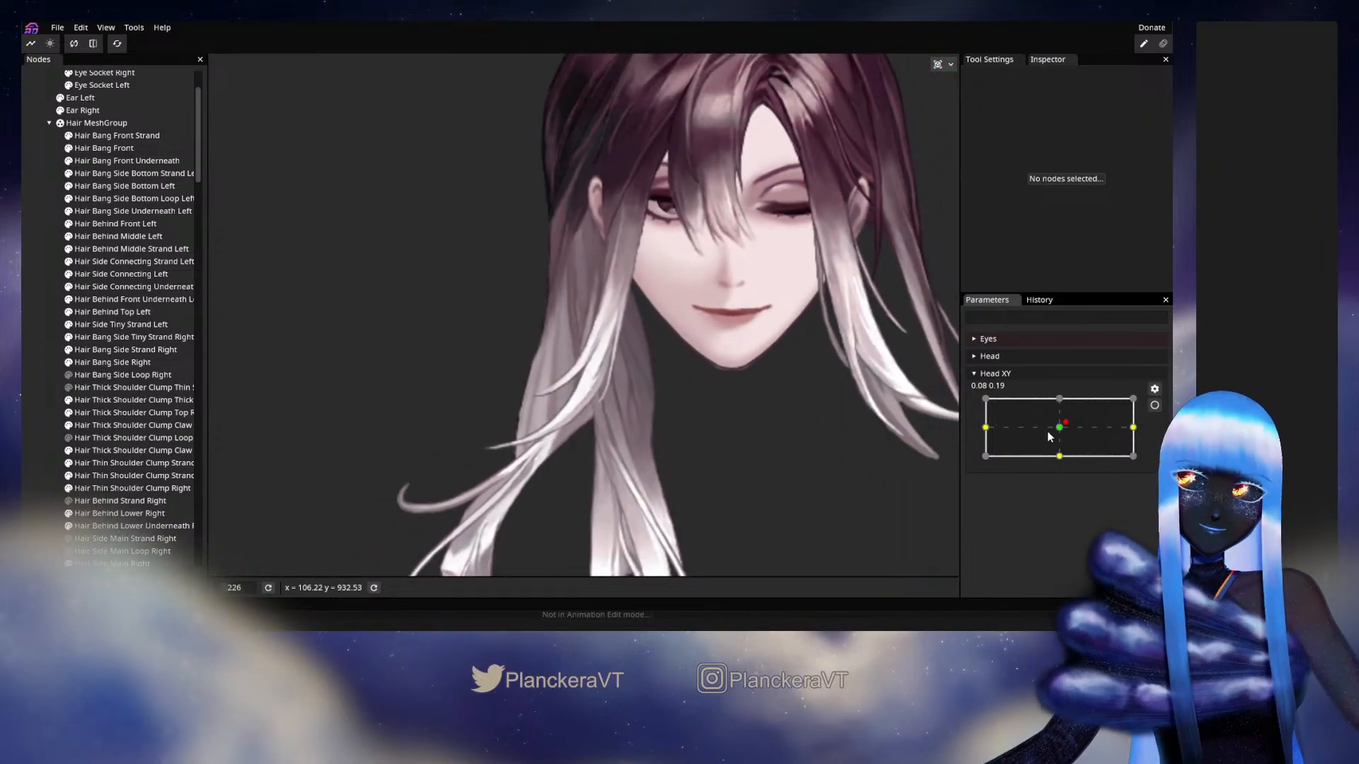
left_click_drag(1065, 422, 985, 405)
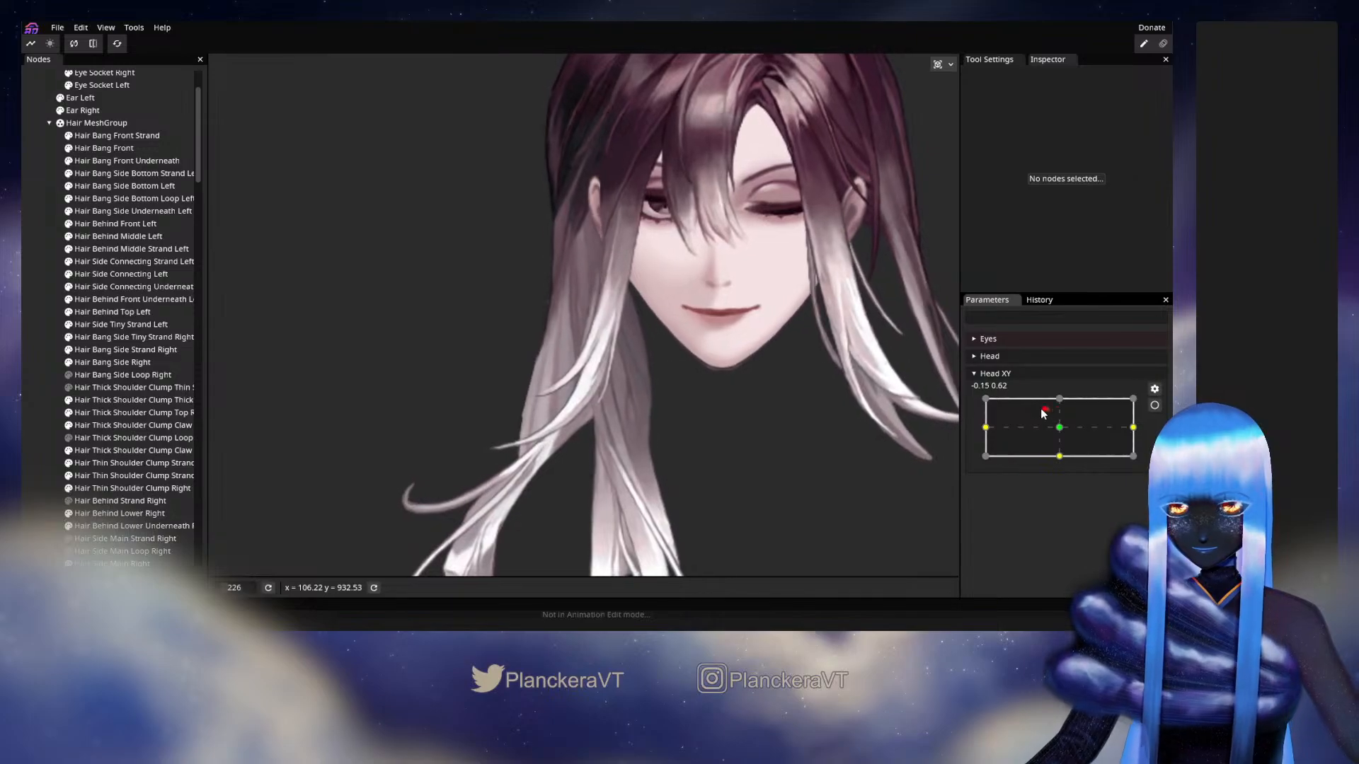
scroll(800, 413, "up", 6)
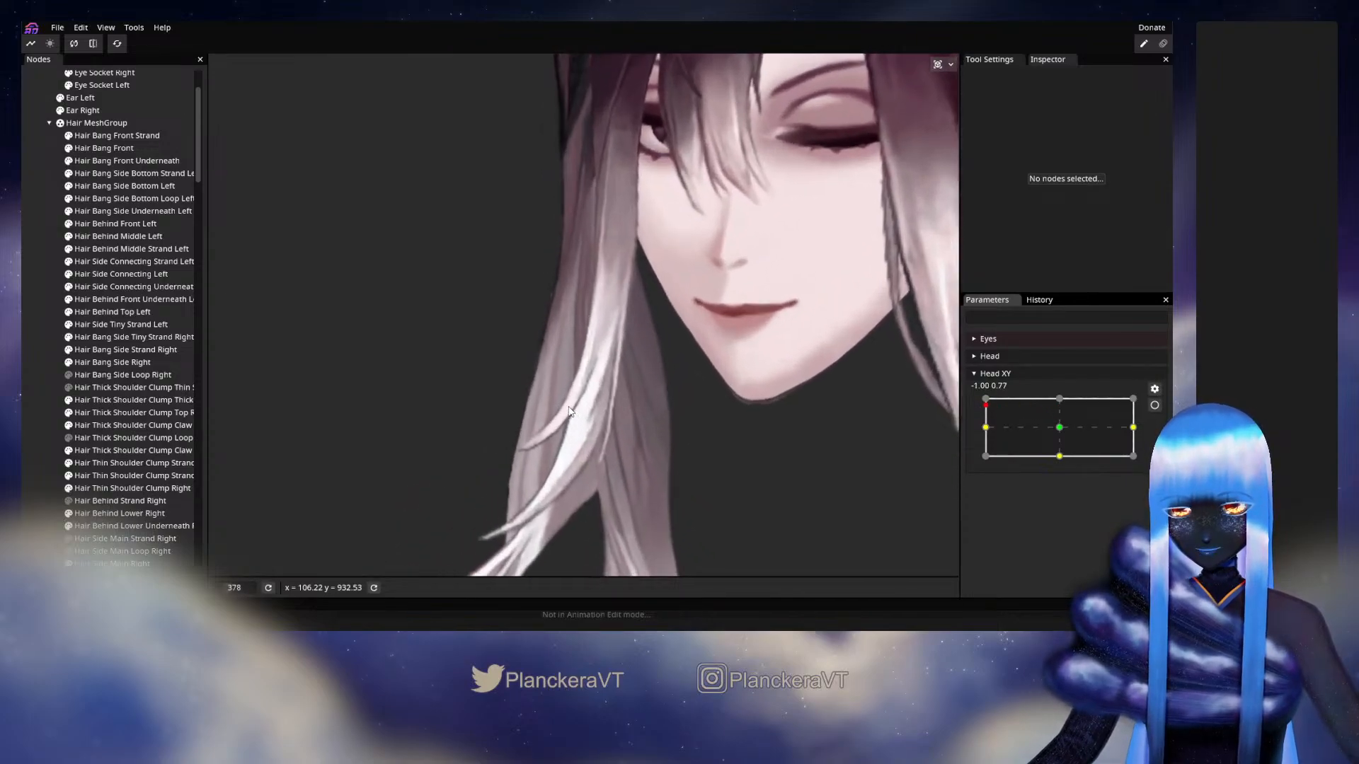
scroll(567, 419, "up", 4)
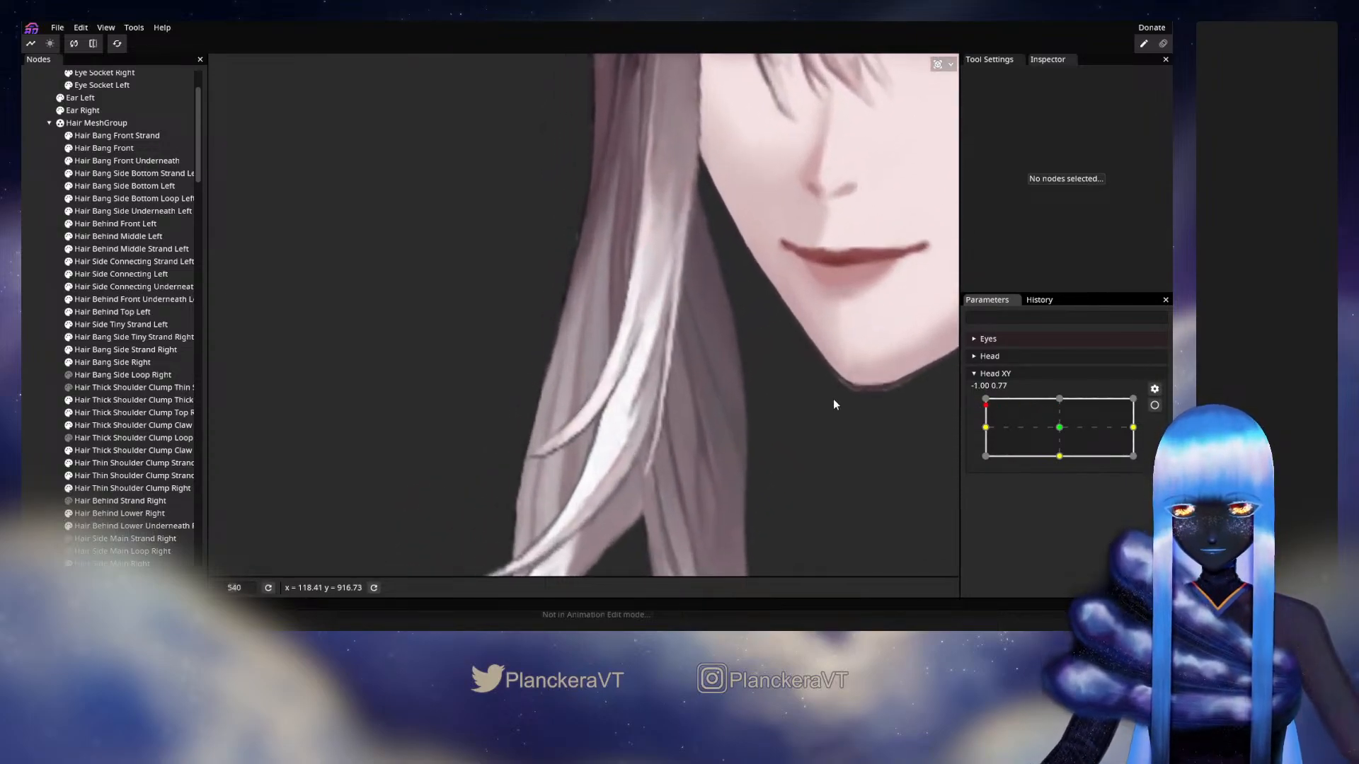
left_click(1155, 408)
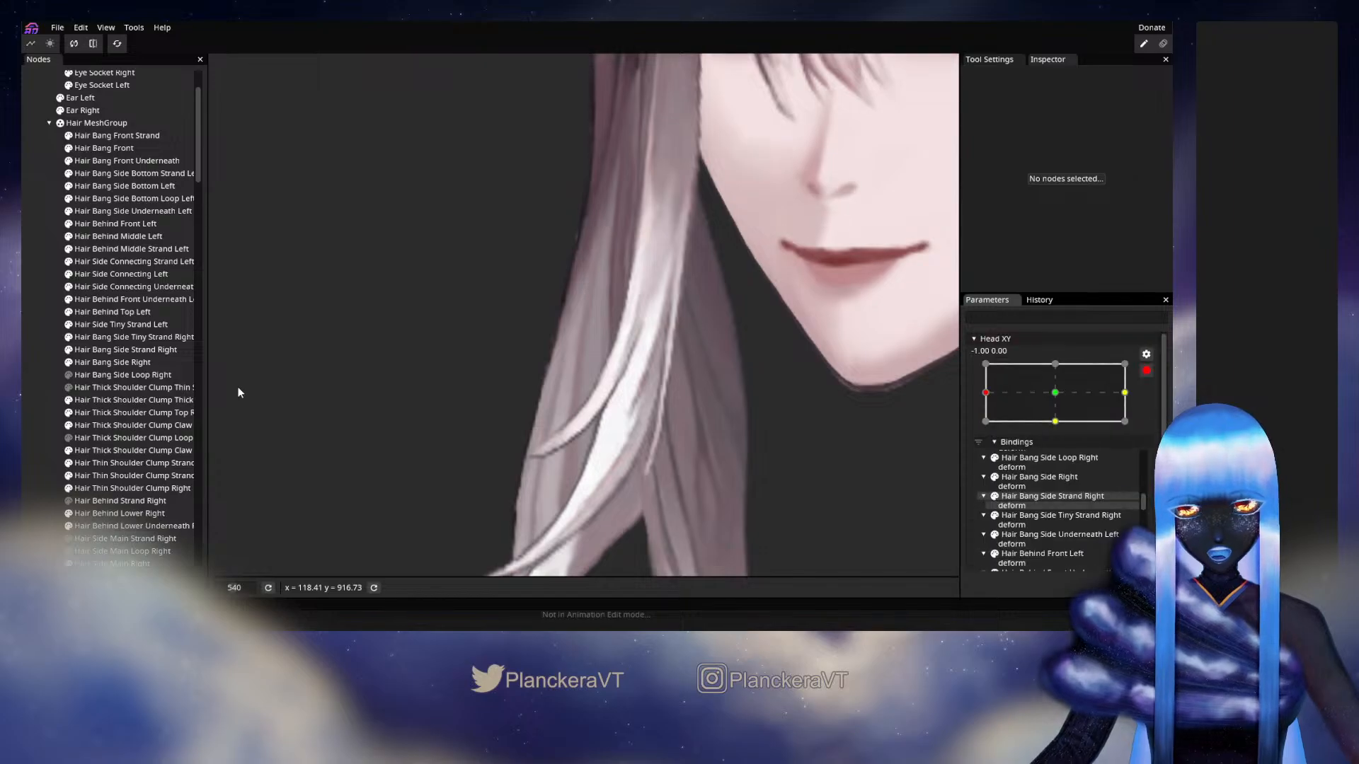
Nudge the centre-line and edge vertices at the lower bend of Hair Bang Side Strand Right to smooth its curve
left_click(116, 350)
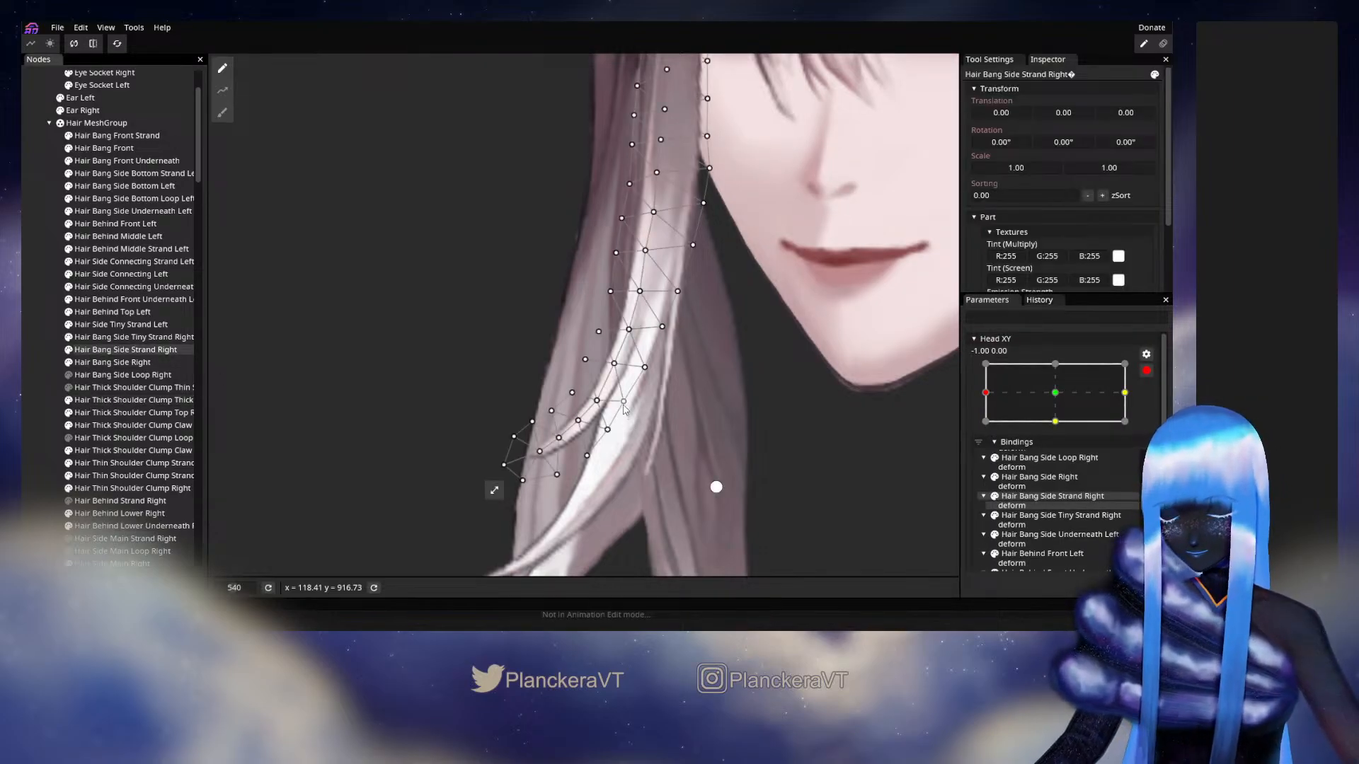
left_click(598, 401)
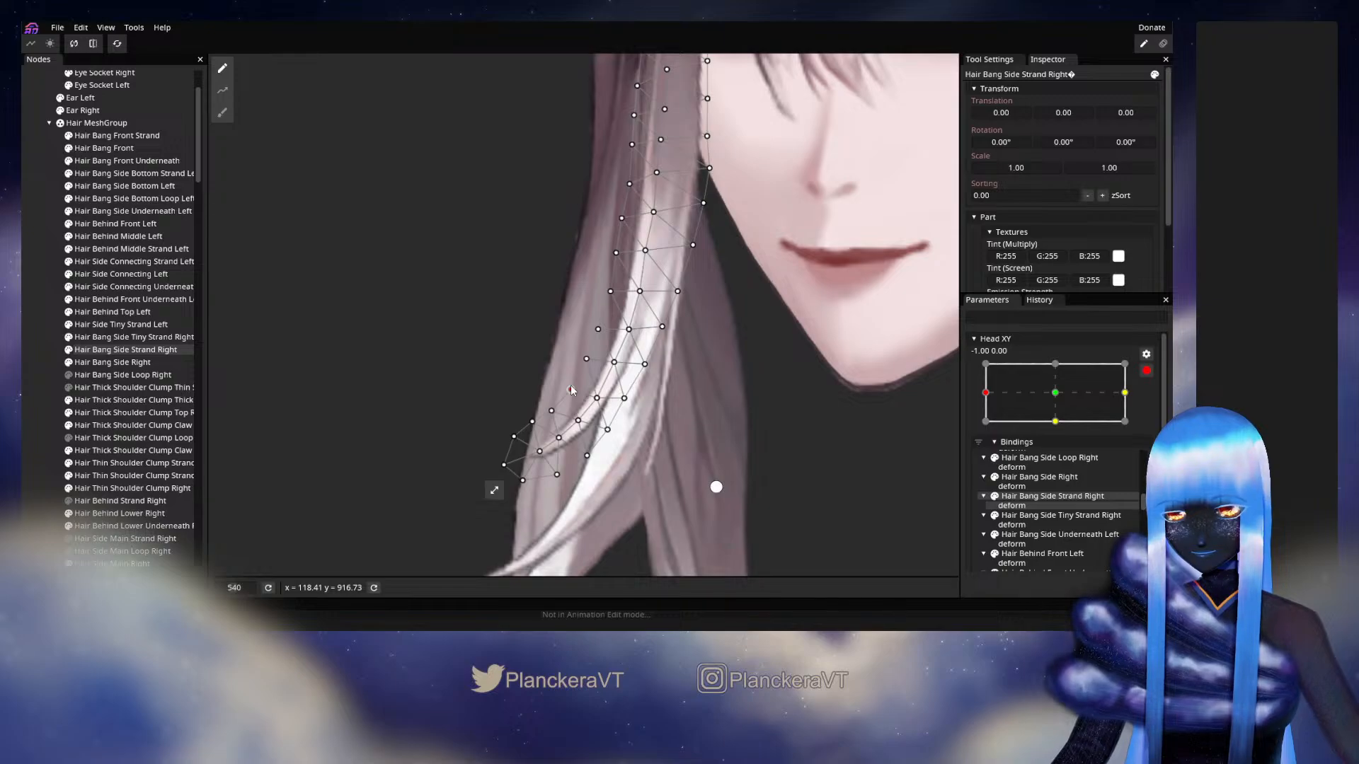
left_click(40, 344)
Check the smoothed bend by moving Head XY to about -0.87, 0.29 while disarmed, and rearm it at -1.00, 0.00
scroll(753, 417, "down", 1)
scroll(753, 421, "down", 10)
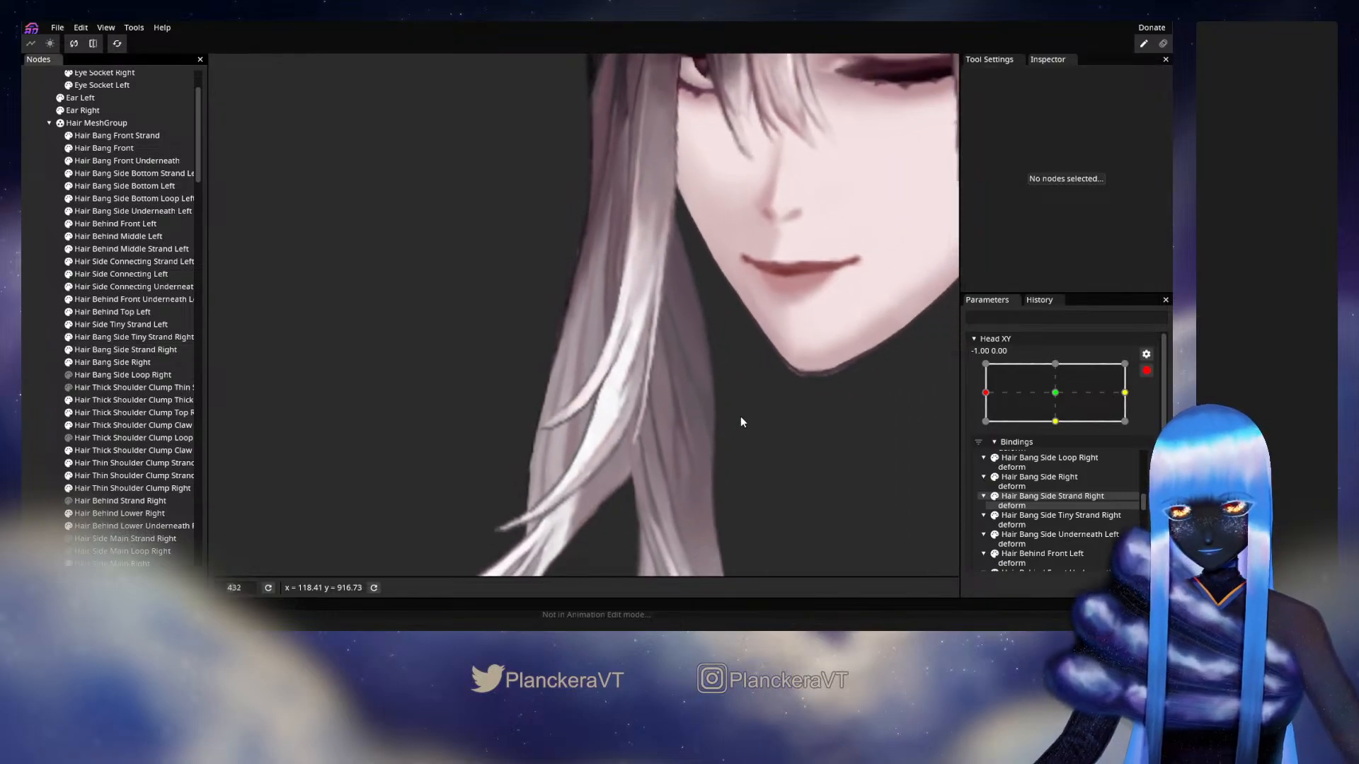
scroll(732, 437, "down", 1)
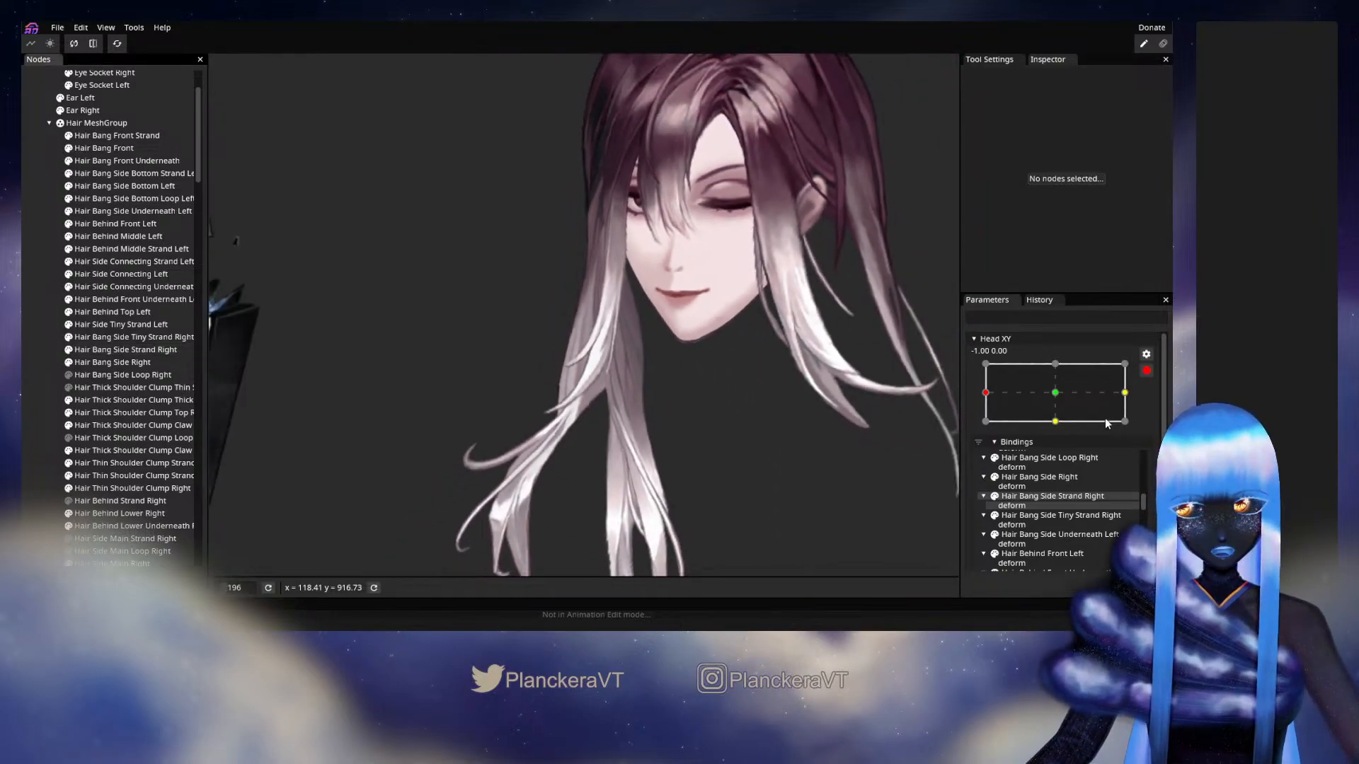
left_click(1147, 370)
mouse_move(986, 427)
left_mouse_down()
mouse_move(1063, 423)
mouse_move(995, 419)
left_mouse_up()
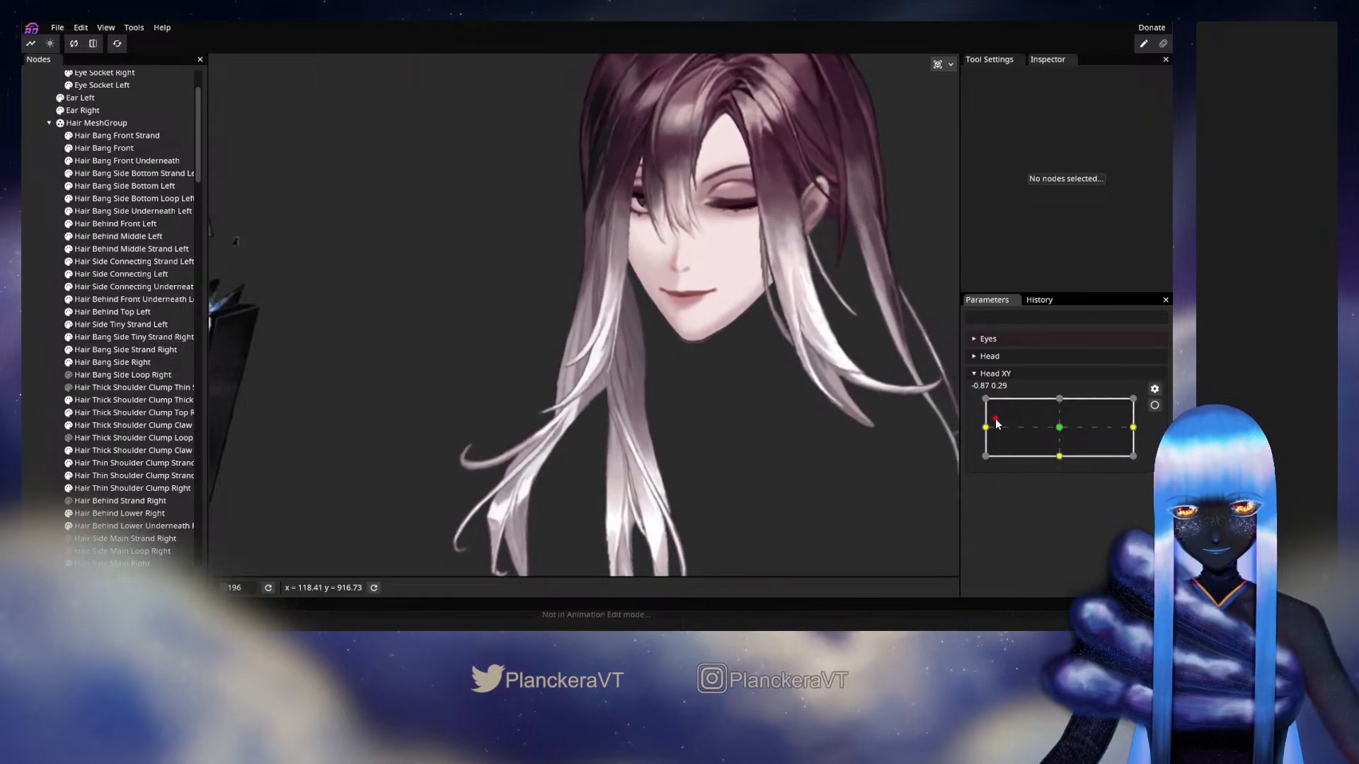
scroll(540, 389, "up", 3)
scroll(539, 391, "up", 3)
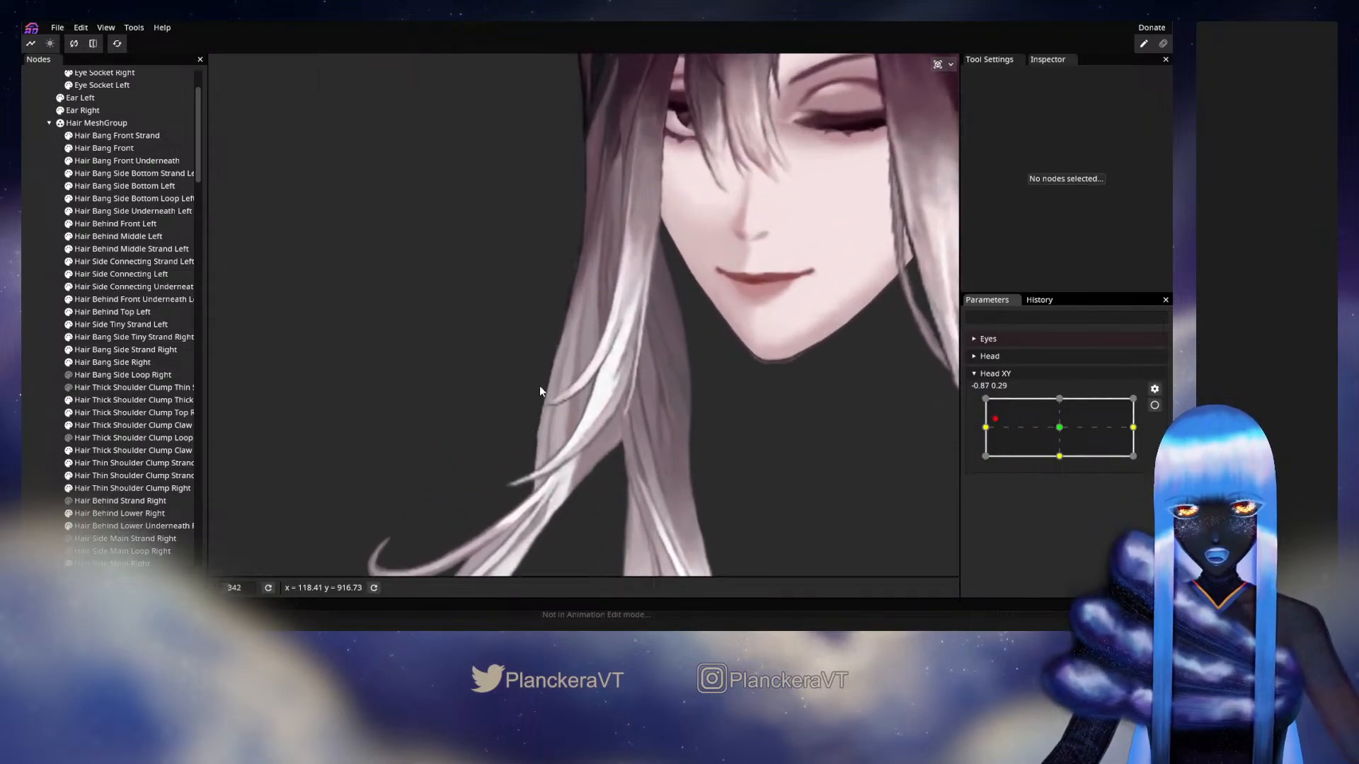
left_click(1155, 405)
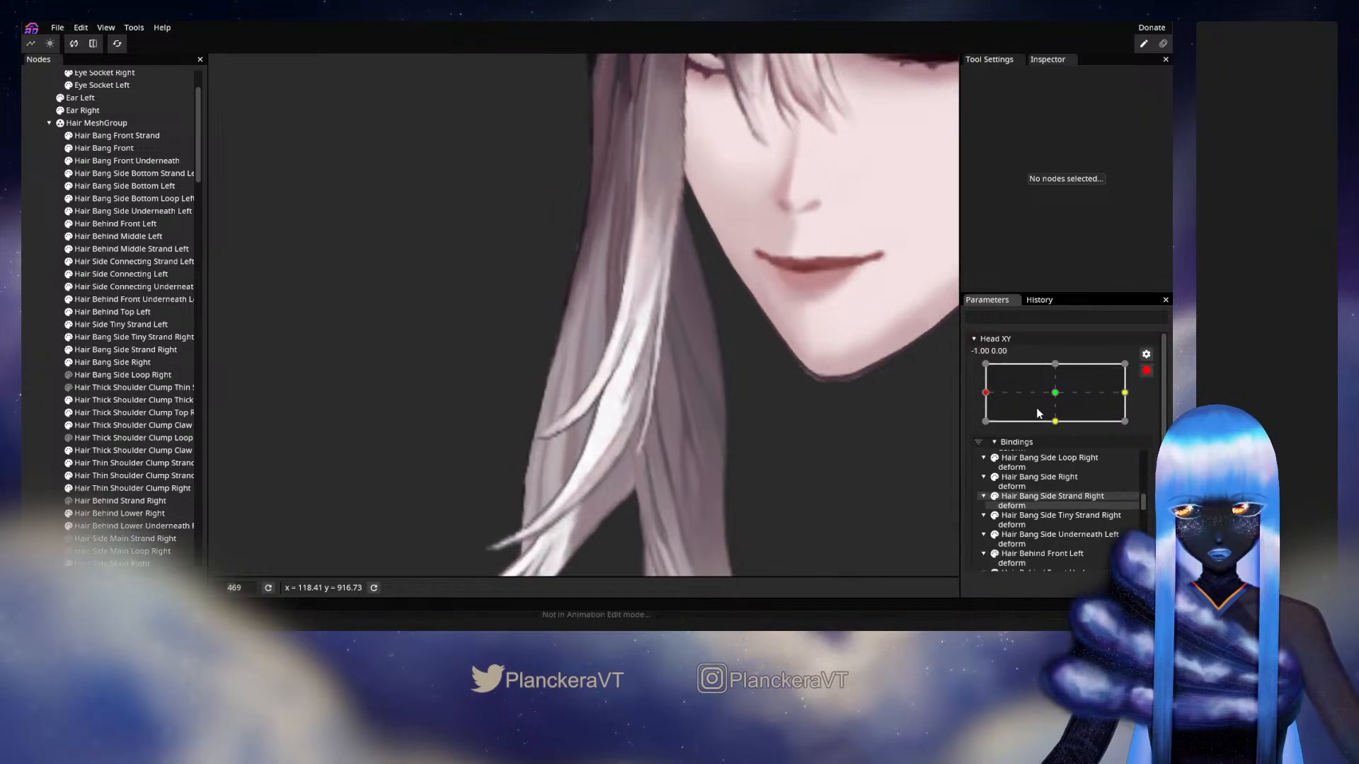
Nudge the centre-line vertex just before the tip of Hair Bang Side Strand Right
left_click(106, 351)
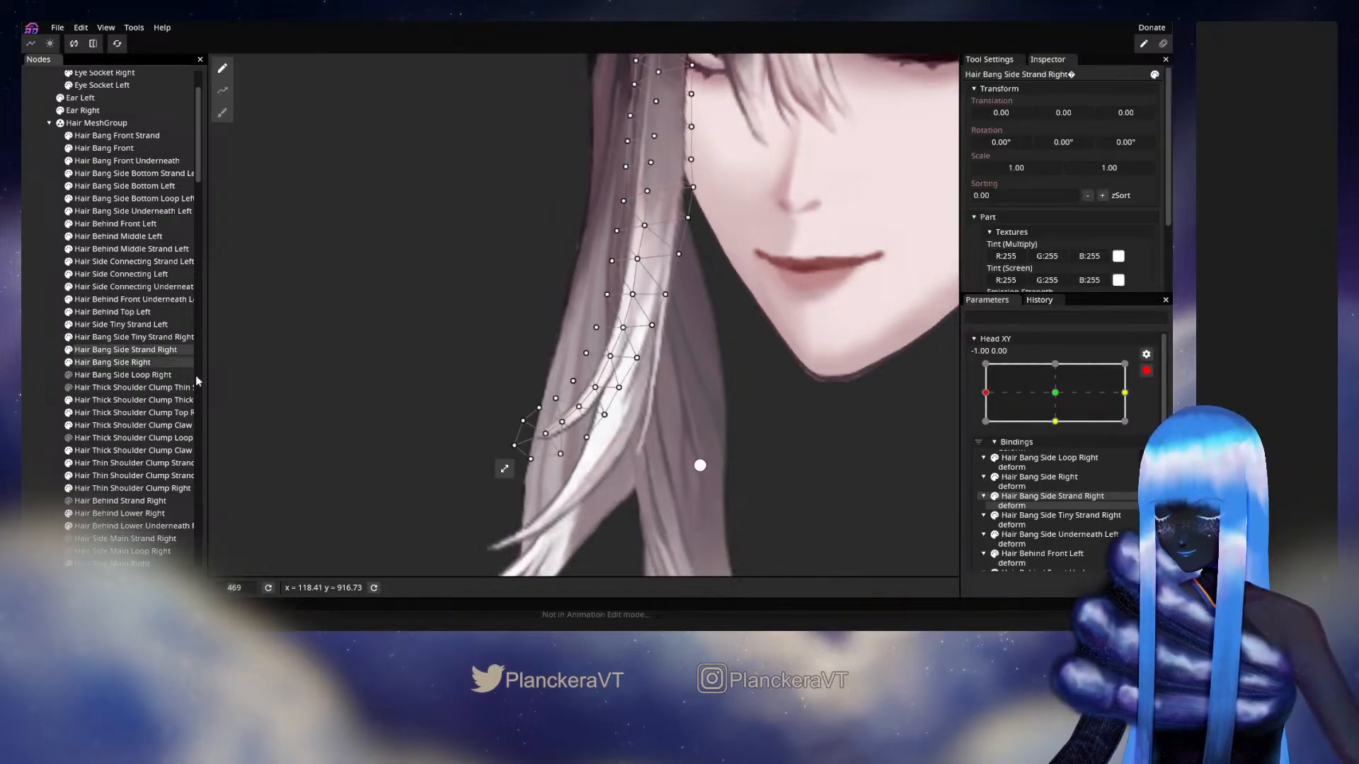
scroll(590, 426, "up", 2)
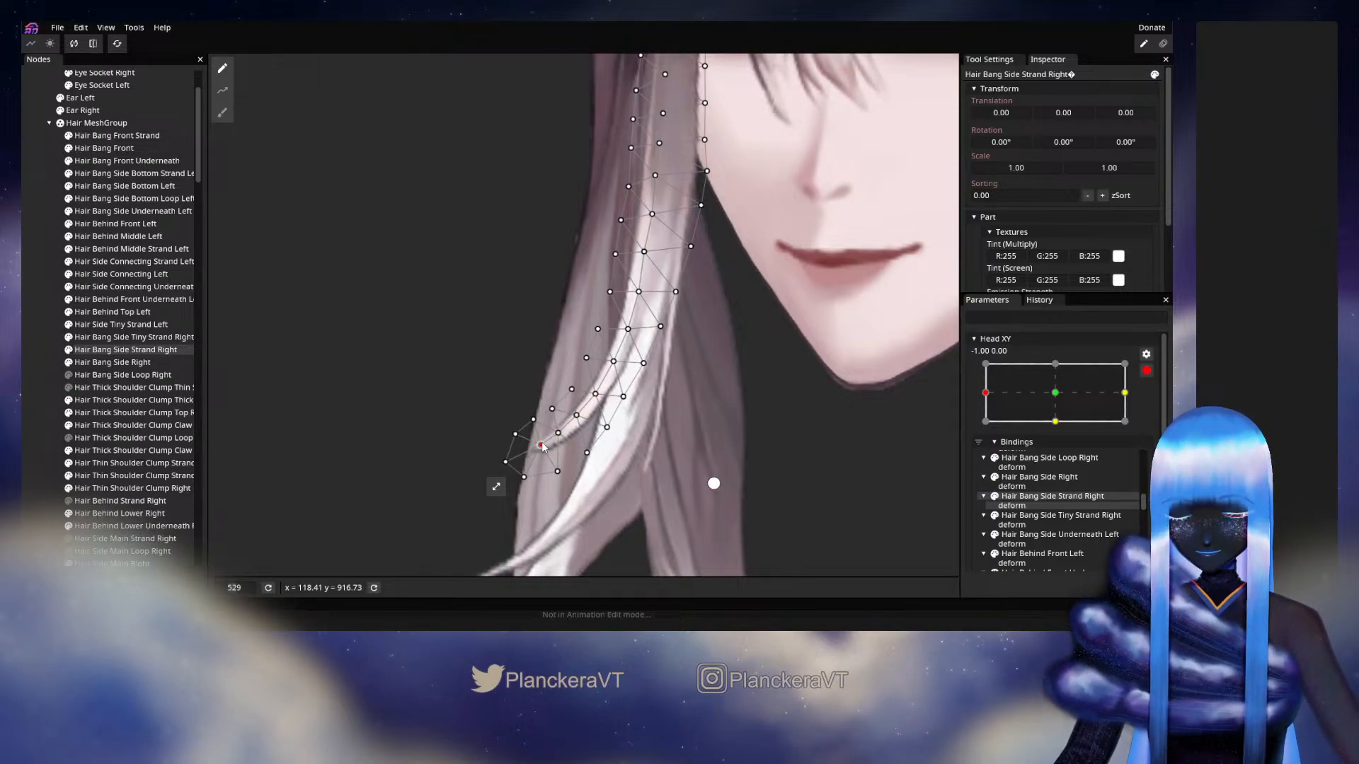
left_click(41, 378)
Disarm Head XY and preview the adjusted strand by moving the parameter to about -1.00, 0.15
scroll(746, 453, "down", 5)
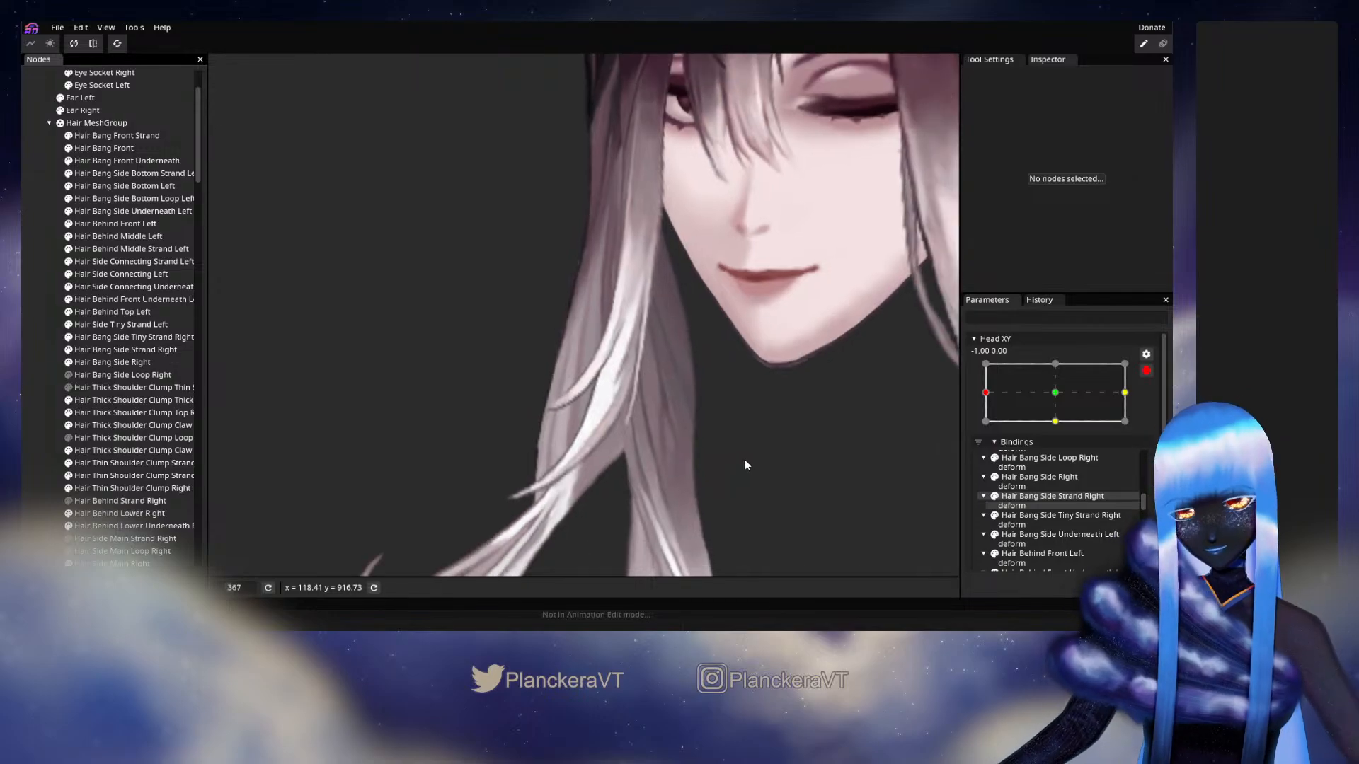
scroll(744, 456, "down", 3)
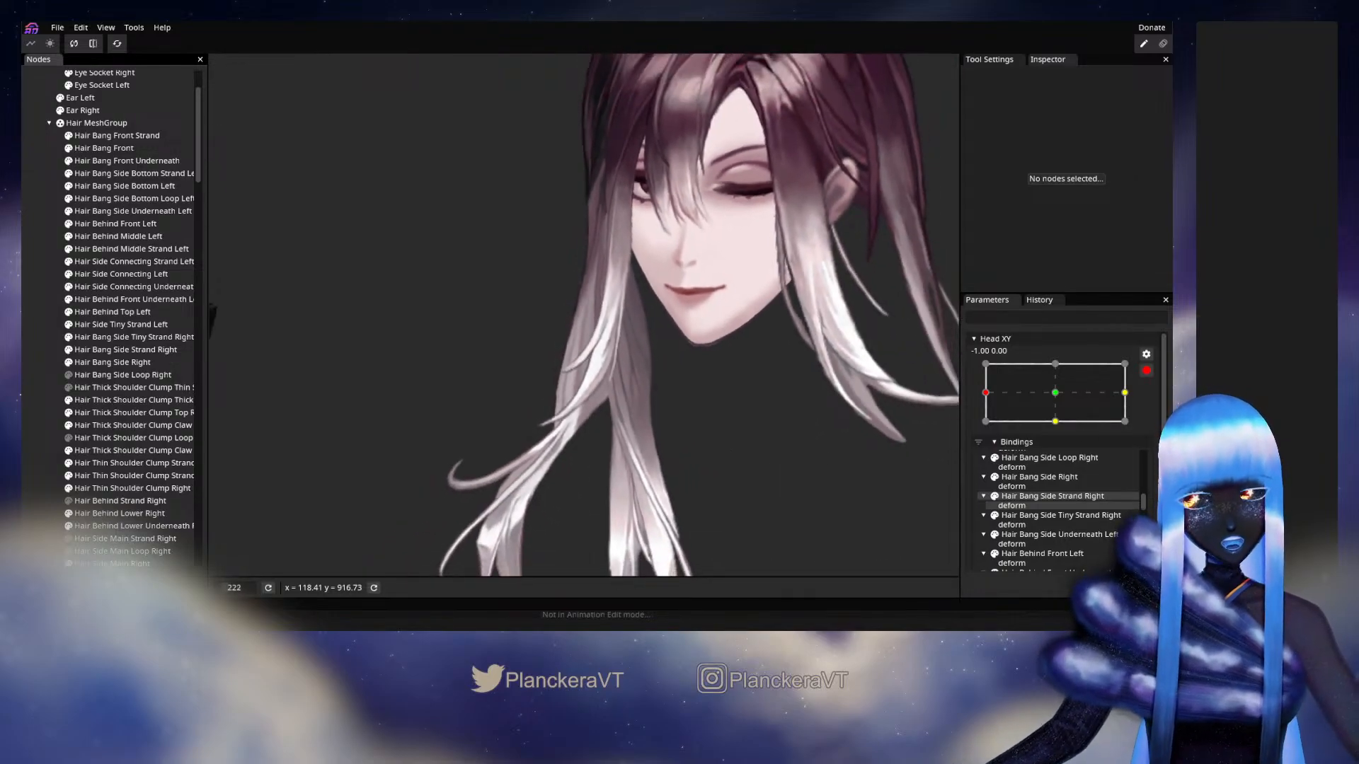
left_click(1147, 368)
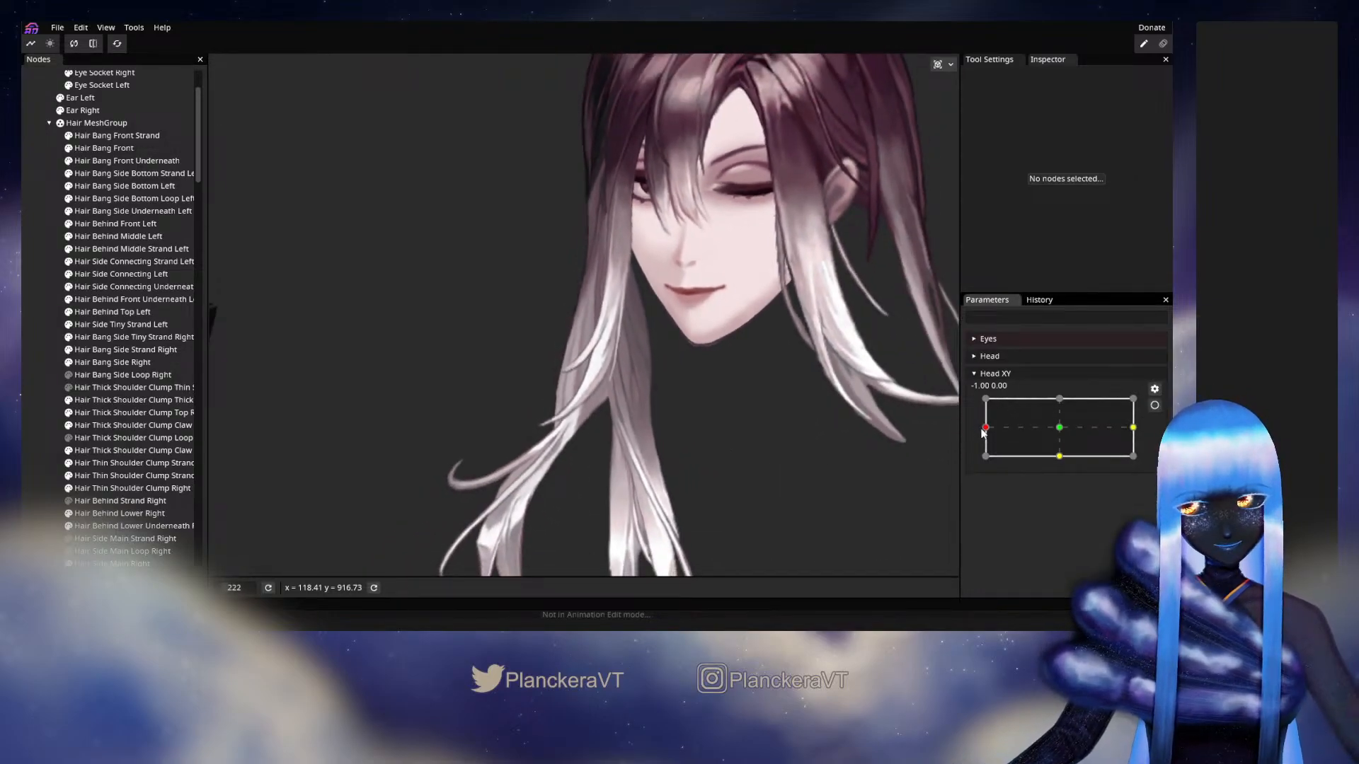
mouse_move(982, 433)
left_mouse_down()
mouse_move(1067, 425)
mouse_move(984, 423)
left_mouse_up()
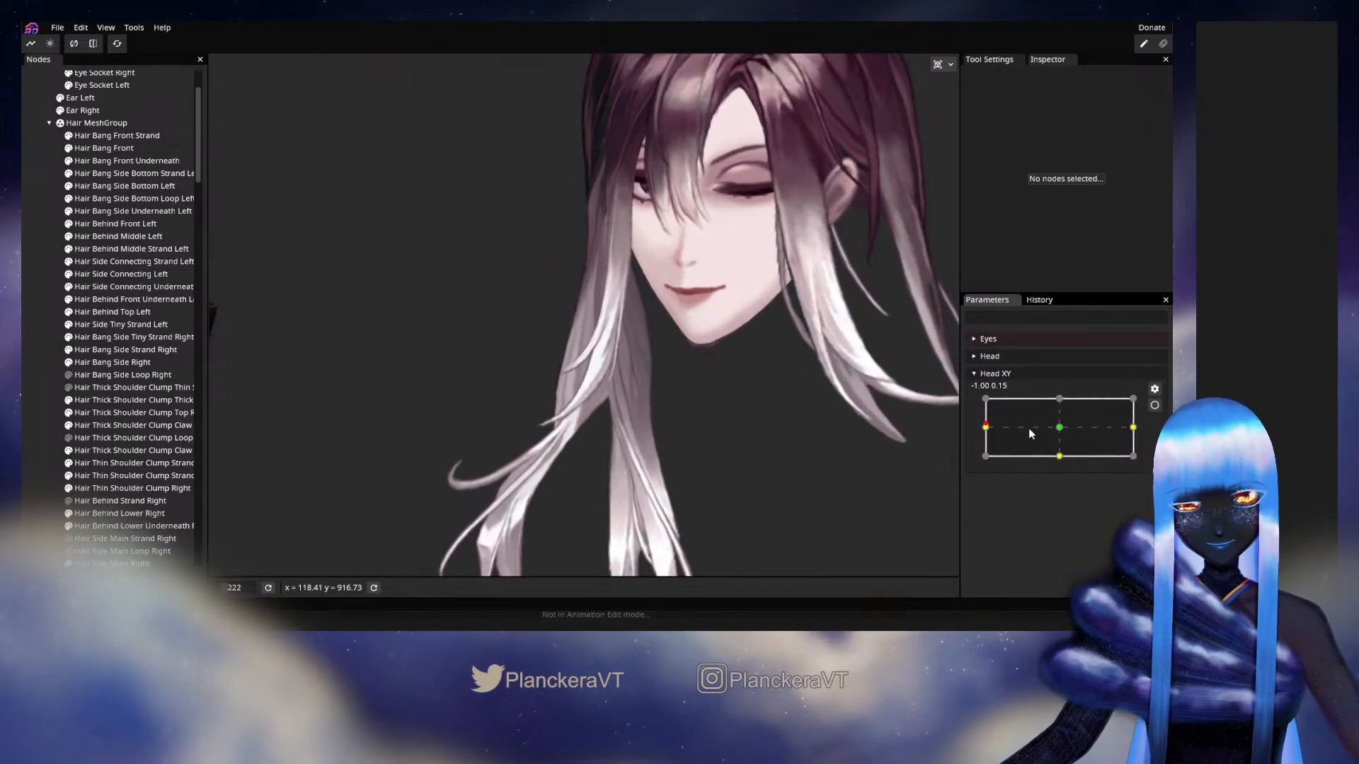
left_click(1154, 405)
scroll(337, 344, "up", 3)
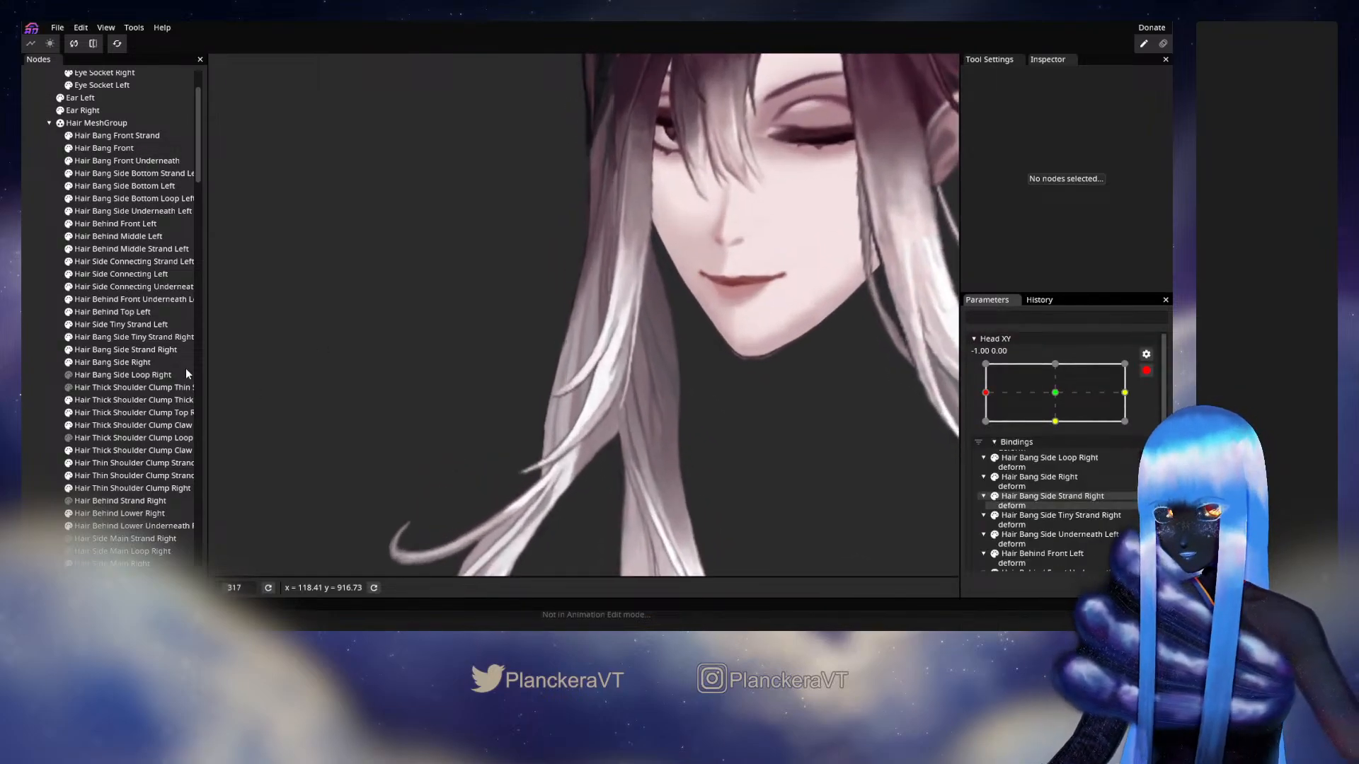
left_click(129, 350)
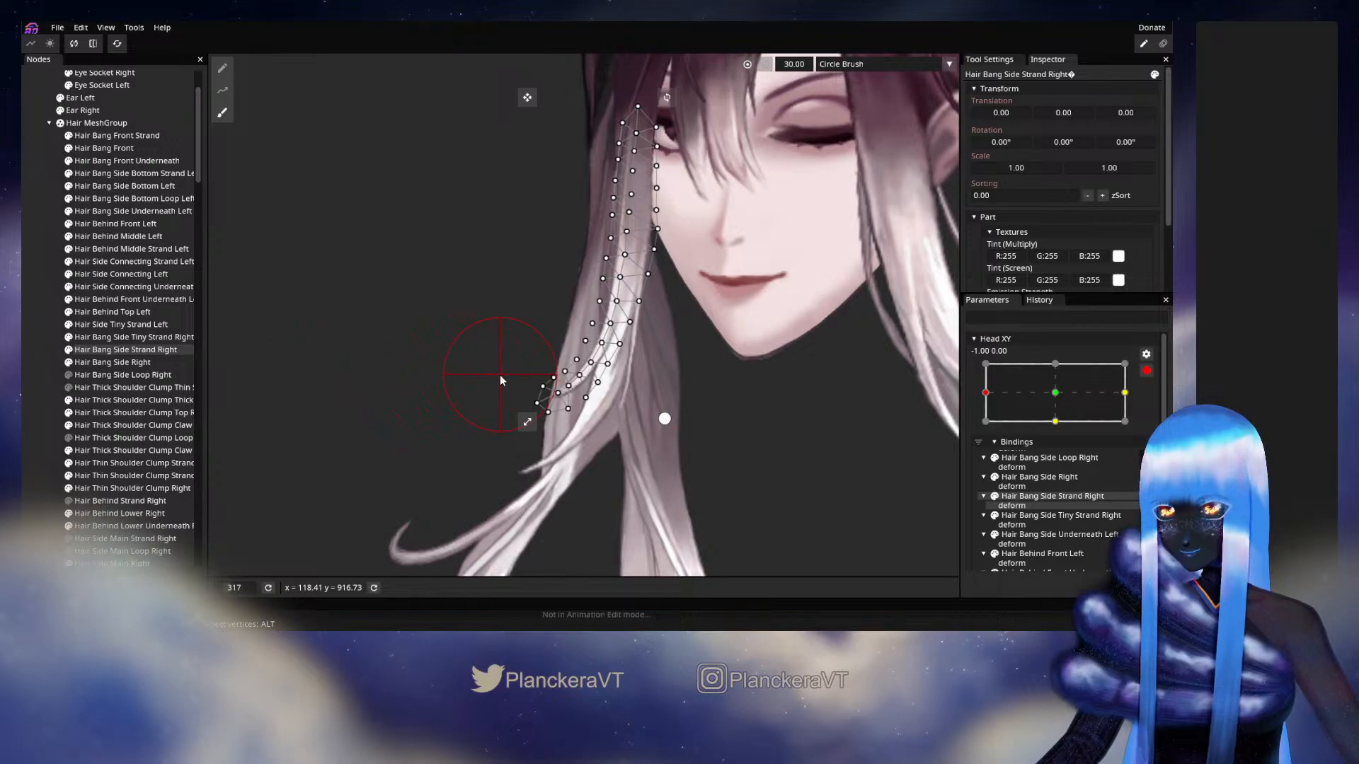
left_click(128, 381)
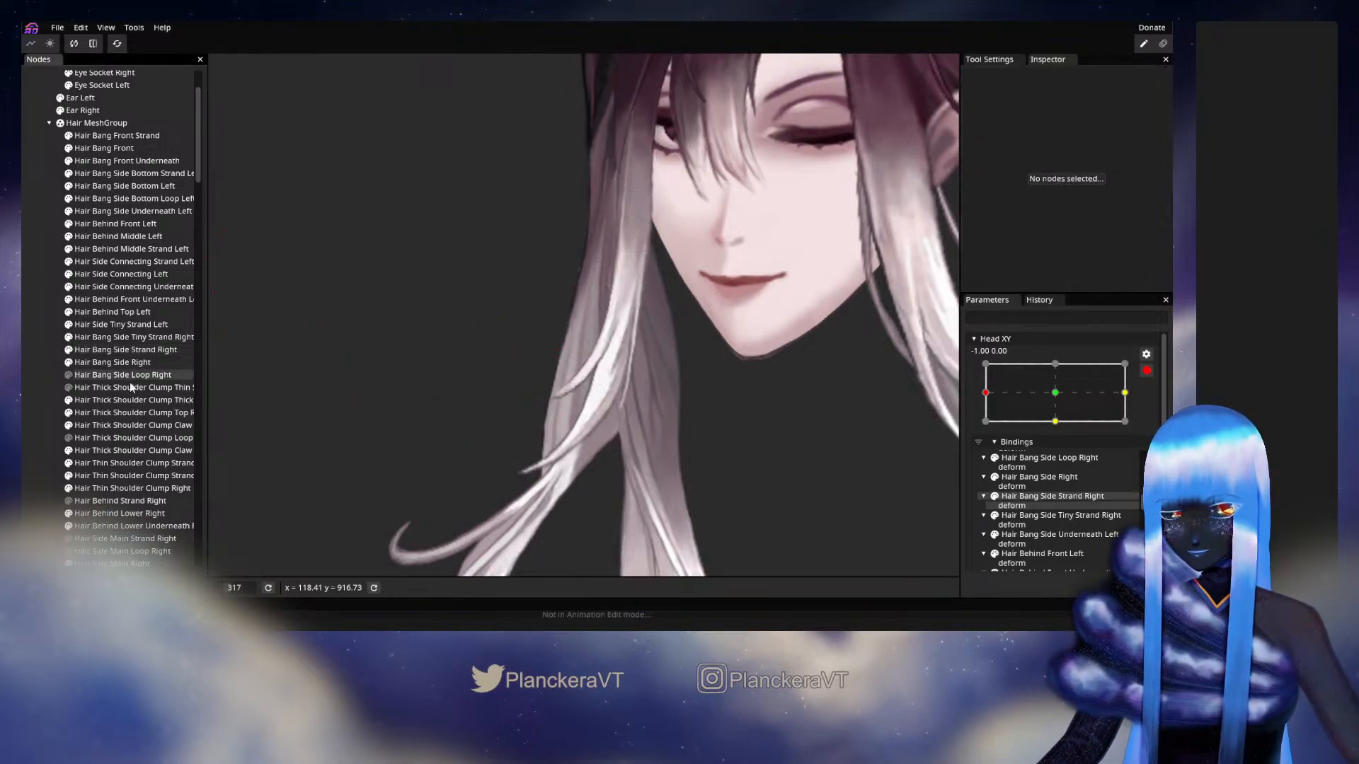
Preview the whole hair with Head XY disarmed by moving it around -1.00, 0.10
scroll(744, 394, "down", 2)
left_click(1147, 370)
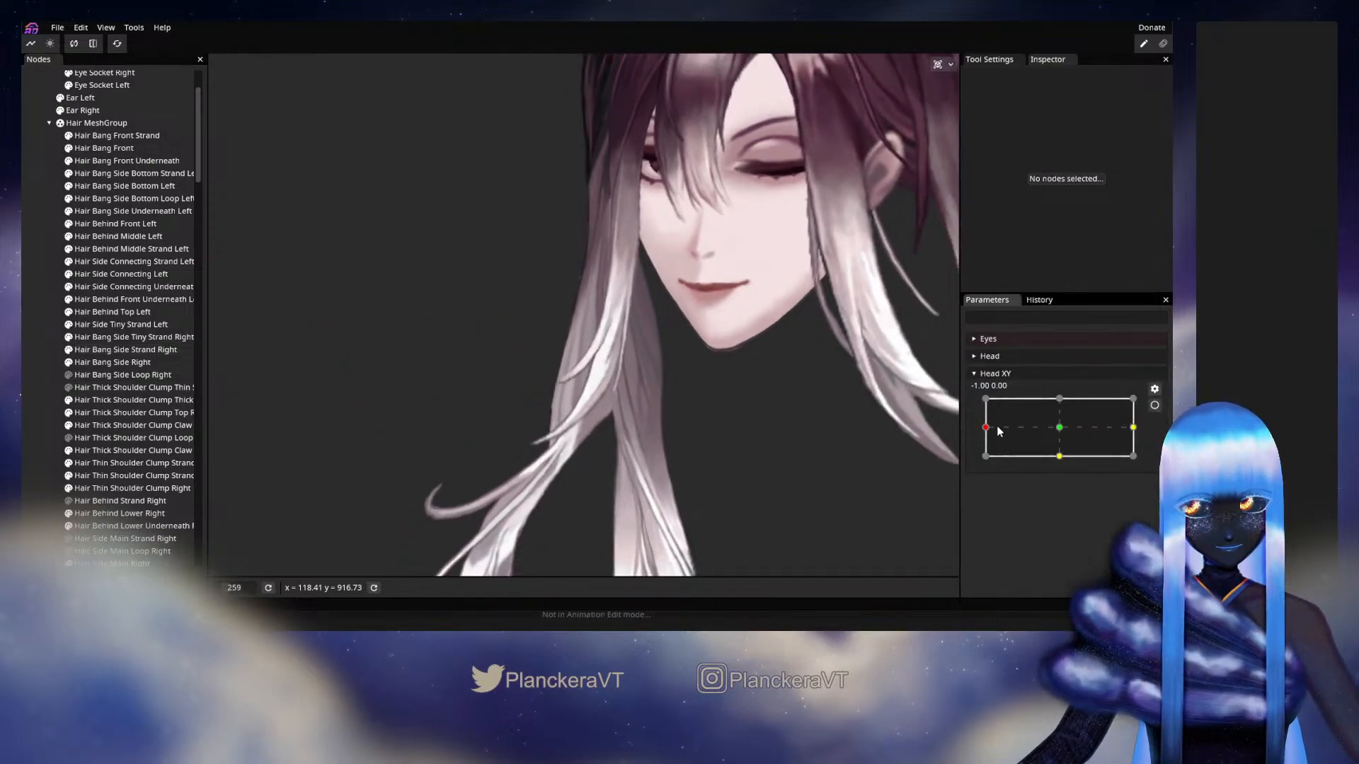
mouse_move(997, 426)
left_mouse_down()
mouse_move(1055, 431)
mouse_move(980, 426)
left_mouse_up()
scroll(852, 409, "down", 3)
scroll(737, 418, "down", 3)
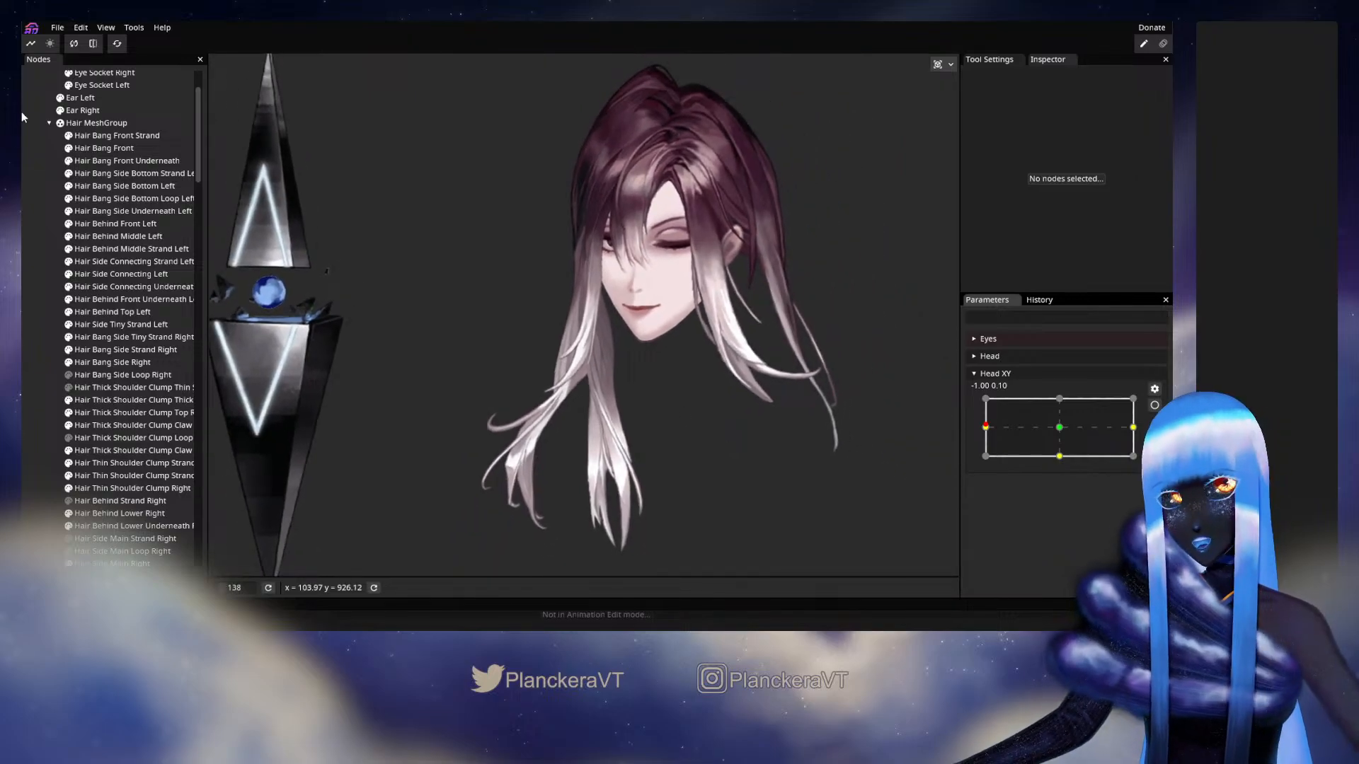
Save the model to its existing file, shalommodel1.inx
left_click(51, 28)
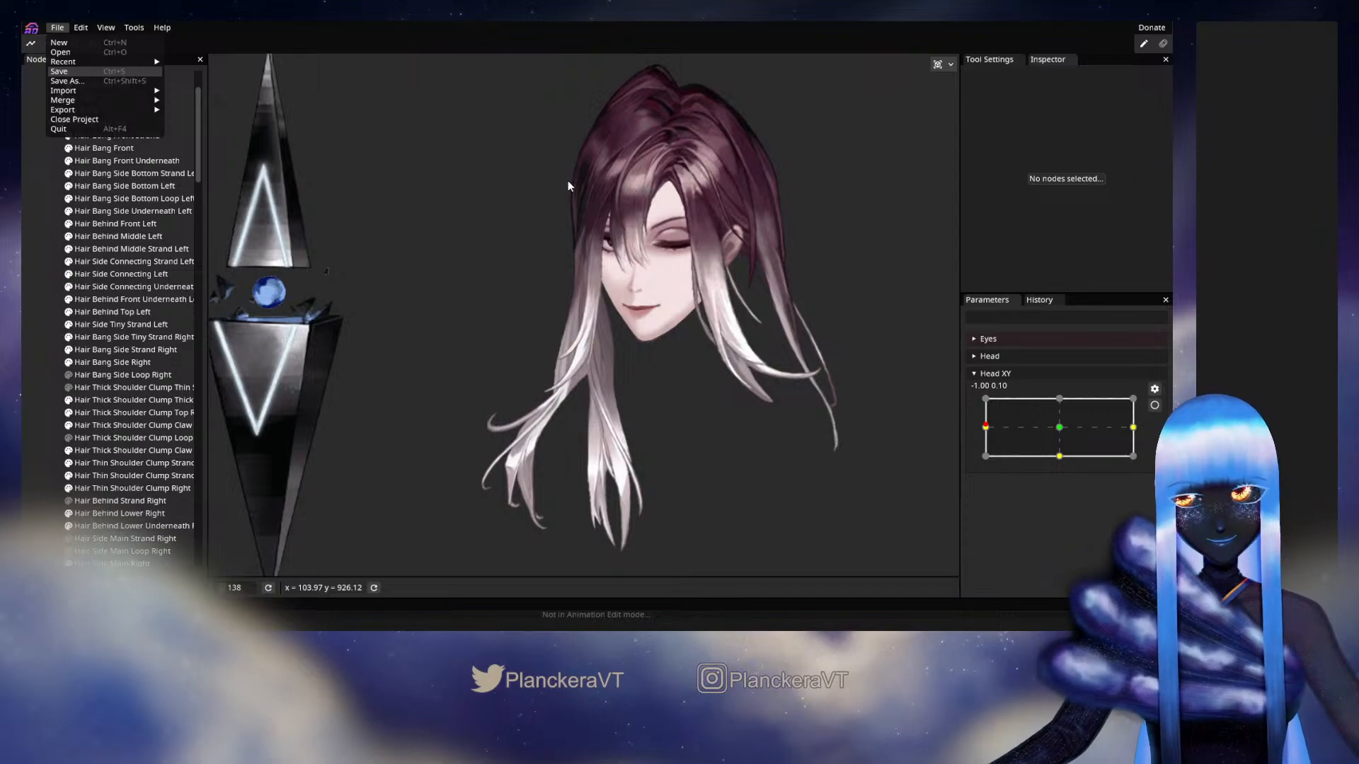
key("ctrl+s")
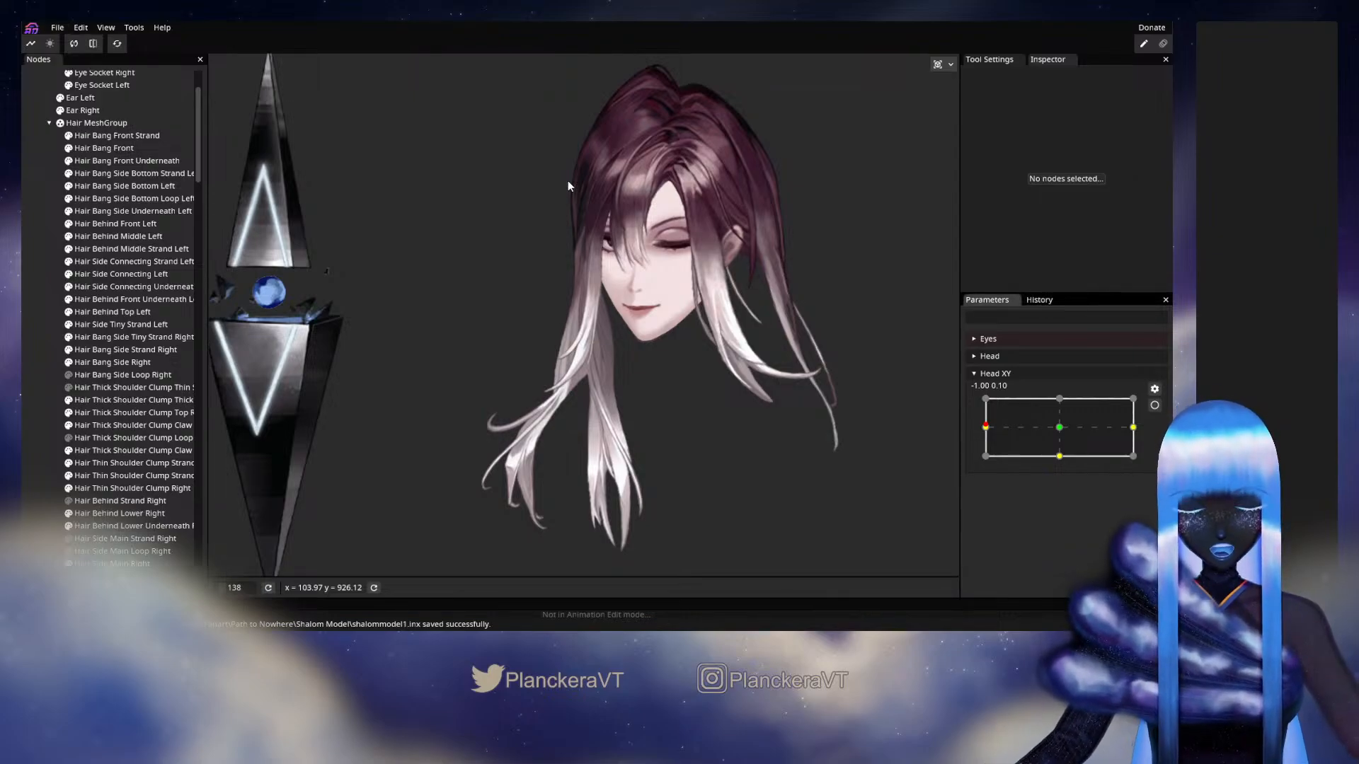